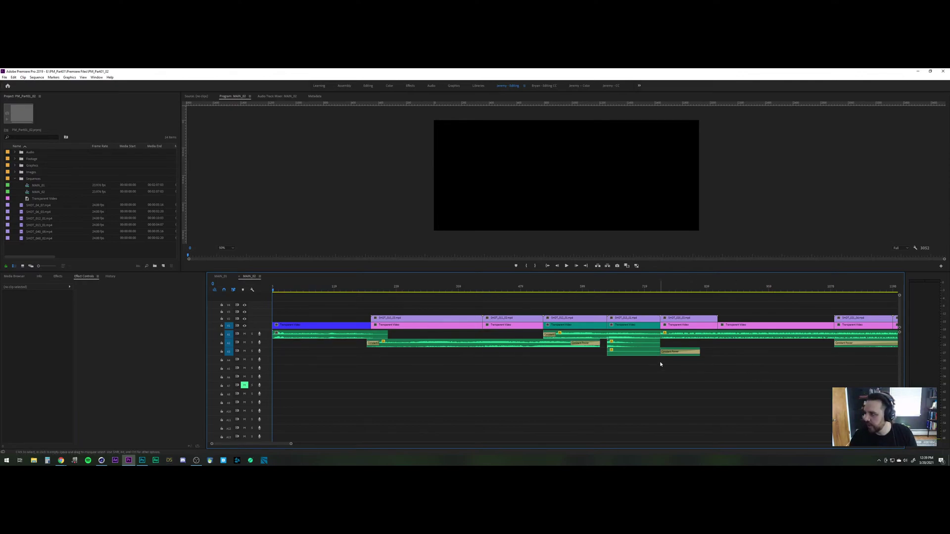
Step: Zoom out to the whole MAIN_02 timeline, preview a frame of the overhead figure shot, and return to the sequence start
{"action": "left_click", "coordinate": [380, 381]}
{"action": "key", "text": "minus"}
{"action": "key", "text": "minus"}
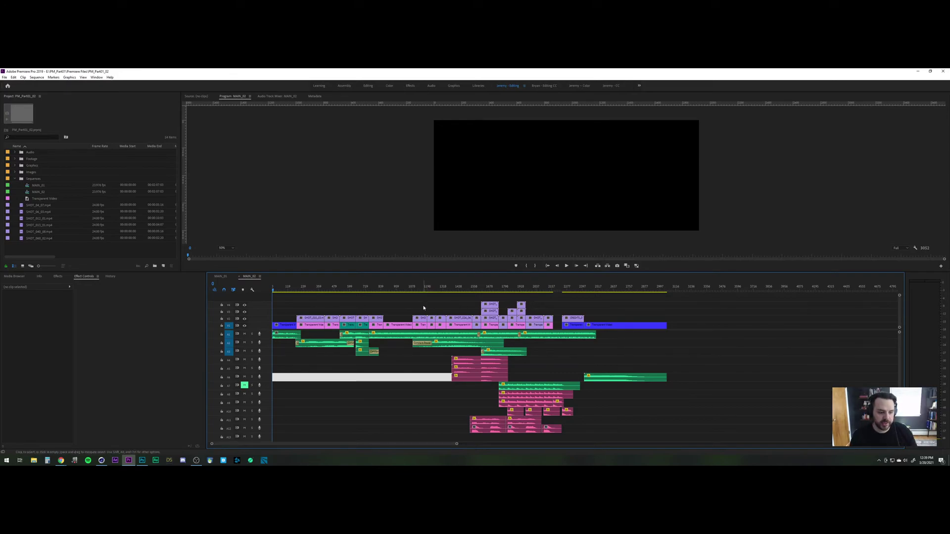
{"action": "left_click", "coordinate": [309, 289]}
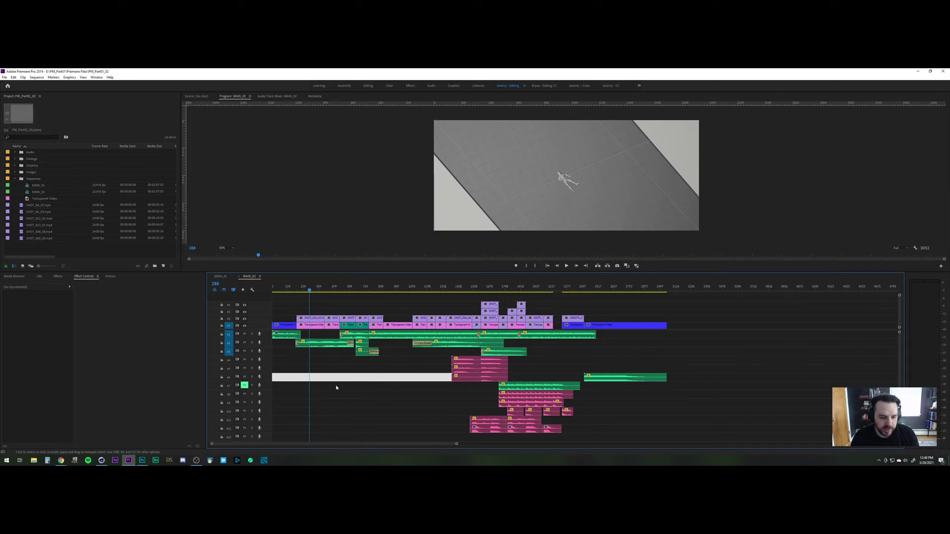
{"action": "left_click", "coordinate": [317, 362]}
{"action": "key", "text": "Home"}
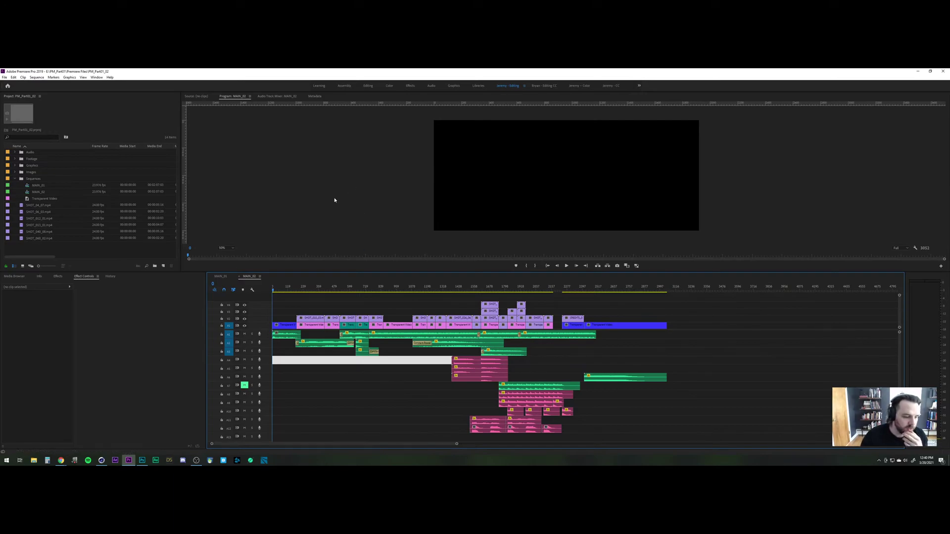
{"action": "left_click", "coordinate": [88, 461]}
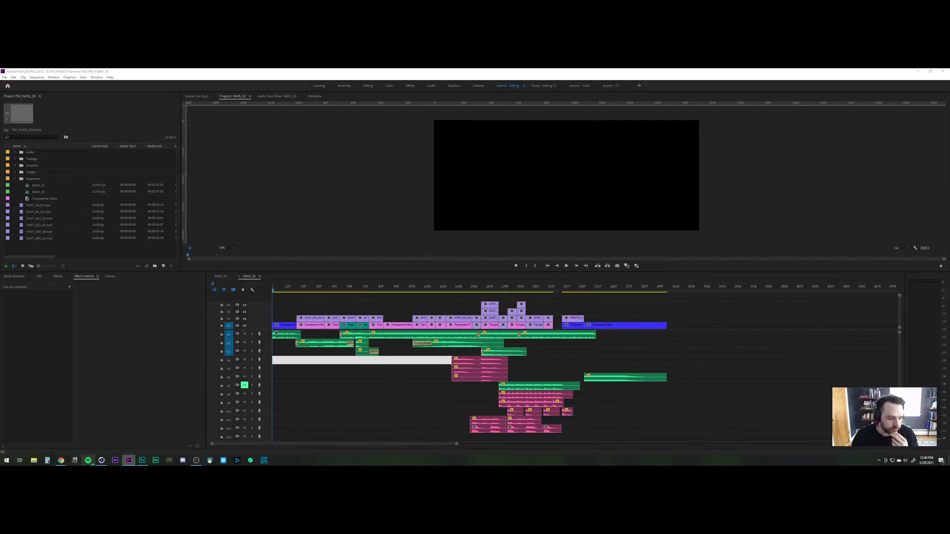
{"action": "left_click", "coordinate": [315, 431]}
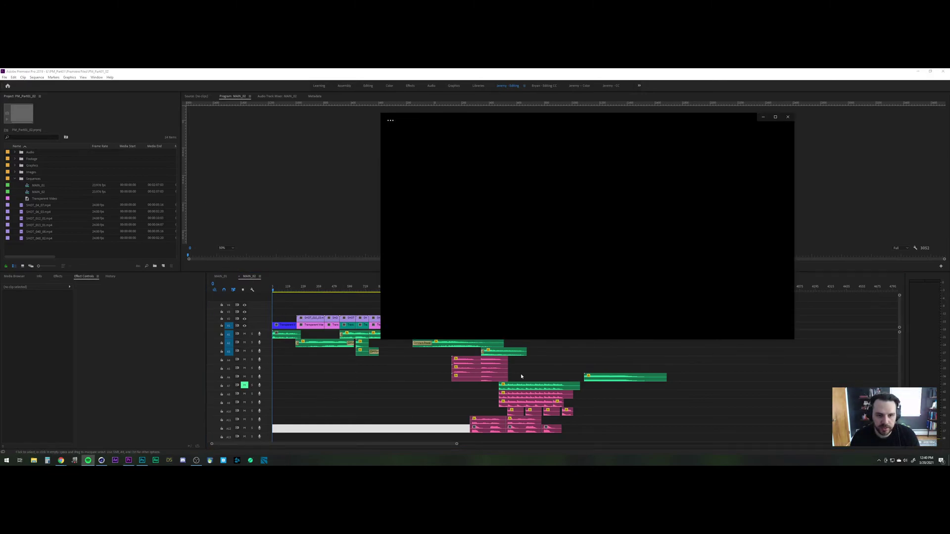
{"action": "left_click", "coordinate": [764, 117]}
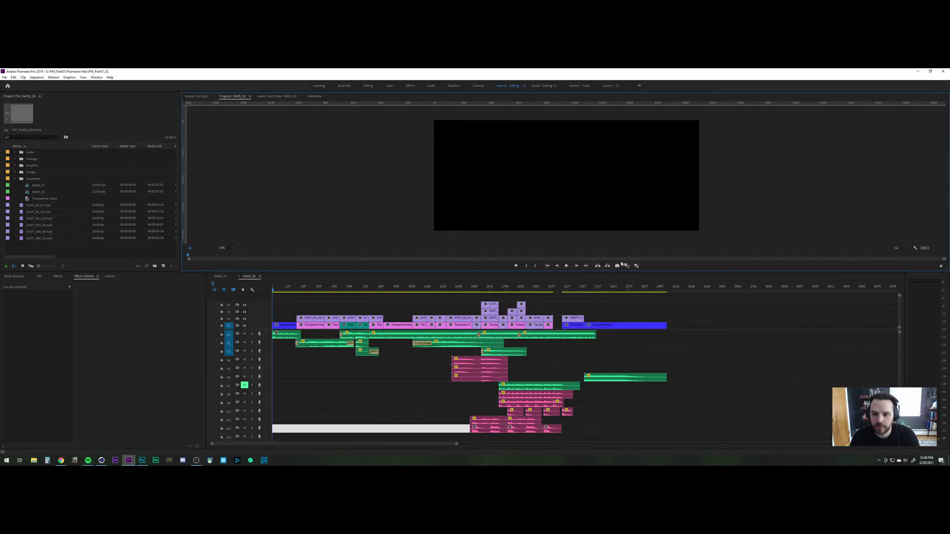
Step: Enlarge the Program monitor's height and play the black opening of MAIN_02, returning to the sequence start
{"action": "left_click_drag", "start_coordinate": [650, 272], "coordinate": [647, 303]}
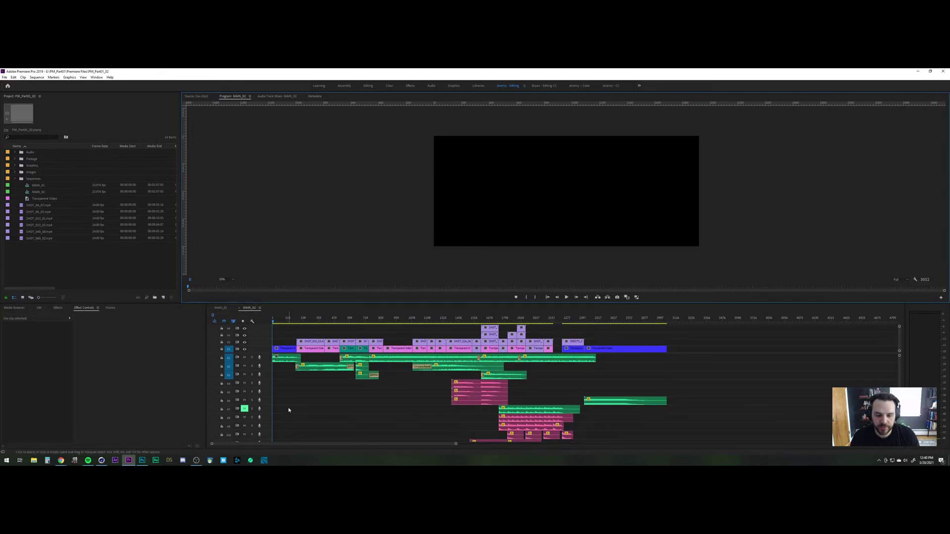
{"action": "key", "text": "space"}
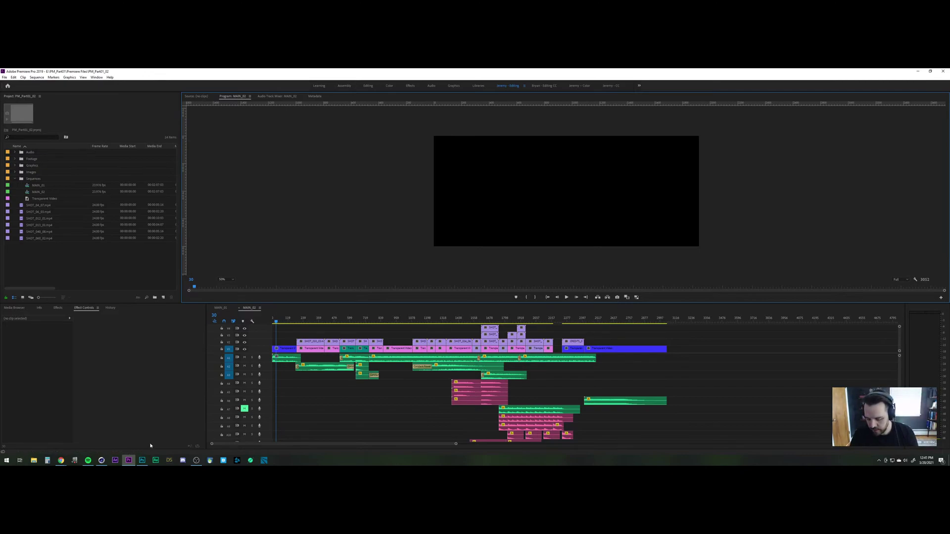
{"action": "key", "text": "Home"}
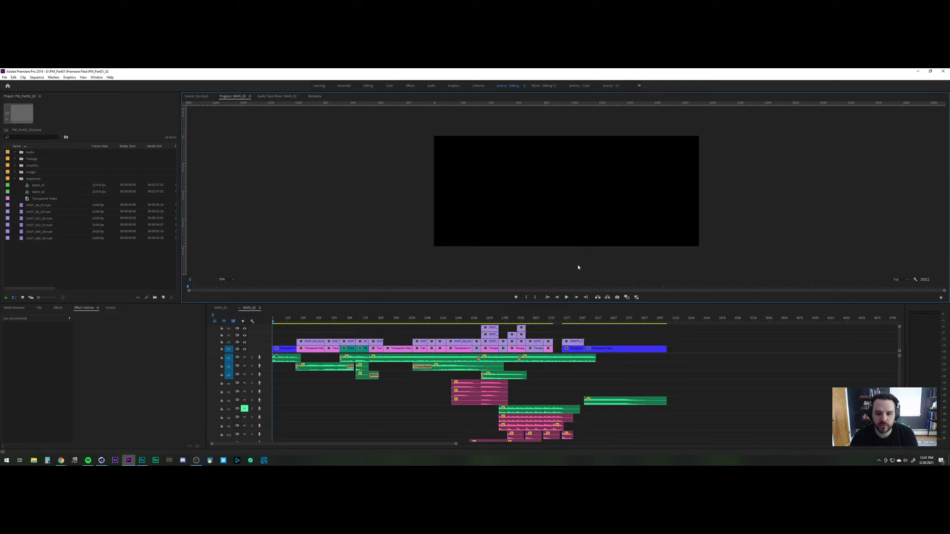
{"action": "key", "text": "space"}
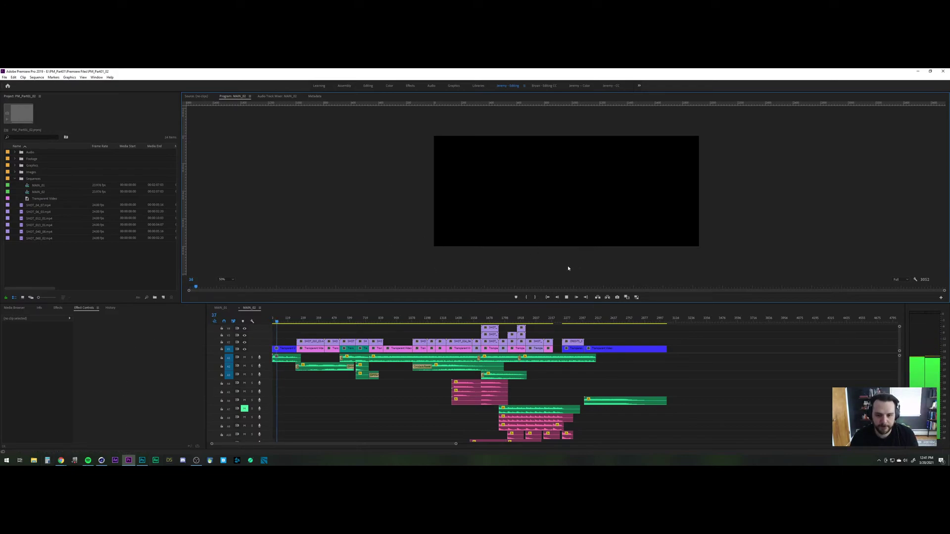
{"action": "key", "text": "space"}
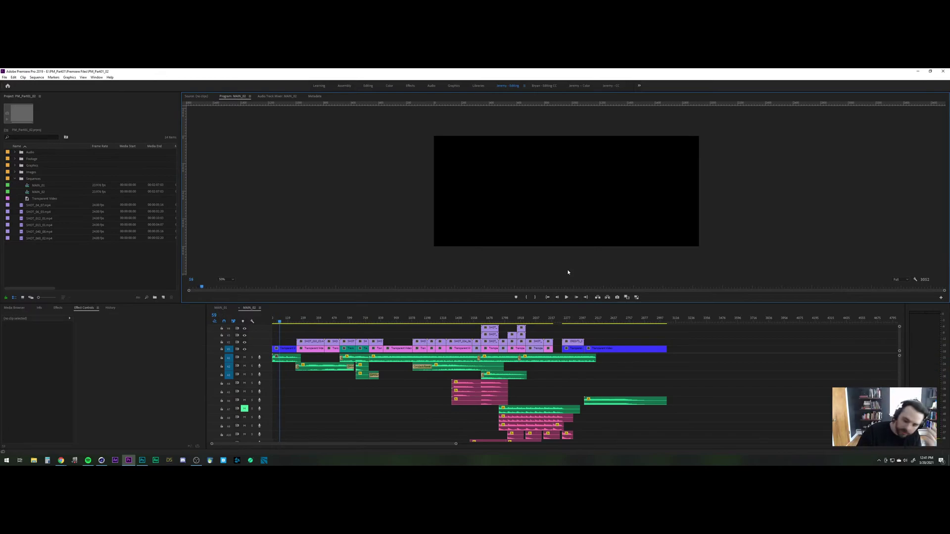
{"action": "key", "text": "space"}
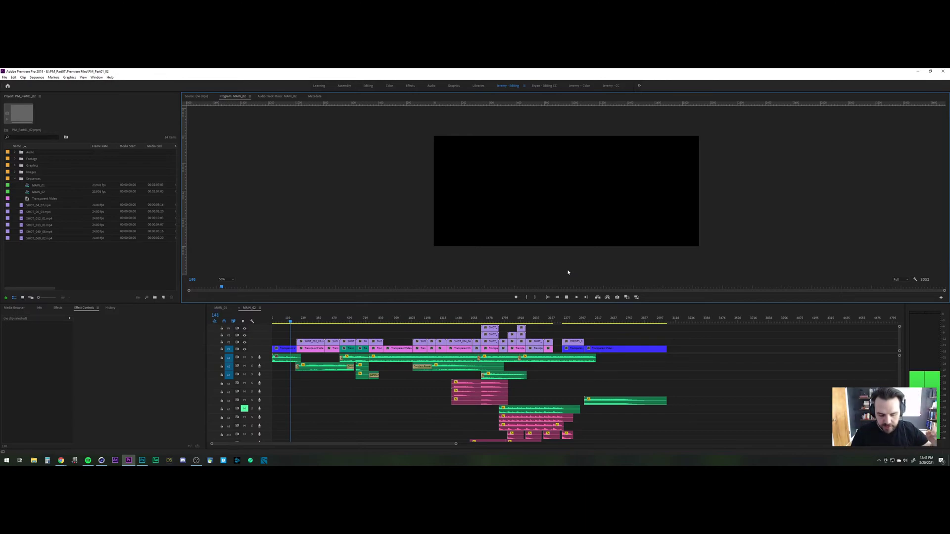
{"action": "key", "text": "space"}
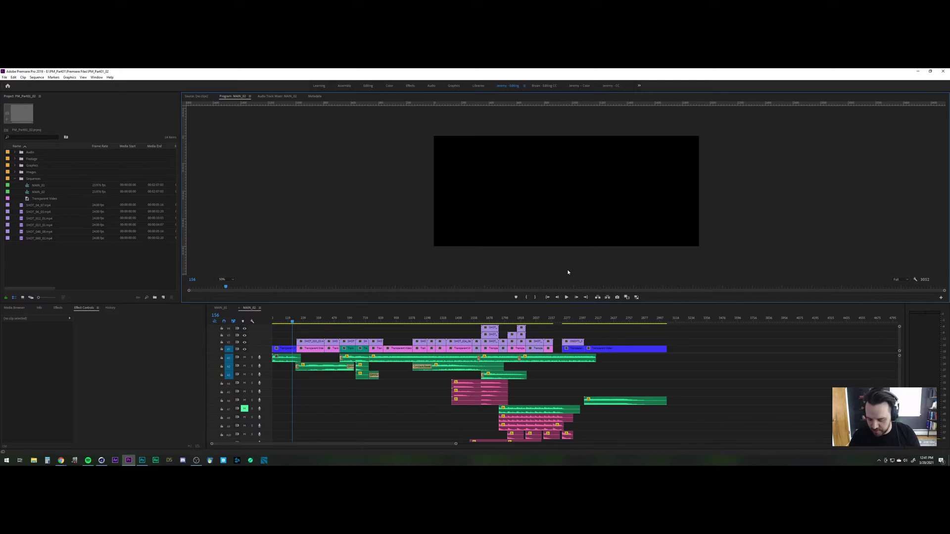
{"action": "key", "text": "Home"}
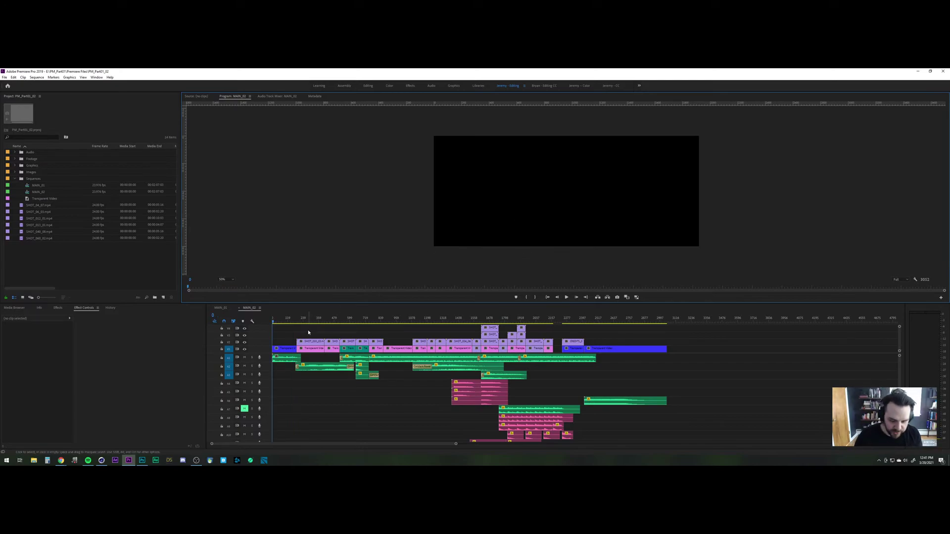
Step: Play MAIN_02 from the beginning through to the black ending and return to the start
{"action": "scroll", "coordinate": [320, 329], "scroll_direction": "down", "scroll_amount": 3}
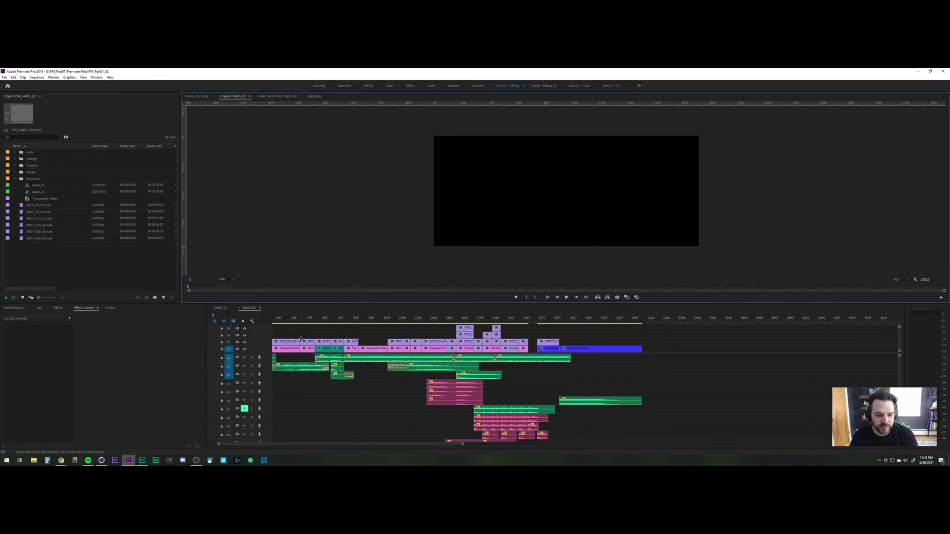
{"action": "scroll", "coordinate": [318, 330], "scroll_direction": "up", "scroll_amount": 3}
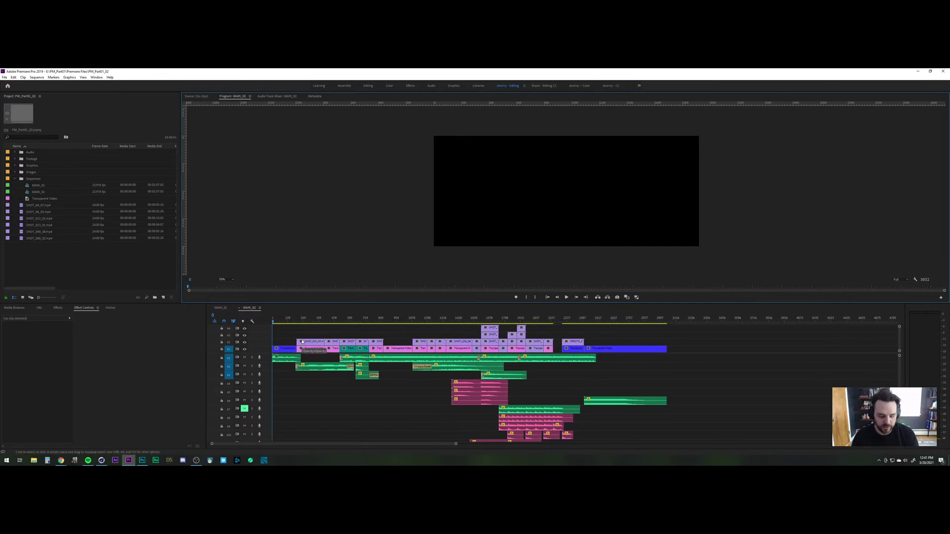
{"action": "key", "text": "space"}
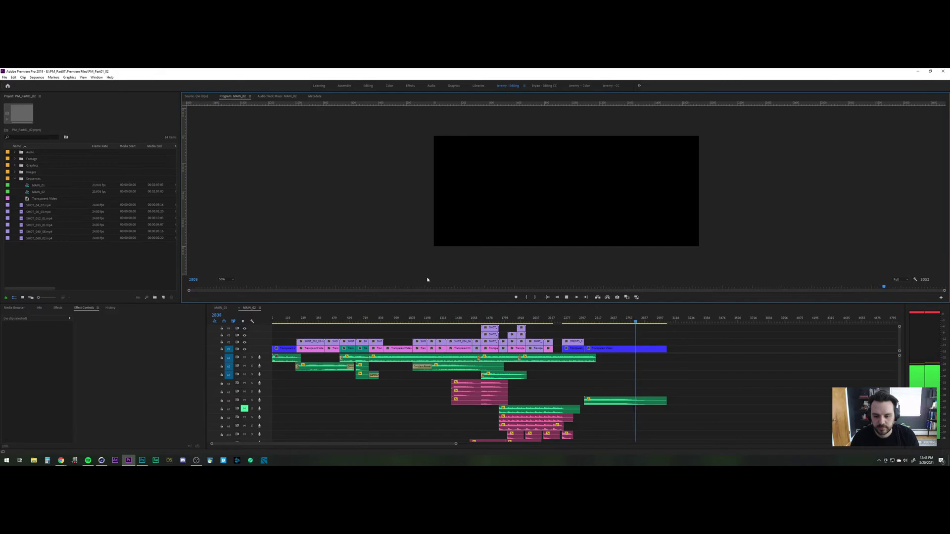
{"action": "key", "text": "space"}
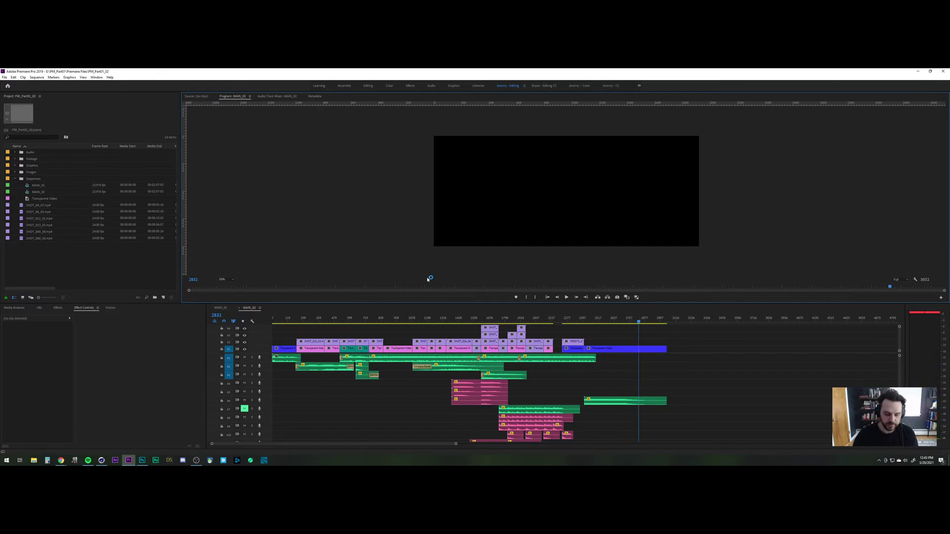
{"action": "key", "text": "Home"}
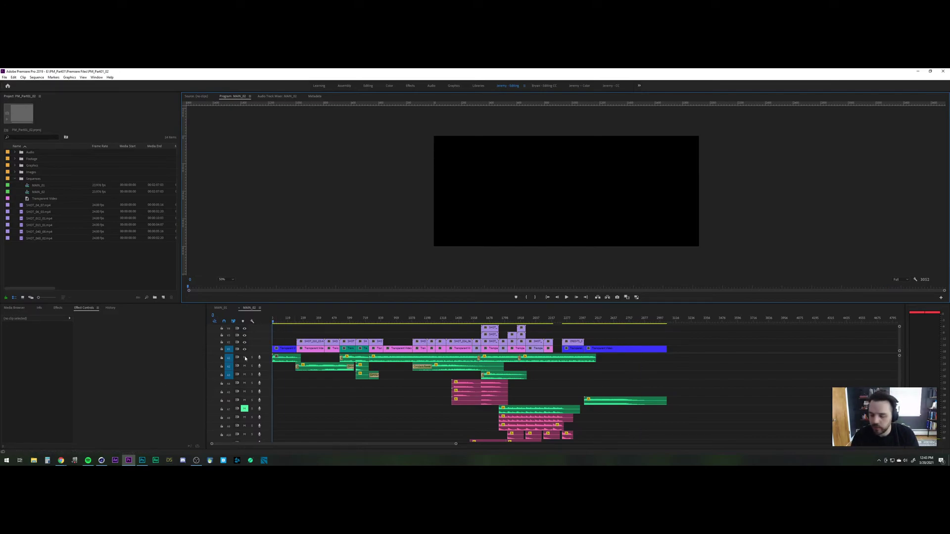
Step: Examine the blue Transparent Video clips at the beginning and end of the sequence
{"action": "left_click", "coordinate": [285, 327]}
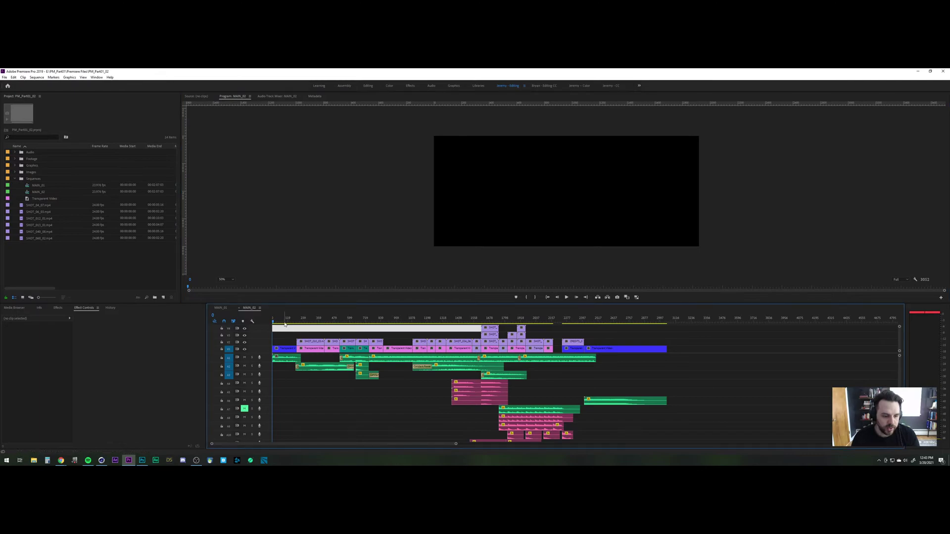
{"action": "left_click", "coordinate": [284, 349]}
{"action": "left_click", "coordinate": [600, 350]}
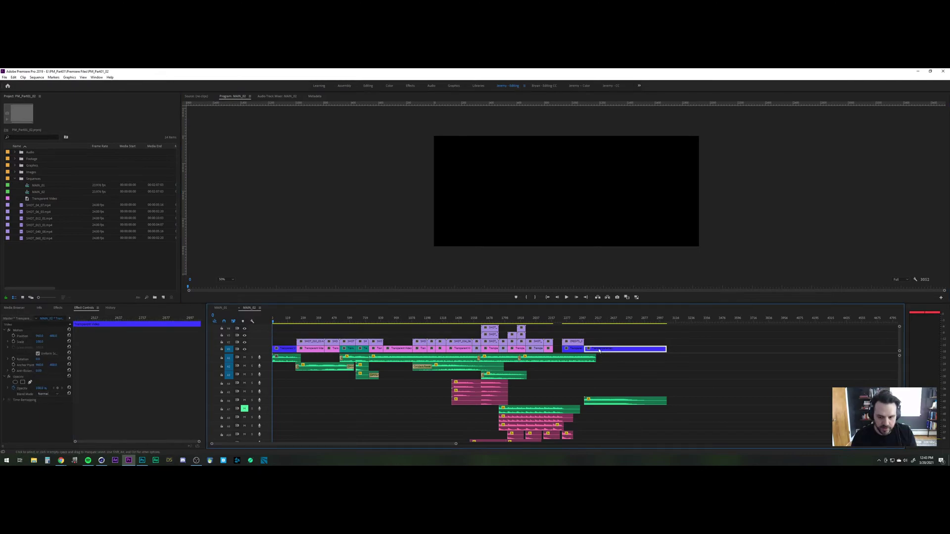
{"action": "left_click", "coordinate": [582, 352]}
{"action": "left_click", "coordinate": [290, 350]}
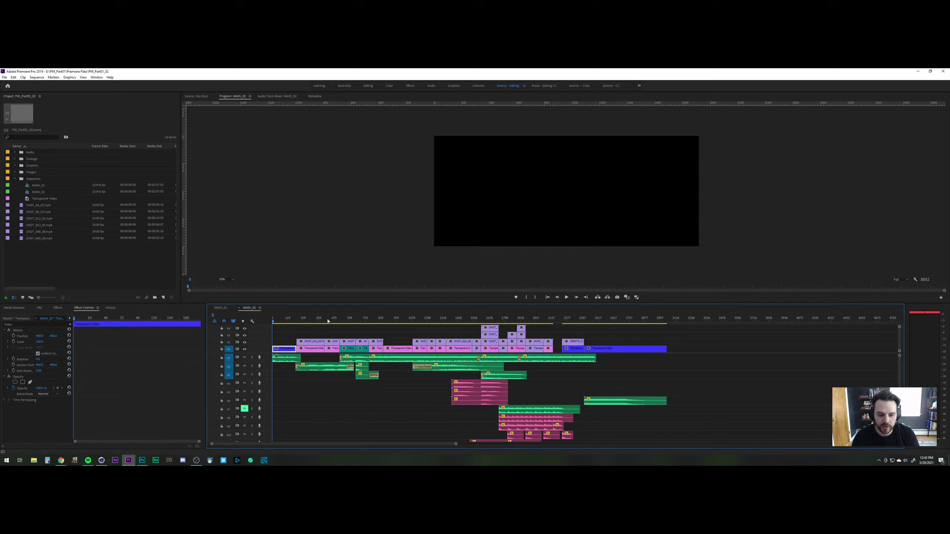
{"action": "left_click", "coordinate": [279, 319]}
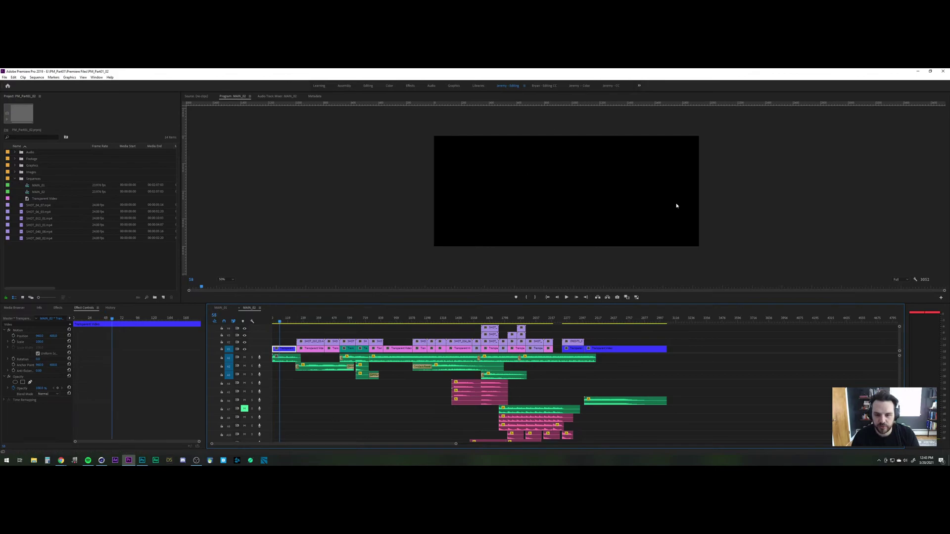
Step: Scrub to the overhead figure shot, play through the helmet close-up, and go back within the figure shots
{"action": "left_click", "coordinate": [279, 336]}
{"action": "left_click_drag", "start_coordinate": [282, 320], "coordinate": [322, 316]}
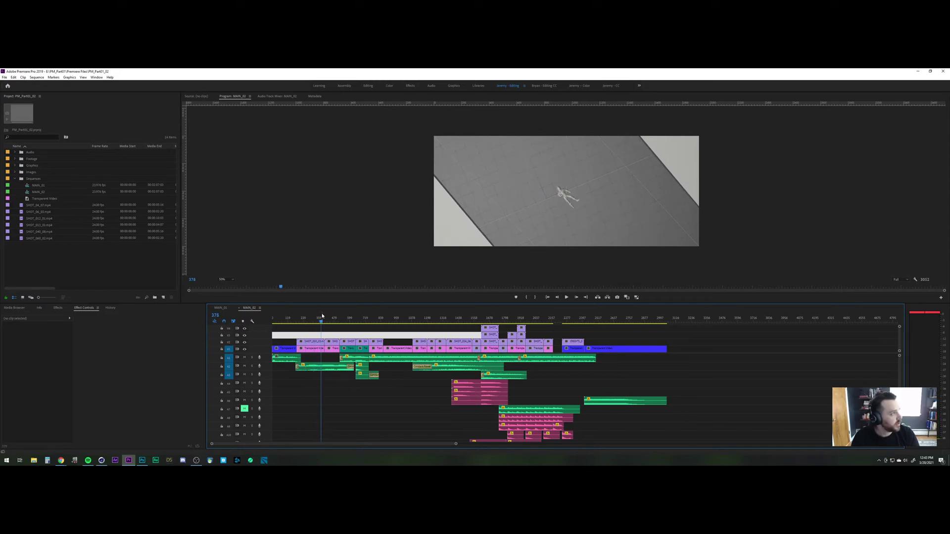
{"action": "key", "text": "space"}
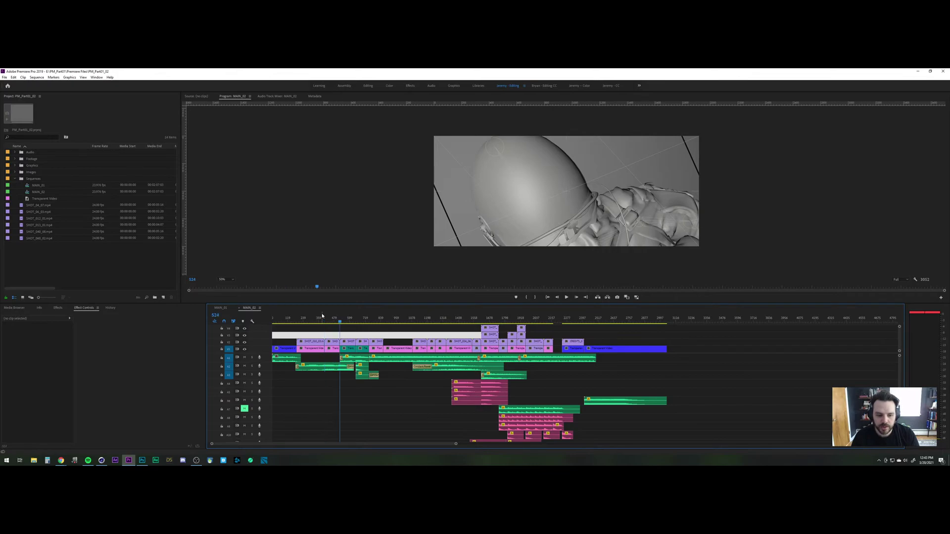
{"action": "left_click", "coordinate": [322, 316]}
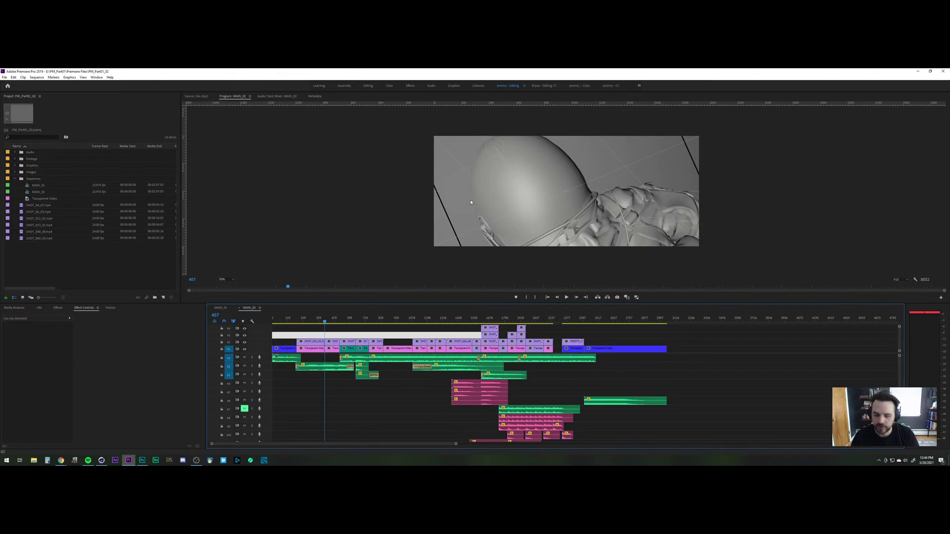
Step: Step back and forth across the cut between the wide and close computer shots to compare their framing
{"action": "key", "text": "Down"}
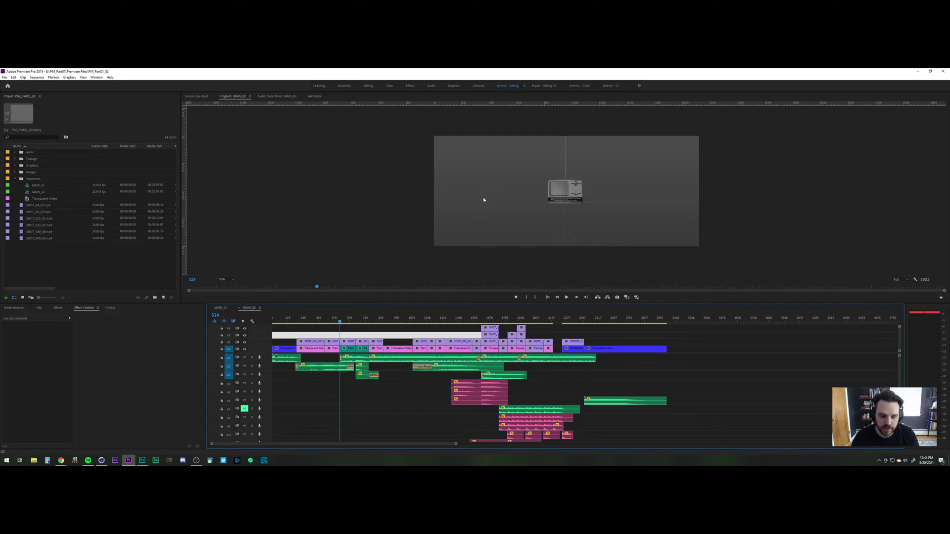
{"action": "key", "text": "Down"}
{"action": "key", "text": "Down"}
{"action": "key", "text": "Up"}
{"action": "key", "text": "Down"}
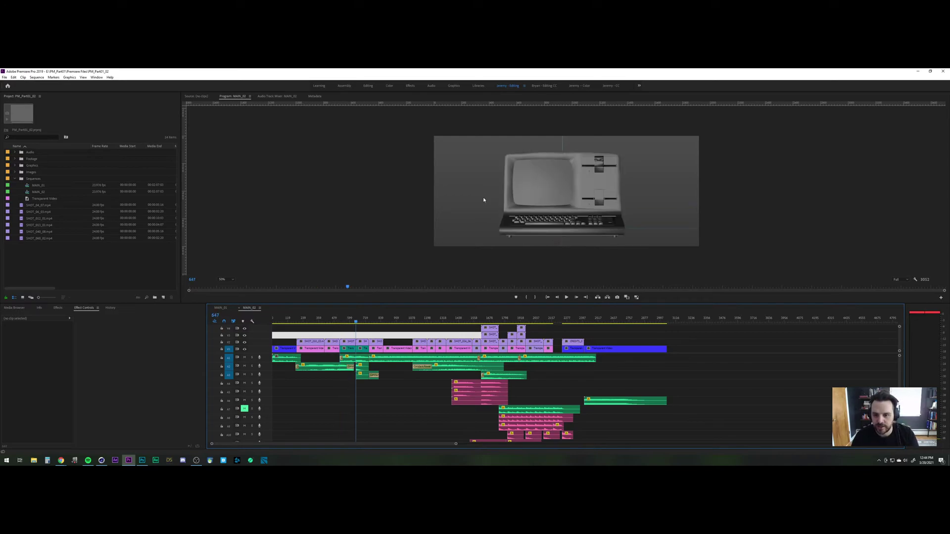
{"action": "key", "text": "Up"}
{"action": "key", "text": "Down"}
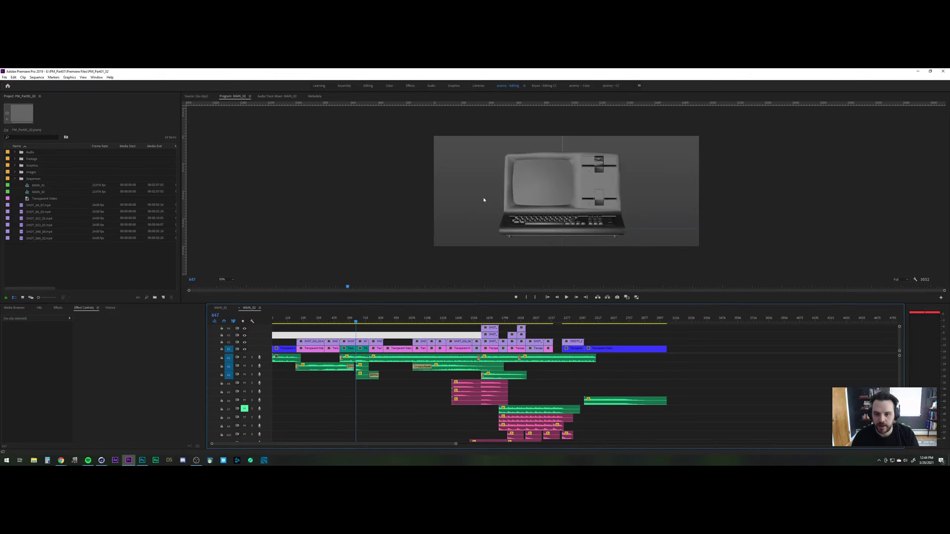
Step: Replay the wide computer shot from its start and watch the cut into the close computer shot
{"action": "key", "text": "Up"}
{"action": "key", "text": "Up"}
{"action": "key", "text": "space"}
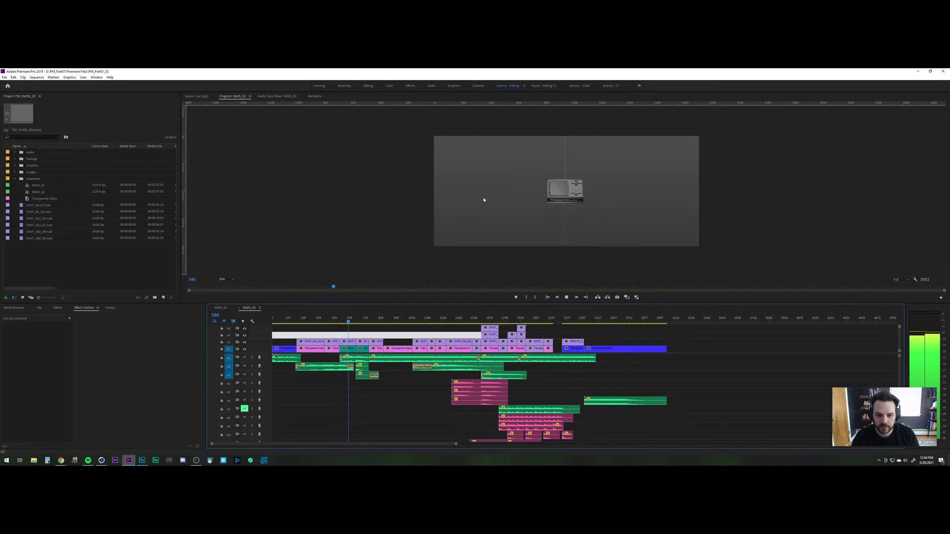
{"action": "key", "text": "space"}
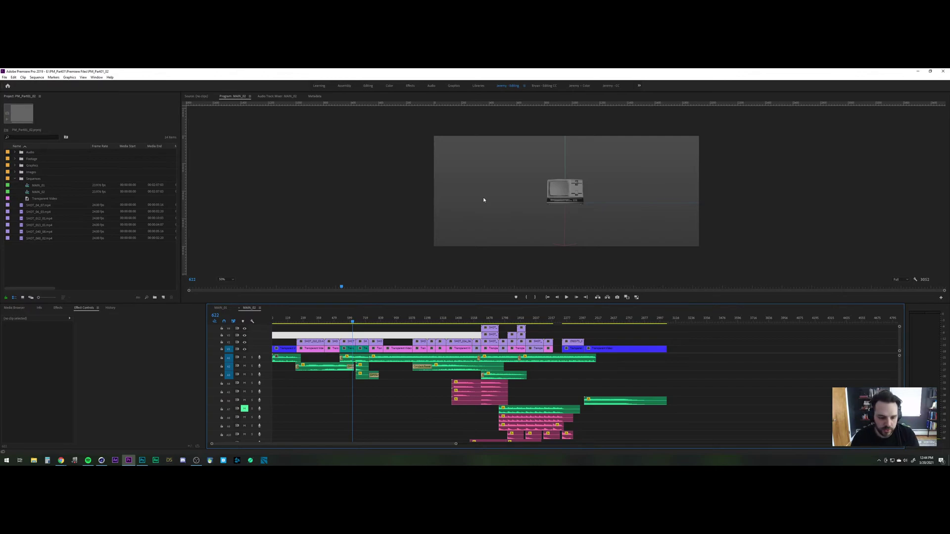
{"action": "key", "text": "shift+Right"}
{"action": "key", "text": "Up"}
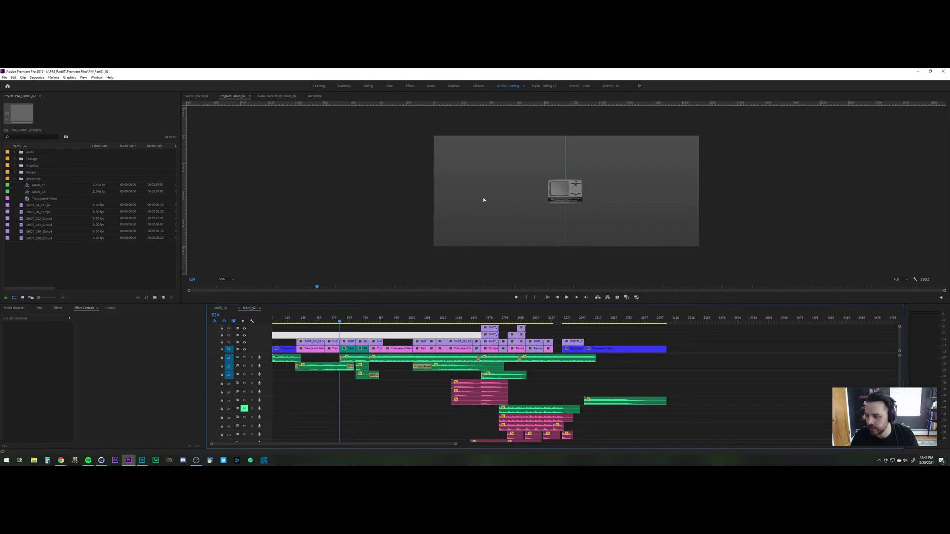
{"action": "key", "text": "space"}
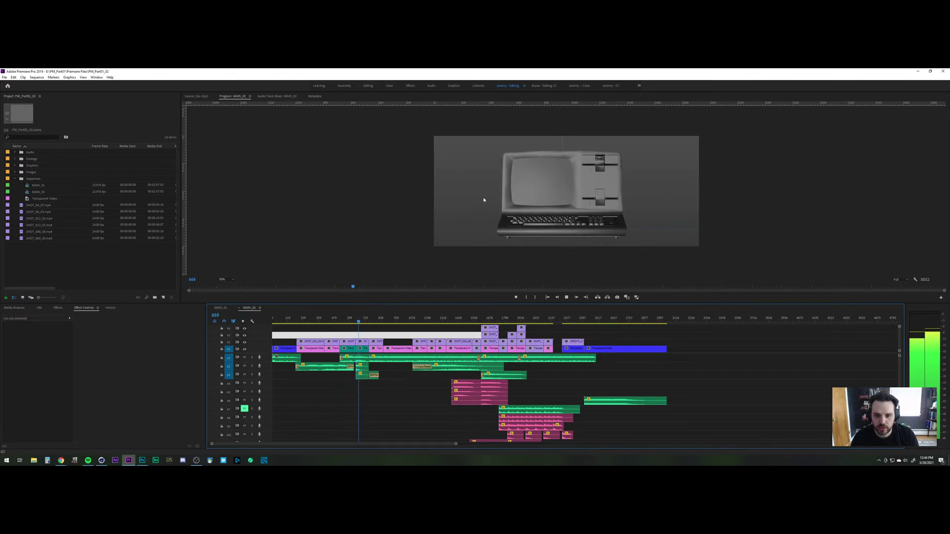
{"action": "key", "text": "space"}
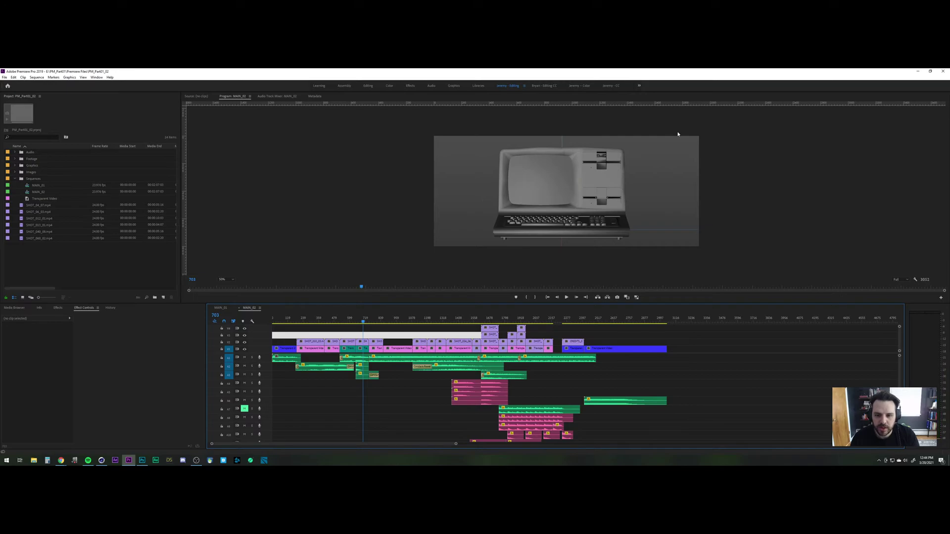
Step: Replay part of the close computer shot and play on through the helmet close-up into the black section
{"action": "key", "text": "space"}
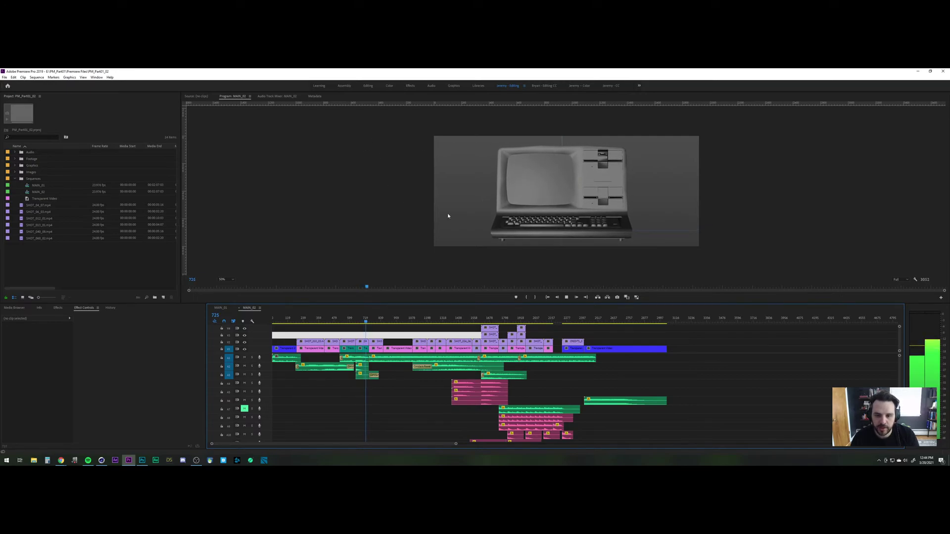
{"action": "left_click", "coordinate": [362, 323]}
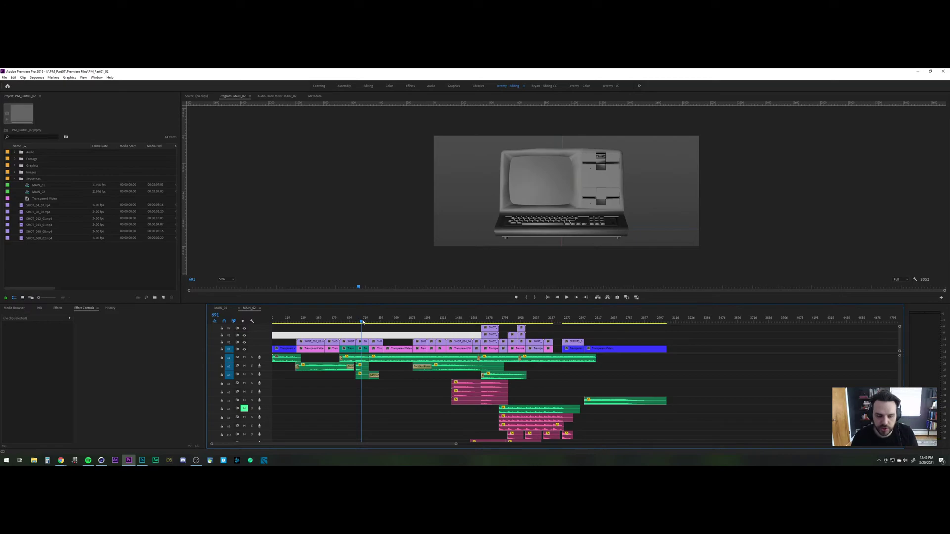
{"action": "key", "text": "space"}
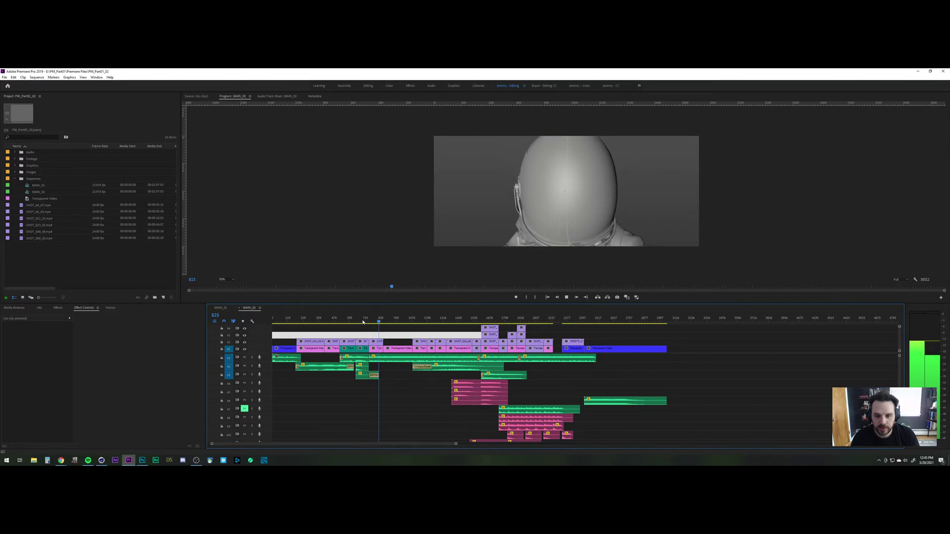
{"action": "key", "text": "space"}
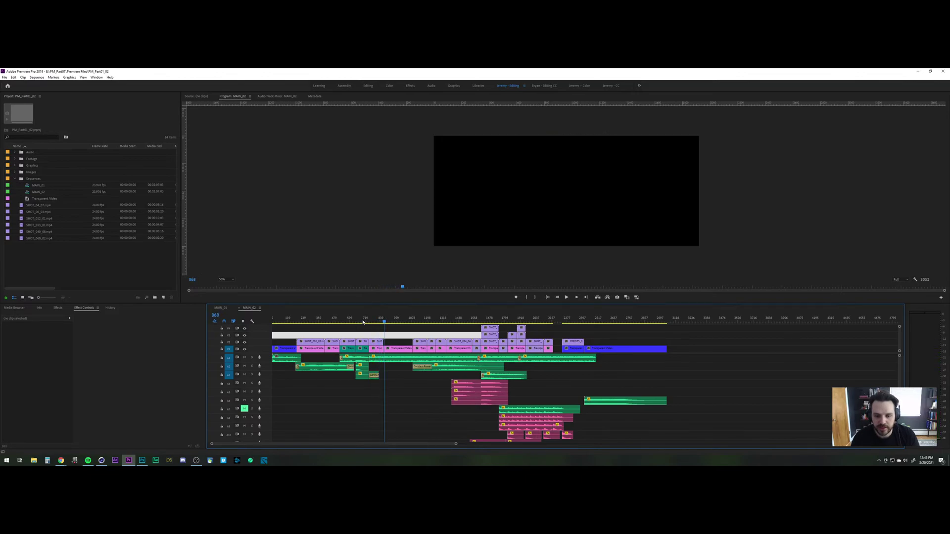
Step: Select the Transparent Video clip in the black section, check the playhead position in timecode, and return the time display to frames
{"action": "left_click", "coordinate": [402, 318]}
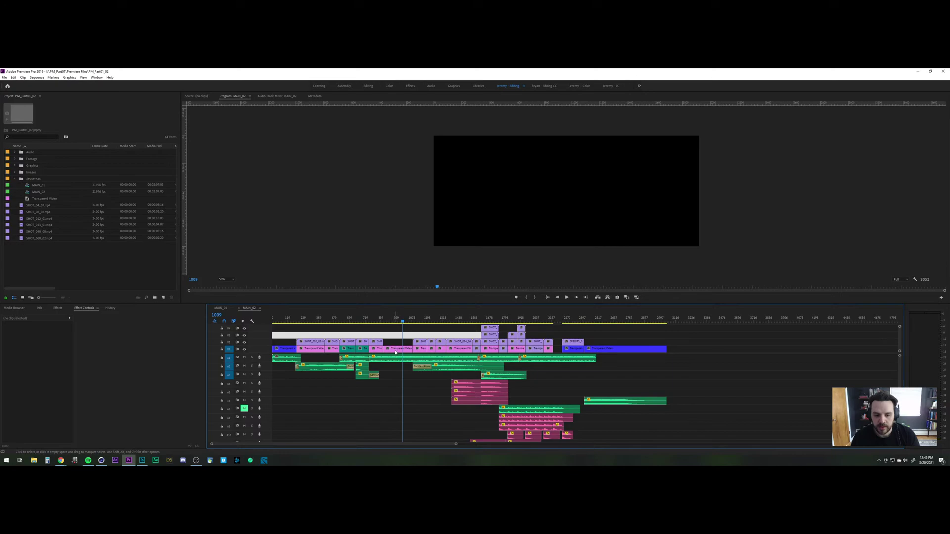
{"action": "left_click", "coordinate": [395, 349]}
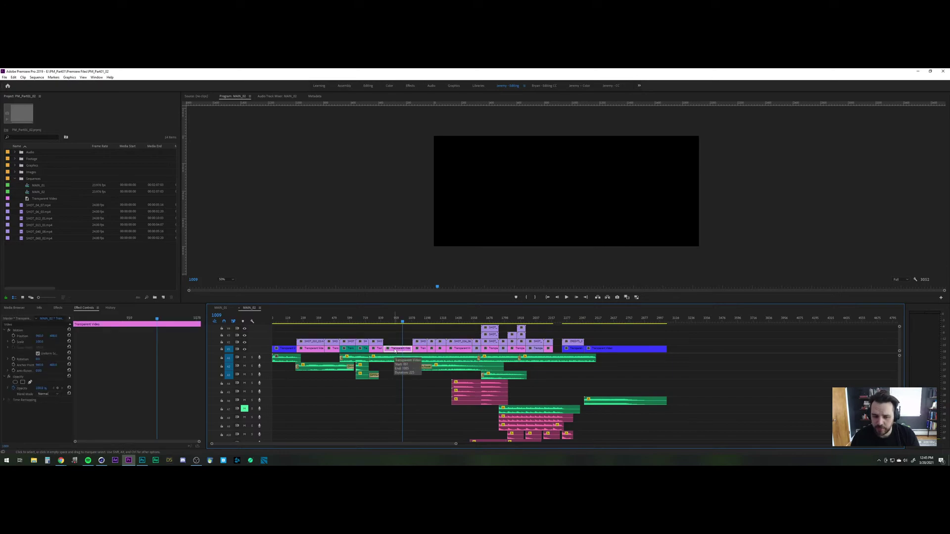
{"action": "left_click", "coordinate": [220, 315], "text": "ctrl"}
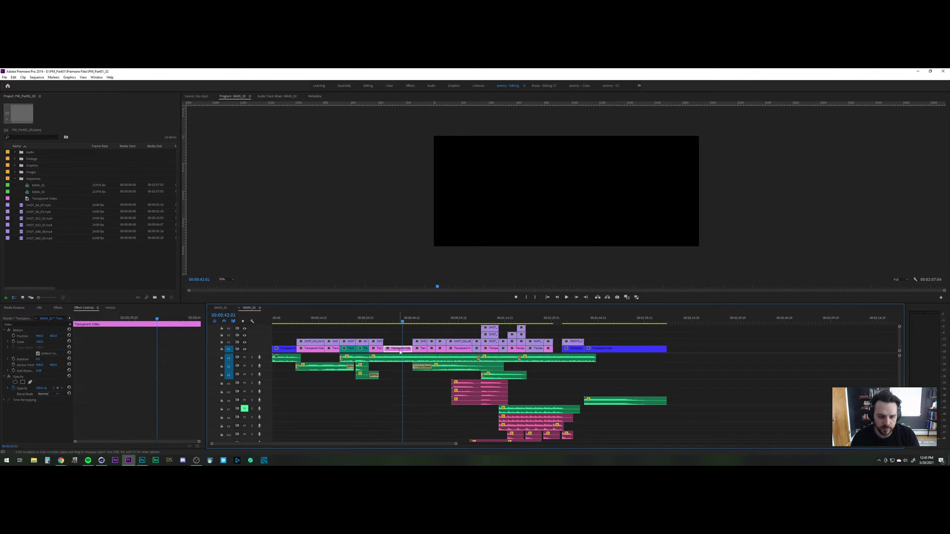
{"action": "left_click", "coordinate": [223, 316], "text": "ctrl"}
{"action": "left_click", "coordinate": [223, 315], "text": "ctrl"}
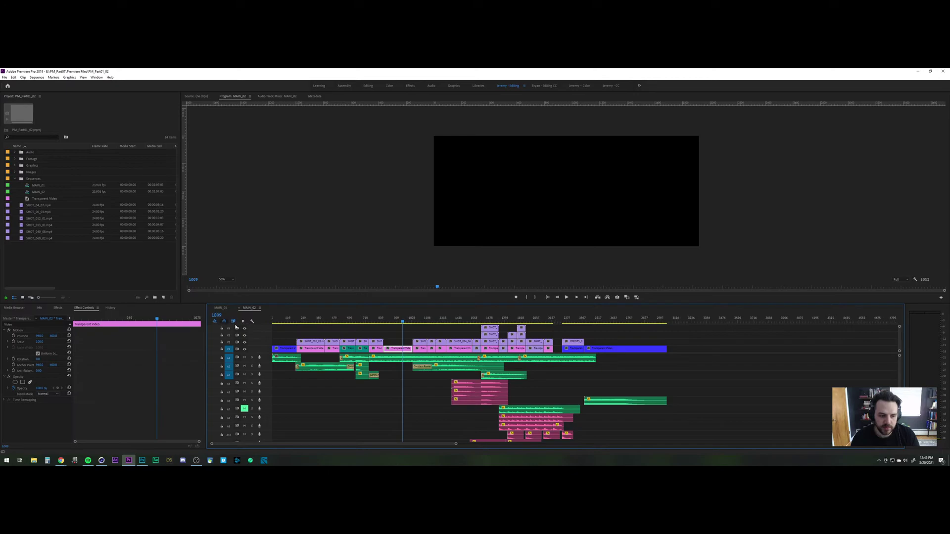
Step: Move the playhead back to the early part of the black section and reselect its Transparent Video clip
{"action": "left_click", "coordinate": [321, 335]}
{"action": "left_click", "coordinate": [388, 322]}
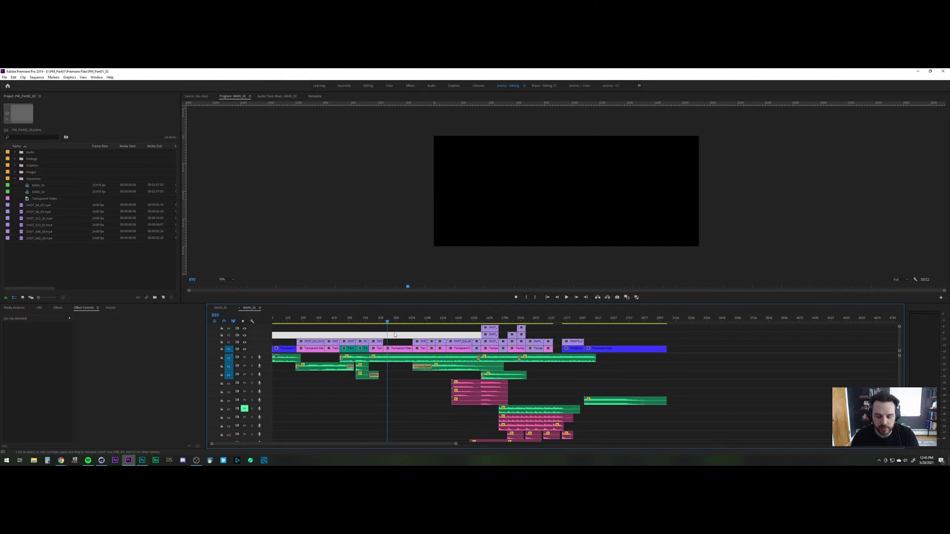
{"action": "left_click", "coordinate": [392, 321]}
{"action": "left_click", "coordinate": [395, 349]}
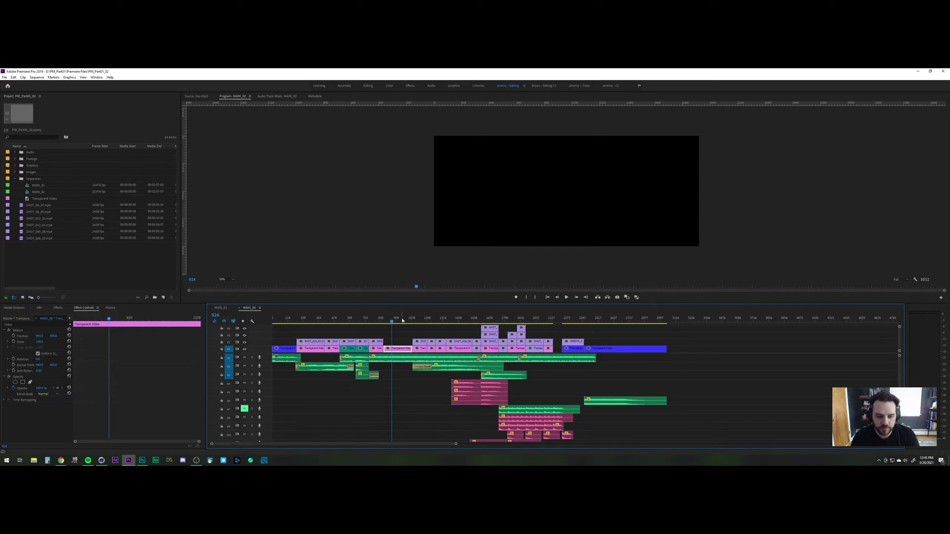
Step: Scrub past the black section and examine the reaching-hand shots and the helmet close-up with the raised hand
{"action": "left_click_drag", "start_coordinate": [392, 319], "coordinate": [450, 319]}
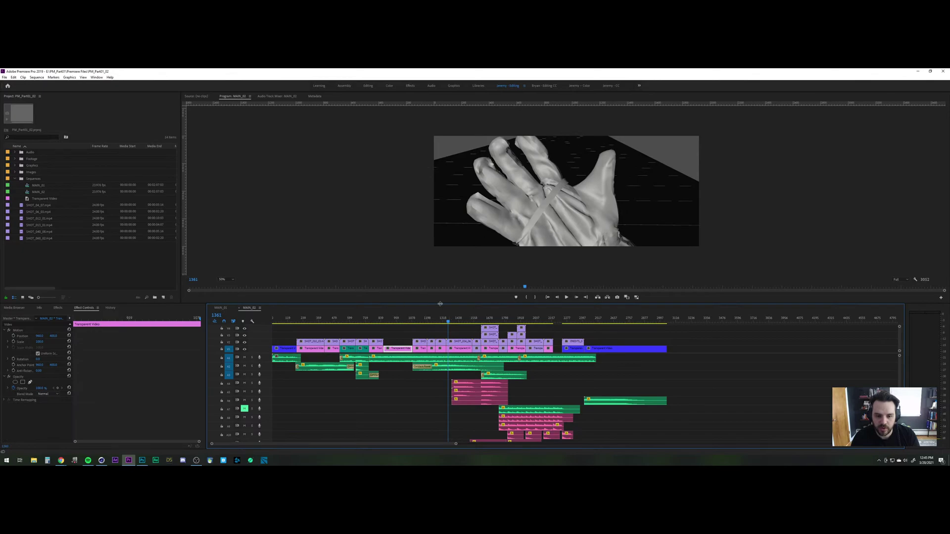
{"action": "left_click", "coordinate": [429, 322]}
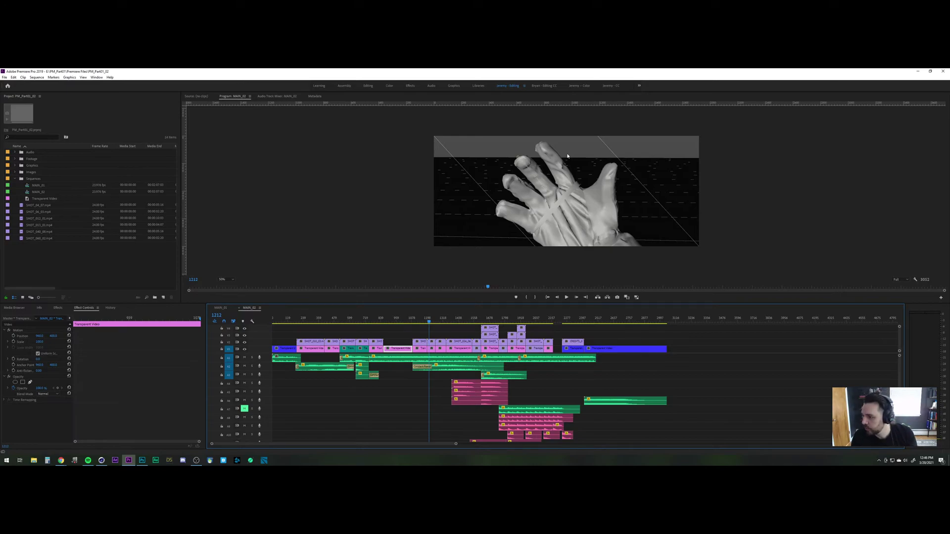
{"action": "left_click", "coordinate": [440, 319]}
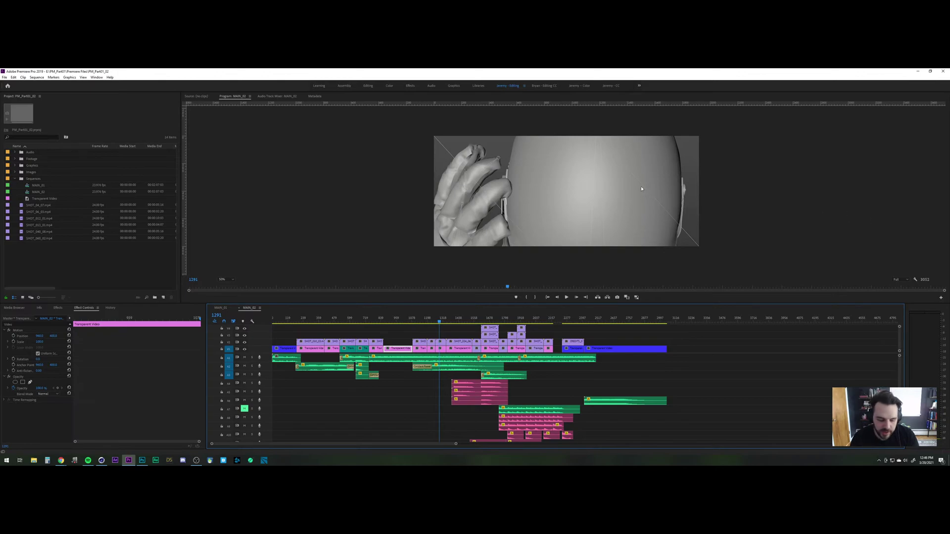
{"action": "left_click", "coordinate": [444, 322]}
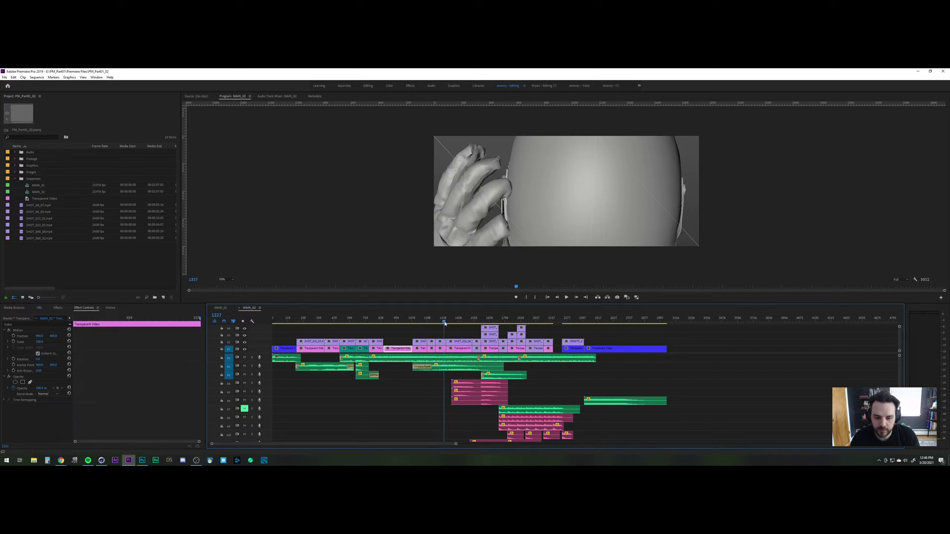
{"action": "mouse_move", "coordinate": [445, 323]}
{"action": "left_mouse_down"}
{"action": "mouse_move", "coordinate": [431, 321]}
{"action": "mouse_move", "coordinate": [453, 320]}
{"action": "mouse_move", "coordinate": [443, 321]}
{"action": "left_mouse_up"}
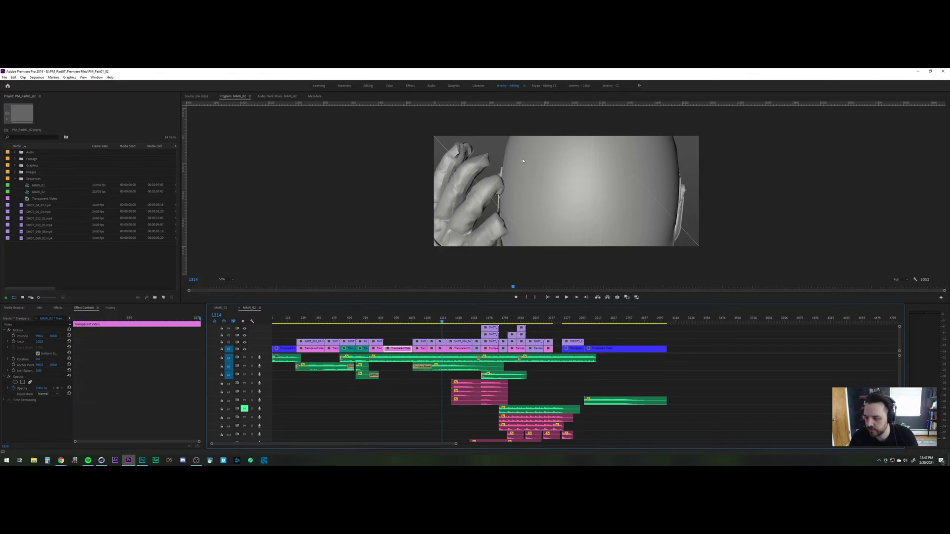
Step: Play the hand shot until the distant figure is revealed, revisit it, and scrub ahead to the frontal helmet shot
{"action": "left_click", "coordinate": [448, 322]}
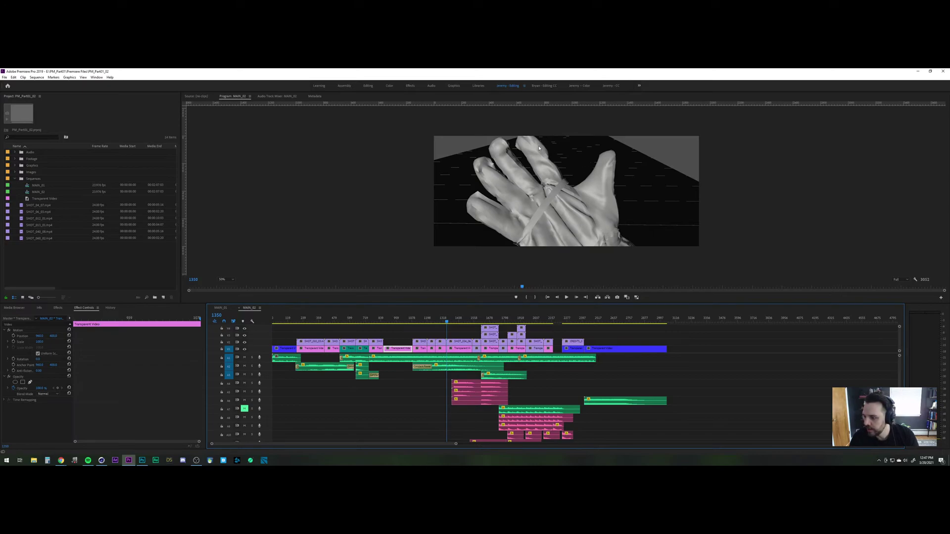
{"action": "key", "text": "space"}
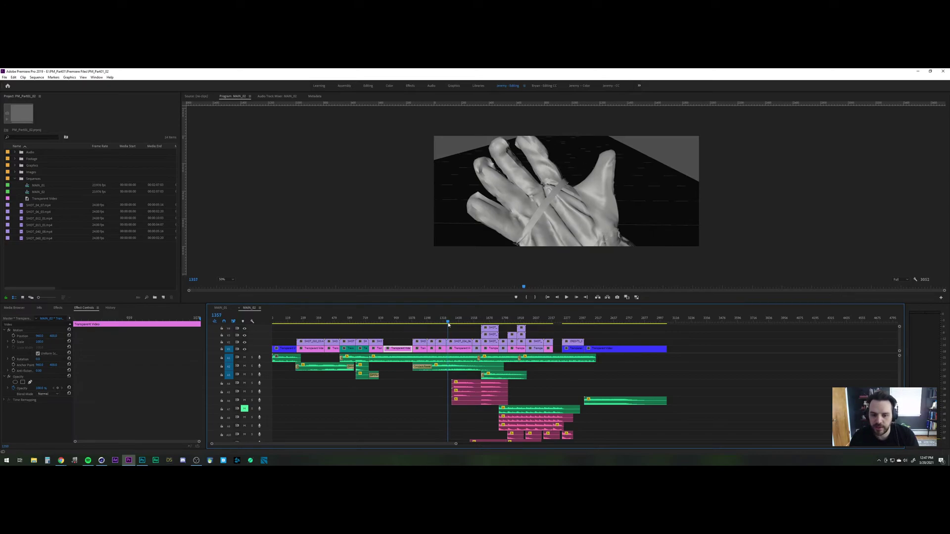
{"action": "key", "text": "space"}
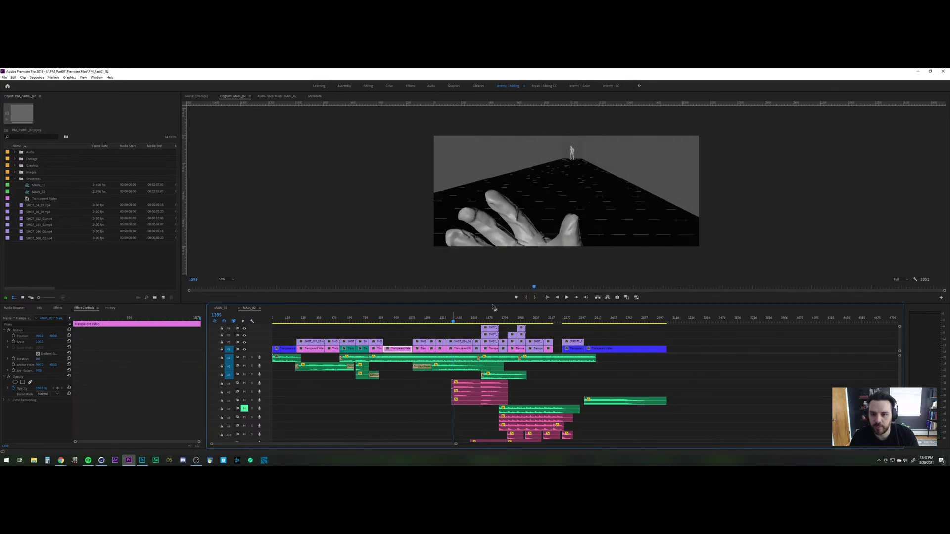
{"action": "left_click", "coordinate": [451, 322]}
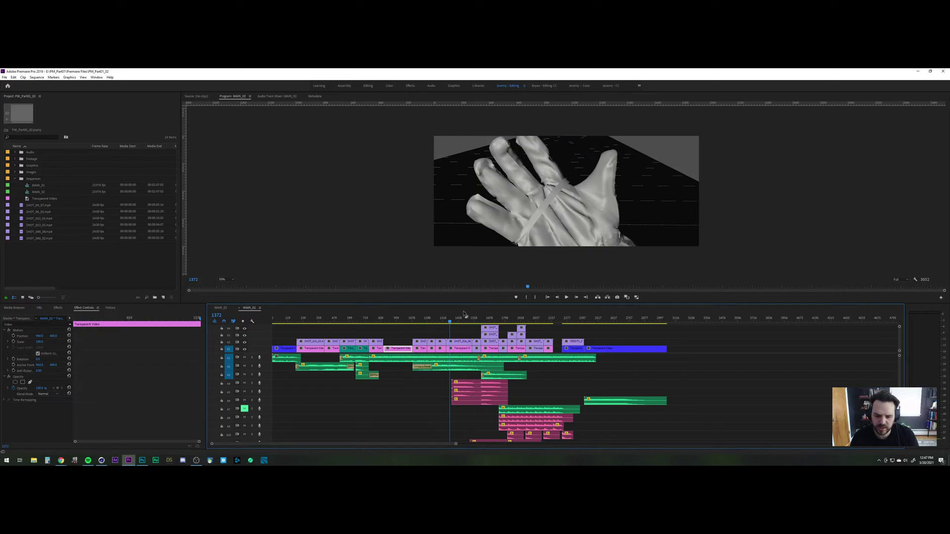
{"action": "left_click_drag", "start_coordinate": [450, 322], "coordinate": [479, 325]}
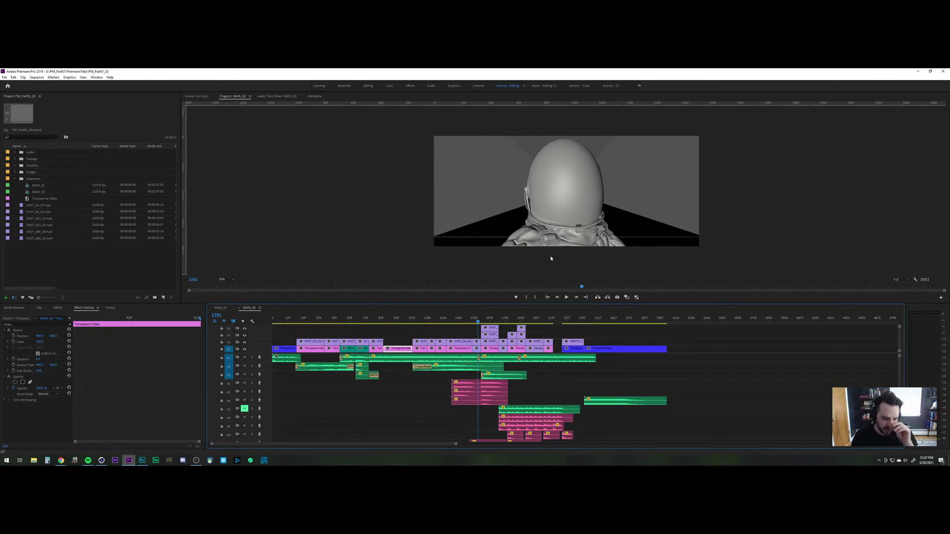
Step: Switch to File Explorer, open the Renders folder inside LCR, and view the first tan-suited astronaut render
{"action": "left_click", "coordinate": [34, 460]}
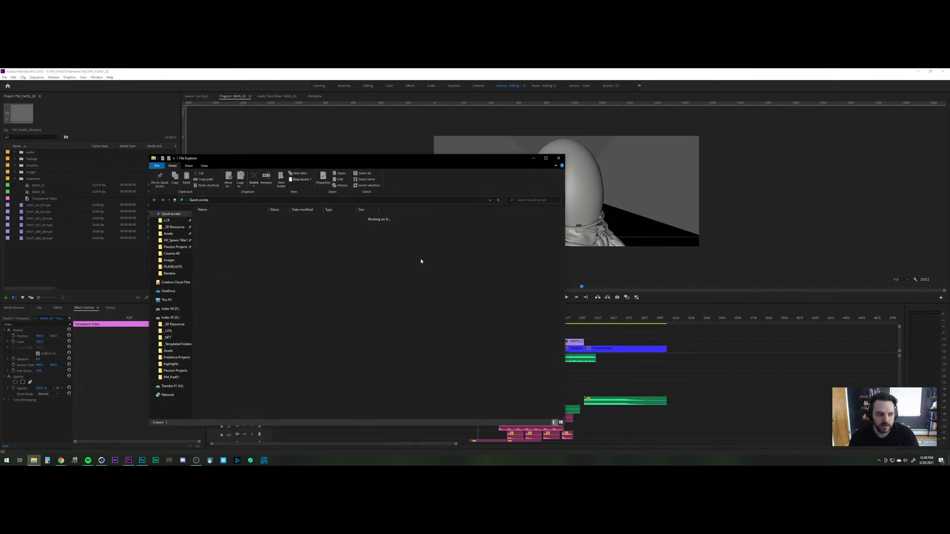
{"action": "double_click", "coordinate": [210, 225]}
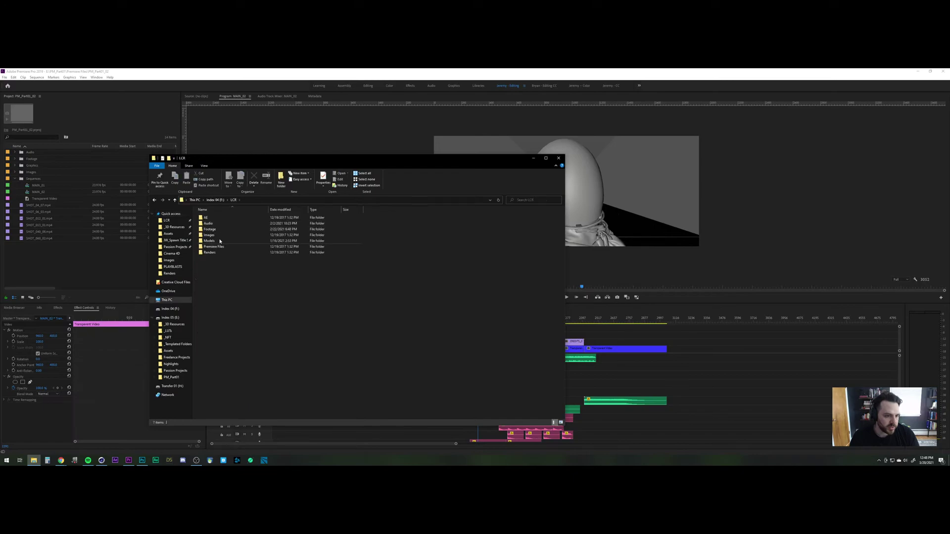
{"action": "double_click", "coordinate": [225, 252]}
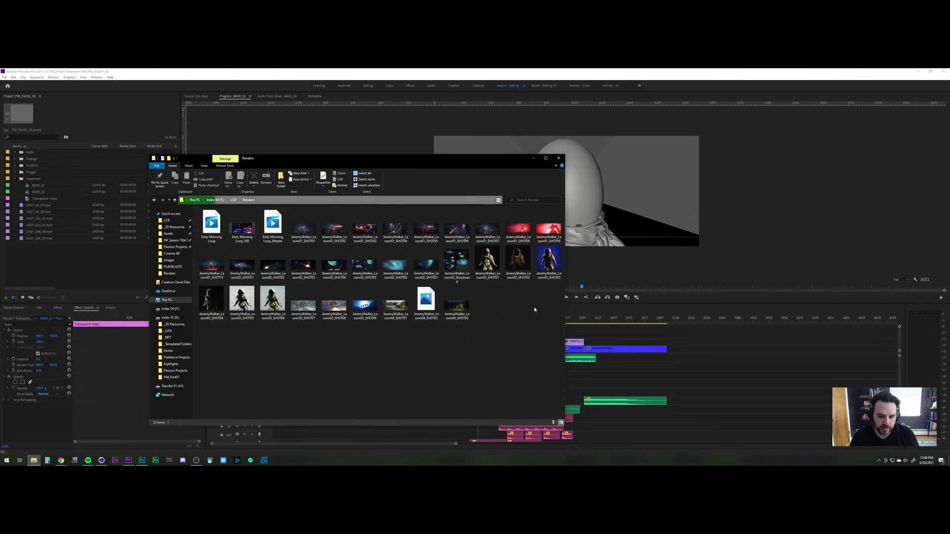
{"action": "double_click", "coordinate": [498, 266]}
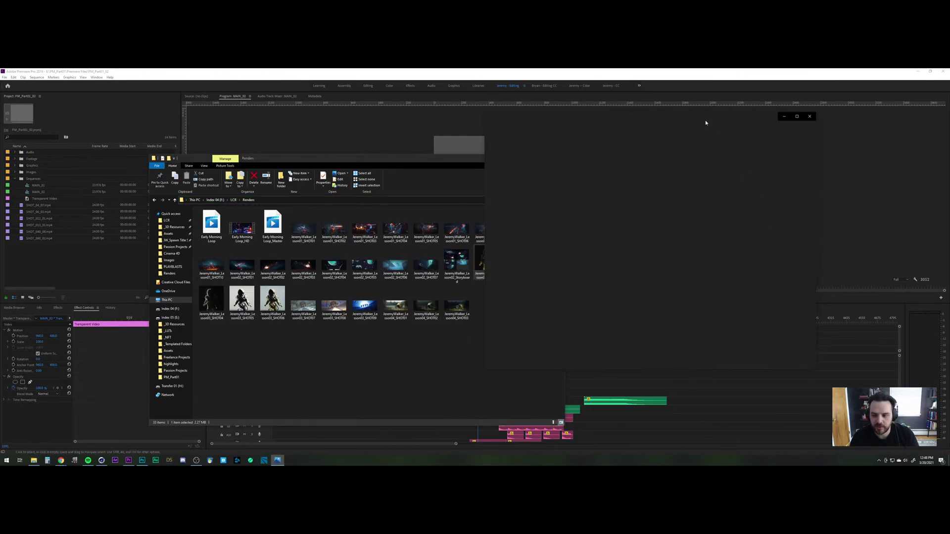
{"action": "left_click_drag", "start_coordinate": [673, 119], "coordinate": [511, 120]}
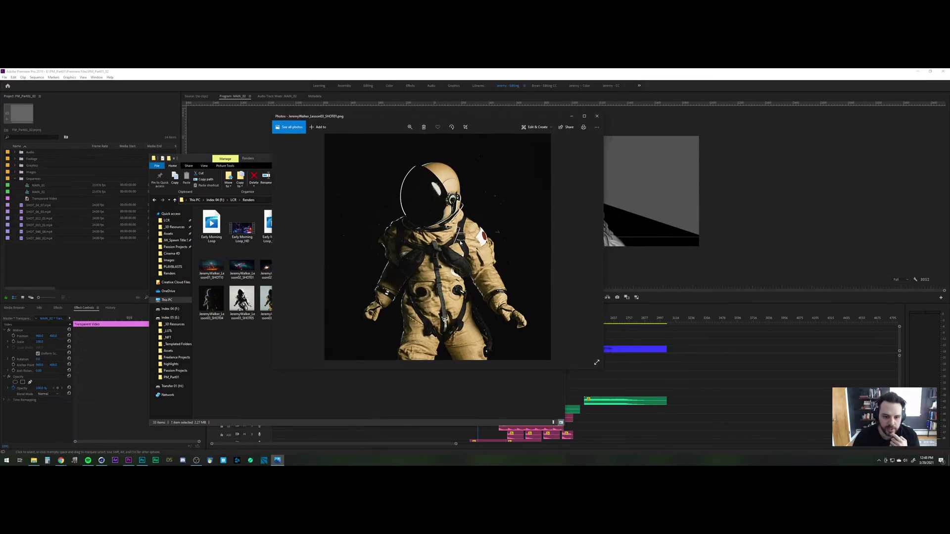
Step: Browse forward through the astronaut renders to SHOT06 to compare their lighting variations
{"action": "mouse_move", "coordinate": [585, 251]}
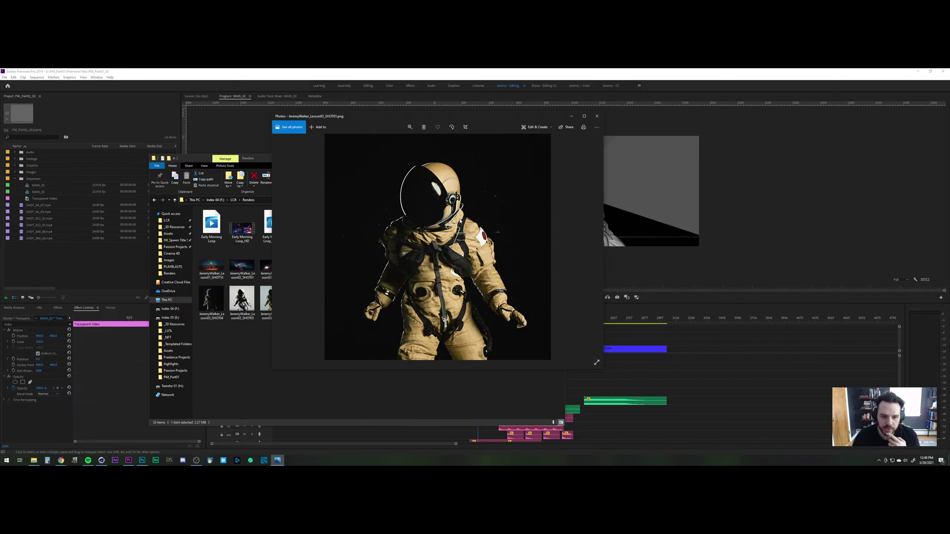
{"action": "left_click", "coordinate": [591, 248]}
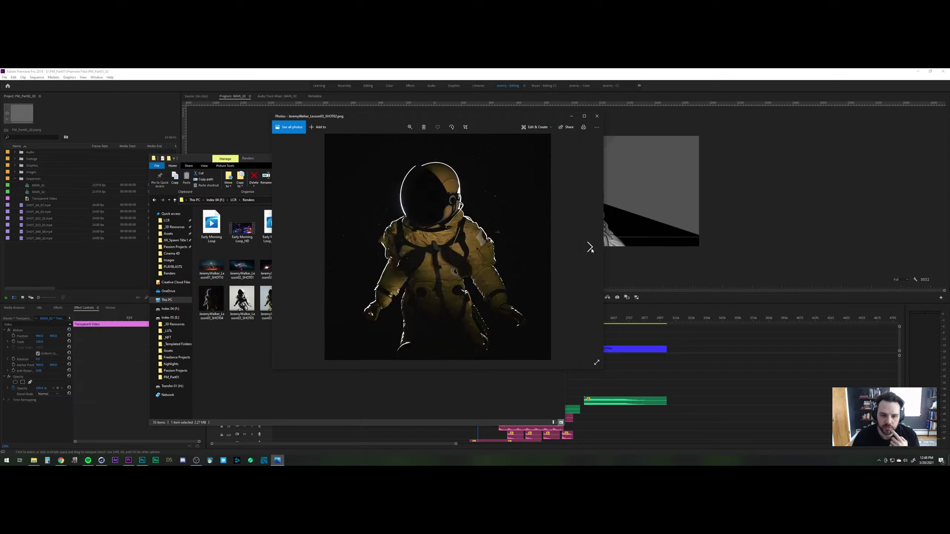
{"action": "left_click", "coordinate": [590, 248]}
{"action": "left_click", "coordinate": [590, 248]}
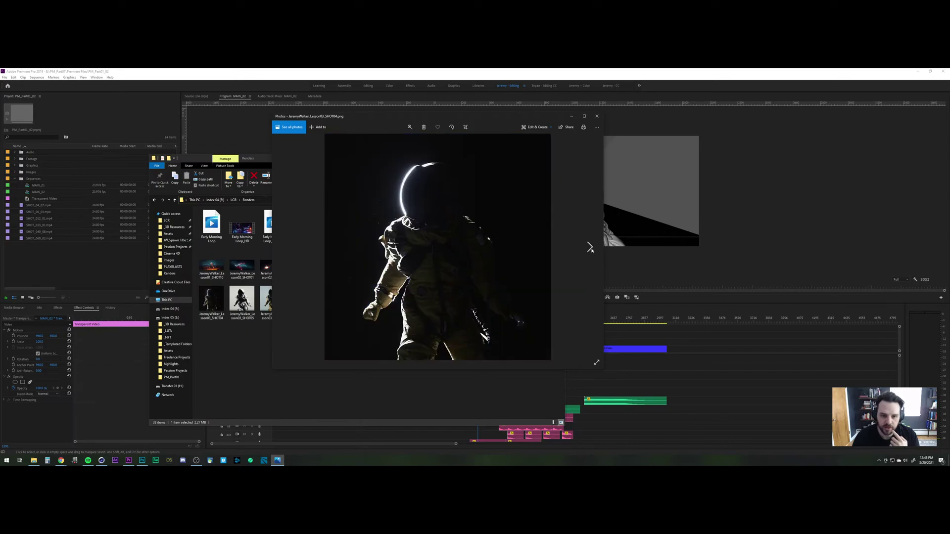
{"action": "left_click", "coordinate": [590, 248]}
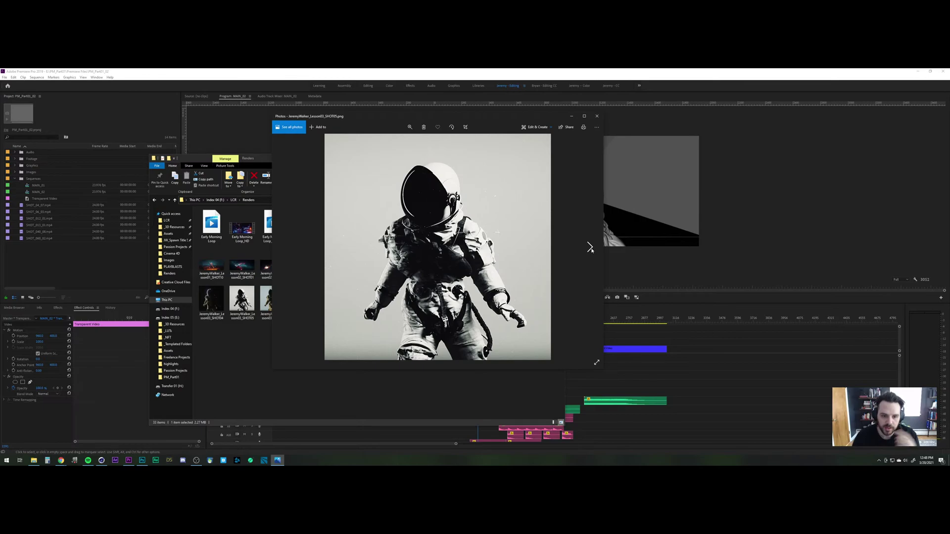
{"action": "left_click", "coordinate": [590, 248]}
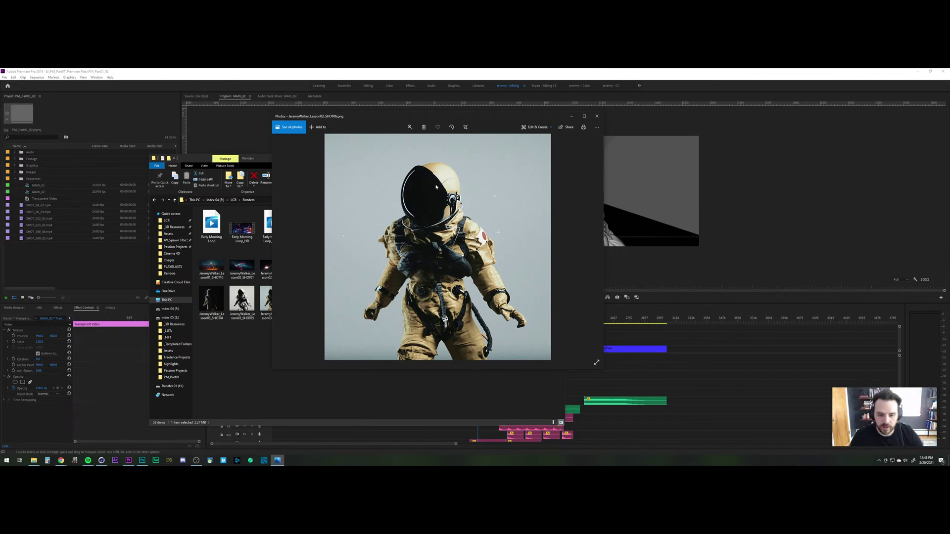
Step: Close the render view, return to Premiere Pro, and play the frontal helmet shot through to the transparent-visor skull shot
{"action": "left_click", "coordinate": [607, 243]}
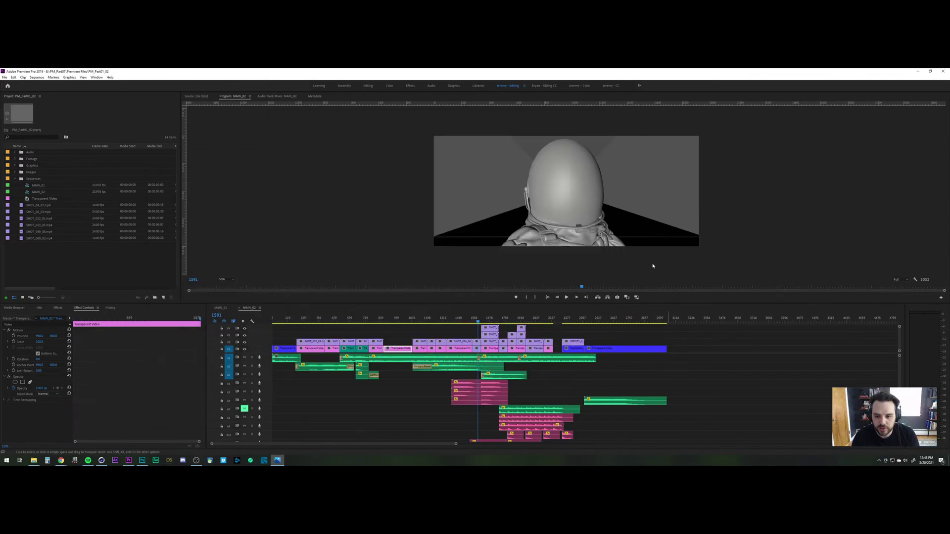
{"action": "left_click", "coordinate": [474, 321]}
{"action": "key", "text": "space"}
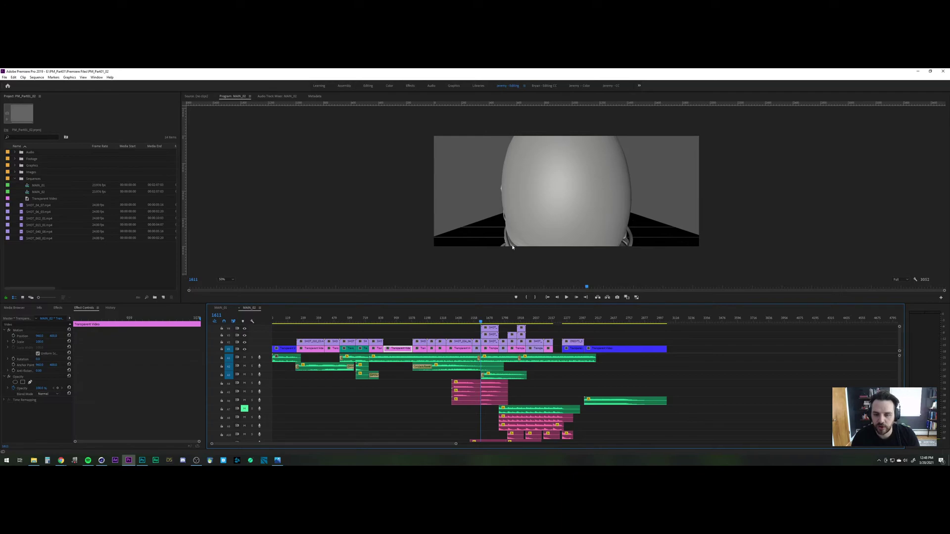
{"action": "left_click_drag", "start_coordinate": [481, 320], "coordinate": [473, 319]}
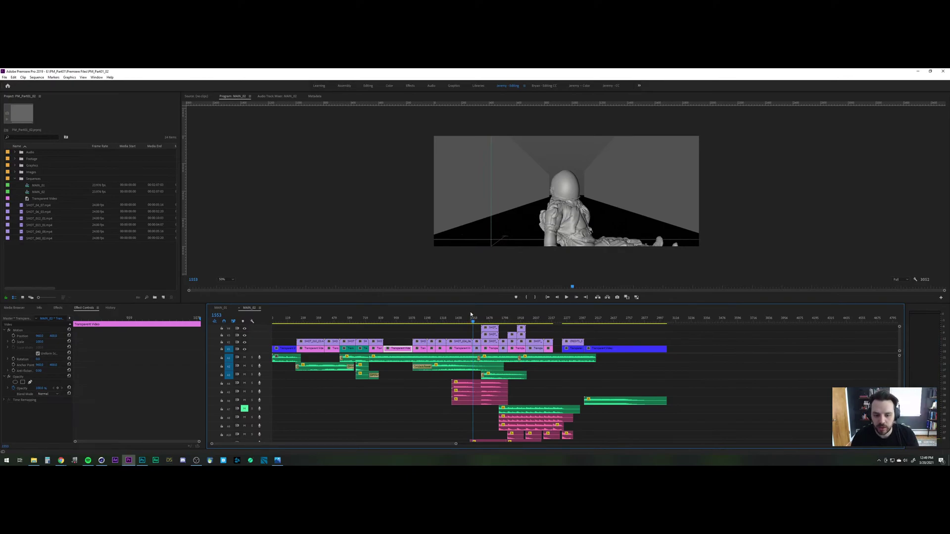
{"action": "key", "text": "space"}
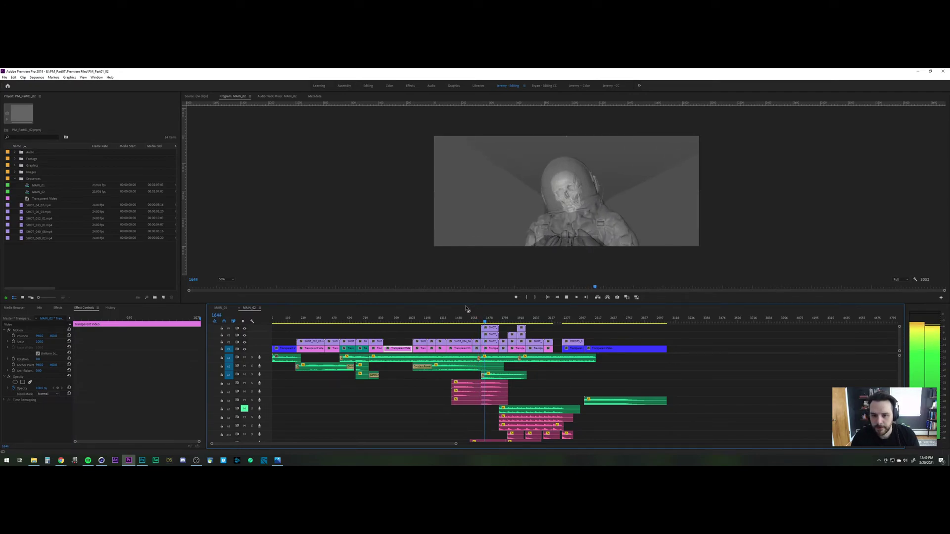
{"action": "key", "text": "space"}
{"action": "left_click", "coordinate": [488, 322]}
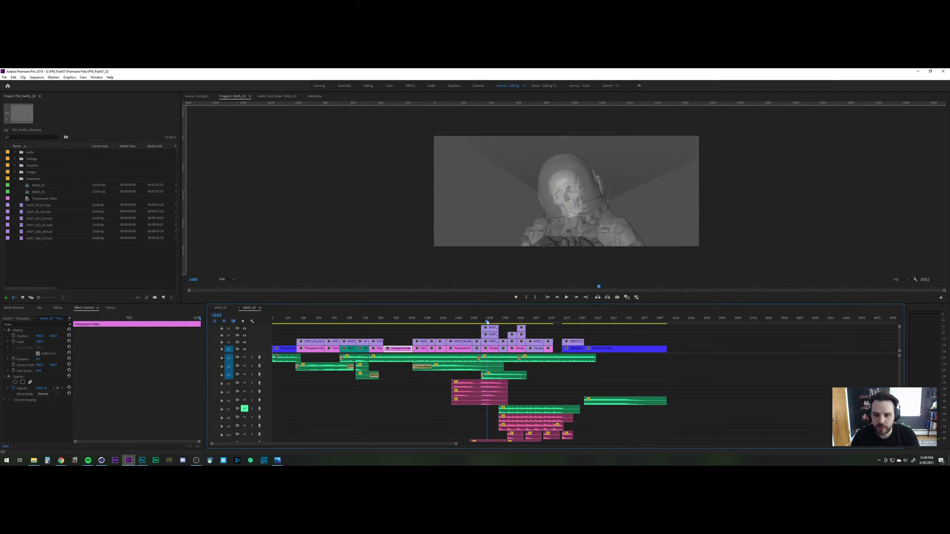
Step: Disable the topmost clip of the skull-helmet shot and play the section to examine the wider framing beneath it
{"action": "left_click", "coordinate": [490, 328]}
{"action": "right_click", "coordinate": [491, 329]}
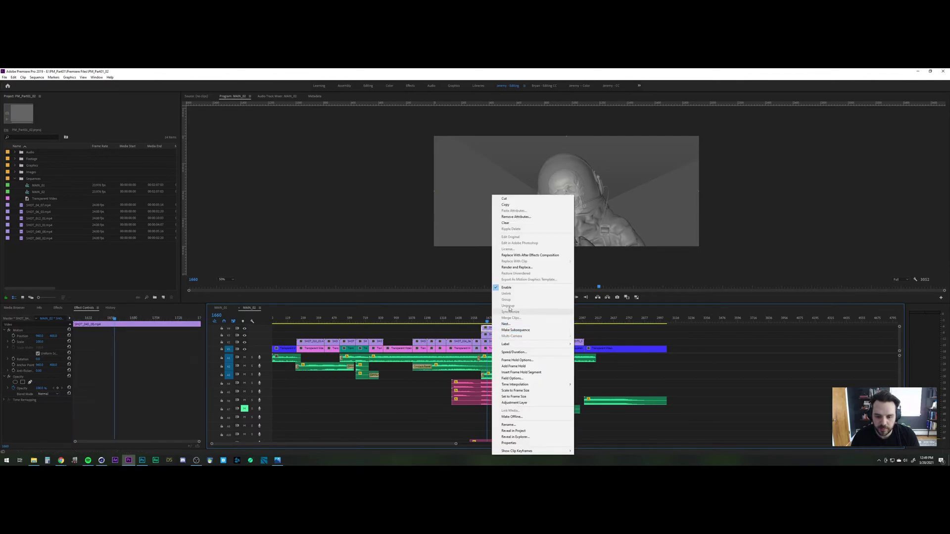
{"action": "left_click", "coordinate": [509, 288]}
{"action": "left_click", "coordinate": [482, 321]}
{"action": "key", "text": "space"}
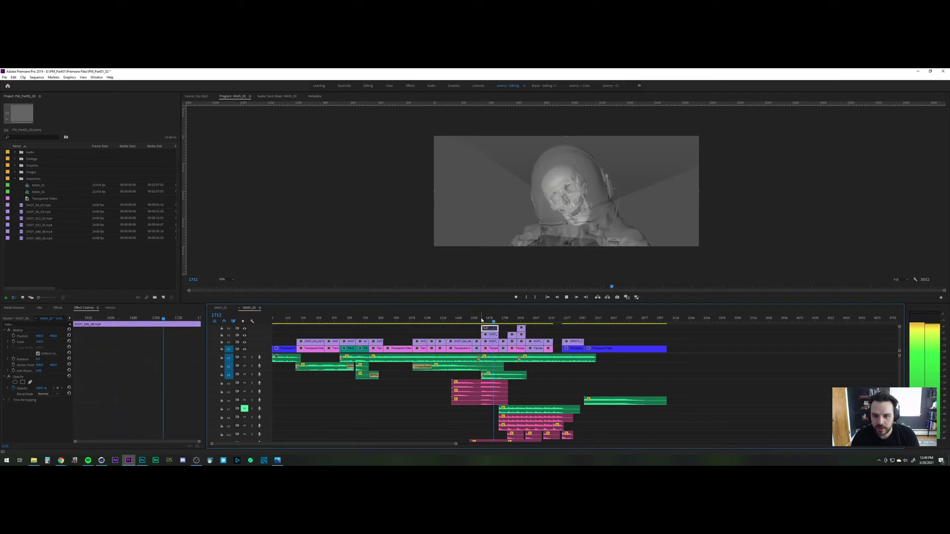
{"action": "key", "text": "space"}
{"action": "left_click", "coordinate": [491, 321]}
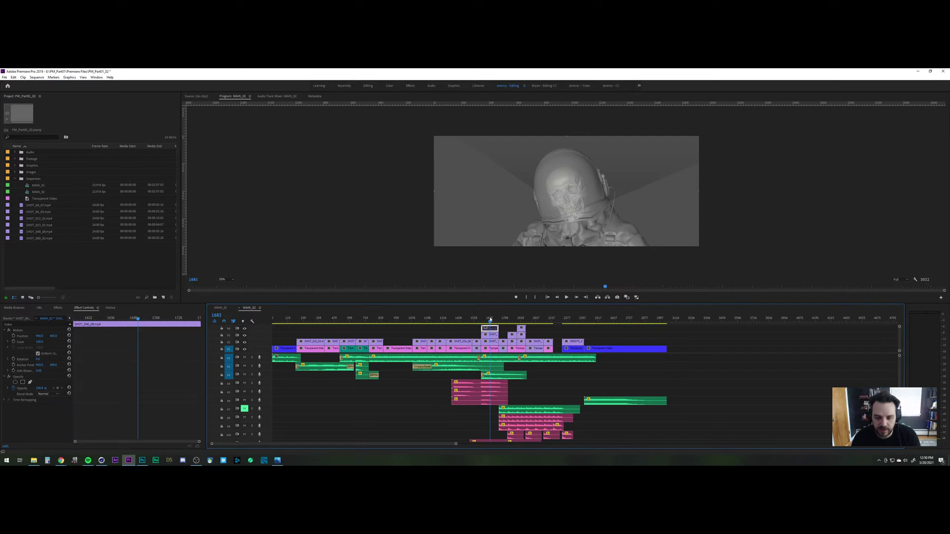
{"action": "left_click_drag", "start_coordinate": [491, 319], "coordinate": [491, 322]}
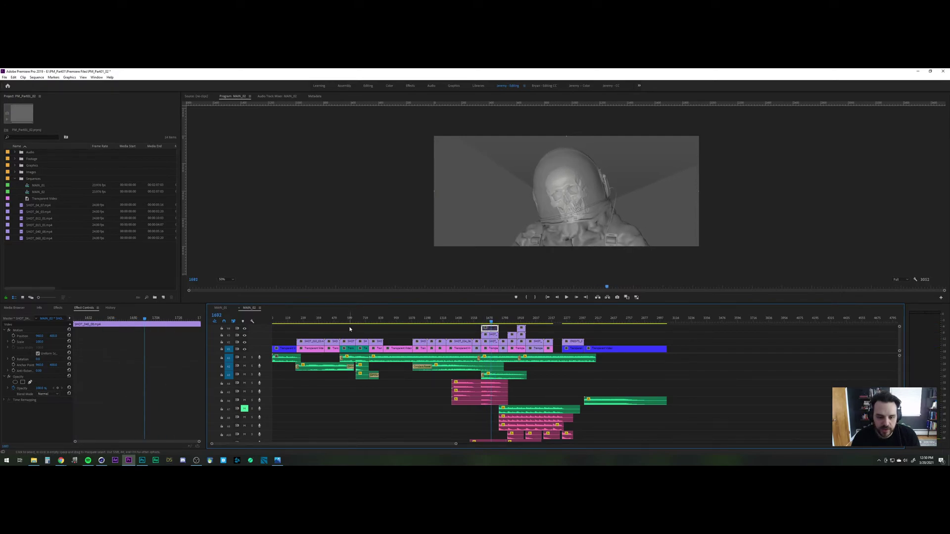
Step: Scrub the skull-helmet shot once more and re-enable its topmost clip
{"action": "right_click", "coordinate": [489, 330]}
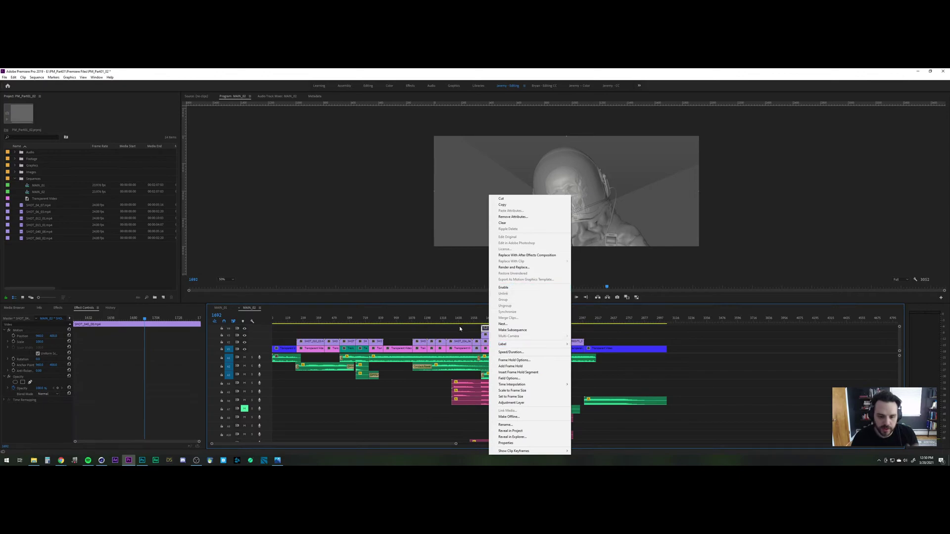
{"action": "left_click", "coordinate": [512, 288]}
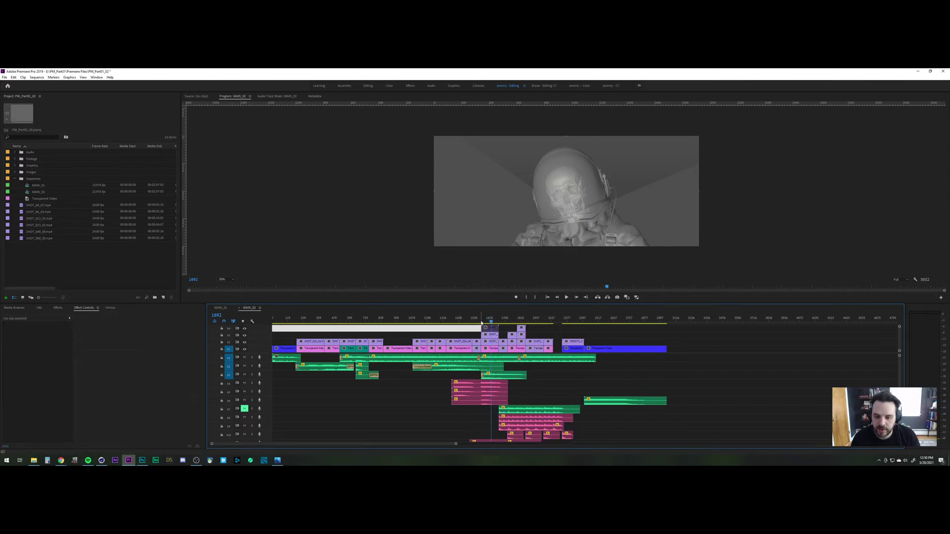
{"action": "left_click_drag", "start_coordinate": [481, 323], "coordinate": [494, 322]}
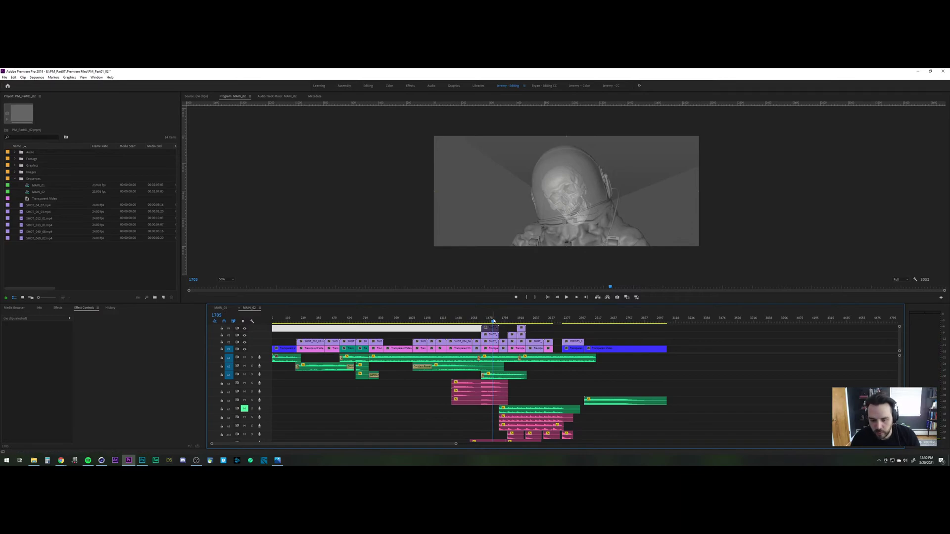
{"action": "right_click", "coordinate": [491, 328]}
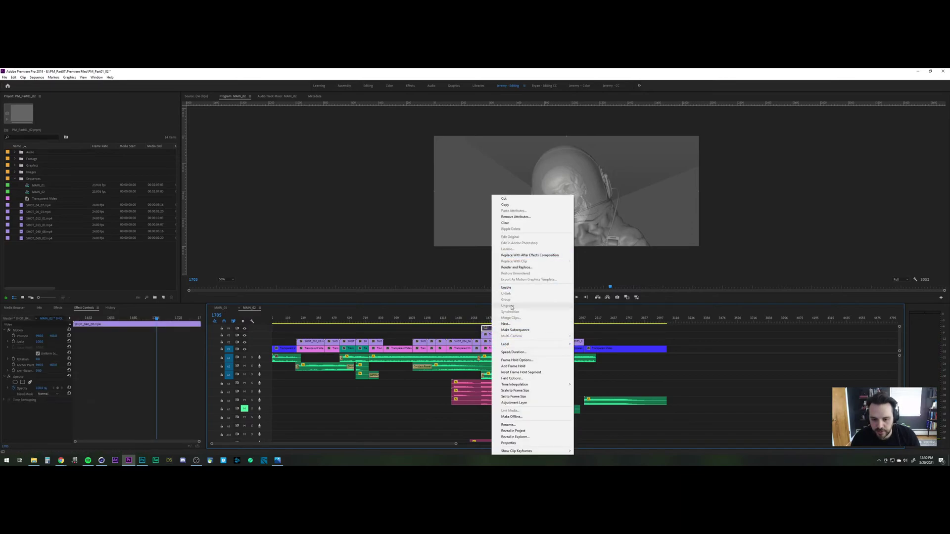
{"action": "left_click", "coordinate": [506, 287]}
Step: Replay from the frontal helmet shot into the skull close-up and scrub back to examine its framing
{"action": "left_click", "coordinate": [478, 320]}
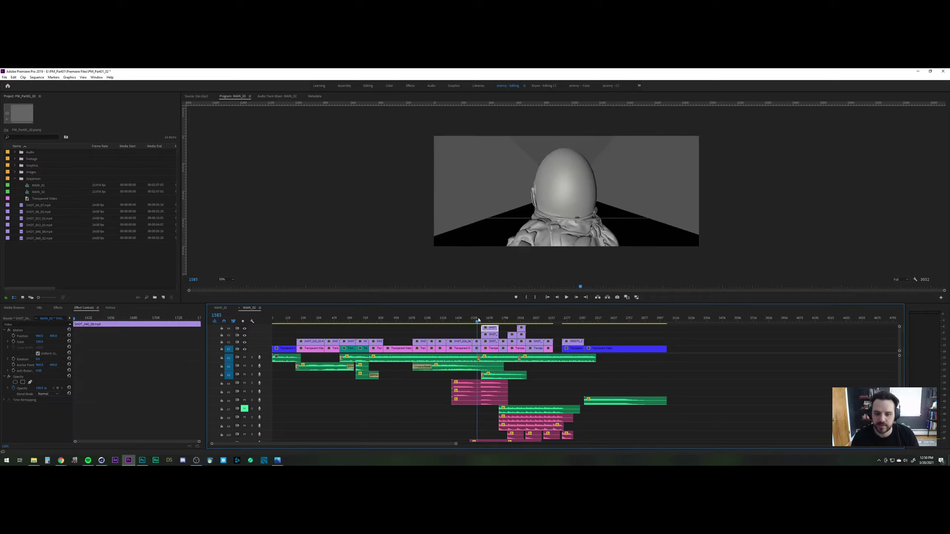
{"action": "key", "text": "space"}
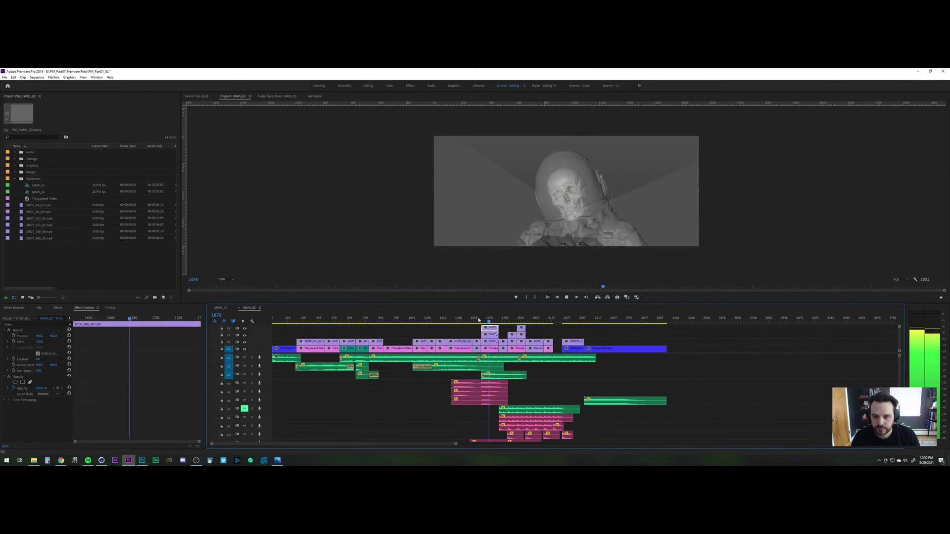
{"action": "key", "text": "space"}
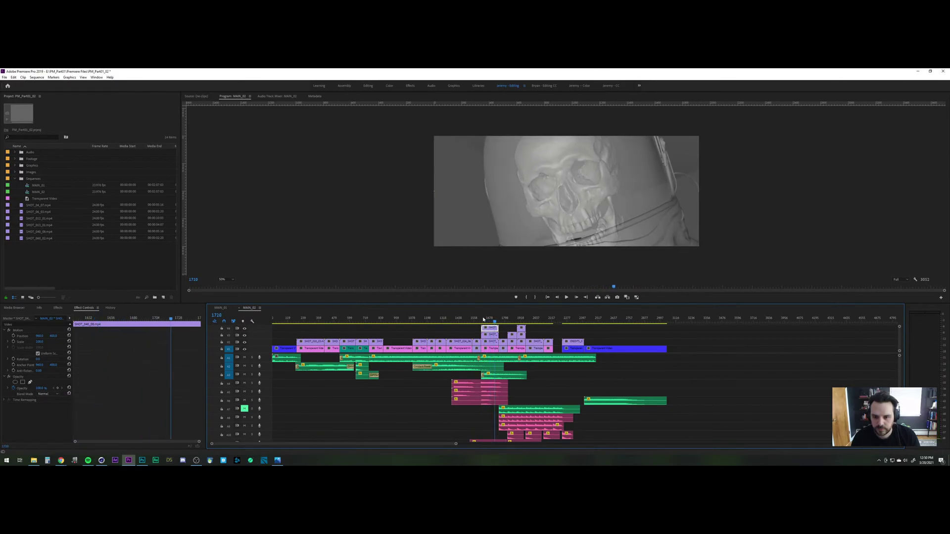
{"action": "left_click_drag", "start_coordinate": [494, 321], "coordinate": [492, 322]}
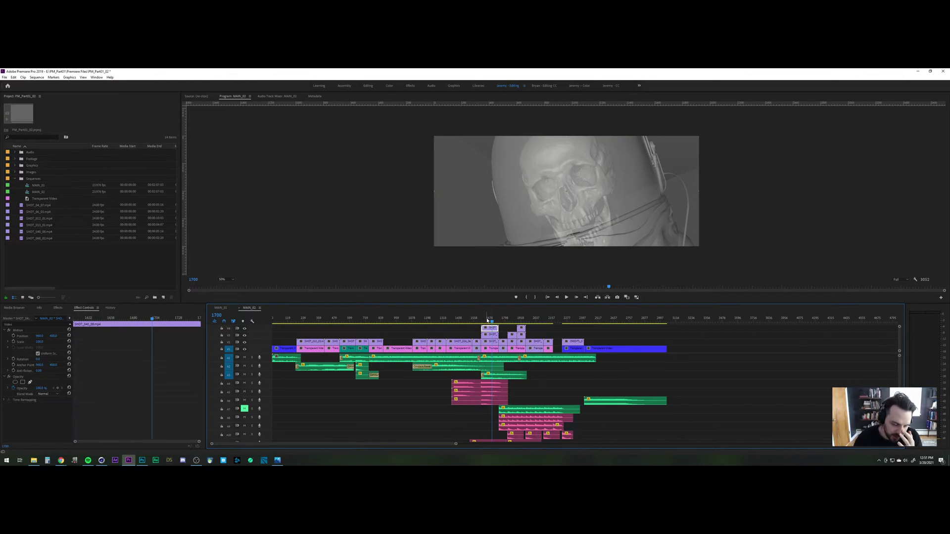
Step: Play on through the falling-astronaut shot to the side view of the seated figure, revisiting both shots
{"action": "key", "text": "space"}
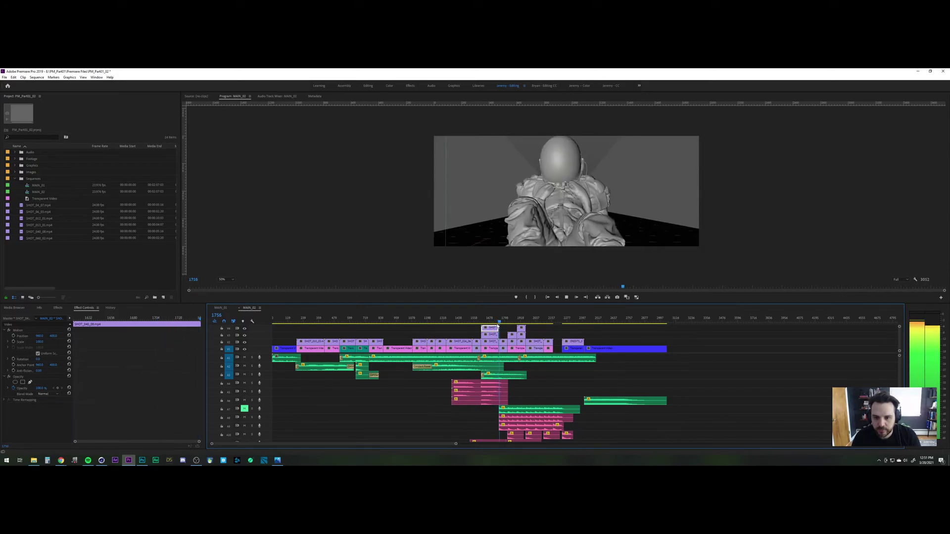
{"action": "key", "text": "space"}
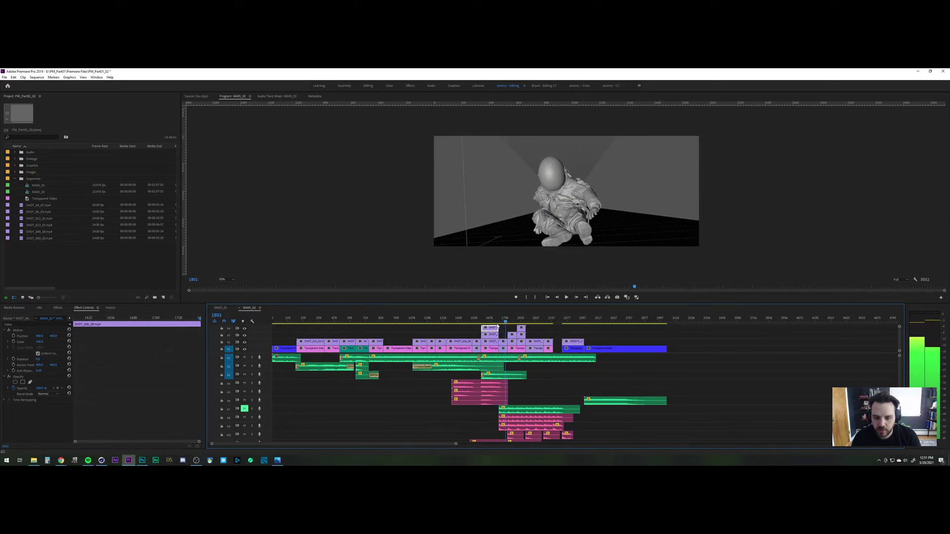
{"action": "left_click_drag", "start_coordinate": [503, 319], "coordinate": [502, 321]}
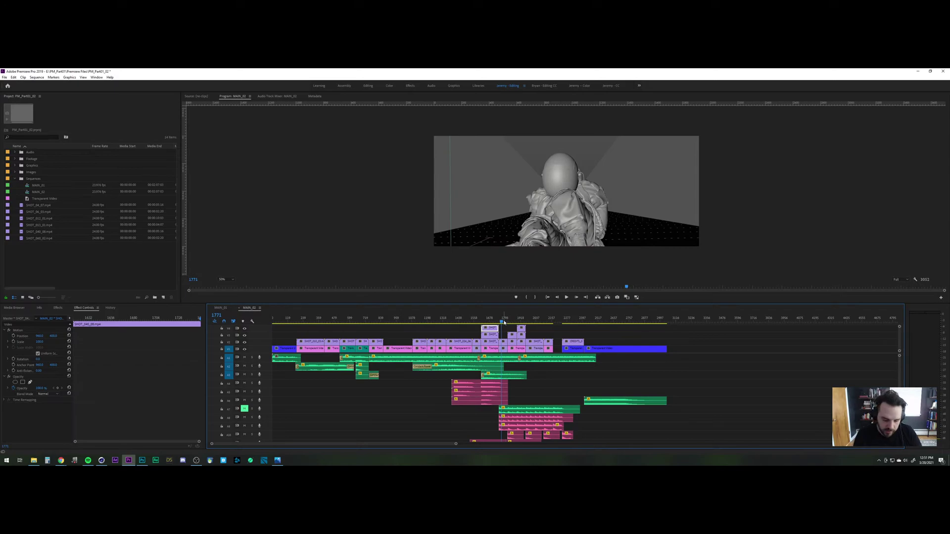
{"action": "key", "text": "space"}
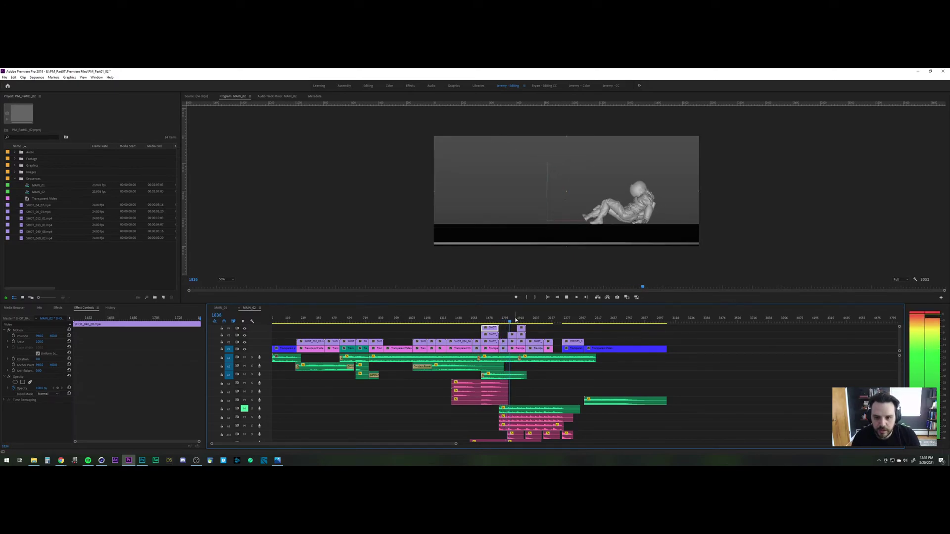
{"action": "key", "text": "space"}
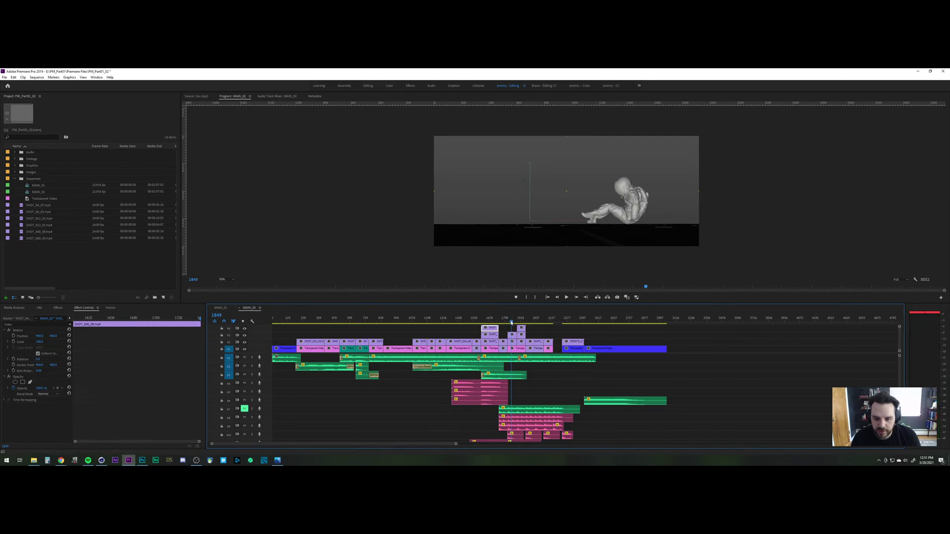
{"action": "left_click_drag", "start_coordinate": [512, 321], "coordinate": [510, 322]}
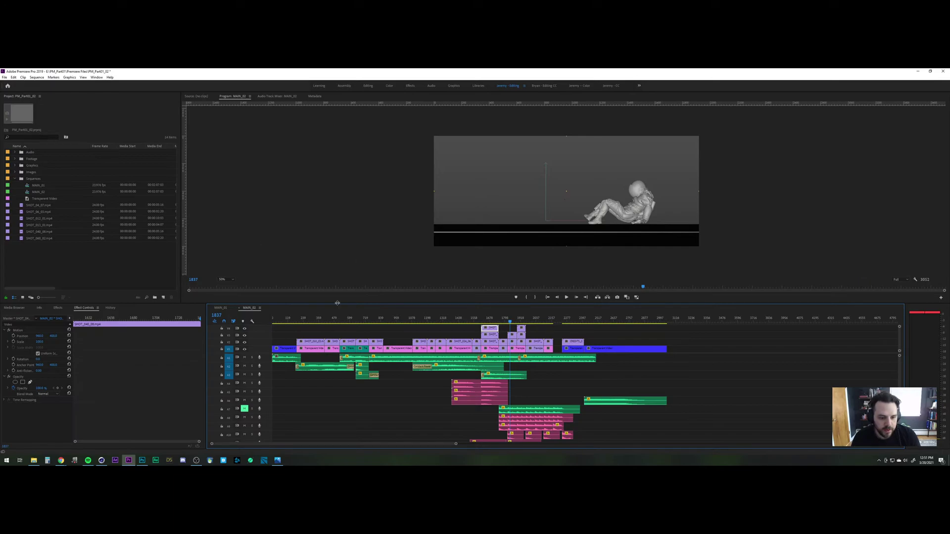
Step: Enlarge the program preview area and set its zoom level to 100%
{"action": "left_click_drag", "start_coordinate": [337, 303], "coordinate": [238, 335]}
{"action": "left_click", "coordinate": [232, 312]}
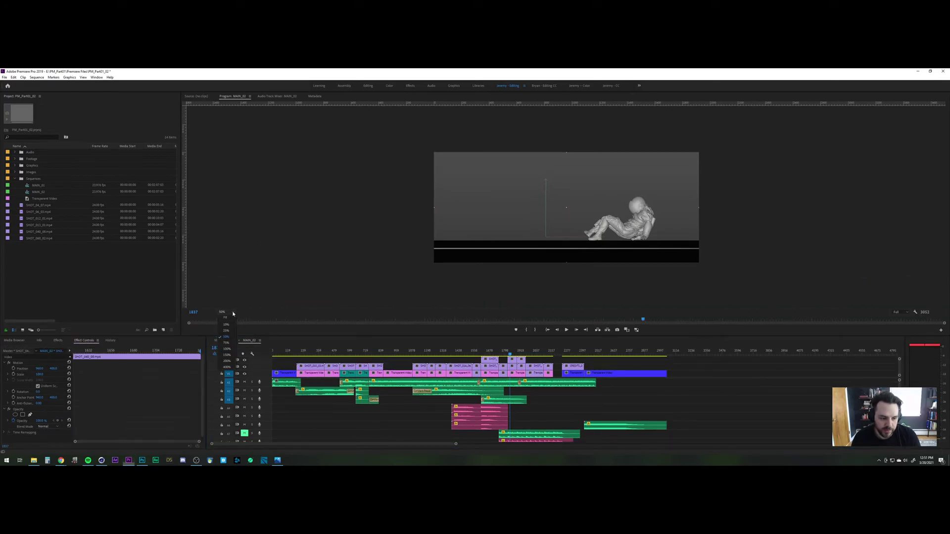
{"action": "left_click", "coordinate": [224, 351]}
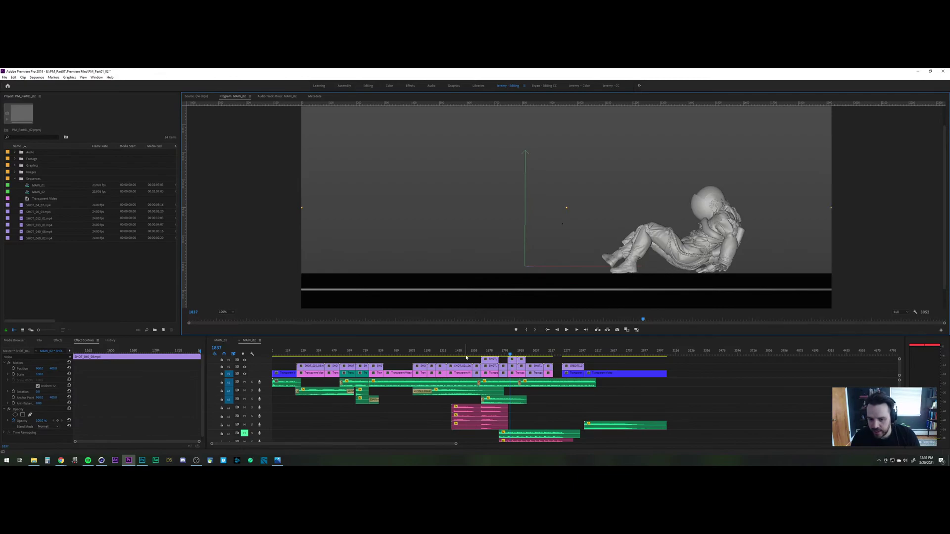
Step: Compare the astronaut's pose in the frontal falling shot with the side view of the seated figure
{"action": "left_click_drag", "start_coordinate": [511, 353], "coordinate": [506, 353]}
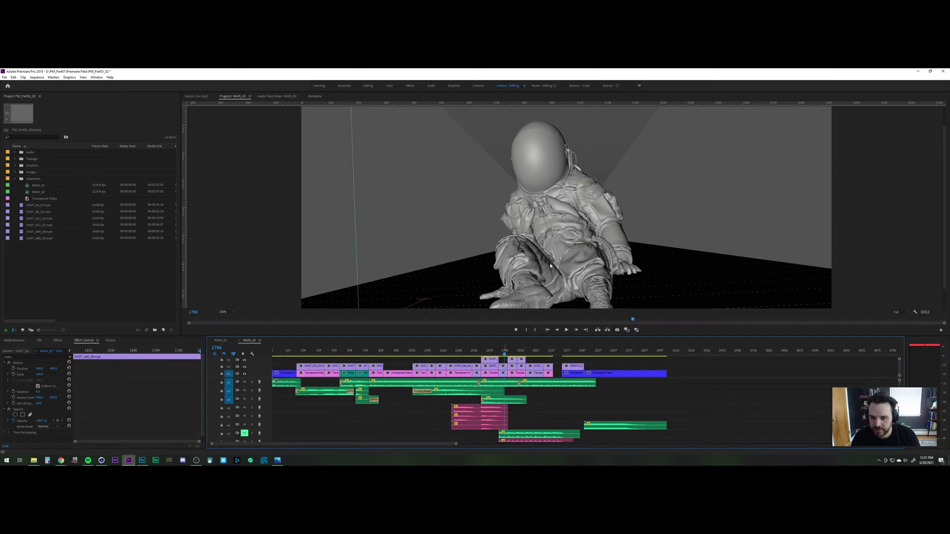
{"action": "left_click", "coordinate": [512, 352]}
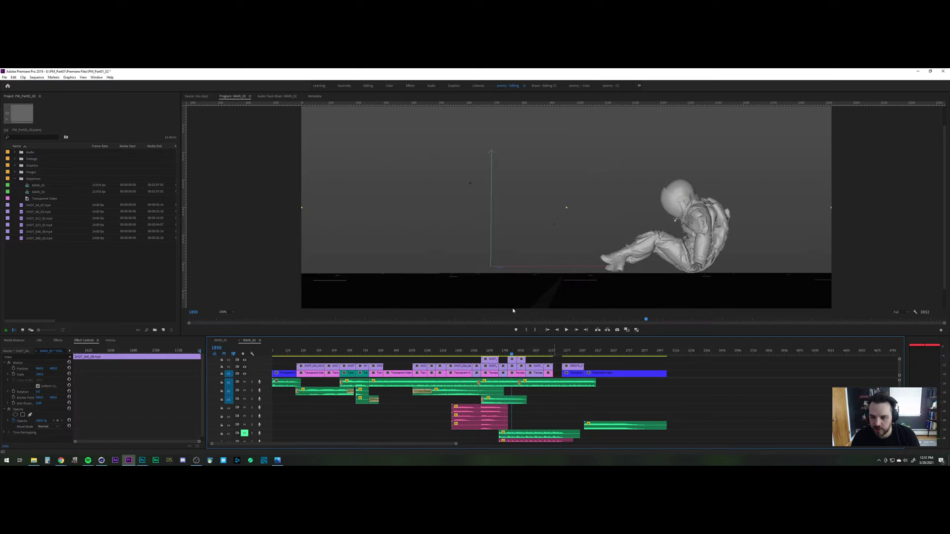
{"action": "left_click", "coordinate": [503, 353]}
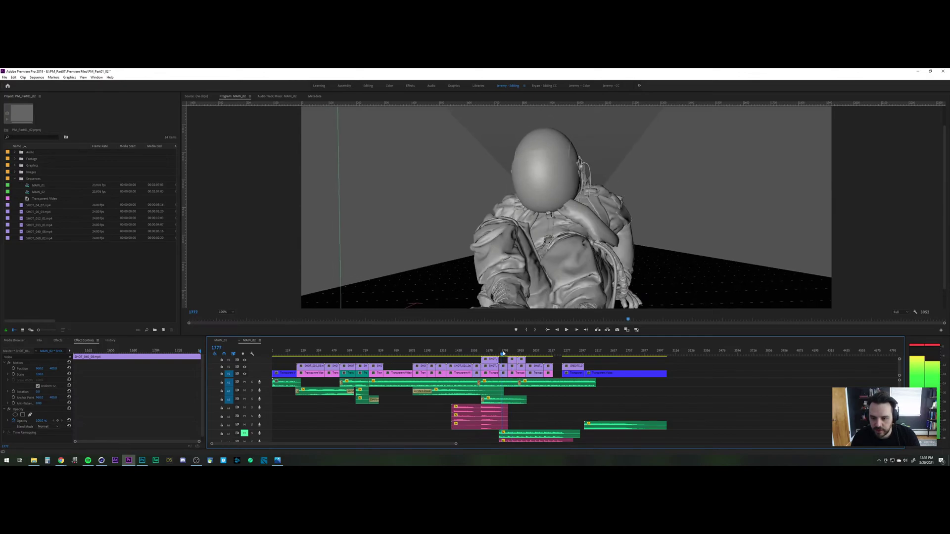
{"action": "left_click_drag", "start_coordinate": [503, 353], "coordinate": [503, 353]}
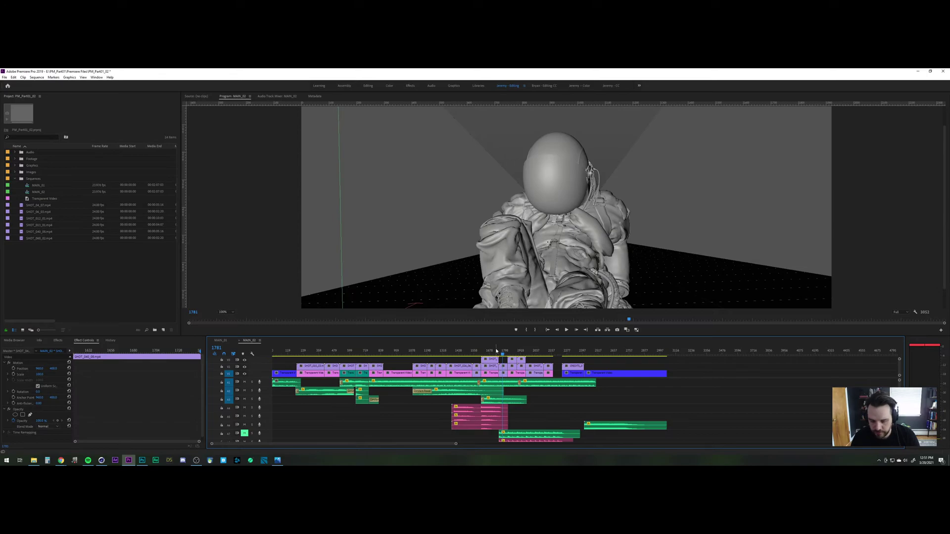
Step: Play the frontal falling shot and step back frame by frame to examine the astronaut's hand and leg positions
{"action": "key", "text": "space"}
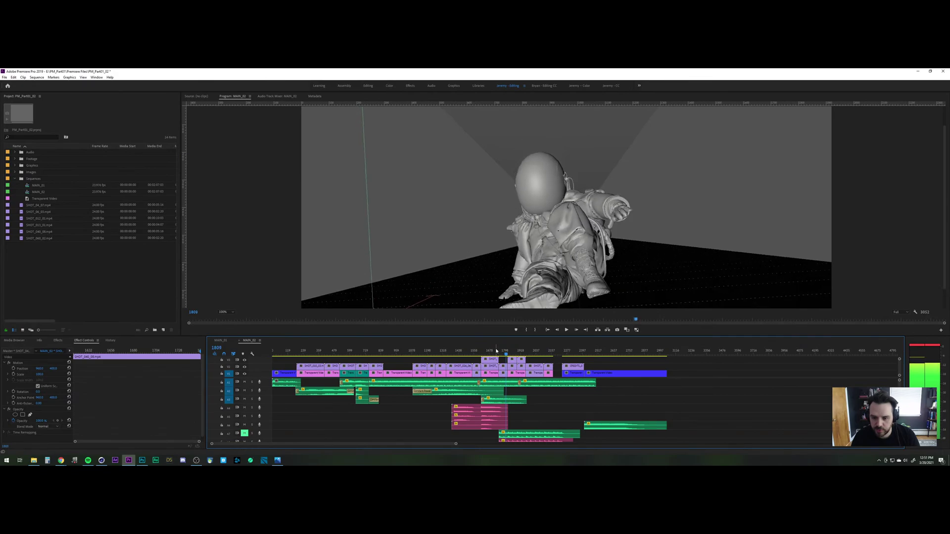
{"action": "key", "text": "Left"}
{"action": "key", "text": "Left"}
{"action": "key", "text": "Left"}
{"action": "scroll", "coordinate": [497, 350], "scroll_direction": "down", "scroll_amount": 2}
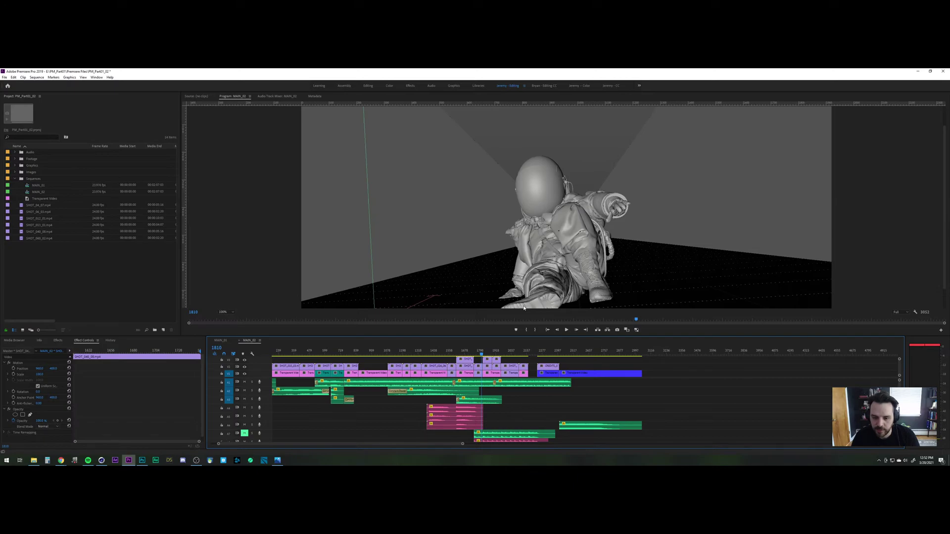
Step: Replay the fall from its start and step through its last frames in both directions to inspect the astronaut's landing motion
{"action": "left_click", "coordinate": [473, 352]}
{"action": "key", "text": "space"}
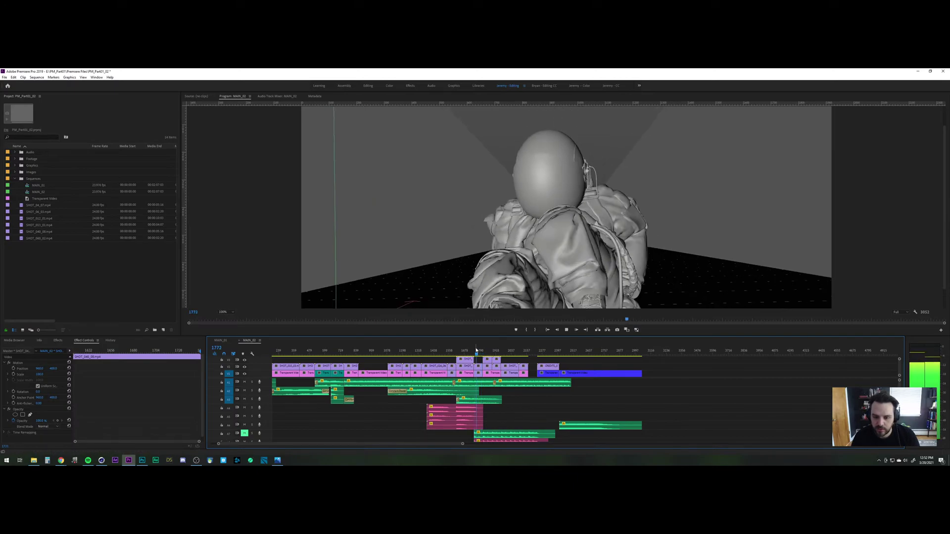
{"action": "key", "text": "space"}
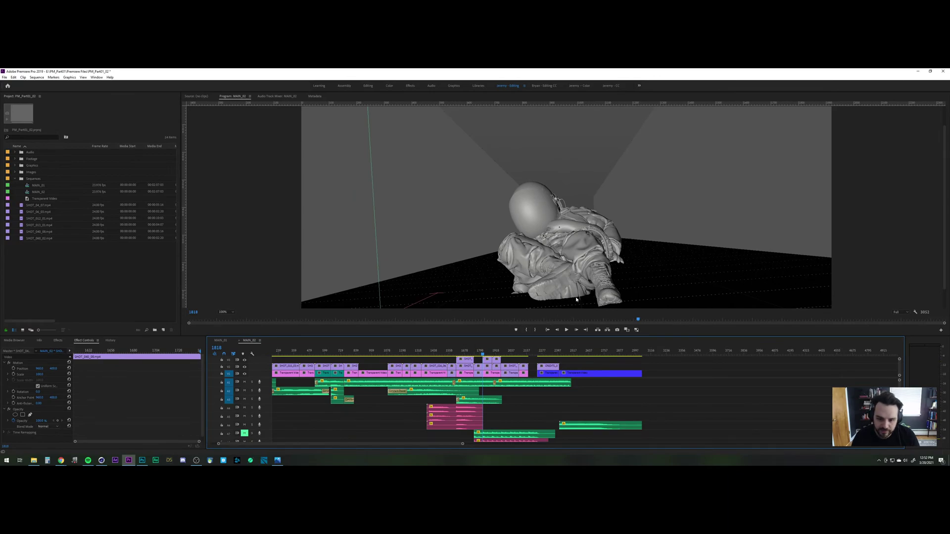
{"action": "key", "text": "Right"}
{"action": "key", "text": "Right"}
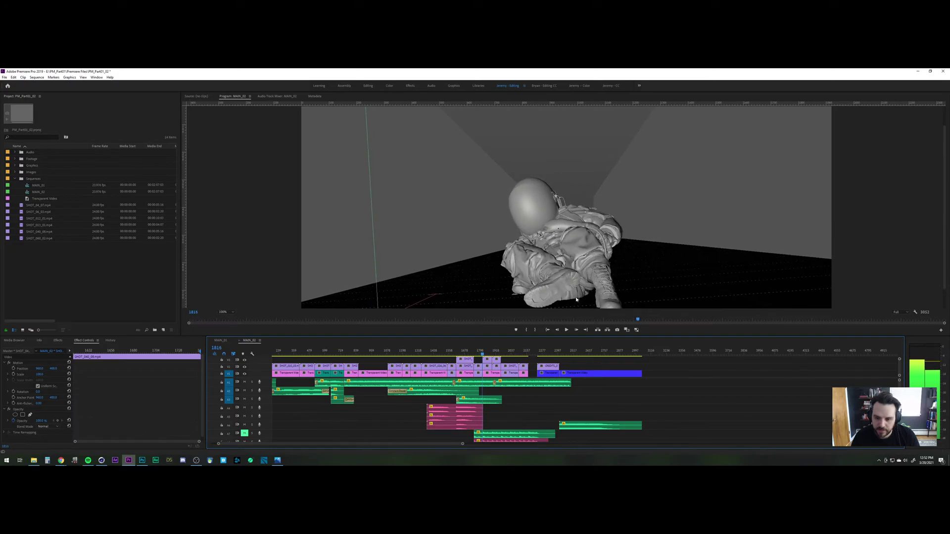
{"action": "key", "text": "Left"}
{"action": "key", "text": "Left"}
{"action": "key", "text": "Left"}
{"action": "key", "text": "Left"}
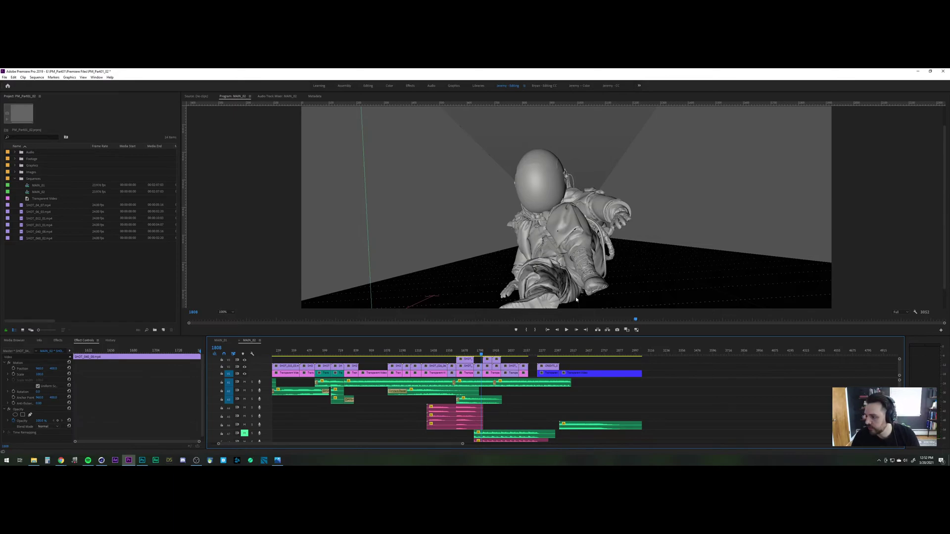
Step: Step back and forth through the end of the frontal falling shot to examine the astronaut's hands and body on landing
{"action": "key", "text": "space"}
{"action": "key", "text": "Left"}
{"action": "key", "text": "Left"}
{"action": "key", "text": "Left"}
{"action": "key", "text": "Left"}
{"action": "key", "text": "Left"}
{"action": "key", "text": "Left"}
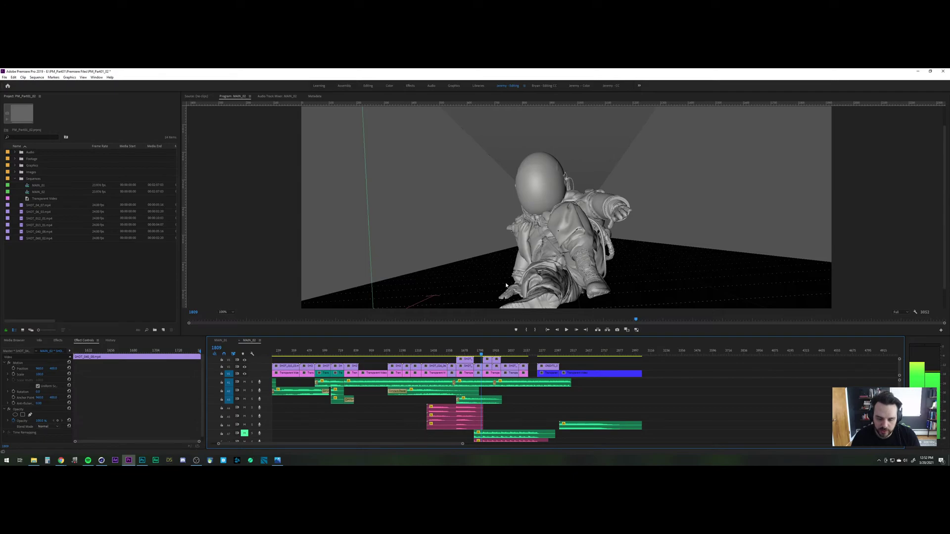
{"action": "key", "text": "Right"}
{"action": "key", "text": "Right"}
{"action": "key", "text": "Right"}
{"action": "key", "text": "Right"}
{"action": "key", "text": "Right"}
{"action": "key", "text": "Right"}
{"action": "key", "text": "Right"}
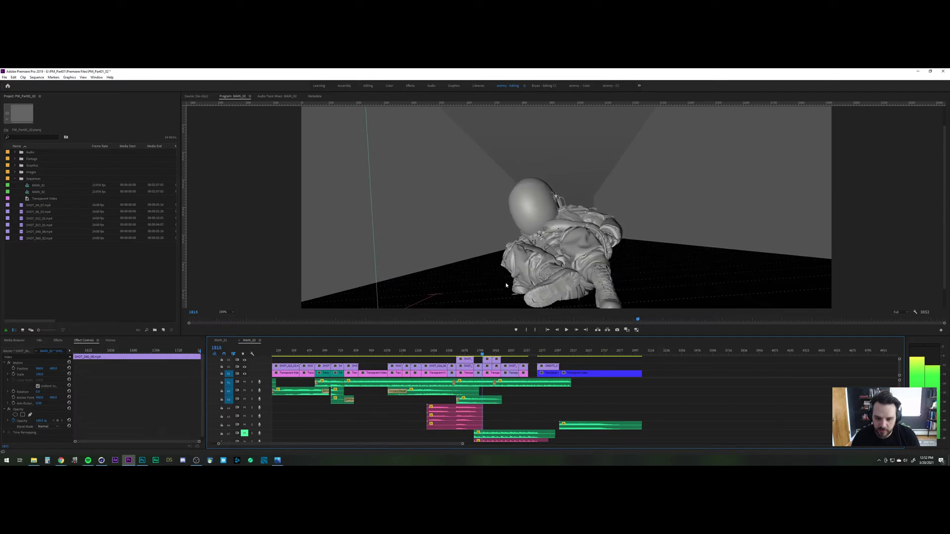
{"action": "key", "text": "Left"}
{"action": "key", "text": "Left"}
{"action": "key", "text": "Left"}
{"action": "key", "text": "Left"}
{"action": "key", "text": "Left"}
{"action": "key", "text": "Left"}
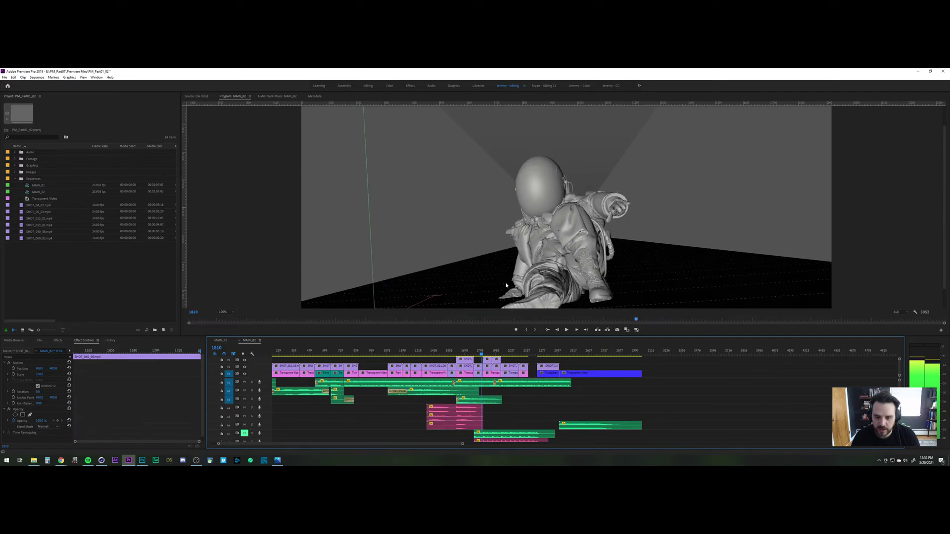
{"action": "key", "text": "Right"}
{"action": "key", "text": "Right"}
{"action": "key", "text": "Right"}
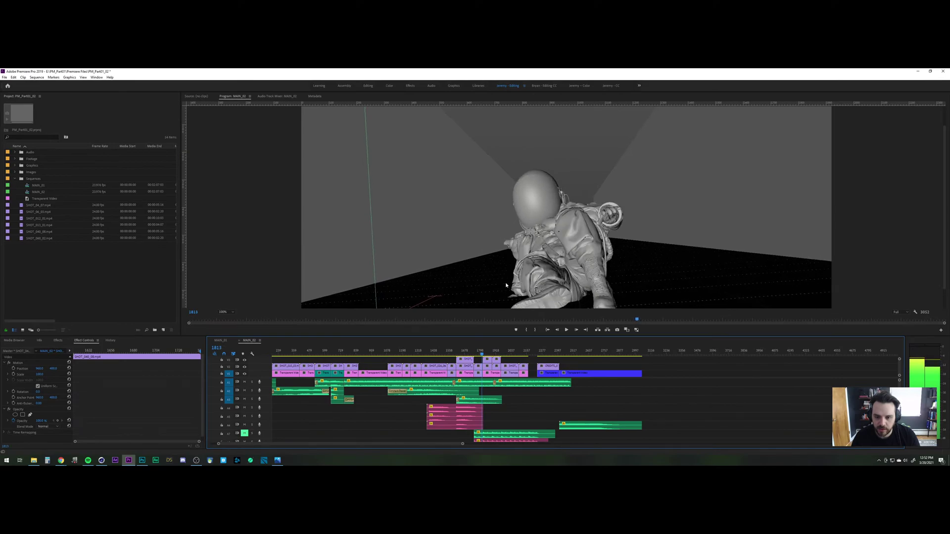
Step: Advance frame by frame across the cut into the seated side view and examine the astronaut's hand placement at its start
{"action": "key", "text": "Right"}
{"action": "key", "text": "Right"}
{"action": "key", "text": "Right"}
{"action": "key", "text": "Right"}
{"action": "key", "text": "Right"}
{"action": "key", "text": "Right"}
{"action": "key", "text": "Right"}
{"action": "key", "text": "Right"}
{"action": "key", "text": "Right"}
{"action": "key", "text": "Right"}
{"action": "key", "text": "Right"}
{"action": "key", "text": "Right"}
{"action": "key", "text": "Right"}
{"action": "key", "text": "Right"}
{"action": "key", "text": "Right"}
{"action": "key", "text": "Right"}
{"action": "key", "text": "Right"}
{"action": "key", "text": "Right"}
{"action": "key", "text": "Right"}
{"action": "key", "text": "Right"}
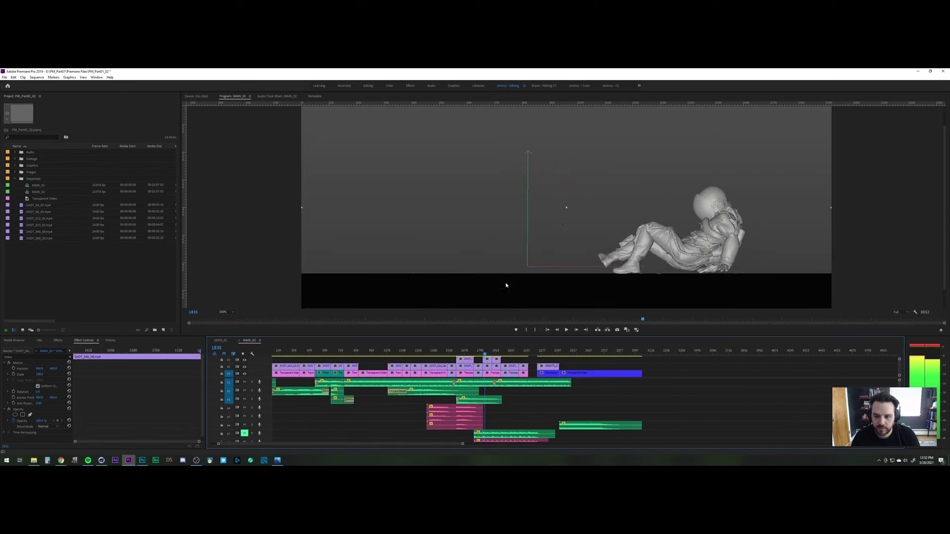
{"action": "key", "text": "Right"}
{"action": "key", "text": "Left"}
{"action": "key", "text": "Left"}
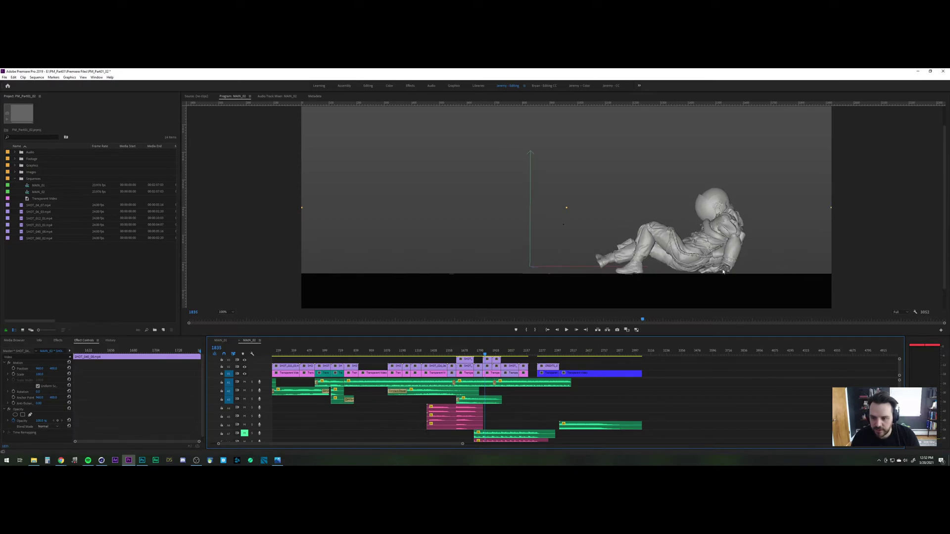
Step: Play the start of the seated side view and step both ways through it to examine the feet and upper body
{"action": "key", "text": "space"}
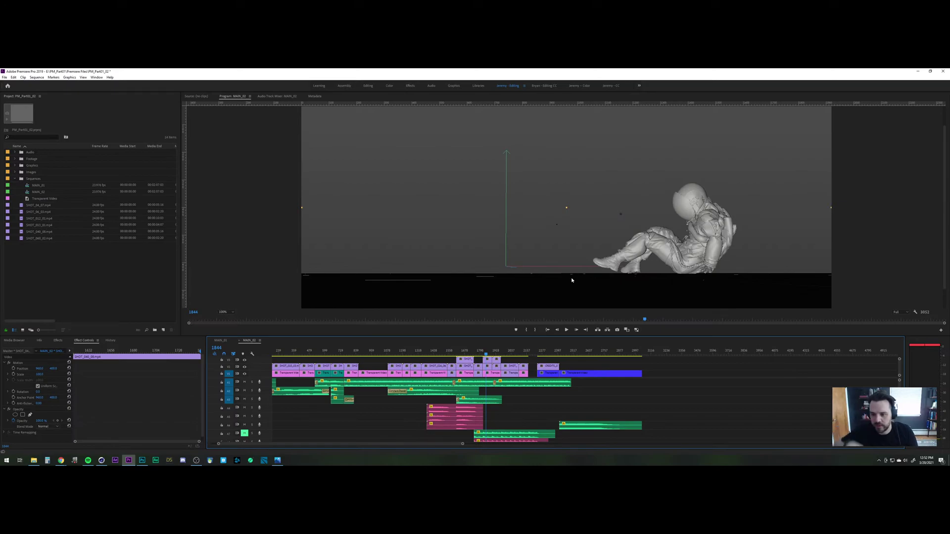
{"action": "key", "text": "Left"}
{"action": "key", "text": "Left"}
{"action": "key", "text": "Left"}
{"action": "key", "text": "Left"}
{"action": "key", "text": "Left"}
{"action": "key", "text": "Left"}
{"action": "key", "text": "Left"}
{"action": "key", "text": "Left"}
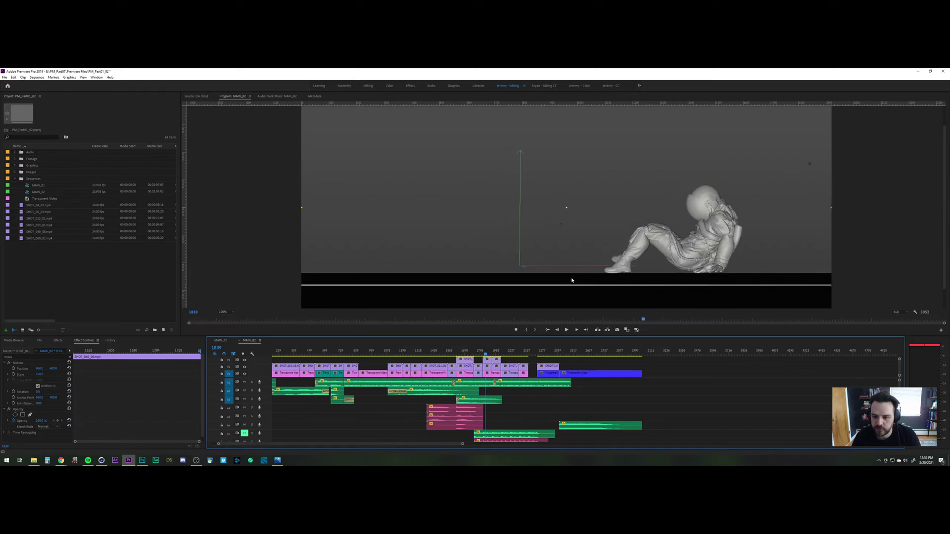
{"action": "key", "text": "Right"}
{"action": "key", "text": "Right"}
{"action": "key", "text": "Right"}
{"action": "key", "text": "Right"}
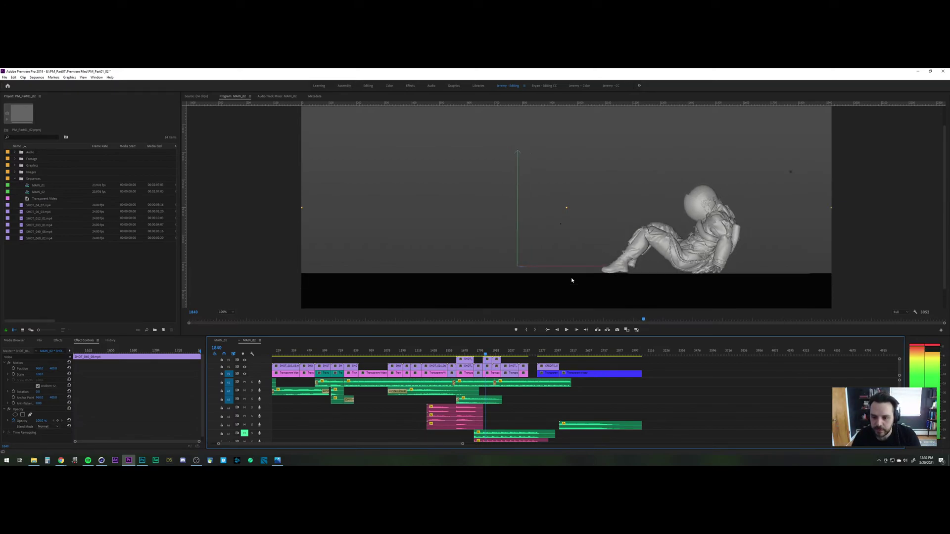
{"action": "key", "text": "Right"}
{"action": "key", "text": "Right"}
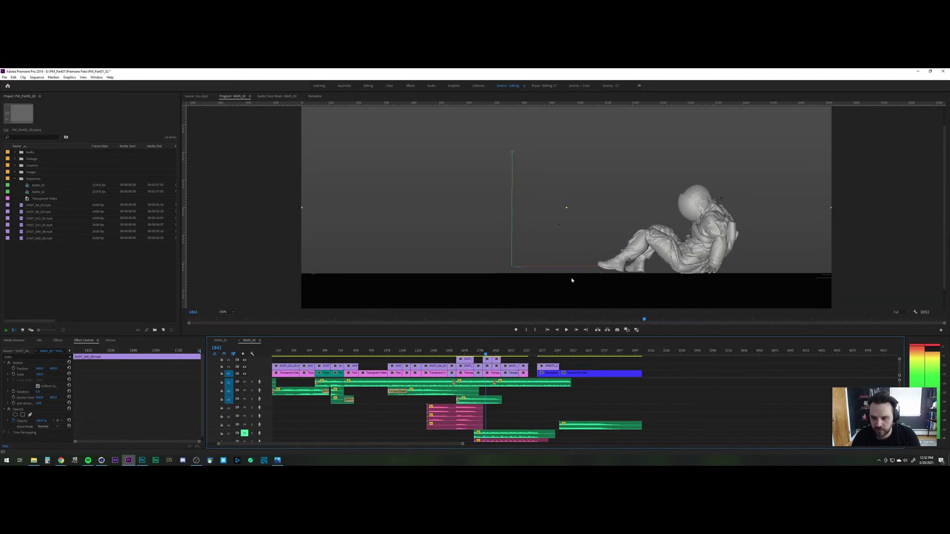
{"action": "key", "text": "Right"}
{"action": "key", "text": "Right"}
{"action": "key", "text": "Right"}
{"action": "key", "text": "Right"}
{"action": "key", "text": "Right"}
{"action": "key", "text": "Right"}
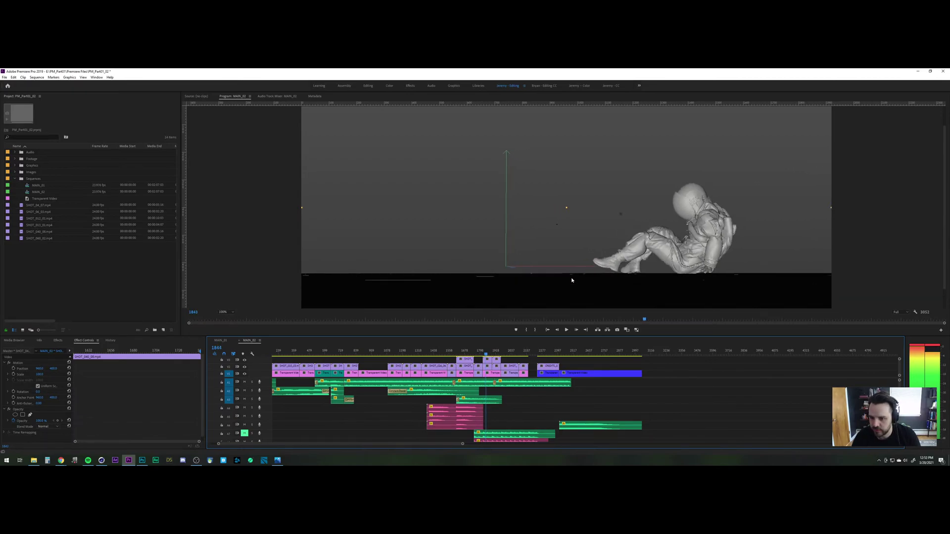
Step: Step forward through the seated side view to examine how the astronaut turns and swings one arm across the knee
{"action": "key", "text": "Right"}
{"action": "key", "text": "Right"}
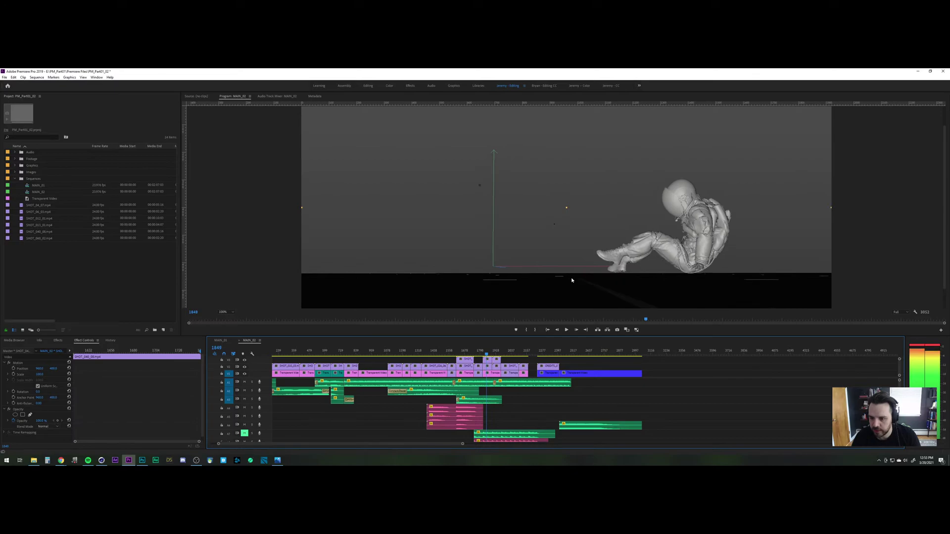
{"action": "key", "text": "Right"}
{"action": "key", "text": "Right"}
{"action": "key", "text": "Right"}
{"action": "key", "text": "Right"}
{"action": "key", "text": "Right"}
{"action": "key", "text": "Right"}
{"action": "key", "text": "Right"}
{"action": "key", "text": "Right"}
{"action": "key", "text": "Right"}
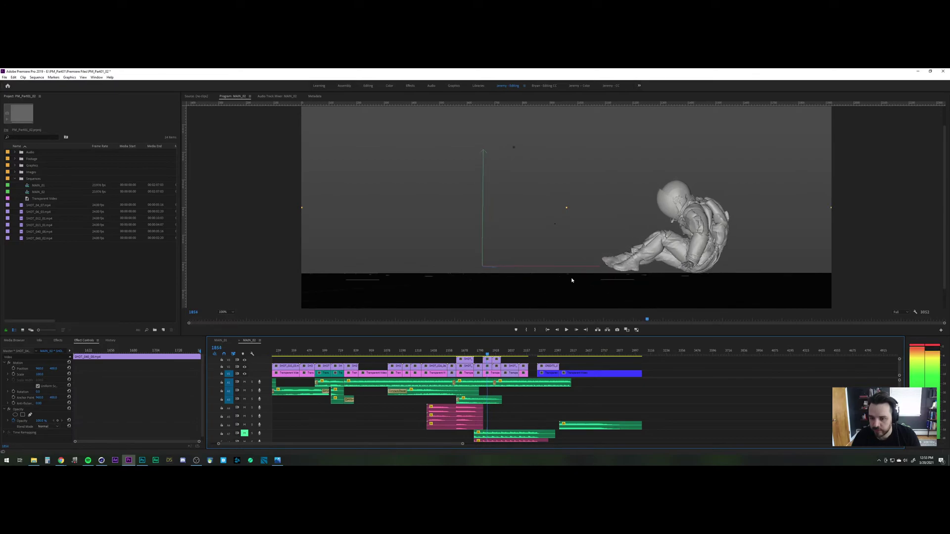
{"action": "key", "text": "Right"}
{"action": "key", "text": "Right"}
{"action": "key", "text": "Right"}
{"action": "key", "text": "Right"}
{"action": "key", "text": "Right"}
{"action": "key", "text": "Right"}
{"action": "key", "text": "Right"}
{"action": "key", "text": "Right"}
{"action": "key", "text": "Right"}
{"action": "key", "text": "Right"}
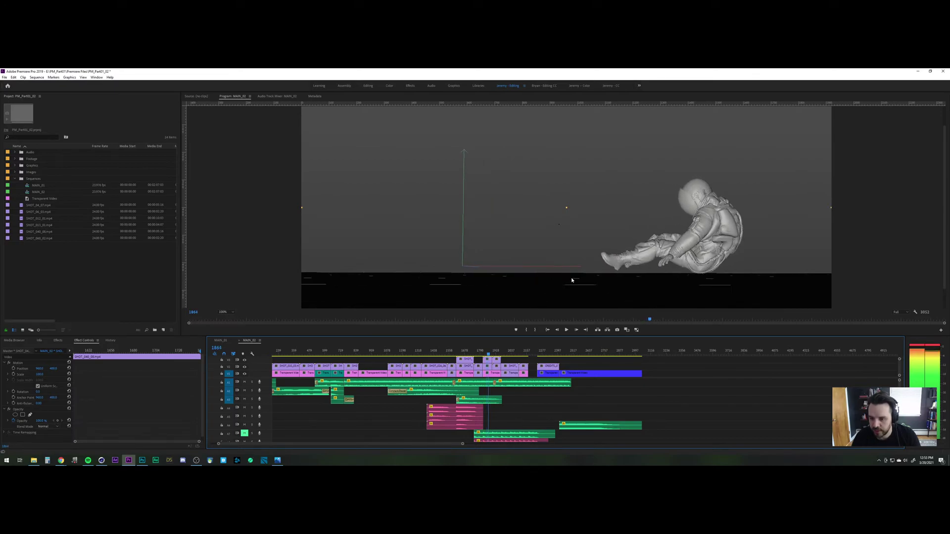
{"action": "key", "text": "Right"}
{"action": "key", "text": "Right"}
{"action": "key", "text": "Right"}
{"action": "key", "text": "Right"}
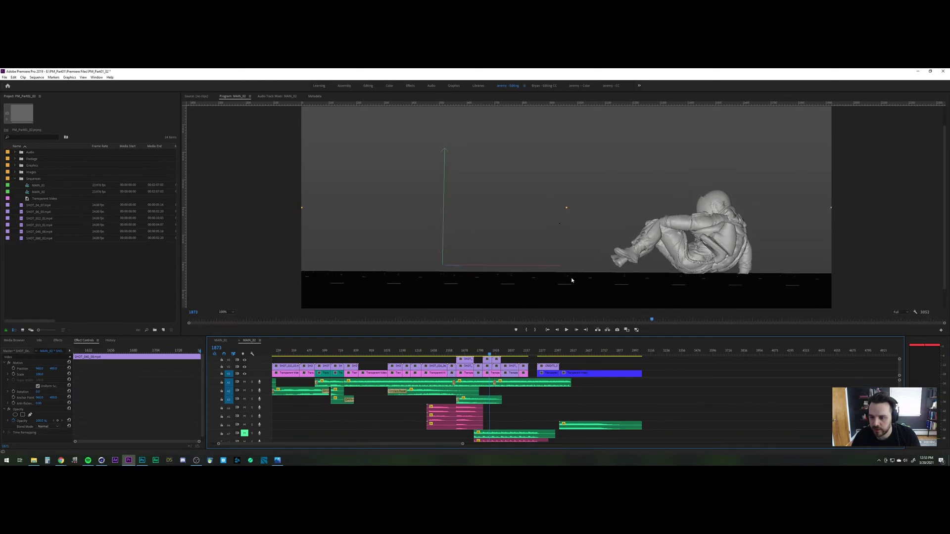
{"action": "key", "text": "Right"}
{"action": "key", "text": "Right"}
{"action": "key", "text": "Right"}
{"action": "key", "text": "Right"}
{"action": "key", "text": "Right"}
{"action": "key", "text": "Right"}
{"action": "key", "text": "Right"}
{"action": "key", "text": "Right"}
{"action": "key", "text": "Right"}
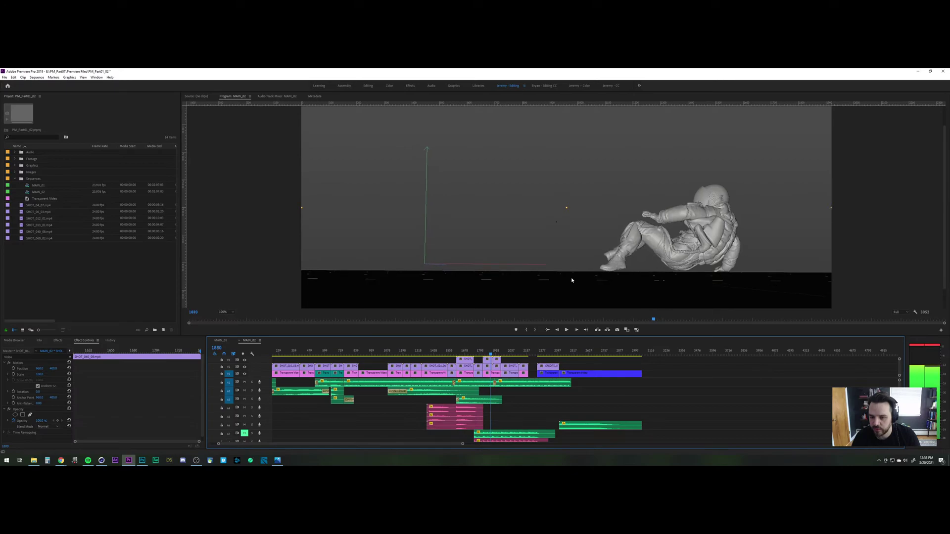
Step: Step both ways between the seated side view and the boots close-up, returning to the arm-on-knee pose for inspection
{"action": "key", "text": "Left"}
{"action": "key", "text": "Left"}
{"action": "key", "text": "Left"}
{"action": "key", "text": "Left"}
{"action": "key", "text": "Left"}
{"action": "key", "text": "Right"}
{"action": "key", "text": "Right"}
{"action": "key", "text": "Right"}
{"action": "key", "text": "Right"}
{"action": "key", "text": "Right"}
{"action": "key", "text": "Right"}
{"action": "key", "text": "Right"}
{"action": "key", "text": "Right"}
{"action": "key", "text": "Right"}
{"action": "key", "text": "Right"}
{"action": "key", "text": "Right"}
{"action": "key", "text": "Right"}
{"action": "key", "text": "Right"}
{"action": "key", "text": "Right"}
{"action": "key", "text": "Right"}
{"action": "key", "text": "Right"}
{"action": "key", "text": "Right"}
{"action": "key", "text": "Right"}
{"action": "key", "text": "Right"}
{"action": "key", "text": "Right"}
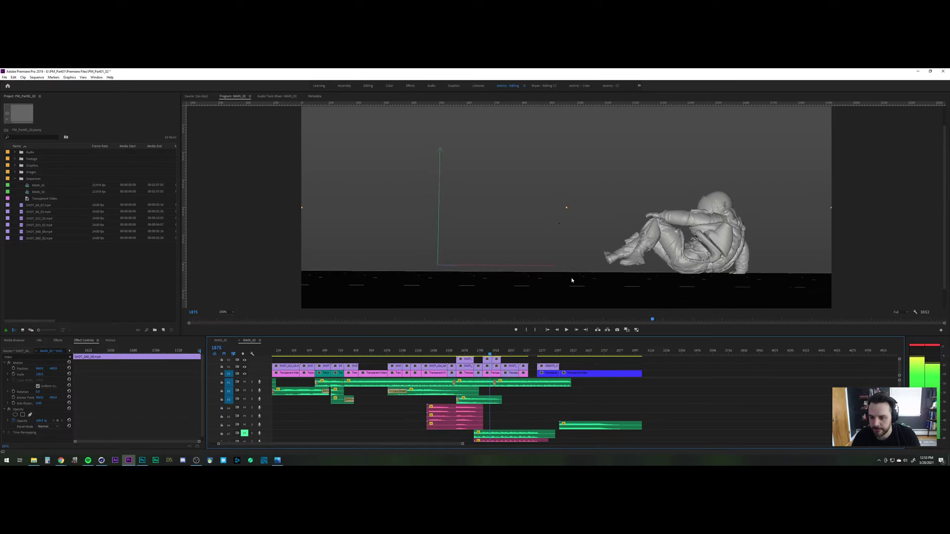
{"action": "key", "text": "Left"}
{"action": "key", "text": "Left"}
{"action": "key", "text": "Left"}
{"action": "key", "text": "Left"}
{"action": "key", "text": "Left"}
{"action": "key", "text": "Left"}
{"action": "key", "text": "Left"}
{"action": "key", "text": "Left"}
{"action": "key", "text": "Left"}
{"action": "key", "text": "Left"}
{"action": "key", "text": "Left"}
{"action": "key", "text": "Left"}
{"action": "key", "text": "Left"}
{"action": "key", "text": "Left"}
{"action": "key", "text": "Left"}
{"action": "key", "text": "Left"}
{"action": "key", "text": "Left"}
{"action": "key", "text": "Left"}
{"action": "key", "text": "Left"}
{"action": "key", "text": "Left"}
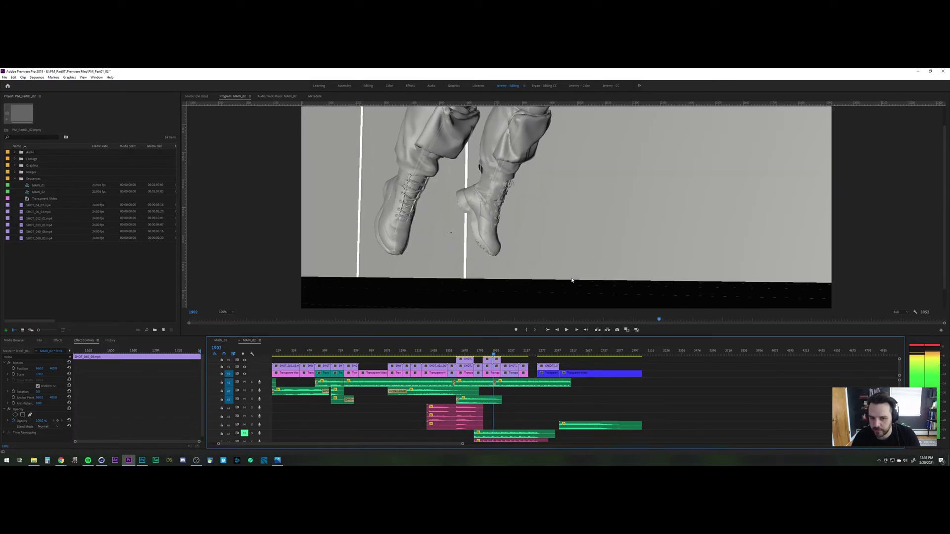
{"action": "key", "text": "Left"}
{"action": "key", "text": "Left"}
{"action": "key", "text": "Left"}
{"action": "key", "text": "Left"}
{"action": "key", "text": "Left"}
{"action": "key", "text": "Left"}
{"action": "key", "text": "Left"}
{"action": "key", "text": "Left"}
{"action": "key", "text": "Left"}
{"action": "key", "text": "Left"}
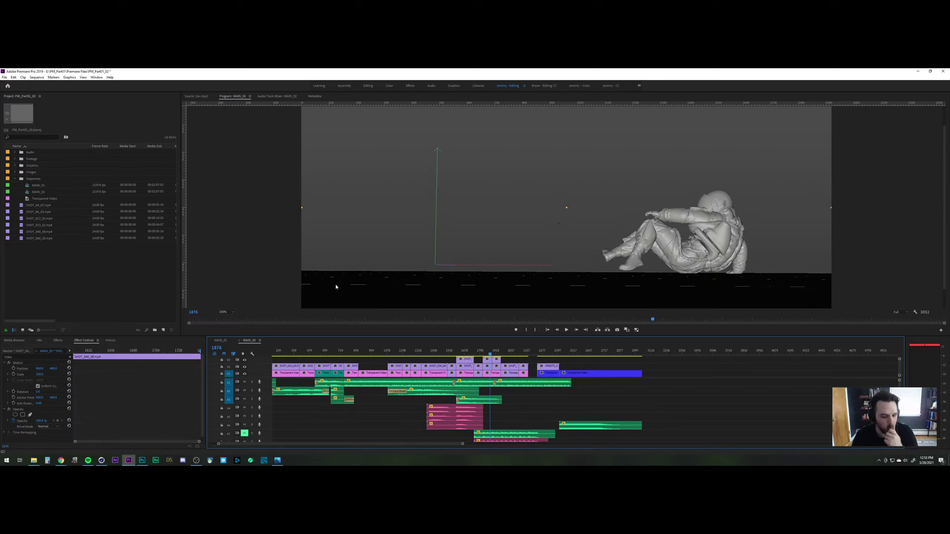
Step: Play on to the frontal standing shot, and replay from the crouching view to review the transition and the astronaut's motion
{"action": "key", "text": "space"}
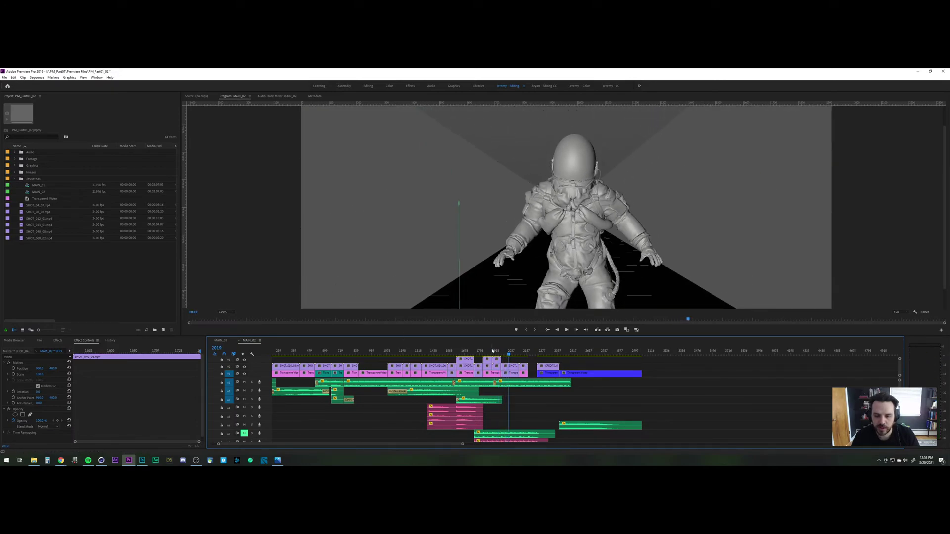
{"action": "left_click", "coordinate": [503, 353]}
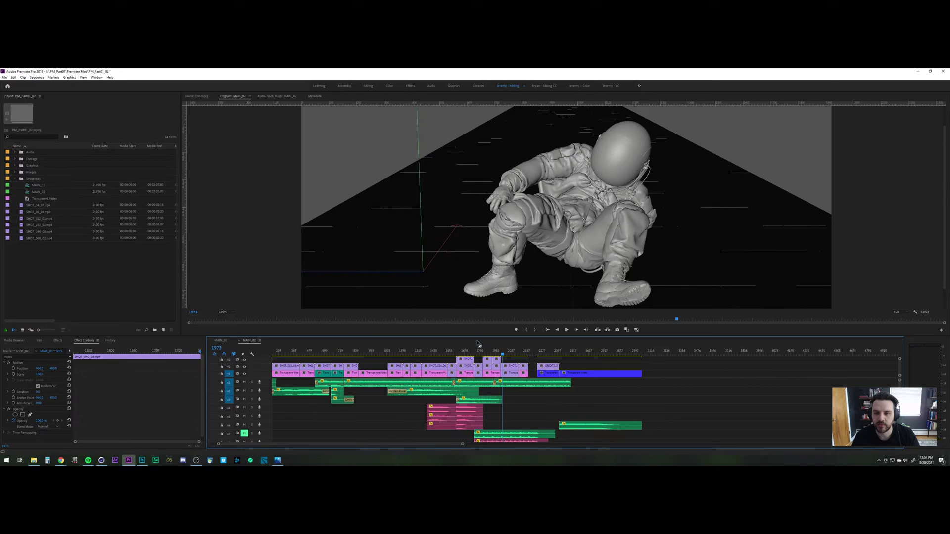
{"action": "key", "text": "space"}
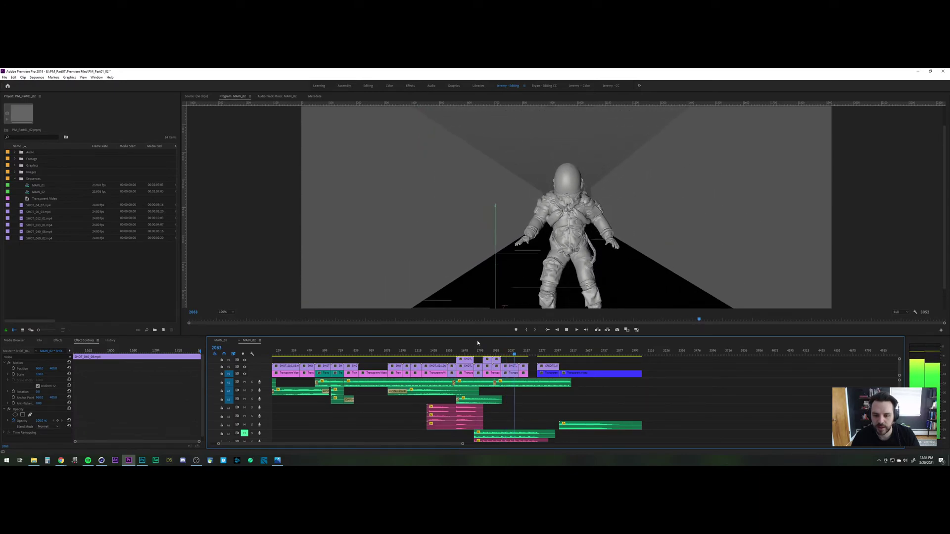
{"action": "key", "text": "space"}
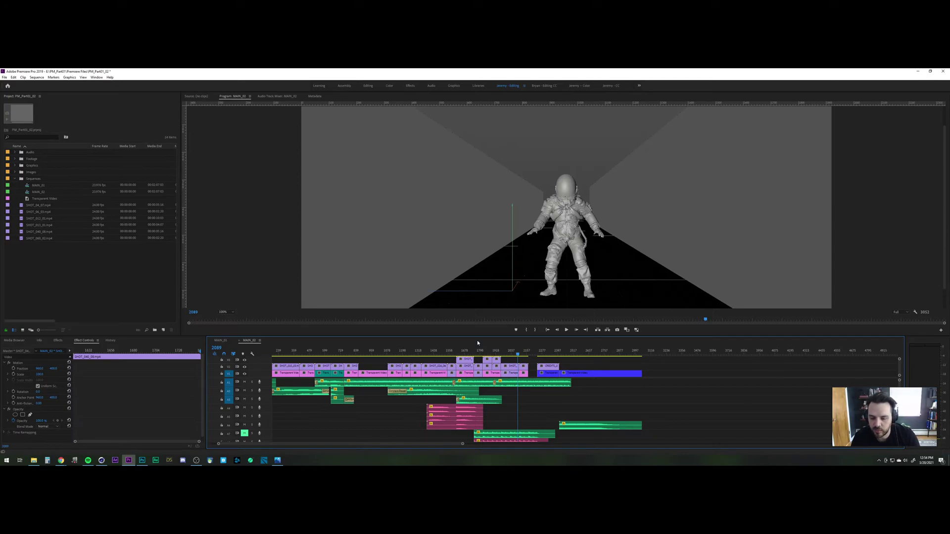
Step: Replay the frontal standing shot from the crouched pose, pausing partway to examine how the astronaut rises
{"action": "left_click", "coordinate": [515, 352]}
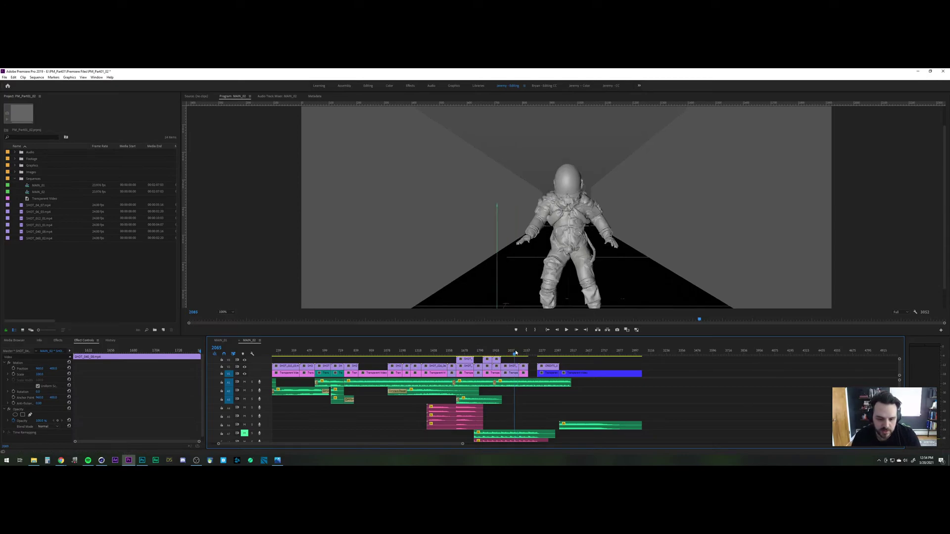
{"action": "key", "text": "space"}
{"action": "key", "text": "space"}
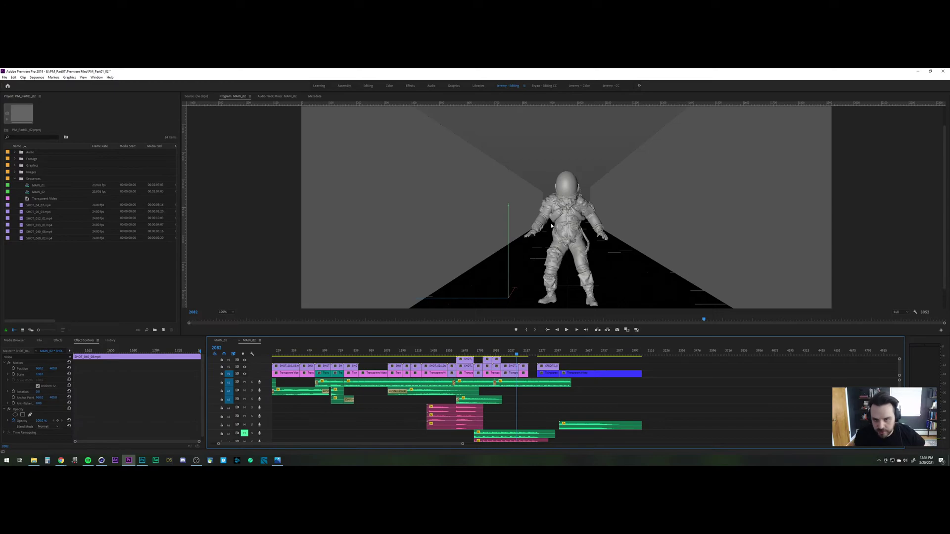
{"action": "key", "text": "space"}
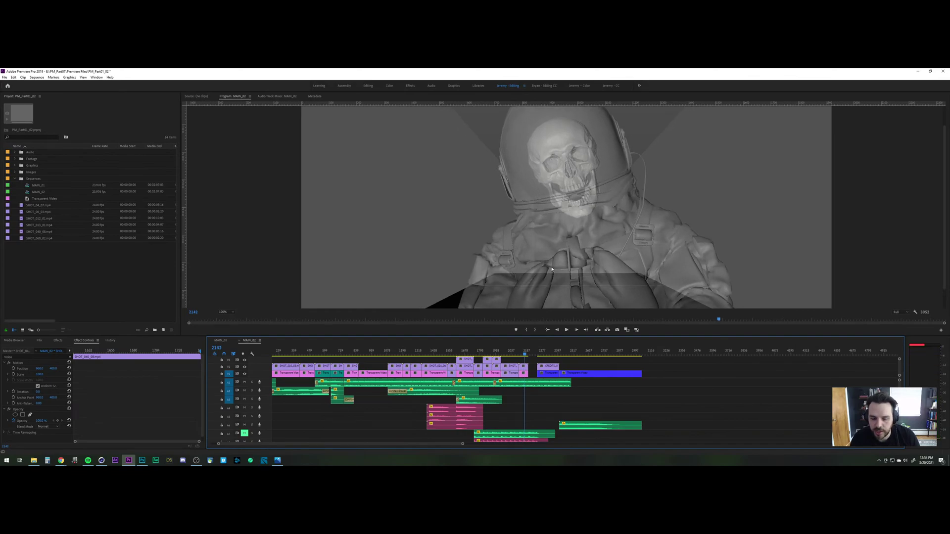
Step: Replay the skull close-up overlay and play on through the black gap to the helmet side view to review the transition
{"action": "left_click", "coordinate": [520, 353]}
{"action": "key", "text": "space"}
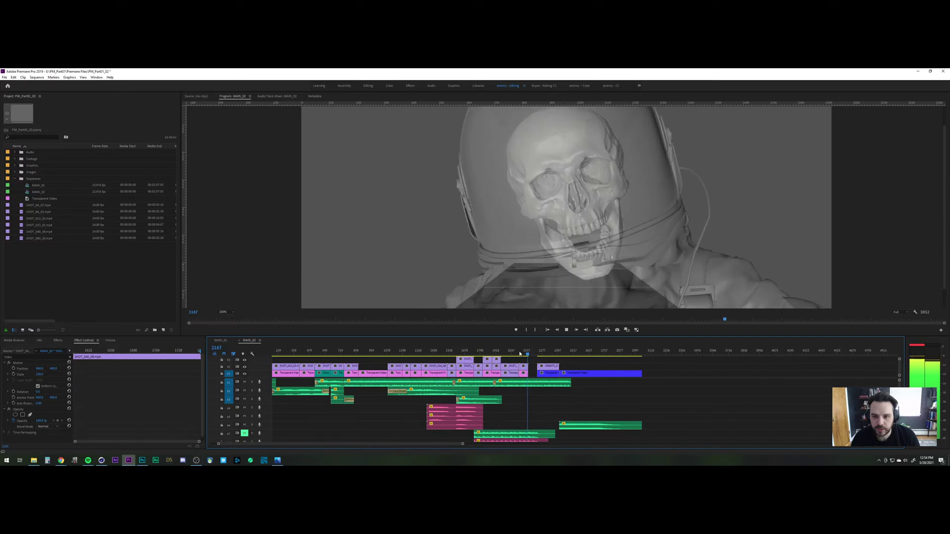
{"action": "key", "text": "space"}
{"action": "key", "text": "space"}
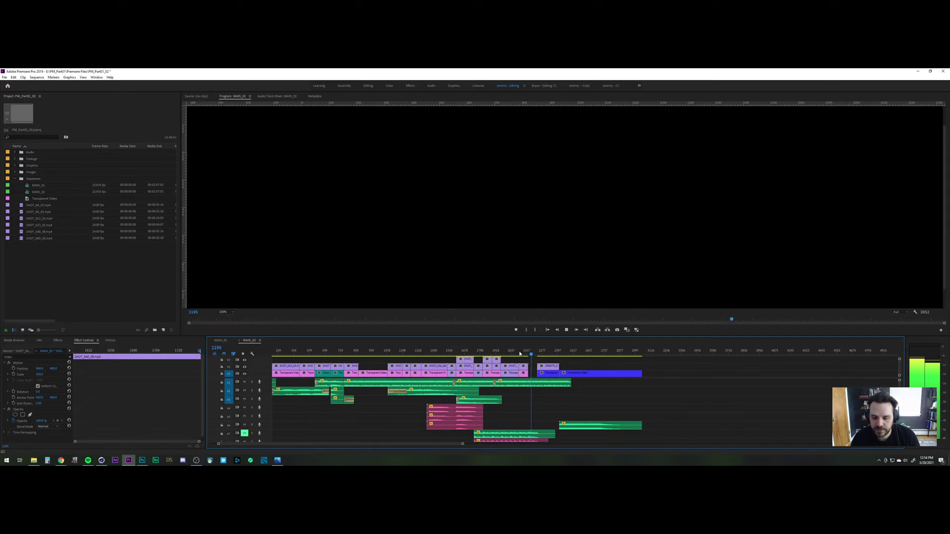
{"action": "left_click", "coordinate": [523, 352]}
{"action": "key", "text": "space"}
Step: Switch to a new Chrome window and open youtube.com
{"action": "mouse_move", "coordinate": [60, 463]}
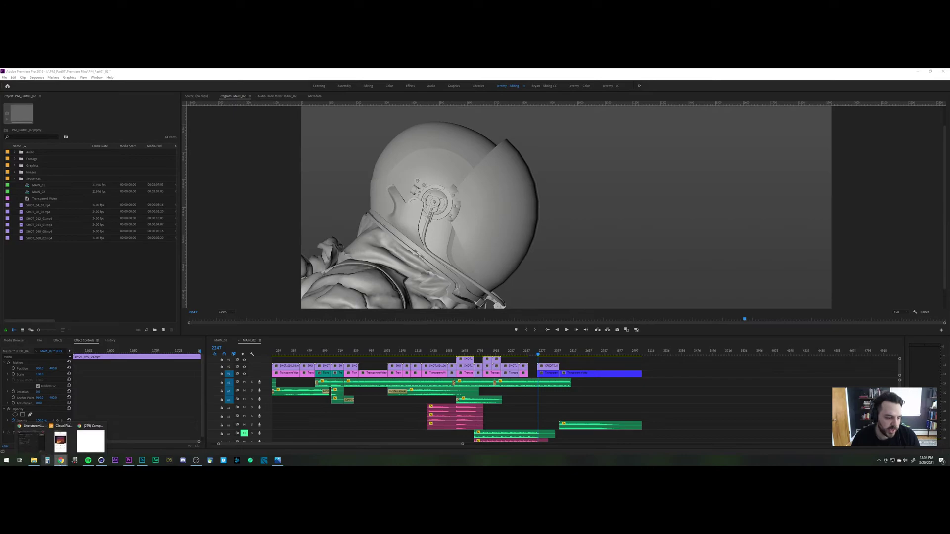
{"action": "right_click", "coordinate": [60, 461]}
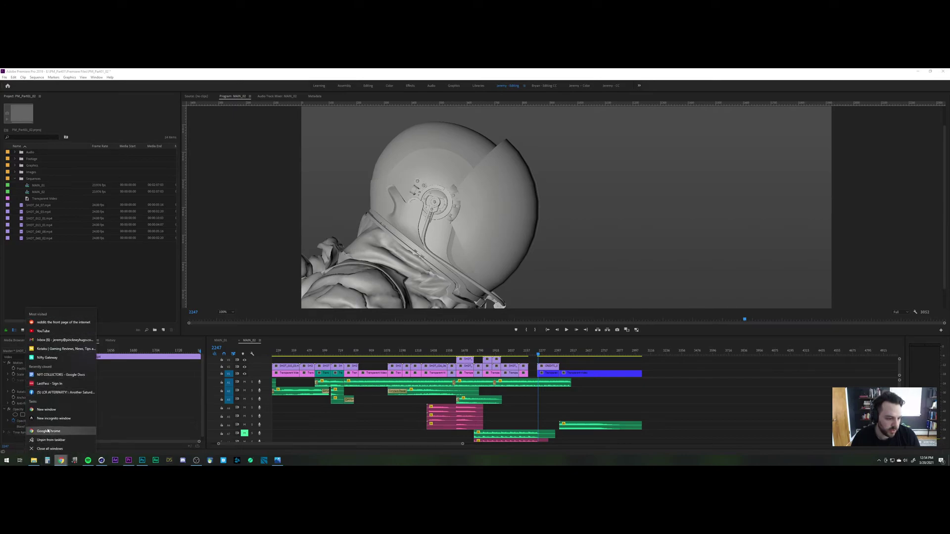
{"action": "left_click", "coordinate": [55, 412]}
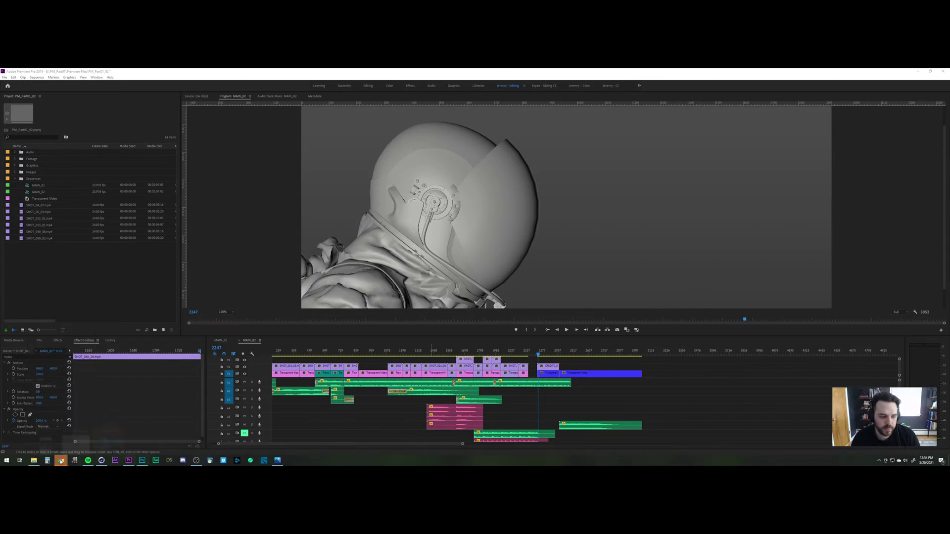
{"action": "mouse_move", "coordinate": [60, 462]}
{"action": "left_click", "coordinate": [101, 438]}
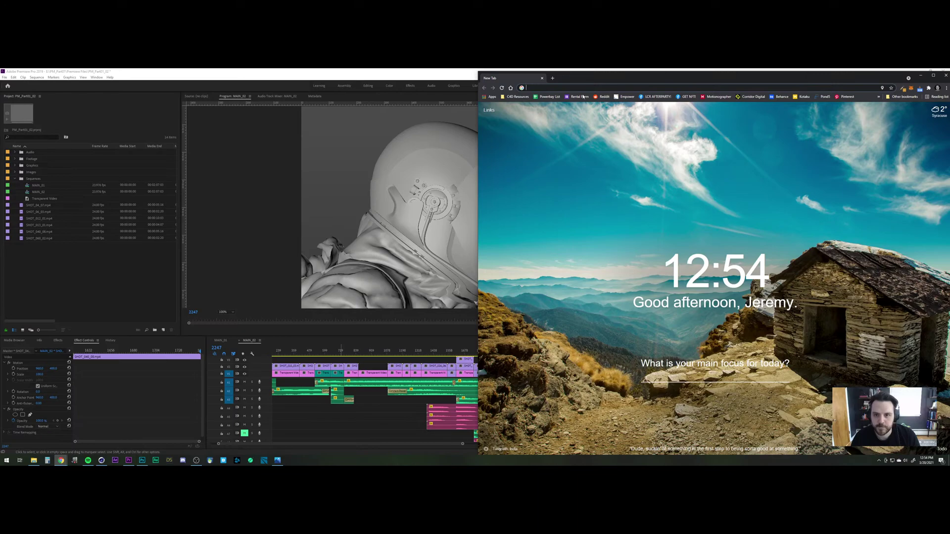
{"action": "type", "text": "youtube.com"}
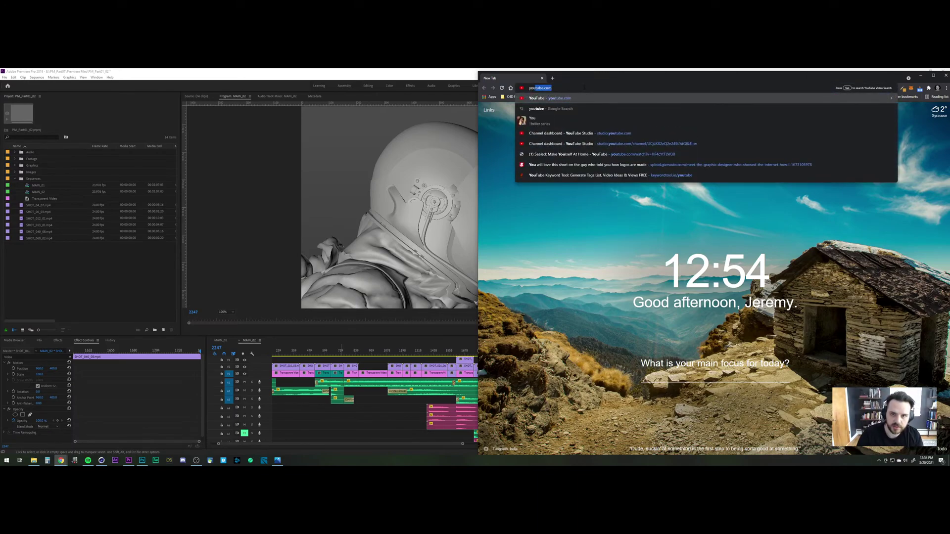
{"action": "key", "text": "Return"}
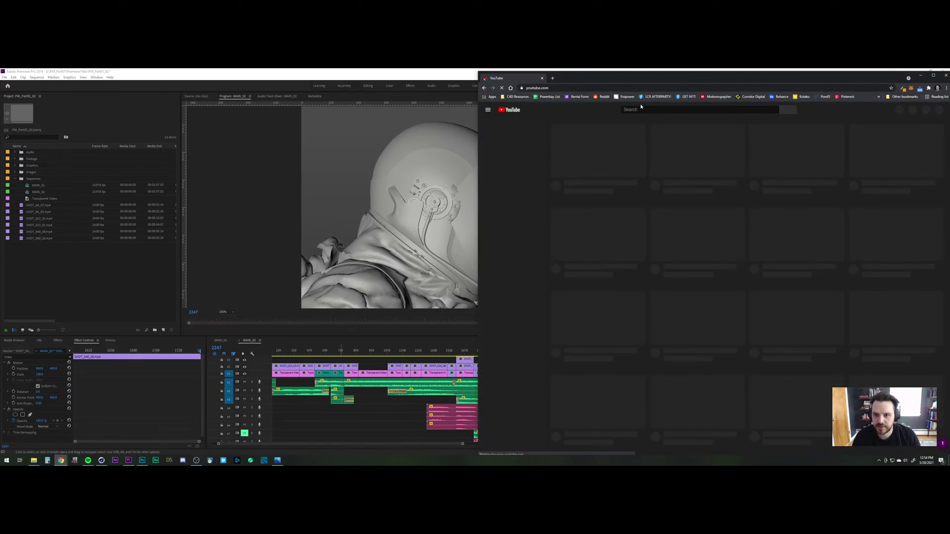
Step: Search YouTube for "asteres" and open the Astartes Project full edit of all parts
{"action": "type", "text": "aste"}
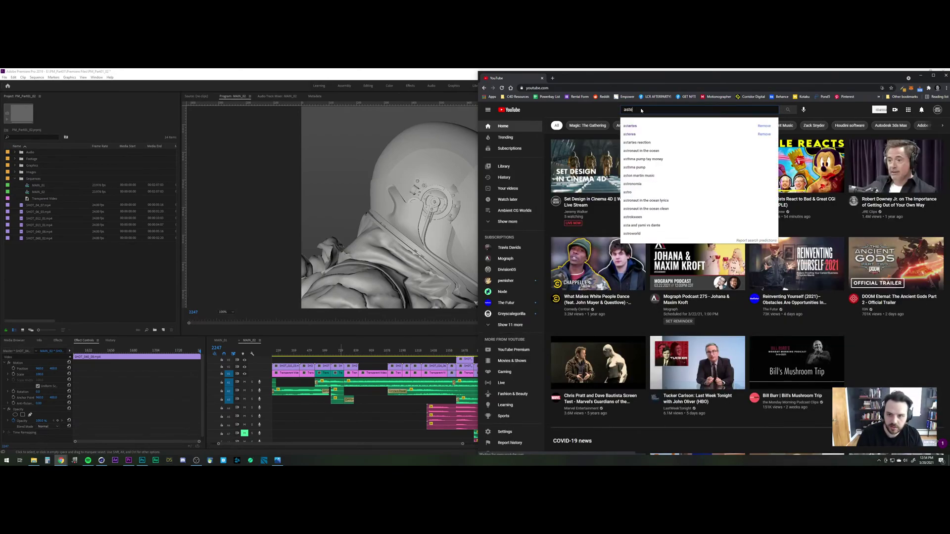
{"action": "type", "text": "res"}
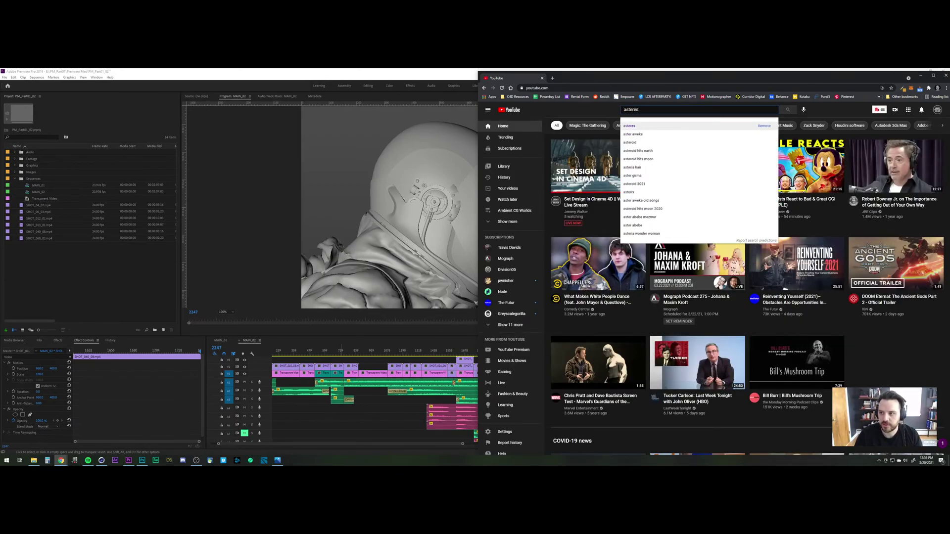
{"action": "key", "text": "Return"}
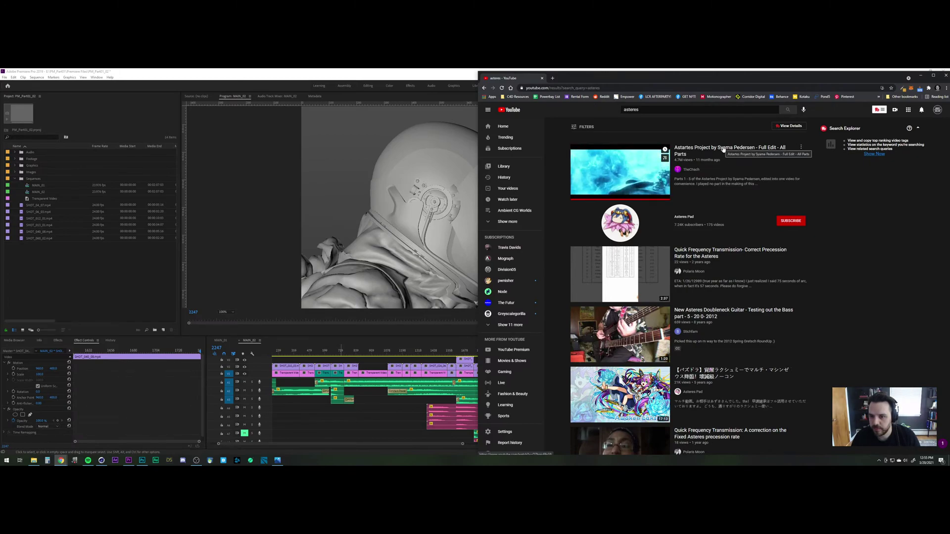
{"action": "left_click", "coordinate": [722, 148]}
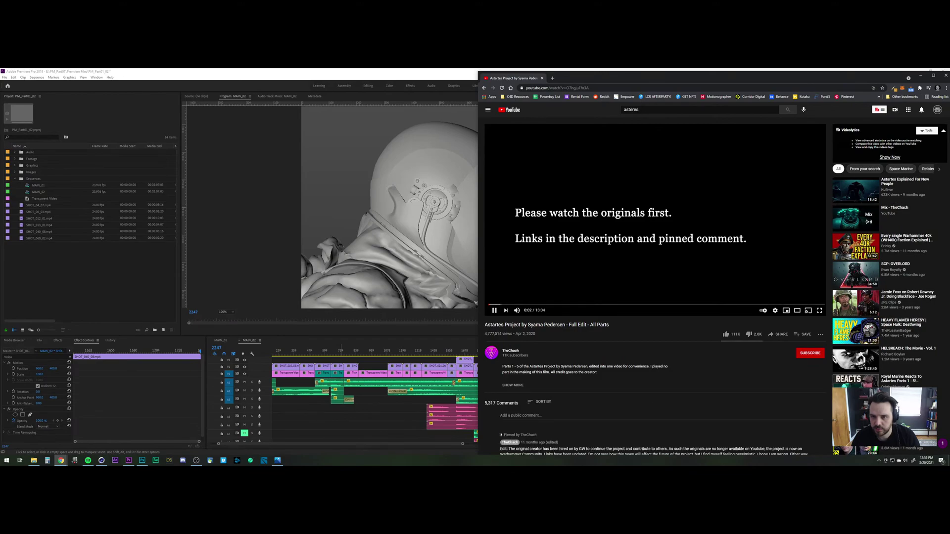
Step: Search YouTube for "astartes", open the Astartes Project full edit from the results and pause it at the start
{"action": "double_click", "coordinate": [632, 110]}
{"action": "type", "text": "as"}
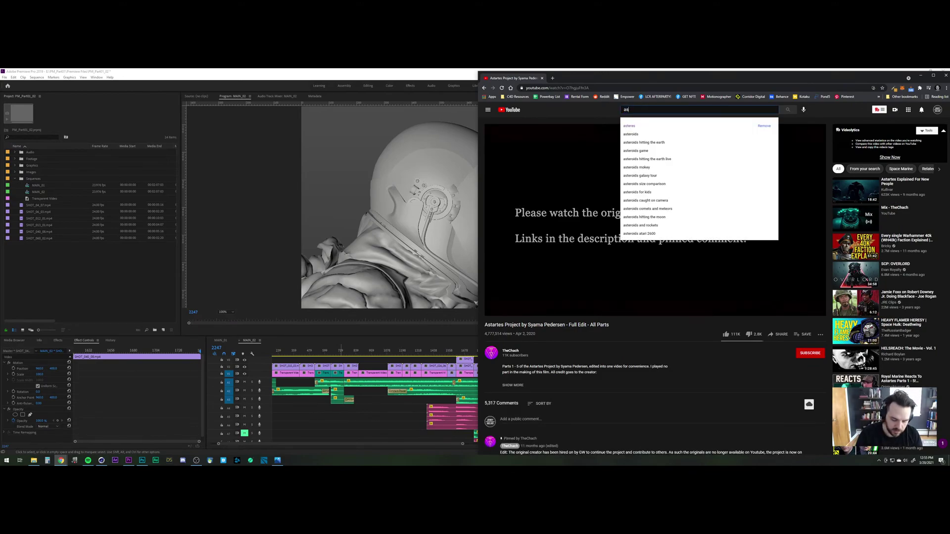
{"action": "type", "text": "tartes"}
{"action": "key", "text": "Return"}
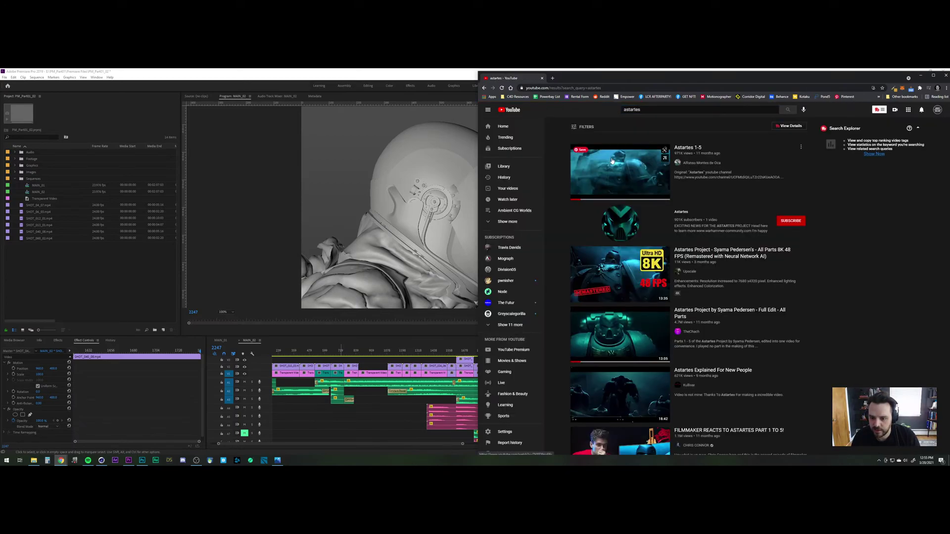
{"action": "mouse_move", "coordinate": [606, 334]}
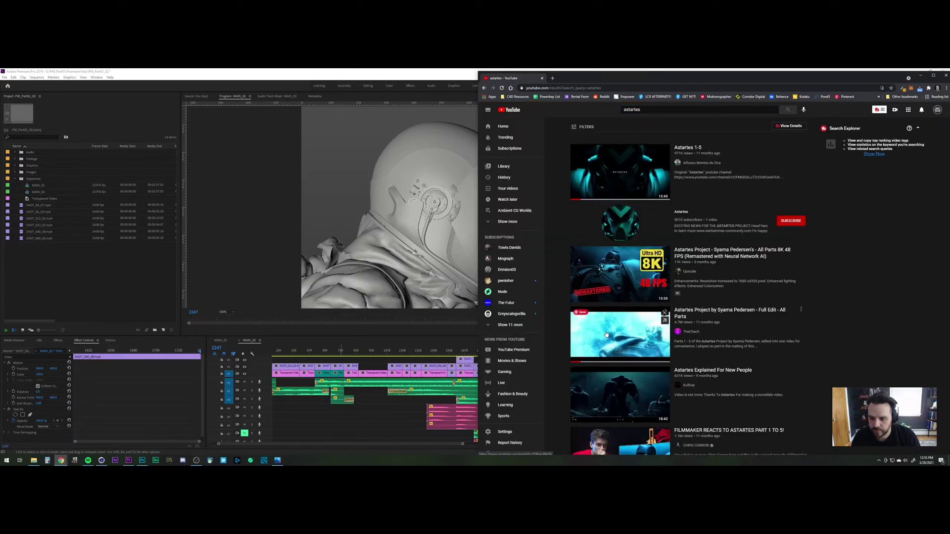
{"action": "scroll", "coordinate": [606, 335], "scroll_direction": "down", "scroll_amount": 2}
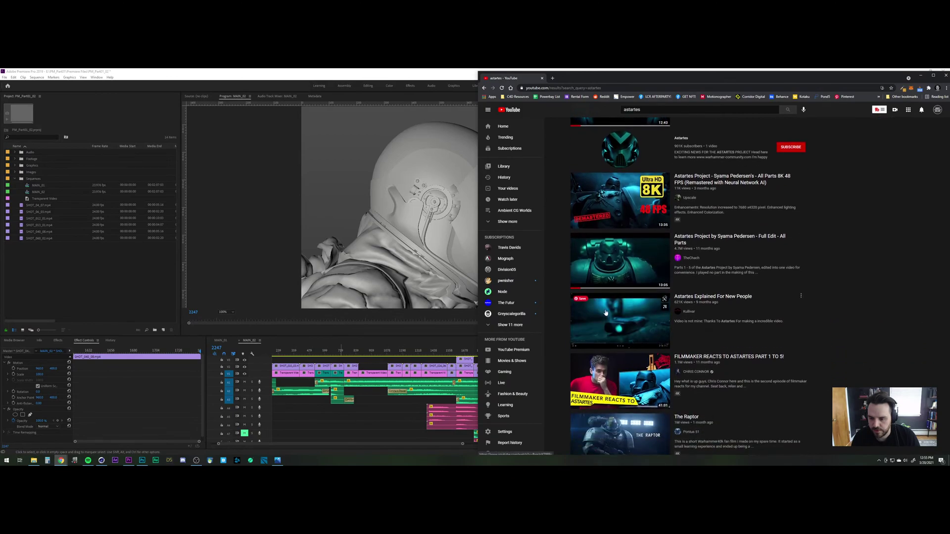
{"action": "left_click", "coordinate": [602, 266]}
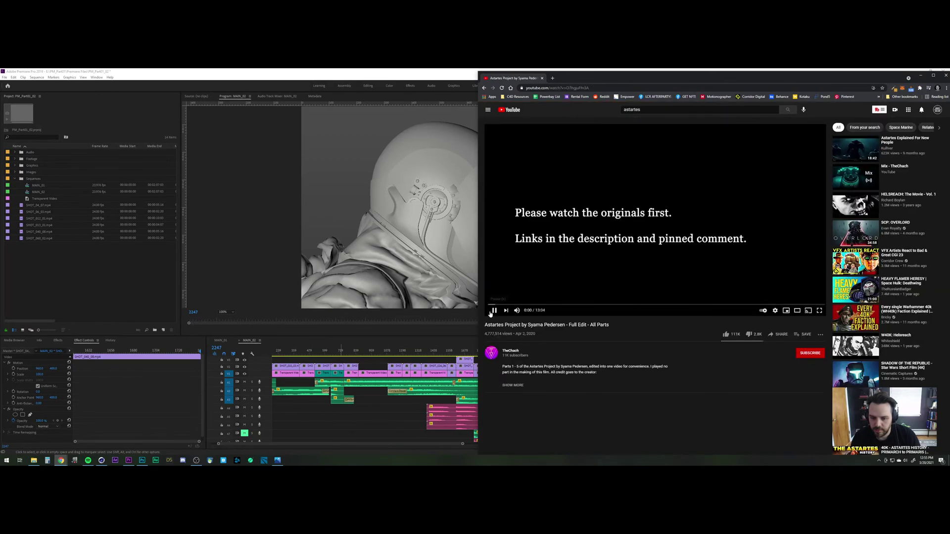
{"action": "left_click", "coordinate": [493, 311]}
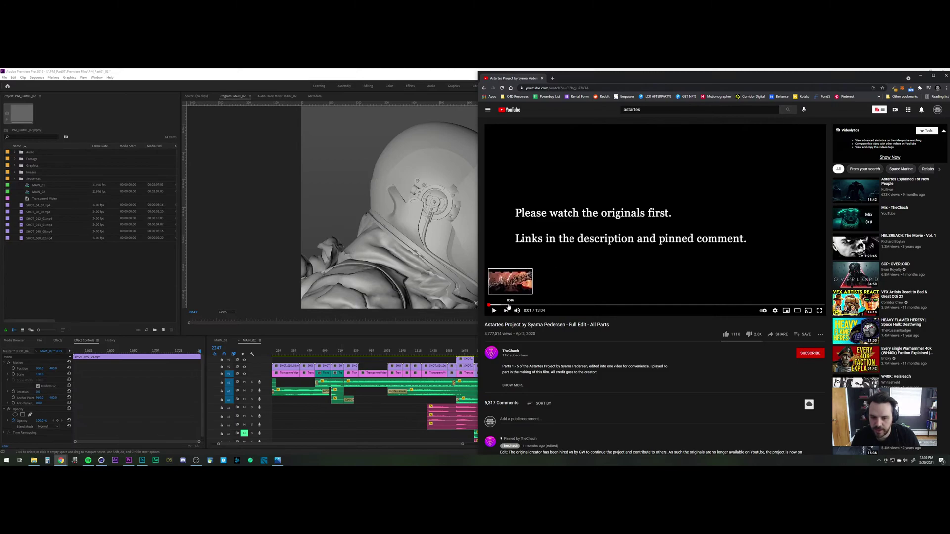
Step: Play the Astartes asteroid sequence from about 0:44, pause it, and skip back and forth to find the opening hatch shot at 0:37
{"action": "left_click", "coordinate": [508, 305]}
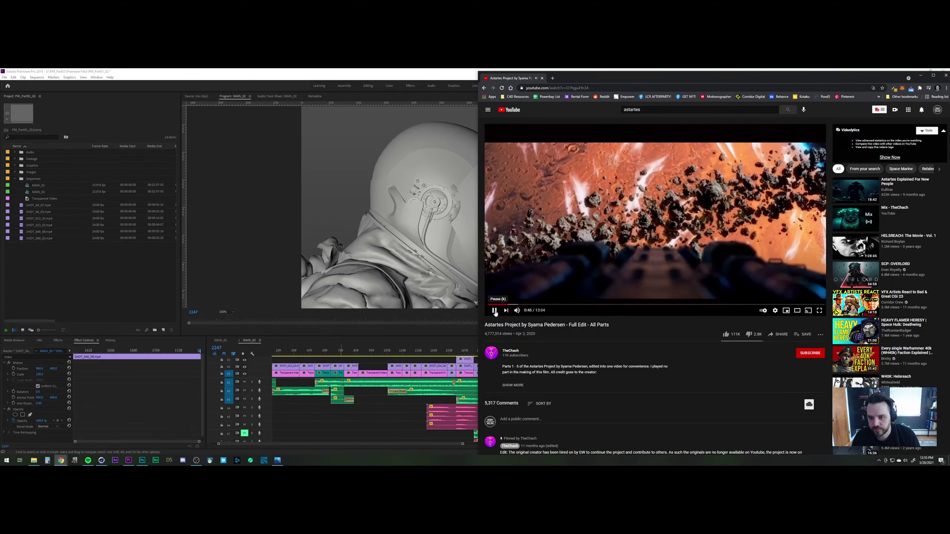
{"action": "left_click", "coordinate": [495, 311]}
{"action": "key", "text": "Left"}
{"action": "key", "text": "Left"}
{"action": "key", "text": "Left"}
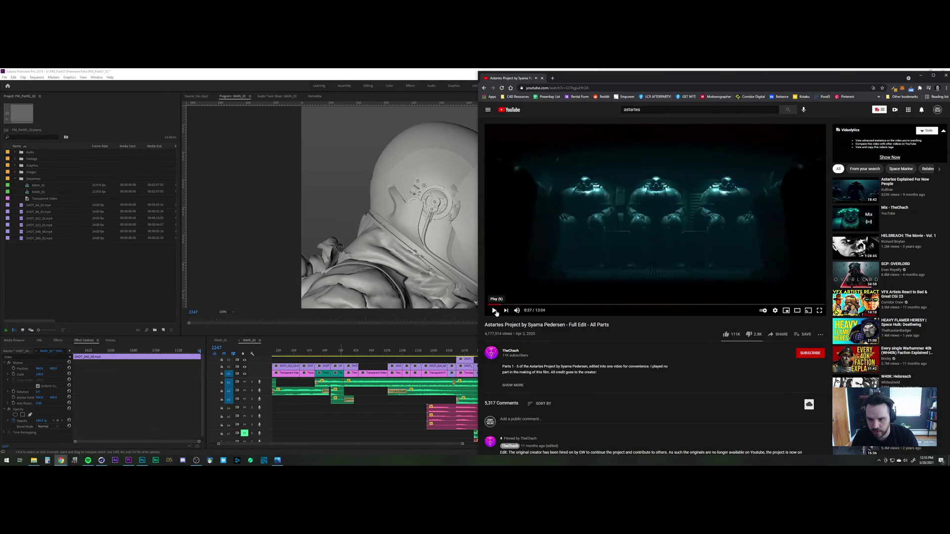
{"action": "key", "text": "Right"}
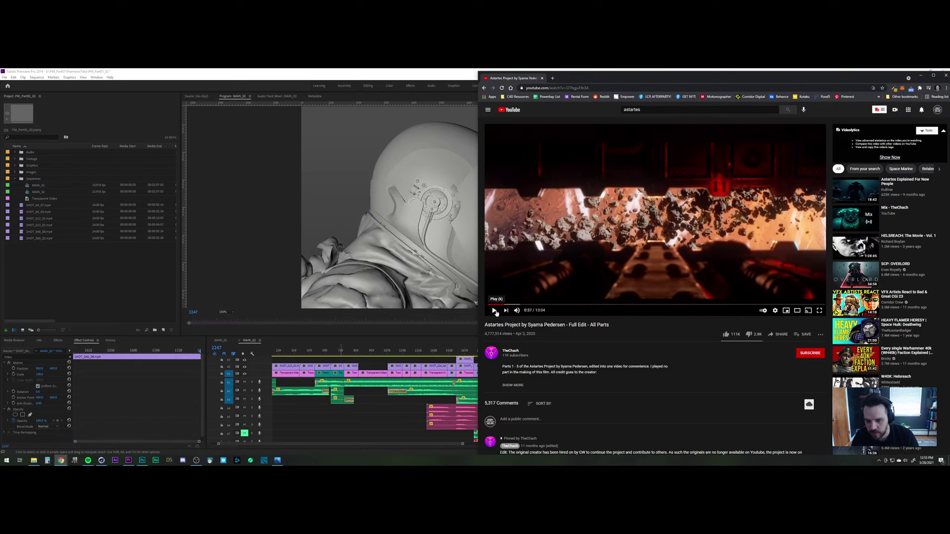
Step: Look up the video's keyboard shortcuts and try out the playback speed changes, returning the speed to 1x
{"action": "key", "text": "shift+slash"}
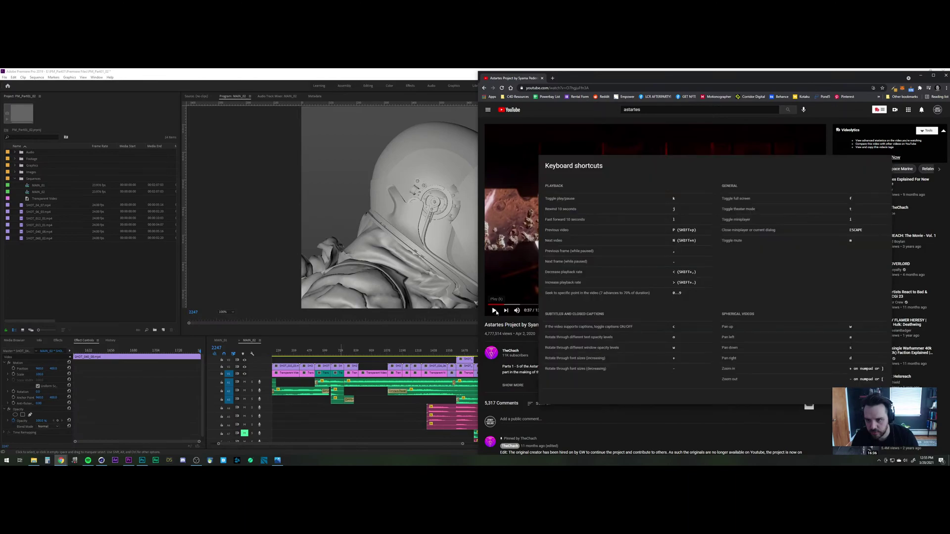
{"action": "key", "text": "Escape"}
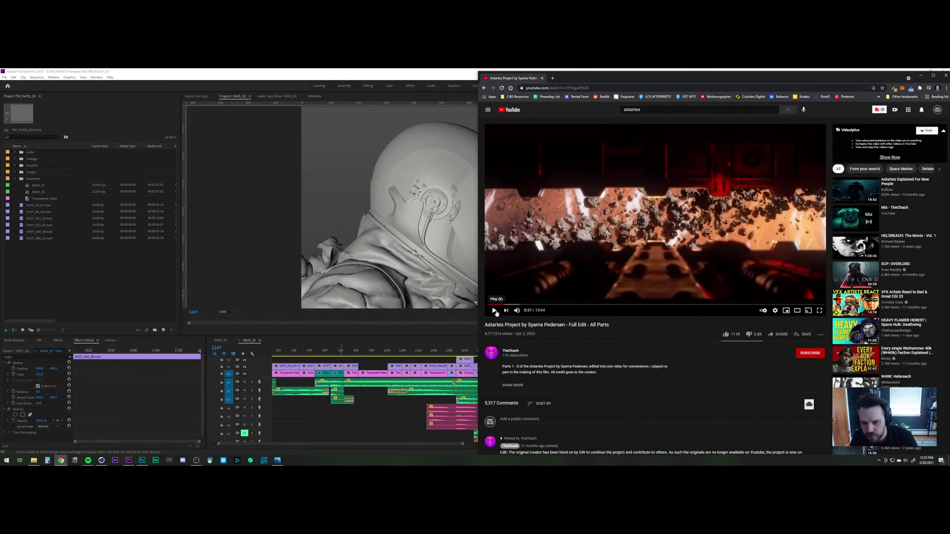
{"action": "key", "text": "shift+period"}
{"action": "key", "text": "shift+comma"}
{"action": "key", "text": "shift+comma"}
{"action": "key", "text": "shift+comma"}
{"action": "key", "text": "shift+comma"}
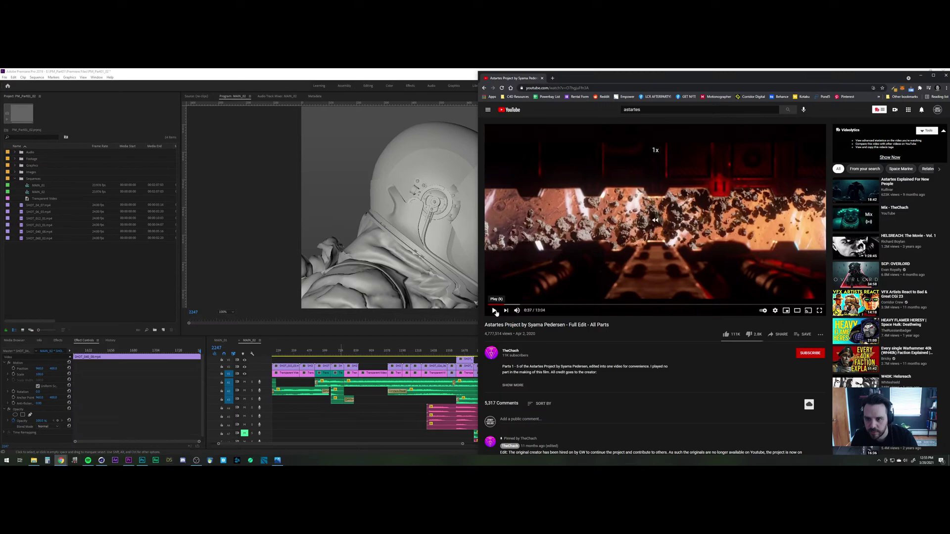
Step: Step through the Astartes hatch shot frame by frame, mainly backward, to examine how the hatch opens onto the asteroids
{"action": "key", "text": "comma"}
{"action": "key", "text": "period"}
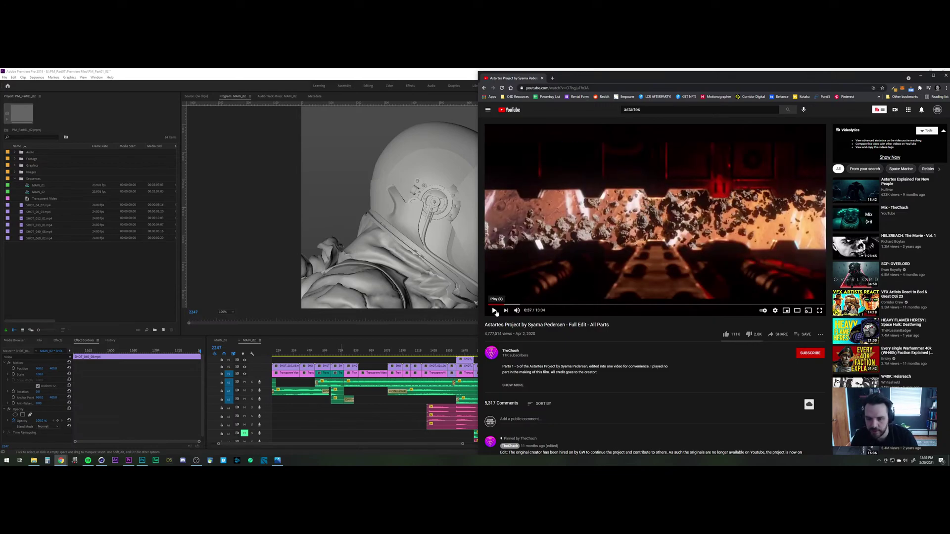
{"action": "key", "text": "comma"}
{"action": "key", "text": "comma"}
{"action": "key", "text": "comma"}
{"action": "key", "text": "comma"}
{"action": "key", "text": "comma"}
{"action": "key", "text": "comma"}
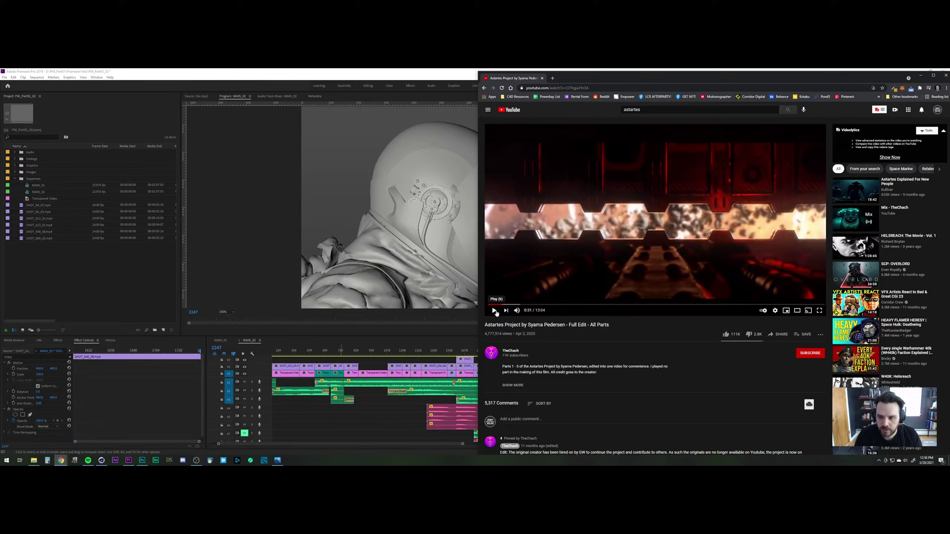
Step: Play the armored soldiers shot before the hatch opening, and skip to the ASTARTES title card at 0:51 and pause there
{"action": "key", "text": "Left"}
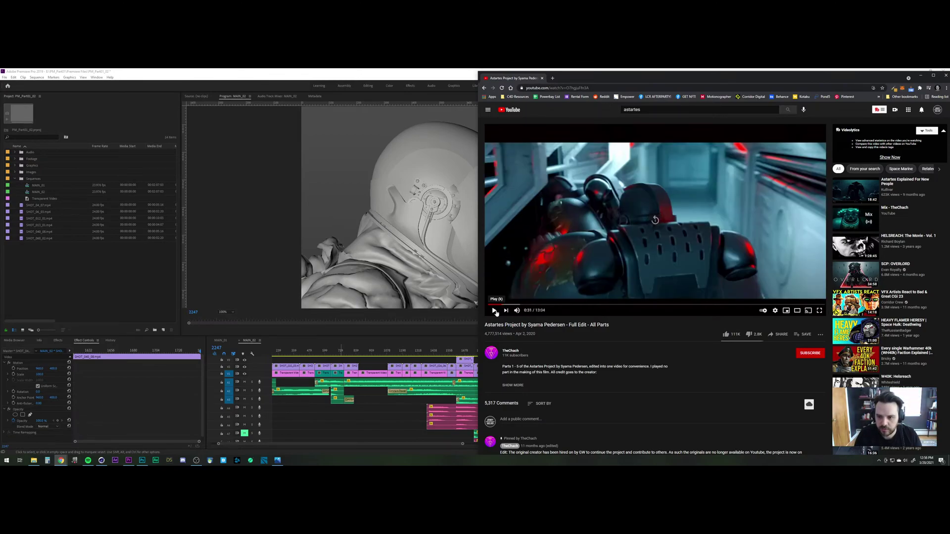
{"action": "left_click", "coordinate": [495, 311]}
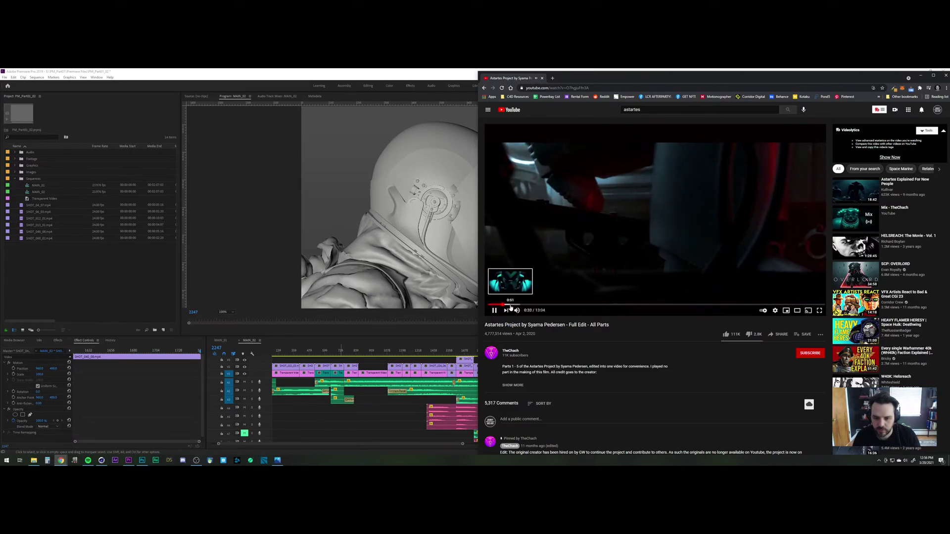
{"action": "left_click", "coordinate": [510, 306]}
{"action": "key", "text": "k"}
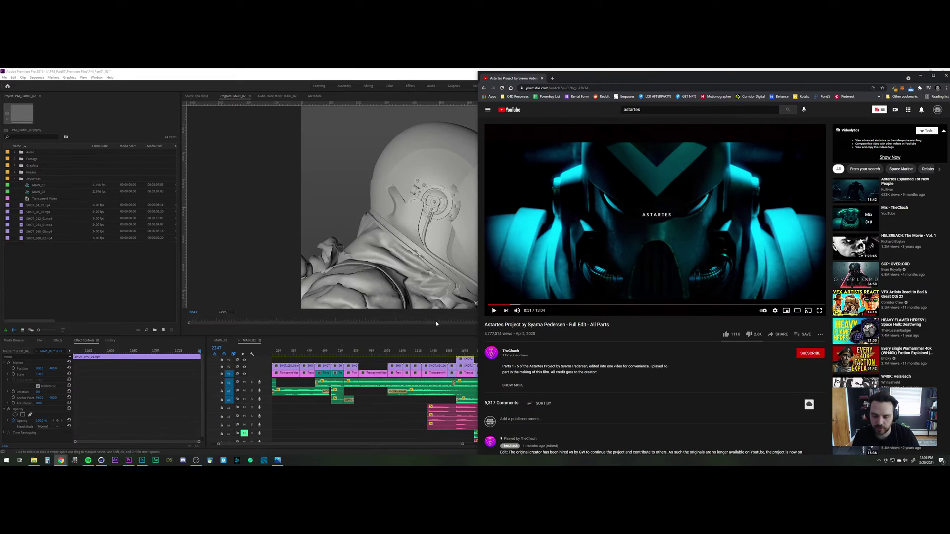
Step: Switch back to Premiere Pro, scrub through the helmet side view and play past its end into black
{"action": "left_click", "coordinate": [430, 335]}
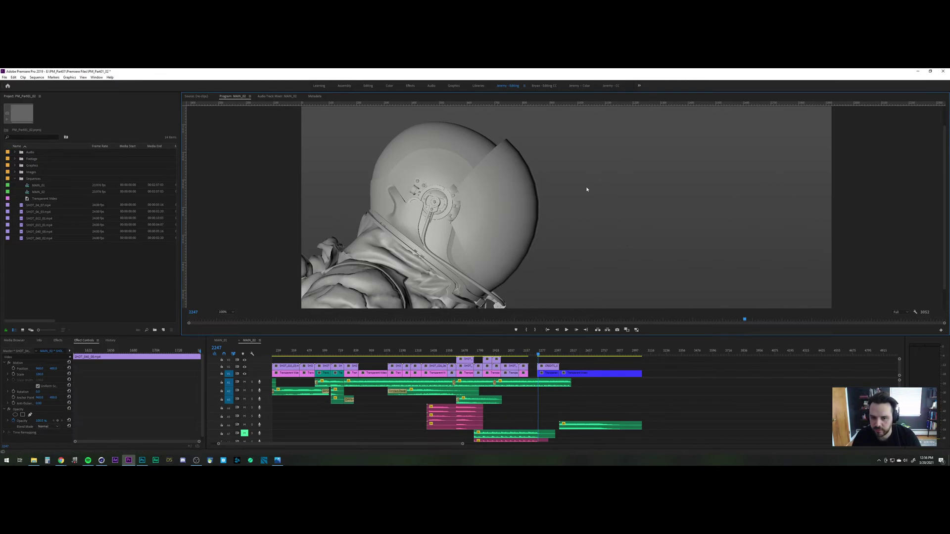
{"action": "left_click", "coordinate": [546, 353]}
{"action": "left_click_drag", "start_coordinate": [549, 353], "coordinate": [559, 353]}
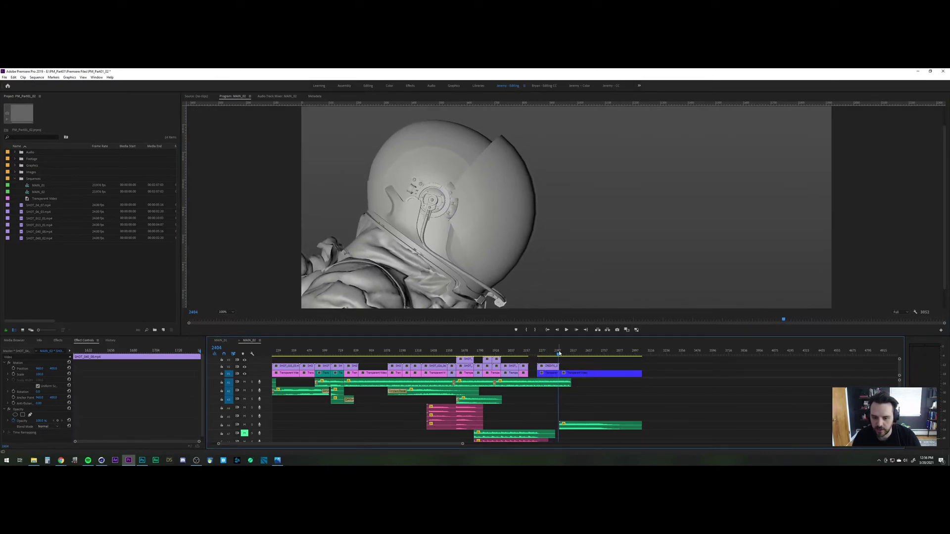
{"action": "key", "text": "space"}
{"action": "key", "text": "space"}
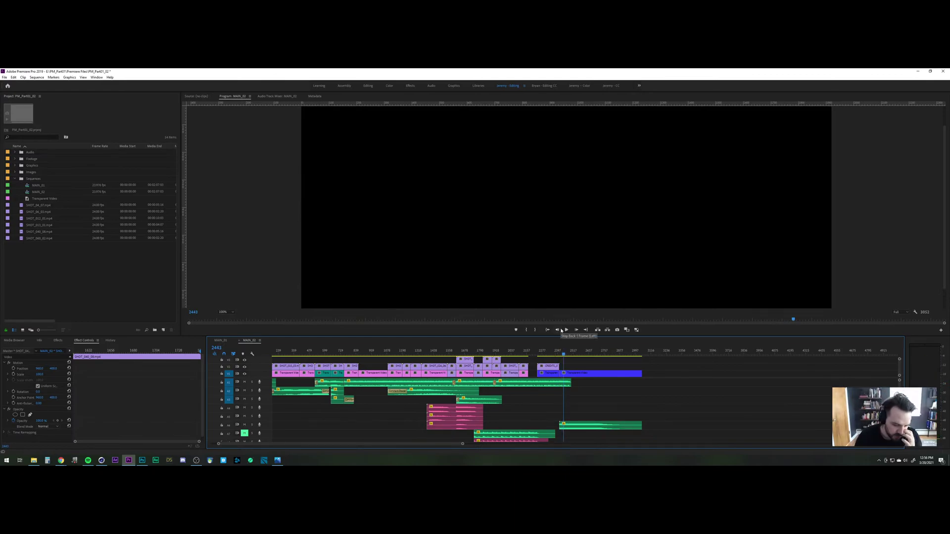
Step: Replay the end of the helmet side view in MAIN_02 through its cut to black
{"action": "left_click", "coordinate": [558, 354]}
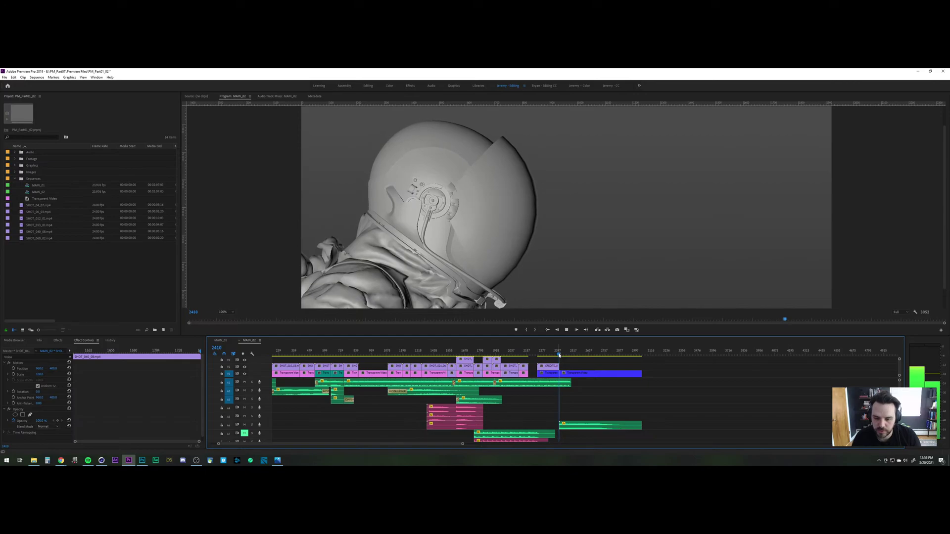
{"action": "key", "text": "space"}
{"action": "key", "text": "space"}
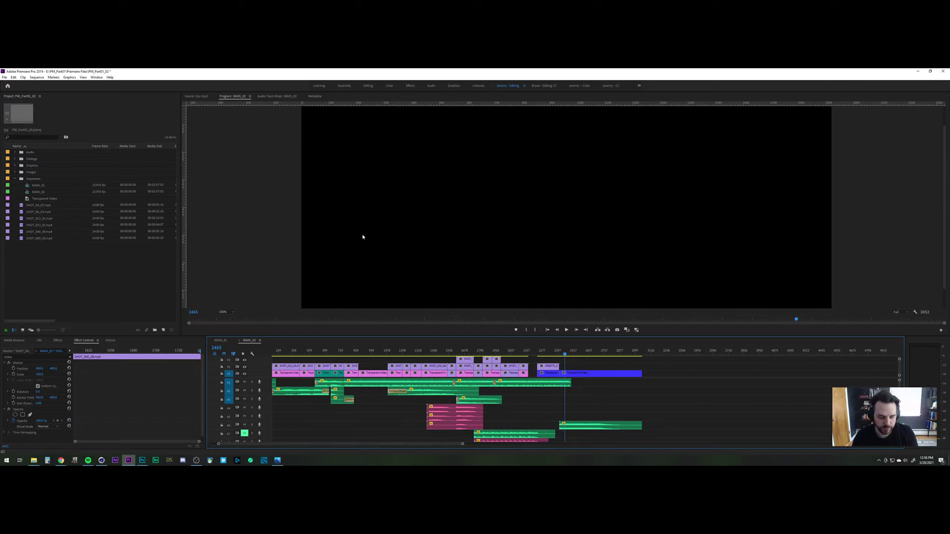
{"action": "scroll", "coordinate": [385, 423], "scroll_direction": "up", "scroll_amount": 2}
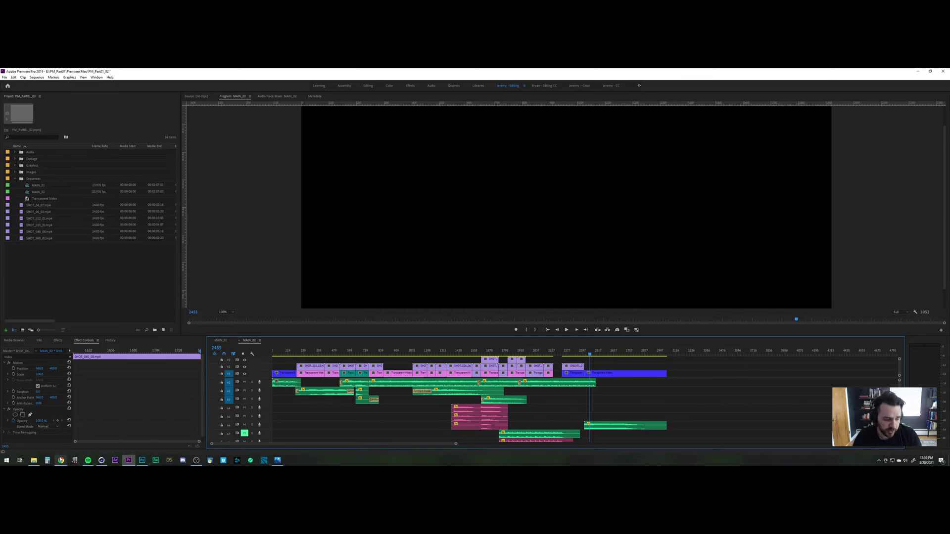
Step: Switch to Chrome, open the CGTrader My Purchases page in a new tab, and look through the purchased models and the shopping cart
{"action": "mouse_move", "coordinate": [60, 462]}
{"action": "left_click", "coordinate": [76, 441]}
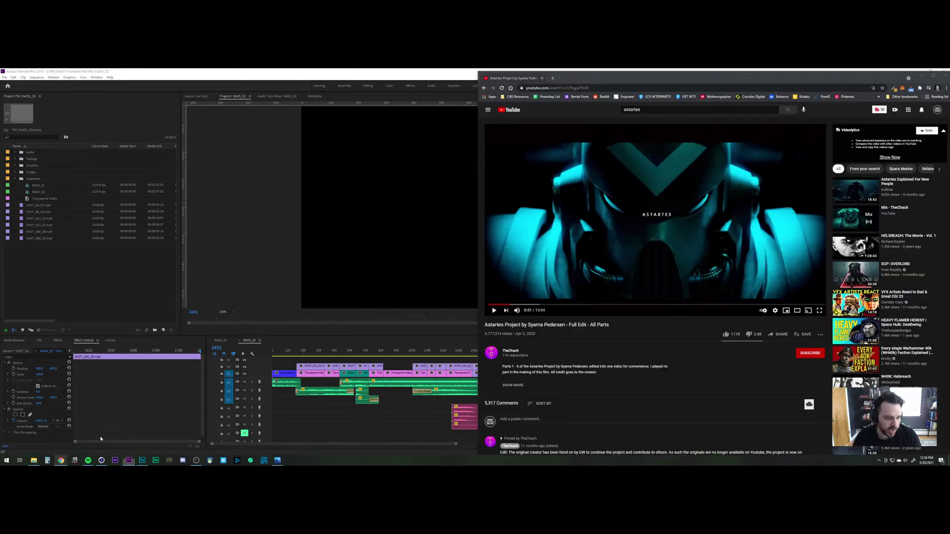
{"action": "left_click", "coordinate": [553, 78]}
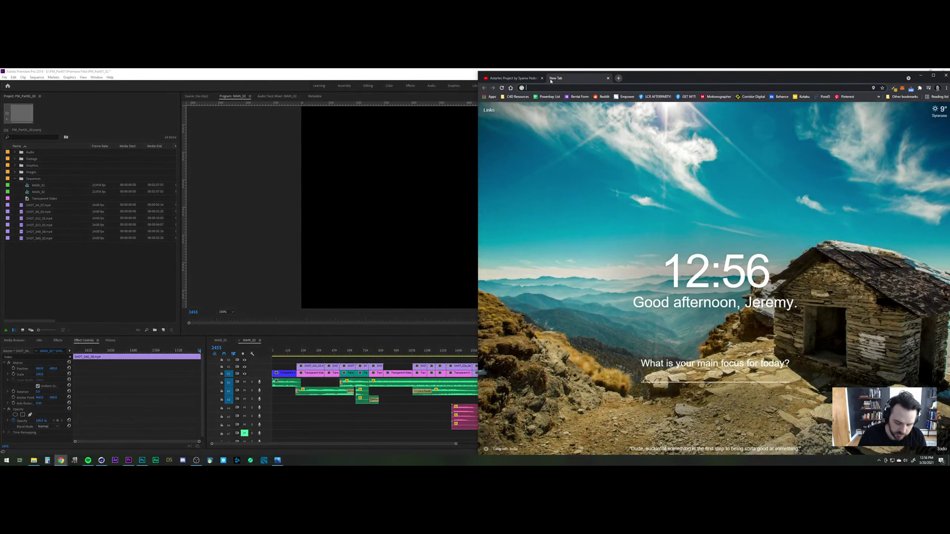
{"action": "type", "text": "cg"}
{"action": "key", "text": "Return"}
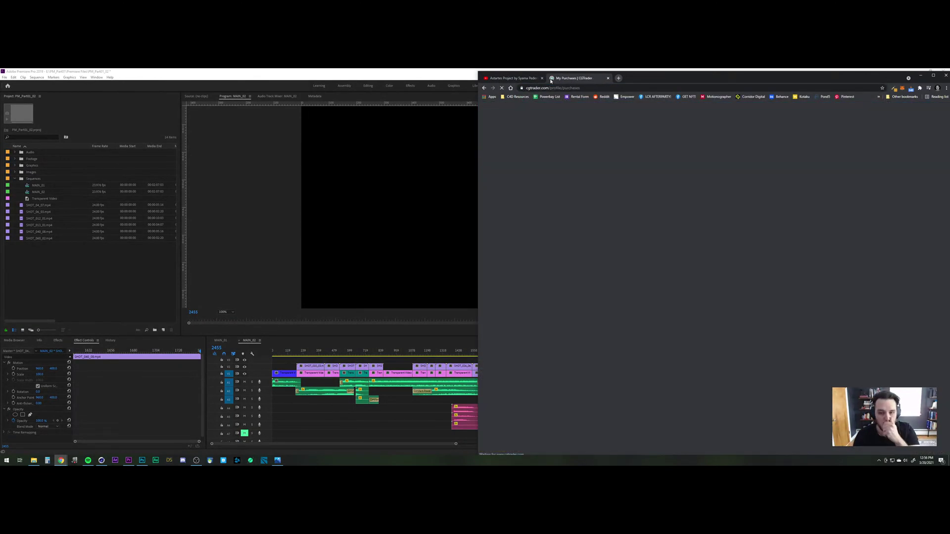
{"action": "scroll", "coordinate": [522, 221], "scroll_direction": "down", "scroll_amount": 3}
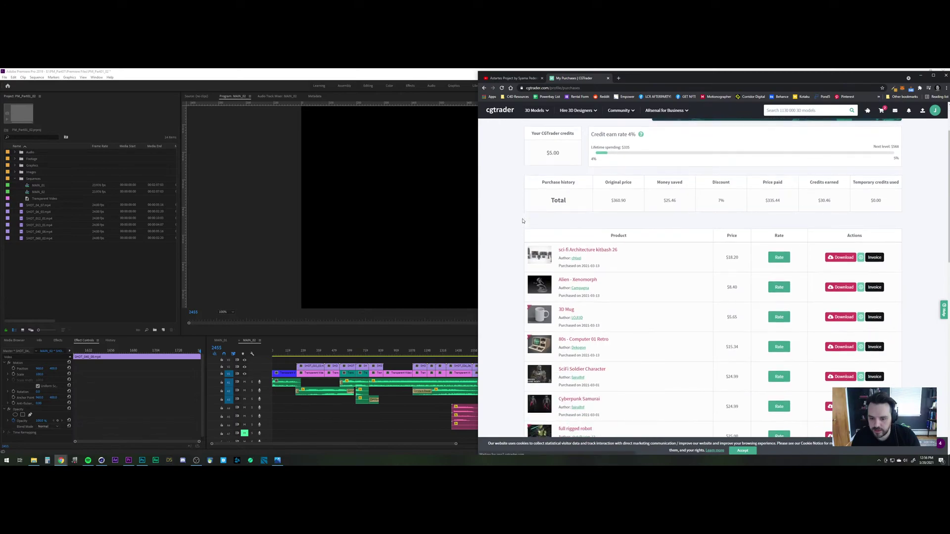
{"action": "scroll", "coordinate": [523, 209], "scroll_direction": "down", "scroll_amount": 4}
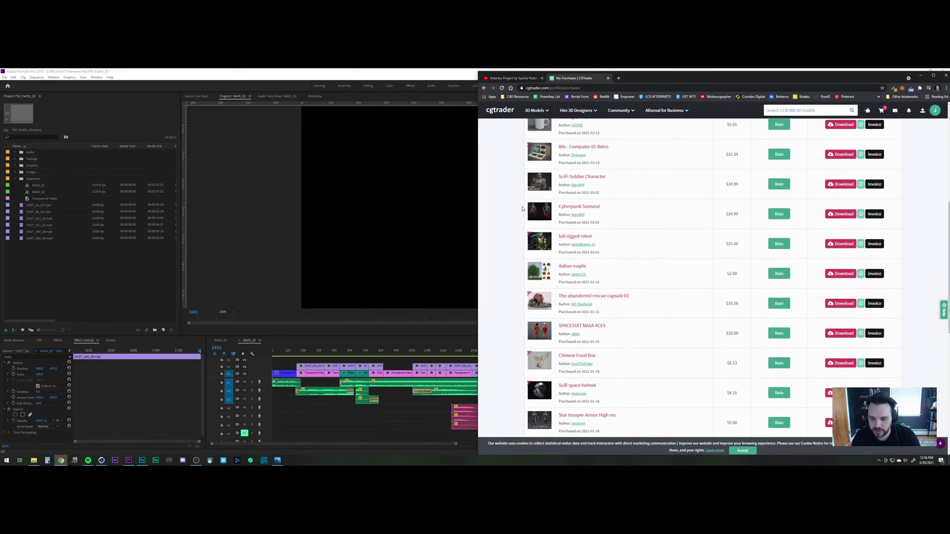
{"action": "scroll", "coordinate": [548, 209], "scroll_direction": "up", "scroll_amount": 6}
{"action": "scroll", "coordinate": [547, 209], "scroll_direction": "up", "scroll_amount": 3}
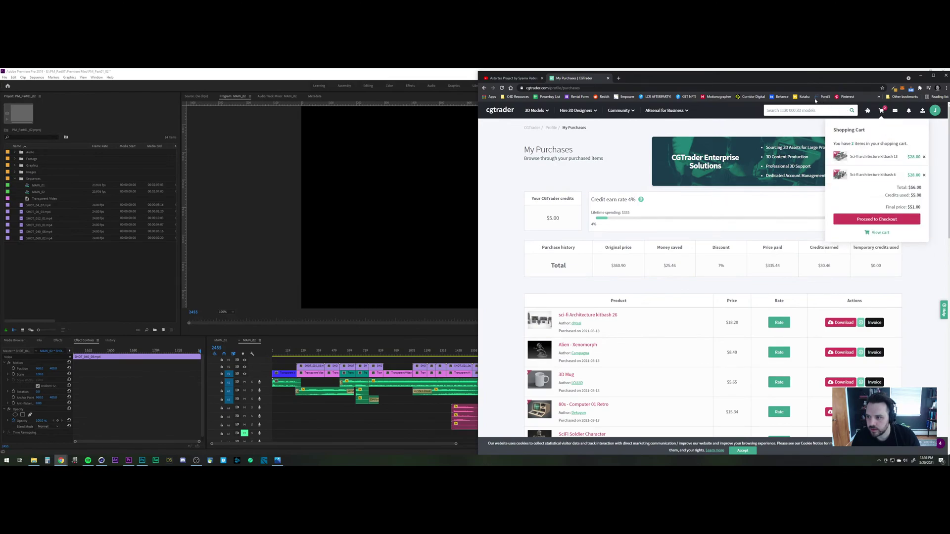
Step: Proceed to checkout with Sci-fi architecture kitbash 13 and 8, and switch to OBS to hide the Display Capture source
{"action": "left_click", "coordinate": [881, 220]}
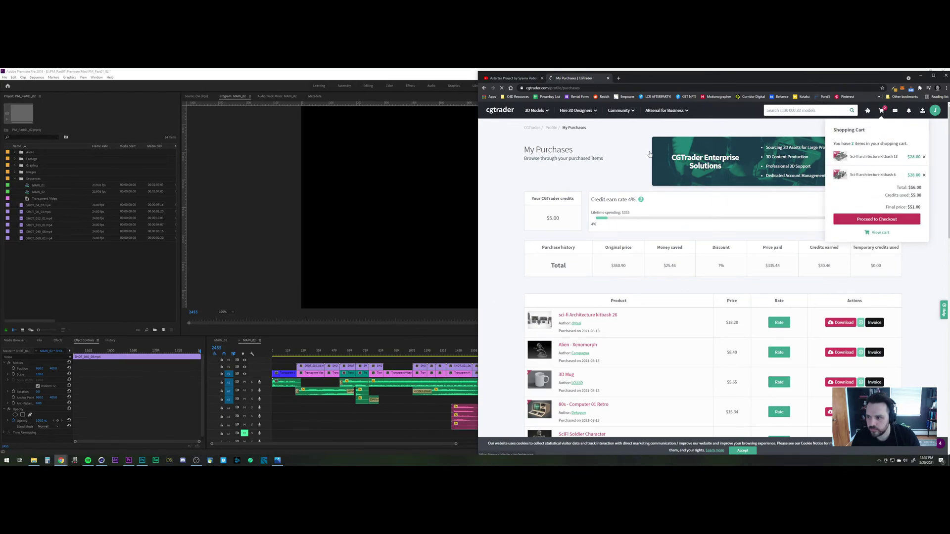
{"action": "left_click", "coordinate": [197, 460]}
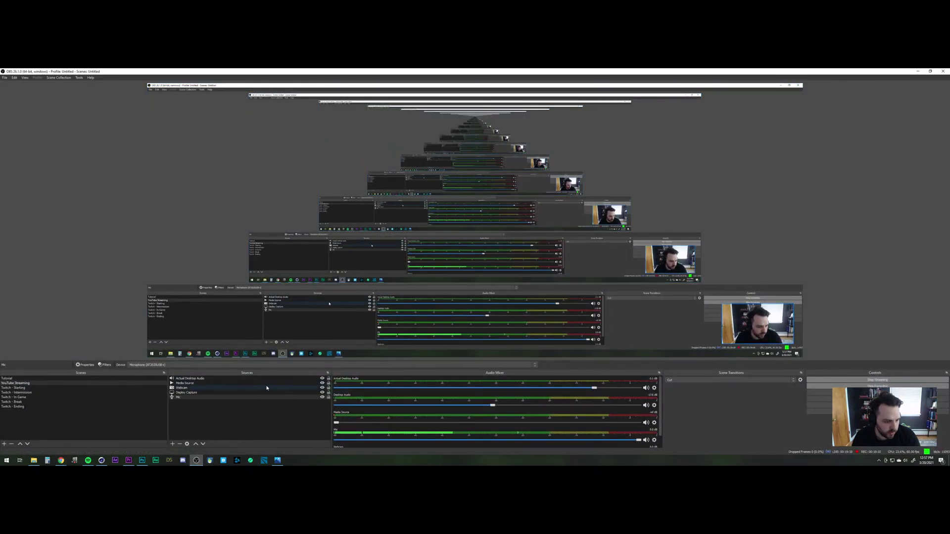
{"action": "left_click", "coordinate": [322, 393]}
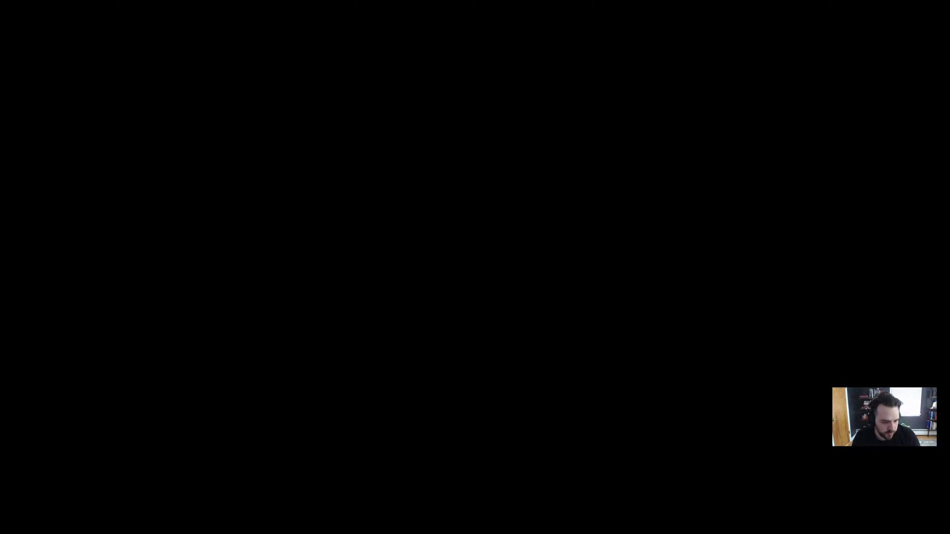
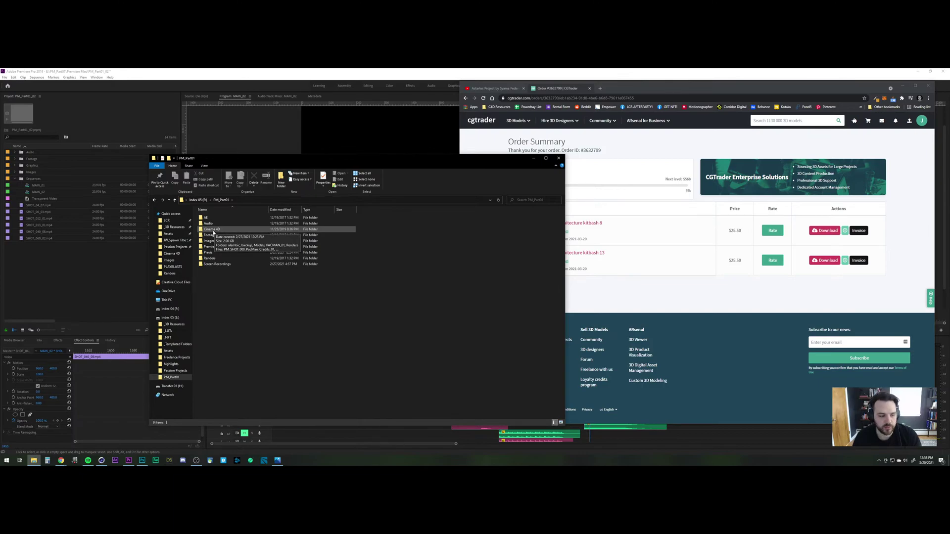
Step: In File Explorer, open the PACMAN_01 folder inside PM_Part01's Cinema 4D folder and select the PACMAN_01 scene file
{"action": "left_click", "coordinate": [215, 231]}
{"action": "double_click", "coordinate": [217, 233]}
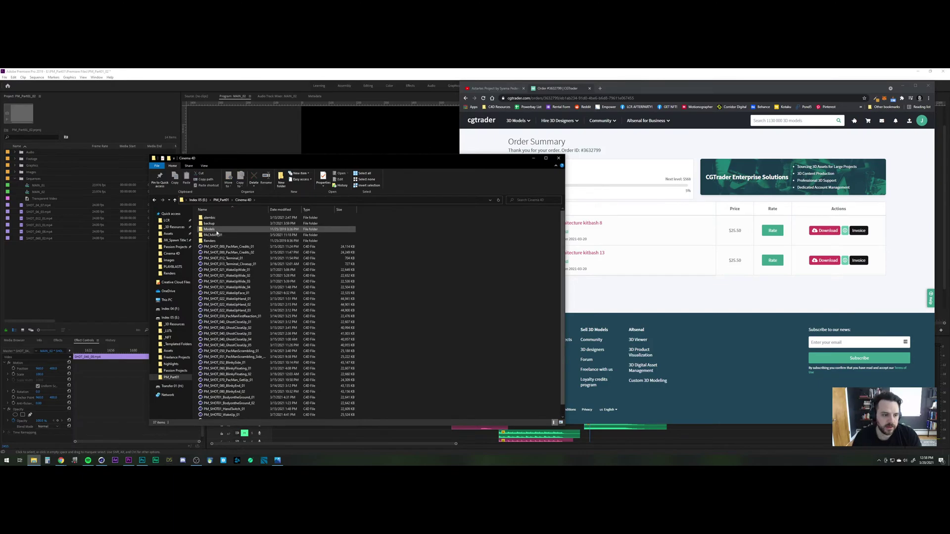
{"action": "double_click", "coordinate": [217, 232]}
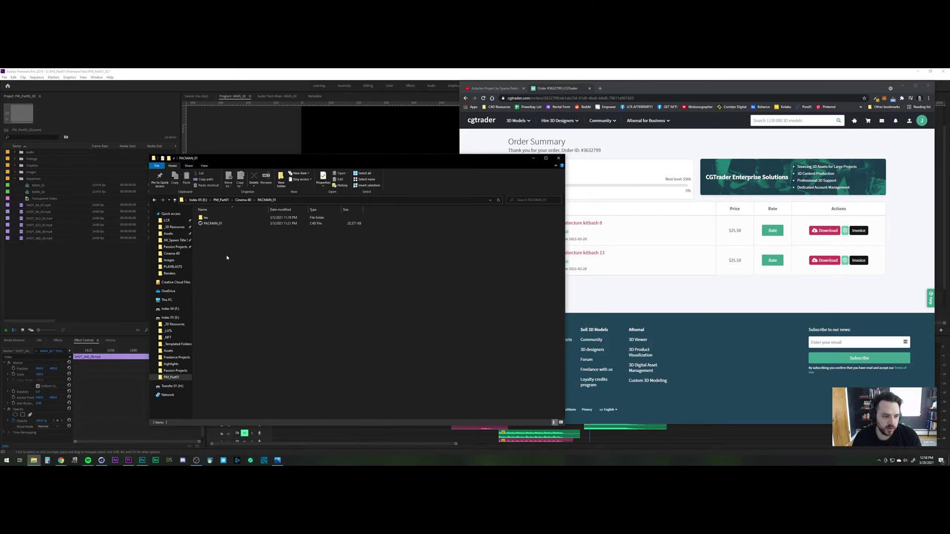
{"action": "left_click", "coordinate": [217, 225]}
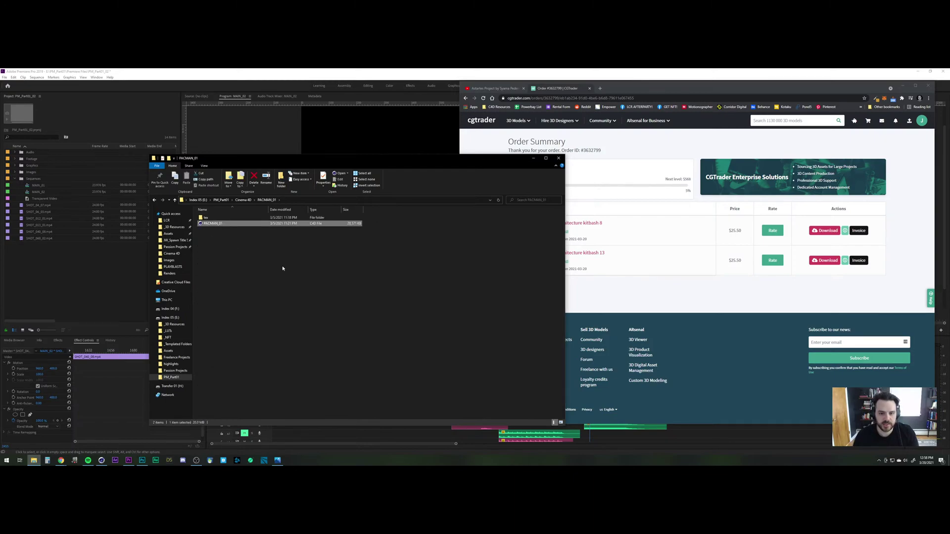
Step: Turn on the file preview pane, and widen the window and the pane to enlarge the PACMAN_01 thumbnail
{"action": "left_click", "coordinate": [204, 165]}
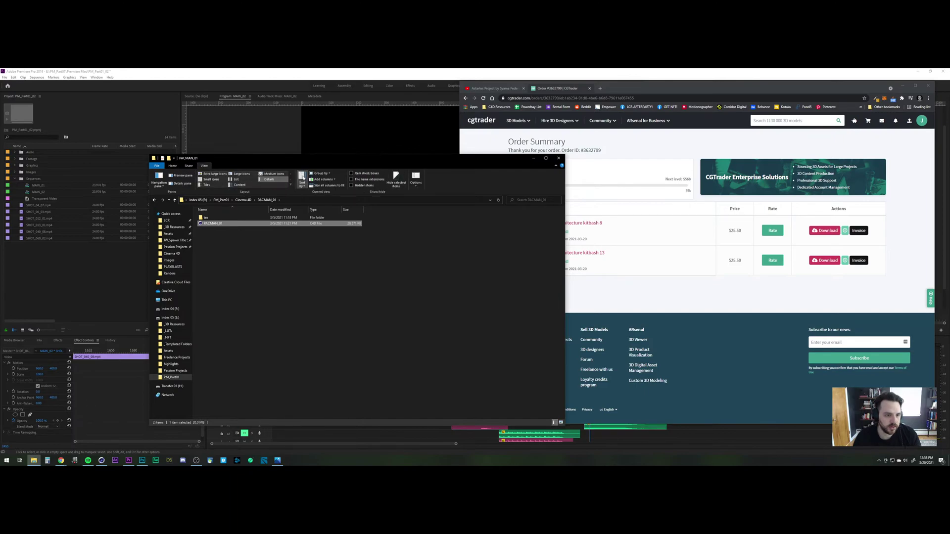
{"action": "left_click", "coordinate": [181, 175]}
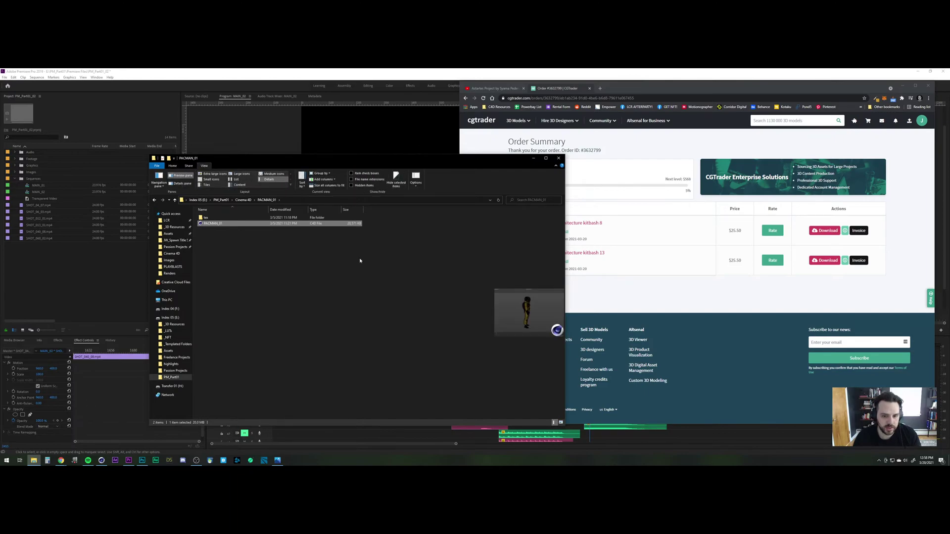
{"action": "left_click_drag", "start_coordinate": [564, 281], "coordinate": [646, 292]}
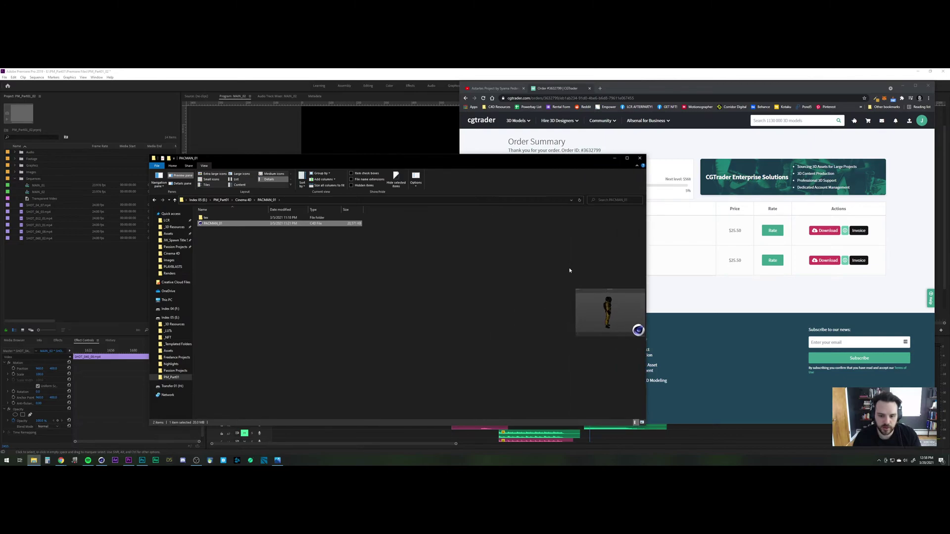
{"action": "left_click_drag", "start_coordinate": [570, 271], "coordinate": [480, 275]}
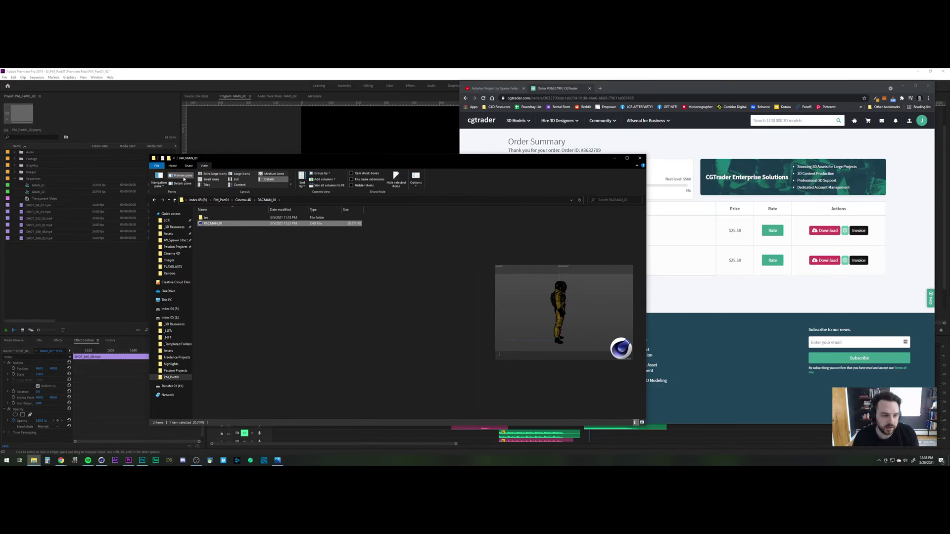
Step: Open the Models folder inside Cinema 4D, then shrink and move its window beside the CGTrader order summary
{"action": "left_click", "coordinate": [242, 200]}
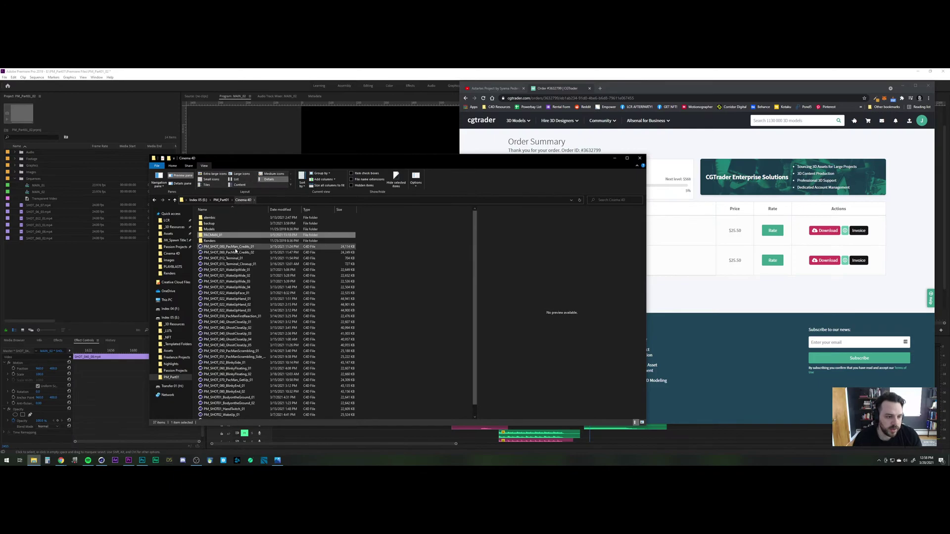
{"action": "double_click", "coordinate": [209, 229]}
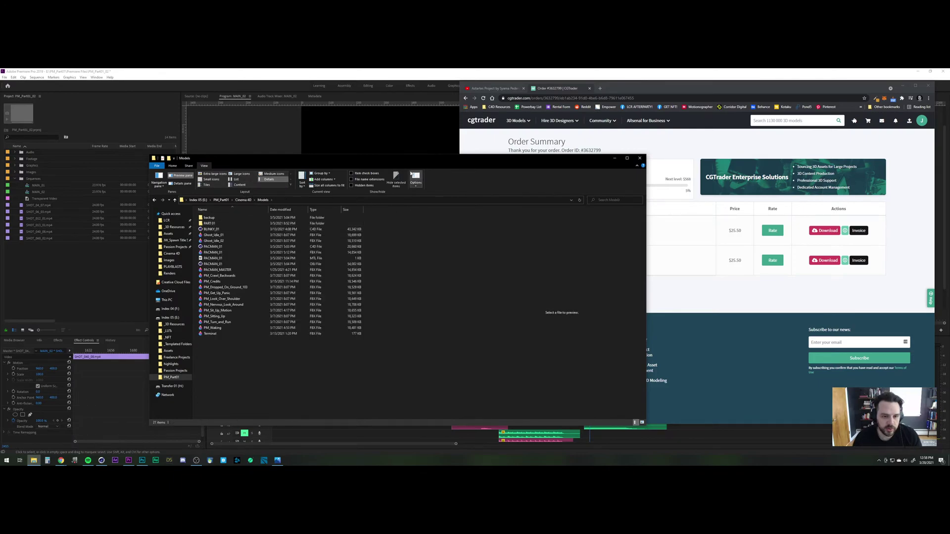
{"action": "left_click_drag", "start_coordinate": [413, 159], "coordinate": [350, 135]}
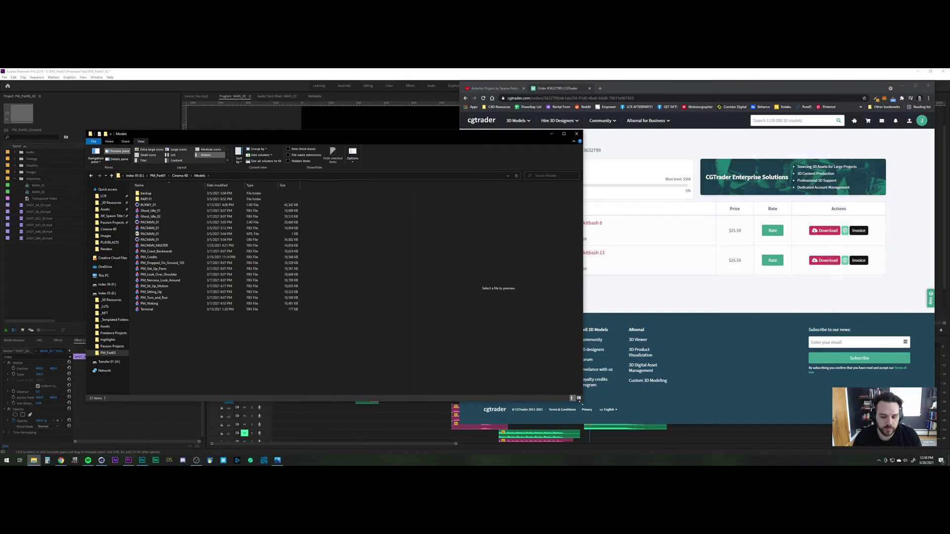
{"action": "left_click_drag", "start_coordinate": [581, 403], "coordinate": [511, 396]}
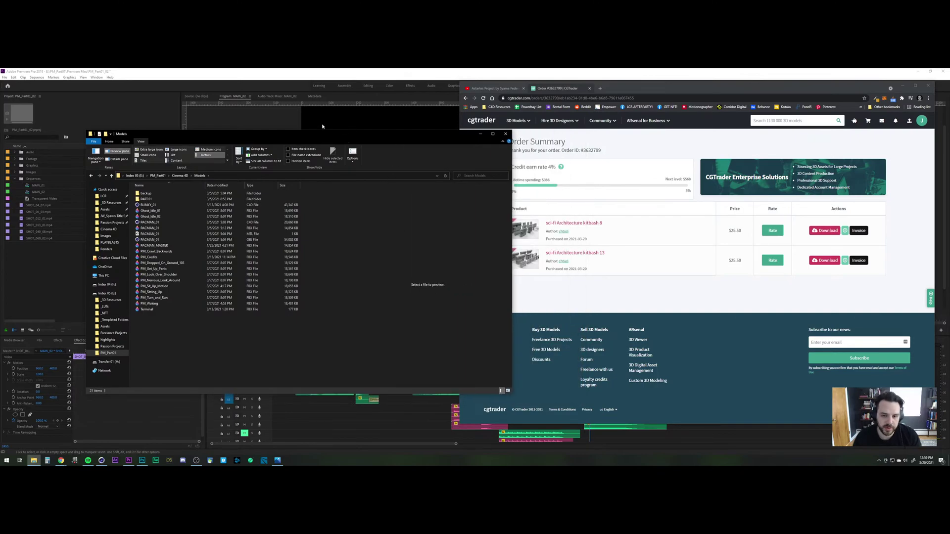
{"action": "left_click_drag", "start_coordinate": [366, 137], "coordinate": [321, 133]}
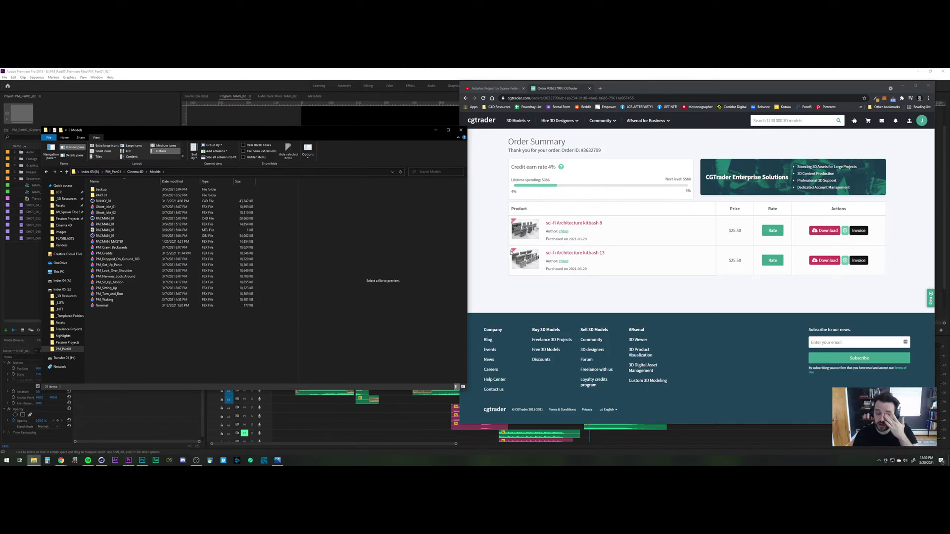
Step: Open the Downloads folder in a new window and place it beside the Models folder window
{"action": "left_click", "coordinate": [33, 460]}
{"action": "left_click", "coordinate": [33, 460]}
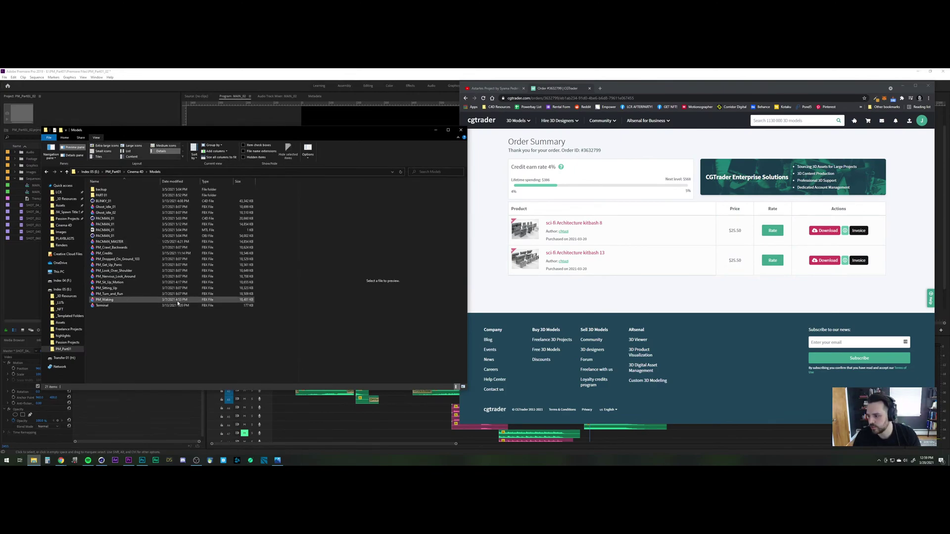
{"action": "right_click", "coordinate": [33, 461]}
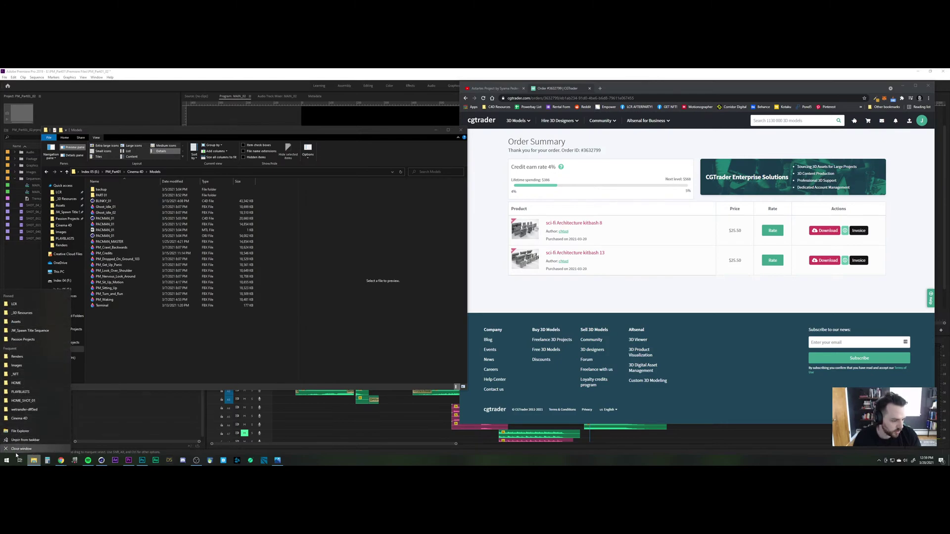
{"action": "left_click", "coordinate": [34, 461]}
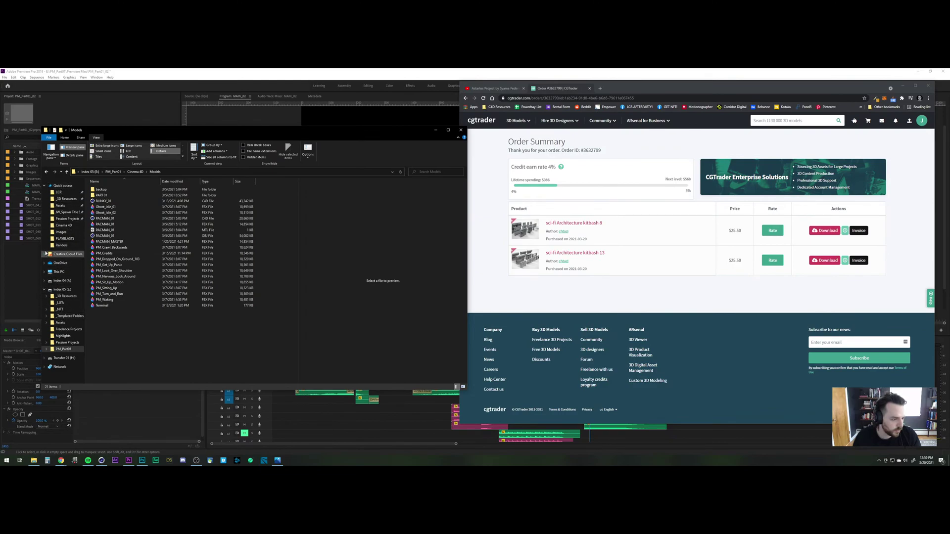
{"action": "left_click", "coordinate": [44, 271]}
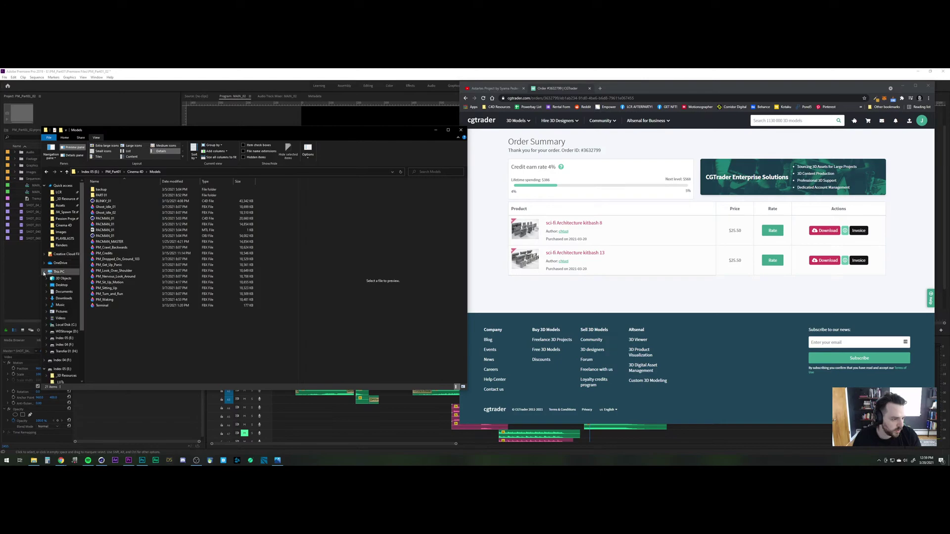
{"action": "right_click", "coordinate": [63, 303]}
{"action": "left_click", "coordinate": [50, 334]}
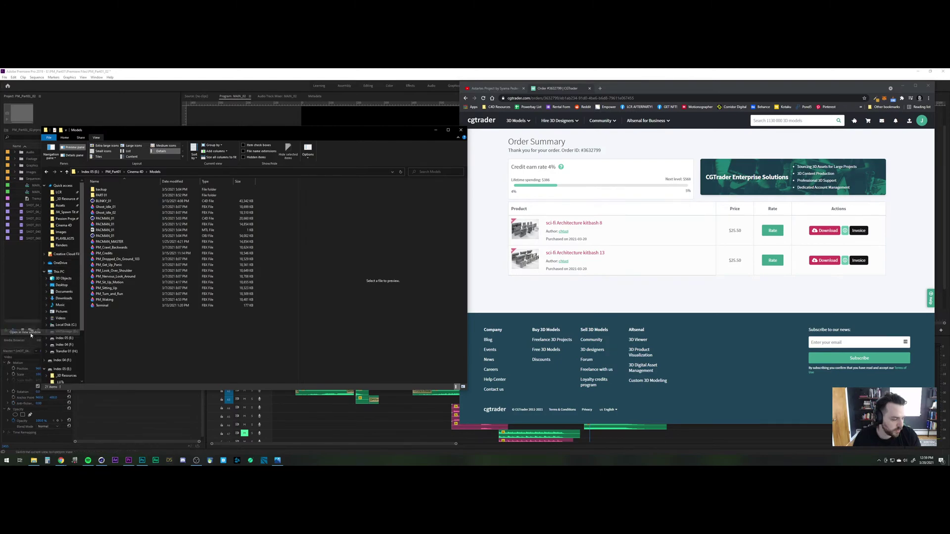
{"action": "left_click_drag", "start_coordinate": [244, 139], "coordinate": [755, 148]}
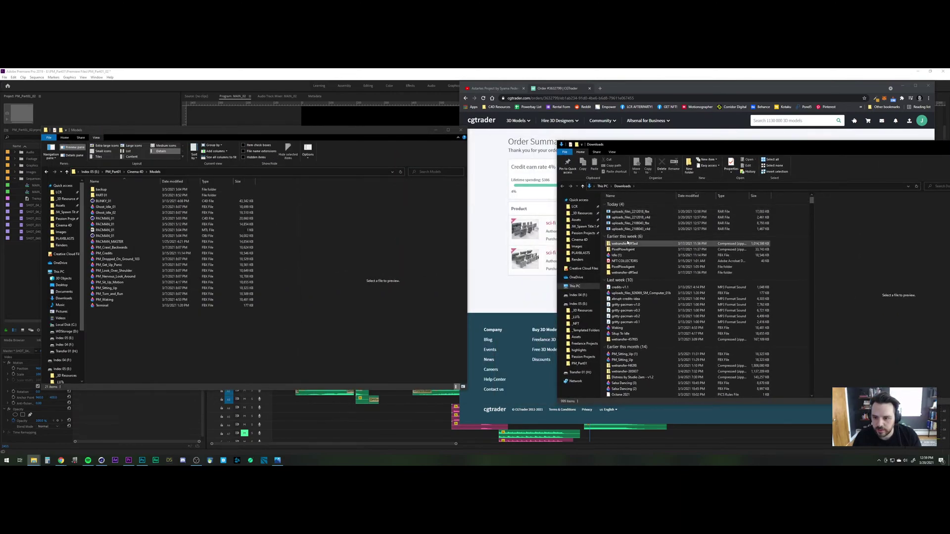
Step: Copy today's four uploads_files RAR archives from Downloads into the Models folder and close the Downloads window
{"action": "left_click", "coordinate": [631, 229]}
{"action": "left_click", "coordinate": [631, 212], "text": "shift"}
{"action": "left_click_drag", "start_coordinate": [631, 212], "coordinate": [149, 331]}
{"action": "left_click_drag", "start_coordinate": [915, 145], "coordinate": [702, 150]}
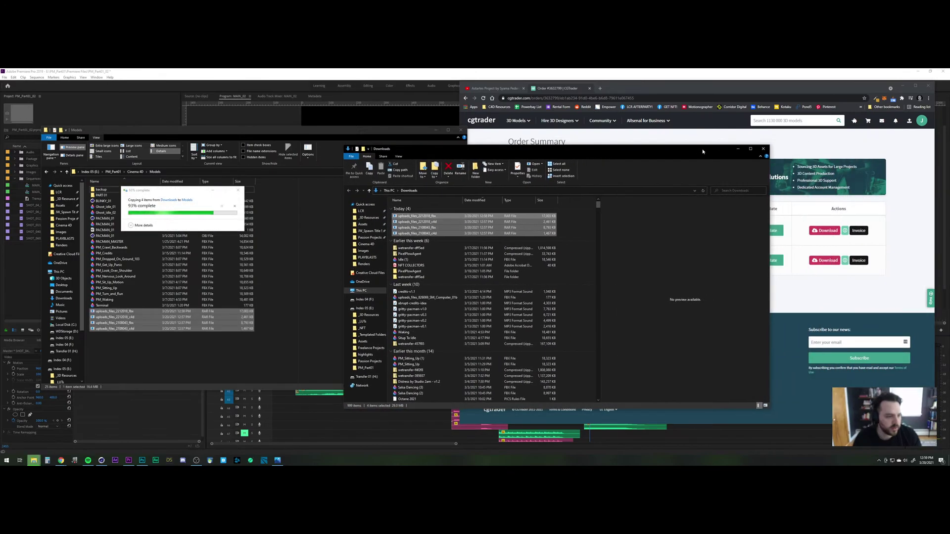
{"action": "left_click", "coordinate": [763, 149]}
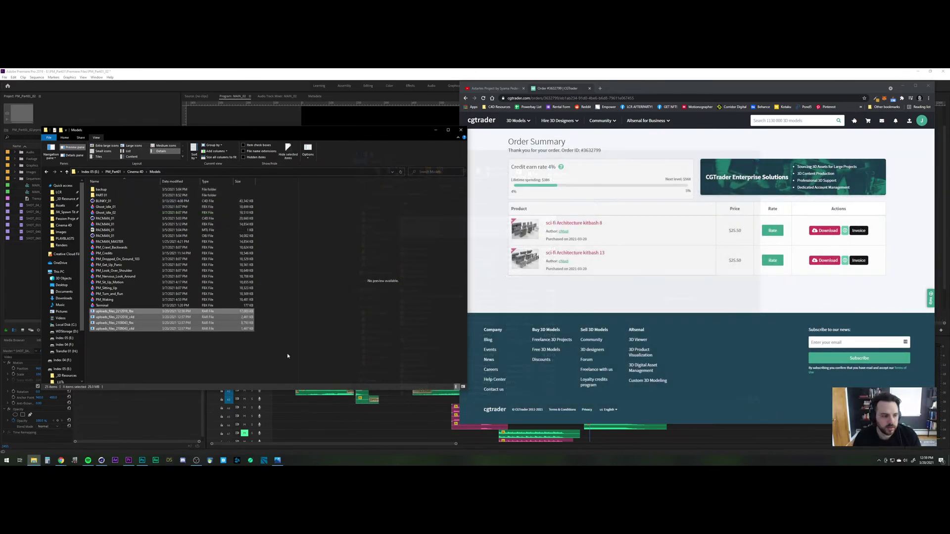
Step: Create a new folder named _SET inside the Models folder
{"action": "left_click", "coordinate": [149, 361]}
{"action": "key", "text": "ctrl+shift+n"}
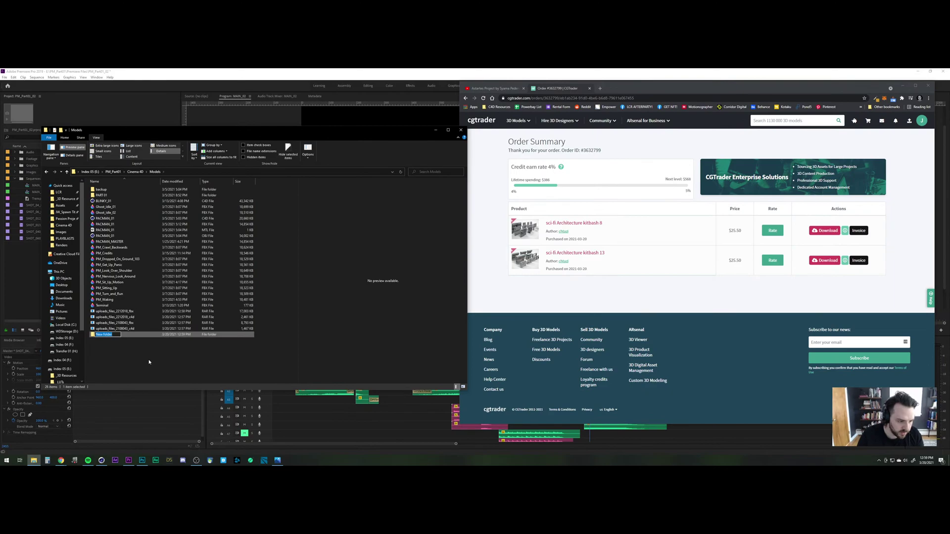
{"action": "type", "text": "SET"}
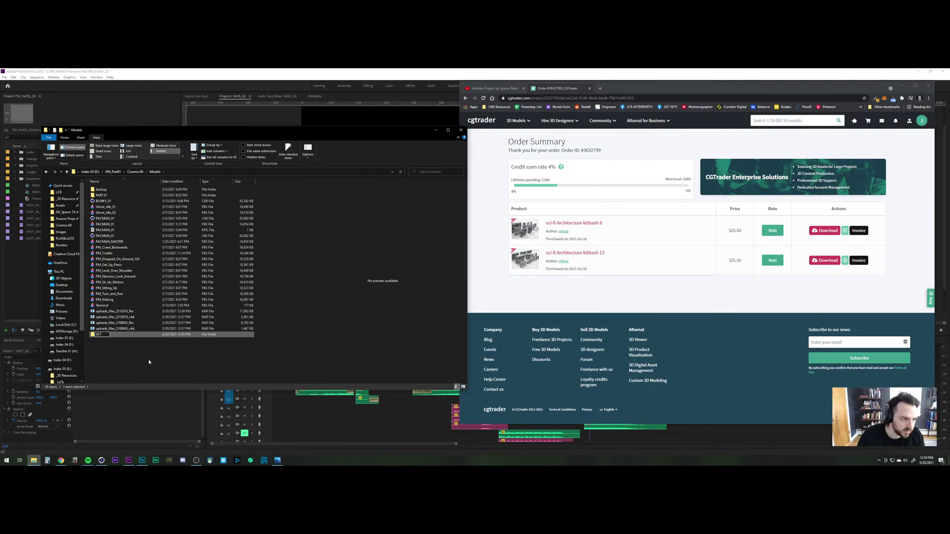
{"action": "key", "text": "Return"}
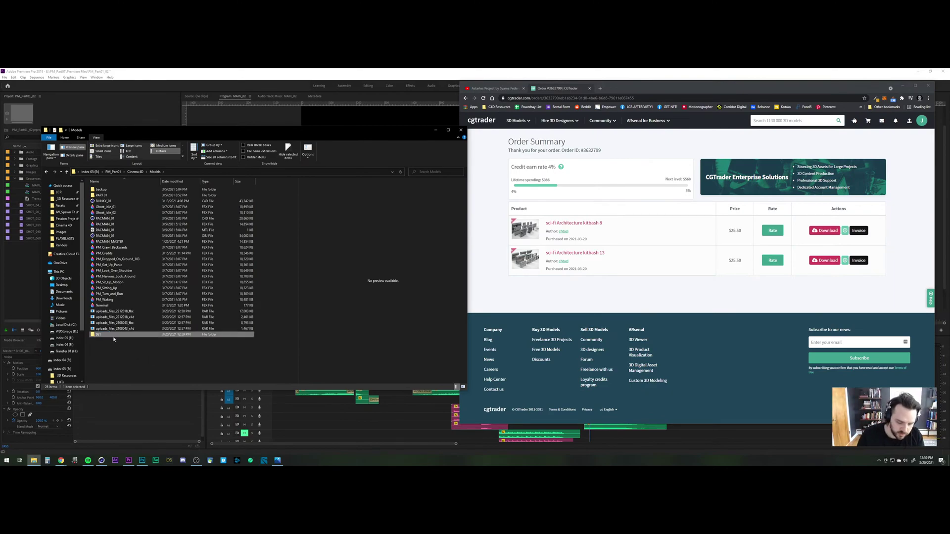
{"action": "key", "text": "F2"}
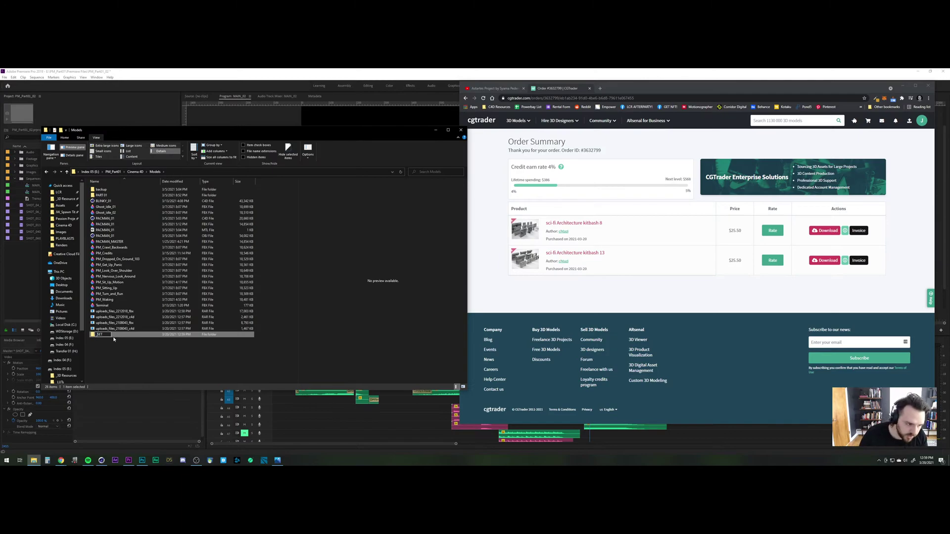
Step: Move the four uploads_files RAR archives into the _SET folder
{"action": "left_click", "coordinate": [114, 329]}
{"action": "left_click", "coordinate": [111, 311], "text": "shift"}
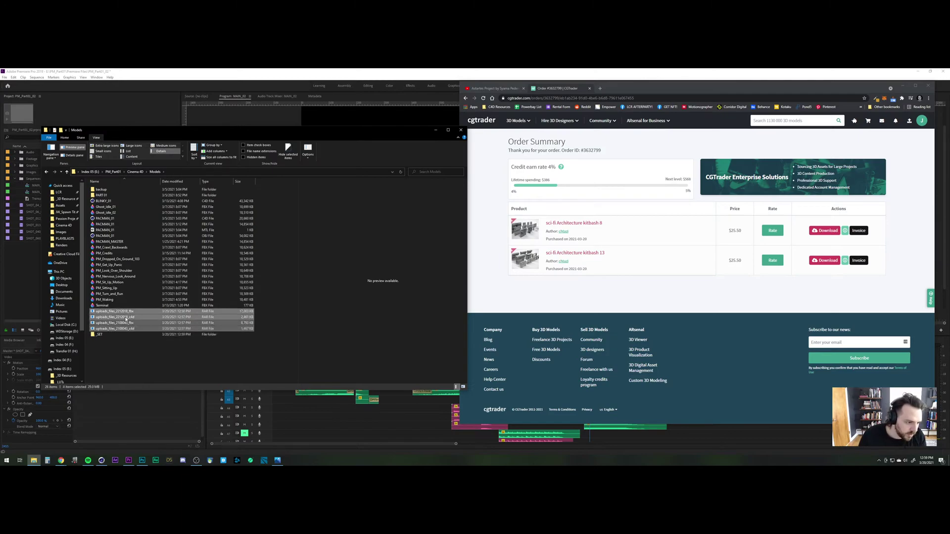
{"action": "left_click_drag", "start_coordinate": [111, 312], "coordinate": [101, 336]}
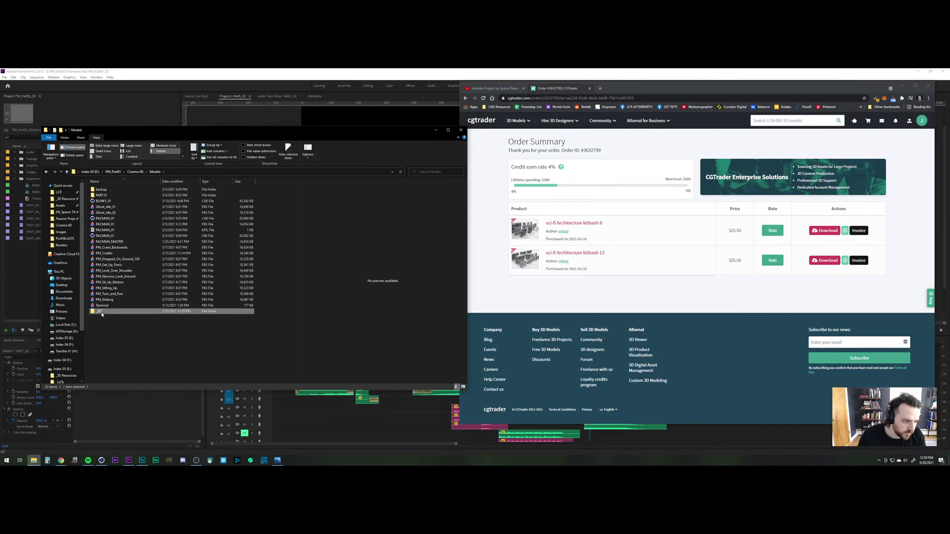
Step: Open the _SET folder and extract the c4d file from the first c4d RAR archive into it with 7-Zip File Manager
{"action": "double_click", "coordinate": [101, 311]}
{"action": "right_click", "coordinate": [128, 189]}
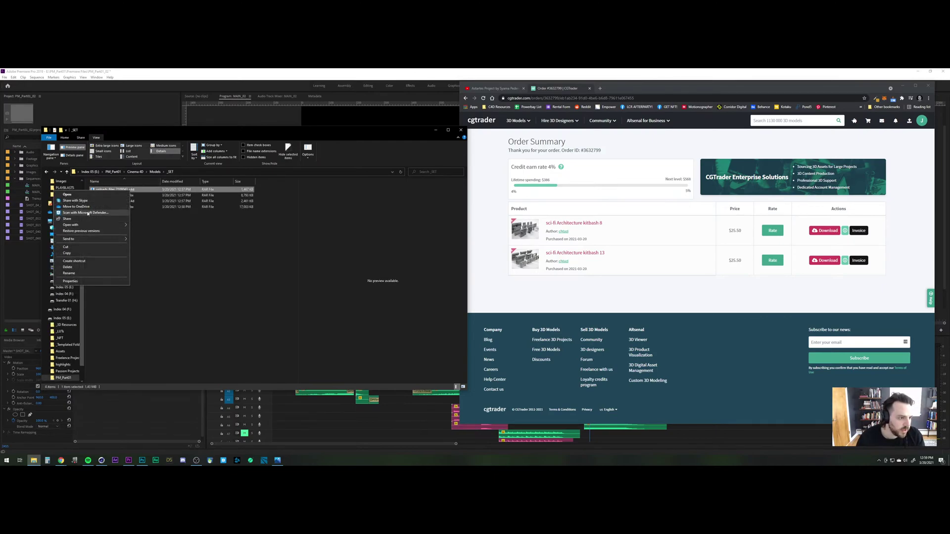
{"action": "mouse_move", "coordinate": [72, 225]}
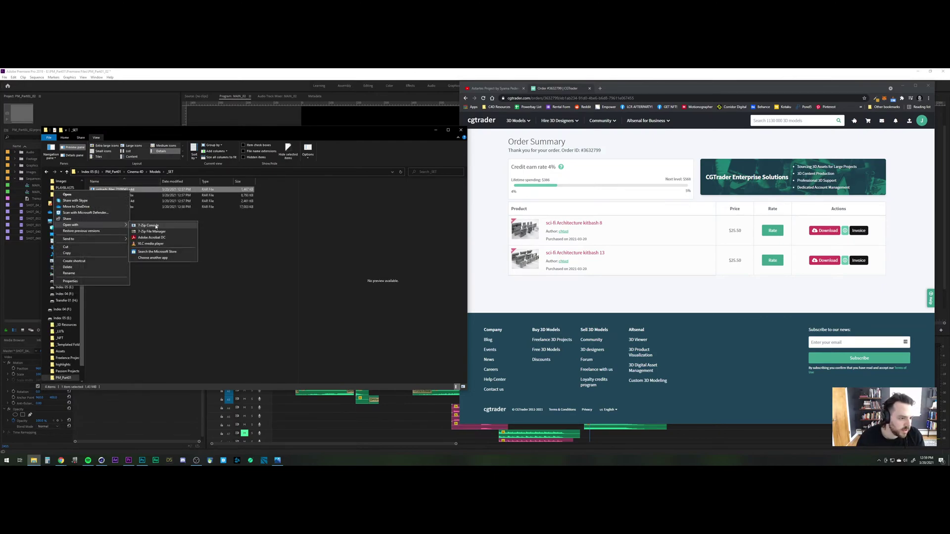
{"action": "left_click", "coordinate": [151, 232]}
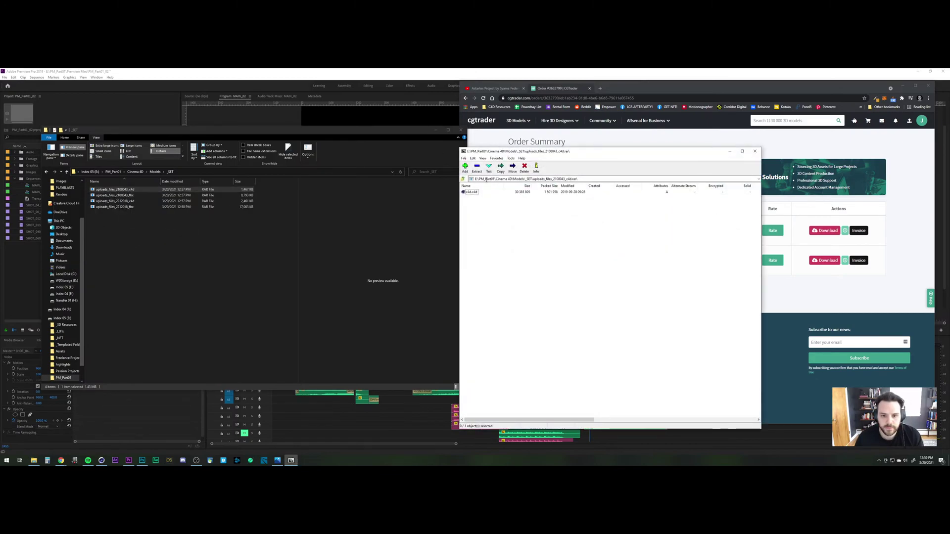
{"action": "left_click_drag", "start_coordinate": [473, 192], "coordinate": [150, 290]}
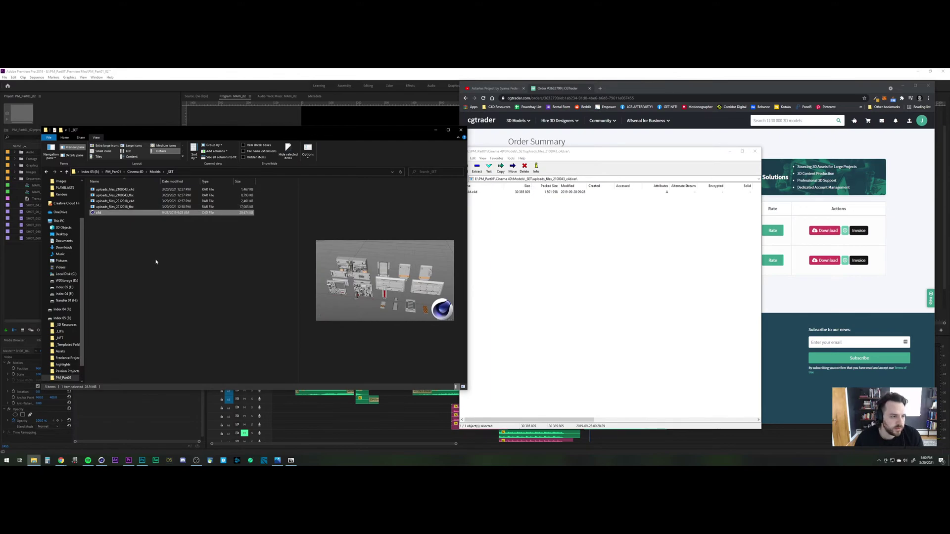
Step: Open the sci-fi Architecture kitbash 8 product page and compare its gallery images with the extracted model's thumbnail
{"action": "left_click", "coordinate": [801, 285]}
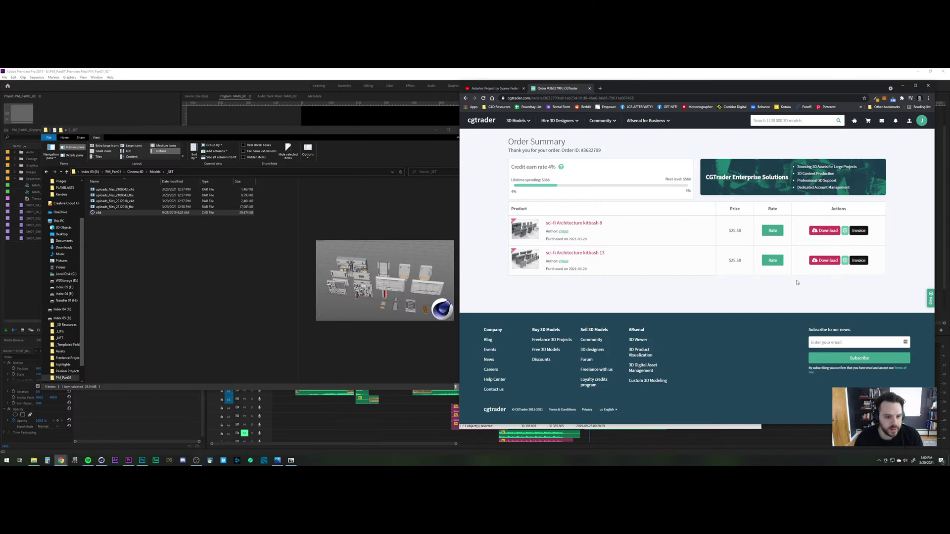
{"action": "left_click", "coordinate": [563, 223]}
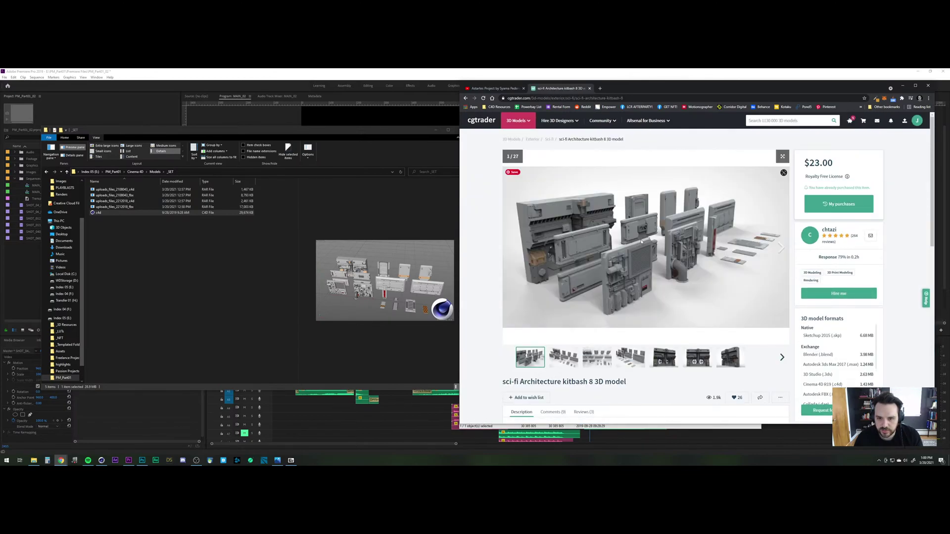
{"action": "left_click", "coordinate": [781, 249]}
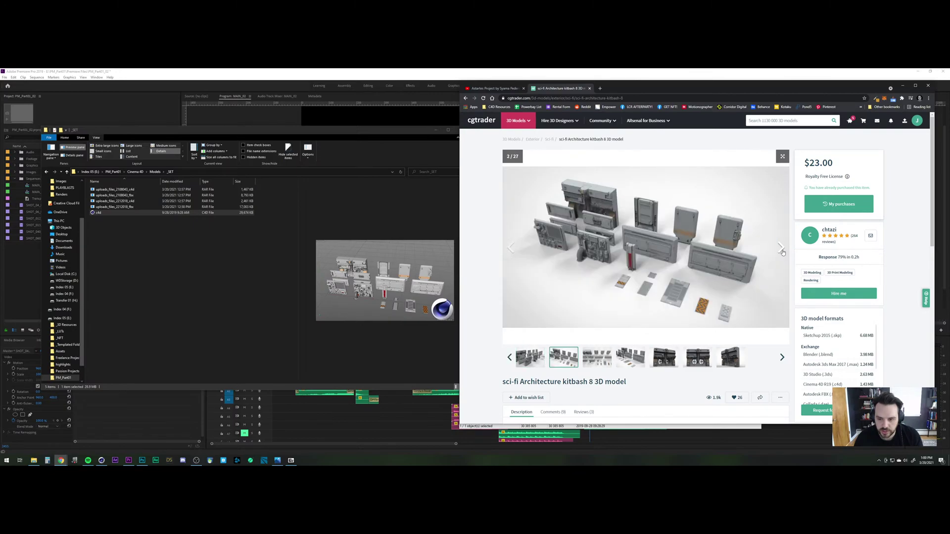
{"action": "scroll", "coordinate": [900, 209], "scroll_direction": "down", "scroll_amount": 1}
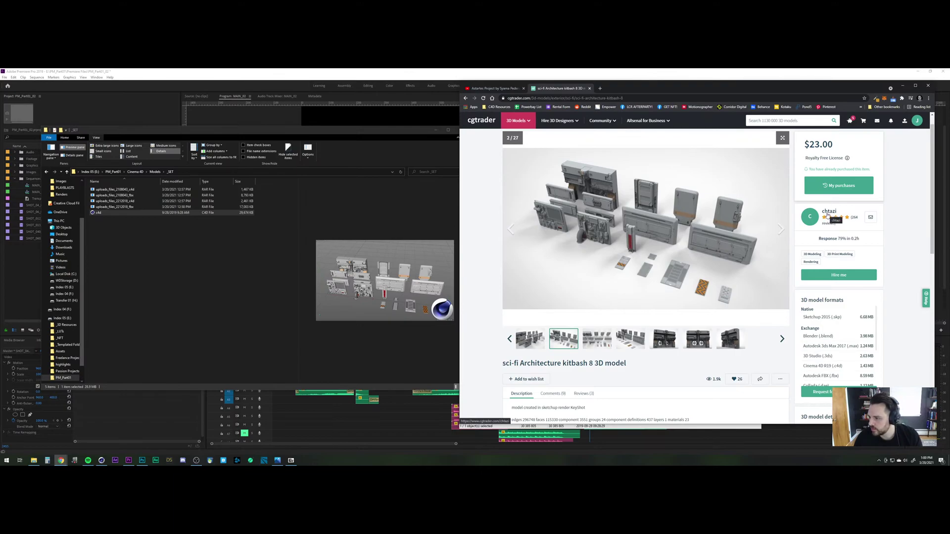
{"action": "scroll", "coordinate": [619, 226], "scroll_direction": "up", "scroll_amount": 1}
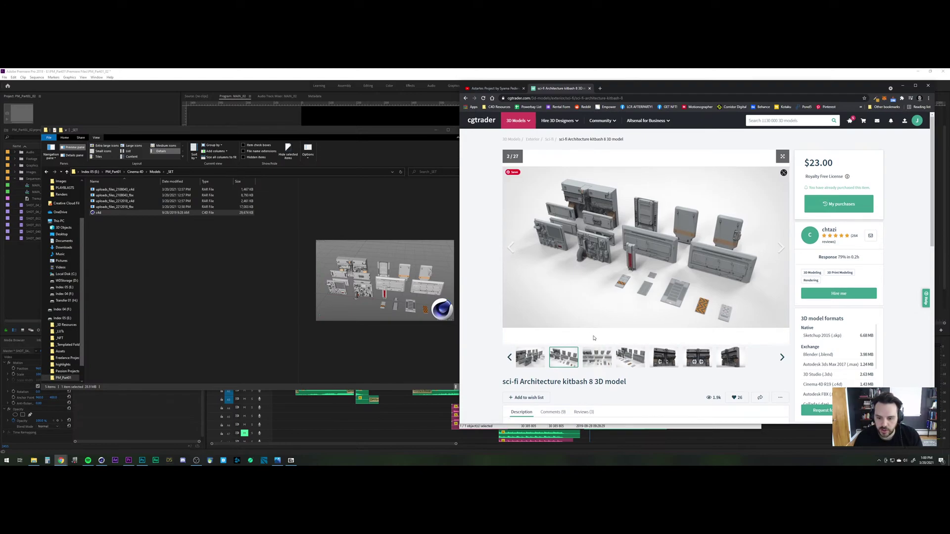
{"action": "left_click", "coordinate": [597, 357]}
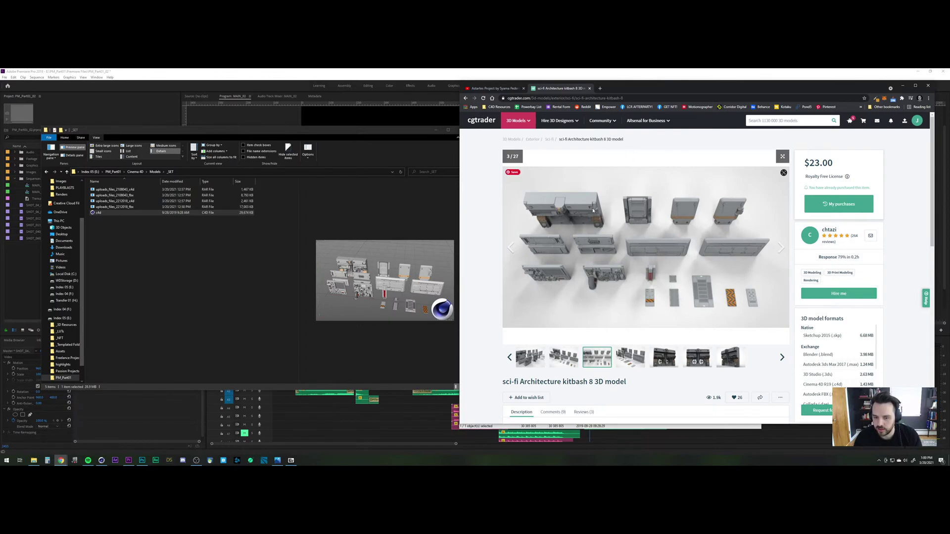
{"action": "left_click", "coordinate": [511, 248]}
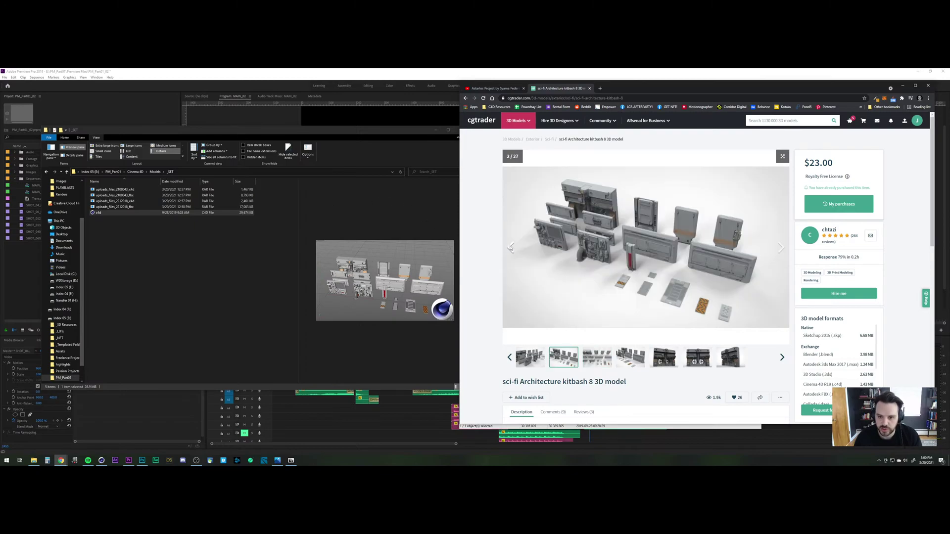
{"action": "left_click", "coordinate": [510, 247]}
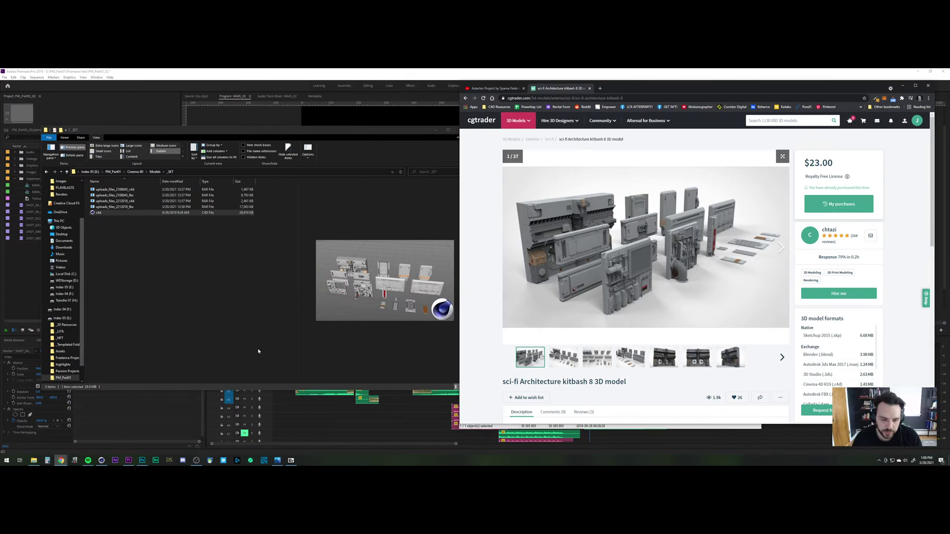
Step: Rename the extracted c4d file as SciFi_Arch_08_MASTER_01 and copy the new name
{"action": "left_click", "coordinate": [98, 212]}
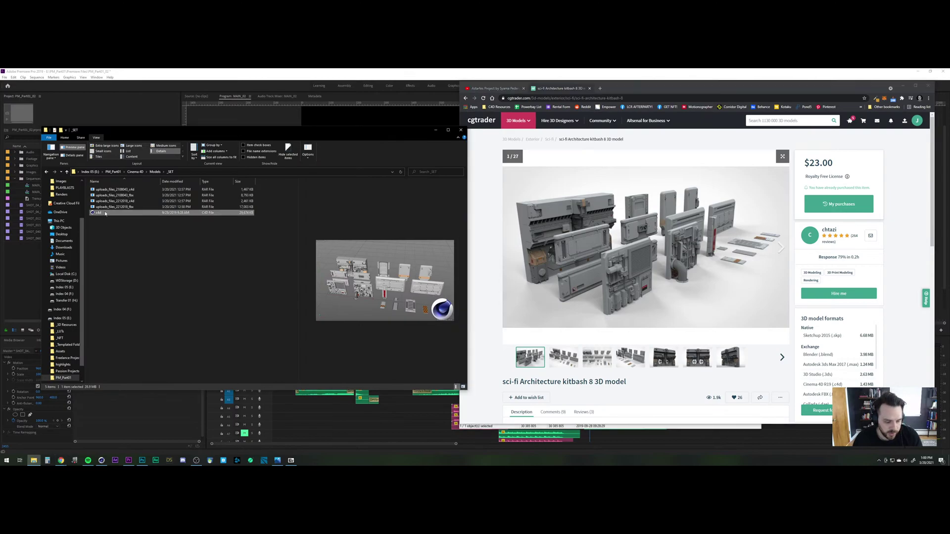
{"action": "key", "text": "F2"}
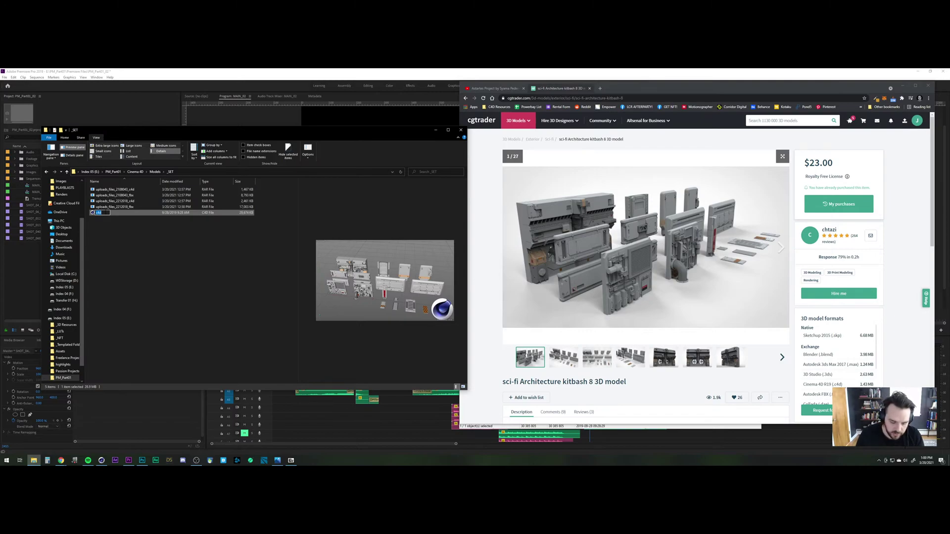
{"action": "type", "text": "SciFi_Arch_08_MASTER_01"}
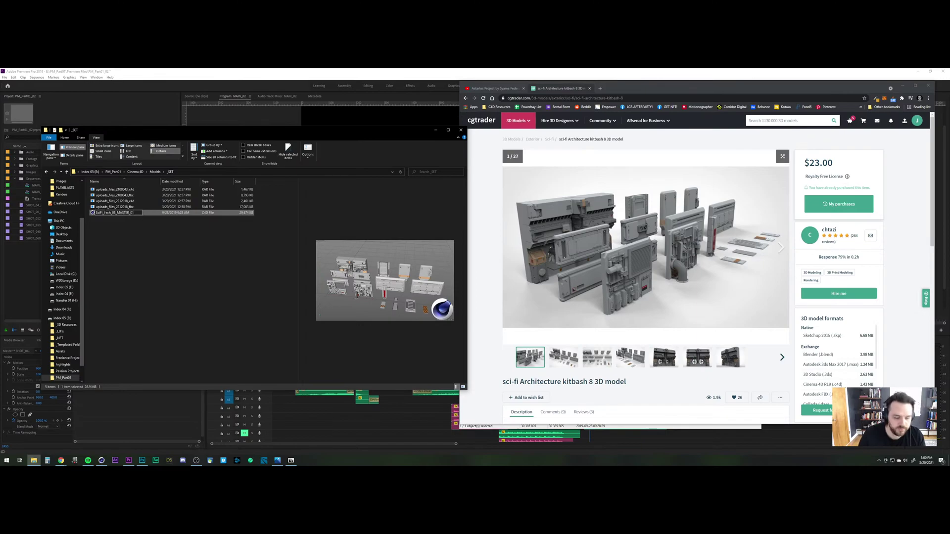
{"action": "key", "text": "Return"}
{"action": "key", "text": "F2"}
{"action": "key", "text": "ctrl+c"}
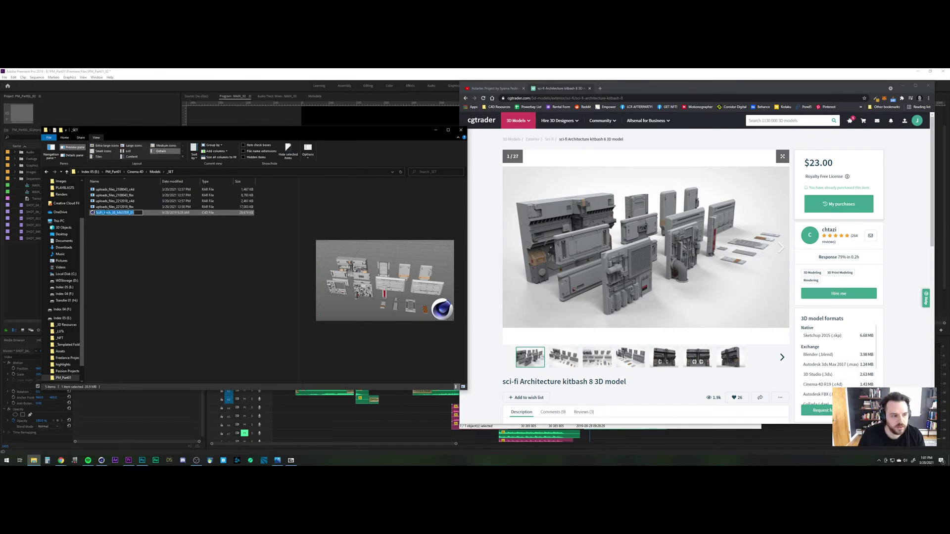
{"action": "key", "text": "Escape"}
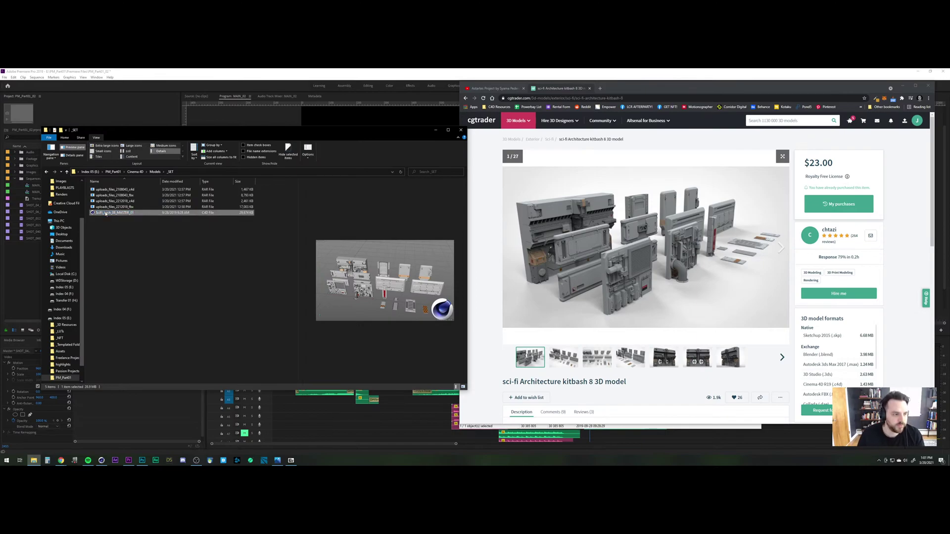
Step: Extract the c4d file and the Fencing_Diamond_Mesh image from the second c4d archive into _SET, and close the archive window
{"action": "right_click", "coordinate": [129, 202]}
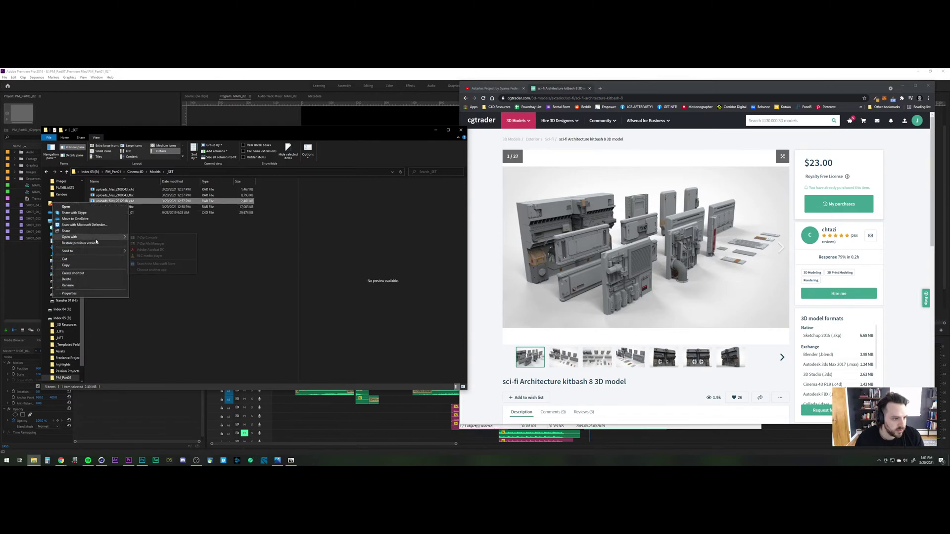
{"action": "mouse_move", "coordinate": [99, 234]}
{"action": "left_click", "coordinate": [196, 236]}
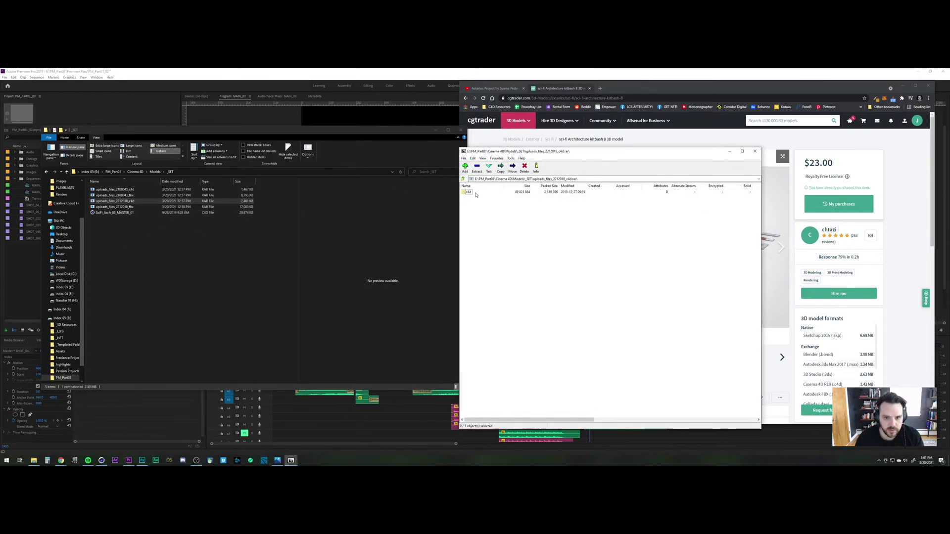
{"action": "double_click", "coordinate": [474, 193]}
{"action": "left_click", "coordinate": [473, 199]}
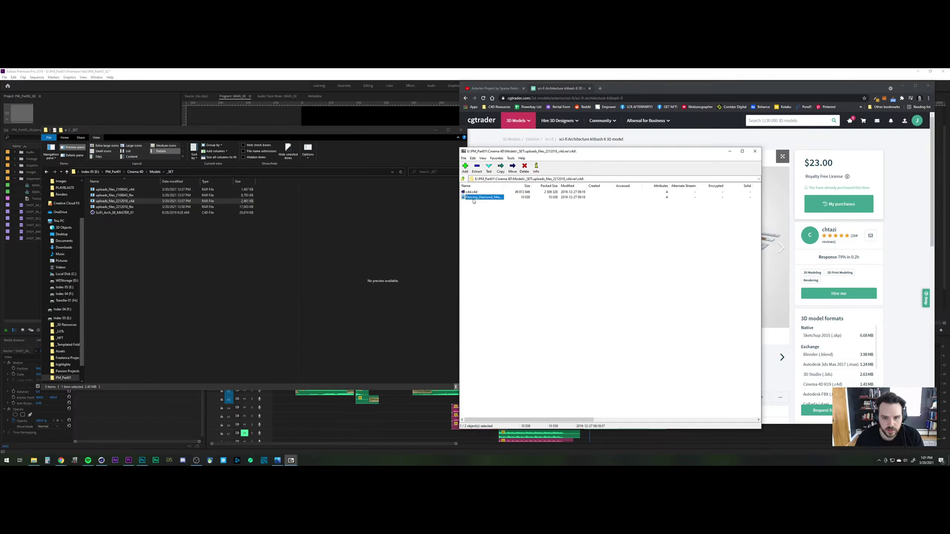
{"action": "left_click", "coordinate": [470, 192], "text": "shift"}
{"action": "left_click_drag", "start_coordinate": [473, 197], "coordinate": [176, 281]}
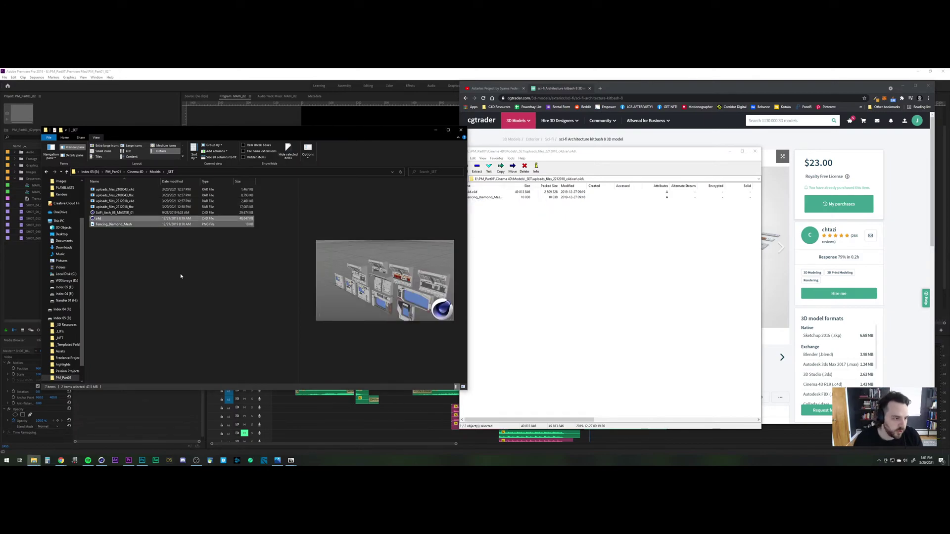
{"action": "left_click", "coordinate": [99, 218]}
{"action": "left_click", "coordinate": [586, 246]}
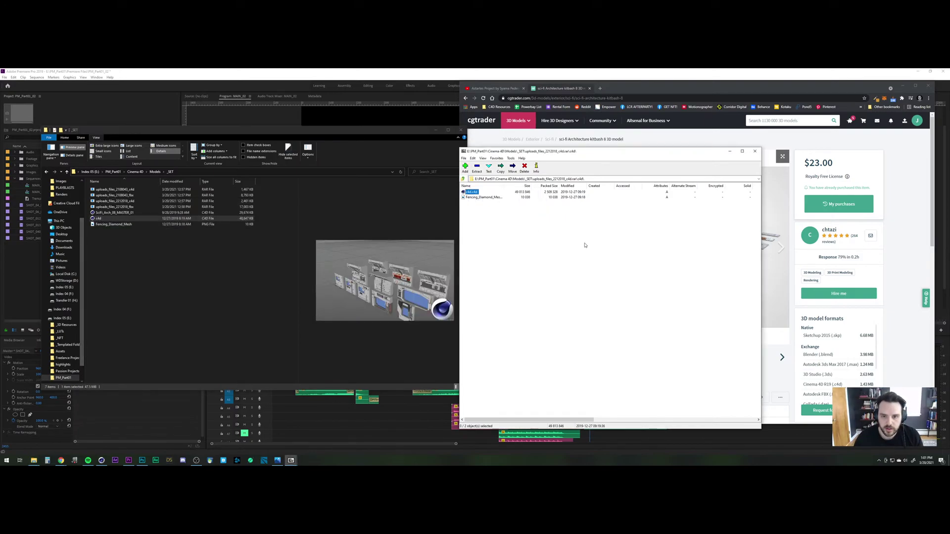
{"action": "left_click", "coordinate": [755, 151]}
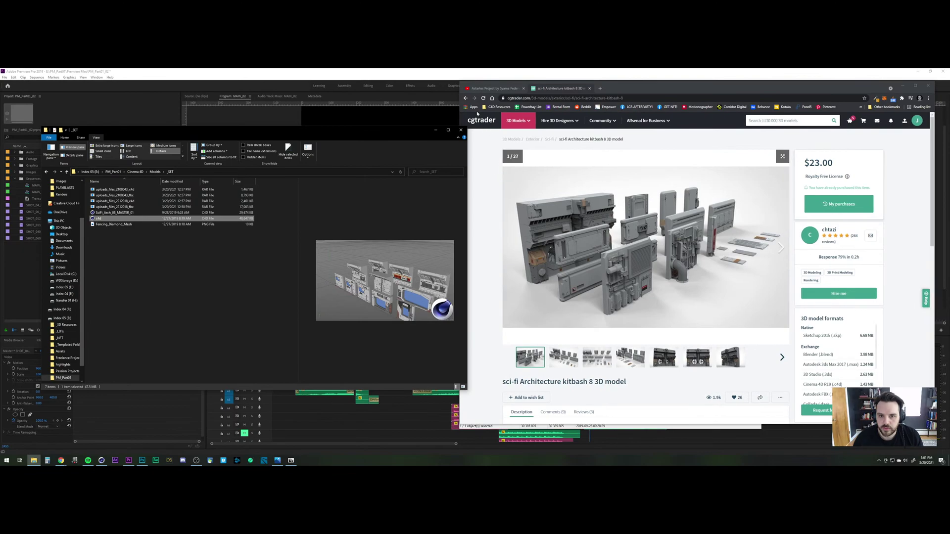
Step: Return to the CGTrader order summary and rename the second extracted c4d file as SciFi_Arch_13_MASTER_01
{"action": "left_click", "coordinate": [465, 98]}
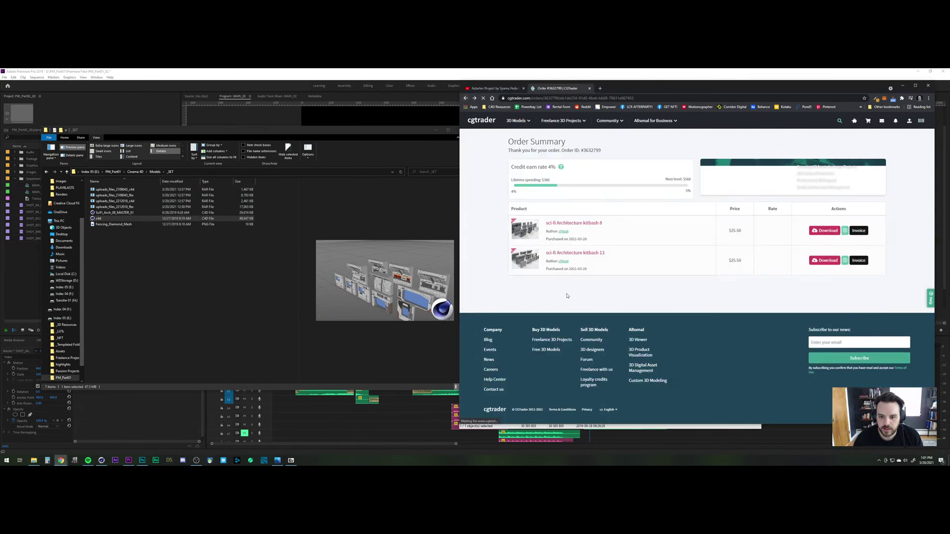
{"action": "left_click", "coordinate": [142, 263]}
{"action": "left_click", "coordinate": [104, 219]}
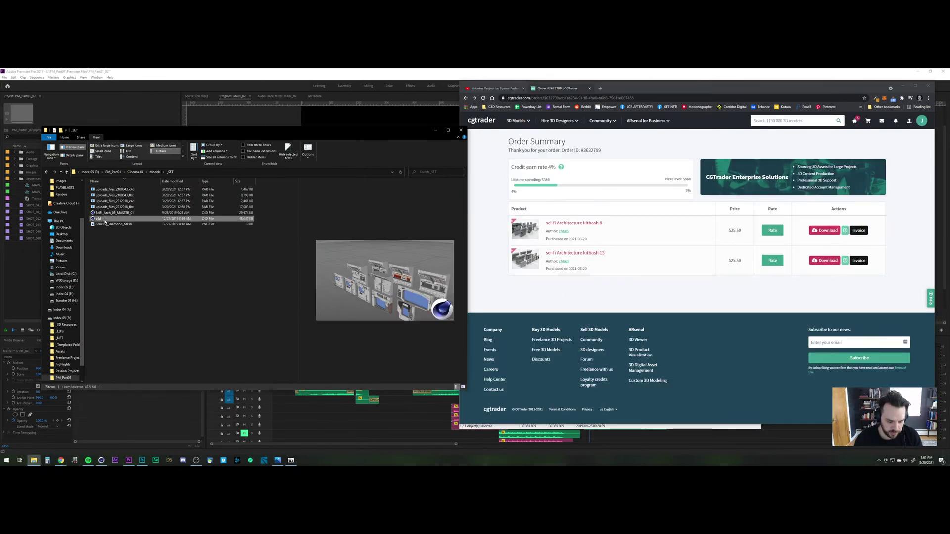
{"action": "left_click", "coordinate": [101, 218]}
{"action": "key", "text": "ctrl+v"}
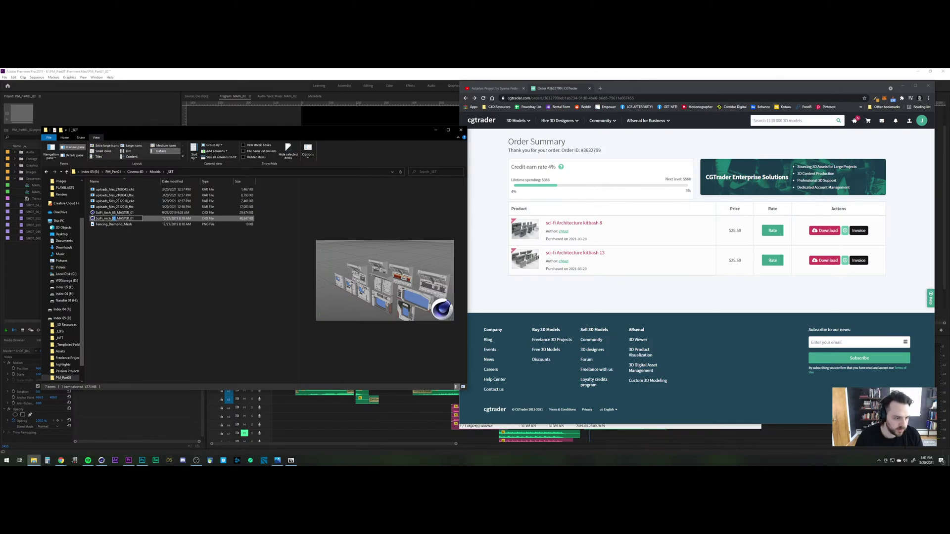
{"action": "type", "text": "13"}
{"action": "key", "text": "Return"}
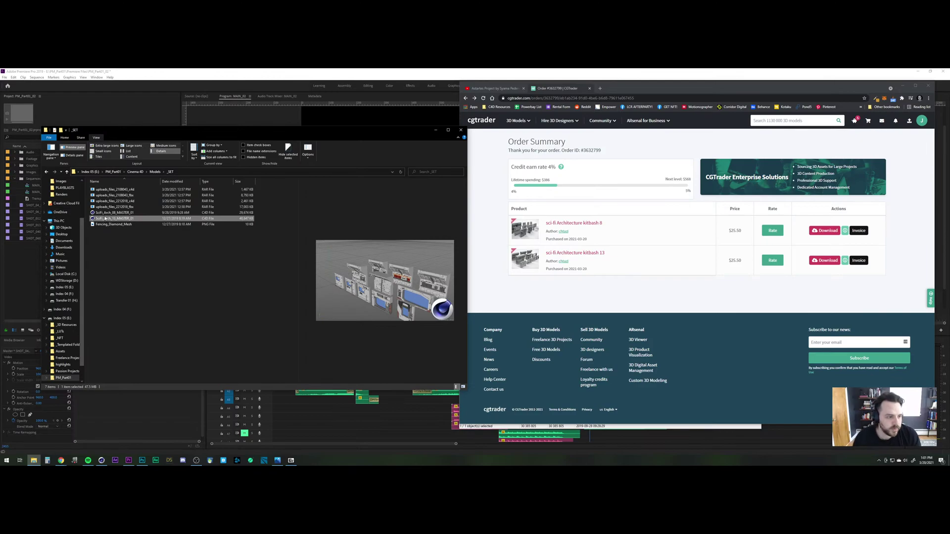
Step: Switch to Cinema 4D and load SciFi_Arch_08_MASTER_01 into it from the _SET folder
{"action": "left_click", "coordinate": [102, 461]}
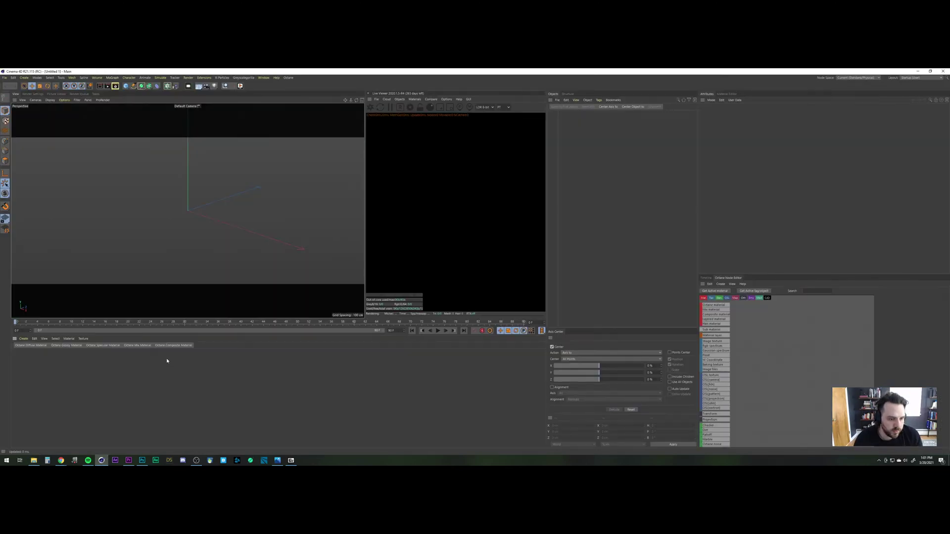
{"action": "left_click", "coordinate": [36, 461]}
{"action": "left_click_drag", "start_coordinate": [124, 212], "coordinate": [611, 186]}
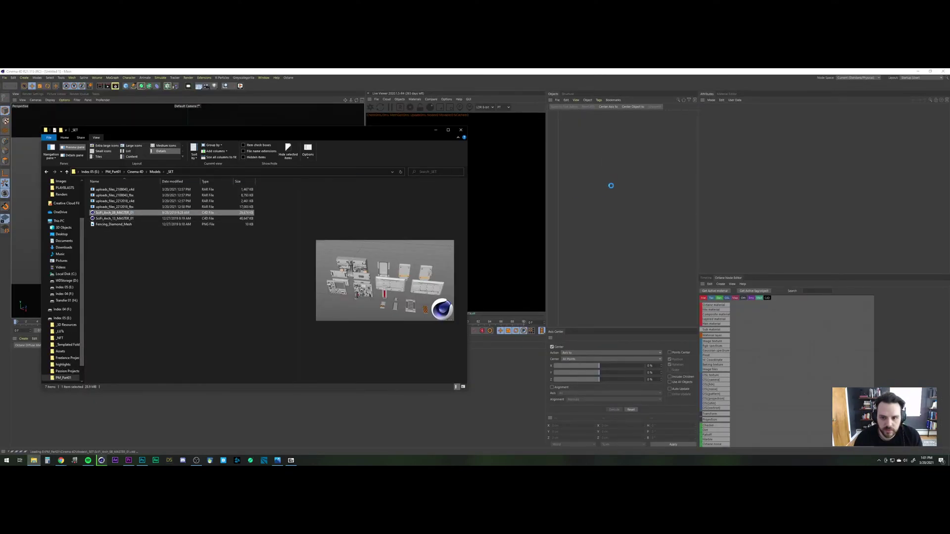
Step: Examine the wall panels, pipes and components of the SciFi_Arch_08_MASTER_01 kit up close in the perspective view
{"action": "left_click", "coordinate": [630, 268]}
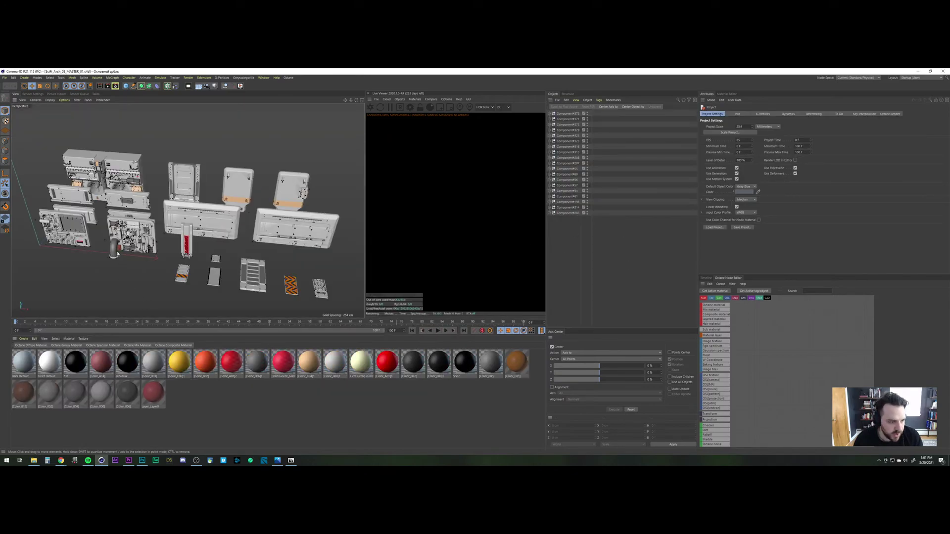
{"action": "scroll", "coordinate": [117, 254], "scroll_direction": "up", "scroll_amount": 8}
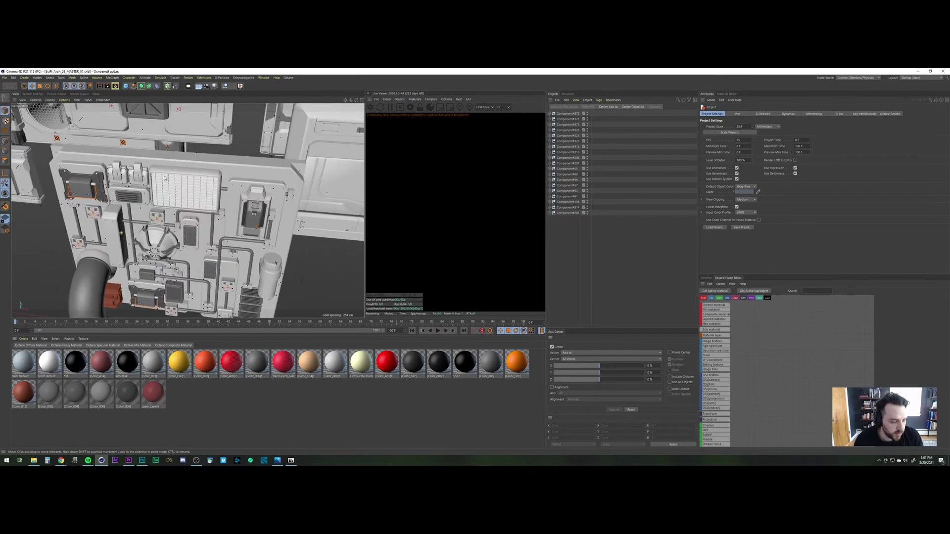
{"action": "right_click_drag", "start_coordinate": [165, 179], "coordinate": [168, 174], "text": "alt"}
{"action": "mouse_move", "coordinate": [172, 237]}
{"action": "left_mouse_down", "text": "alt"}
{"action": "mouse_move", "coordinate": [151, 234]}
{"action": "mouse_move", "coordinate": [134, 212]}
{"action": "mouse_move", "coordinate": [166, 206]}
{"action": "mouse_move", "coordinate": [215, 230]}
{"action": "mouse_move", "coordinate": [166, 252]}
{"action": "left_mouse_up", "text": "alt"}
{"action": "scroll", "coordinate": [215, 230], "scroll_direction": "down", "scroll_amount": 8}
{"action": "middle_click_drag", "start_coordinate": [149, 255], "coordinate": [183, 229], "text": "alt"}
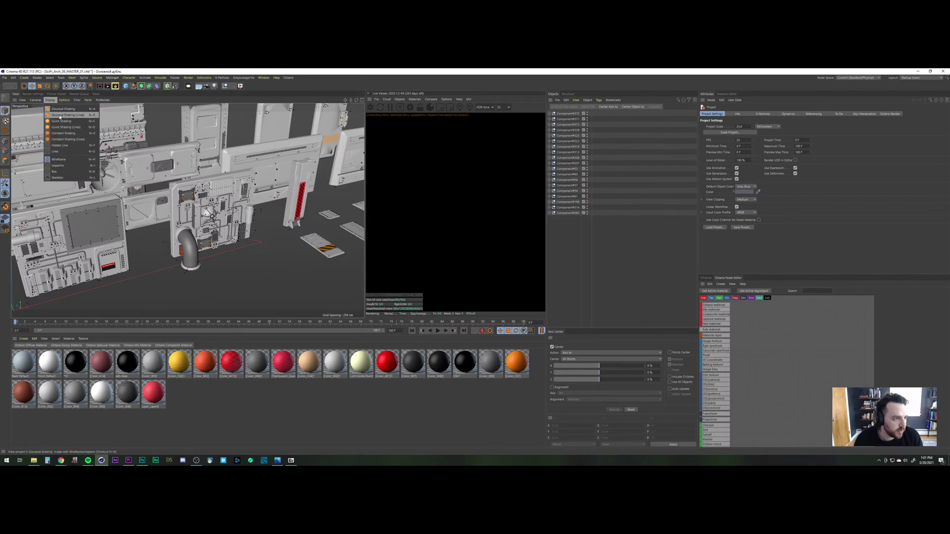
Step: Inspect the kit's mesh density with Quick Shading (Lines), and return the perspective view to plain Quick Shading
{"action": "left_click", "coordinate": [62, 126]}
{"action": "left_click", "coordinate": [50, 99]}
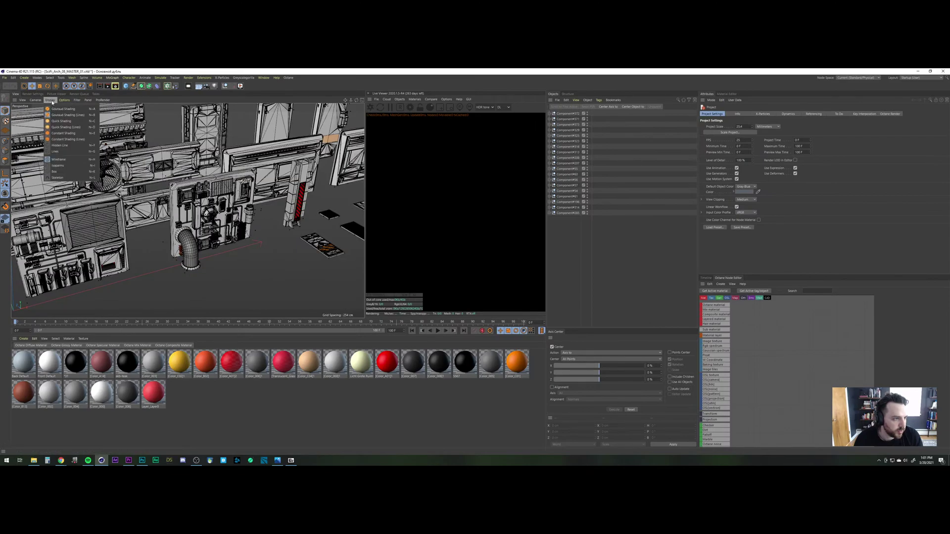
{"action": "left_click", "coordinate": [62, 121]}
{"action": "left_click_drag", "start_coordinate": [282, 180], "coordinate": [236, 177], "text": "alt"}
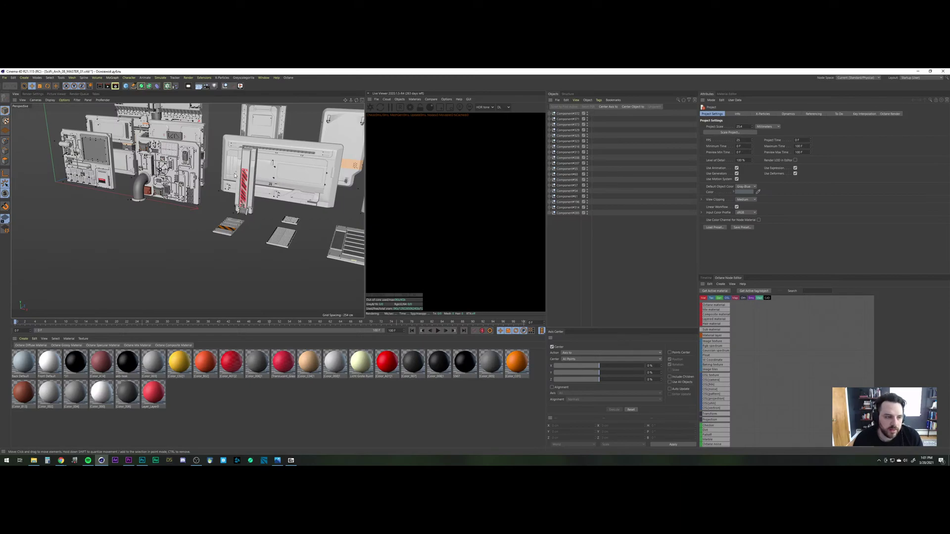
{"action": "scroll", "coordinate": [243, 189], "scroll_direction": "down", "scroll_amount": 3}
{"action": "middle_click_drag", "start_coordinate": [289, 167], "coordinate": [222, 207], "text": "alt"}
{"action": "left_click_drag", "start_coordinate": [222, 207], "coordinate": [263, 209], "text": "alt"}
{"action": "left_click_drag", "start_coordinate": [210, 196], "coordinate": [242, 208], "text": "alt"}
{"action": "middle_click_drag", "start_coordinate": [246, 199], "coordinate": [229, 204], "text": "alt"}
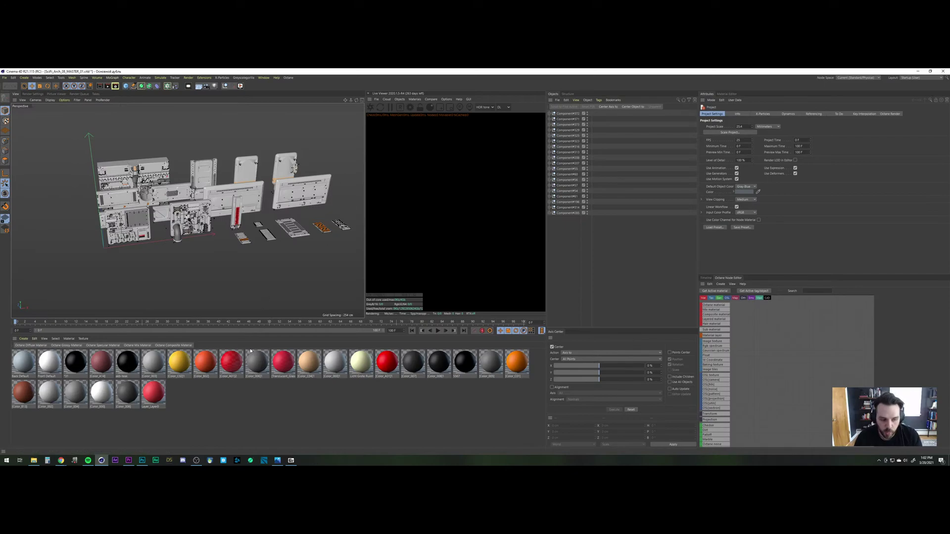
Step: Load SciFi_Arch_13_MASTER_01 from the _SET folder into Cinema 4D and view its wall modules from another side
{"action": "left_click", "coordinate": [291, 460]}
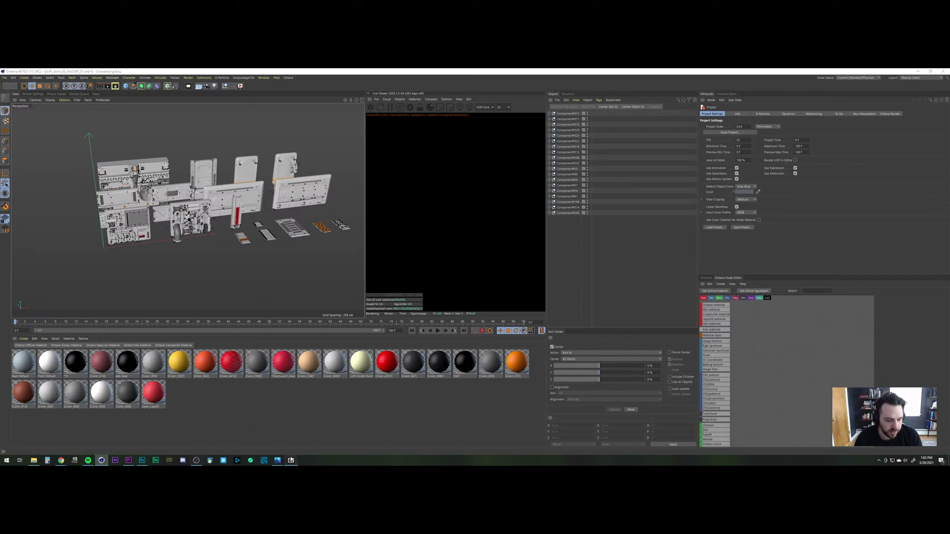
{"action": "left_click", "coordinate": [756, 149]}
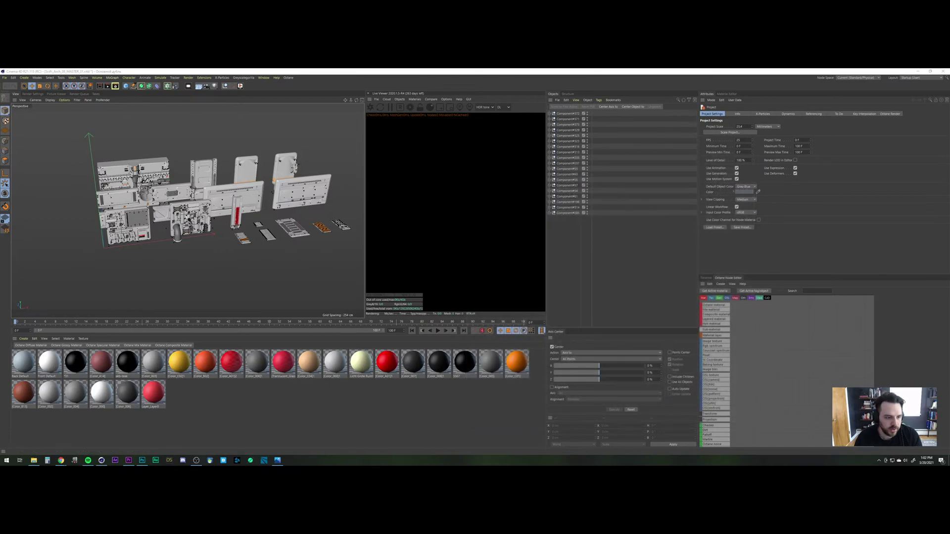
{"action": "left_click", "coordinate": [34, 460]}
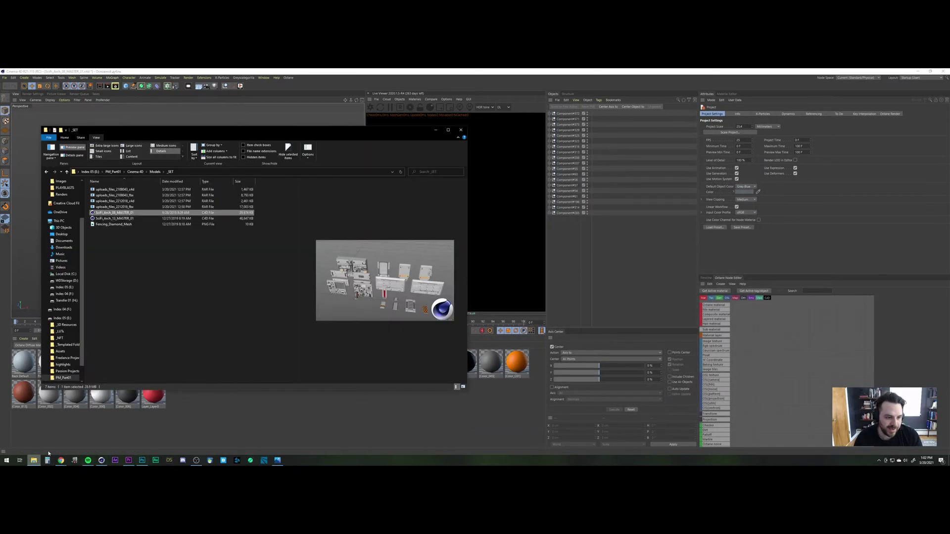
{"action": "left_click_drag", "start_coordinate": [117, 219], "coordinate": [623, 253]}
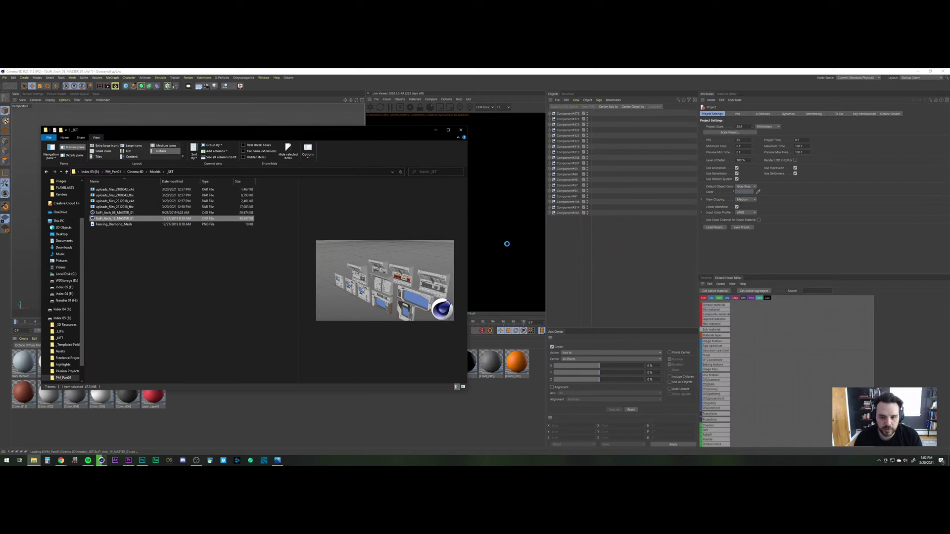
{"action": "left_click", "coordinate": [580, 256]}
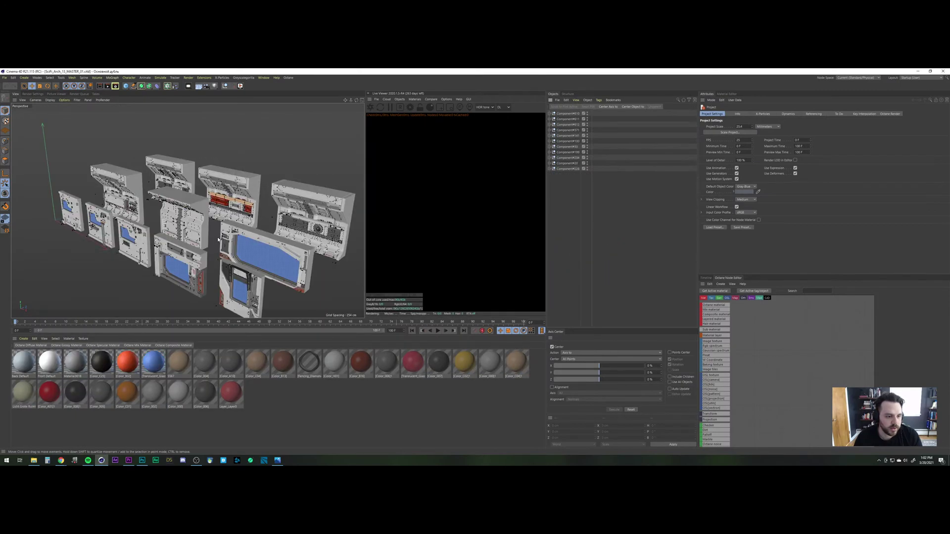
{"action": "scroll", "coordinate": [219, 233], "scroll_direction": "up", "scroll_amount": 4}
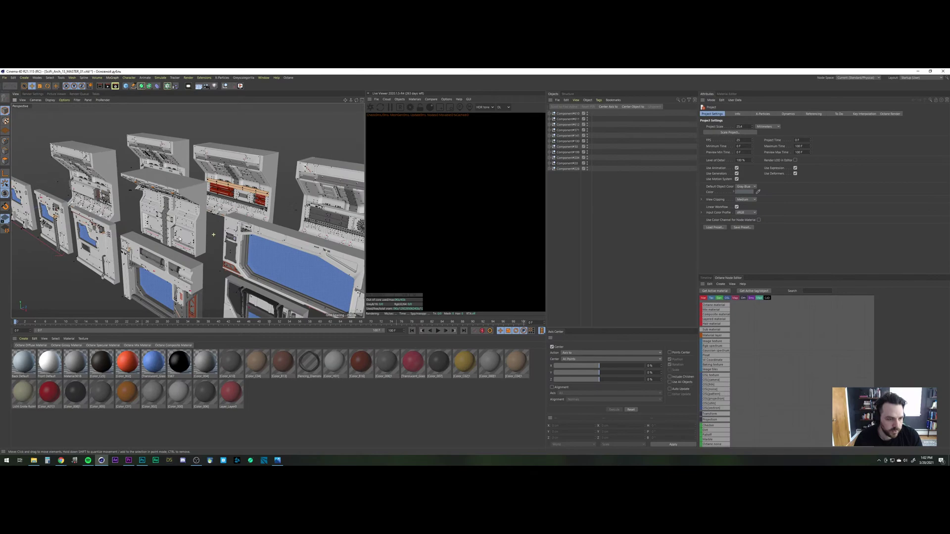
{"action": "left_click_drag", "start_coordinate": [180, 239], "coordinate": [240, 241], "text": "alt"}
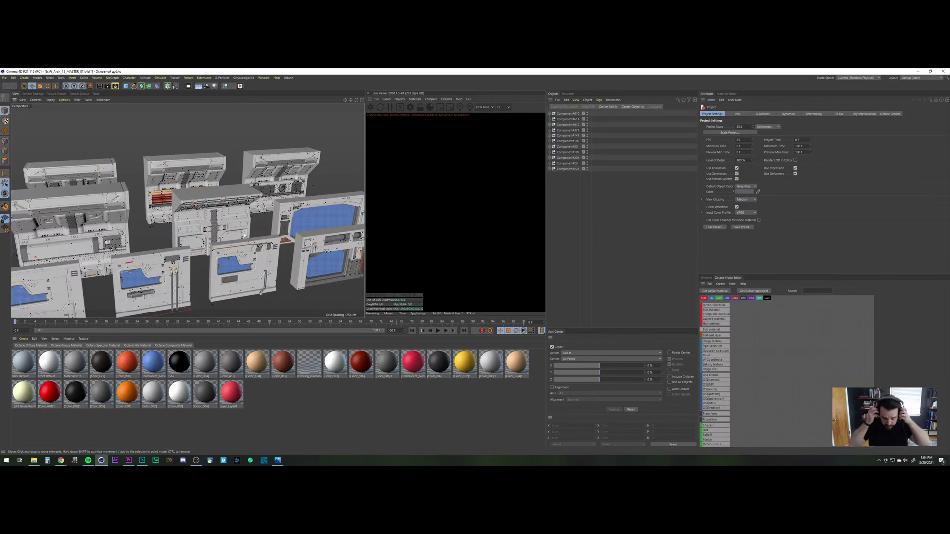
Step: Switch to OBS and toggle the visibility of the Actual Desktop Audio source off and on
{"action": "left_click", "coordinate": [196, 461]}
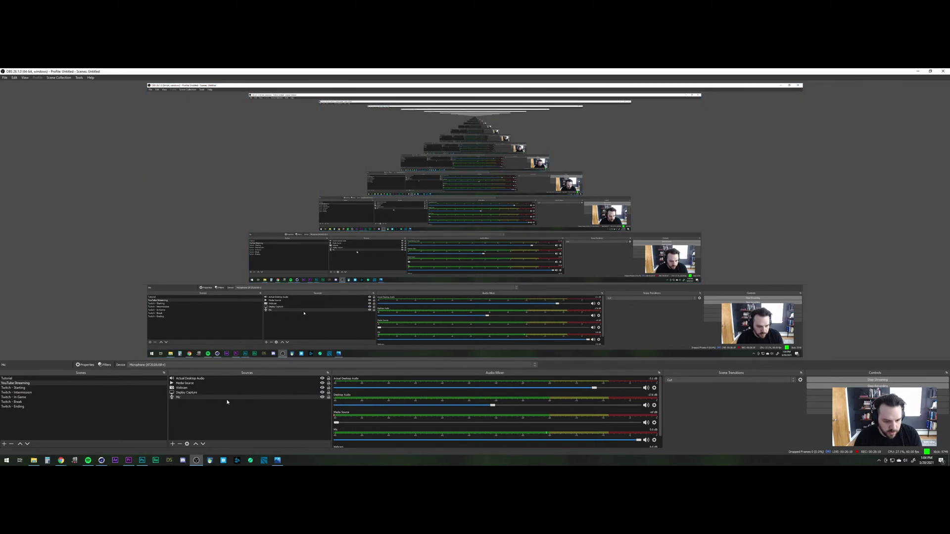
{"action": "left_click", "coordinate": [323, 380]}
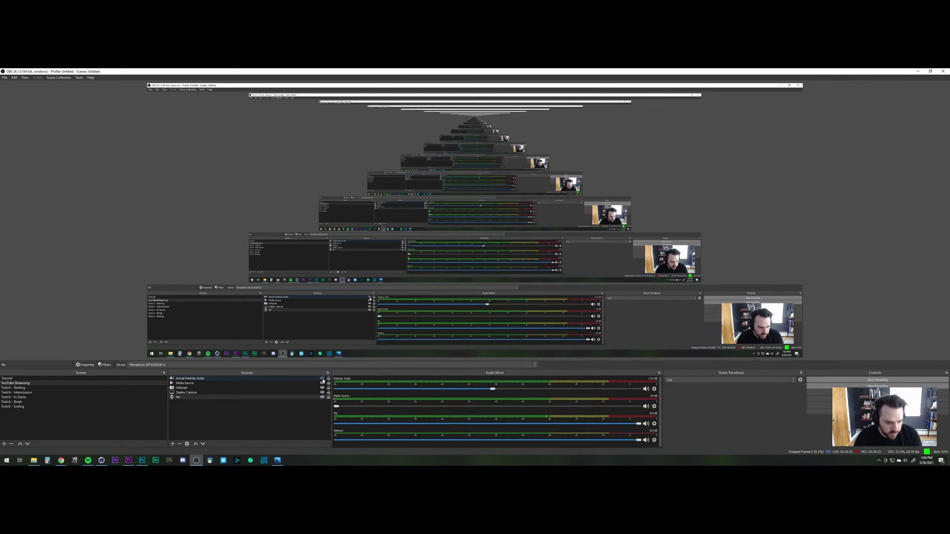
{"action": "left_click", "coordinate": [322, 380]}
{"action": "left_click", "coordinate": [322, 379]}
{"action": "left_click", "coordinate": [322, 379]}
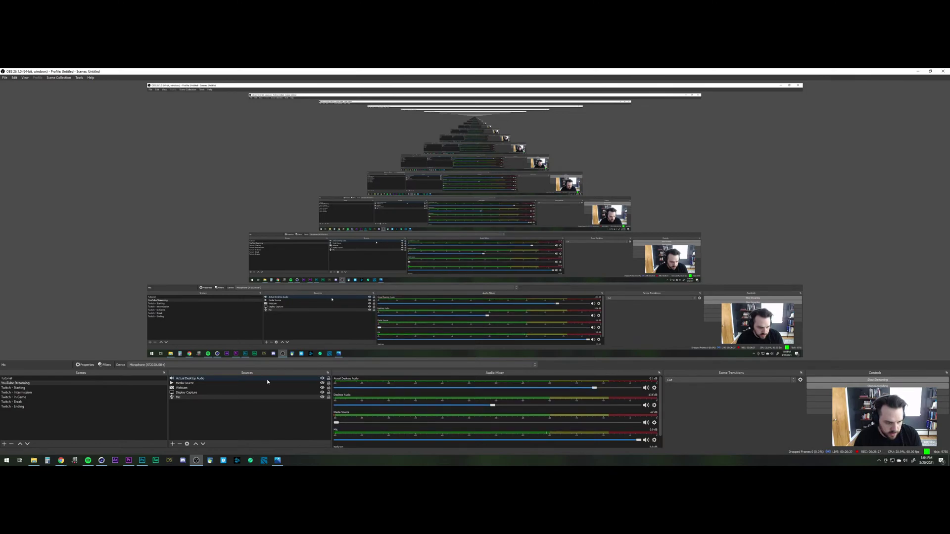
Step: Check the device choice in the properties of the Actual Desktop Audio source and close them without changes
{"action": "right_click", "coordinate": [266, 379]}
{"action": "left_click", "coordinate": [297, 376]}
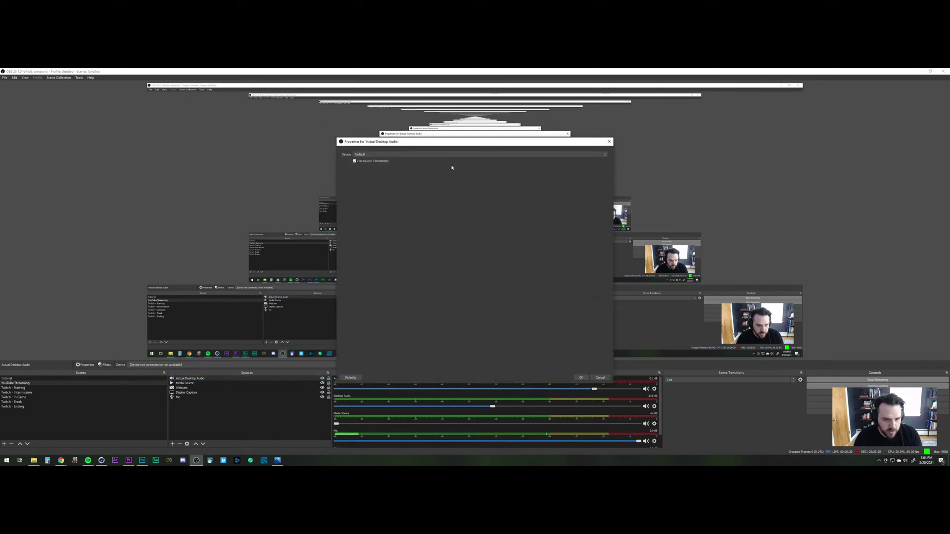
{"action": "left_click", "coordinate": [393, 156]}
{"action": "left_click", "coordinate": [391, 159]}
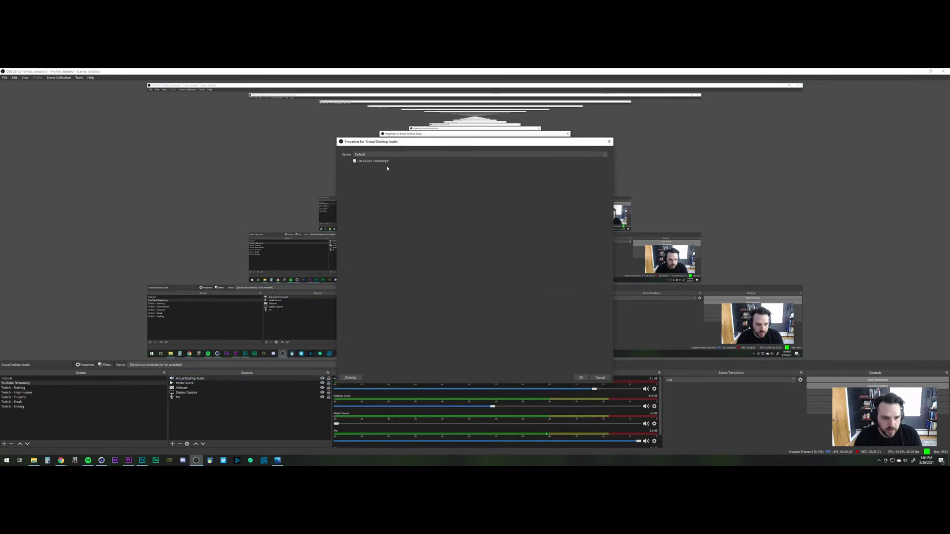
{"action": "left_click", "coordinate": [609, 142]}
{"action": "left_click", "coordinate": [501, 271]}
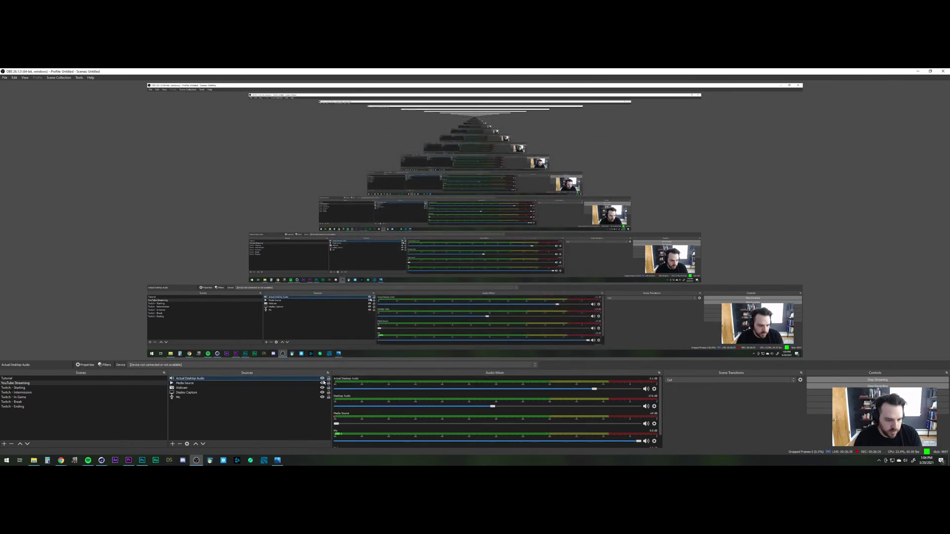
Step: Hide and show the Actual Desktop Audio source once more to refresh it
{"action": "right_click", "coordinate": [213, 378]}
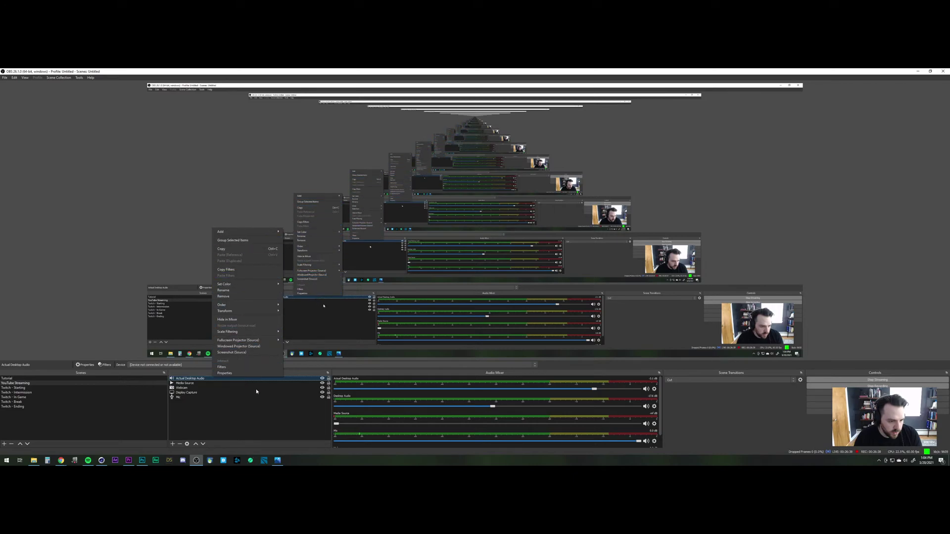
{"action": "left_click", "coordinate": [323, 381]}
{"action": "left_click", "coordinate": [323, 380]}
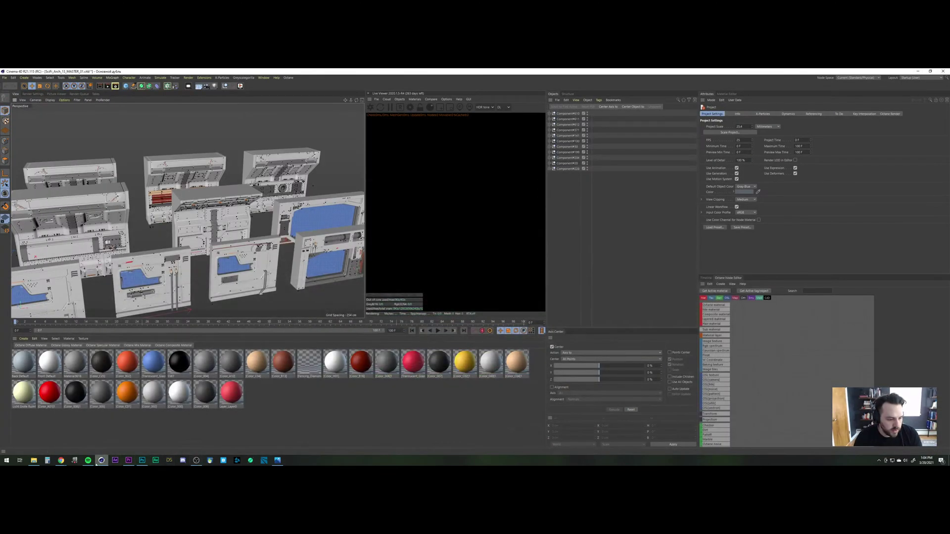
Step: Switch to Spotify and play New Cydonia from the Starcadian Radio playlist
{"action": "left_click", "coordinate": [88, 460]}
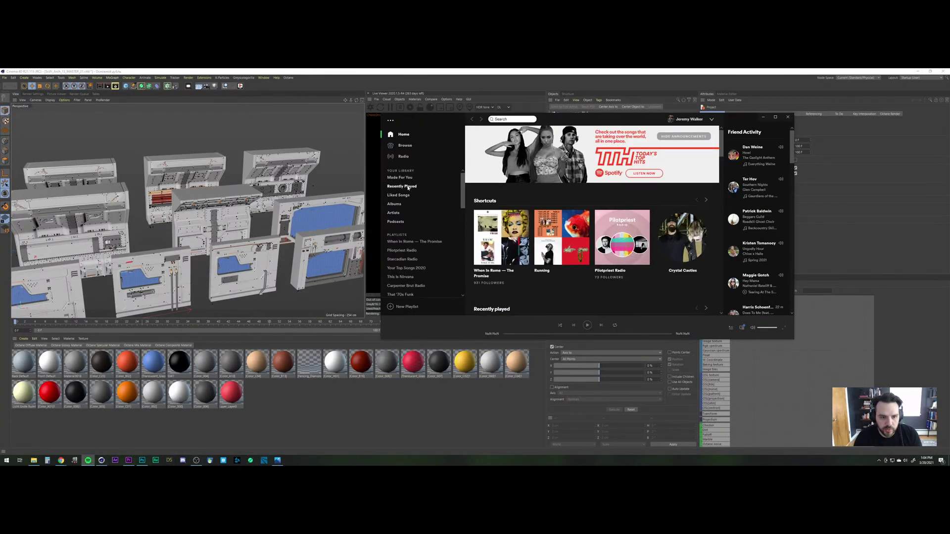
{"action": "left_click", "coordinate": [410, 253]}
{"action": "left_click", "coordinate": [412, 261]}
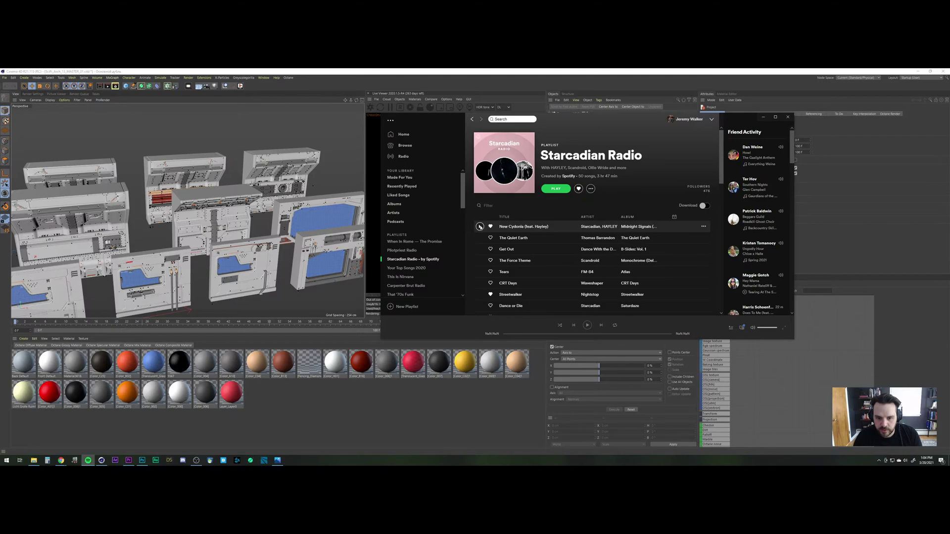
{"action": "left_click", "coordinate": [479, 227]}
Step: Return to Cinema 4D and widen the perspective view at the expense of the Live Viewer
{"action": "left_click", "coordinate": [764, 117]}
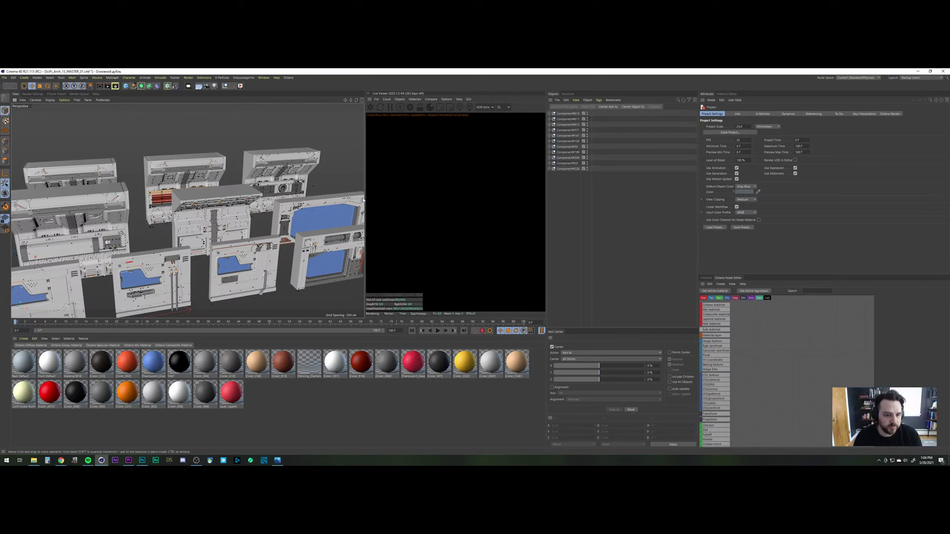
{"action": "left_click_drag", "start_coordinate": [366, 197], "coordinate": [399, 197]}
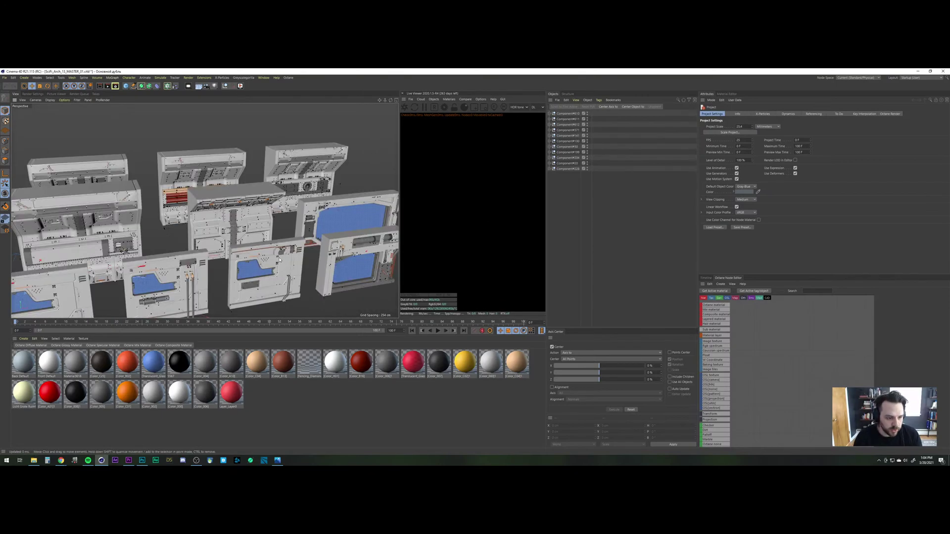
Step: Switch to Premiere Pro and scrub through the MAIN_02 sequence from the overhead figure shot to the close-up of the hand
{"action": "left_click", "coordinate": [129, 461]}
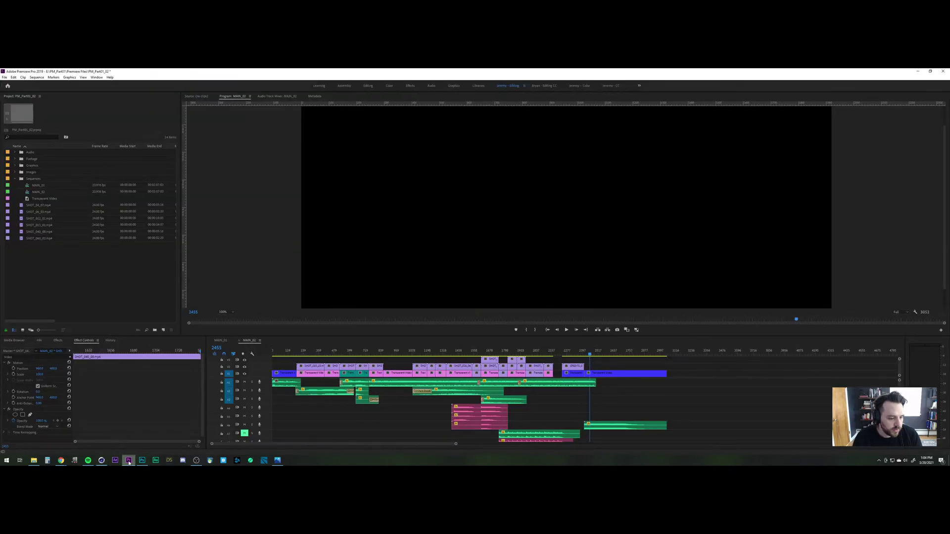
{"action": "left_click", "coordinate": [311, 350]}
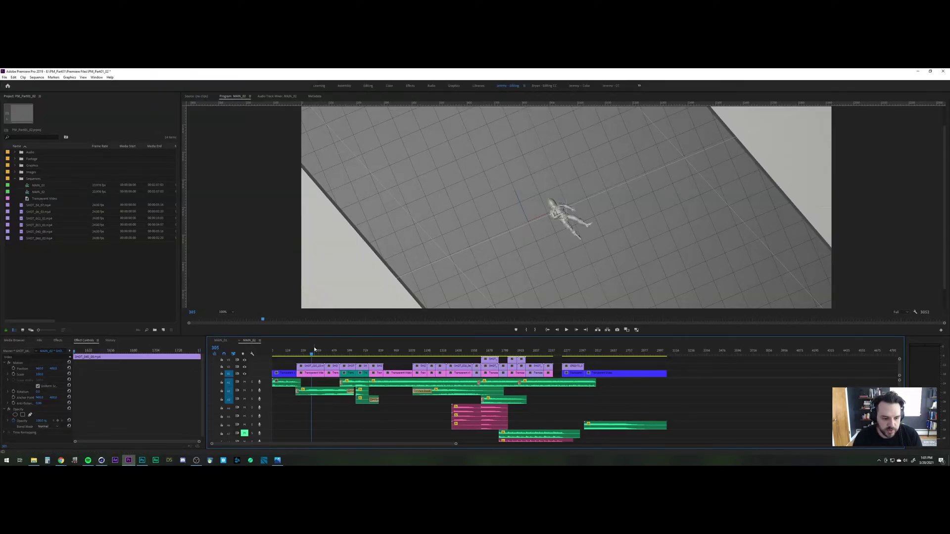
{"action": "left_click_drag", "start_coordinate": [334, 349], "coordinate": [424, 353]}
{"action": "left_click", "coordinate": [451, 351]}
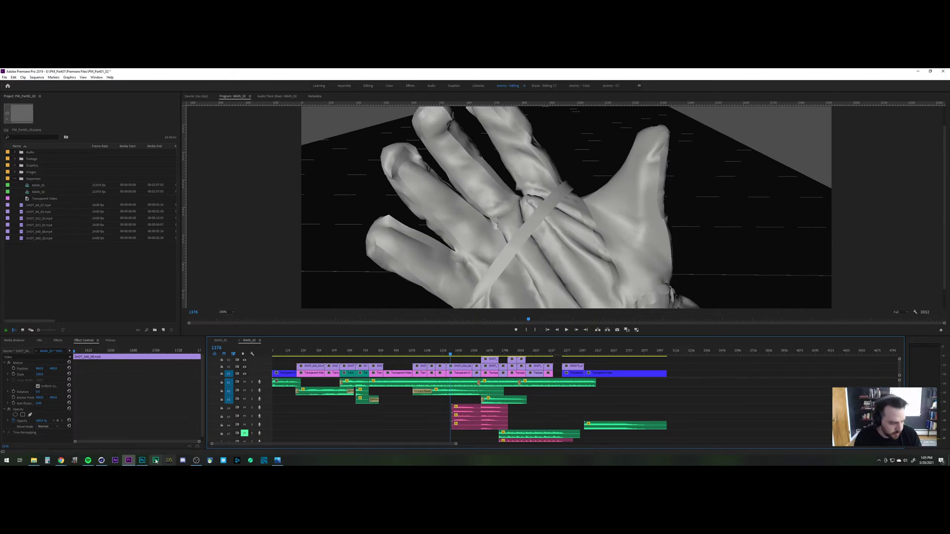
Step: Lower the playback volume in Spotify and return to the Premiere Pro timeline
{"action": "left_click", "coordinate": [88, 461]}
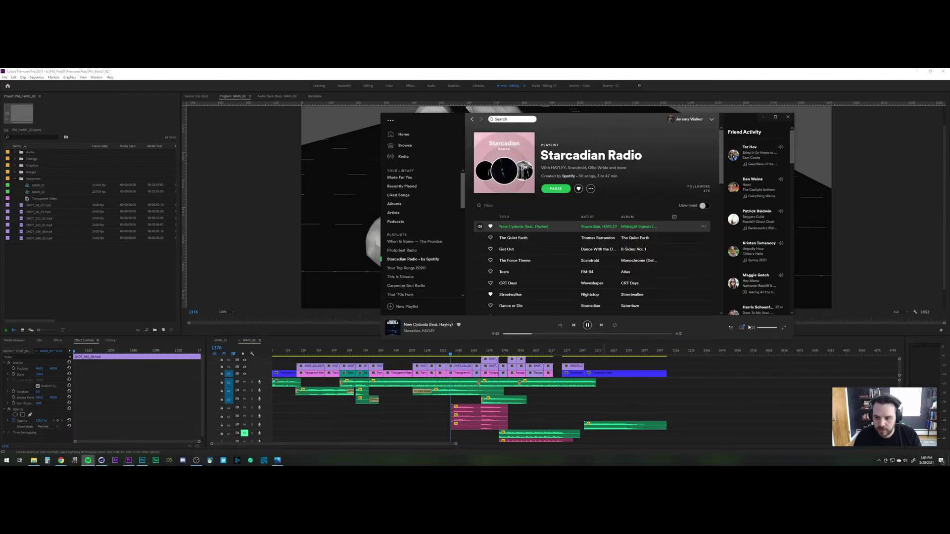
{"action": "left_click", "coordinate": [766, 329]}
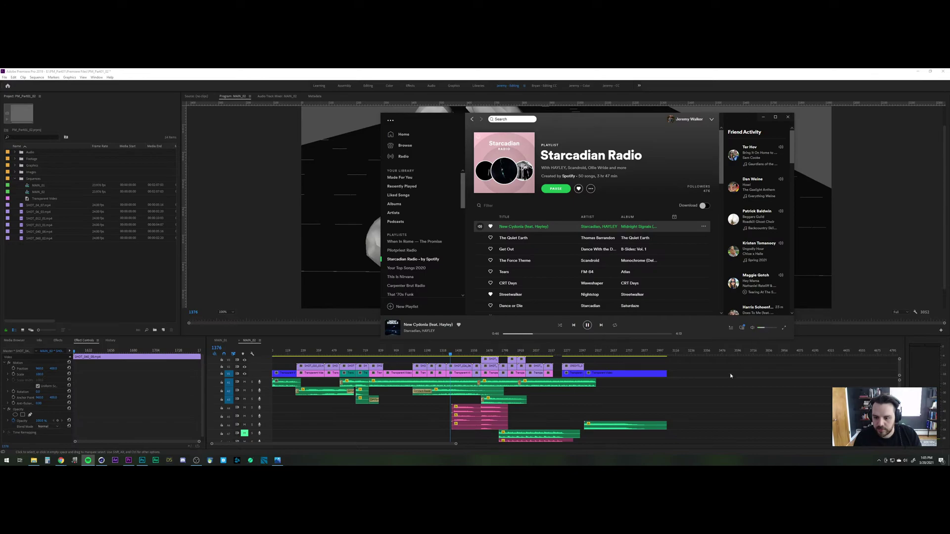
{"action": "left_click", "coordinate": [722, 389]}
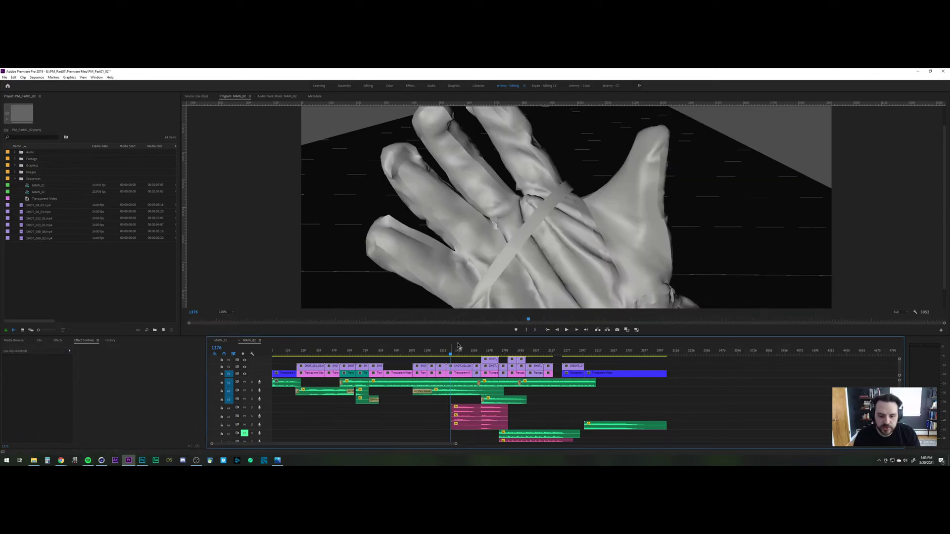
Step: Review the hand close-up frames in MAIN_02 and the following wide corridor shot with the standing figure
{"action": "left_click", "coordinate": [457, 354]}
{"action": "left_click_drag", "start_coordinate": [458, 355], "coordinate": [453, 355]}
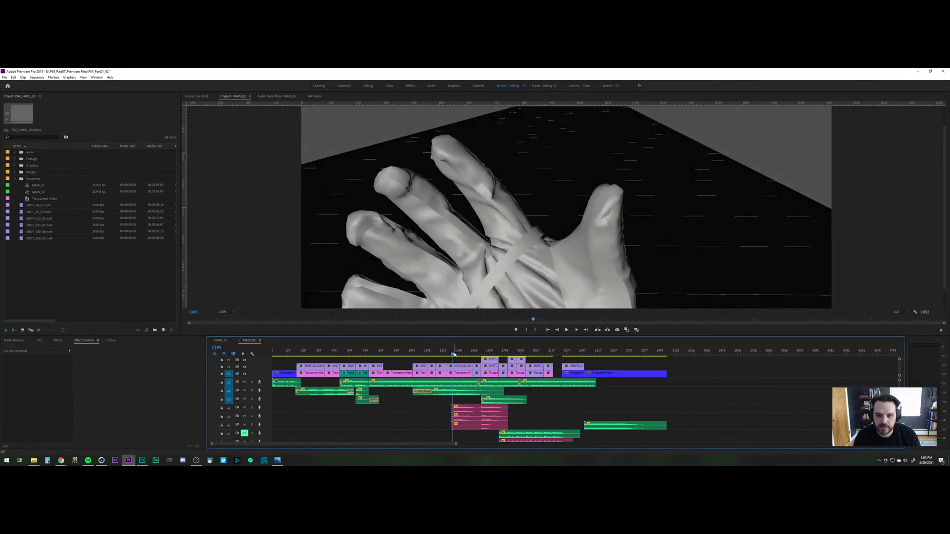
{"action": "left_click", "coordinate": [429, 354]}
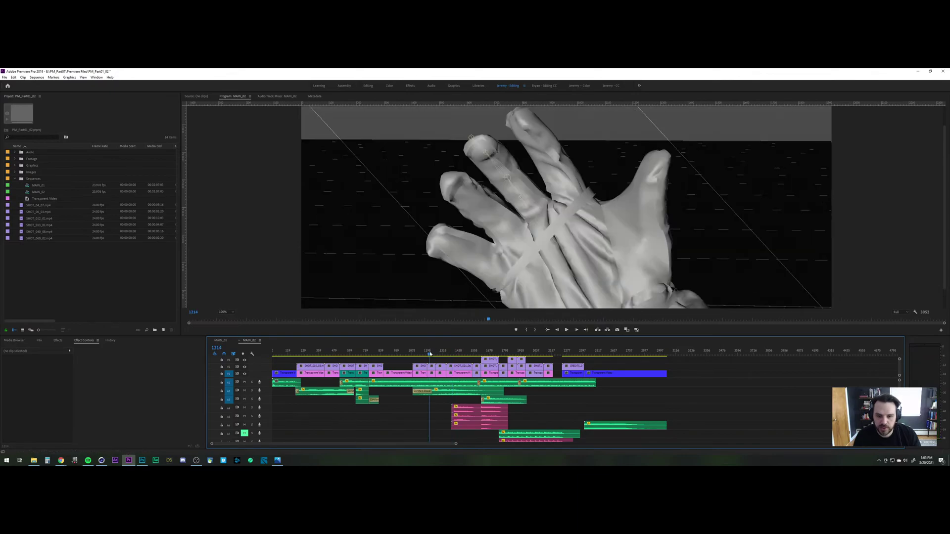
{"action": "left_click", "coordinate": [452, 354]}
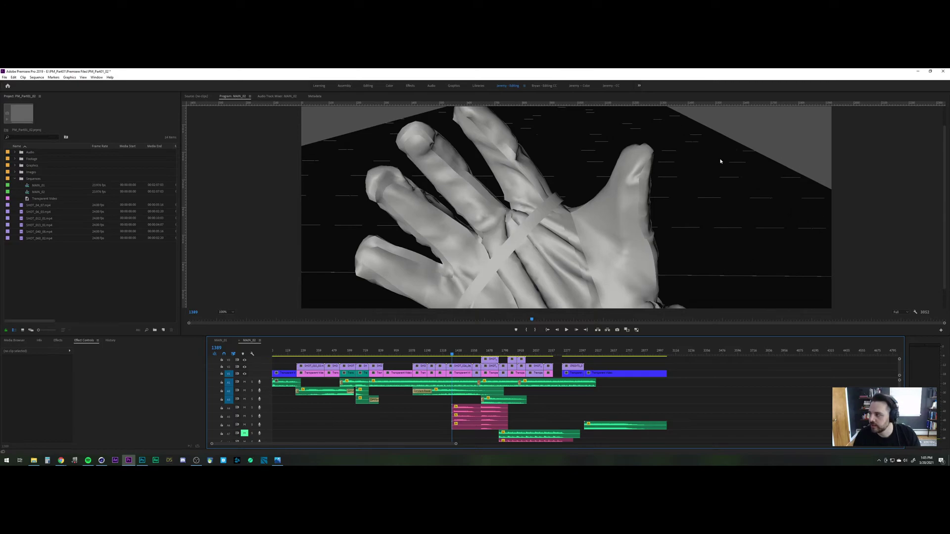
{"action": "left_click", "coordinate": [463, 354]}
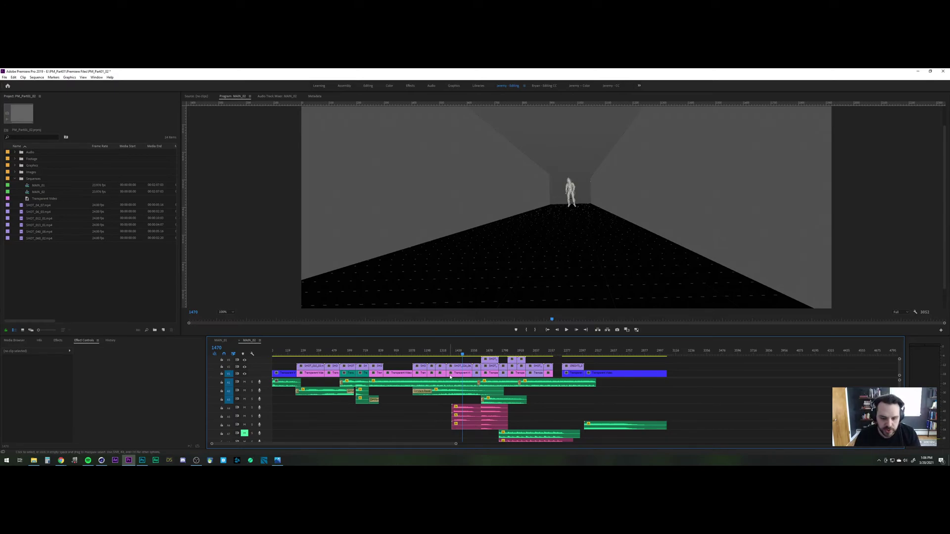
Step: Switch to Cinema 4D, browse the project files for opening and preview PM_SHOT_022_WakeUpHand_03
{"action": "left_click", "coordinate": [102, 460]}
{"action": "left_click", "coordinate": [4, 77]}
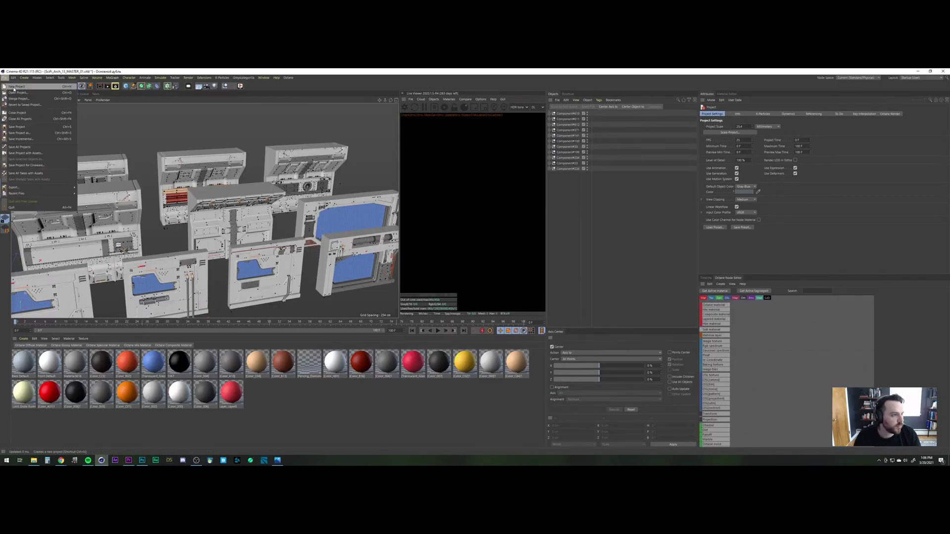
{"action": "left_click", "coordinate": [20, 87]}
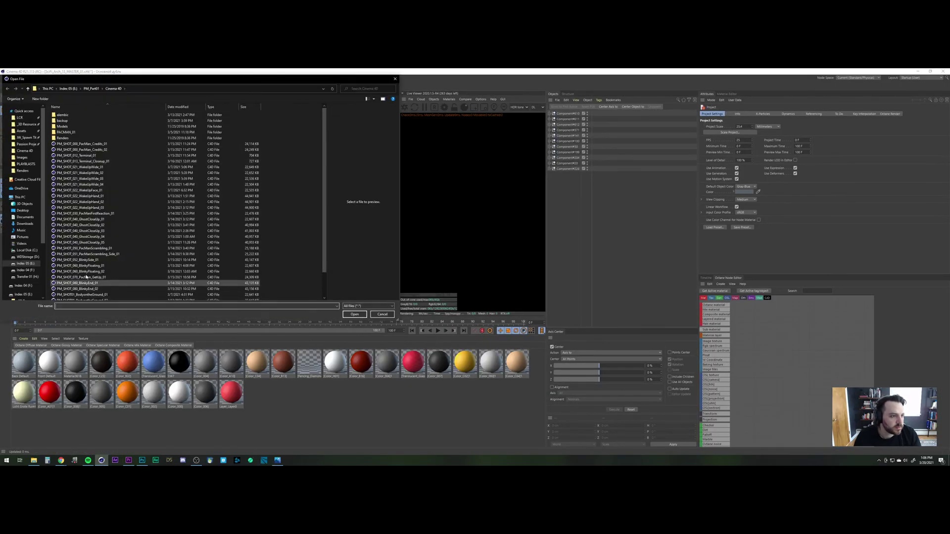
{"action": "left_click_drag", "start_coordinate": [397, 320], "coordinate": [464, 369]}
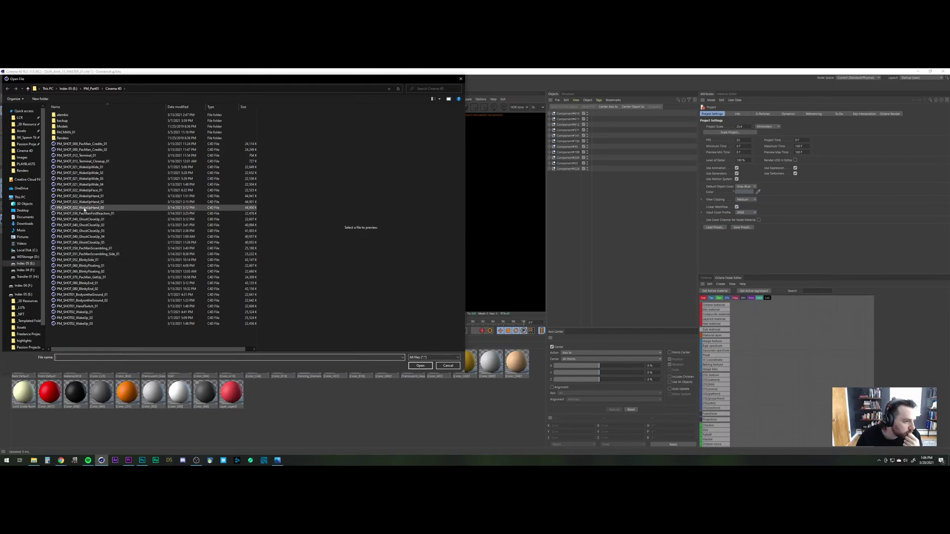
{"action": "left_click", "coordinate": [84, 209]}
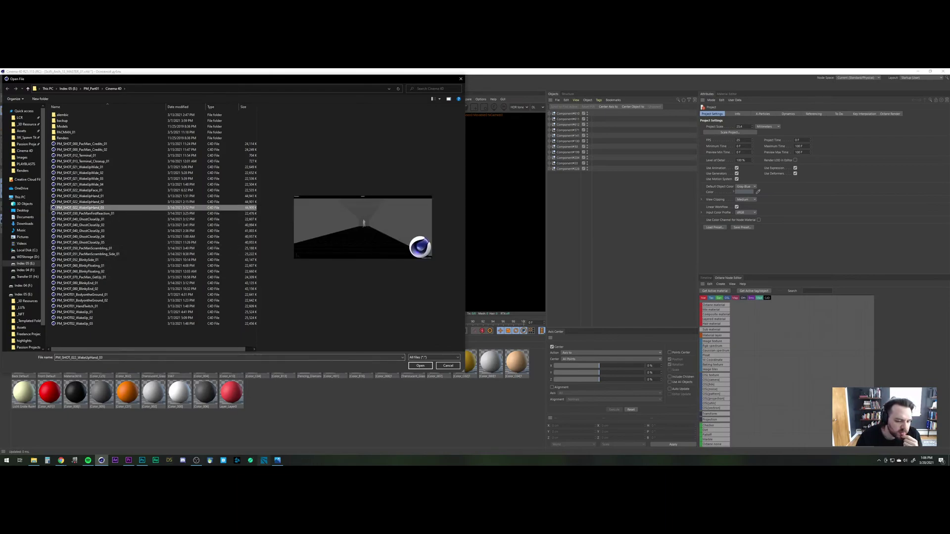
Step: Switch to Premiere Pro, zoom into the MAIN_02 timeline and scrub back to the hand close-up
{"action": "left_click", "coordinate": [129, 461]}
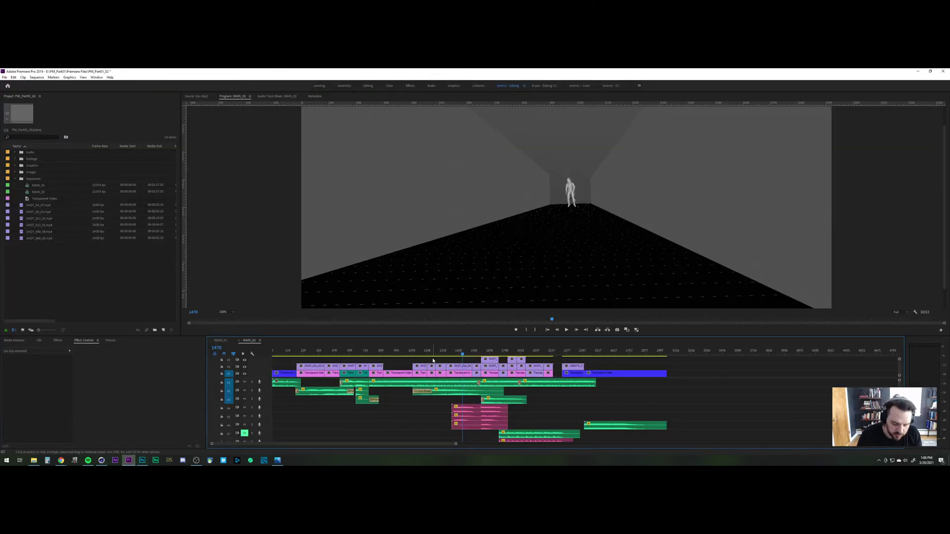
{"action": "key", "text": "equal"}
{"action": "key", "text": "equal"}
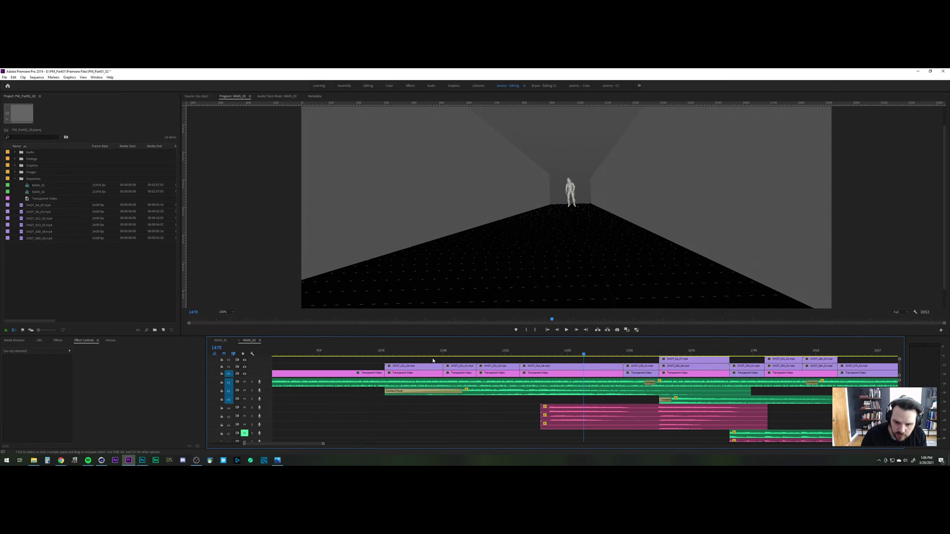
{"action": "left_click_drag", "start_coordinate": [442, 351], "coordinate": [537, 351]}
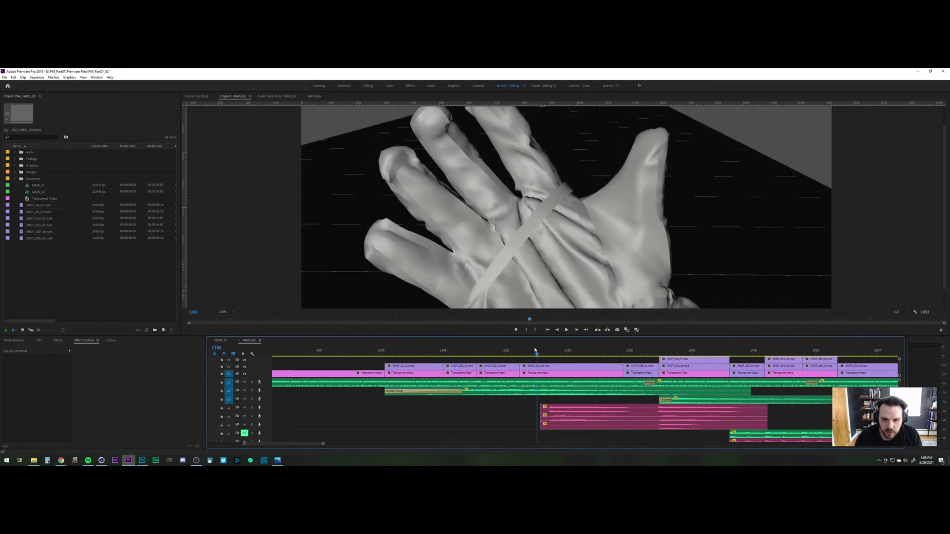
Step: In File Explorer, go up to the Cinema 4D folder and duplicate the PM_SHOT_022_WakeUpHand_03 file there
{"action": "left_click", "coordinate": [40, 463]}
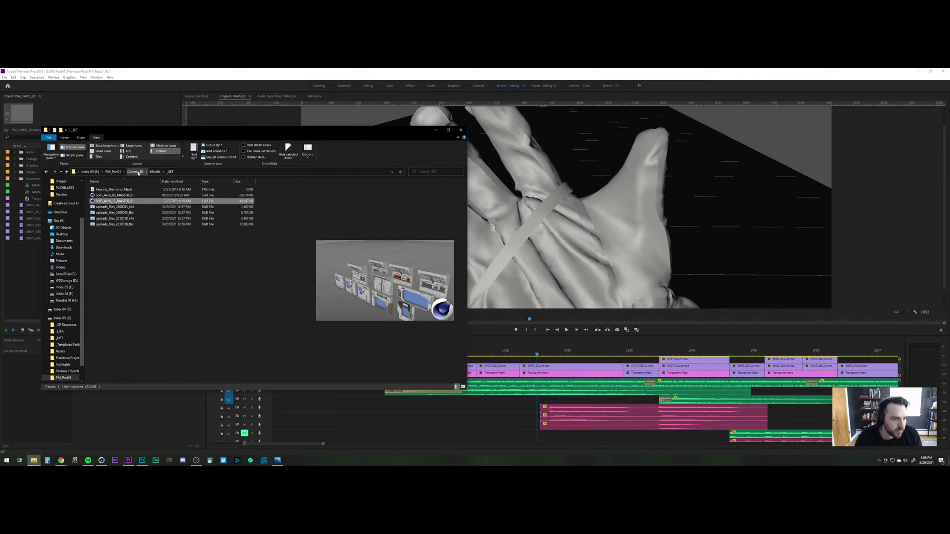
{"action": "left_click", "coordinate": [135, 171]}
{"action": "left_click", "coordinate": [126, 283]}
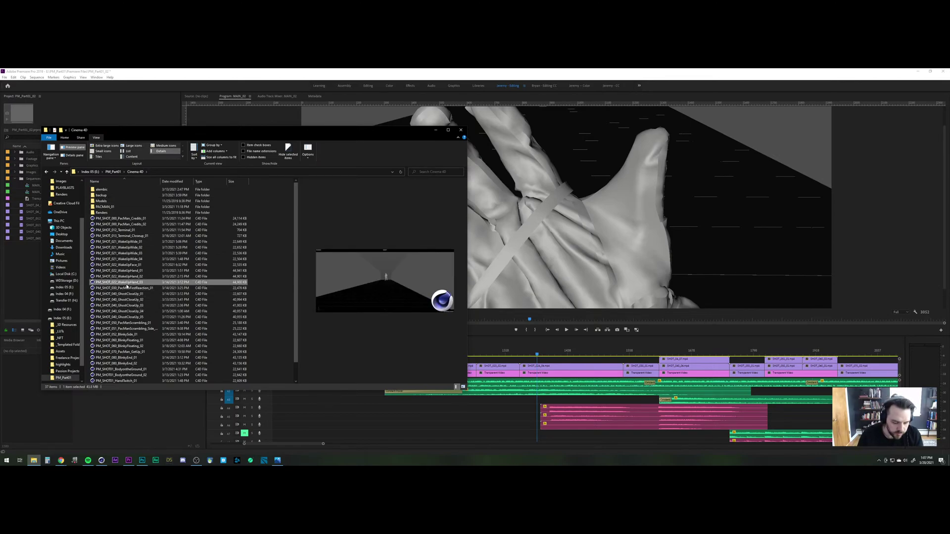
{"action": "key", "text": "ctrl+c"}
{"action": "key", "text": "ctrl+v"}
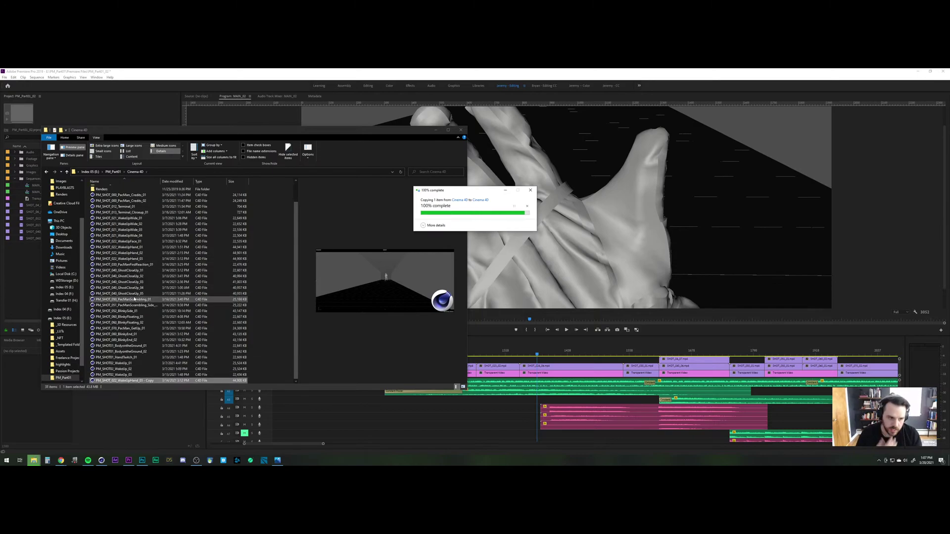
Step: Rename the copied scene file as PM_SHOT_024_WakeUpHand_03
{"action": "key", "text": "F2"}
{"action": "key", "text": "Right"}
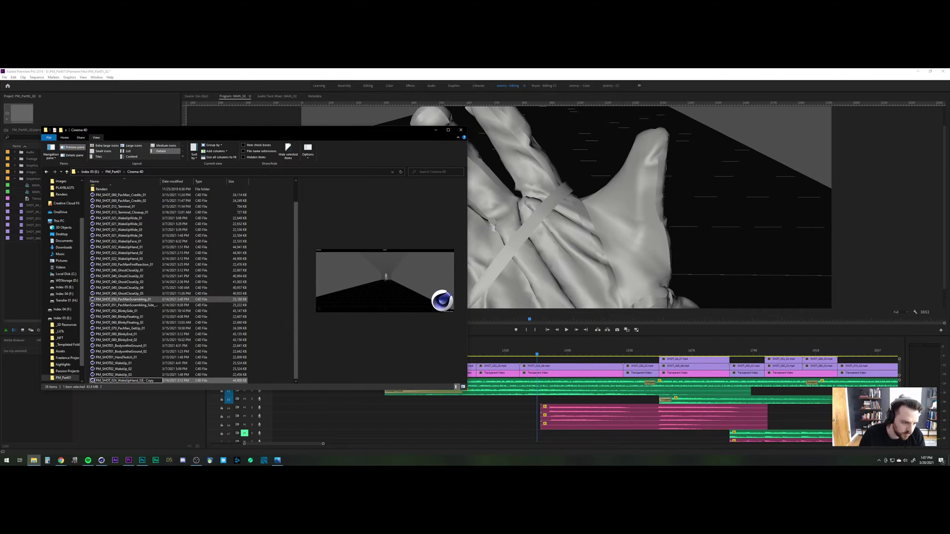
{"action": "key", "text": "shift+End"}
{"action": "key", "text": "Delete"}
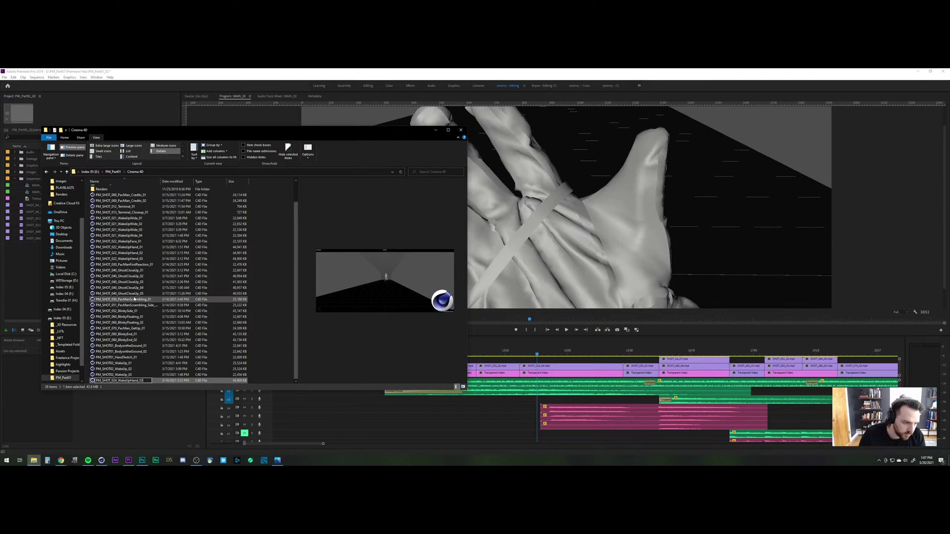
{"action": "key", "text": "Return"}
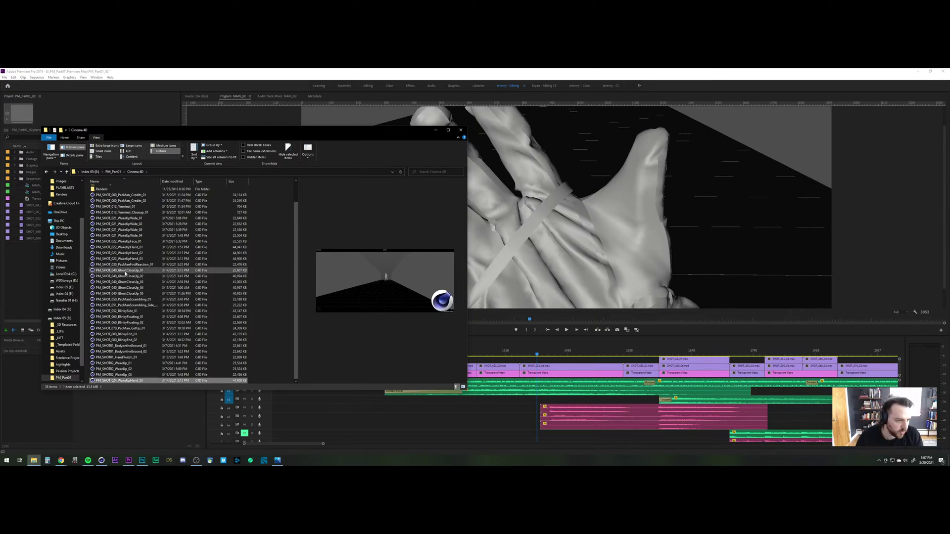
Step: Refresh the folder listing, switch to Cinema 4D and open the PM_SHOT_024_WakeUpHand_03 scene
{"action": "left_click", "coordinate": [401, 172]}
{"action": "left_click", "coordinate": [108, 461]}
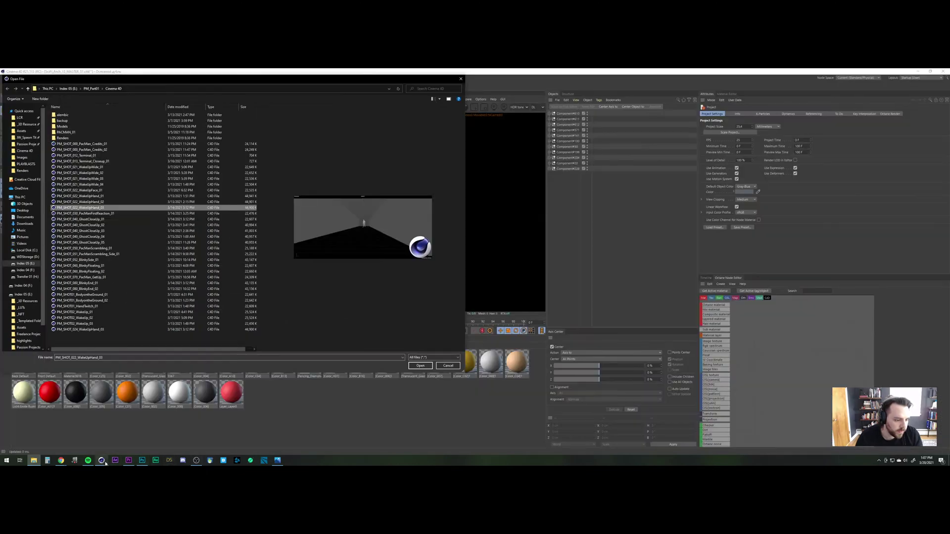
{"action": "left_click", "coordinate": [398, 89]}
{"action": "double_click", "coordinate": [85, 214]}
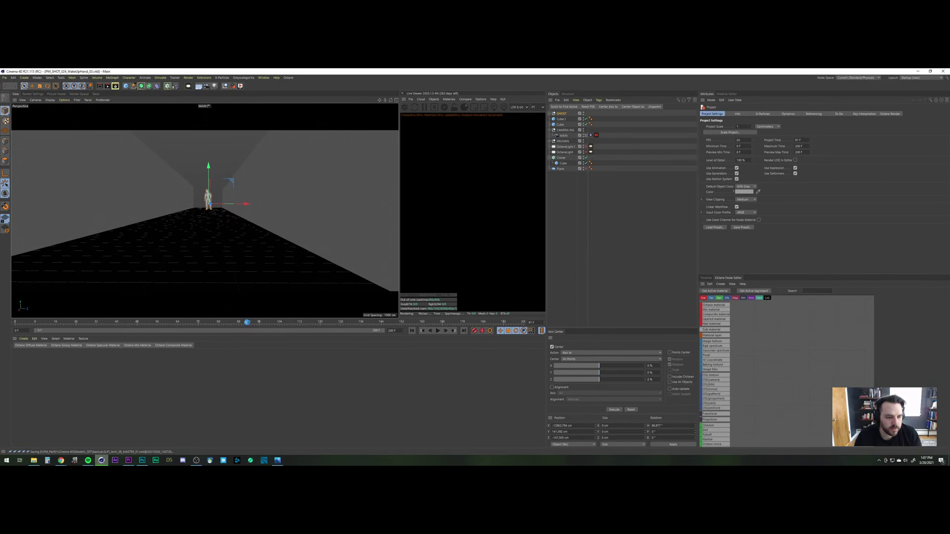
Step: Scrub to the wide corridor frames, leave the shot camera's view and add a Protection tag to that camera
{"action": "left_click_drag", "start_coordinate": [247, 323], "coordinate": [410, 317]}
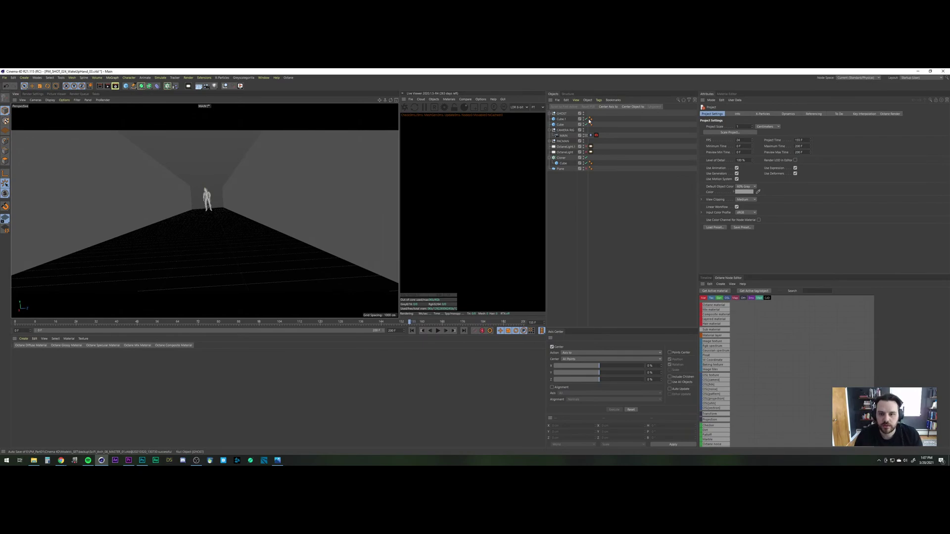
{"action": "left_click", "coordinate": [591, 135]}
{"action": "right_click", "coordinate": [566, 135]}
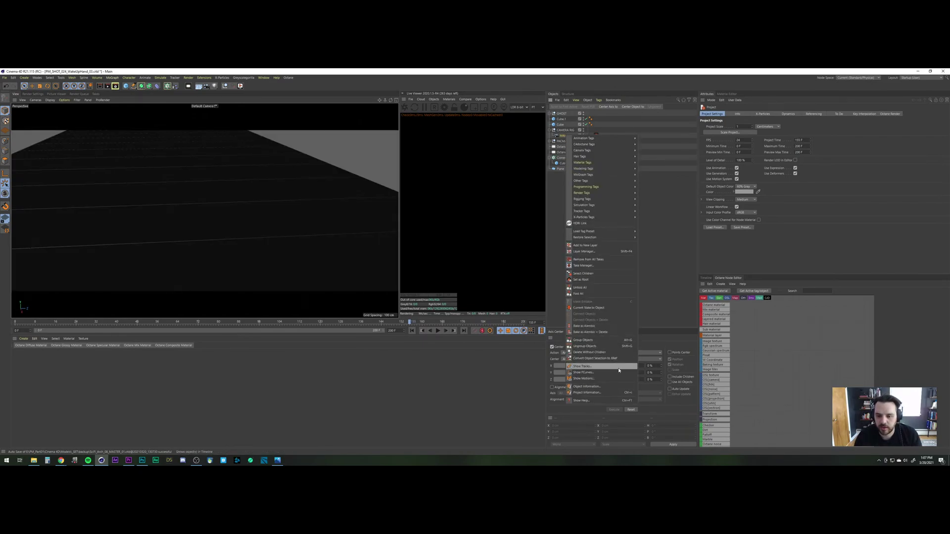
{"action": "mouse_move", "coordinate": [609, 199]}
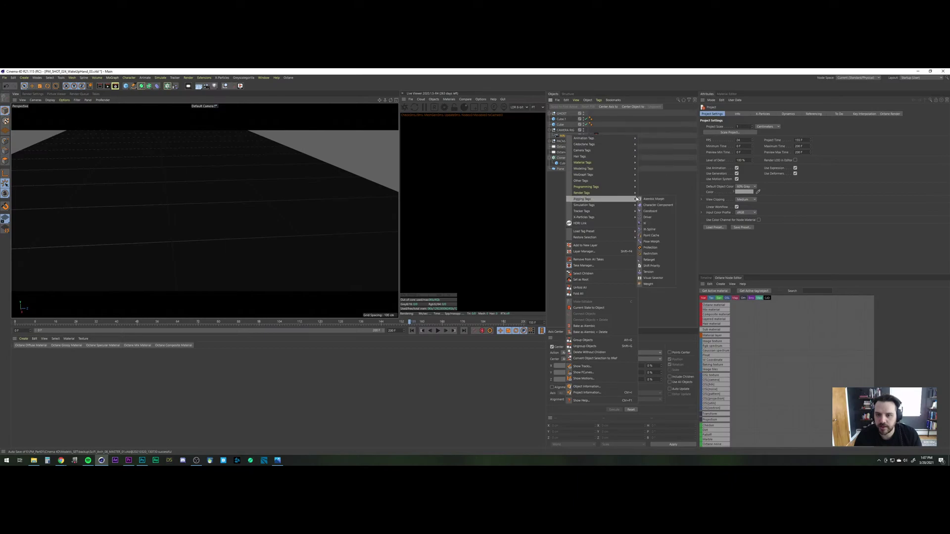
{"action": "left_click", "coordinate": [654, 248]}
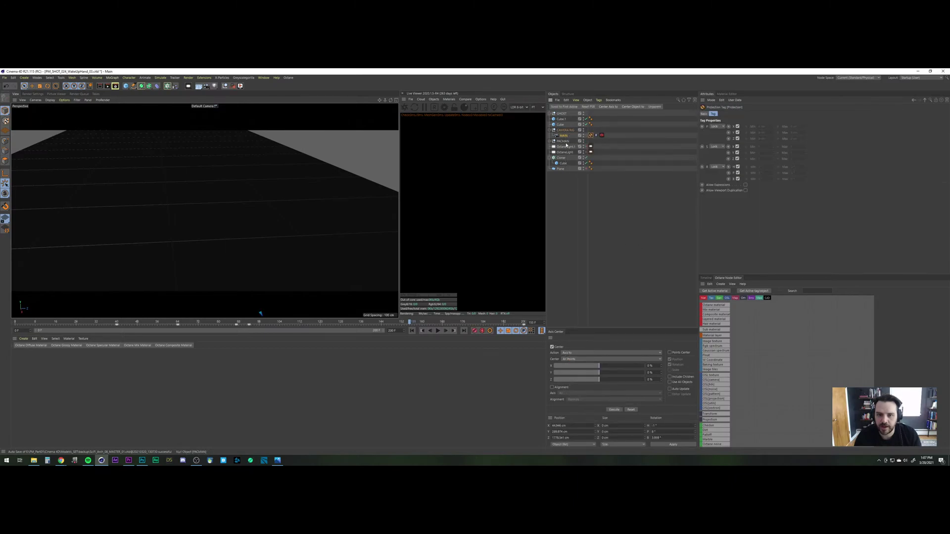
Step: Hide the Live Viewer to widen the perspective view and look over the corridor walls from outside the shot camera
{"action": "left_click_drag", "start_coordinate": [134, 197], "coordinate": [94, 286], "text": "alt"}
{"action": "left_click", "coordinate": [403, 93]}
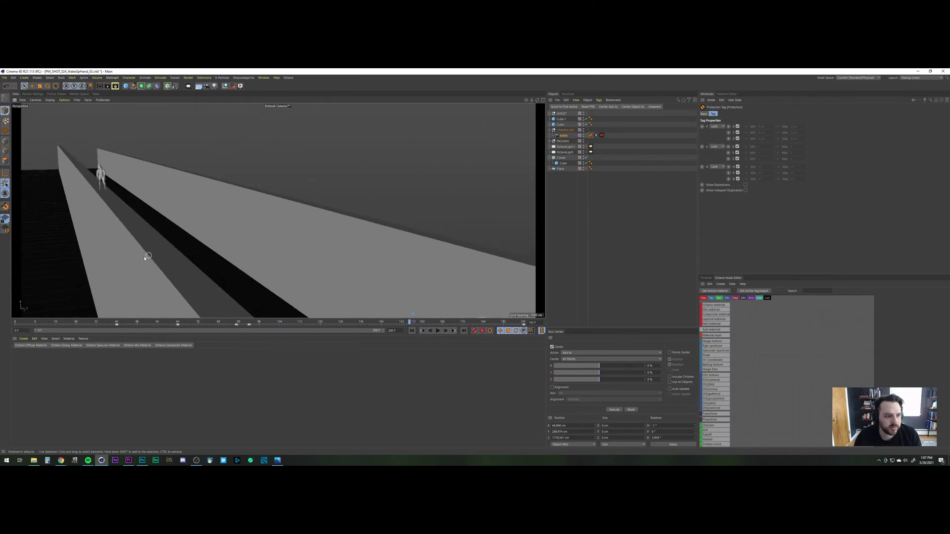
{"action": "left_click_drag", "start_coordinate": [146, 258], "coordinate": [240, 225], "text": "alt"}
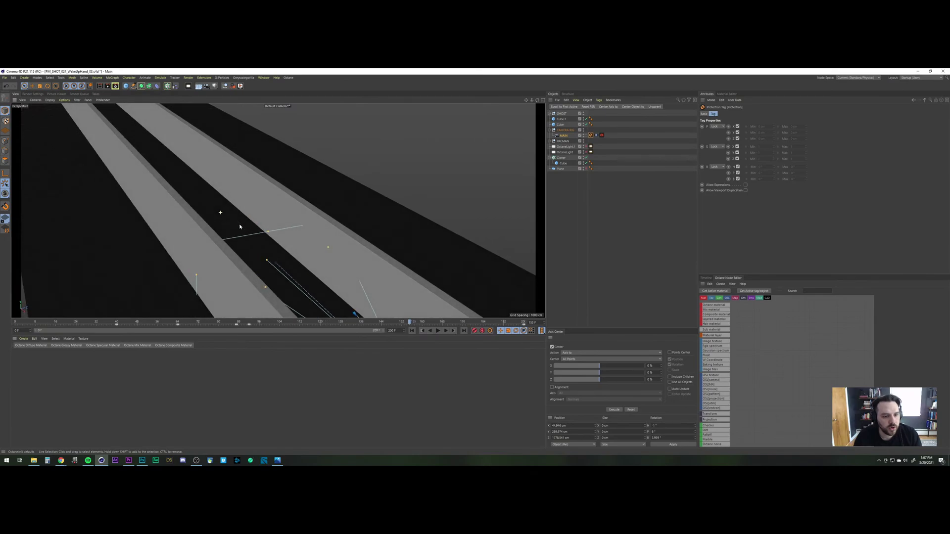
Step: Switch to the open SciFi_Arch_12_MASTER_01 project
{"action": "key", "text": "v"}
{"action": "mouse_move", "coordinate": [233, 149]}
{"action": "key", "text": "v"}
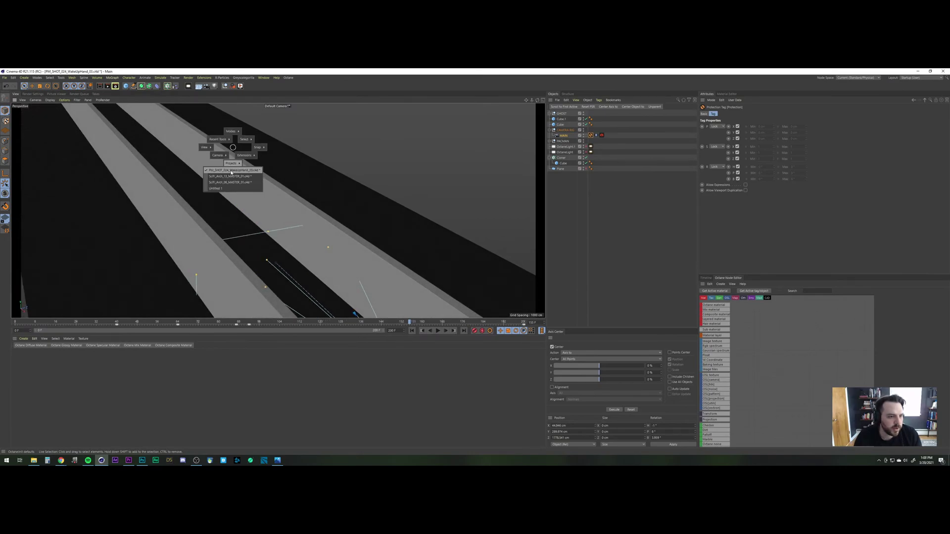
{"action": "left_click", "coordinate": [232, 176]}
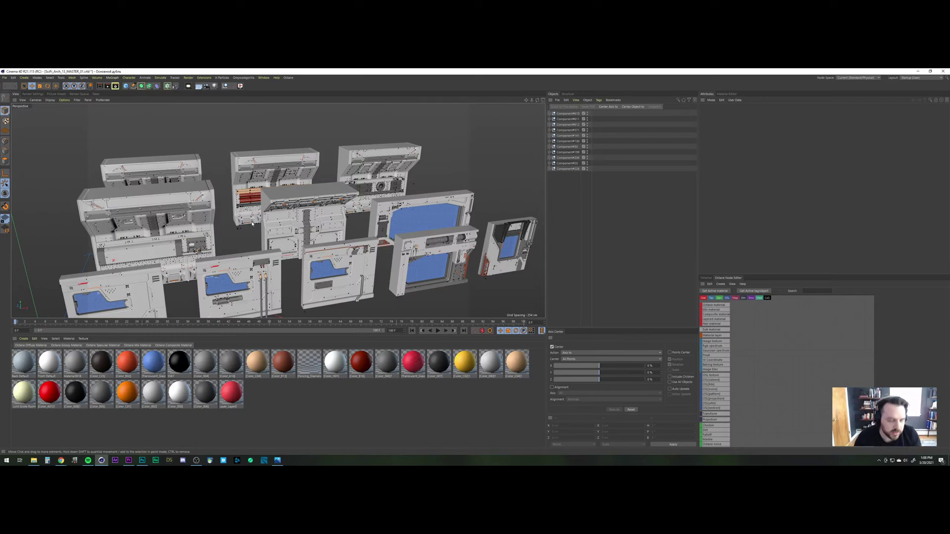
Step: Inspect the angled wall module with the red pipes up close and select its upper wall mesh
{"action": "scroll", "coordinate": [258, 214], "scroll_direction": "up", "scroll_amount": 3}
{"action": "middle_click_drag", "start_coordinate": [271, 209], "coordinate": [263, 275], "text": "alt"}
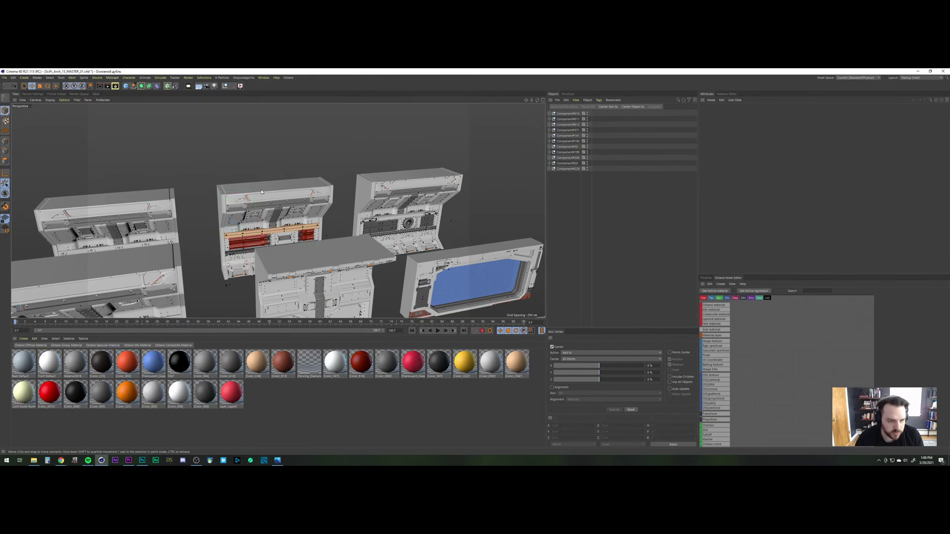
{"action": "scroll", "coordinate": [247, 232], "scroll_direction": "up", "scroll_amount": 5}
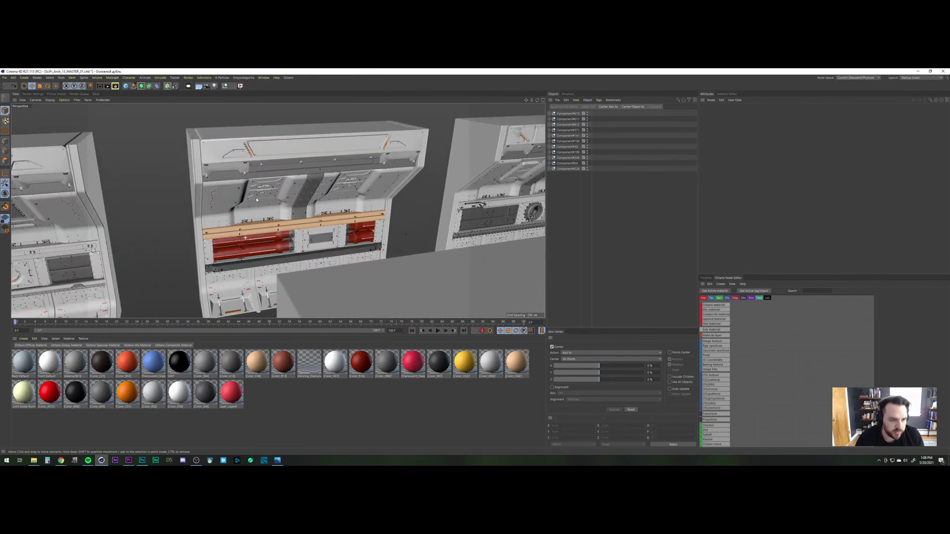
{"action": "left_click_drag", "start_coordinate": [264, 212], "coordinate": [279, 204], "text": "alt"}
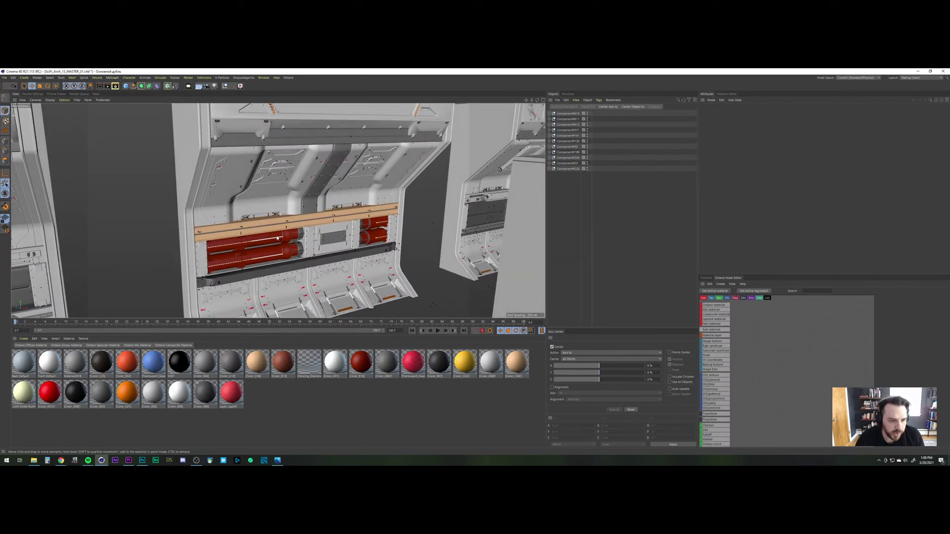
{"action": "left_click", "coordinate": [302, 208]}
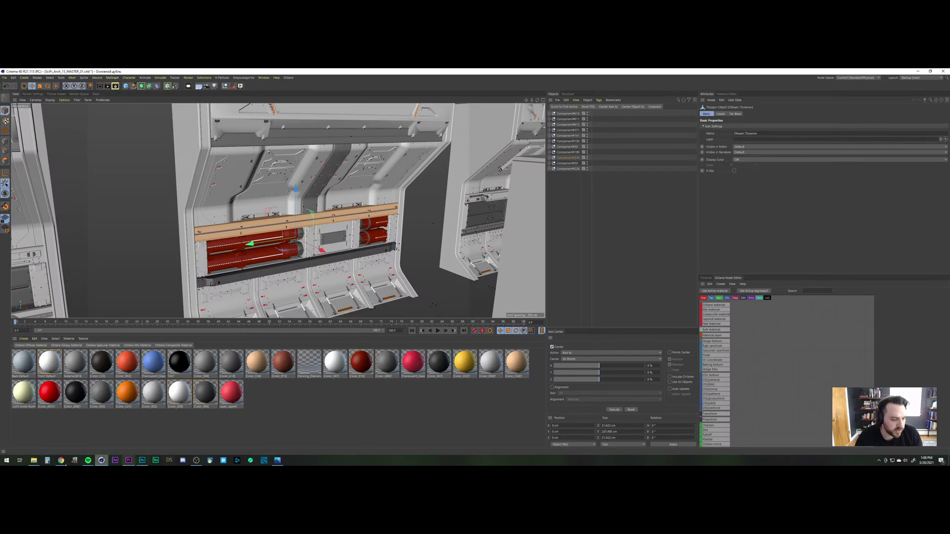
Step: Switch to the browser's ShotDeck tab and review the PacMan Reference deck, opening the details of the dark spaceship hallway still
{"action": "left_click", "coordinate": [59, 462]}
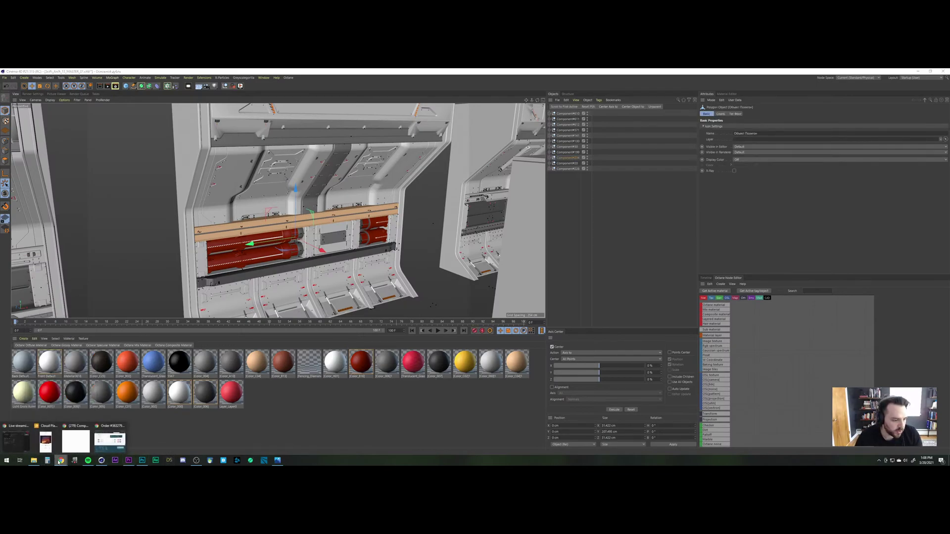
{"action": "left_click", "coordinate": [17, 439]}
{"action": "left_click", "coordinate": [569, 77]}
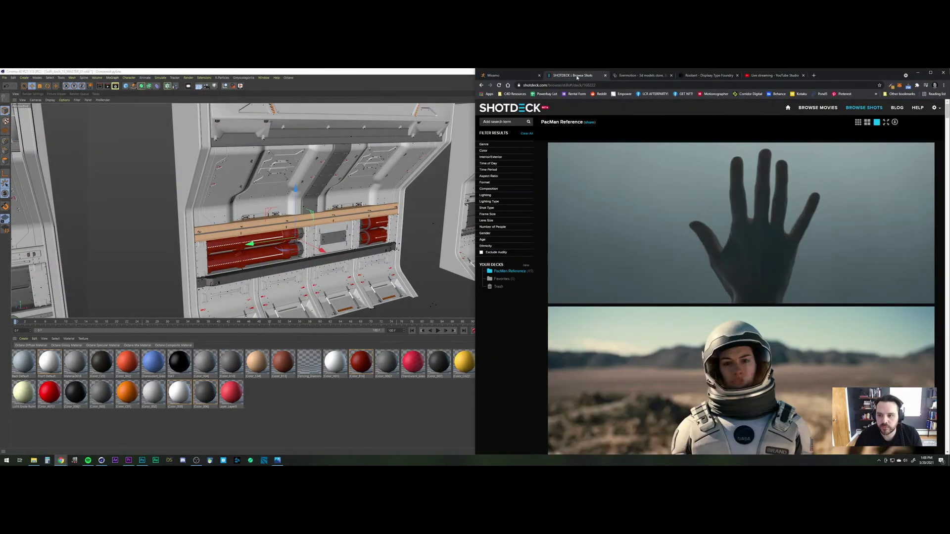
{"action": "scroll", "coordinate": [663, 290], "scroll_direction": "down", "scroll_amount": 9}
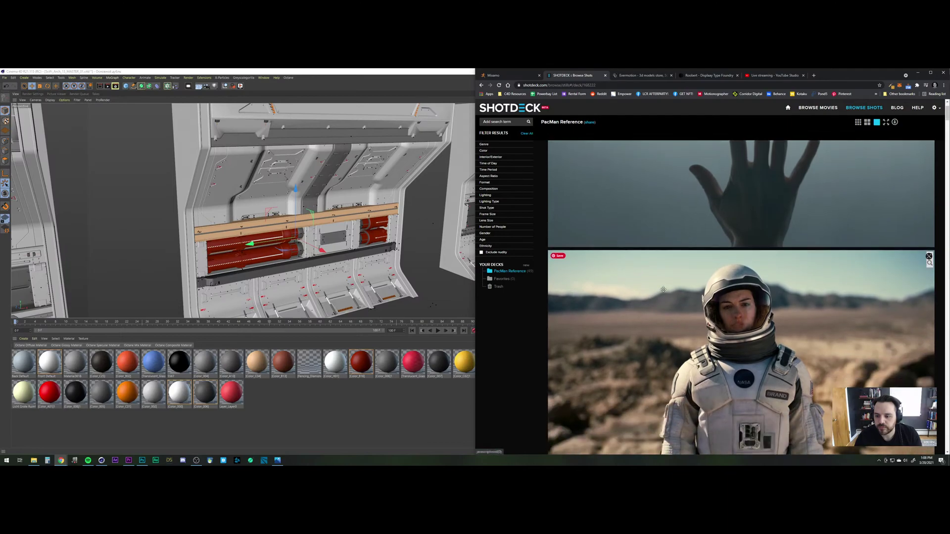
{"action": "scroll", "coordinate": [662, 285], "scroll_direction": "down", "scroll_amount": 12}
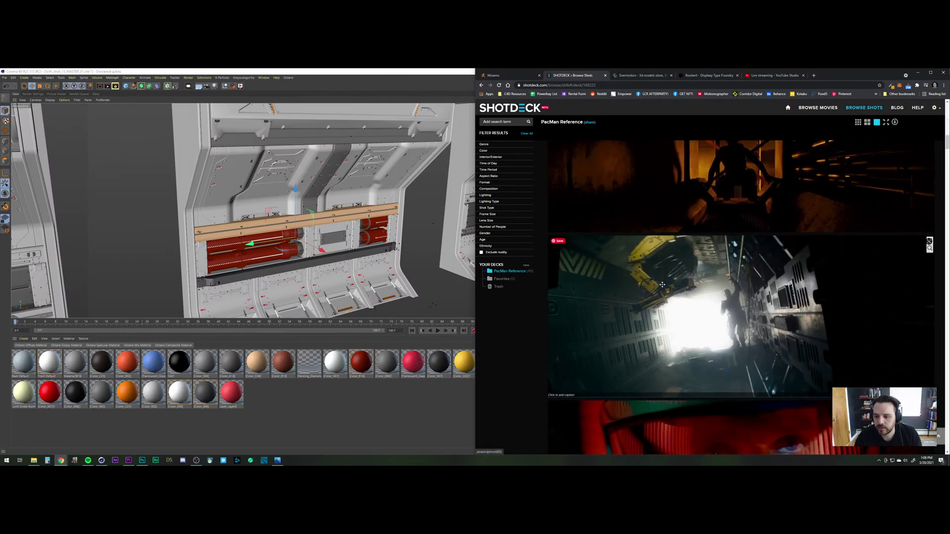
{"action": "scroll", "coordinate": [662, 284], "scroll_direction": "down", "scroll_amount": 10}
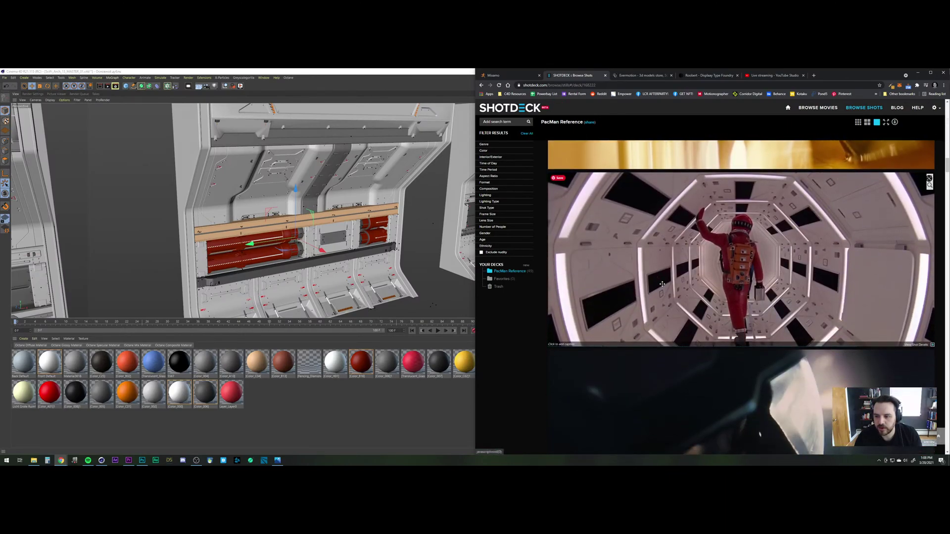
{"action": "left_click", "coordinate": [699, 239]}
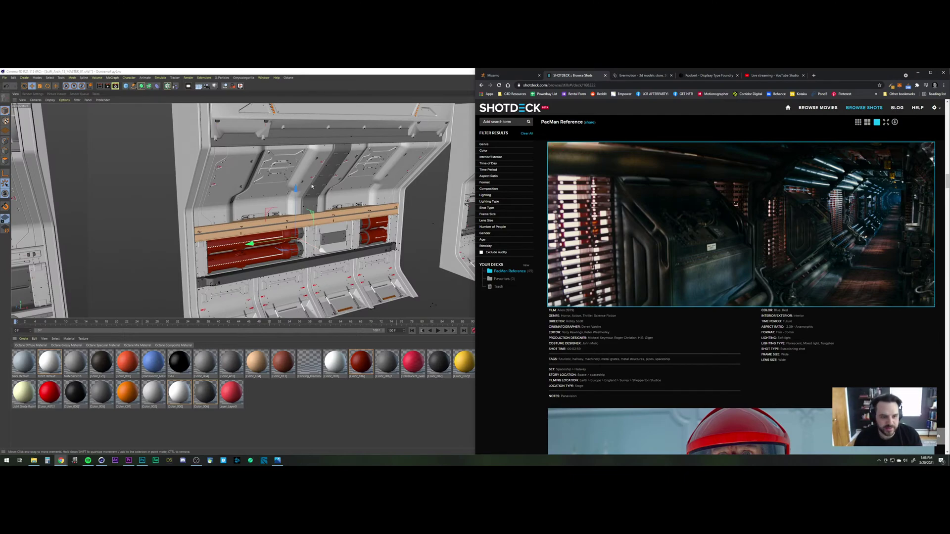
Step: Copy the red-pipe wall module from the SciFi_Arch_12_MASTER_01 project in Cinema 4D and paste it into the open WakeUpHand shot project
{"action": "key", "text": "super+Up"}
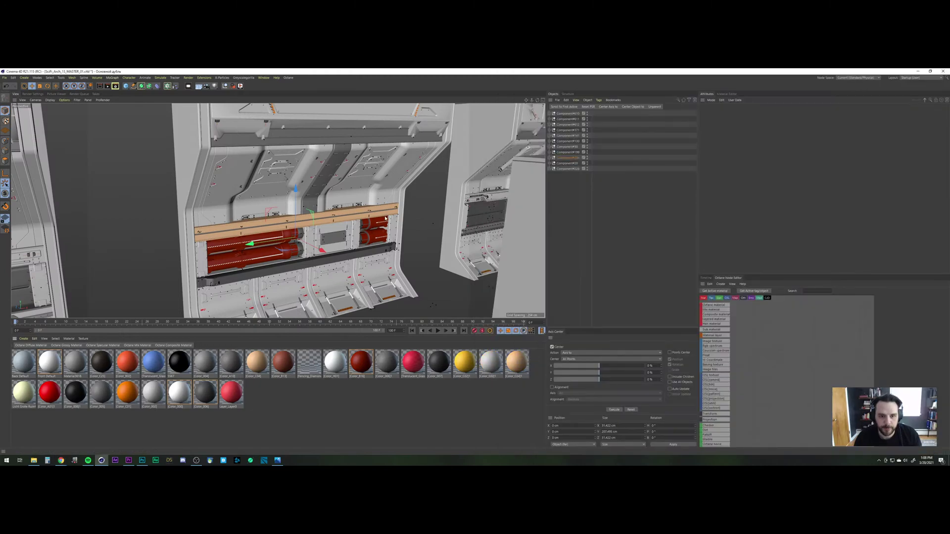
{"action": "left_click", "coordinate": [562, 158]}
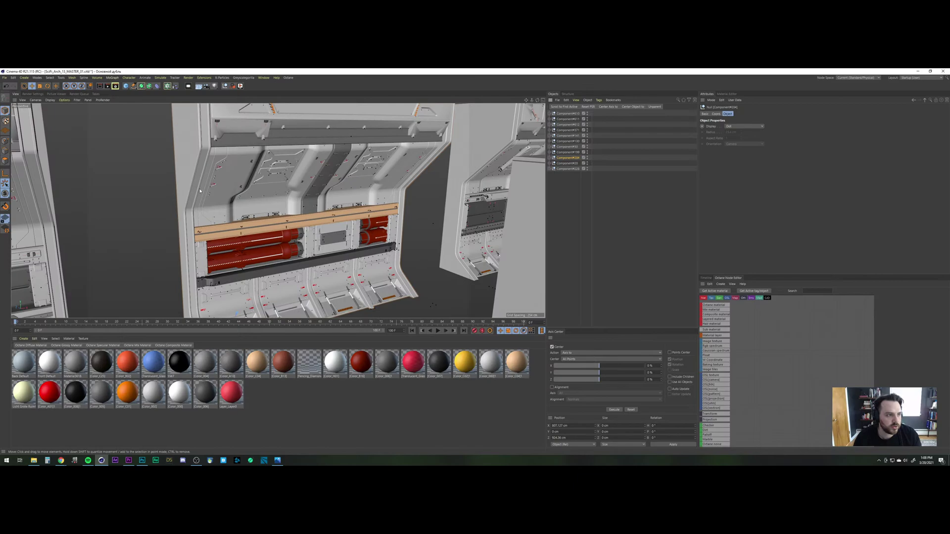
{"action": "key", "text": "v"}
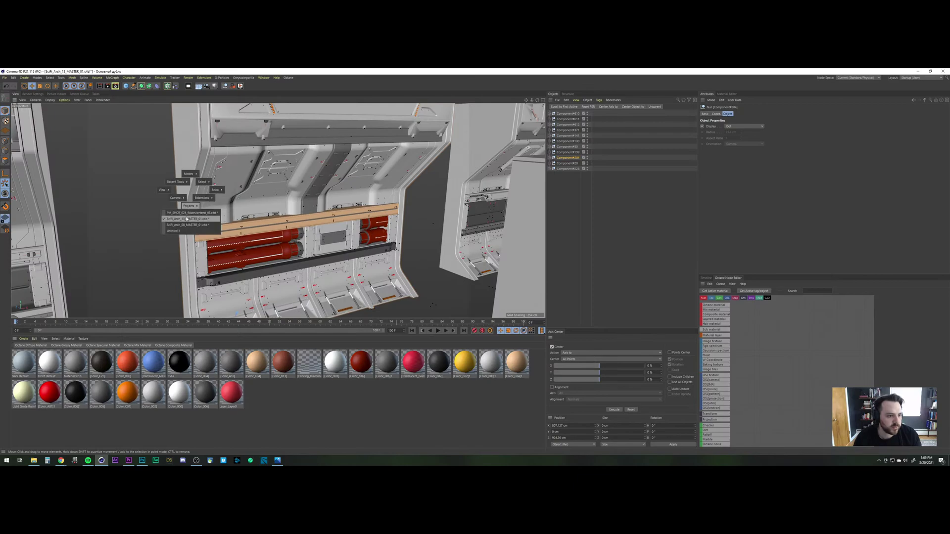
{"action": "left_click", "coordinate": [190, 213]}
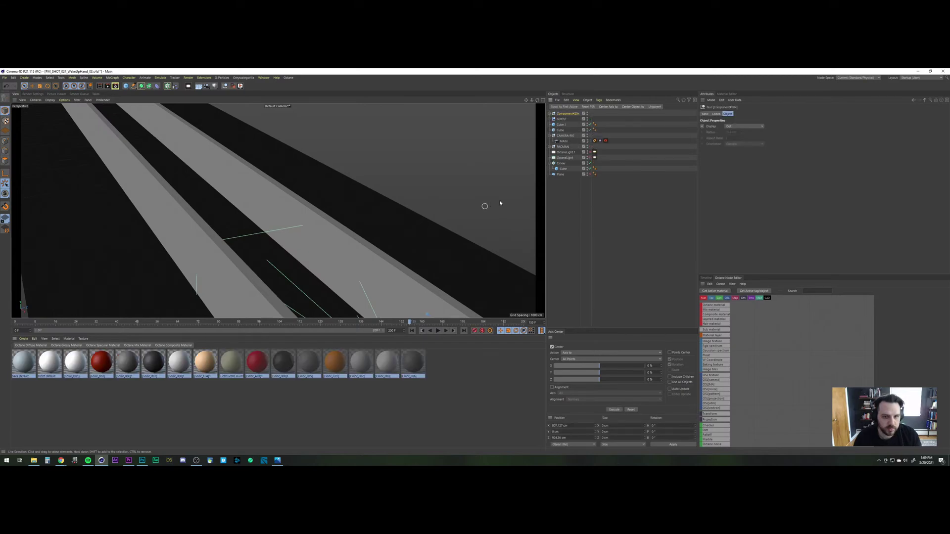
{"action": "left_click", "coordinate": [592, 268]}
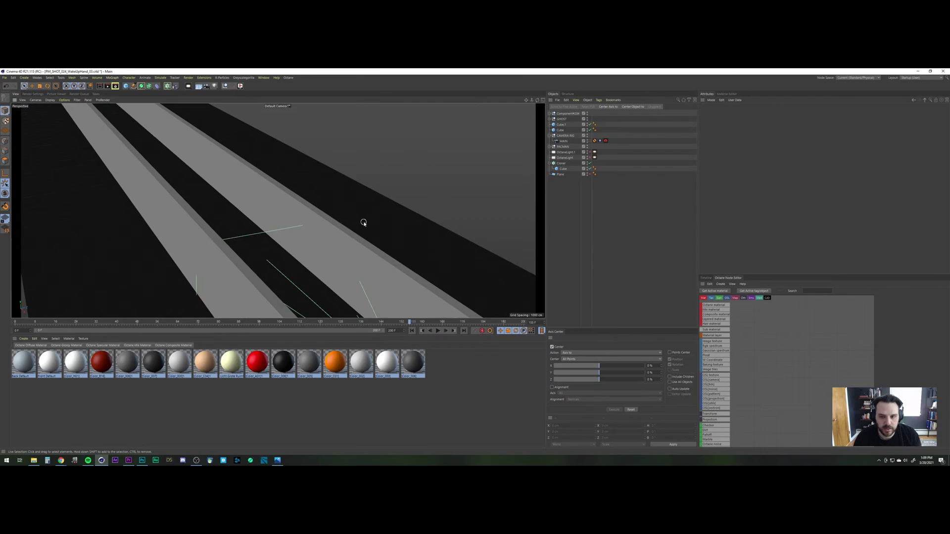
Step: Move the pasted wall module into the corridor, against the inner side of the wall behind the seated astronaut
{"action": "right_click_drag", "start_coordinate": [364, 223], "coordinate": [318, 310], "text": "alt"}
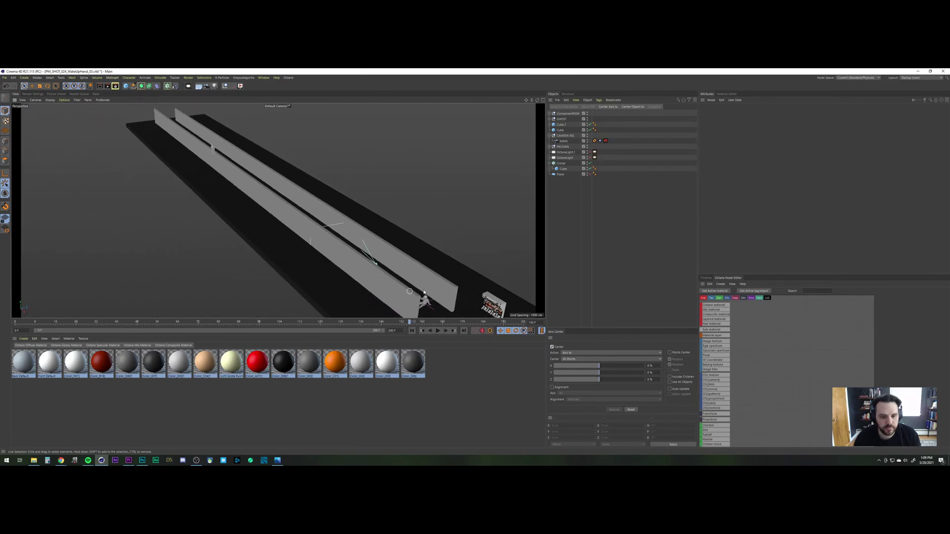
{"action": "middle_click_drag", "start_coordinate": [423, 291], "coordinate": [305, 231], "text": "alt"}
{"action": "right_click_drag", "start_coordinate": [351, 241], "coordinate": [463, 178], "text": "alt"}
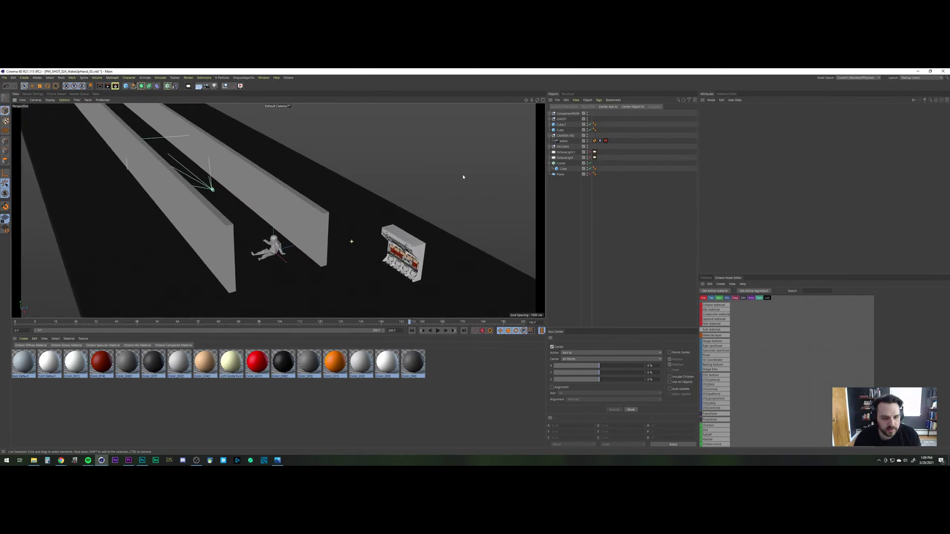
{"action": "left_click", "coordinate": [395, 267]}
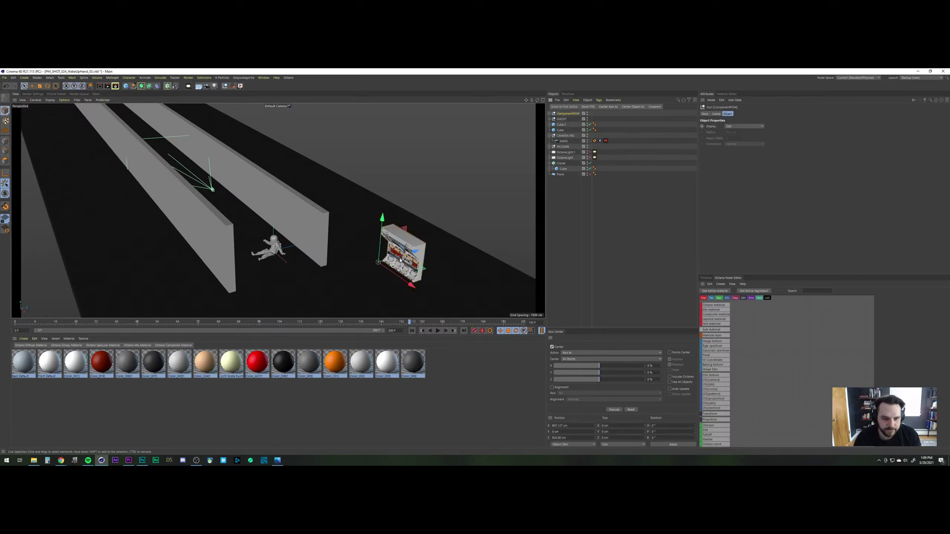
{"action": "left_click_drag", "start_coordinate": [401, 260], "coordinate": [267, 223]}
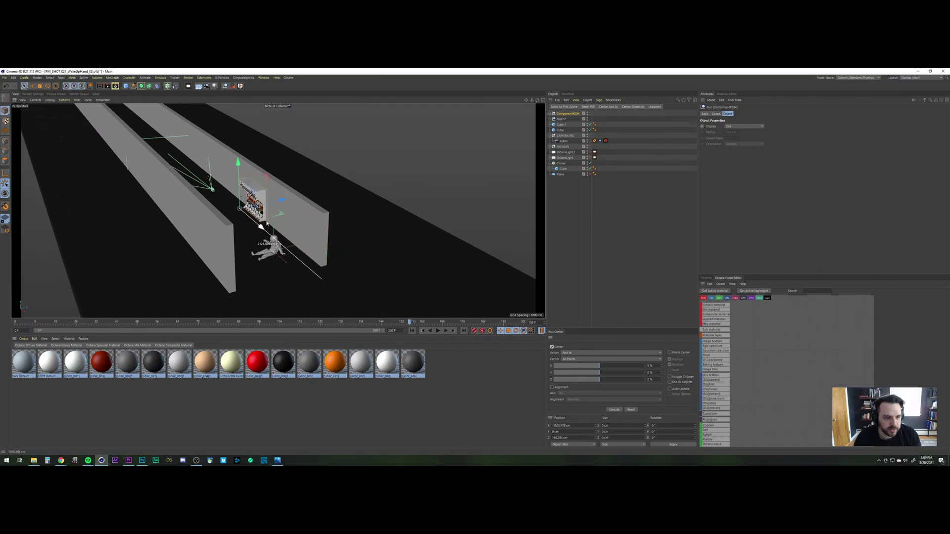
Step: Look through the MAIN shot camera and delete its Protection tag
{"action": "left_click", "coordinate": [589, 142]}
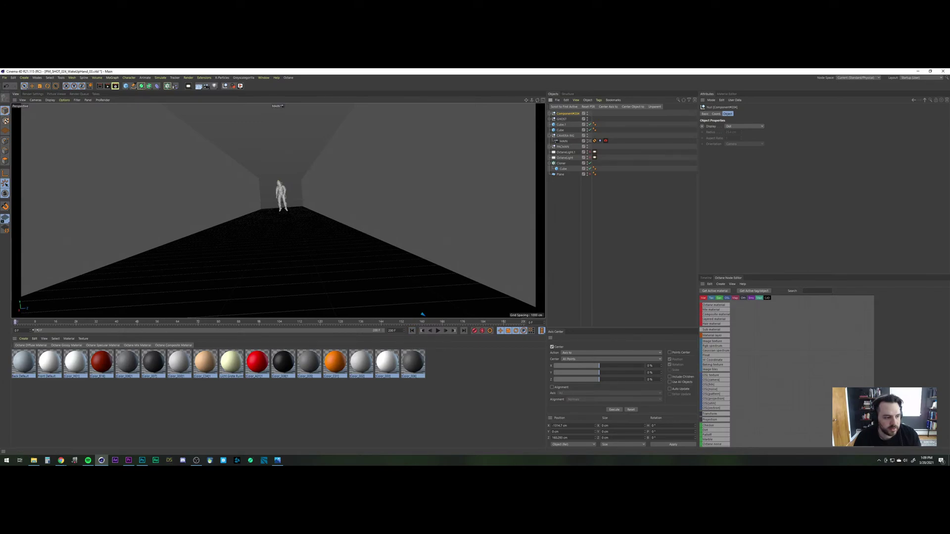
{"action": "left_click_drag", "start_coordinate": [0, 325], "coordinate": [0, 325]}
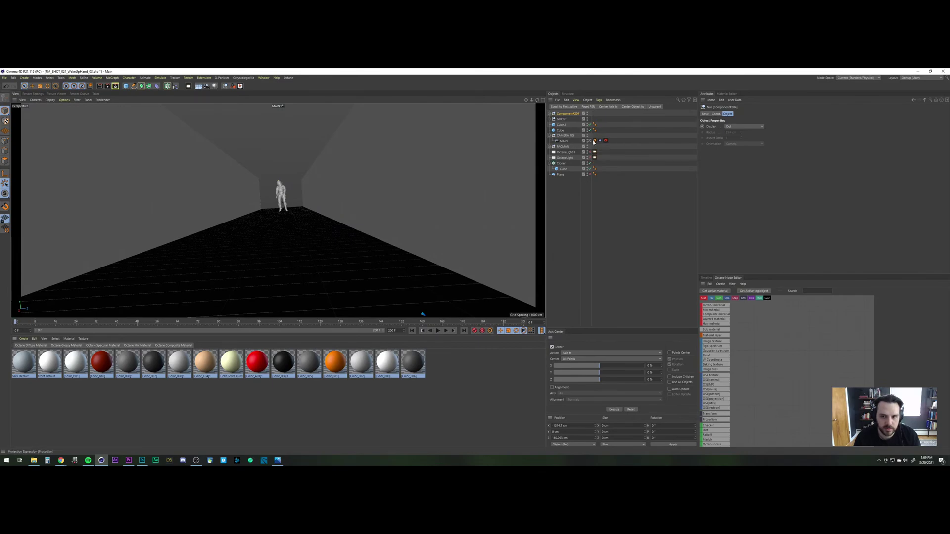
{"action": "left_click", "coordinate": [594, 141]}
{"action": "key", "text": "Delete"}
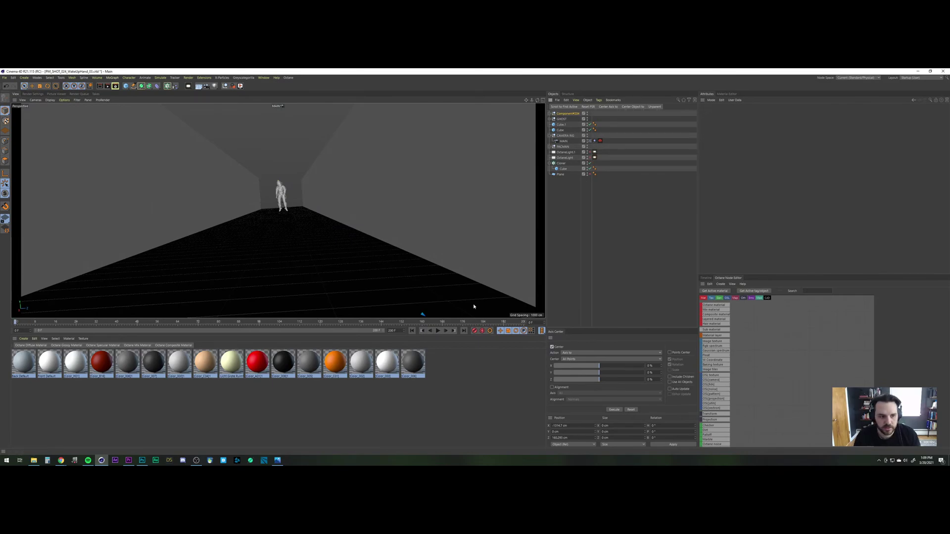
Step: Play the shot animation from its first frame through the MAIN camera
{"action": "left_click", "coordinate": [411, 332]}
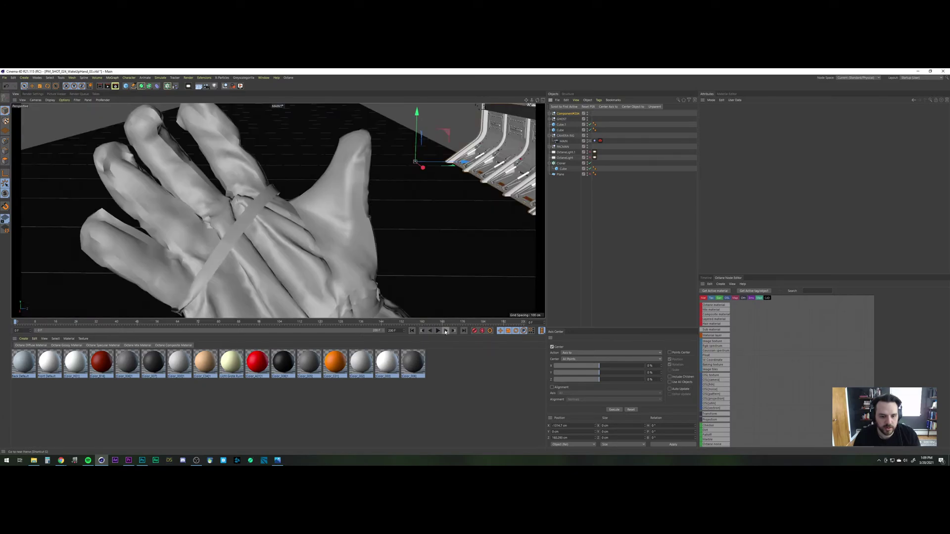
{"action": "left_click", "coordinate": [438, 331]}
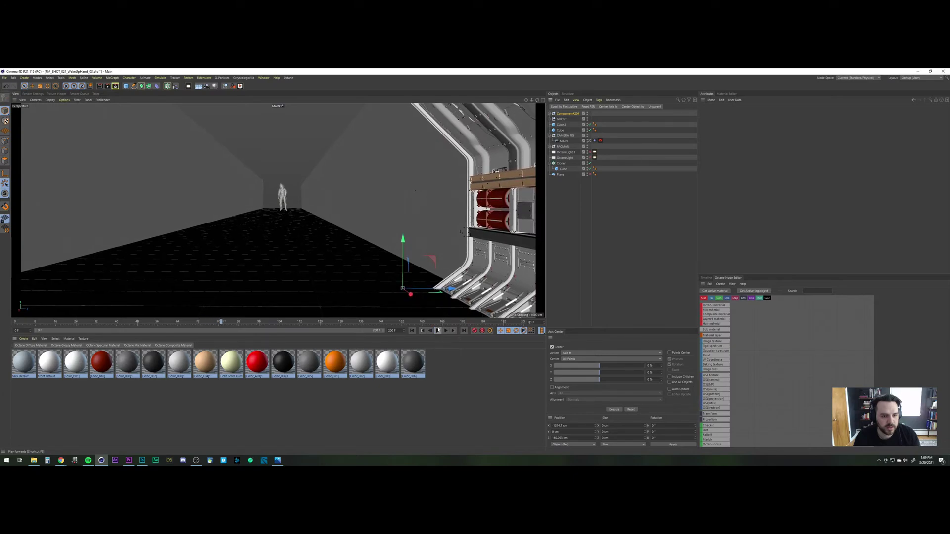
{"action": "left_click", "coordinate": [5, 77]}
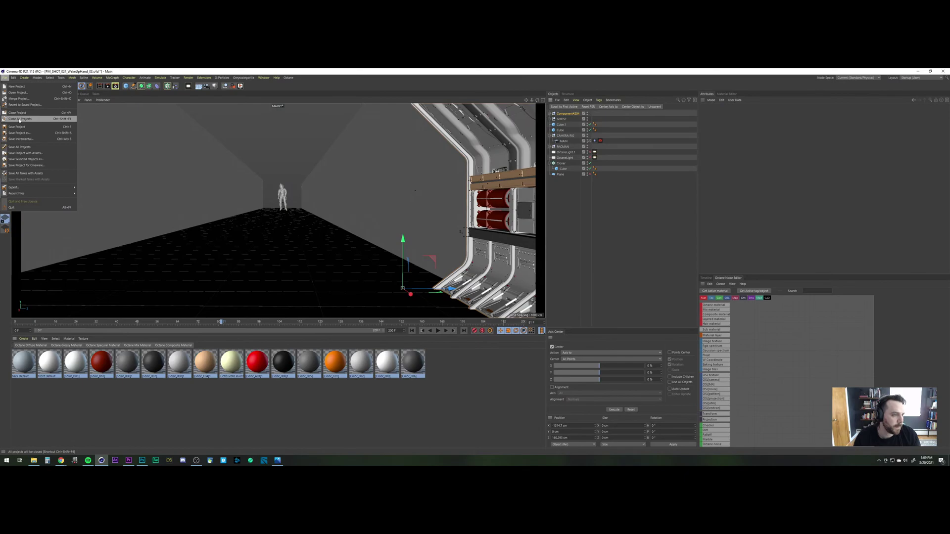
{"action": "left_click", "coordinate": [18, 92]}
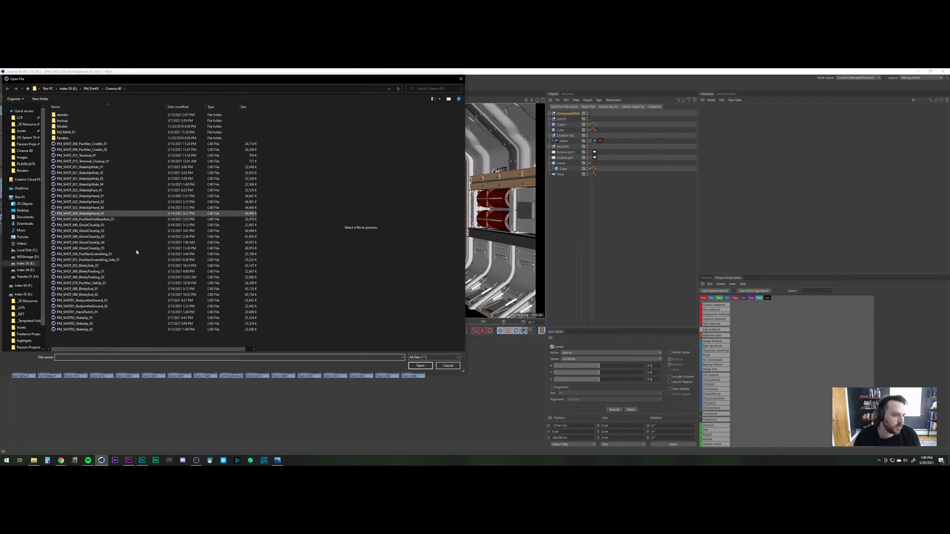
{"action": "left_click", "coordinate": [448, 366]}
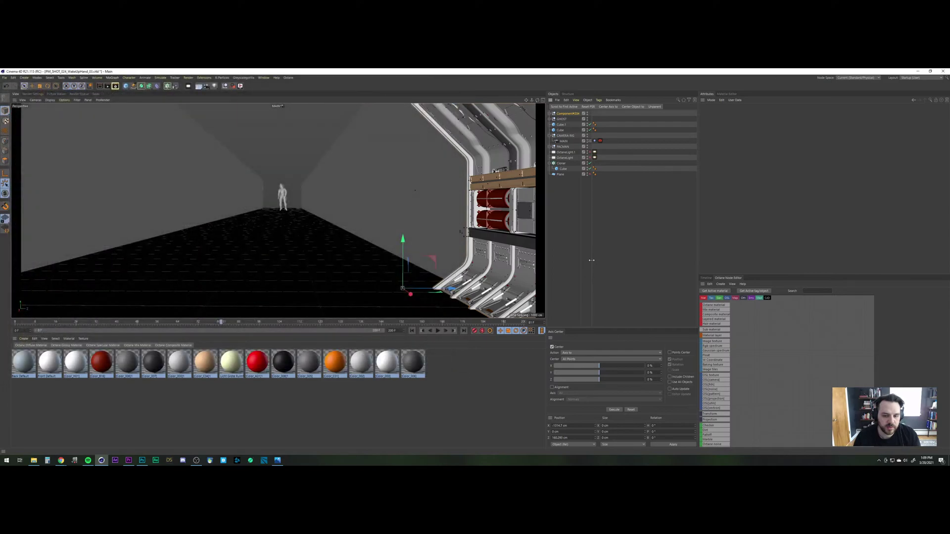
Step: Undo the camera tag change and the wall module's move and paste to return to the shot's earlier state
{"action": "left_click", "coordinate": [6, 87]}
{"action": "left_click", "coordinate": [6, 87]}
{"action": "left_click", "coordinate": [6, 88]}
{"action": "left_click", "coordinate": [6, 88]}
{"action": "left_click", "coordinate": [5, 87]}
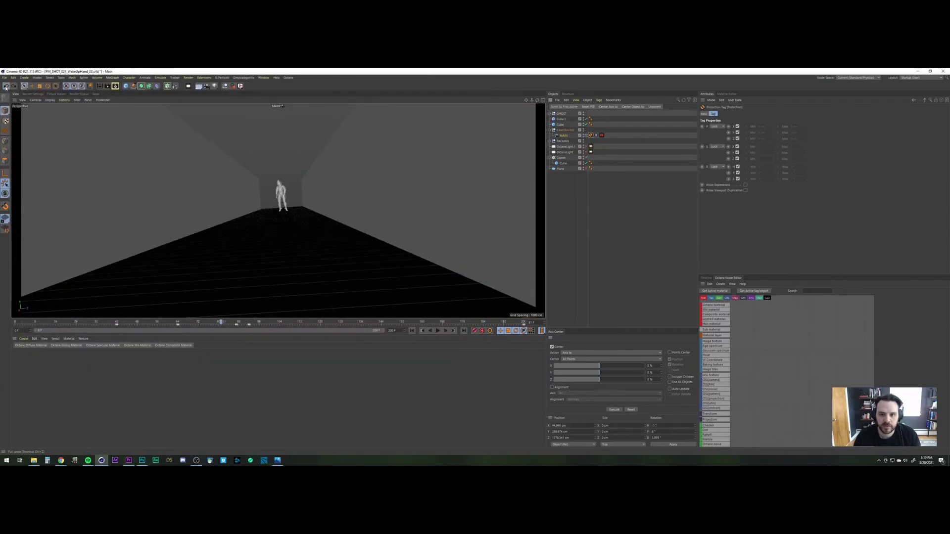
{"action": "left_click", "coordinate": [6, 88]}
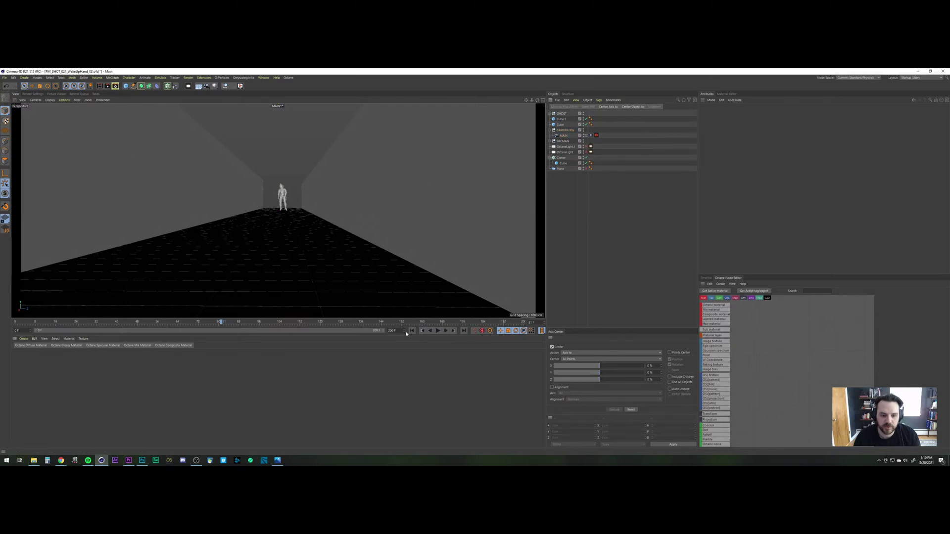
Step: Replay the shot through the MAIN camera and save the project as a new incremental version
{"action": "left_click", "coordinate": [438, 331]}
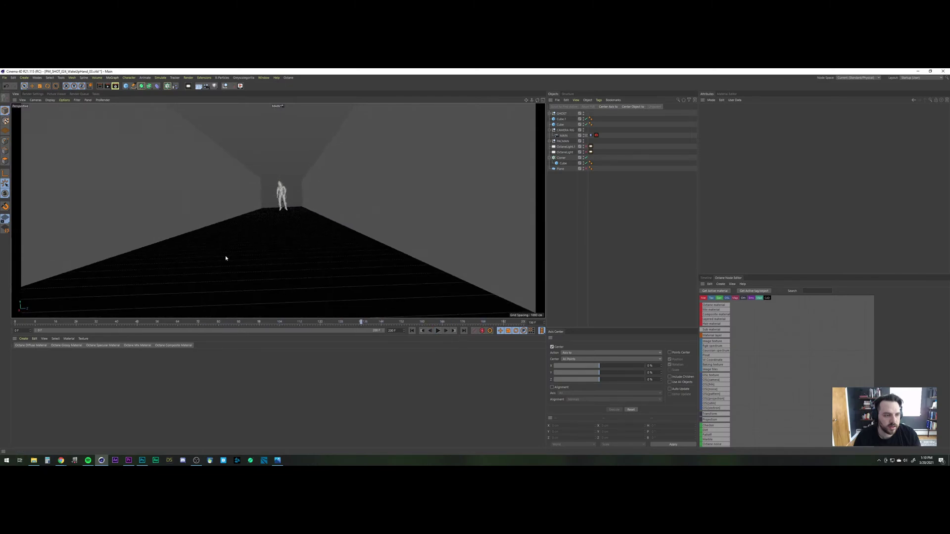
{"action": "left_click", "coordinate": [5, 77]}
{"action": "left_click", "coordinate": [19, 139]}
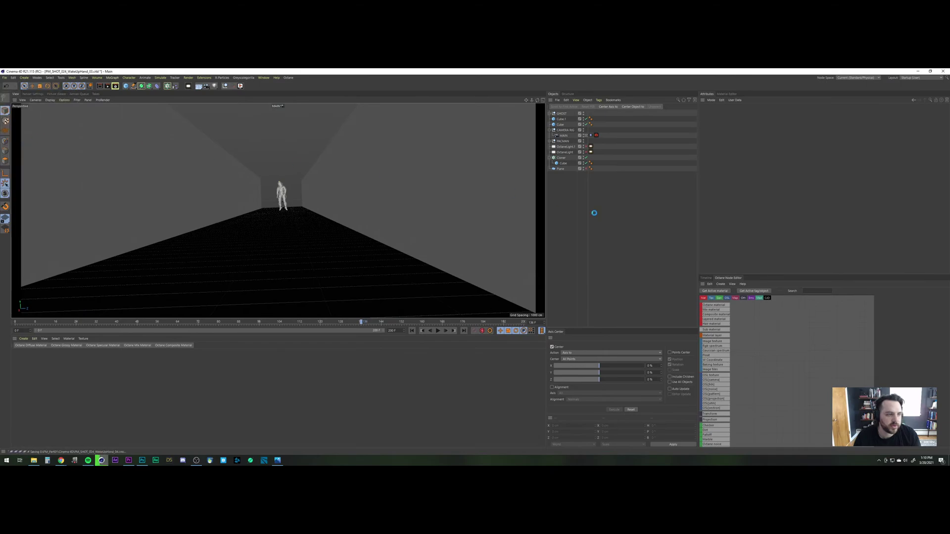
Step: Leave the MAIN camera view, paste the copied wall module again and move it toward the end of the nearest corridor wall
{"action": "left_click", "coordinate": [585, 135]}
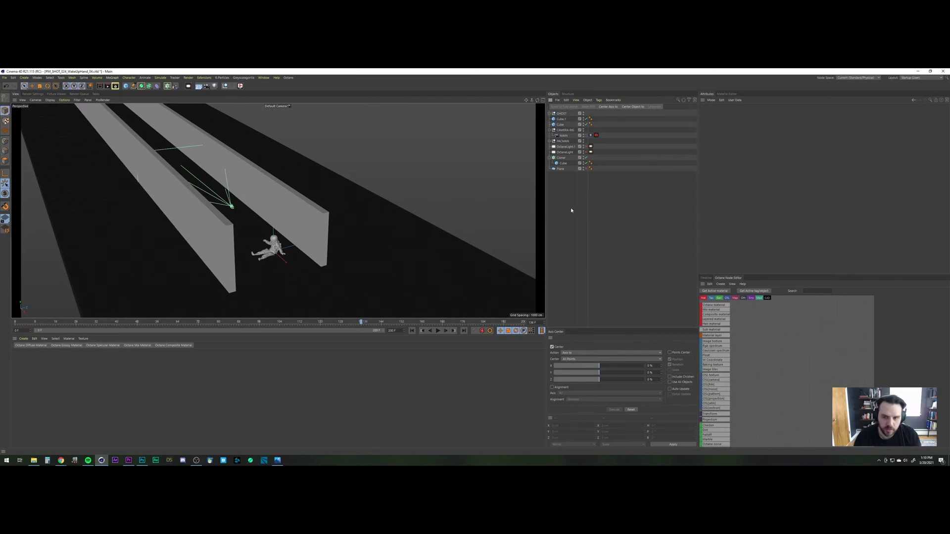
{"action": "key", "text": "ctrl+v"}
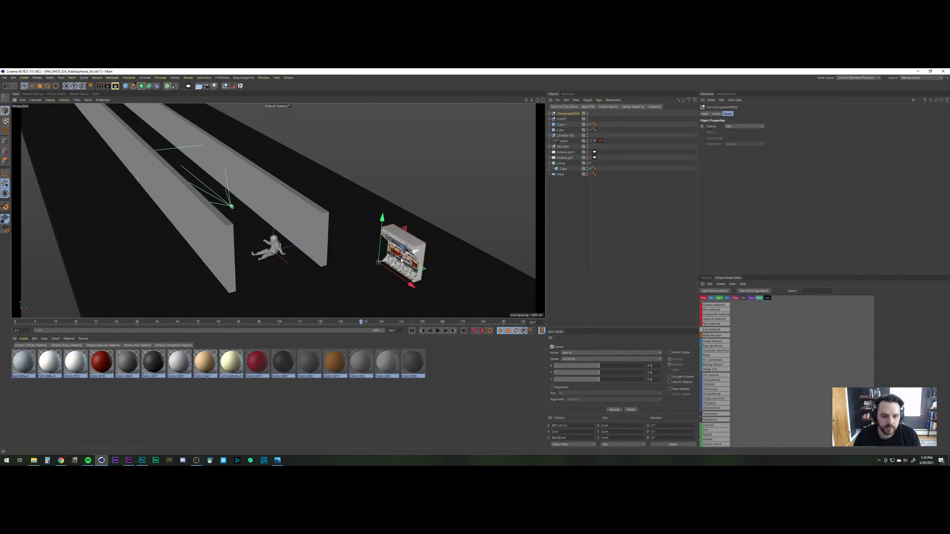
{"action": "left_click_drag", "start_coordinate": [406, 254], "coordinate": [358, 268]}
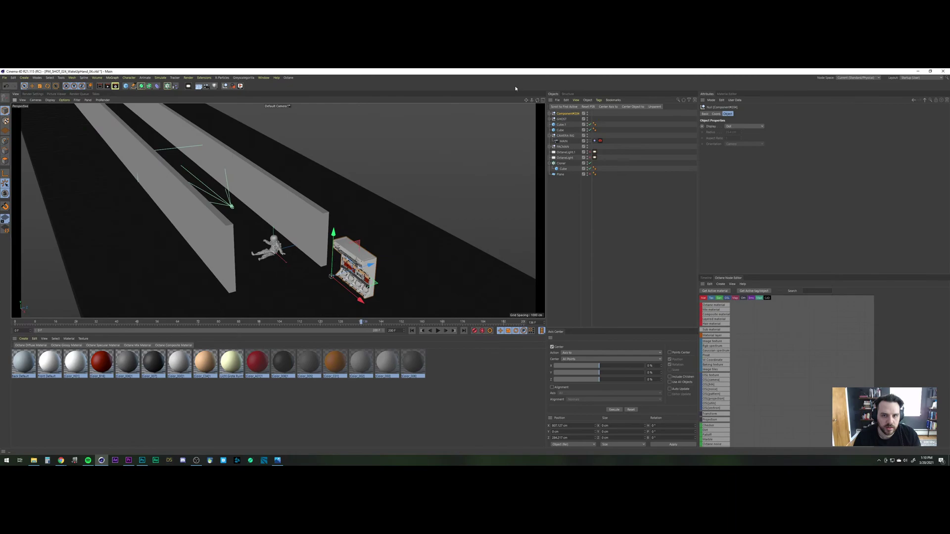
Step: Position the wall module in the Top view alongside the seated astronaut, in line with the corridor wall
{"action": "left_click", "coordinate": [543, 100]}
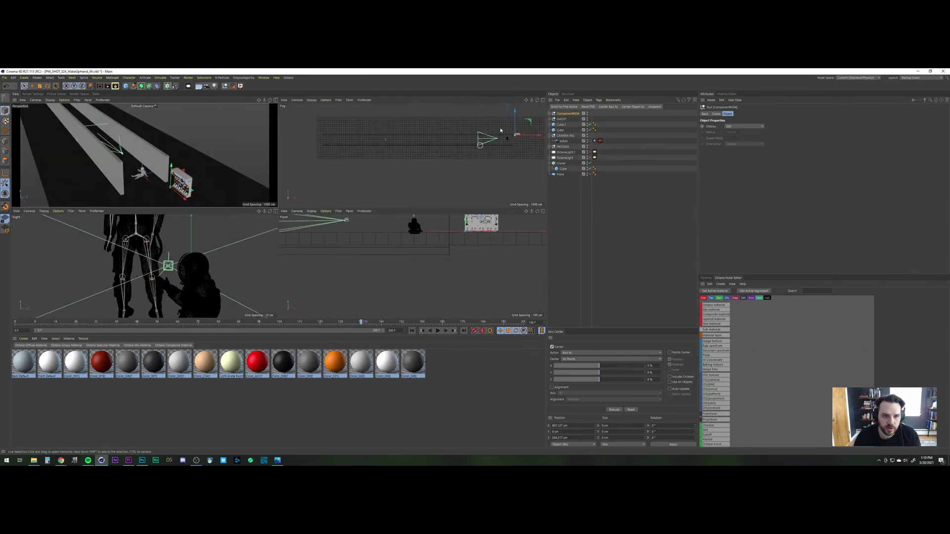
{"action": "left_click_drag", "start_coordinate": [536, 135], "coordinate": [518, 136]}
{"action": "right_click_drag", "start_coordinate": [496, 139], "coordinate": [514, 112], "text": "alt"}
{"action": "middle_click_drag", "start_coordinate": [514, 112], "coordinate": [431, 150], "text": "alt"}
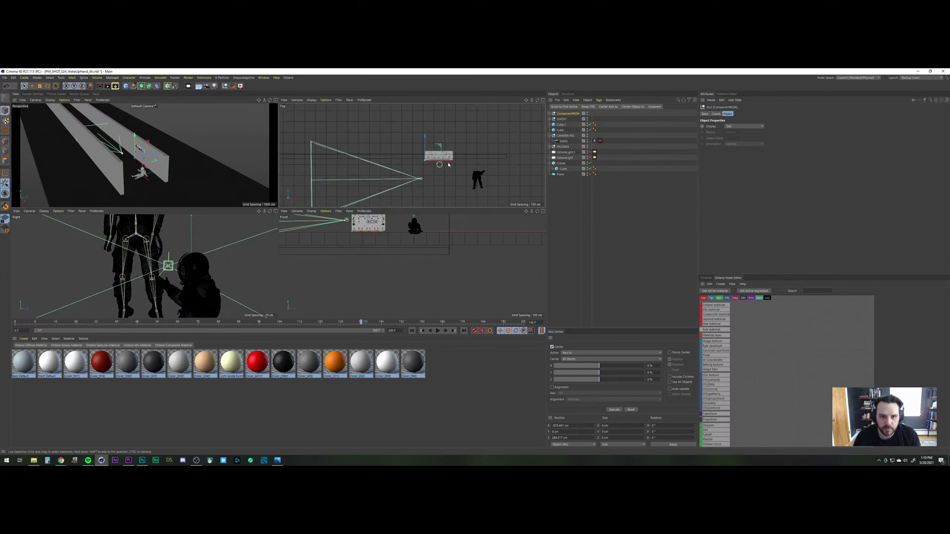
{"action": "left_click_drag", "start_coordinate": [450, 161], "coordinate": [479, 143]}
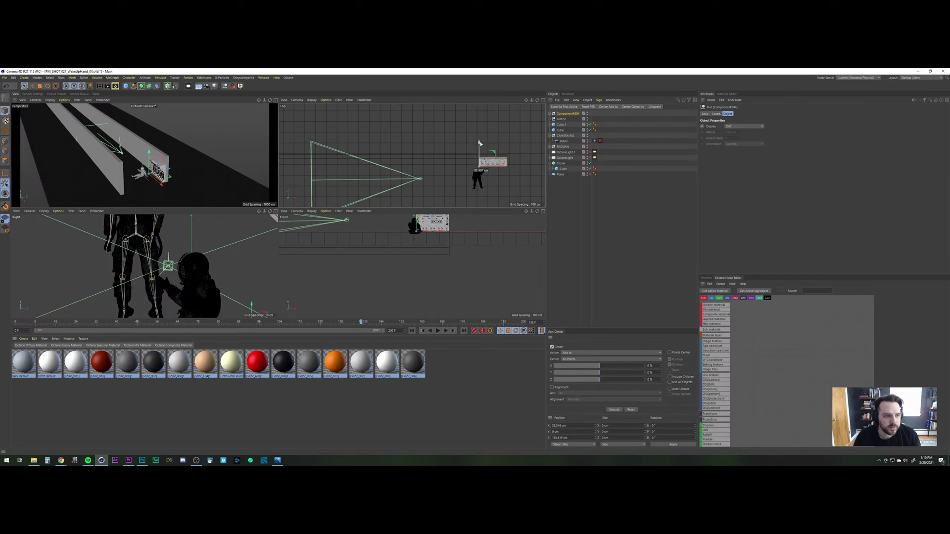
{"action": "left_click_drag", "start_coordinate": [502, 167], "coordinate": [502, 166]}
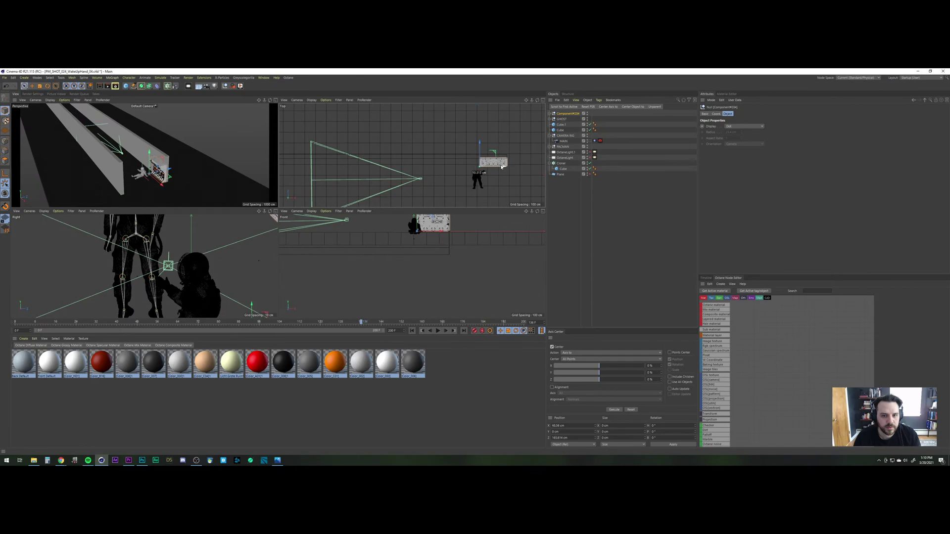
Step: Move the wall module's axis to its base using Axis Center with Y at -100%, and reset the Y offset
{"action": "left_click", "coordinate": [275, 101]}
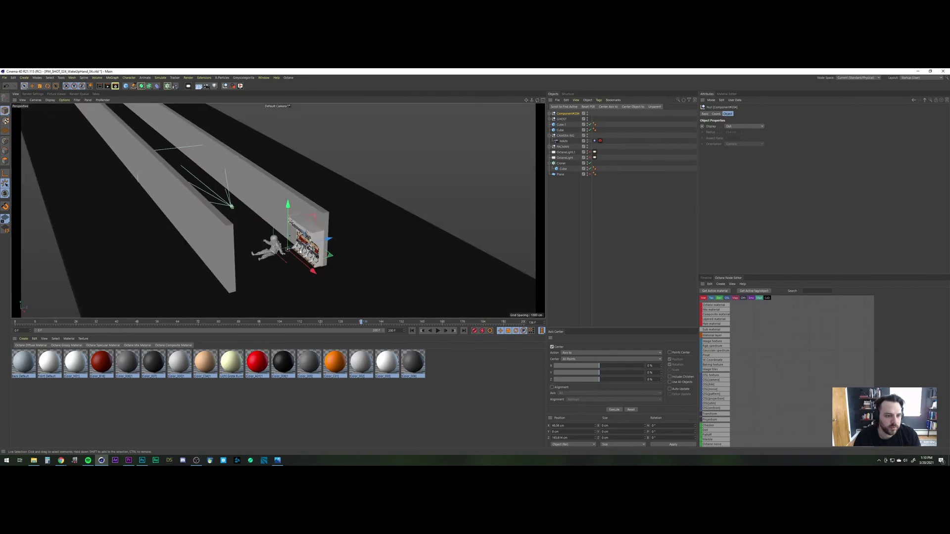
{"action": "right_click_drag", "start_coordinate": [306, 247], "coordinate": [336, 171], "text": "alt"}
{"action": "left_click_drag", "start_coordinate": [337, 172], "coordinate": [250, 189], "text": "alt"}
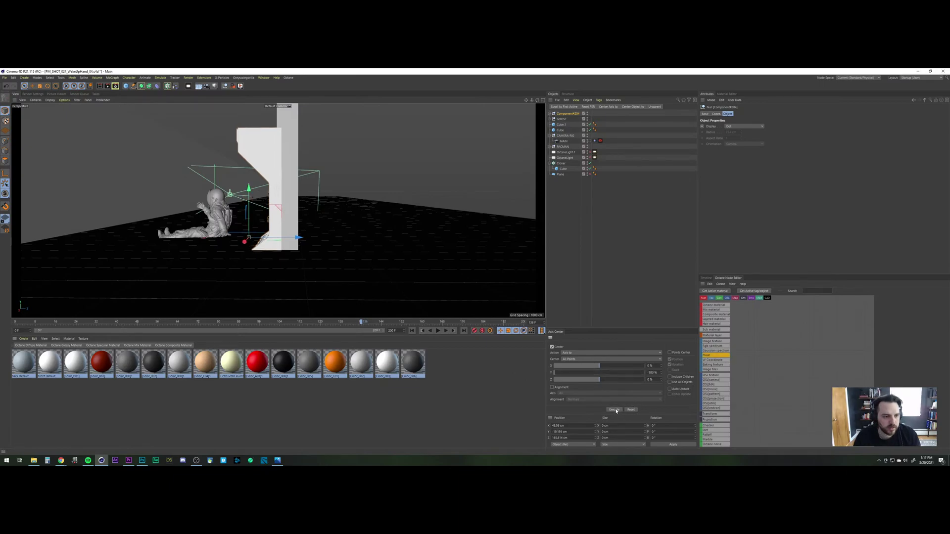
{"action": "left_click_drag", "start_coordinate": [610, 375], "coordinate": [670, 378]}
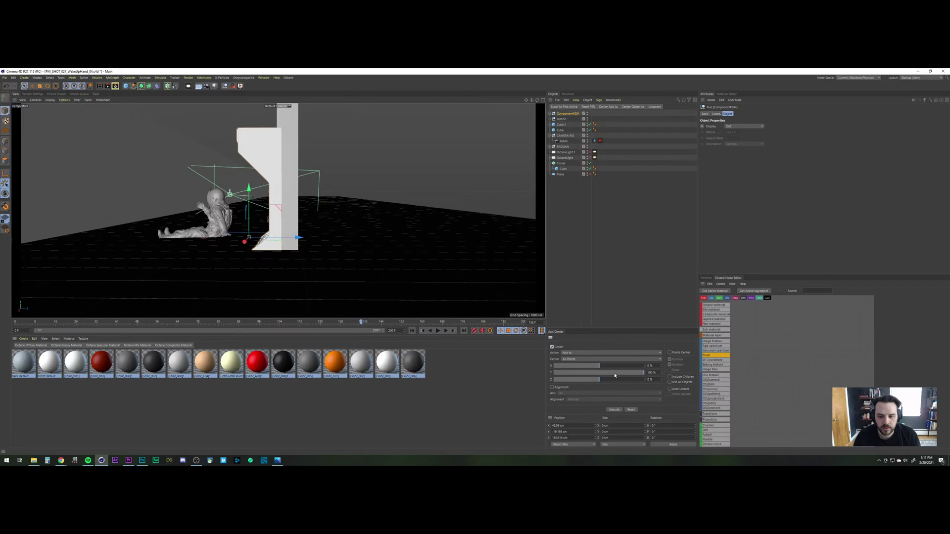
{"action": "left_click_drag", "start_coordinate": [615, 375], "coordinate": [601, 379]}
Step: Scale the wall module up uniformly from its base and check its size against the characters in all four views
{"action": "left_click_drag", "start_coordinate": [270, 226], "coordinate": [292, 221], "text": "alt"}
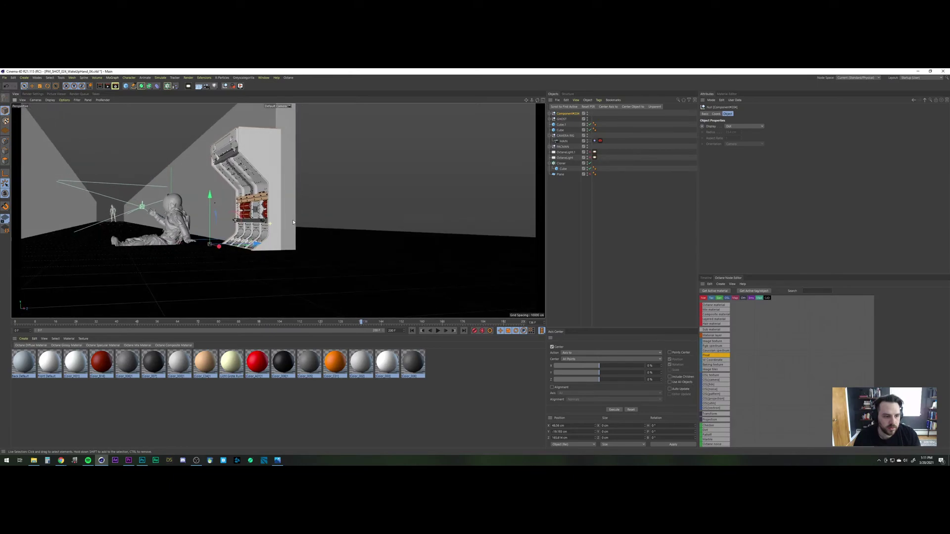
{"action": "key", "text": "t"}
{"action": "left_click_drag", "start_coordinate": [230, 205], "coordinate": [288, 171]}
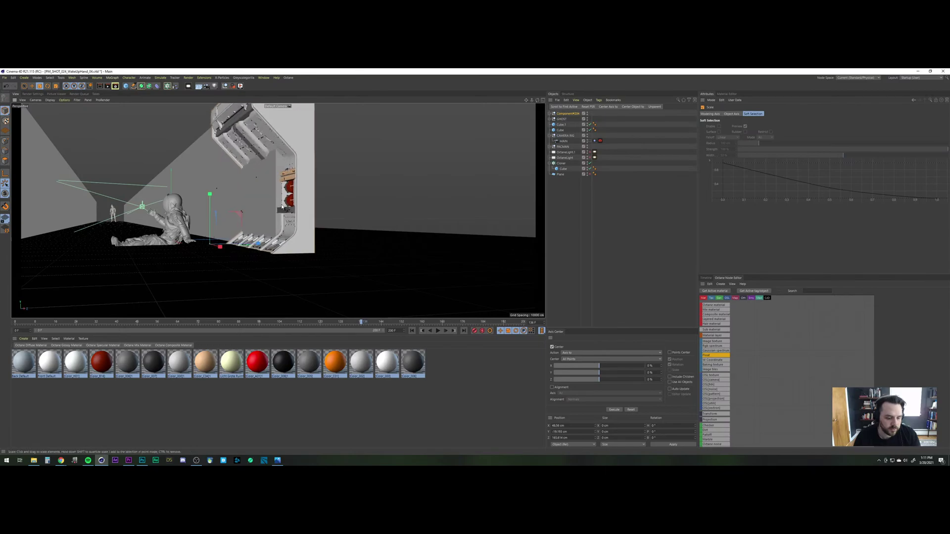
{"action": "scroll", "coordinate": [267, 219], "scroll_direction": "down", "scroll_amount": 2}
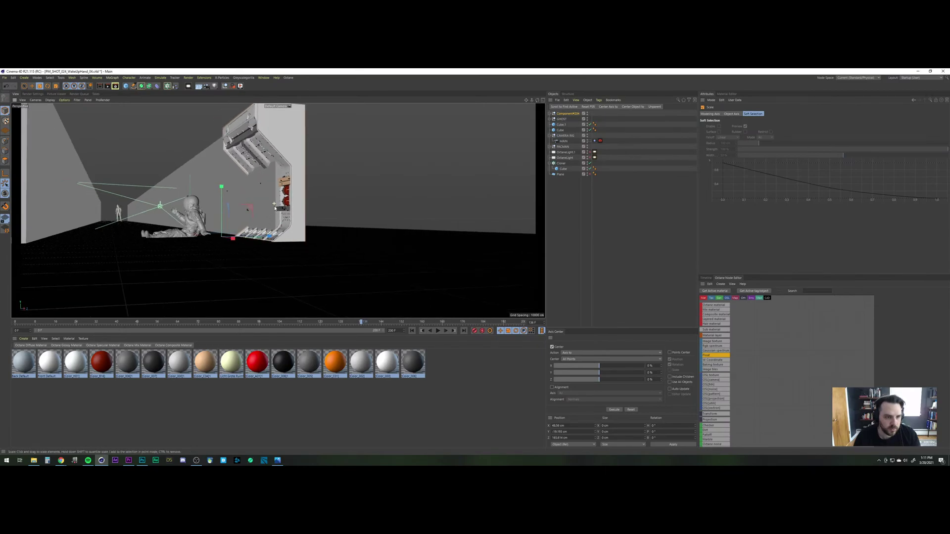
{"action": "left_click", "coordinate": [543, 100]}
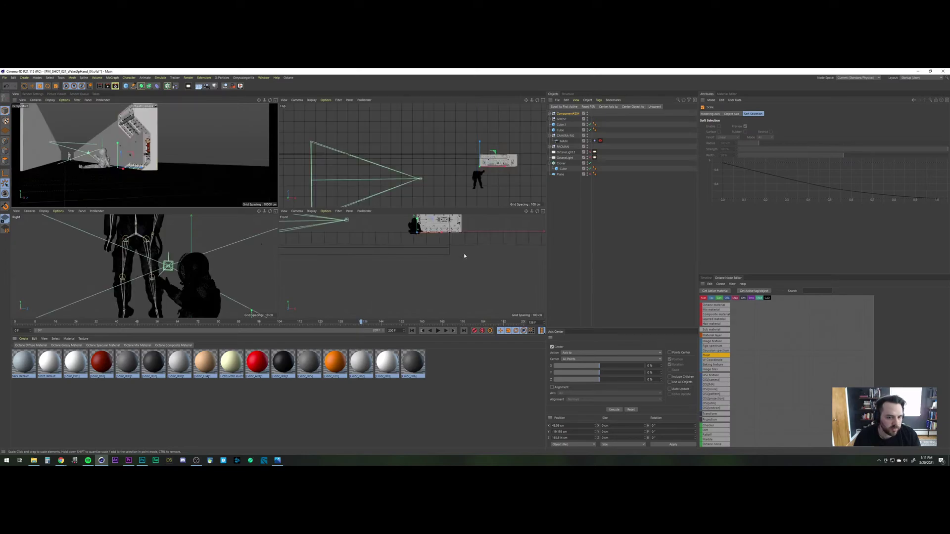
Step: Scale the wall module up uniformly in the Right view until it stands nearly twice as tall as the standing character
{"action": "scroll", "coordinate": [241, 278], "scroll_direction": "down", "scroll_amount": 6}
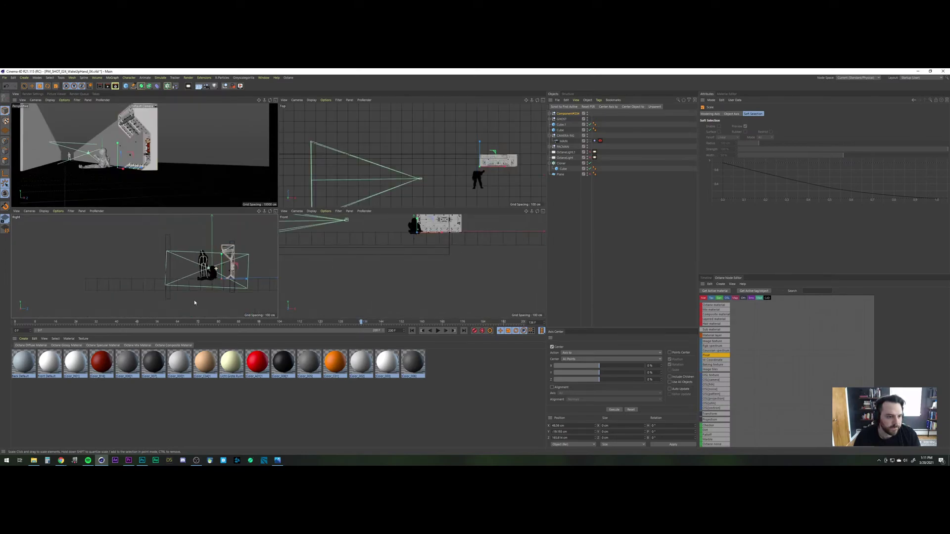
{"action": "left_click", "coordinate": [276, 212]}
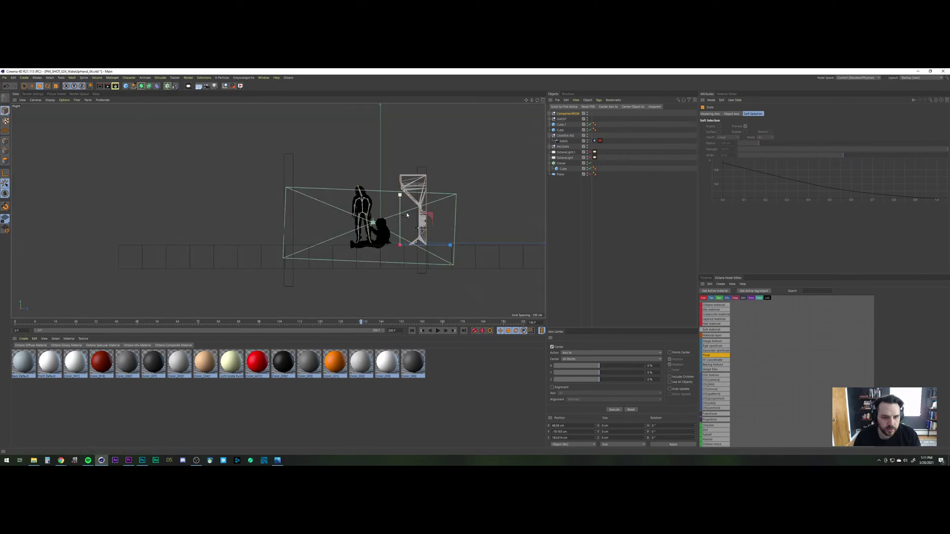
{"action": "left_click_drag", "start_coordinate": [417, 230], "coordinate": [507, 220]}
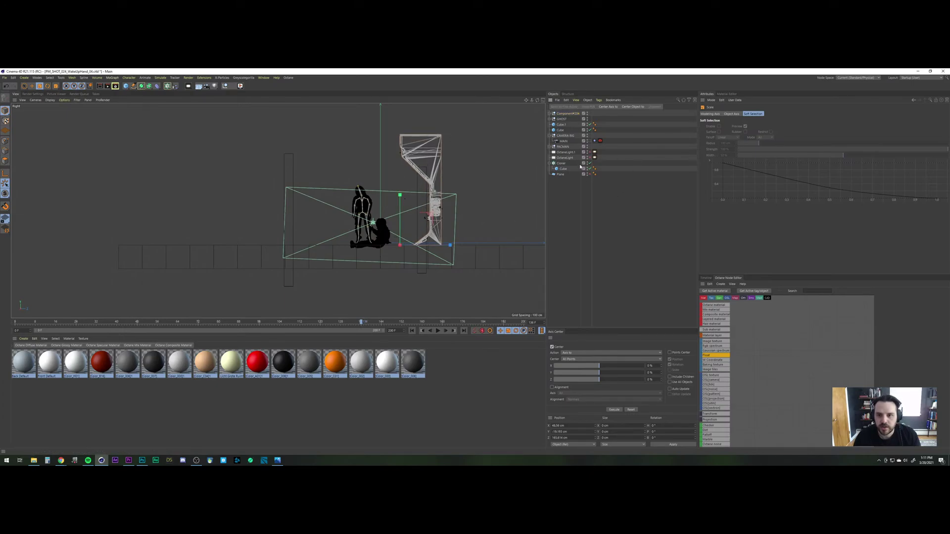
Step: Inspect the wall module's coordinates and reveal its Freeze Transformation settings
{"action": "left_click", "coordinate": [624, 208]}
{"action": "left_click", "coordinate": [568, 113]}
{"action": "left_click", "coordinate": [721, 115]}
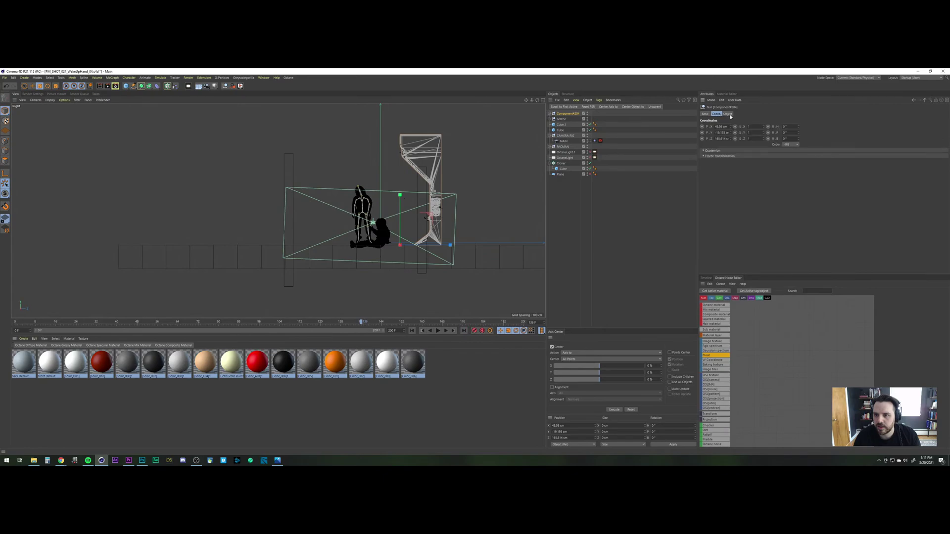
{"action": "left_click", "coordinate": [704, 156]}
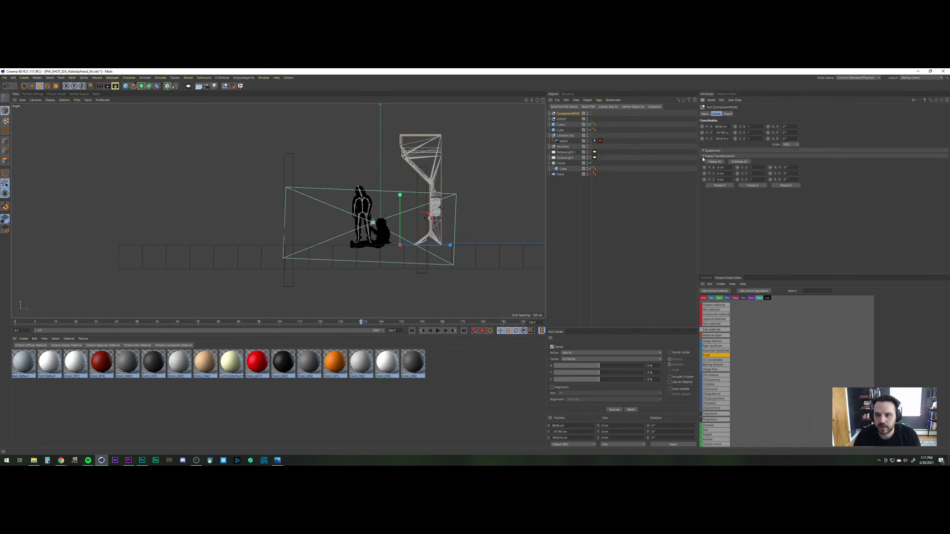
Step: Move the enlarged wall module along Z toward the characters in the Right view
{"action": "key", "text": "e"}
{"action": "left_click", "coordinate": [479, 248]}
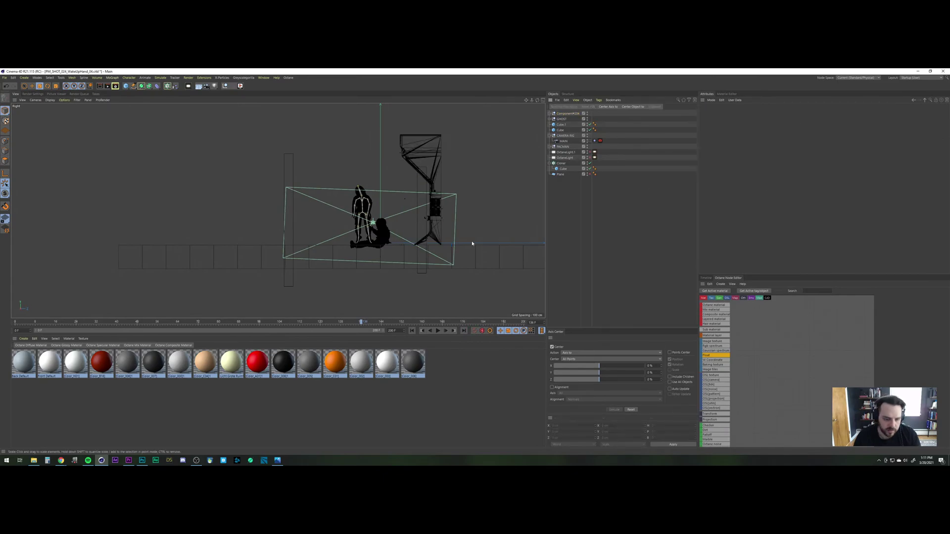
{"action": "left_click", "coordinate": [448, 246]}
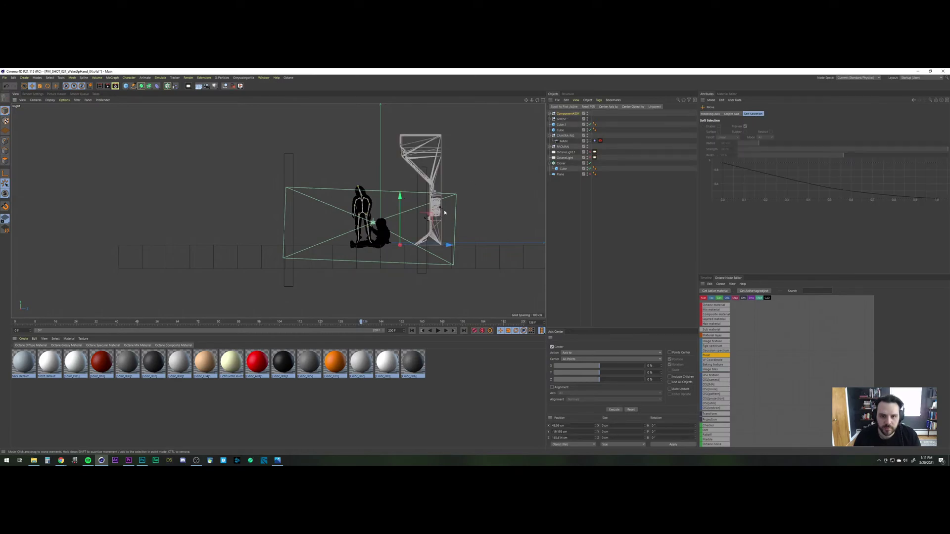
{"action": "left_click_drag", "start_coordinate": [448, 247], "coordinate": [434, 248]}
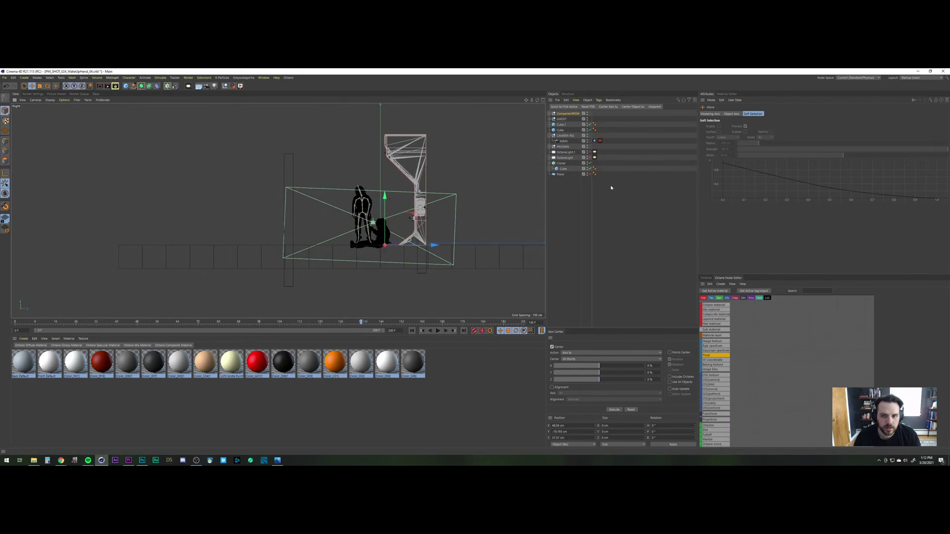
Step: Disable the Cube placeholder wall and examine the wall module's scale and placement beside the seated astronaut in the perspective view
{"action": "left_click", "coordinate": [542, 100]}
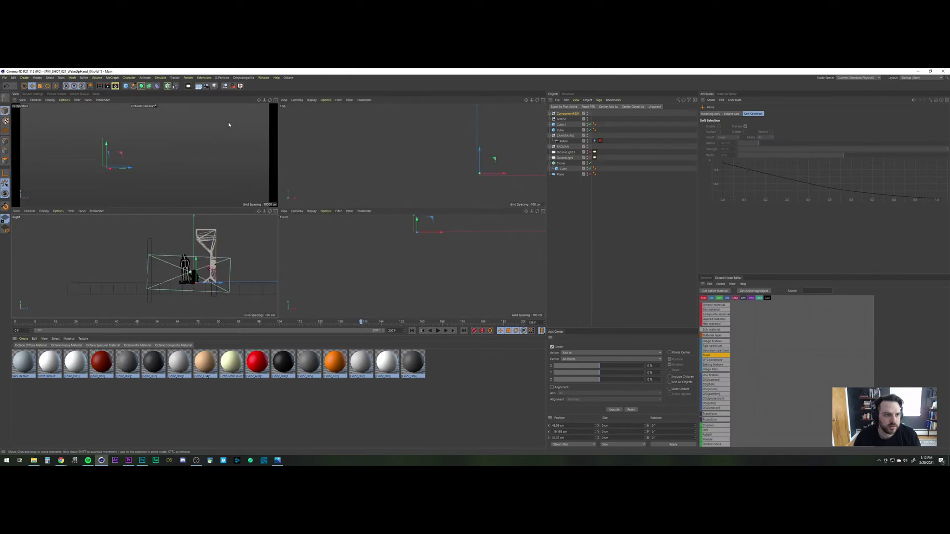
{"action": "left_click", "coordinate": [276, 101]}
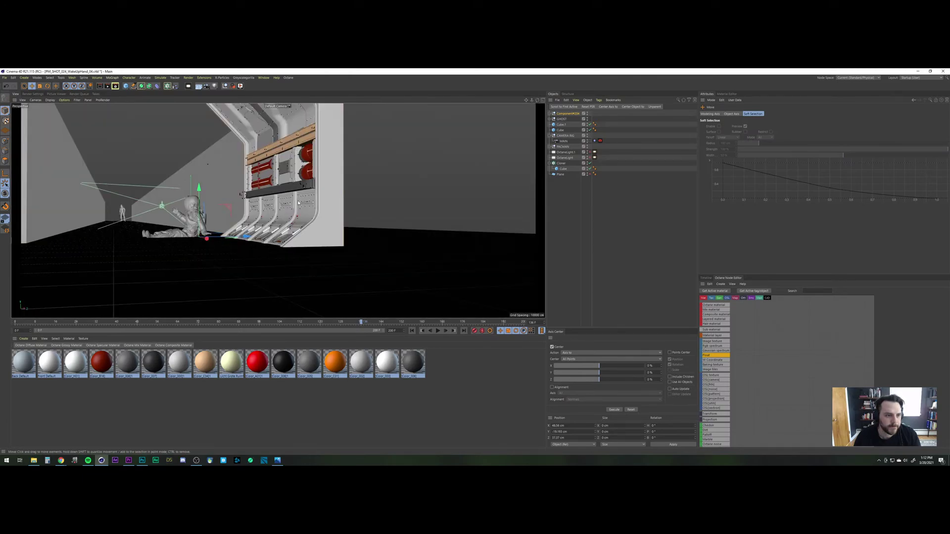
{"action": "left_click_drag", "start_coordinate": [224, 205], "coordinate": [220, 223], "text": "alt"}
{"action": "middle_click_drag", "start_coordinate": [319, 232], "coordinate": [294, 241], "text": "alt"}
{"action": "mouse_move", "coordinate": [294, 241]}
{"action": "left_mouse_down", "text": "alt"}
{"action": "mouse_move", "coordinate": [364, 256]}
{"action": "mouse_move", "coordinate": [296, 243]}
{"action": "left_mouse_up", "text": "alt"}
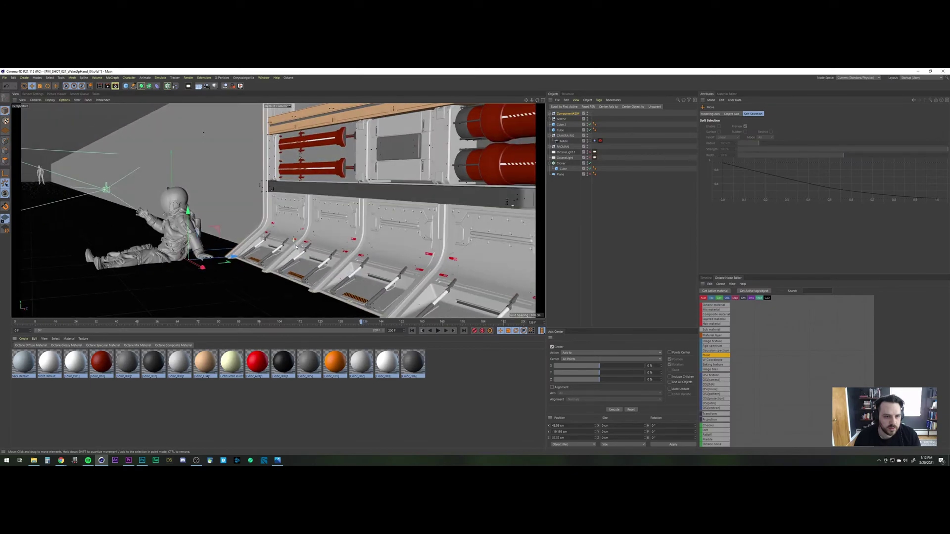
{"action": "left_click", "coordinate": [591, 129]}
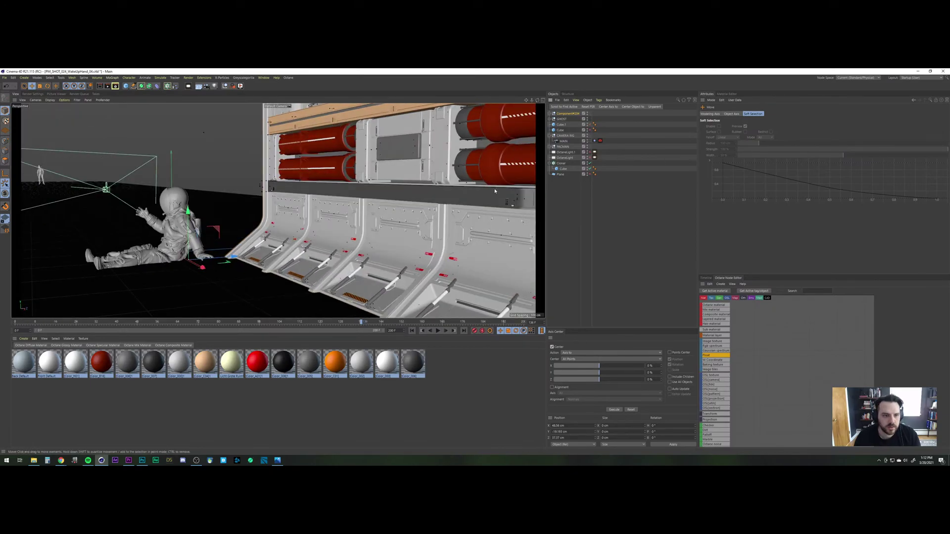
{"action": "left_click_drag", "start_coordinate": [340, 225], "coordinate": [365, 229], "text": "alt"}
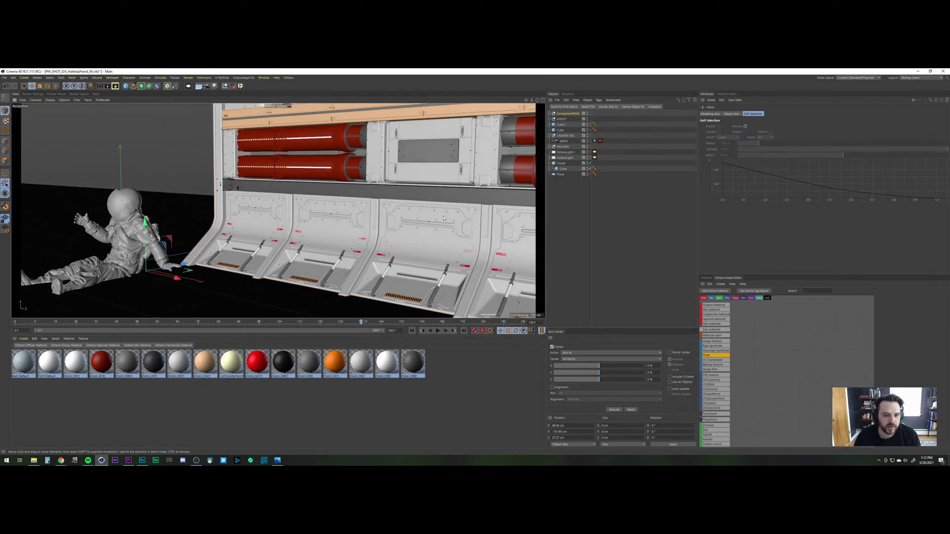
{"action": "scroll", "coordinate": [426, 228], "scroll_direction": "down", "scroll_amount": 5}
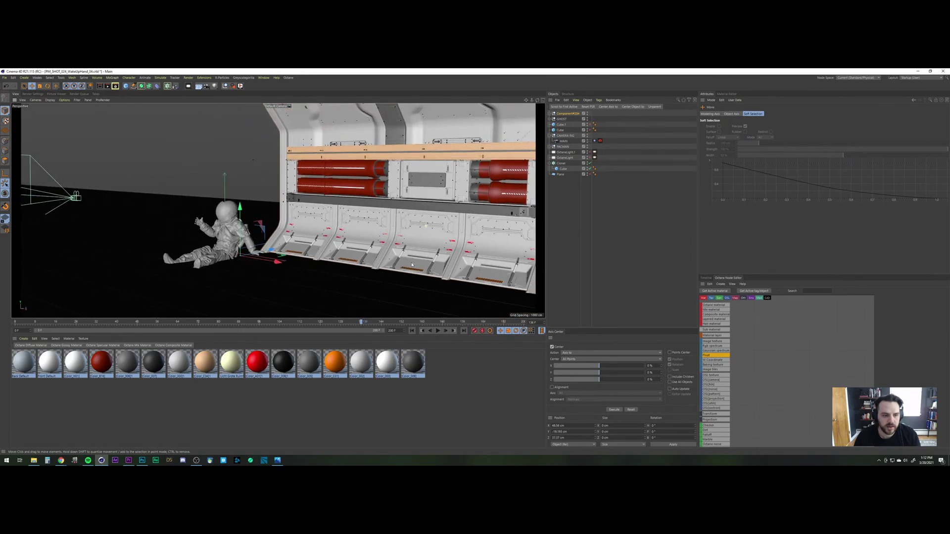
Step: Enable both Cube placeholder walls and move the wall module along Z away from the characters, back toward the corridor wall
{"action": "left_click_drag", "start_coordinate": [590, 130], "coordinate": [590, 124]}
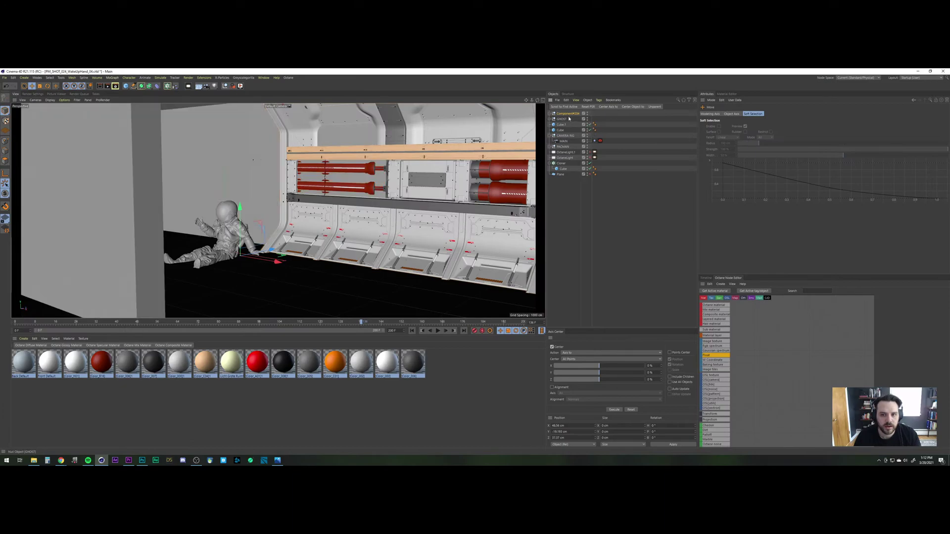
{"action": "left_click", "coordinate": [568, 114]}
{"action": "left_click", "coordinate": [537, 101]}
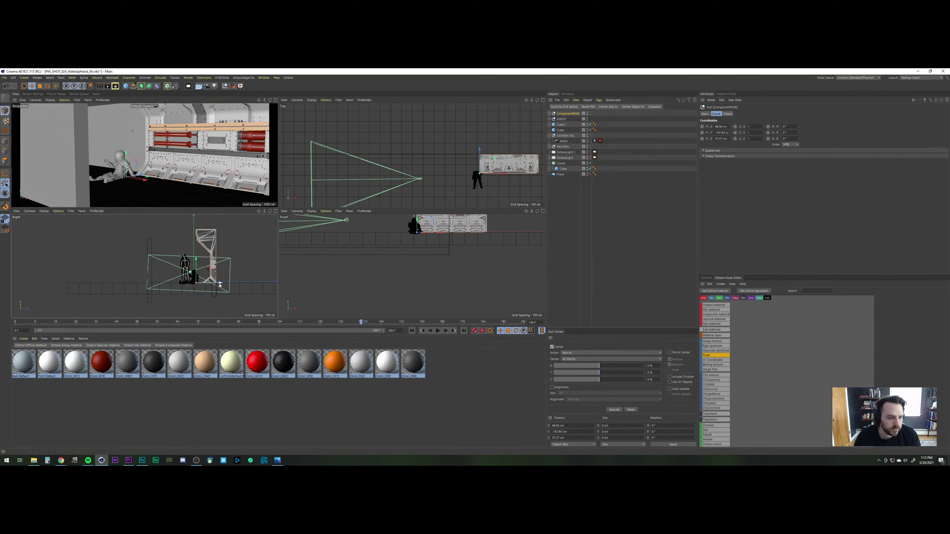
{"action": "left_click_drag", "start_coordinate": [220, 285], "coordinate": [228, 285]}
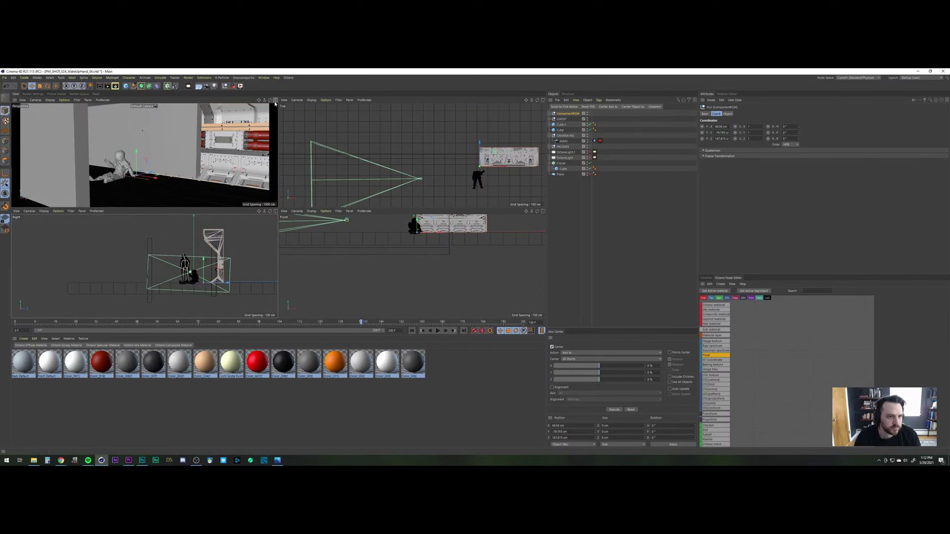
Step: Disable both Cube placeholder walls to leave the wall module uncovered beside the astronaut in the perspective view
{"action": "middle_click", "coordinate": [194, 133]}
{"action": "left_click", "coordinate": [561, 130]}
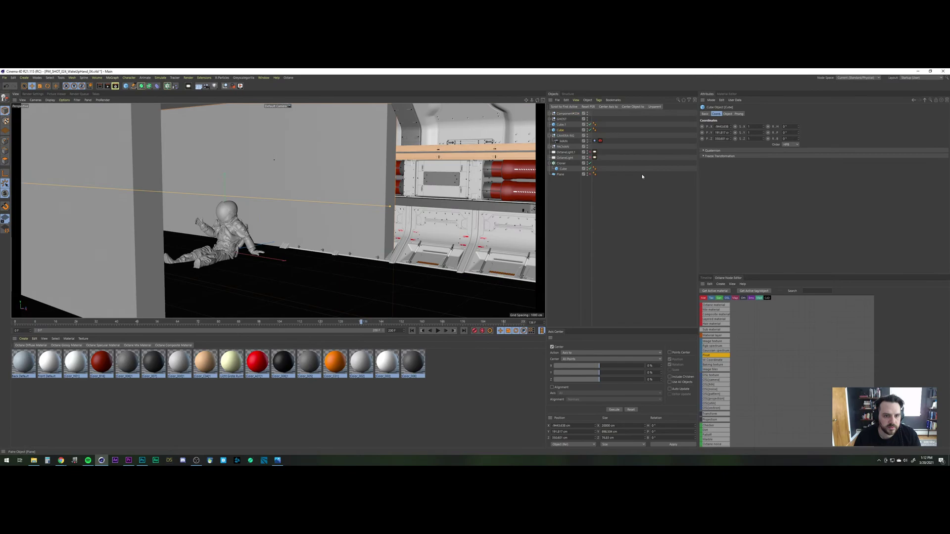
{"action": "left_click", "coordinate": [590, 131]}
{"action": "left_click", "coordinate": [580, 202]}
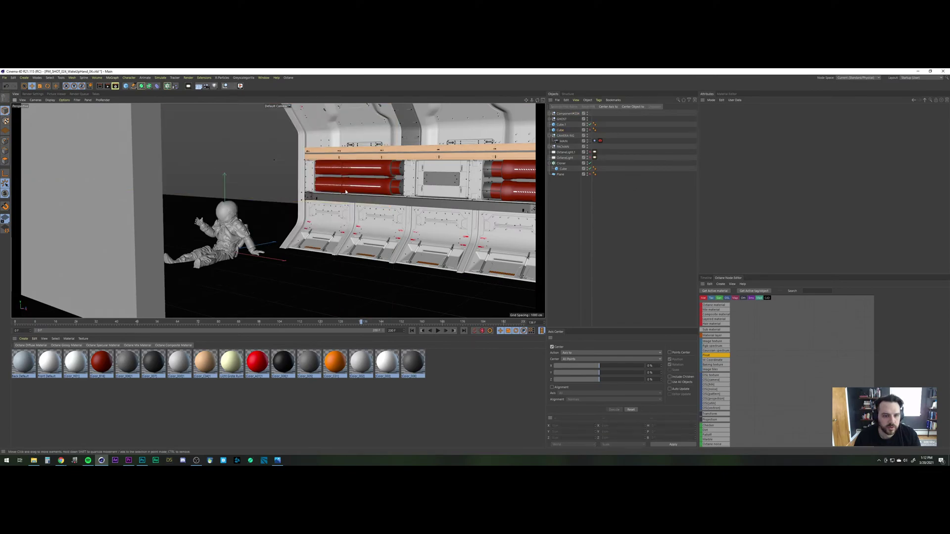
{"action": "left_click", "coordinate": [590, 125]}
{"action": "right_click_drag", "start_coordinate": [365, 204], "coordinate": [360, 228], "text": "alt"}
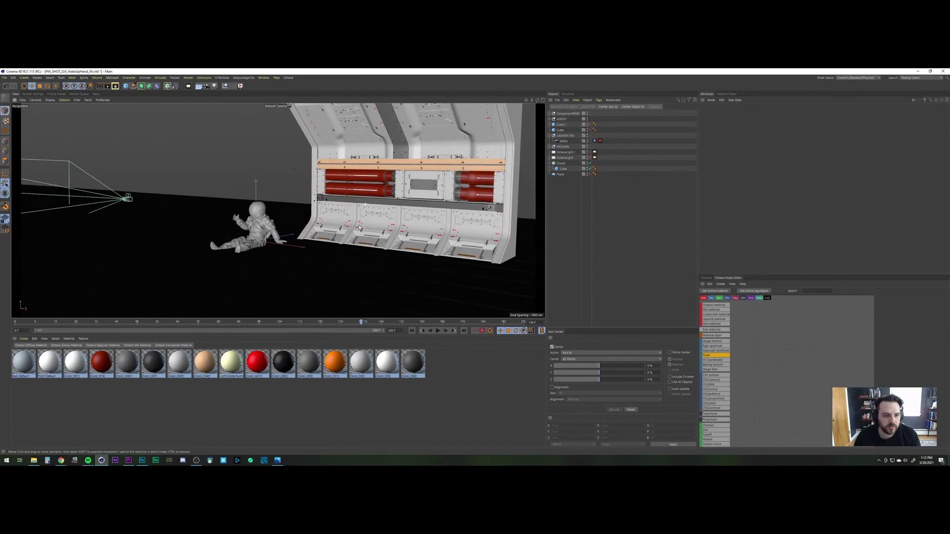
{"action": "left_click_drag", "start_coordinate": [360, 228], "coordinate": [340, 219], "text": "alt"}
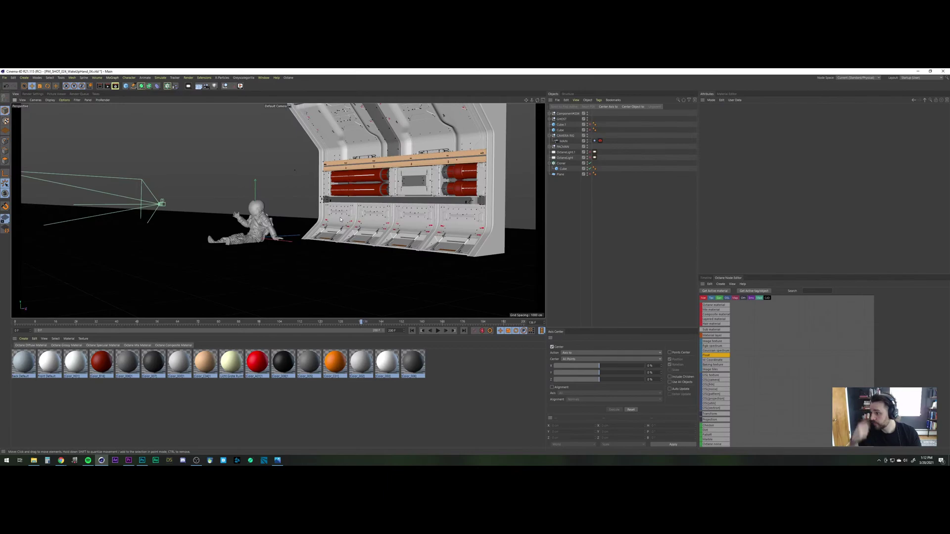
Step: Add a Cloner object and rename it WALL 1 CLONER
{"action": "left_click", "coordinate": [568, 114]}
{"action": "left_click", "coordinate": [167, 86]}
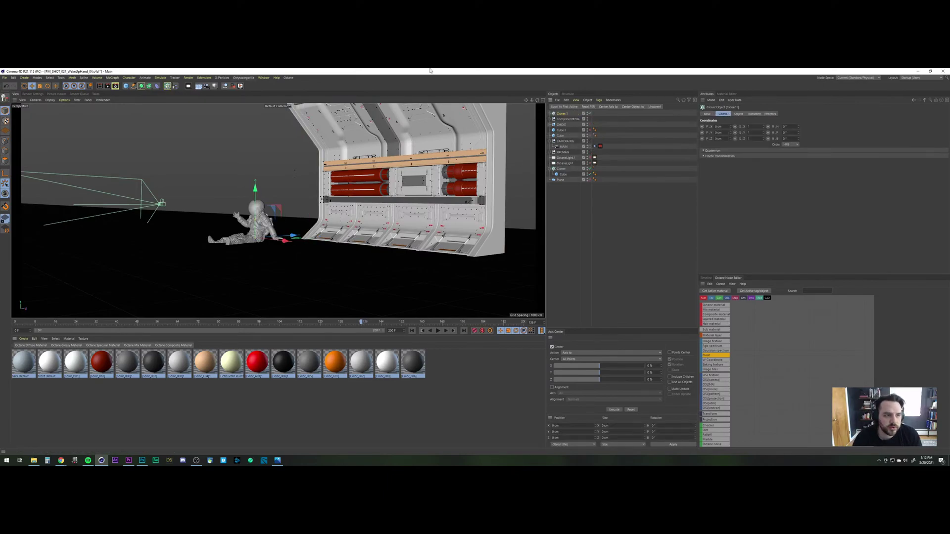
{"action": "double_click", "coordinate": [563, 114]}
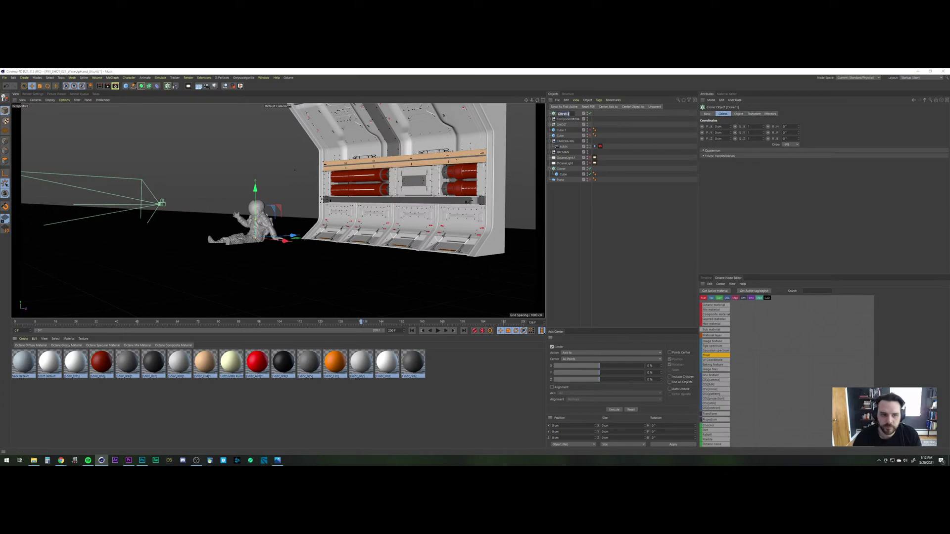
{"action": "type", "text": "W"}
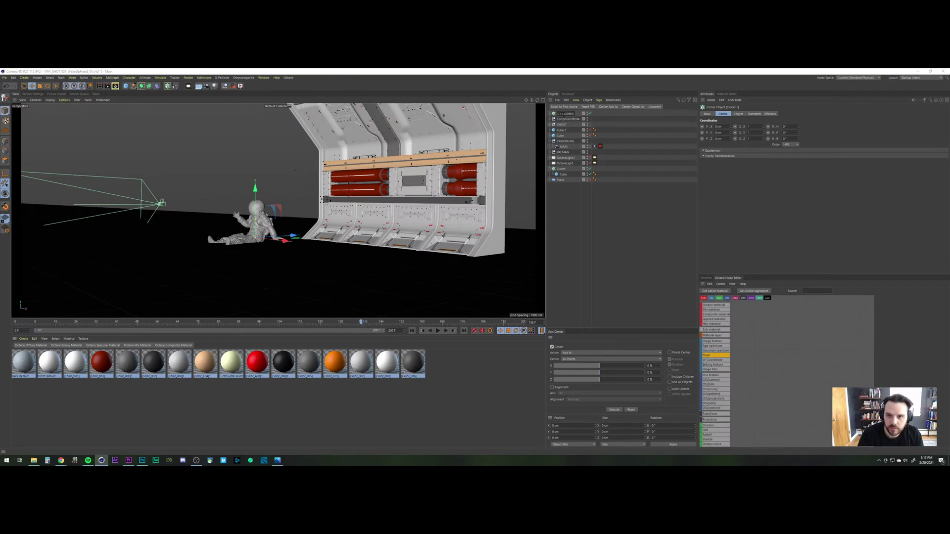
{"action": "type", "text": "ALL 1 CLONER"}
{"action": "key", "text": "Return"}
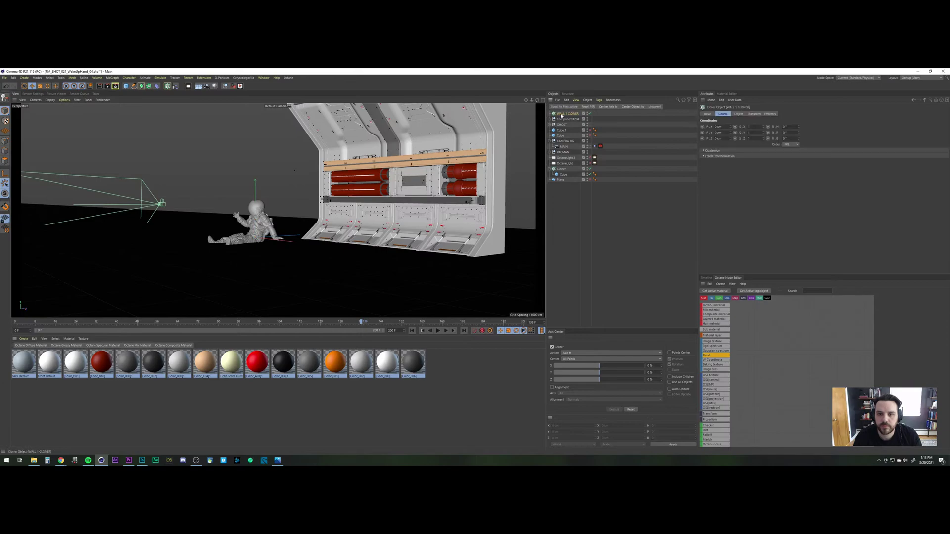
Step: Show the WALL 1 CLONER's object properties and save the project
{"action": "left_click", "coordinate": [740, 115]}
{"action": "left_click", "coordinate": [5, 78]}
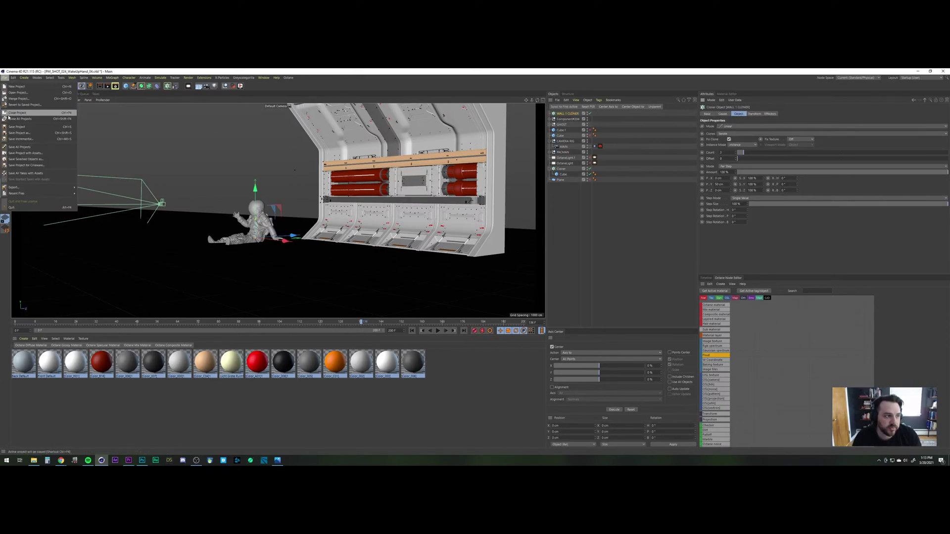
{"action": "left_click", "coordinate": [16, 127]}
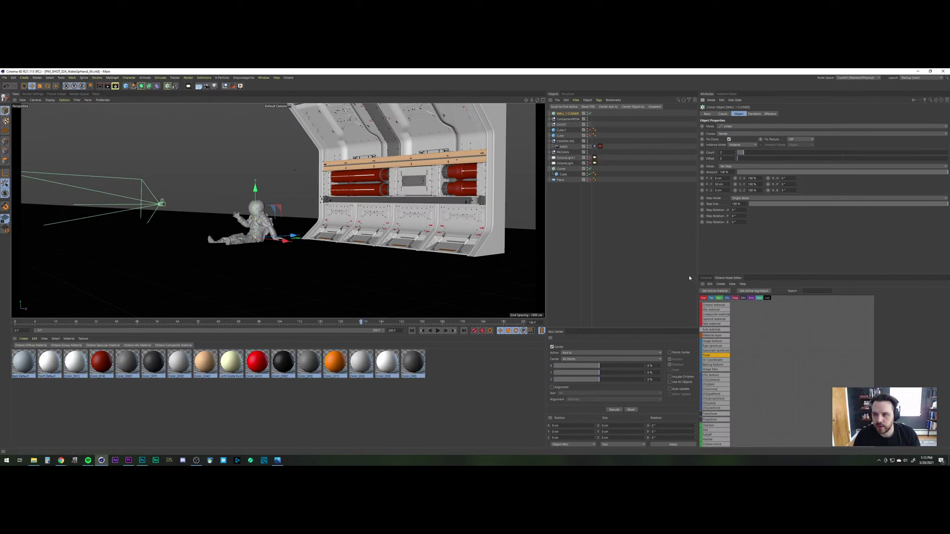
Step: Set the cloner's instance mode to Render Instance and make the wall module a child of WALL 1 CLONER
{"action": "left_click", "coordinate": [751, 146]}
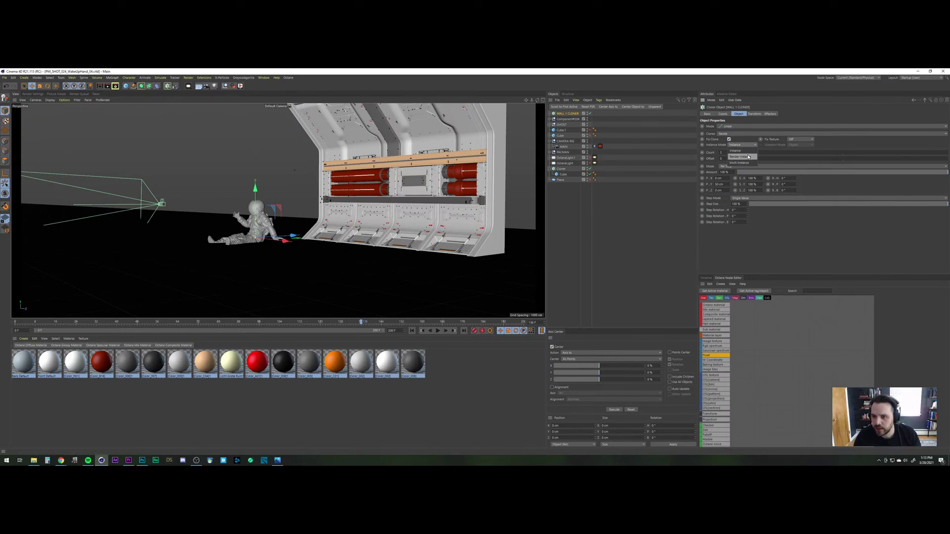
{"action": "left_click", "coordinate": [749, 157]}
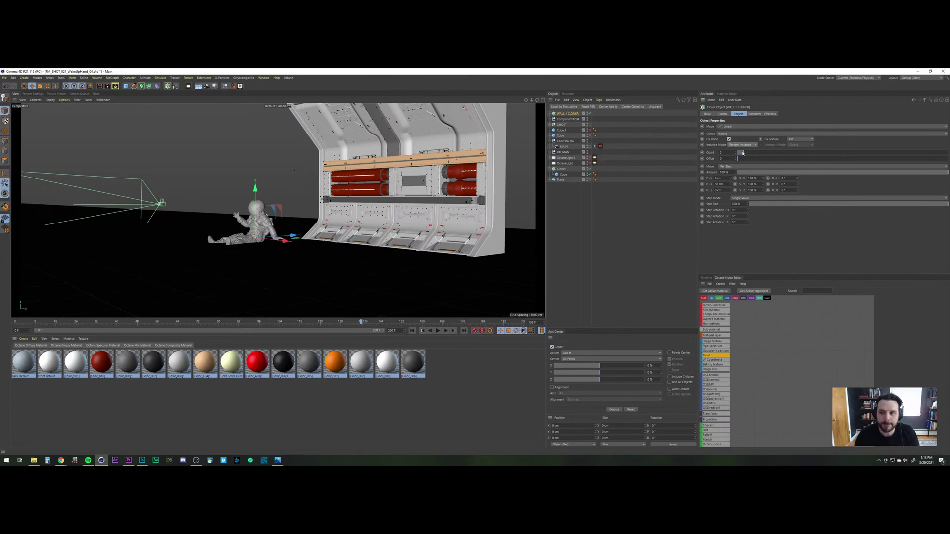
{"action": "left_click_drag", "start_coordinate": [568, 119], "coordinate": [562, 116]}
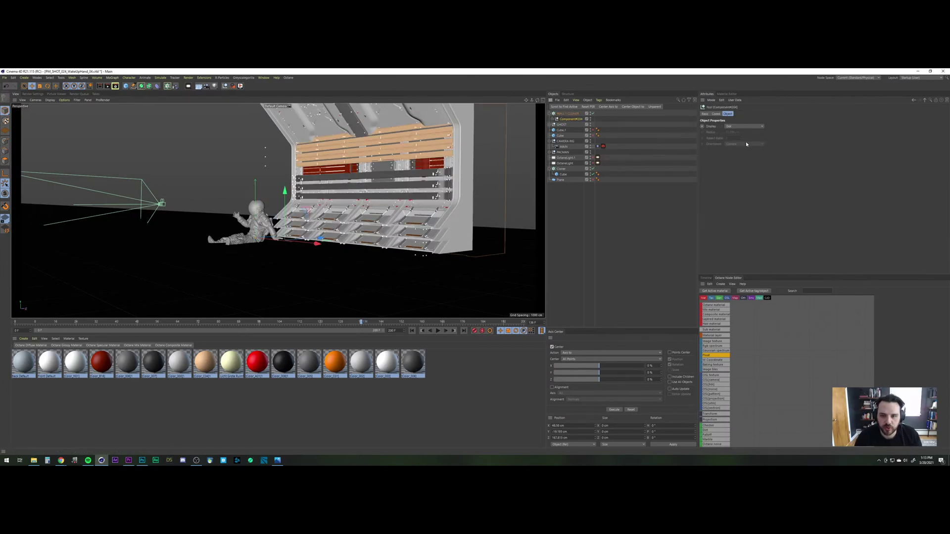
Step: Set the WALL 1 CLONER's per-step Y position offset to 0 cm
{"action": "left_click", "coordinate": [567, 113]}
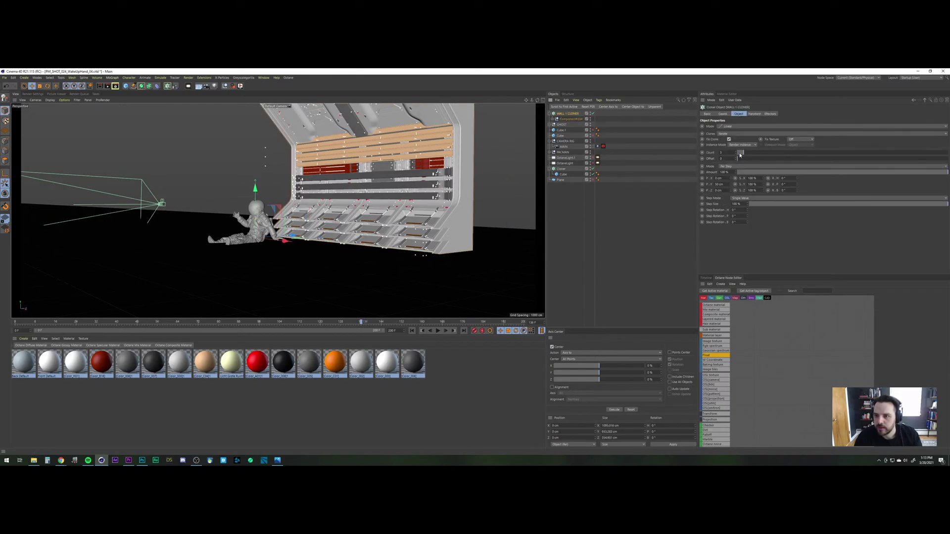
{"action": "double_click", "coordinate": [719, 184]}
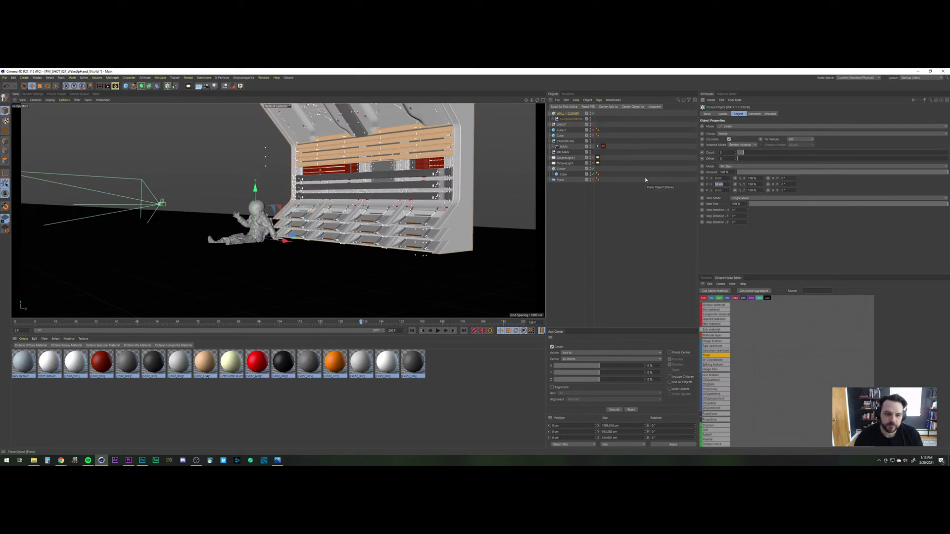
{"action": "type", "text": "0"}
{"action": "key", "text": "Return"}
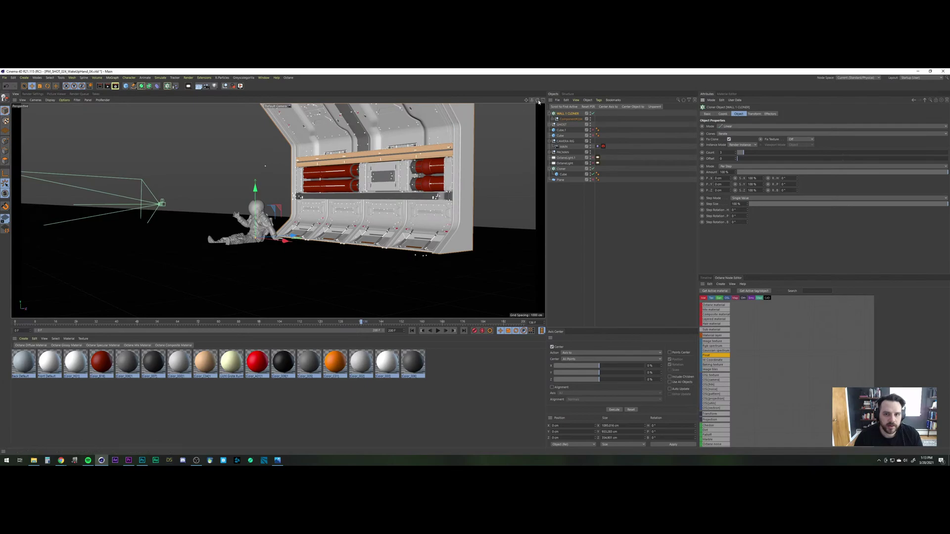
Step: Spread the wall clones sideways with an X offset of about -1110 cm per step, checking the seam in the Front view
{"action": "middle_click", "coordinate": [375, 189]}
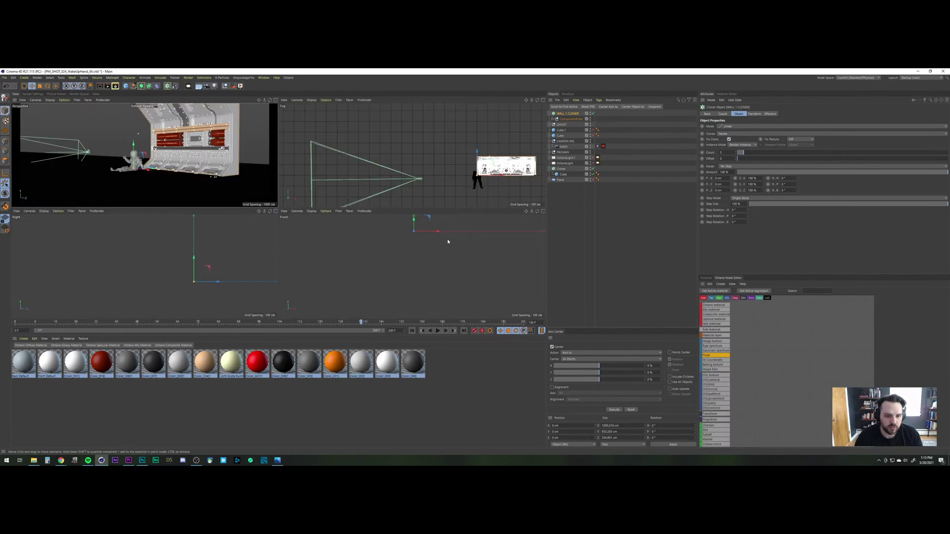
{"action": "left_click", "coordinate": [543, 211]}
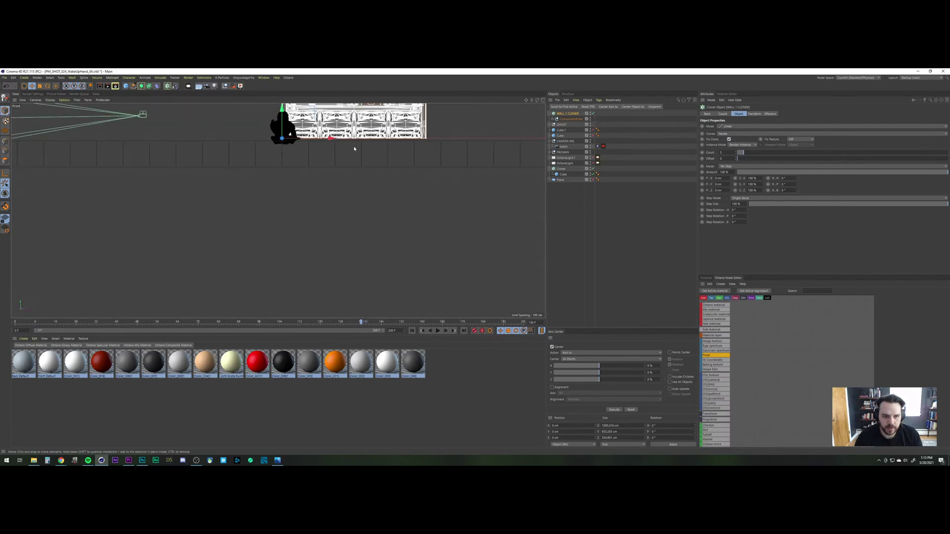
{"action": "middle_click_drag", "start_coordinate": [347, 147], "coordinate": [357, 263], "text": "alt"}
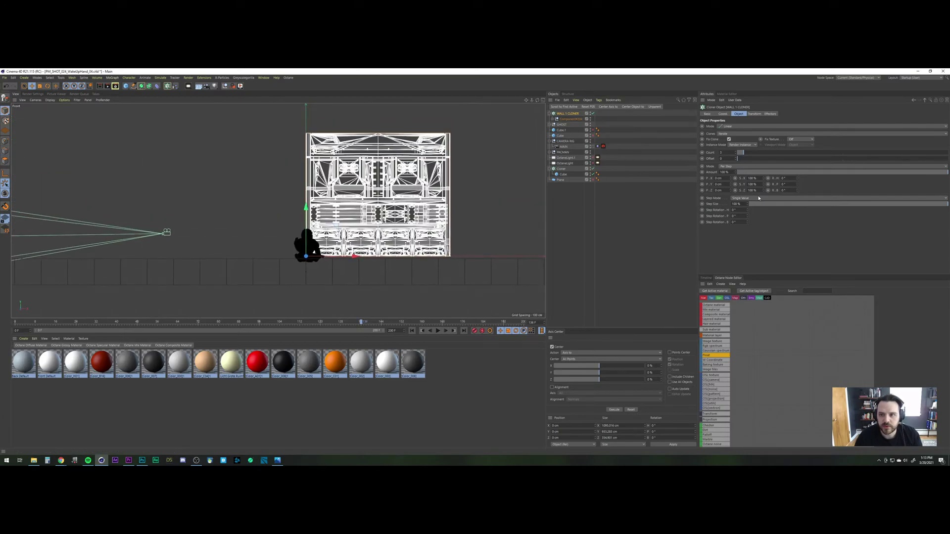
{"action": "left_click_drag", "start_coordinate": [731, 179], "coordinate": [718, 159]}
{"action": "scroll", "coordinate": [326, 189], "scroll_direction": "up", "scroll_amount": 8}
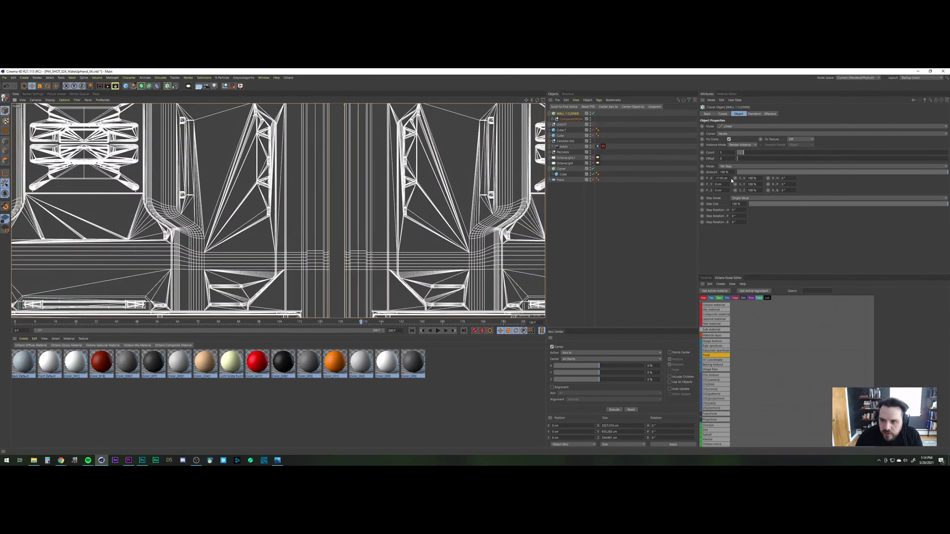
Step: Reduce the WALL 1 CLONER's X position offset in small increments to about -1100 cm, bringing the neighbouring wall segments together
{"action": "left_click", "coordinate": [731, 181]}
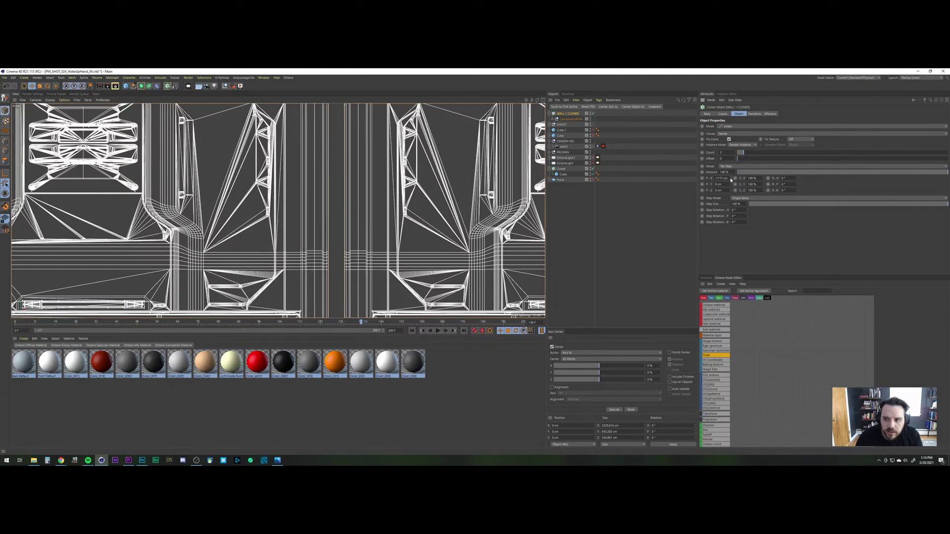
{"action": "left_click", "coordinate": [732, 179]}
{"action": "left_click", "coordinate": [732, 179]}
{"action": "left_click", "coordinate": [732, 179]}
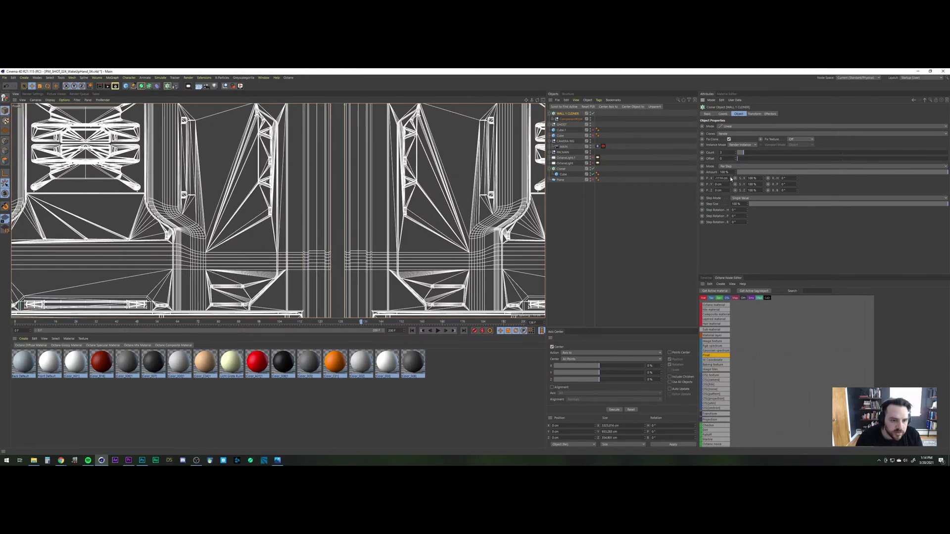
{"action": "left_click", "coordinate": [731, 179]}
{"action": "left_click", "coordinate": [731, 179]}
{"action": "left_click", "coordinate": [731, 179]}
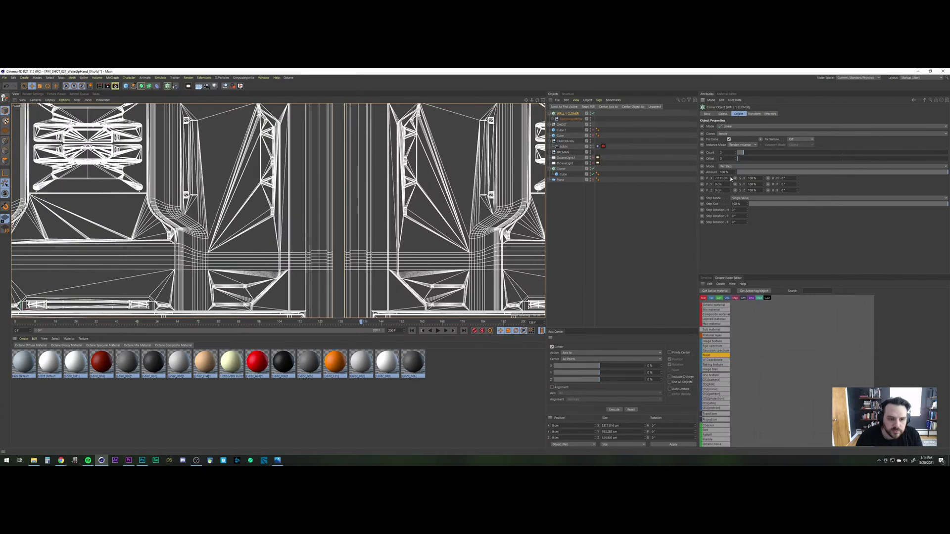
{"action": "left_click", "coordinate": [731, 179]}
{"action": "left_click", "coordinate": [732, 179]}
{"action": "left_click", "coordinate": [732, 179]}
{"action": "left_click", "coordinate": [732, 180]}
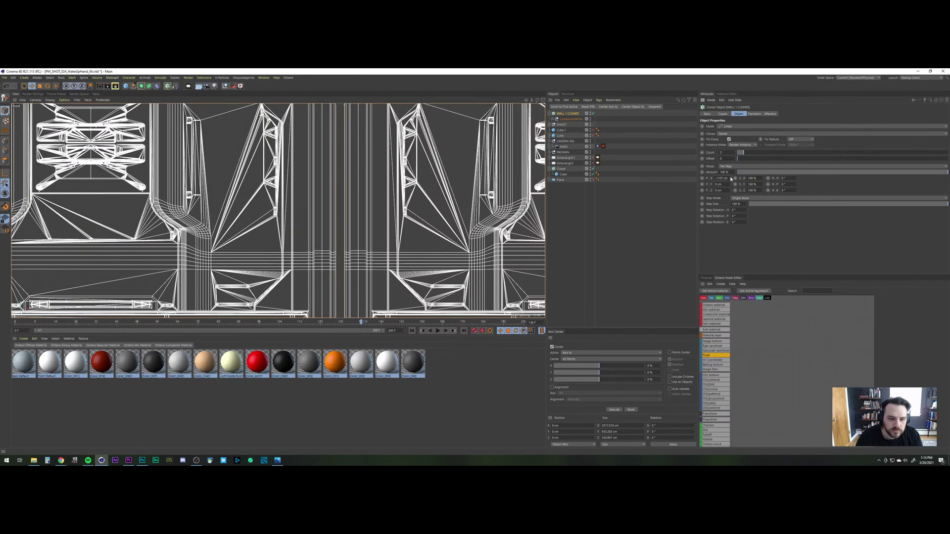
{"action": "left_click", "coordinate": [732, 179]}
{"action": "left_click", "coordinate": [731, 179]}
{"action": "left_click", "coordinate": [731, 180]}
{"action": "left_click", "coordinate": [731, 179]}
{"action": "left_click", "coordinate": [731, 179]}
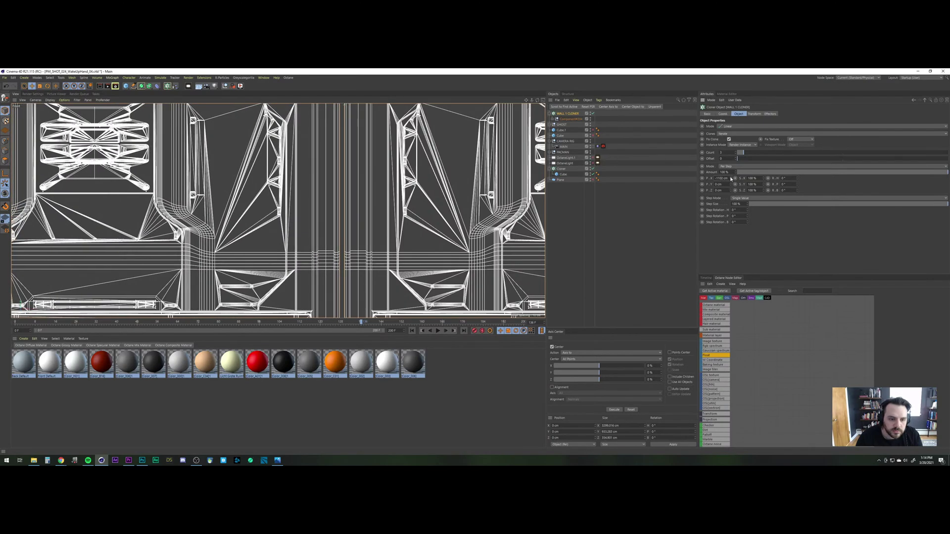
{"action": "left_click", "coordinate": [732, 179]}
{"action": "left_click", "coordinate": [732, 179]}
{"action": "left_click", "coordinate": [732, 179]}
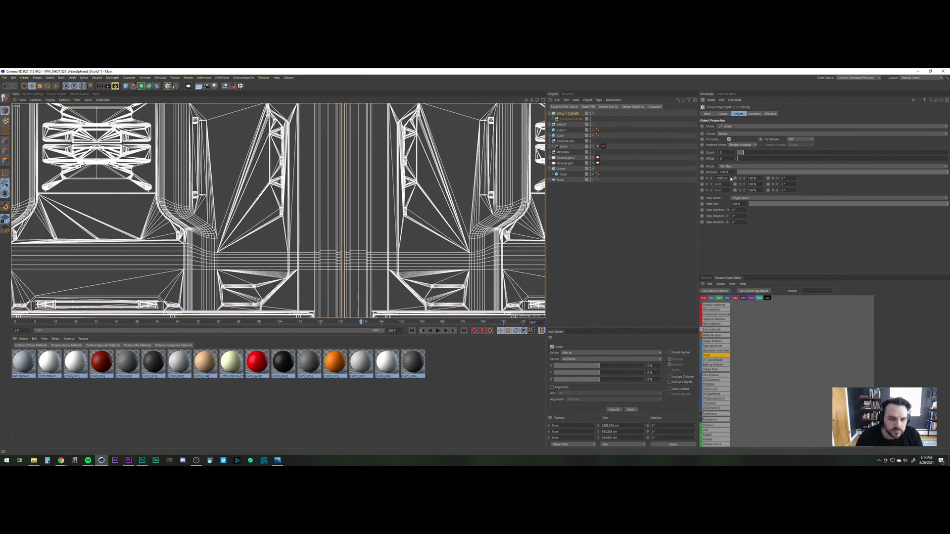
{"action": "left_click", "coordinate": [732, 180]}
{"action": "left_click", "coordinate": [732, 180]}
{"action": "left_click", "coordinate": [731, 179]}
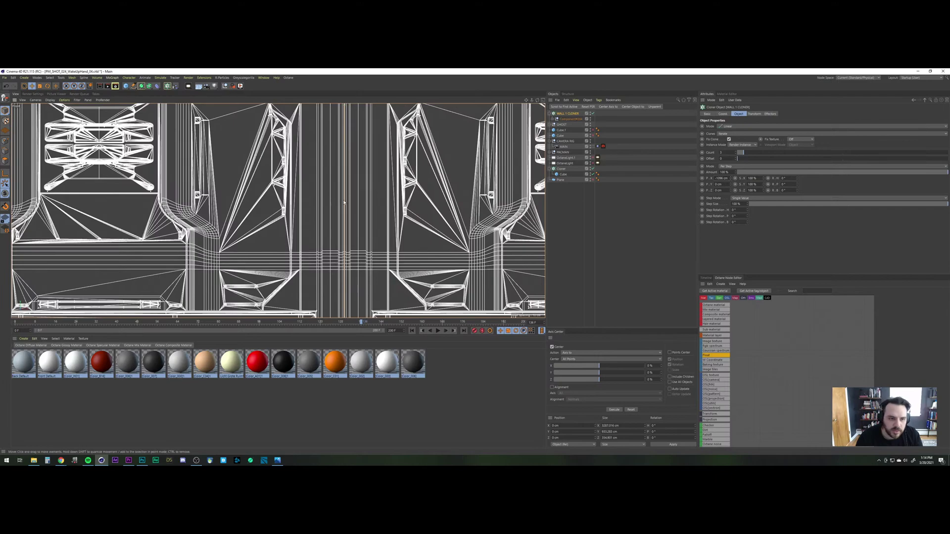
Step: Fine-tune the wall cloner's X position offset in 1 cm-scale increments, checking the seam between two segments up close
{"action": "right_click_drag", "start_coordinate": [347, 198], "coordinate": [367, 147], "text": "alt"}
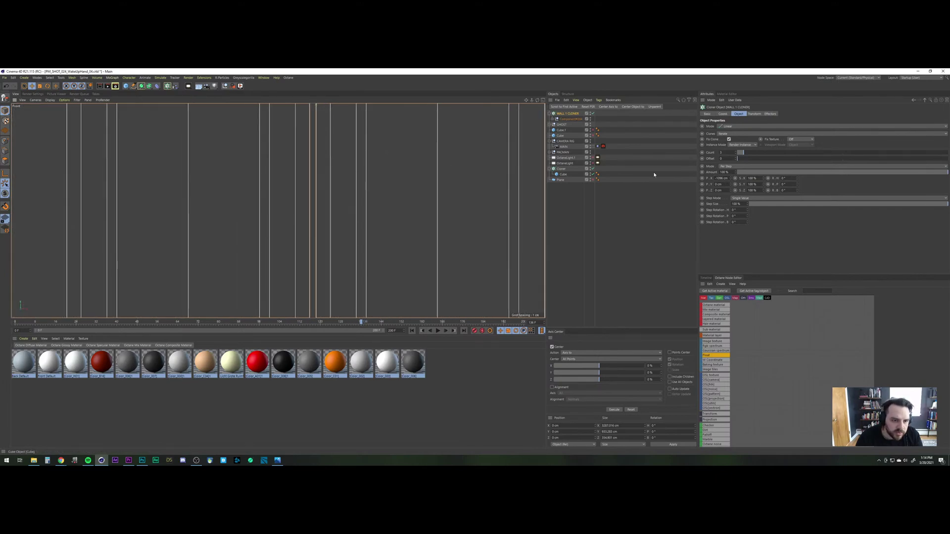
{"action": "left_click", "coordinate": [732, 181]}
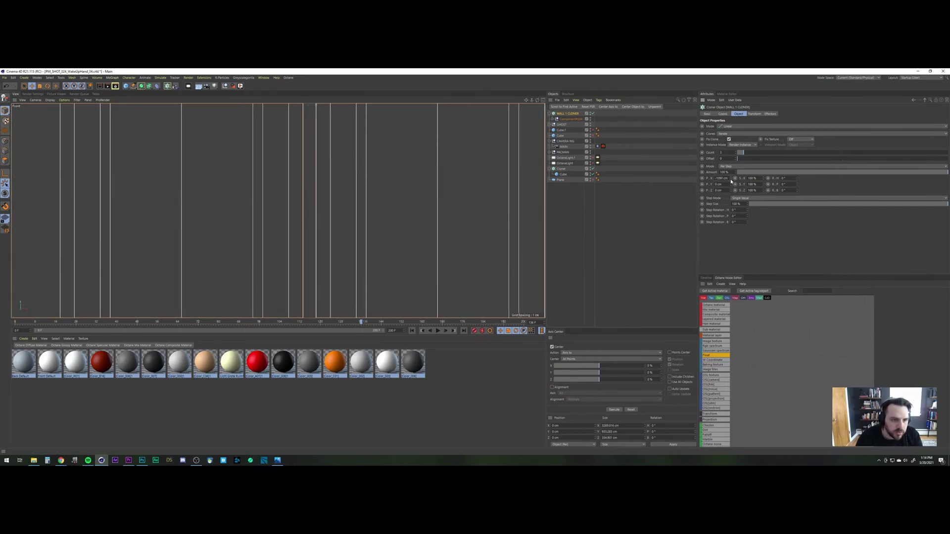
{"action": "left_click", "coordinate": [731, 177]}
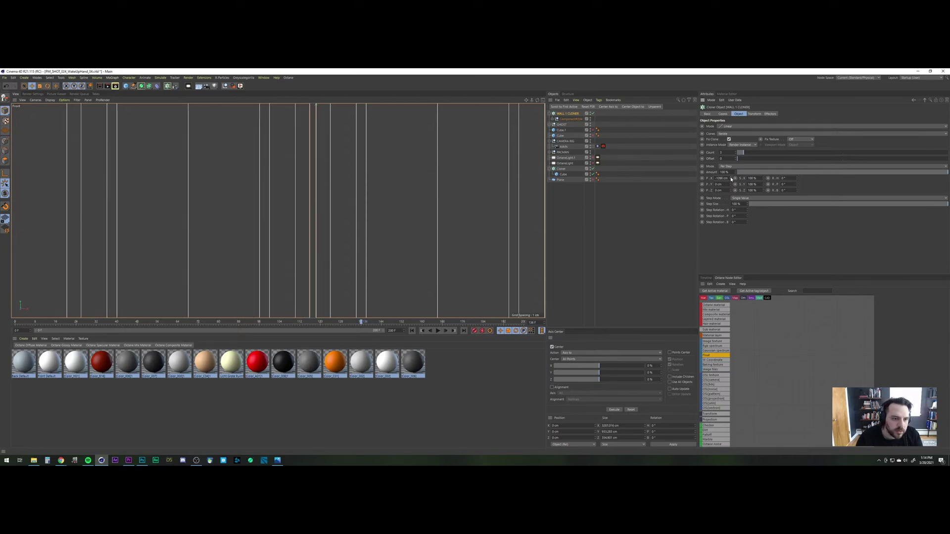
{"action": "left_click", "coordinate": [731, 178]}
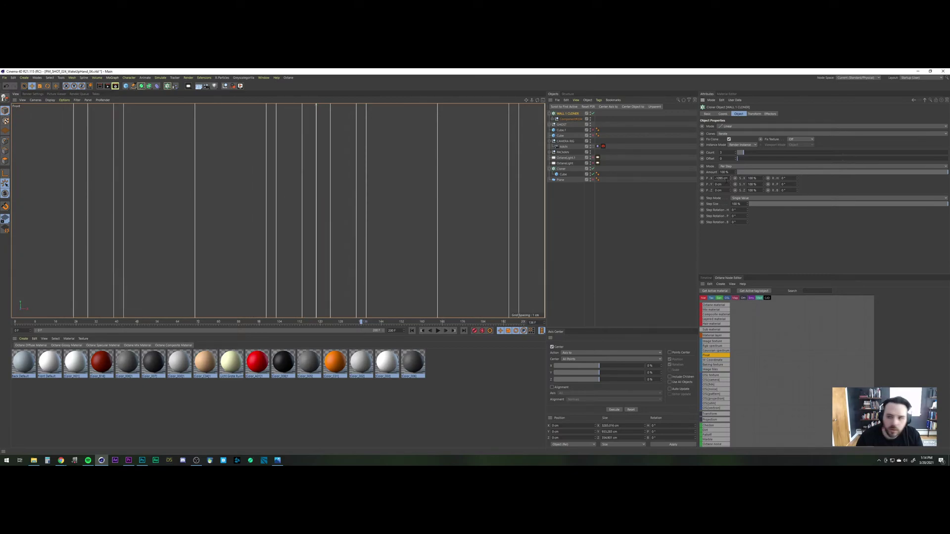
{"action": "scroll", "coordinate": [267, 213], "scroll_direction": "down", "scroll_amount": 10}
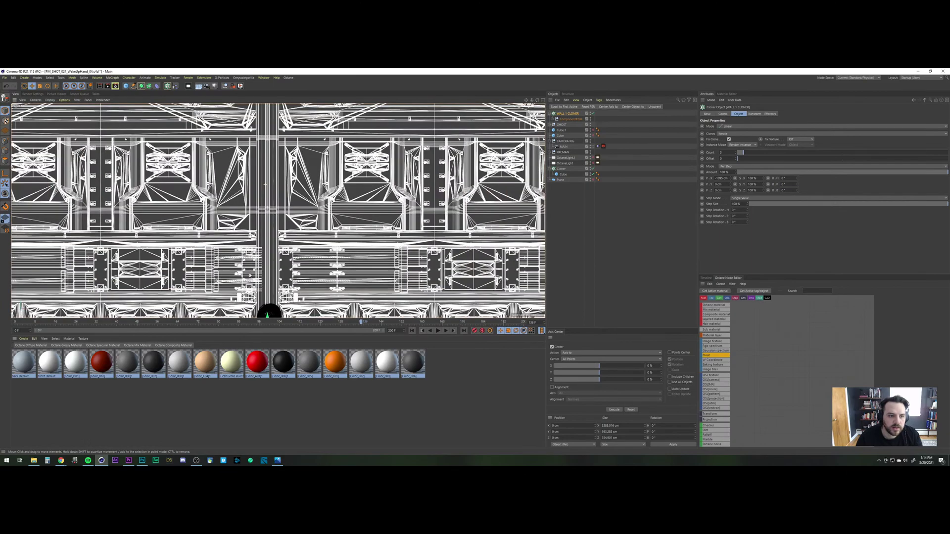
{"action": "scroll", "coordinate": [243, 294], "scroll_direction": "down", "scroll_amount": 3}
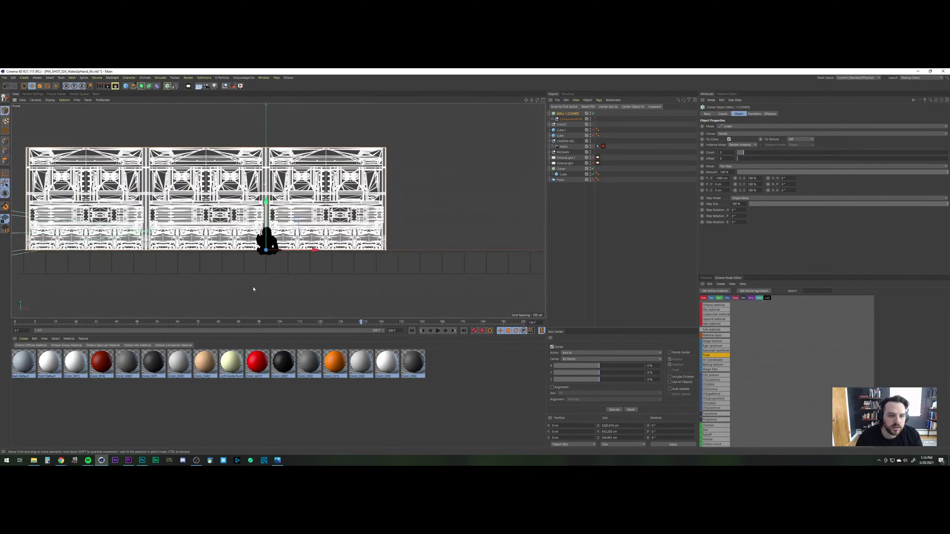
Step: Look through the camera rig's camera in the perspective view and save the project
{"action": "left_click", "coordinate": [542, 100]}
{"action": "key", "text": "F1"}
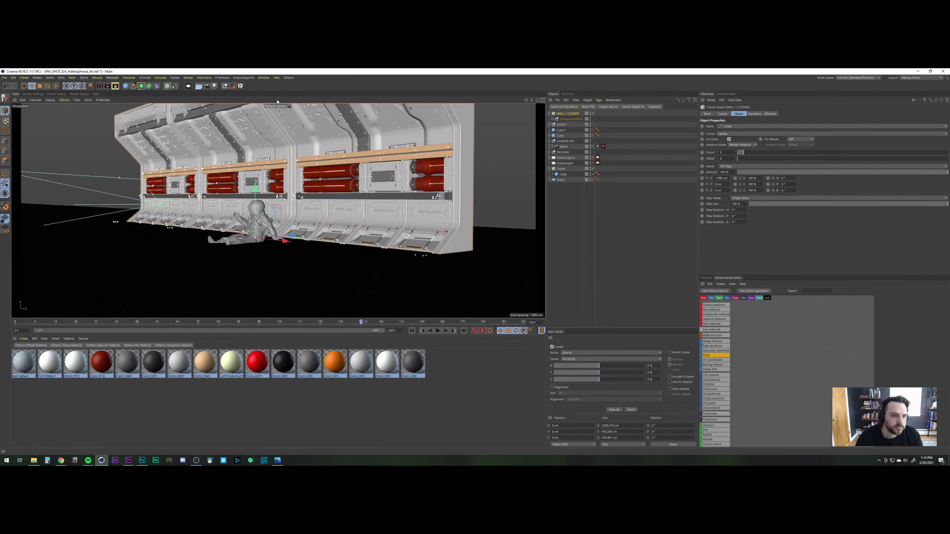
{"action": "left_click", "coordinate": [592, 147]}
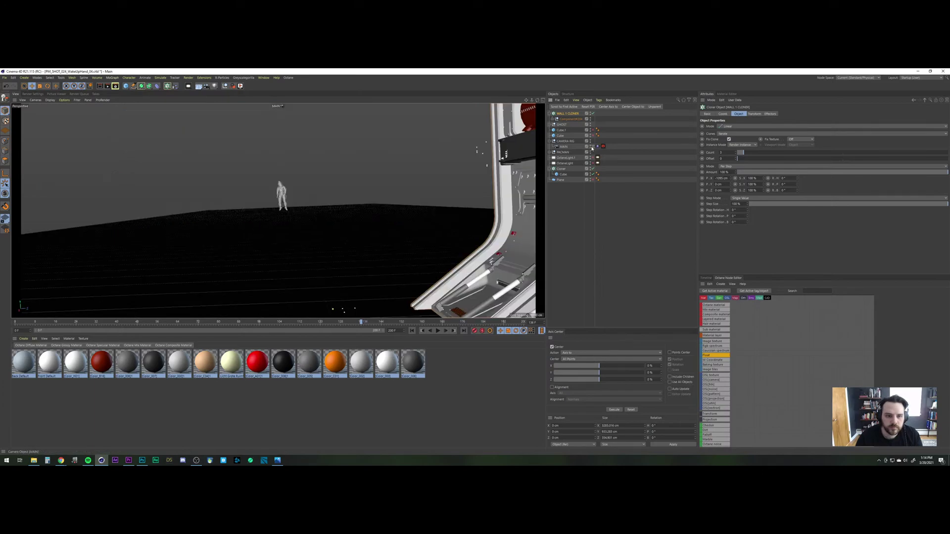
{"action": "left_click", "coordinate": [4, 77]}
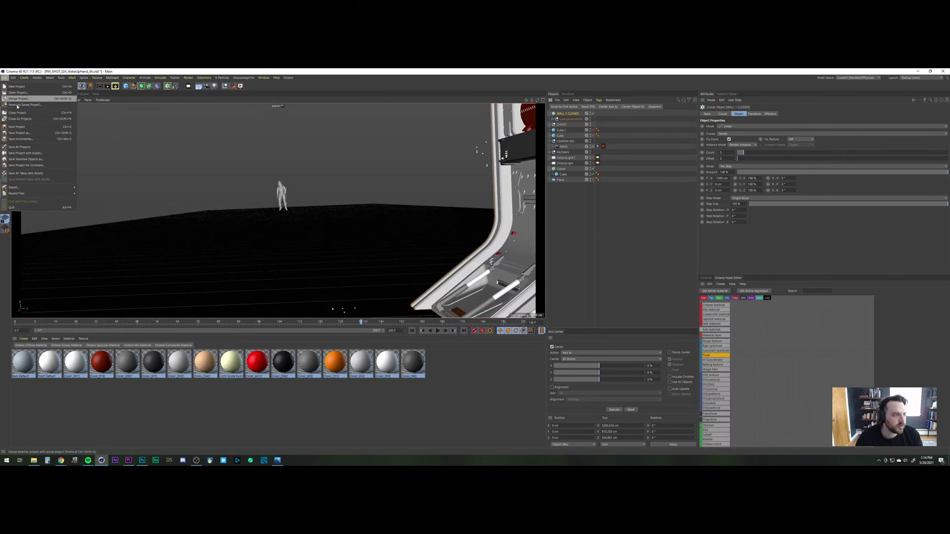
{"action": "left_click", "coordinate": [20, 127]}
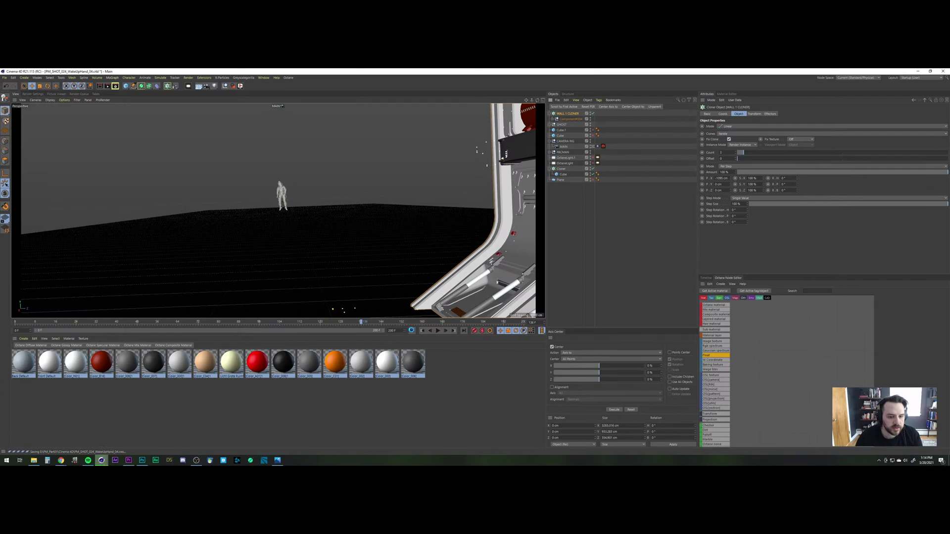
Step: Raise the wall cloner's count to 10 and then 20, judging the wall's length through the camera partway into the animation
{"action": "left_click", "coordinate": [412, 331]}
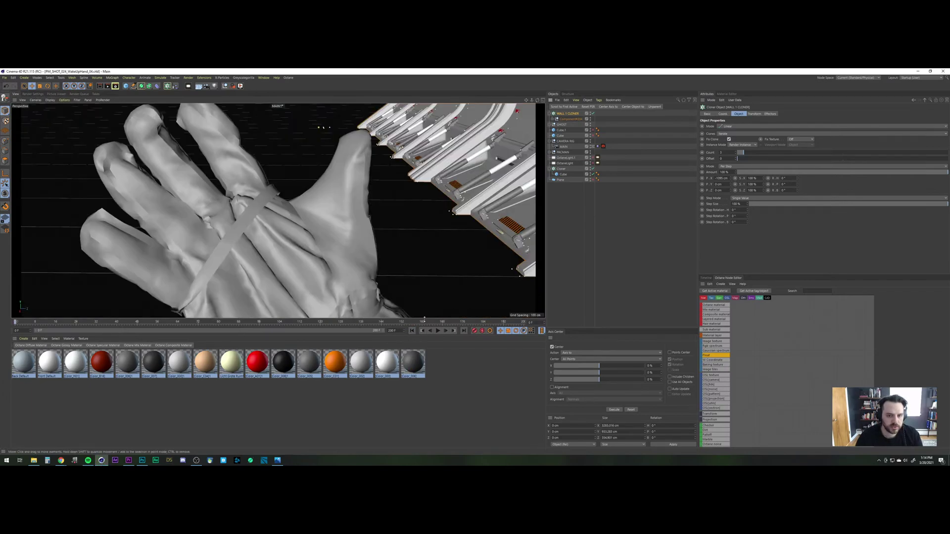
{"action": "left_click_drag", "start_coordinate": [35, 323], "coordinate": [165, 321]}
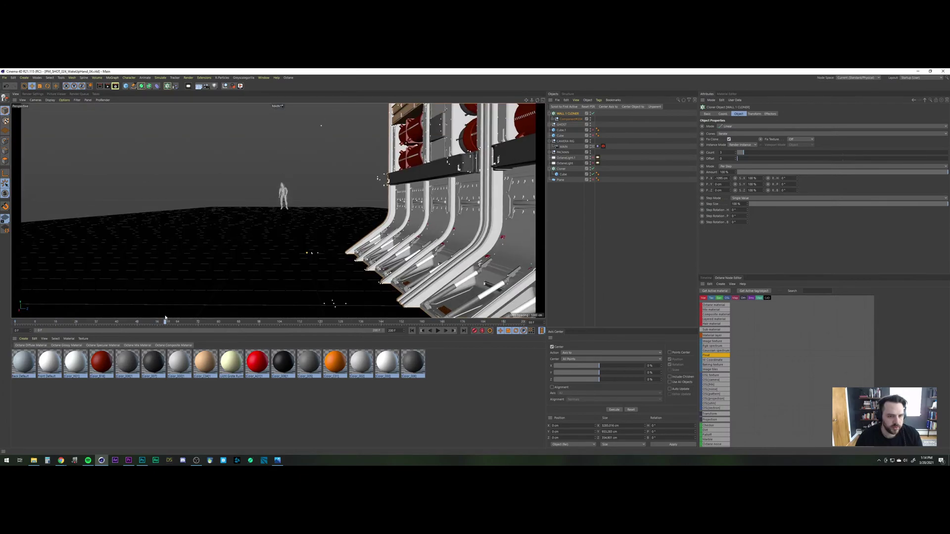
{"action": "left_click", "coordinate": [682, 167]}
{"action": "left_click", "coordinate": [570, 114]}
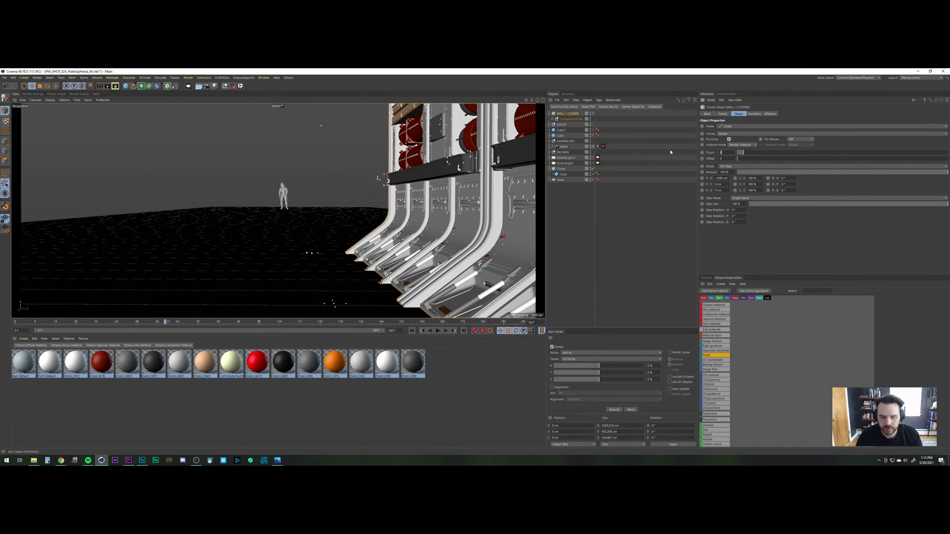
{"action": "key", "text": "Return"}
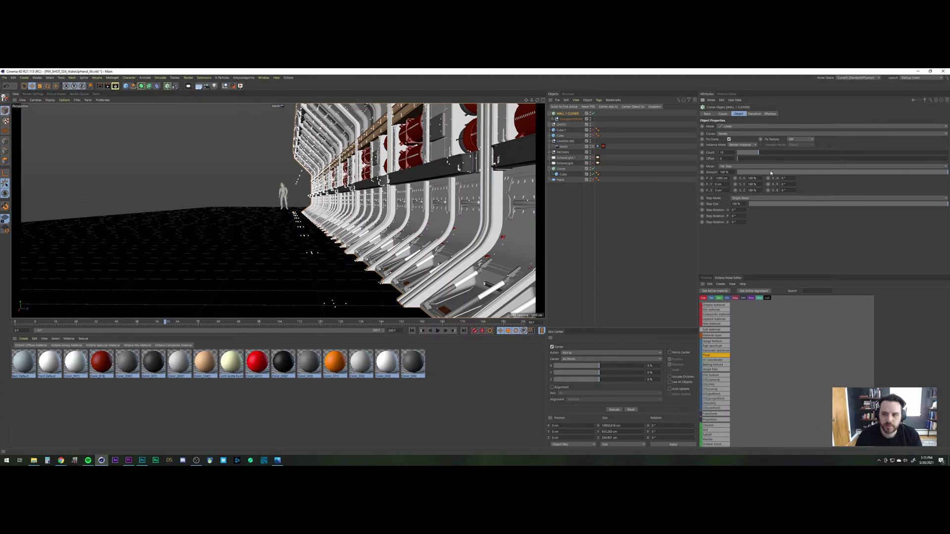
{"action": "type", "text": "20"}
{"action": "key", "text": "Return"}
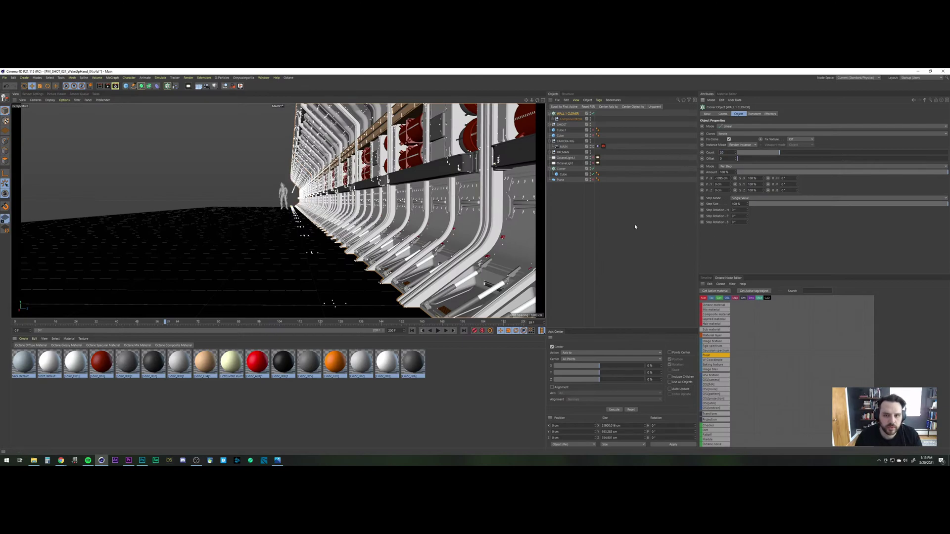
Step: Review the camera animation with the longer wall, and inspect the coordinates of the component null inside the wall cloner
{"action": "left_click", "coordinate": [243, 324]}
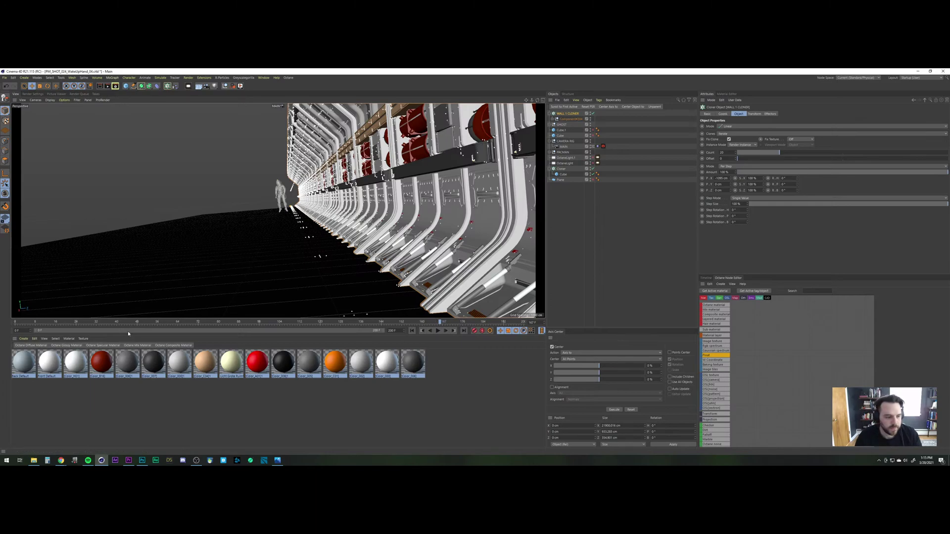
{"action": "left_click", "coordinate": [413, 332]}
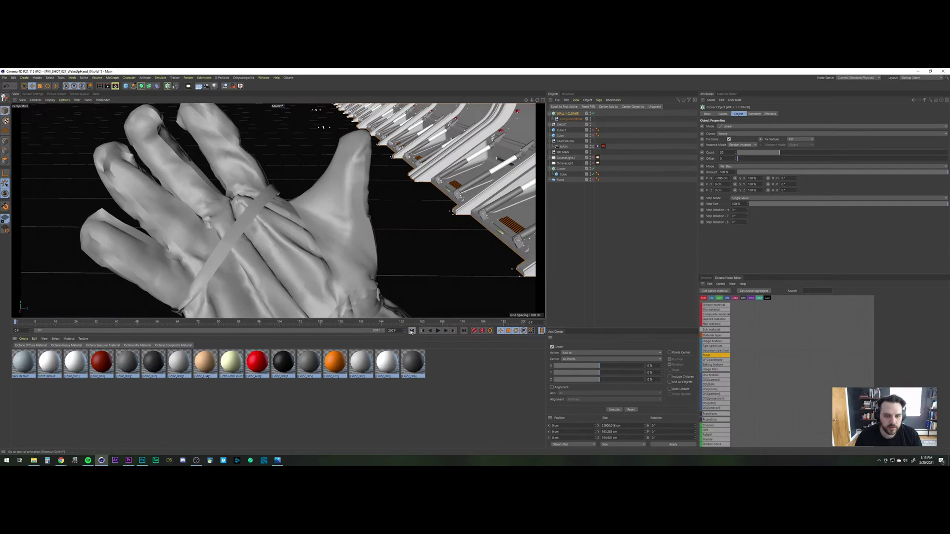
{"action": "left_click", "coordinate": [578, 215]}
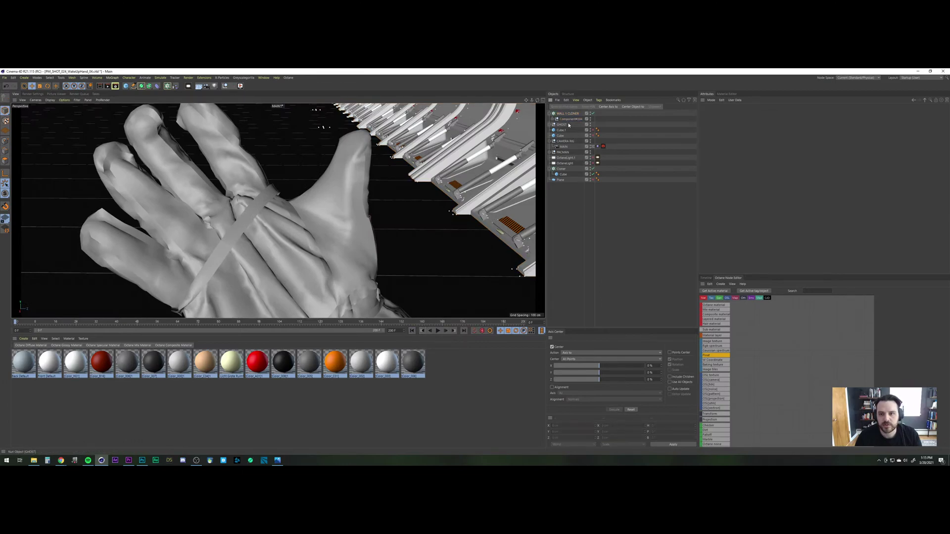
{"action": "left_click", "coordinate": [569, 119]}
{"action": "left_click", "coordinate": [717, 114]}
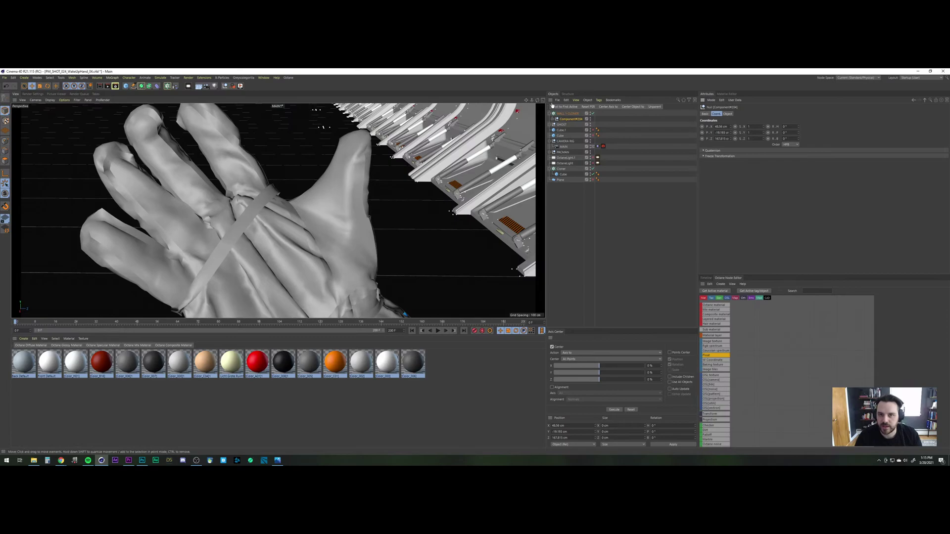
Step: Scrub to the later part of the shot and play it to examine the wall's depth behind the distant figure
{"action": "mouse_move", "coordinate": [88, 459]}
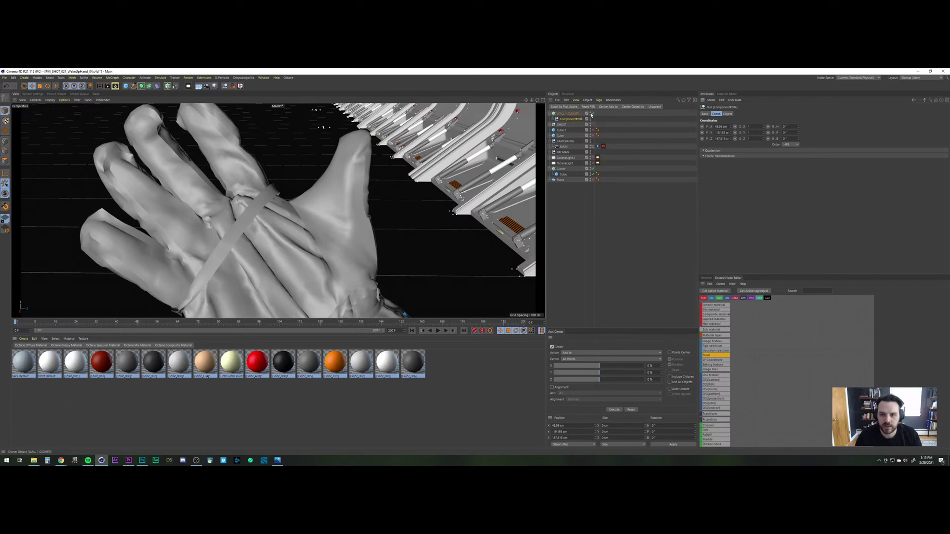
{"action": "left_click", "coordinate": [320, 323]}
{"action": "left_click_drag", "start_coordinate": [334, 322], "coordinate": [364, 321]}
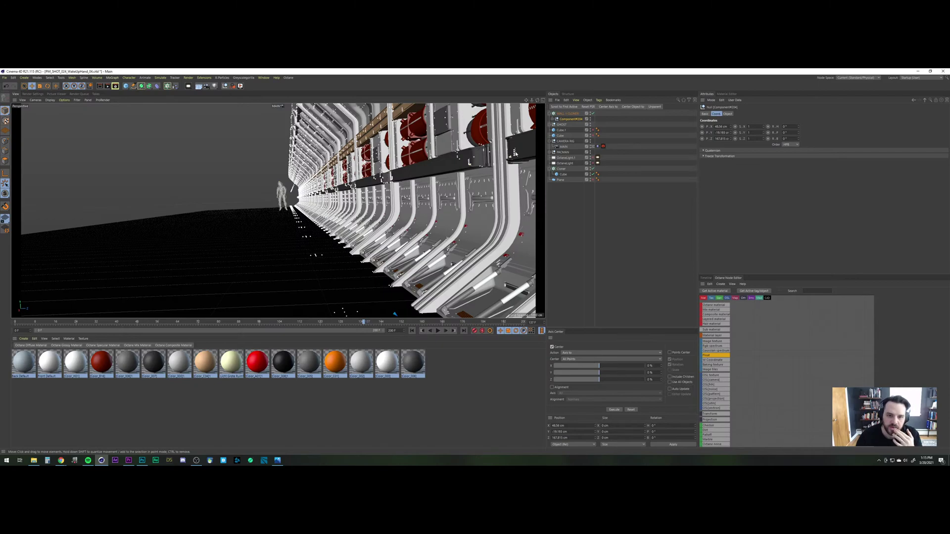
{"action": "left_click", "coordinate": [582, 234]}
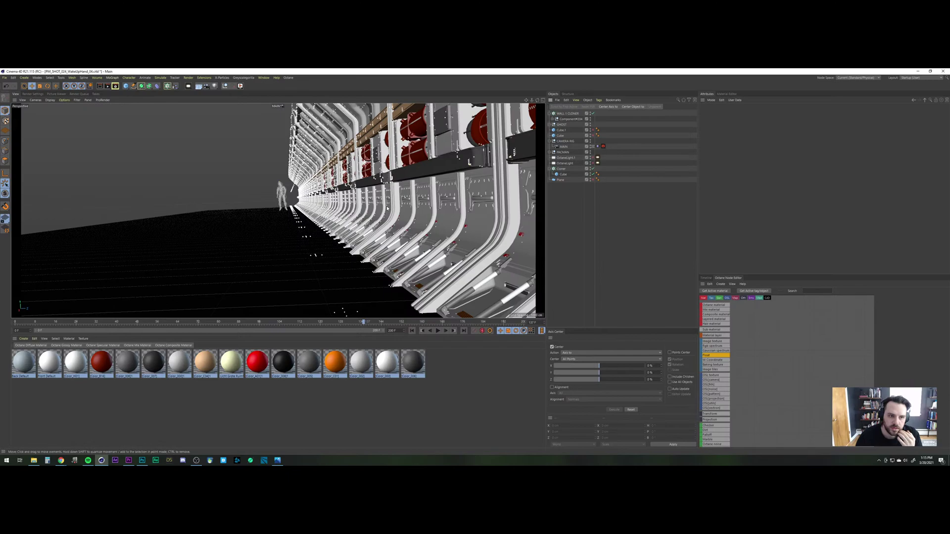
{"action": "left_click", "coordinate": [438, 331]}
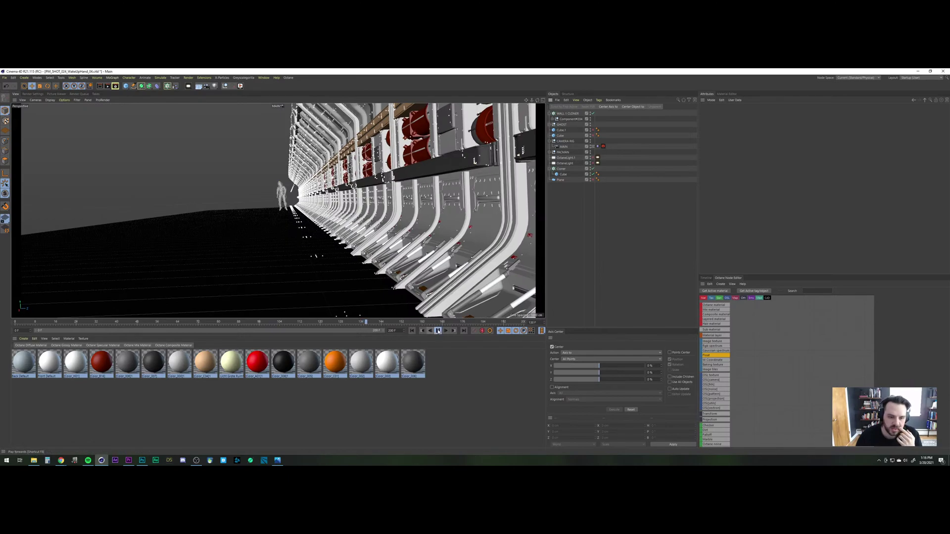
Step: Leave the camera to view the whole wall row, and consult the spaceship corridor image in the PacMan Reference deck on ShotDeck in Chrome
{"action": "left_click", "coordinate": [595, 147]}
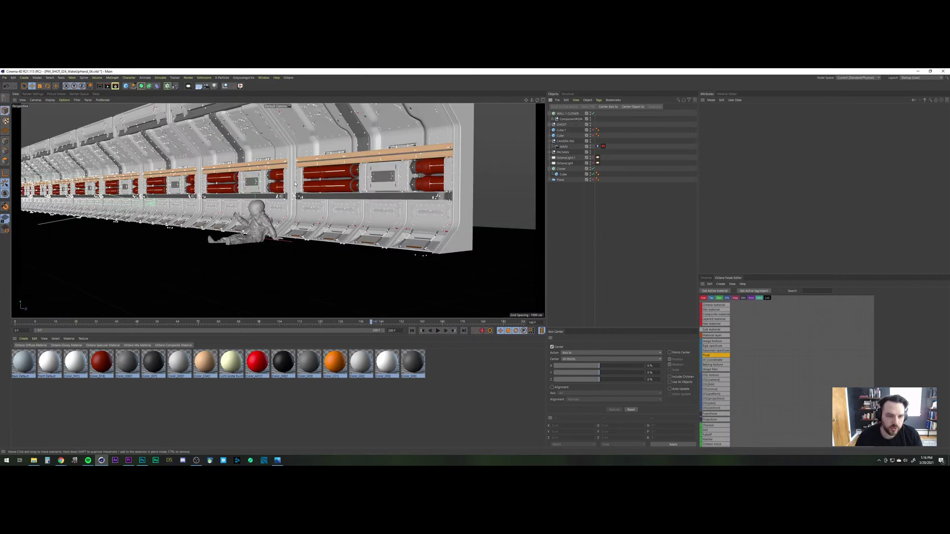
{"action": "right_click_drag", "start_coordinate": [289, 179], "coordinate": [286, 208], "text": "alt"}
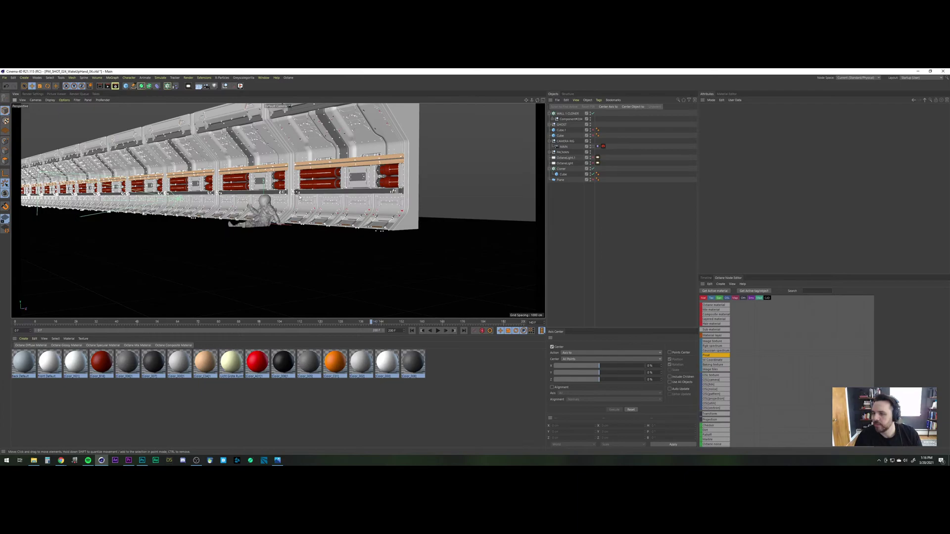
{"action": "left_click", "coordinate": [60, 461]}
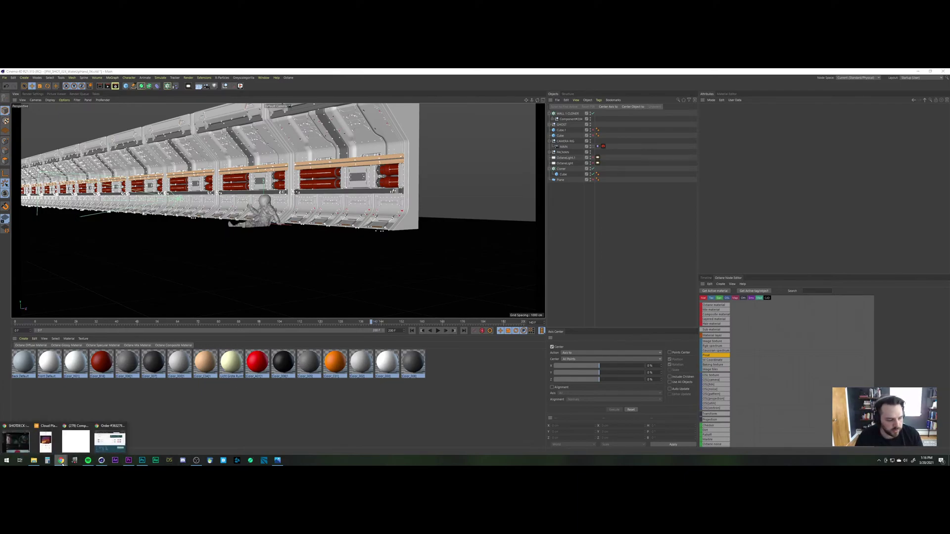
{"action": "left_click", "coordinate": [16, 440]}
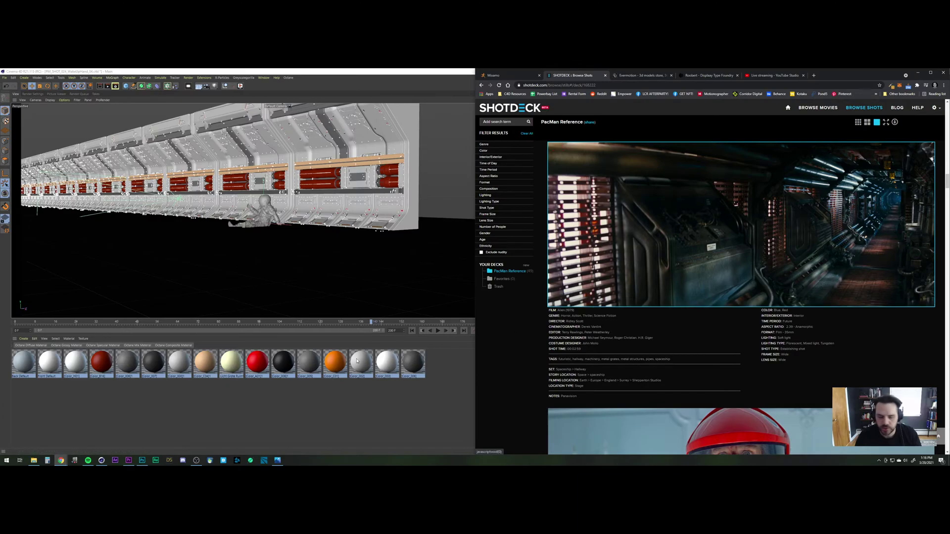
{"action": "left_click", "coordinate": [338, 393]}
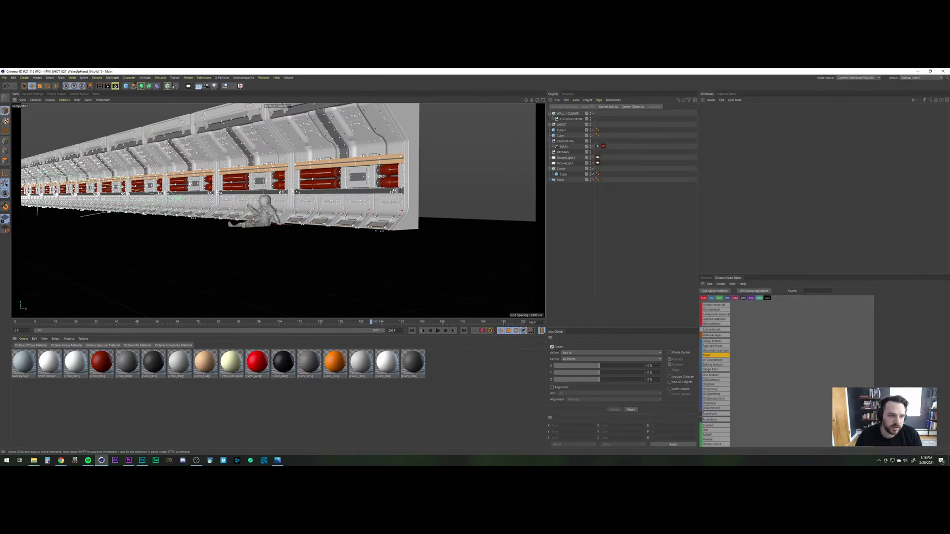
Step: Look over the cloned wall row from the side, then switch to the SciFi_Arch master project containing the wall kit components
{"action": "scroll", "coordinate": [189, 184], "scroll_direction": "down", "scroll_amount": 3}
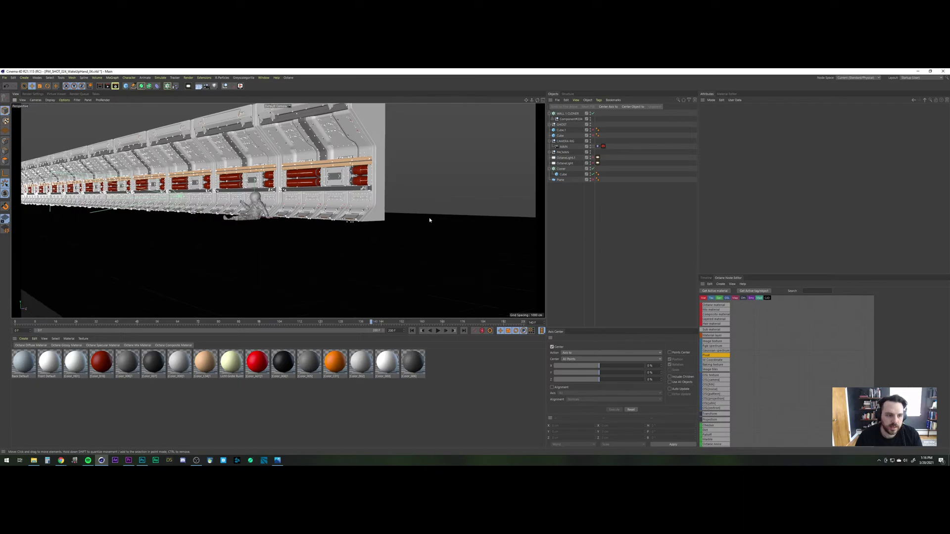
{"action": "left_click_drag", "start_coordinate": [430, 220], "coordinate": [250, 173], "text": "alt"}
{"action": "key", "text": "v"}
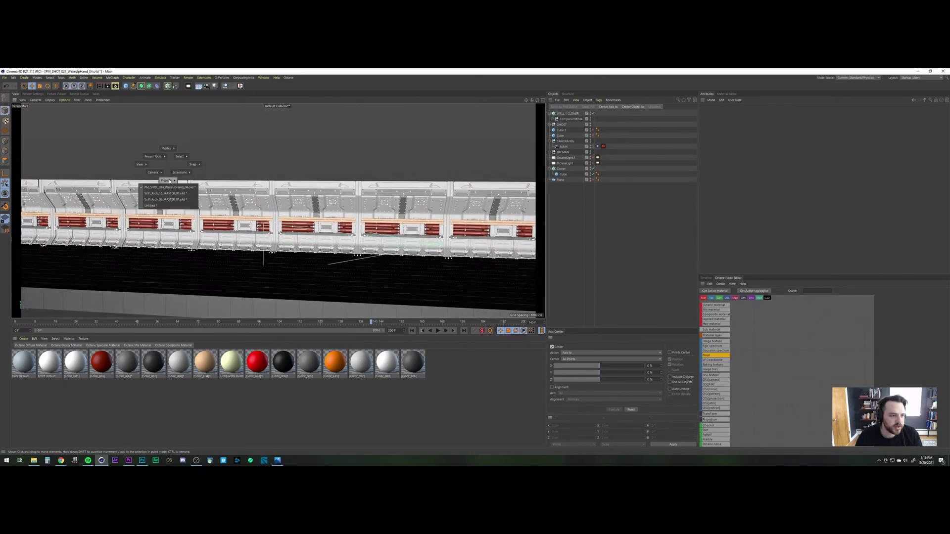
{"action": "left_click", "coordinate": [170, 193]}
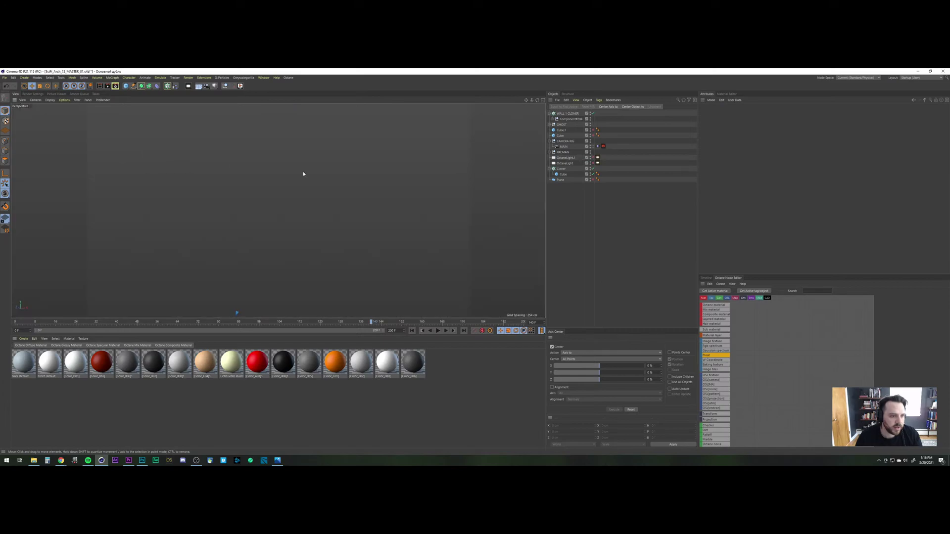
{"action": "mouse_move", "coordinate": [272, 214]}
{"action": "right_mouse_down", "text": "alt"}
{"action": "mouse_move", "coordinate": [263, 243]}
{"action": "mouse_move", "coordinate": [290, 210]}
{"action": "right_mouse_up", "text": "alt"}
{"action": "left_click_drag", "start_coordinate": [293, 208], "coordinate": [360, 190], "text": "alt"}
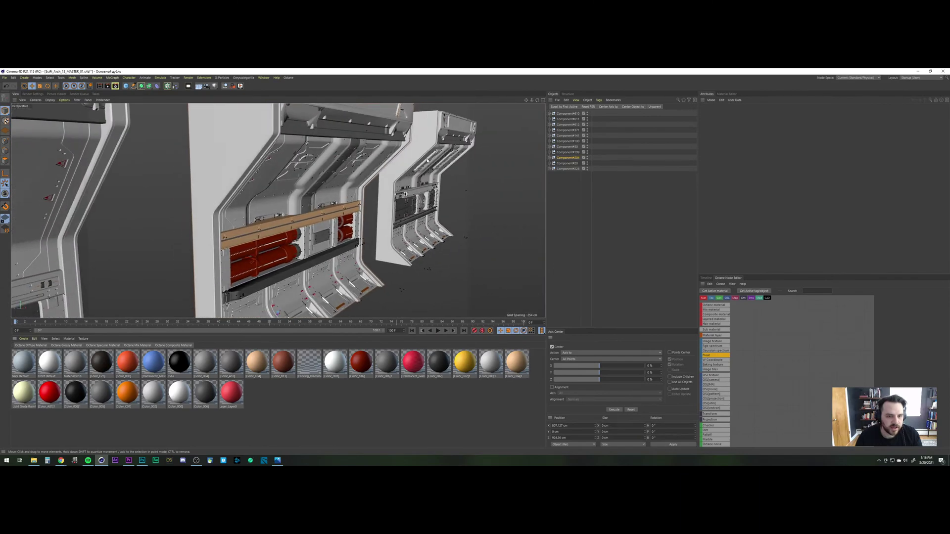
Step: Examine the kit's wall segments and window panels from several angles and close up for further corridor wall variations
{"action": "left_click_drag", "start_coordinate": [278, 211], "coordinate": [216, 233], "text": "alt"}
{"action": "middle_click_drag", "start_coordinate": [250, 223], "coordinate": [340, 193], "text": "alt"}
{"action": "left_click_drag", "start_coordinate": [294, 217], "coordinate": [267, 248], "text": "alt"}
{"action": "middle_click_drag", "start_coordinate": [209, 212], "coordinate": [349, 175], "text": "alt"}
{"action": "left_click_drag", "start_coordinate": [273, 225], "coordinate": [302, 221], "text": "alt"}
{"action": "scroll", "coordinate": [312, 217], "scroll_direction": "down", "scroll_amount": 8}
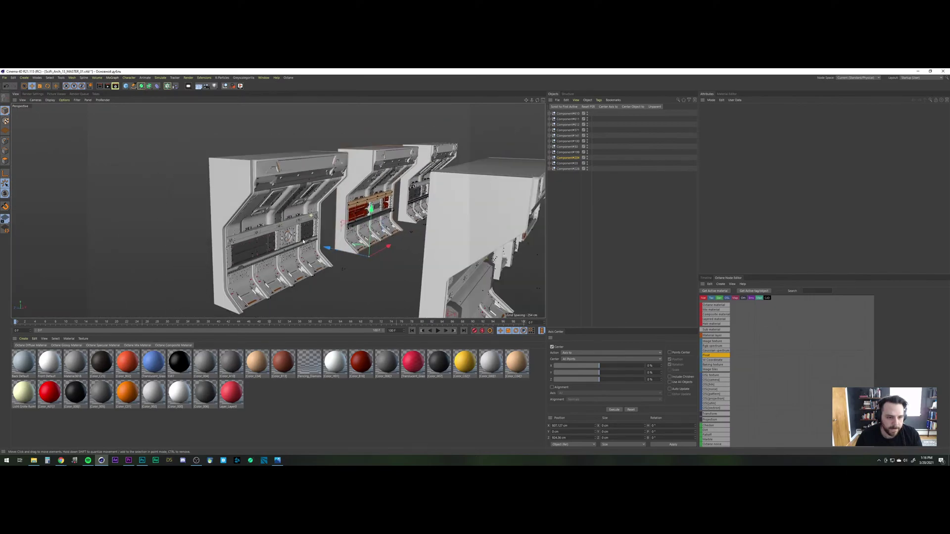
{"action": "middle_click_drag", "start_coordinate": [378, 234], "coordinate": [237, 237], "text": "alt"}
{"action": "left_click_drag", "start_coordinate": [269, 237], "coordinate": [213, 226], "text": "alt"}
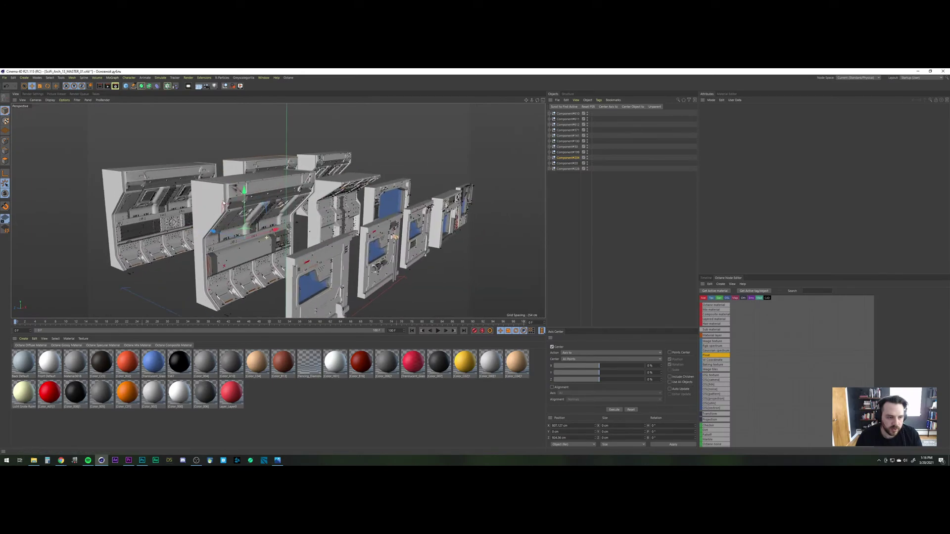
{"action": "scroll", "coordinate": [243, 196], "scroll_direction": "up", "scroll_amount": 10}
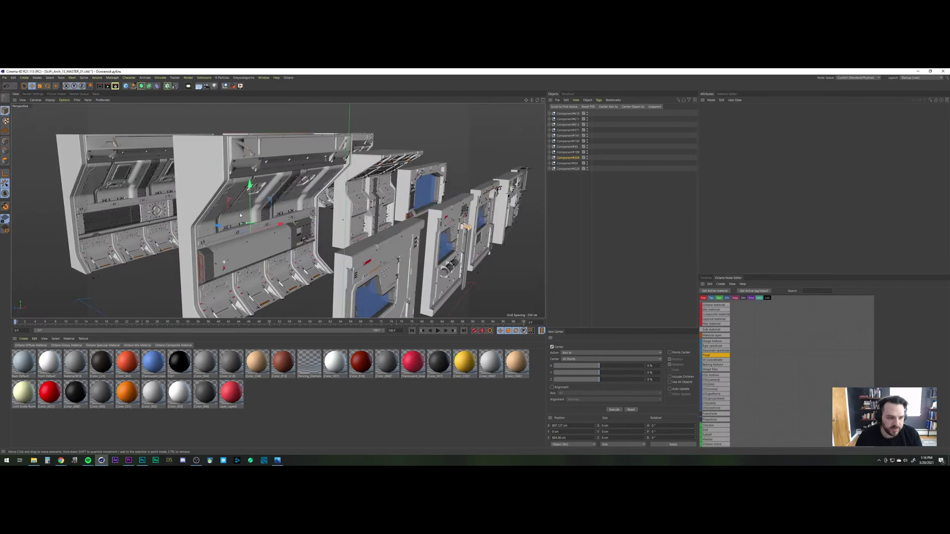
{"action": "right_click_drag", "start_coordinate": [243, 196], "coordinate": [229, 331], "text": "alt"}
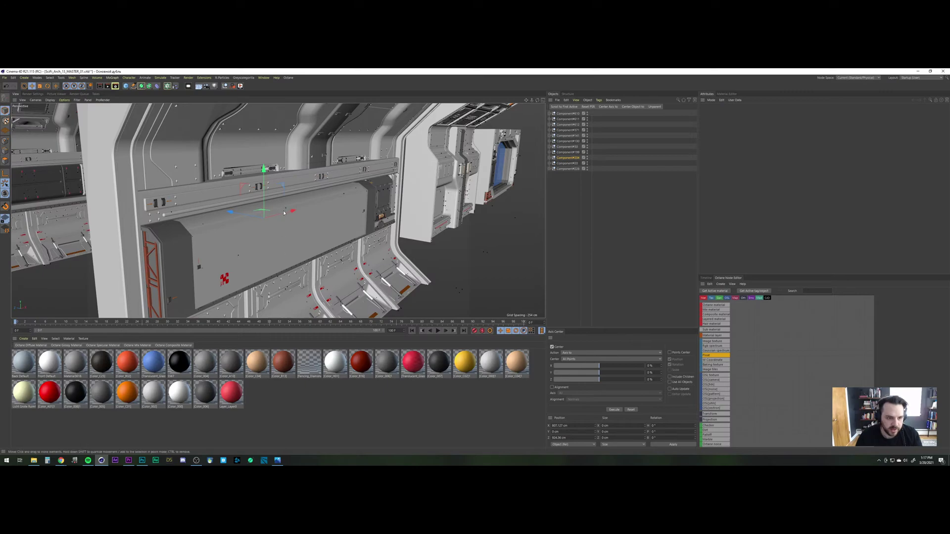
{"action": "right_click_drag", "start_coordinate": [284, 206], "coordinate": [274, 241], "text": "alt"}
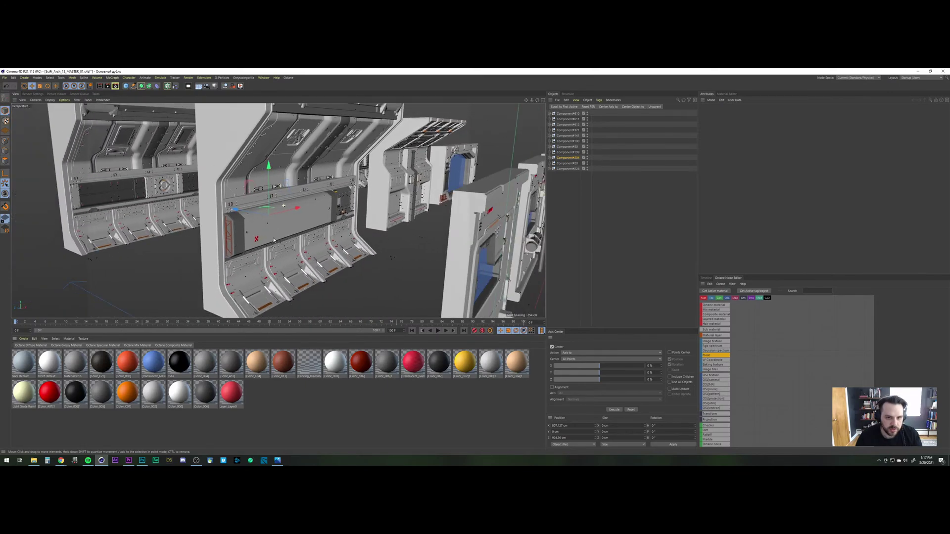
{"action": "mouse_move", "coordinate": [273, 241]}
{"action": "left_mouse_down", "text": "alt"}
{"action": "mouse_move", "coordinate": [266, 266]}
{"action": "mouse_move", "coordinate": [262, 226]}
{"action": "mouse_move", "coordinate": [304, 172]}
{"action": "left_mouse_up", "text": "alt"}
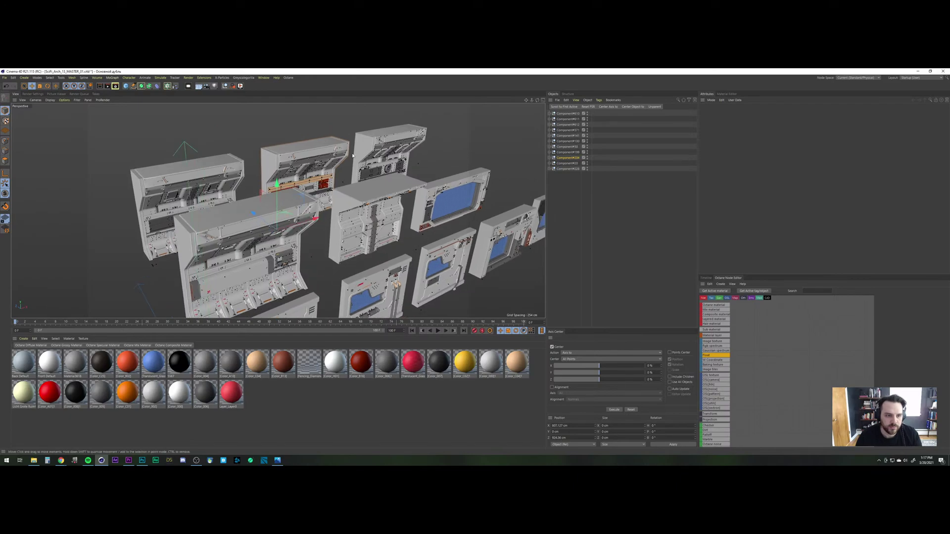
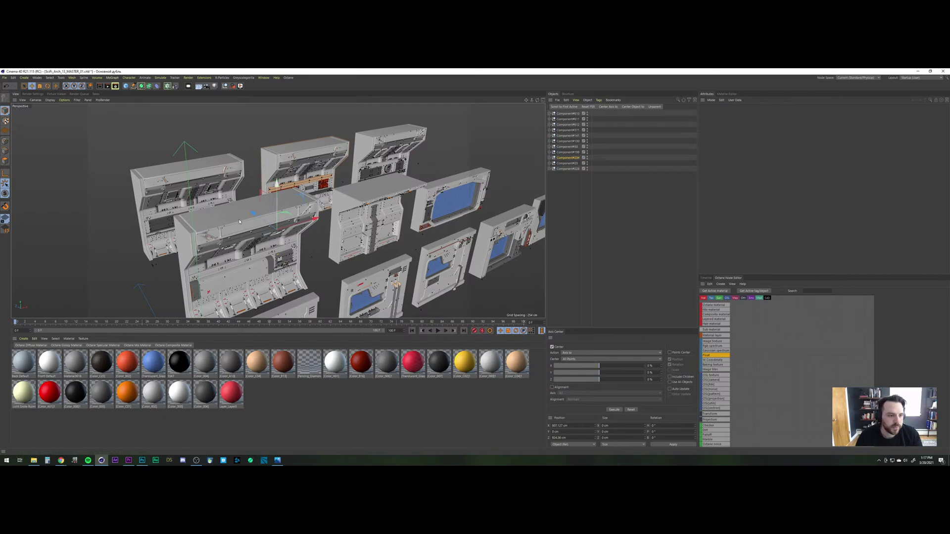
Step: Identify the four tall curved wall segments in the kit and select their four component nulls together
{"action": "left_click", "coordinate": [561, 196]}
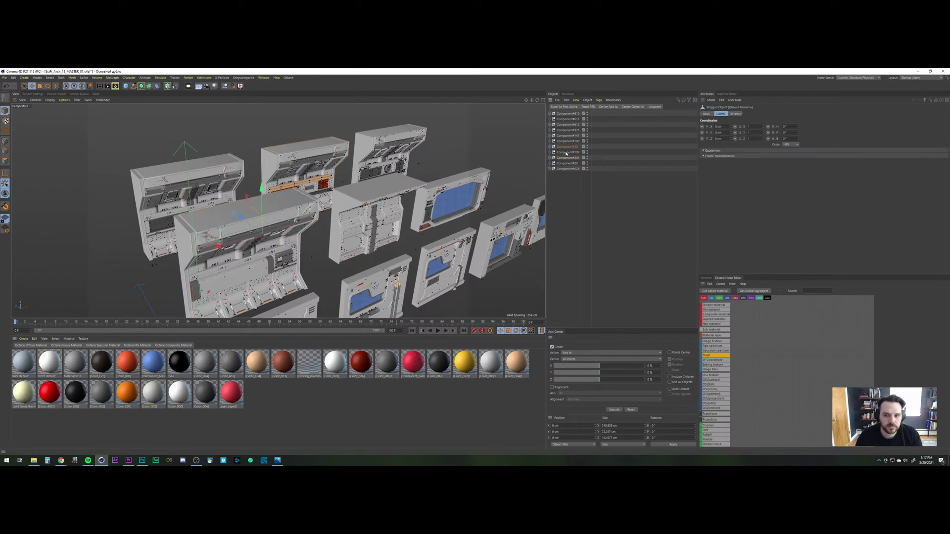
{"action": "left_click", "coordinate": [253, 219]}
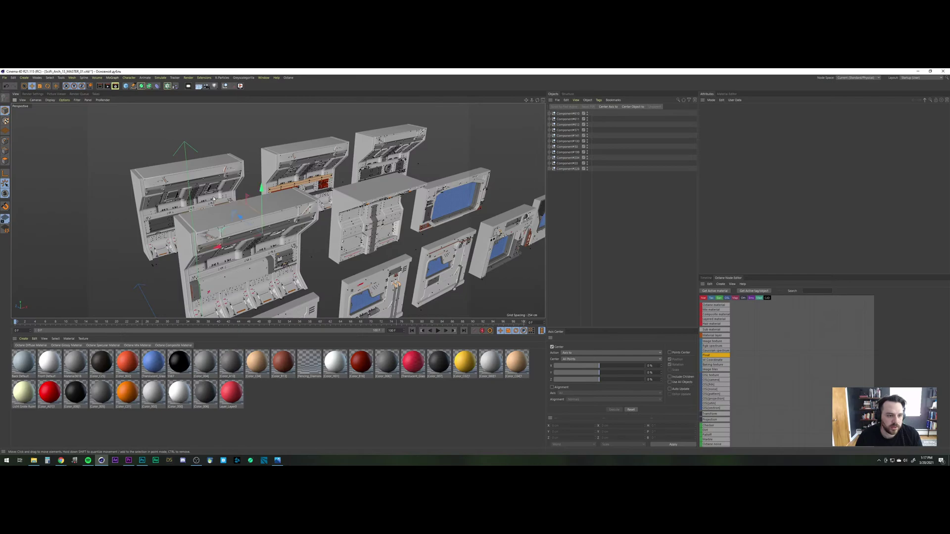
{"action": "left_click", "coordinate": [306, 153], "text": "shift"}
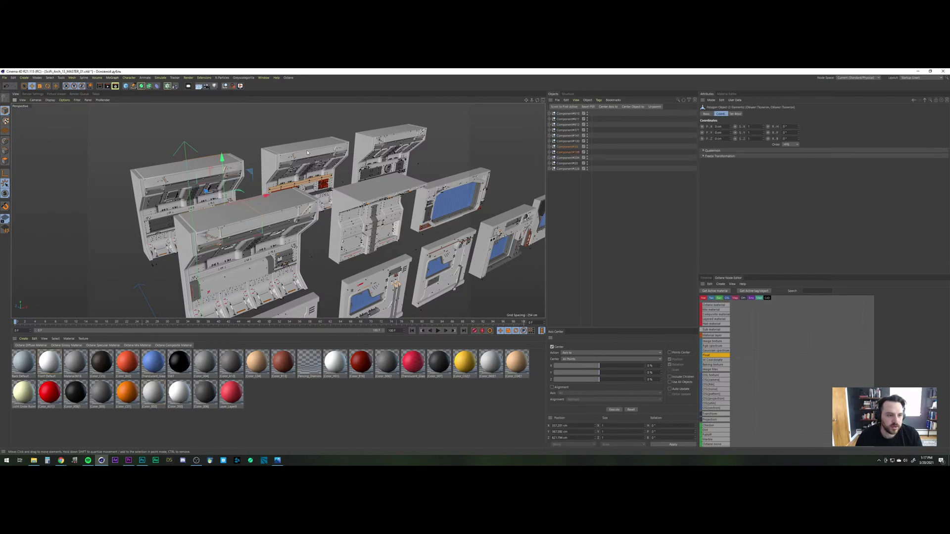
{"action": "left_click", "coordinate": [391, 136], "text": "shift"}
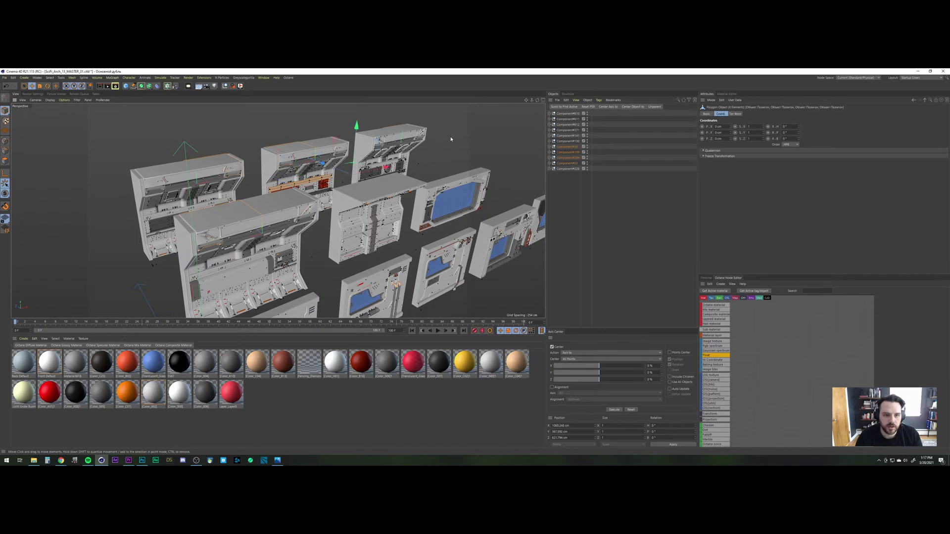
{"action": "left_click", "coordinate": [575, 180]}
{"action": "left_click", "coordinate": [570, 148]}
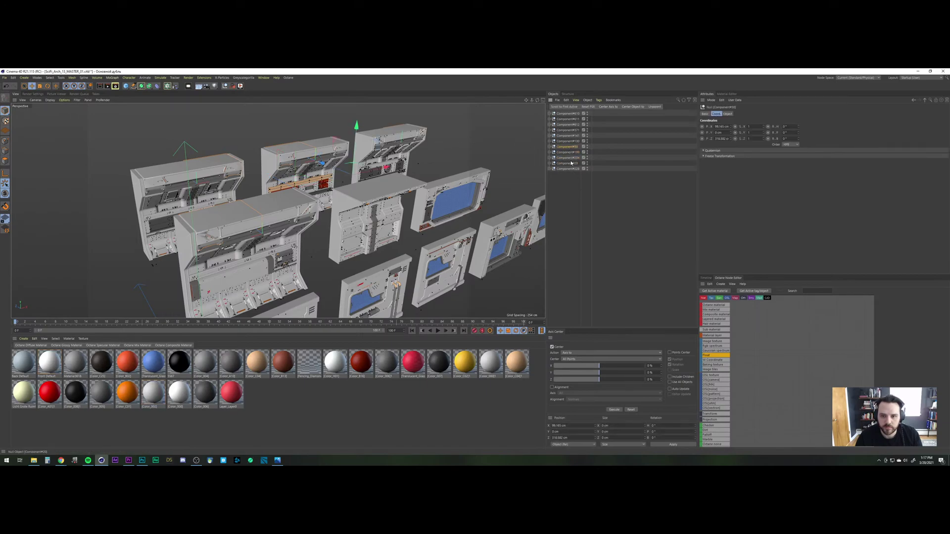
{"action": "left_click", "coordinate": [571, 163], "text": "shift"}
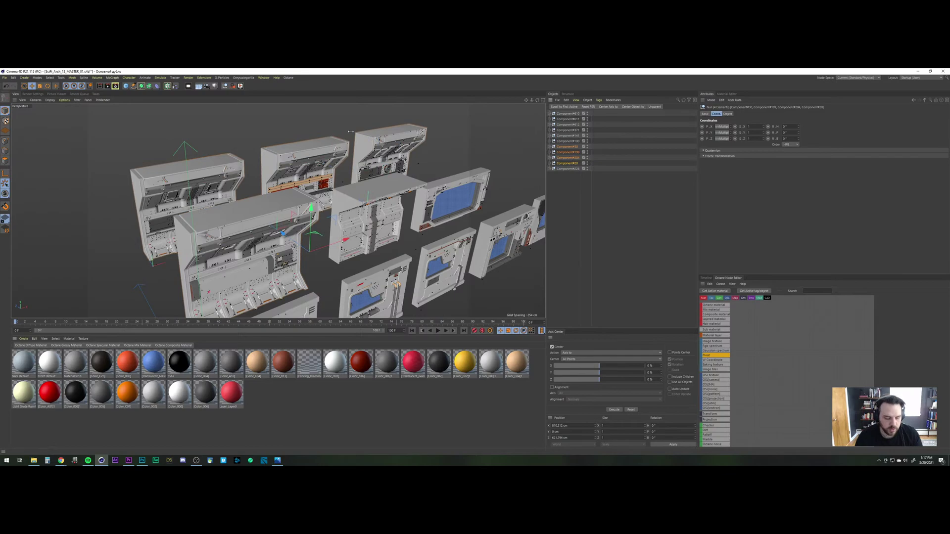
Step: Copy the four selected wall components into the wake-up shot project, changing the missing texture's path to absolute
{"action": "key", "text": "v"}
{"action": "mouse_move", "coordinate": [226, 178]}
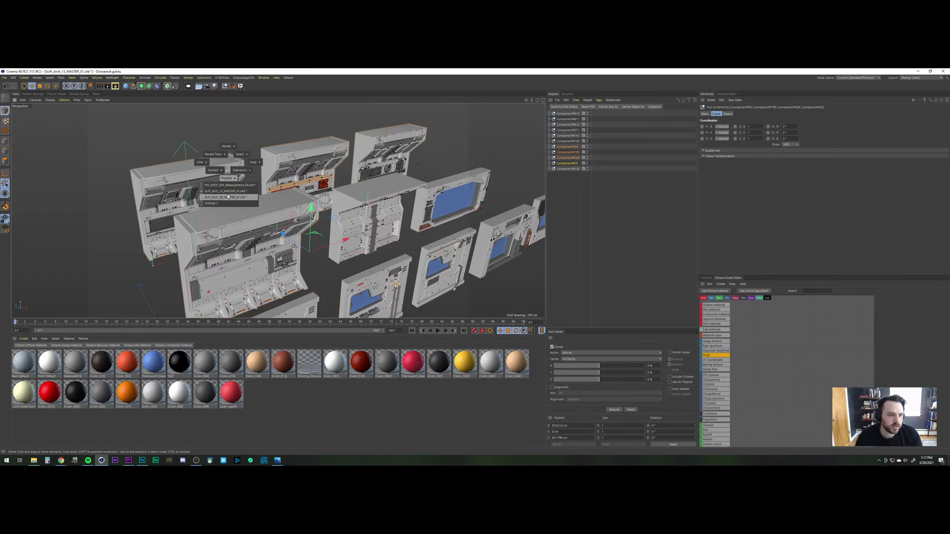
{"action": "left_click", "coordinate": [235, 186]}
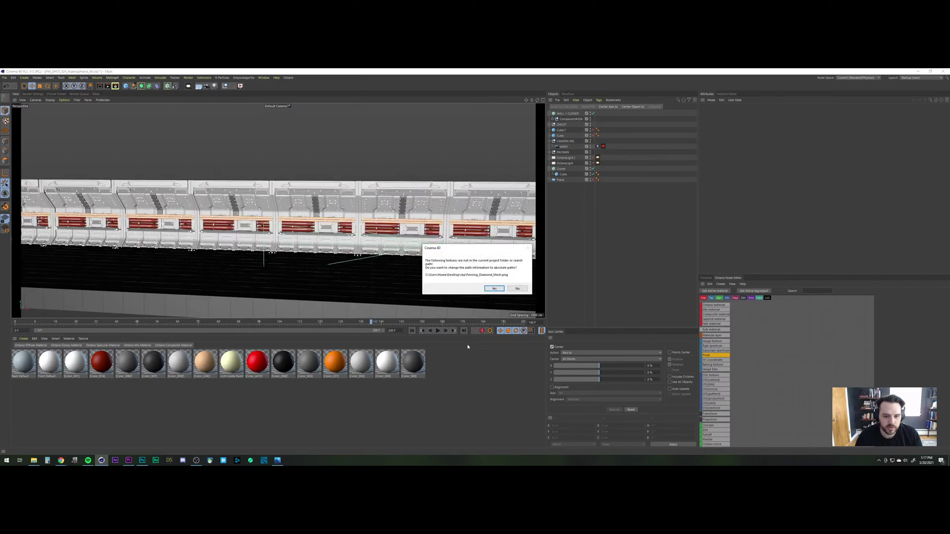
{"action": "left_click", "coordinate": [495, 290]}
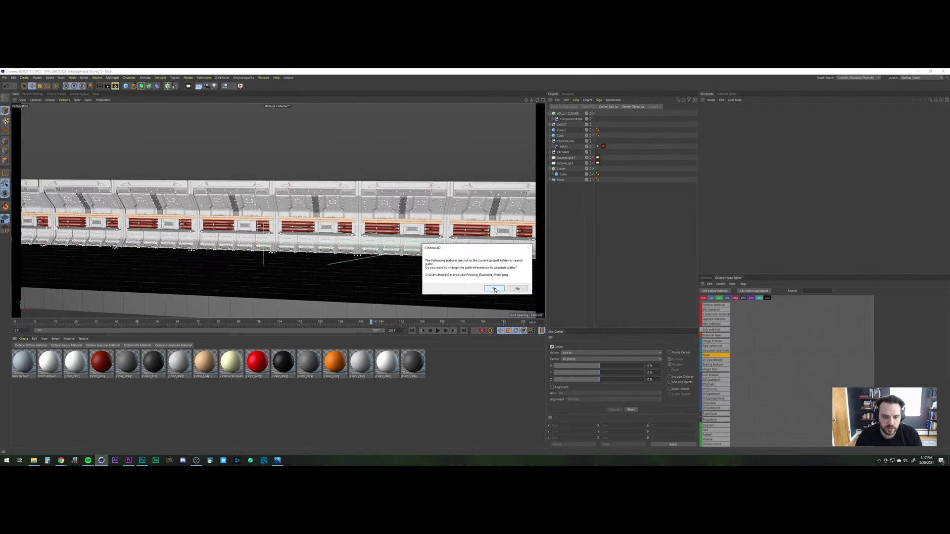
{"action": "left_click", "coordinate": [495, 290]}
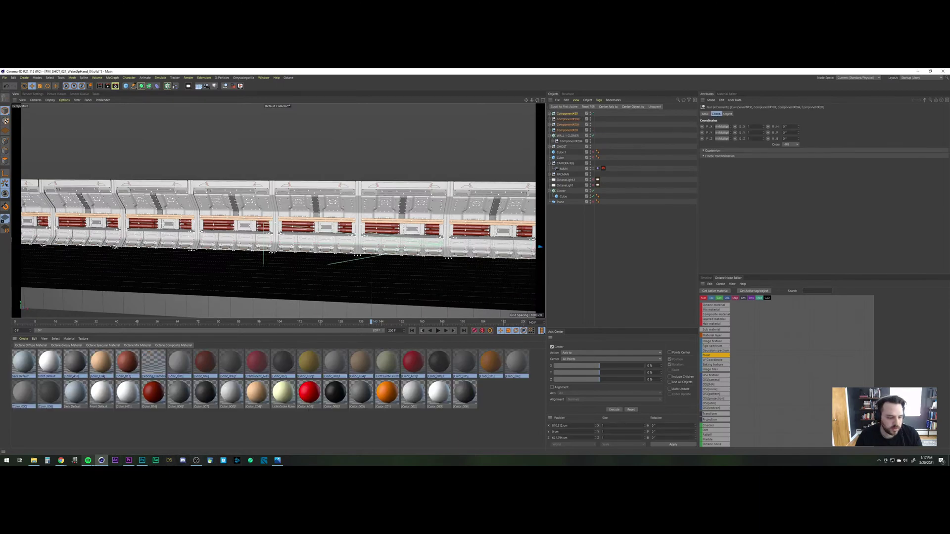
{"action": "left_click", "coordinate": [88, 460]}
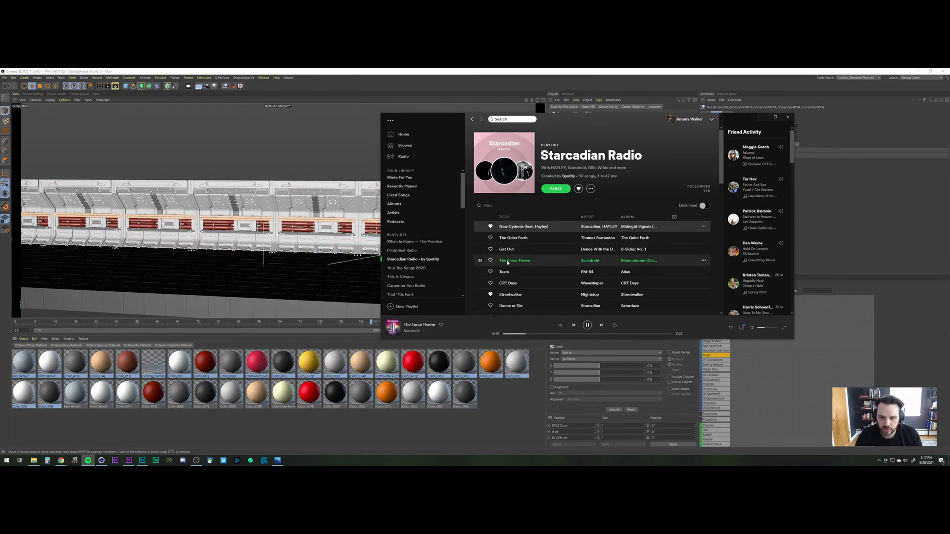
{"action": "left_click", "coordinate": [521, 435]}
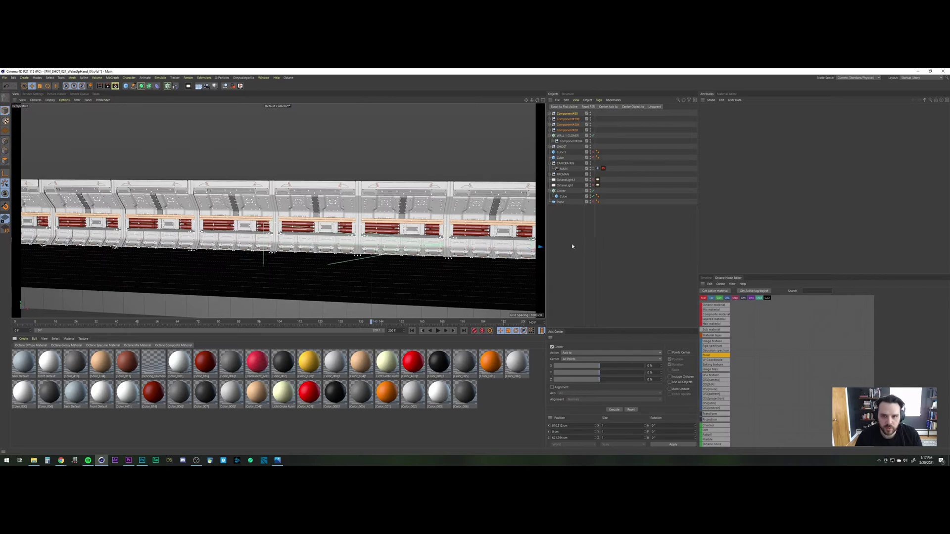
Step: Disable the WALL 1 CLONER and bring the four pasted wall components into view beside the characters and camera
{"action": "left_click", "coordinate": [593, 136]}
{"action": "mouse_move", "coordinate": [463, 245]}
{"action": "left_mouse_down", "text": "alt"}
{"action": "mouse_move", "coordinate": [458, 263]}
{"action": "mouse_move", "coordinate": [452, 249]}
{"action": "left_mouse_up", "text": "alt"}
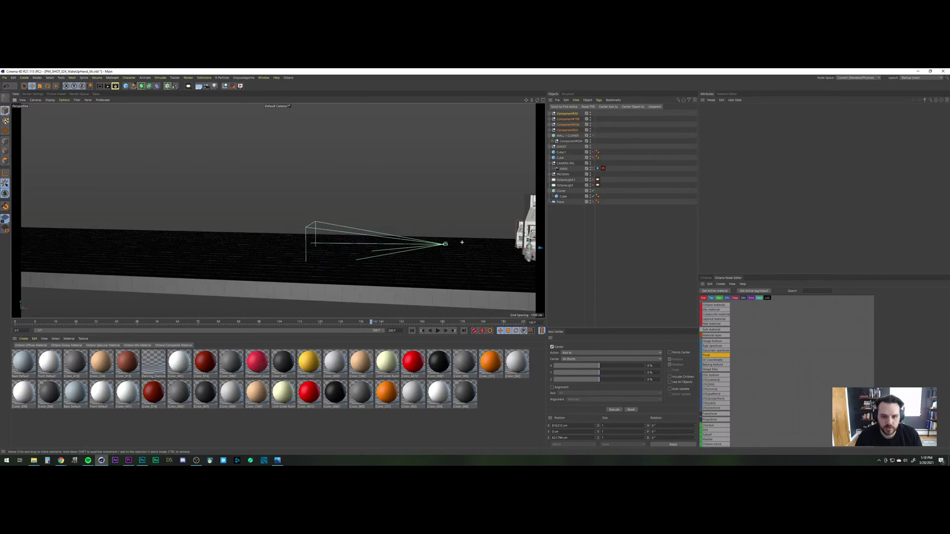
{"action": "middle_click_drag", "start_coordinate": [452, 249], "coordinate": [354, 267], "text": "alt"}
{"action": "left_click_drag", "start_coordinate": [278, 210], "coordinate": [283, 234], "text": "alt"}
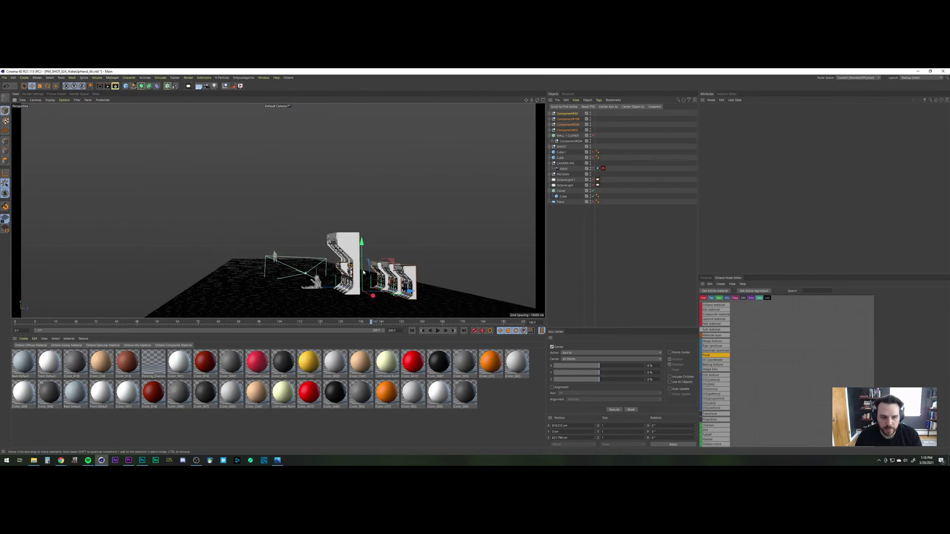
Step: Try to scale up the four pasted wall components in the perspective view, and undo the scaling
{"action": "scroll", "coordinate": [362, 275], "scroll_direction": "up", "scroll_amount": 2}
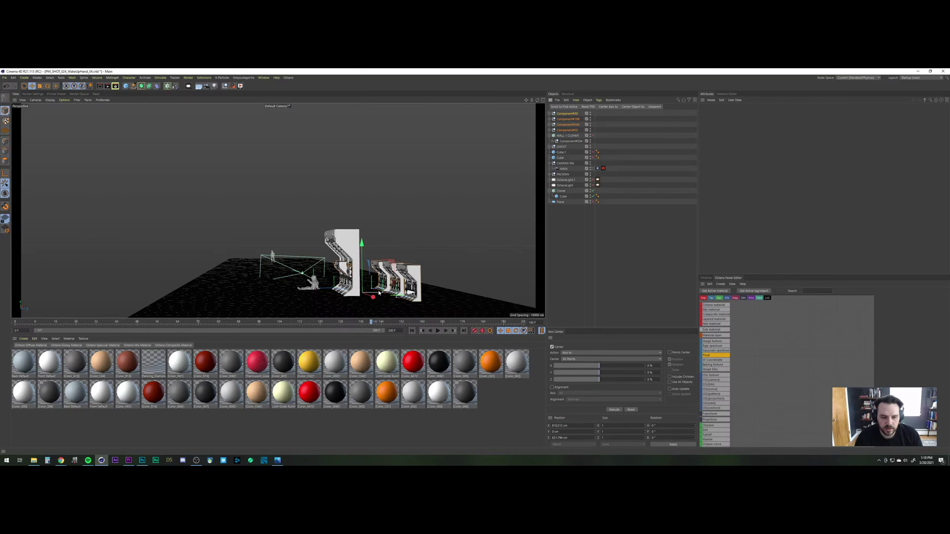
{"action": "mouse_move", "coordinate": [379, 293]}
{"action": "left_mouse_down", "text": "alt"}
{"action": "mouse_move", "coordinate": [341, 285]}
{"action": "mouse_move", "coordinate": [376, 284]}
{"action": "left_mouse_up", "text": "alt"}
{"action": "key", "text": "t"}
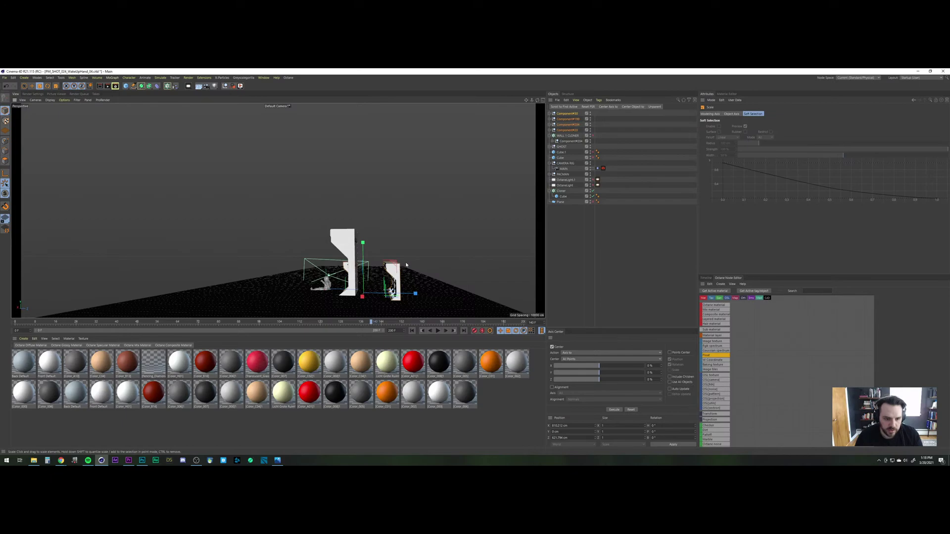
{"action": "left_click_drag", "start_coordinate": [406, 265], "coordinate": [486, 249]}
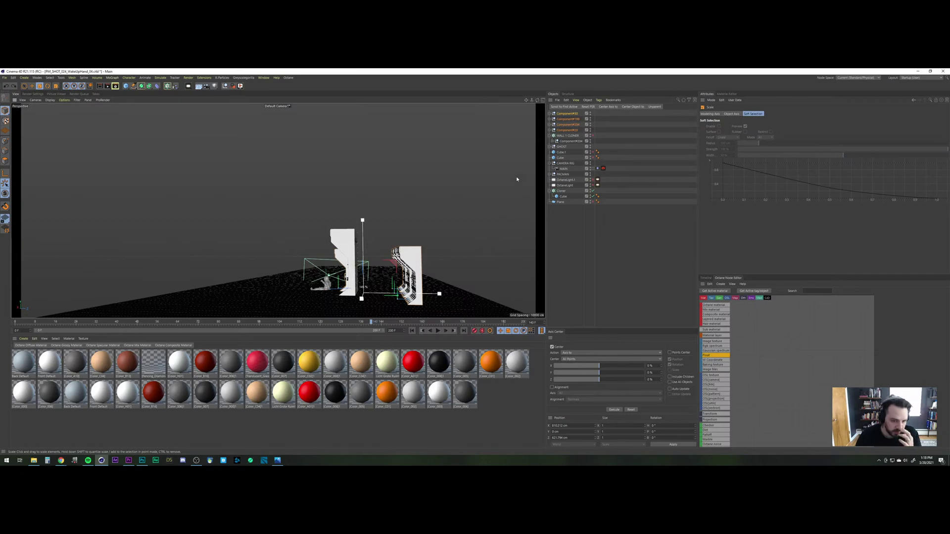
{"action": "key", "text": "ctrl+z"}
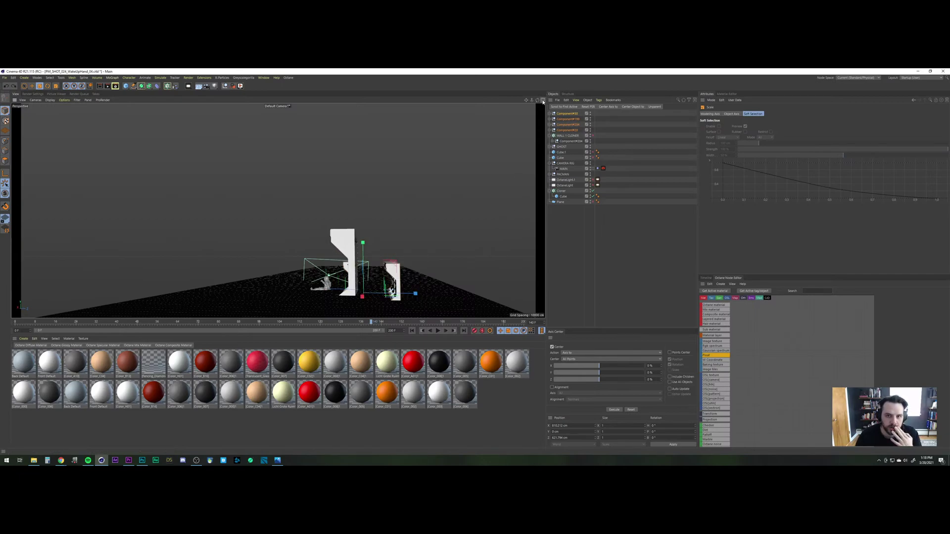
Step: Scale up the four pasted wall components to about 210% in the right view, matching the original wall's height
{"action": "left_click", "coordinate": [543, 100]}
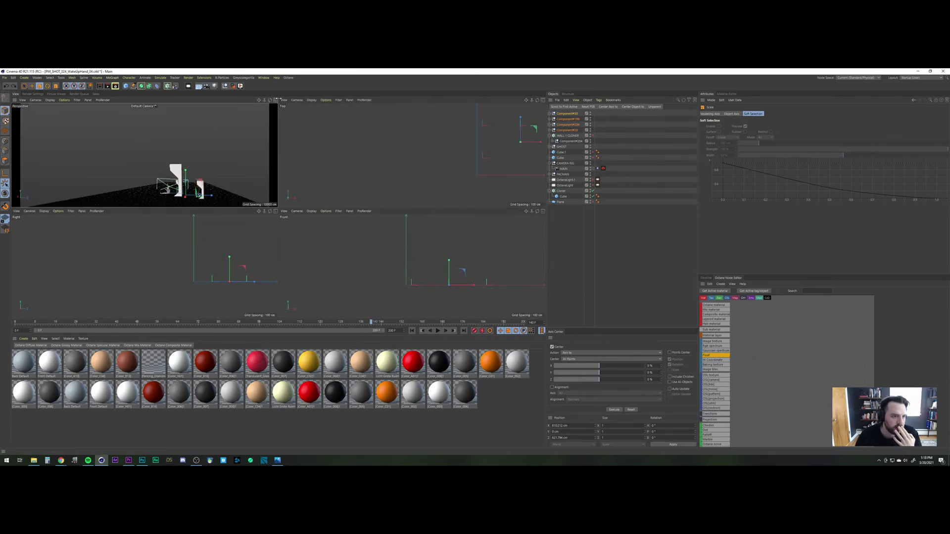
{"action": "left_click", "coordinate": [276, 211]}
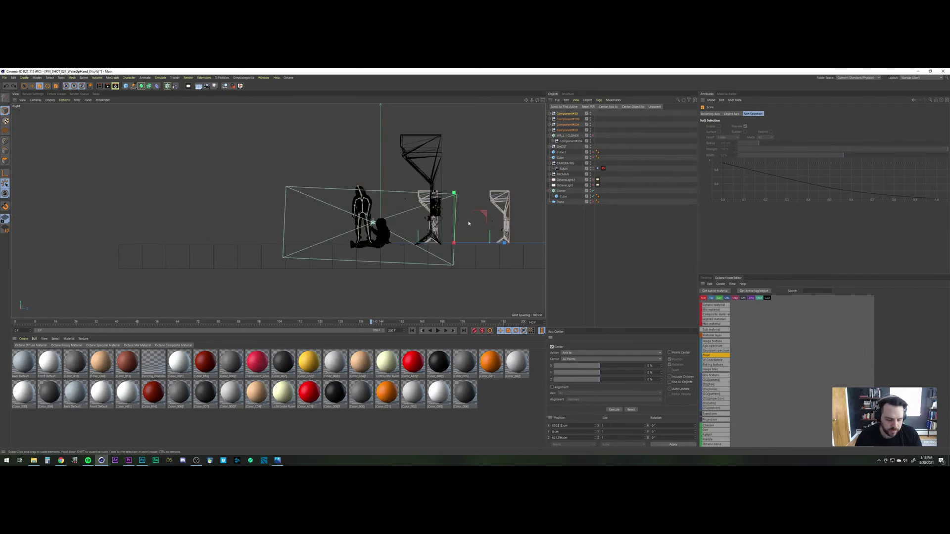
{"action": "middle_click_drag", "start_coordinate": [466, 224], "coordinate": [401, 246], "text": "alt"}
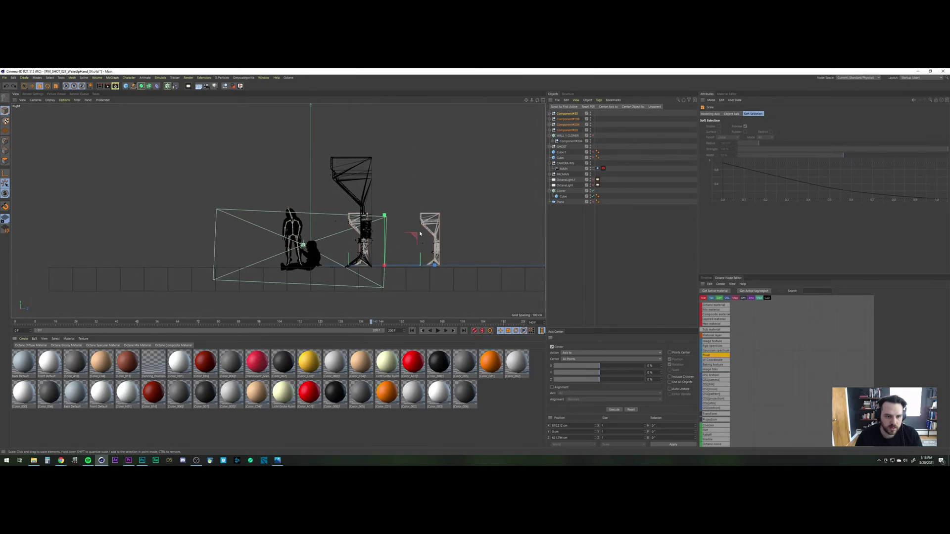
{"action": "left_click_drag", "start_coordinate": [424, 231], "coordinate": [430, 227]}
{"action": "left_click_drag", "start_coordinate": [486, 202], "coordinate": [500, 198]}
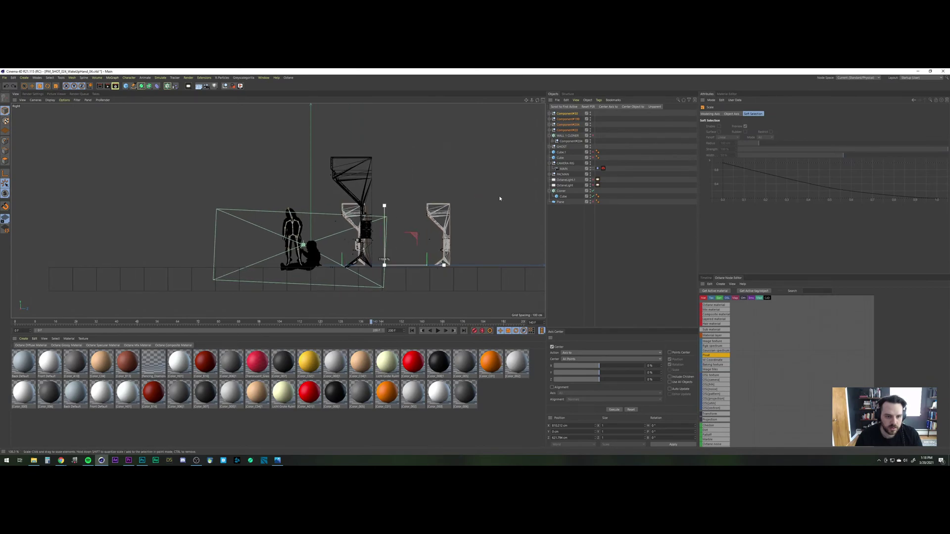
{"action": "left_click_drag", "start_coordinate": [555, 187], "coordinate": [754, 179]}
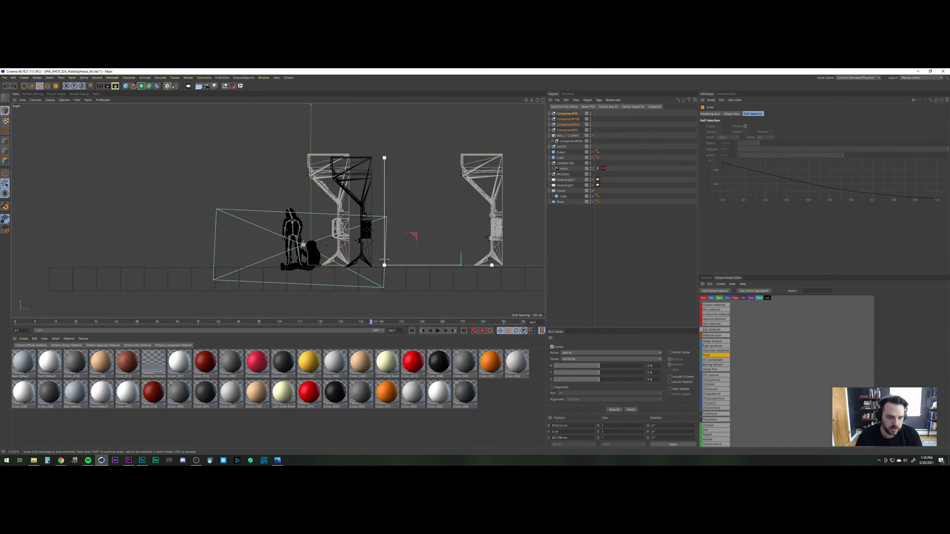
{"action": "left_click_drag", "start_coordinate": [754, 179], "coordinate": [745, 179]}
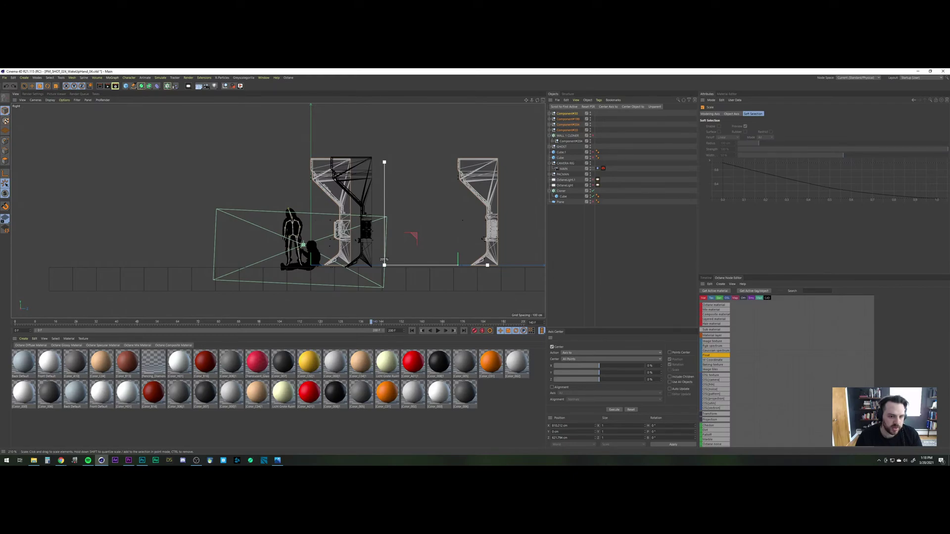
{"action": "left_click_drag", "start_coordinate": [745, 179], "coordinate": [749, 179]}
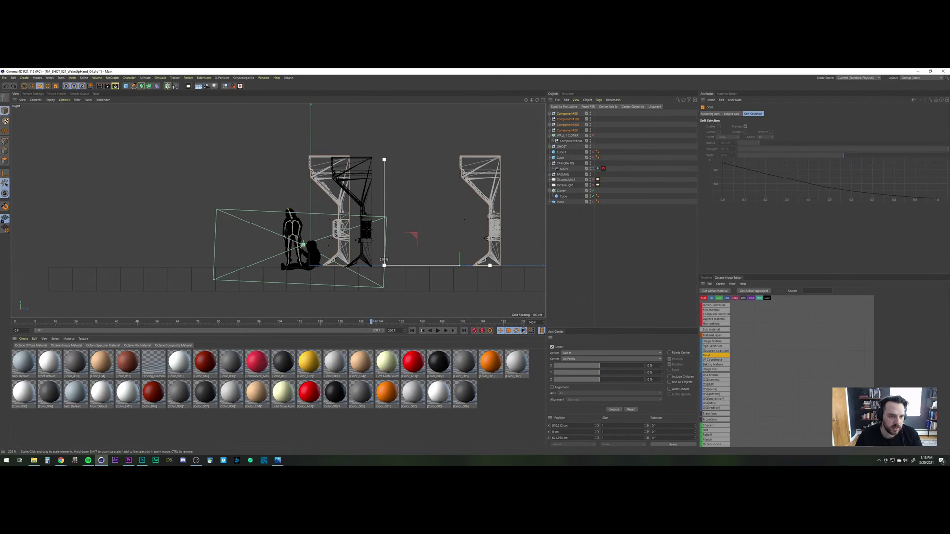
{"action": "left_click_drag", "start_coordinate": [444, 240], "coordinate": [444, 240]}
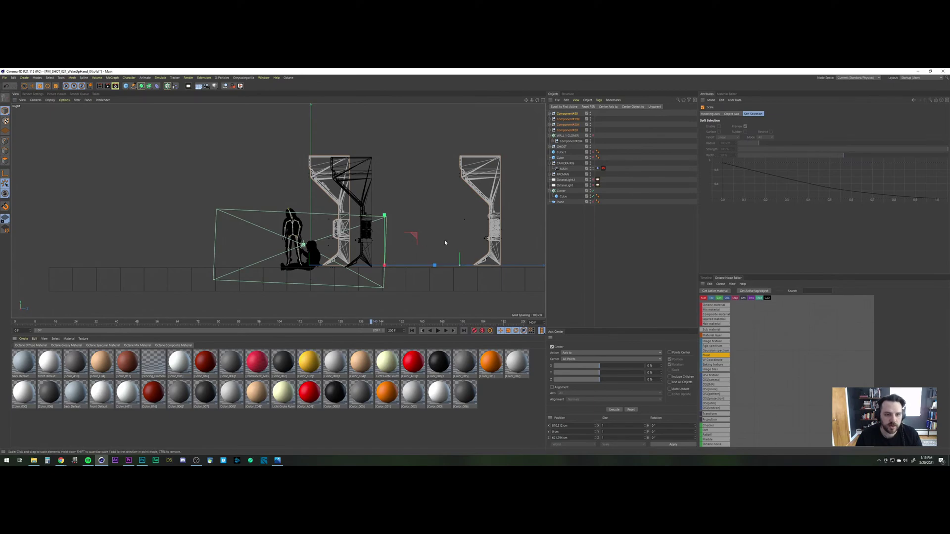
Step: Delete the old wall component inside WALL 1 CLONER and put one of the scaled wall components in its place
{"action": "left_click", "coordinate": [577, 232]}
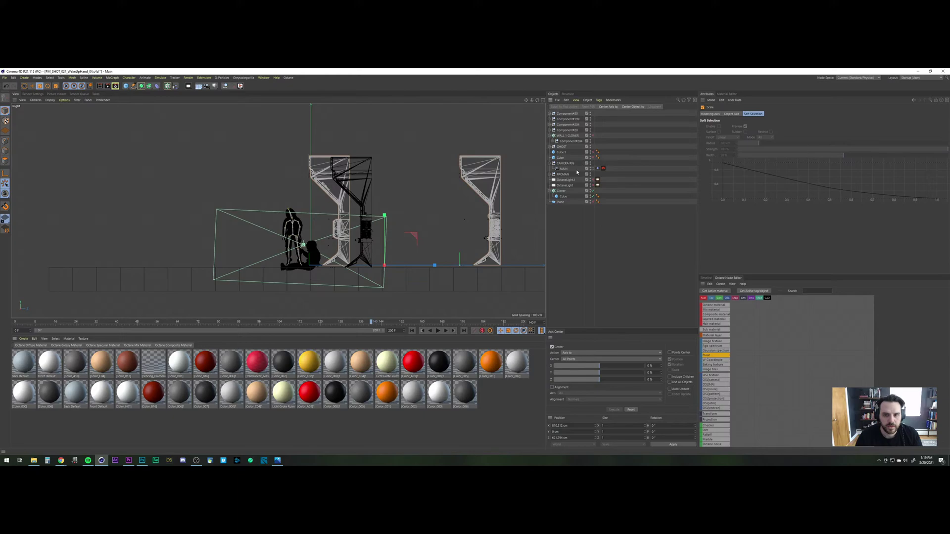
{"action": "left_click", "coordinate": [571, 142]}
{"action": "key", "text": "Delete"}
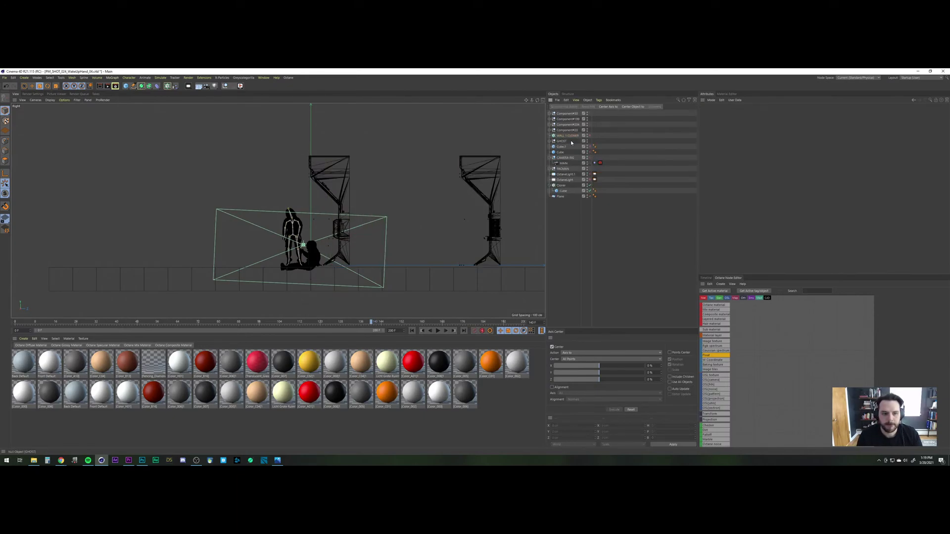
{"action": "left_click_drag", "start_coordinate": [574, 135], "coordinate": [574, 133]}
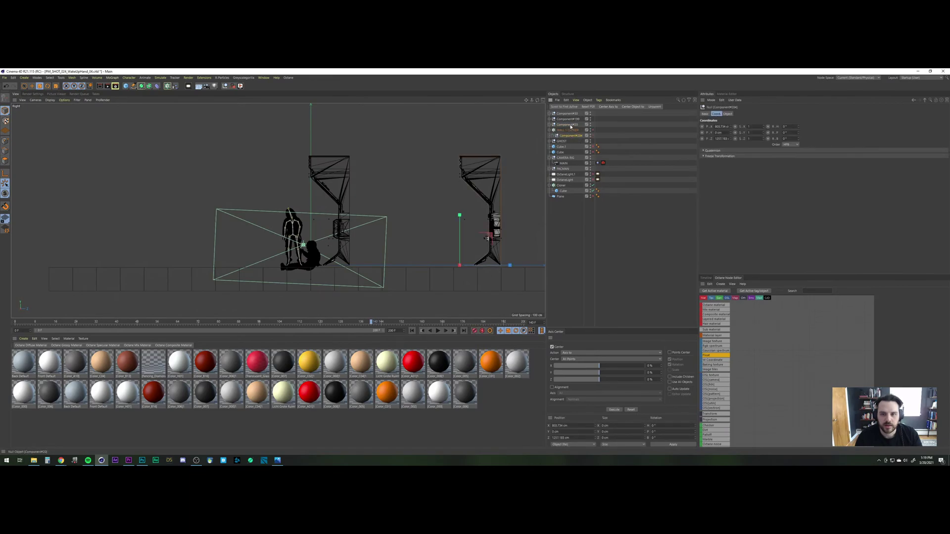
Step: Select the remaining three wall components together and move them along Z, well clear of the corridor floor
{"action": "left_click", "coordinate": [570, 125]}
{"action": "left_click", "coordinate": [570, 114], "text": "shift"}
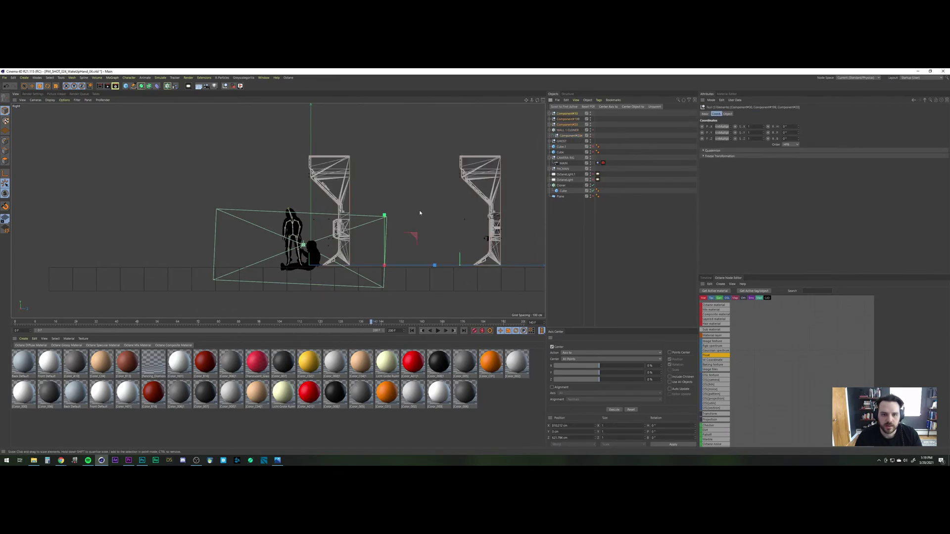
{"action": "middle_click", "coordinate": [534, 107]}
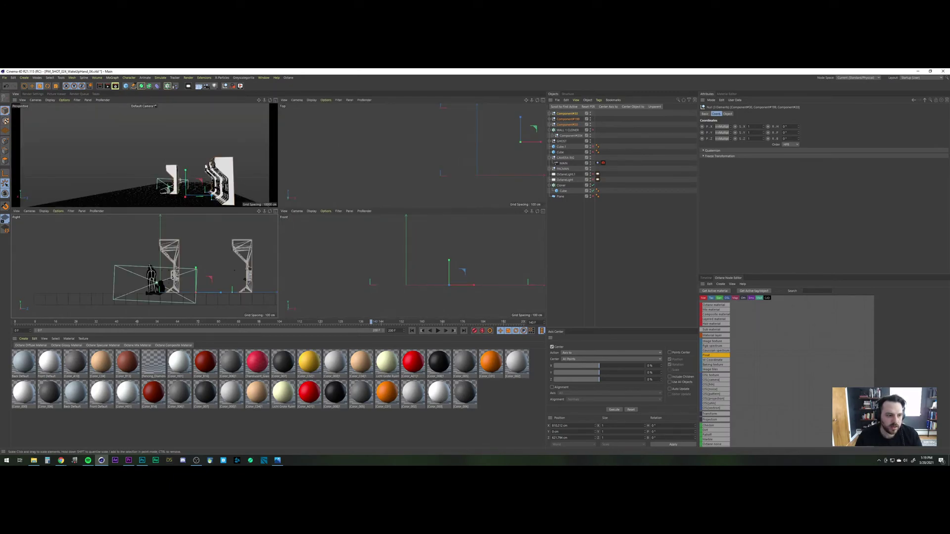
{"action": "middle_click", "coordinate": [262, 119]}
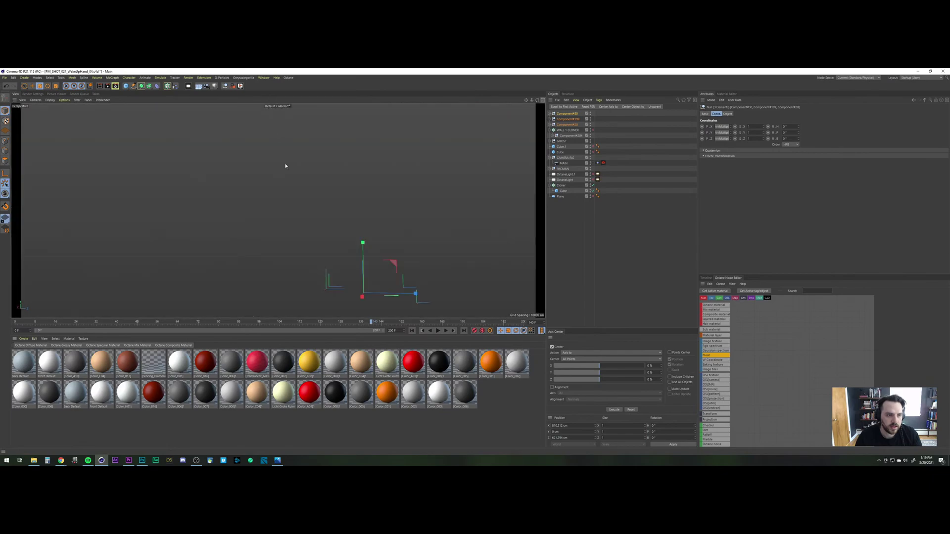
{"action": "mouse_move", "coordinate": [394, 276]}
{"action": "left_mouse_down", "text": "alt"}
{"action": "mouse_move", "coordinate": [477, 237]}
{"action": "mouse_move", "coordinate": [605, 217]}
{"action": "left_mouse_up", "text": "alt"}
{"action": "key", "text": "e"}
{"action": "middle_click_drag", "start_coordinate": [415, 253], "coordinate": [199, 250], "text": "alt"}
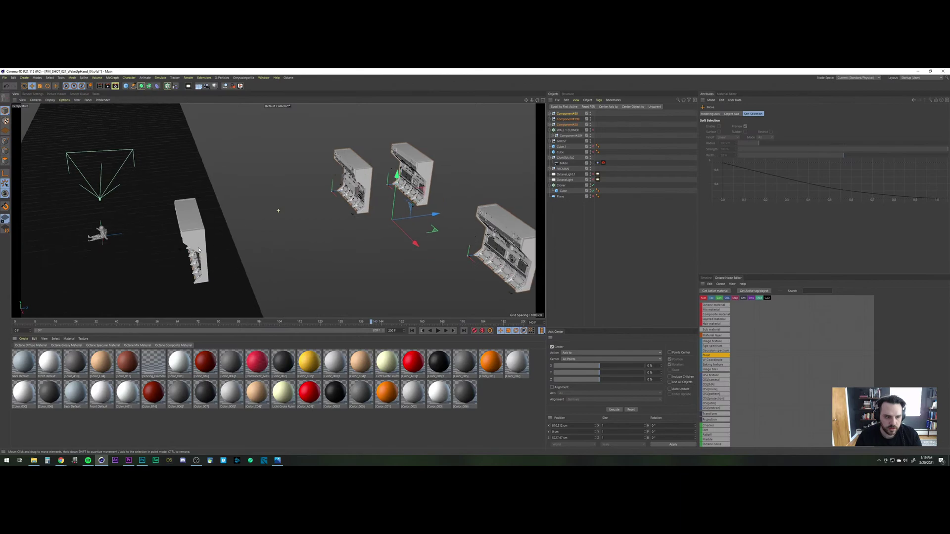
{"action": "scroll", "coordinate": [365, 193], "scroll_direction": "down", "scroll_amount": 2}
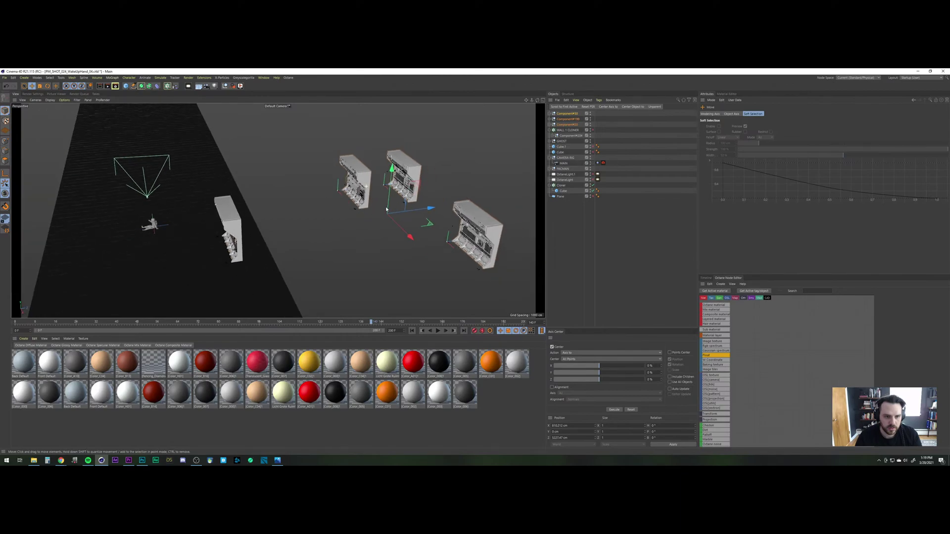
Step: Re-enable WALL 1 CLONER so the scaled wall component repeats along the corridor
{"action": "left_click", "coordinate": [567, 136]}
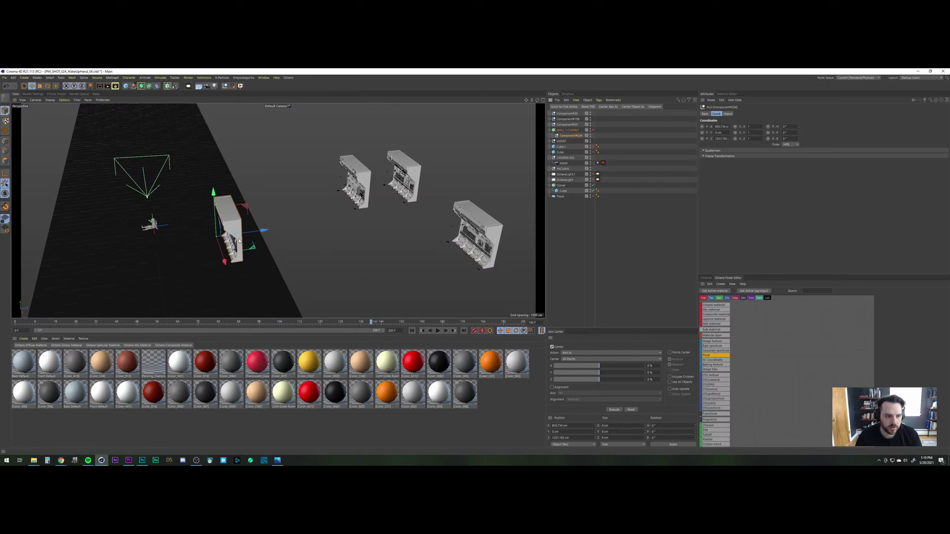
{"action": "left_click_drag", "start_coordinate": [264, 231], "coordinate": [447, 215]}
{"action": "left_click", "coordinate": [618, 224]}
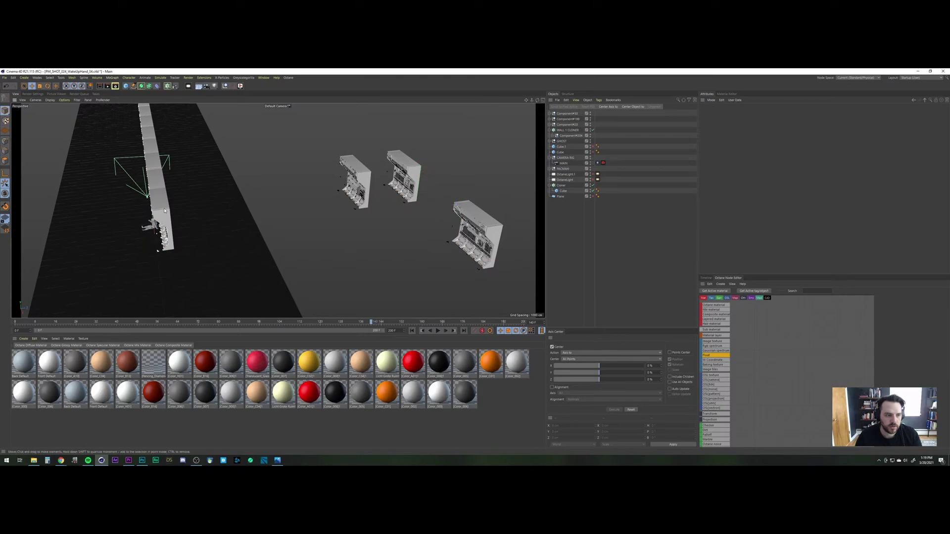
Step: Set the WALL 1 CLONER count to 3
{"action": "scroll", "coordinate": [161, 218], "scroll_direction": "up", "scroll_amount": 1}
{"action": "left_click", "coordinate": [568, 130]}
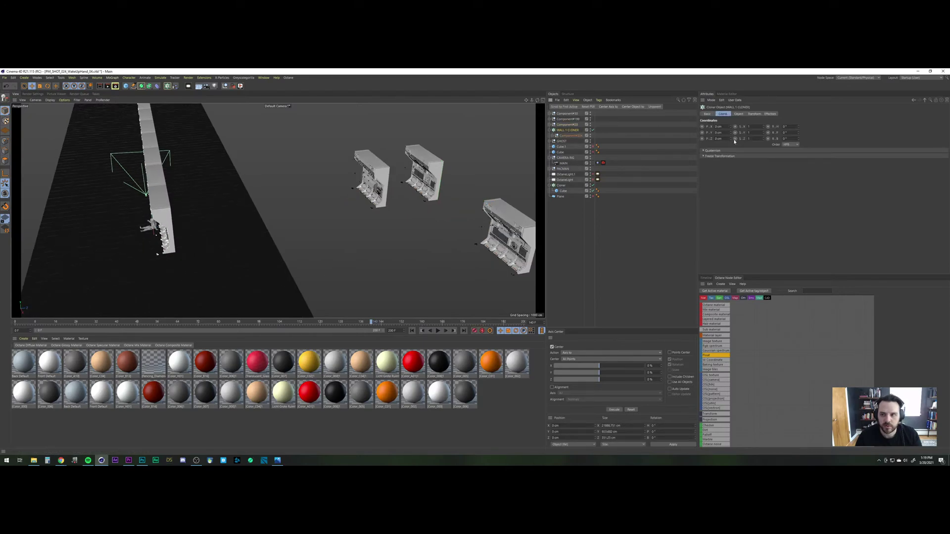
{"action": "left_click", "coordinate": [739, 113]}
{"action": "left_click_drag", "start_coordinate": [730, 153], "coordinate": [622, 127]}
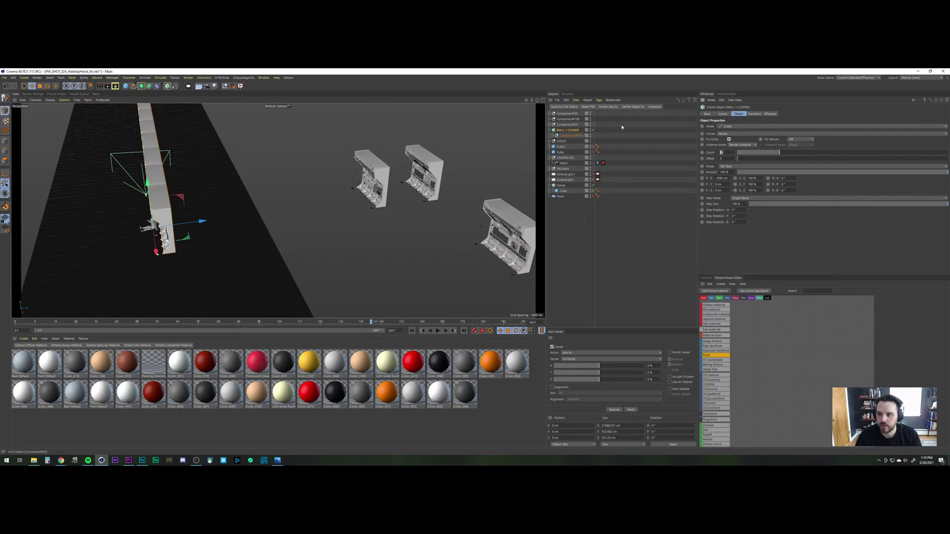
{"action": "type", "text": "3"}
{"action": "key", "text": "Return"}
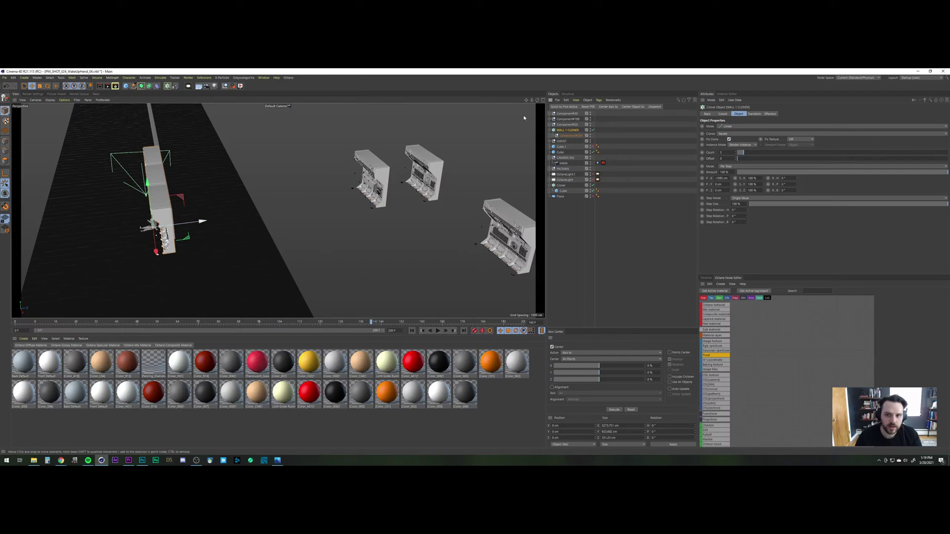
Step: Move WALL 1 CLONER outward along Z from the character, look through the shot camera, and save the project
{"action": "left_click_drag", "start_coordinate": [194, 223], "coordinate": [201, 225]}
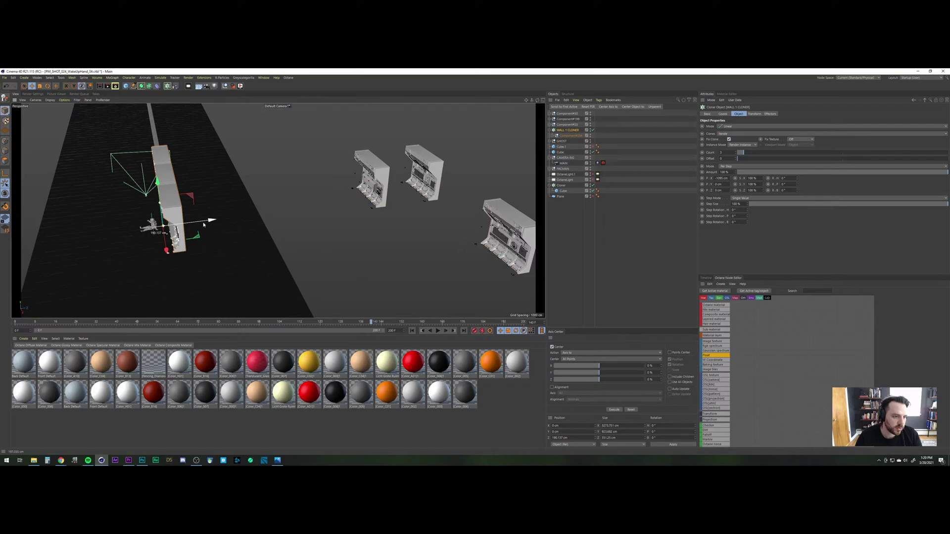
{"action": "left_click", "coordinate": [593, 164]}
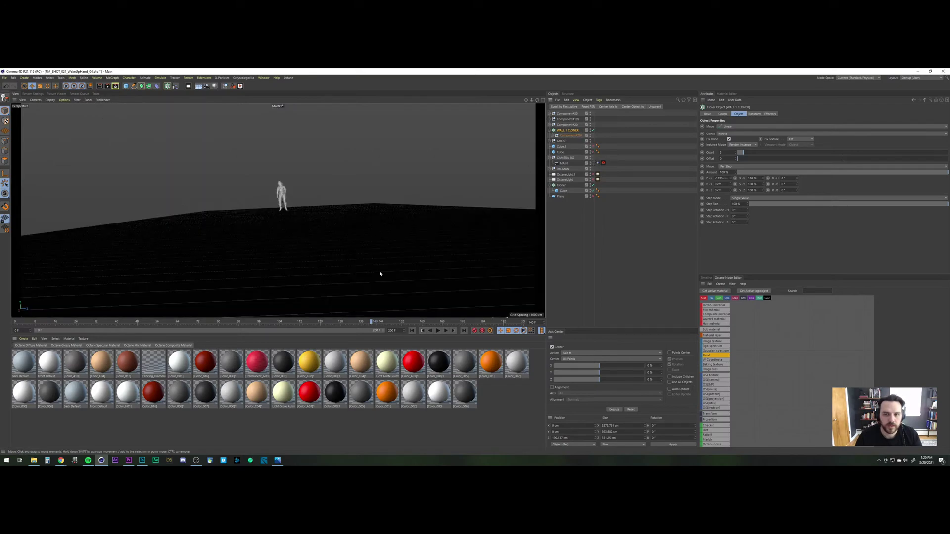
{"action": "key", "text": "ctrl+s"}
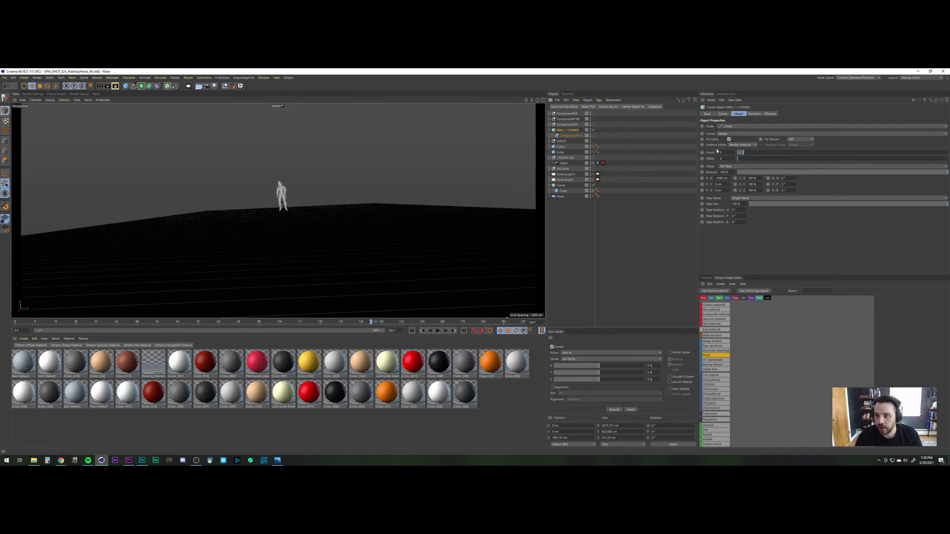
Step: Try a count of 20 on WALL 1 CLONER in the shot camera view, and set the count back to 3
{"action": "left_click_drag", "start_coordinate": [725, 153], "coordinate": [681, 153]}
{"action": "type", "text": "20"}
{"action": "key", "text": "Return"}
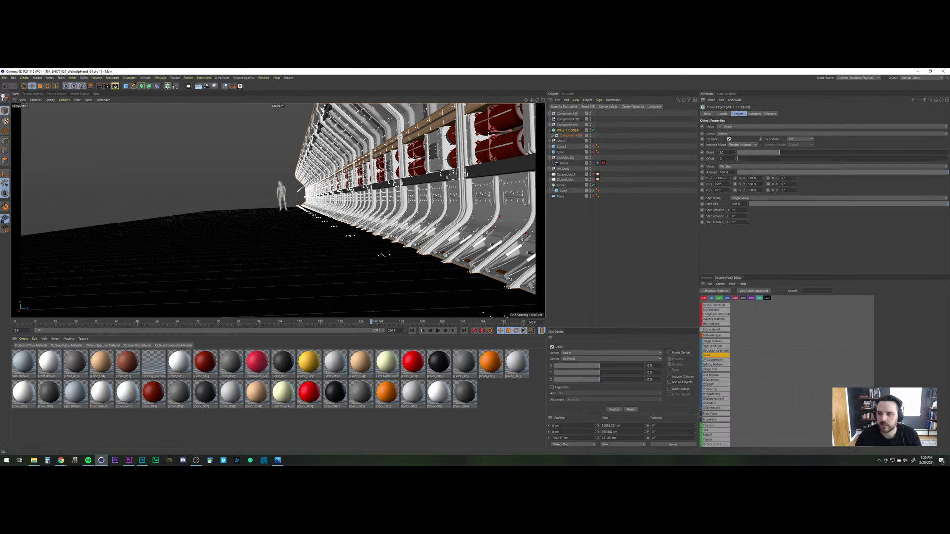
{"action": "left_click_drag", "start_coordinate": [731, 153], "coordinate": [642, 154]}
{"action": "type", "text": "3"}
{"action": "key", "text": "Return"}
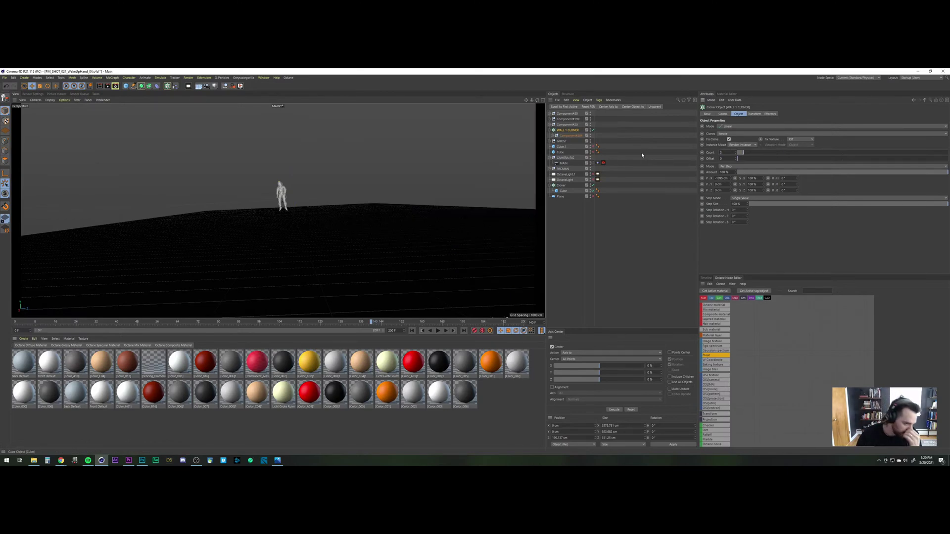
Step: Switch to the open kit project that contains the tall curved wall segments
{"action": "key", "text": "v"}
{"action": "mouse_move", "coordinate": [205, 288]}
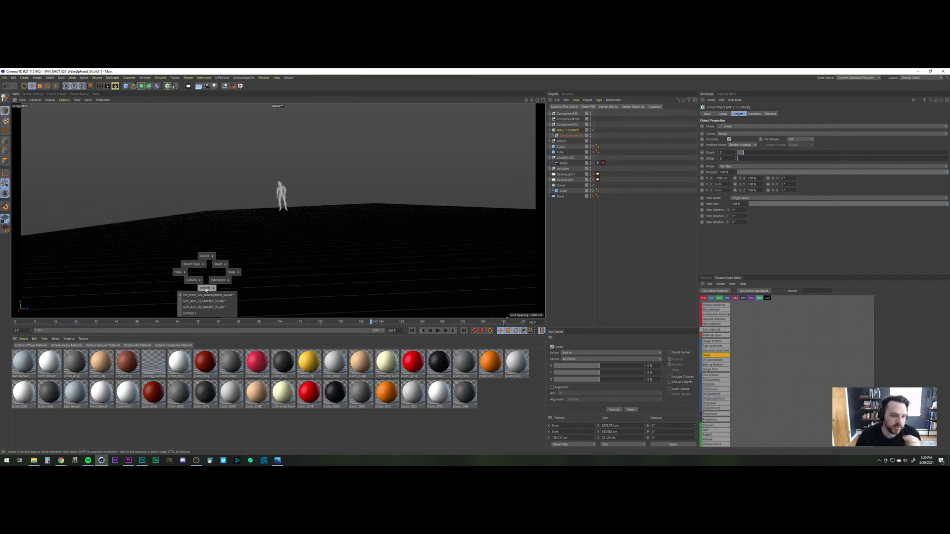
{"action": "left_click", "coordinate": [204, 307]}
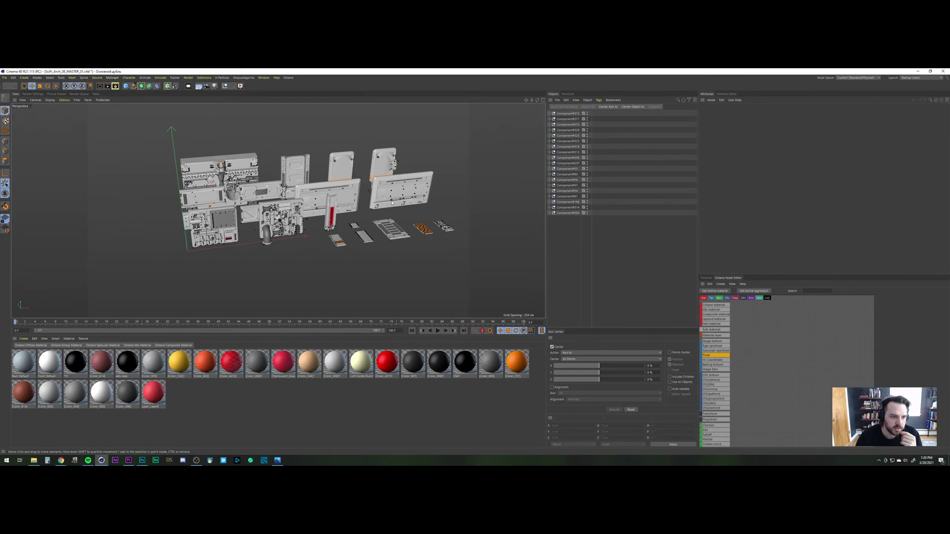
{"action": "key", "text": "v"}
{"action": "left_click", "coordinate": [250, 219]}
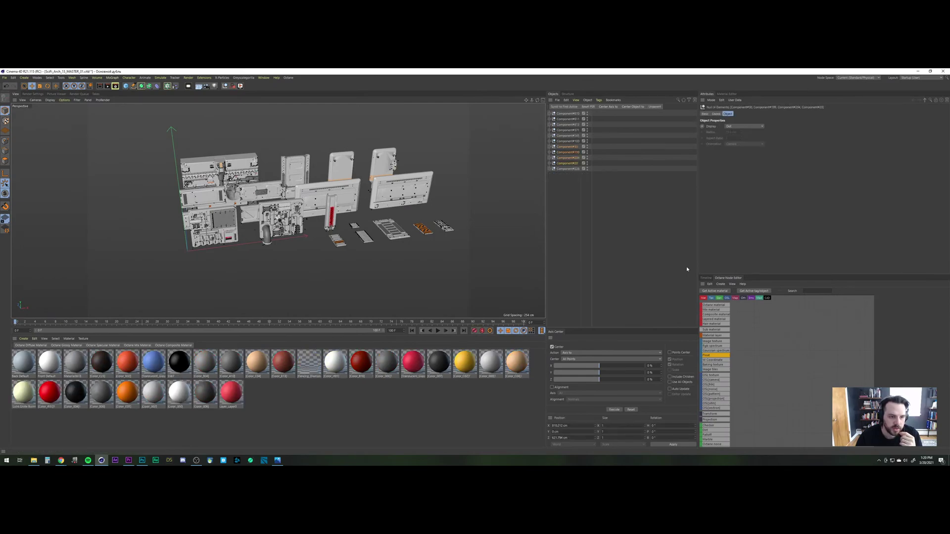
Step: Add an Annotation tag to one of the copied wall components in the kit, with the text "SCALE 210%"
{"action": "right_click", "coordinate": [572, 146]}
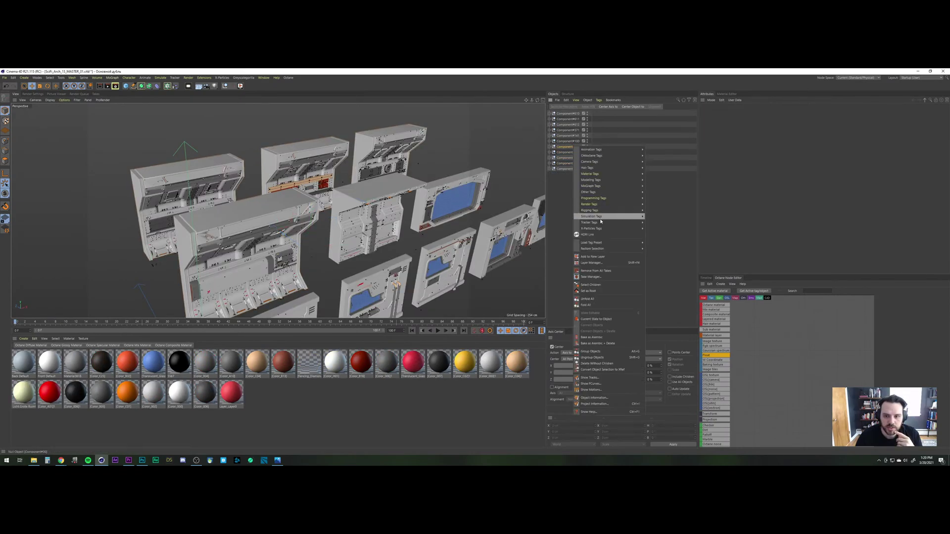
{"action": "mouse_move", "coordinate": [597, 212]}
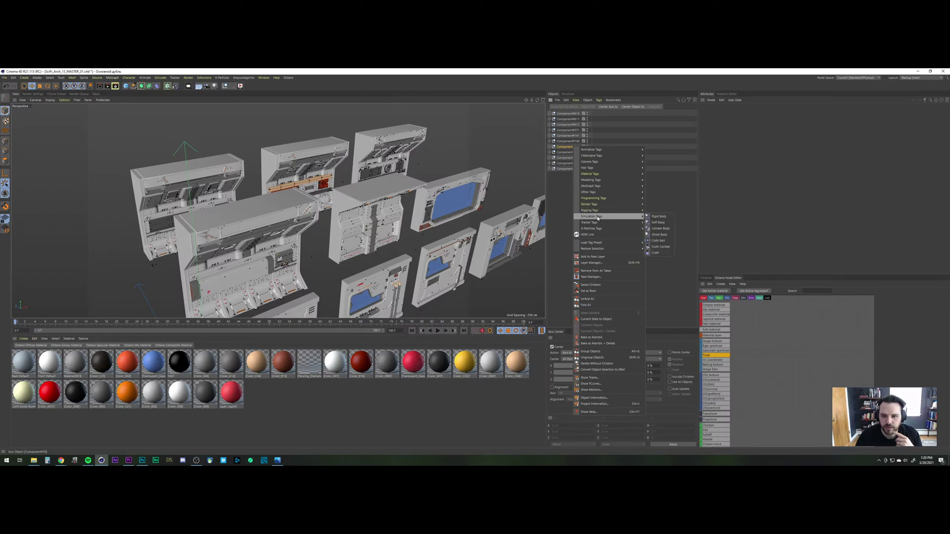
{"action": "mouse_move", "coordinate": [601, 195]}
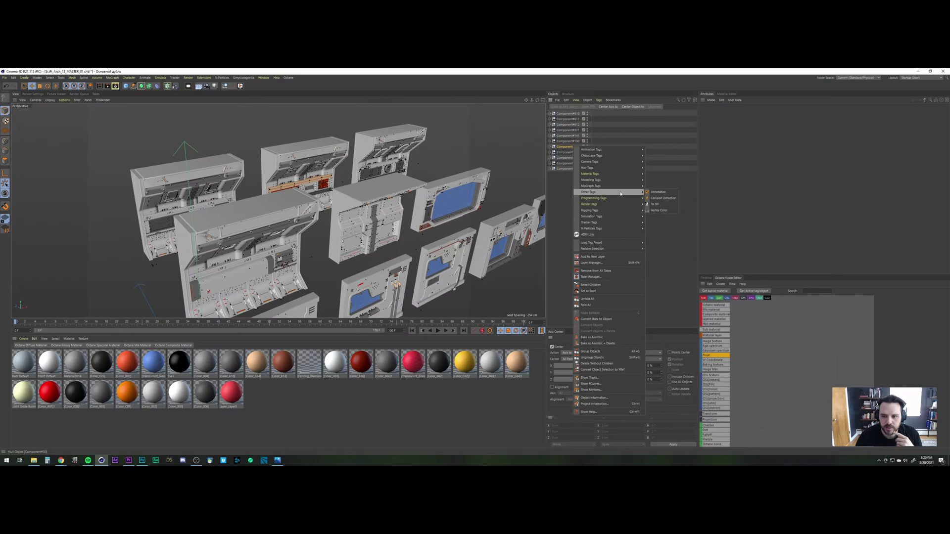
{"action": "left_click", "coordinate": [657, 192]}
{"action": "left_click_drag", "start_coordinate": [791, 133], "coordinate": [676, 128]}
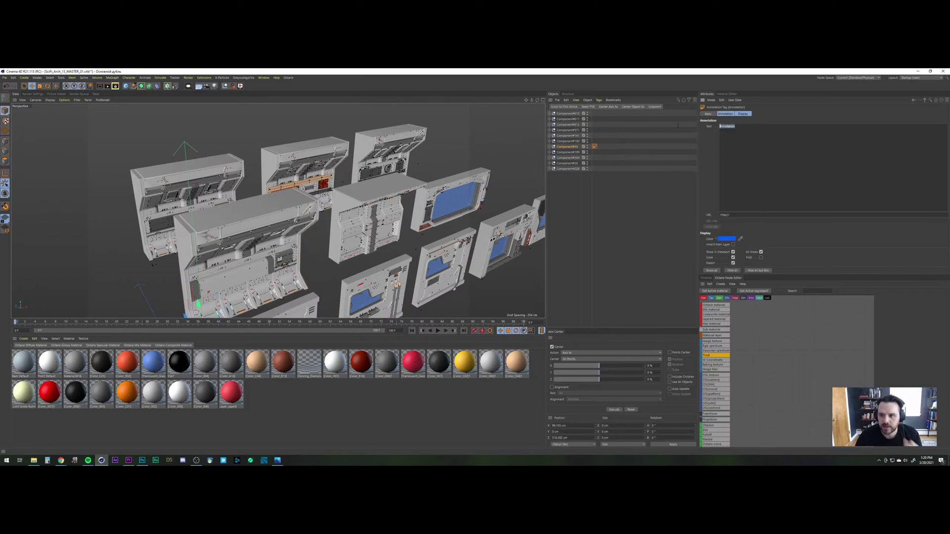
{"action": "type", "text": "SCLA"}
{"action": "key", "text": "BackSpace"}
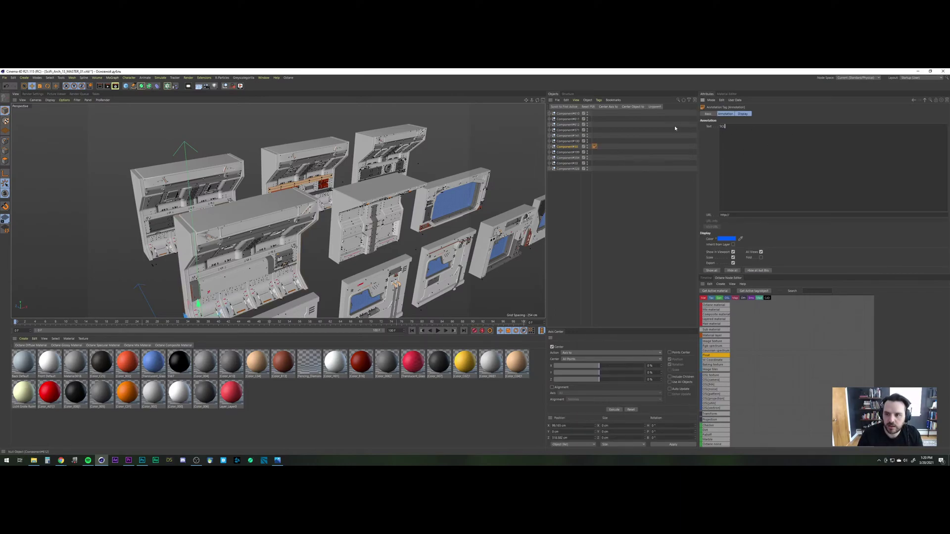
{"action": "type", "text": "LE 2:10%"}
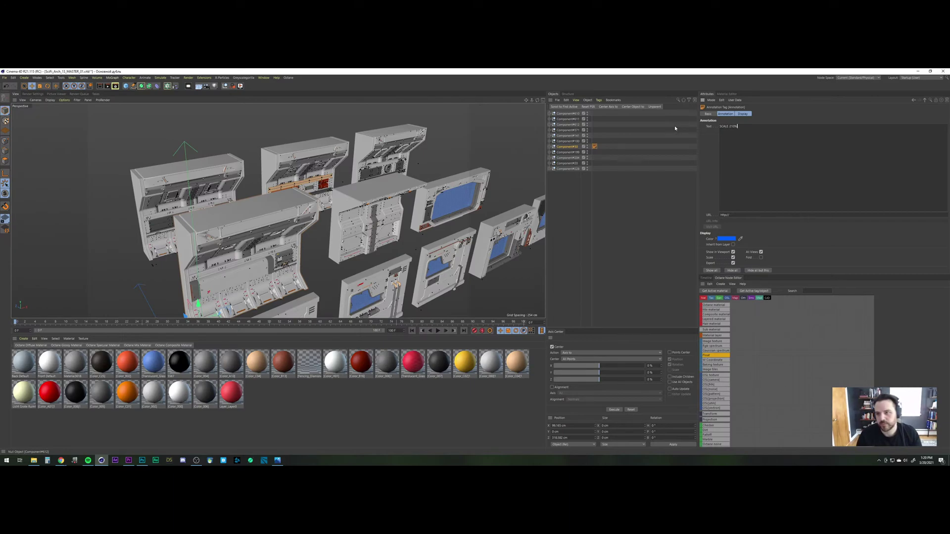
Step: Check the imported wall components in the shot project's object list, and return to the kit project
{"action": "key", "text": "ctrl+a"}
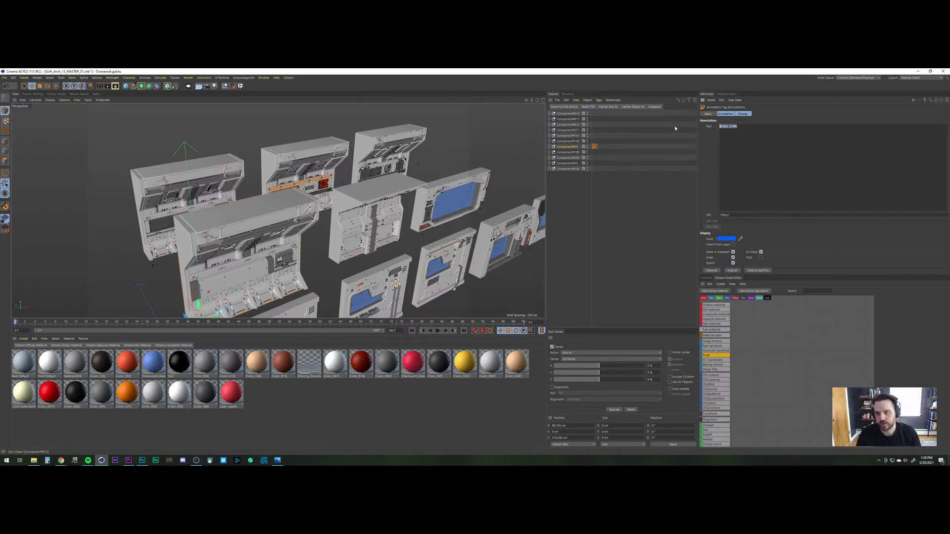
{"action": "left_click", "coordinate": [619, 183]}
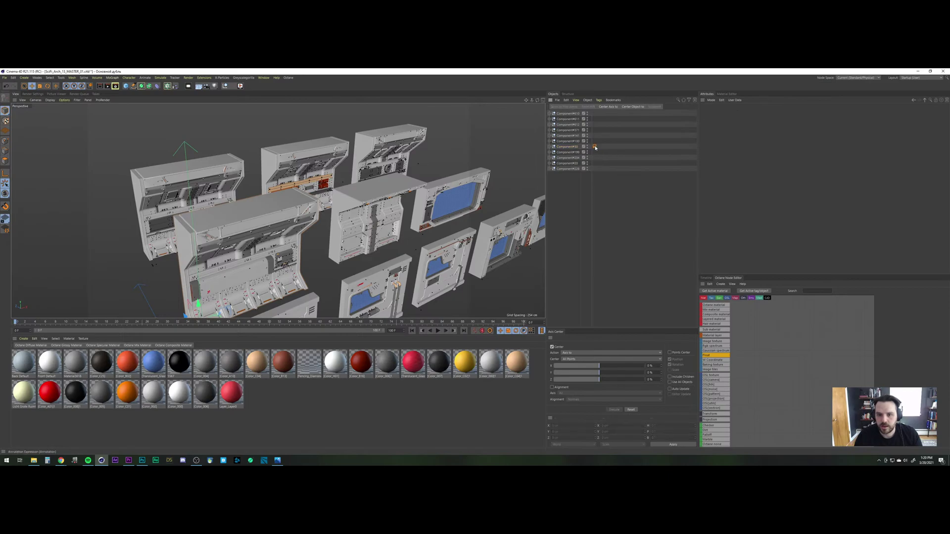
{"action": "key", "text": "v"}
{"action": "mouse_move", "coordinate": [232, 221]}
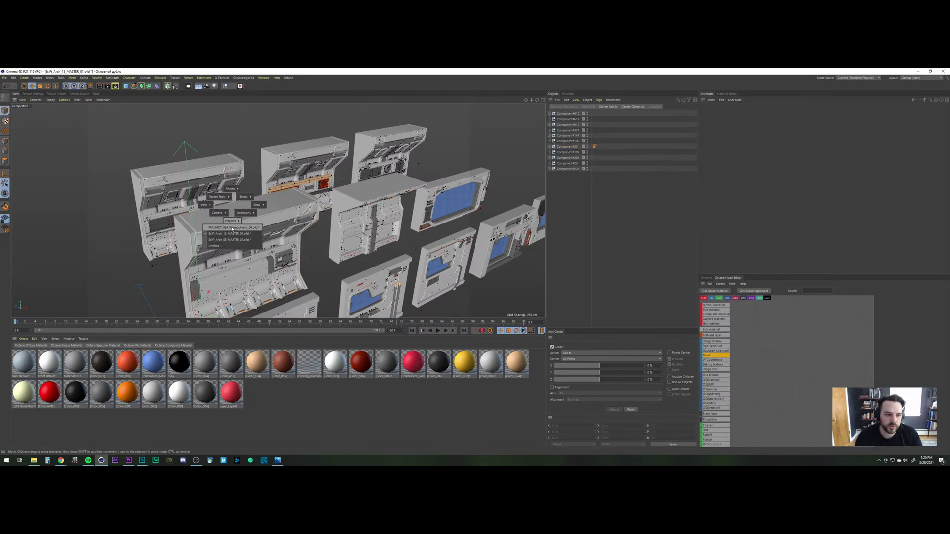
{"action": "left_click", "coordinate": [231, 228]}
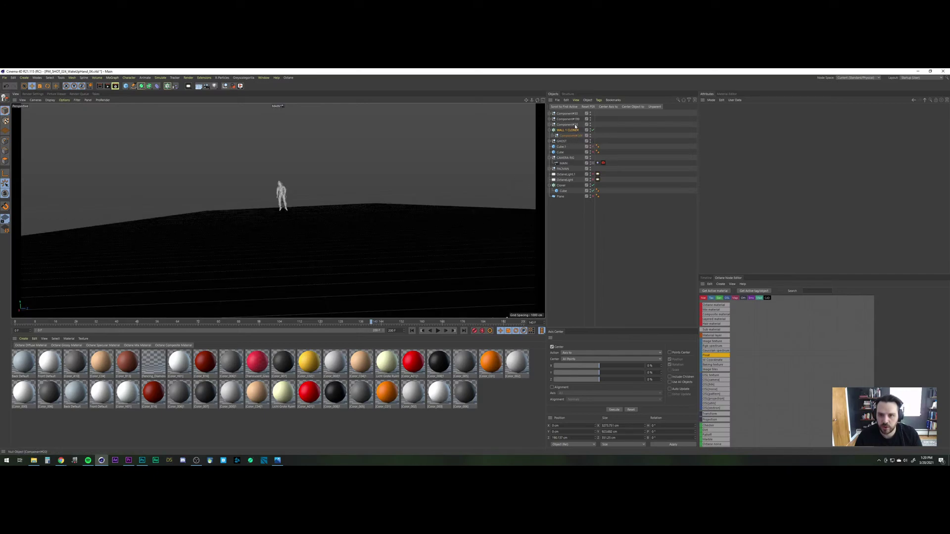
{"action": "key", "text": "v"}
{"action": "mouse_move", "coordinate": [338, 189]}
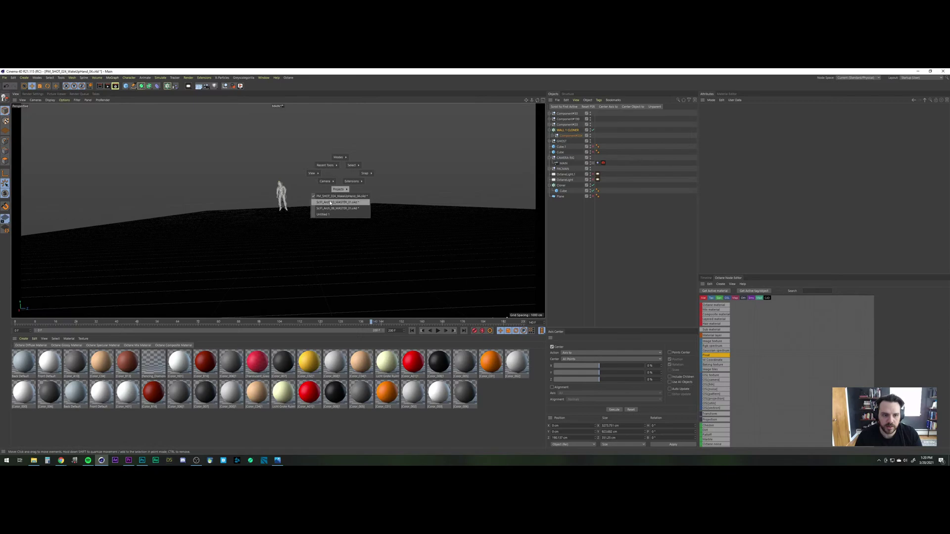
{"action": "left_click", "coordinate": [330, 204]}
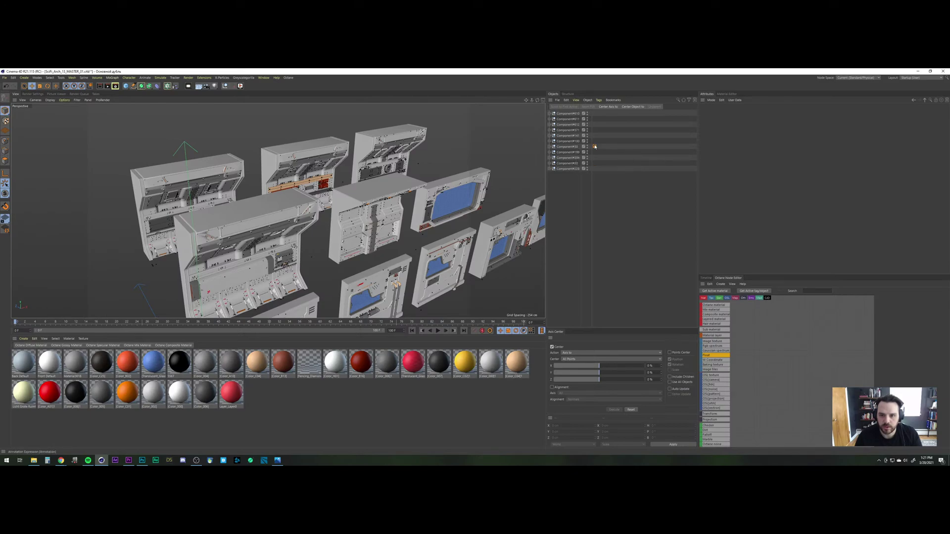
Step: Copy the "SCALE 210%" annotation tag onto three more wall components in the kit, and save the kit project
{"action": "left_click_drag", "start_coordinate": [595, 152], "coordinate": [595, 157], "text": "ctrl"}
{"action": "left_click_drag", "start_coordinate": [595, 158], "coordinate": [595, 164], "text": "ctrl"}
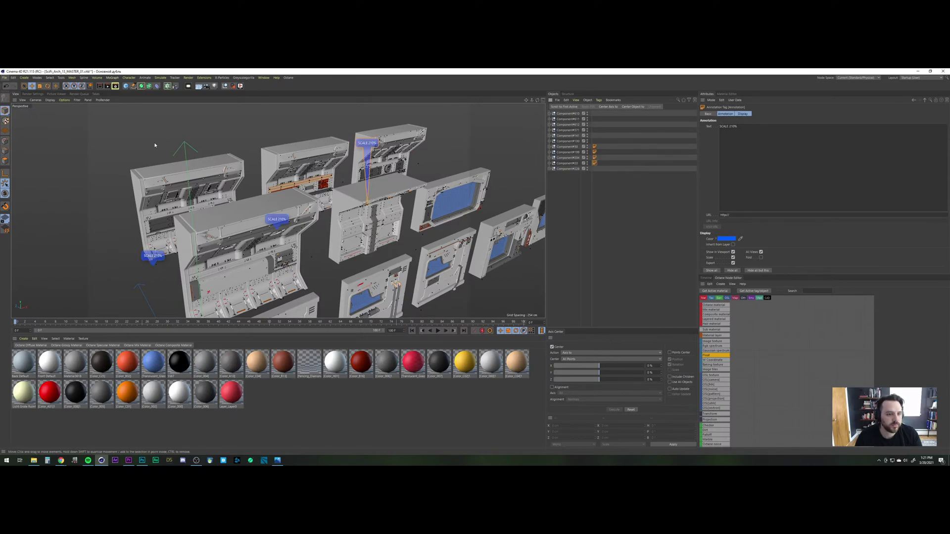
{"action": "left_click", "coordinate": [5, 78]}
{"action": "left_click", "coordinate": [21, 128]}
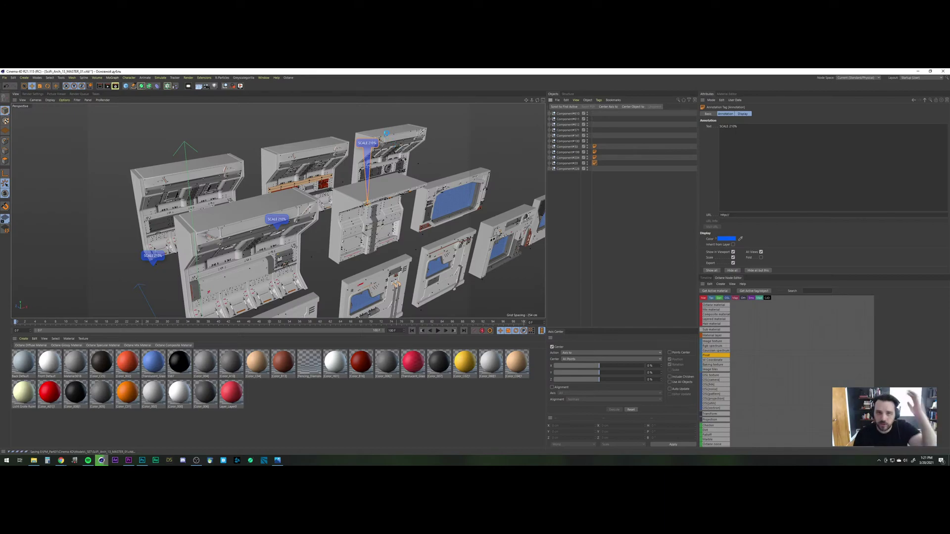
{"action": "left_click", "coordinate": [615, 210]}
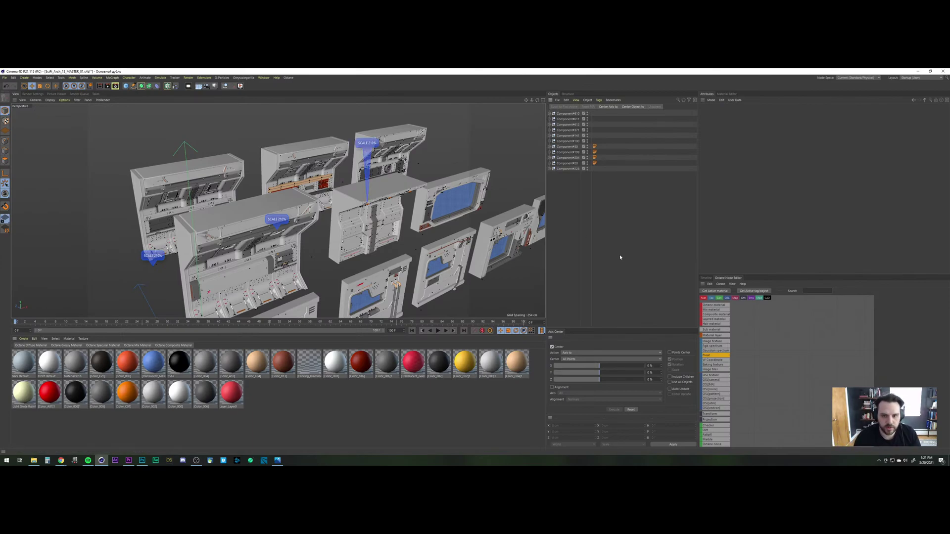
Step: Switch to the shot project and set the count of WALL 1 CLONER to 25
{"action": "key", "text": "v"}
{"action": "left_click", "coordinate": [293, 242]}
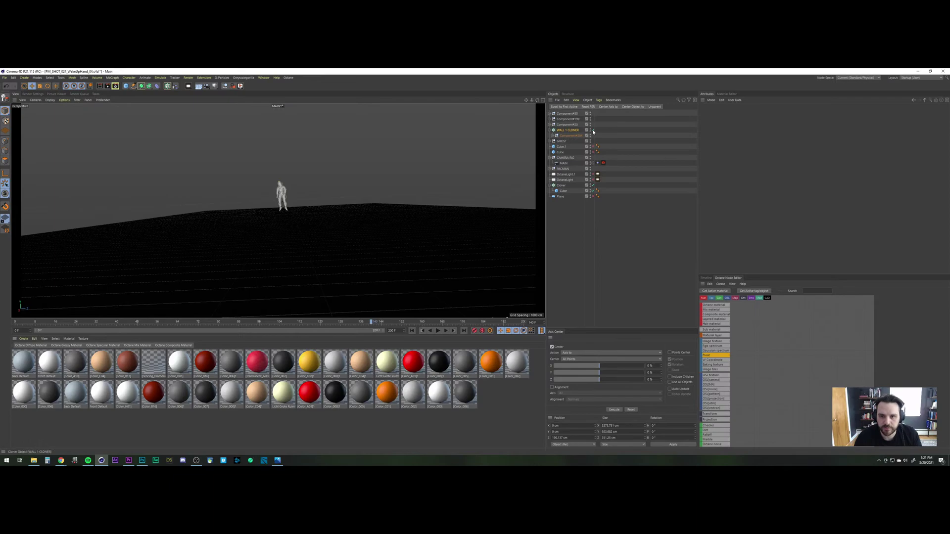
{"action": "left_click", "coordinate": [569, 130]}
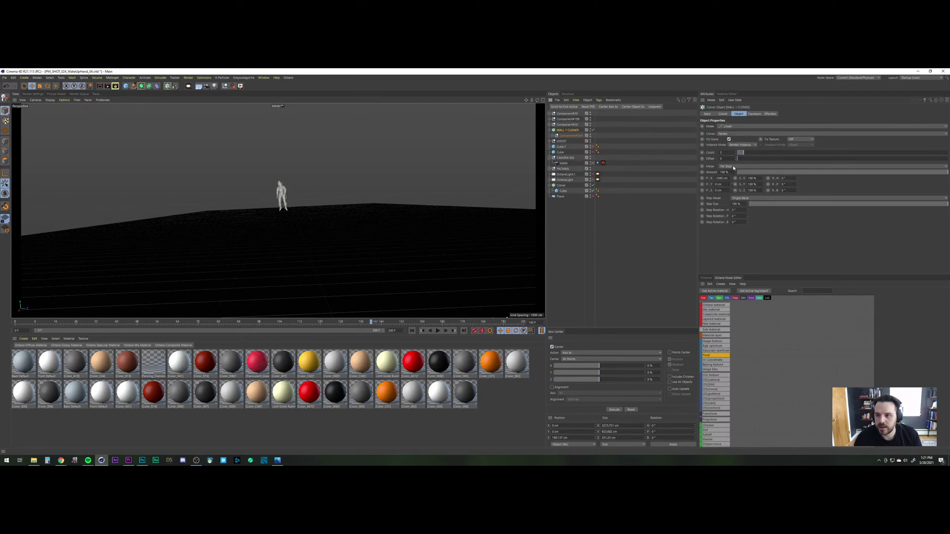
{"action": "left_click_drag", "start_coordinate": [729, 154], "coordinate": [659, 150]}
{"action": "type", "text": "25"}
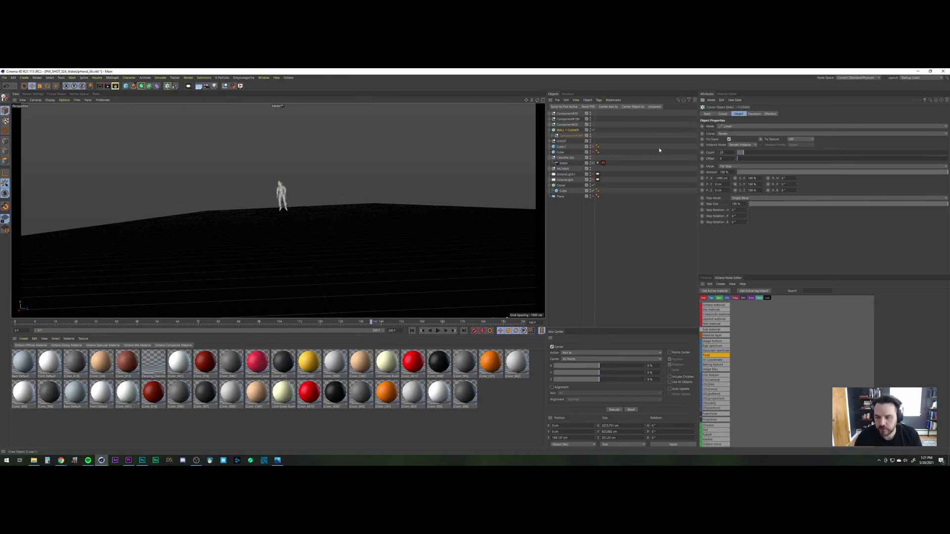
{"action": "key", "text": "Return"}
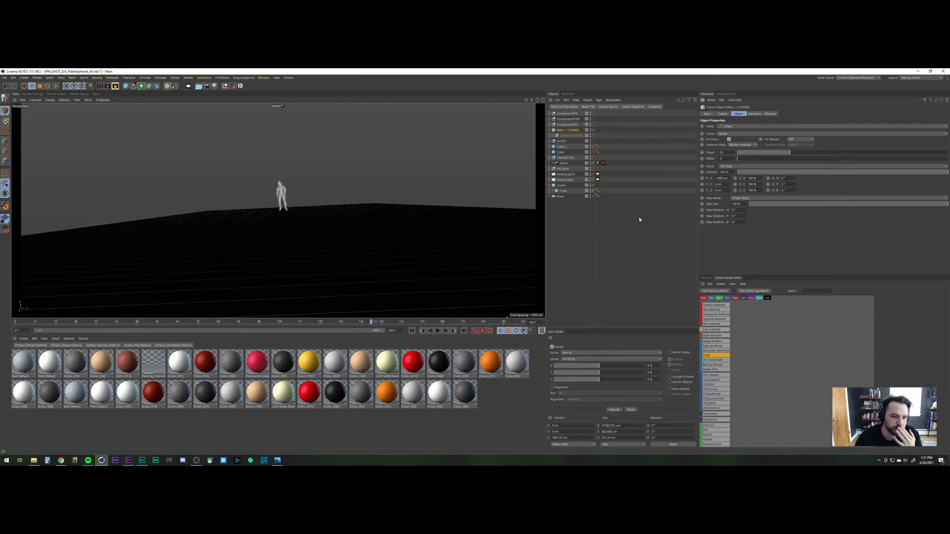
{"action": "left_click", "coordinate": [604, 240]}
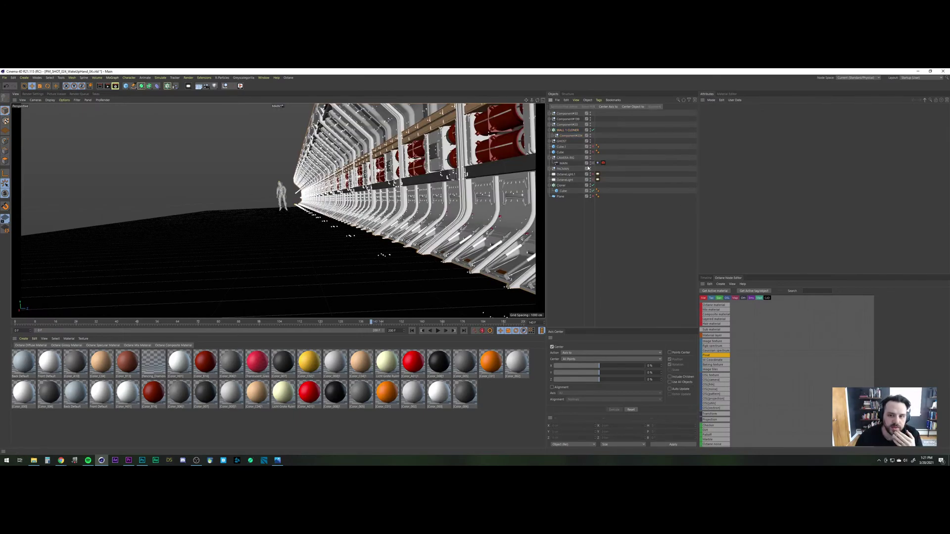
Step: Nest another wall component inside WALL 1 CLONER so its segments alternate, and leave the shot camera to inspect the wall from above
{"action": "left_click", "coordinate": [571, 131]}
{"action": "left_click_drag", "start_coordinate": [571, 125], "coordinate": [573, 132]}
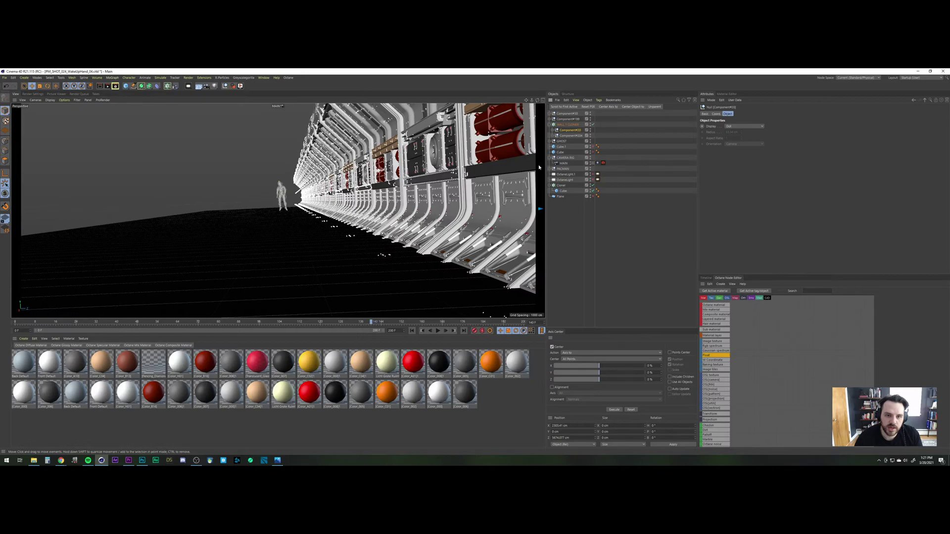
{"action": "left_click", "coordinate": [587, 163]}
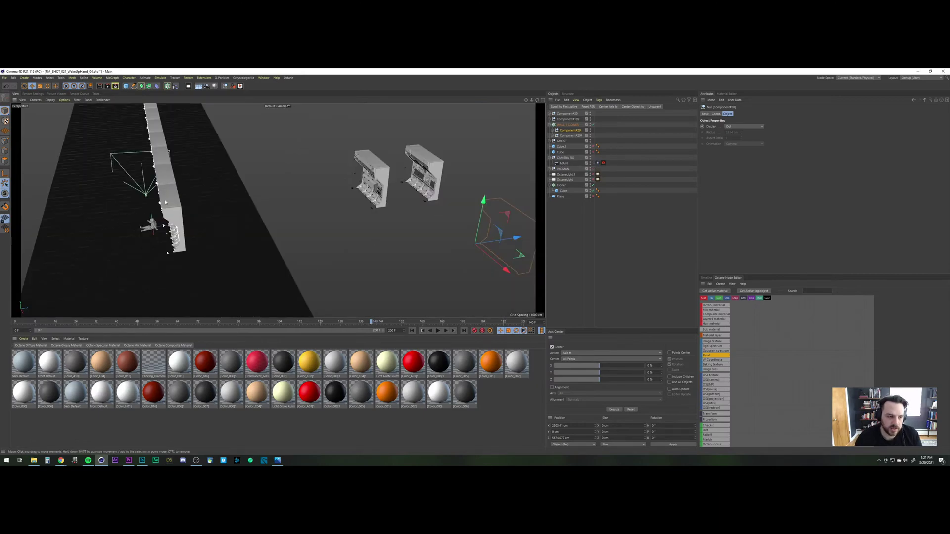
{"action": "middle_click_drag", "start_coordinate": [208, 202], "coordinate": [214, 206], "text": "alt"}
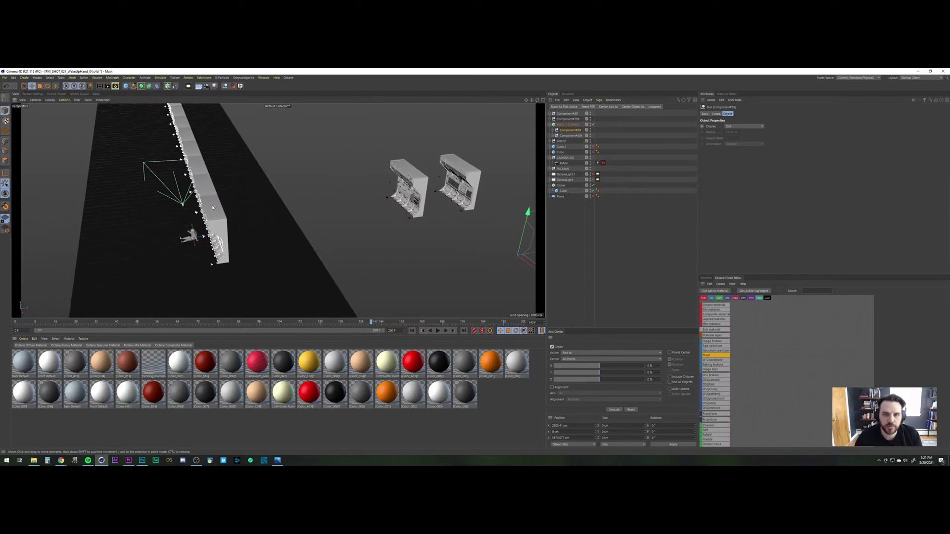
{"action": "mouse_move", "coordinate": [233, 206]}
{"action": "left_mouse_down", "text": "alt"}
{"action": "mouse_move", "coordinate": [291, 198]}
{"action": "mouse_move", "coordinate": [276, 215]}
{"action": "left_mouse_up", "text": "alt"}
Step: Disable WALL 1 CLONER, set its count to 3, and enable it again
{"action": "left_click", "coordinate": [593, 124]}
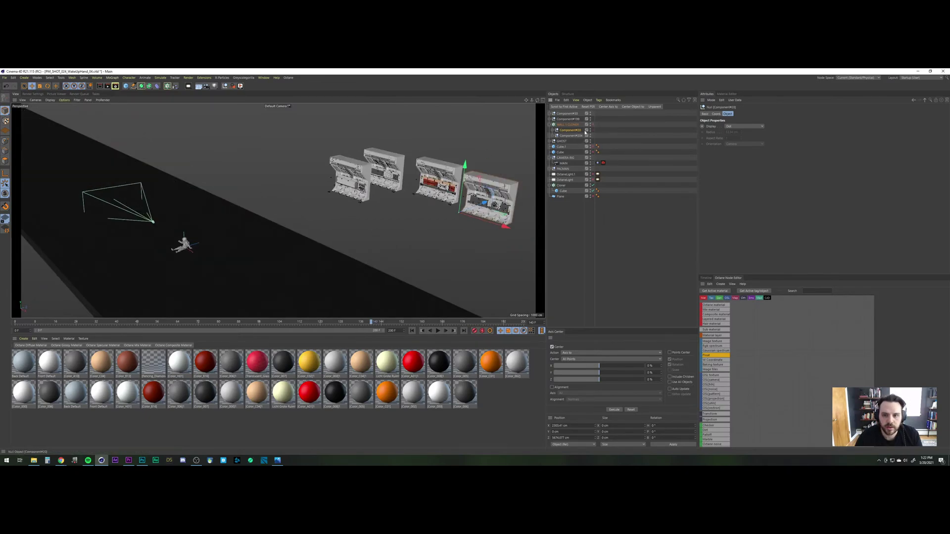
{"action": "left_click", "coordinate": [568, 124]}
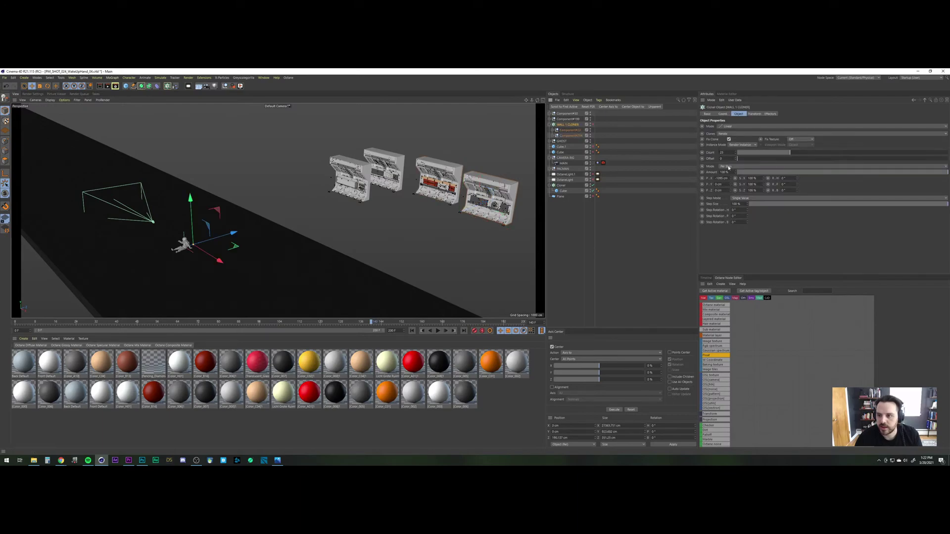
{"action": "type", "text": "3"}
{"action": "key", "text": "Return"}
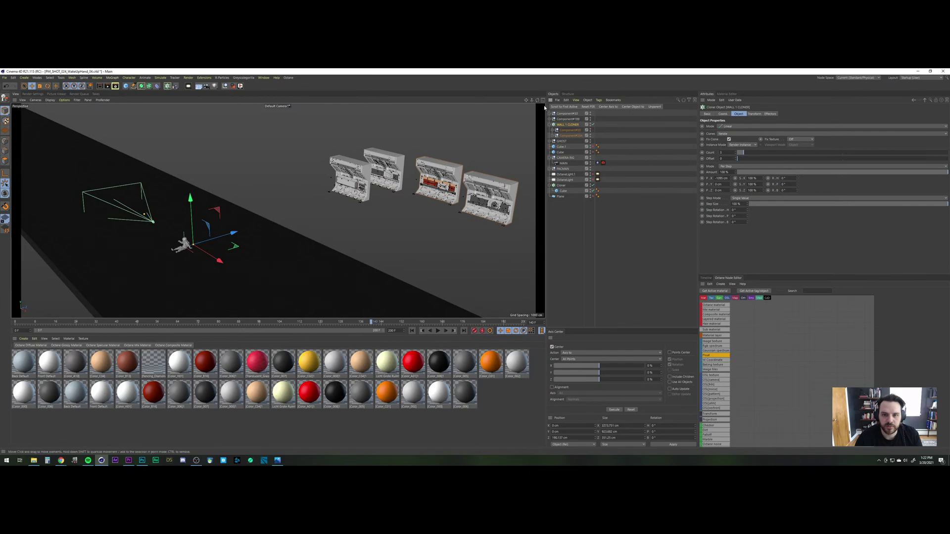
Step: Show a seam between WALL 1 CLONER's segments close up in the front view, and hide the unused wall components in the viewport
{"action": "middle_click", "coordinate": [174, 113]}
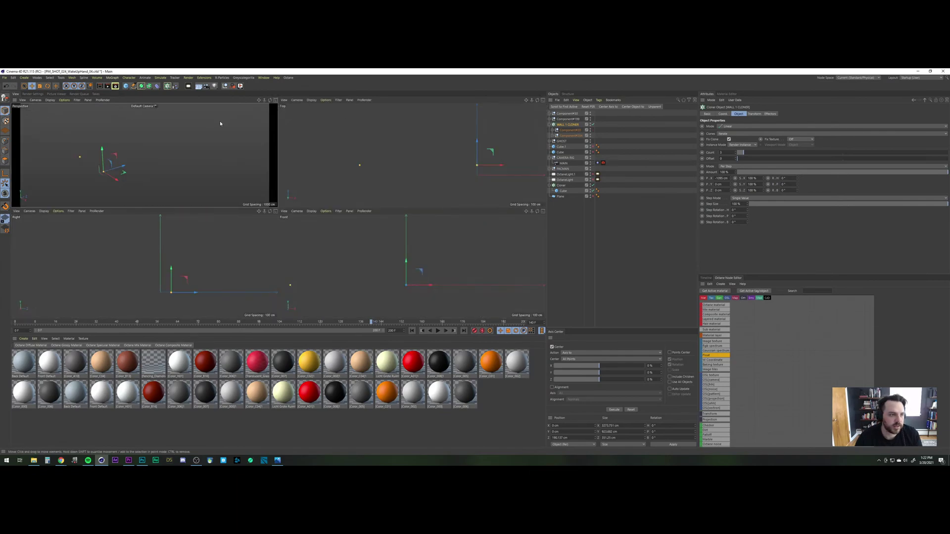
{"action": "left_click", "coordinate": [276, 211]}
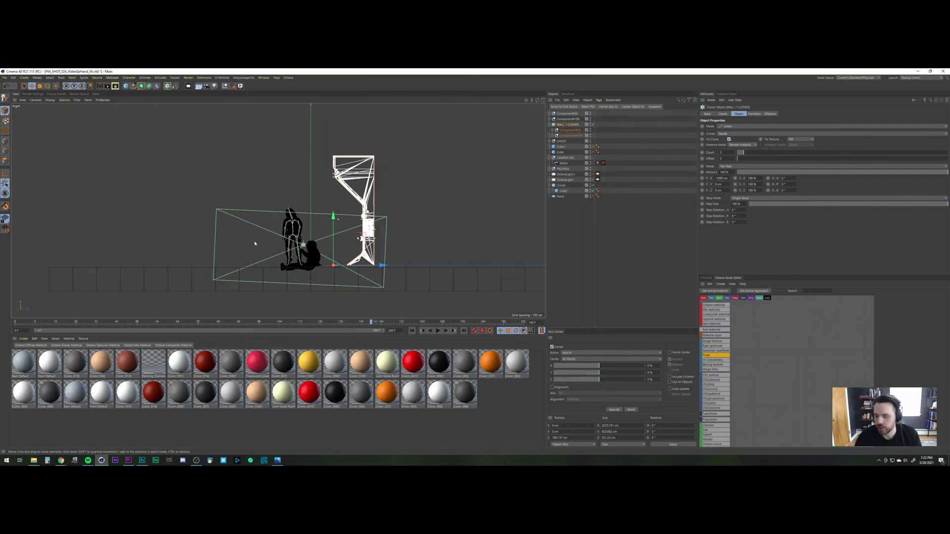
{"action": "left_click", "coordinate": [543, 101]}
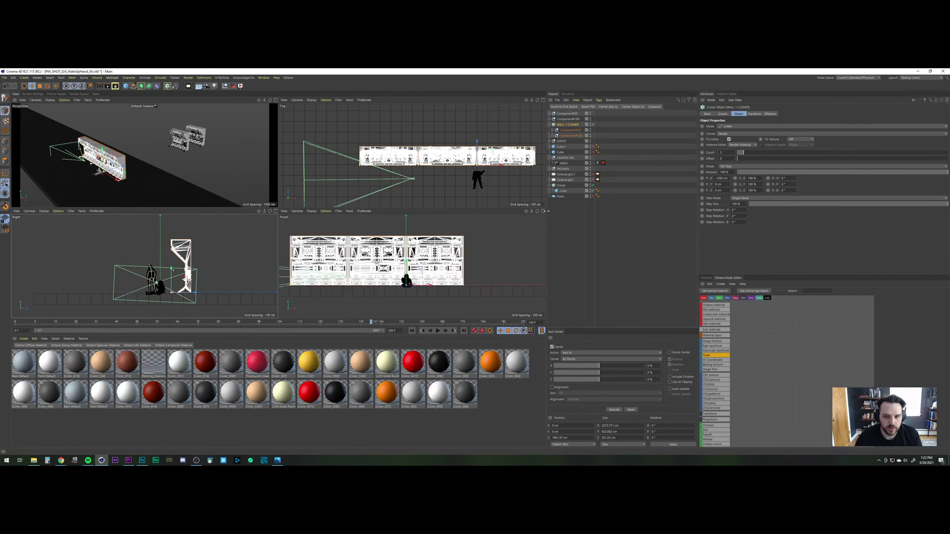
{"action": "left_click", "coordinate": [543, 212]}
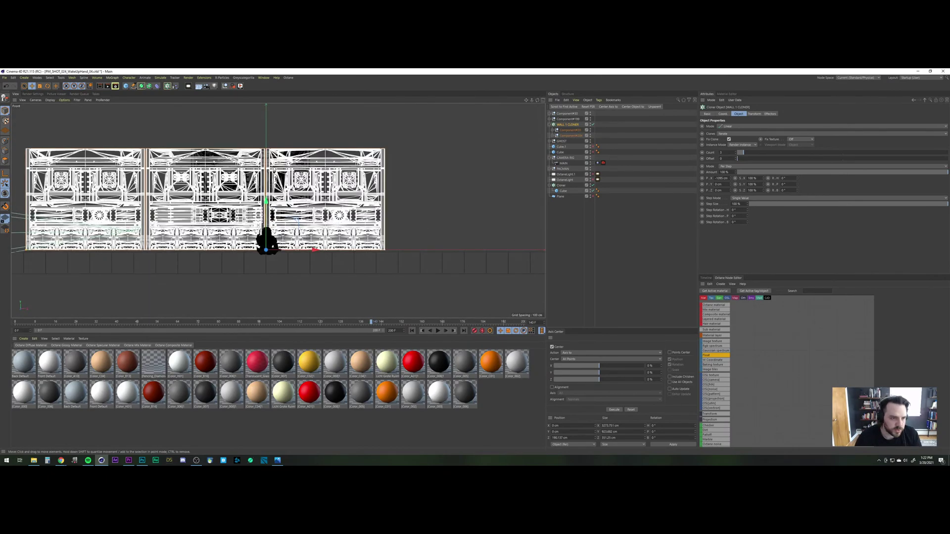
{"action": "scroll", "coordinate": [273, 168], "scroll_direction": "up", "scroll_amount": 10}
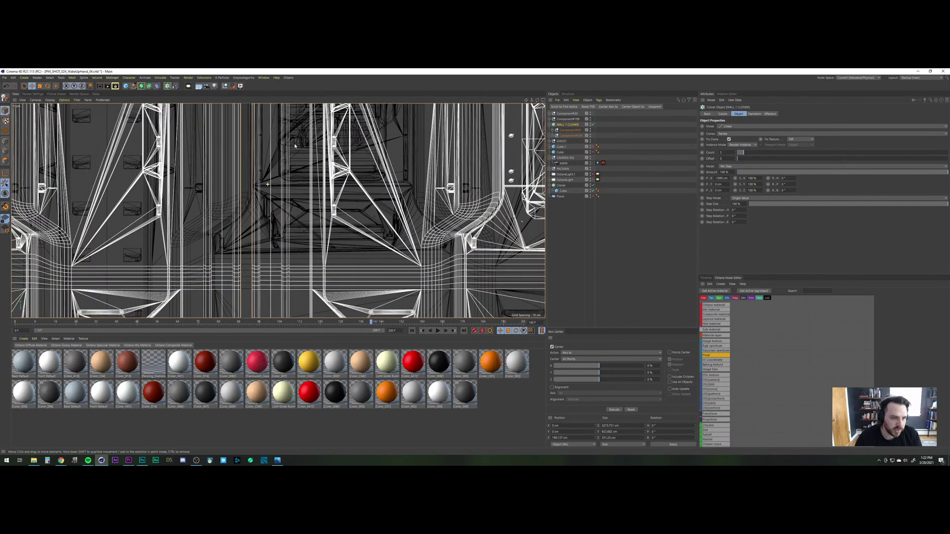
{"action": "left_click", "coordinate": [591, 118]}
{"action": "left_click", "coordinate": [590, 118]}
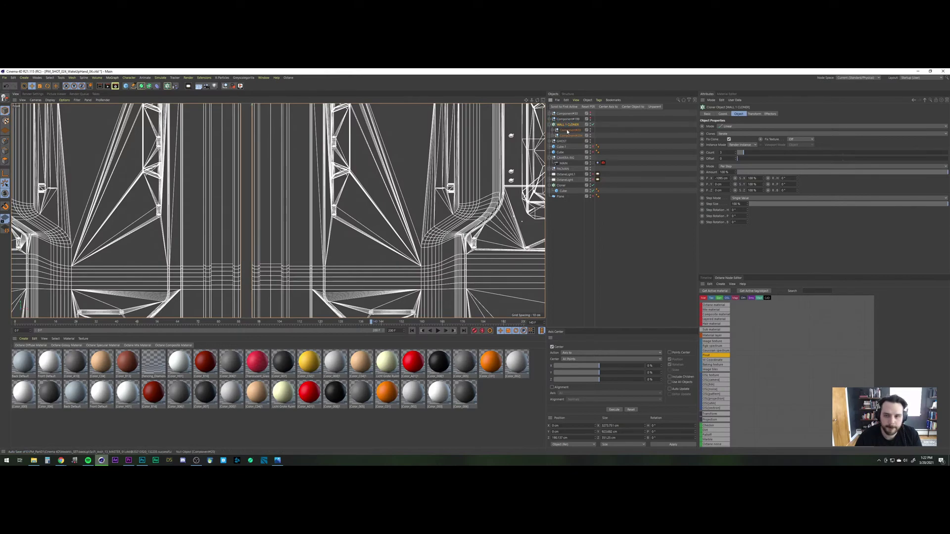
Step: Tighten WALL 1 CLONER's X position step to about -1084 cm to close the gap between neighbouring wall segments
{"action": "left_click", "coordinate": [731, 179]}
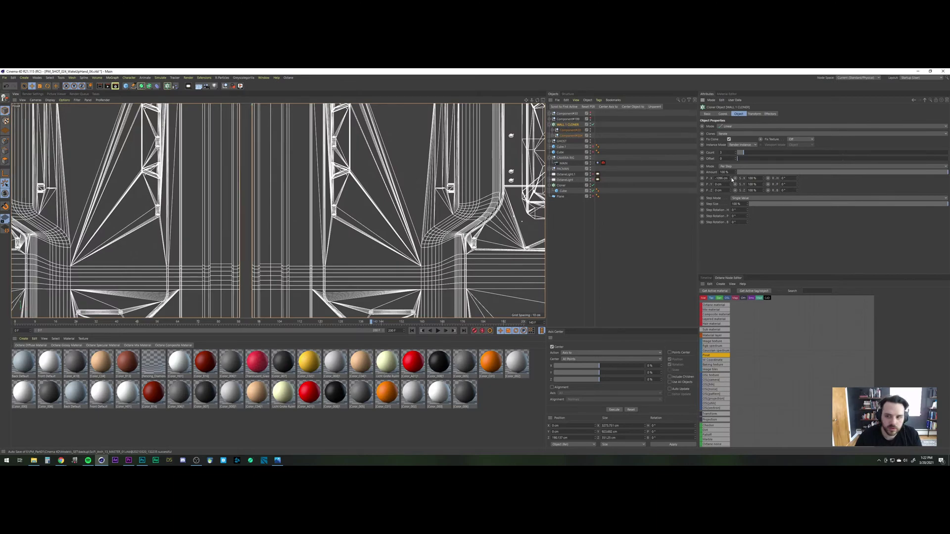
{"action": "left_click", "coordinate": [732, 179]}
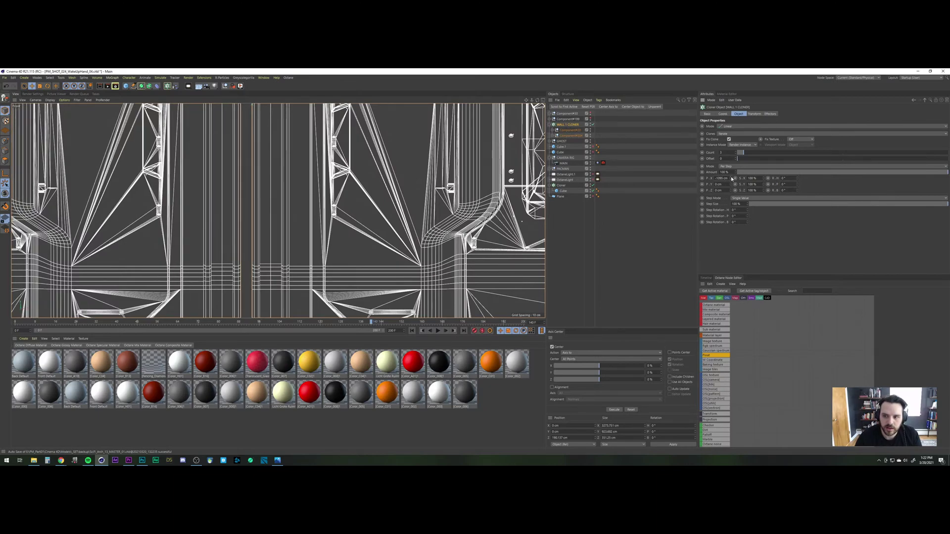
{"action": "left_click", "coordinate": [732, 179]}
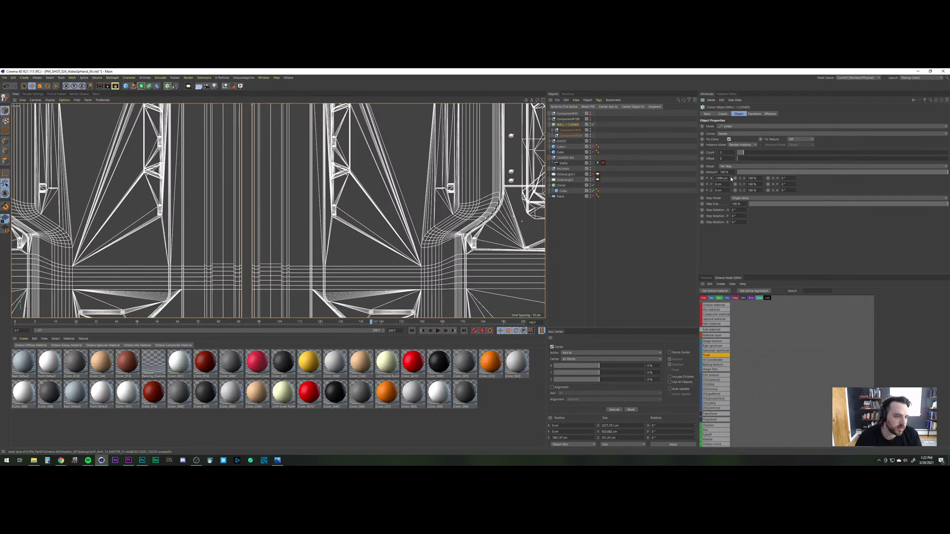
{"action": "left_click", "coordinate": [731, 179]}
{"action": "left_click", "coordinate": [732, 179]}
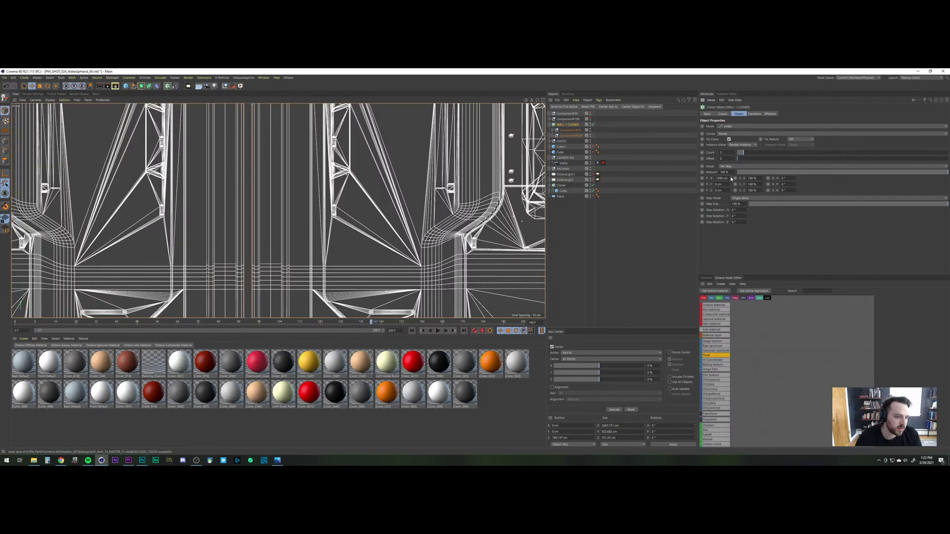
{"action": "left_click", "coordinate": [731, 179]}
{"action": "left_click", "coordinate": [731, 179]}
{"action": "left_click", "coordinate": [731, 179]}
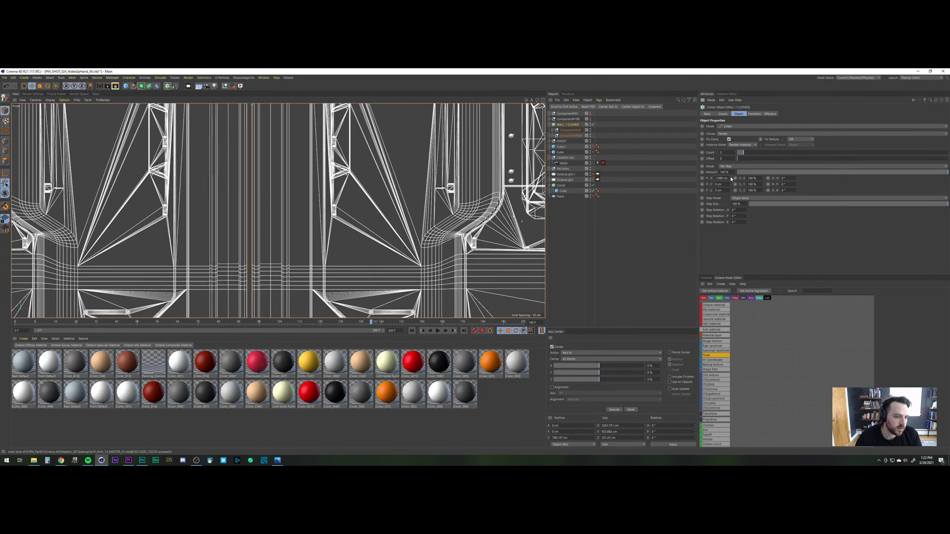
{"action": "left_click", "coordinate": [732, 178]}
{"action": "left_click", "coordinate": [731, 179]}
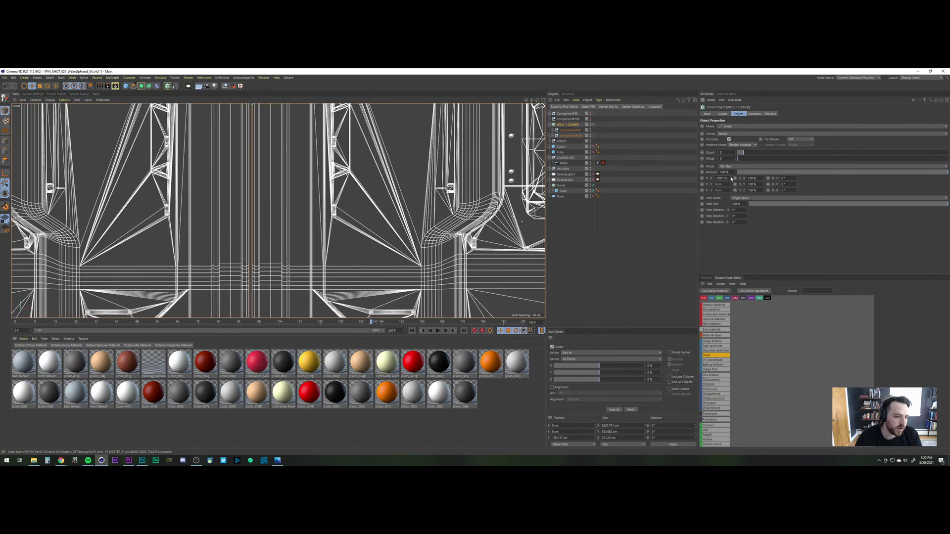
{"action": "left_click", "coordinate": [731, 178]}
{"action": "left_click", "coordinate": [731, 178]}
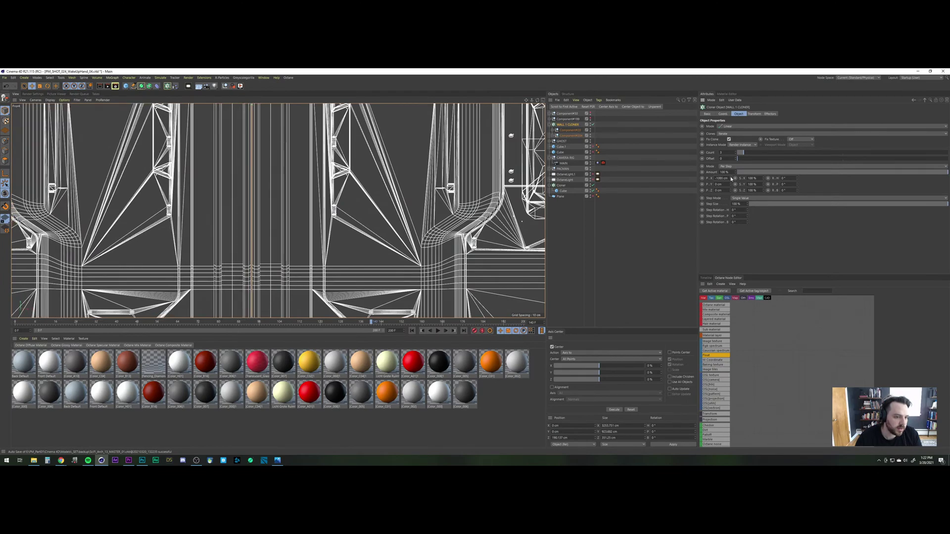
{"action": "left_click", "coordinate": [732, 178]}
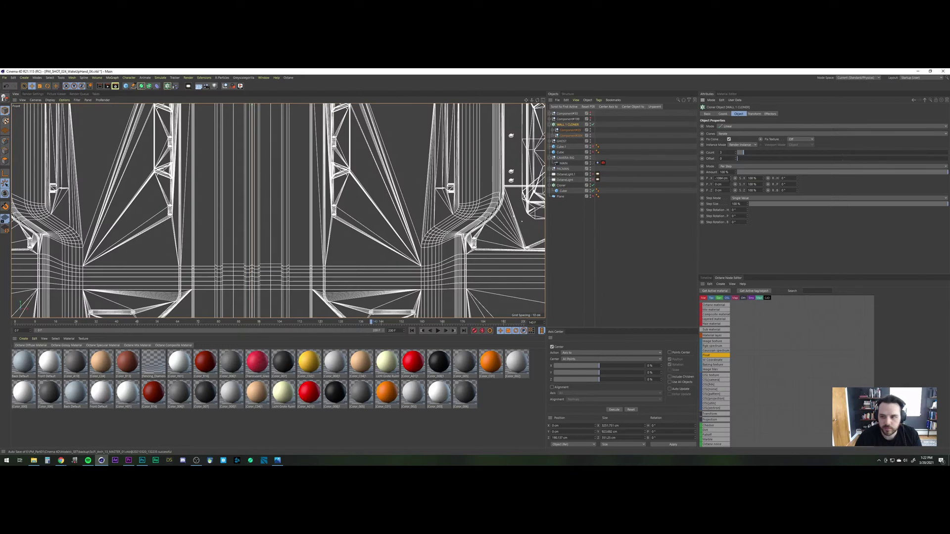
Step: Add an annotation tag to WALL 1 CLONER and copy the cloner's X position step value for the note
{"action": "right_click", "coordinate": [577, 125]}
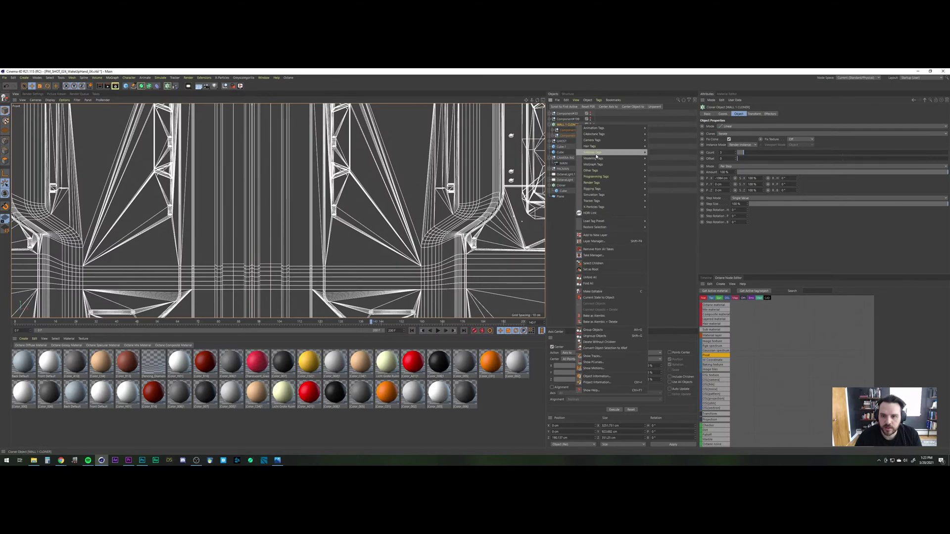
{"action": "mouse_move", "coordinate": [595, 170]}
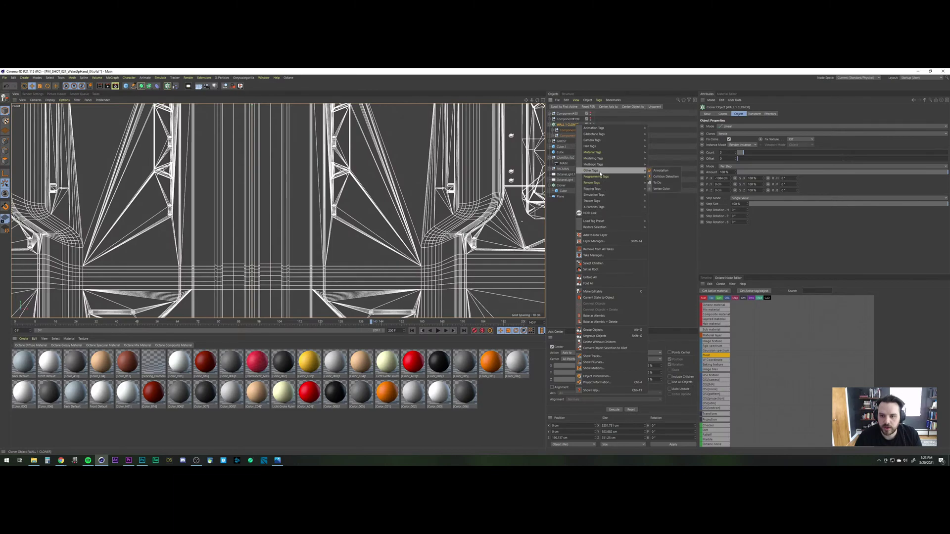
{"action": "left_click", "coordinate": [662, 171]}
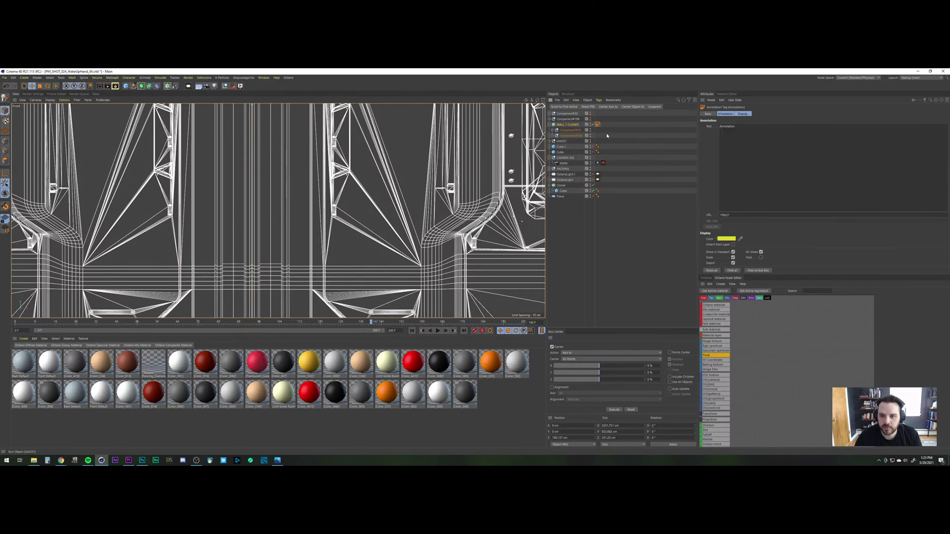
{"action": "left_click", "coordinate": [567, 125]}
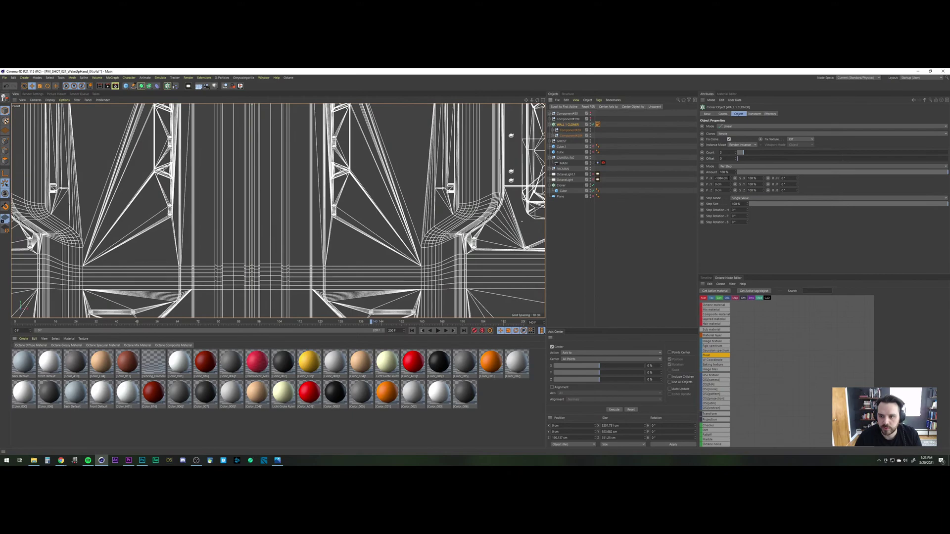
{"action": "left_click_drag", "start_coordinate": [728, 178], "coordinate": [695, 179]}
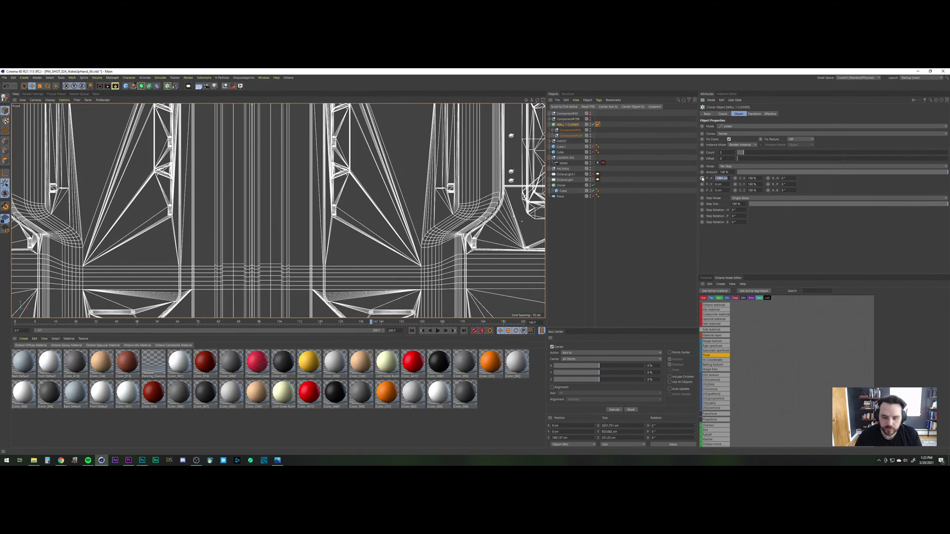
{"action": "left_click", "coordinate": [598, 125]}
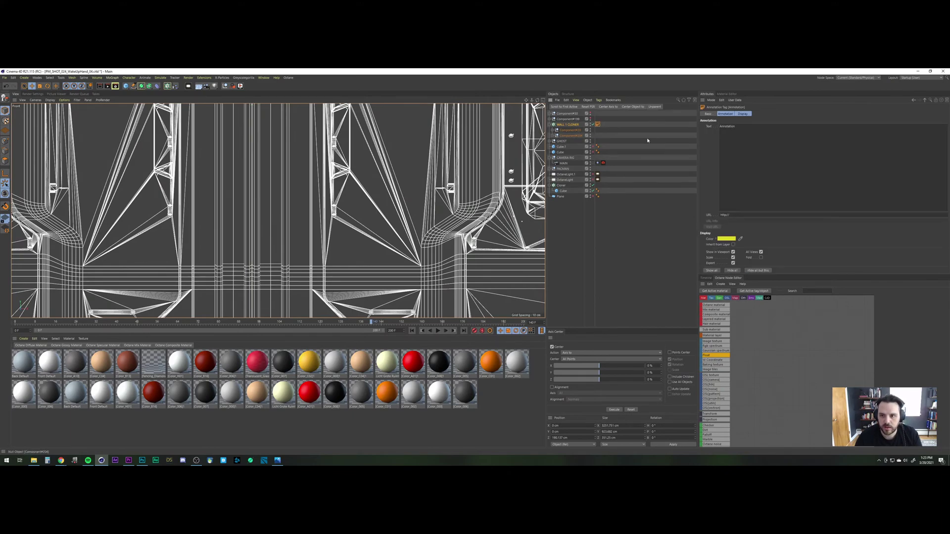
{"action": "left_click", "coordinate": [570, 125]}
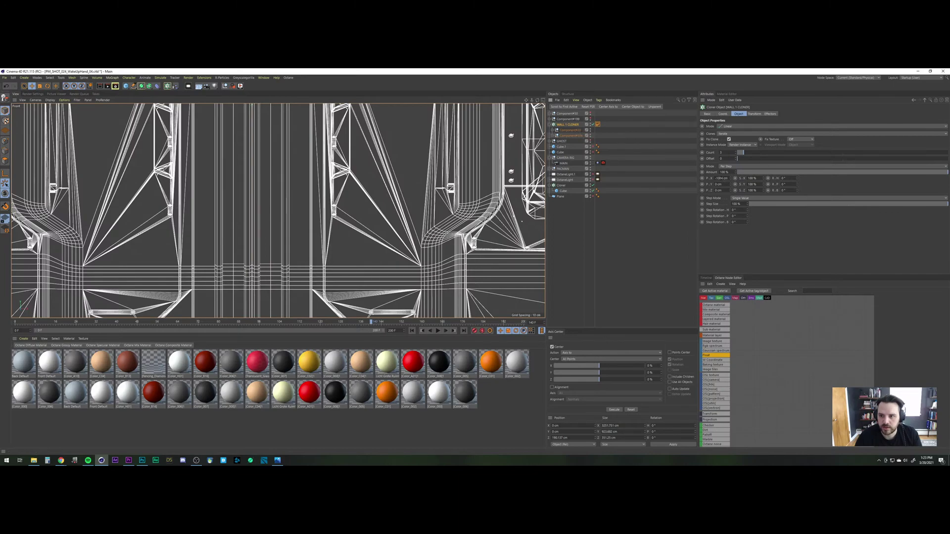
{"action": "left_click", "coordinate": [598, 124]}
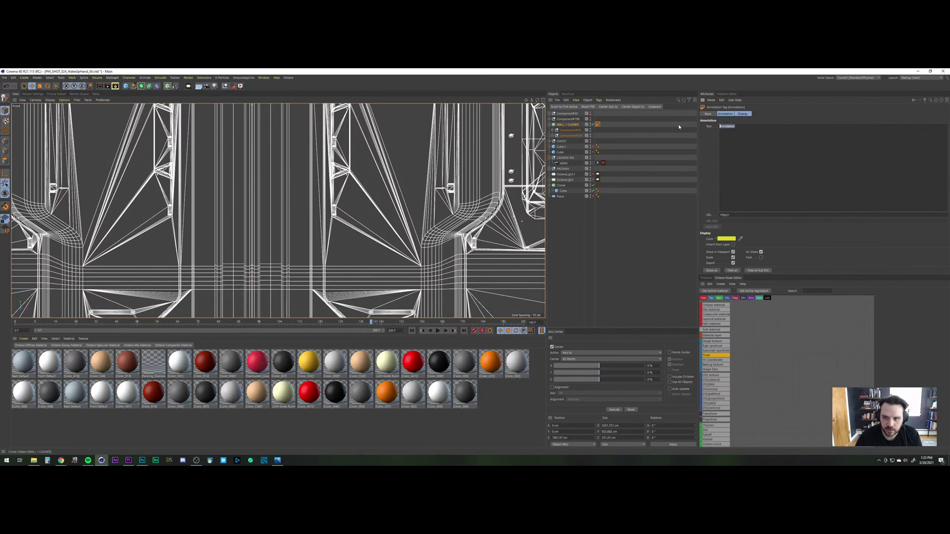
Step: Set the annotation text to CLONER with Pos X -1084 cm below it, and save the project
{"action": "type", "text": "CLONER"}
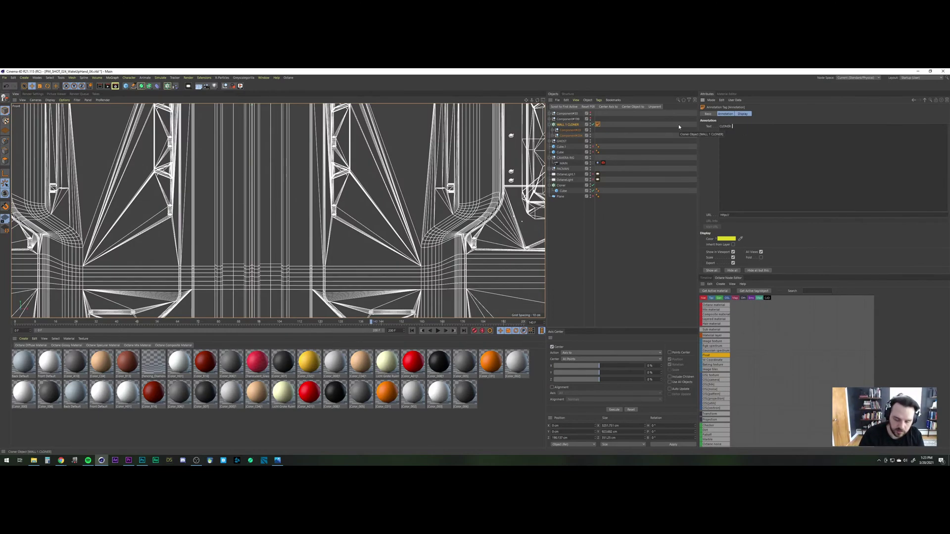
{"action": "key", "text": "BackSpace"}
{"action": "key", "text": "Return"}
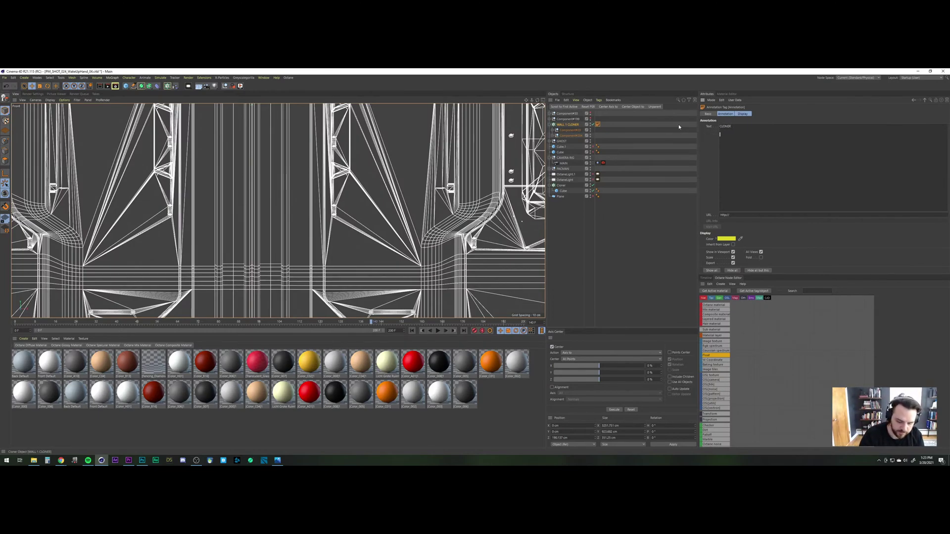
{"action": "type", "text": "Pos X "}
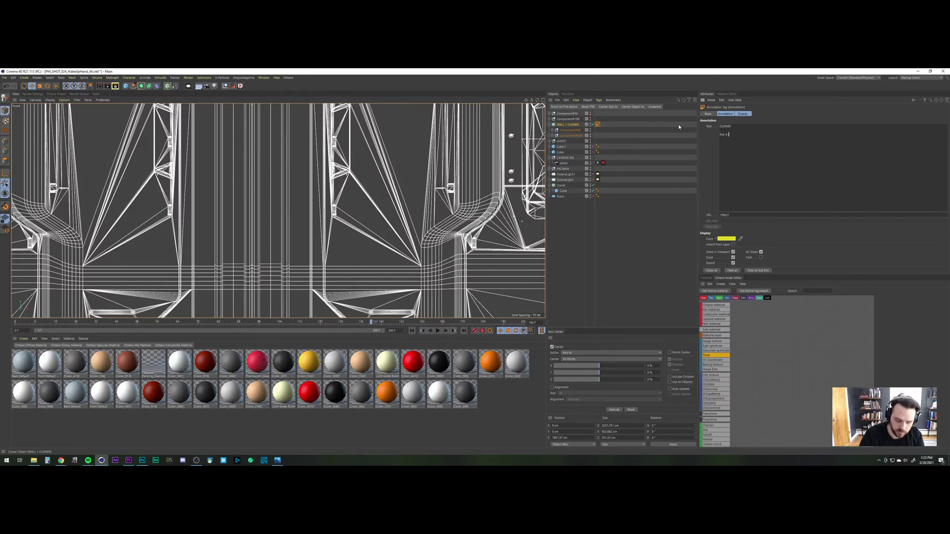
{"action": "type", "text": "-1084 cm"}
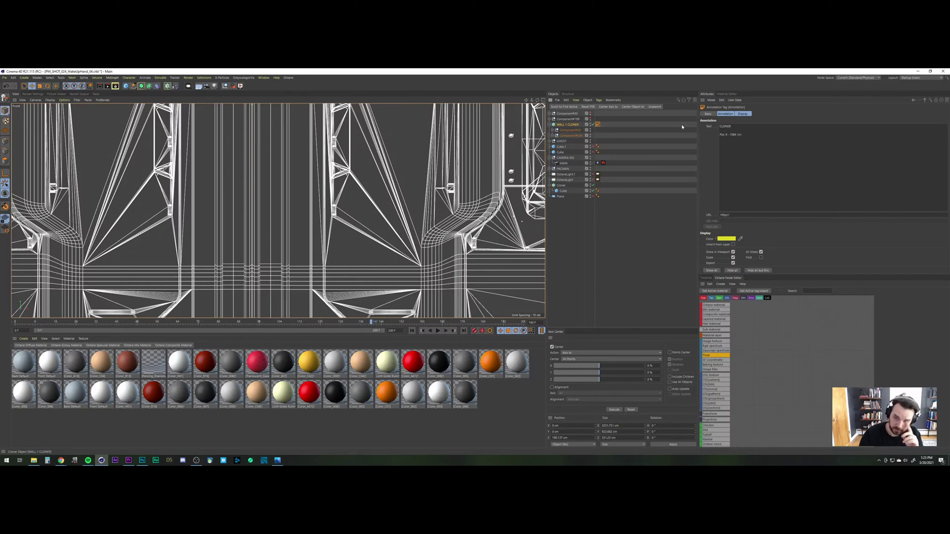
{"action": "left_click", "coordinate": [639, 201]}
{"action": "key", "text": "ctrl+s"}
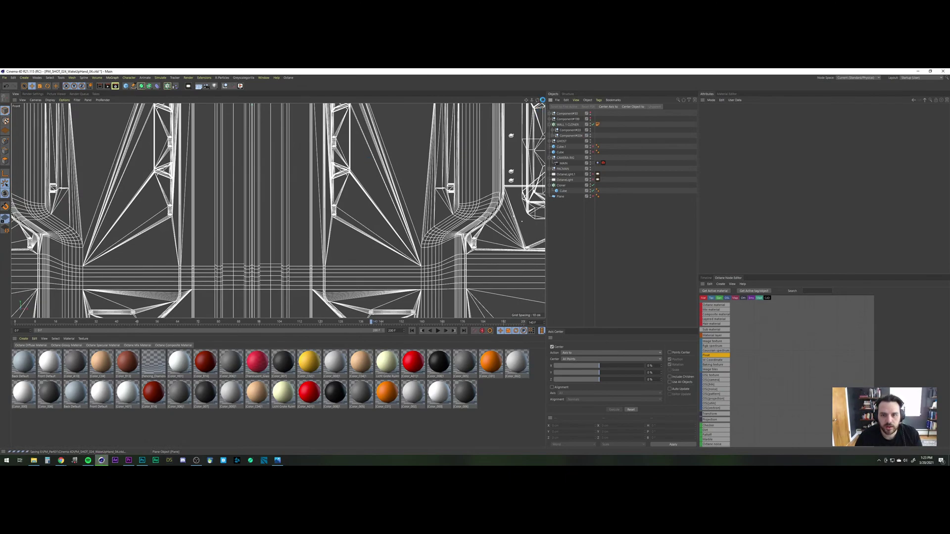
Step: Show all four views and turn off viewport display for WALL 1 CLONER's annotation
{"action": "left_click", "coordinate": [543, 101]}
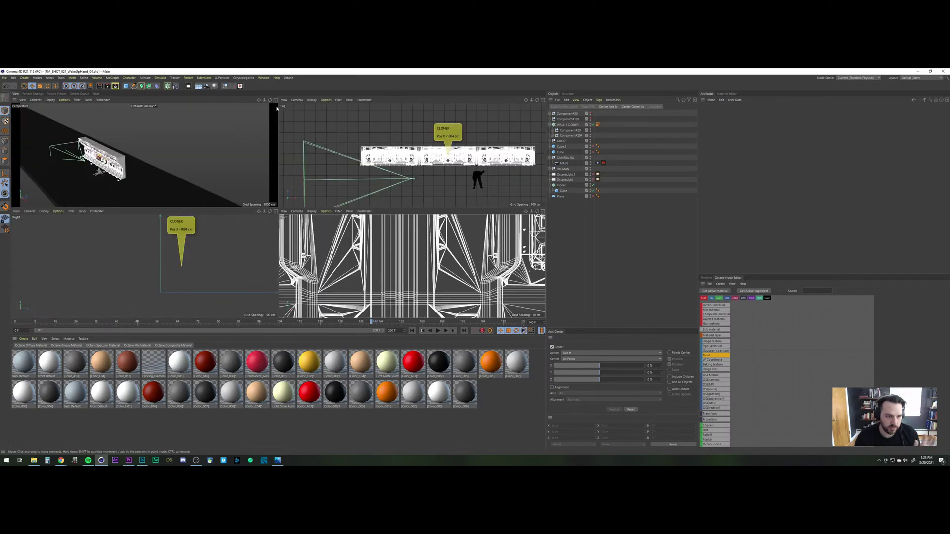
{"action": "left_click", "coordinate": [598, 124]}
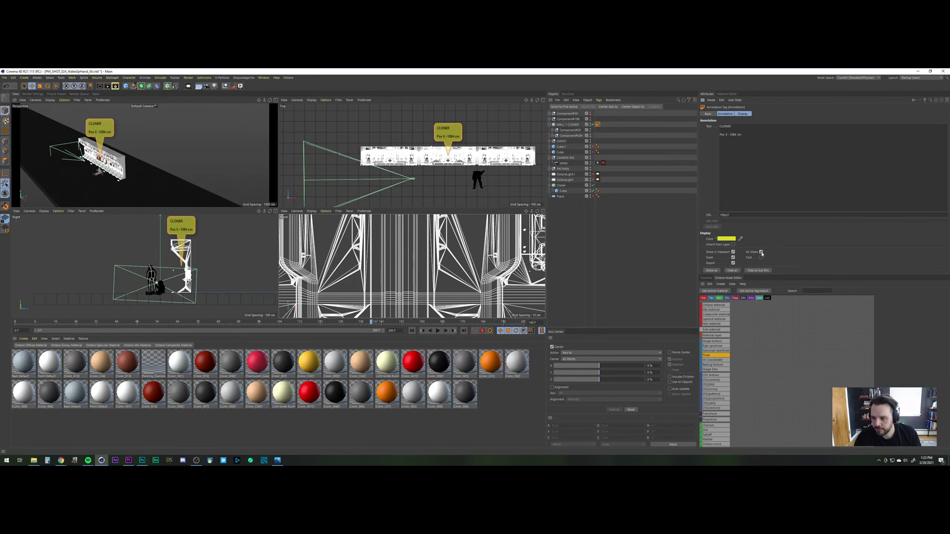
{"action": "left_click", "coordinate": [733, 253]}
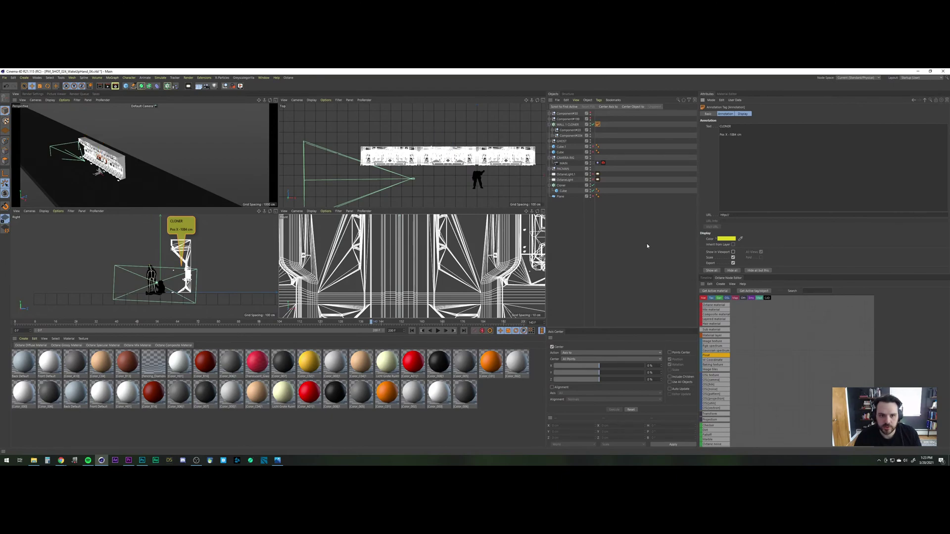
Step: Inspect the cloned wall's seams and alternating segments from several angles in the full-size perspective view
{"action": "left_click", "coordinate": [276, 100]}
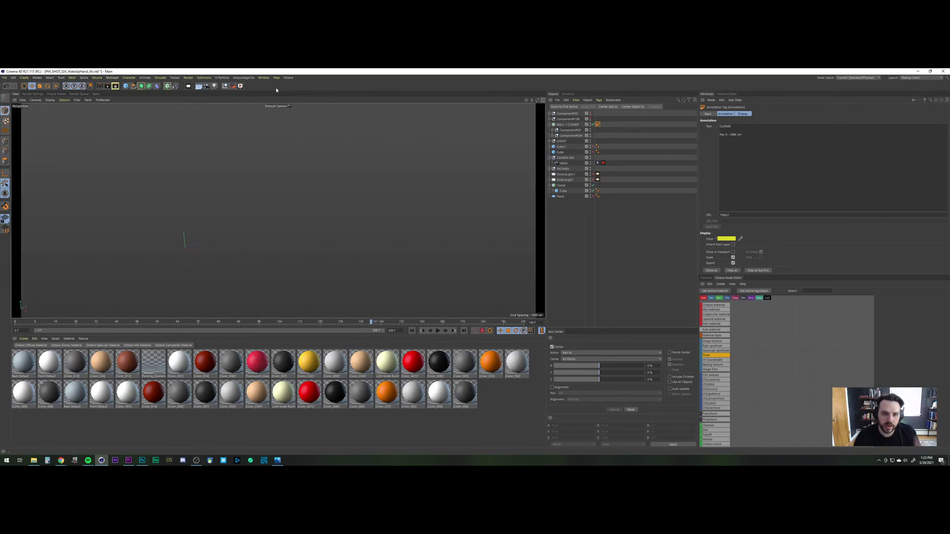
{"action": "left_click", "coordinate": [244, 260]}
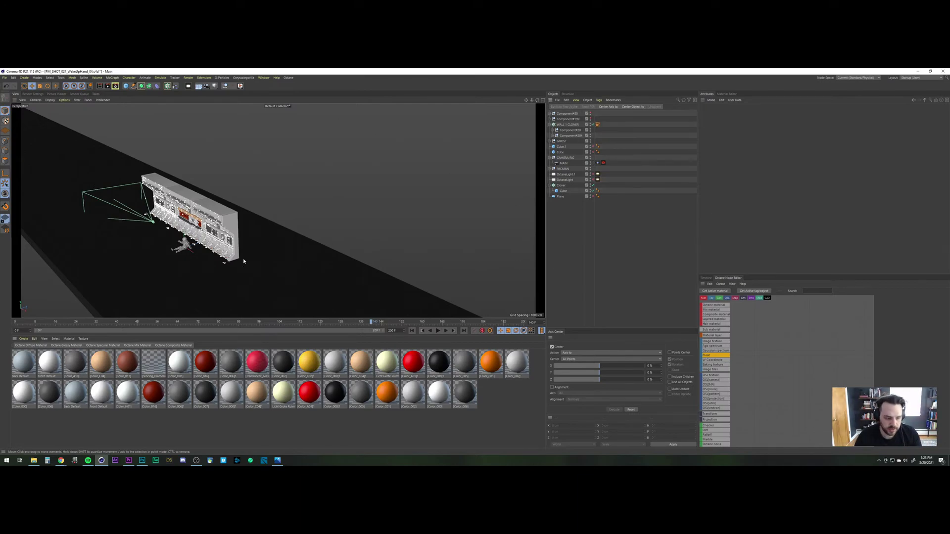
{"action": "scroll", "coordinate": [172, 236], "scroll_direction": "up", "scroll_amount": 3}
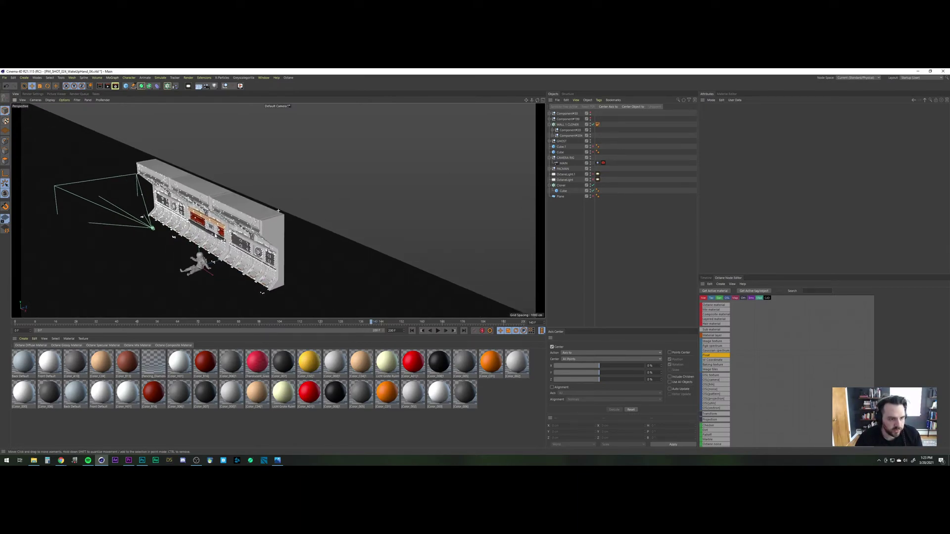
{"action": "middle_click_drag", "start_coordinate": [215, 235], "coordinate": [222, 241], "text": "alt"}
{"action": "left_click_drag", "start_coordinate": [230, 247], "coordinate": [274, 233], "text": "alt"}
{"action": "scroll", "coordinate": [214, 193], "scroll_direction": "up", "scroll_amount": 1}
{"action": "scroll", "coordinate": [253, 157], "scroll_direction": "up", "scroll_amount": 6}
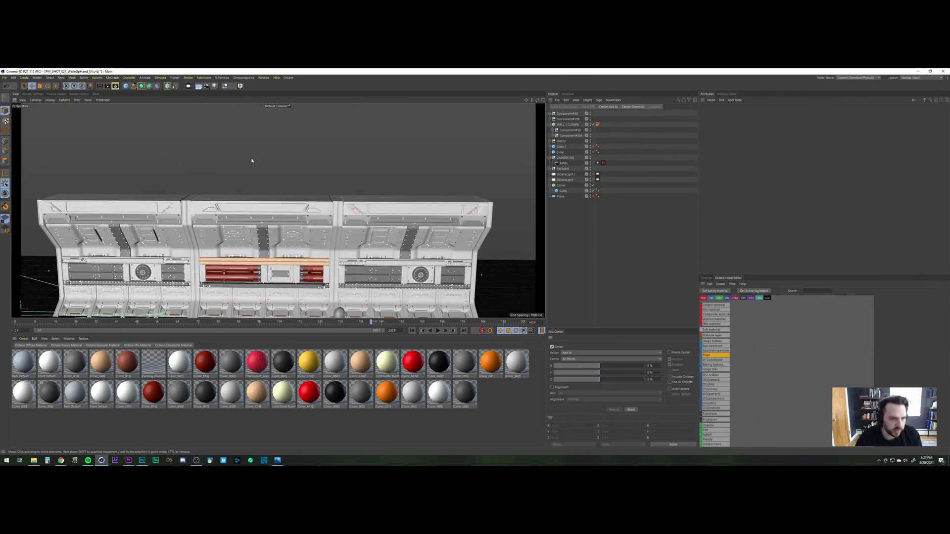
{"action": "left_click_drag", "start_coordinate": [196, 225], "coordinate": [306, 220], "text": "alt"}
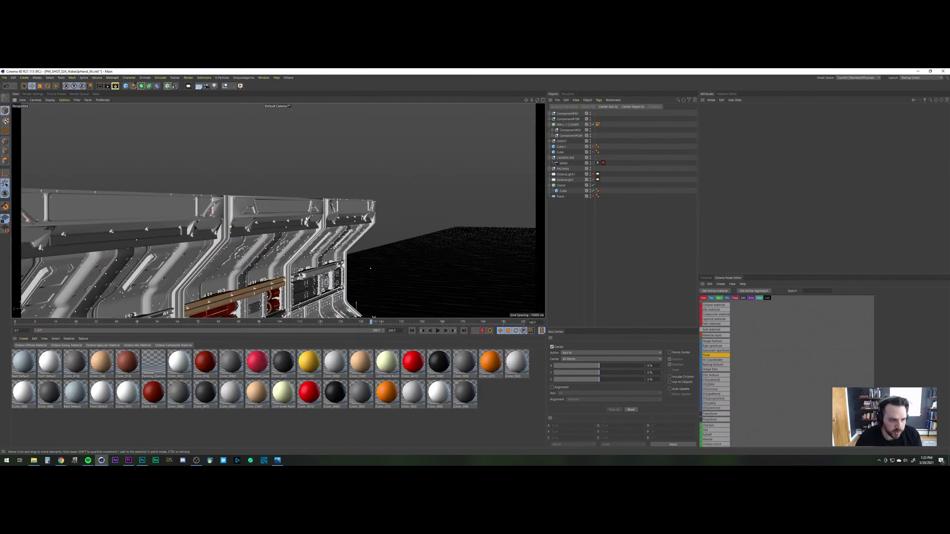
{"action": "right_click_drag", "start_coordinate": [209, 221], "coordinate": [269, 210], "text": "alt"}
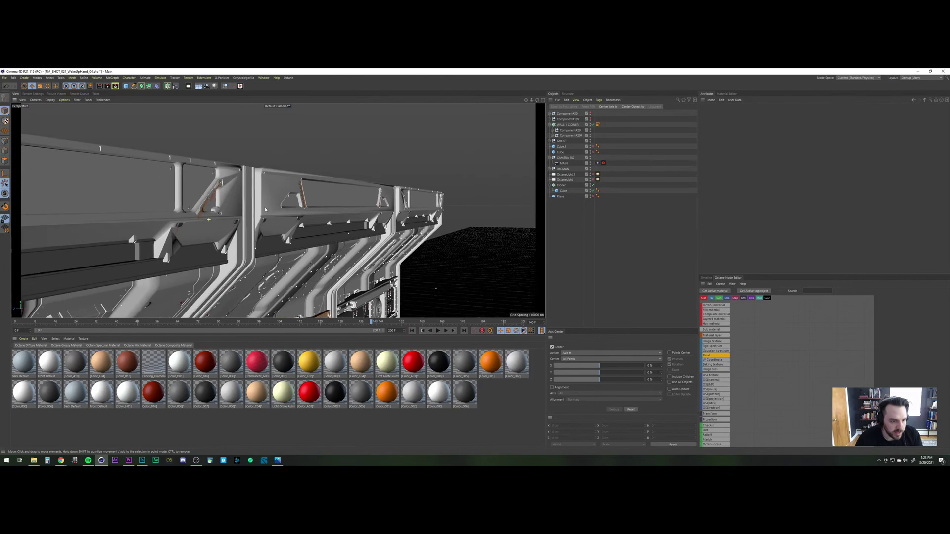
{"action": "middle_click_drag", "start_coordinate": [268, 210], "coordinate": [232, 218], "text": "alt"}
{"action": "left_click_drag", "start_coordinate": [231, 219], "coordinate": [310, 178], "text": "alt"}
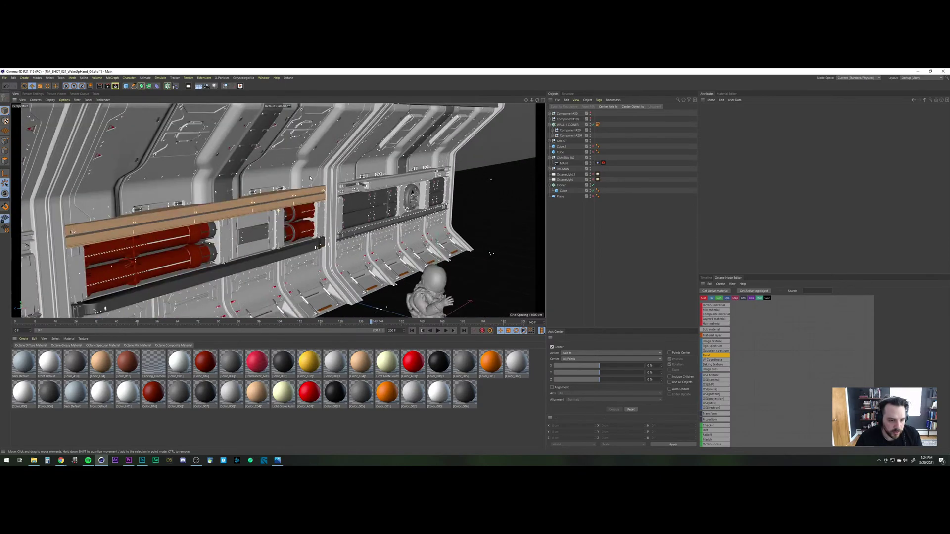
{"action": "right_click_drag", "start_coordinate": [310, 177], "coordinate": [422, 207], "text": "alt"}
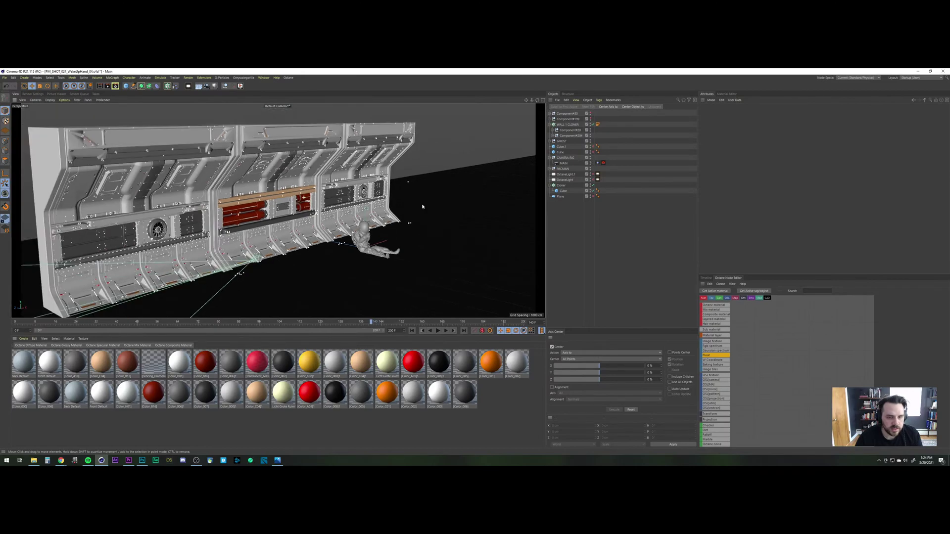
Step: Extend the wall by raising WALL 1 CLONER's count to 6, and again to 12
{"action": "left_click", "coordinate": [567, 125]}
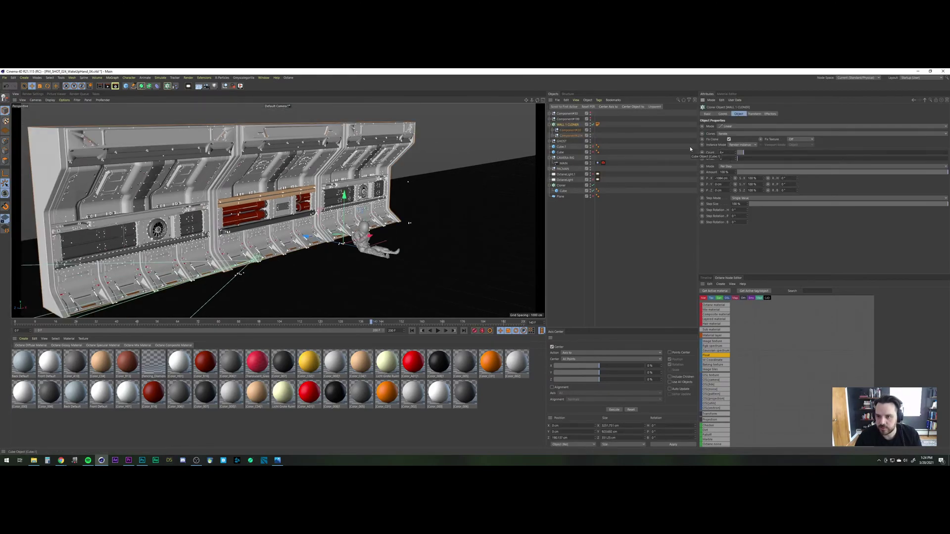
{"action": "type", "text": "6"}
{"action": "key", "text": "Return"}
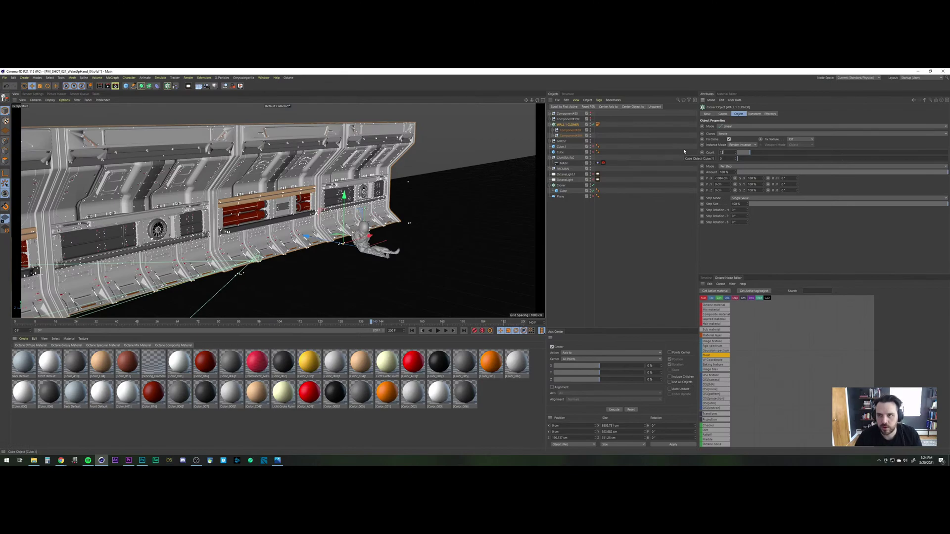
{"action": "type", "text": "12"}
{"action": "key", "text": "Return"}
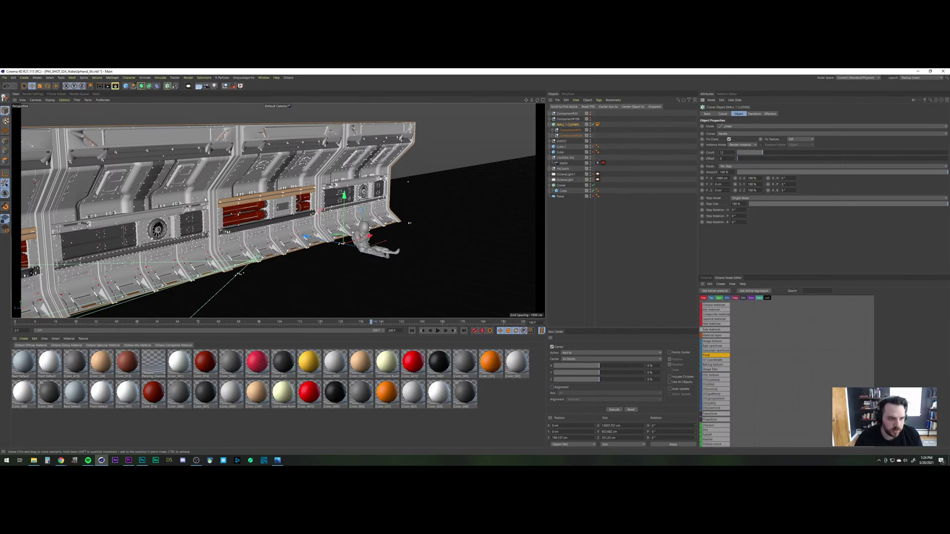
{"action": "right_click_drag", "start_coordinate": [204, 226], "coordinate": [195, 262], "text": "alt"}
{"action": "right_click_drag", "start_coordinate": [211, 215], "coordinate": [324, 206], "text": "alt"}
{"action": "left_click", "coordinate": [583, 244]}
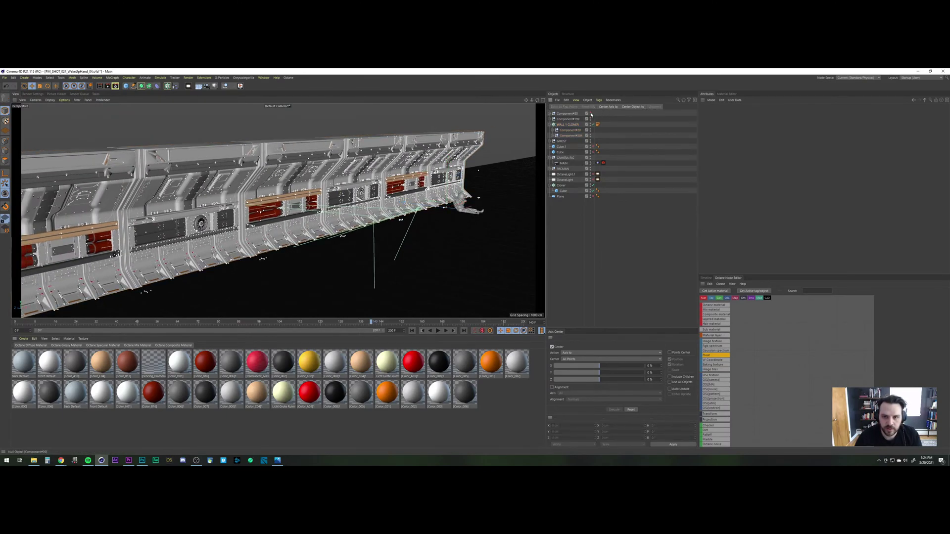
Step: Unhide the unused wall component and nest the two remaining components inside WALL 1 CLONER to vary its segments
{"action": "left_click", "coordinate": [591, 114]}
{"action": "left_click_drag", "start_coordinate": [569, 130], "coordinate": [569, 128]}
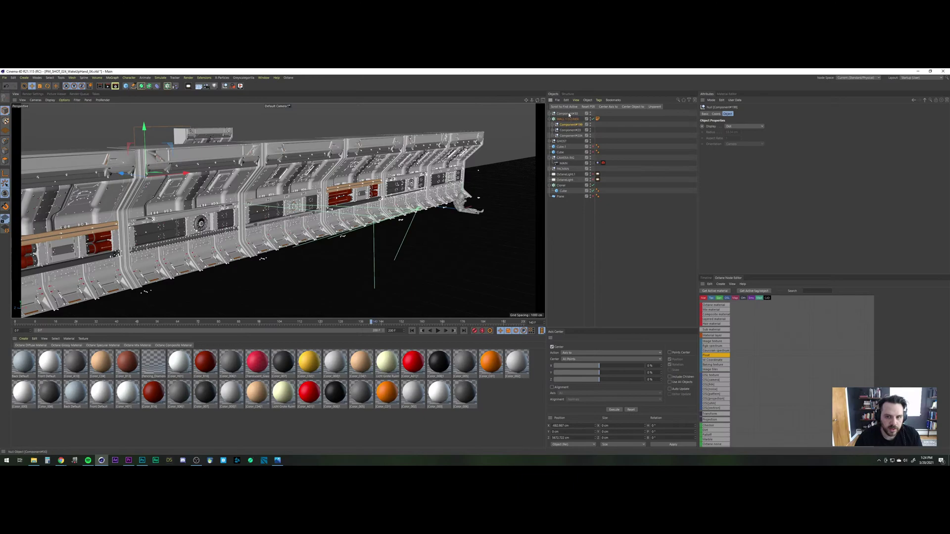
{"action": "left_click_drag", "start_coordinate": [569, 123], "coordinate": [569, 124]}
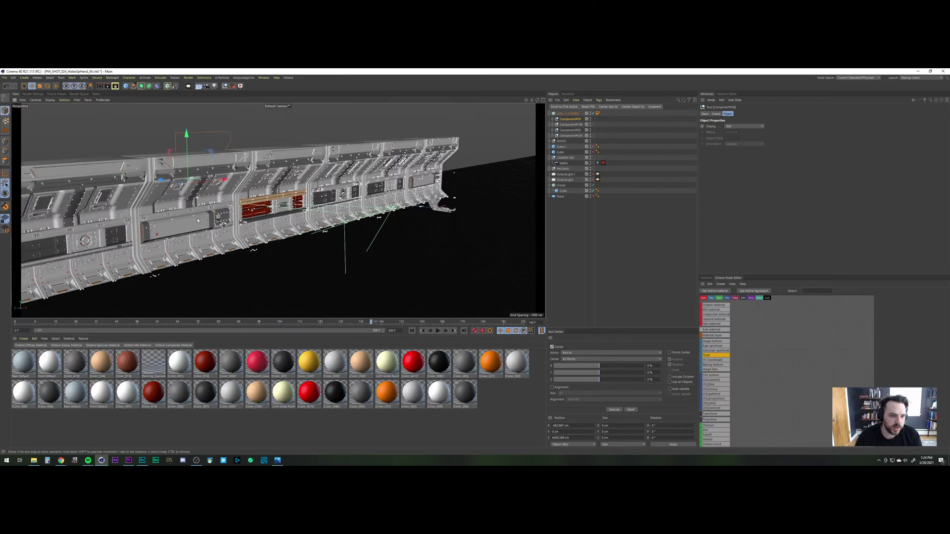
{"action": "middle_click_drag", "start_coordinate": [257, 214], "coordinate": [306, 205], "text": "alt"}
{"action": "left_click_drag", "start_coordinate": [295, 209], "coordinate": [284, 206], "text": "alt"}
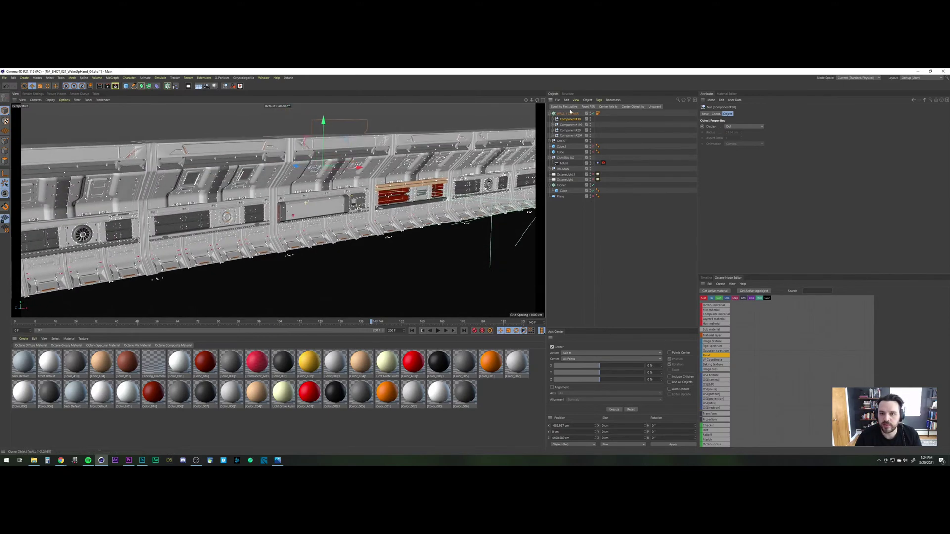
Step: Compare the order of the components inside WALL 1 CLONER with the repeating segment pattern along the whole length of the wall
{"action": "left_click", "coordinate": [569, 114]}
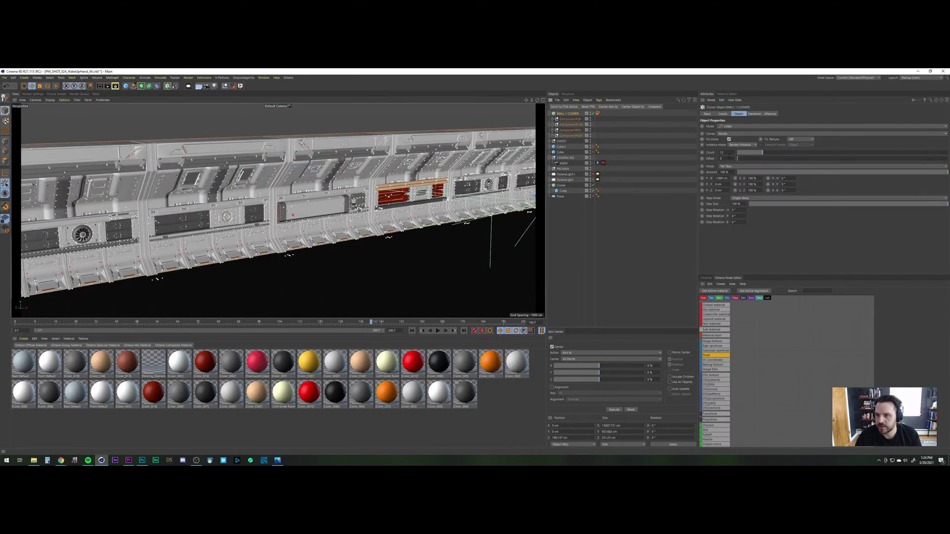
{"action": "left_click", "coordinate": [729, 139]}
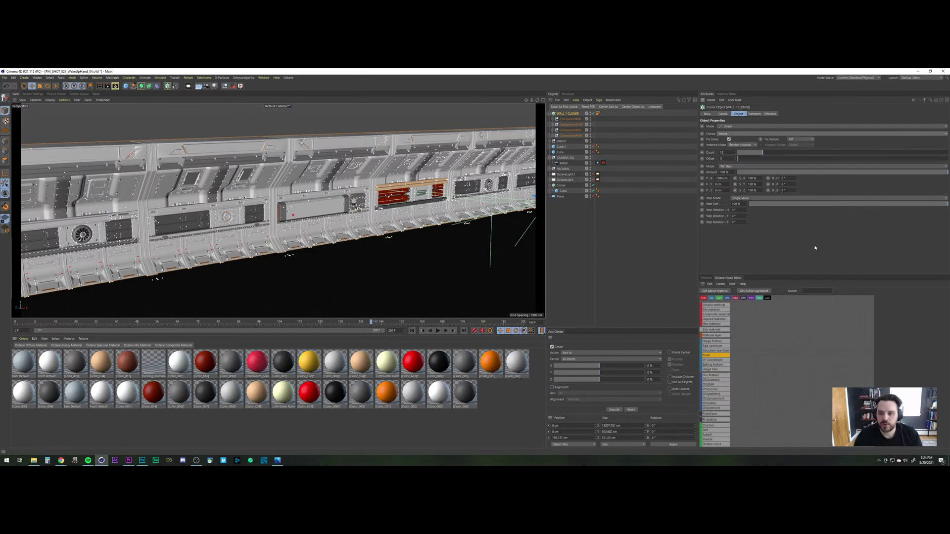
{"action": "left_click", "coordinate": [574, 119]}
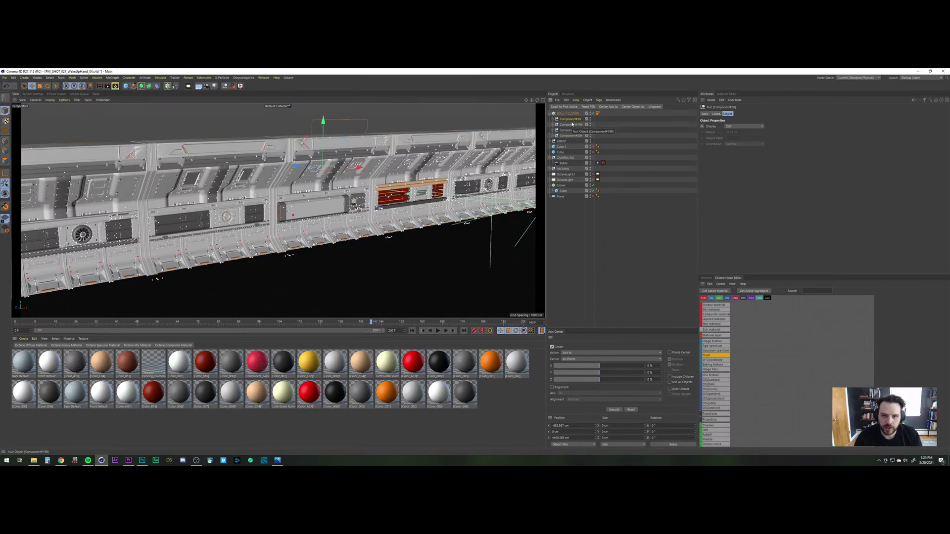
{"action": "left_click", "coordinate": [572, 124]}
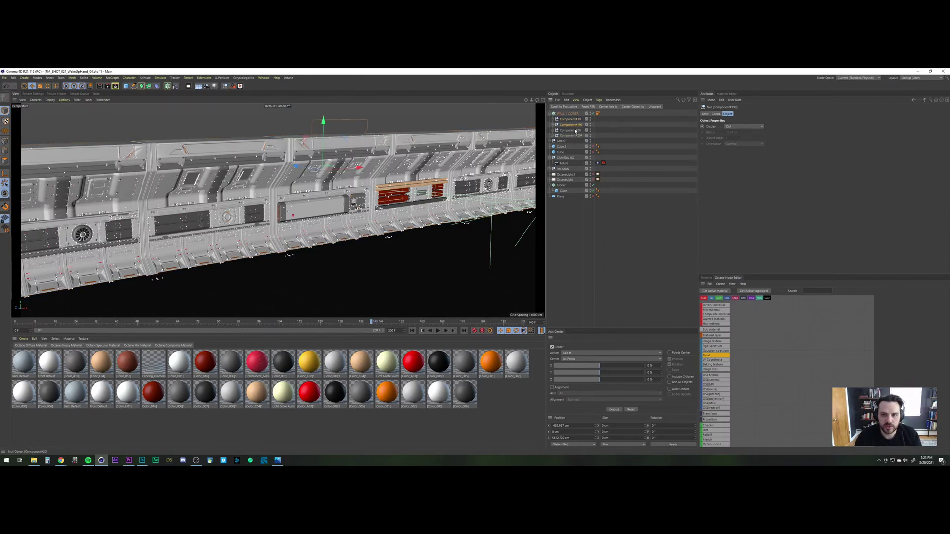
{"action": "left_click", "coordinate": [574, 135]}
{"action": "right_click_drag", "start_coordinate": [295, 212], "coordinate": [278, 212], "text": "alt"}
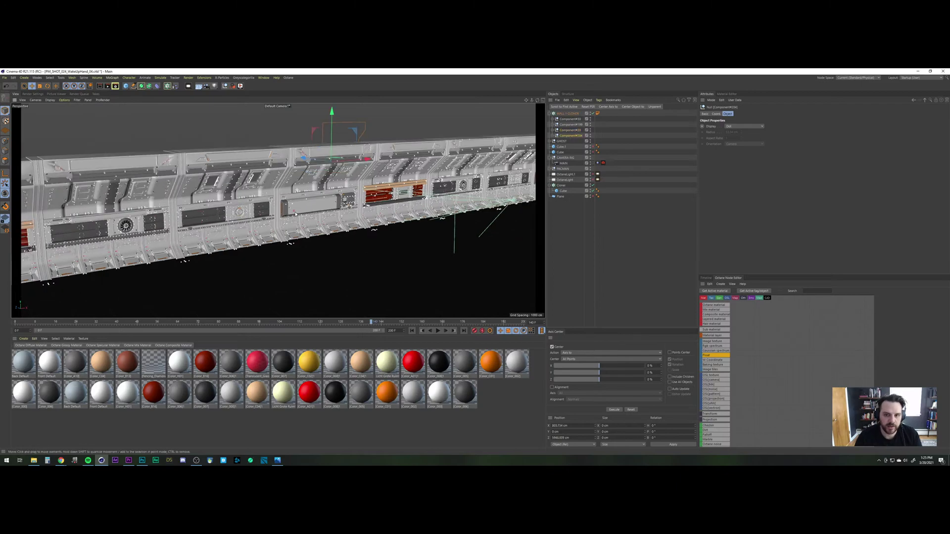
{"action": "middle_click_drag", "start_coordinate": [318, 204], "coordinate": [309, 195], "text": "alt"}
{"action": "left_click_drag", "start_coordinate": [309, 194], "coordinate": [409, 176], "text": "alt"}
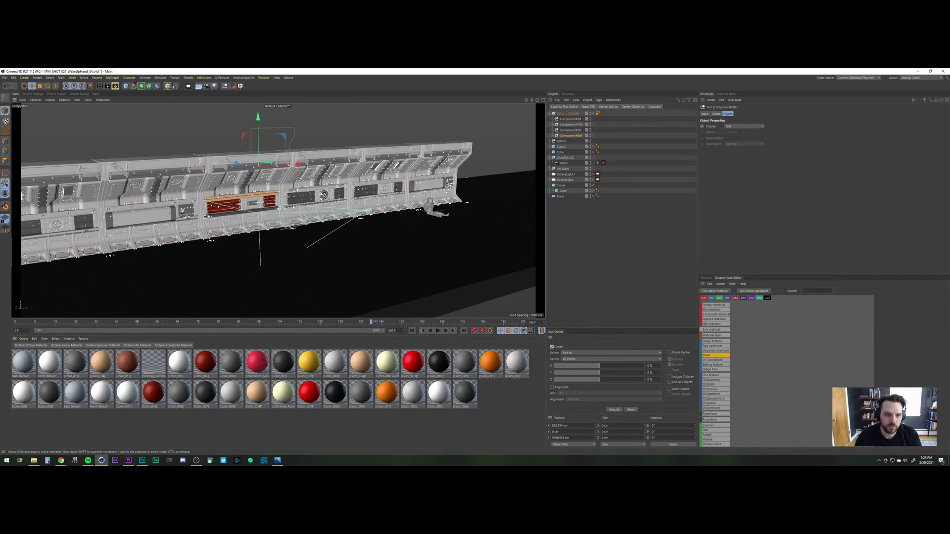
{"action": "scroll", "coordinate": [179, 208], "scroll_direction": "down", "scroll_amount": 2}
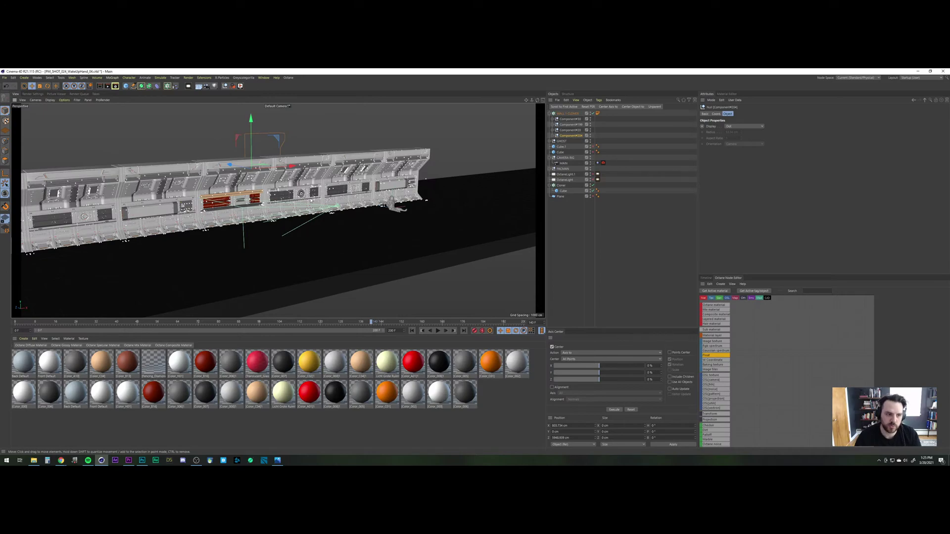
{"action": "middle_click_drag", "start_coordinate": [205, 205], "coordinate": [350, 189], "text": "alt"}
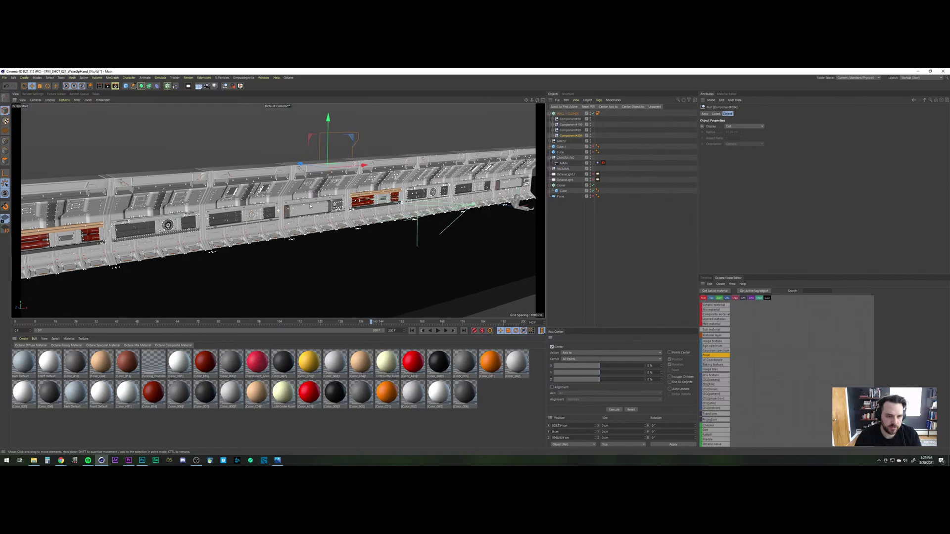
{"action": "scroll", "coordinate": [311, 208], "scroll_direction": "down", "scroll_amount": 3}
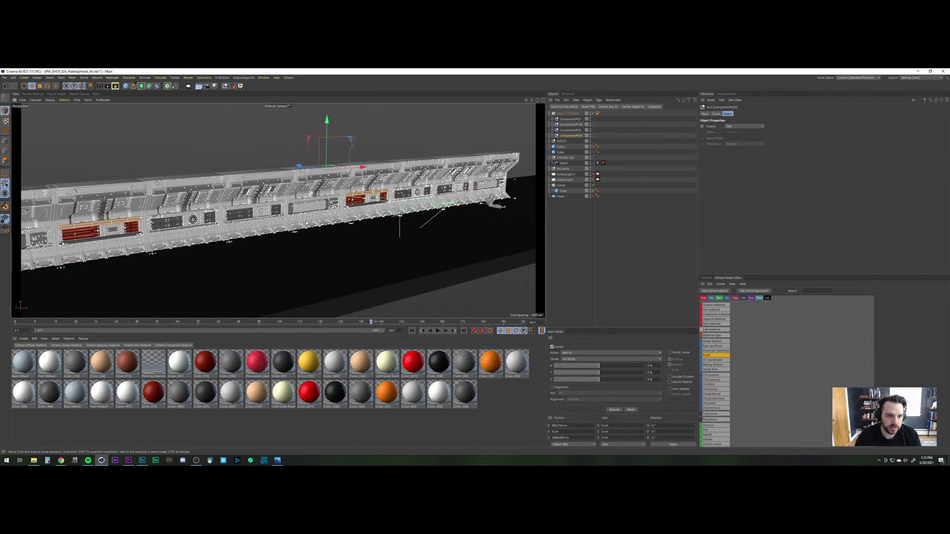
{"action": "scroll", "coordinate": [302, 240], "scroll_direction": "down", "scroll_amount": 4}
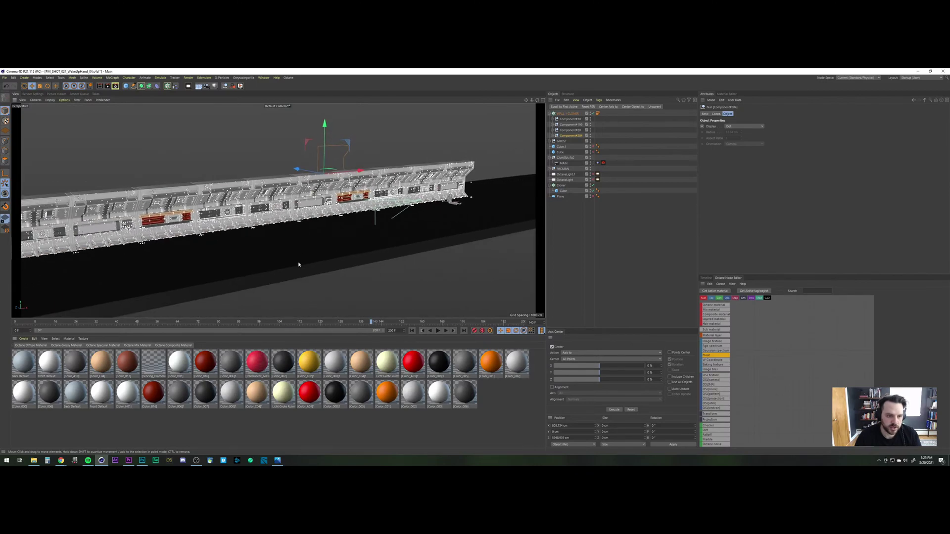
{"action": "scroll", "coordinate": [298, 264], "scroll_direction": "down", "scroll_amount": 2}
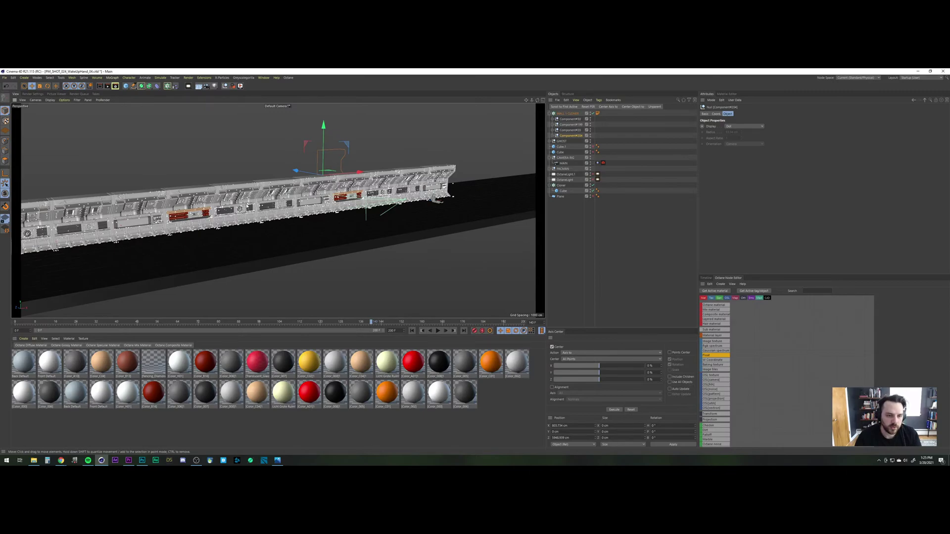
{"action": "middle_click_drag", "start_coordinate": [157, 220], "coordinate": [306, 191], "text": "alt"}
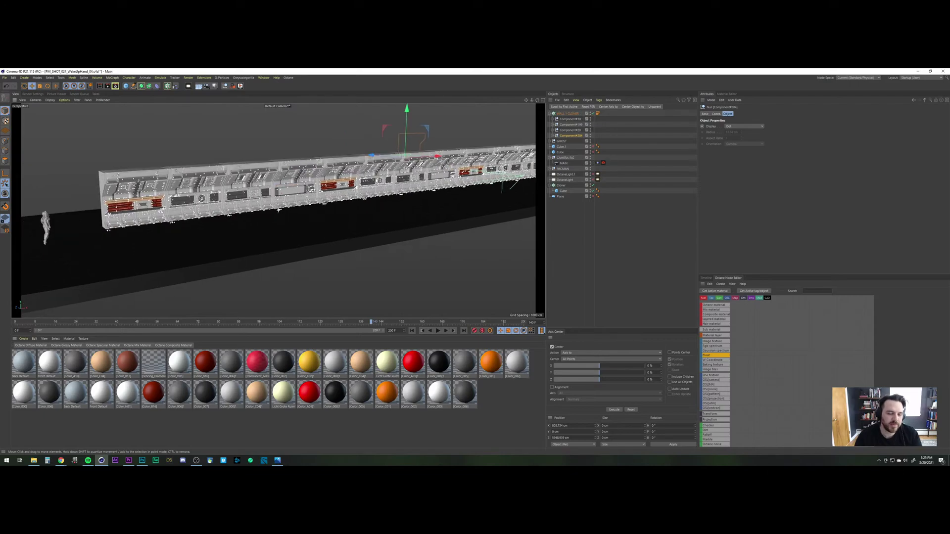
{"action": "scroll", "coordinate": [378, 182], "scroll_direction": "down", "scroll_amount": 2}
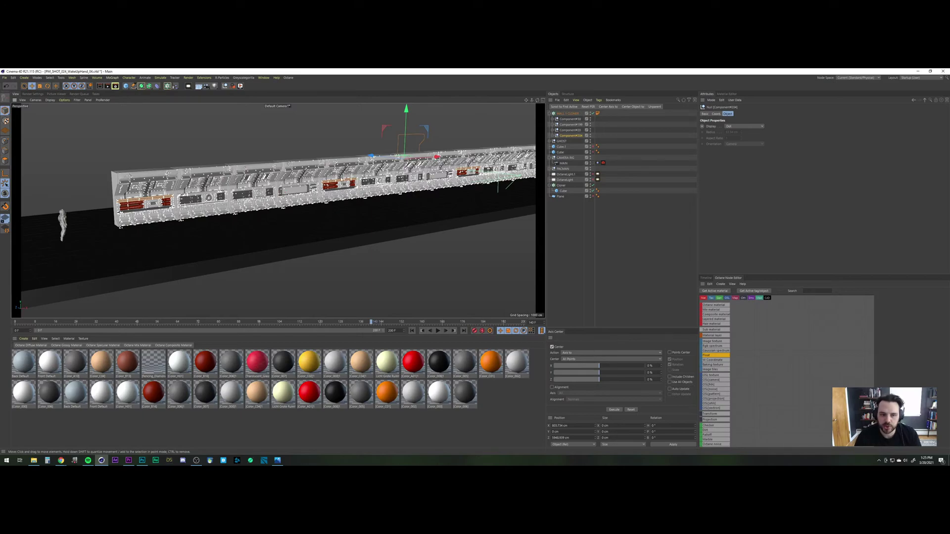
{"action": "middle_click_drag", "start_coordinate": [387, 190], "coordinate": [360, 194], "text": "alt"}
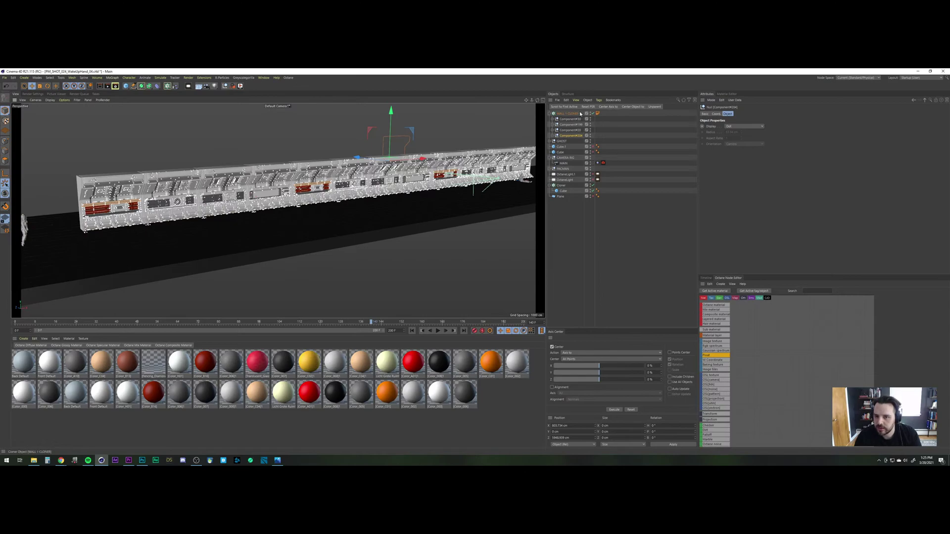
Step: Set WALL 1 CLONER's clone distribution to Random
{"action": "left_click", "coordinate": [642, 113]}
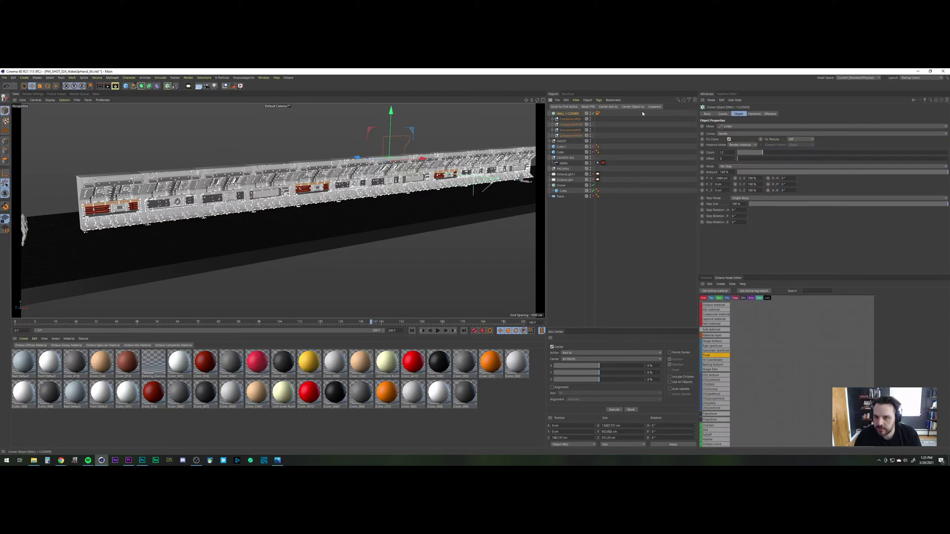
{"action": "left_click", "coordinate": [742, 134]}
{"action": "left_click", "coordinate": [739, 146]}
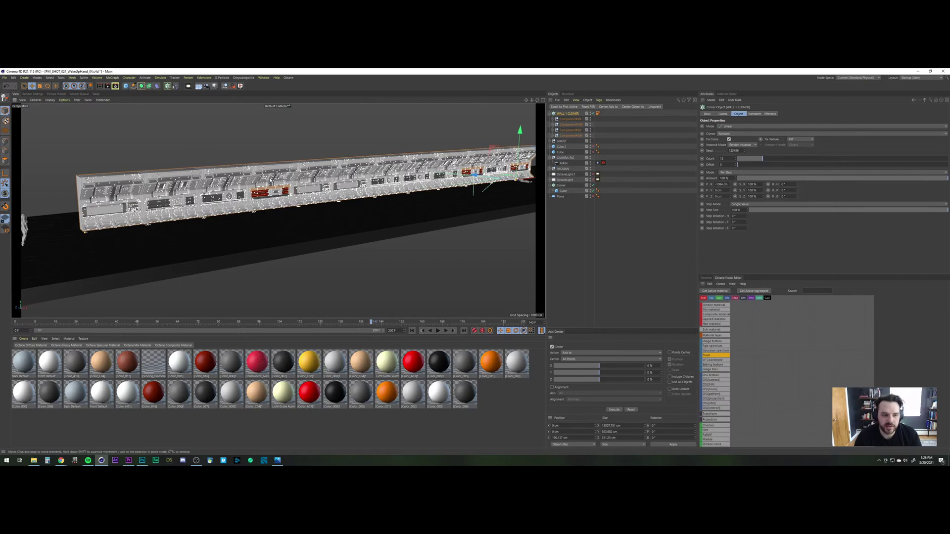
Step: Duplicate the last component inside WALL 1 CLONER and strip the number suffix from the copy's name
{"action": "left_click", "coordinate": [571, 137]}
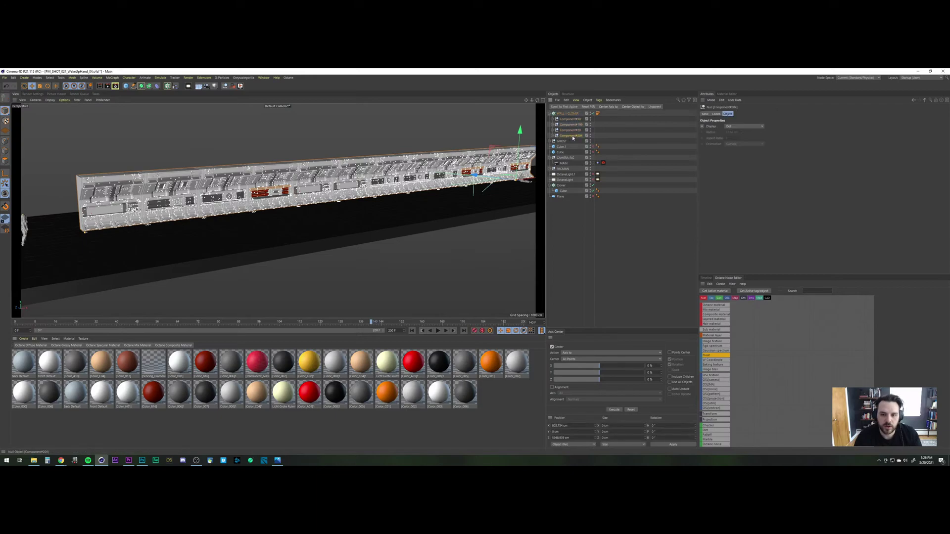
{"action": "left_click_drag", "start_coordinate": [573, 137], "coordinate": [574, 139], "text": "ctrl"}
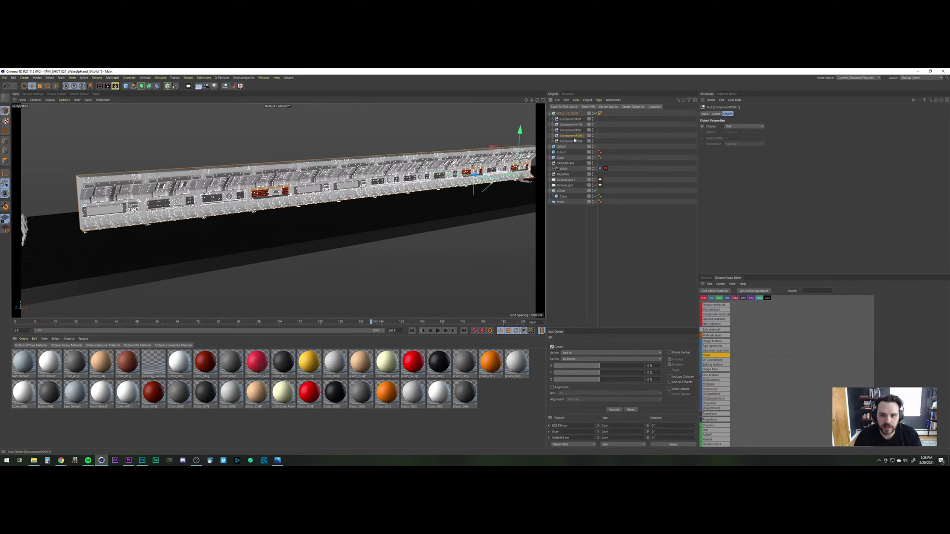
{"action": "double_click", "coordinate": [574, 136]}
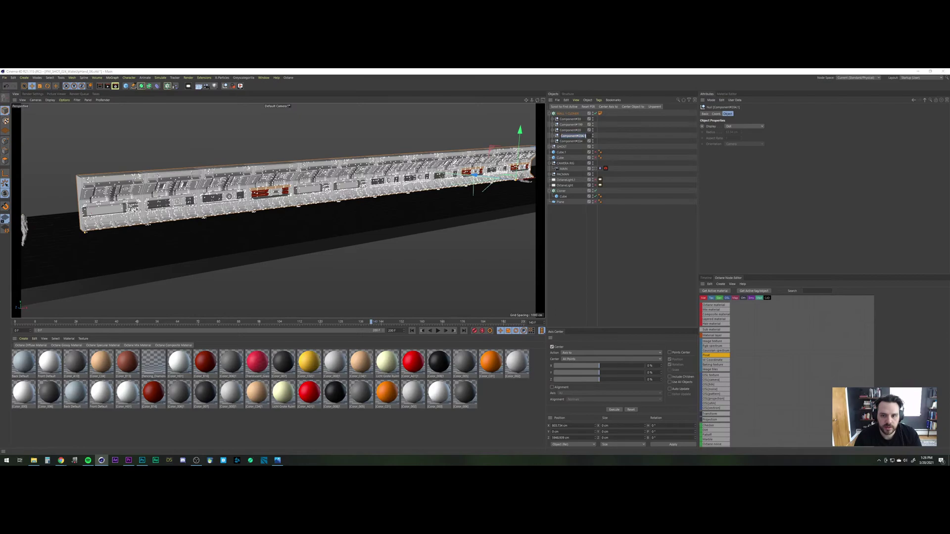
{"action": "key", "text": "BackSpace"}
{"action": "key", "text": "BackSpace"}
{"action": "key", "text": "Return"}
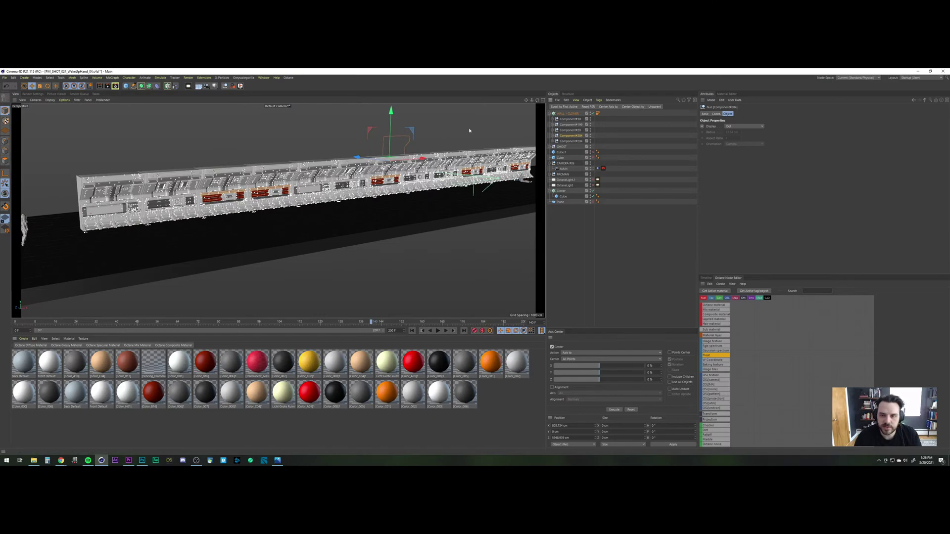
{"action": "left_click", "coordinate": [570, 130]}
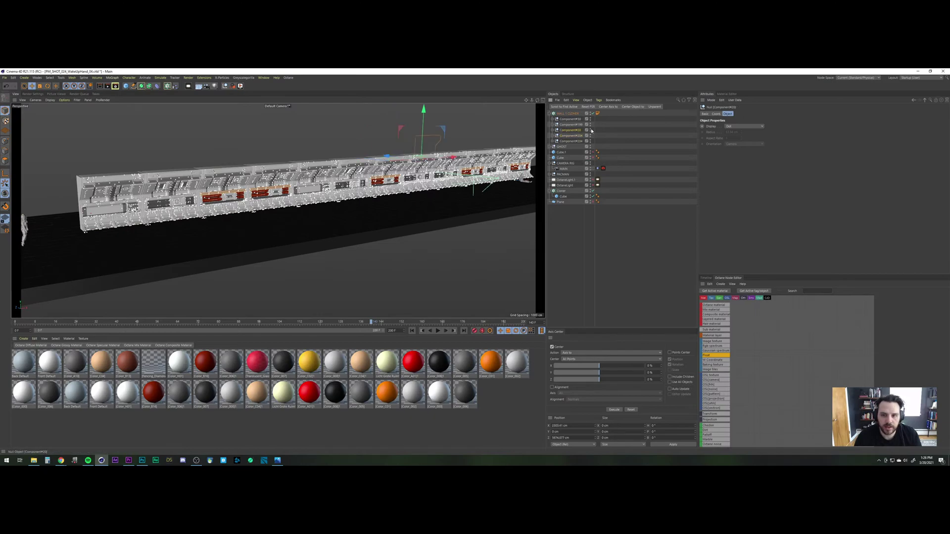
{"action": "left_click_drag", "start_coordinate": [576, 233], "coordinate": [576, 233]}
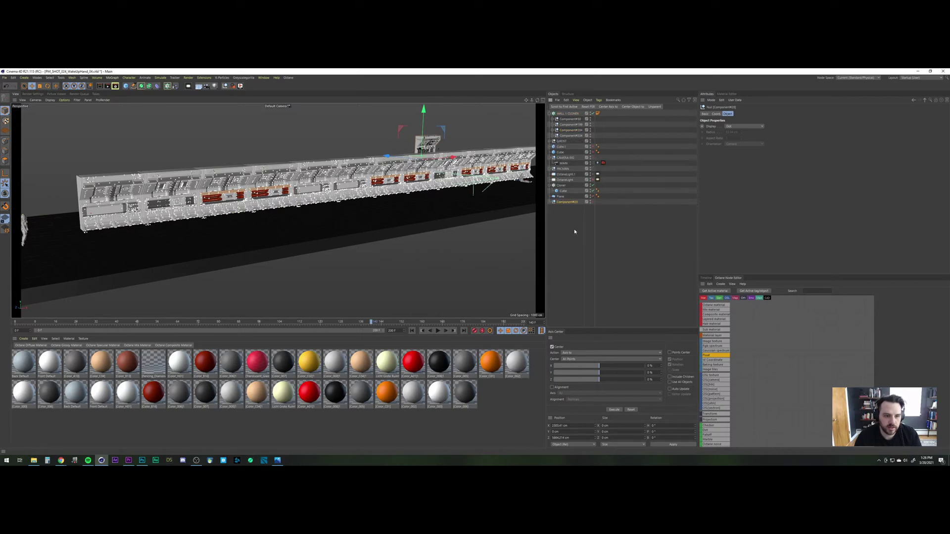
{"action": "key", "text": "ctrl+z"}
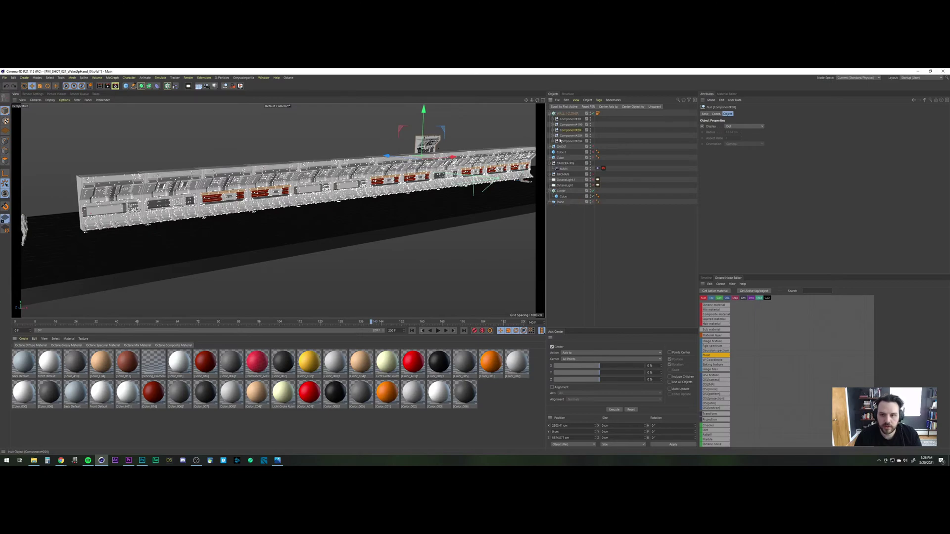
Step: Move the second component out of WALL 1 CLONER to the end of the object hierarchy and hide it in viewport and render
{"action": "left_click_drag", "start_coordinate": [573, 126], "coordinate": [577, 250]}
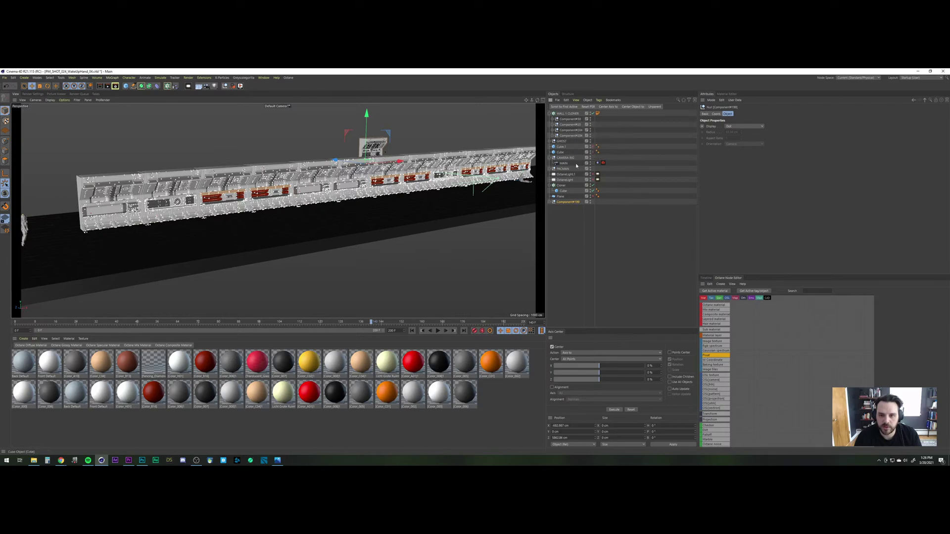
{"action": "left_click", "coordinate": [592, 203]}
{"action": "double_click", "coordinate": [591, 202], "text": "alt"}
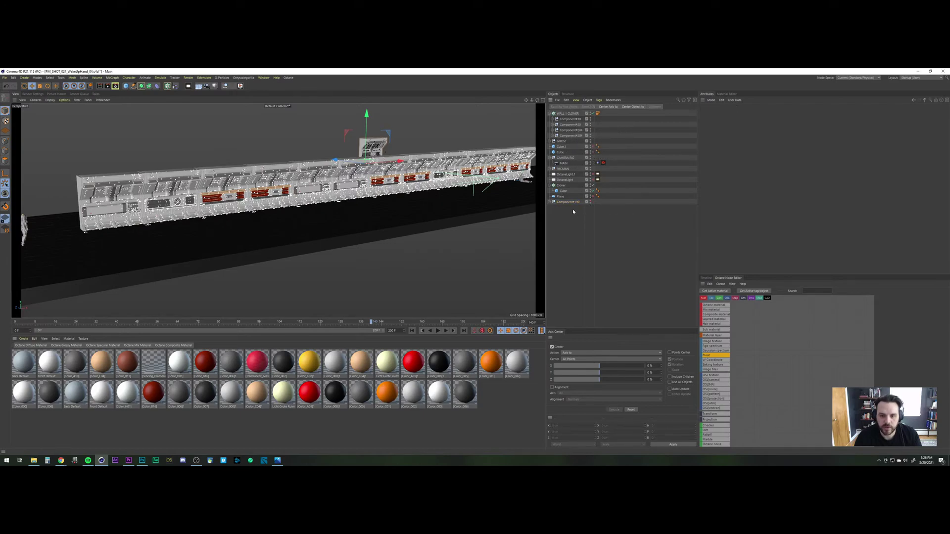
Step: Create a hidden null named EXTRAS at the end of the hierarchy and nest the removed wall component inside it
{"action": "left_click", "coordinate": [225, 86]}
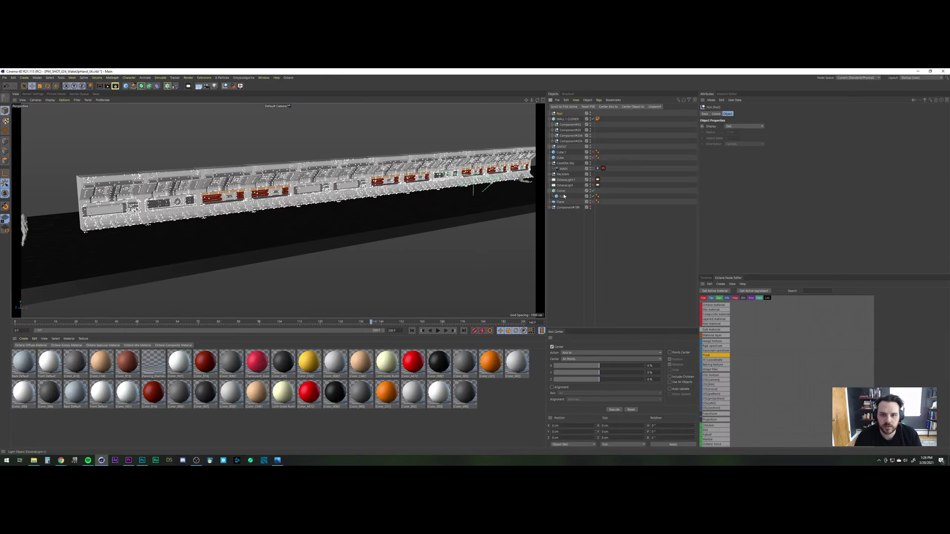
{"action": "double_click", "coordinate": [560, 114]}
{"action": "key", "text": "Caps_Lock"}
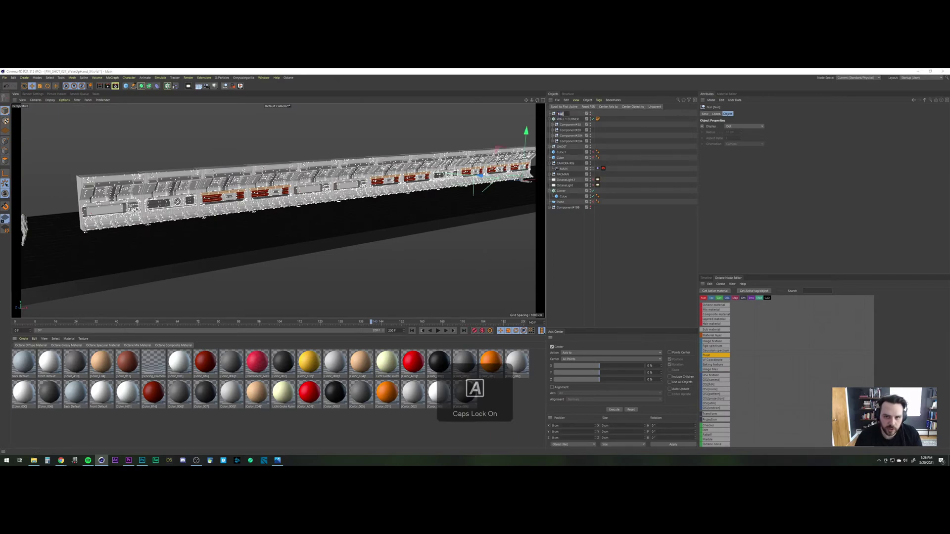
{"action": "type", "text": "EXTRAS"}
{"action": "key", "text": "Return"}
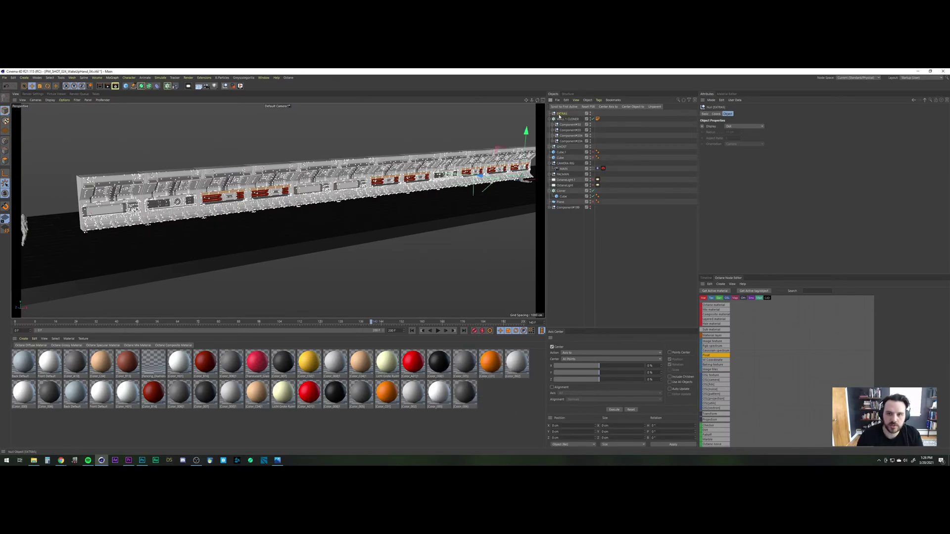
{"action": "left_click", "coordinate": [592, 115]}
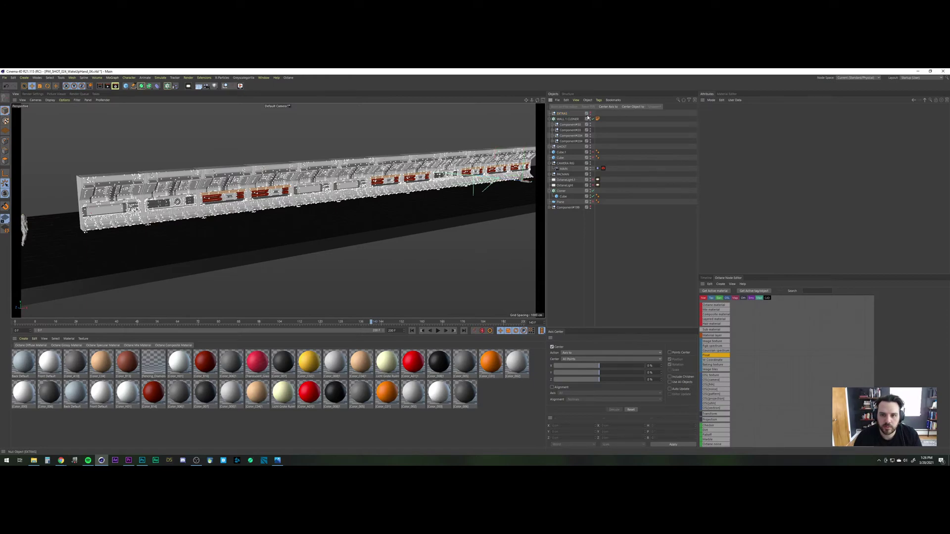
{"action": "left_click_drag", "start_coordinate": [562, 114], "coordinate": [567, 211]}
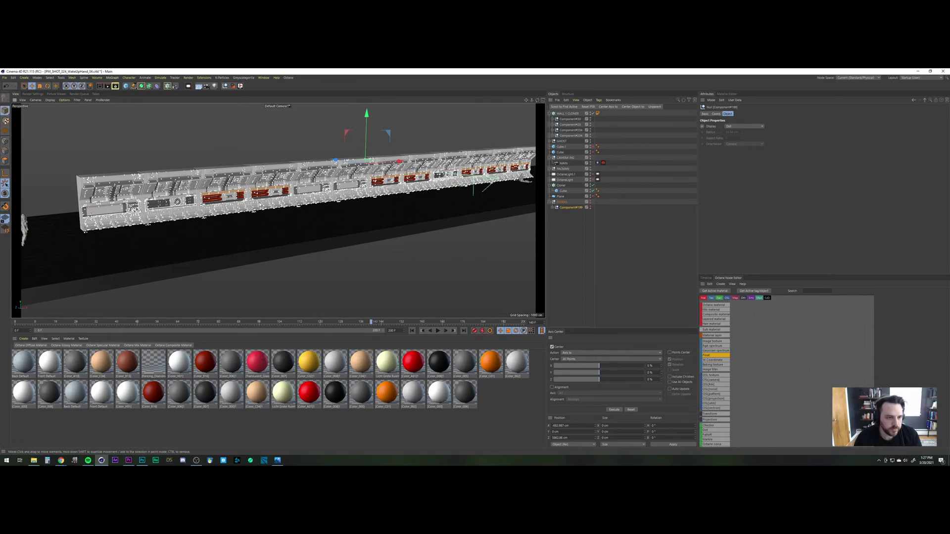
Step: Set WALL 1 CLONER's count to 20
{"action": "scroll", "coordinate": [260, 209], "scroll_direction": "down", "scroll_amount": 3}
{"action": "scroll", "coordinate": [260, 216], "scroll_direction": "down", "scroll_amount": 2}
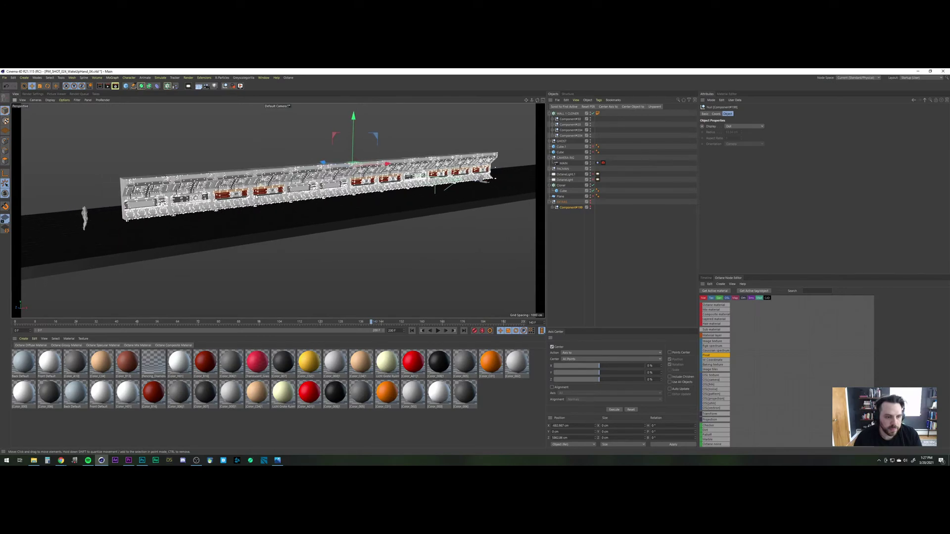
{"action": "middle_click_drag", "start_coordinate": [251, 213], "coordinate": [278, 211], "text": "alt"}
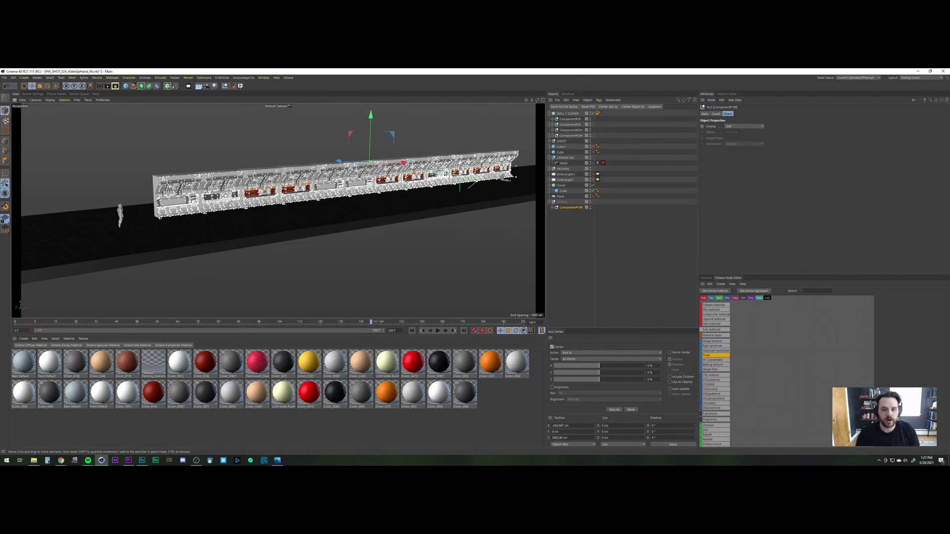
{"action": "left_click", "coordinate": [565, 113]}
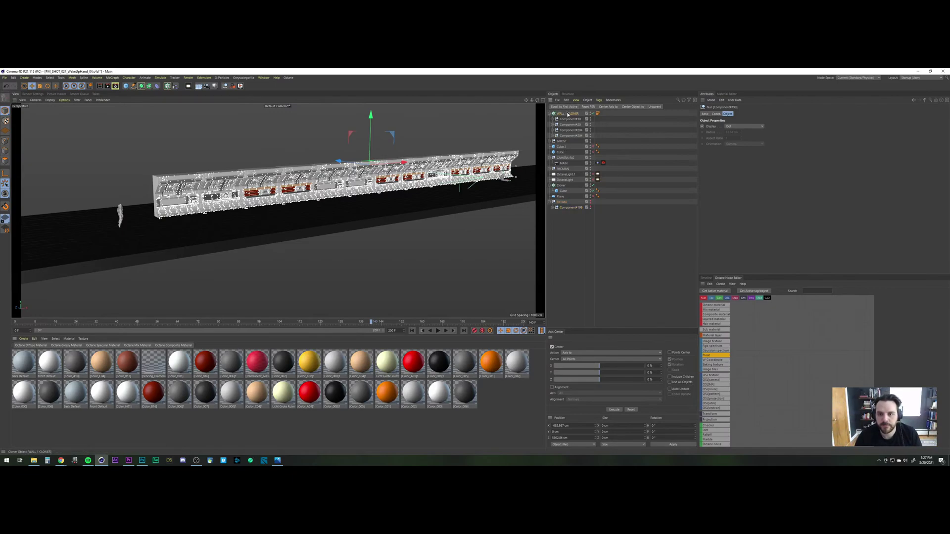
{"action": "left_click_drag", "start_coordinate": [724, 158], "coordinate": [708, 158]}
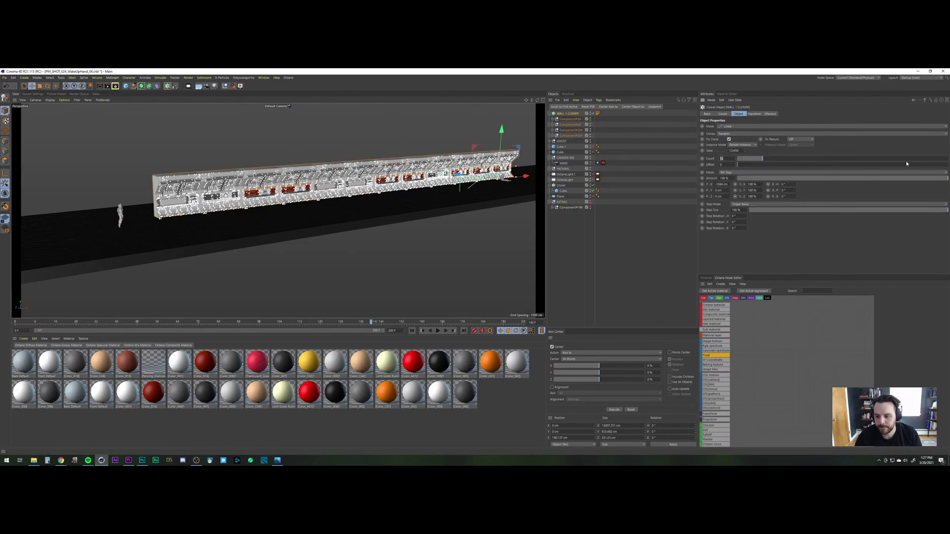
{"action": "type", "text": "20"}
{"action": "key", "text": "Return"}
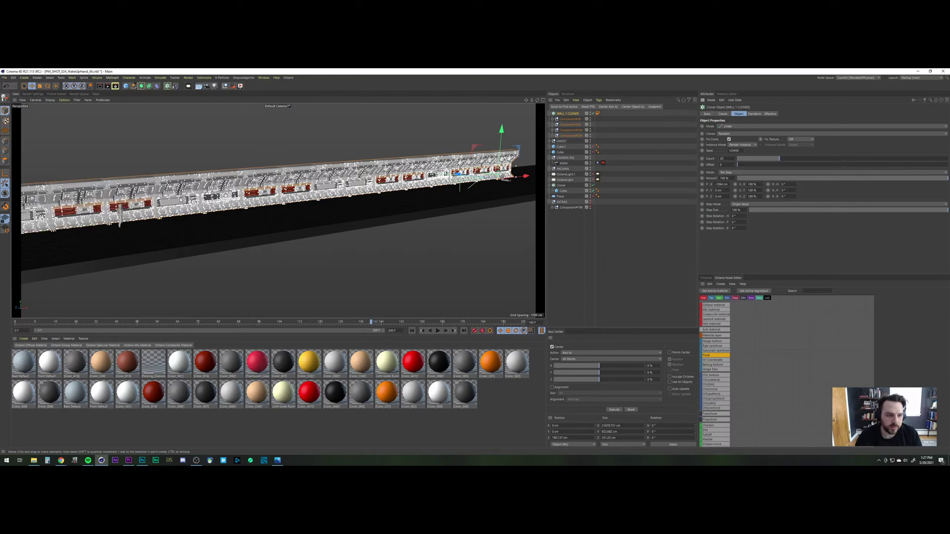
Step: Set the main viewport's level of detail to Medium and inspect how the cloned wall run displays
{"action": "left_click", "coordinate": [51, 101]}
{"action": "left_click", "coordinate": [64, 100]}
{"action": "mouse_move", "coordinate": [87, 109]}
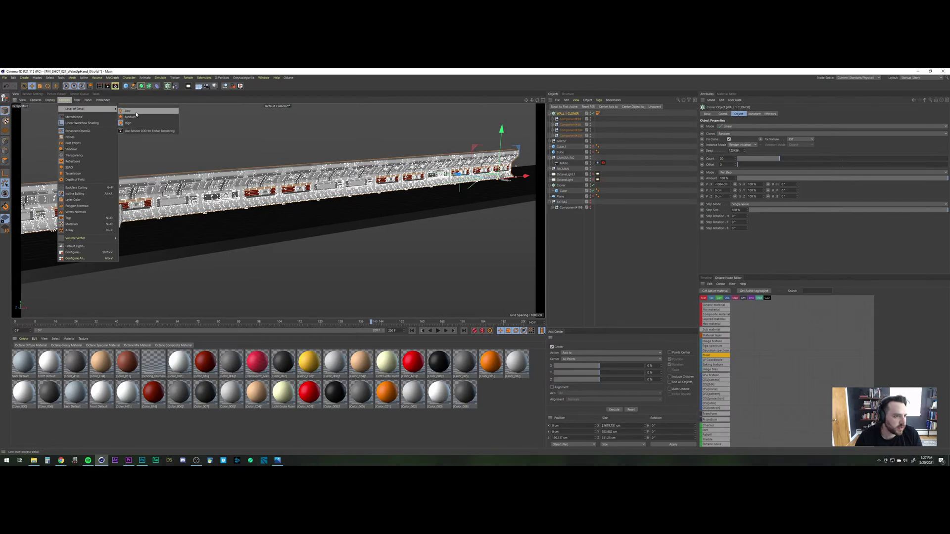
{"action": "left_click", "coordinate": [138, 118]}
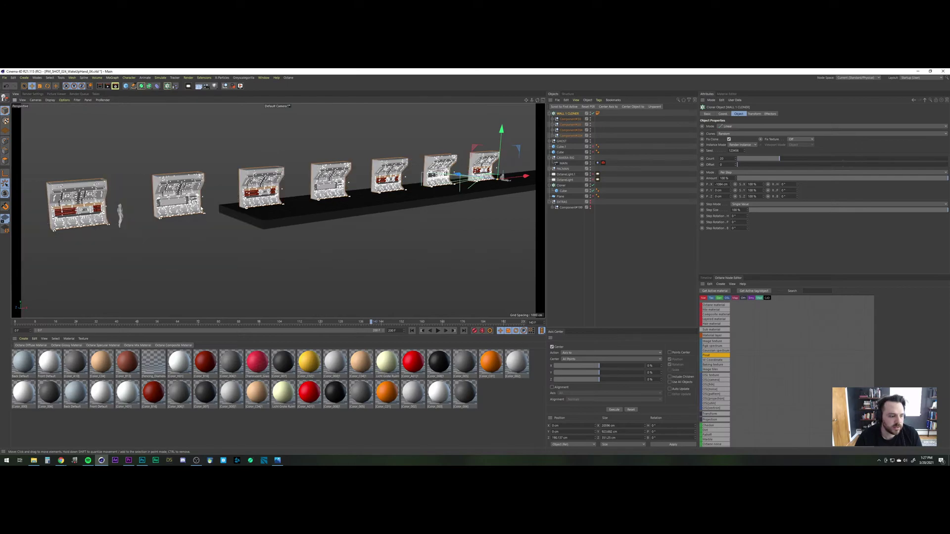
{"action": "scroll", "coordinate": [201, 208], "scroll_direction": "down", "scroll_amount": 2}
{"action": "scroll", "coordinate": [196, 224], "scroll_direction": "down", "scroll_amount": 1}
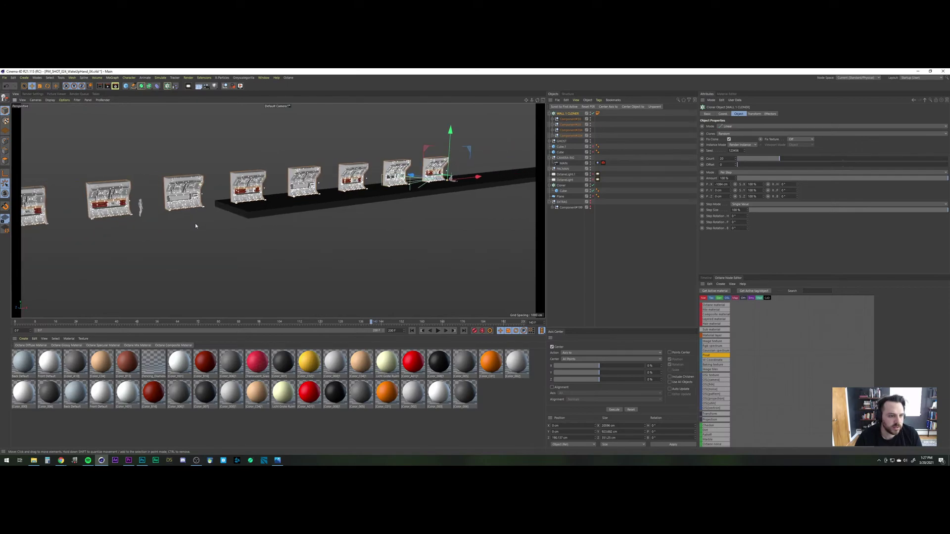
{"action": "scroll", "coordinate": [195, 224], "scroll_direction": "down", "scroll_amount": 3}
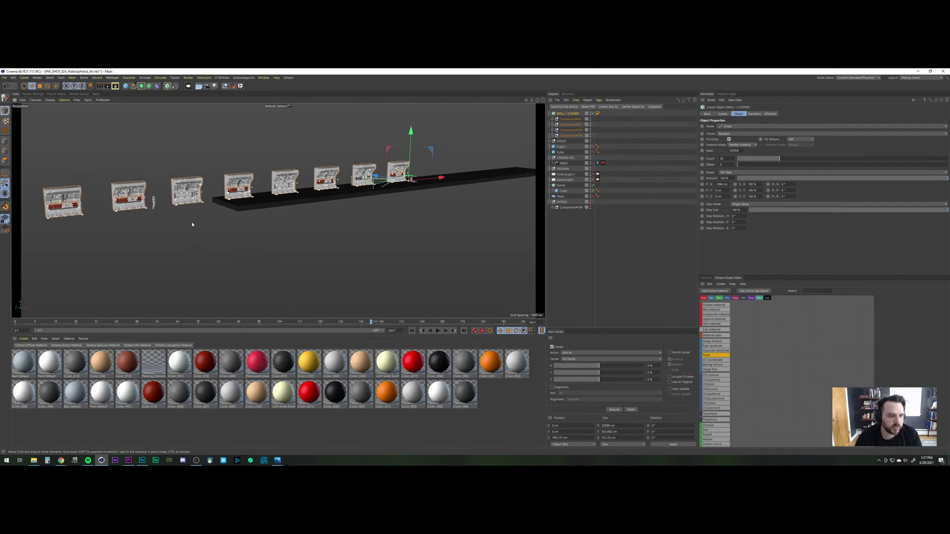
{"action": "left_click_drag", "start_coordinate": [266, 202], "coordinate": [387, 185], "text": "alt"}
{"action": "middle_click_drag", "start_coordinate": [387, 186], "coordinate": [385, 195], "text": "alt"}
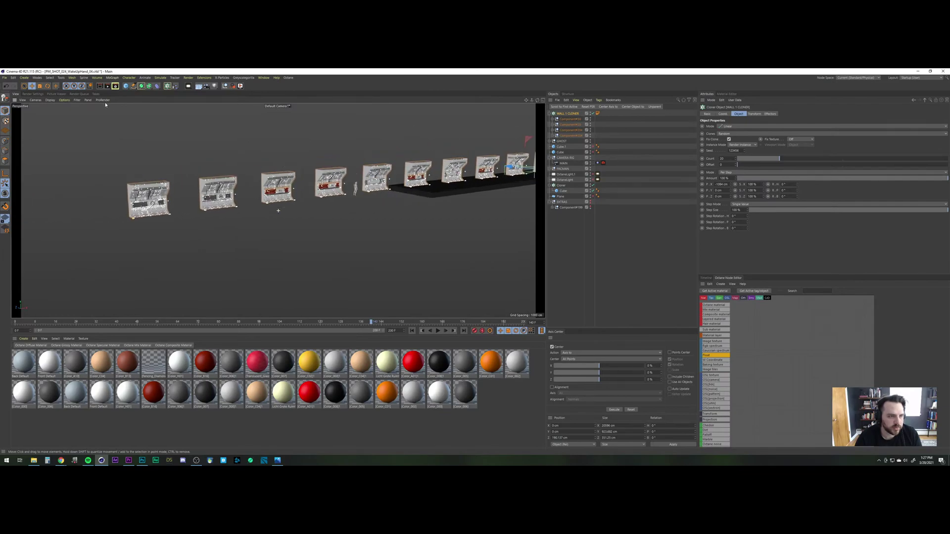
Step: Restore the main viewport's level of detail to High
{"action": "left_click", "coordinate": [53, 101]}
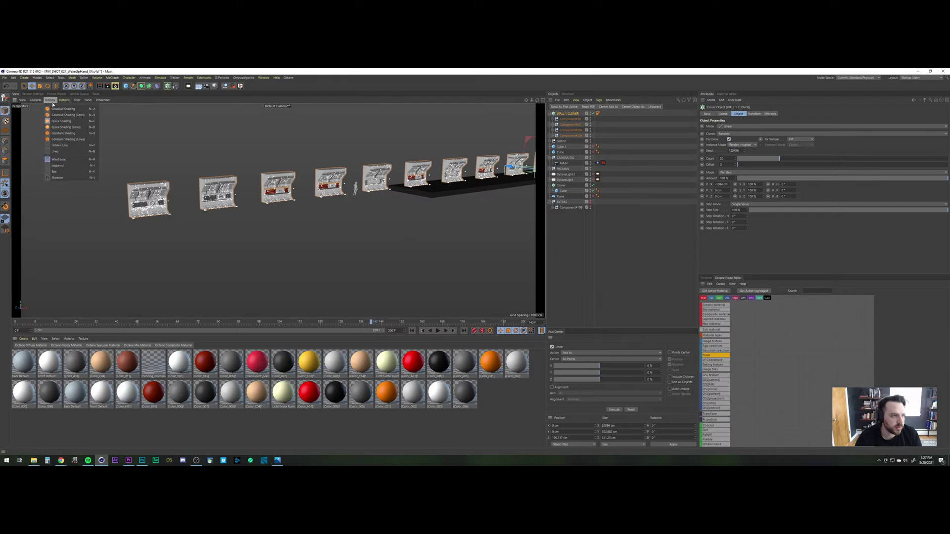
{"action": "mouse_move", "coordinate": [65, 100]}
{"action": "mouse_move", "coordinate": [90, 109]}
{"action": "left_click", "coordinate": [130, 124]}
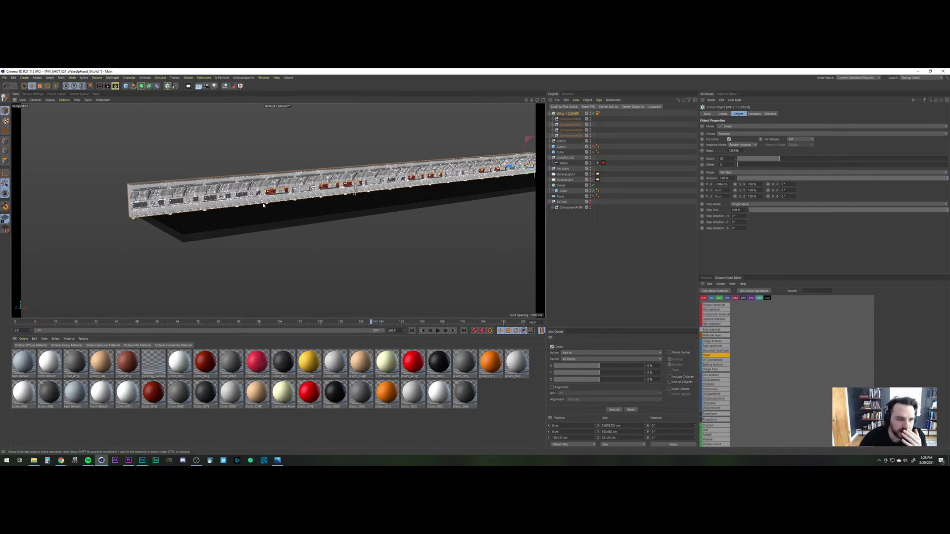
Step: Look through the shot camera in the main viewport and open a new view panel
{"action": "left_click", "coordinate": [594, 164]}
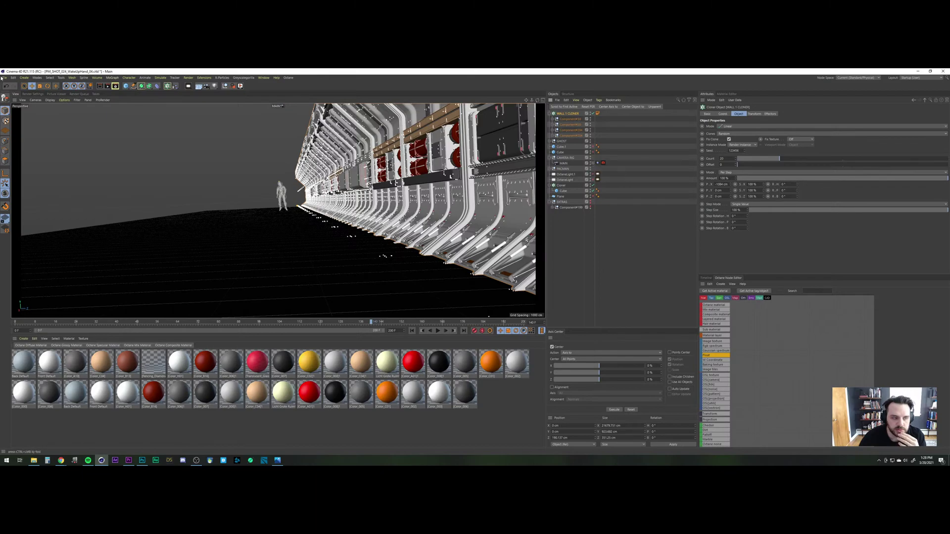
{"action": "left_click", "coordinate": [22, 100]}
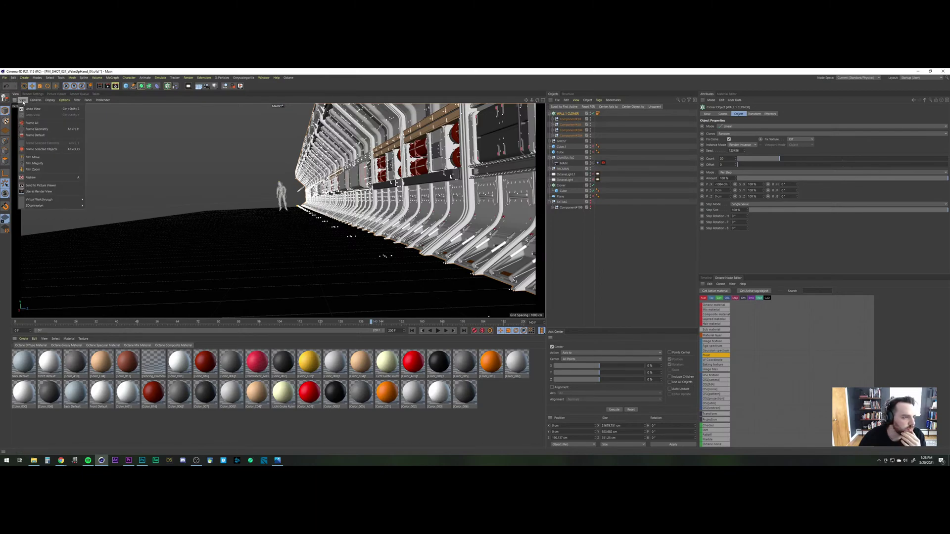
{"action": "mouse_move", "coordinate": [48, 99]}
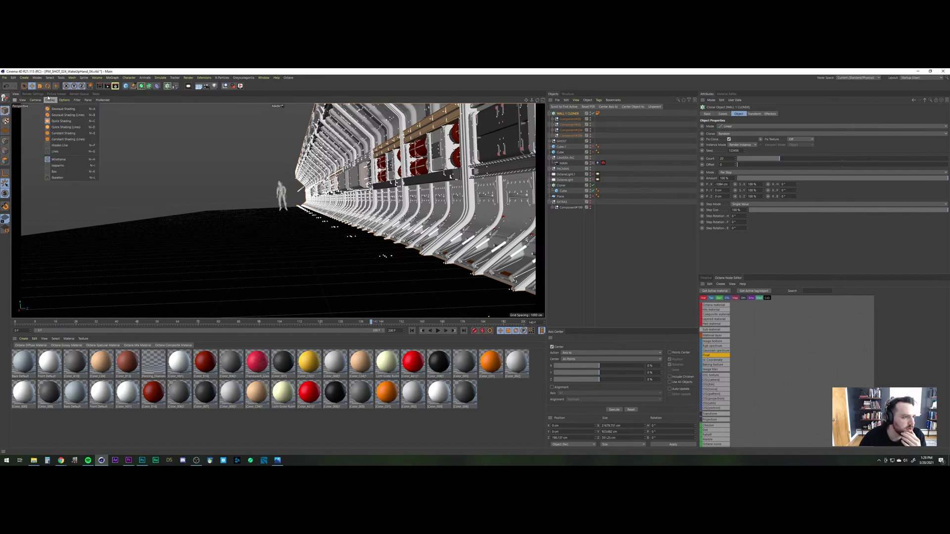
{"action": "mouse_move", "coordinate": [88, 100]}
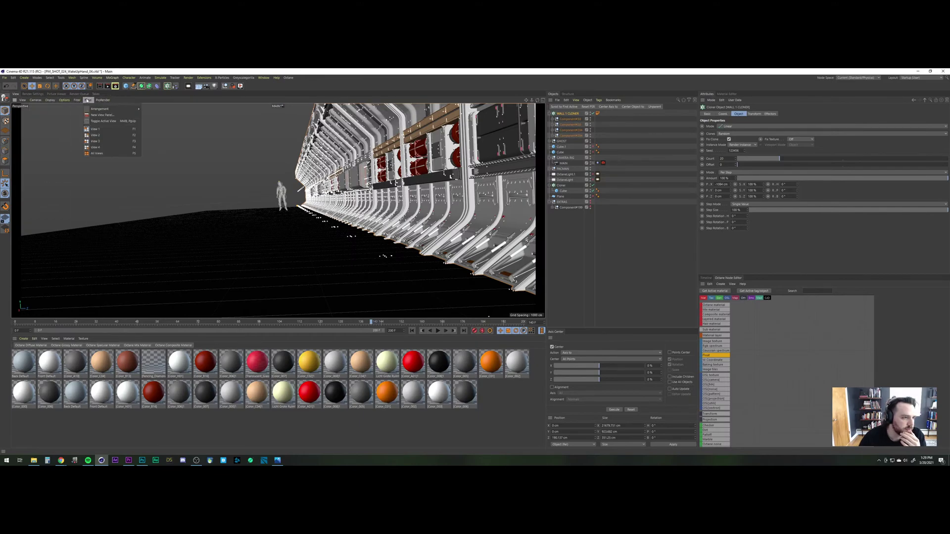
{"action": "left_click", "coordinate": [101, 115]}
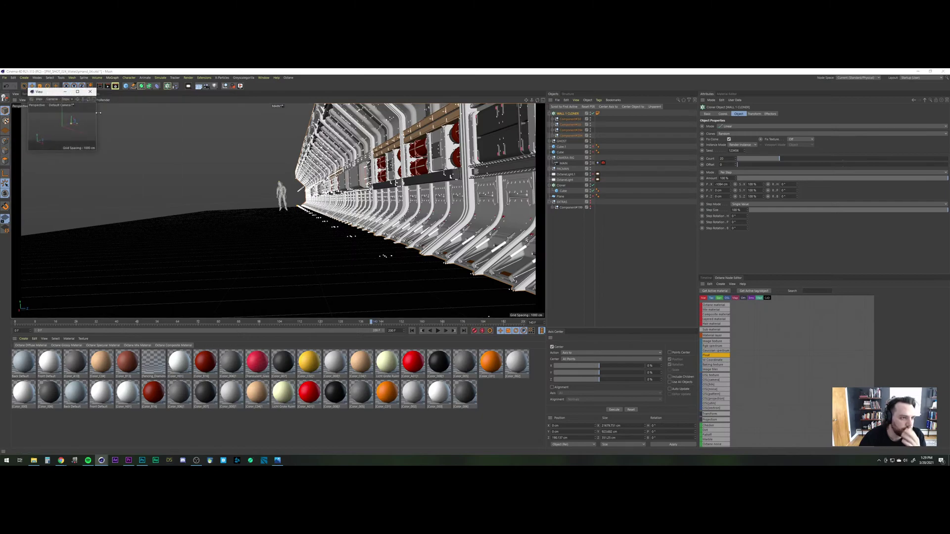
Step: Enlarge the new view panel, dock it beside the main viewport and give the main viewport the wider share
{"action": "left_click_drag", "start_coordinate": [61, 93], "coordinate": [363, 145]}
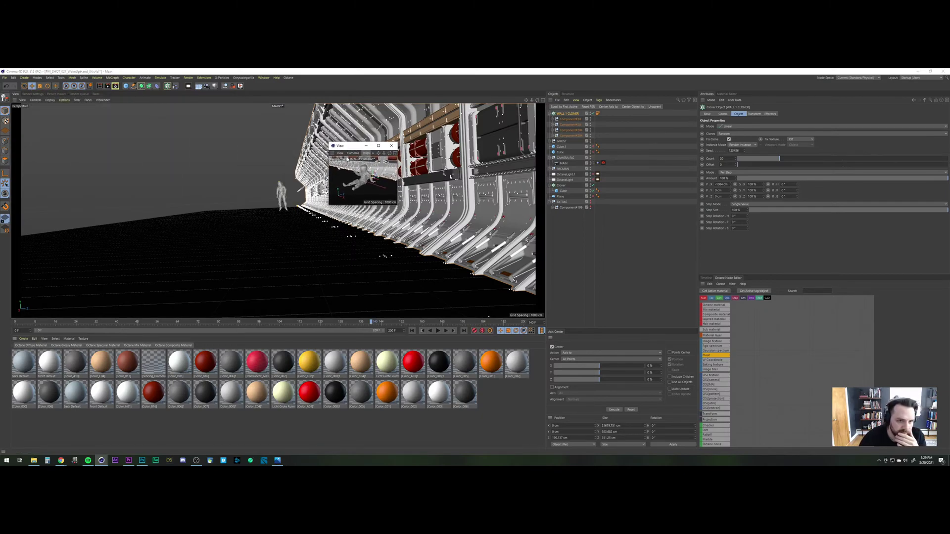
{"action": "left_click_drag", "start_coordinate": [397, 205], "coordinate": [572, 337]}
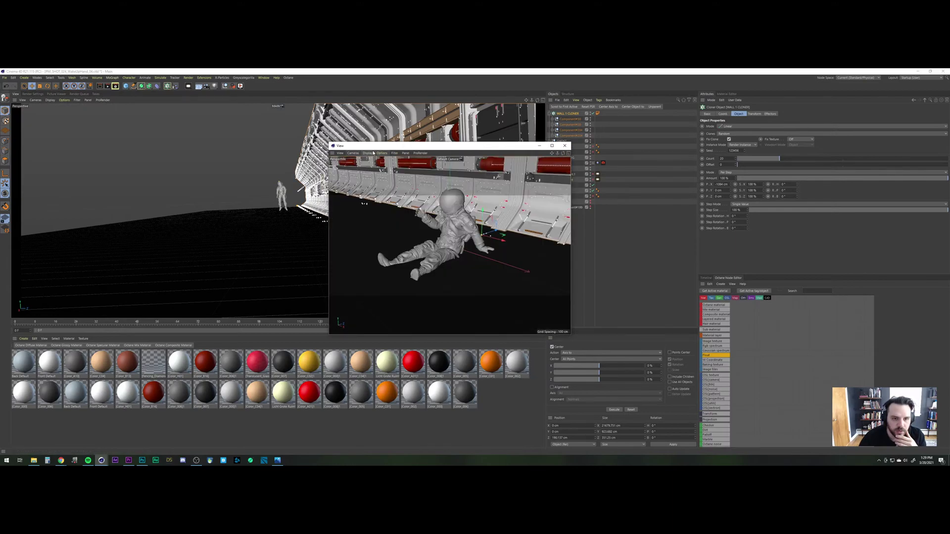
{"action": "left_click_drag", "start_coordinate": [381, 147], "coordinate": [626, 183]}
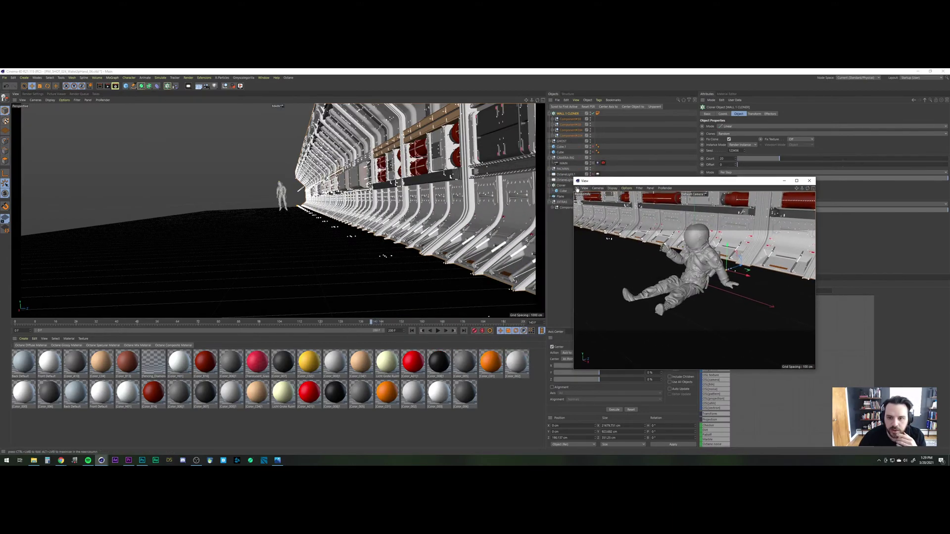
{"action": "left_click_drag", "start_coordinate": [542, 153], "coordinate": [543, 153]}
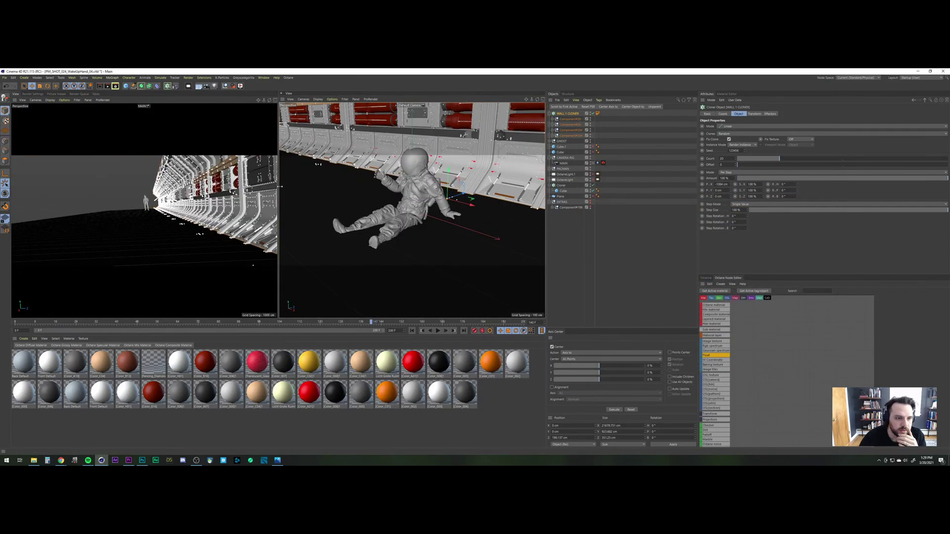
{"action": "left_click_drag", "start_coordinate": [279, 185], "coordinate": [389, 193]}
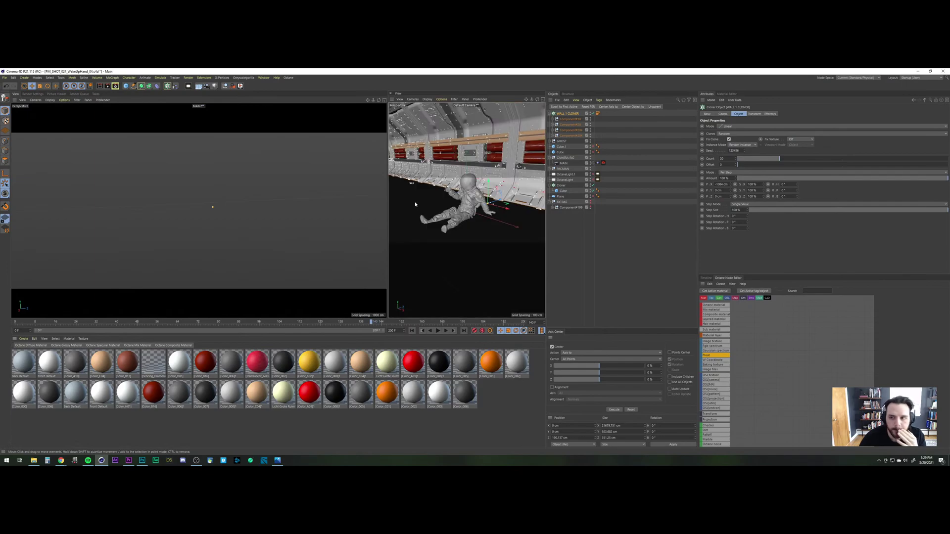
Step: Assign the shot camera to the docked second view and return the main viewport to the default camera
{"action": "left_click", "coordinate": [413, 99]}
{"action": "mouse_move", "coordinate": [413, 108]}
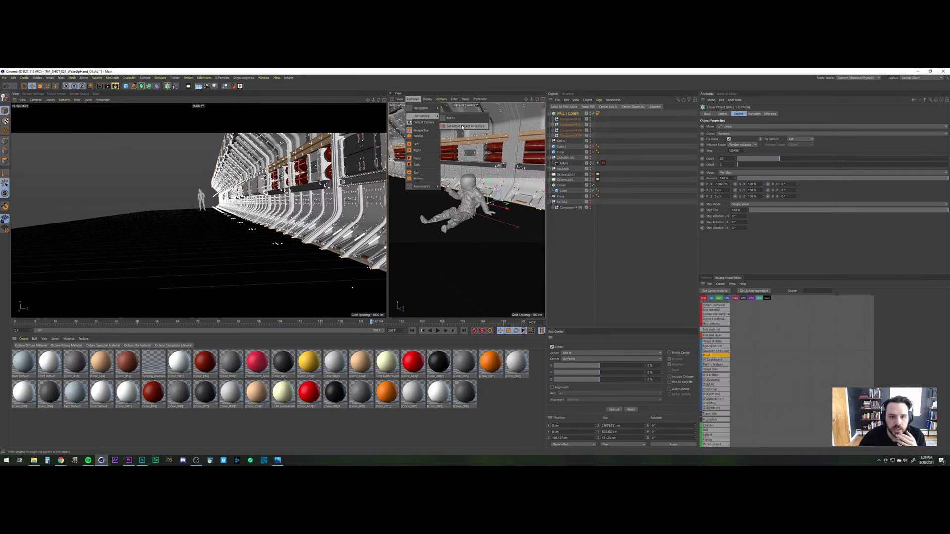
{"action": "left_click", "coordinate": [458, 121]}
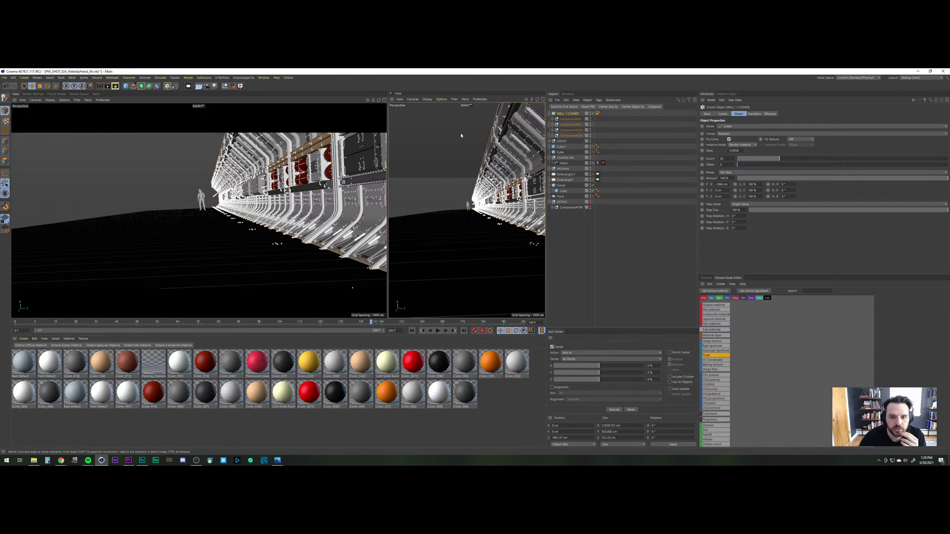
{"action": "left_click", "coordinate": [594, 165]}
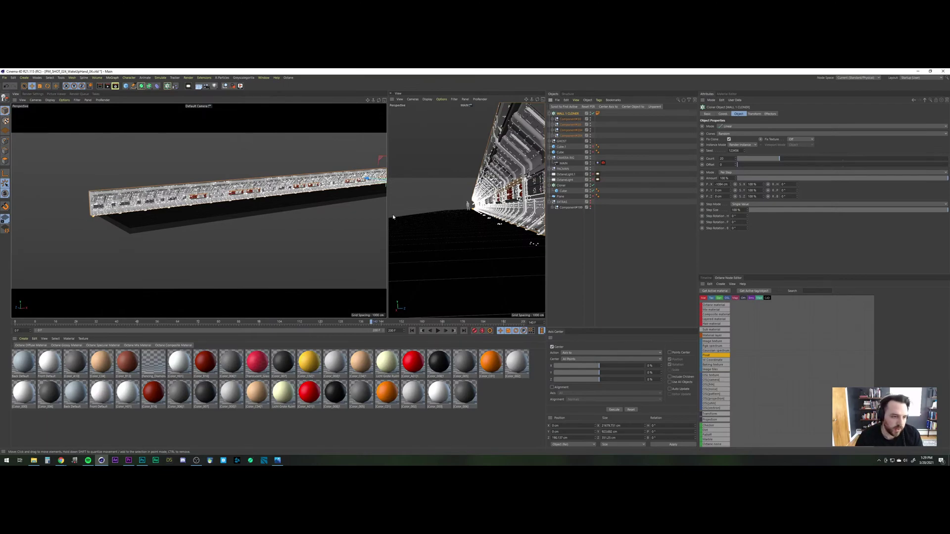
Step: Set WALL 1 CLONER's count to 13
{"action": "left_click", "coordinate": [561, 185]}
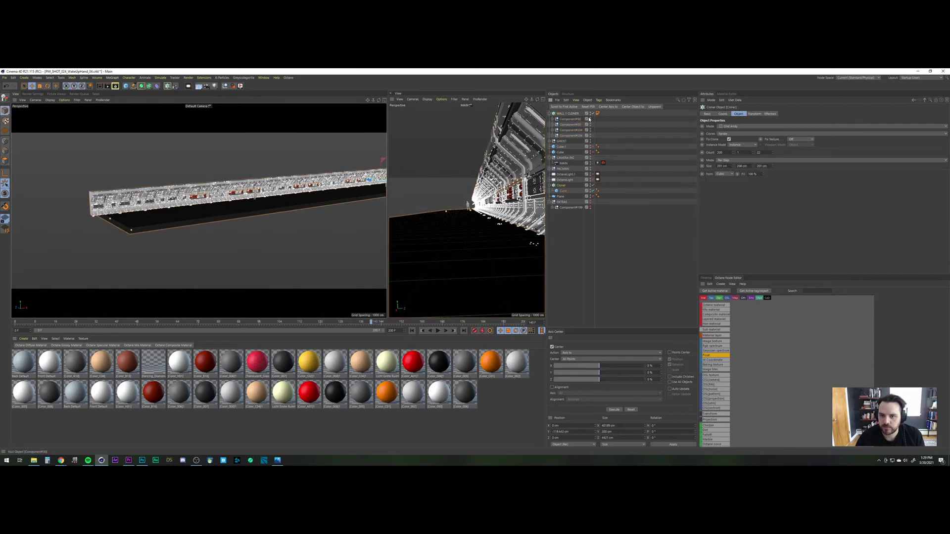
{"action": "left_click", "coordinate": [568, 114]}
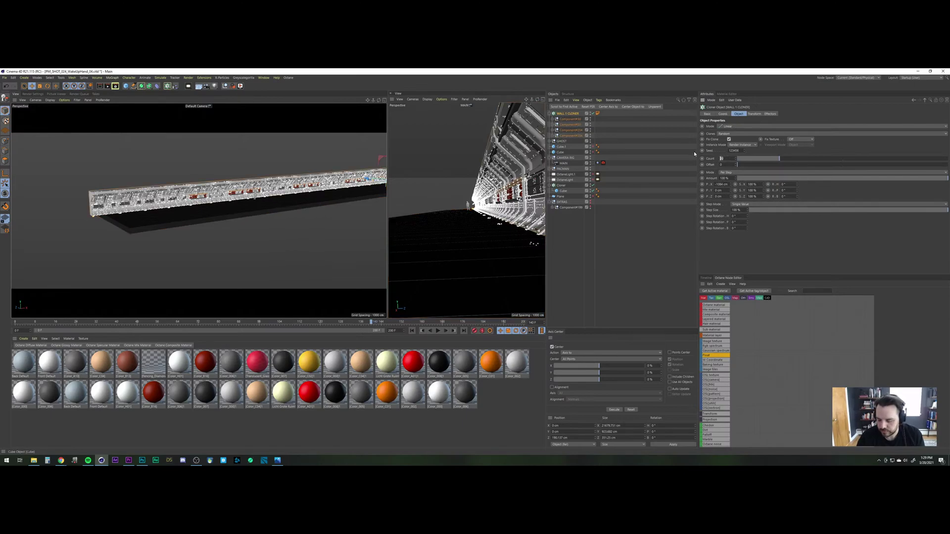
{"action": "type", "text": "16"}
{"action": "key", "text": "Return"}
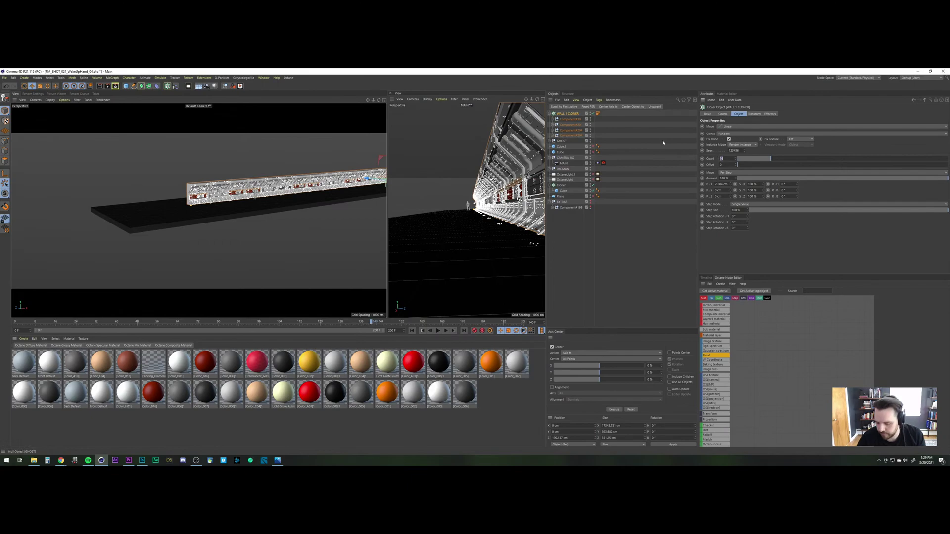
{"action": "type", "text": "13"}
{"action": "key", "text": "Return"}
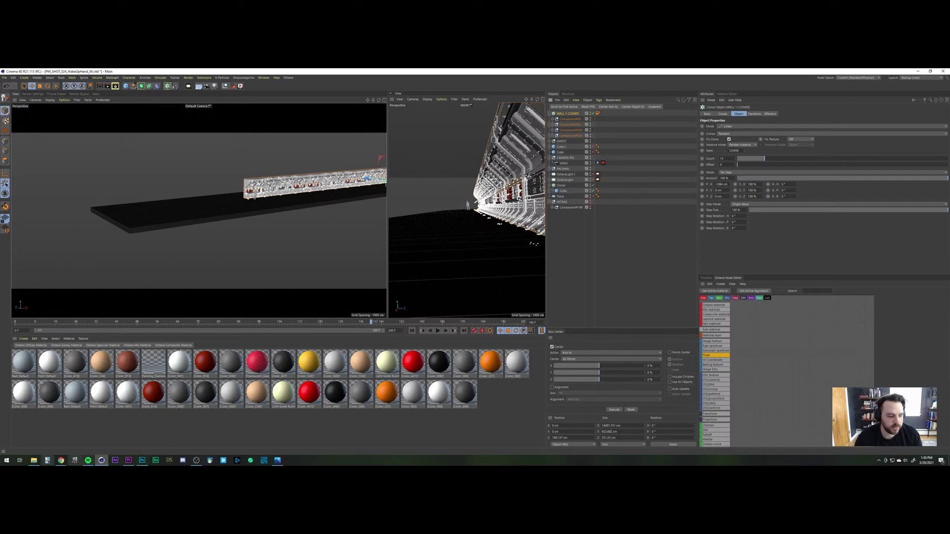
Step: Switch to Calculator, multiply -1084 by 13, and return to Cinema 4D with all objects deselected
{"action": "left_click", "coordinate": [47, 460]}
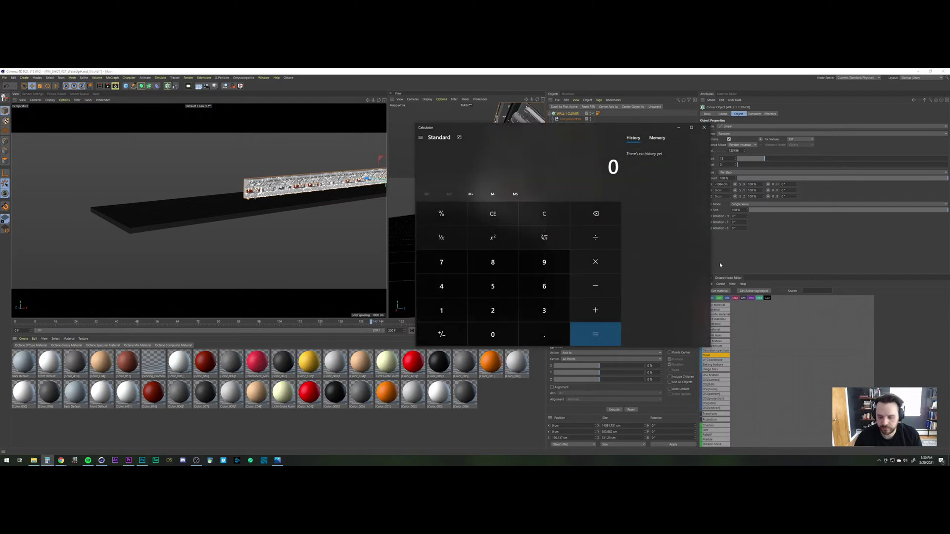
{"action": "type", "text": "1084"}
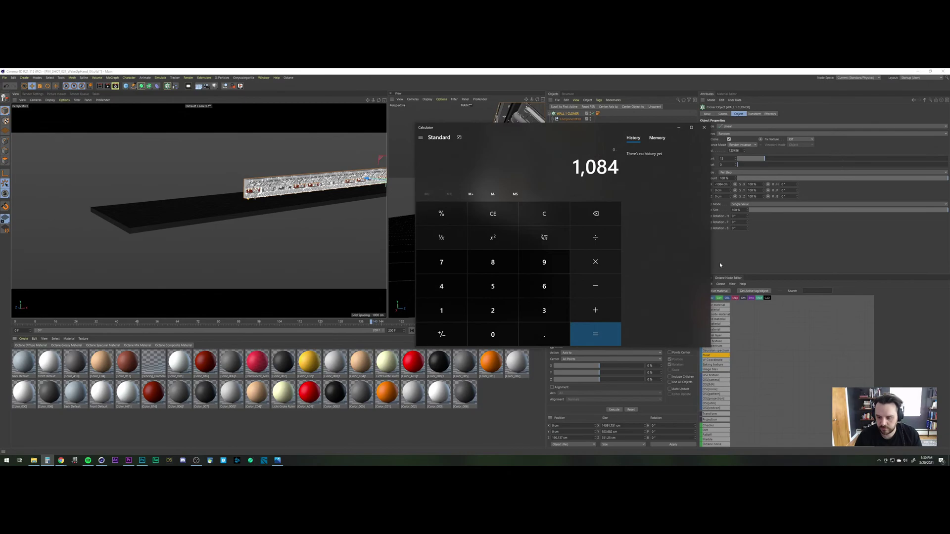
{"action": "key", "text": "Return"}
{"action": "key", "text": "asterisk"}
{"action": "type", "text": "13"}
{"action": "key", "text": "Return"}
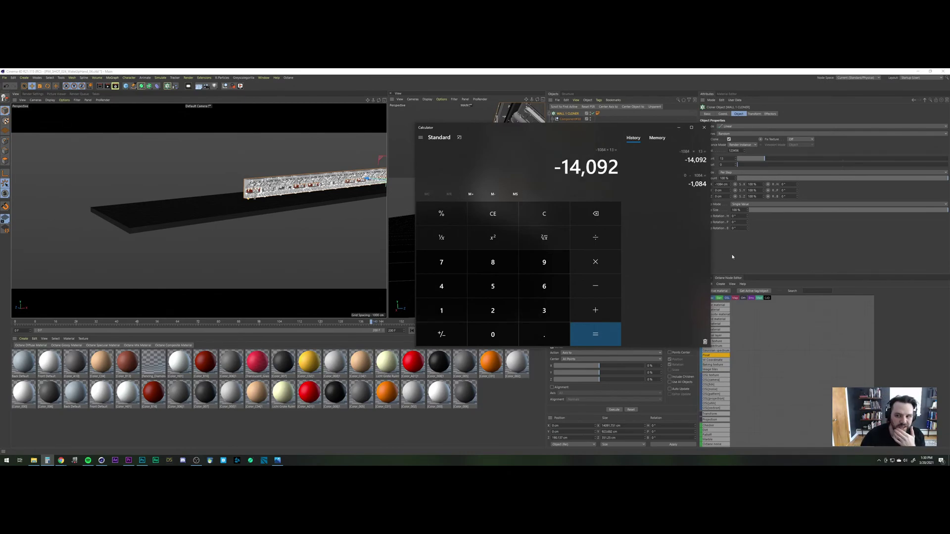
{"action": "left_click", "coordinate": [733, 256]}
{"action": "left_click", "coordinate": [592, 244]}
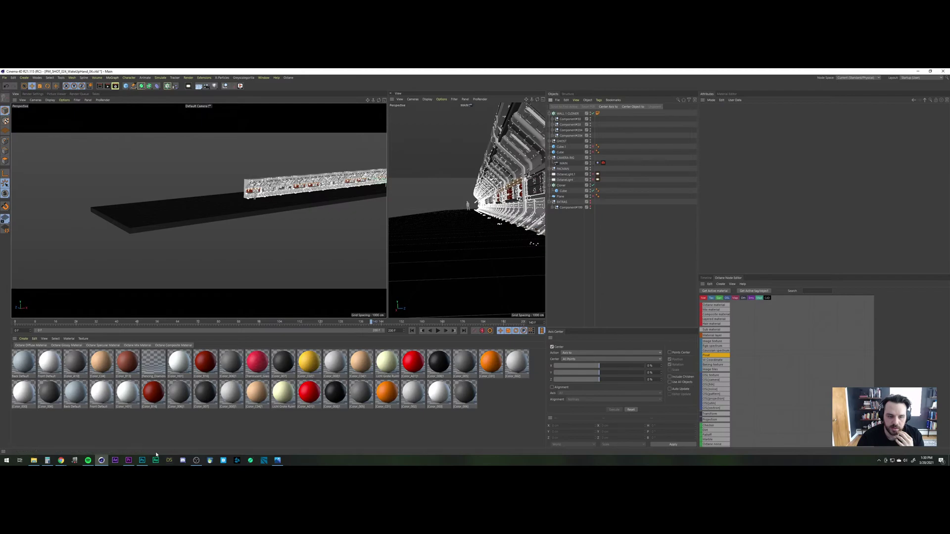
Step: Switch to Calculator again, subtract another 1084 from the result, and return to Cinema 4D
{"action": "left_click", "coordinate": [47, 460]}
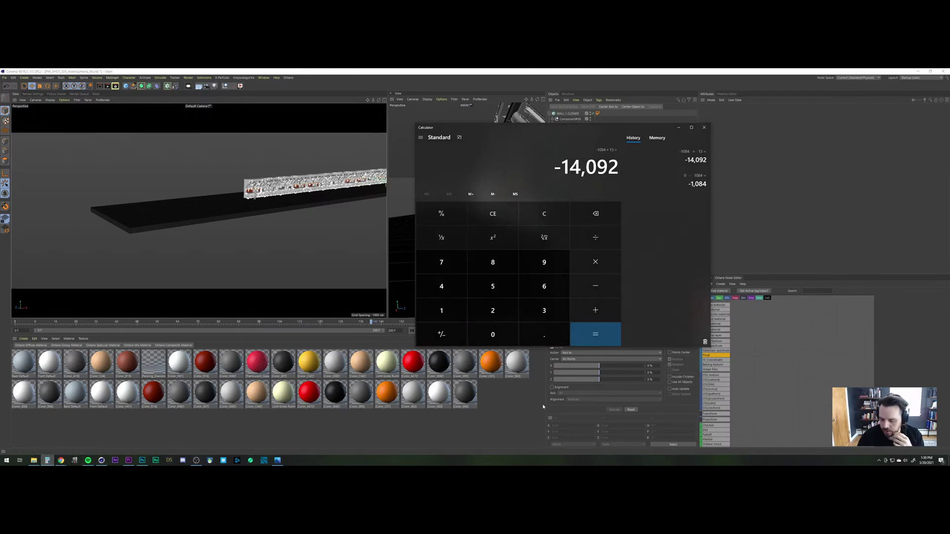
{"action": "type", "text": "-1084"}
{"action": "key", "text": "Return"}
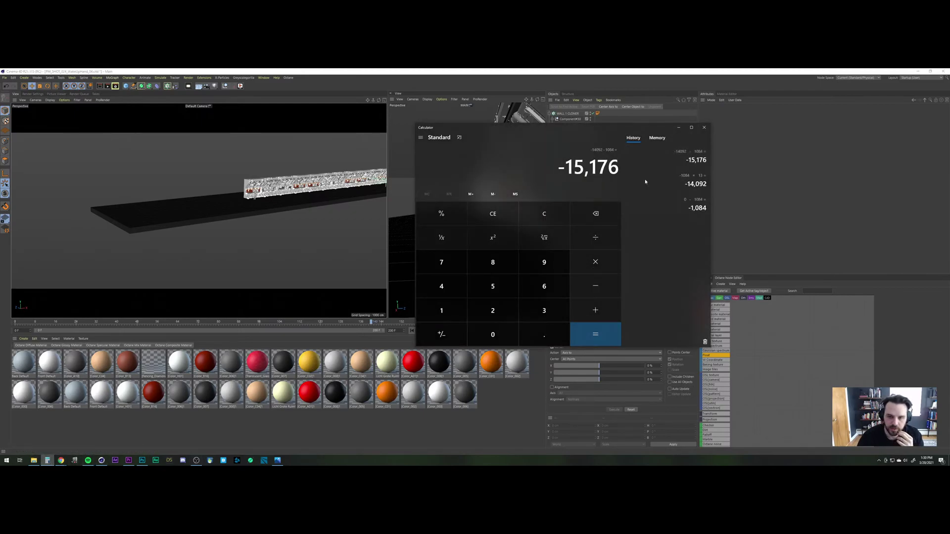
{"action": "left_click", "coordinate": [725, 165]}
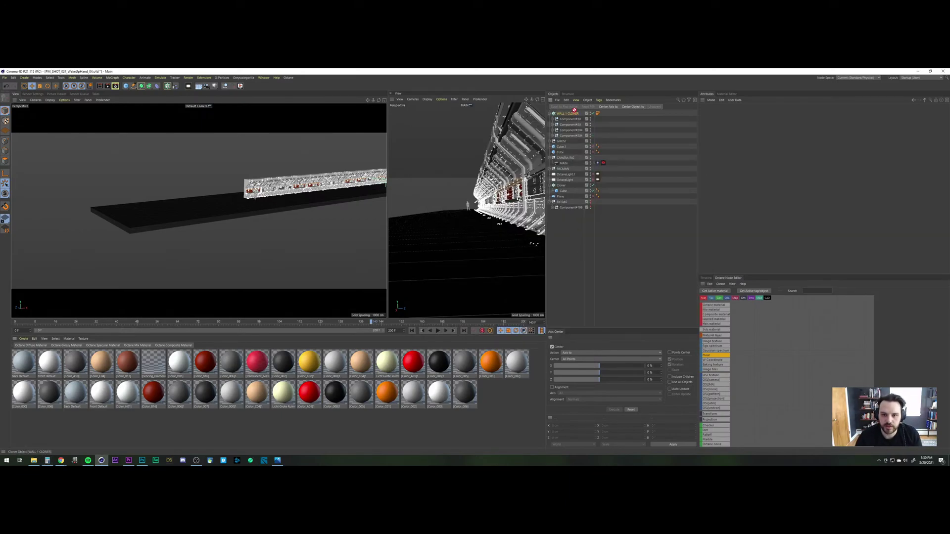
Step: Duplicate WALL 1 CLONER and set the copy's X position to -15176 cm
{"action": "left_click_drag", "start_coordinate": [575, 113], "coordinate": [576, 113], "text": "ctrl"}
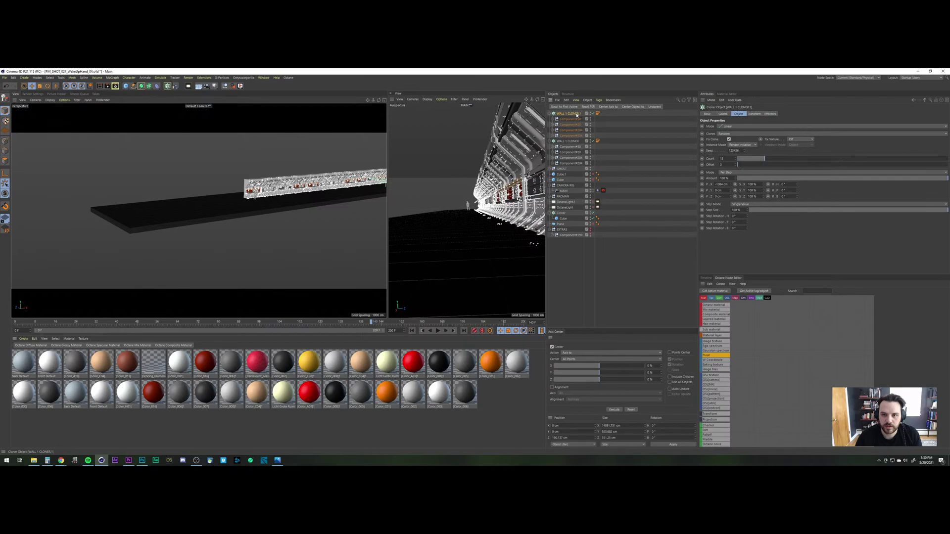
{"action": "left_click", "coordinate": [723, 114]}
{"action": "left_click_drag", "start_coordinate": [725, 127], "coordinate": [686, 128]}
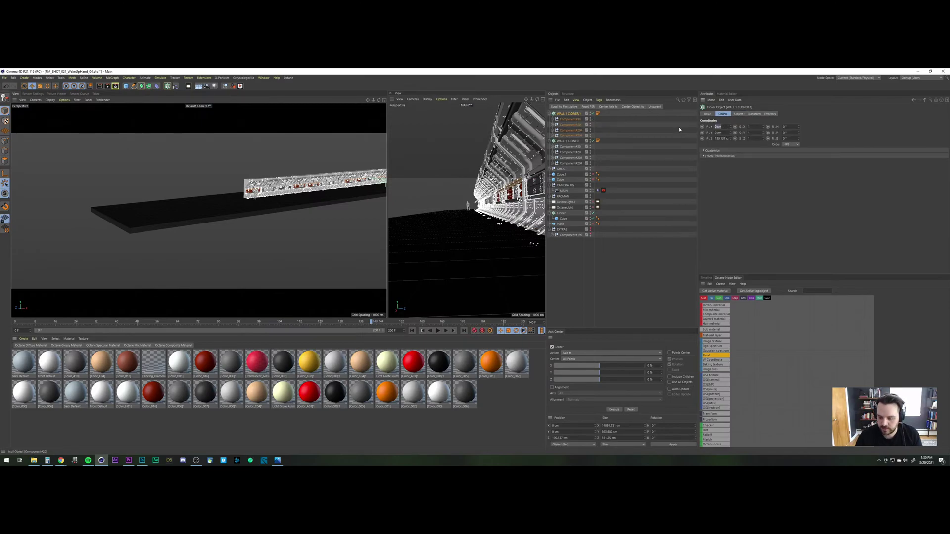
{"action": "type", "text": "-15"}
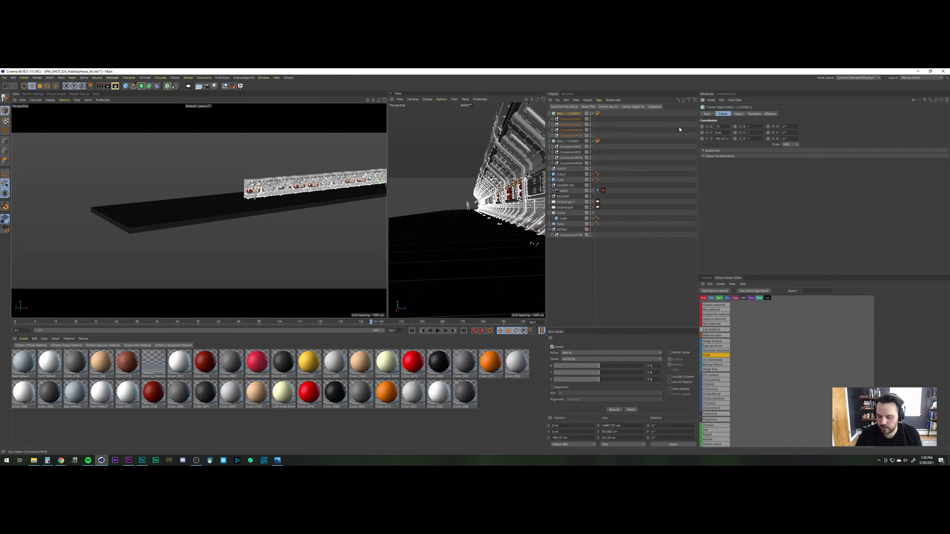
{"action": "type", "text": "176"}
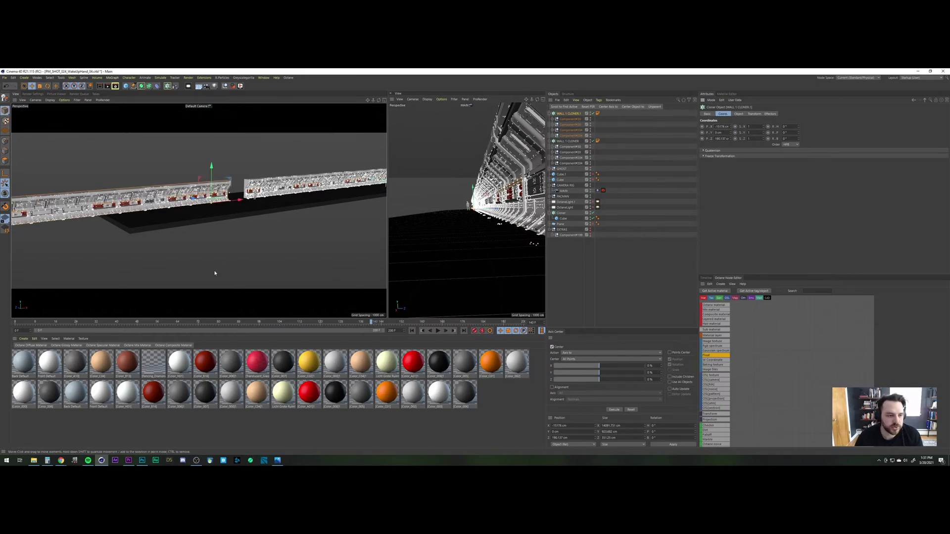
Step: Set the duplicated wall cloner's count to 4
{"action": "left_click", "coordinate": [578, 278]}
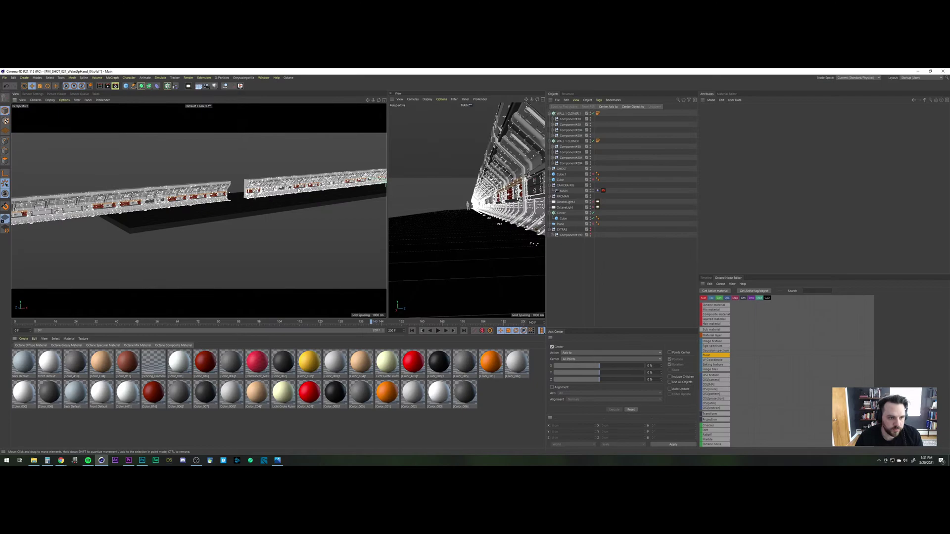
{"action": "left_click_drag", "start_coordinate": [299, 189], "coordinate": [282, 191], "text": "alt"}
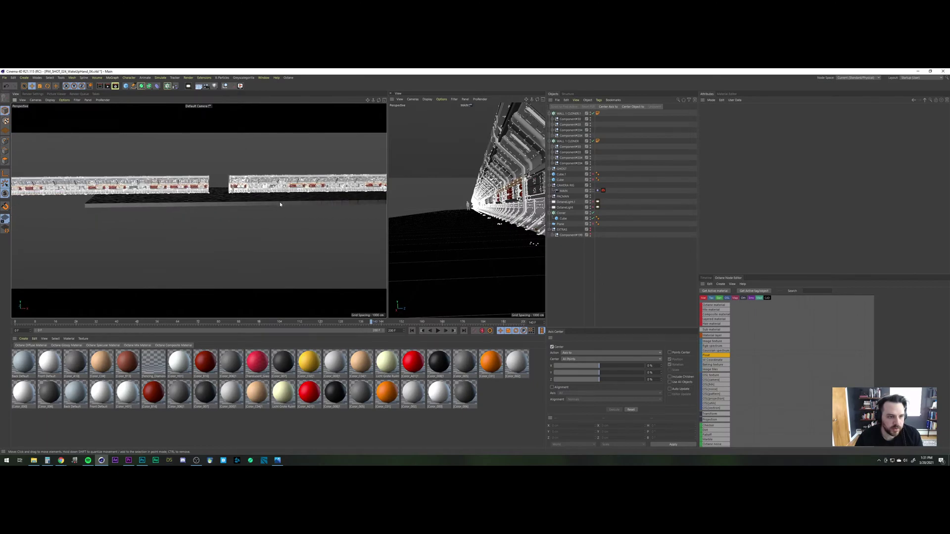
{"action": "scroll", "coordinate": [280, 206], "scroll_direction": "down", "scroll_amount": 2}
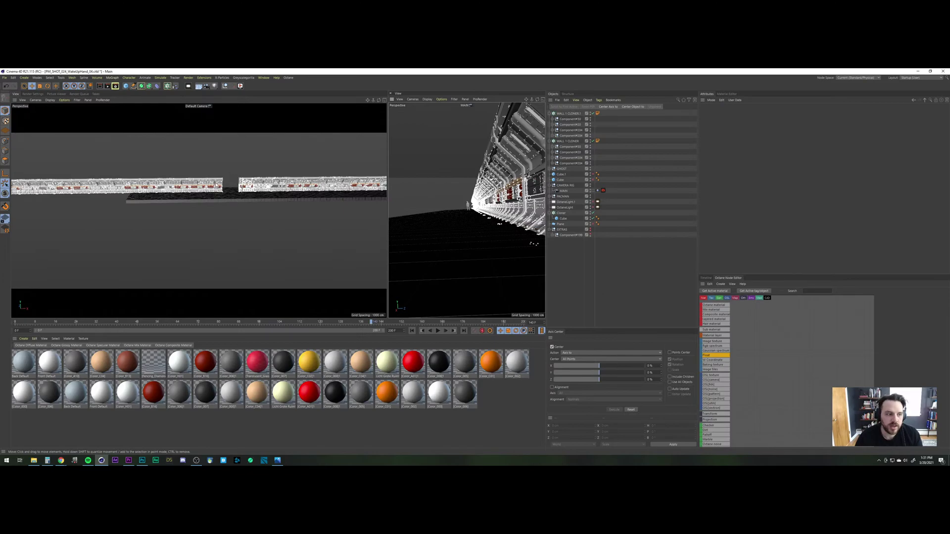
{"action": "left_click", "coordinate": [571, 114]}
{"action": "left_click", "coordinate": [738, 114]}
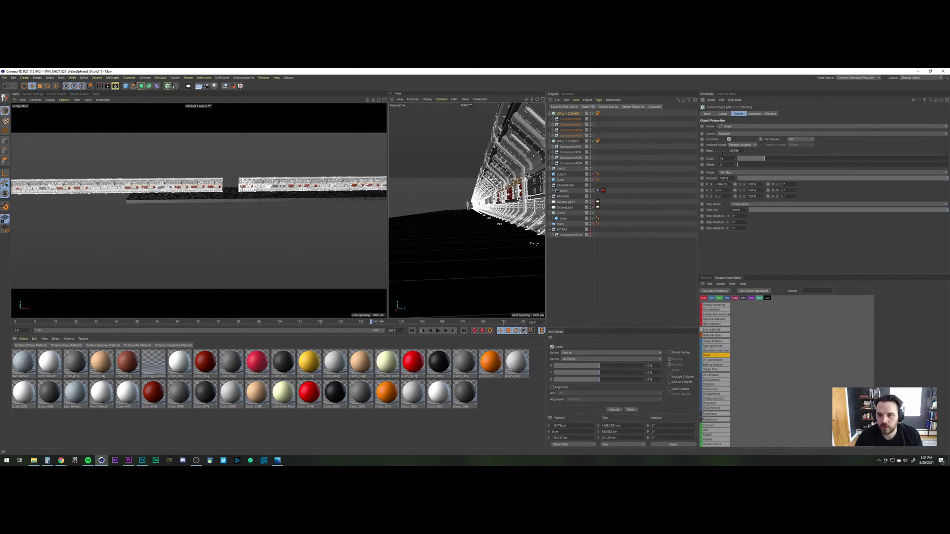
{"action": "left_click_drag", "start_coordinate": [723, 158], "coordinate": [692, 156]}
{"action": "type", "text": "4"}
{"action": "key", "text": "Return"}
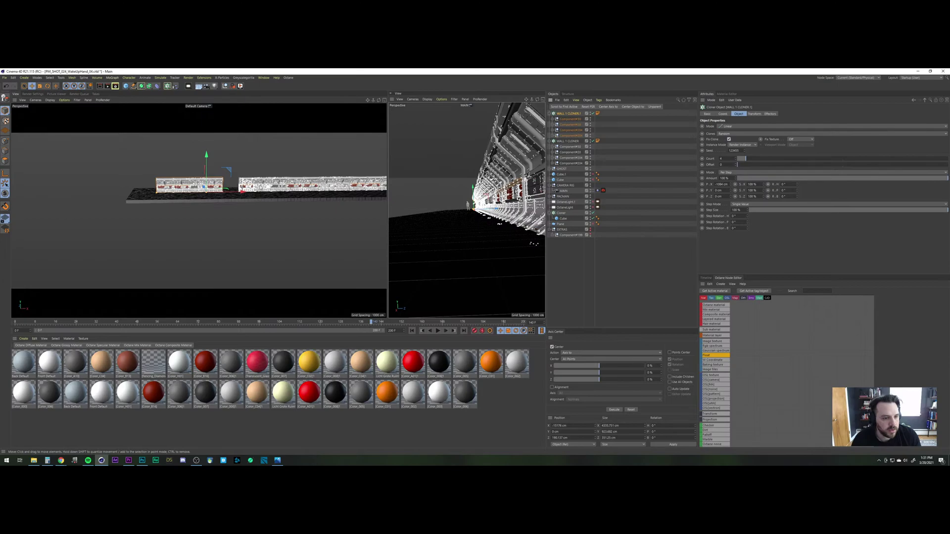
Step: Turn off the floor cube inside the Cloner and clear the selection
{"action": "middle_click_drag", "start_coordinate": [232, 199], "coordinate": [211, 200], "text": "alt"}
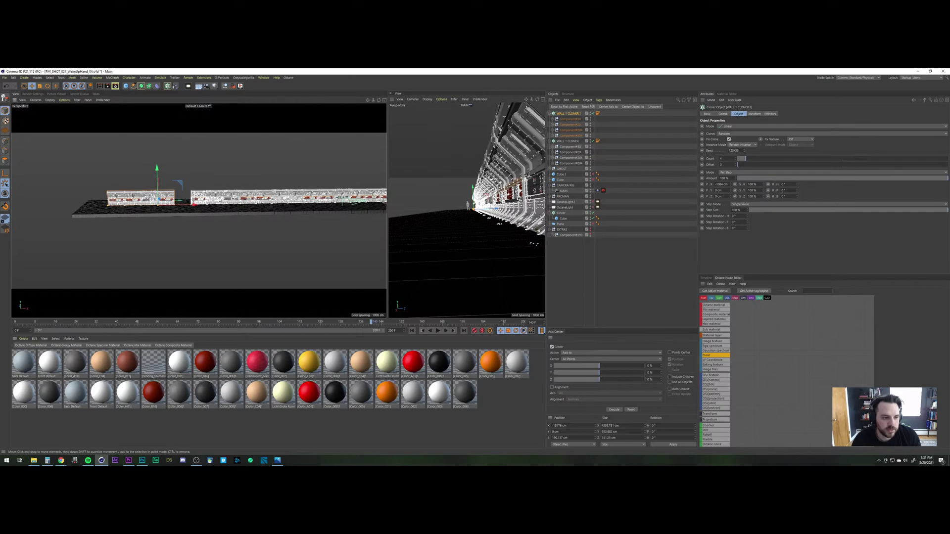
{"action": "mouse_move", "coordinate": [241, 213]}
{"action": "left_mouse_down", "text": "alt"}
{"action": "mouse_move", "coordinate": [279, 208]}
{"action": "mouse_move", "coordinate": [236, 197]}
{"action": "left_mouse_up", "text": "alt"}
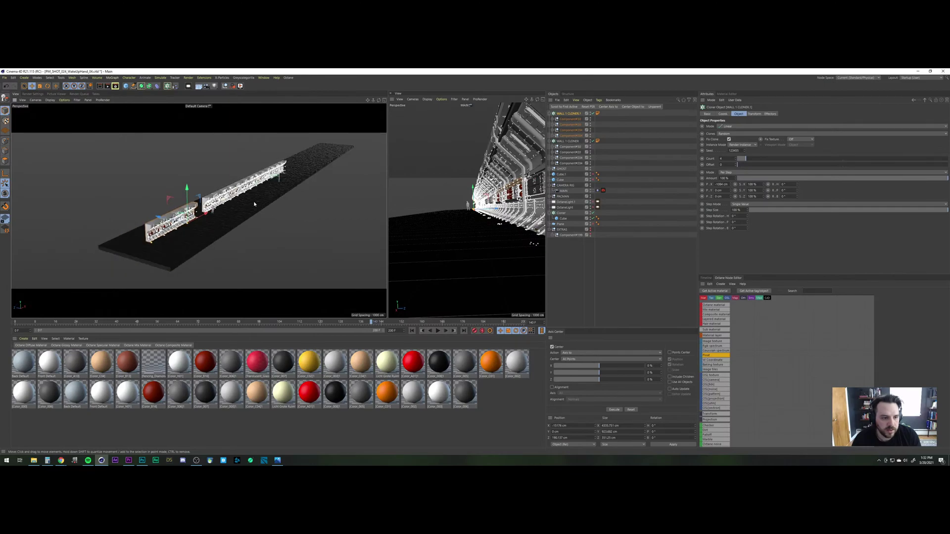
{"action": "left_click", "coordinate": [593, 218]}
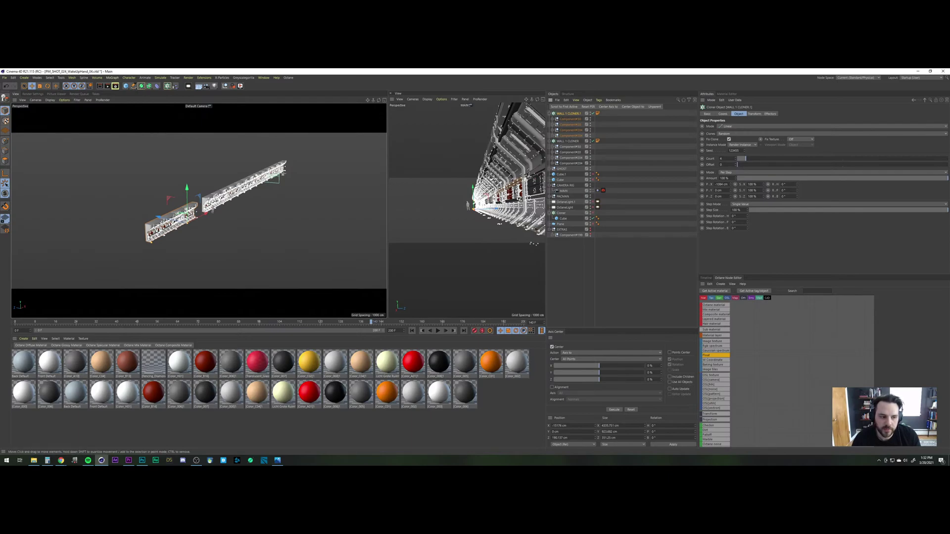
{"action": "left_click", "coordinate": [604, 270]}
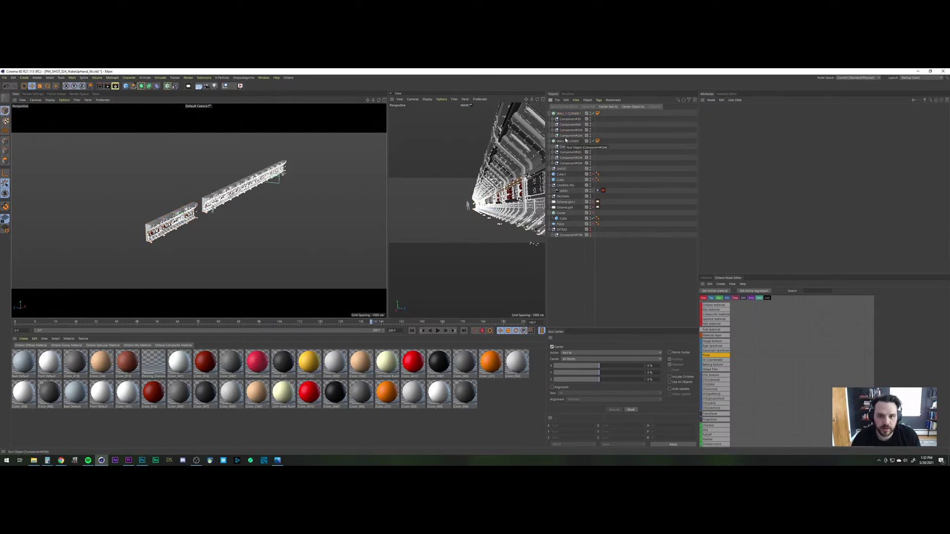
Step: Rename the duplicated wall cloner as WALL 2 CLONER
{"action": "double_click", "coordinate": [573, 114]}
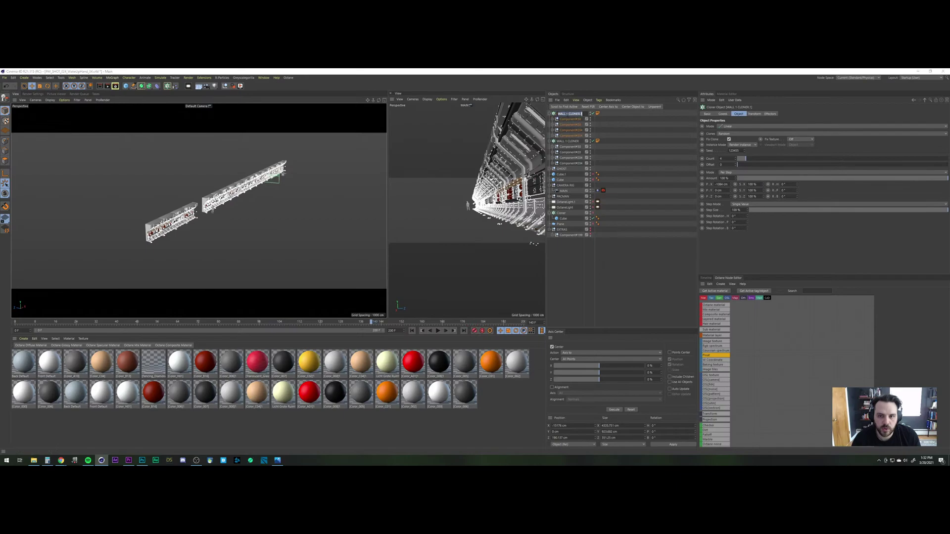
{"action": "left_click", "coordinate": [566, 114]}
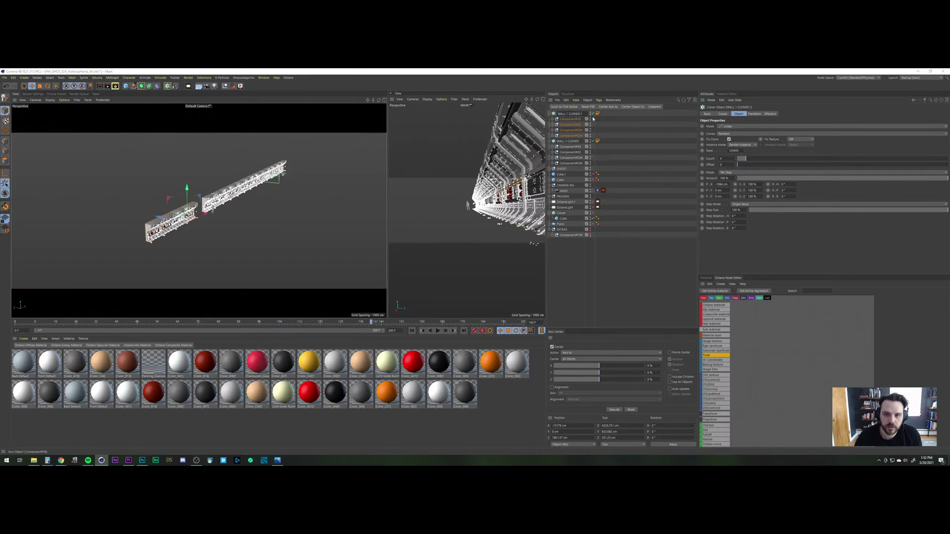
{"action": "key", "text": "Return"}
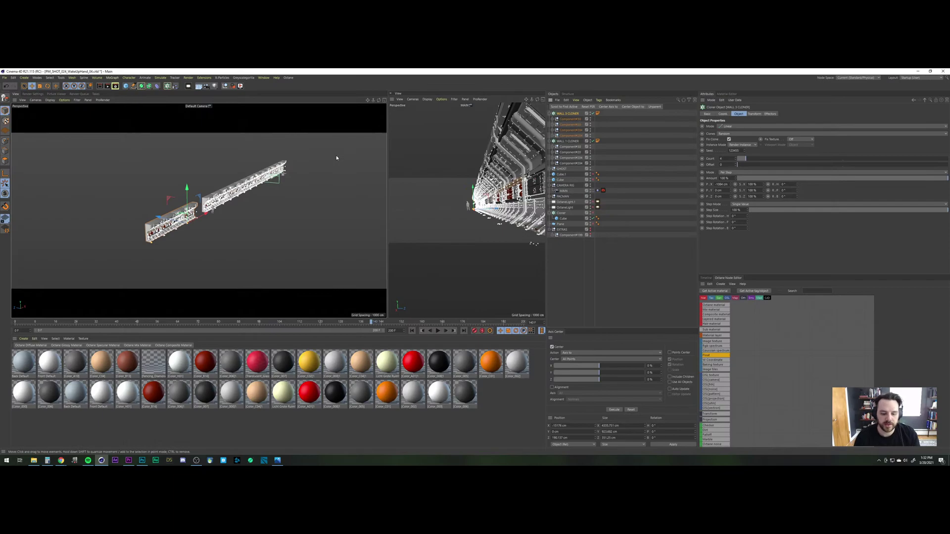
Step: Try rotating WALL 2 CLONER in the top view, and undo the rotation
{"action": "left_click", "coordinate": [385, 101]}
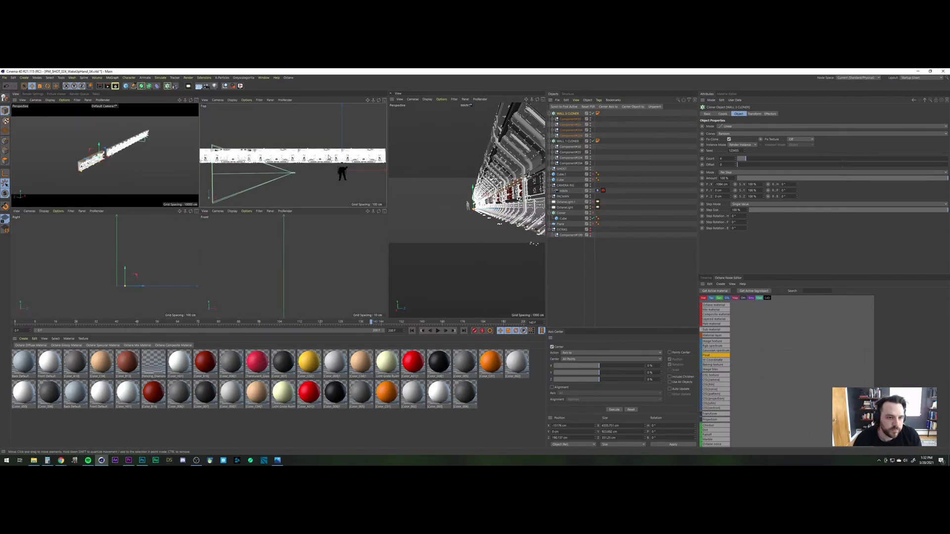
{"action": "scroll", "coordinate": [307, 178], "scroll_direction": "down", "scroll_amount": 6}
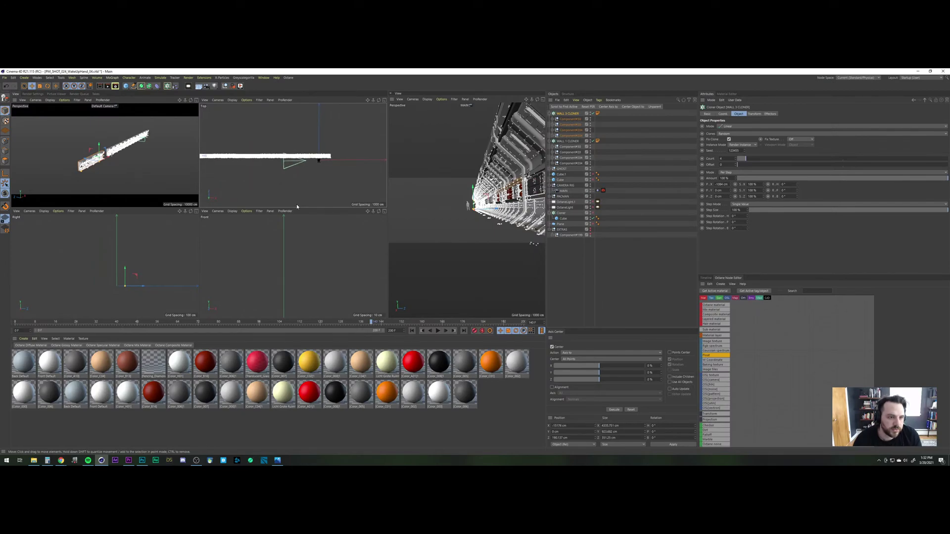
{"action": "scroll", "coordinate": [307, 158], "scroll_direction": "down", "scroll_amount": 4}
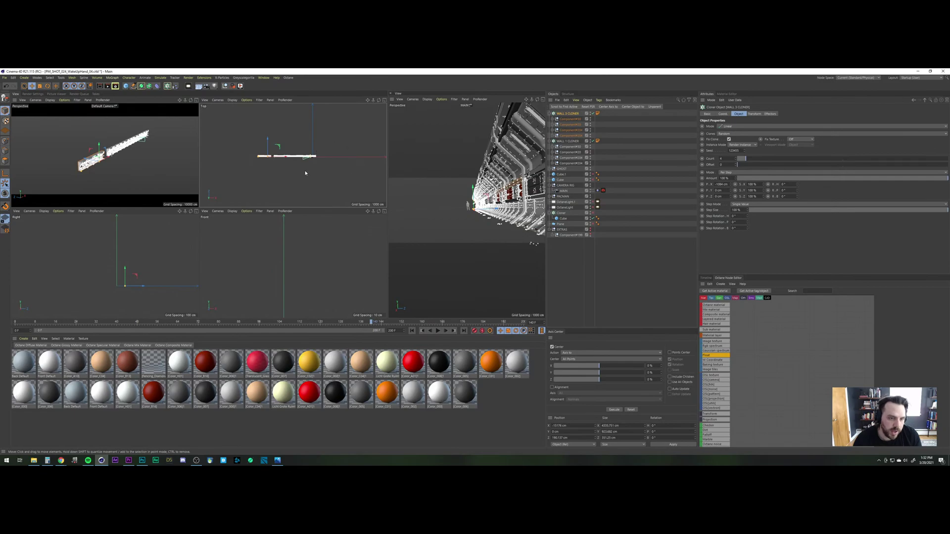
{"action": "key", "text": "r"}
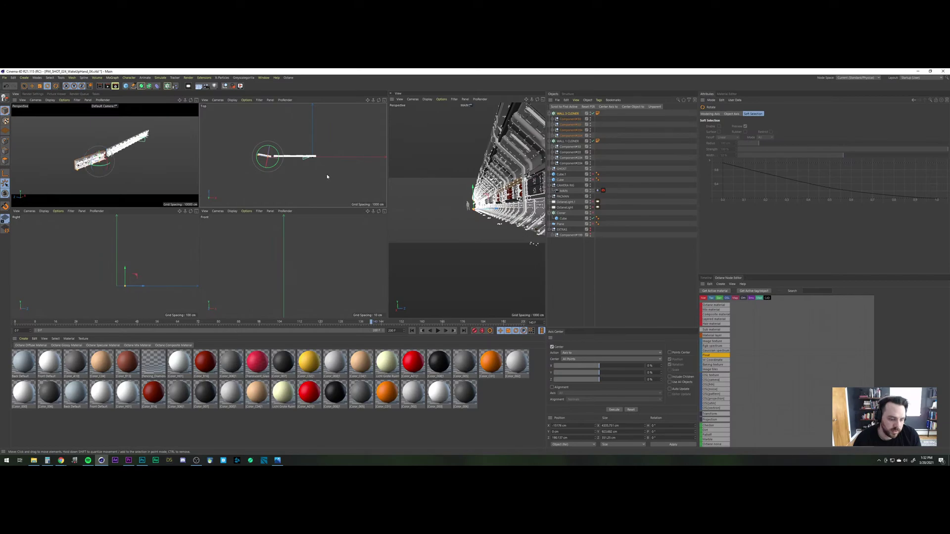
{"action": "key", "text": "r"}
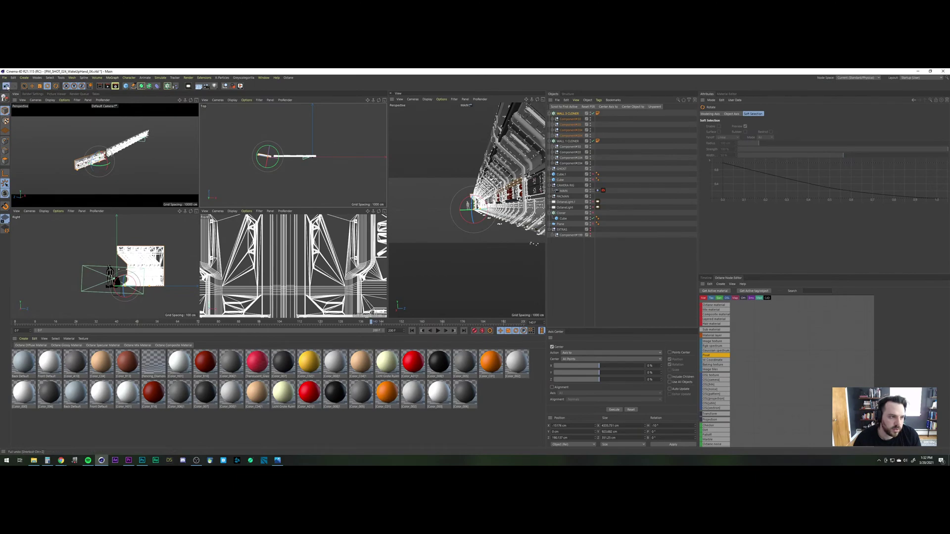
{"action": "left_click", "coordinate": [6, 86]}
{"action": "left_click", "coordinate": [13, 87]}
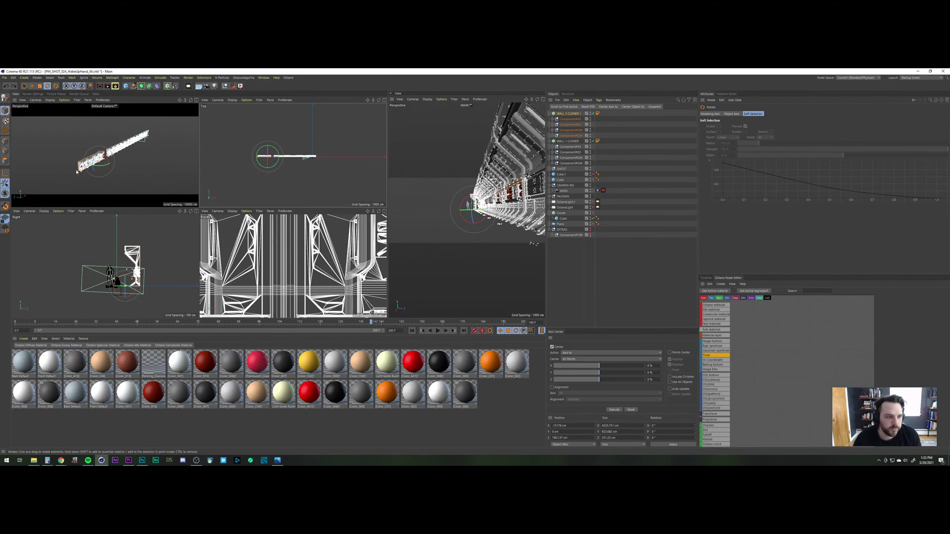
Step: Remove the trailing .1 from WALL 2 CLONER's name and deselect all objects
{"action": "left_click", "coordinate": [596, 311]}
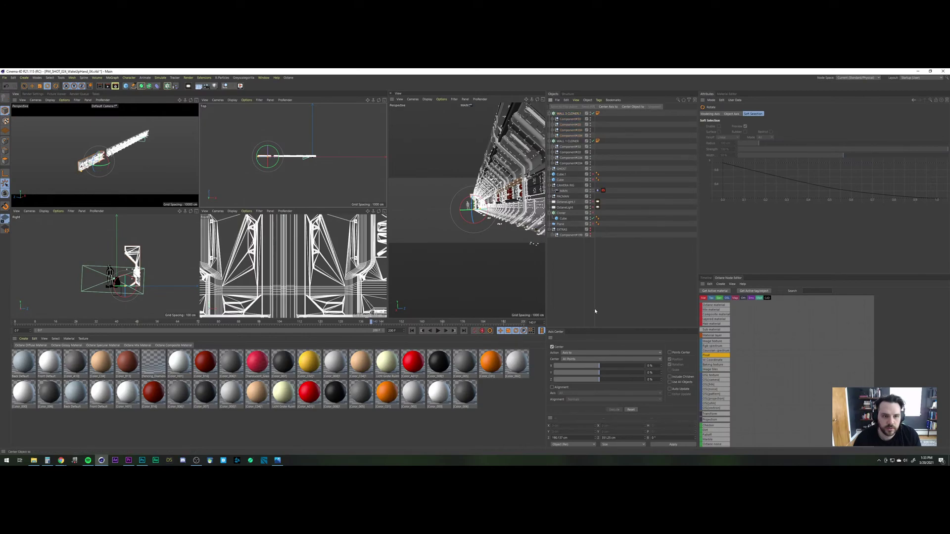
{"action": "left_click", "coordinate": [579, 115]}
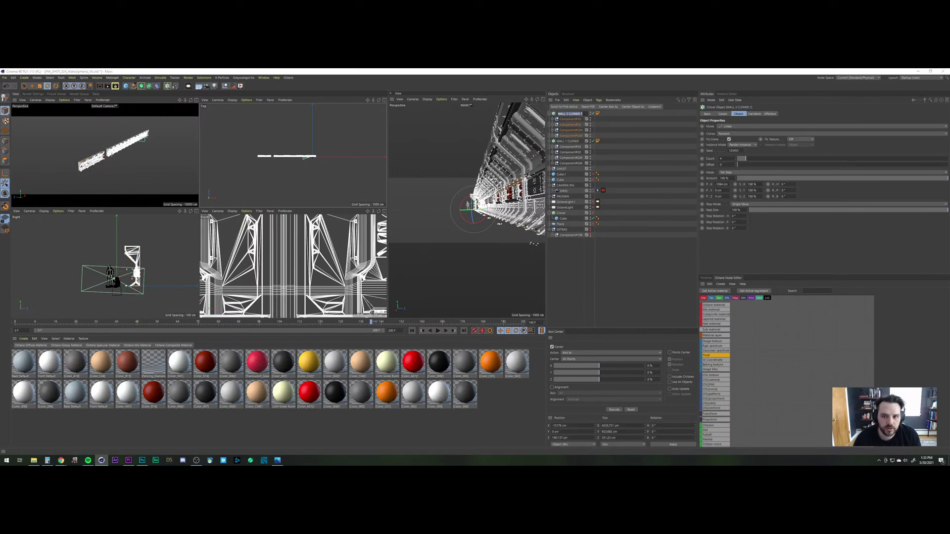
{"action": "key", "text": "BackSpace"}
{"action": "key", "text": "BackSpace"}
{"action": "key", "text": "Return"}
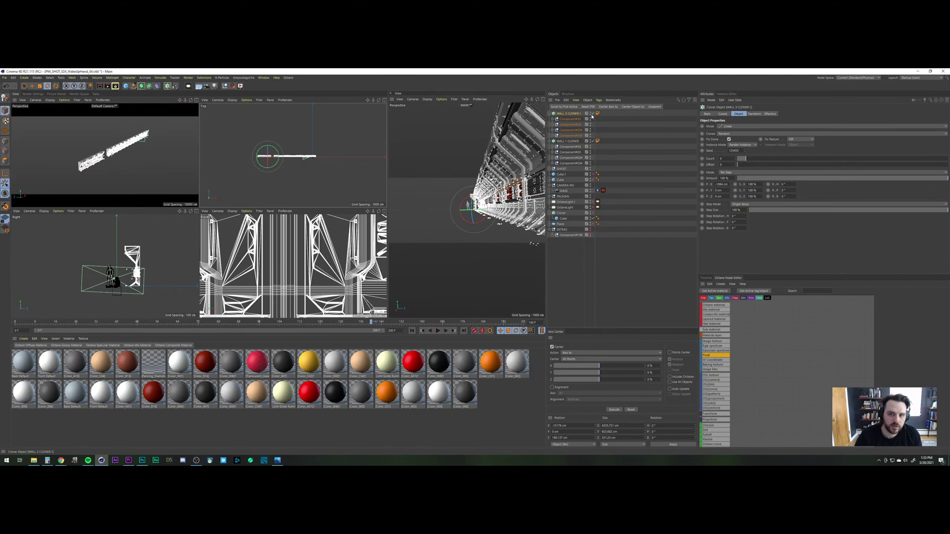
{"action": "left_click", "coordinate": [589, 278]}
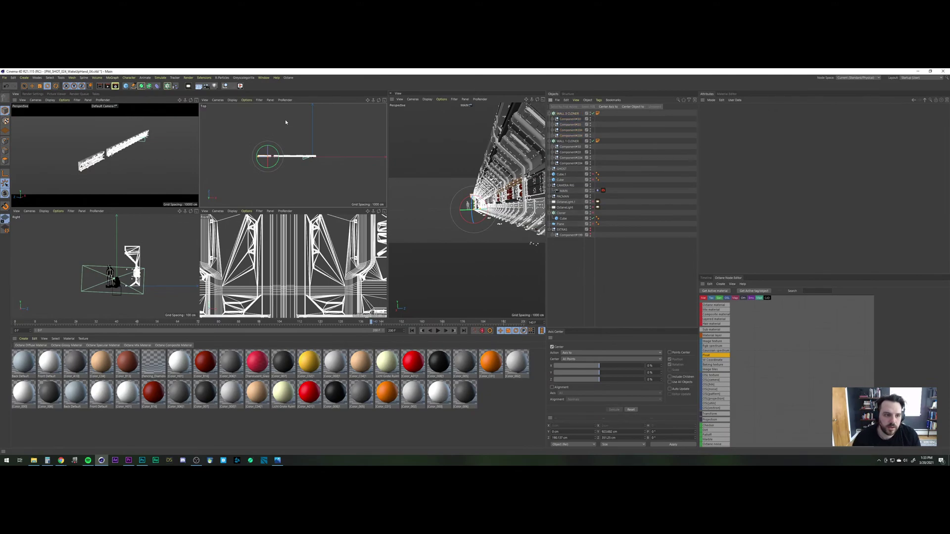
Step: Examine the two wall runs in an enlarged, rotated top view, and return to the full perspective view
{"action": "left_click", "coordinate": [385, 100]}
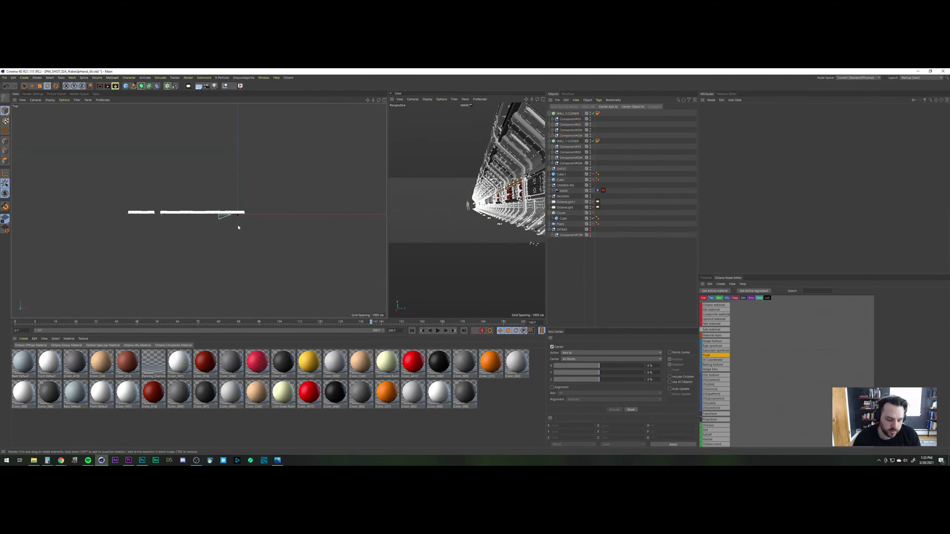
{"action": "left_click_drag", "start_coordinate": [255, 238], "coordinate": [128, 267]}
{"action": "key", "text": "ctrl+shift+z"}
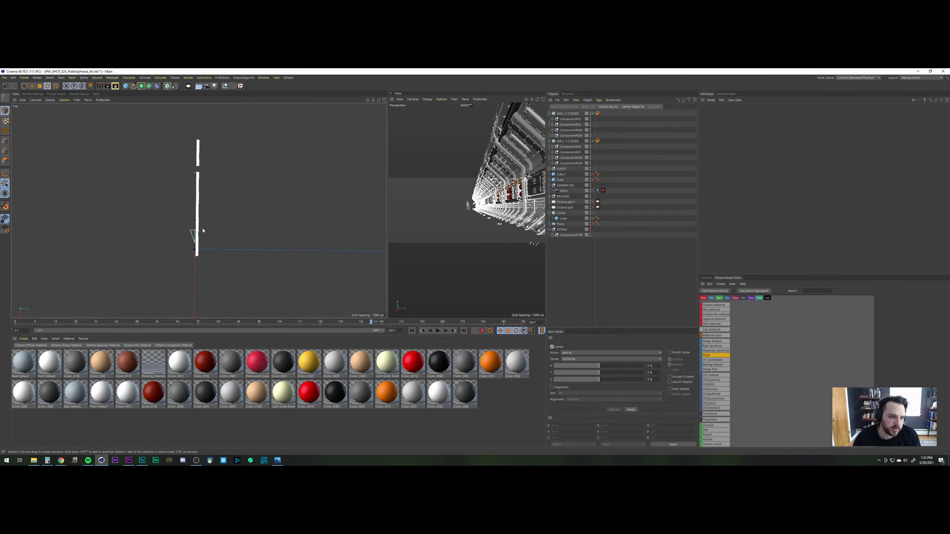
{"action": "middle_click_drag", "start_coordinate": [200, 227], "coordinate": [228, 226], "text": "alt"}
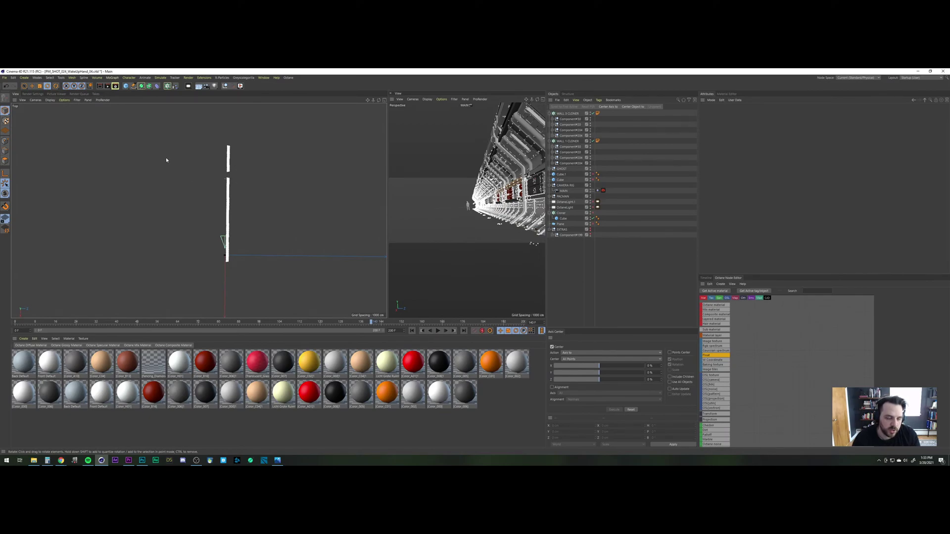
{"action": "left_click", "coordinate": [385, 100]}
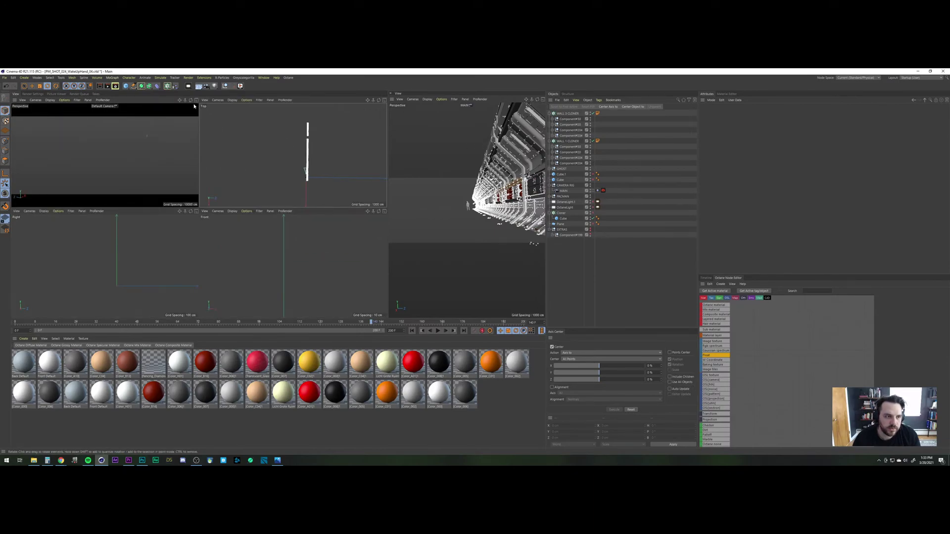
{"action": "left_click", "coordinate": [196, 100]}
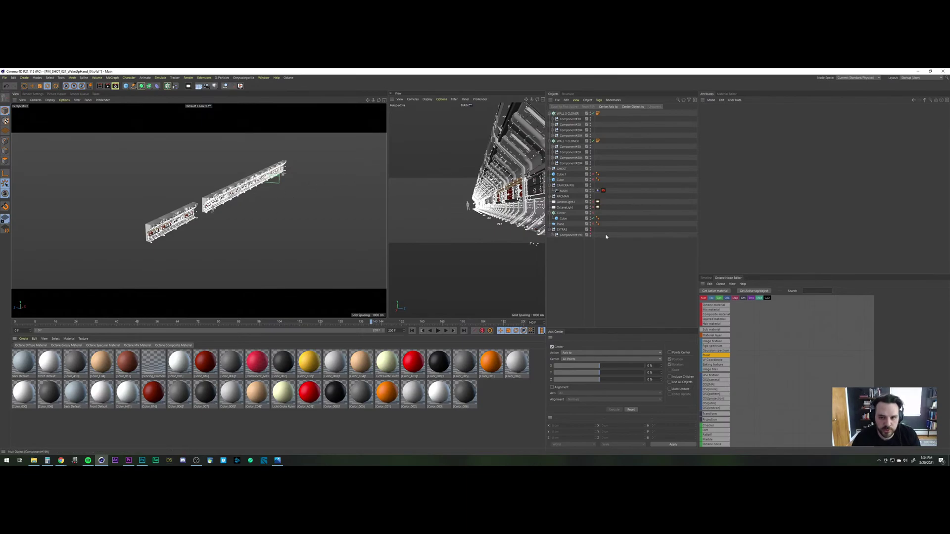
Step: Turn on Cube.1, the long flat wall panel, and clear the selection
{"action": "left_click", "coordinate": [567, 114]}
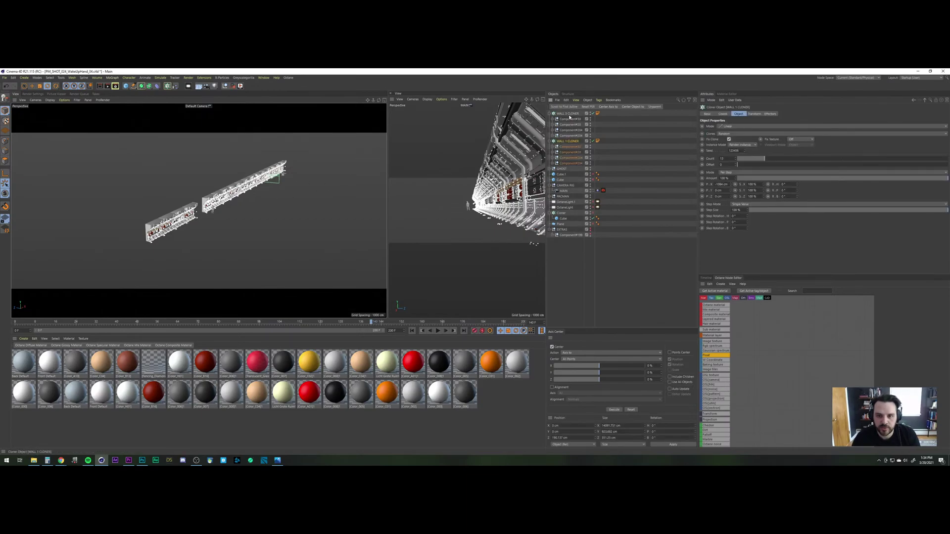
{"action": "left_click", "coordinate": [561, 175]}
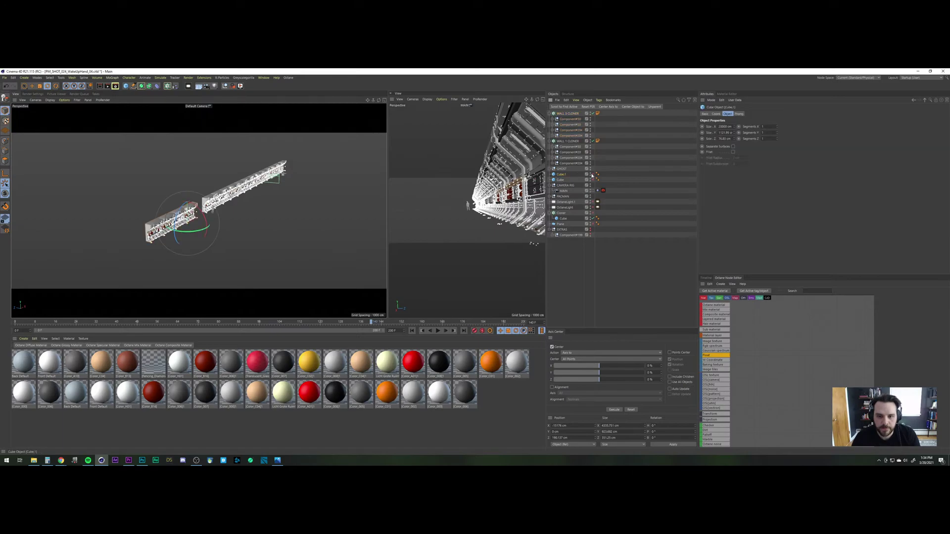
{"action": "left_click", "coordinate": [582, 246]}
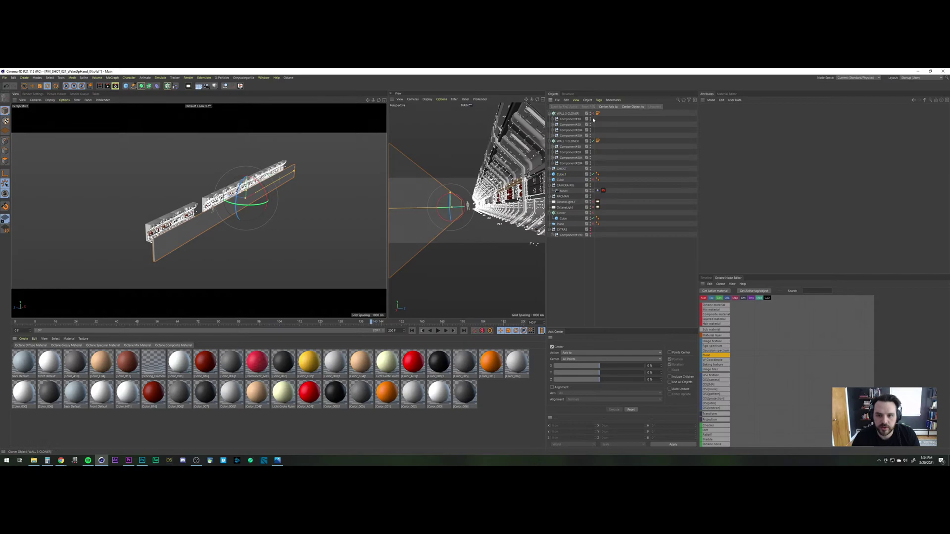
Step: Disable WALL 2 CLONER and set WALL 1 CLONER's count to 3
{"action": "left_click", "coordinate": [568, 141]}
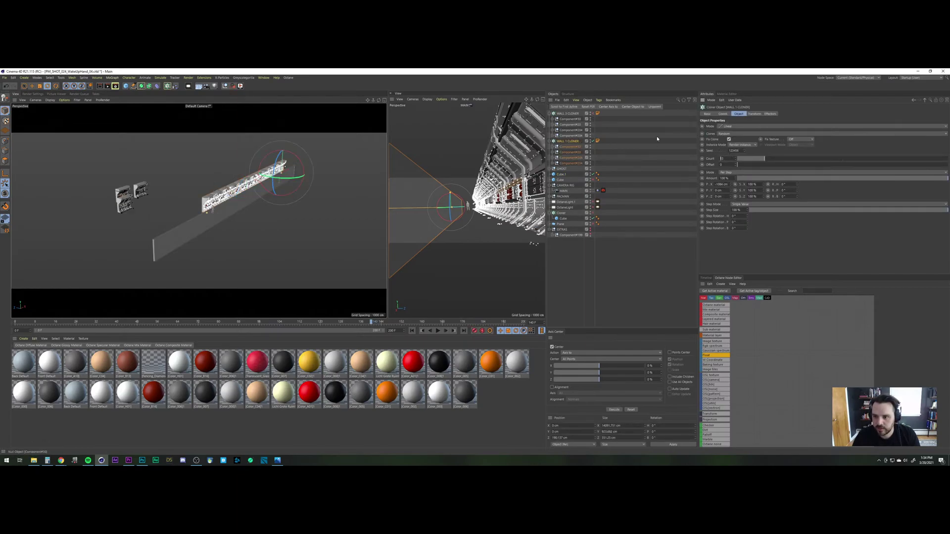
{"action": "type", "text": "3"}
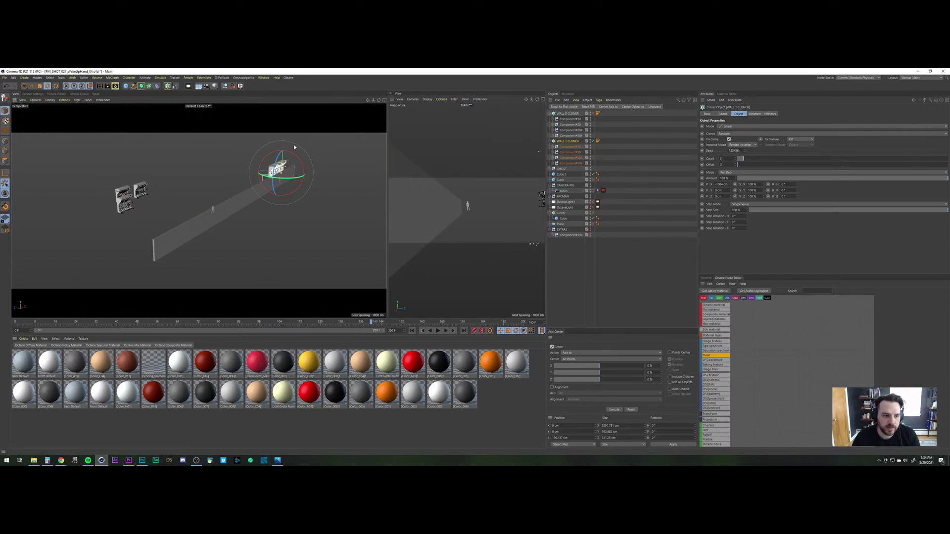
{"action": "left_click_drag", "start_coordinate": [284, 165], "coordinate": [296, 145]}
{"action": "key", "text": "ctrl+z"}
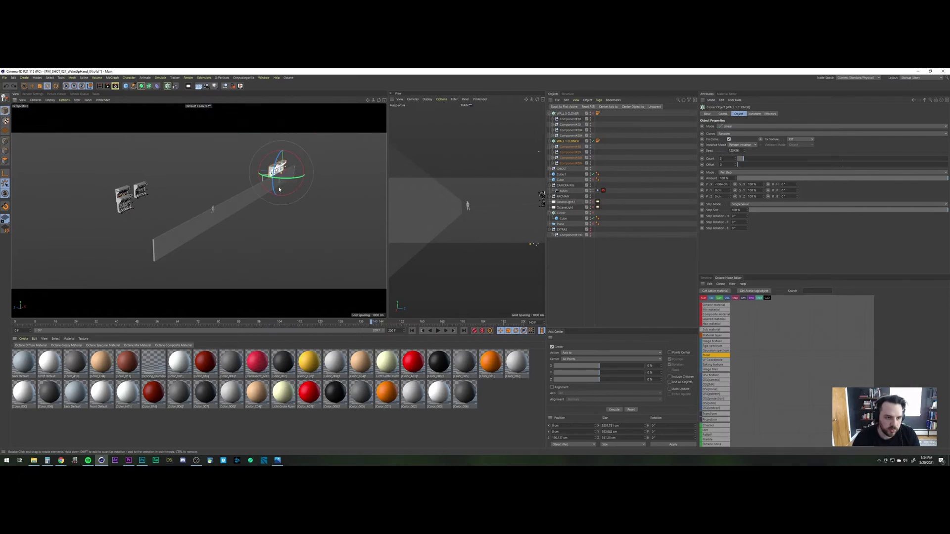
{"action": "scroll", "coordinate": [285, 176], "scroll_direction": "up", "scroll_amount": 8}
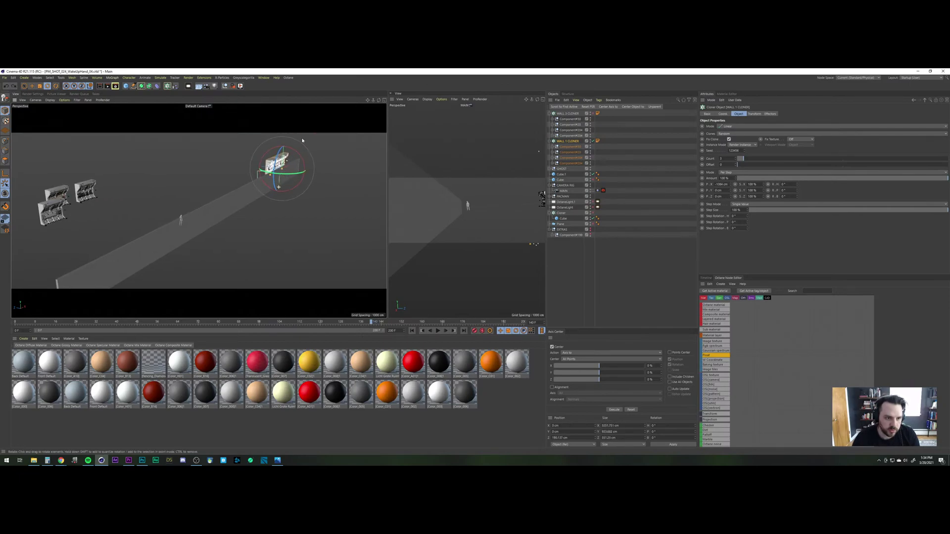
{"action": "scroll", "coordinate": [301, 156], "scroll_direction": "up", "scroll_amount": 2}
{"action": "middle_click_drag", "start_coordinate": [296, 175], "coordinate": [290, 204], "text": "alt"}
{"action": "scroll", "coordinate": [289, 184], "scroll_direction": "up", "scroll_amount": 10}
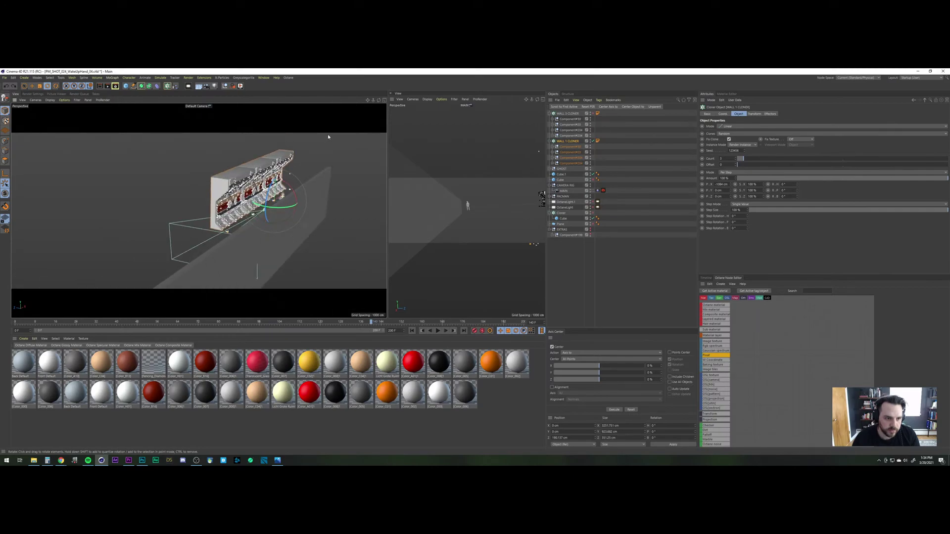
Step: Duplicate WALL 1 CLONER across to the opposite side of the corridor, beyond the seated character
{"action": "middle_click_drag", "start_coordinate": [178, 198], "coordinate": [199, 211], "text": "alt"}
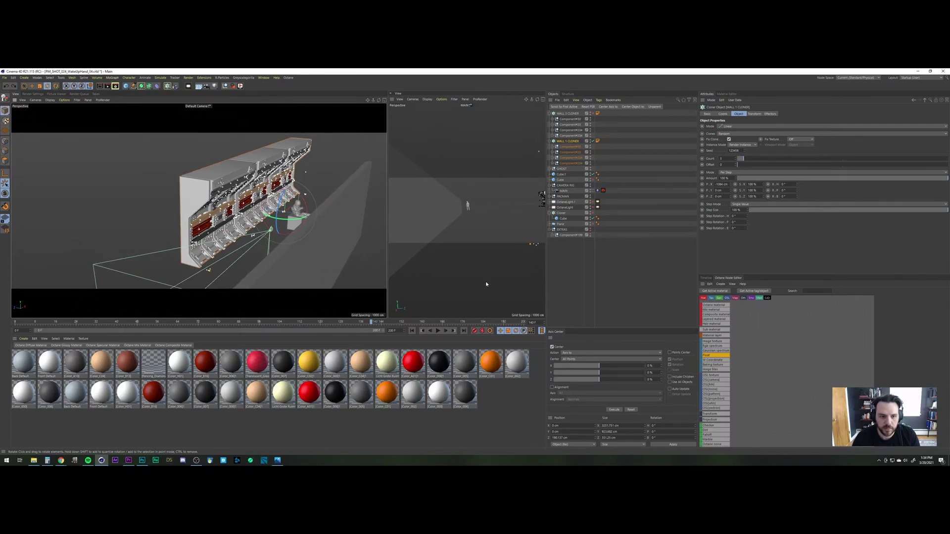
{"action": "left_click", "coordinate": [578, 272]}
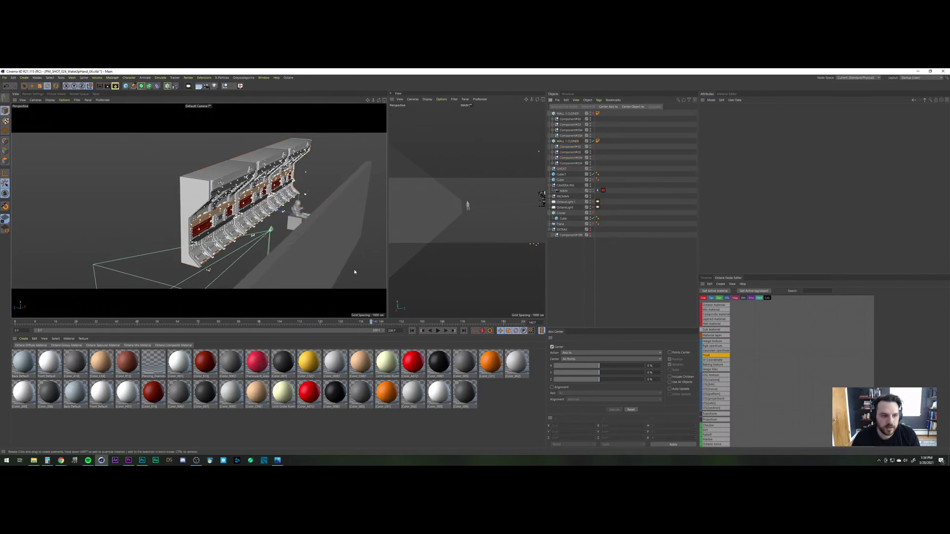
{"action": "left_click", "coordinate": [565, 142]}
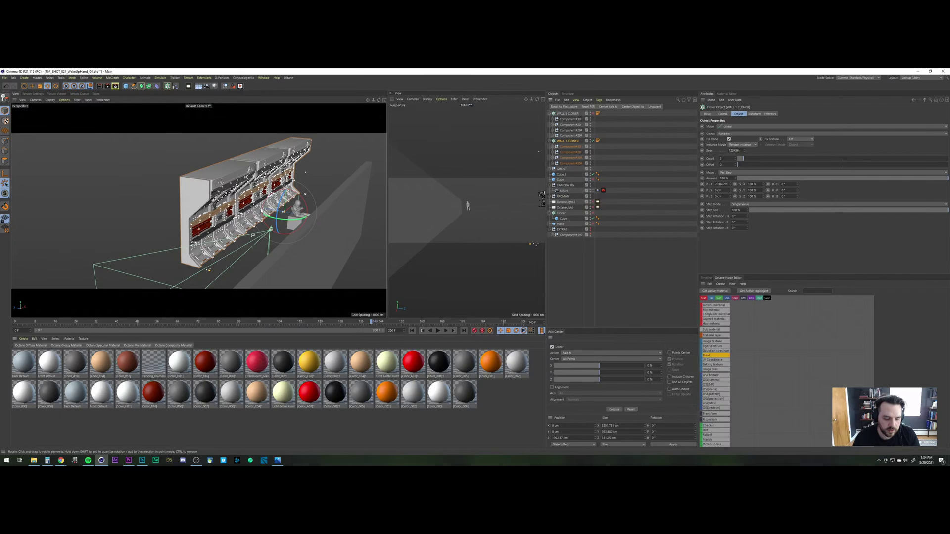
{"action": "key", "text": "r"}
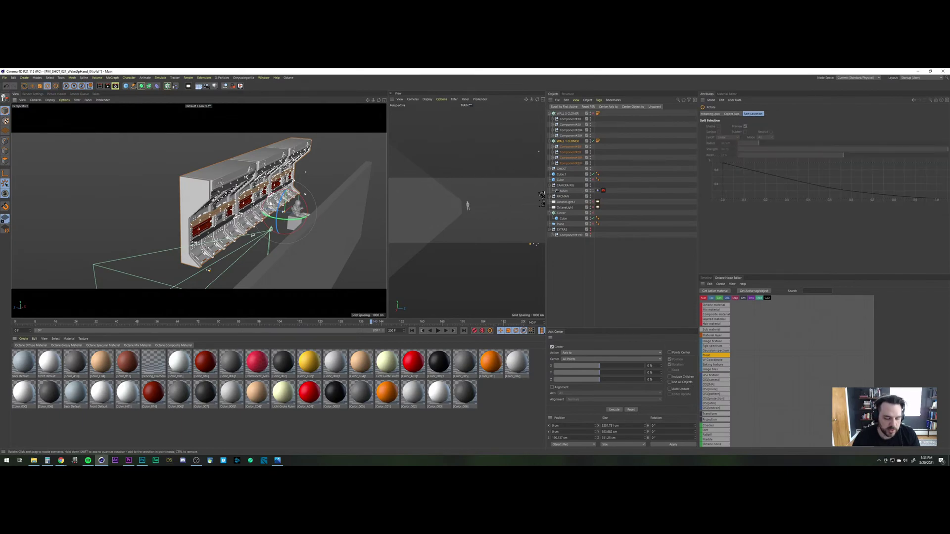
{"action": "key", "text": "e"}
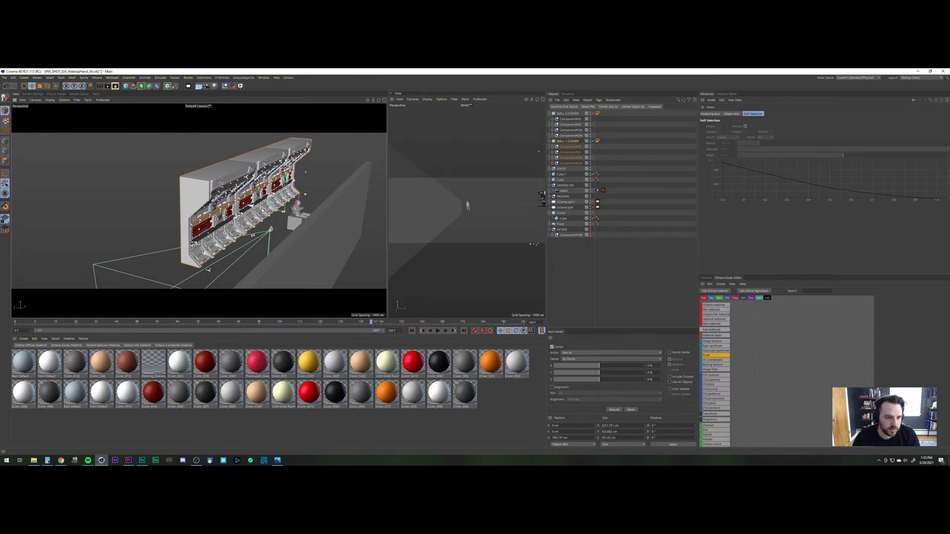
{"action": "left_click_drag", "start_coordinate": [272, 213], "coordinate": [281, 216]}
{"action": "left_click_drag", "start_coordinate": [272, 213], "coordinate": [255, 208]}
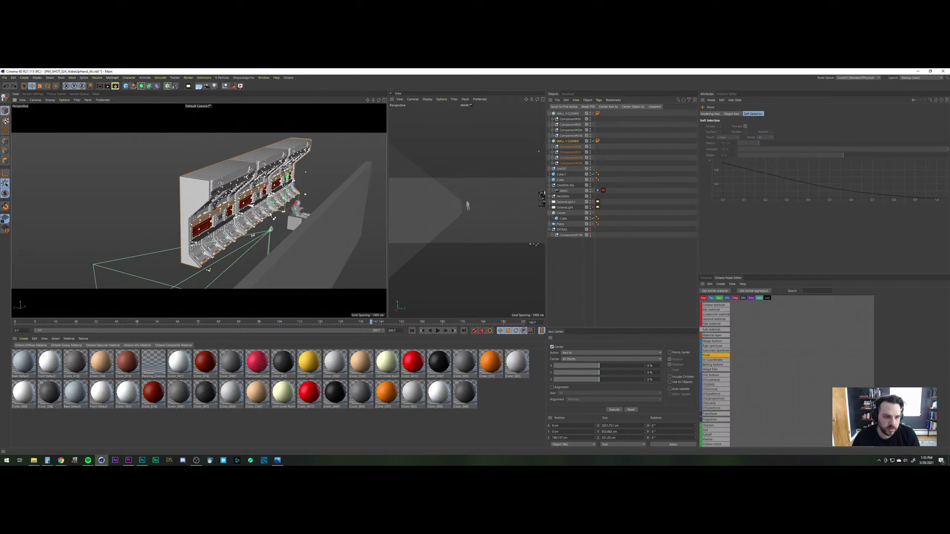
{"action": "left_click_drag", "start_coordinate": [273, 218], "coordinate": [342, 236]}
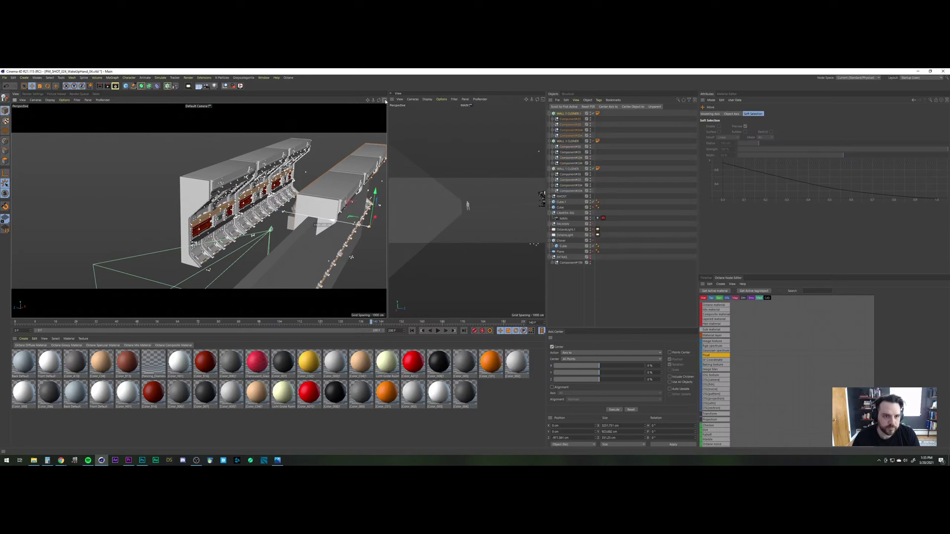
Step: Set the duplicated wall cloner's heading rotation to 180° so it faces the original wall
{"action": "left_click", "coordinate": [573, 113]}
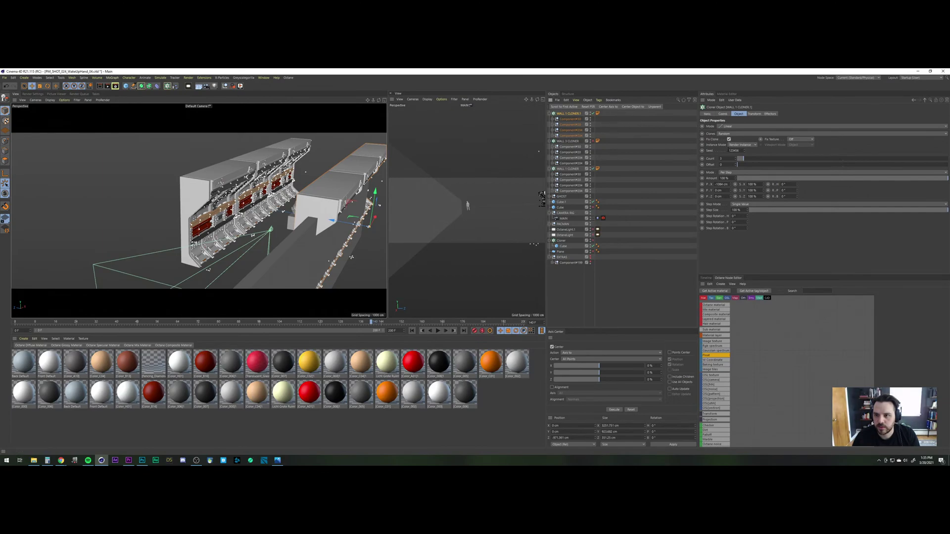
{"action": "left_click", "coordinate": [724, 115]}
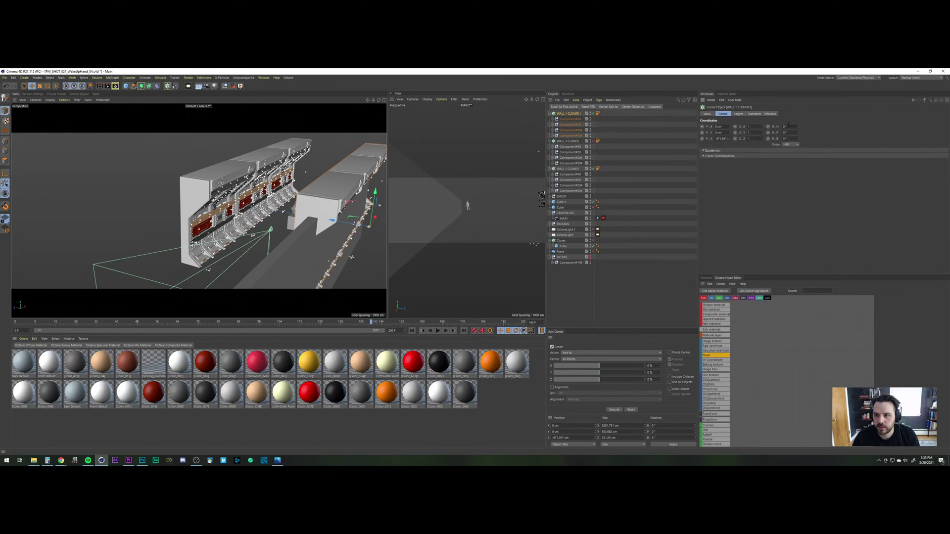
{"action": "type", "text": "180"}
{"action": "key", "text": "Return"}
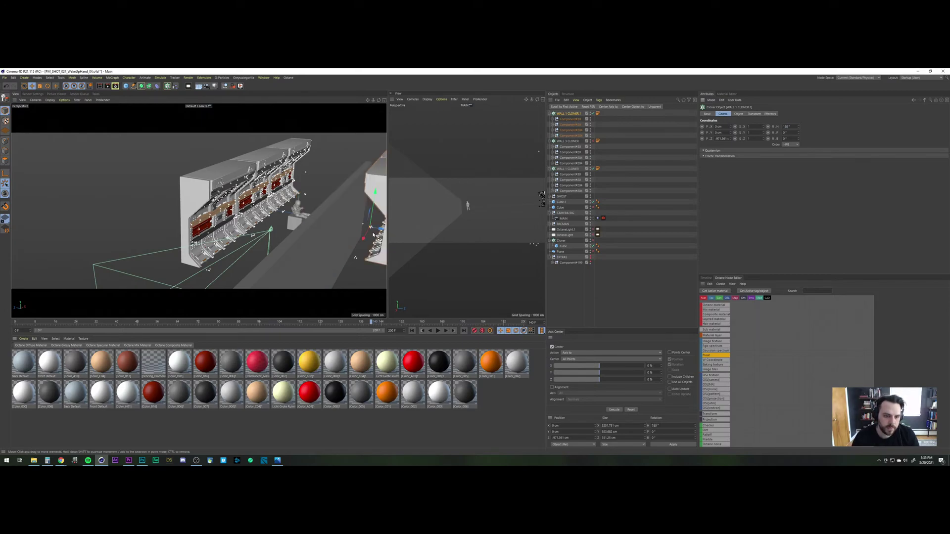
{"action": "middle_click_drag", "start_coordinate": [334, 212], "coordinate": [302, 216], "text": "alt"}
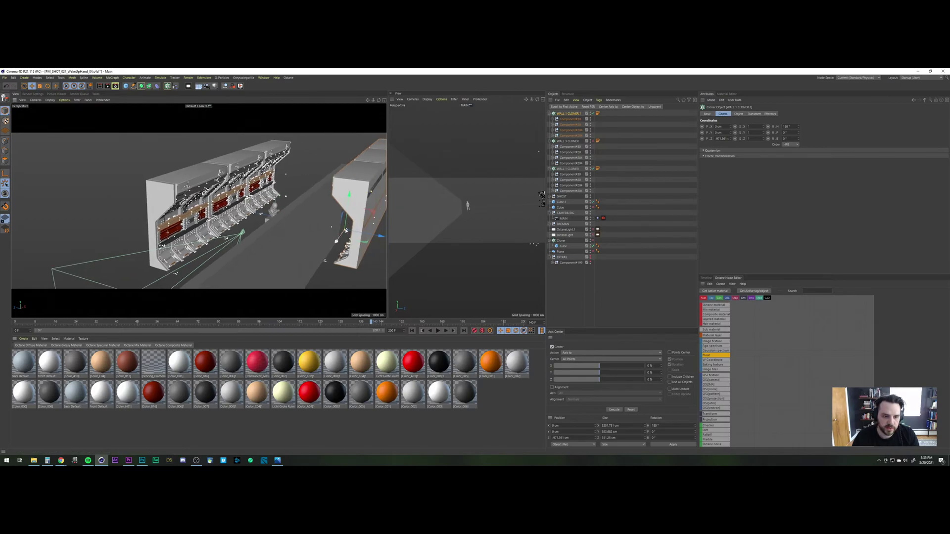
Step: Compare both wall runs in the top view and set the duplicated wall cloner's Z position to -1000 cm
{"action": "left_click", "coordinate": [568, 169]}
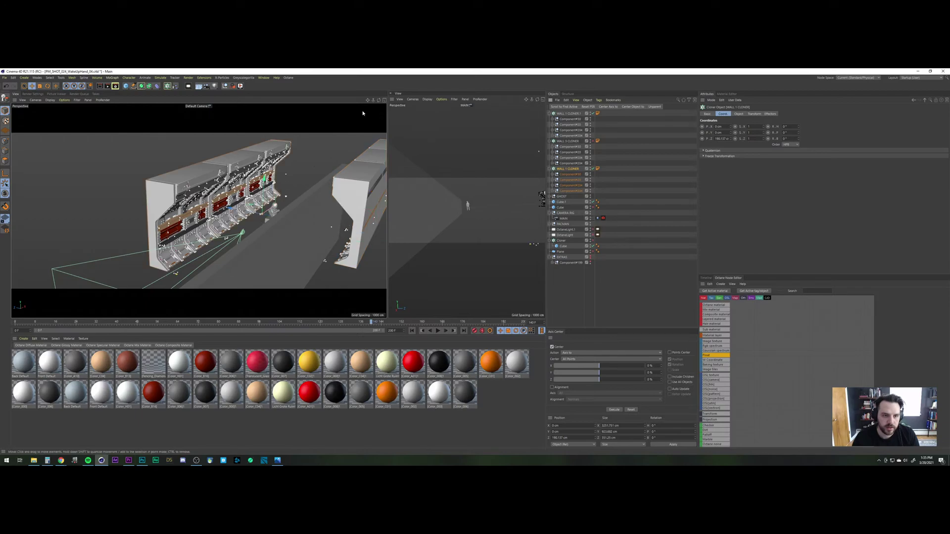
{"action": "left_click", "coordinate": [384, 101]}
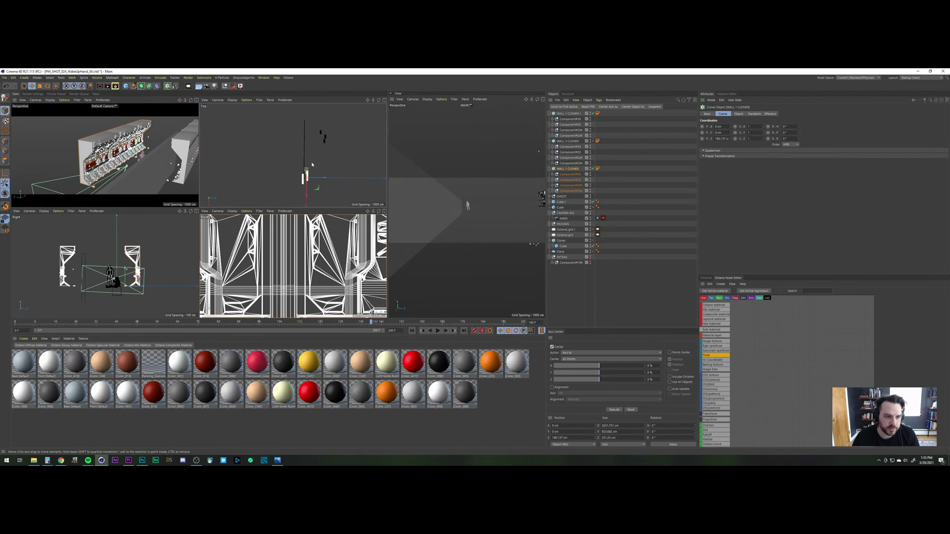
{"action": "scroll", "coordinate": [311, 164], "scroll_direction": "up", "scroll_amount": 6}
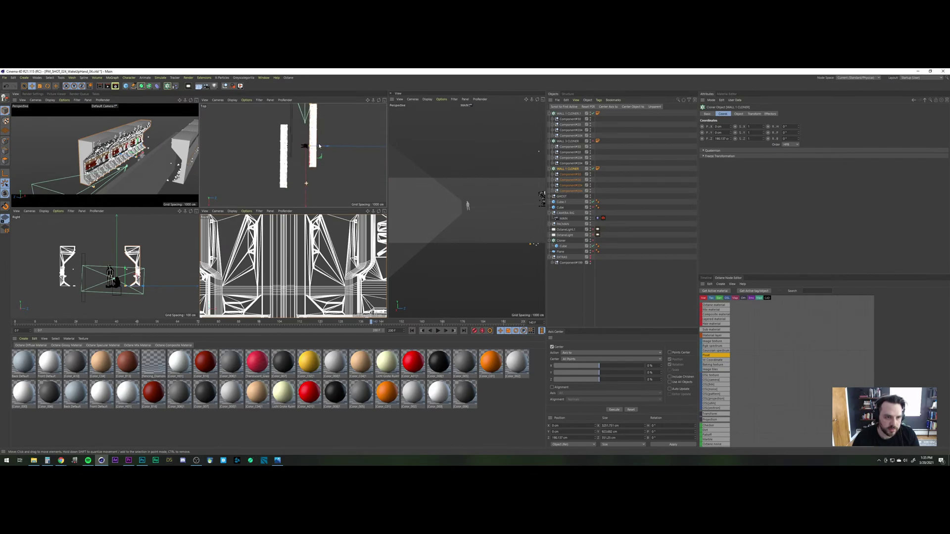
{"action": "scroll", "coordinate": [320, 146], "scroll_direction": "up", "scroll_amount": 1}
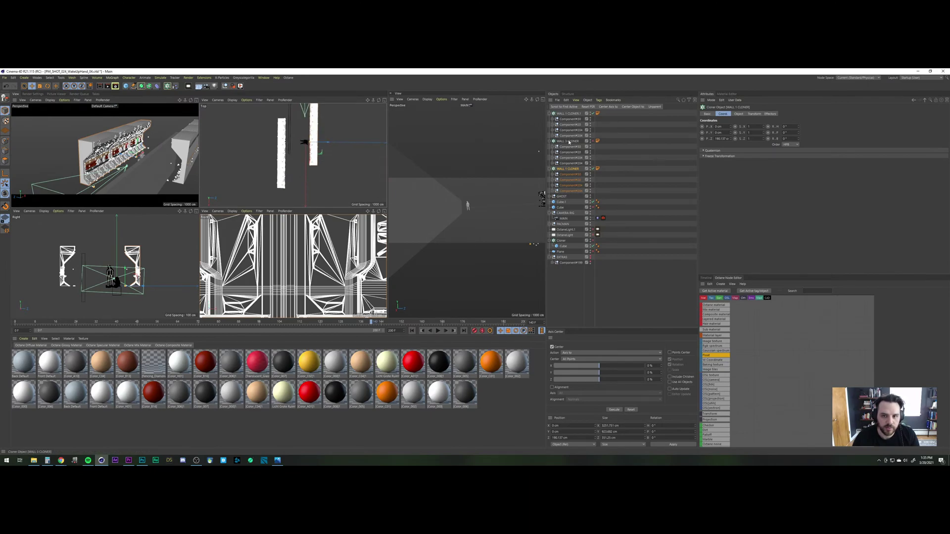
{"action": "left_click", "coordinate": [569, 114]}
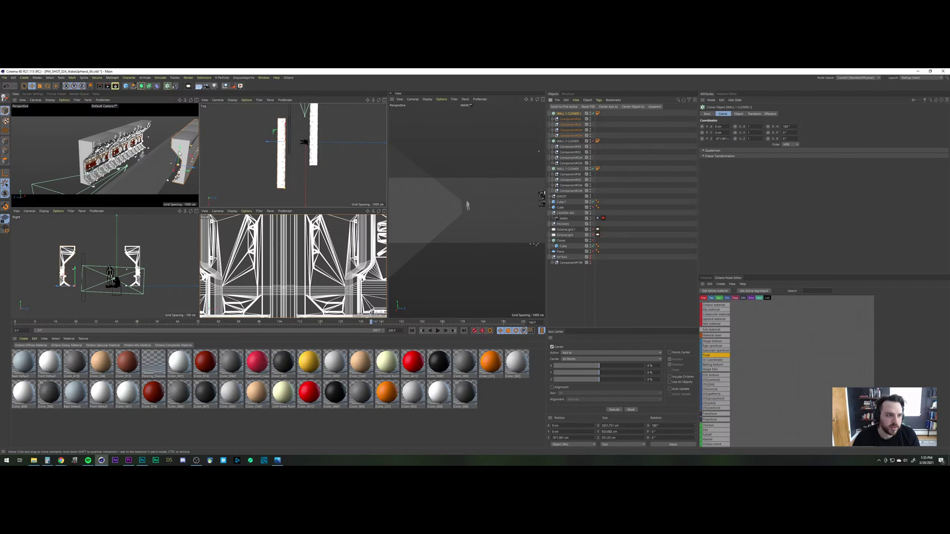
{"action": "left_click", "coordinate": [197, 101]}
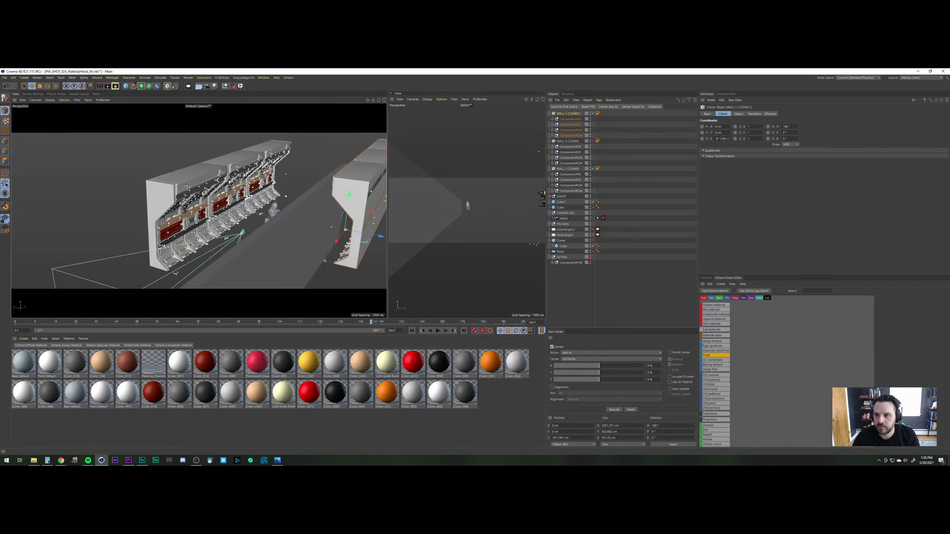
{"action": "left_click", "coordinate": [719, 139]}
{"action": "type", "text": "-1"}
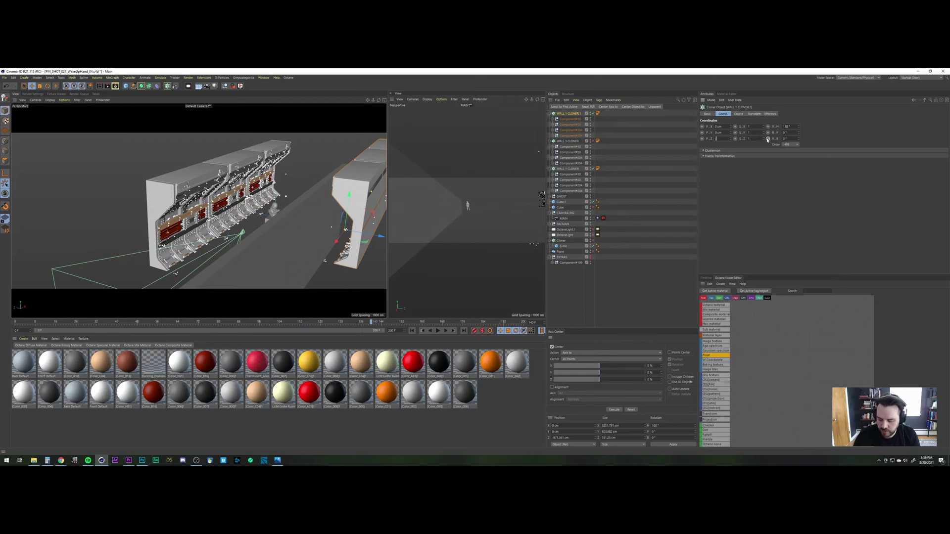
{"action": "type", "text": "000"}
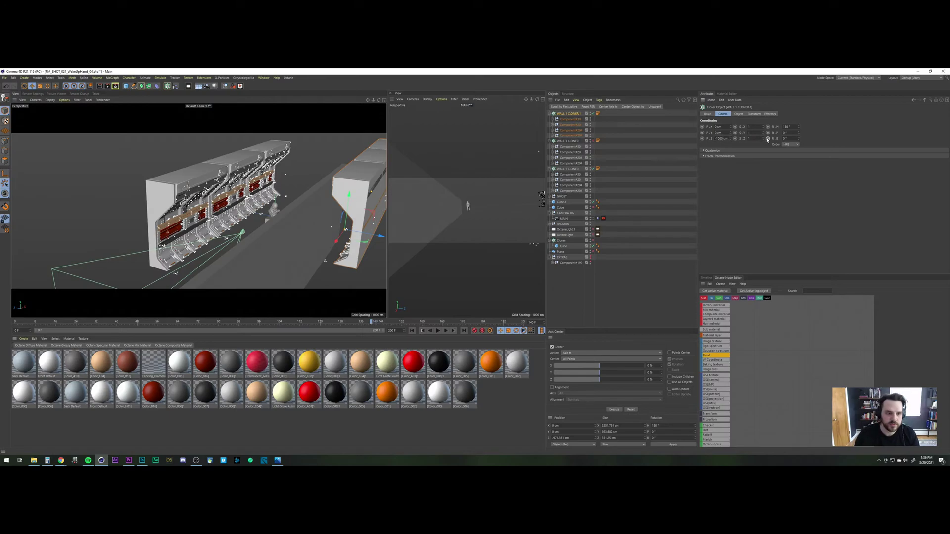
{"action": "key", "text": "Return"}
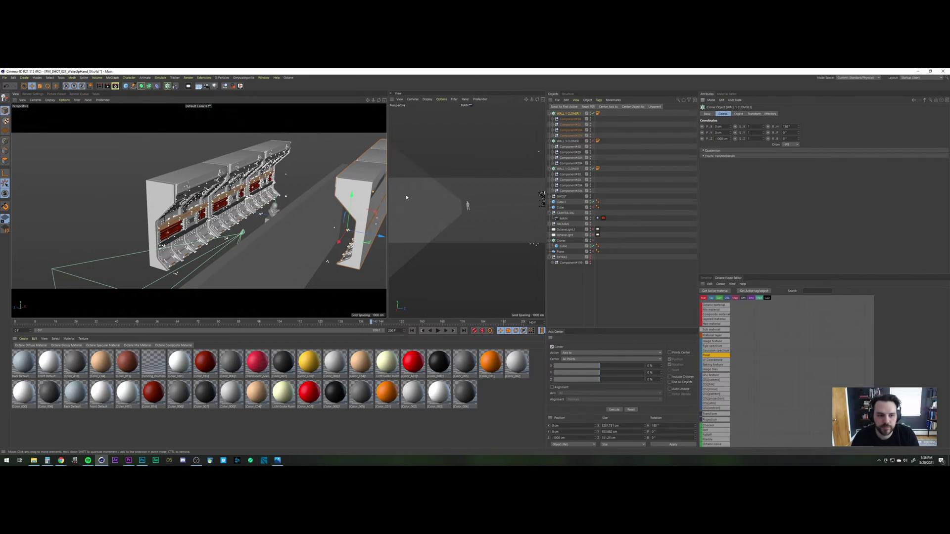
Step: Rename the duplicated wall cloner as WALL 2 CLONER
{"action": "left_click", "coordinate": [577, 289]}
{"action": "left_click", "coordinate": [576, 114]}
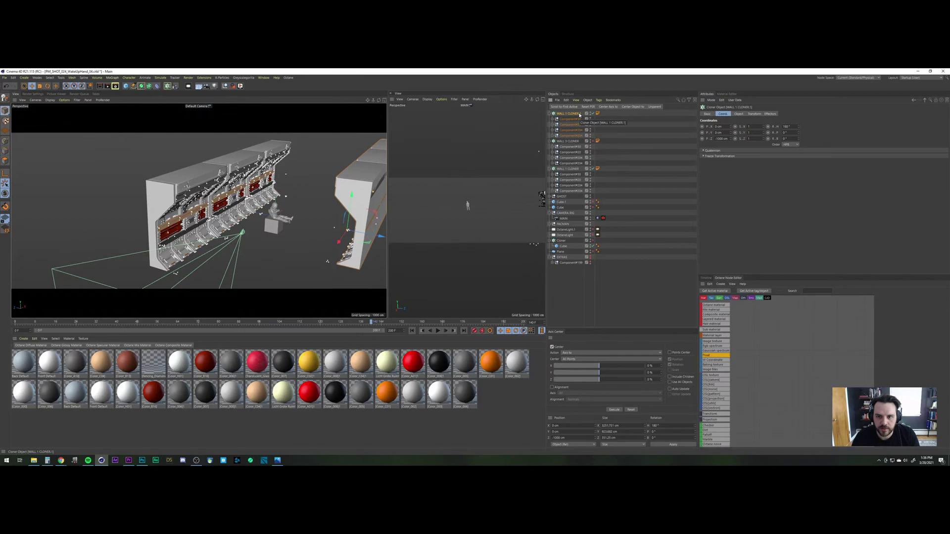
{"action": "double_click", "coordinate": [577, 114]}
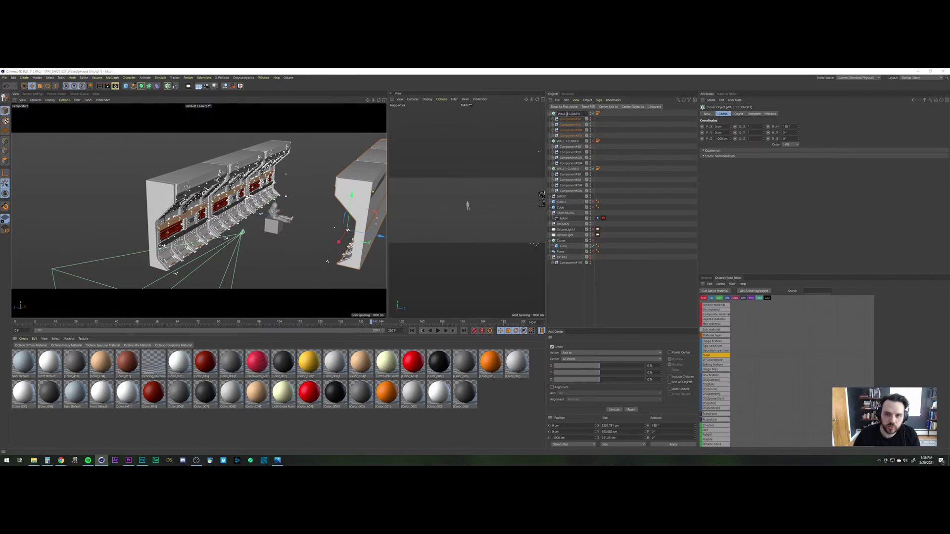
{"action": "key", "text": "BackSpace"}
{"action": "type", "text": "2"}
{"action": "key", "text": "Return"}
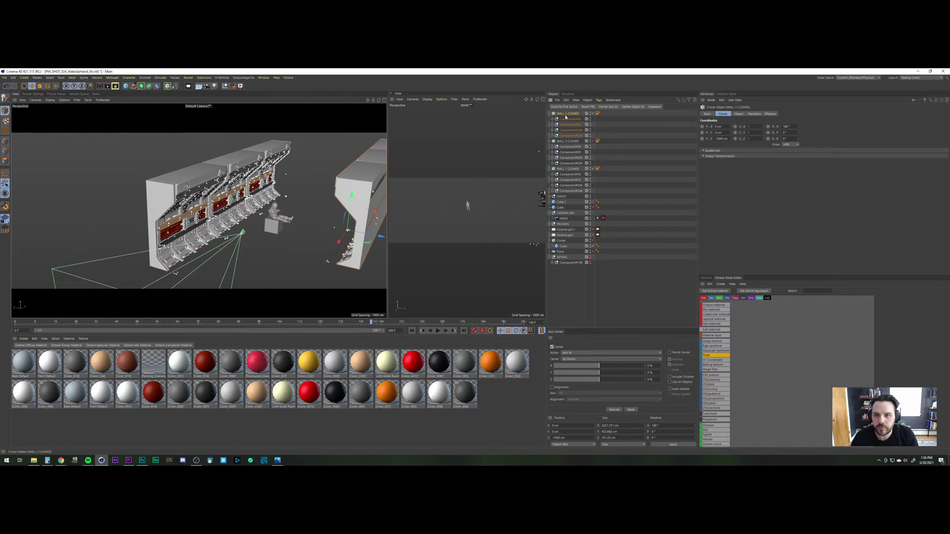
Step: Reverse the sign of the new WALL 2 CLONER's X step distance and check the wall run in the top view
{"action": "left_click", "coordinate": [738, 114]}
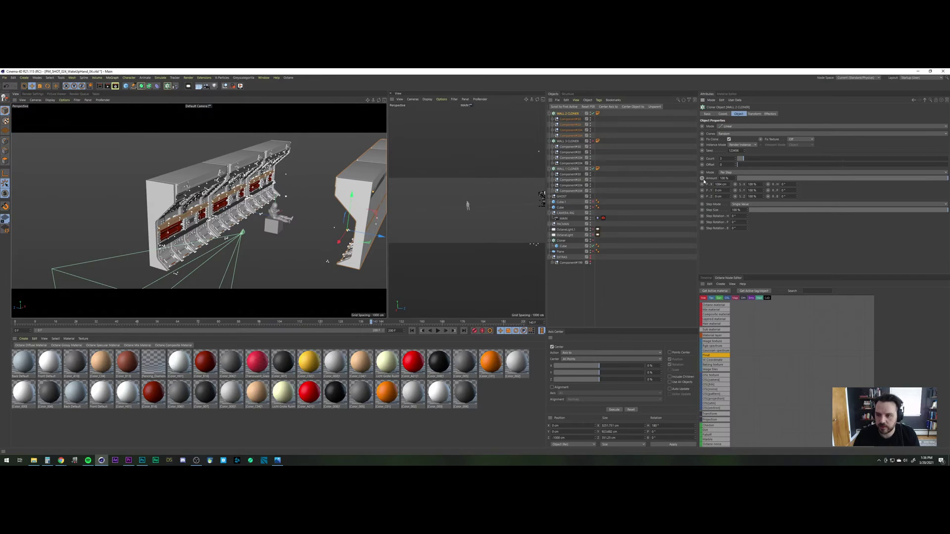
{"action": "type", "text": "-"}
{"action": "key", "text": "Return"}
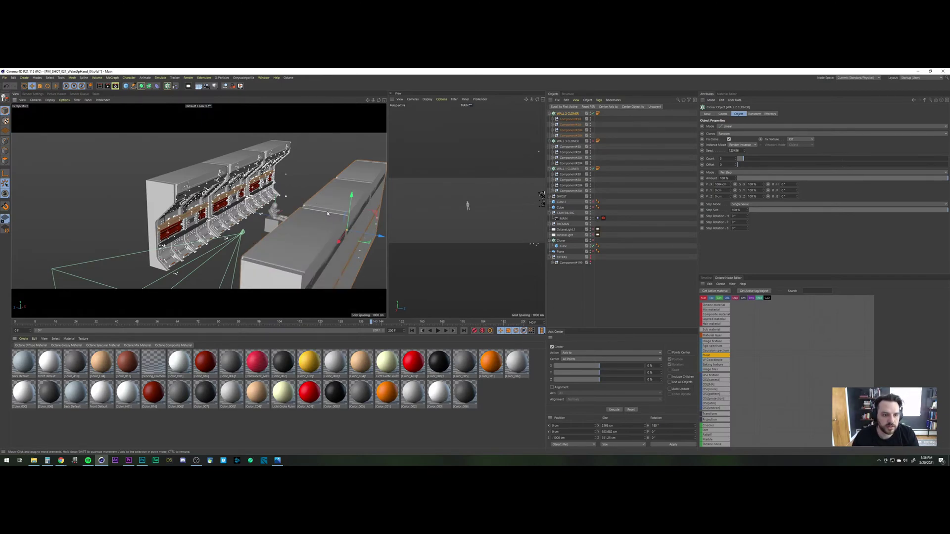
{"action": "left_click_drag", "start_coordinate": [328, 212], "coordinate": [330, 227], "text": "alt"}
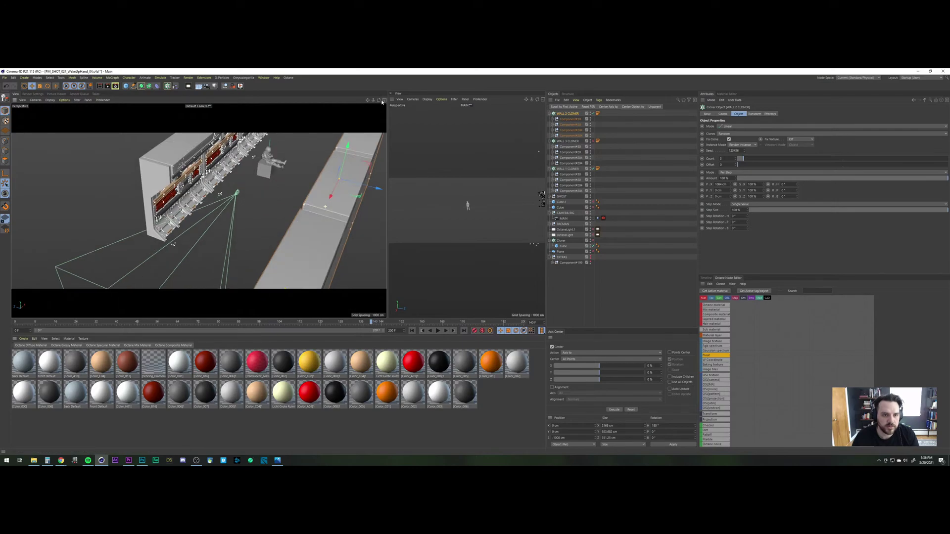
{"action": "left_click", "coordinate": [383, 100]}
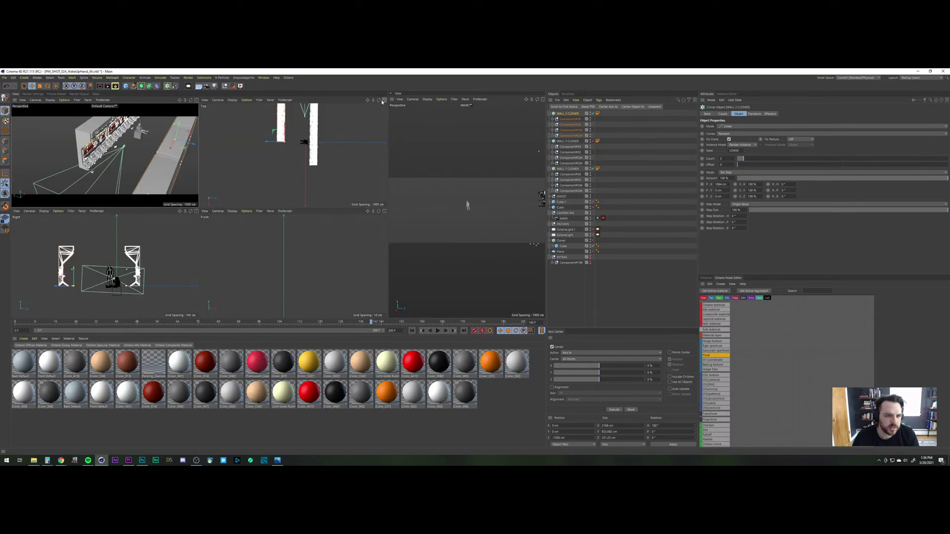
{"action": "middle_click_drag", "start_coordinate": [314, 146], "coordinate": [315, 166], "text": "alt"}
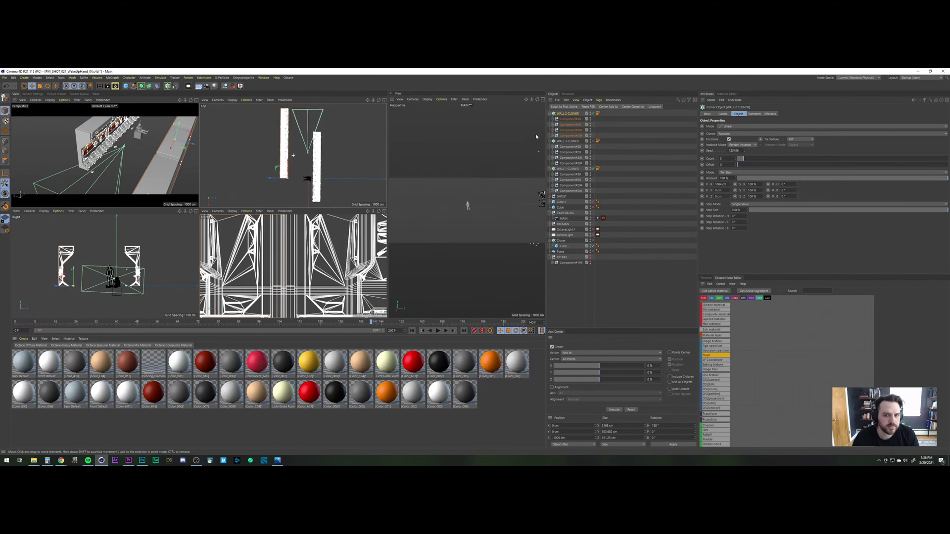
Step: Place the new WALL 2 CLONER directly above WALL 1 CLONER in the hierarchy, and inspect both walls from above
{"action": "left_click_drag", "start_coordinate": [570, 144], "coordinate": [569, 113]}
{"action": "left_click", "coordinate": [567, 169]}
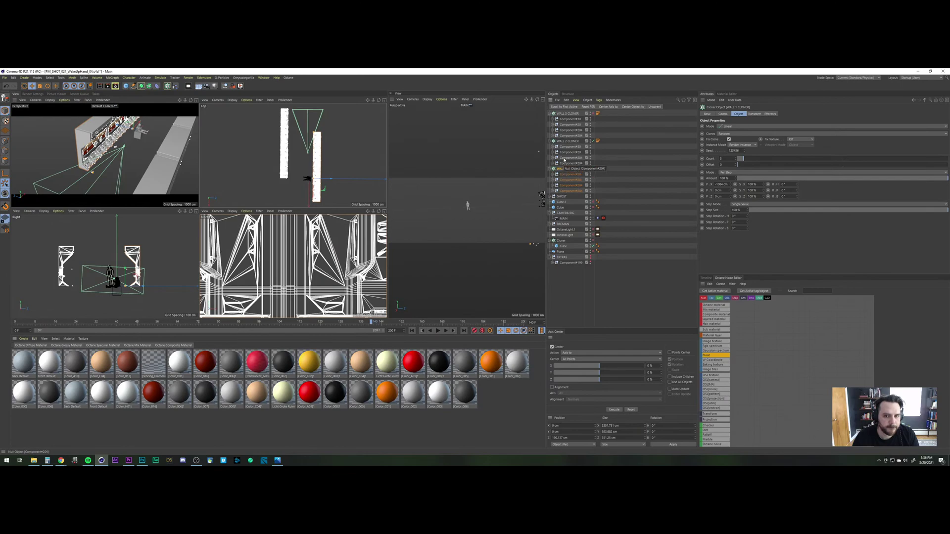
{"action": "left_click", "coordinate": [568, 141]}
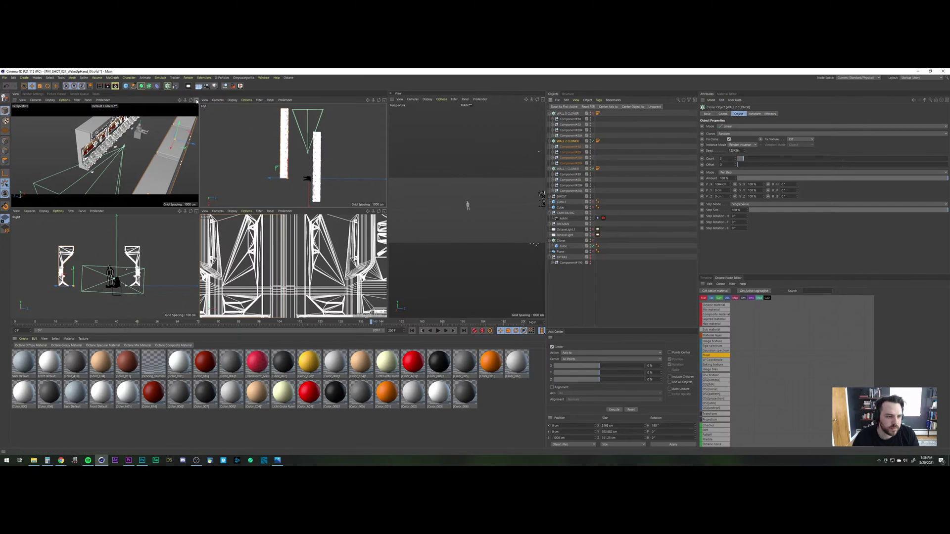
{"action": "left_click", "coordinate": [197, 101]}
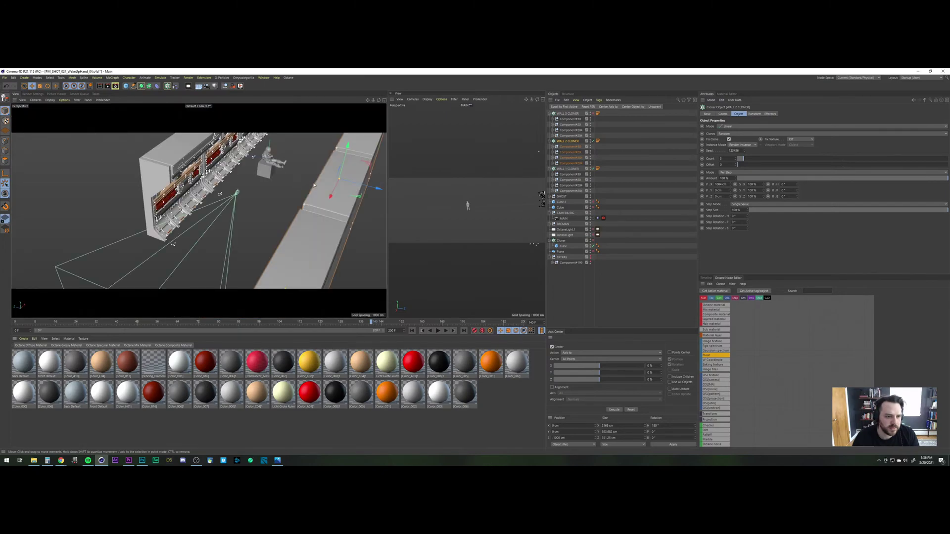
{"action": "left_click_drag", "start_coordinate": [336, 214], "coordinate": [306, 154], "text": "alt"}
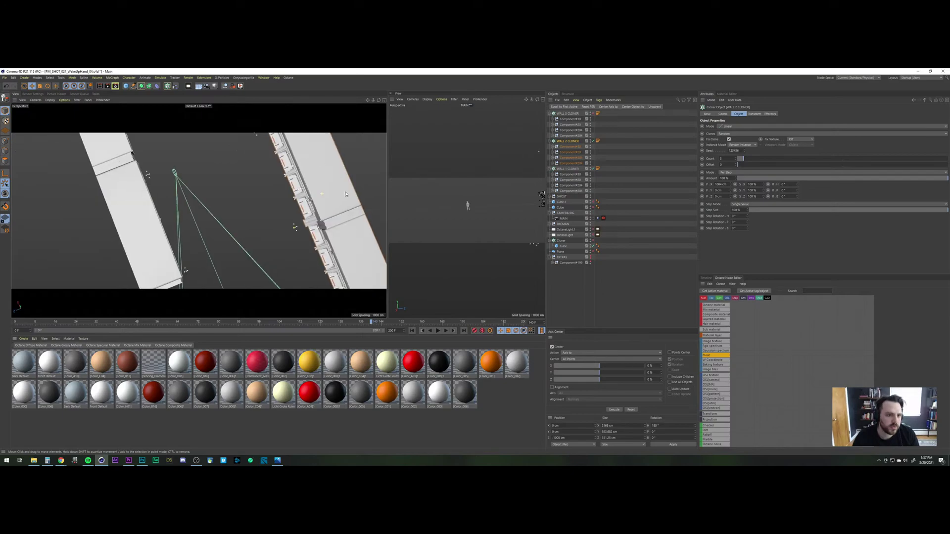
{"action": "left_click_drag", "start_coordinate": [346, 194], "coordinate": [22, 203], "text": "alt"}
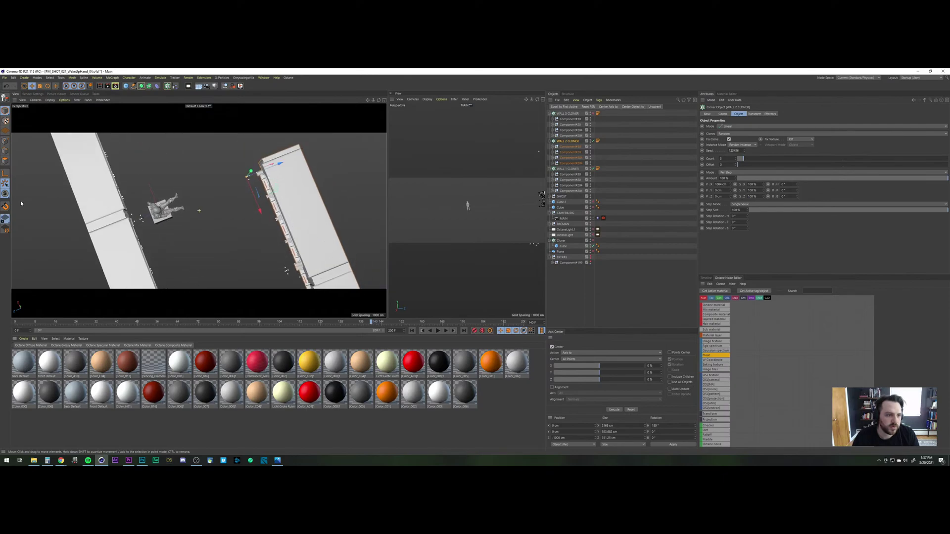
{"action": "left_click", "coordinate": [567, 170]}
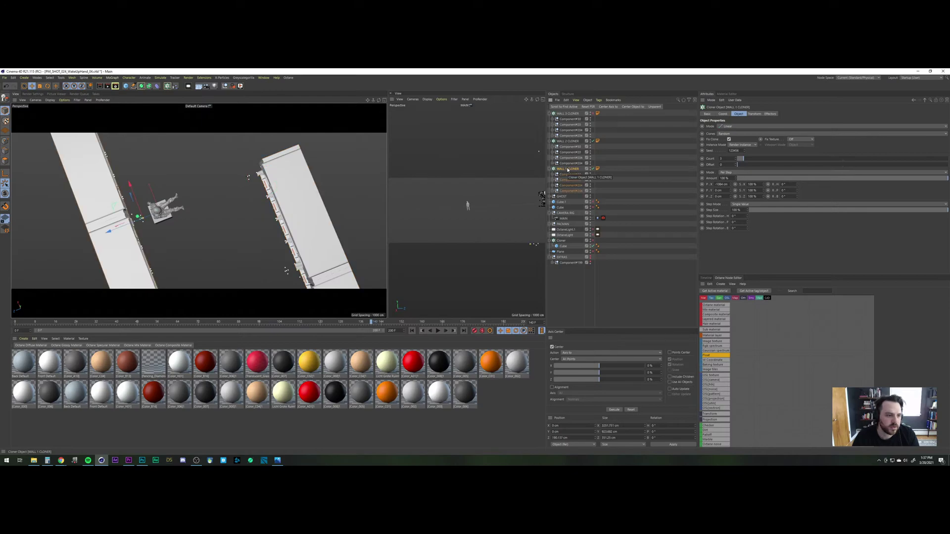
{"action": "left_click", "coordinate": [570, 142]}
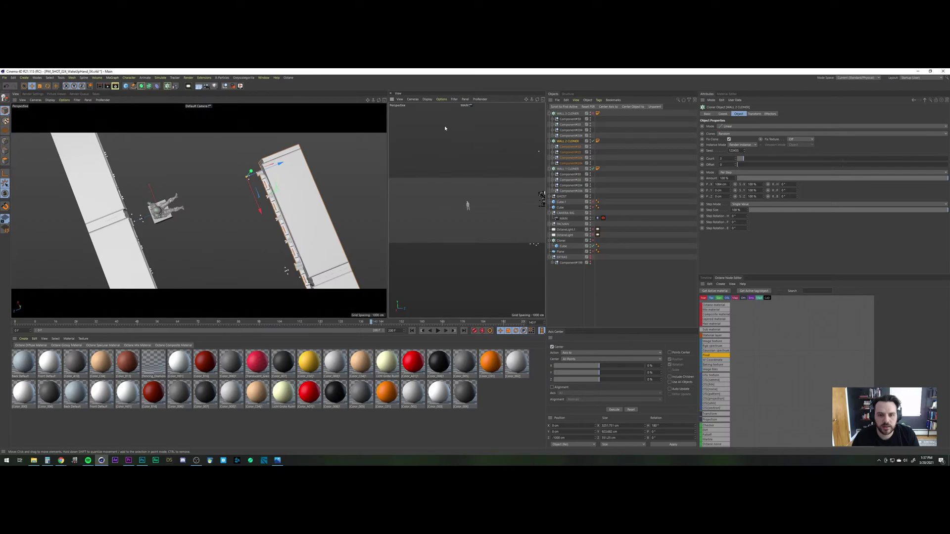
Step: Clear the object selection and save the project
{"action": "left_click", "coordinate": [593, 218]}
{"action": "left_click", "coordinate": [454, 177]}
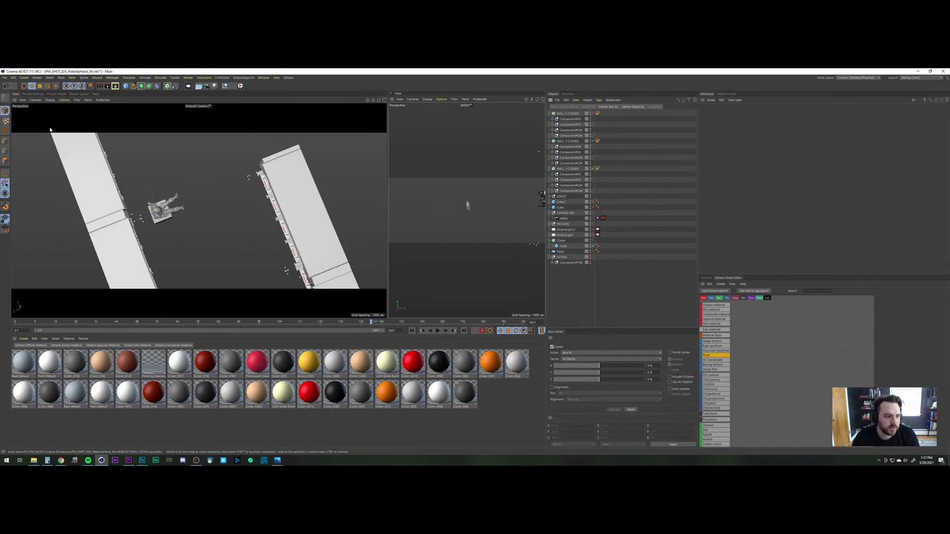
{"action": "left_click", "coordinate": [5, 77]}
{"action": "left_click", "coordinate": [16, 127]}
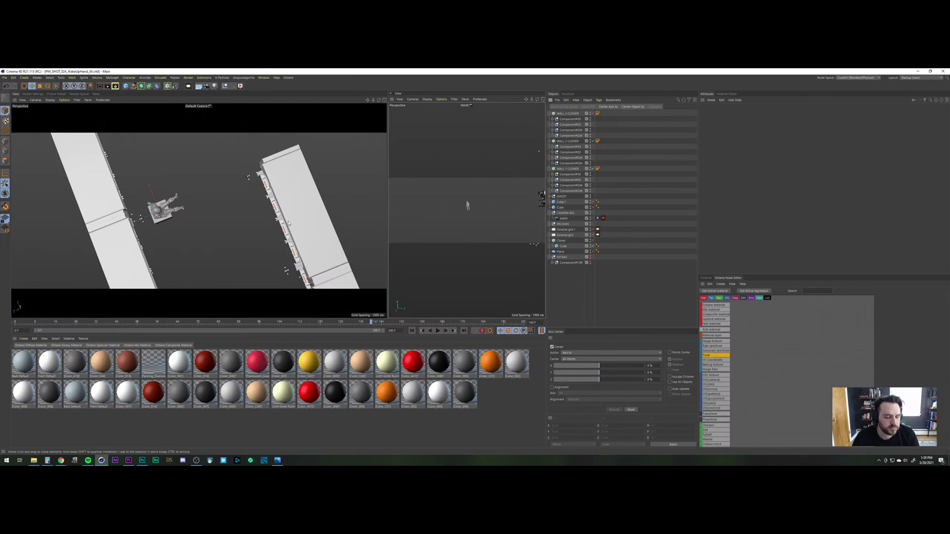
Step: Set the clone count to 13 for both WALL 1 CLONER and WALL 2 CLONER
{"action": "left_click_drag", "start_coordinate": [288, 223], "coordinate": [375, 190], "text": "alt"}
{"action": "left_click_drag", "start_coordinate": [268, 201], "coordinate": [282, 202], "text": "alt"}
{"action": "right_click_drag", "start_coordinate": [335, 212], "coordinate": [296, 224], "text": "alt"}
{"action": "mouse_move", "coordinate": [297, 223]}
{"action": "left_mouse_down", "text": "alt"}
{"action": "mouse_move", "coordinate": [280, 222]}
{"action": "mouse_move", "coordinate": [299, 231]}
{"action": "left_mouse_up", "text": "alt"}
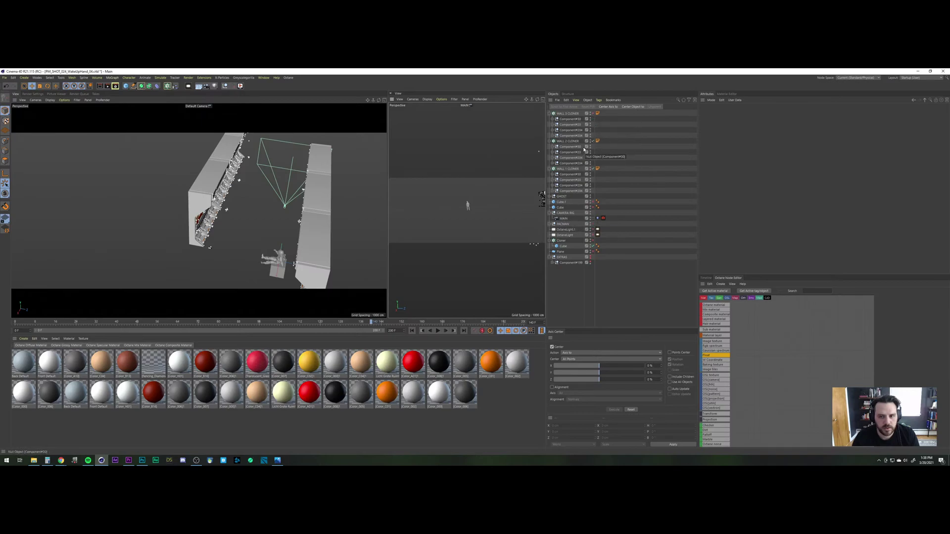
{"action": "left_click", "coordinate": [568, 168]}
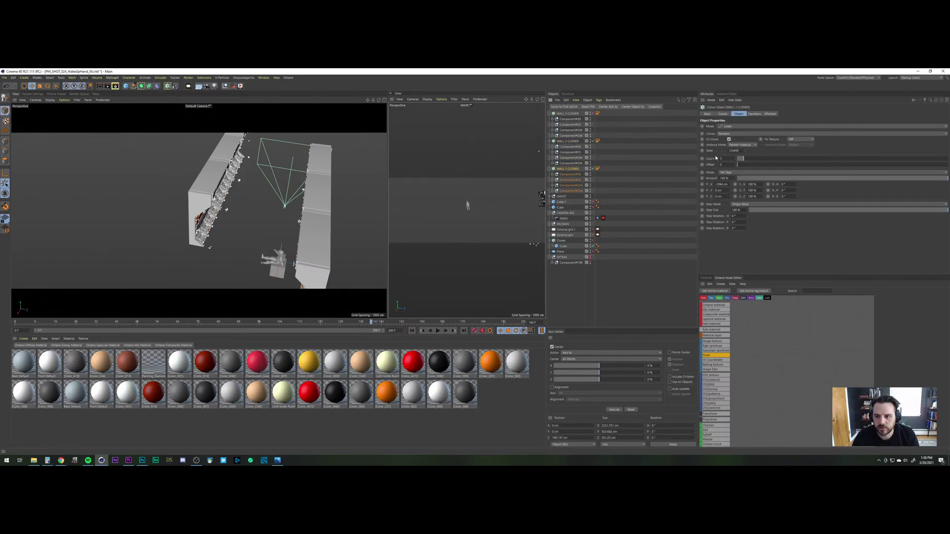
{"action": "left_click", "coordinate": [570, 142], "text": "shift"}
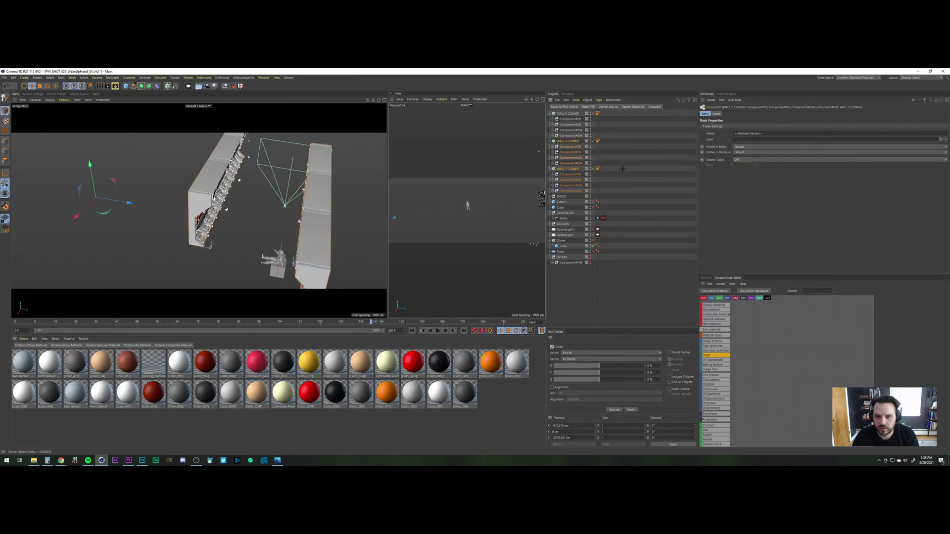
{"action": "left_click", "coordinate": [573, 169]}
{"action": "left_click_drag", "start_coordinate": [721, 158], "coordinate": [770, 162]}
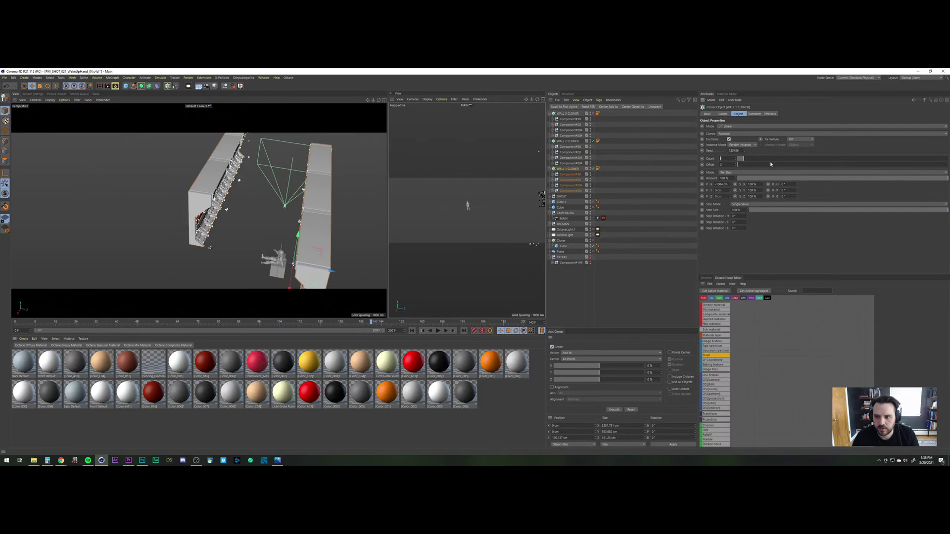
{"action": "type", "text": "13"}
{"action": "key", "text": "Return"}
{"action": "left_click", "coordinate": [573, 142]}
{"action": "type", "text": "13"}
{"action": "key", "text": "Return"}
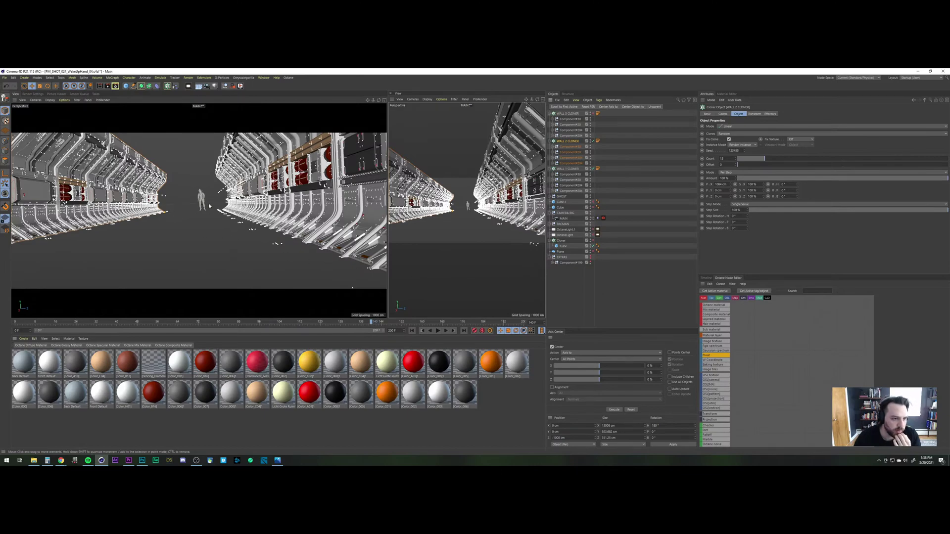
Step: Enable the composition helpers on the shot camera under CAMERA RIG
{"action": "left_click", "coordinate": [564, 219]}
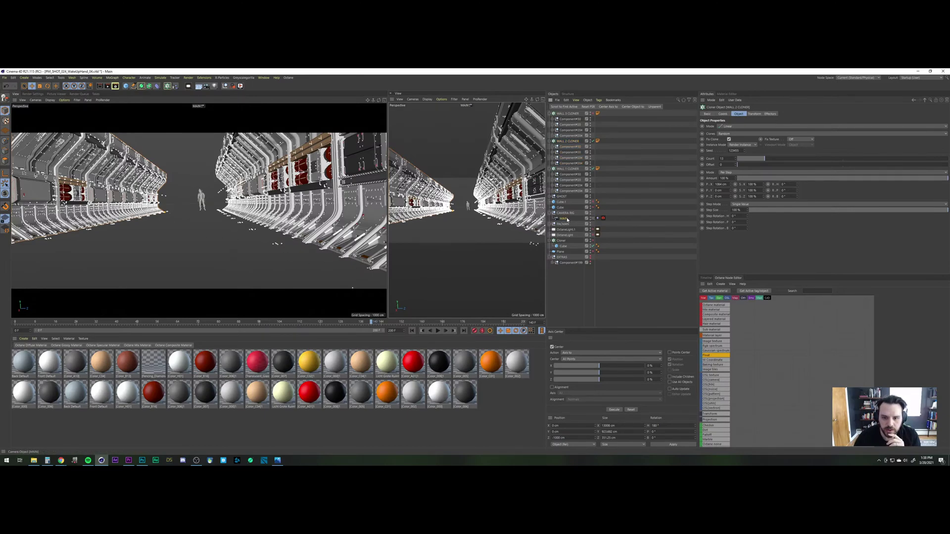
{"action": "left_click", "coordinate": [873, 113]}
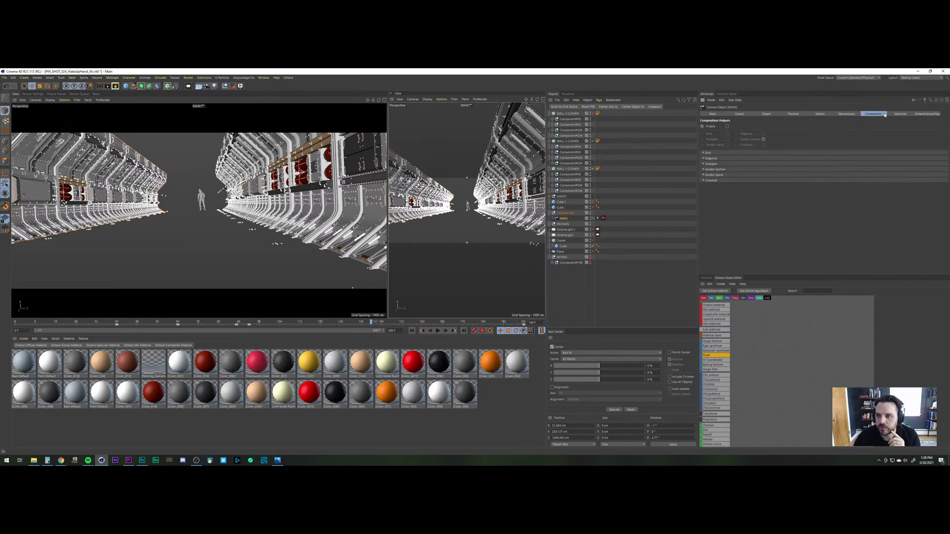
{"action": "left_click", "coordinate": [728, 127]}
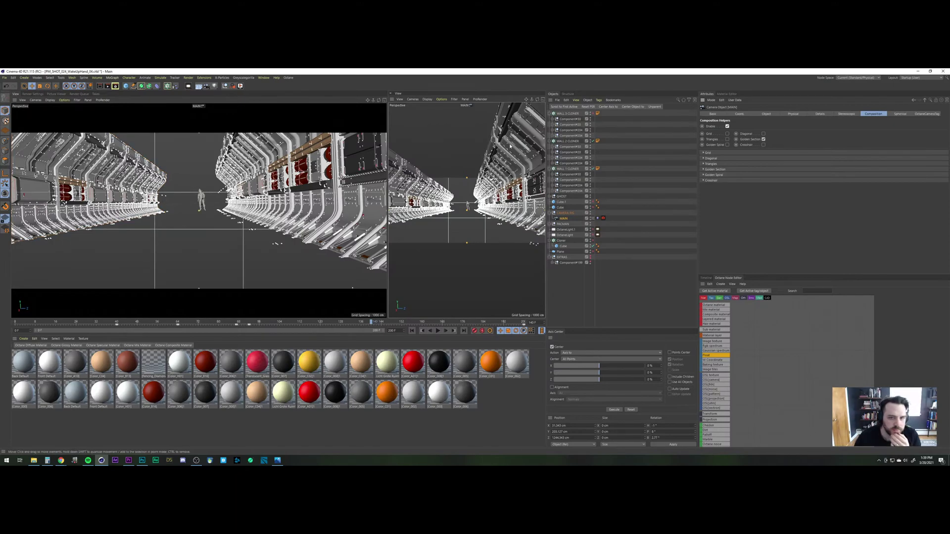
Step: Shift WALL 1 CLONER and WALL 2 CLONER together along Z in the top view to centre the corridor on the camera
{"action": "left_click", "coordinate": [571, 141]}
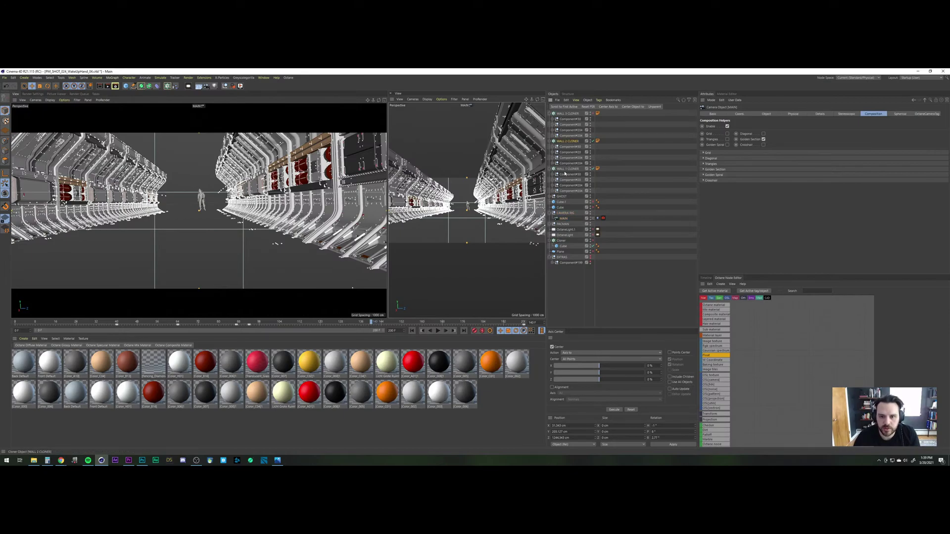
{"action": "left_click", "coordinate": [564, 169], "text": "shift"}
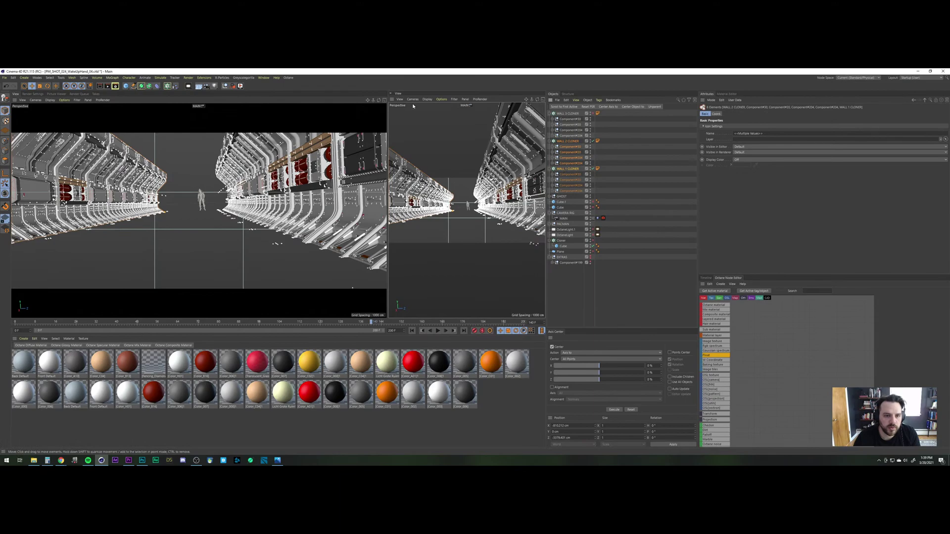
{"action": "middle_click", "coordinate": [247, 157]}
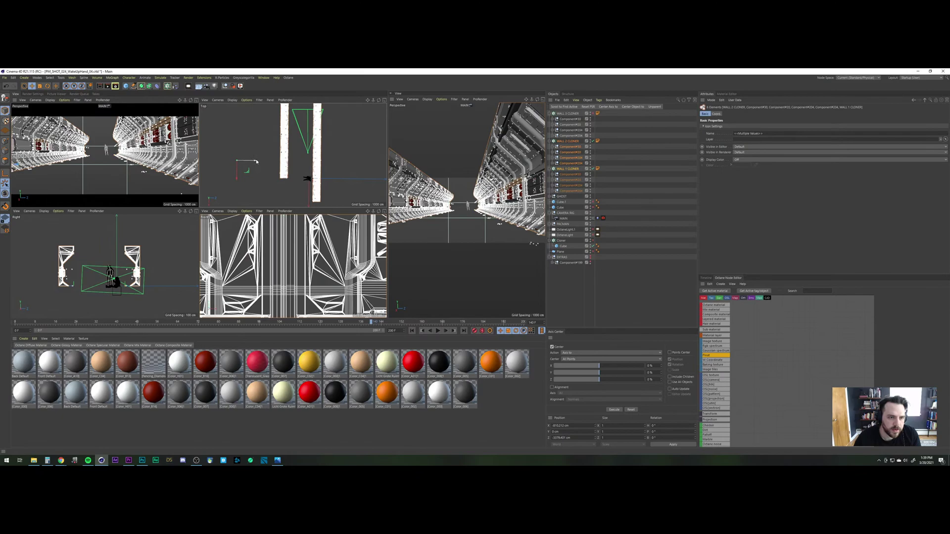
{"action": "left_click_drag", "start_coordinate": [256, 162], "coordinate": [257, 162]}
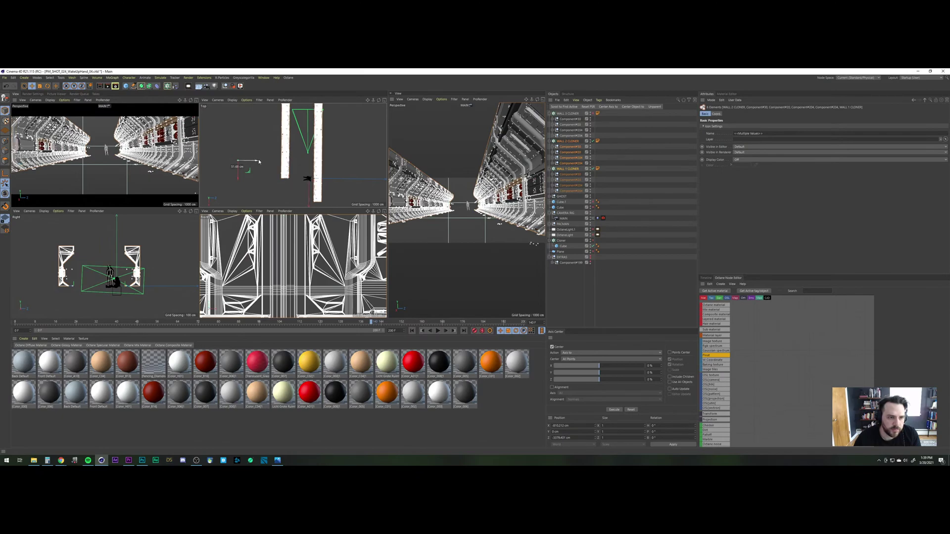
{"action": "left_click_drag", "start_coordinate": [260, 162], "coordinate": [260, 162]}
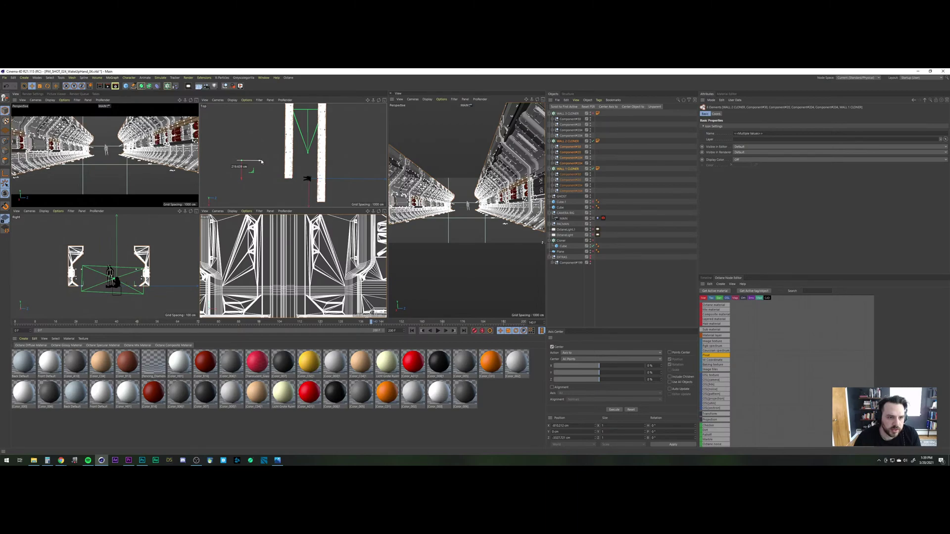
{"action": "left_click_drag", "start_coordinate": [262, 162], "coordinate": [263, 162]}
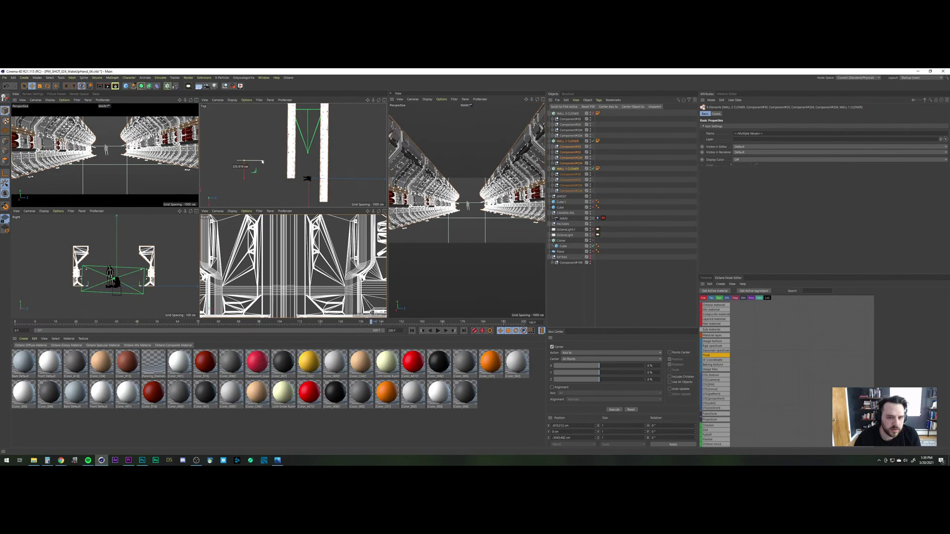
{"action": "left_click_drag", "start_coordinate": [262, 161], "coordinate": [262, 162]}
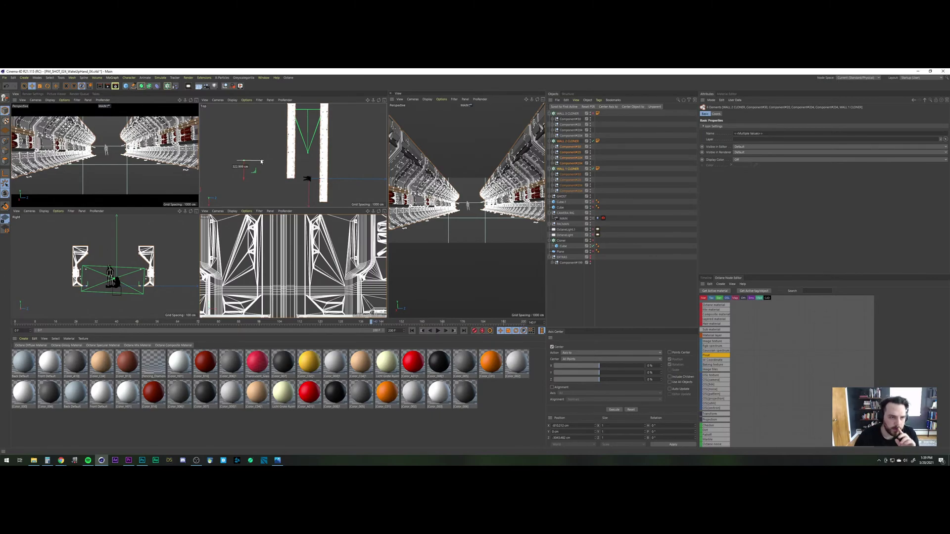
{"action": "left_click_drag", "start_coordinate": [262, 162], "coordinate": [262, 161]}
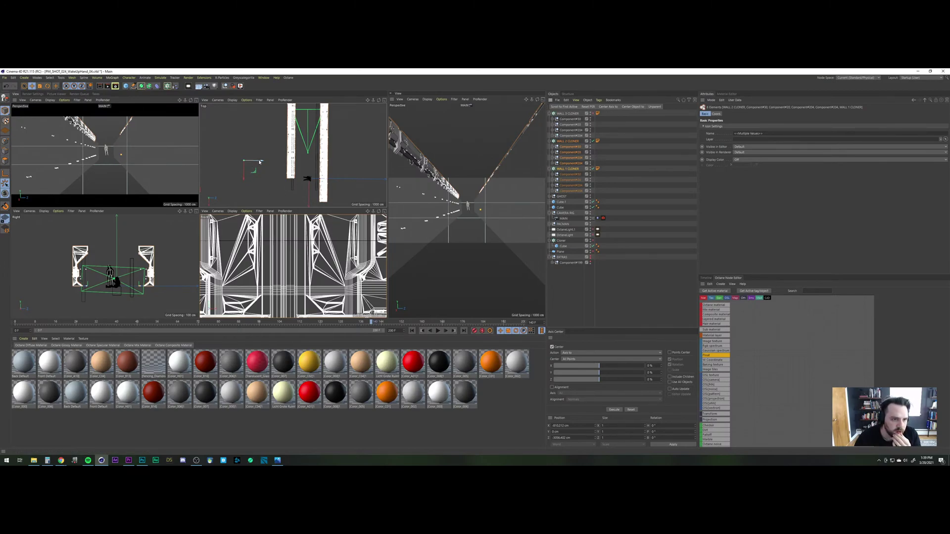
Step: Reduce the clone count to 1 for WALL 2 CLONER and WALL 1 CLONER
{"action": "left_click", "coordinate": [568, 141]}
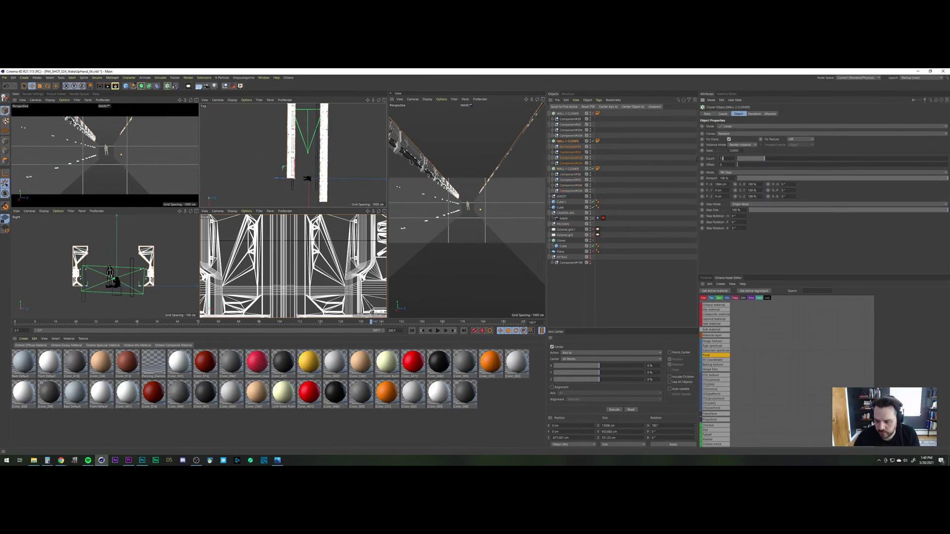
{"action": "key", "text": "Return"}
{"action": "key", "text": "Return"}
{"action": "left_click", "coordinate": [568, 168]}
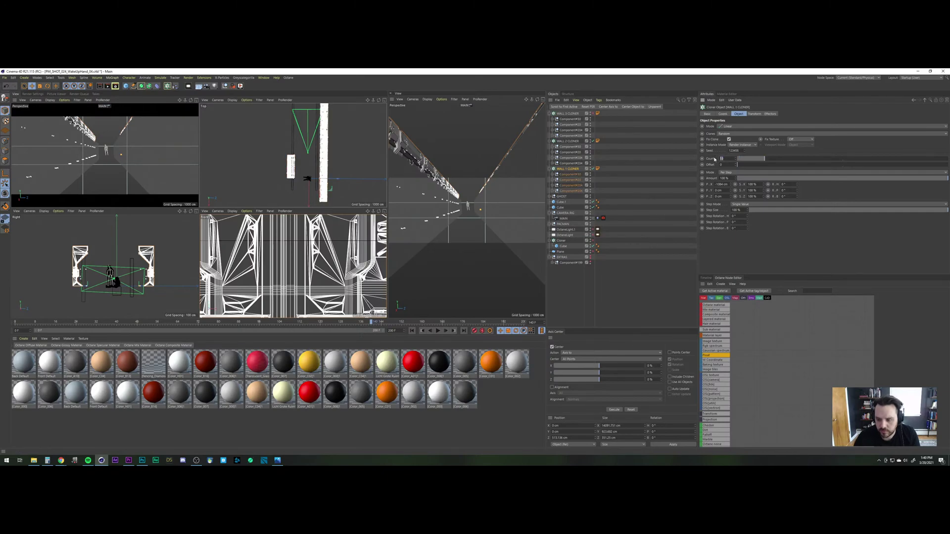
{"action": "type", "text": "1"}
{"action": "key", "text": "Return"}
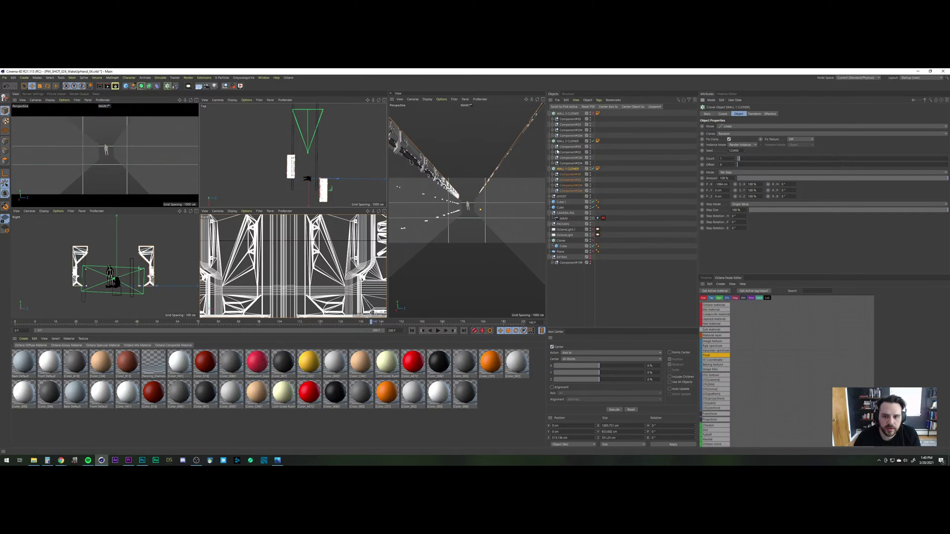
Step: Move both wall cloners together along Z in the top view to line up with the guide cubes, and disable those cubes
{"action": "left_click", "coordinate": [569, 142], "text": "shift"}
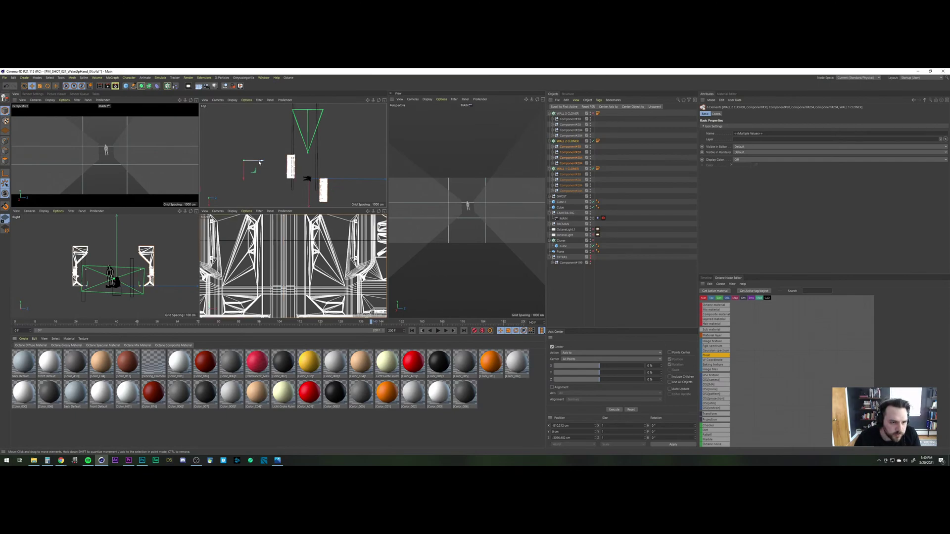
{"action": "left_click_drag", "start_coordinate": [258, 163], "coordinate": [259, 162]}
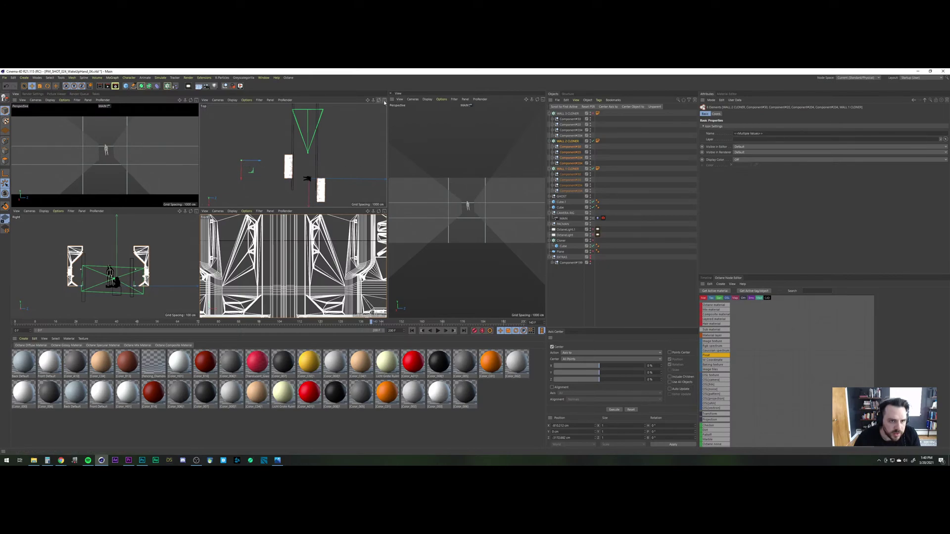
{"action": "middle_click", "coordinate": [346, 183]}
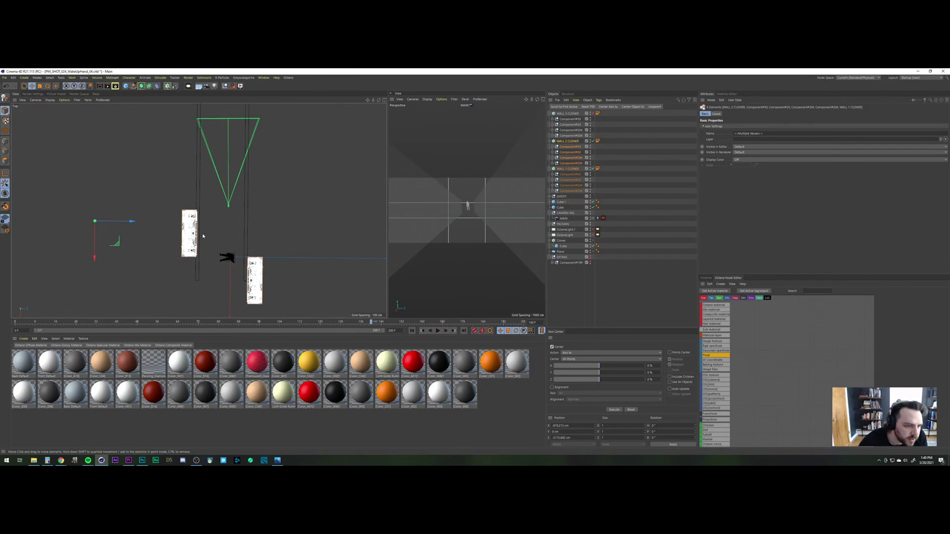
{"action": "scroll", "coordinate": [203, 232], "scroll_direction": "up", "scroll_amount": 4}
{"action": "scroll", "coordinate": [203, 235], "scroll_direction": "down", "scroll_amount": 2}
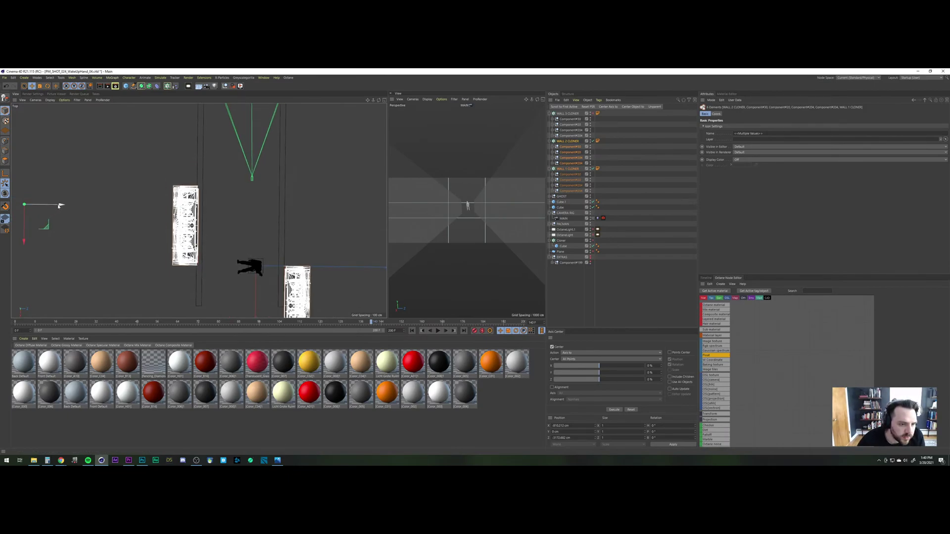
{"action": "left_click_drag", "start_coordinate": [58, 206], "coordinate": [57, 207]}
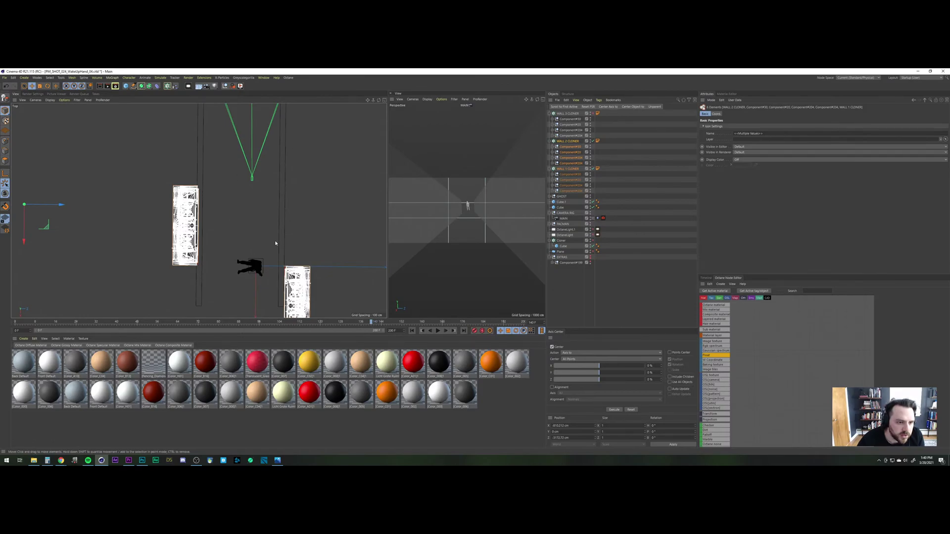
{"action": "left_click", "coordinate": [384, 100]}
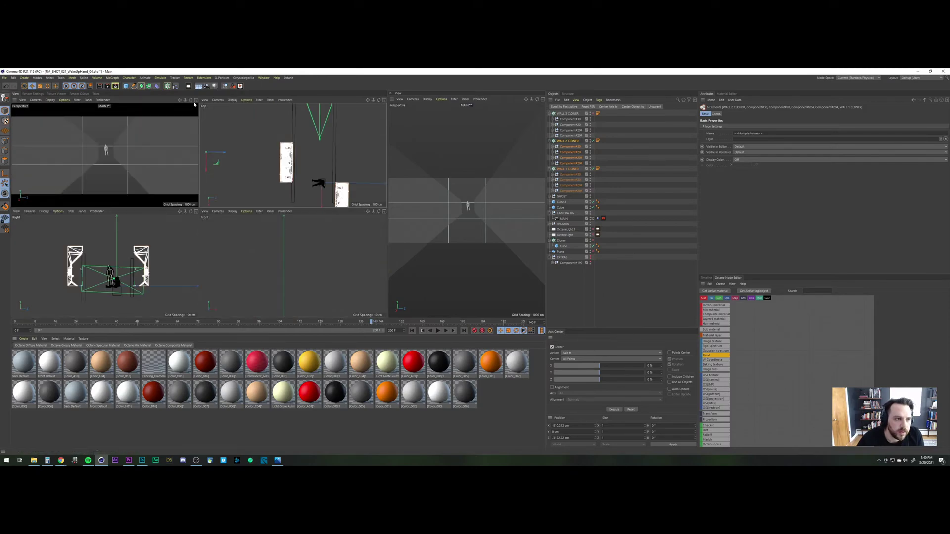
{"action": "left_click", "coordinate": [197, 100]}
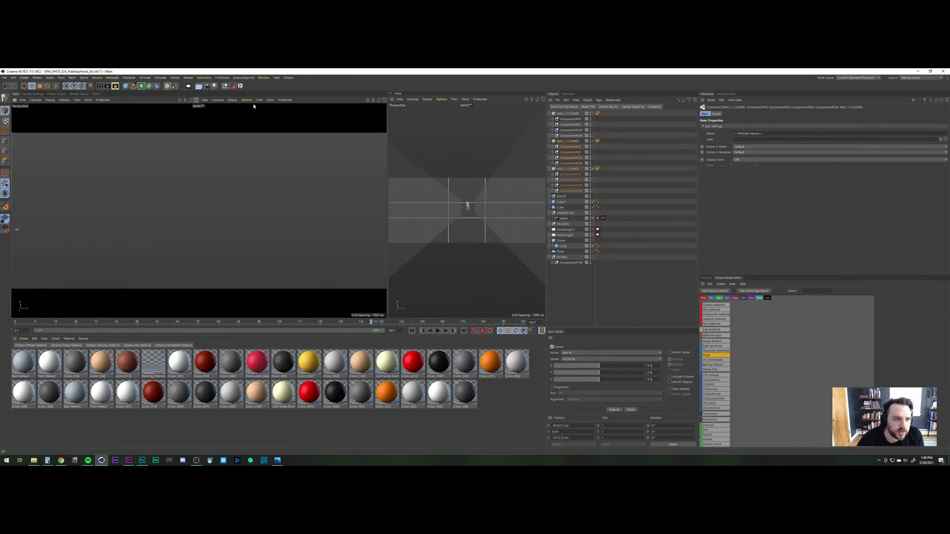
{"action": "left_click", "coordinate": [593, 208]}
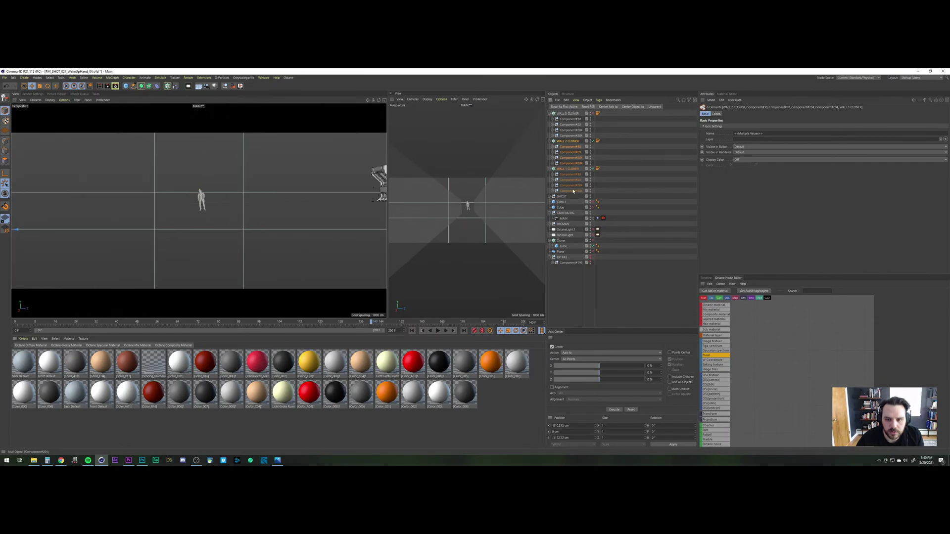
Step: Restore the clone count to 13 for WALL 1 CLONER and WALL 2 CLONER and return the timeline to its first frame
{"action": "left_click", "coordinate": [569, 168]}
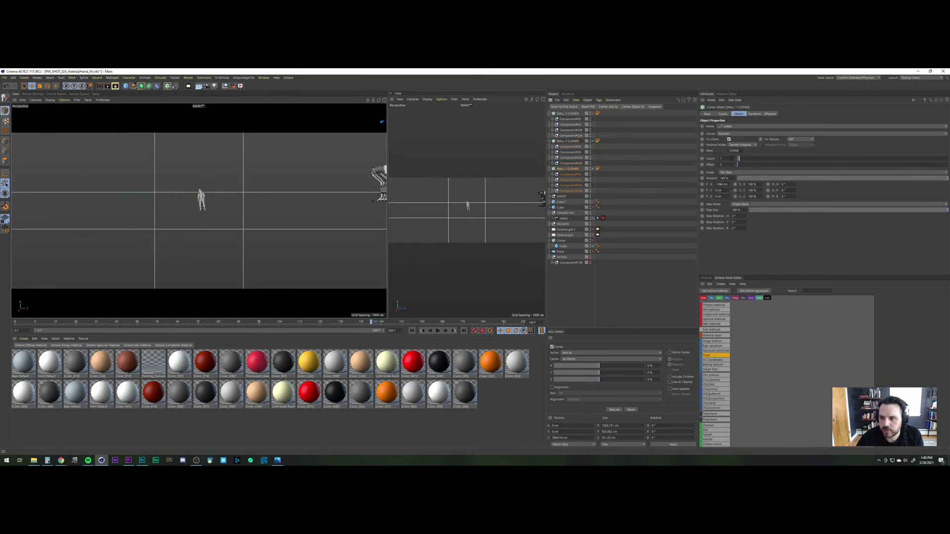
{"action": "left_click", "coordinate": [723, 158]}
{"action": "type", "text": "123"}
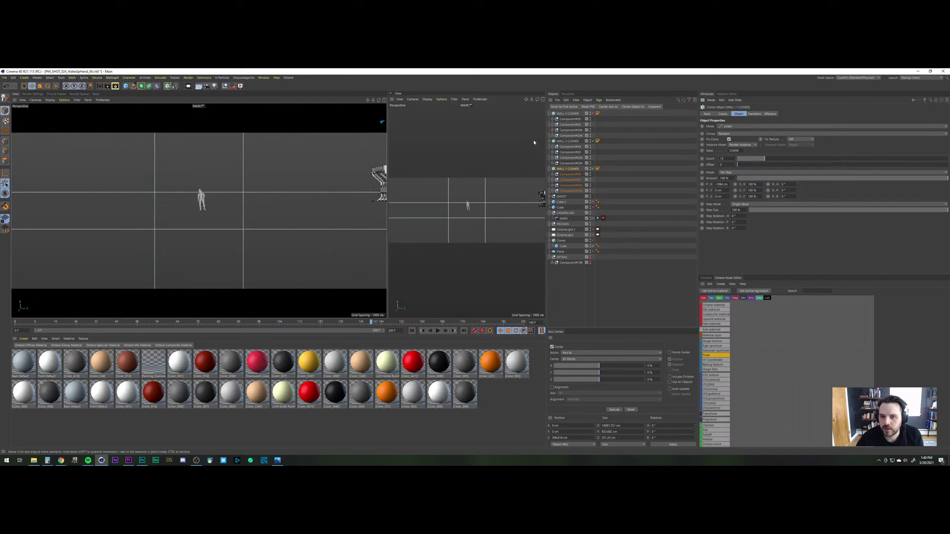
{"action": "left_click", "coordinate": [567, 141]}
{"action": "double_click", "coordinate": [727, 158]}
{"action": "type", "text": "1"}
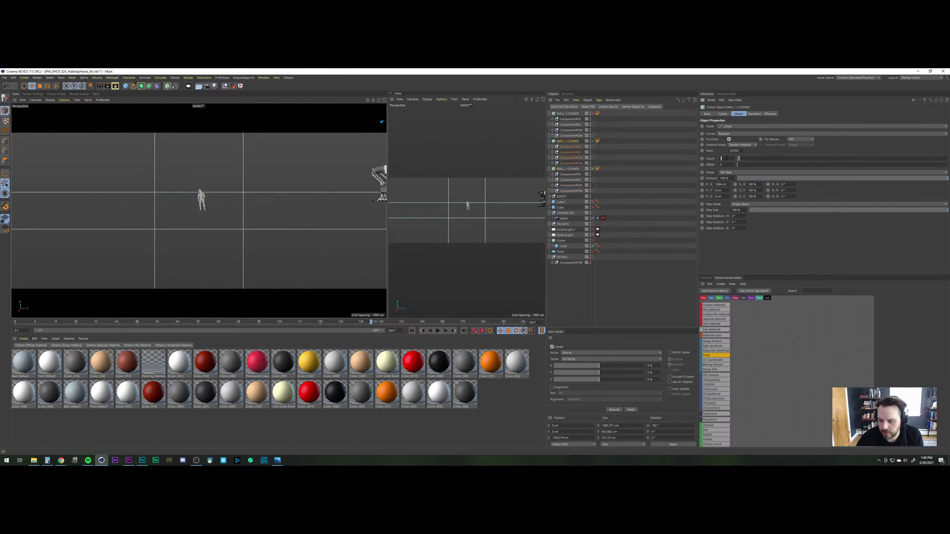
{"action": "type", "text": "3"}
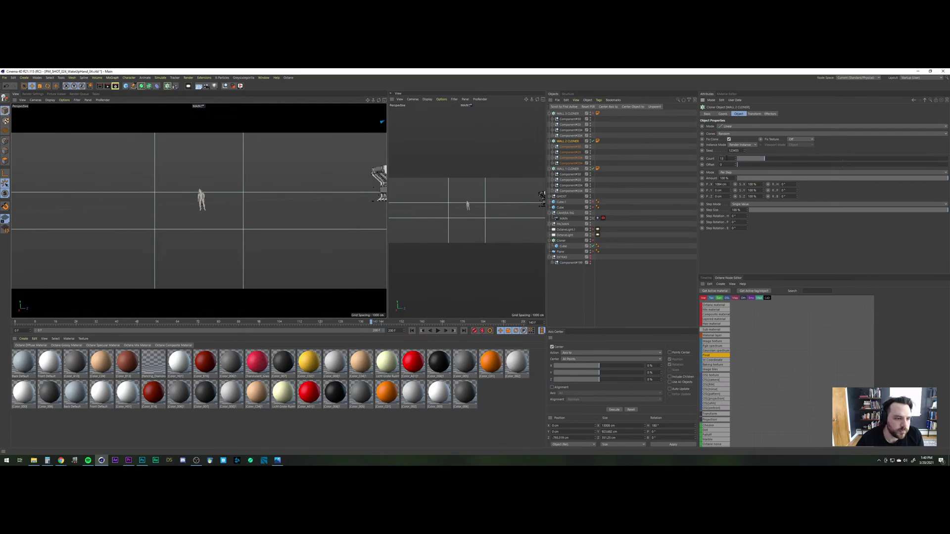
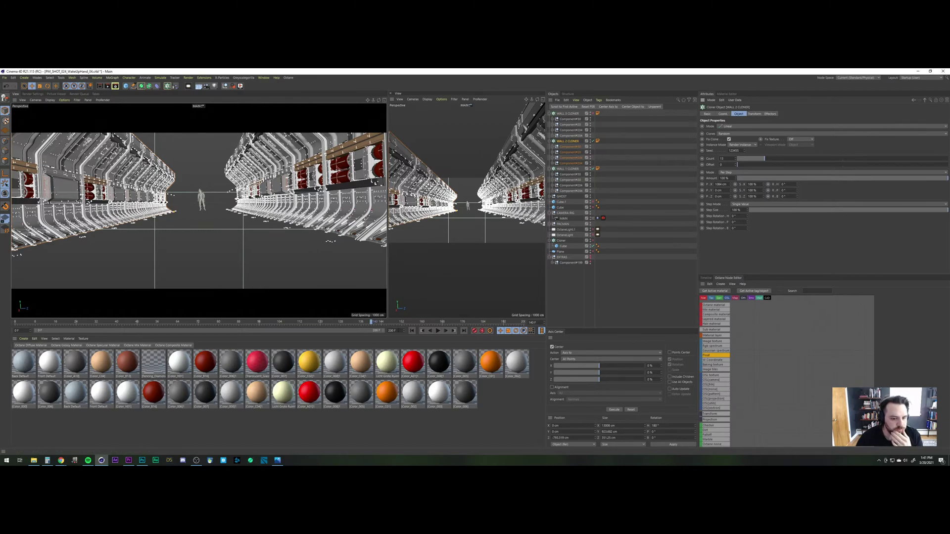
{"action": "left_click", "coordinate": [412, 331]}
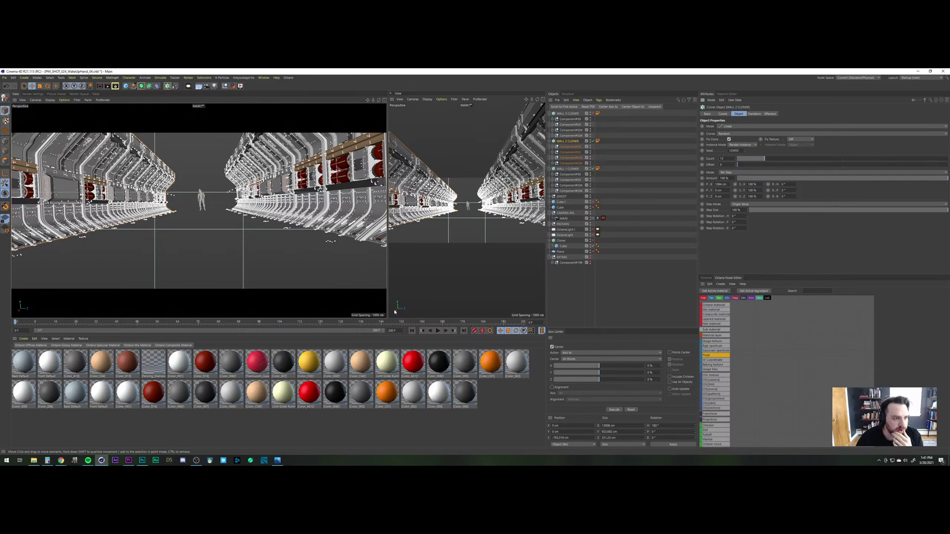
Step: Play and scrub through the shot up to its last frame to check how the corridor walls look through the camera
{"action": "left_click", "coordinate": [438, 332]}
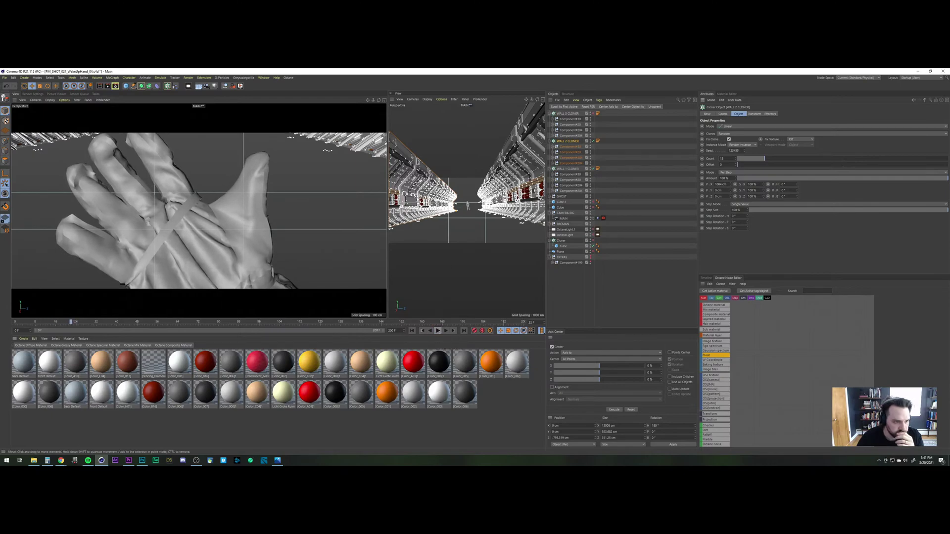
{"action": "left_click", "coordinate": [438, 331]}
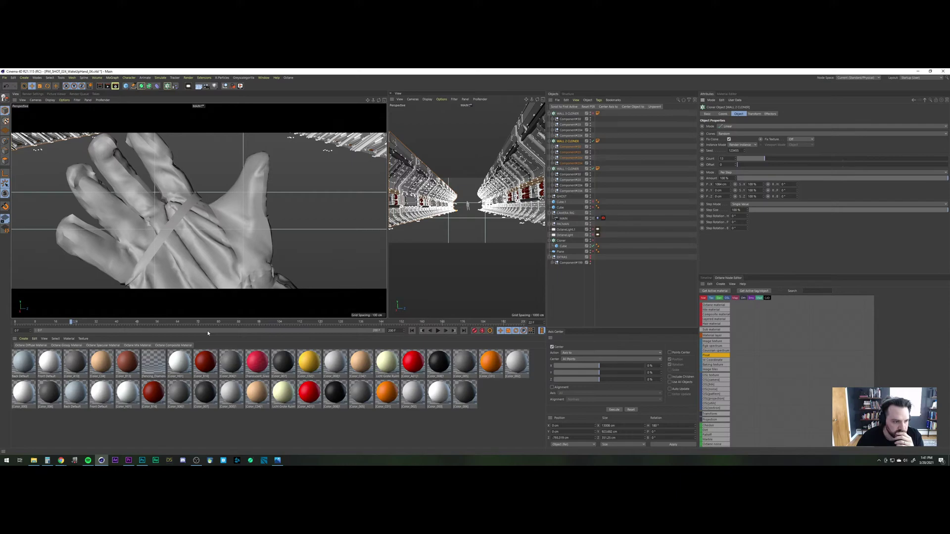
{"action": "left_click", "coordinate": [152, 323]}
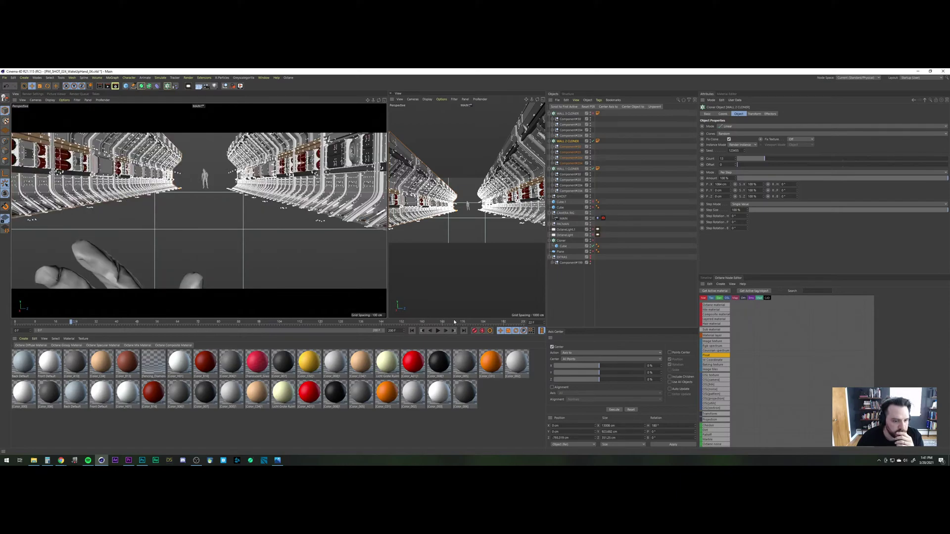
{"action": "left_click", "coordinate": [516, 324]}
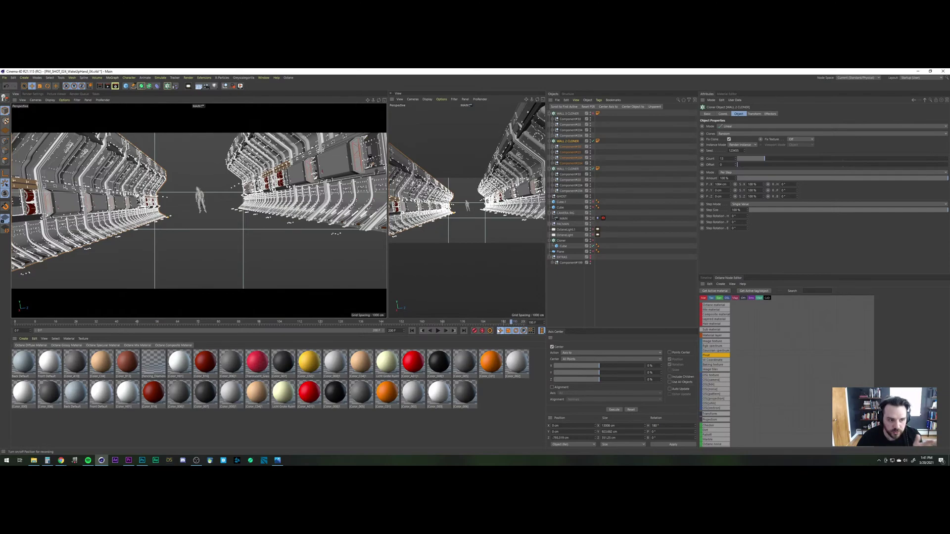
{"action": "left_click", "coordinate": [465, 331]}
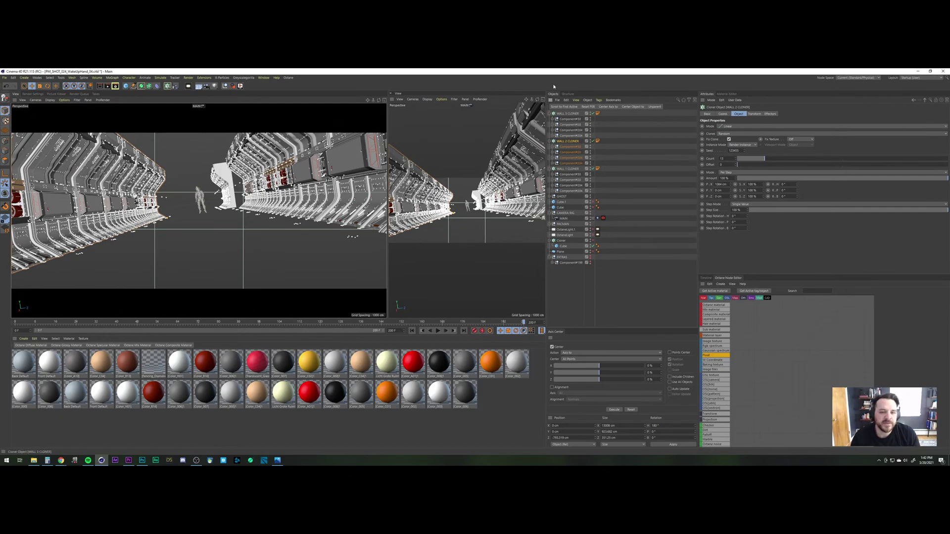
Step: Delete the short extra wall cloner beyond the ends of the two long wall rows in the top view
{"action": "left_click", "coordinate": [383, 101]}
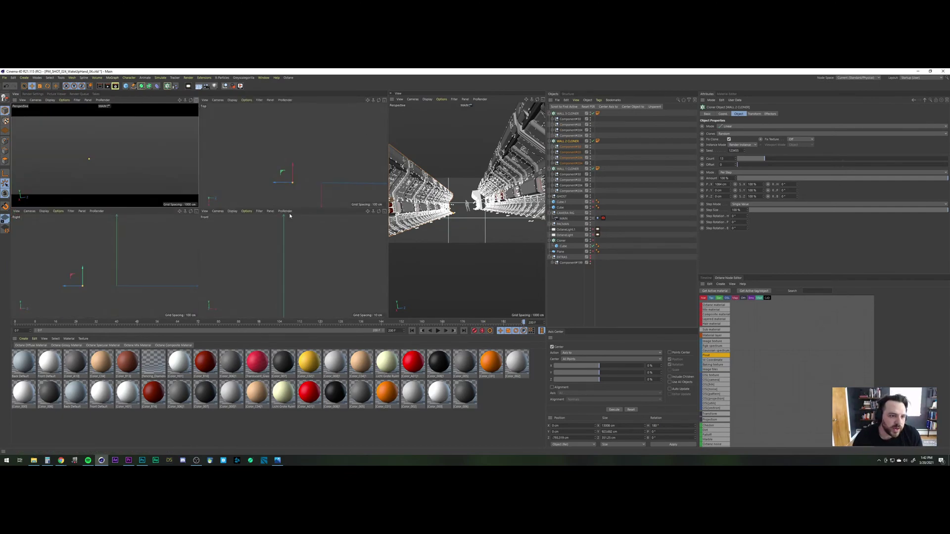
{"action": "middle_click", "coordinate": [384, 142]}
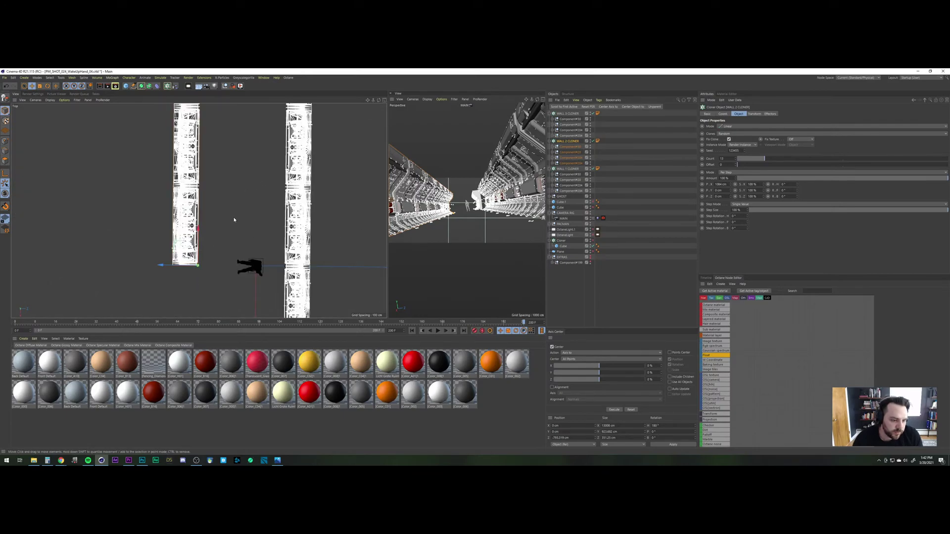
{"action": "scroll", "coordinate": [236, 241], "scroll_direction": "down", "scroll_amount": 4}
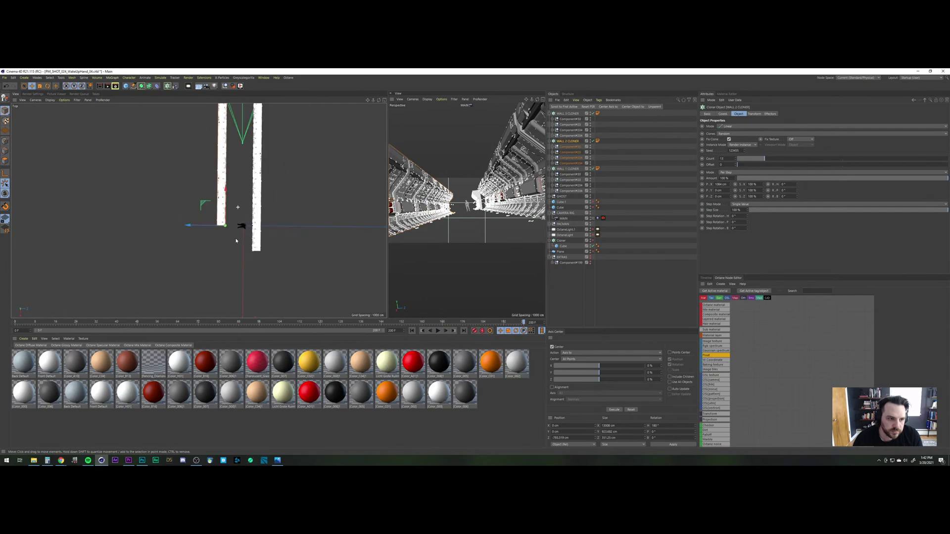
{"action": "left_click", "coordinate": [237, 207]}
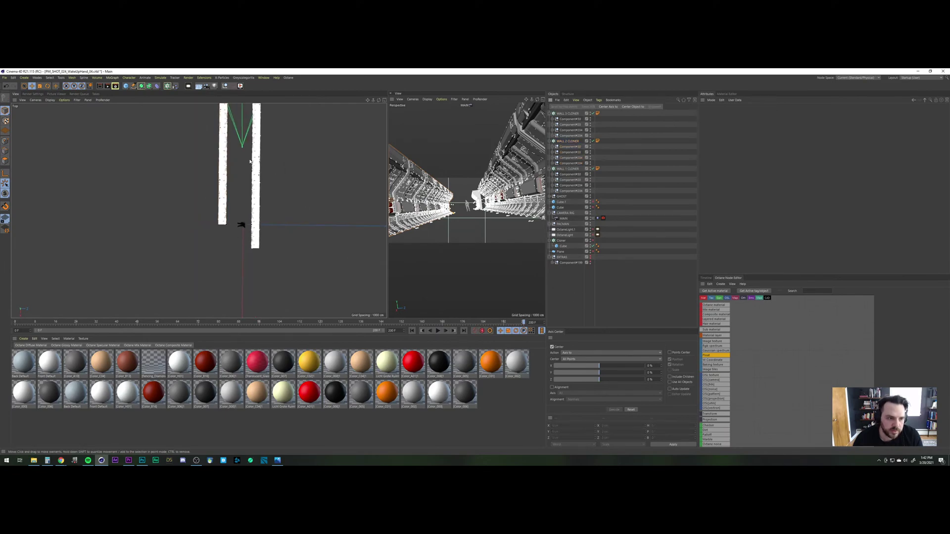
{"action": "middle_click_drag", "start_coordinate": [238, 210], "coordinate": [228, 369], "text": "alt"}
{"action": "middle_click_drag", "start_coordinate": [236, 161], "coordinate": [234, 164], "text": "alt"}
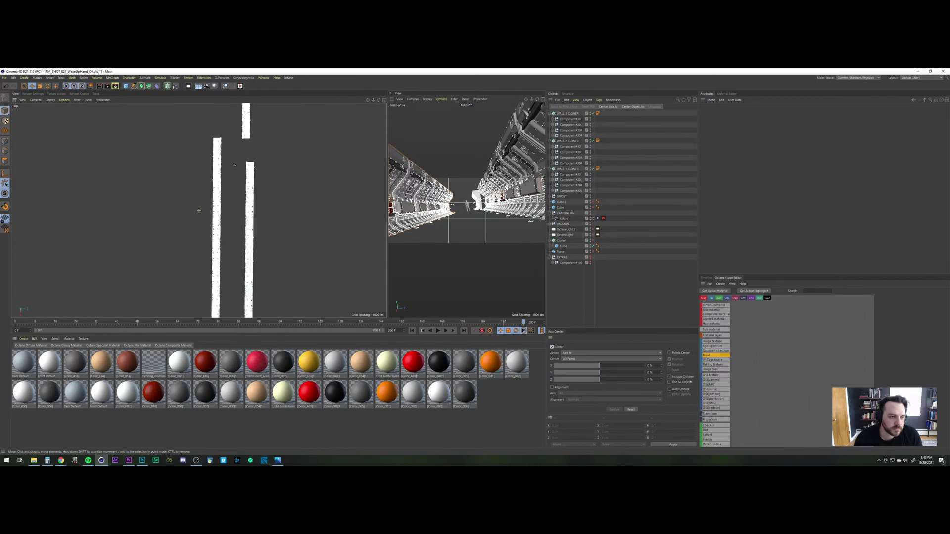
{"action": "left_click", "coordinate": [567, 113]}
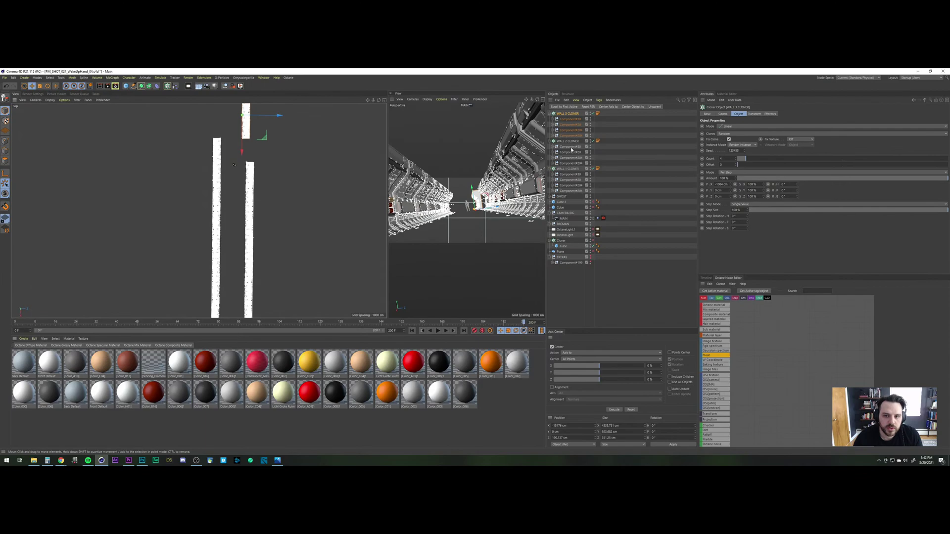
{"action": "left_click", "coordinate": [568, 114], "text": "ctrl"}
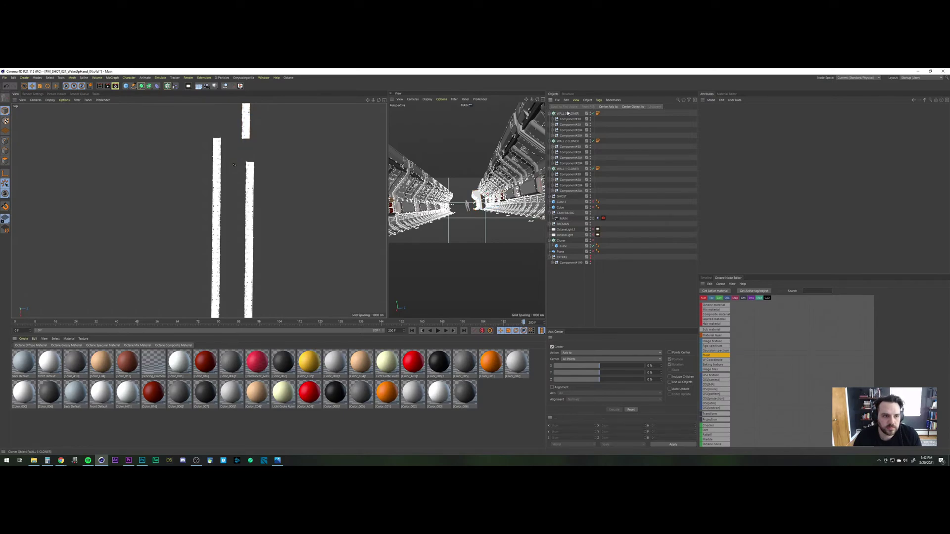
{"action": "left_click", "coordinate": [568, 114]}
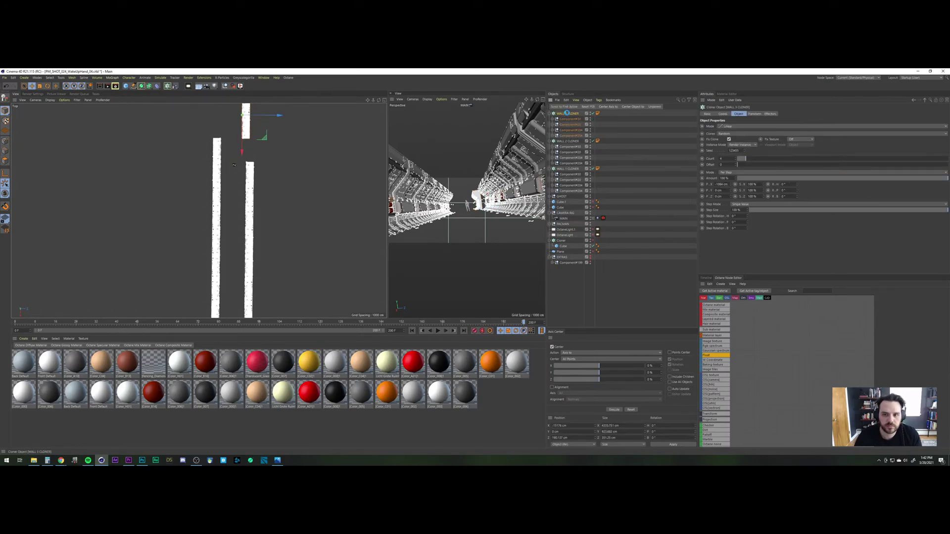
{"action": "key", "text": "Delete"}
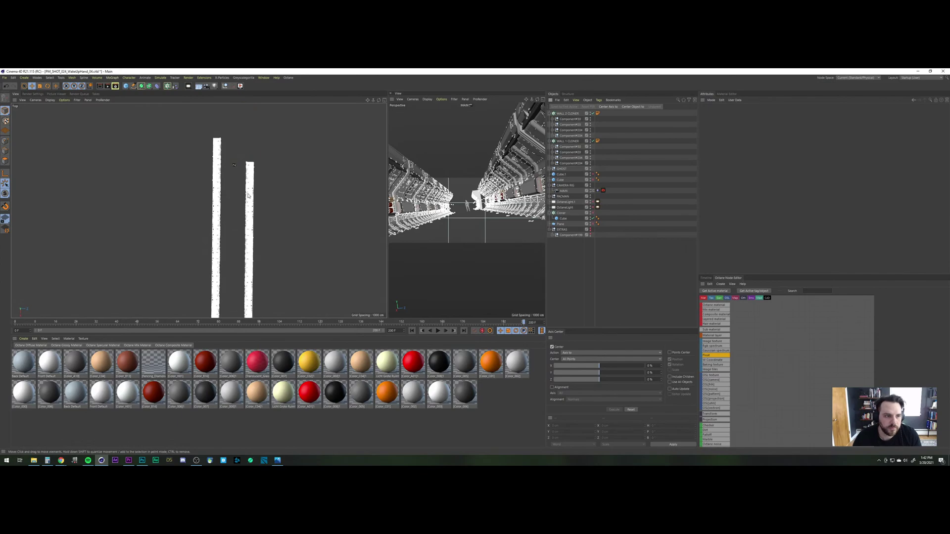
Step: Set the clone count of WALL 2 CLONER to 12 to line up its far end with WALL 1 CLONER in the top view
{"action": "left_click", "coordinate": [567, 113]}
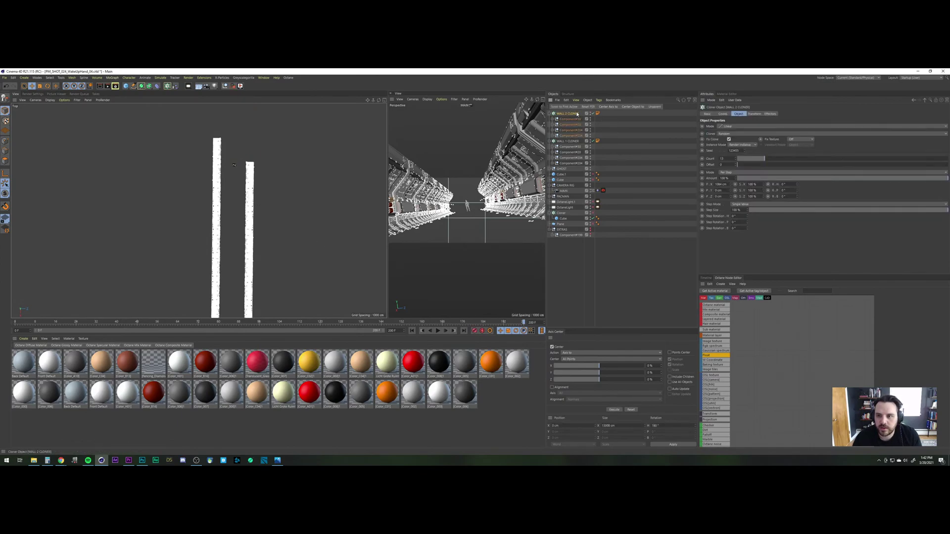
{"action": "left_click", "coordinate": [707, 150]}
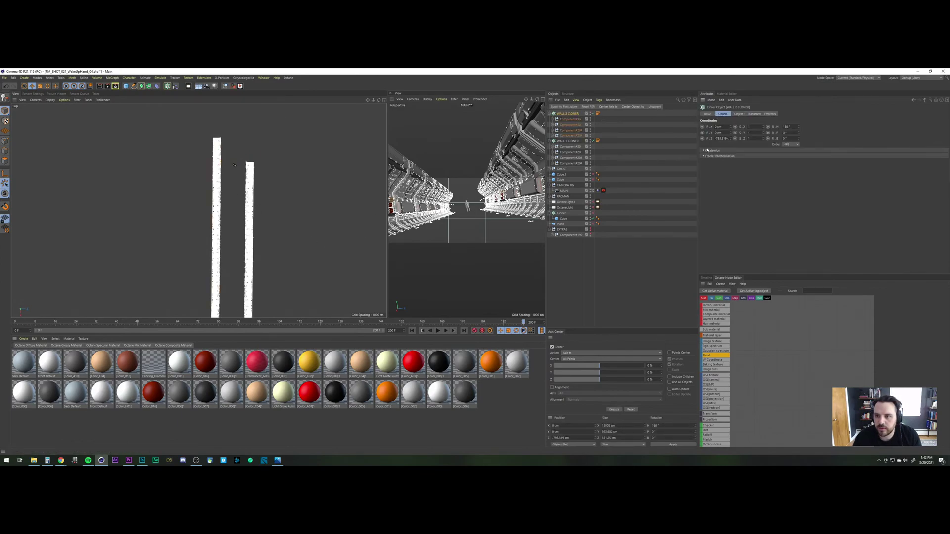
{"action": "left_click", "coordinate": [570, 141]}
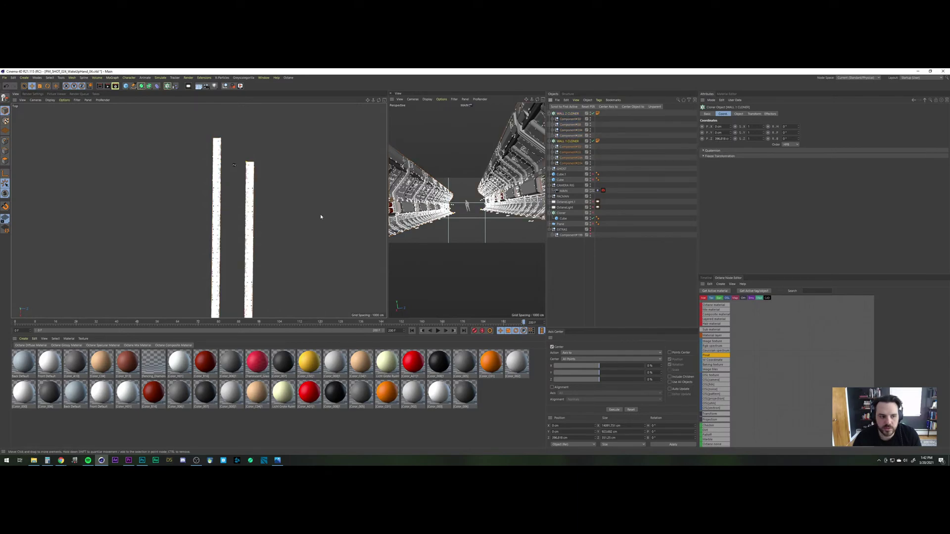
{"action": "middle_click_drag", "start_coordinate": [281, 133], "coordinate": [272, 236], "text": "alt"}
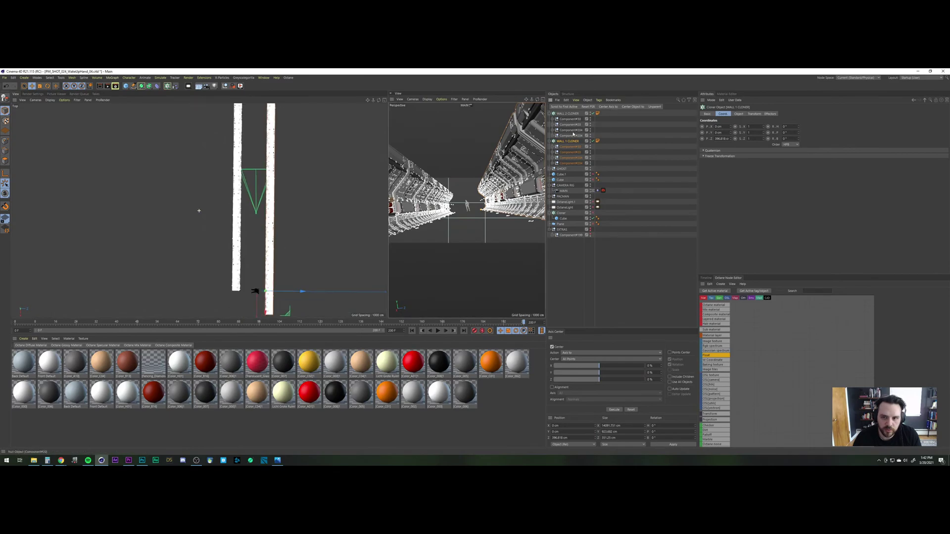
{"action": "left_click", "coordinate": [567, 115]}
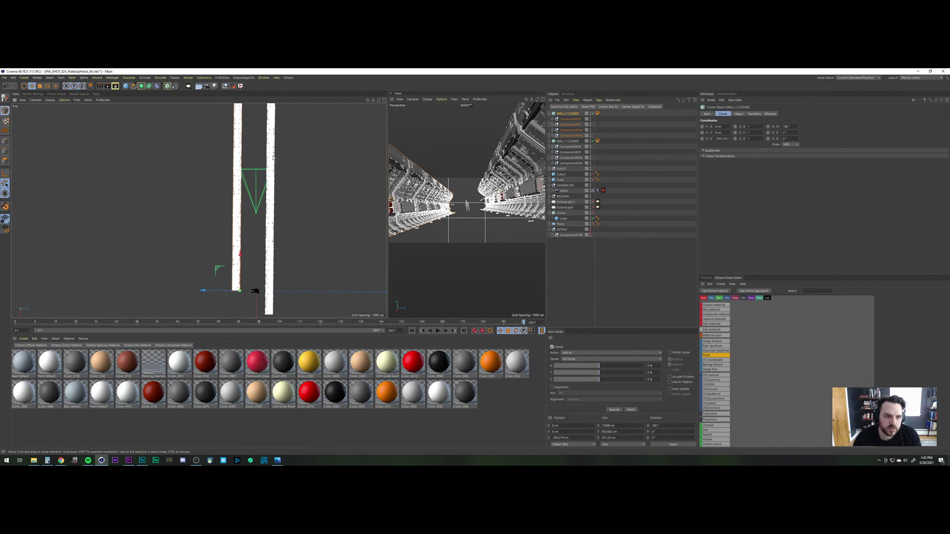
{"action": "middle_click_drag", "start_coordinate": [273, 169], "coordinate": [271, 250], "text": "alt"}
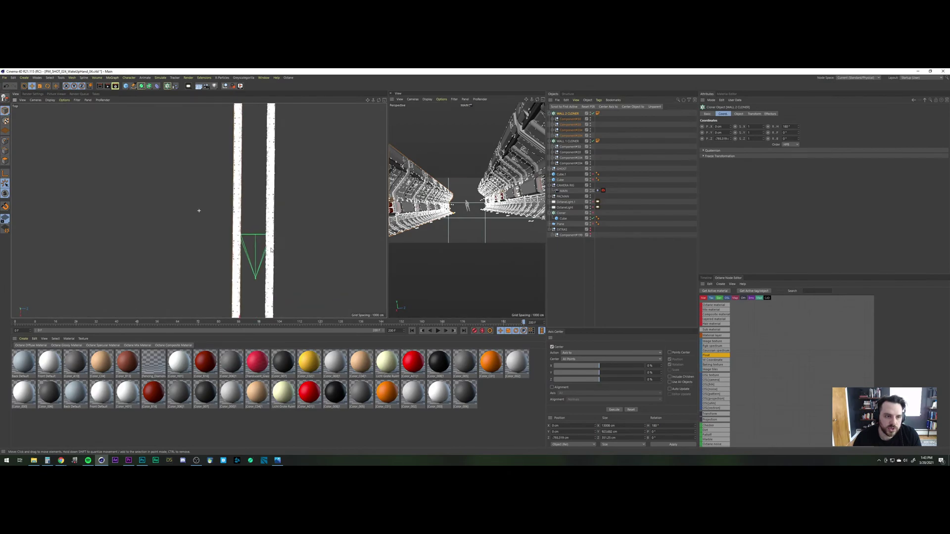
{"action": "middle_click_drag", "start_coordinate": [277, 300], "coordinate": [278, 307], "text": "alt"}
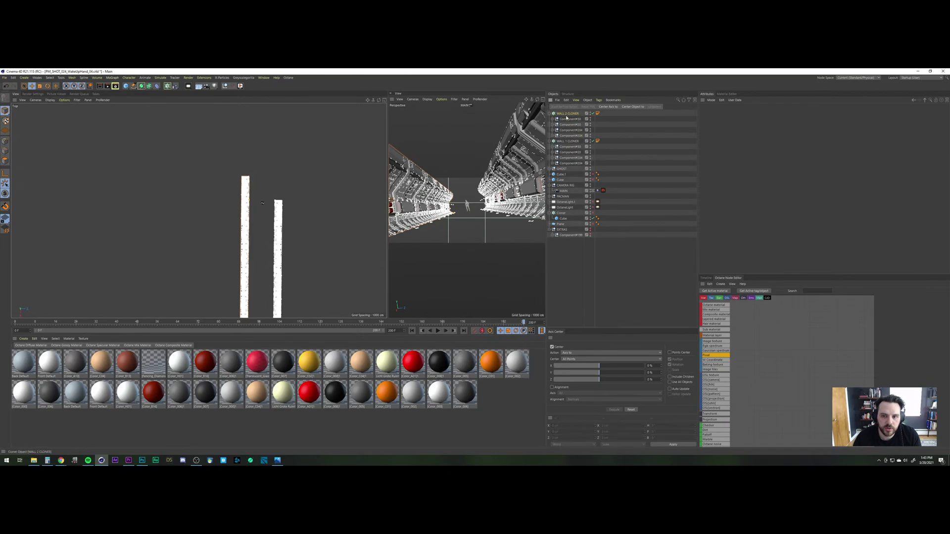
{"action": "left_click", "coordinate": [738, 114]}
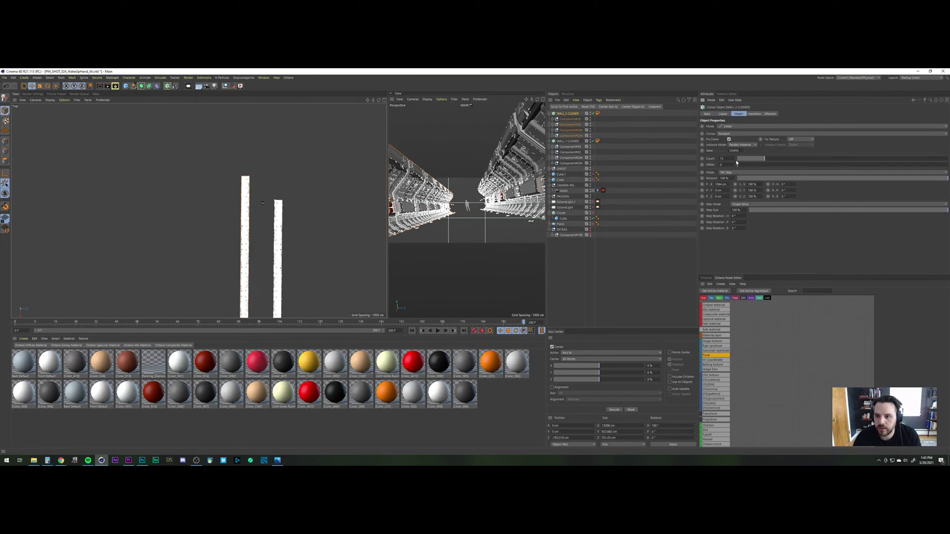
{"action": "left_click", "coordinate": [736, 161]}
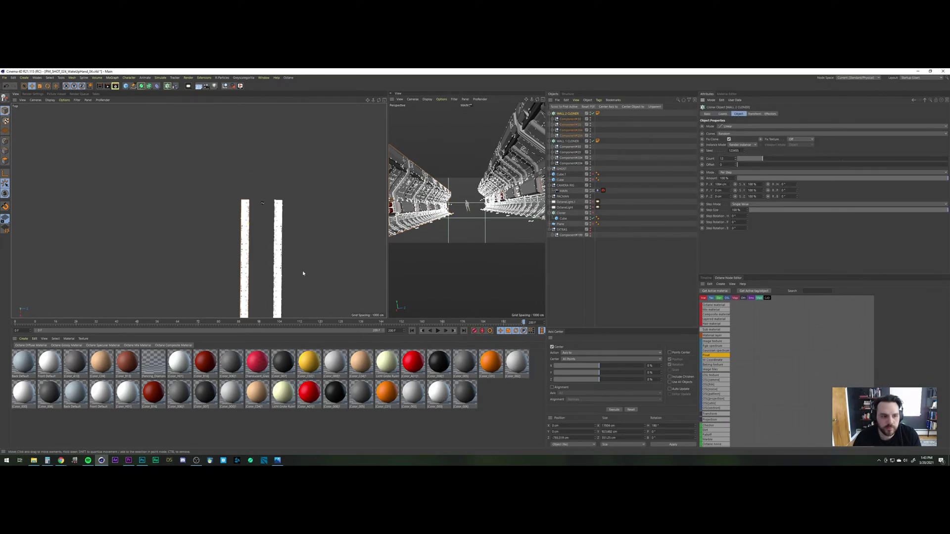
{"action": "scroll", "coordinate": [266, 195], "scroll_direction": "up", "scroll_amount": 1}
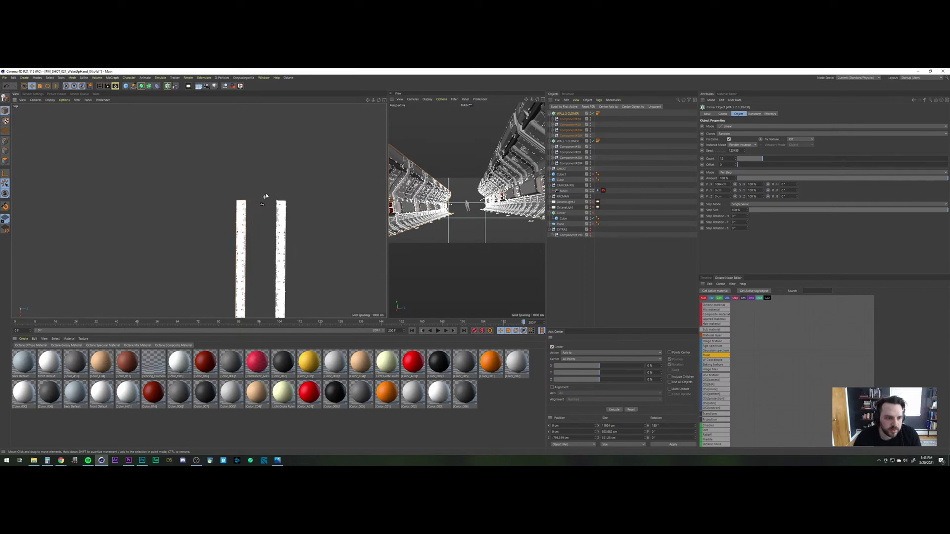
{"action": "scroll", "coordinate": [267, 175], "scroll_direction": "up", "scroll_amount": 2}
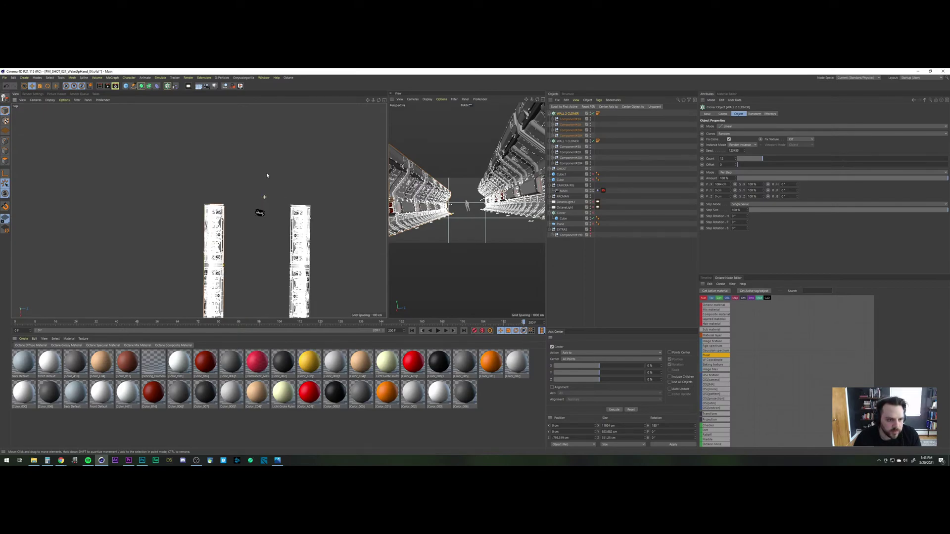
{"action": "scroll", "coordinate": [268, 166], "scroll_direction": "up", "scroll_amount": 2}
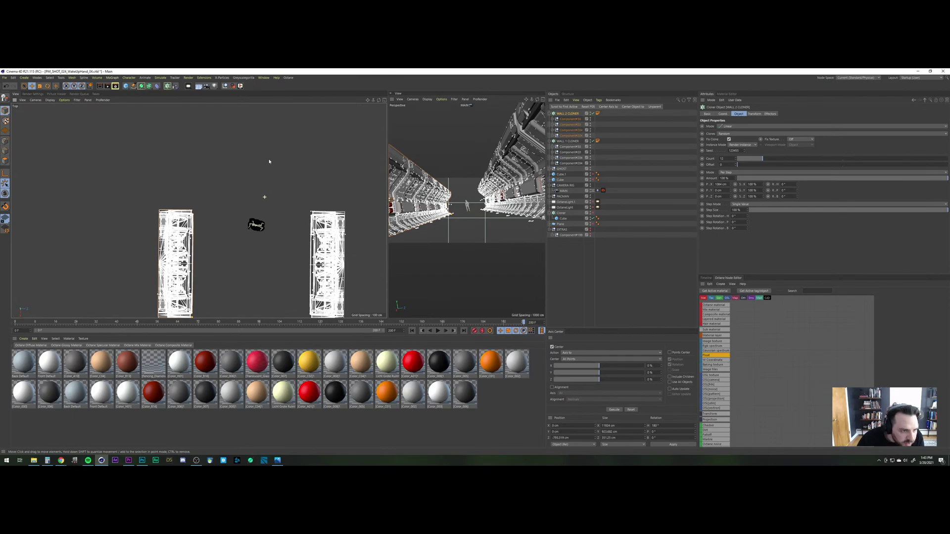
Step: Add a cube and match its X position to that of the GHOST object
{"action": "left_click", "coordinate": [127, 87]}
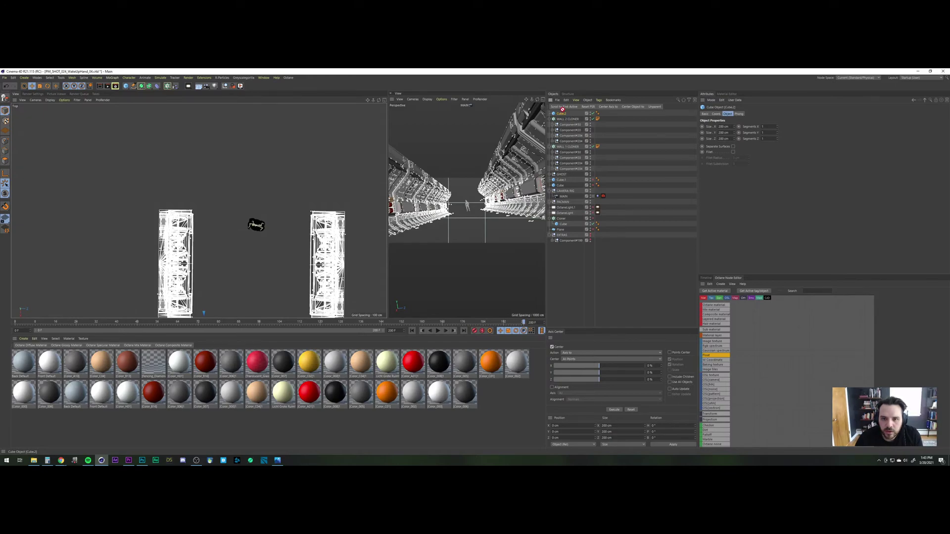
{"action": "left_click", "coordinate": [562, 174]}
{"action": "left_click", "coordinate": [717, 114]}
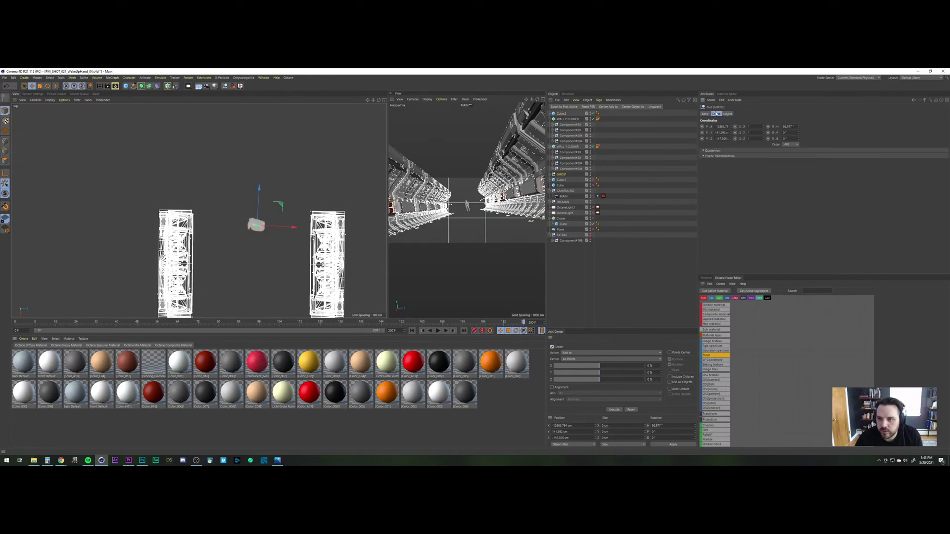
{"action": "double_click", "coordinate": [721, 126]}
{"action": "key", "text": "ctrl+c"}
{"action": "left_click", "coordinate": [562, 114]}
{"action": "left_click", "coordinate": [563, 114]}
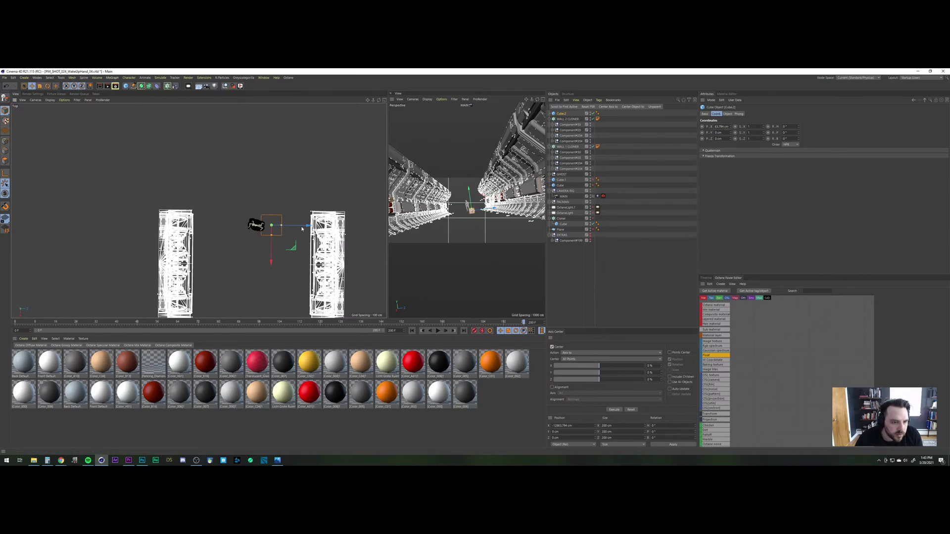
Step: Stretch the new cube along Z to span both walls, nudge it along X to the wall ends, and delete it
{"action": "left_click_drag", "start_coordinate": [353, 232], "coordinate": [386, 233]}
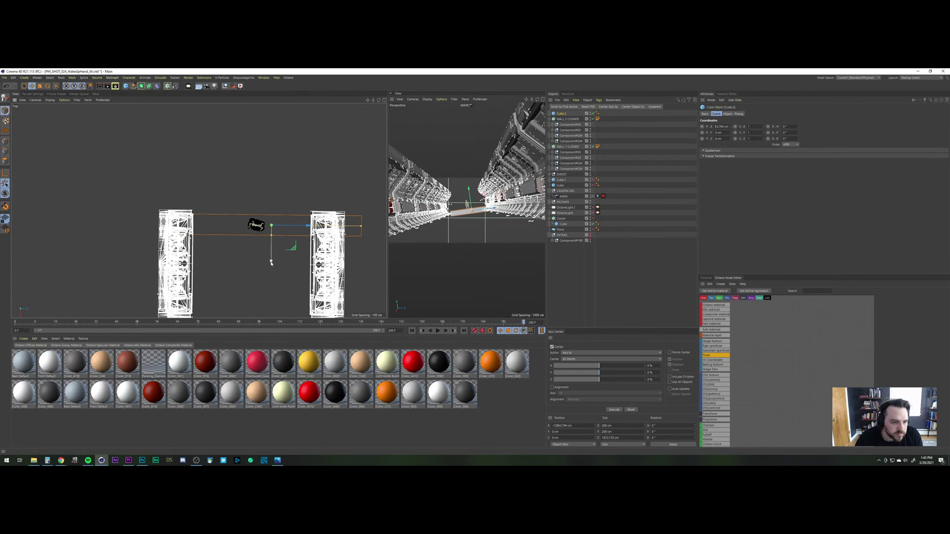
{"action": "left_click_drag", "start_coordinate": [270, 262], "coordinate": [271, 257]}
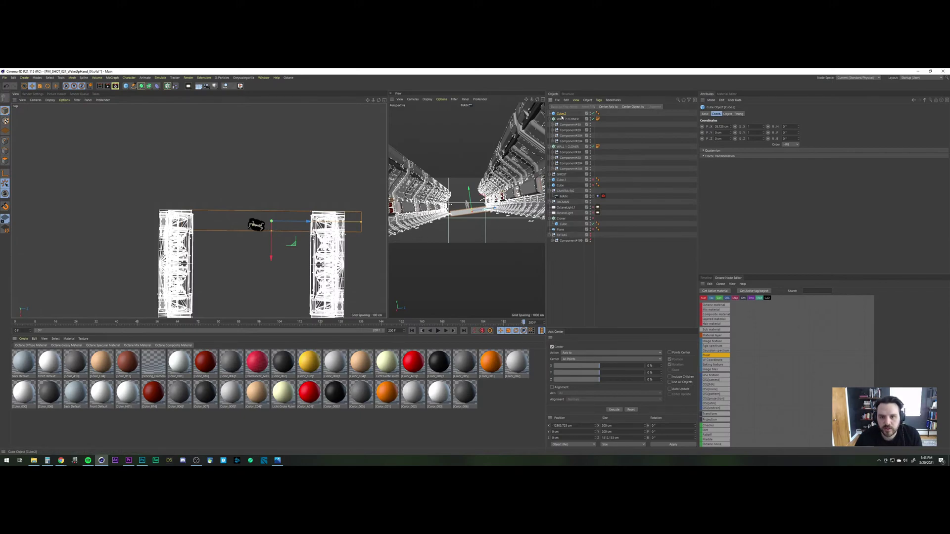
{"action": "key", "text": "Delete"}
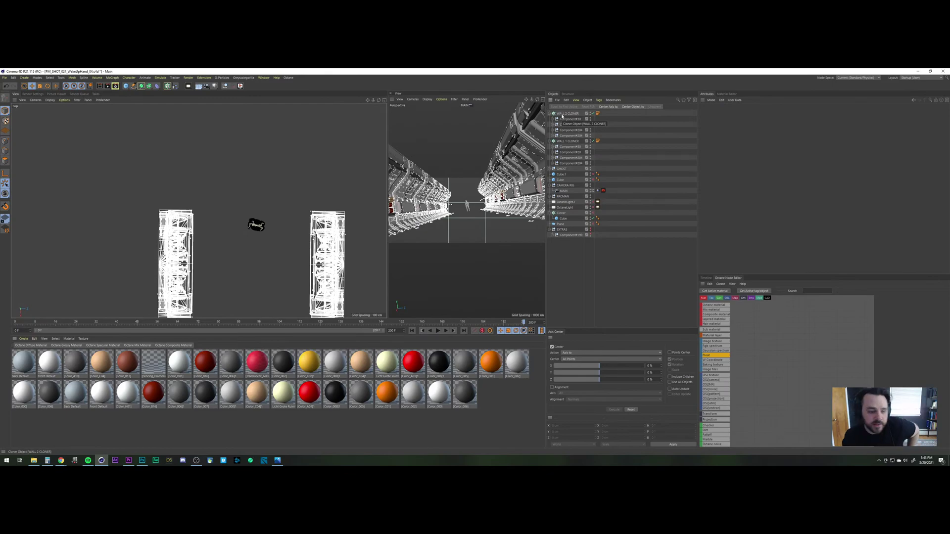
Step: Switch to OBS and turn the Desktop Audio volume all the way down
{"action": "left_click", "coordinate": [196, 460]}
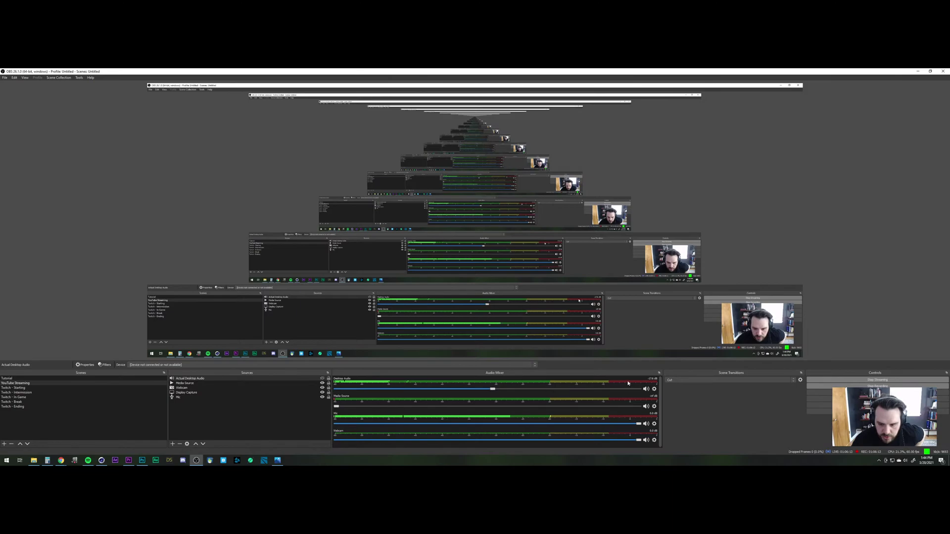
{"action": "left_click_drag", "start_coordinate": [492, 390], "coordinate": [336, 391]}
{"action": "left_click", "coordinate": [210, 393]}
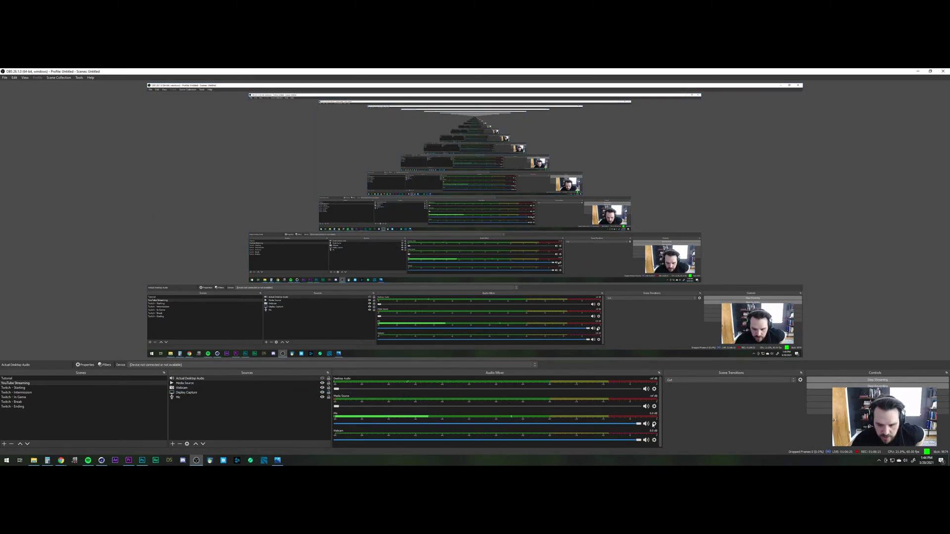
Step: Check the Mic source's device properties in OBS and return to Cinema 4D
{"action": "left_click", "coordinate": [654, 424]}
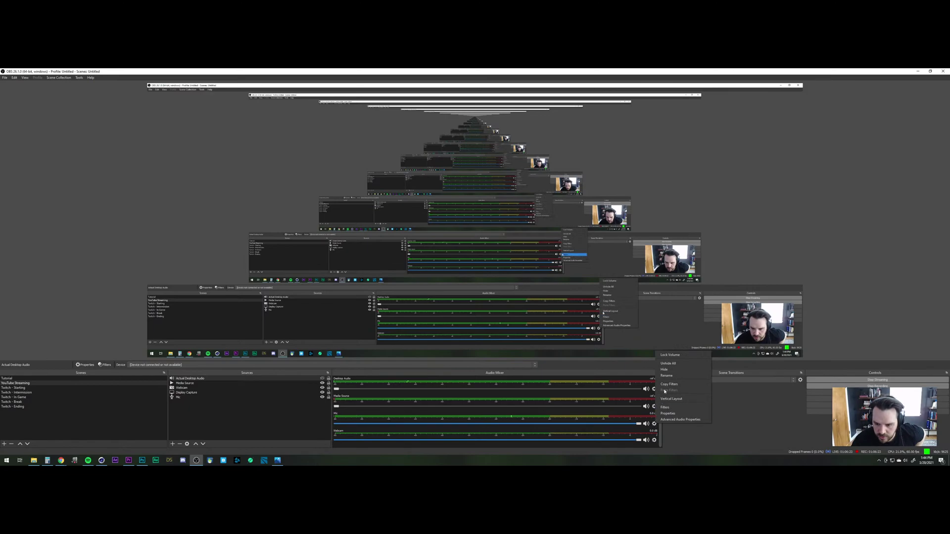
{"action": "left_click", "coordinate": [671, 414]}
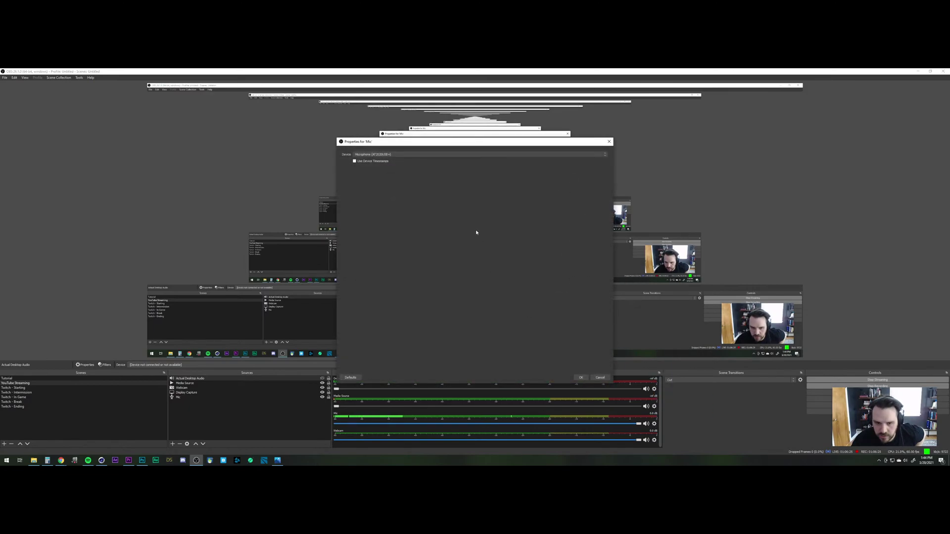
{"action": "left_click", "coordinate": [581, 378]}
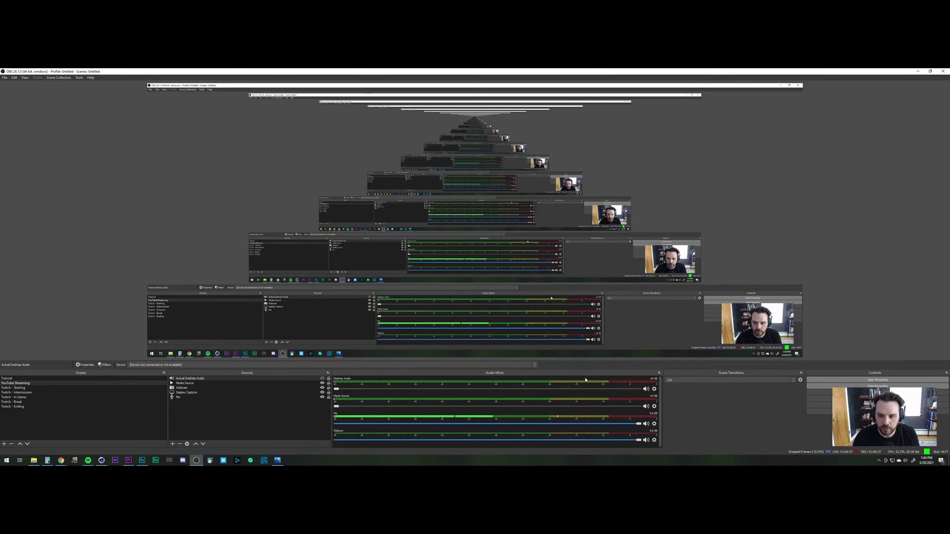
{"action": "left_click", "coordinate": [919, 71]}
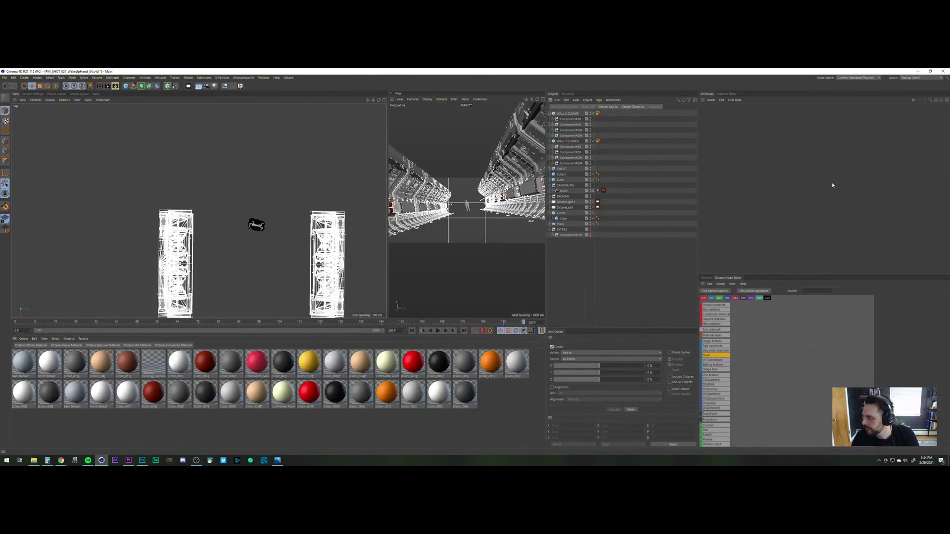
Step: Stop and restart the recording in OBS, leaving the stream running, and return to Cinema 4D
{"action": "left_click", "coordinate": [197, 462]}
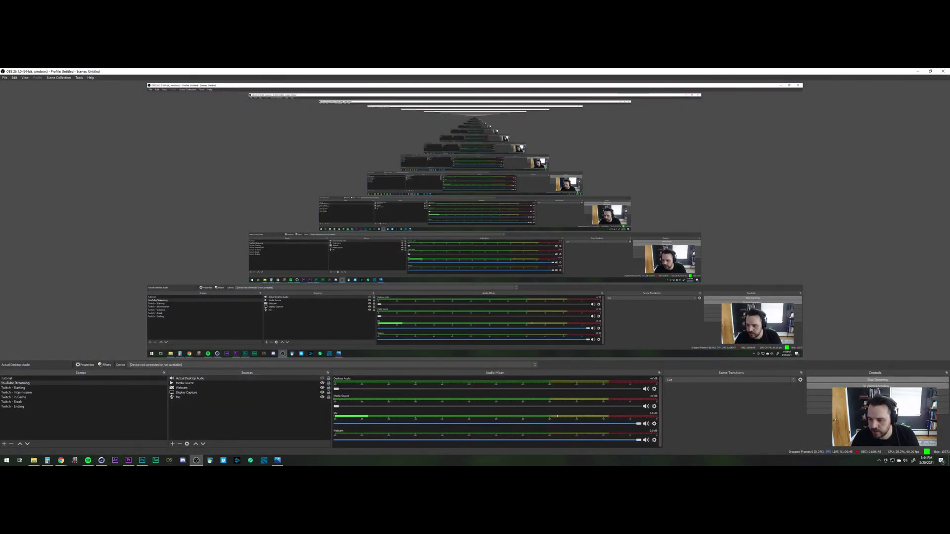
{"action": "left_click", "coordinate": [878, 388]}
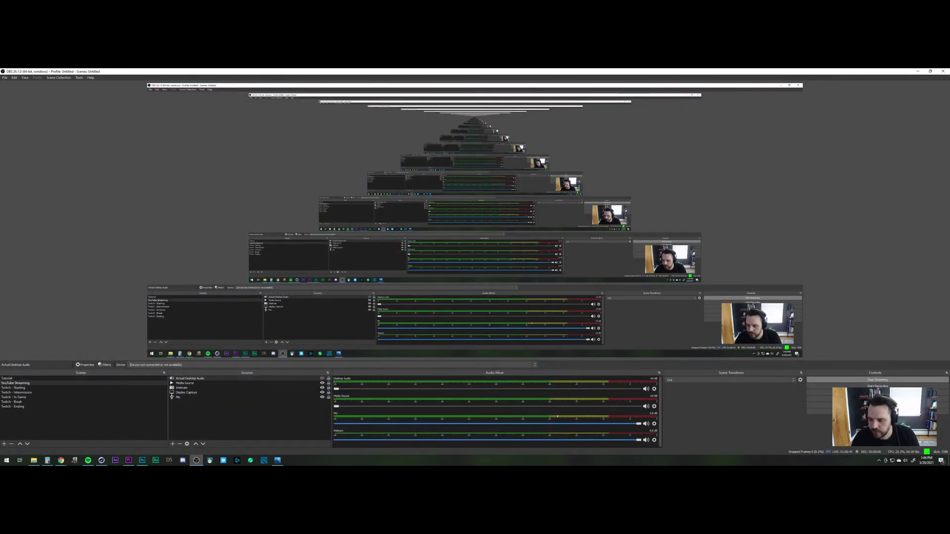
{"action": "left_click", "coordinate": [877, 386]}
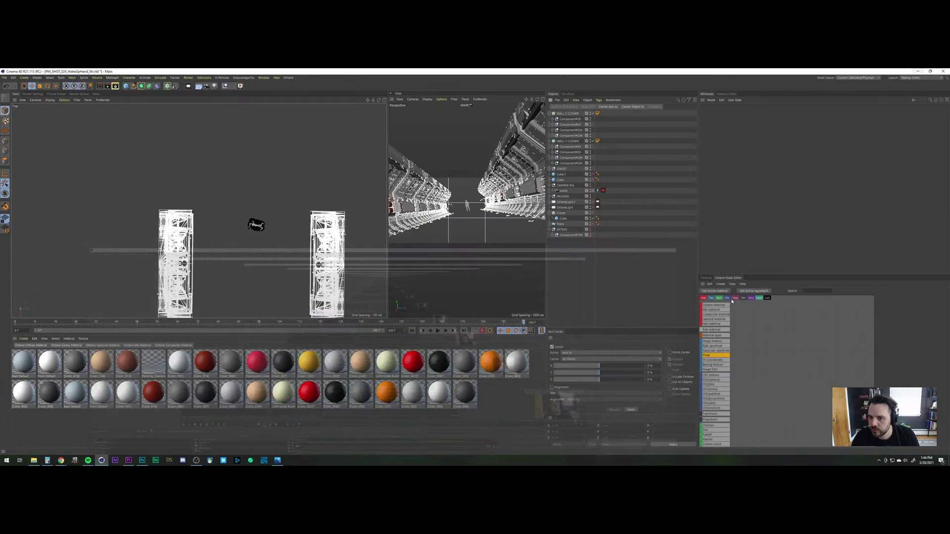
{"action": "left_click", "coordinate": [918, 72]}
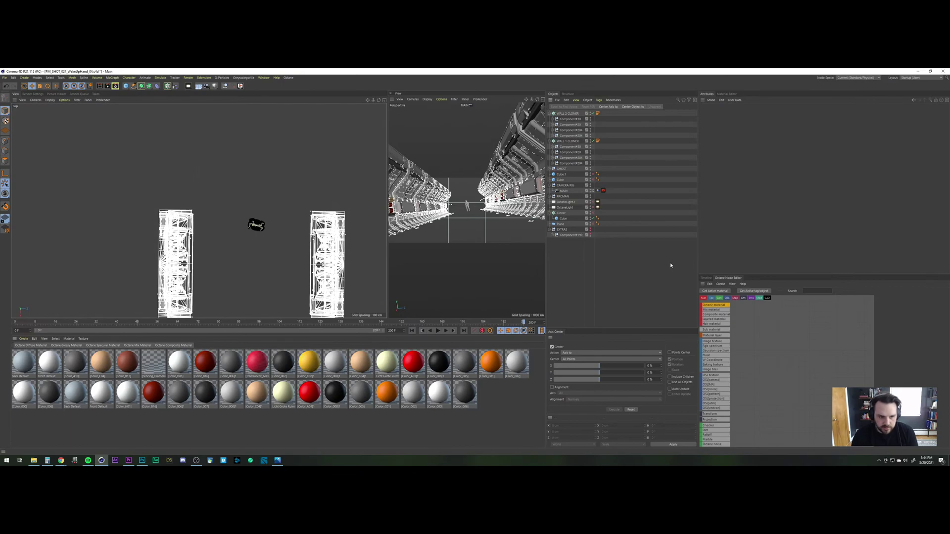
Step: Duplicate WALL 1 CLONER above the other cloners and rename the copy WALL 3 CLONER
{"action": "left_click", "coordinate": [567, 141]}
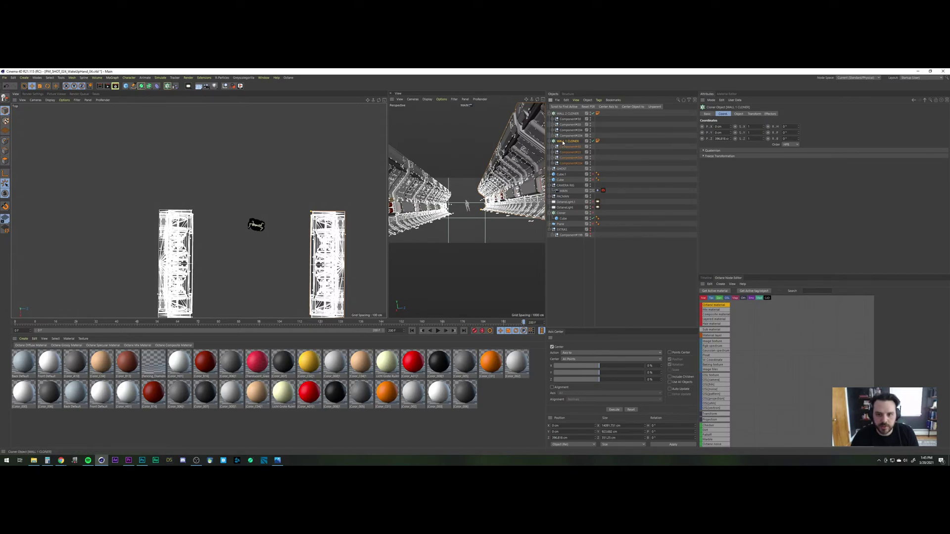
{"action": "left_click_drag", "start_coordinate": [569, 114], "coordinate": [571, 115]}
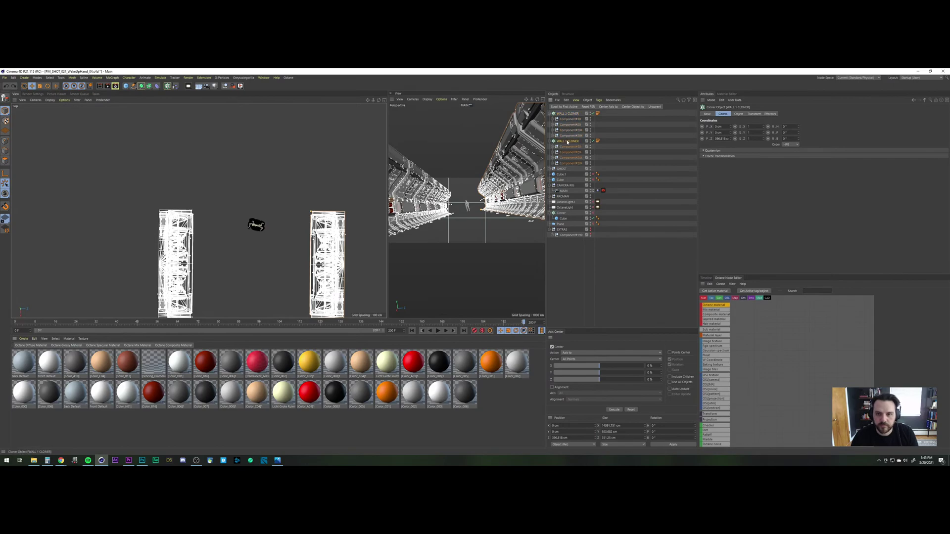
{"action": "left_click_drag", "start_coordinate": [567, 141], "coordinate": [571, 115], "text": "ctrl"}
{"action": "double_click", "coordinate": [570, 114]}
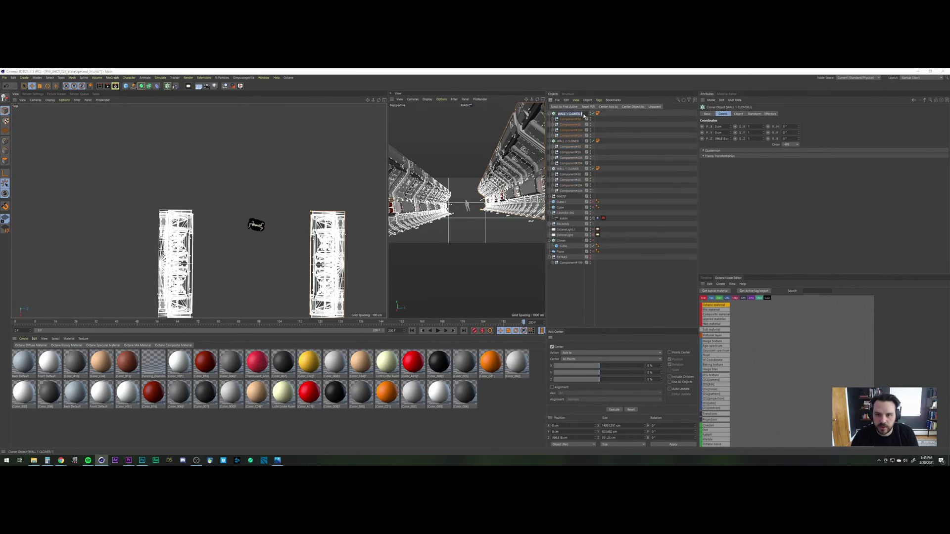
{"action": "left_click", "coordinate": [584, 114]}
{"action": "key", "text": "BackSpace"}
{"action": "key", "text": "BackSpace"}
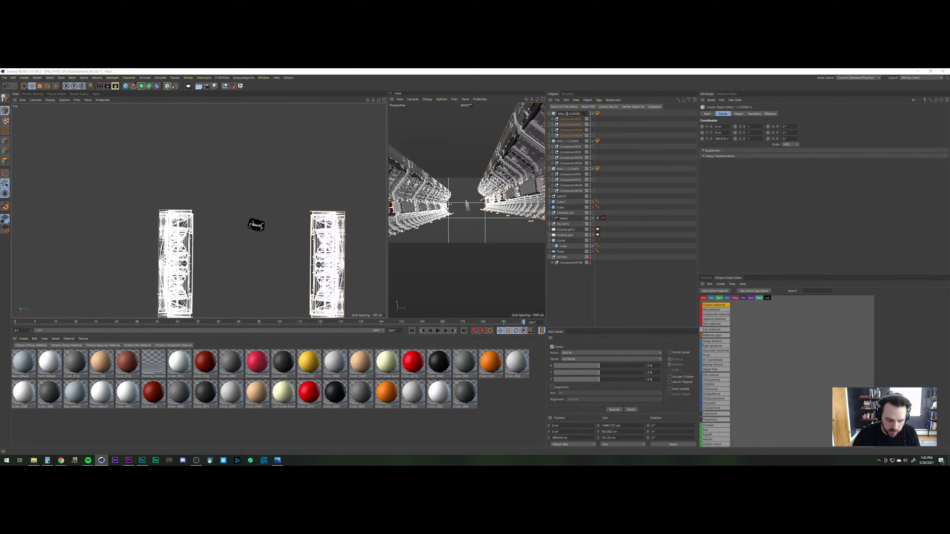
{"action": "type", "text": "3"}
{"action": "key", "text": "Return"}
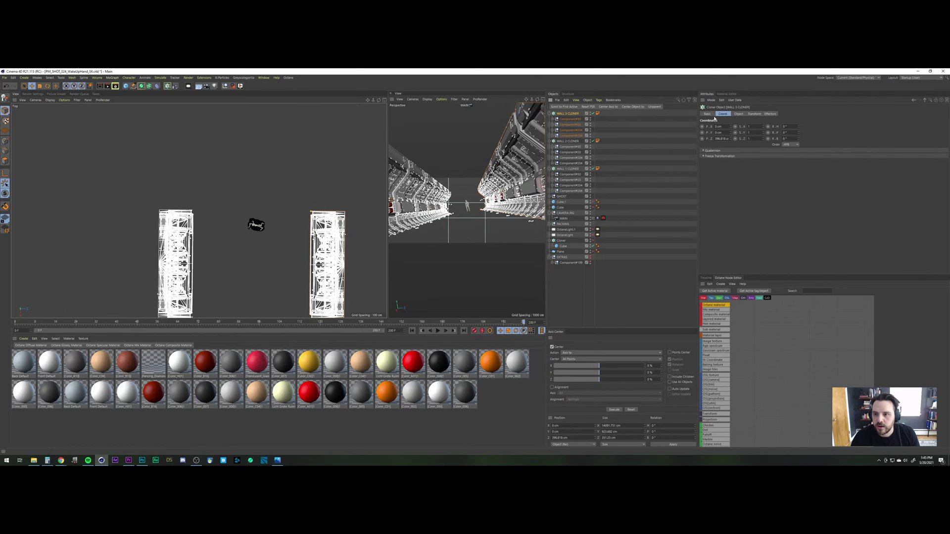
Step: Set WALL 3 CLONER's count to 4 and its X position step to -15176 cm, copied from the Calculator result
{"action": "left_click", "coordinate": [739, 114]}
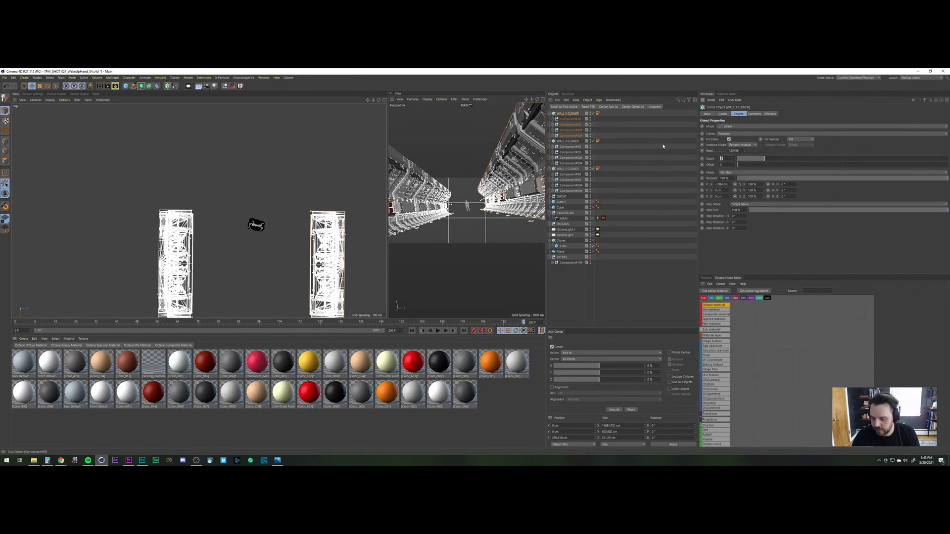
{"action": "key", "text": "Return"}
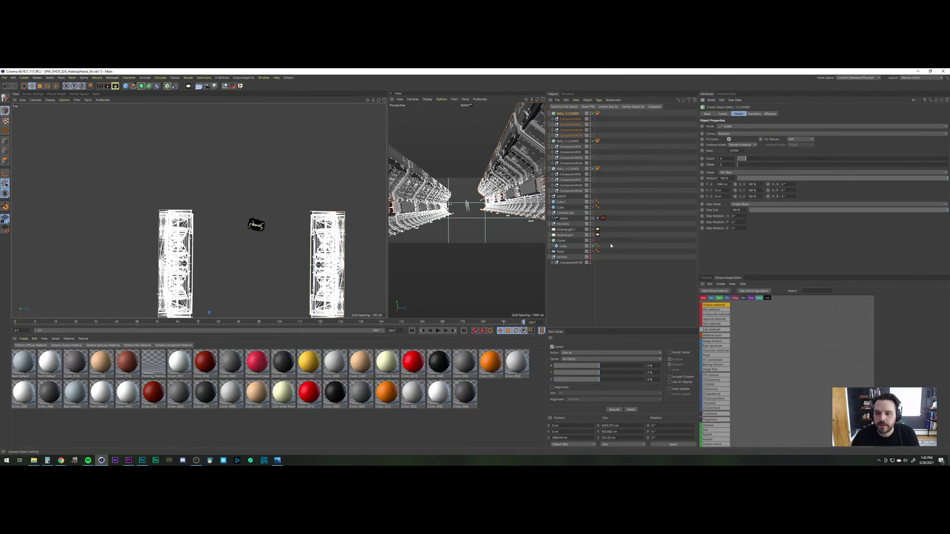
{"action": "left_click", "coordinate": [47, 461]}
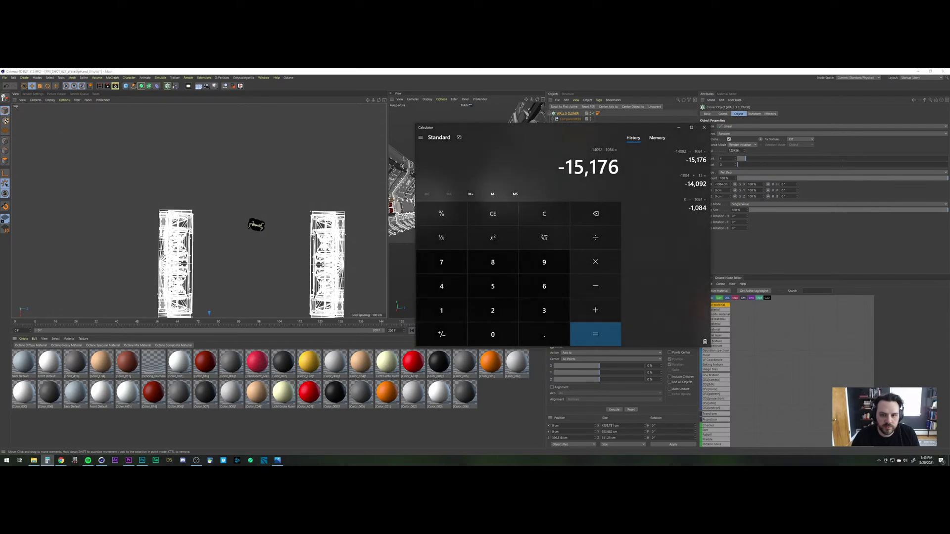
{"action": "left_click_drag", "start_coordinate": [617, 169], "coordinate": [525, 170]}
{"action": "key", "text": "ctrl+c"}
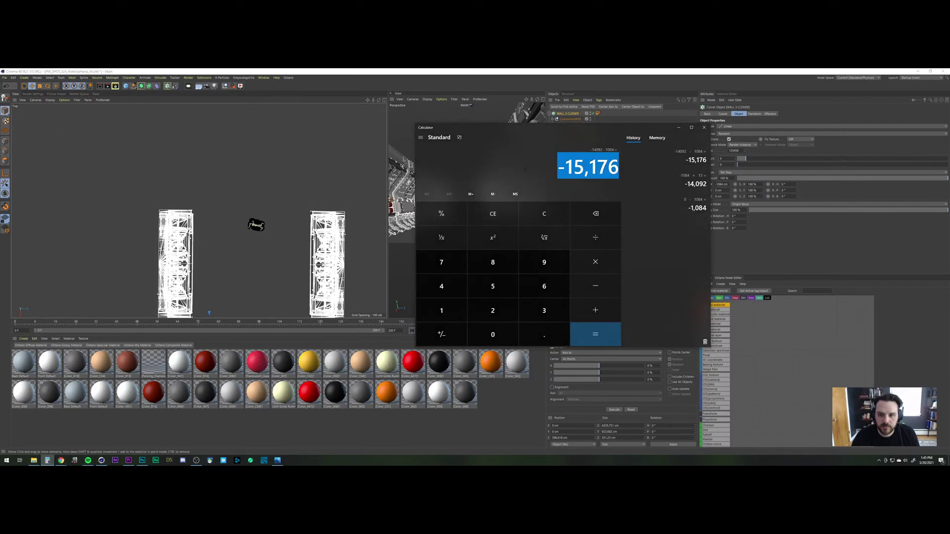
{"action": "left_click", "coordinate": [739, 196]}
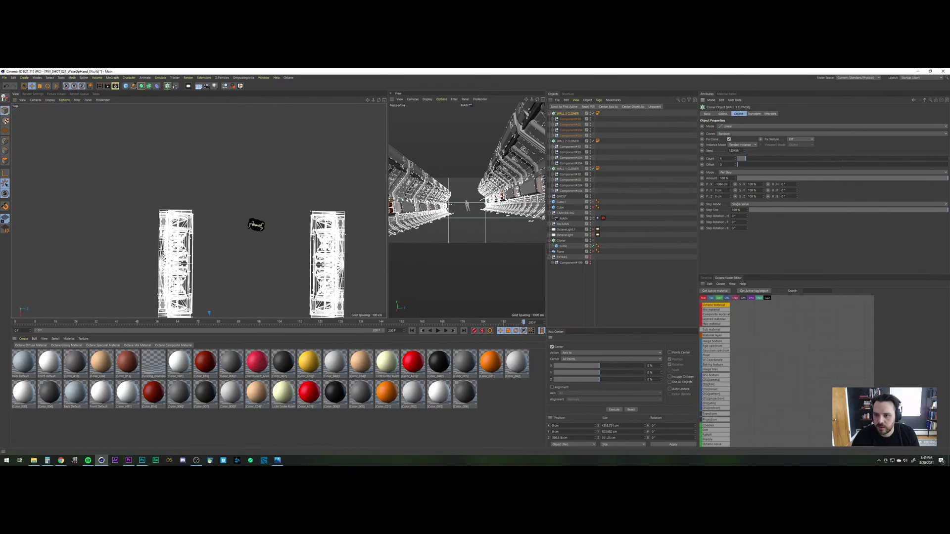
{"action": "left_click_drag", "start_coordinate": [728, 184], "coordinate": [672, 183]}
{"action": "key", "text": "ctrl+v"}
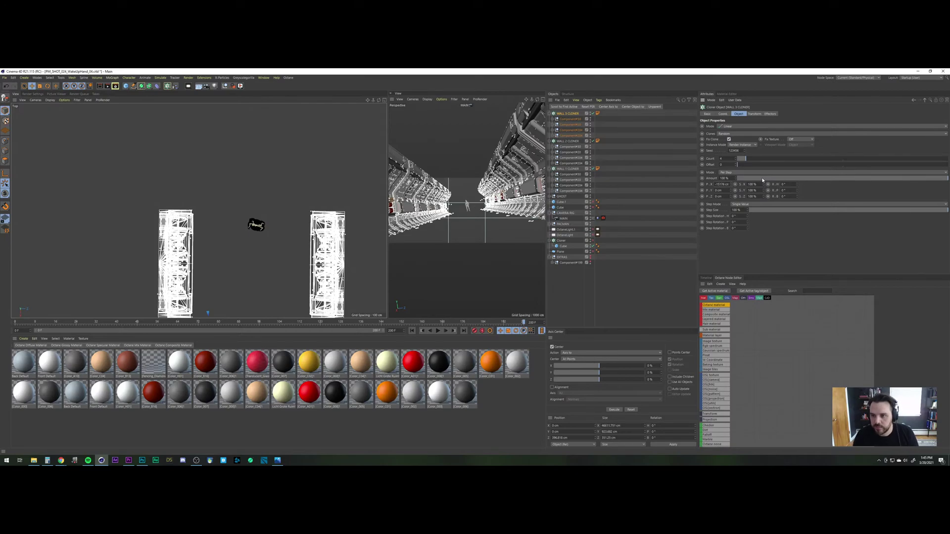
{"action": "key", "text": "Return"}
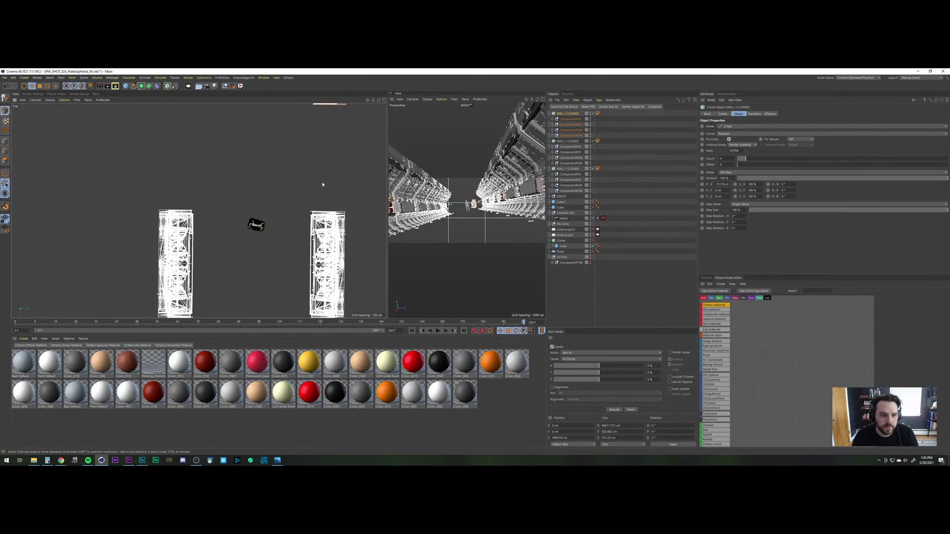
{"action": "scroll", "coordinate": [321, 191], "scroll_direction": "down", "scroll_amount": 5}
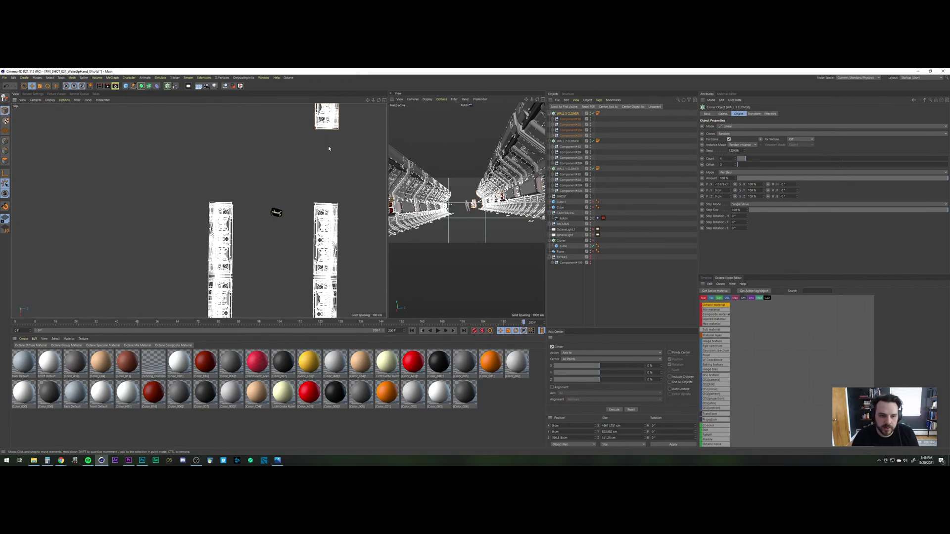
{"action": "scroll", "coordinate": [328, 149], "scroll_direction": "down", "scroll_amount": 5}
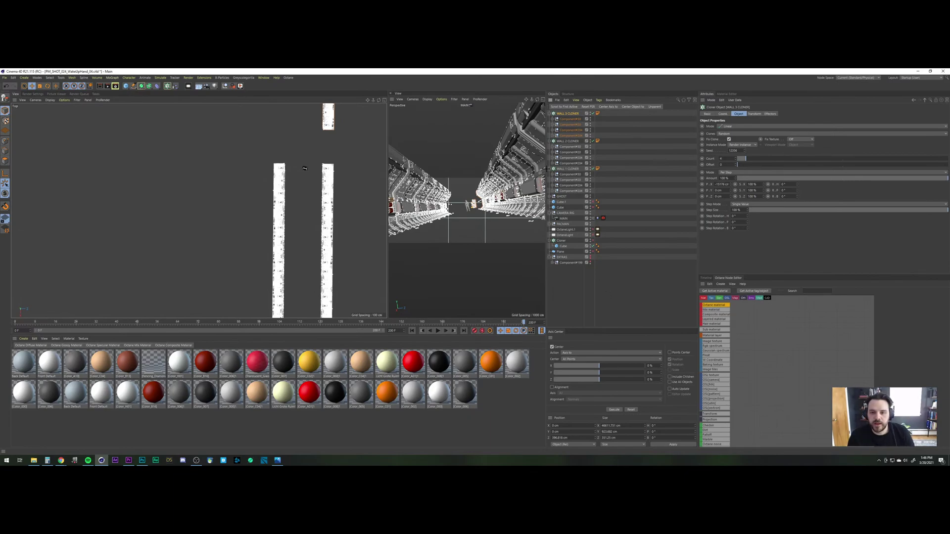
{"action": "left_click", "coordinate": [604, 293]}
Step: Duplicate WALL 2 CLONER to the top of the object hierarchy and rename the copy WALL 4 CLONER
{"action": "left_click", "coordinate": [567, 142]}
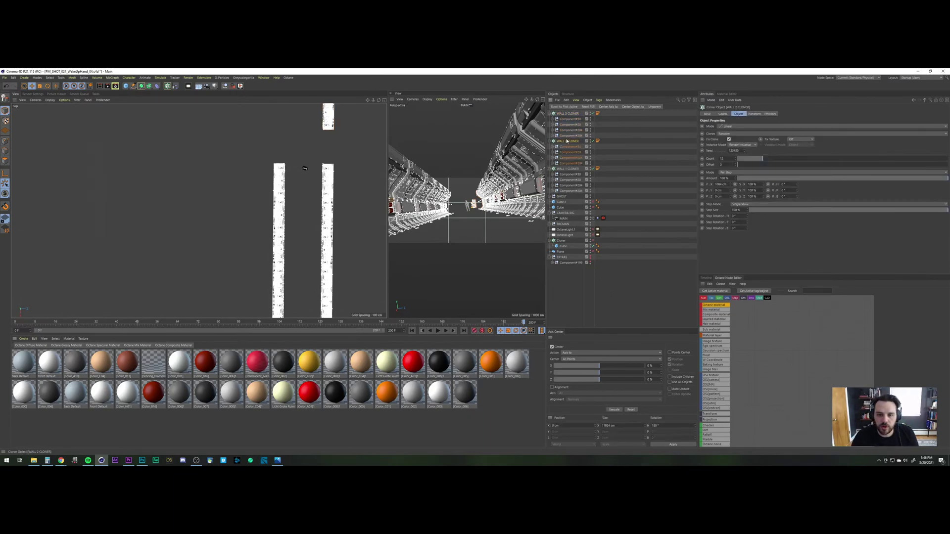
{"action": "left_click_drag", "start_coordinate": [568, 113], "coordinate": [570, 112], "text": "ctrl"}
{"action": "double_click", "coordinate": [570, 114]}
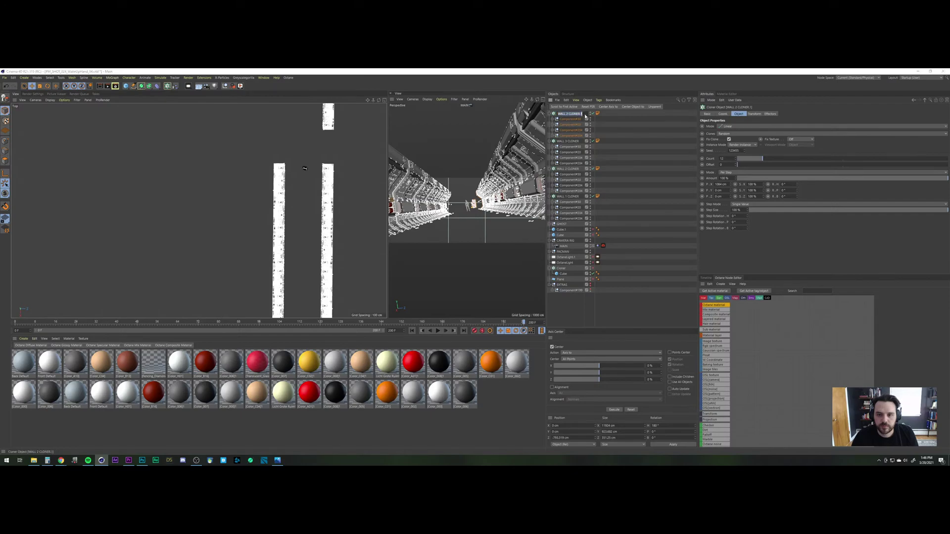
{"action": "left_click", "coordinate": [585, 115]}
{"action": "key", "text": "BackSpace"}
{"action": "key", "text": "BackSpace"}
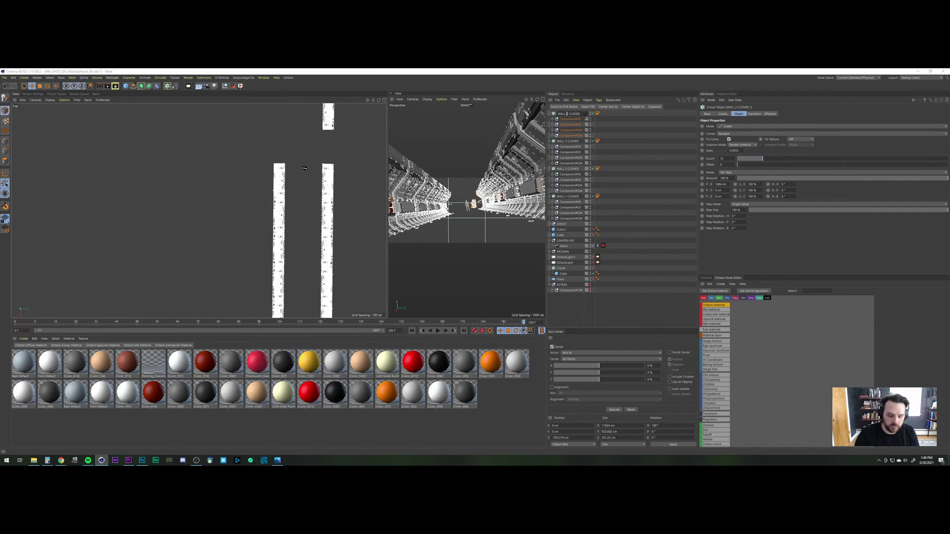
{"action": "type", "text": "4"}
{"action": "key", "text": "Return"}
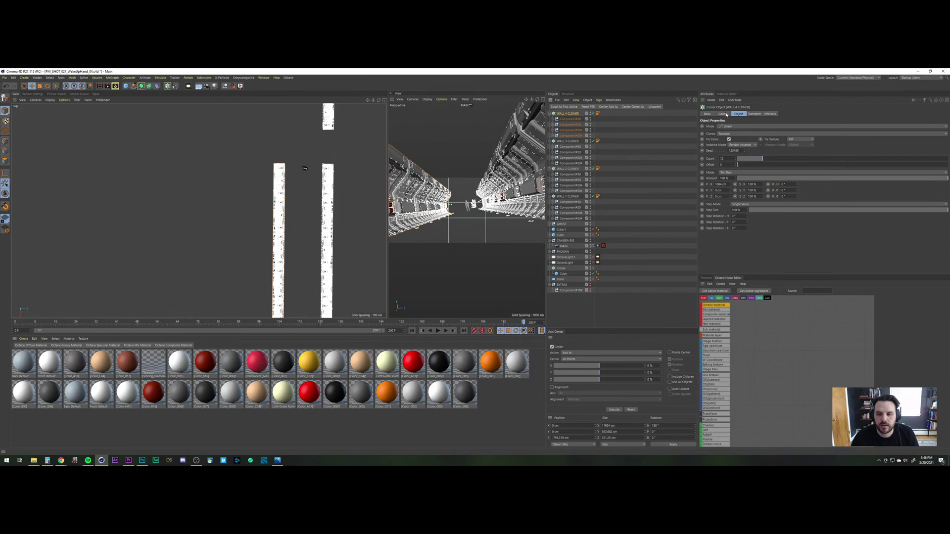
Step: Compare the wall cloners' settings and set WALL 3 CLONER's X position step to -1084 cm
{"action": "left_click", "coordinate": [568, 141]}
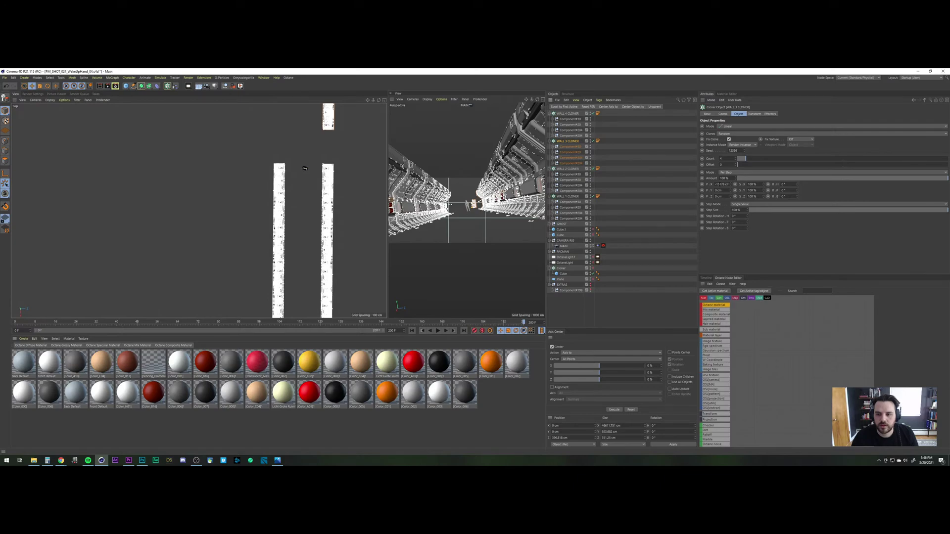
{"action": "left_click", "coordinate": [568, 197]}
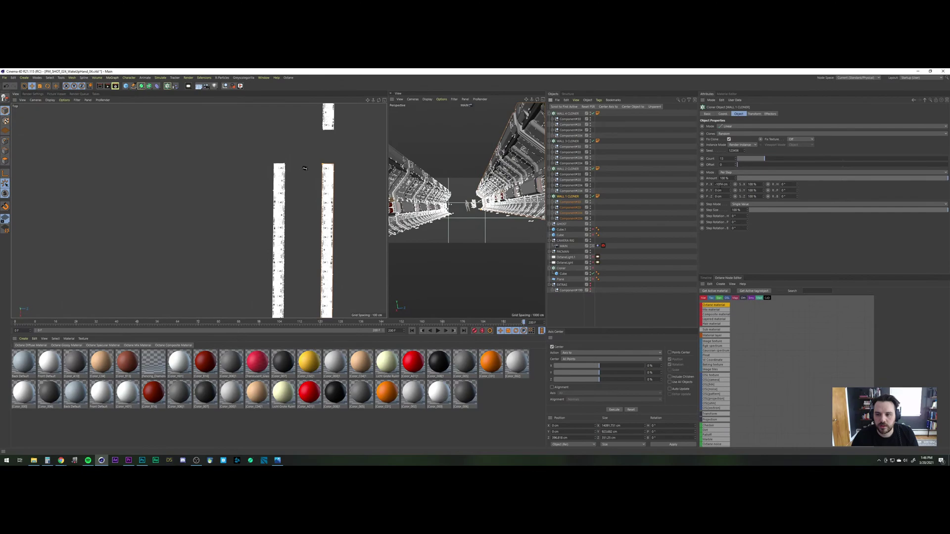
{"action": "left_click", "coordinate": [567, 141]}
{"action": "double_click", "coordinate": [722, 184]}
{"action": "key", "text": "BackSpace"}
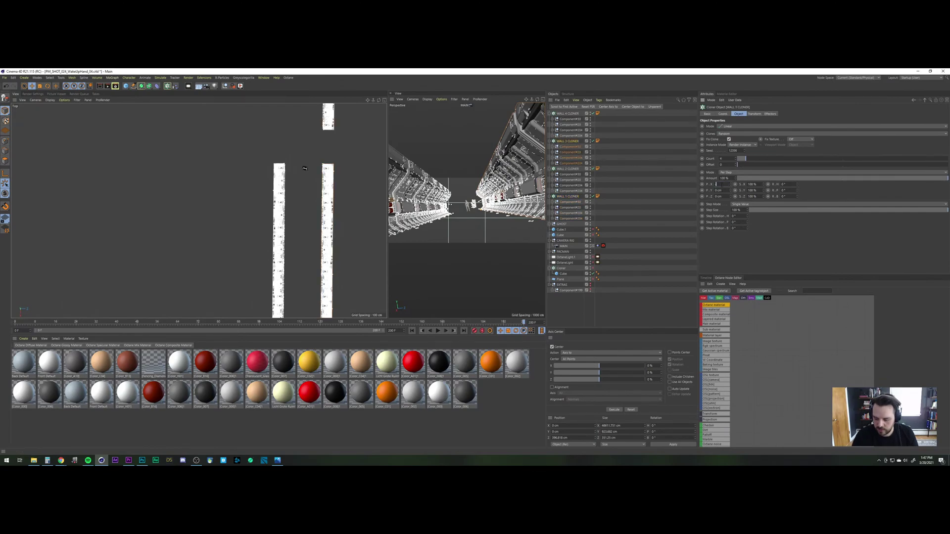
{"action": "type", "text": "-1084"}
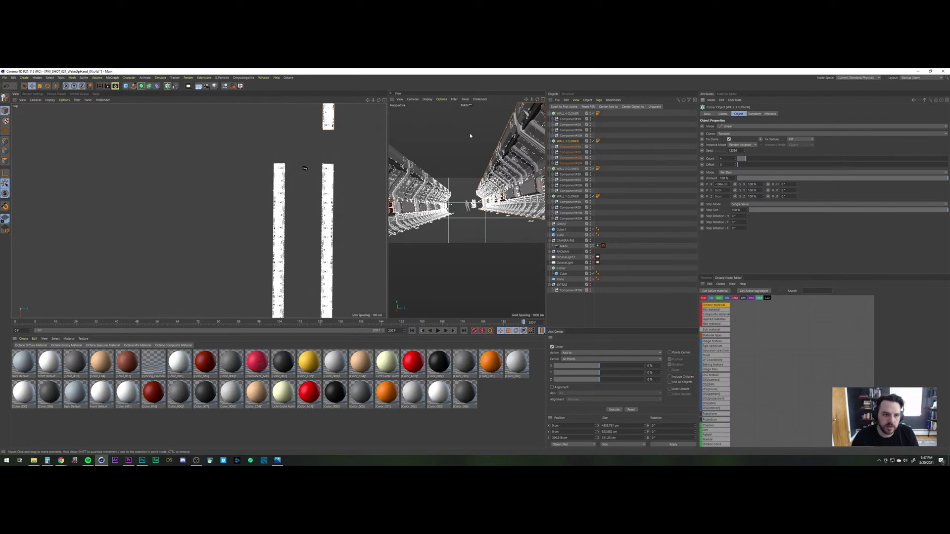
{"action": "key", "text": "Return"}
Step: Move WALL 3 CLONER to an X coordinate of -15176 cm
{"action": "left_click", "coordinate": [723, 114]}
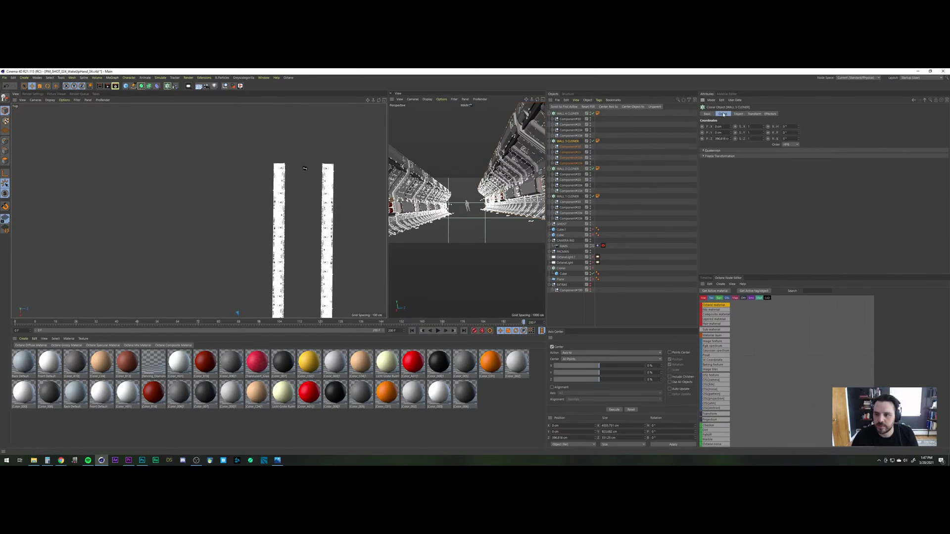
{"action": "double_click", "coordinate": [722, 127]}
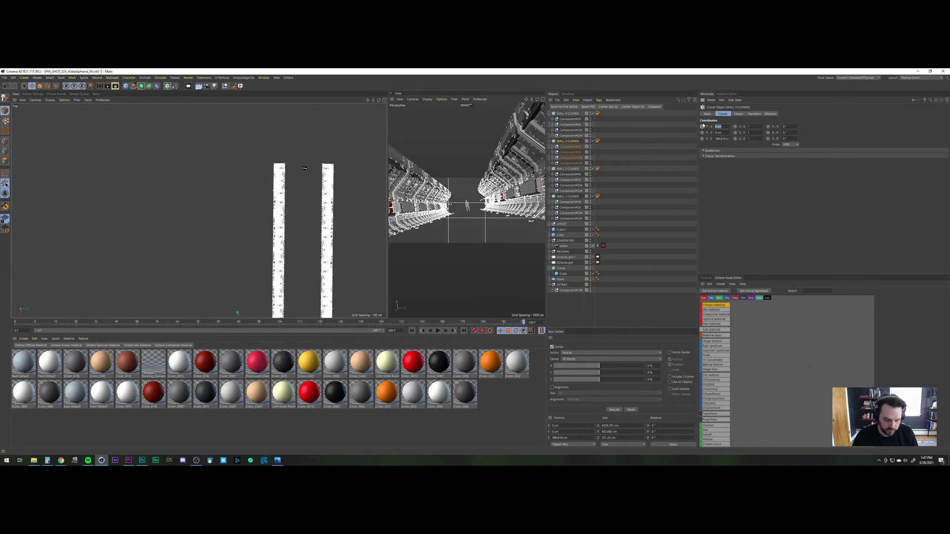
{"action": "type", "text": "-15,176"}
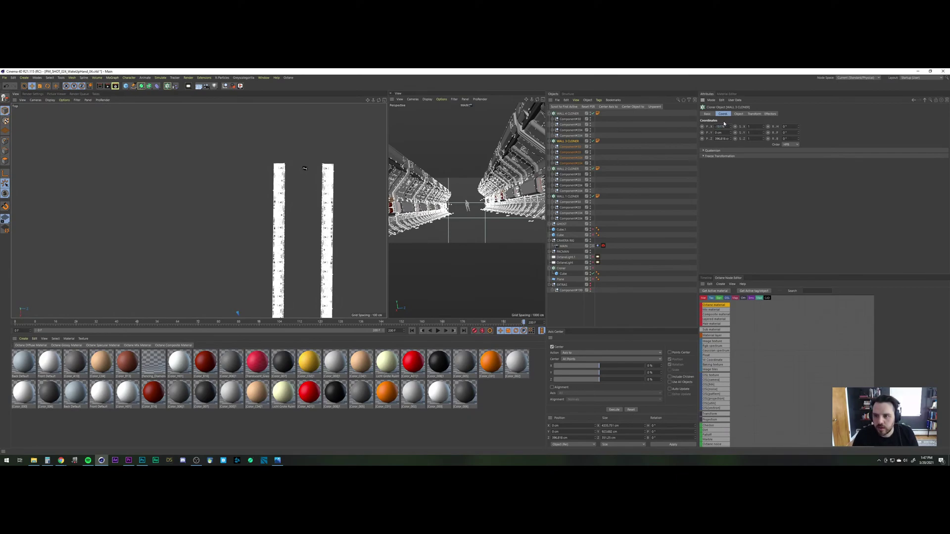
{"action": "key", "text": "Return"}
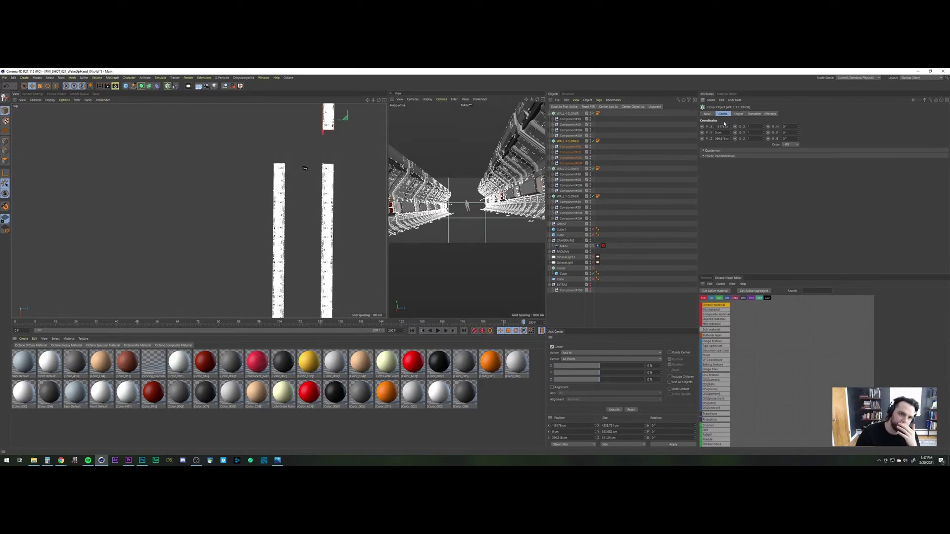
Step: Move WALL 4 CLONER to an X coordinate of -15176 cm
{"action": "left_click", "coordinate": [568, 114]}
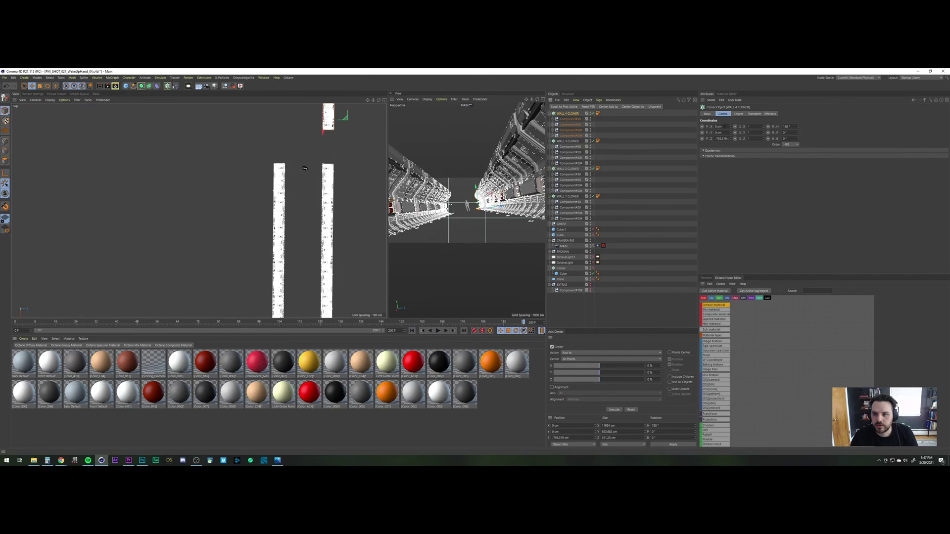
{"action": "left_click_drag", "start_coordinate": [724, 127], "coordinate": [702, 127]}
{"action": "type", "text": "-15,176"}
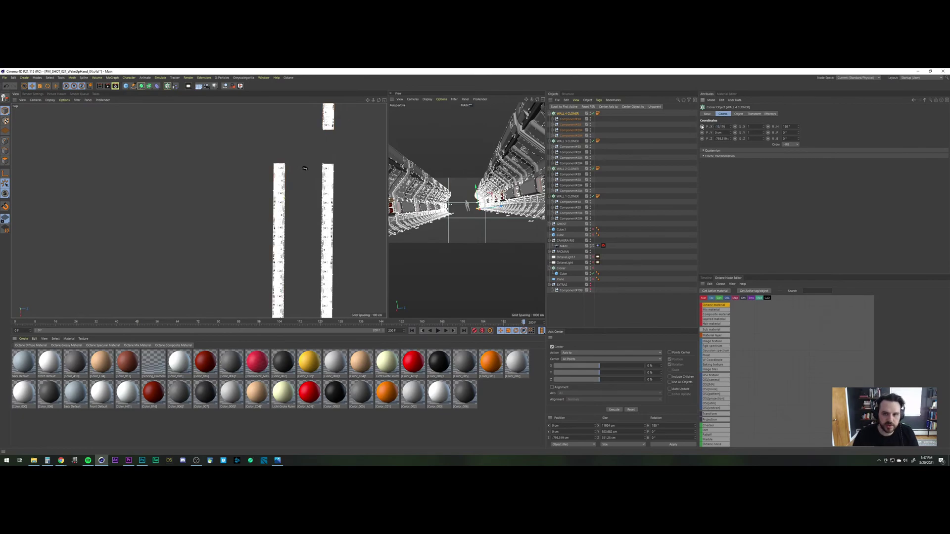
{"action": "key", "text": "Return"}
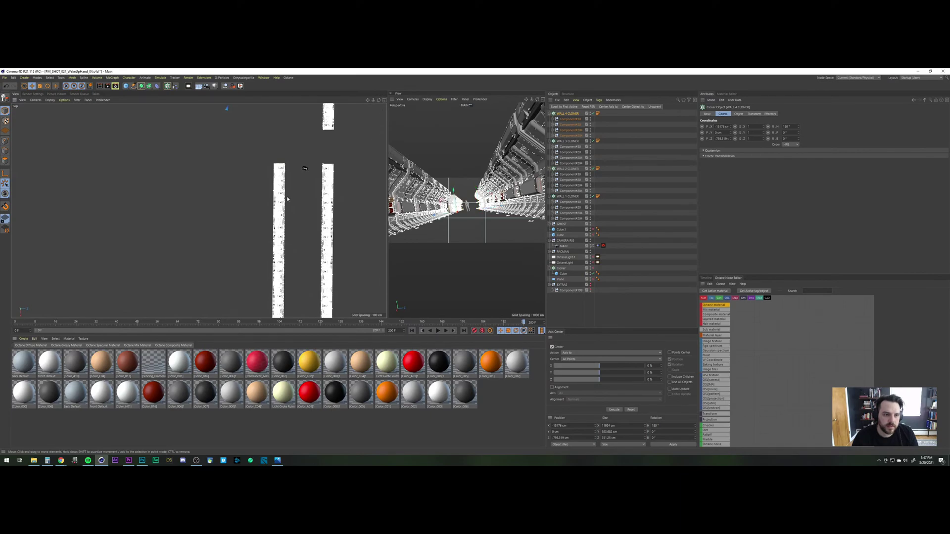
Step: Set WALL 4 CLONER's clone count to 4 so that its length matches WALL 3 CLONER
{"action": "scroll", "coordinate": [288, 215], "scroll_direction": "down", "scroll_amount": 5}
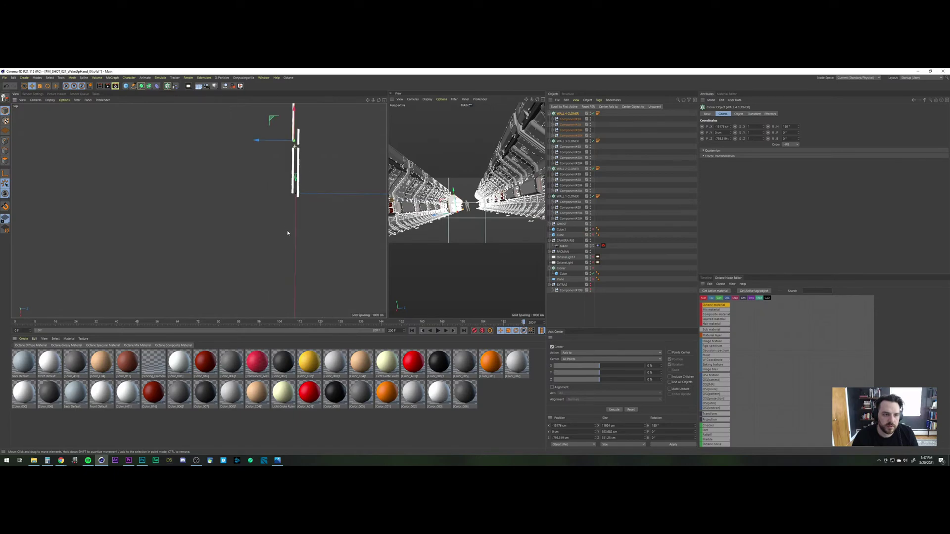
{"action": "scroll", "coordinate": [287, 228], "scroll_direction": "down", "scroll_amount": 3}
{"action": "scroll", "coordinate": [287, 209], "scroll_direction": "down", "scroll_amount": 1}
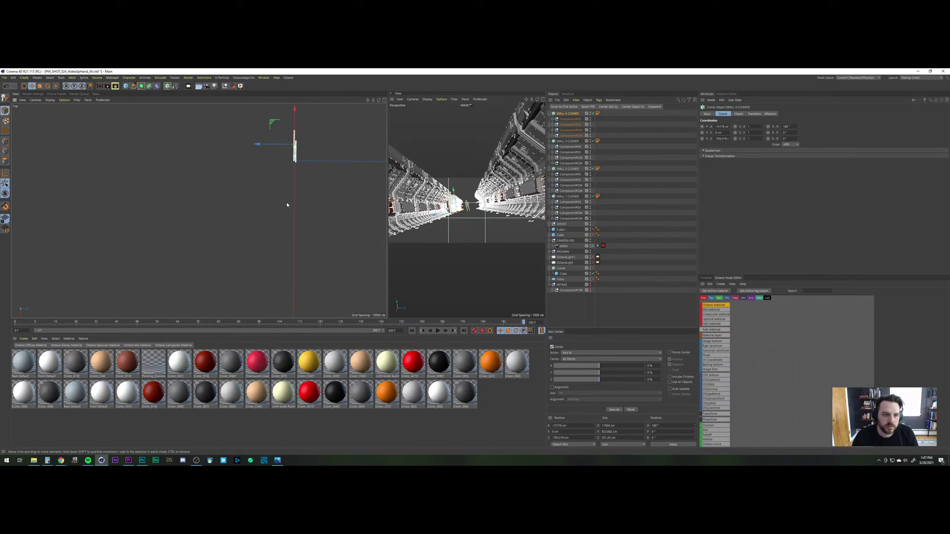
{"action": "scroll", "coordinate": [290, 187], "scroll_direction": "up", "scroll_amount": 2}
{"action": "scroll", "coordinate": [290, 183], "scroll_direction": "up", "scroll_amount": 2}
{"action": "scroll", "coordinate": [276, 152], "scroll_direction": "up", "scroll_amount": 2}
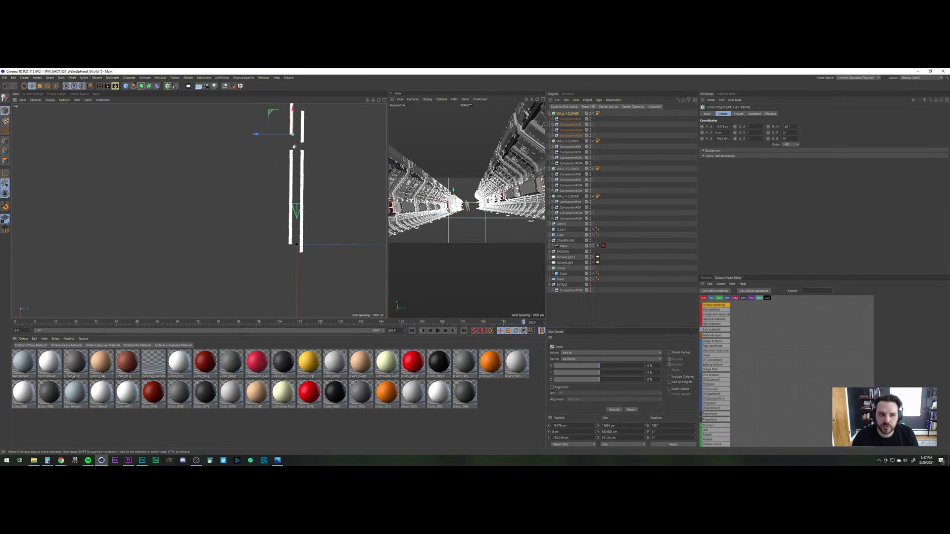
{"action": "left_click", "coordinate": [584, 118]}
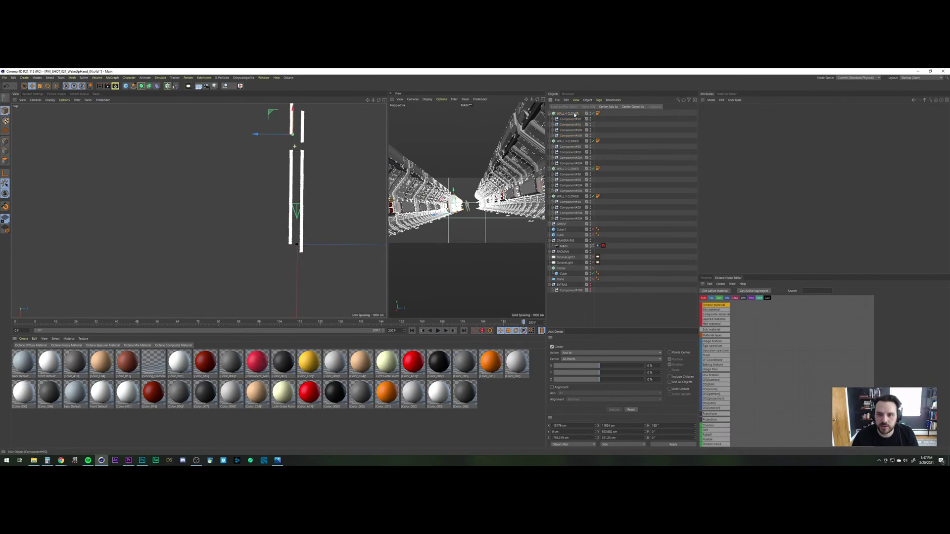
{"action": "left_click", "coordinate": [571, 114]}
{"action": "left_click", "coordinate": [570, 141]}
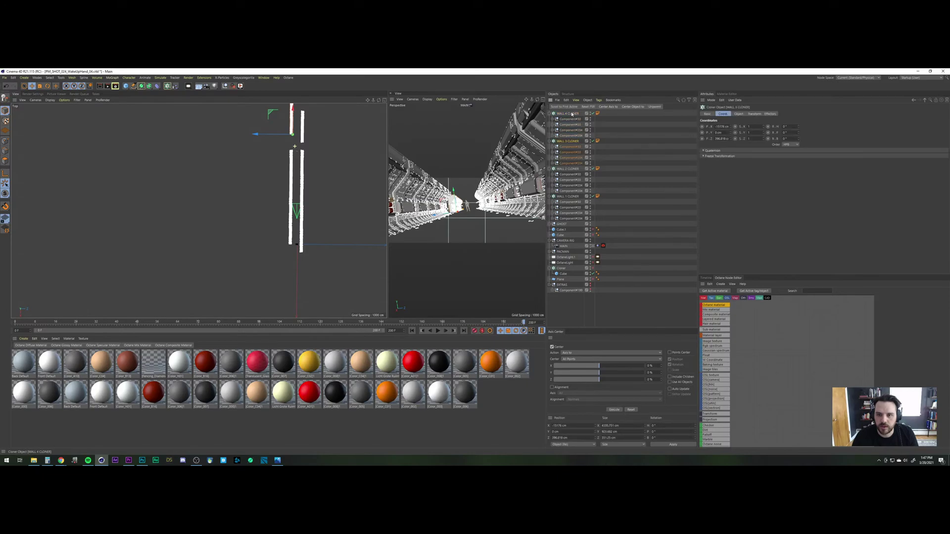
{"action": "left_click", "coordinate": [739, 114]}
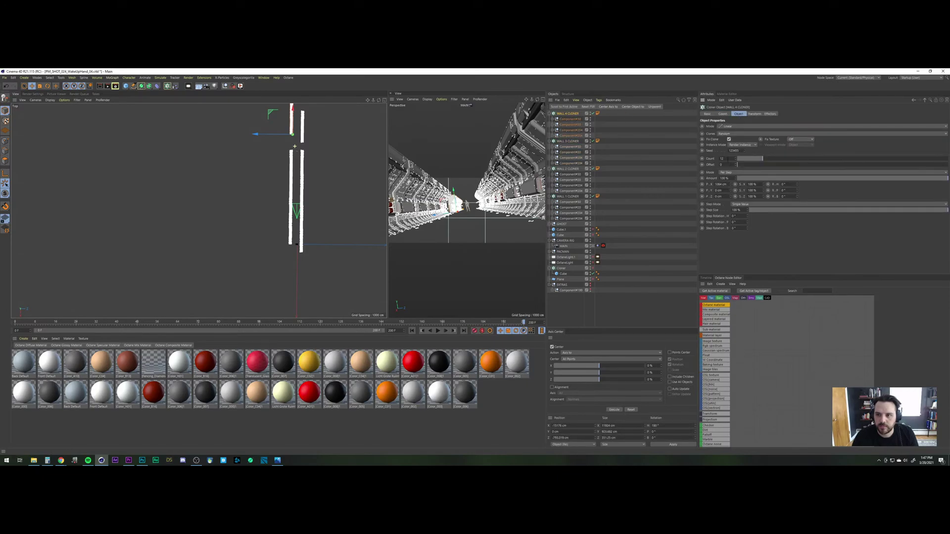
{"action": "left_click_drag", "start_coordinate": [728, 159], "coordinate": [691, 159]}
{"action": "type", "text": "4"}
{"action": "key", "text": "Return"}
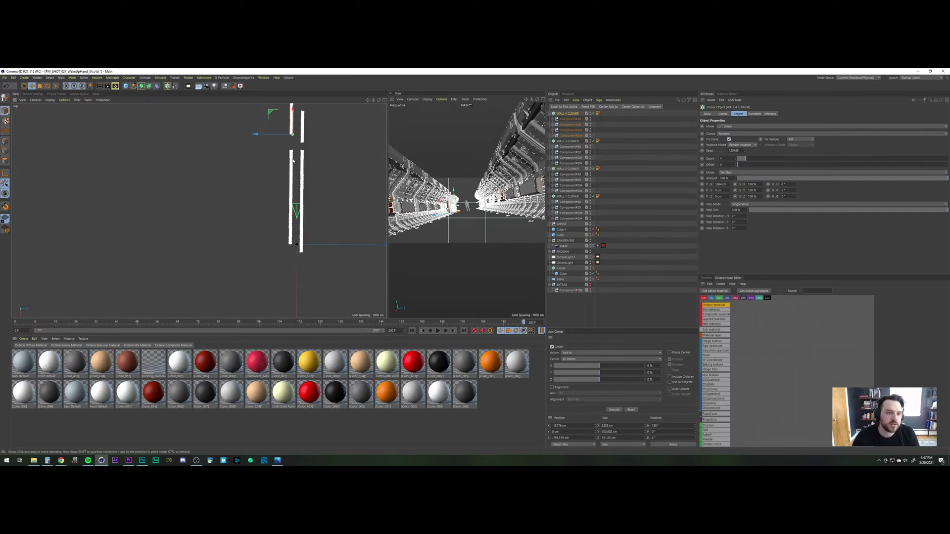
Step: Offset WALL 4 CLONER's X coordinate by +1084 cm to line it up with the opposite wall section
{"action": "mouse_move", "coordinate": [291, 166]}
{"action": "middle_mouse_down", "text": "alt"}
{"action": "mouse_move", "coordinate": [286, 184]}
{"action": "mouse_move", "coordinate": [288, 168]}
{"action": "middle_mouse_up", "text": "alt"}
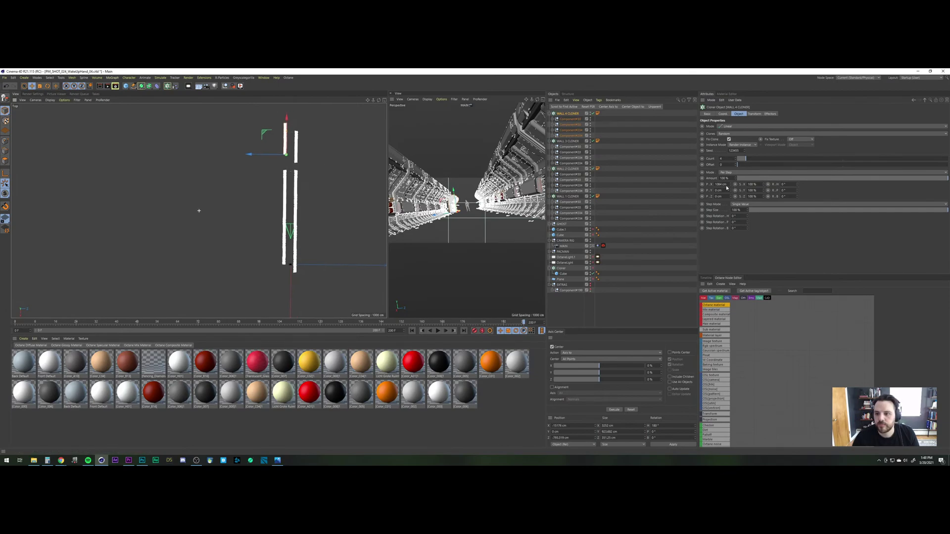
{"action": "left_click", "coordinate": [723, 114]}
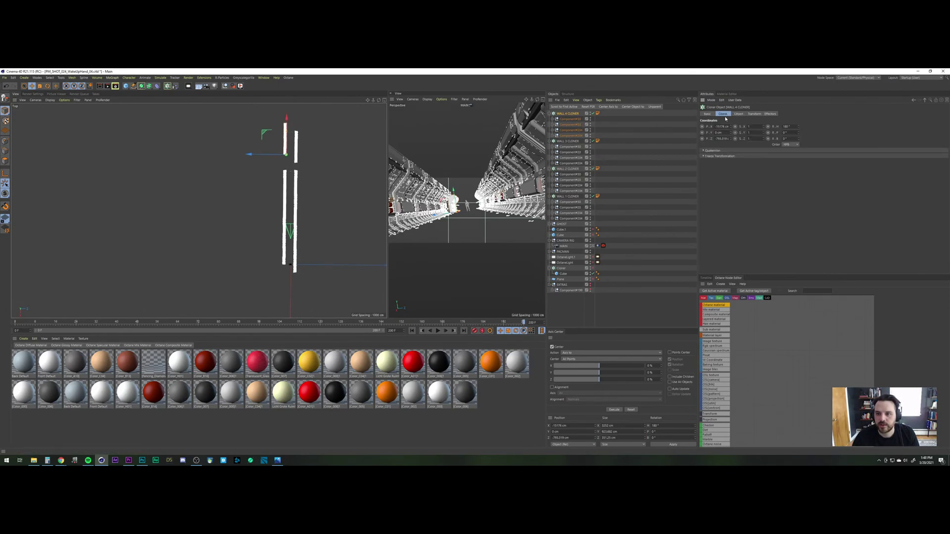
{"action": "left_click_drag", "start_coordinate": [726, 128], "coordinate": [763, 126]}
{"action": "type", "text": "+10"}
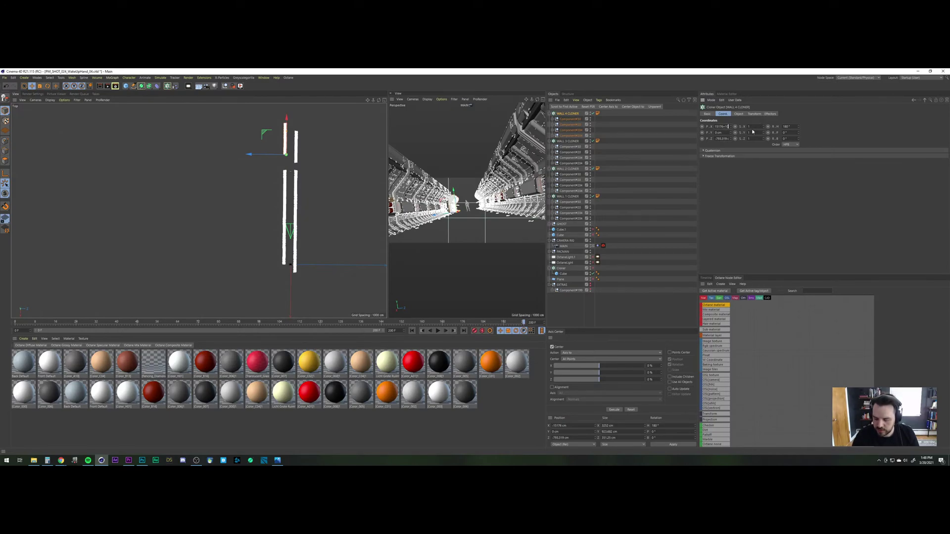
{"action": "type", "text": "84"}
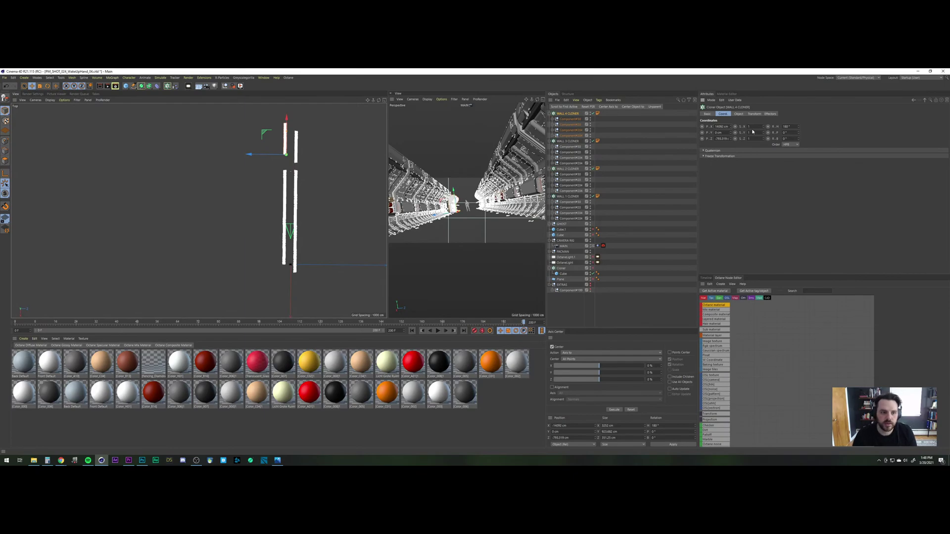
{"action": "key", "text": "Return"}
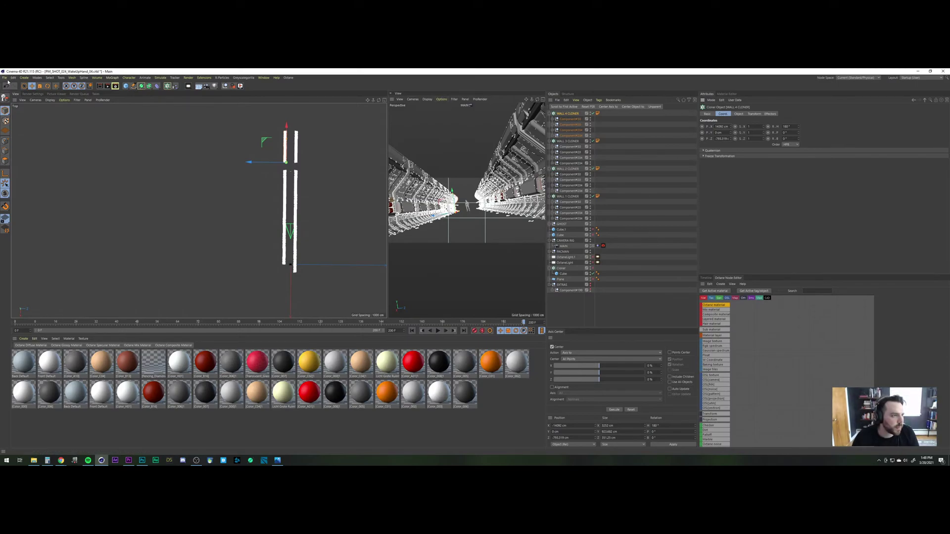
Step: Save the project and collapse the four wall cloners in the object hierarchy
{"action": "left_click", "coordinate": [5, 78]}
{"action": "left_click", "coordinate": [18, 127]}
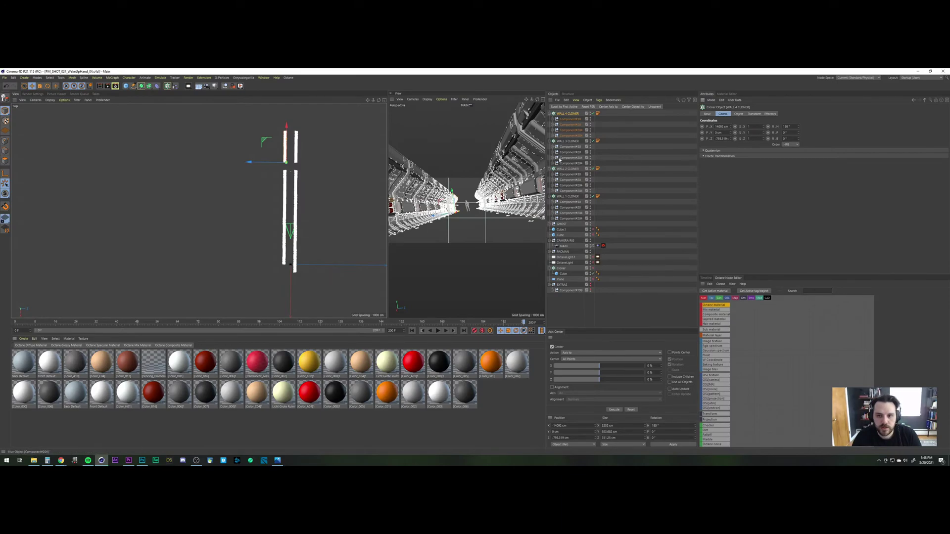
{"action": "left_click", "coordinate": [550, 142]}
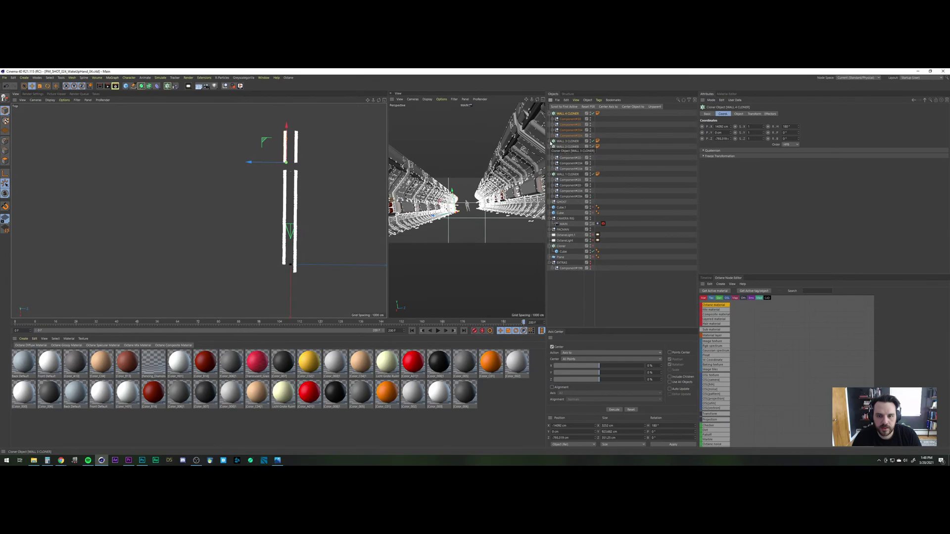
{"action": "left_click", "coordinate": [551, 147]}
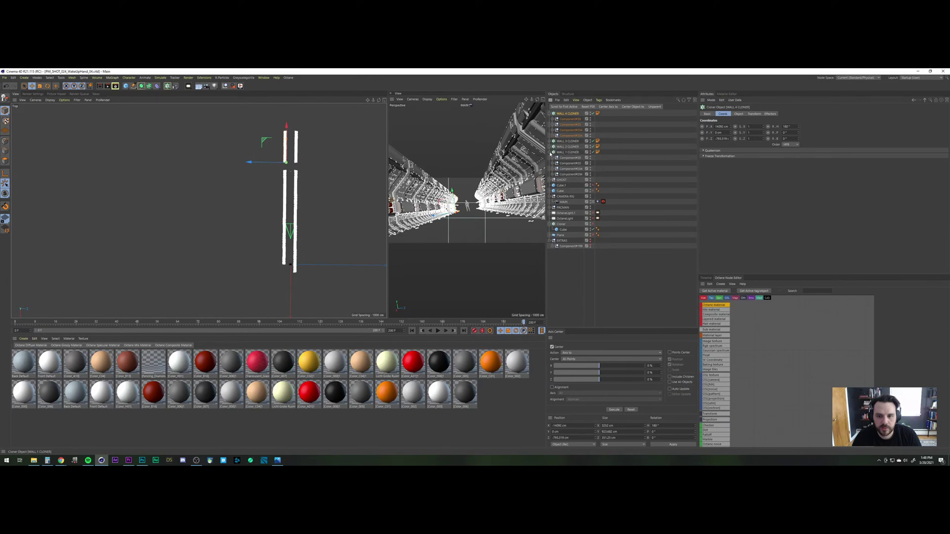
{"action": "left_click", "coordinate": [550, 152]}
{"action": "left_click", "coordinate": [551, 114]}
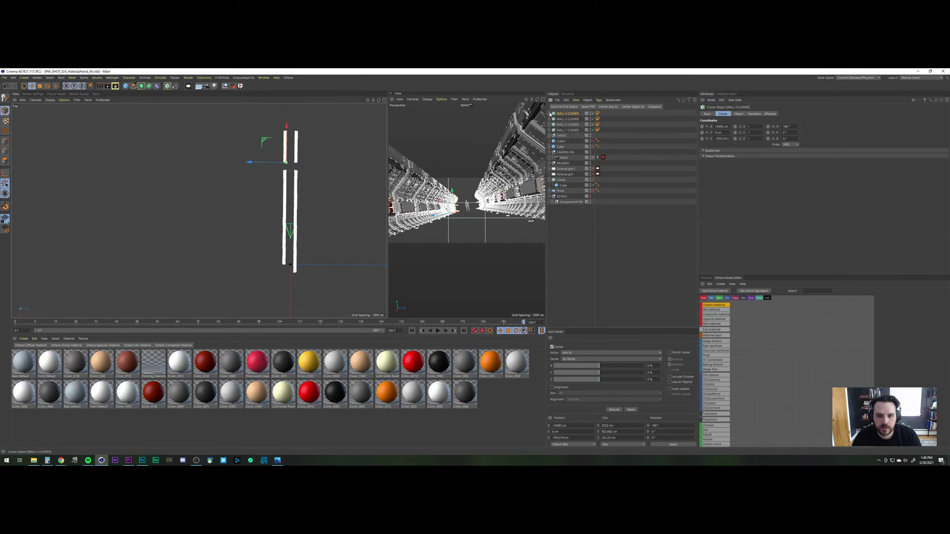
{"action": "left_click", "coordinate": [578, 212]}
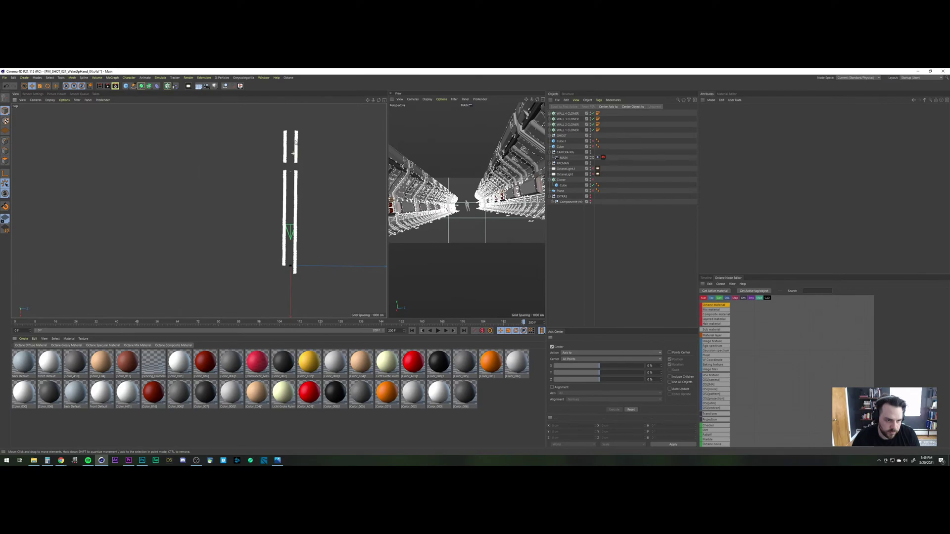
Step: Duplicate WALL 3 CLONER to the top of the object hierarchy and rename the copy WALL 5 CLONER
{"action": "scroll", "coordinate": [296, 144], "scroll_direction": "up", "scroll_amount": 2}
{"action": "scroll", "coordinate": [298, 128], "scroll_direction": "up", "scroll_amount": 3}
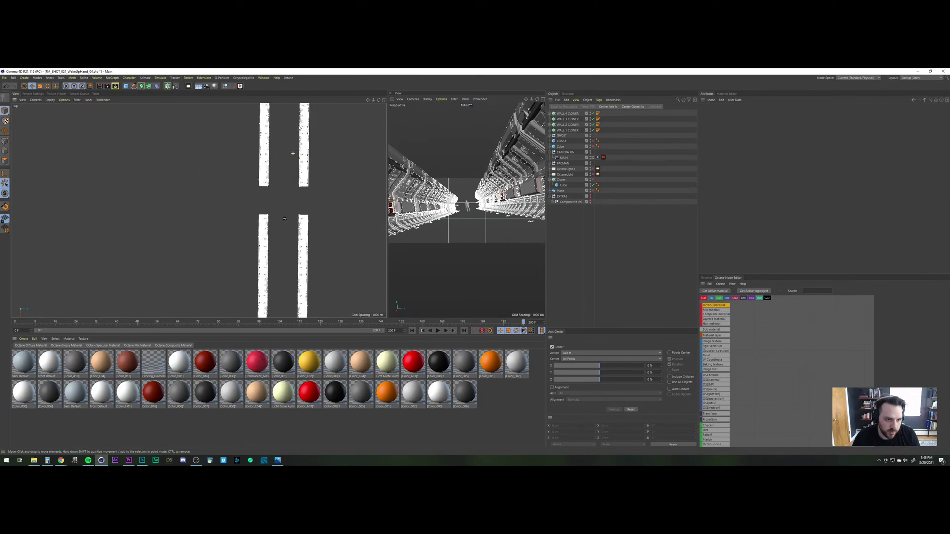
{"action": "left_click", "coordinate": [568, 118]}
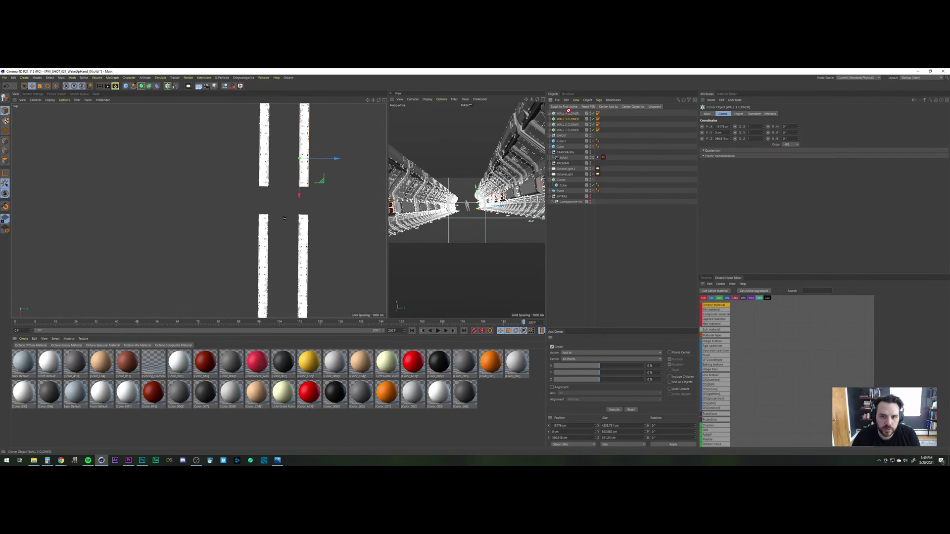
{"action": "left_click_drag", "start_coordinate": [568, 111], "coordinate": [570, 114], "text": "ctrl"}
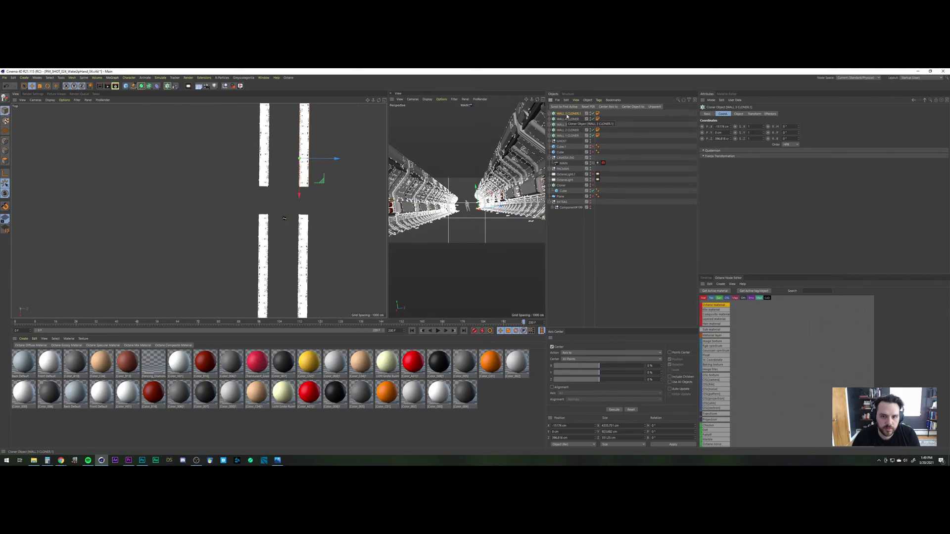
{"action": "double_click", "coordinate": [568, 115]}
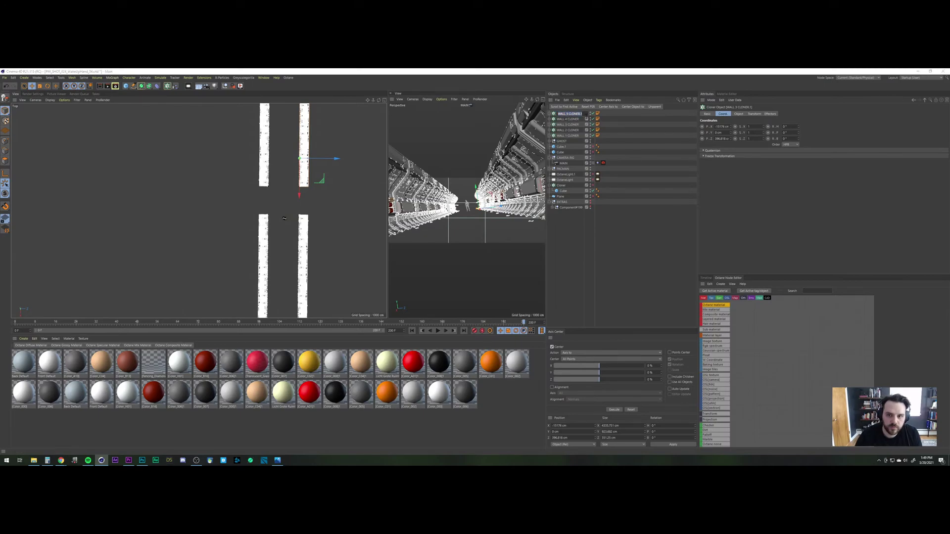
{"action": "left_click", "coordinate": [587, 115]}
{"action": "key", "text": "BackSpace"}
{"action": "key", "text": "BackSpace"}
{"action": "key", "text": "Left"}
{"action": "key", "text": "Left"}
{"action": "key", "text": "Left"}
{"action": "key", "text": "Left"}
{"action": "key", "text": "Left"}
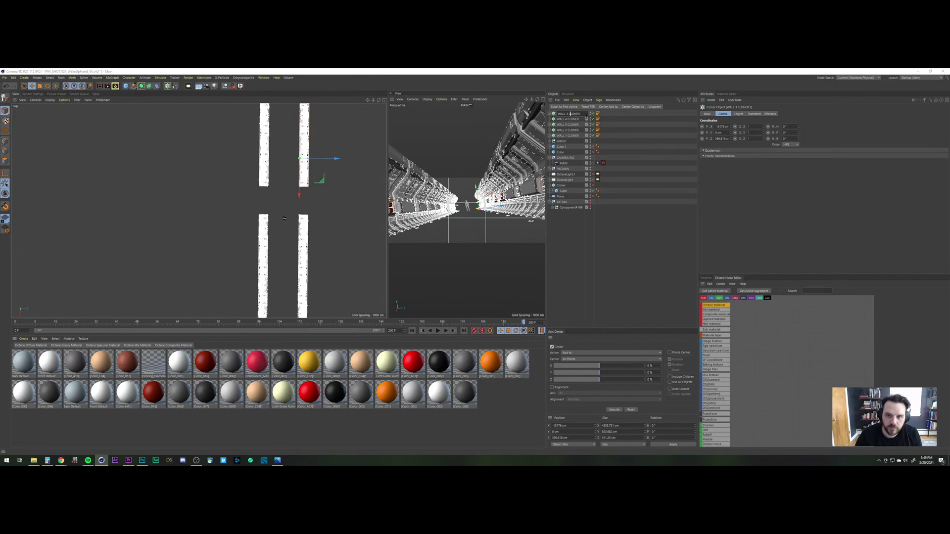
{"action": "type", "text": "5"}
{"action": "key", "text": "Return"}
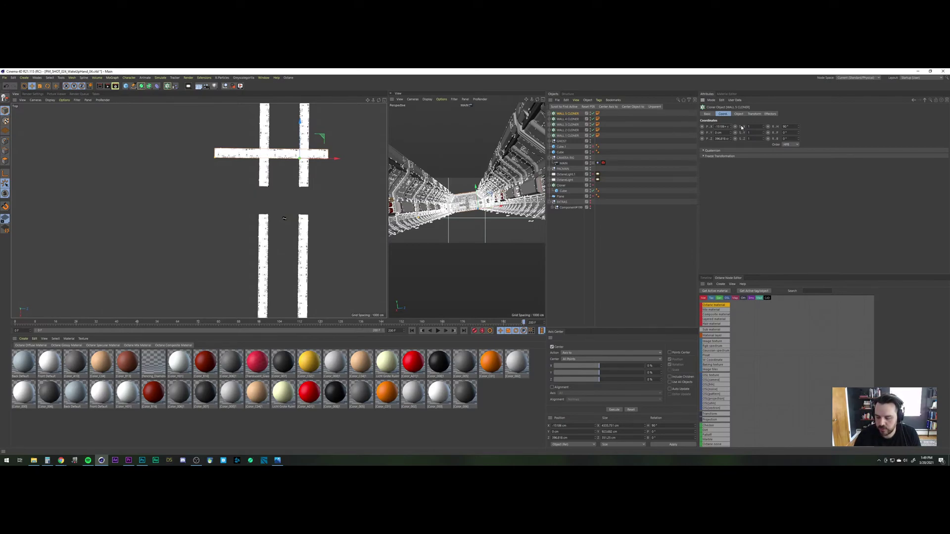
Step: Offset WALL 5 CLONER's X coordinate by +1086 cm
{"action": "type", "text": "+1086"}
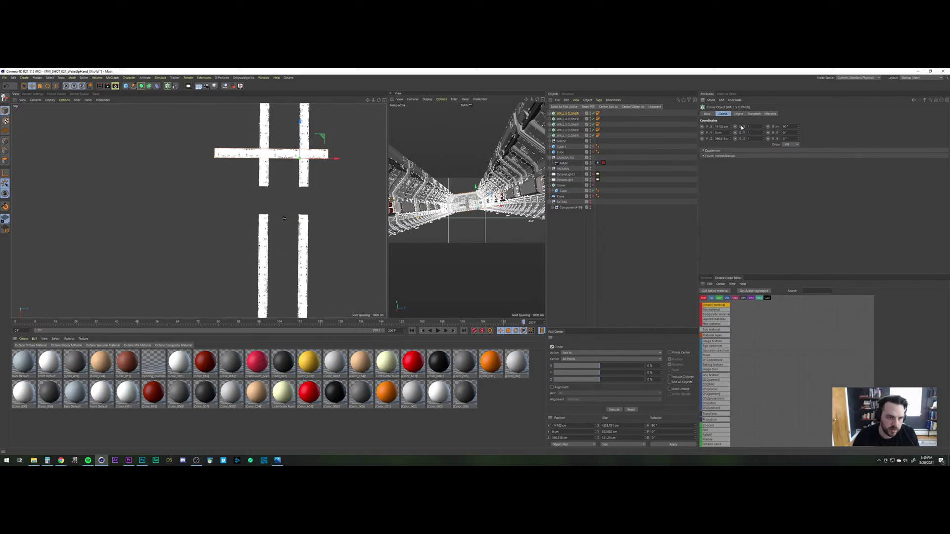
Step: Finish repositioning WALL 5 CLONER and reverse its clone direction by setting the X step to 1084 cm
{"action": "key", "text": "Return"}
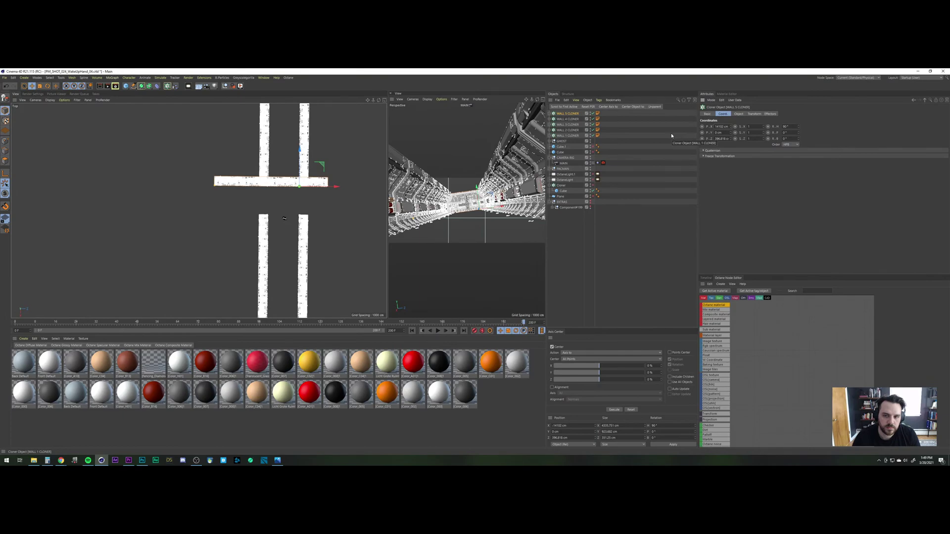
{"action": "left_click", "coordinate": [737, 114]}
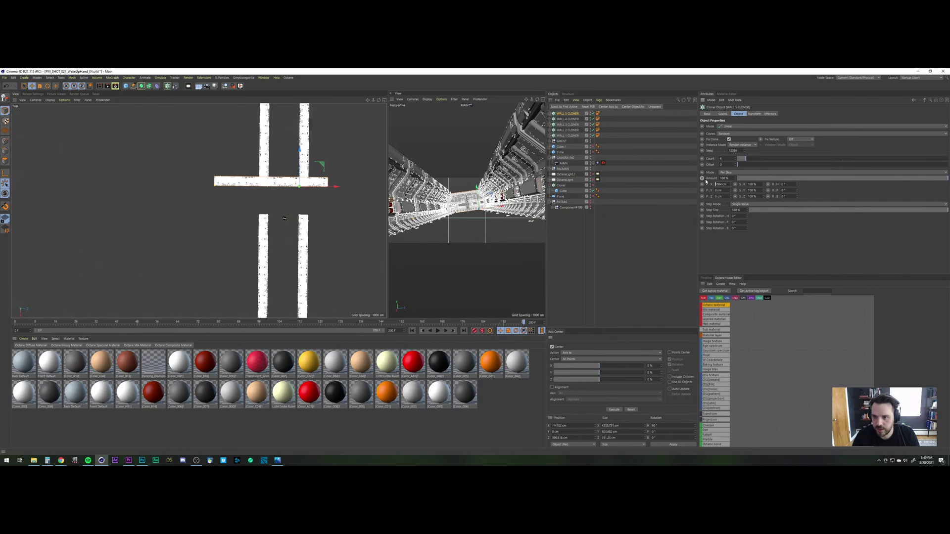
{"action": "key", "text": "Return"}
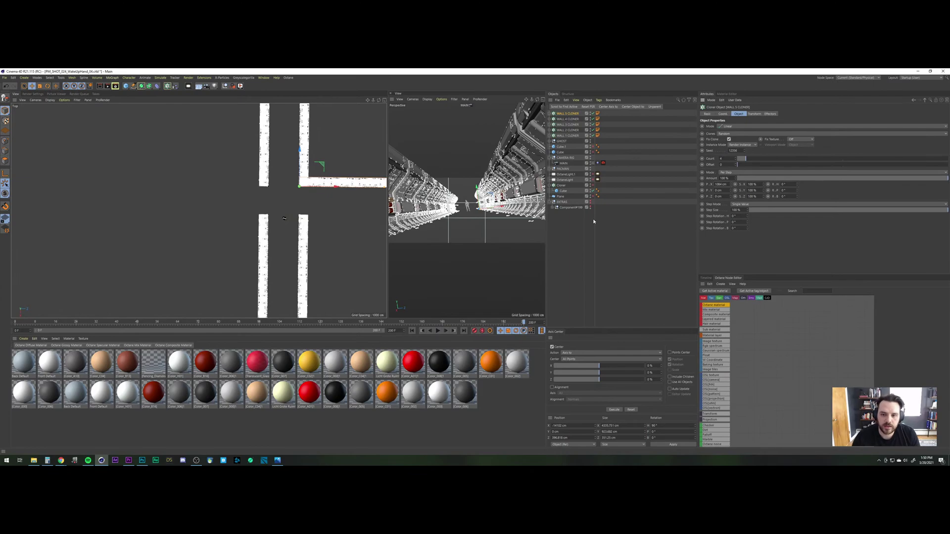
Step: Show the corridor in a maximized perspective view through the default camera, framing the junction with the side wall
{"action": "left_click", "coordinate": [385, 100]}
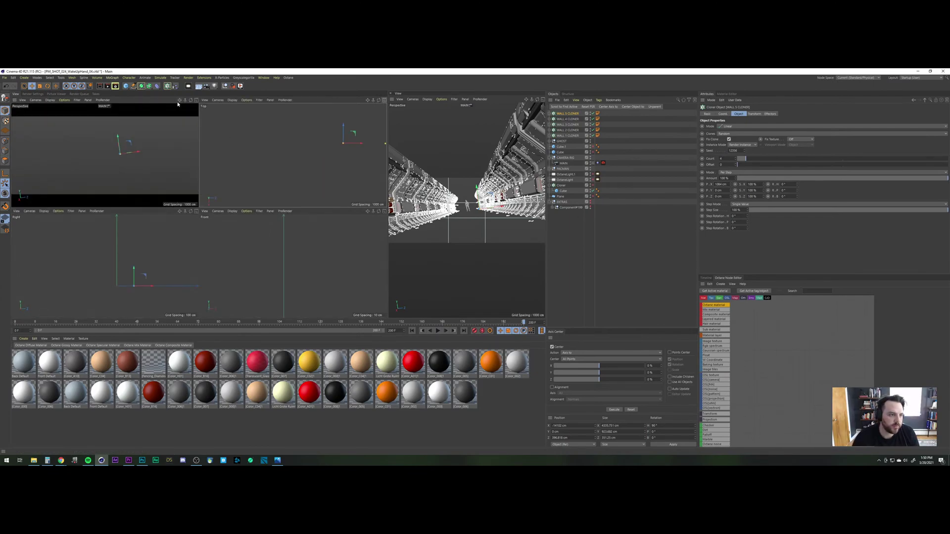
{"action": "left_click", "coordinate": [197, 100]}
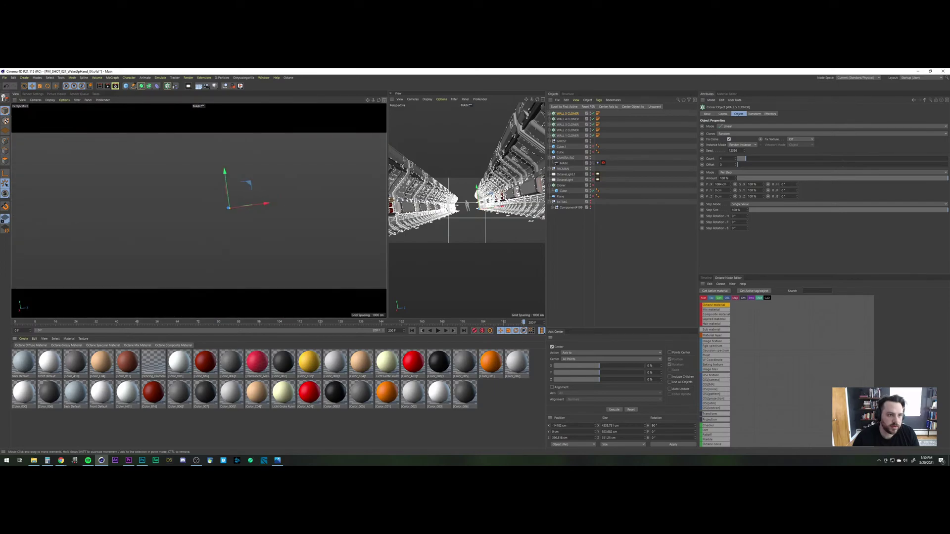
{"action": "left_click", "coordinate": [593, 163]}
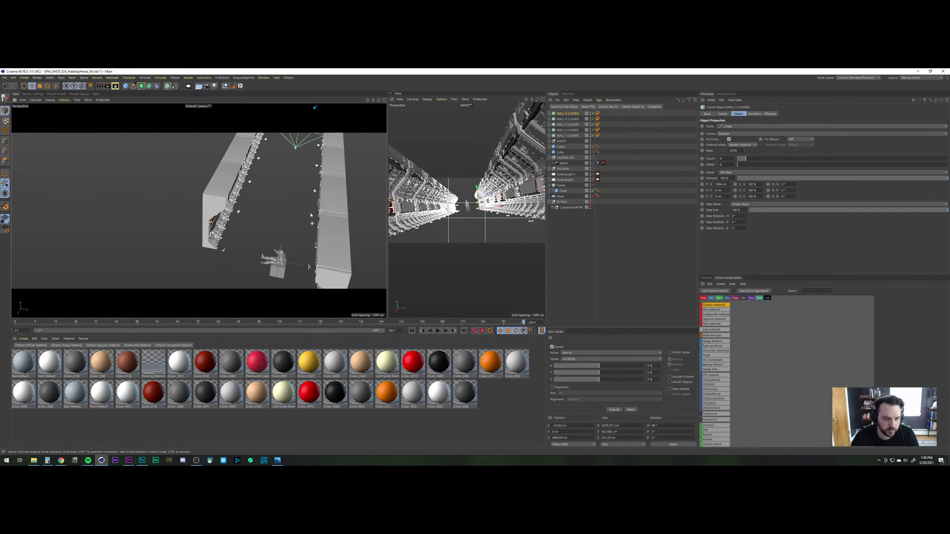
{"action": "left_click_drag", "start_coordinate": [311, 243], "coordinate": [329, 200], "text": "alt"}
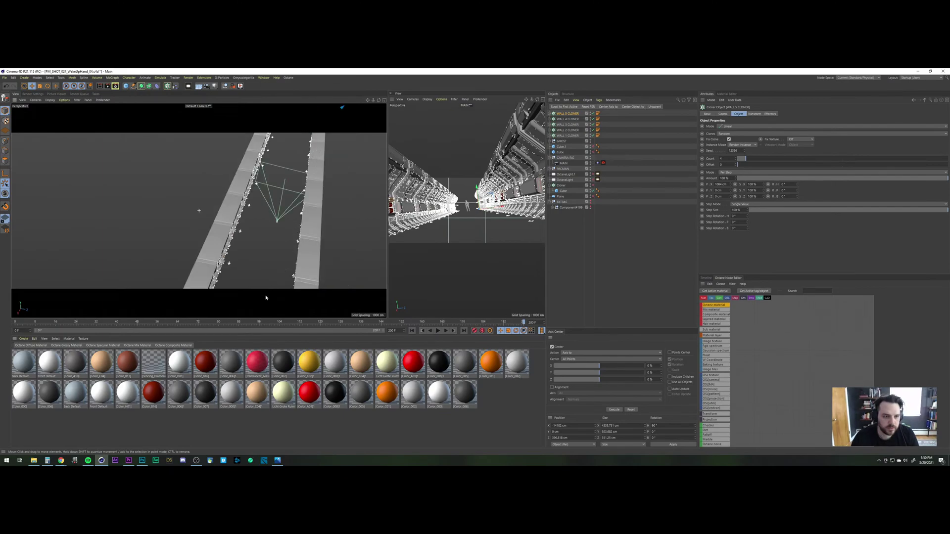
{"action": "middle_click_drag", "start_coordinate": [259, 308], "coordinate": [257, 310], "text": "alt"}
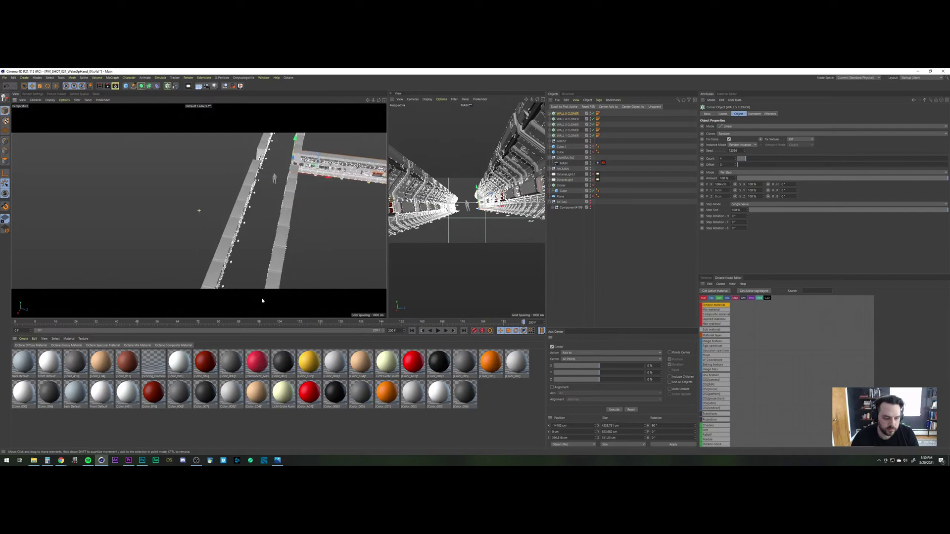
Step: Save the project and look at its scene files in the Cinema 4D folder in File Explorer
{"action": "key", "text": "ctrl+s"}
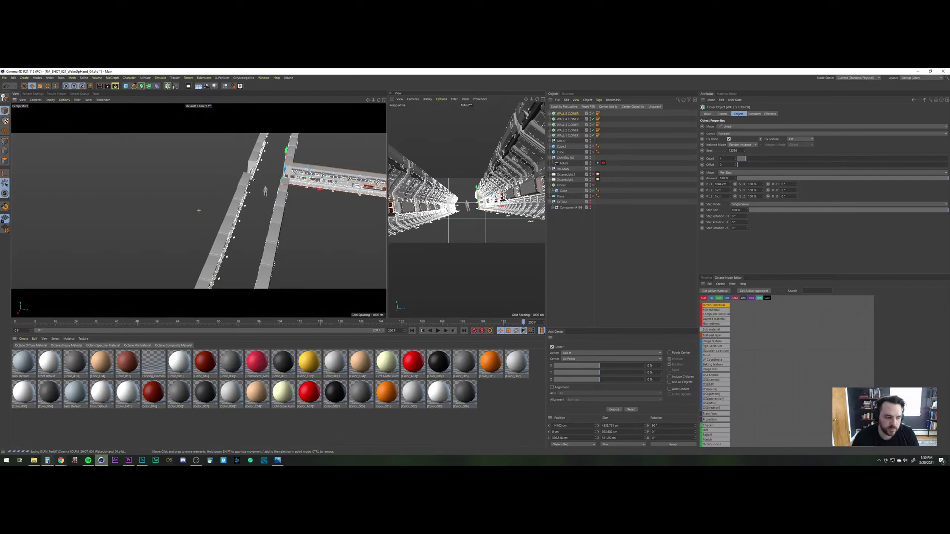
{"action": "left_click", "coordinate": [35, 461]}
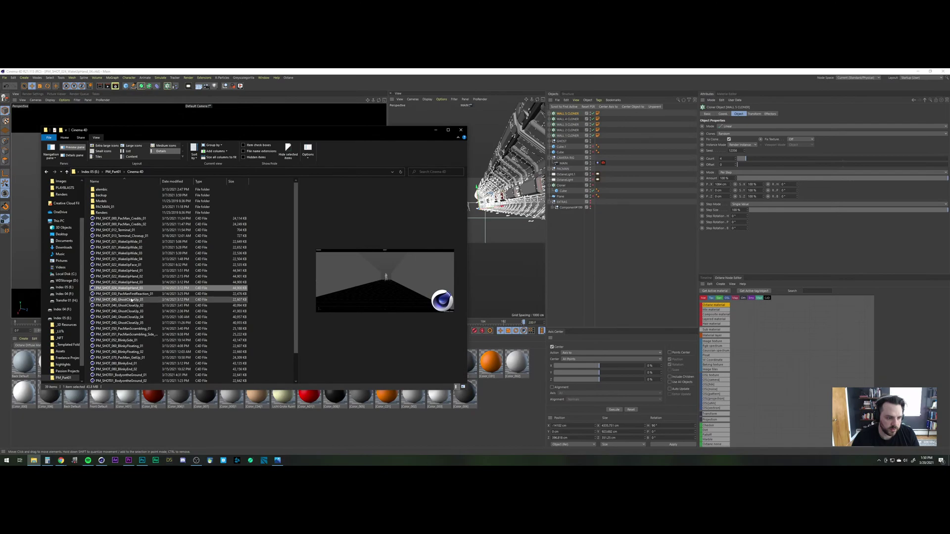
{"action": "left_click", "coordinate": [169, 422]}
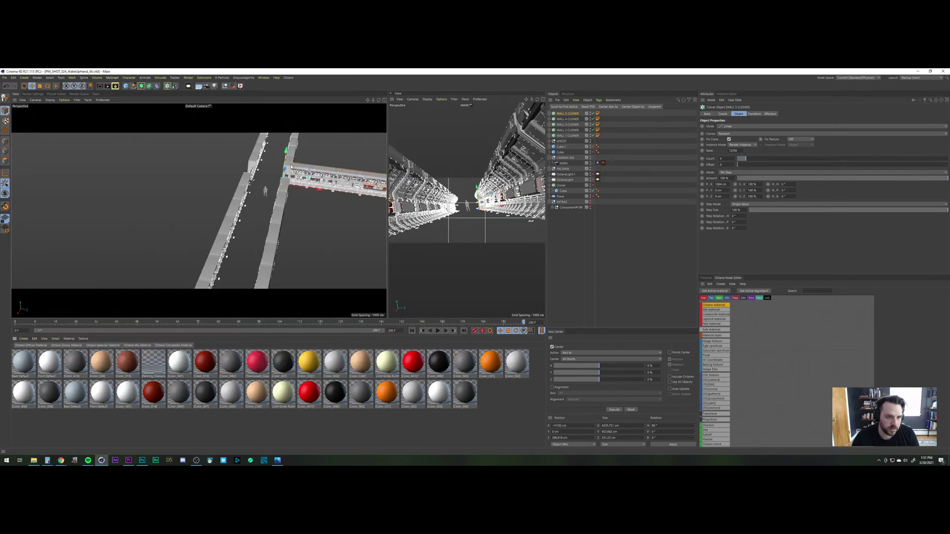
Step: Clear the selection and examine up close the corner where the WALL 3 and WALL 5 cloners meet
{"action": "left_click", "coordinate": [299, 138]}
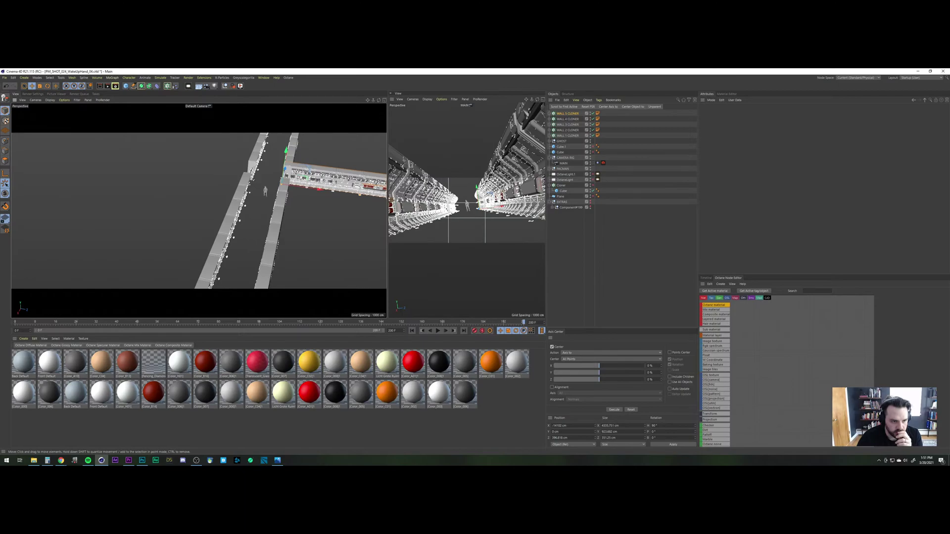
{"action": "left_click_drag", "start_coordinate": [319, 188], "coordinate": [381, 204]}
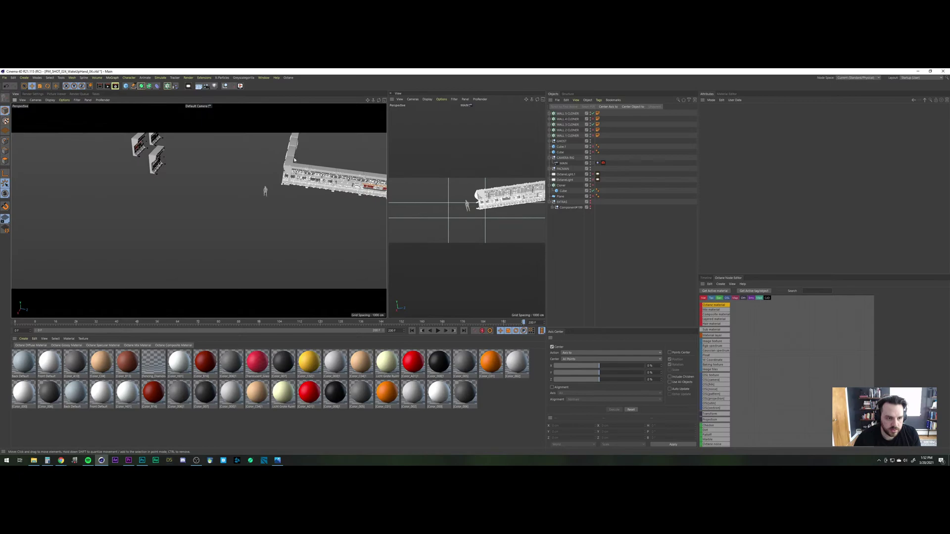
{"action": "scroll", "coordinate": [295, 156], "scroll_direction": "up", "scroll_amount": 2}
{"action": "scroll", "coordinate": [301, 132], "scroll_direction": "up", "scroll_amount": 3}
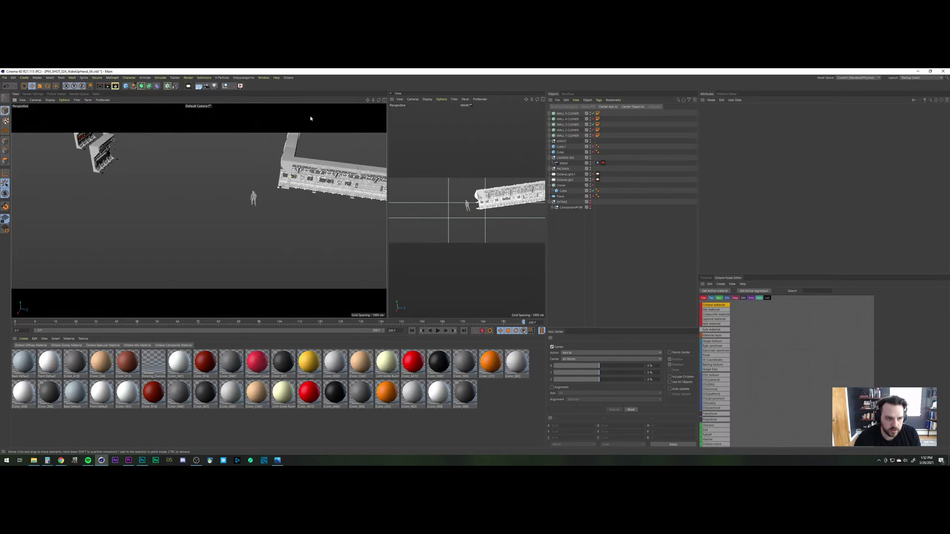
{"action": "scroll", "coordinate": [283, 193], "scroll_direction": "up", "scroll_amount": 4}
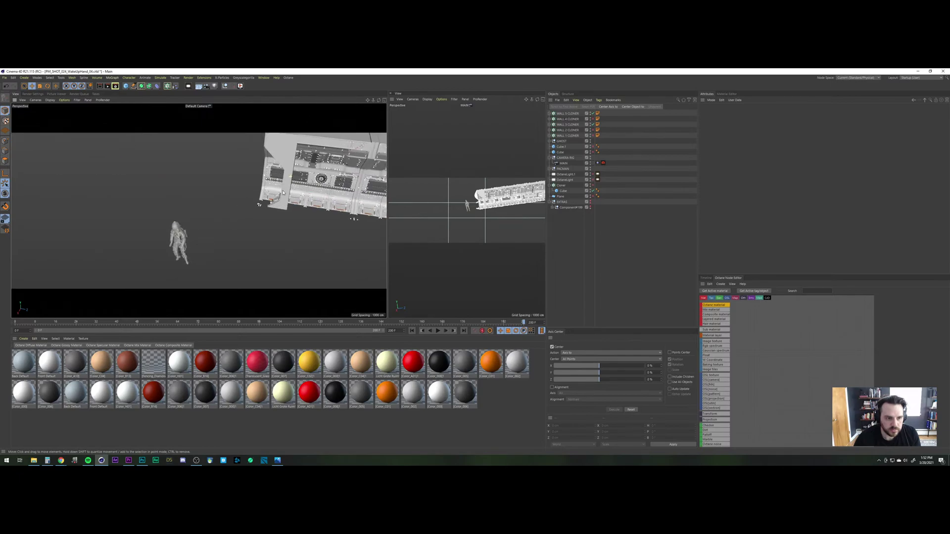
{"action": "left_click_drag", "start_coordinate": [290, 200], "coordinate": [350, 193], "text": "alt"}
{"action": "left_click_drag", "start_coordinate": [257, 189], "coordinate": [253, 232], "text": "alt"}
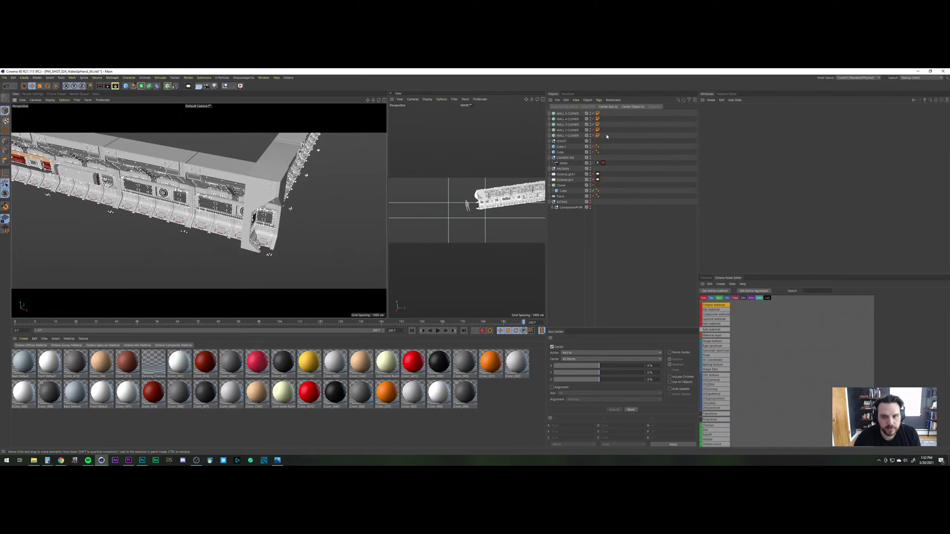
Step: Try to shift WALL 5 CLONER along the X axis by editing its X position
{"action": "left_click", "coordinate": [575, 125]}
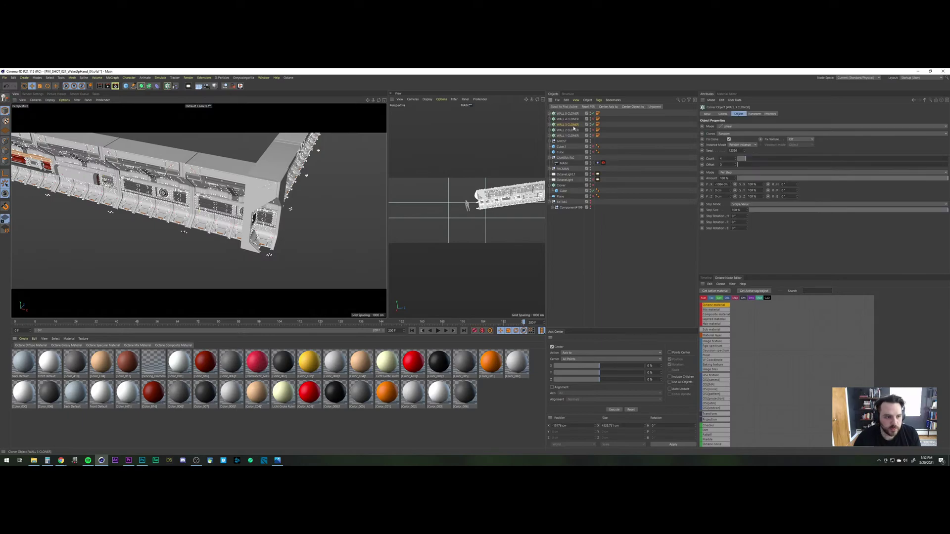
{"action": "left_click", "coordinate": [571, 114]}
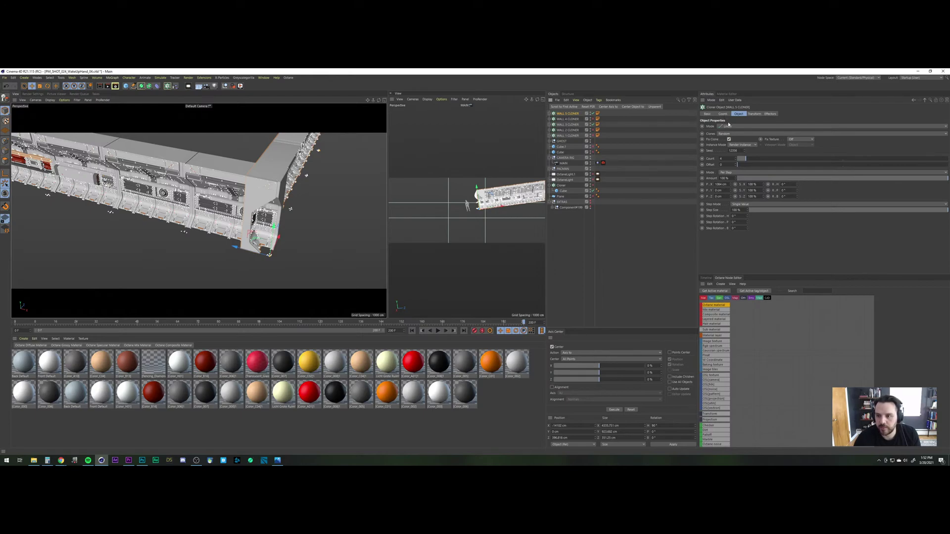
{"action": "left_click", "coordinate": [726, 114]}
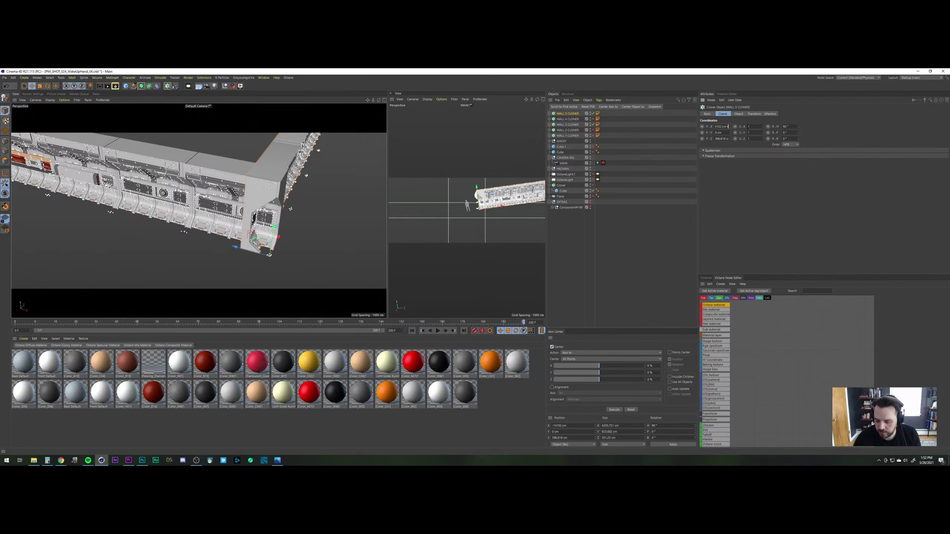
{"action": "type", "text": "00"}
{"action": "key", "text": "Return"}
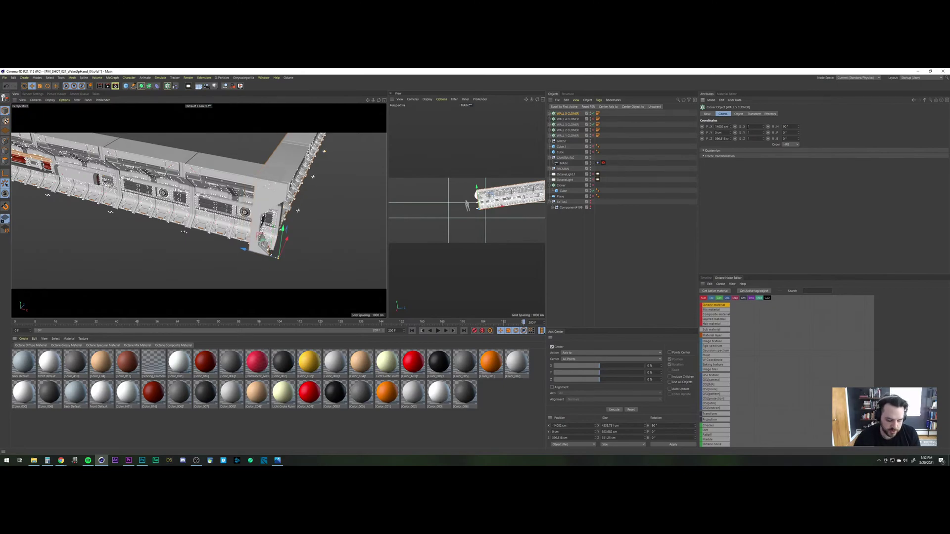
{"action": "key", "text": "ctrl+z"}
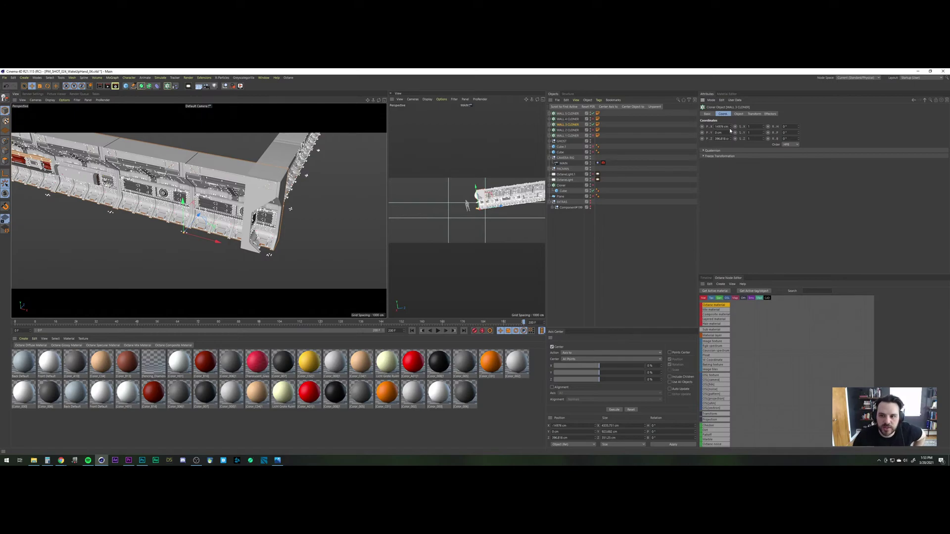
Step: Try to slide WALL 3 CLONER along the X axis and enter 15176 in Calculator
{"action": "left_click_drag", "start_coordinate": [730, 128], "coordinate": [730, 128]}
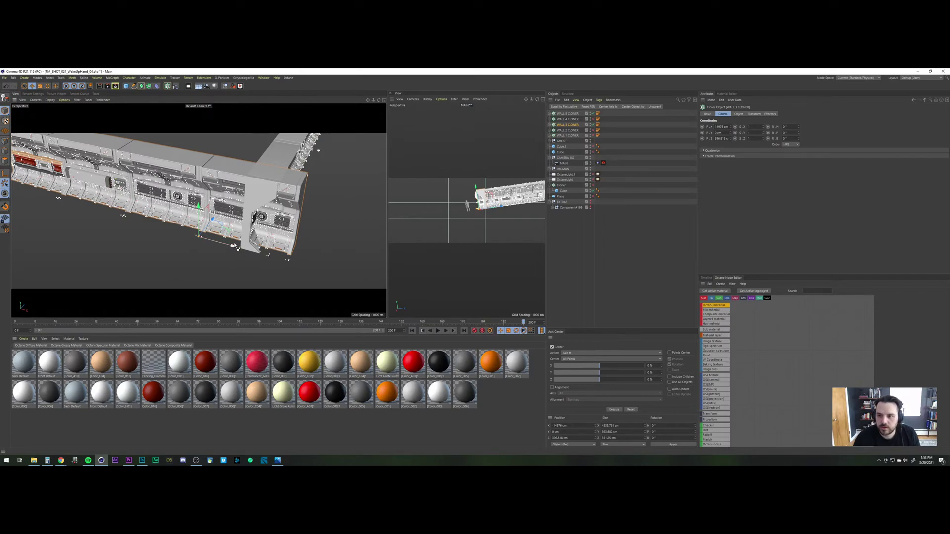
{"action": "left_click_drag", "start_coordinate": [236, 248], "coordinate": [233, 245]}
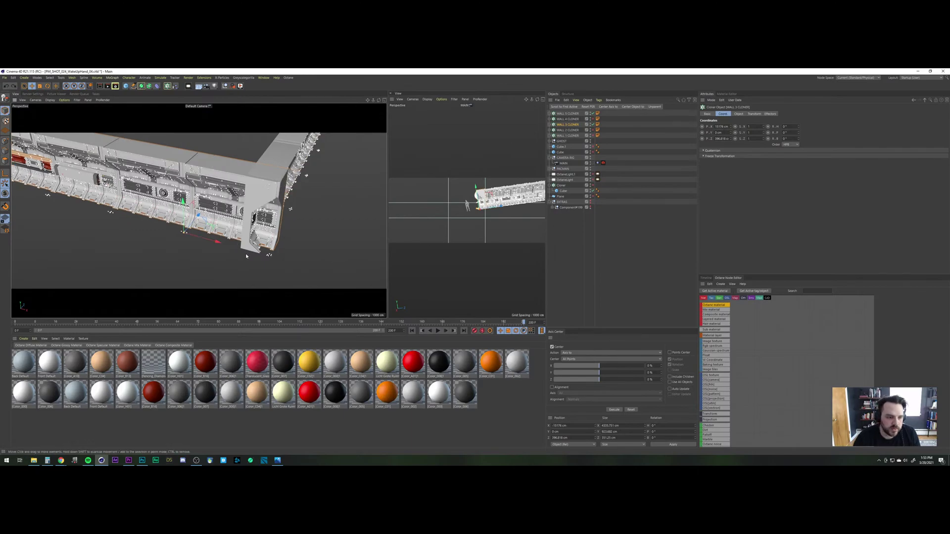
{"action": "left_click", "coordinate": [47, 460]}
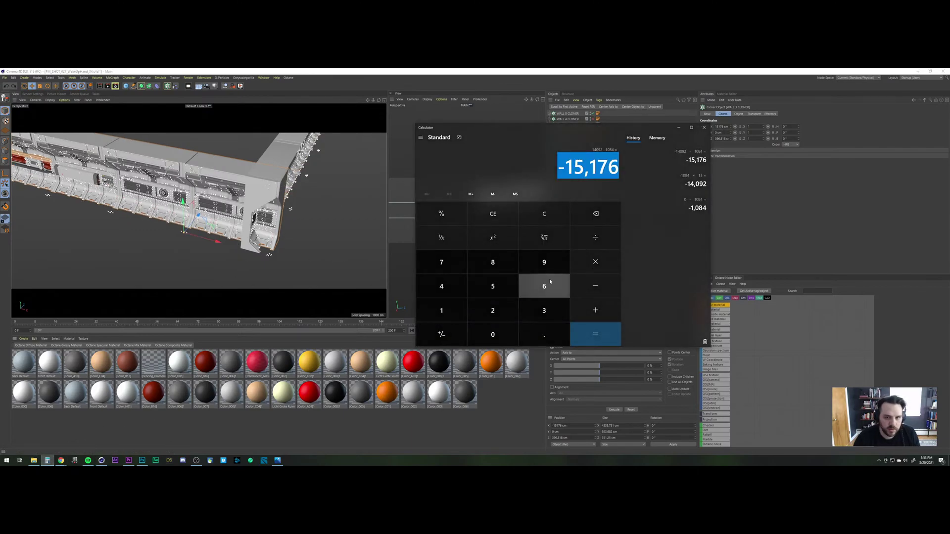
{"action": "key", "text": "Escape"}
{"action": "type", "text": "15176"}
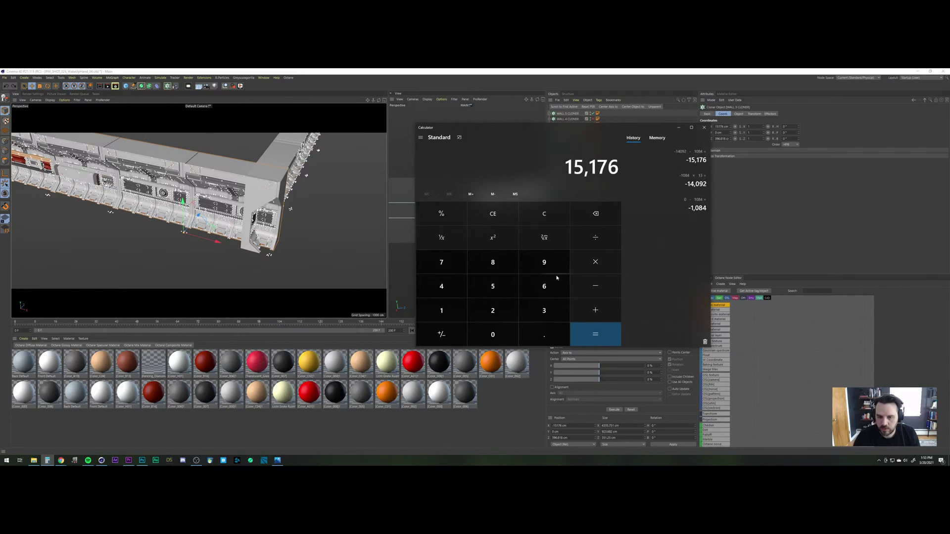
{"action": "left_click", "coordinate": [250, 434]}
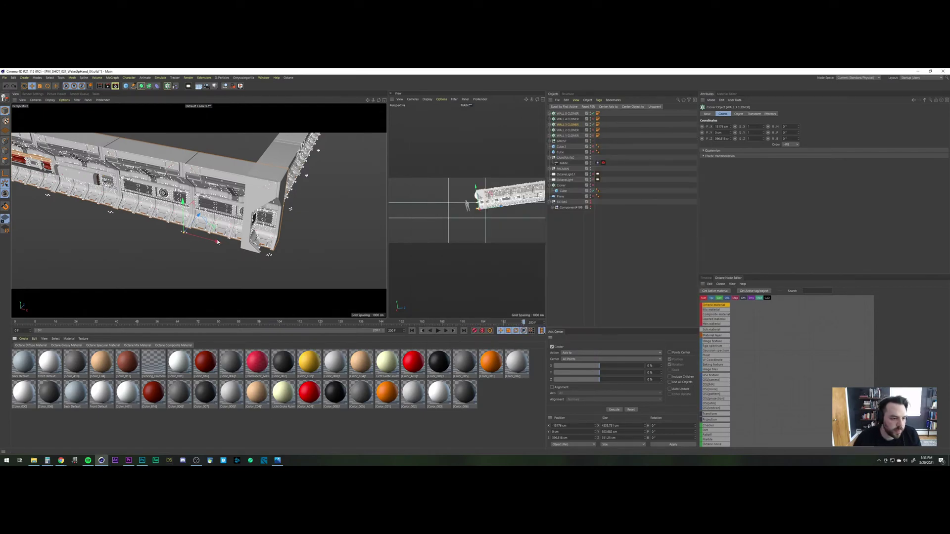
{"action": "key", "text": "ctrl+z"}
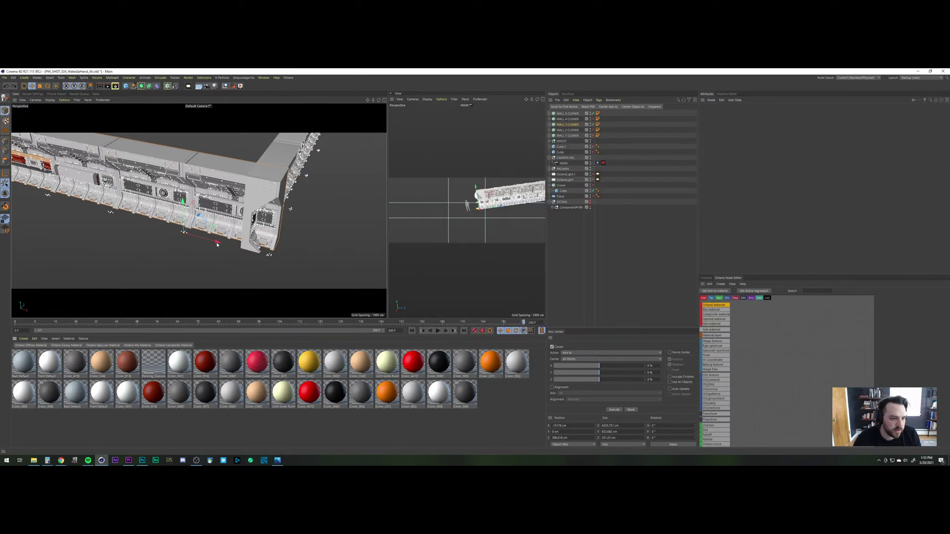
Step: Set WALL 3 CLONER's clone count to 1
{"action": "left_click", "coordinate": [572, 125]}
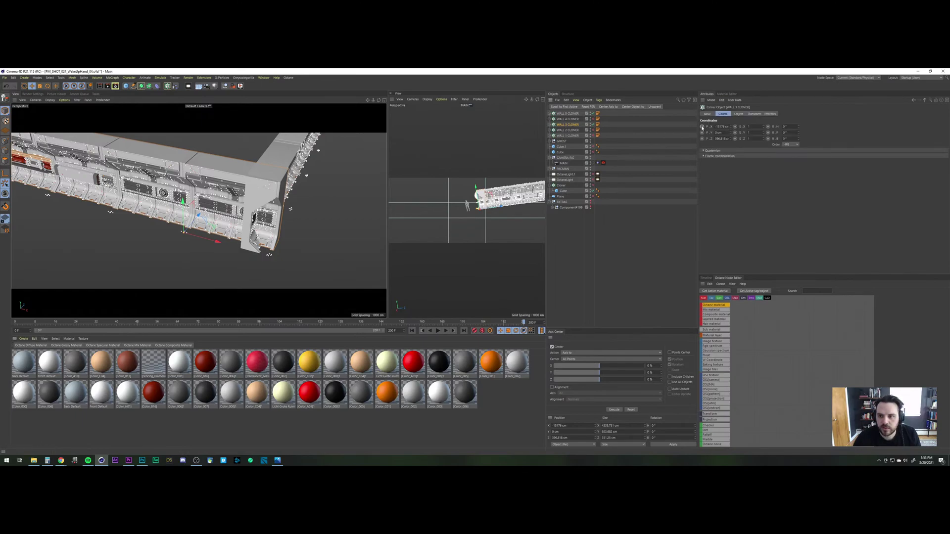
{"action": "left_click", "coordinate": [738, 114]}
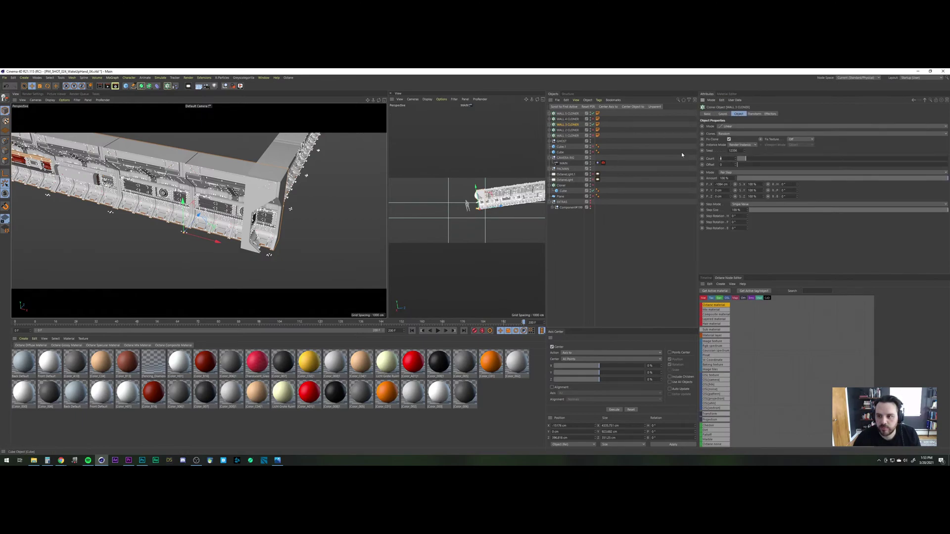
{"action": "type", "text": "1"}
{"action": "key", "text": "Return"}
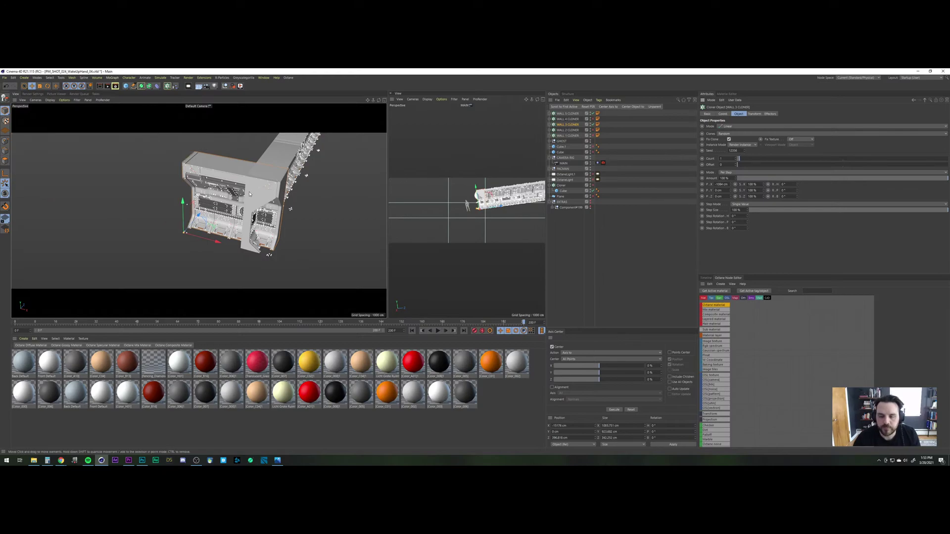
Step: Slide WALL 3 CLONER along the X axis so its end meets the corner piece of WALL 5 CLONER
{"action": "mouse_move", "coordinate": [211, 244]}
{"action": "left_mouse_down"}
{"action": "mouse_move", "coordinate": [190, 235]}
{"action": "mouse_move", "coordinate": [199, 243]}
{"action": "left_mouse_up"}
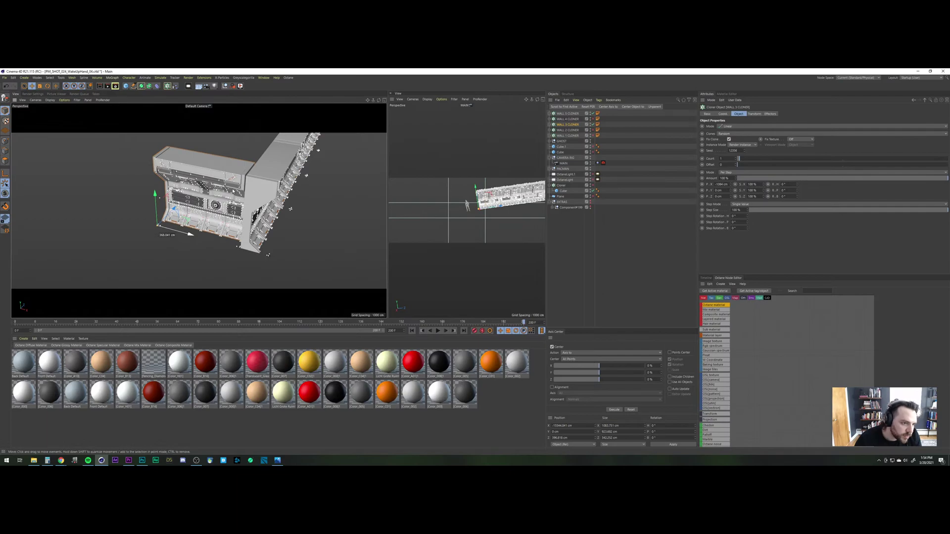
{"action": "scroll", "coordinate": [246, 170], "scroll_direction": "up", "scroll_amount": 2}
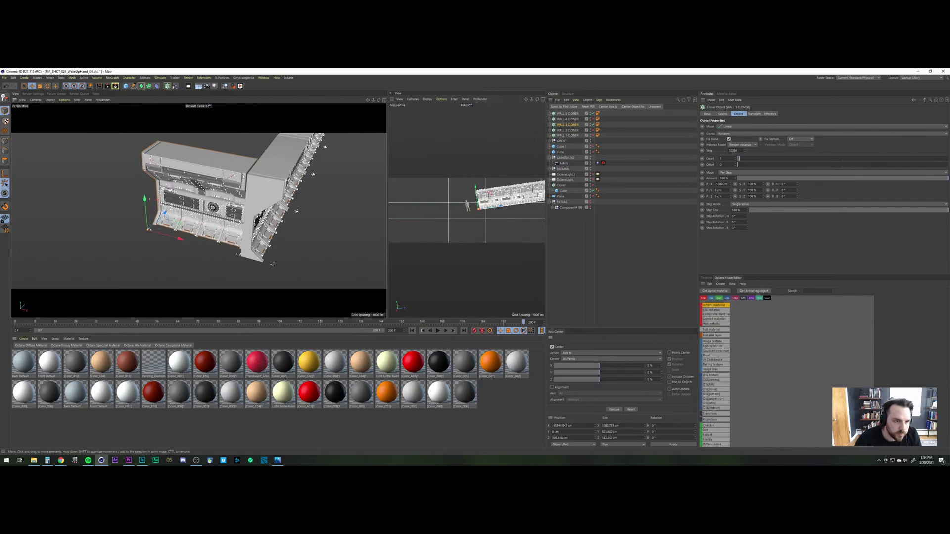
{"action": "scroll", "coordinate": [246, 170], "scroll_direction": "up", "scroll_amount": 2}
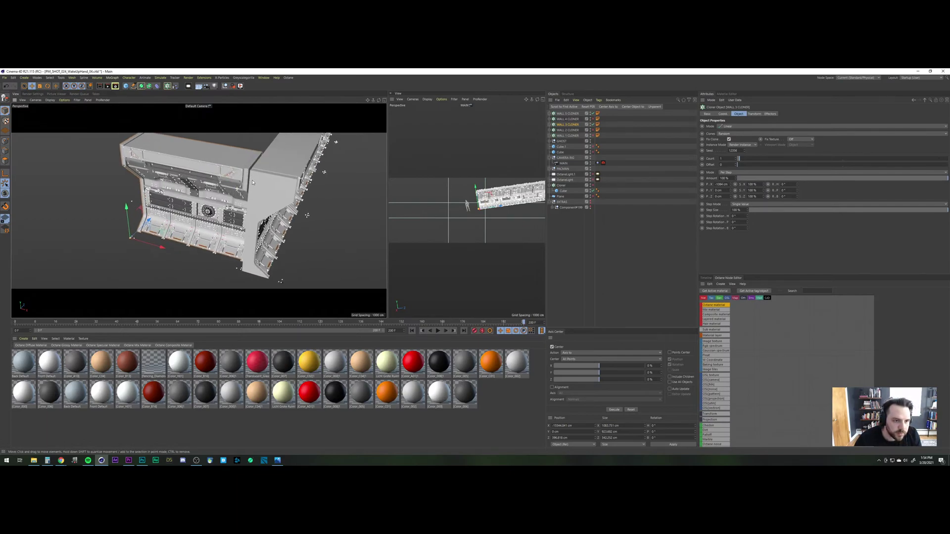
{"action": "left_click_drag", "start_coordinate": [254, 186], "coordinate": [260, 202], "text": "alt"}
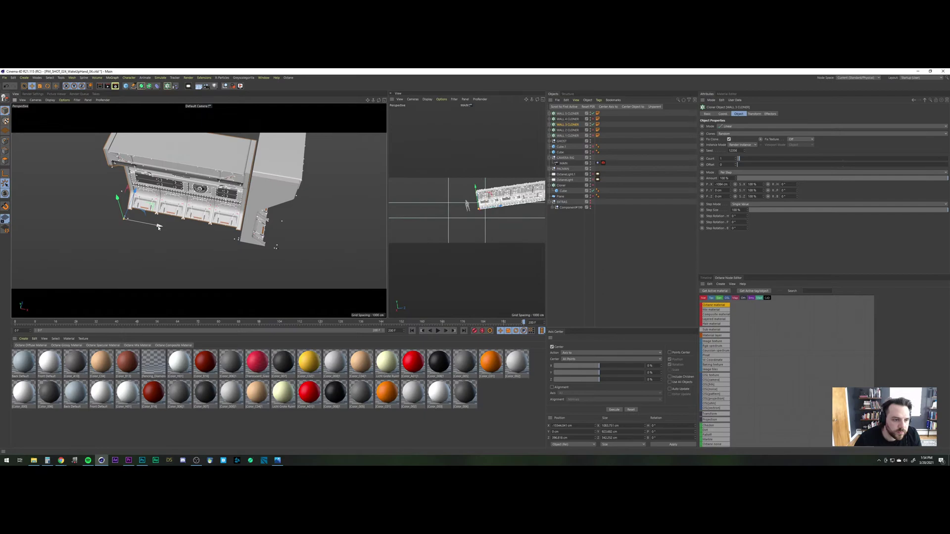
{"action": "left_click_drag", "start_coordinate": [159, 227], "coordinate": [159, 228]}
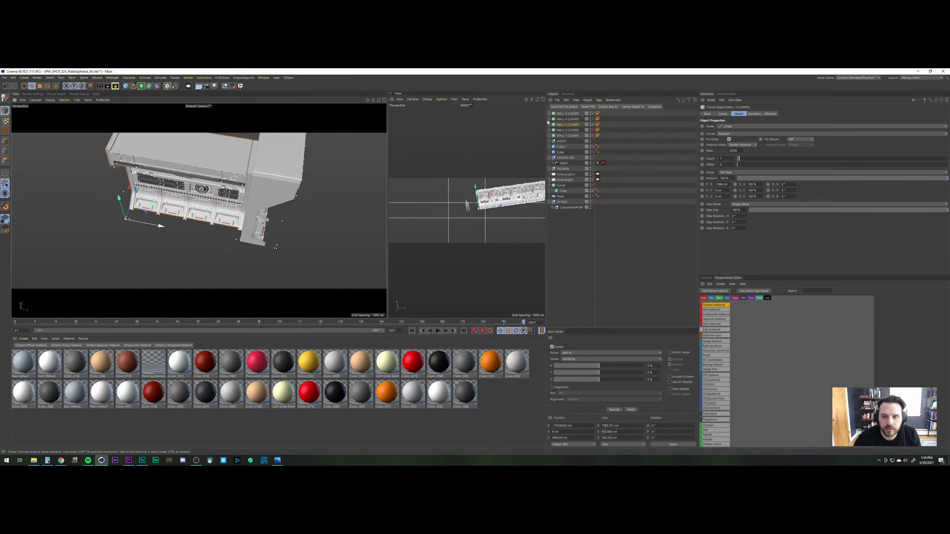
Step: Set WALL 3 CLONER's X position to -15528 cm
{"action": "left_click", "coordinate": [724, 115]}
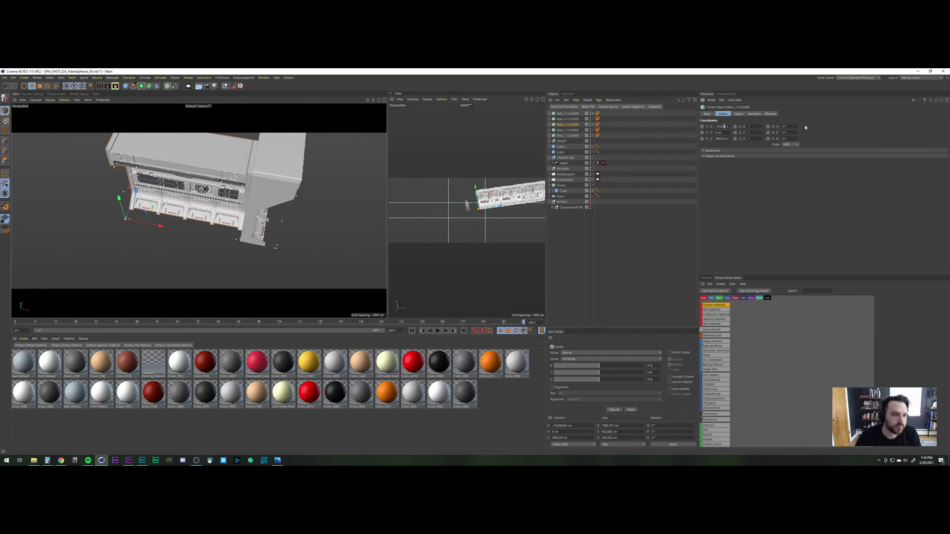
{"action": "type", "text": "2"}
{"action": "key", "text": "Return"}
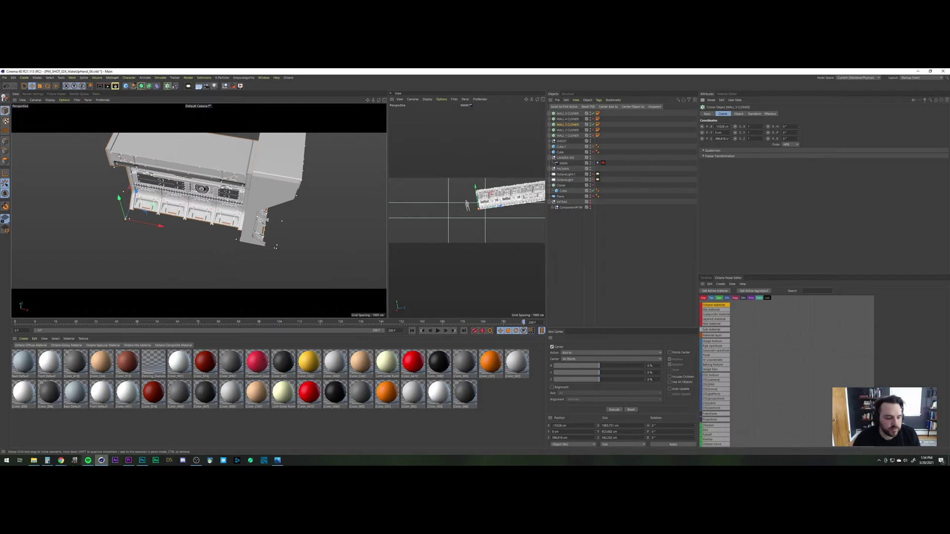
Step: Calculate the wall's depth in Calculator as 15528 minus 15176, and return to the Cinema 4D scene
{"action": "left_click", "coordinate": [47, 462]}
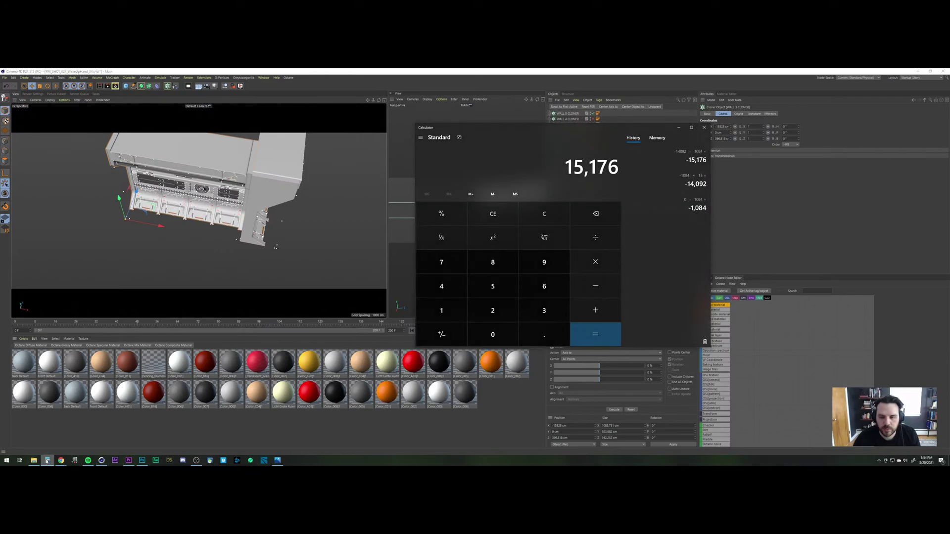
{"action": "key", "text": "Escape"}
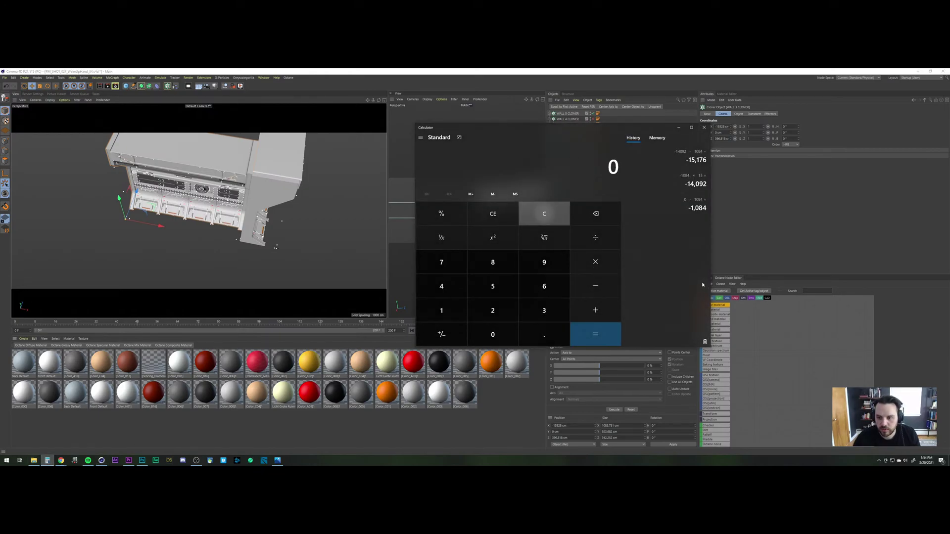
{"action": "type", "text": "15528 - 15"}
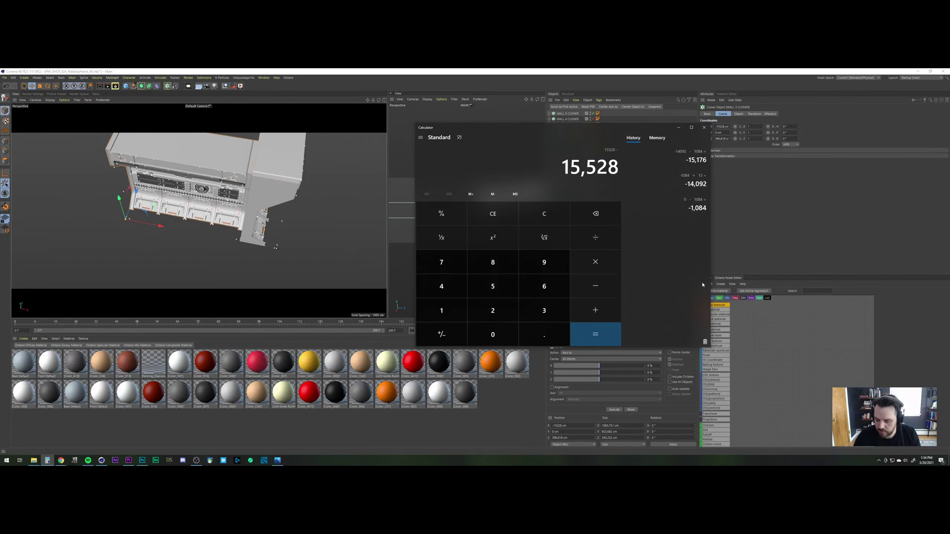
{"action": "type", "text": "176"}
{"action": "key", "text": "Return"}
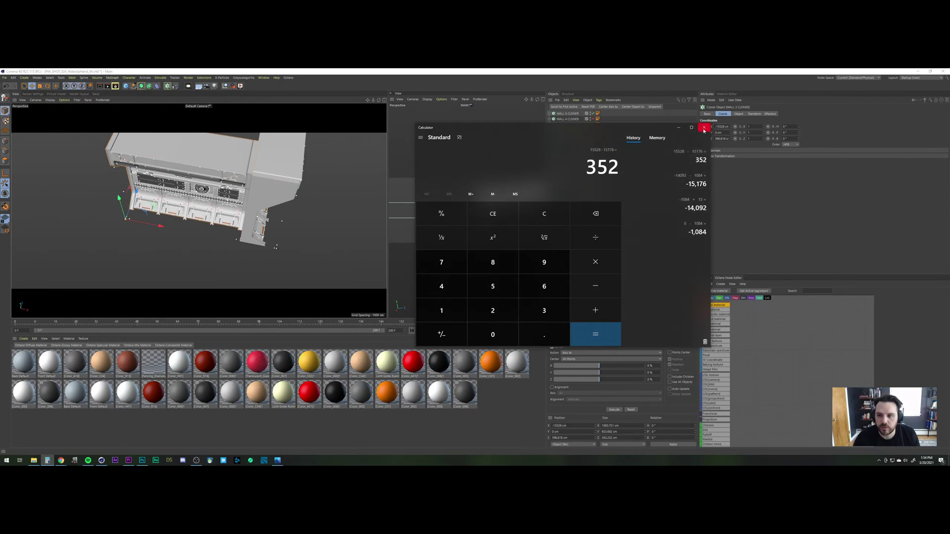
{"action": "left_click", "coordinate": [282, 429]}
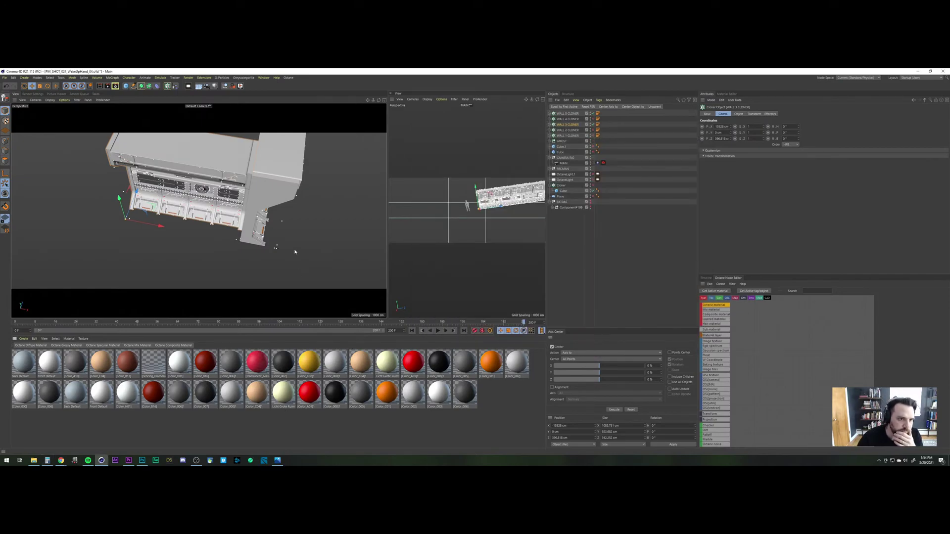
Step: Add the line "DEPTH IS 352 cm" to the annotation tag of WALL 5 CLONER
{"action": "left_click", "coordinate": [326, 188]}
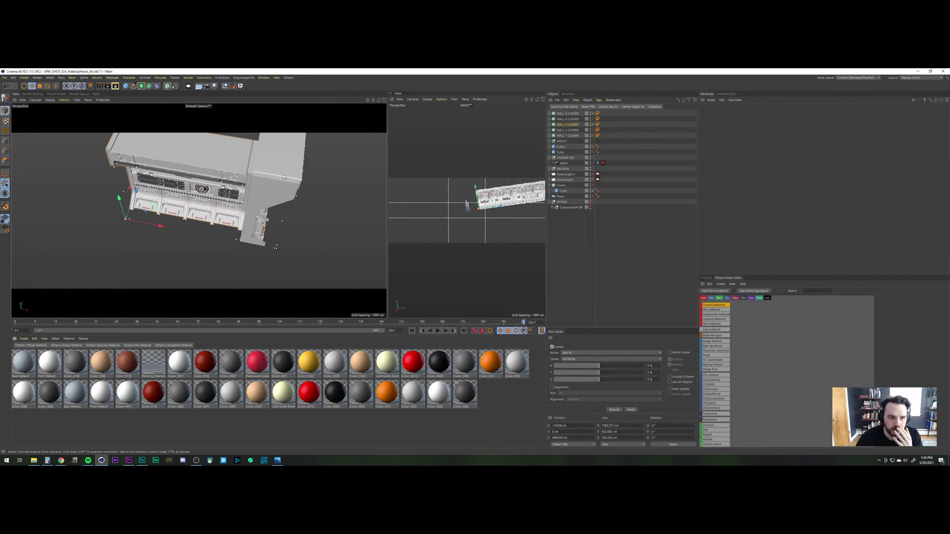
{"action": "left_click", "coordinate": [569, 113]}
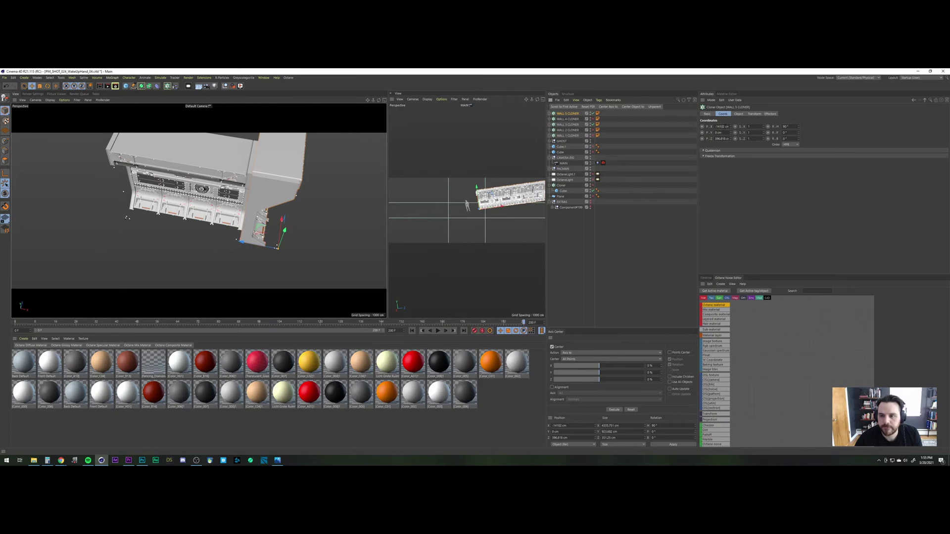
{"action": "left_click", "coordinate": [598, 114]}
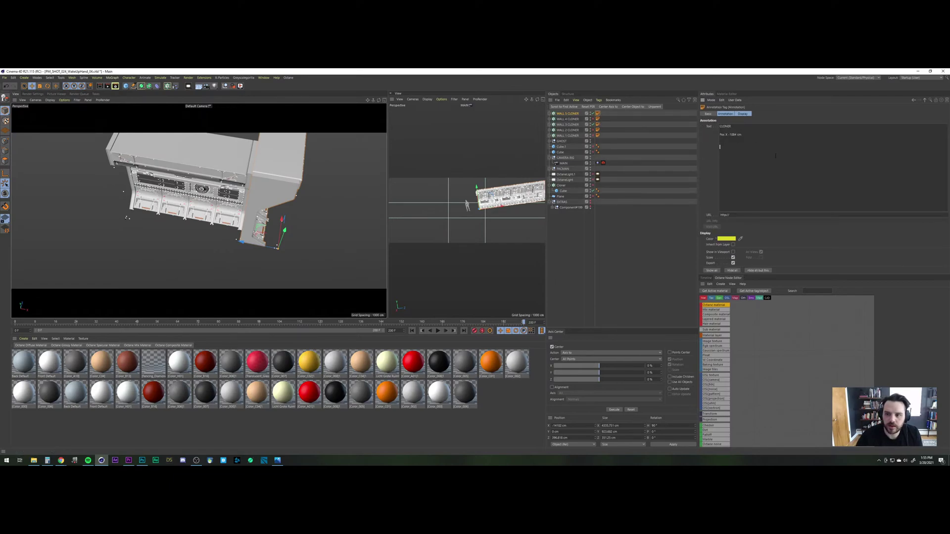
{"action": "type", "text": "ECR"}
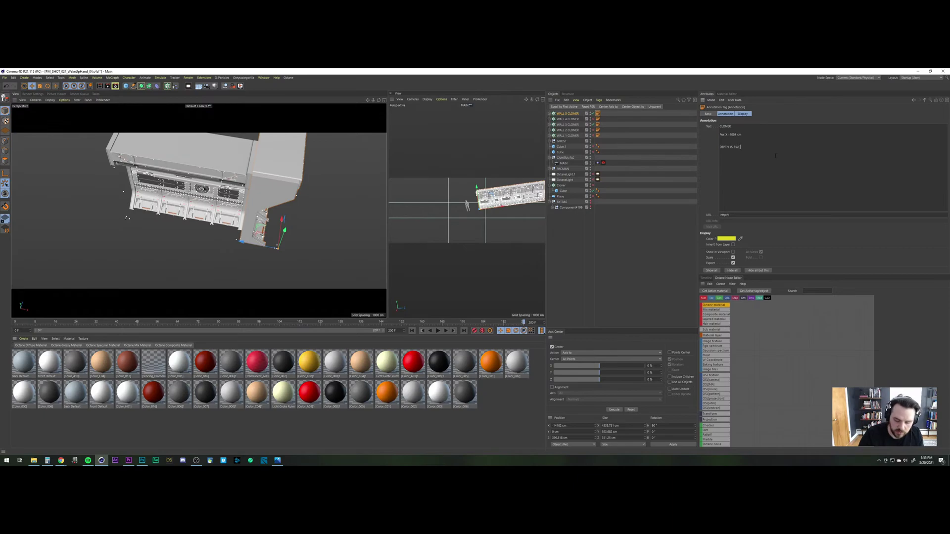
Step: Copy the depth line from WALL 5 CLONER's annotation and save the scene
{"action": "key", "text": "shift+Left"}
{"action": "key", "text": "shift+Left"}
{"action": "key", "text": "shift+Left"}
{"action": "key", "text": "shift+Left"}
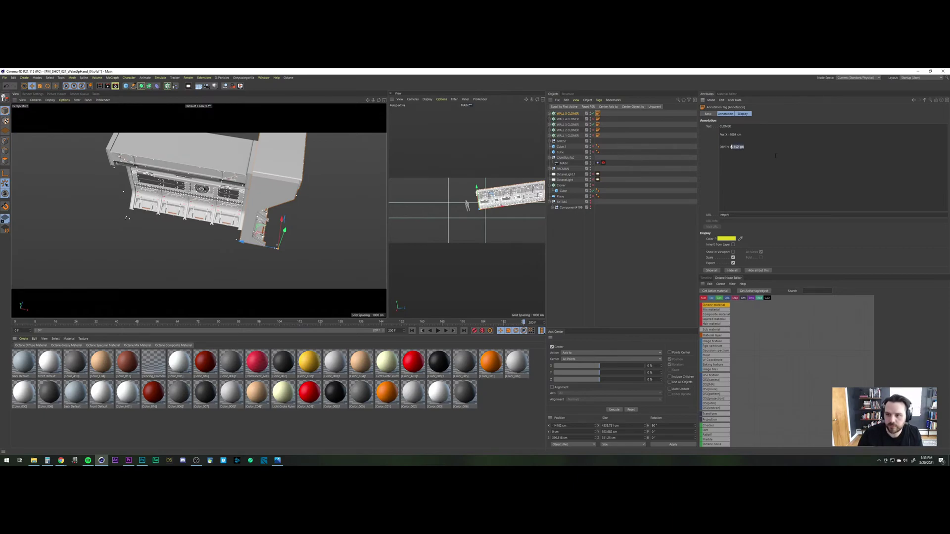
{"action": "key", "text": "shift+Left"}
{"action": "key", "text": "shift+Left"}
{"action": "key", "text": "shift+Left"}
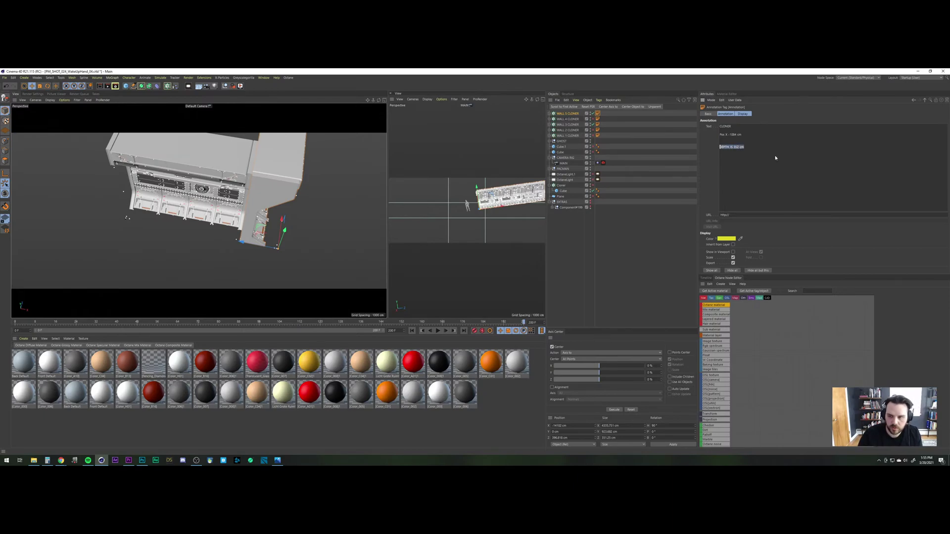
{"action": "key", "text": "Up"}
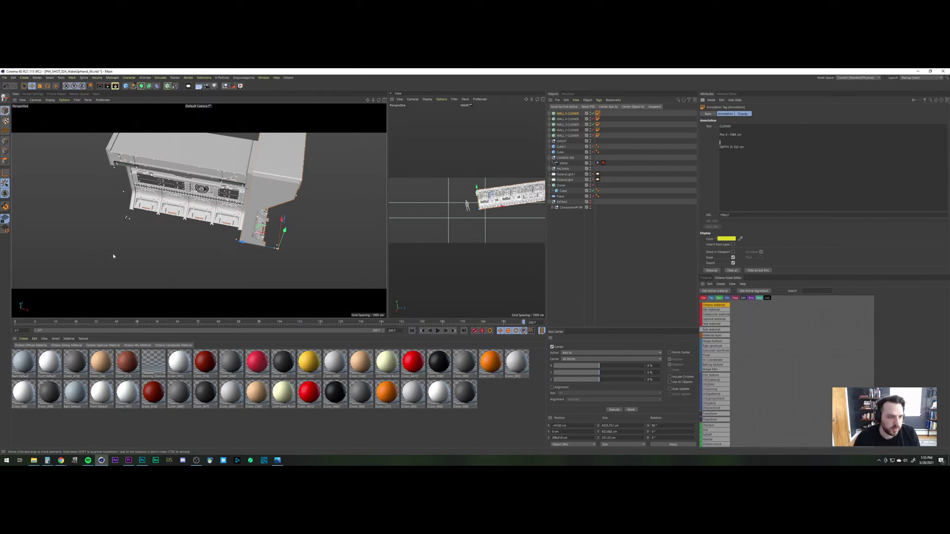
{"action": "key", "text": "ctrl+s"}
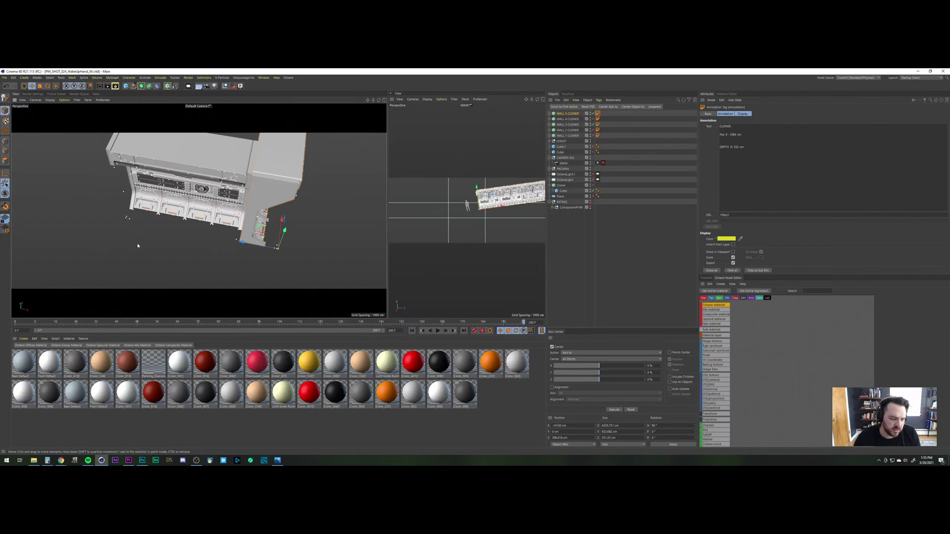
Step: Check the computer's graphics card in Speccy's system summary and close the program
{"action": "left_click", "coordinate": [75, 460]}
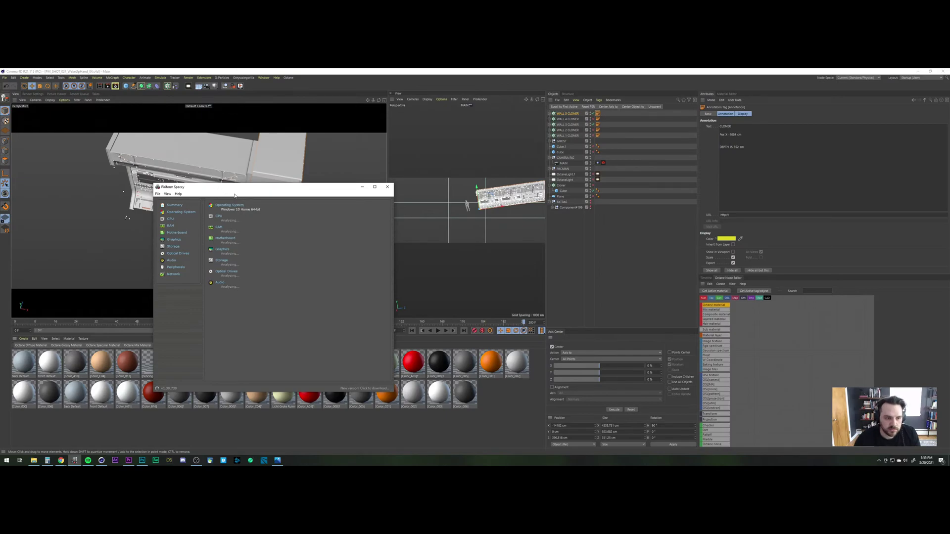
{"action": "left_click_drag", "start_coordinate": [244, 197], "coordinate": [177, 171]}
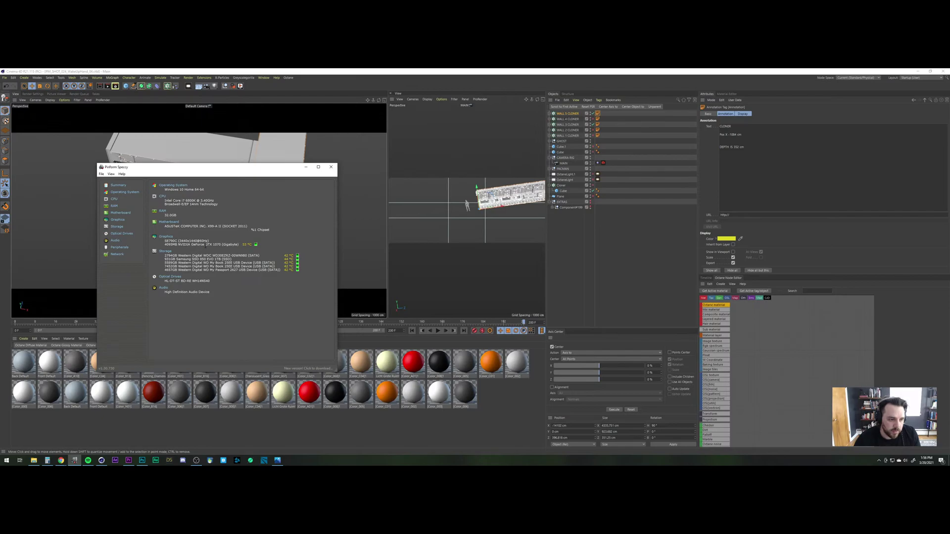
{"action": "left_click_drag", "start_coordinate": [206, 245], "coordinate": [224, 244]}
{"action": "left_click", "coordinate": [249, 311]}
{"action": "left_click", "coordinate": [331, 167]}
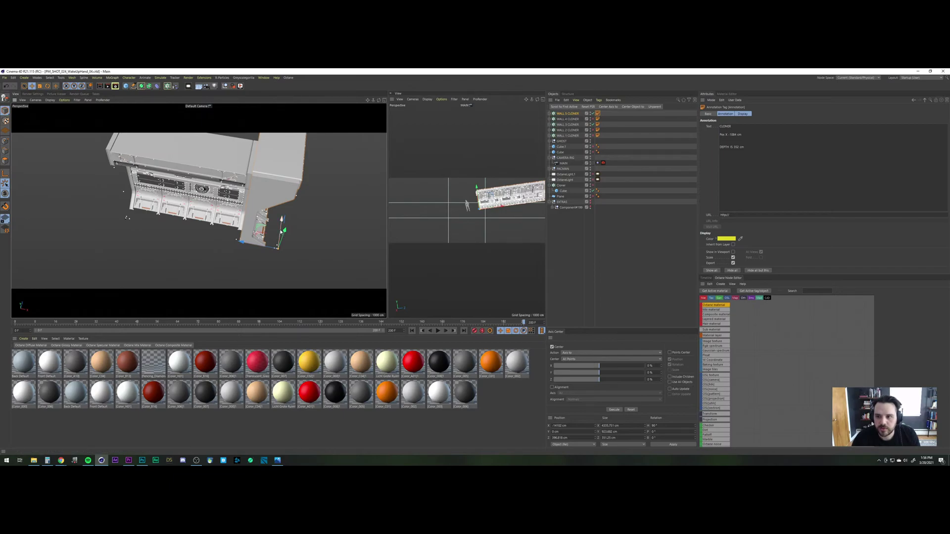
Step: Switch to the SciFi_Arch_12_MASTER_01 project and add "DEPTH IS 352 cm" below the scale note in the first annotation tag
{"action": "key", "text": "v"}
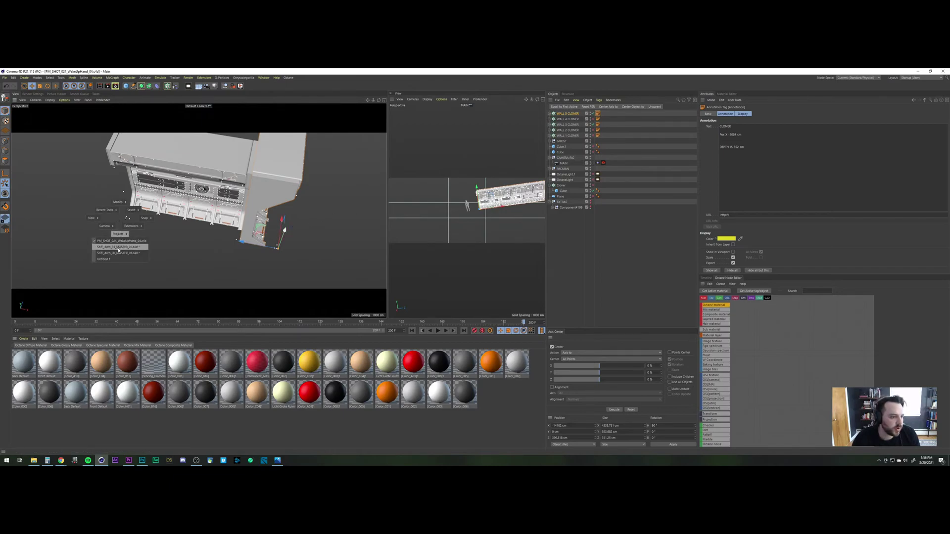
{"action": "left_click", "coordinate": [120, 248]}
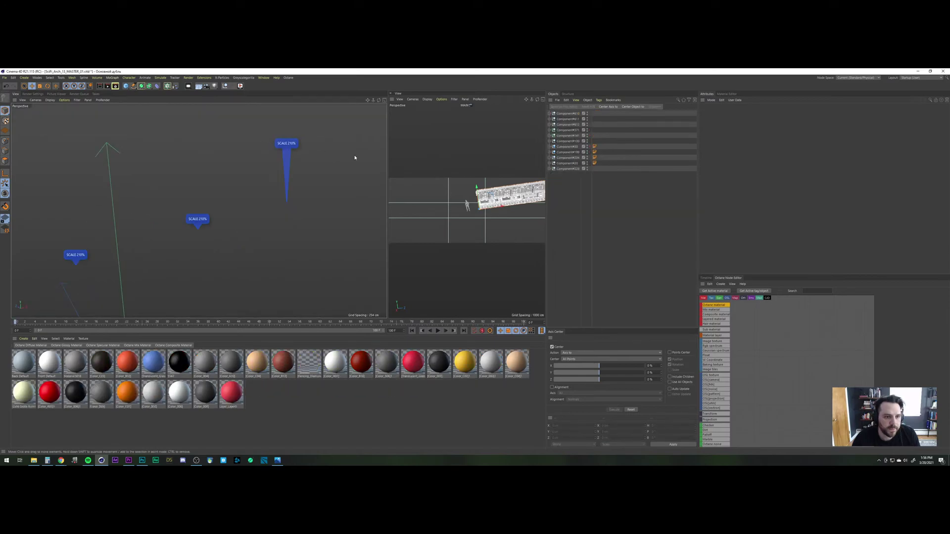
{"action": "left_click", "coordinate": [595, 147]}
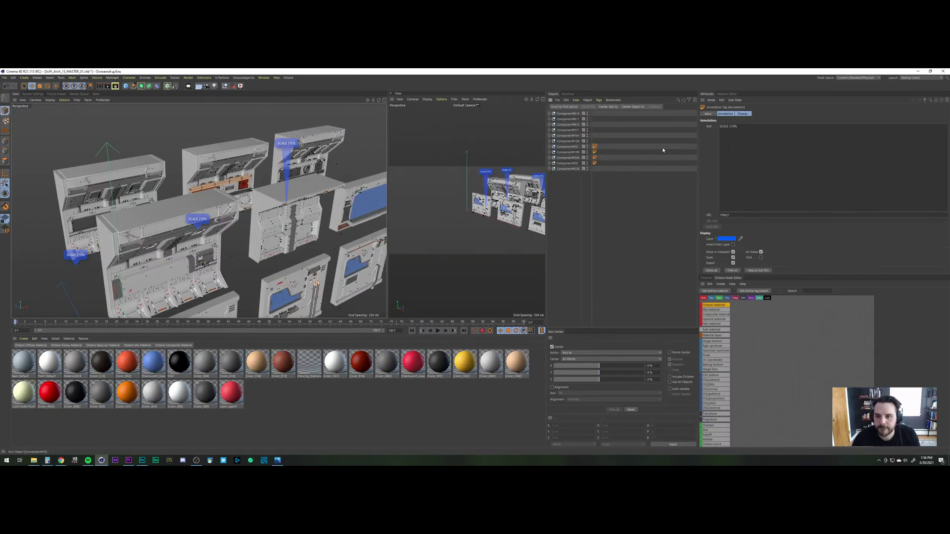
{"action": "type", "text": "DEPTH IS 352 cm"}
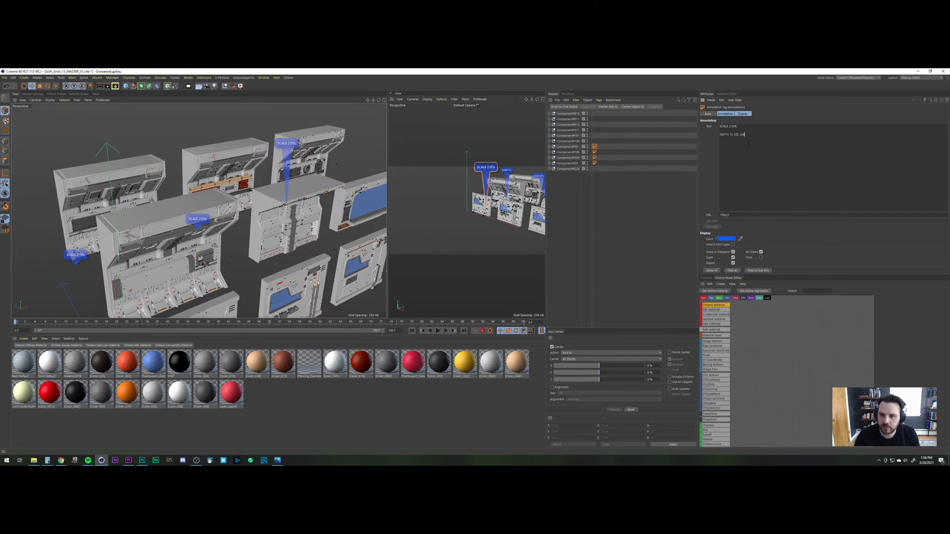
Step: Replace the annotation tags on the other three annotated components with copies of the updated scale-and-depth note, and save the project
{"action": "left_click", "coordinate": [603, 151]}
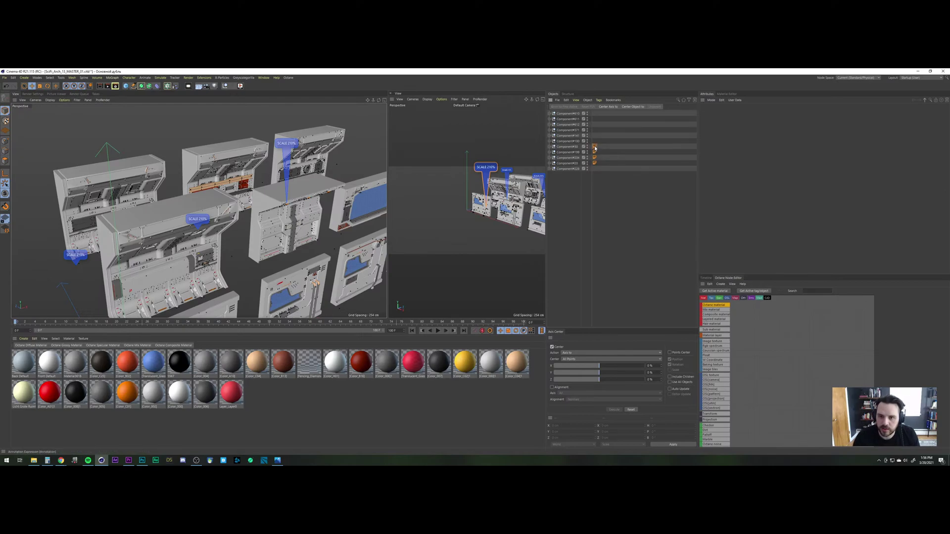
{"action": "left_click_drag", "start_coordinate": [595, 148], "coordinate": [596, 153]}
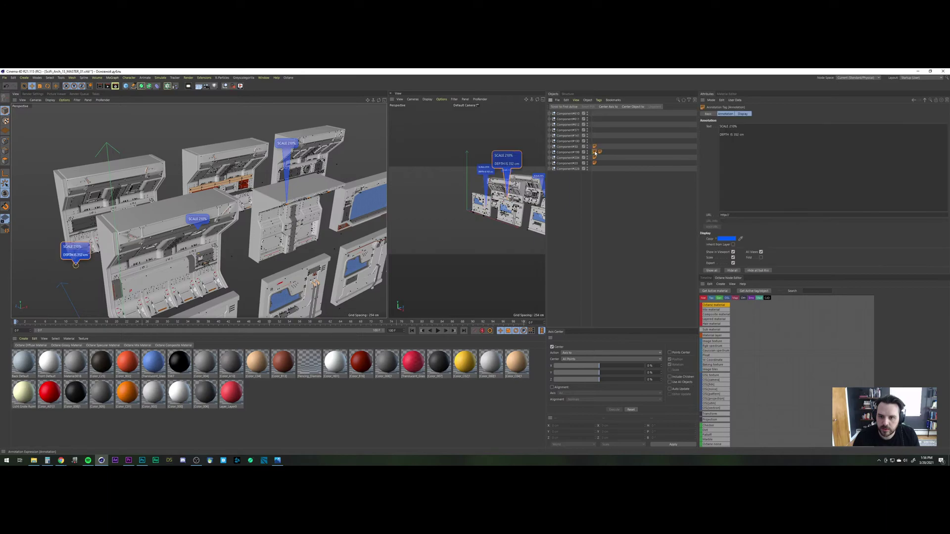
{"action": "left_click", "coordinate": [595, 158]}
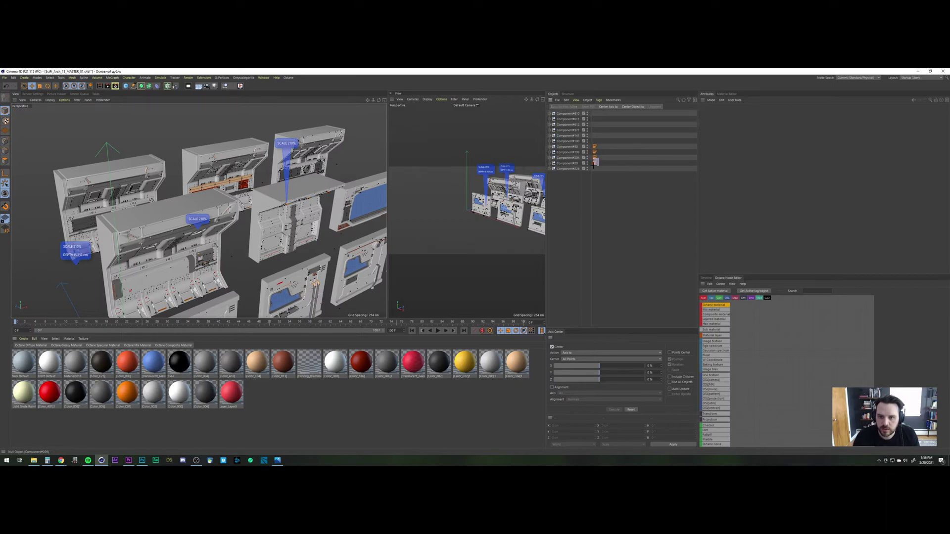
{"action": "left_click", "coordinate": [595, 164], "text": "shift"}
{"action": "key", "text": "Delete"}
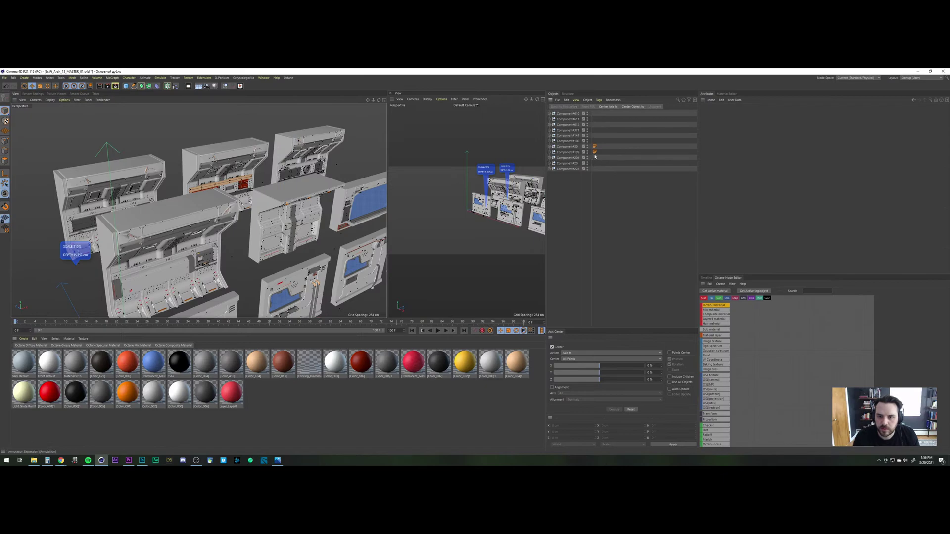
{"action": "key", "text": "ctrl+z"}
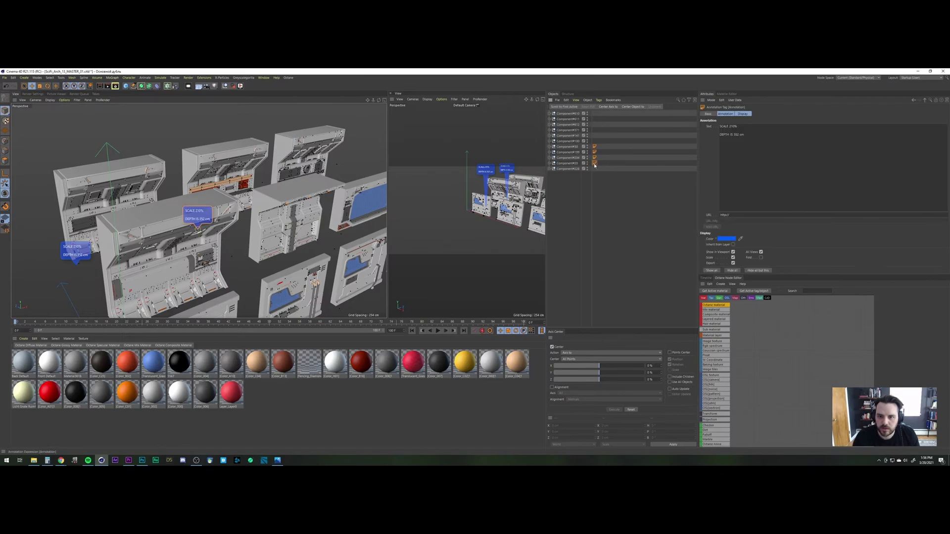
{"action": "key", "text": "ctrl+s"}
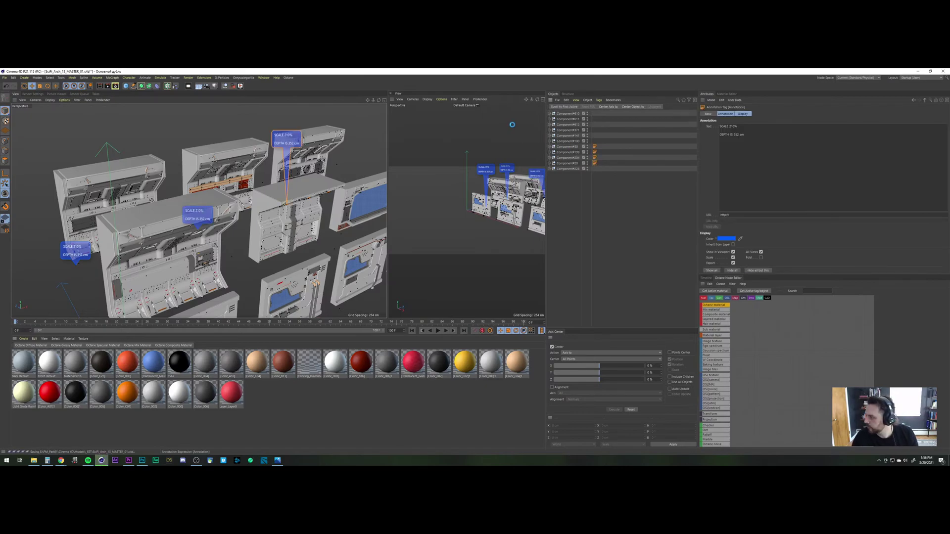
Step: Switch back to the WakeUpHand shot scene and increase WALL 5 CLONER's Z position by 352 cm
{"action": "key", "text": "v"}
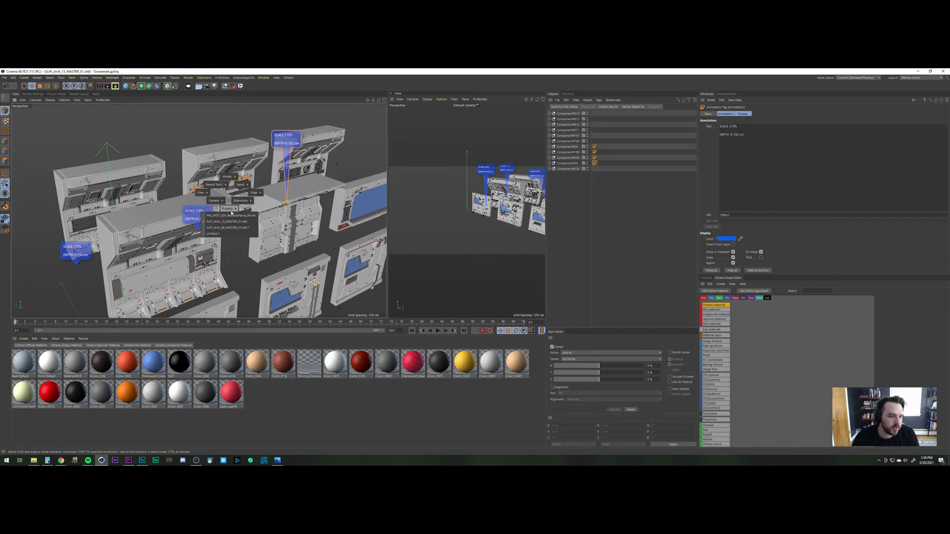
{"action": "left_click", "coordinate": [230, 216]}
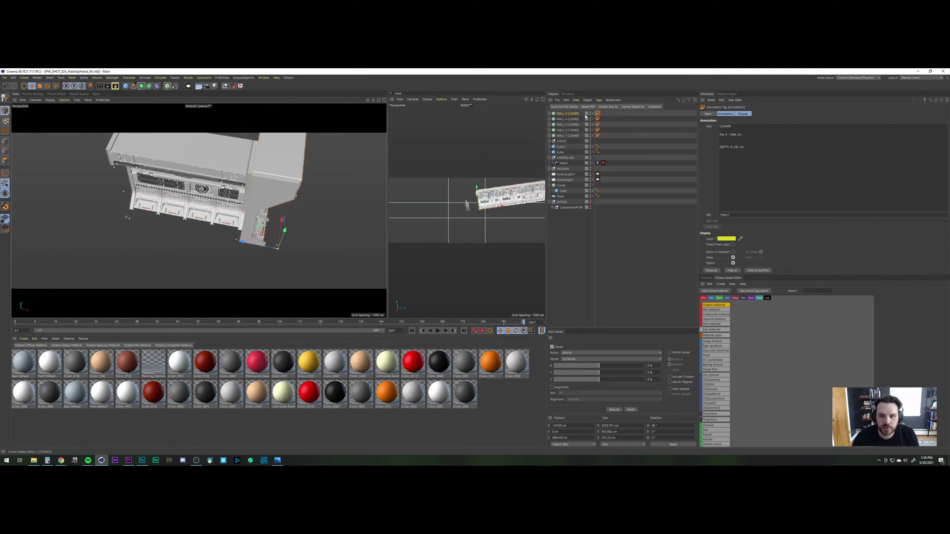
{"action": "left_click", "coordinate": [625, 238]}
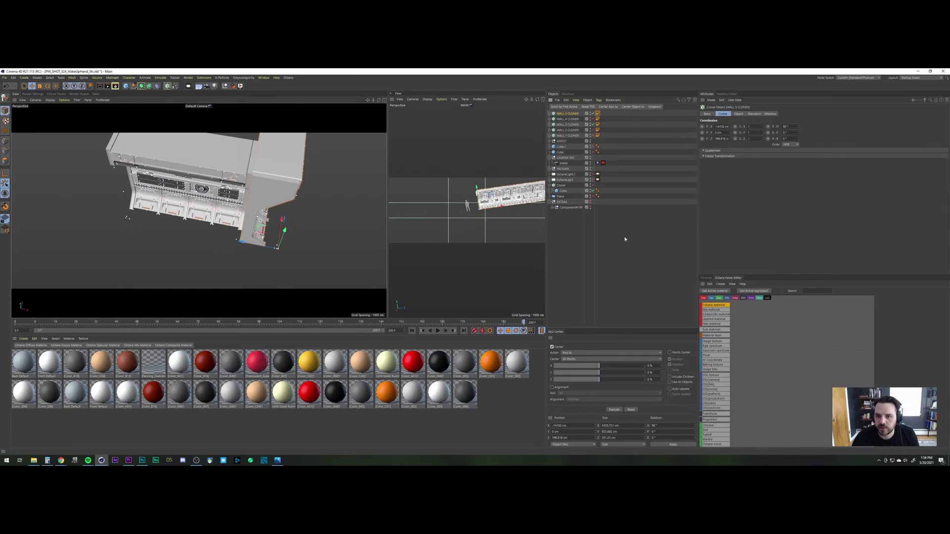
{"action": "left_click", "coordinate": [568, 114]}
{"action": "left_click_drag", "start_coordinate": [726, 140], "coordinate": [756, 144]}
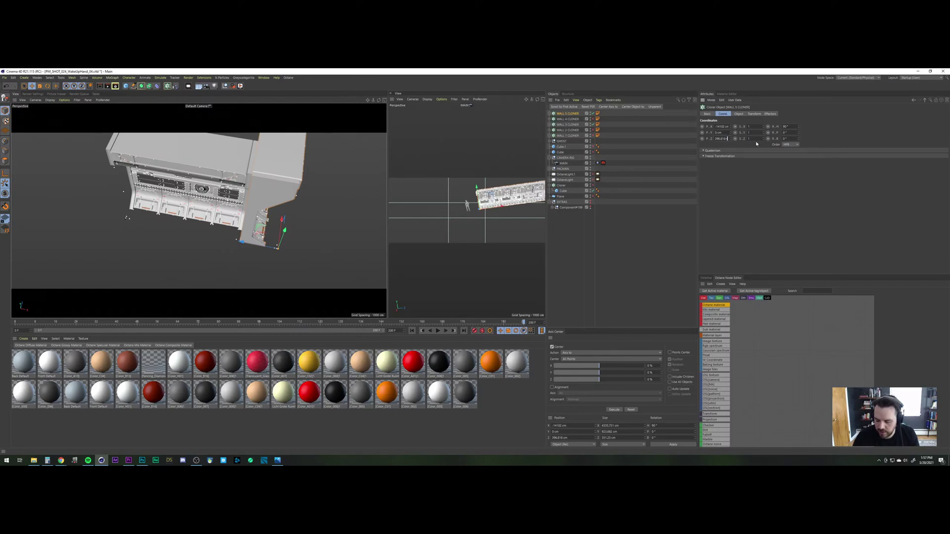
{"action": "type", "text": "+352"}
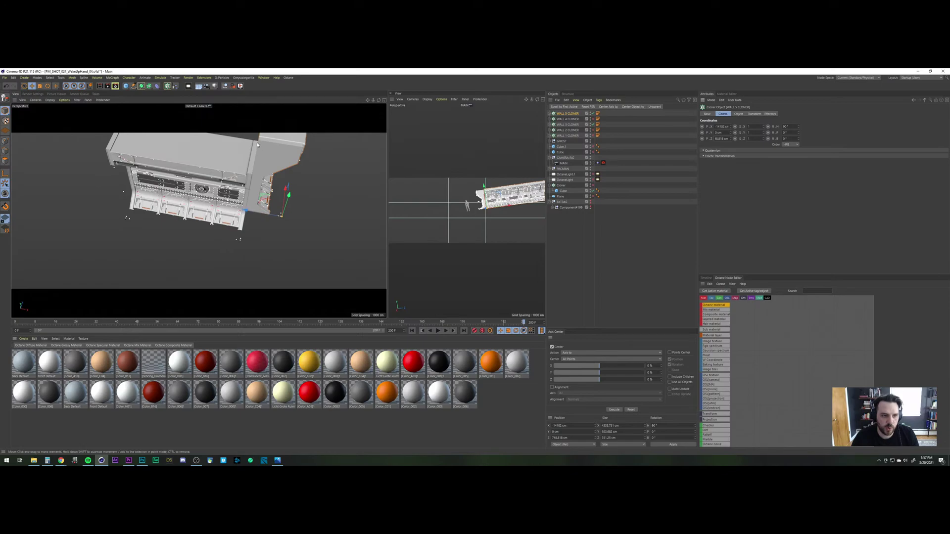
{"action": "left_click_drag", "start_coordinate": [254, 171], "coordinate": [240, 192], "text": "alt"}
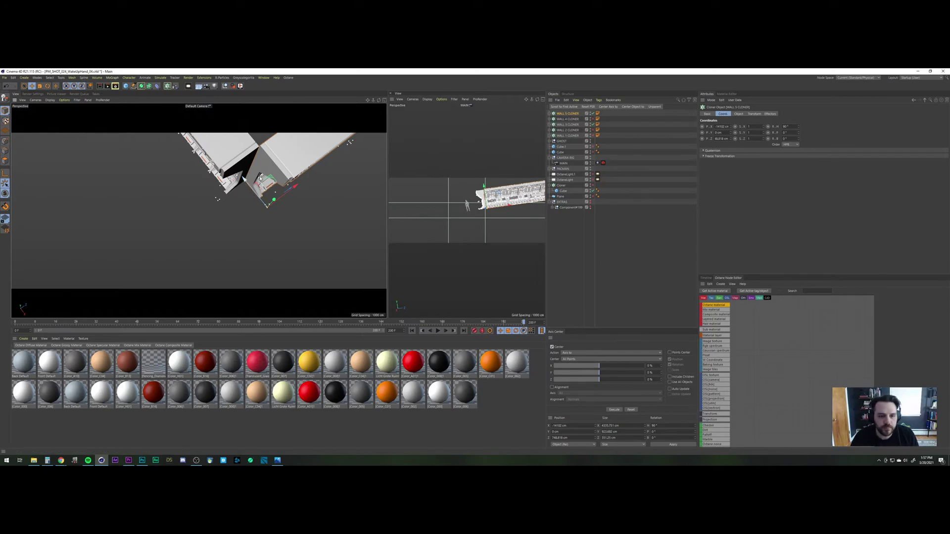
{"action": "left_click_drag", "start_coordinate": [262, 195], "coordinate": [179, 224], "text": "alt"}
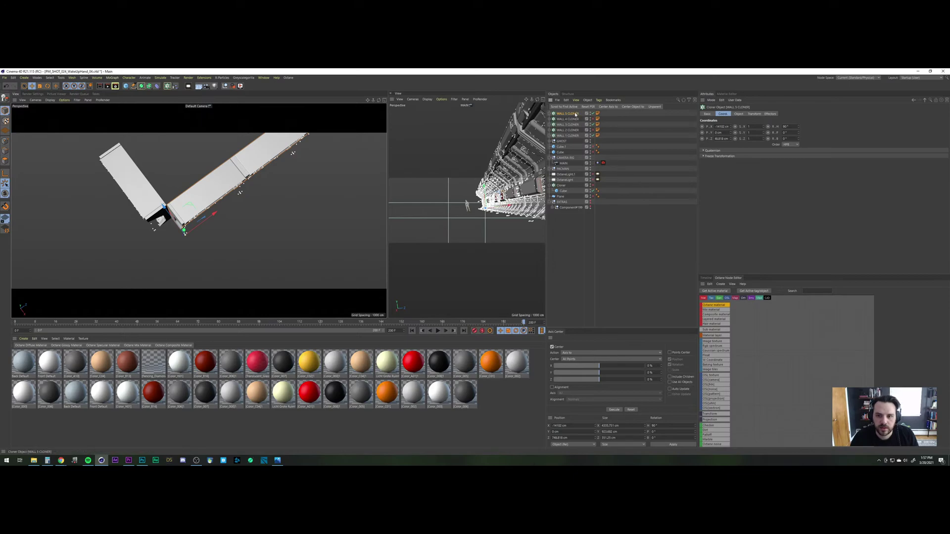
Step: Set WALL 5 CLONER's clone count to 1
{"action": "left_click", "coordinate": [739, 114]}
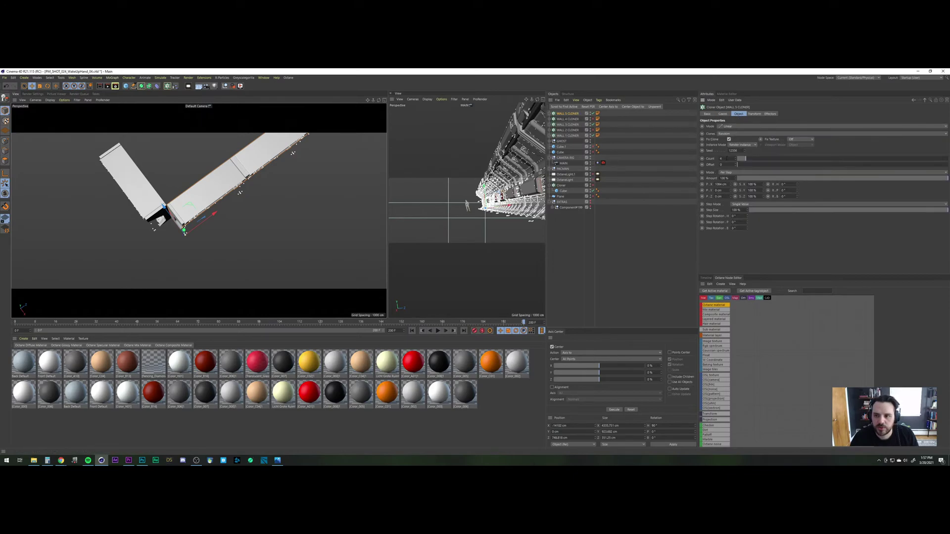
{"action": "left_click_drag", "start_coordinate": [727, 159], "coordinate": [691, 155]}
{"action": "type", "text": "1"}
{"action": "key", "text": "Return"}
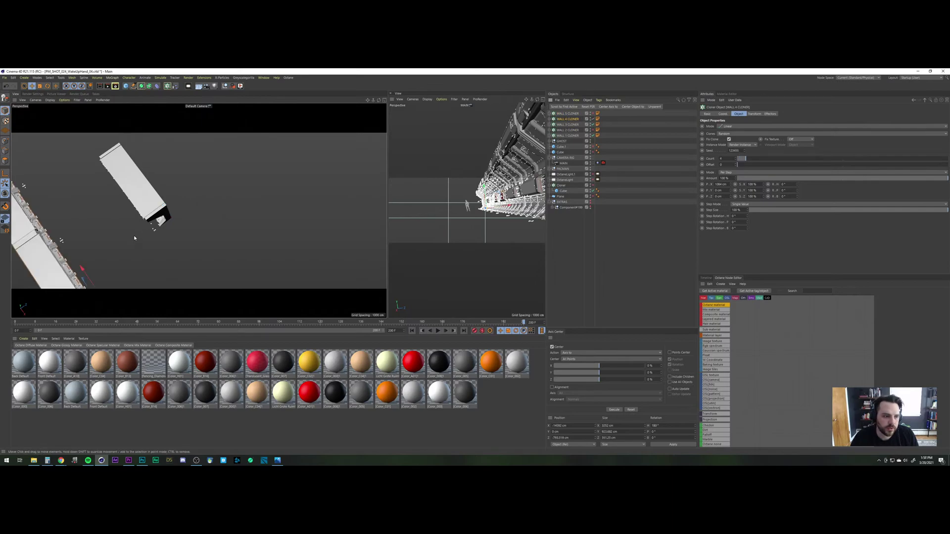
Step: Set WALL 3 CLONER's clone count to match WALL 4 CLONER's and leave the cloner enabled
{"action": "left_click", "coordinate": [593, 124]}
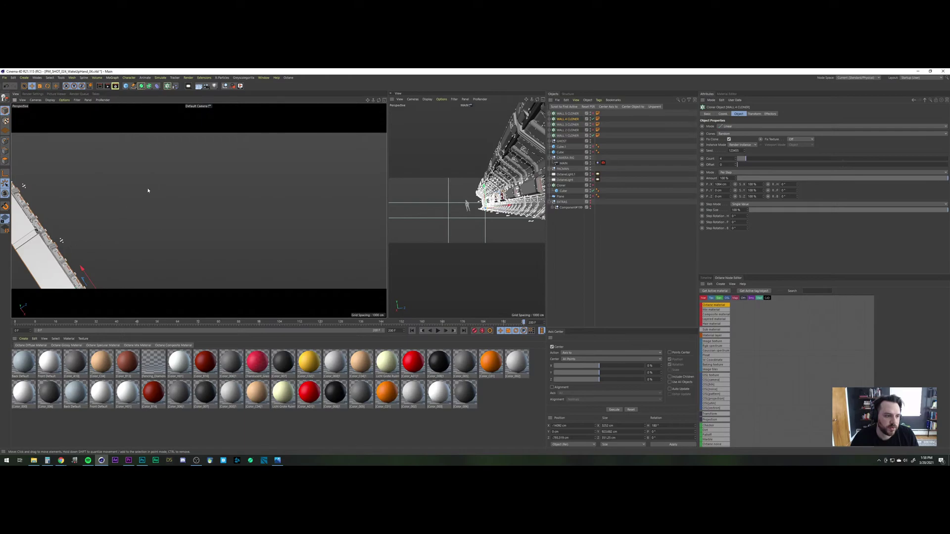
{"action": "middle_click_drag", "start_coordinate": [150, 187], "coordinate": [248, 160], "text": "alt"}
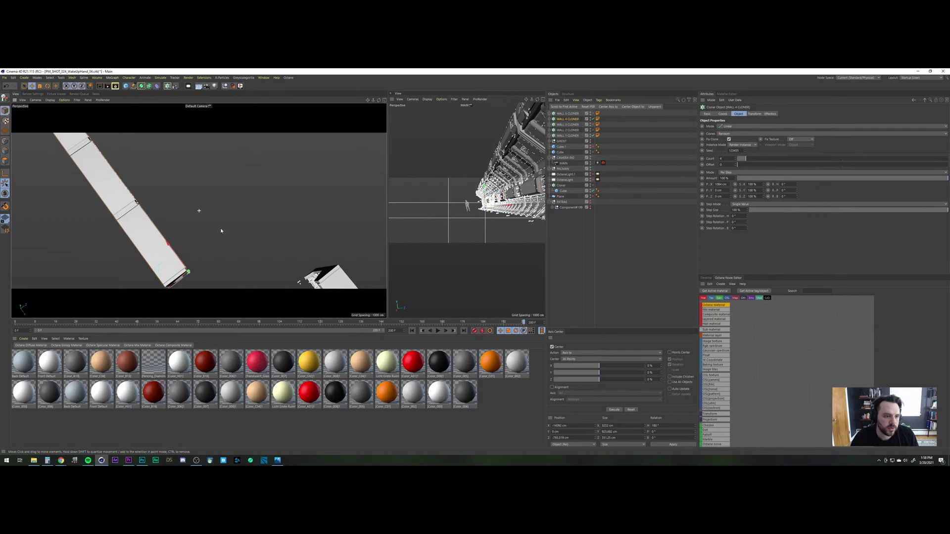
{"action": "scroll", "coordinate": [214, 245], "scroll_direction": "down", "scroll_amount": 5}
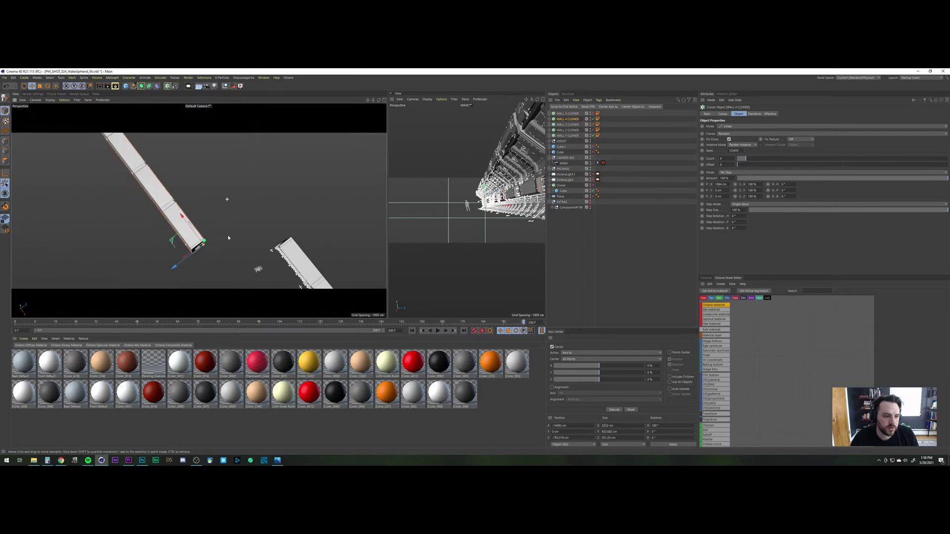
{"action": "left_click", "coordinate": [571, 125]}
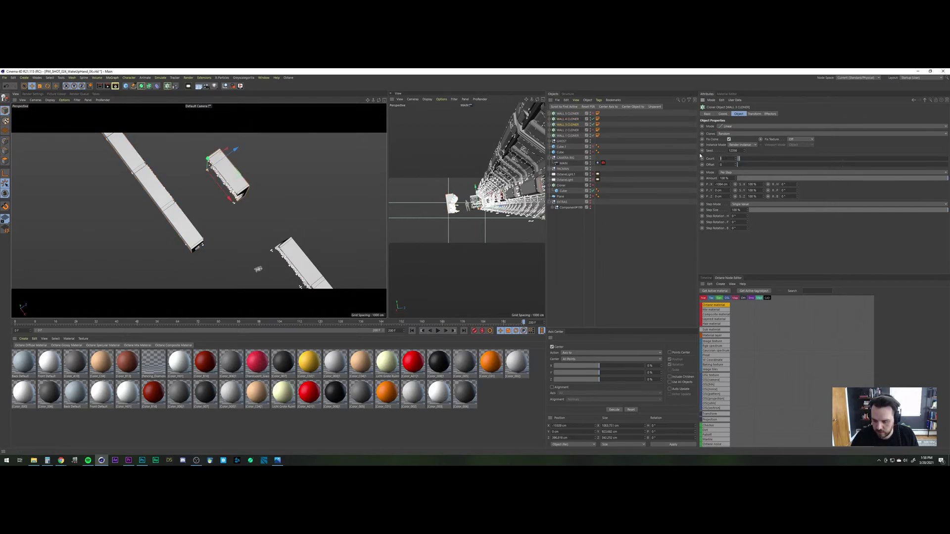
{"action": "key", "text": "Return"}
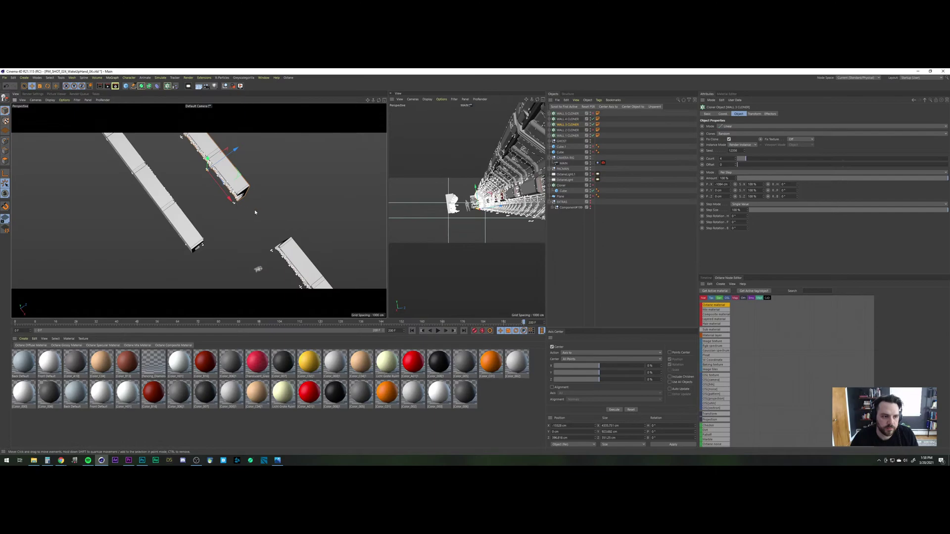
{"action": "middle_click_drag", "start_coordinate": [273, 218], "coordinate": [275, 218], "text": "alt"}
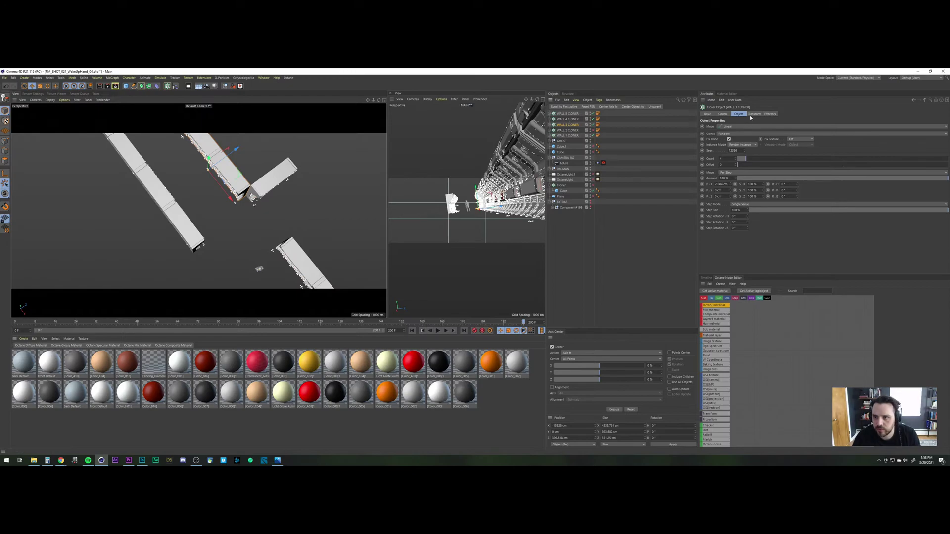
Step: Decrease WALL 4 CLONER's X position by 352 cm and check the wall layout in the four-view arrangement
{"action": "left_click", "coordinate": [728, 115]}
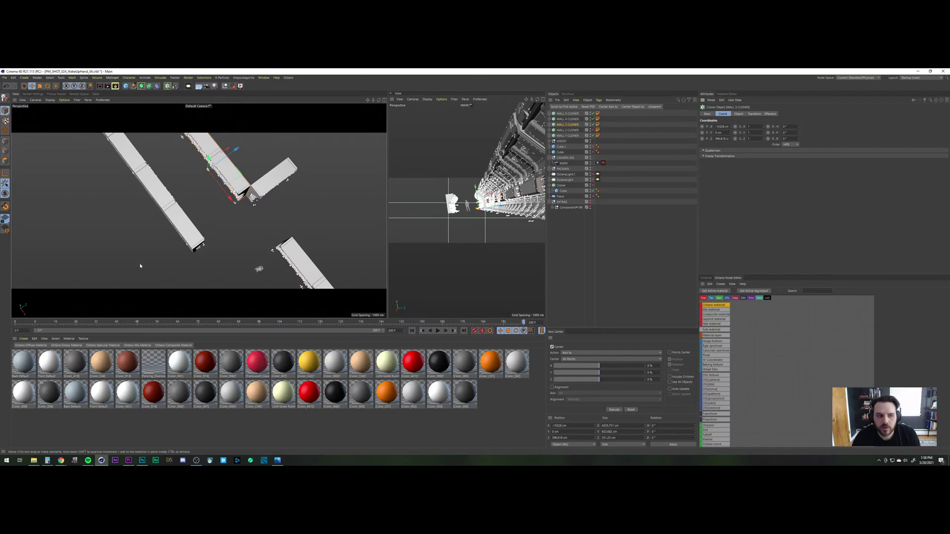
{"action": "left_click", "coordinate": [567, 119]}
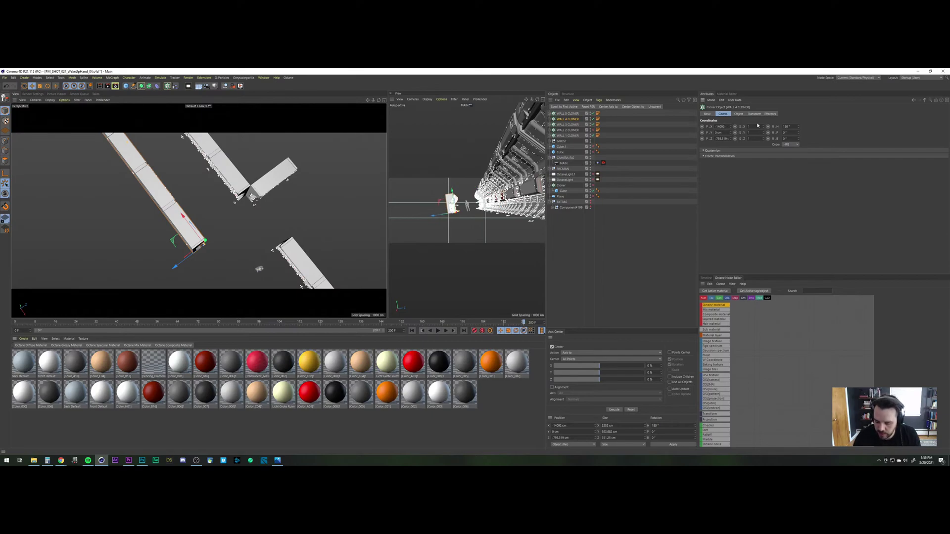
{"action": "type", "text": "352"}
{"action": "key", "text": "Return"}
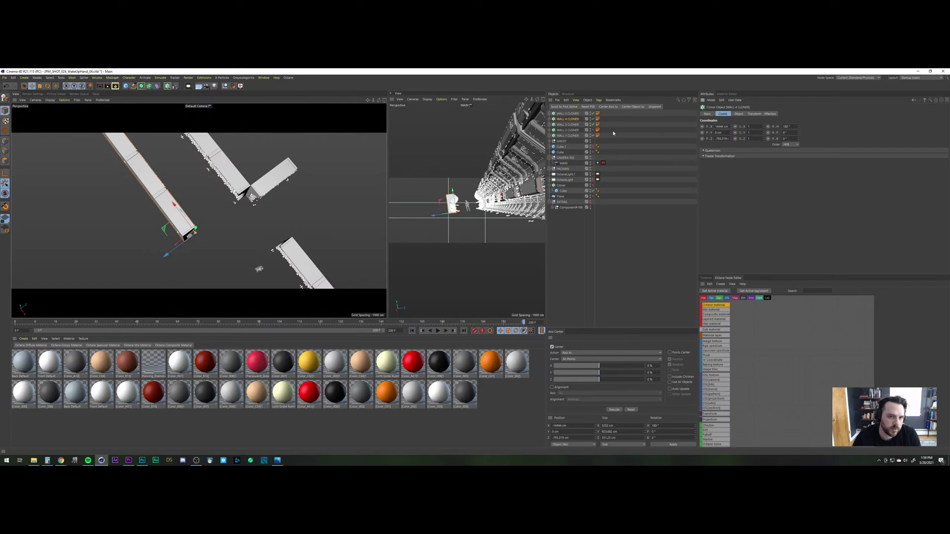
{"action": "left_click", "coordinate": [385, 100]}
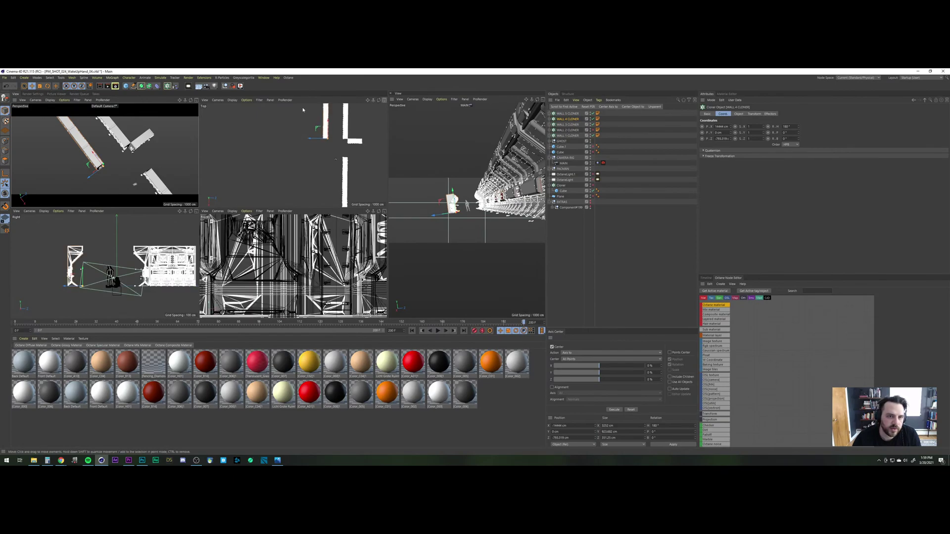
{"action": "key", "text": "F1"}
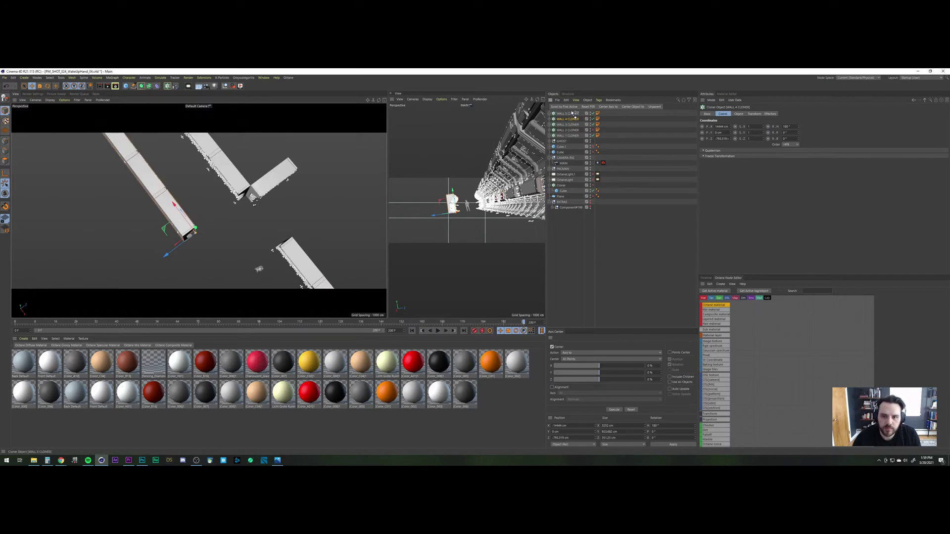
Step: Duplicate WALL 4 CLONER and set the copy's heading rotation to 270°
{"action": "key", "text": "ctrl+v"}
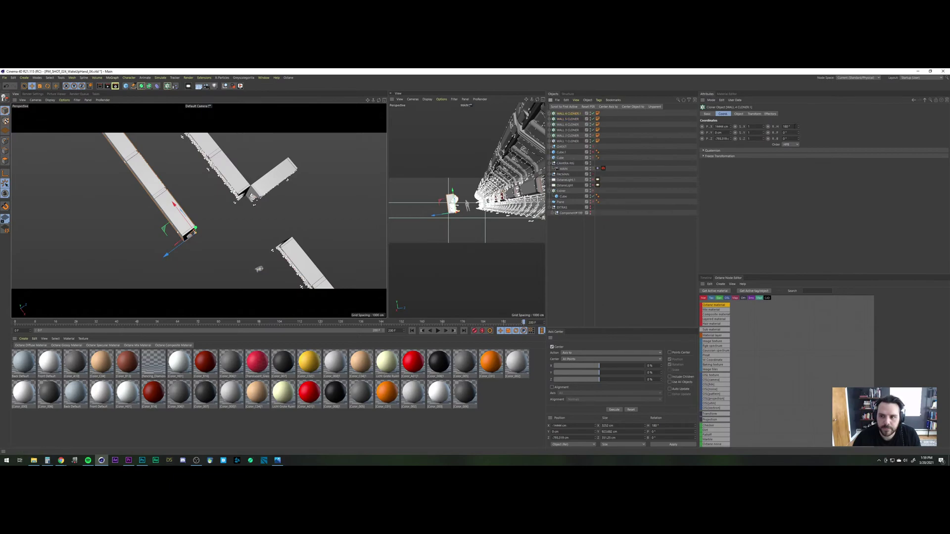
{"action": "key", "text": "Return"}
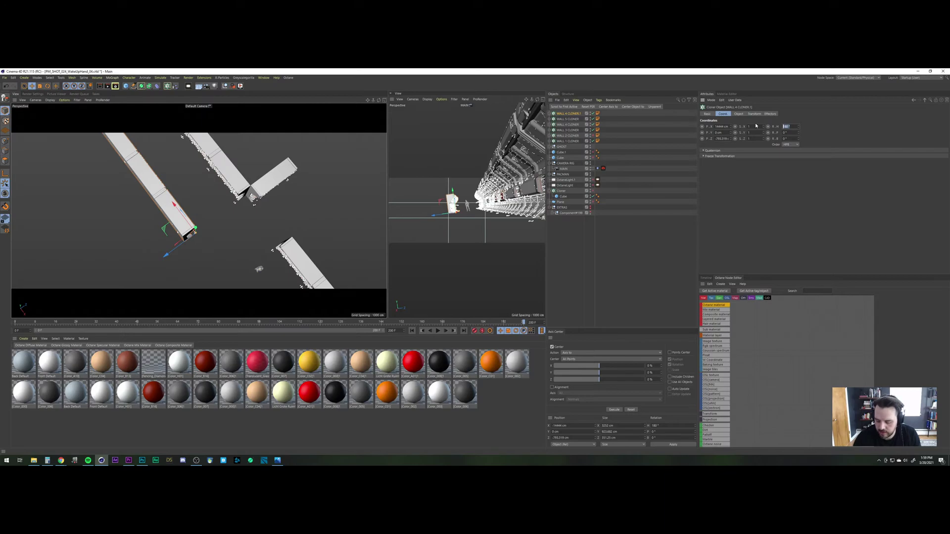
{"action": "type", "text": "270"}
{"action": "key", "text": "Return"}
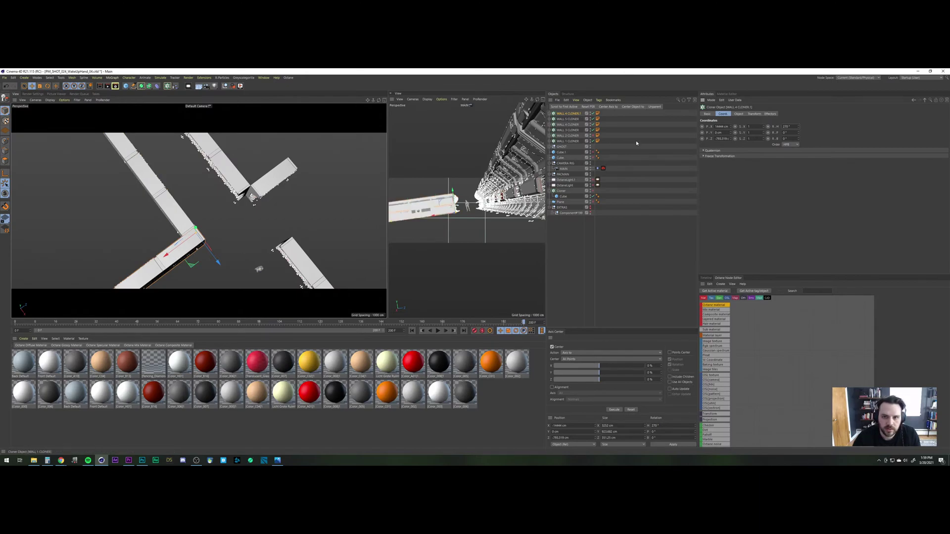
Step: Reduce the duplicated wall cloner's clone count to 1
{"action": "left_click", "coordinate": [739, 114]}
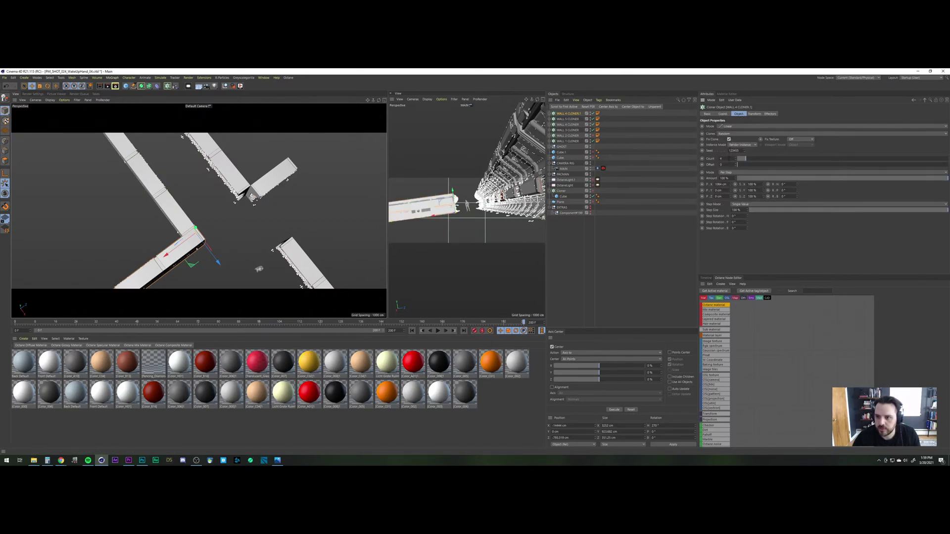
{"action": "left_click_drag", "start_coordinate": [742, 158], "coordinate": [674, 162]}
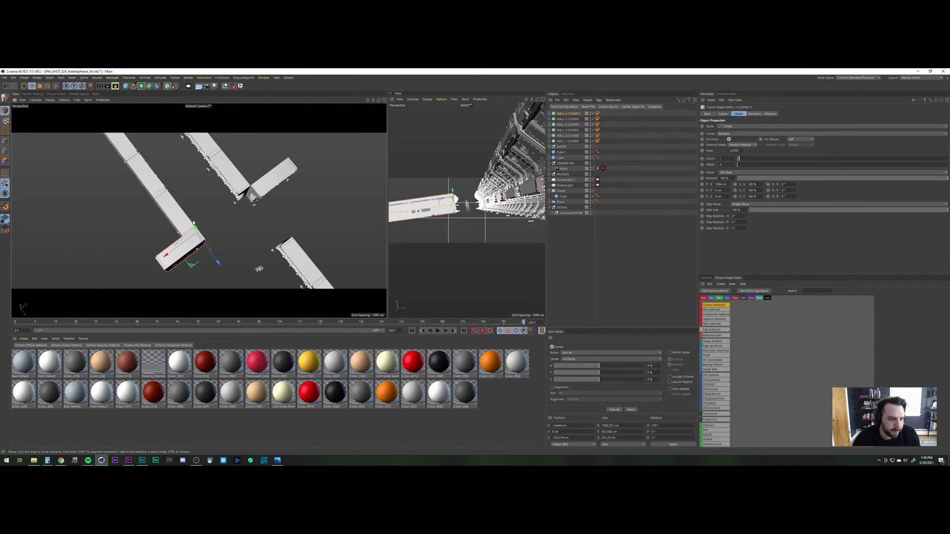
{"action": "left_click_drag", "start_coordinate": [193, 223], "coordinate": [194, 209], "text": "alt"}
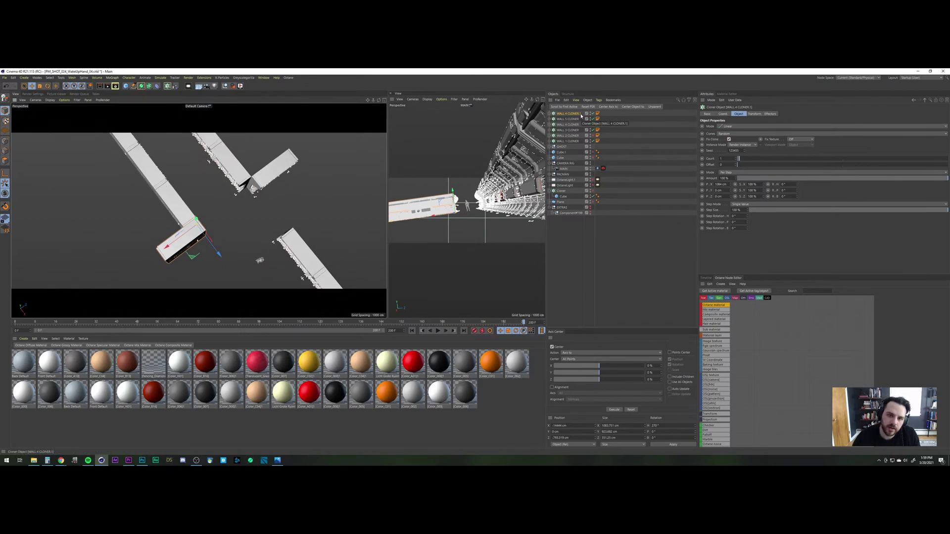
Step: Decrease the duplicated wall cloner's Z position by 352 cm
{"action": "left_click", "coordinate": [723, 113]}
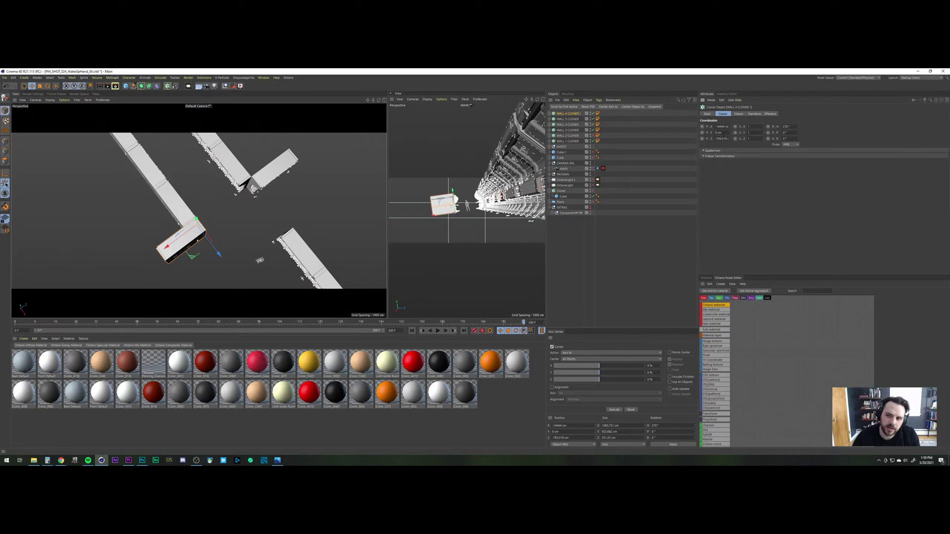
{"action": "left_click_drag", "start_coordinate": [728, 139], "coordinate": [735, 139]}
{"action": "key", "text": "BackSpace"}
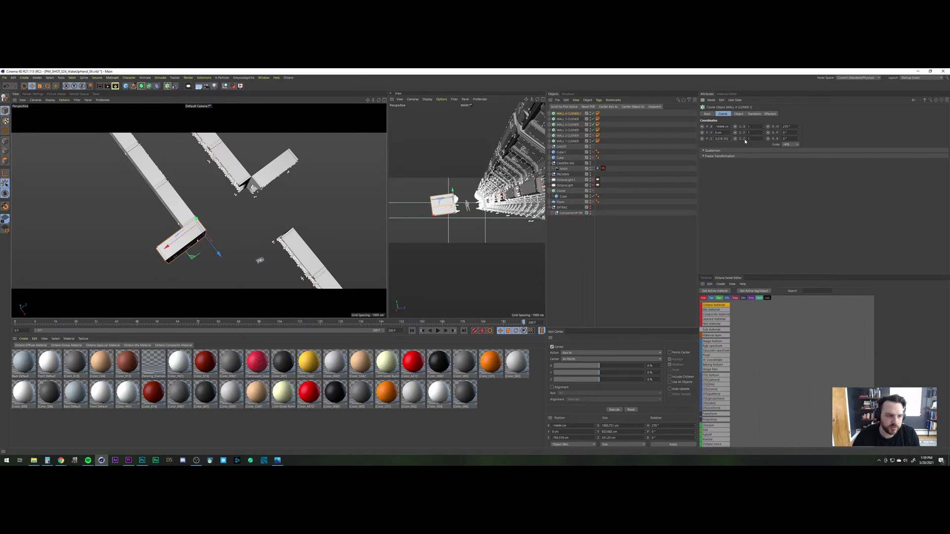
{"action": "key", "text": "Return"}
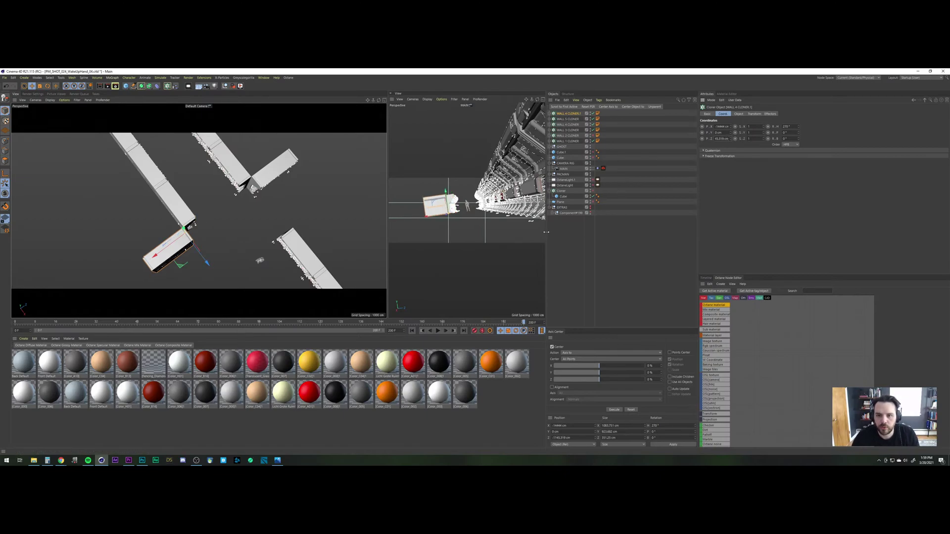
Step: Rename the duplicated cloner as WALL 6 CLONER
{"action": "left_click", "coordinate": [584, 132]}
{"action": "left_click", "coordinate": [570, 114]}
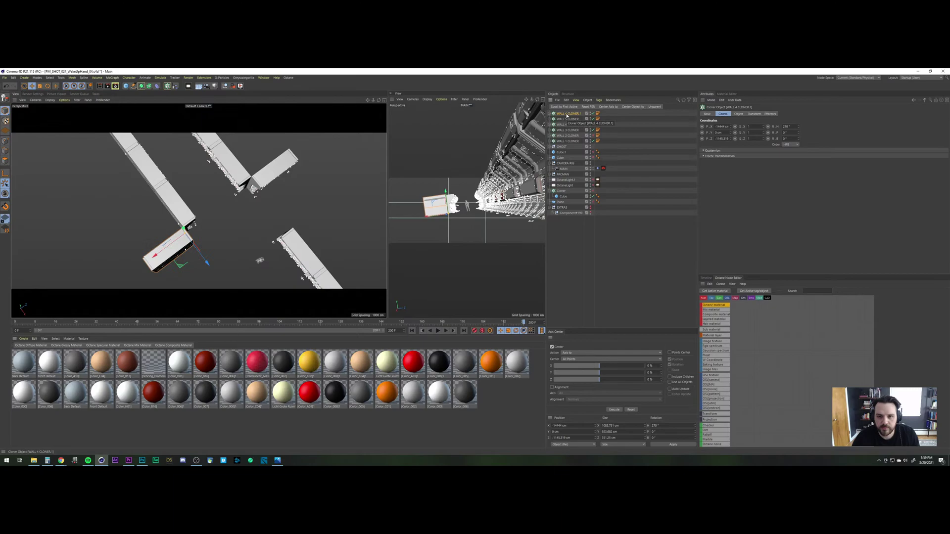
{"action": "double_click", "coordinate": [568, 114]}
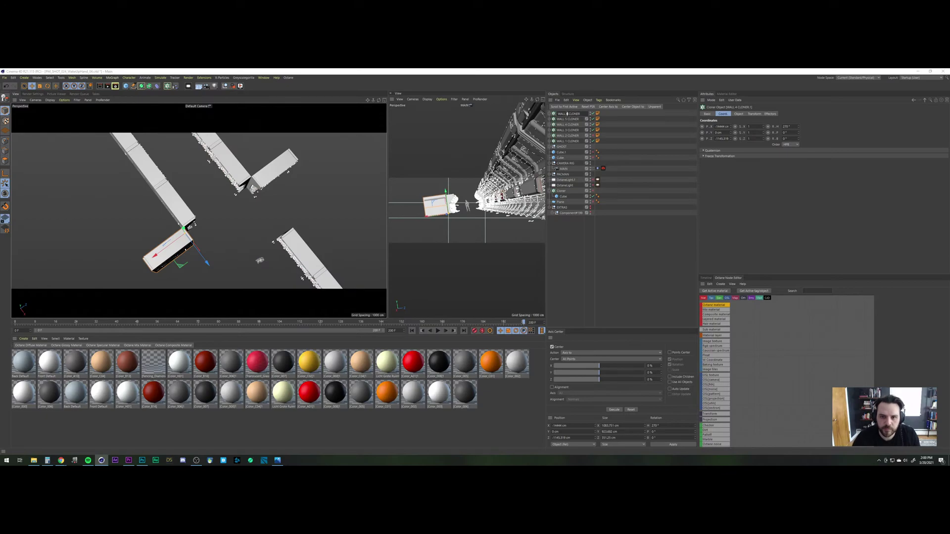
{"action": "key", "text": "BackSpace"}
{"action": "type", "text": "6"}
{"action": "key", "text": "Return"}
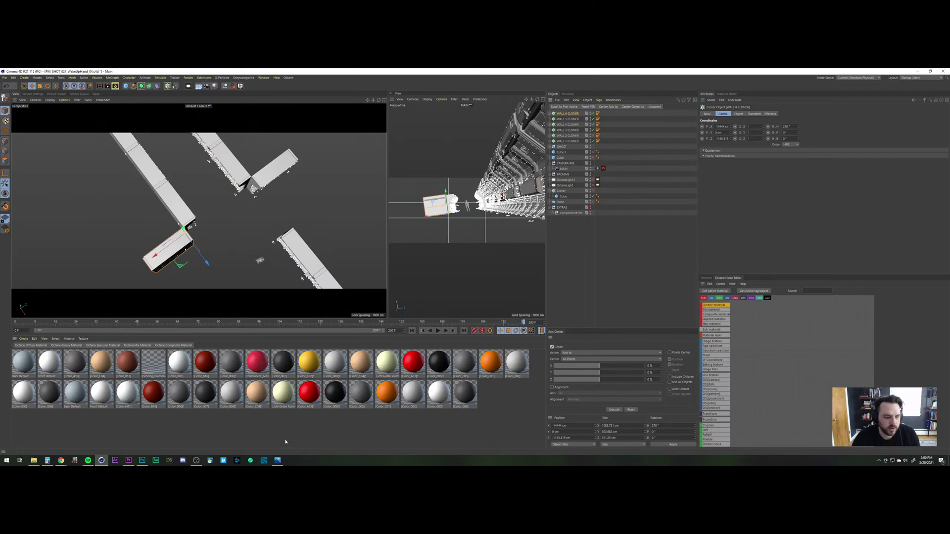
Step: Switch to Spotify, play "1999" from the When In Rome — The Promise playlist, and minimize the player
{"action": "left_click", "coordinate": [88, 460]}
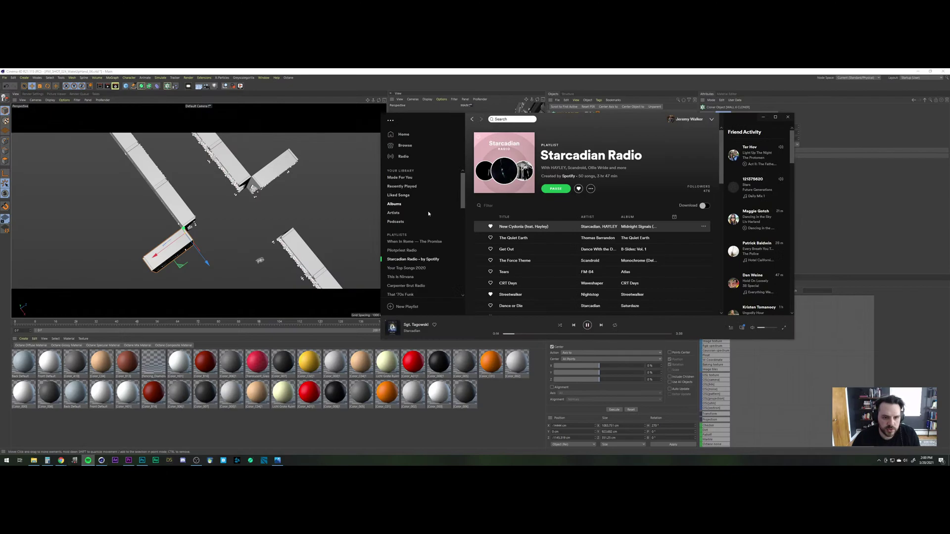
{"action": "left_click", "coordinate": [414, 241]}
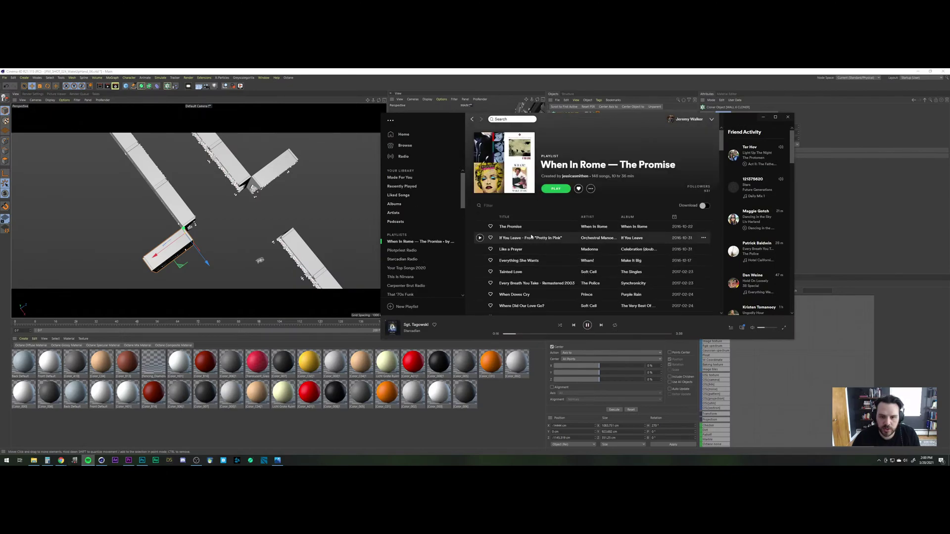
{"action": "scroll", "coordinate": [525, 247], "scroll_direction": "down", "scroll_amount": 1}
{"action": "scroll", "coordinate": [526, 250], "scroll_direction": "down", "scroll_amount": 3}
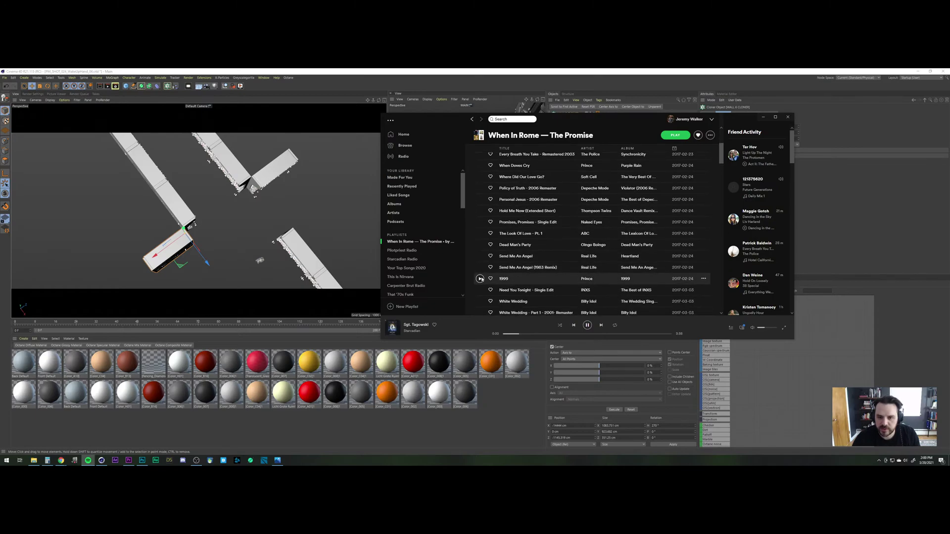
{"action": "double_click", "coordinate": [510, 279]}
{"action": "left_click", "coordinate": [763, 117]}
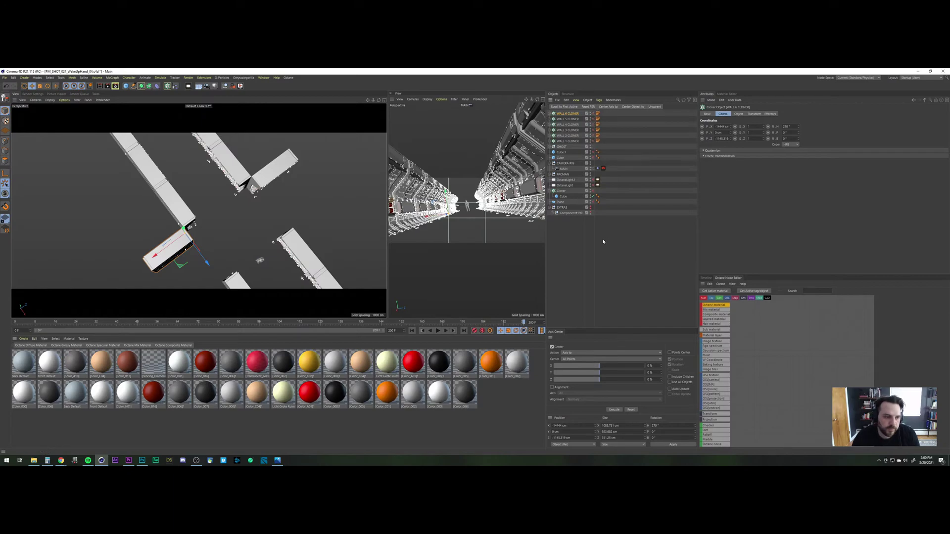
Step: Expand all six wall cloners in the object hierarchy to show their component children
{"action": "left_click", "coordinate": [576, 236]}
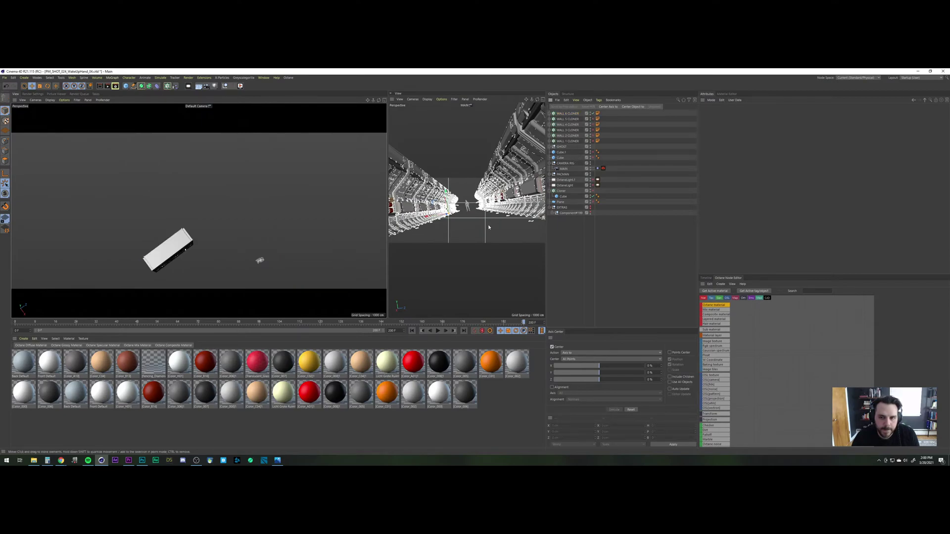
{"action": "left_click", "coordinate": [549, 142]}
{"action": "left_click", "coordinate": [550, 135]}
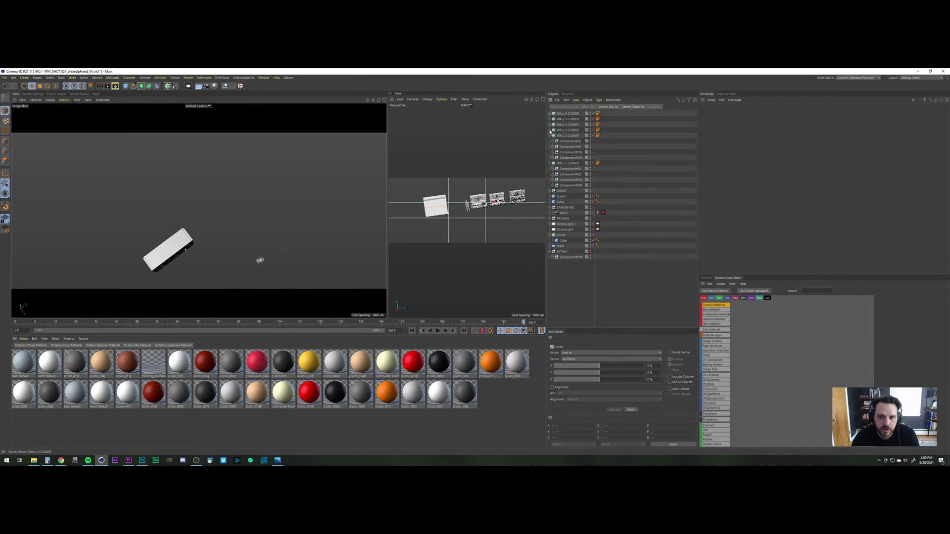
{"action": "left_click", "coordinate": [550, 130]}
{"action": "left_click", "coordinate": [550, 125]}
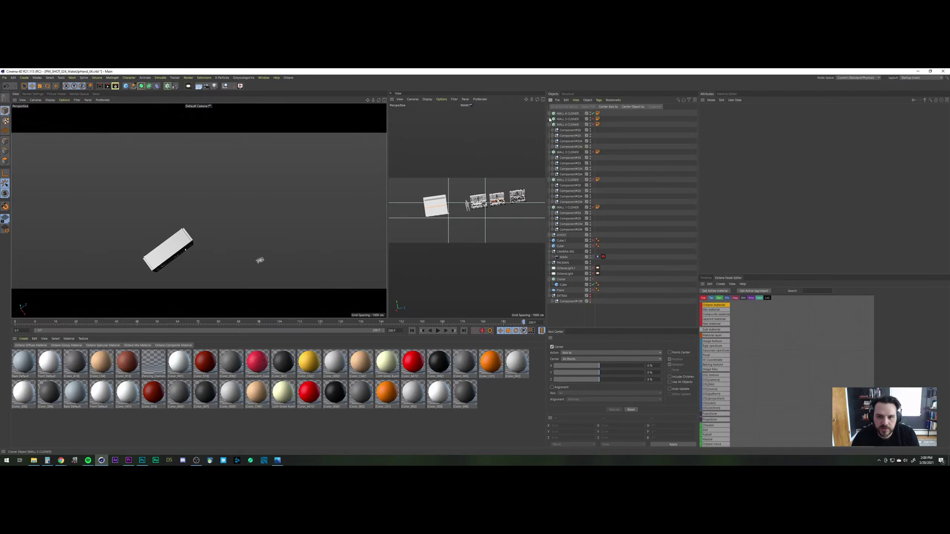
{"action": "left_click", "coordinate": [550, 119]}
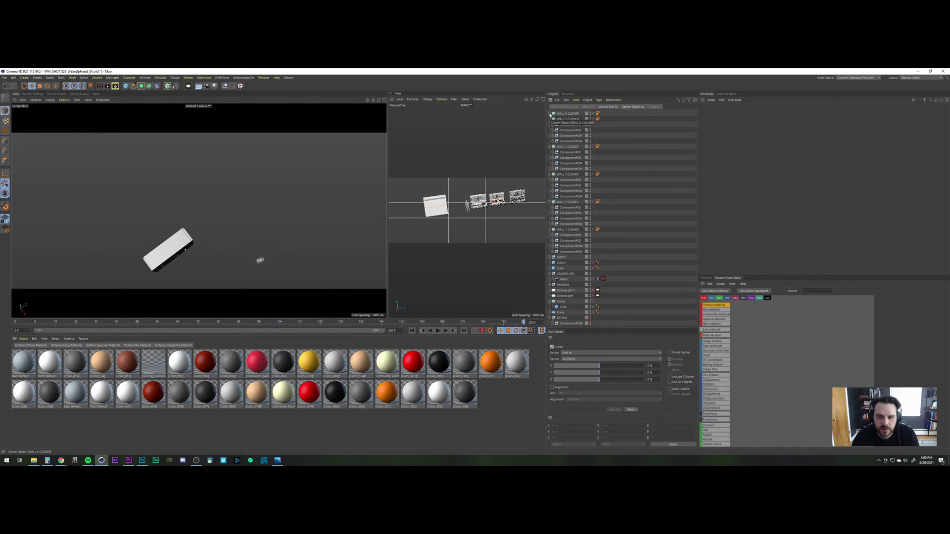
{"action": "left_click", "coordinate": [550, 114]}
Step: Delete the component null stored under the EXTRAS group at the end of the object hierarchy
{"action": "scroll", "coordinate": [568, 286], "scroll_direction": "down", "scroll_amount": 2}
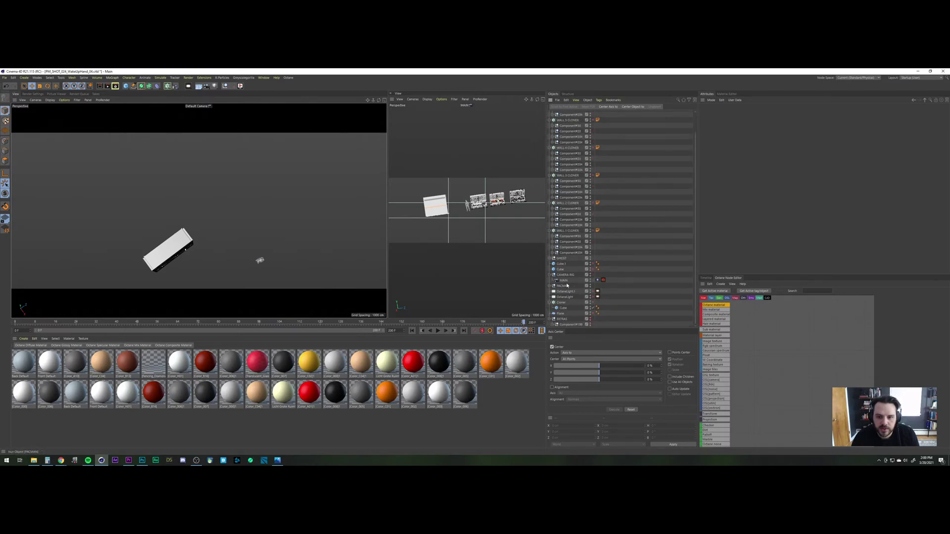
{"action": "left_click", "coordinate": [567, 326]}
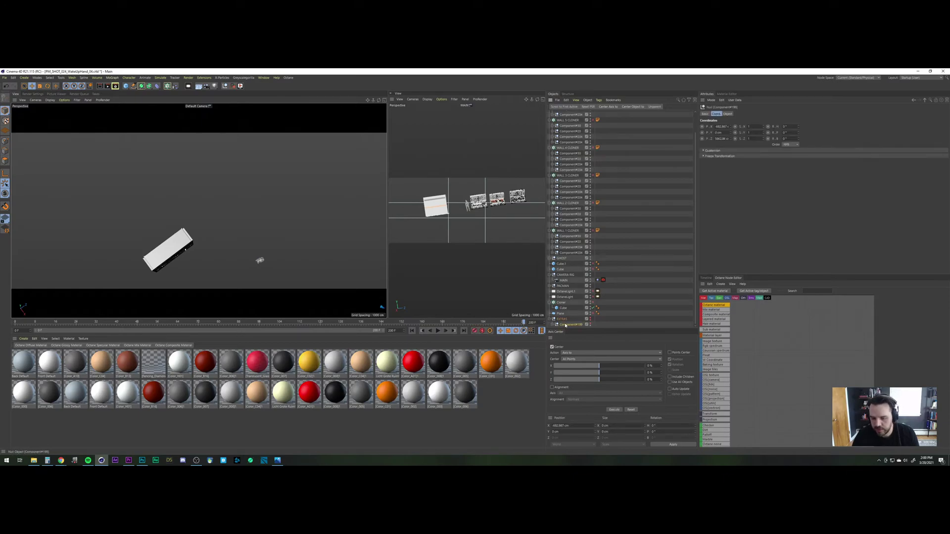
{"action": "key", "text": "Delete"}
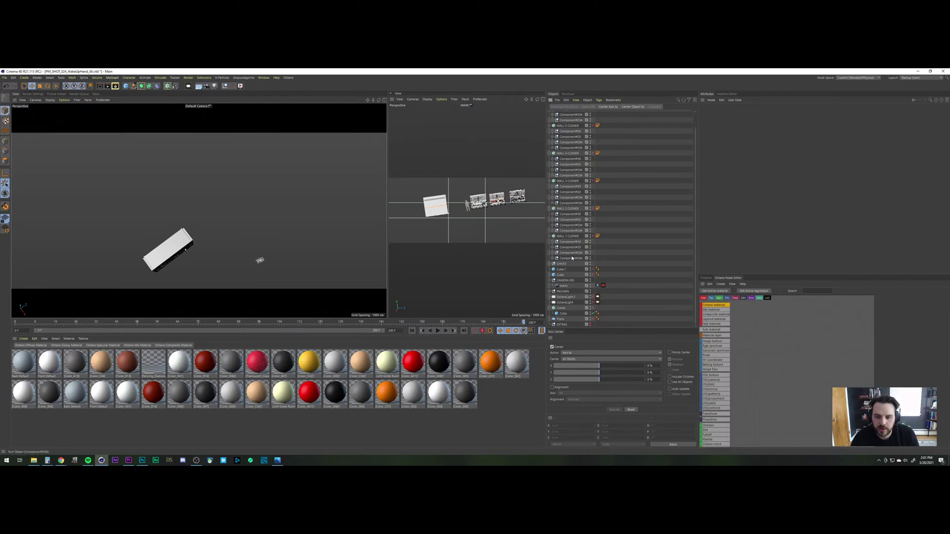
{"action": "scroll", "coordinate": [574, 173], "scroll_direction": "up", "scroll_amount": 1}
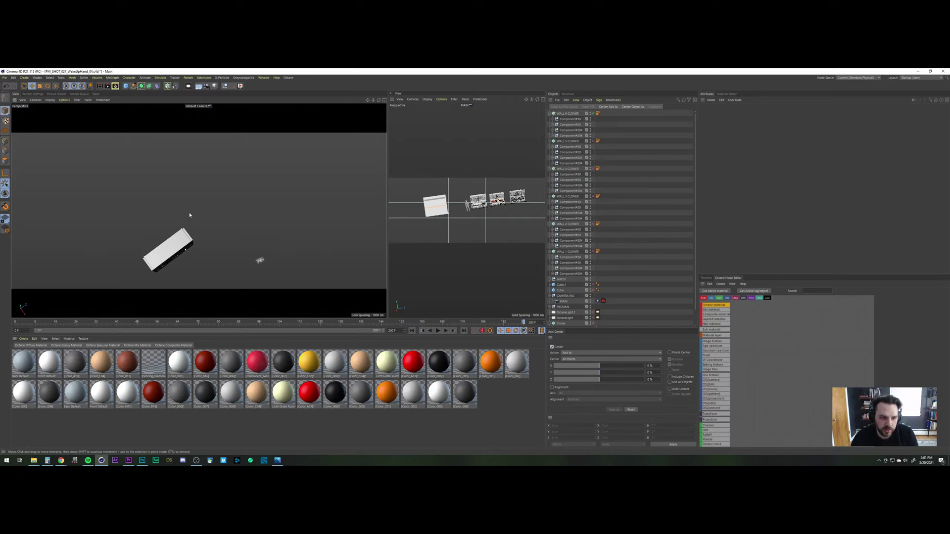
Step: Set WALL 6 CLONER's heading rotation to 90°
{"action": "mouse_move", "coordinate": [189, 213]}
{"action": "middle_mouse_down", "text": "alt"}
{"action": "mouse_move", "coordinate": [201, 180]}
{"action": "mouse_move", "coordinate": [193, 202]}
{"action": "middle_mouse_up", "text": "alt"}
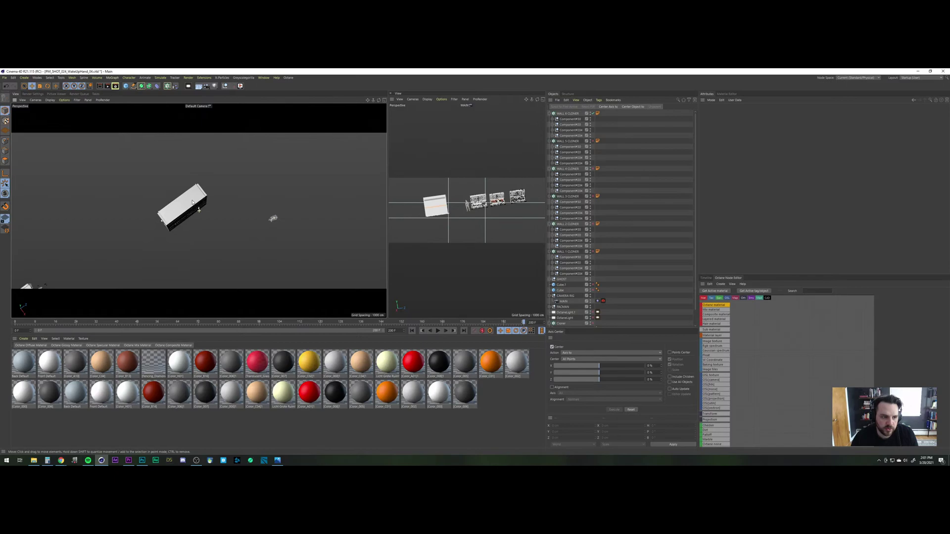
{"action": "scroll", "coordinate": [191, 201], "scroll_direction": "up", "scroll_amount": 6}
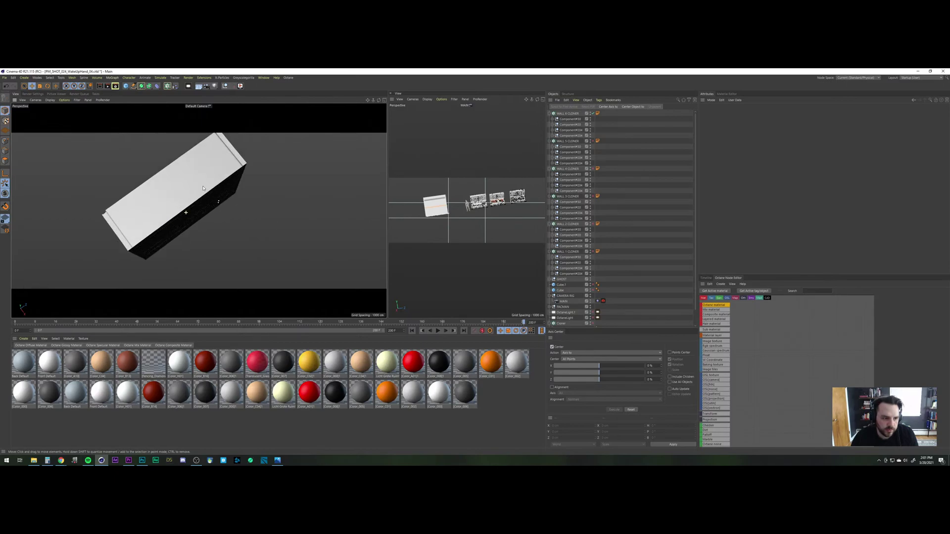
{"action": "middle_click_drag", "start_coordinate": [199, 211], "coordinate": [248, 172], "text": "alt"}
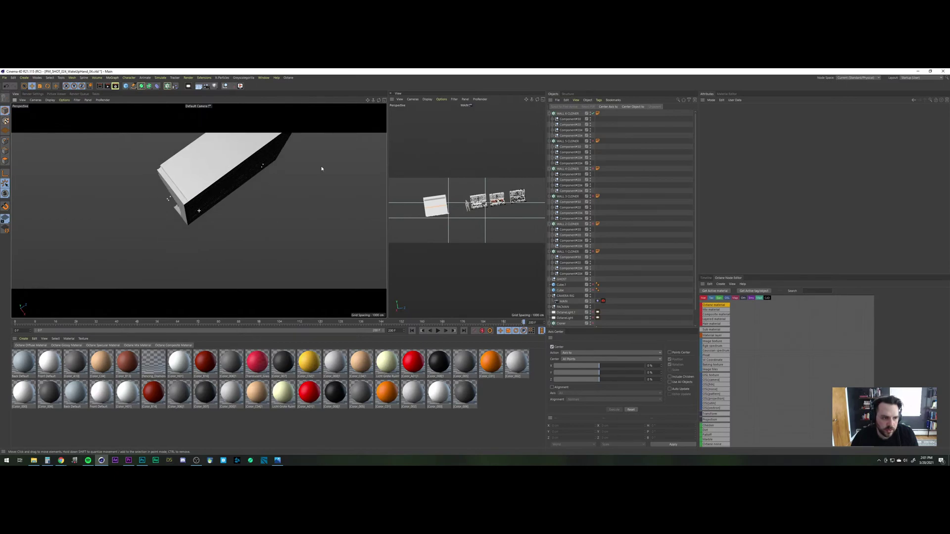
{"action": "left_click", "coordinate": [569, 114]}
{"action": "left_click", "coordinate": [787, 126]}
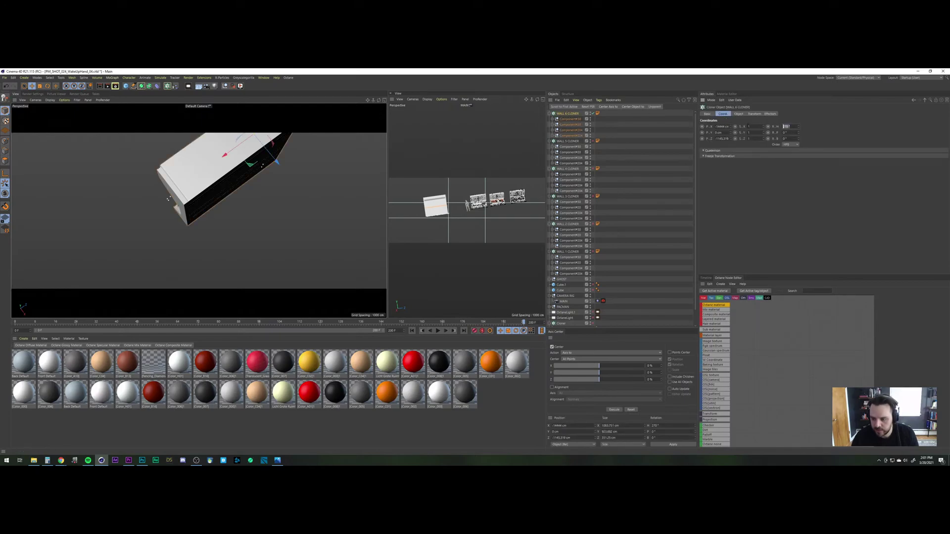
{"action": "type", "text": "90"}
{"action": "key", "text": "Return"}
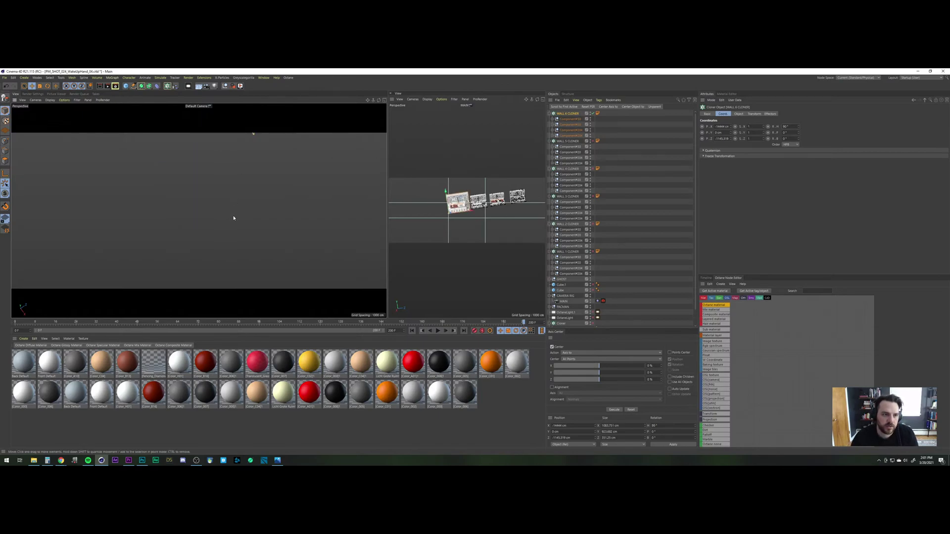
Step: Enable WALL 4 CLONER to compare its end with the rotated WALL 6 CLONER
{"action": "middle_click_drag", "start_coordinate": [233, 218], "coordinate": [217, 267], "text": "alt"}
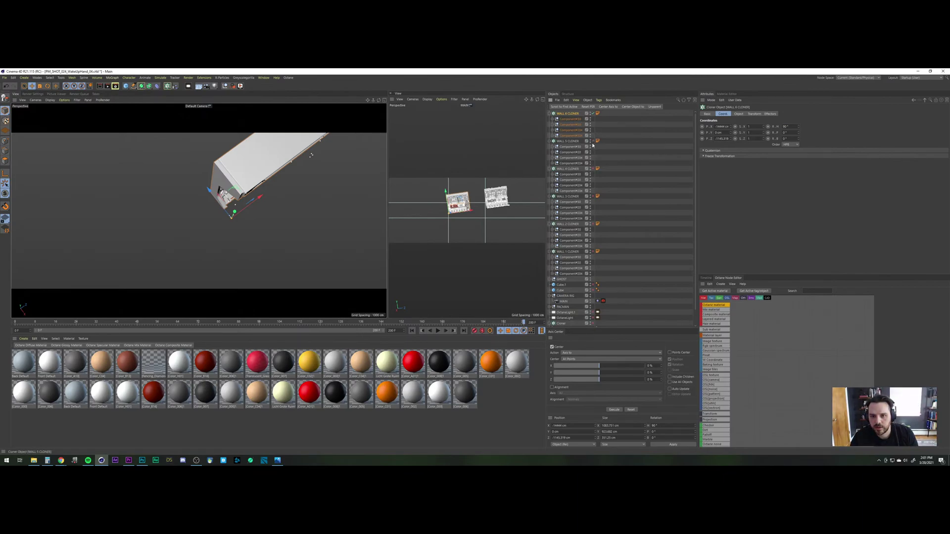
{"action": "left_click", "coordinate": [592, 169]}
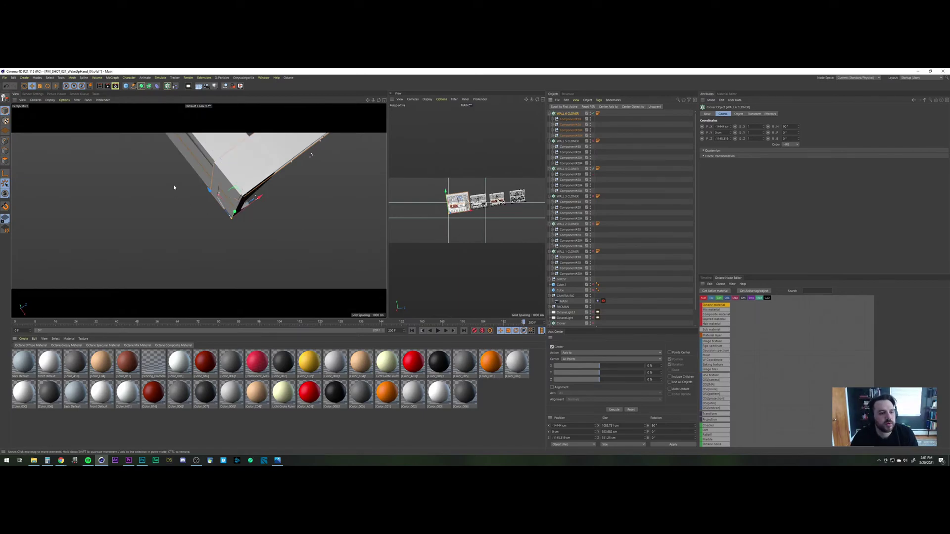
{"action": "middle_click_drag", "start_coordinate": [236, 200], "coordinate": [205, 220], "text": "alt"}
{"action": "left_click", "coordinate": [613, 129]}
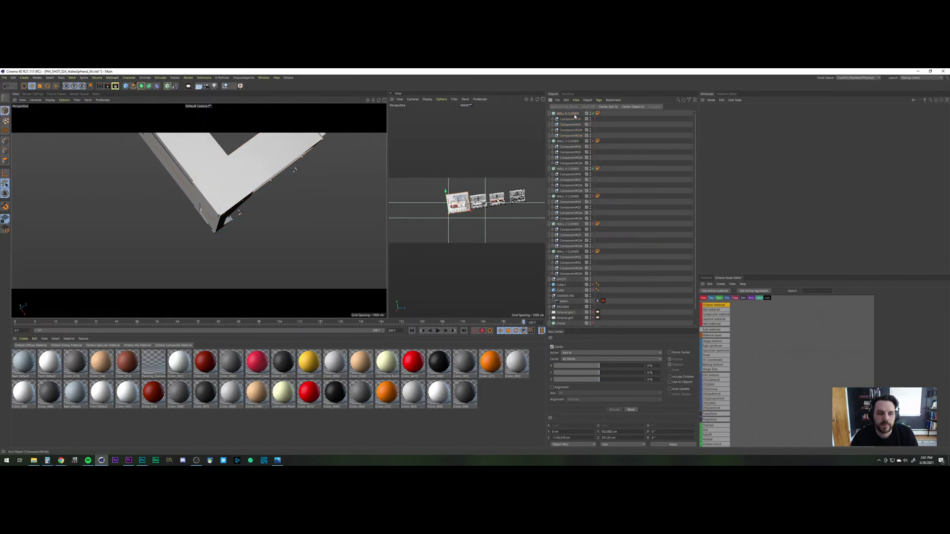
Step: Adjust WALL 6 CLONER's X and Z positions to shift it past the end of WALL 4 CLONER
{"action": "left_click", "coordinate": [570, 113]}
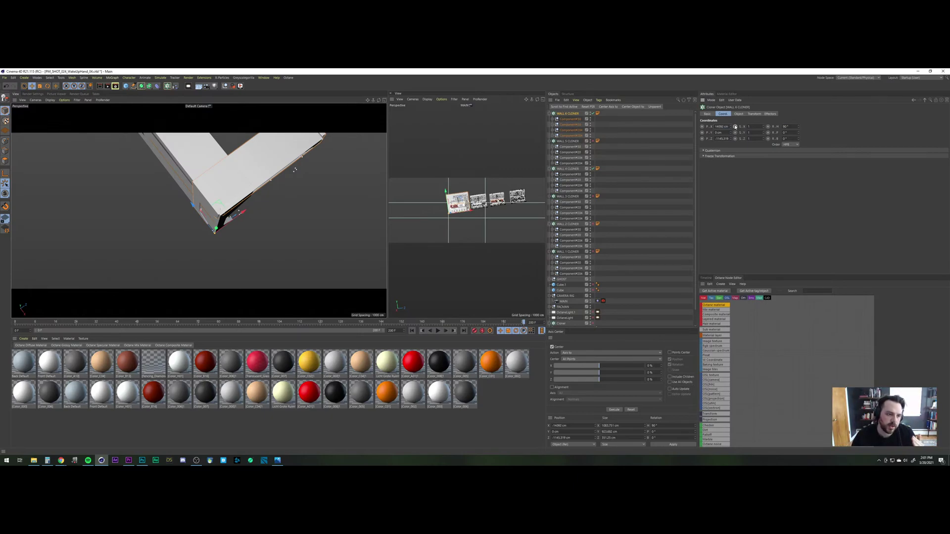
{"action": "left_click_drag", "start_coordinate": [295, 170], "coordinate": [201, 210], "text": "alt"}
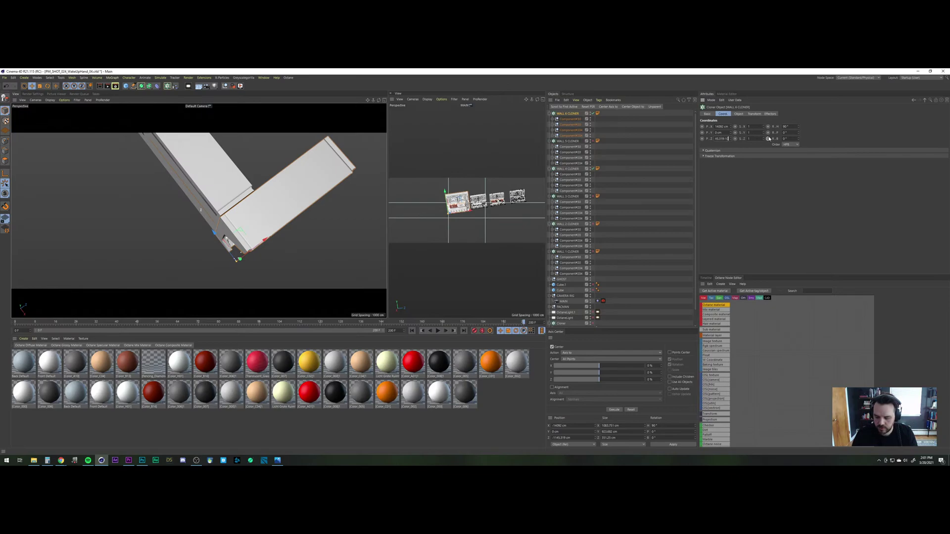
{"action": "key", "text": "Return"}
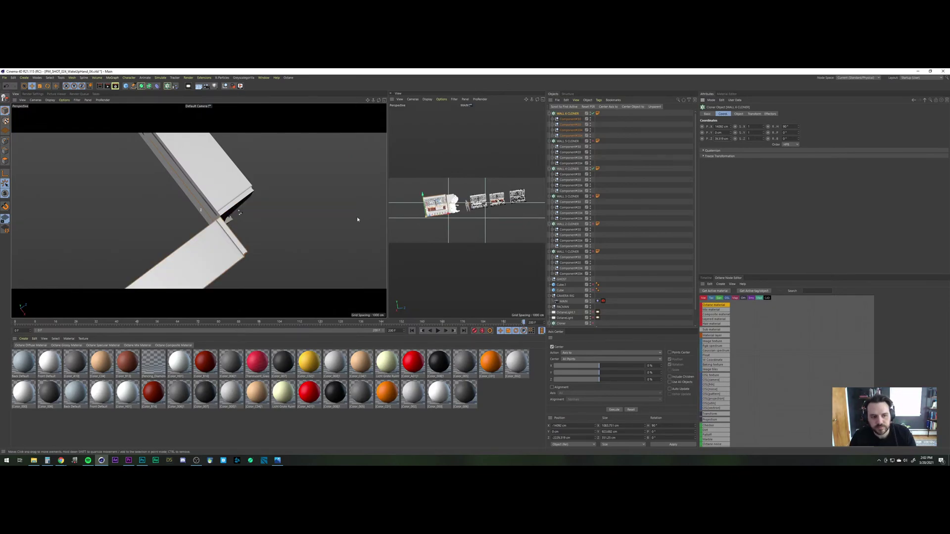
Step: Check the corner between the two walls at an angle and save the scene
{"action": "left_click_drag", "start_coordinate": [218, 229], "coordinate": [202, 204], "text": "alt"}
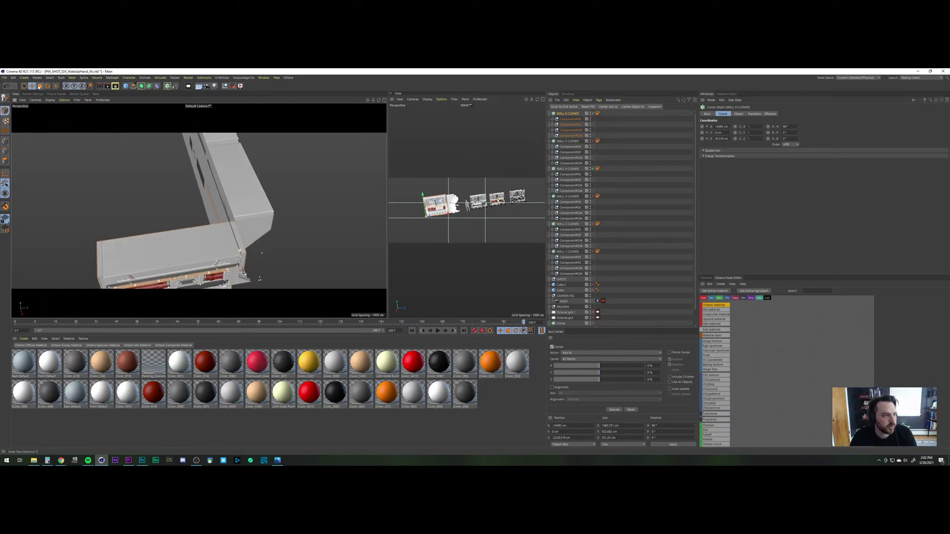
{"action": "left_click", "coordinate": [5, 78]}
{"action": "left_click", "coordinate": [16, 128]}
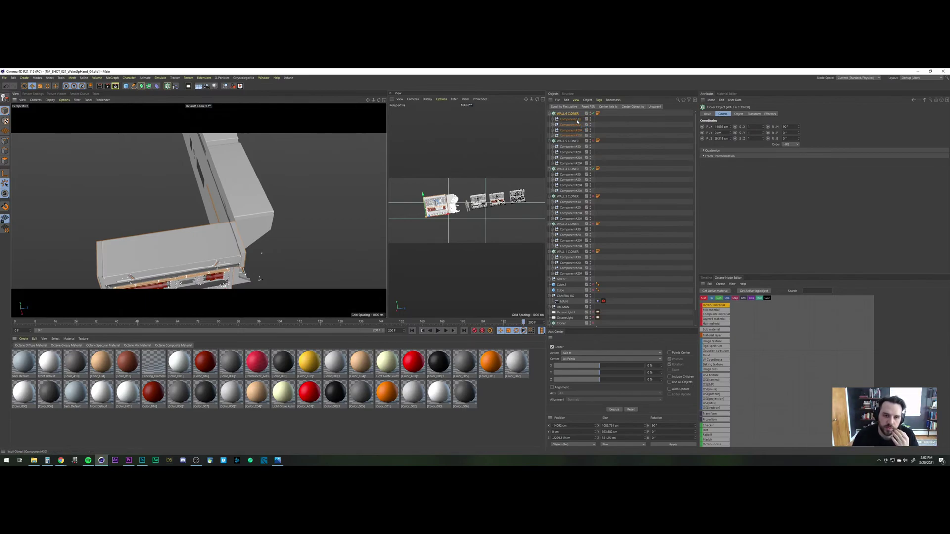
Step: Delete all four component nulls under both WALL 6 CLONER and WALL 5 CLONER
{"action": "left_click", "coordinate": [574, 120]}
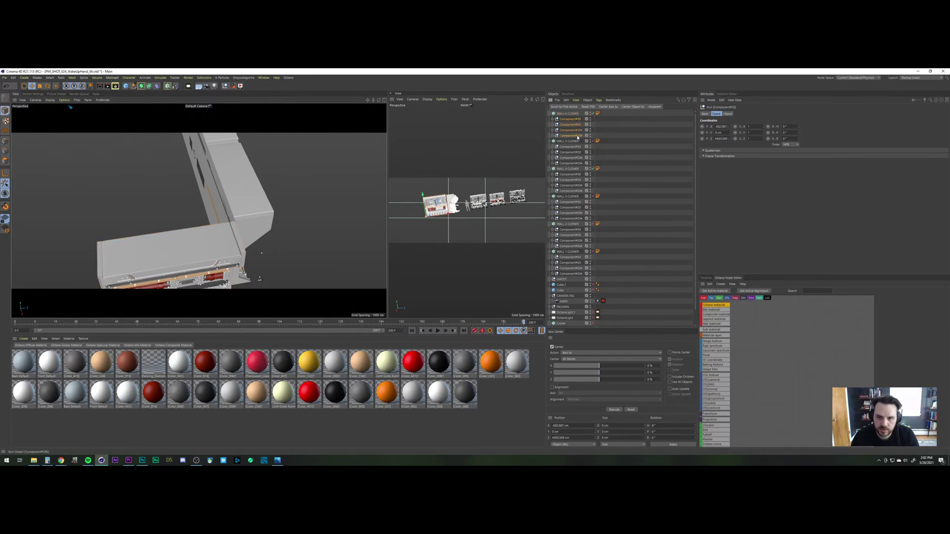
{"action": "left_click", "coordinate": [577, 136], "text": "shift"}
{"action": "key", "text": "Delete"}
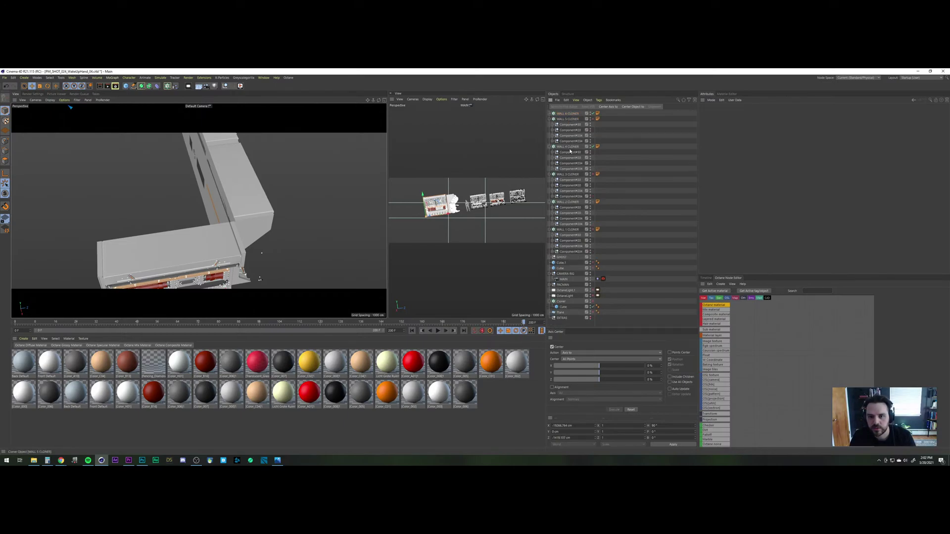
{"action": "left_click", "coordinate": [573, 125]}
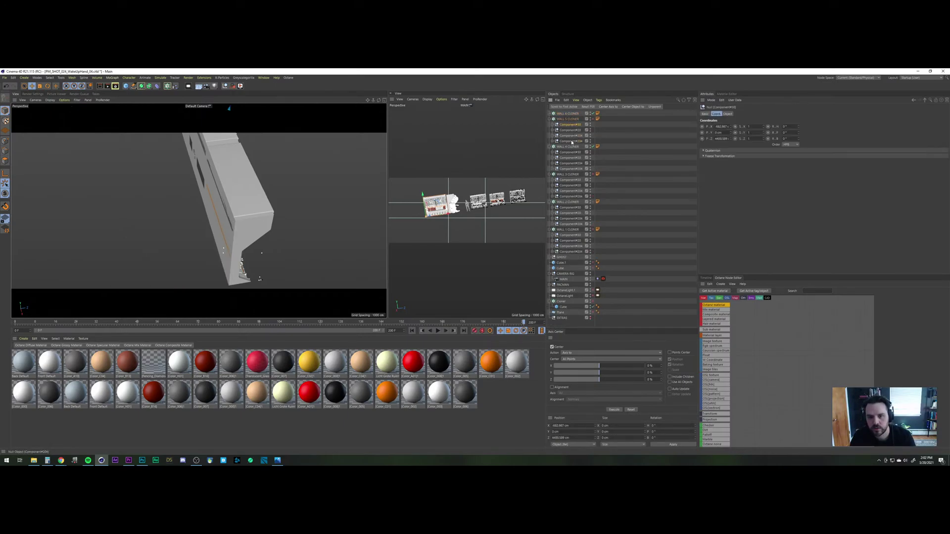
{"action": "left_click", "coordinate": [571, 141], "text": "shift"}
{"action": "key", "text": "Delete"}
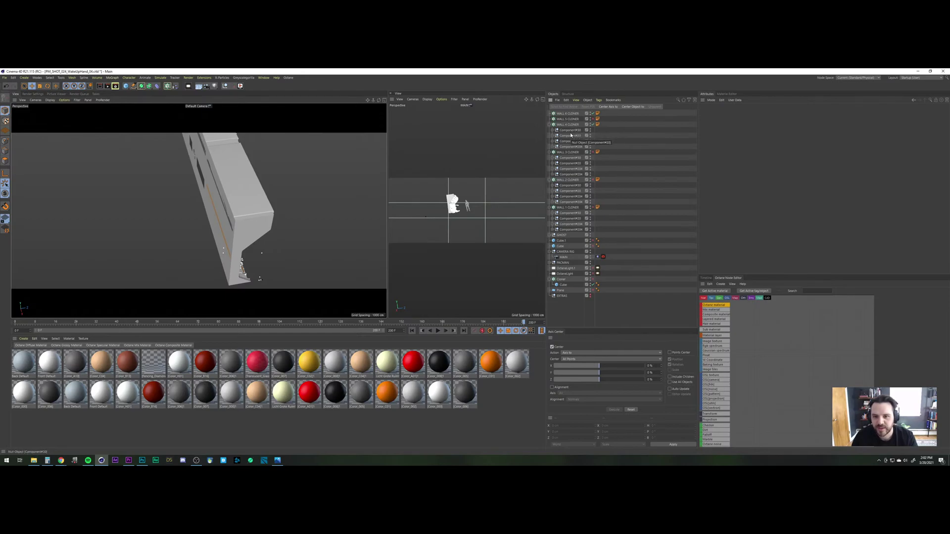
Step: Delete all component nulls under WALL 4 CLONER and WALL 3 CLONER
{"action": "left_click", "coordinate": [570, 130]}
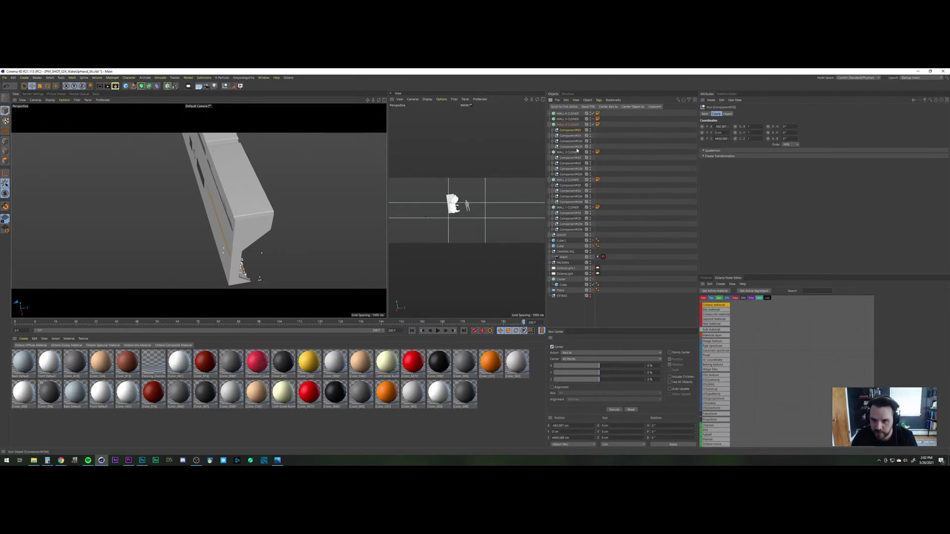
{"action": "key", "text": "Delete"}
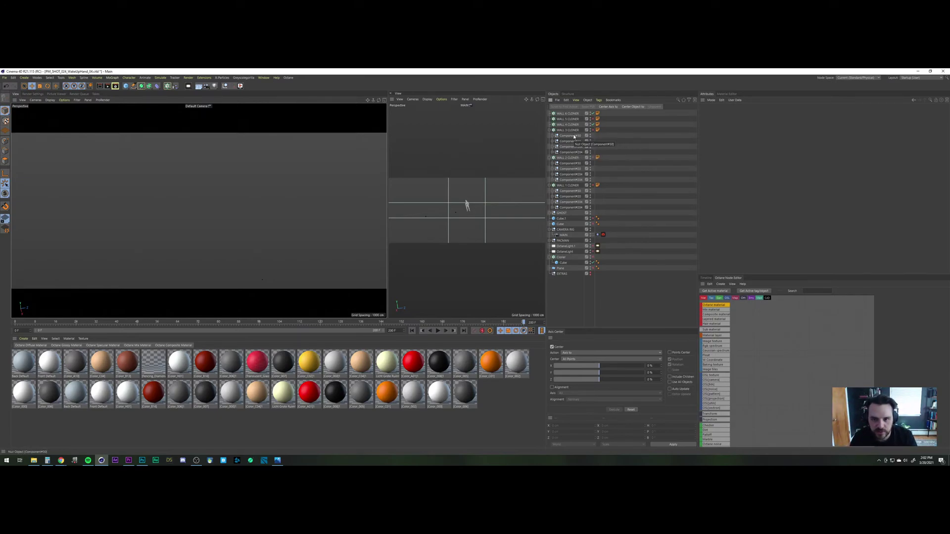
{"action": "left_click", "coordinate": [574, 136]}
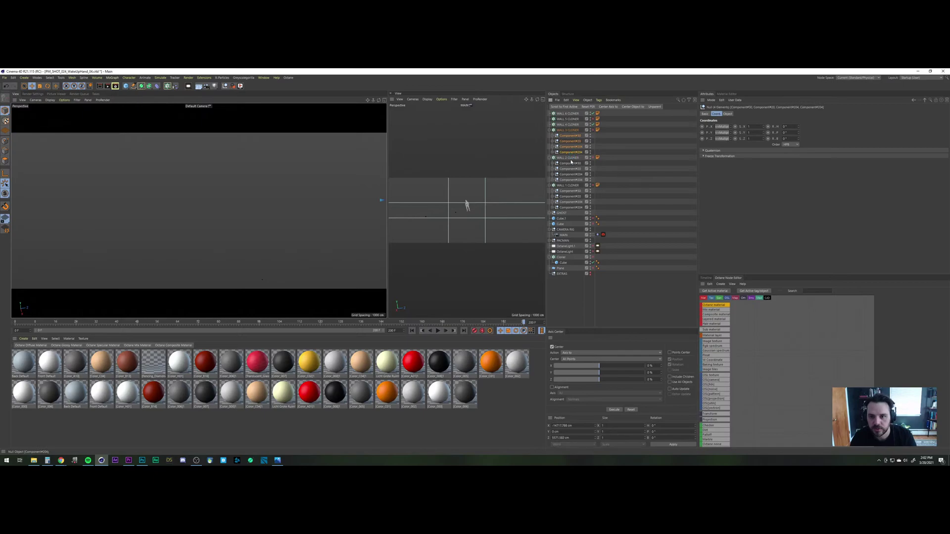
{"action": "key", "text": "Delete"}
Step: Delete all component nulls under WALL 2 CLONER and only the last component null under WALL 1 CLONER
{"action": "left_click", "coordinate": [572, 142]}
{"action": "left_click", "coordinate": [572, 158], "text": "shift"}
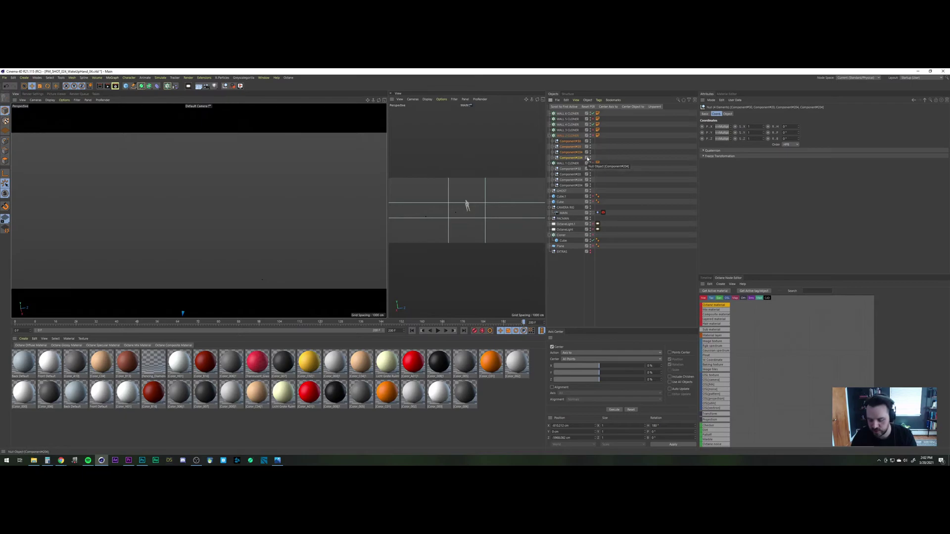
{"action": "key", "text": "Delete"}
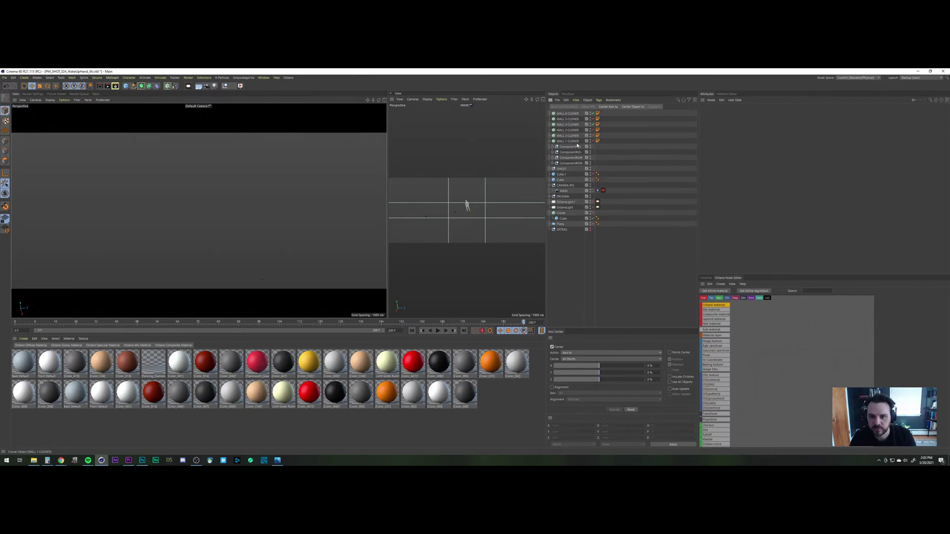
{"action": "left_click", "coordinate": [573, 165]}
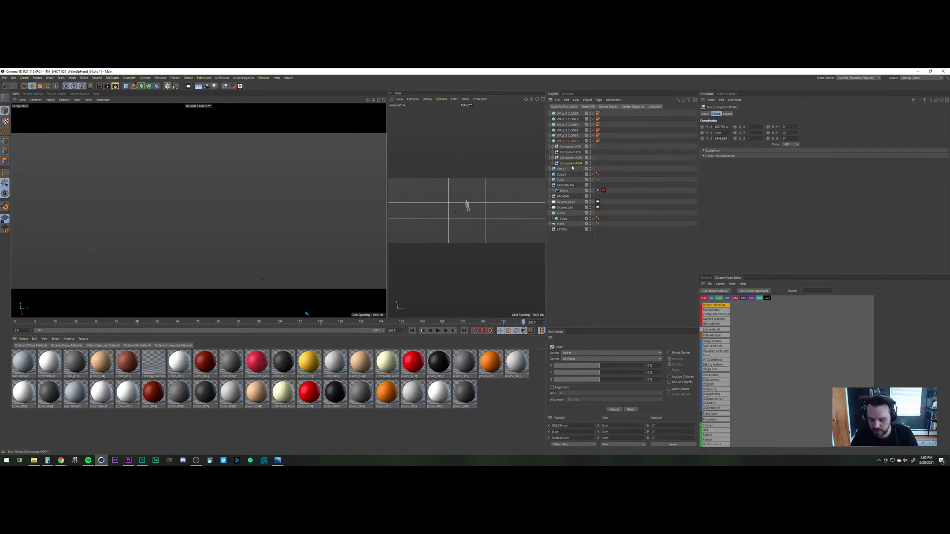
{"action": "key", "text": "Delete"}
Step: Create an instance of the last component null under WALL 1 CLONER
{"action": "left_click", "coordinate": [578, 158]}
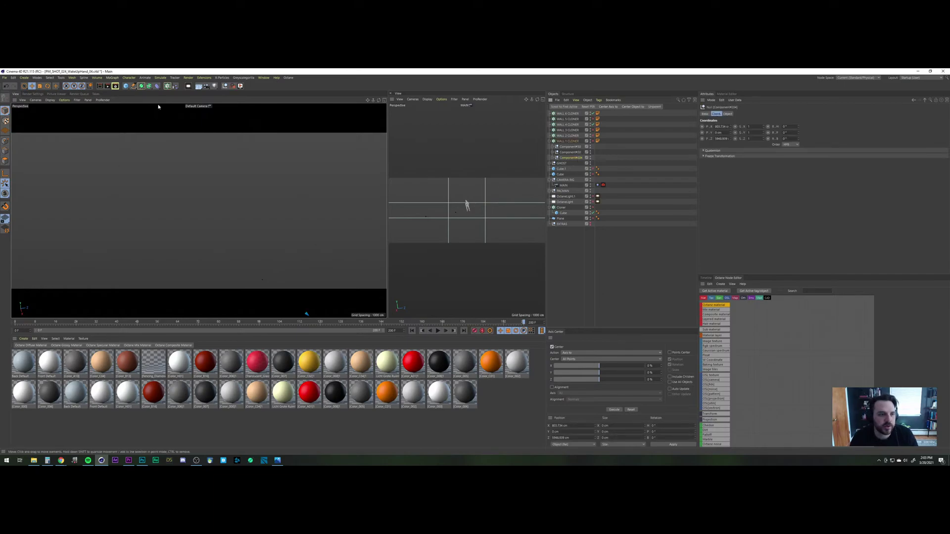
{"action": "left_click", "coordinate": [140, 87]}
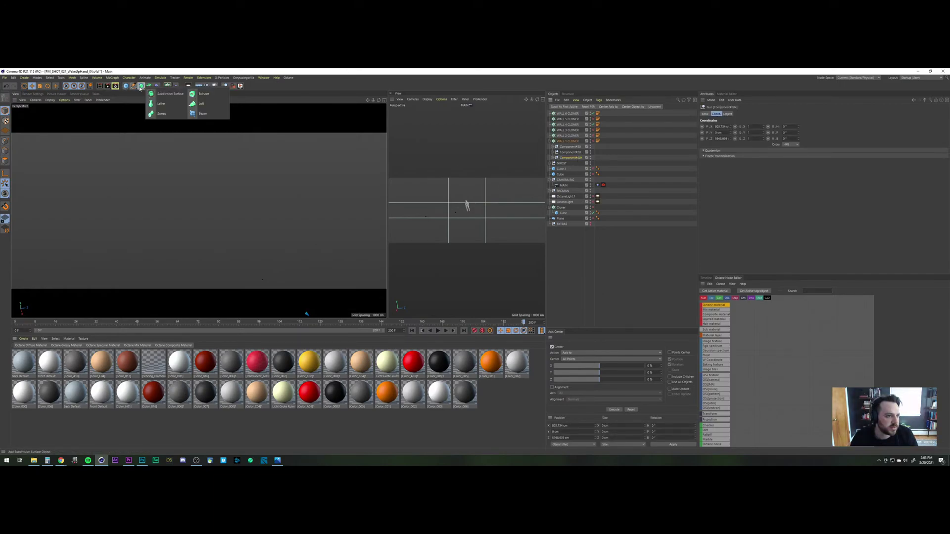
{"action": "left_click", "coordinate": [178, 88]}
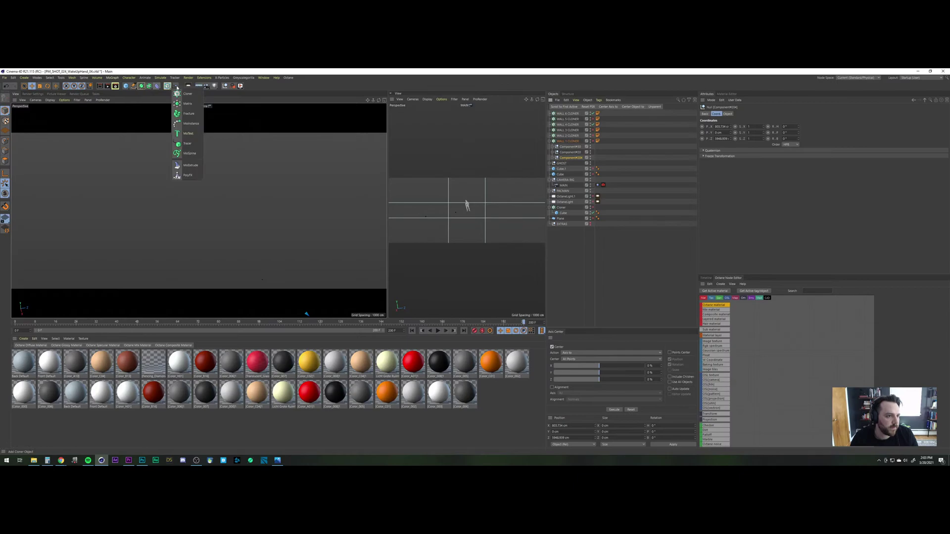
{"action": "left_click", "coordinate": [150, 88]}
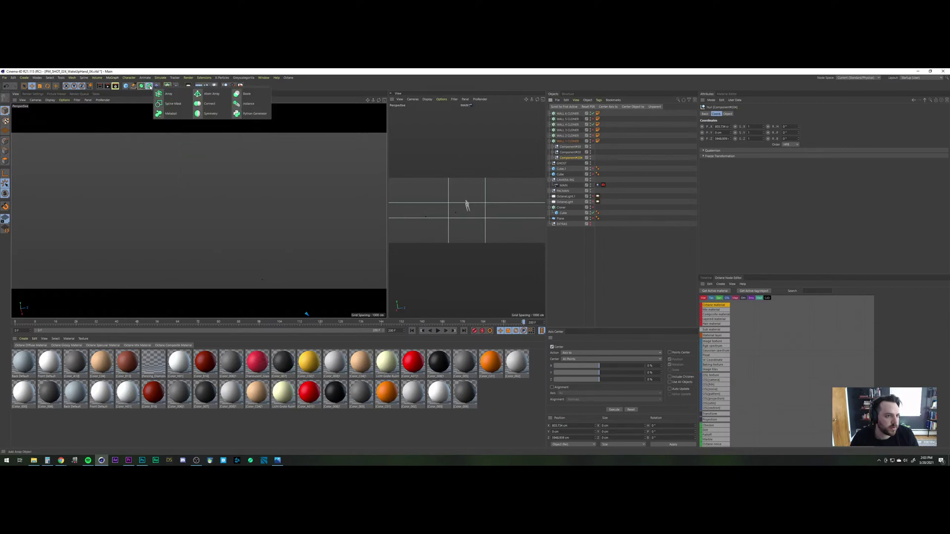
{"action": "left_click", "coordinate": [249, 104]}
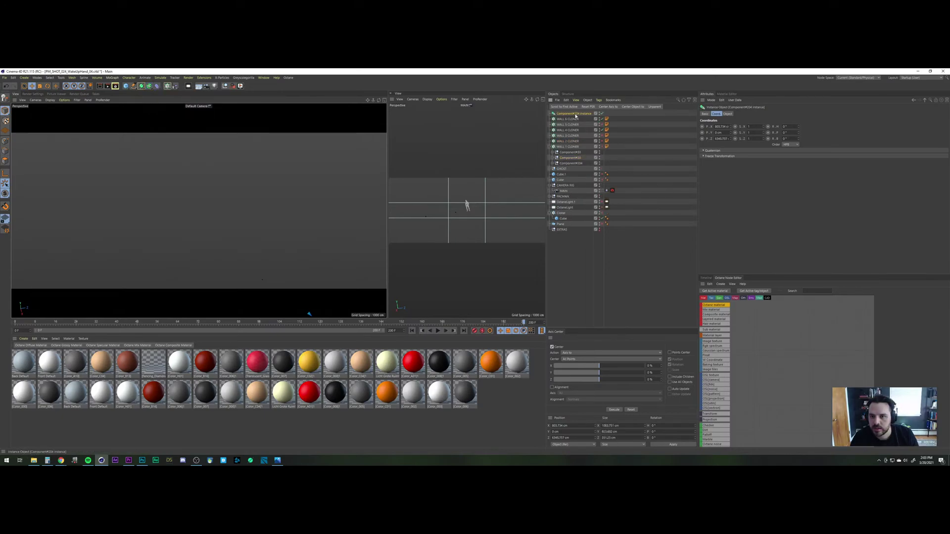
Step: Set the new instance's mode to Render Instance and place it just above the last component null under WALL 1 CLONER
{"action": "left_click", "coordinate": [727, 114]}
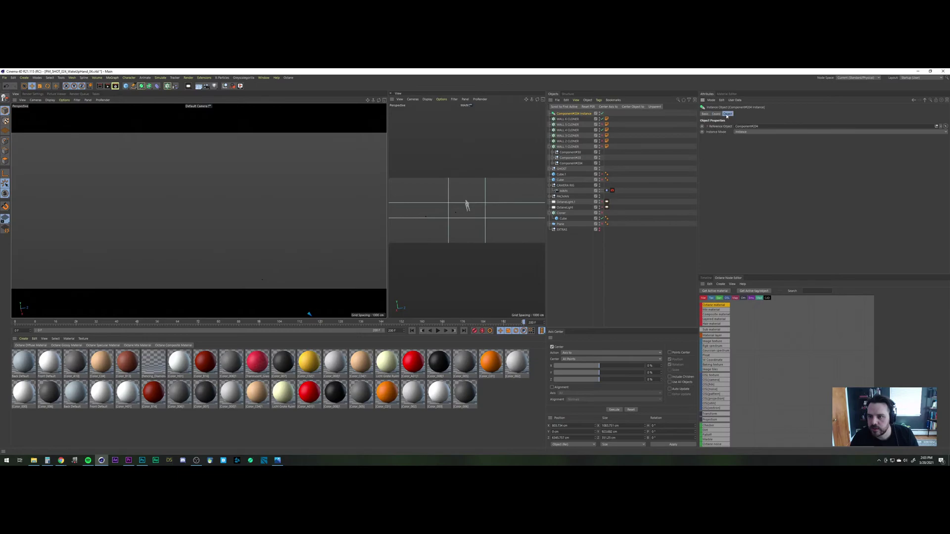
{"action": "left_click", "coordinate": [742, 131]}
{"action": "left_click", "coordinate": [748, 144]}
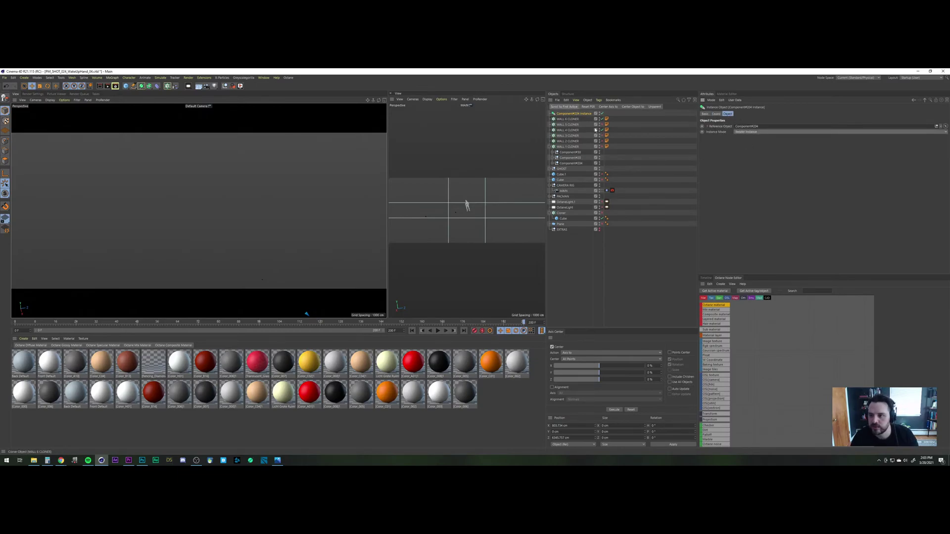
{"action": "left_click_drag", "start_coordinate": [576, 113], "coordinate": [573, 160]}
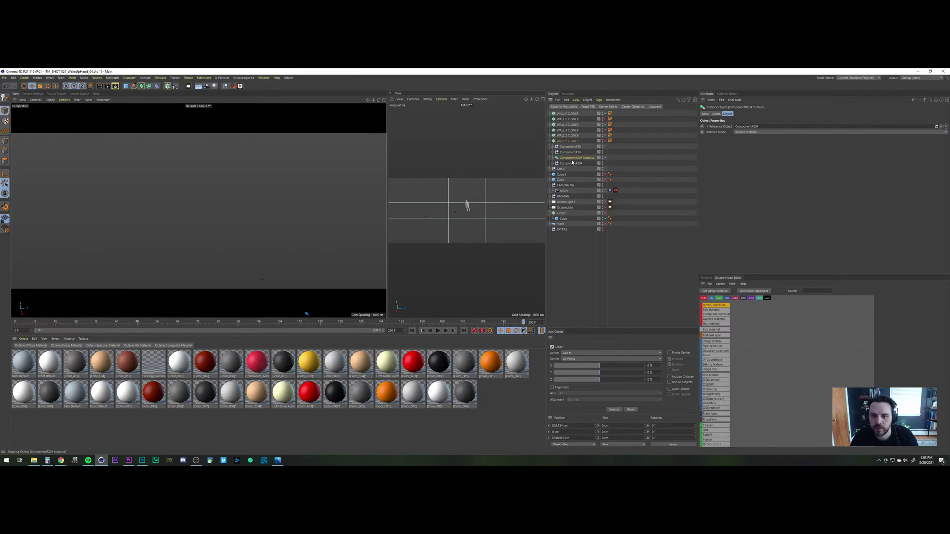
Step: Create an instance of the second component null of WALL 1 CLONER and place it under WALL 2 CLONER
{"action": "left_click", "coordinate": [574, 153]}
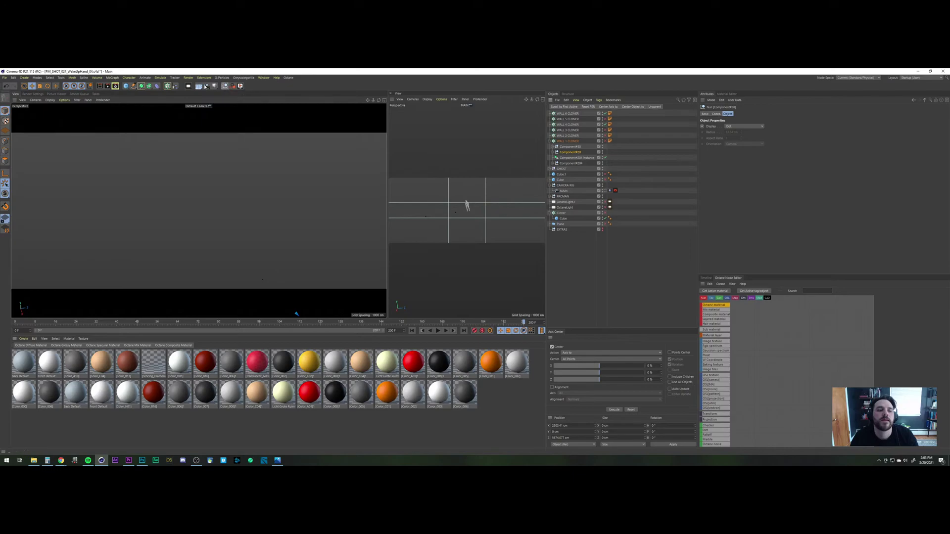
{"action": "left_click", "coordinate": [150, 86]}
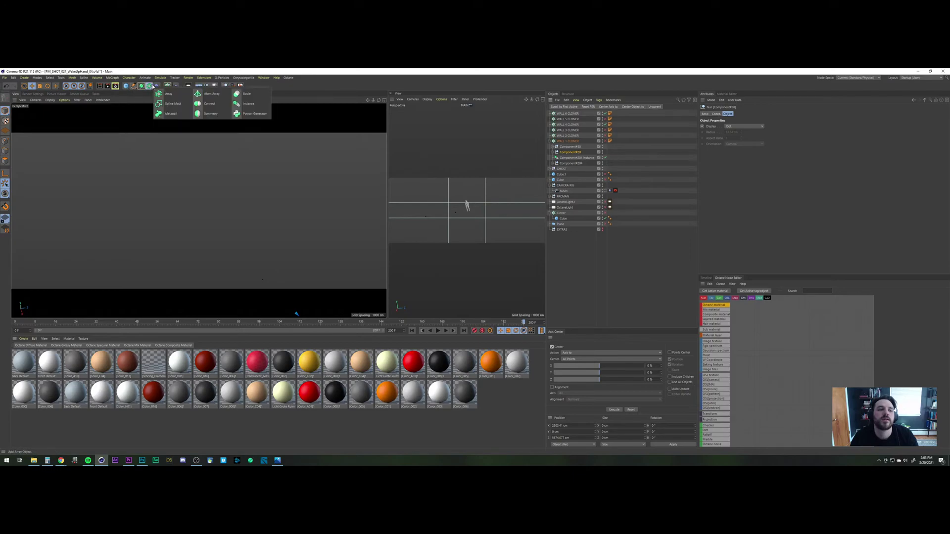
{"action": "left_click", "coordinate": [248, 103]}
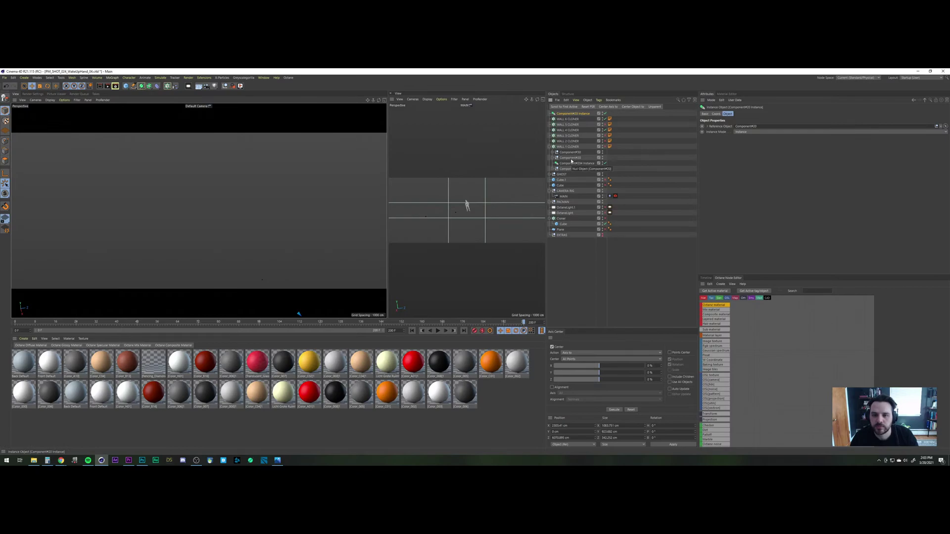
{"action": "left_click_drag", "start_coordinate": [570, 115], "coordinate": [570, 143]}
Step: Copy WALL 1 CLONER's render instance twice into WALL 2 CLONER and remove the ".1" suffix from the last copy's name
{"action": "left_click", "coordinate": [570, 164]}
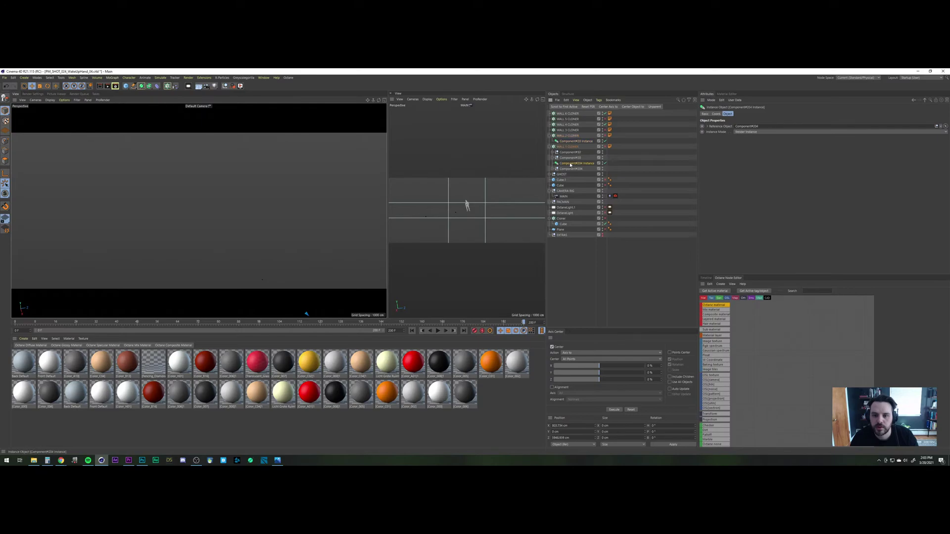
{"action": "left_click_drag", "start_coordinate": [570, 163], "coordinate": [571, 150]}
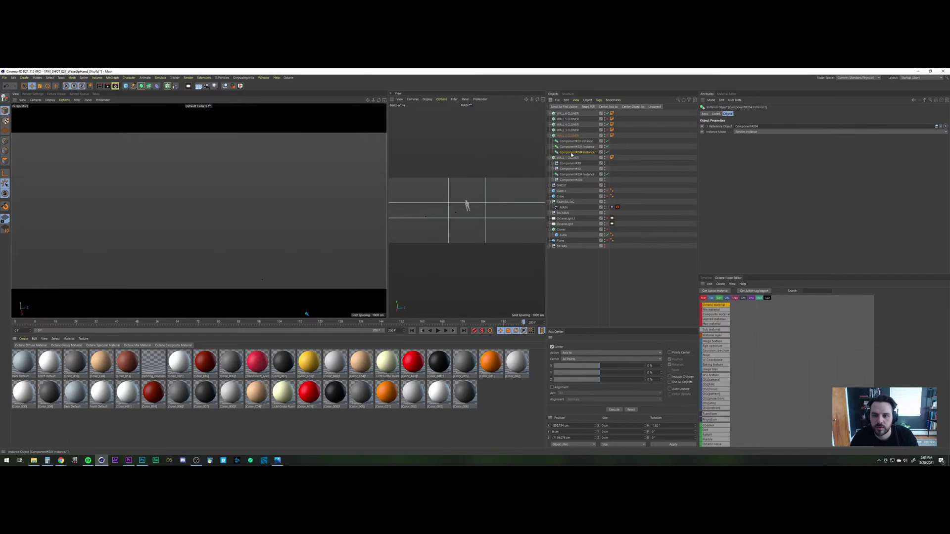
{"action": "double_click", "coordinate": [595, 153]}
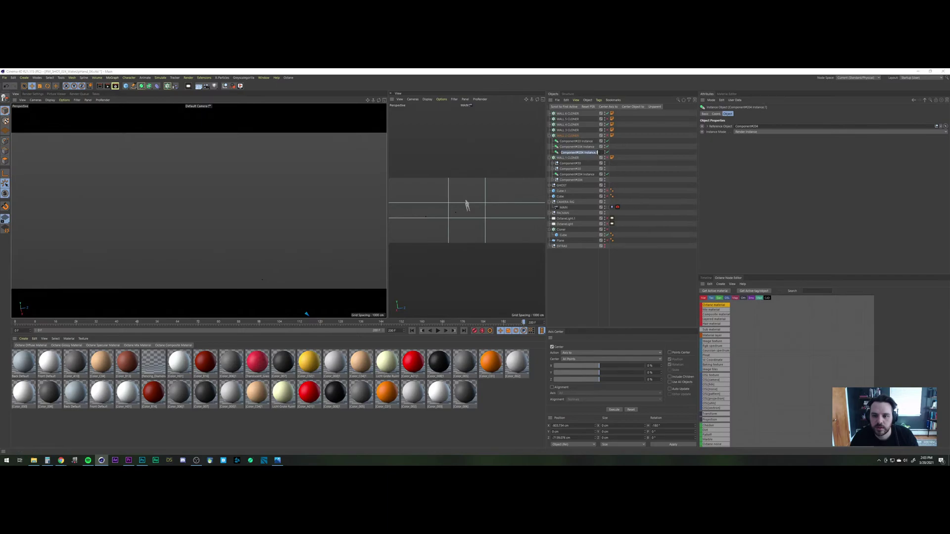
{"action": "left_click", "coordinate": [598, 153]}
{"action": "key", "text": "BackSpace"}
{"action": "key", "text": "BackSpace"}
{"action": "key", "text": "Return"}
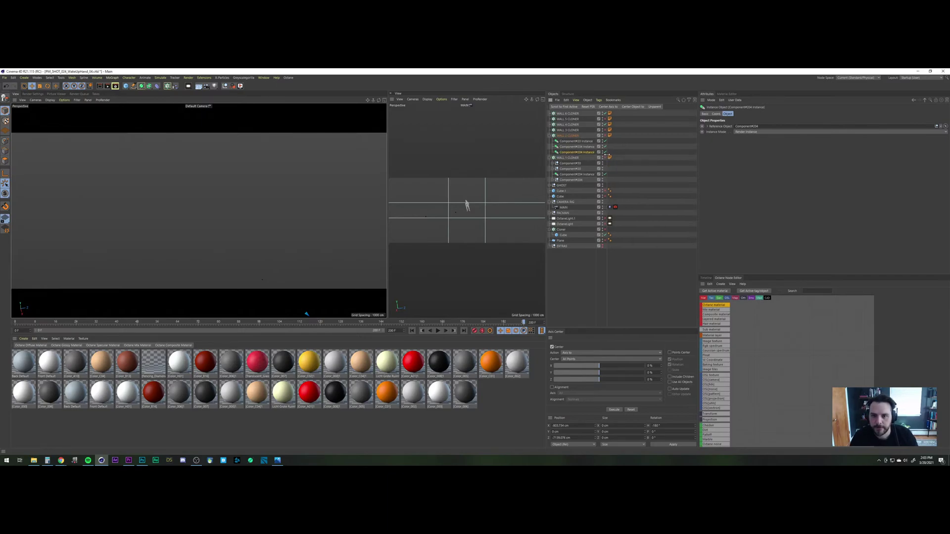
Step: Create an instance of WALL 1 CLONER's first component null and make it the first child of WALL 2 CLONER
{"action": "left_click", "coordinate": [570, 163]}
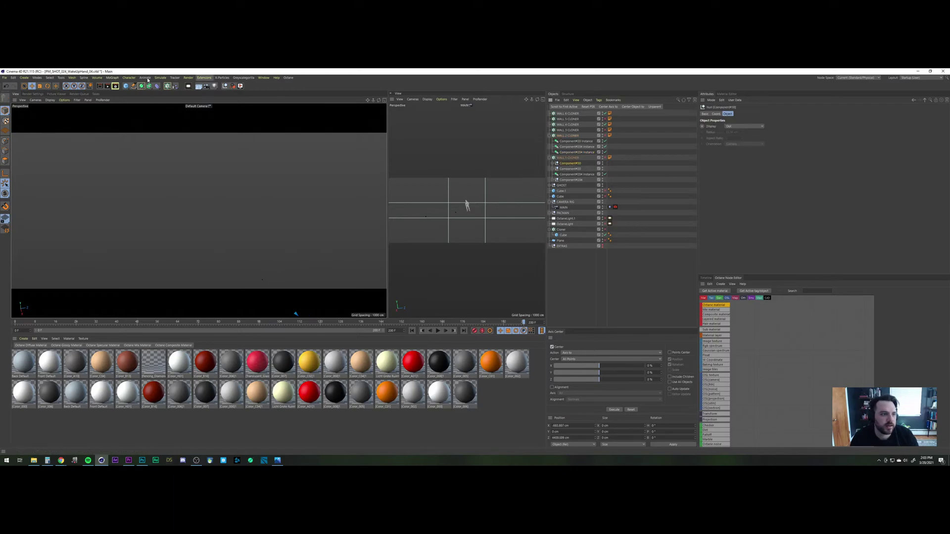
{"action": "left_click", "coordinate": [251, 102]}
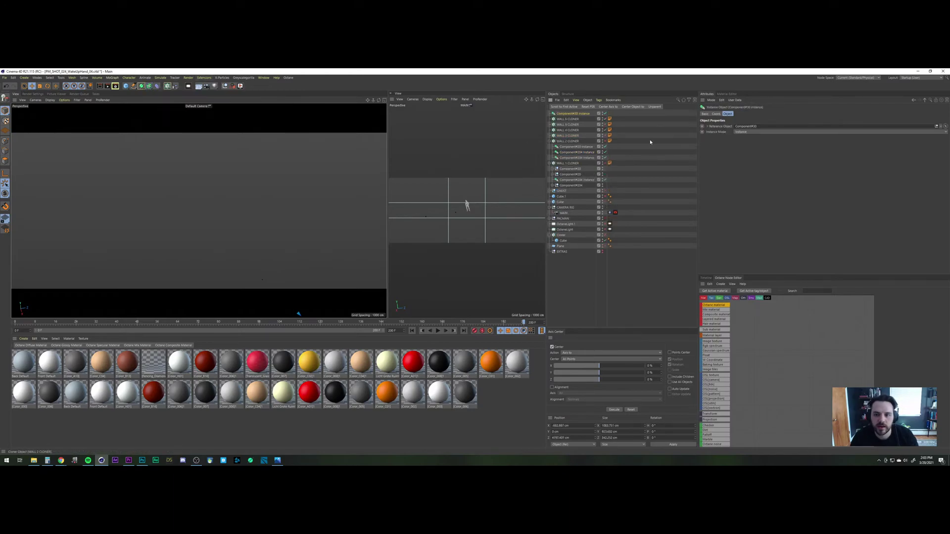
{"action": "left_click_drag", "start_coordinate": [577, 150], "coordinate": [574, 142]}
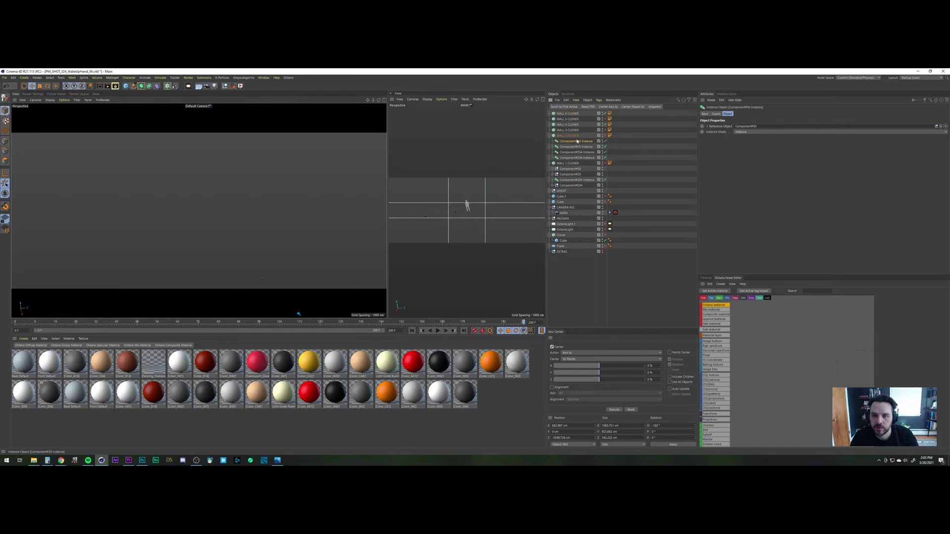
Step: Switch the first two instances under WALL 2 CLONER to Render Instance mode
{"action": "left_click", "coordinate": [757, 133]}
{"action": "left_click", "coordinate": [755, 143]}
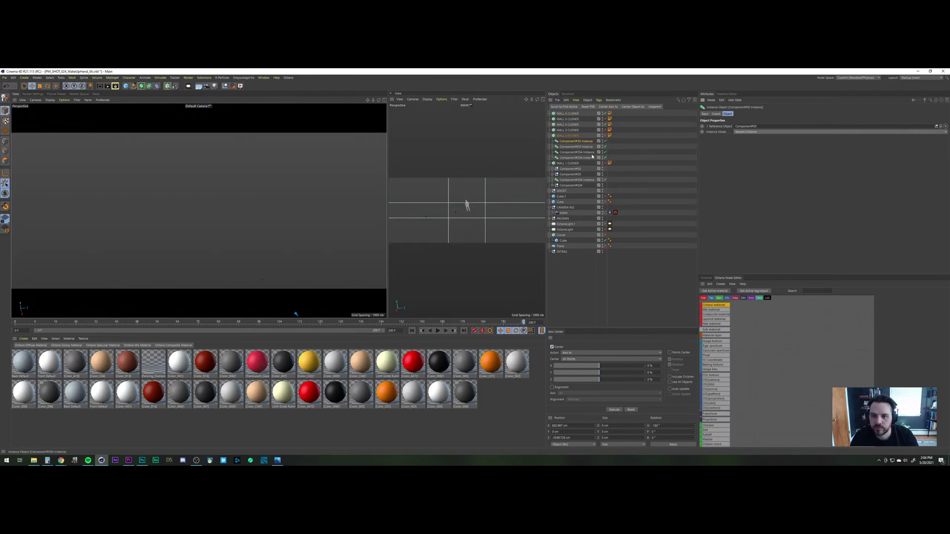
{"action": "left_click", "coordinate": [583, 147]}
{"action": "left_click", "coordinate": [756, 133]}
{"action": "left_click", "coordinate": [747, 144]}
Step: Copy all four render instances of WALL 2 CLONER into the WALL 3, WALL 4, WALL 5 and WALL 6 cloners
{"action": "left_click", "coordinate": [578, 152]}
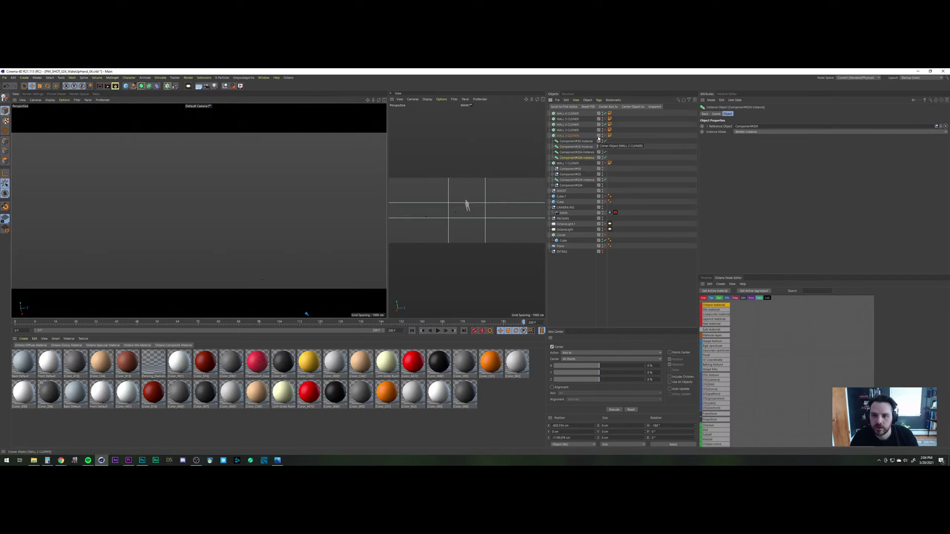
{"action": "left_click", "coordinate": [579, 141], "text": "shift"}
{"action": "left_click_drag", "start_coordinate": [576, 142], "coordinate": [572, 115], "text": "ctrl"}
Step: Remove the ".1" suffix from the last instance's name under WALL 6 CLONER and WALL 5 CLONER
{"action": "double_click", "coordinate": [593, 136]}
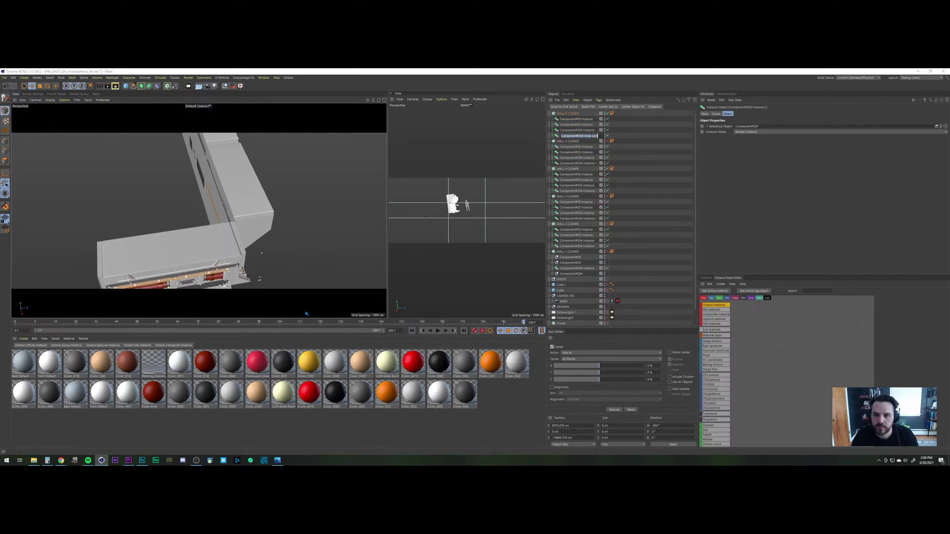
{"action": "key", "text": "BackSpace"}
{"action": "key", "text": "BackSpace"}
{"action": "key", "text": "Return"}
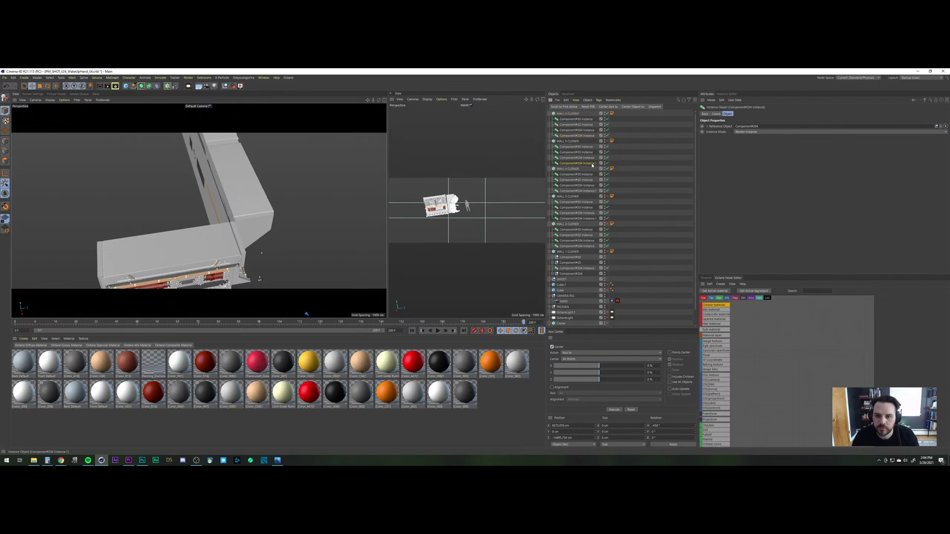
{"action": "double_click", "coordinate": [584, 163]}
{"action": "key", "text": "BackSpace"}
{"action": "key", "text": "BackSpace"}
{"action": "key", "text": "Return"}
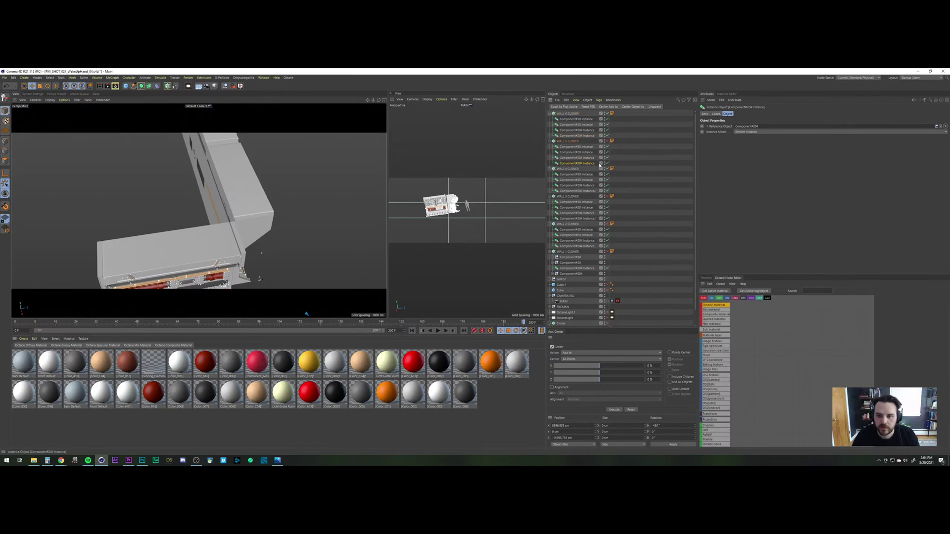
Step: Remove the ".1" suffix from the last instance's name under WALL 4 CLONER and WALL 3 CLONER
{"action": "double_click", "coordinate": [584, 191]}
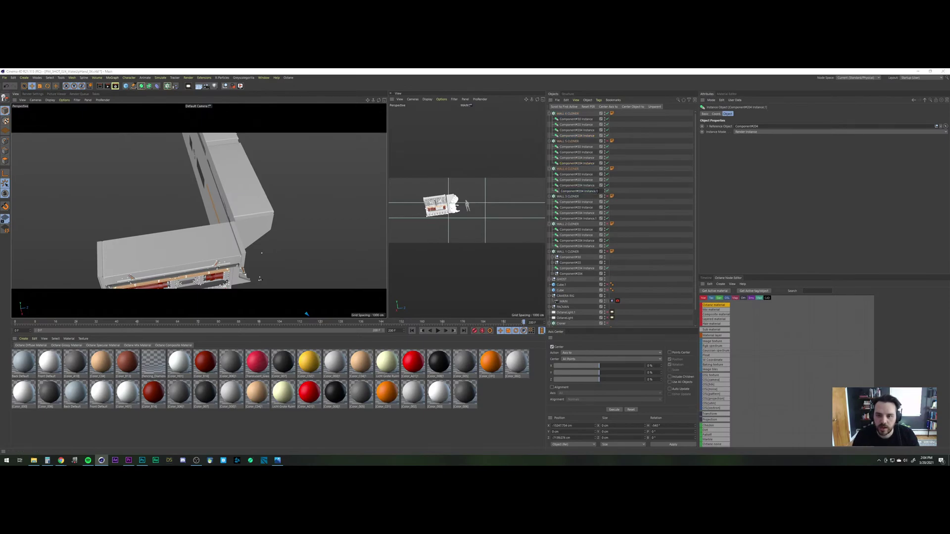
{"action": "key", "text": "BackSpace"}
{"action": "key", "text": "BackSpace"}
{"action": "key", "text": "Return"}
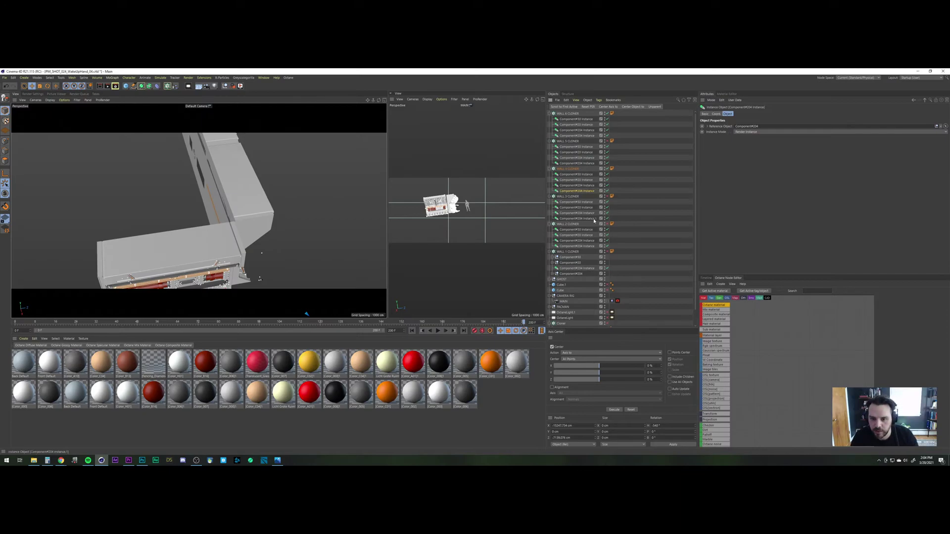
{"action": "double_click", "coordinate": [579, 218]}
{"action": "left_click", "coordinate": [600, 219]}
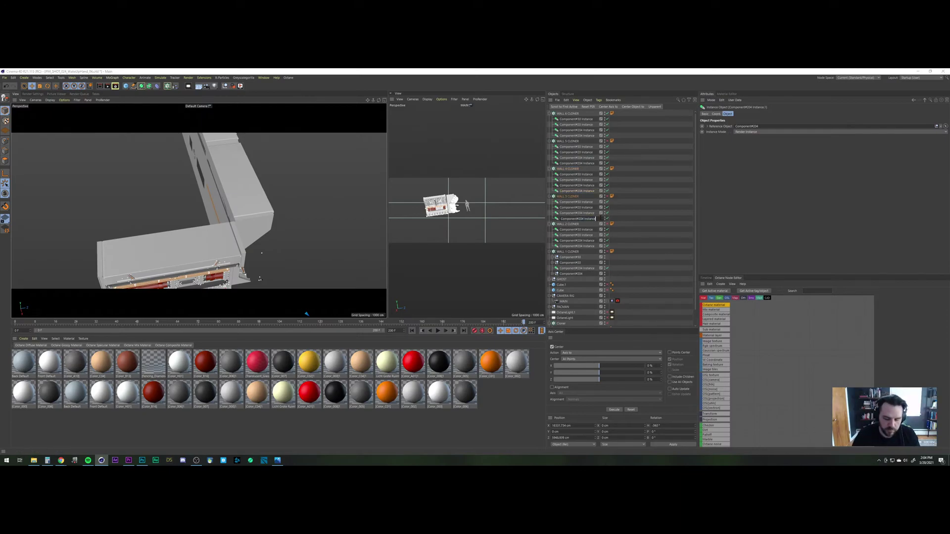
{"action": "key", "text": "Return"}
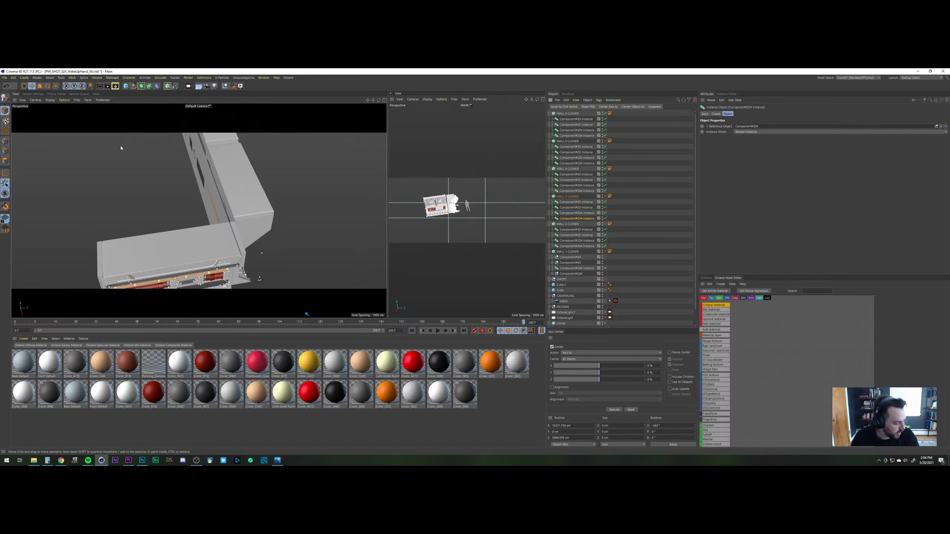
Step: Save the project as a new incremental version
{"action": "left_click", "coordinate": [4, 78]}
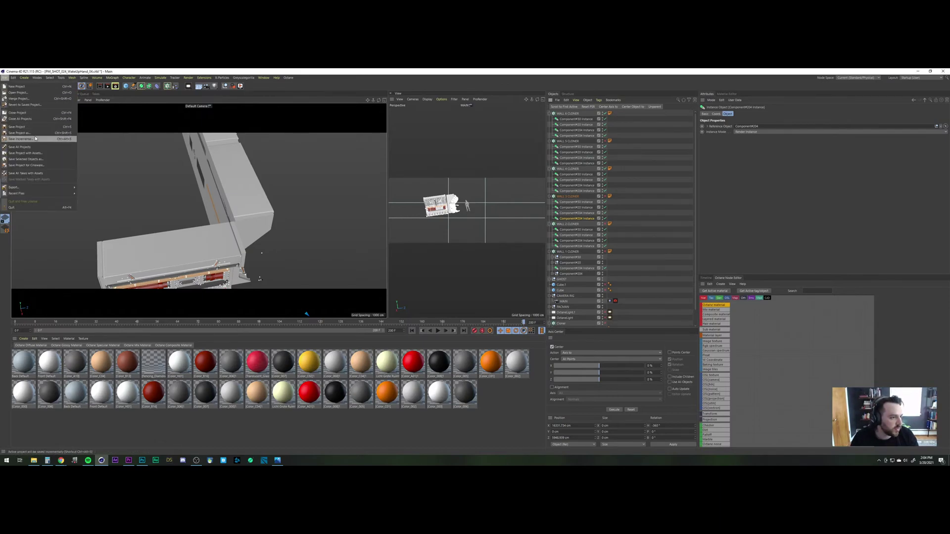
{"action": "left_click", "coordinate": [35, 138]}
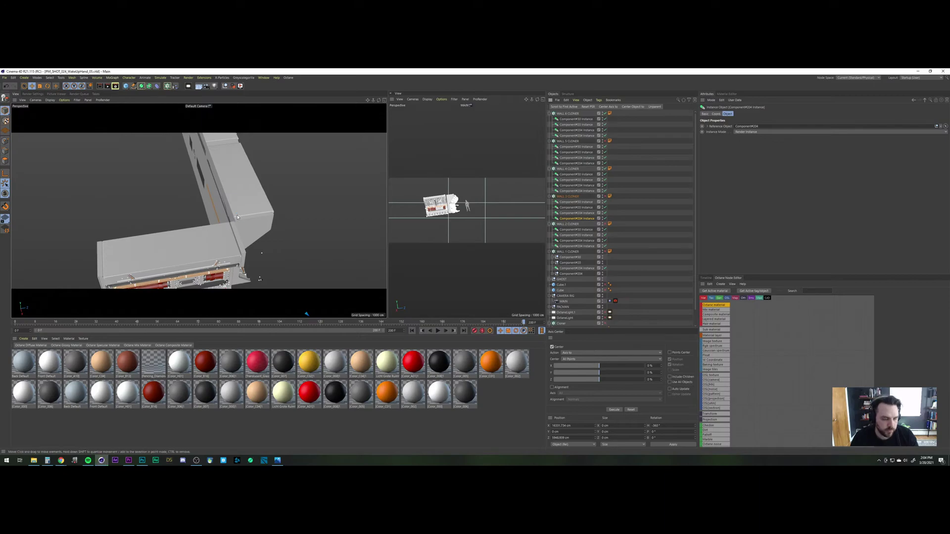
{"action": "scroll", "coordinate": [227, 271], "scroll_direction": "down", "scroll_amount": 3}
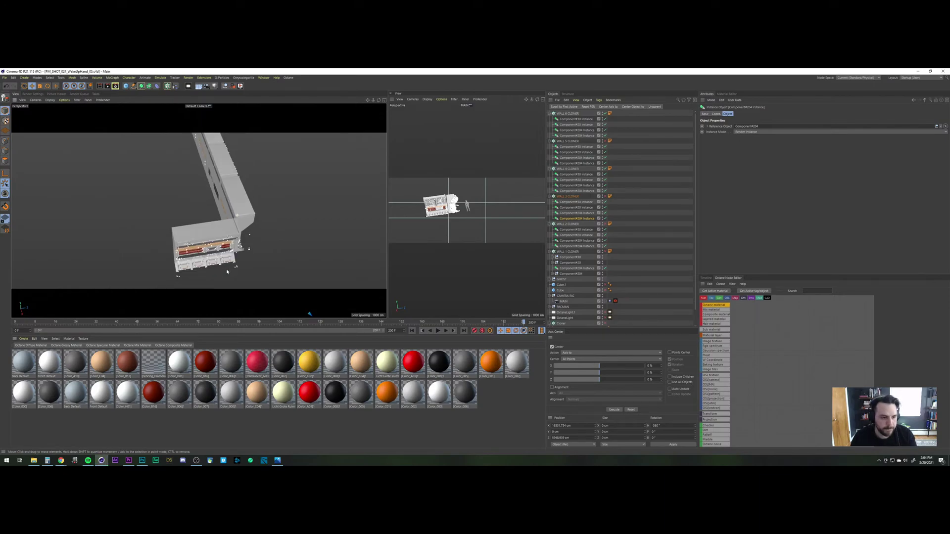
{"action": "scroll", "coordinate": [222, 308], "scroll_direction": "down", "scroll_amount": 5}
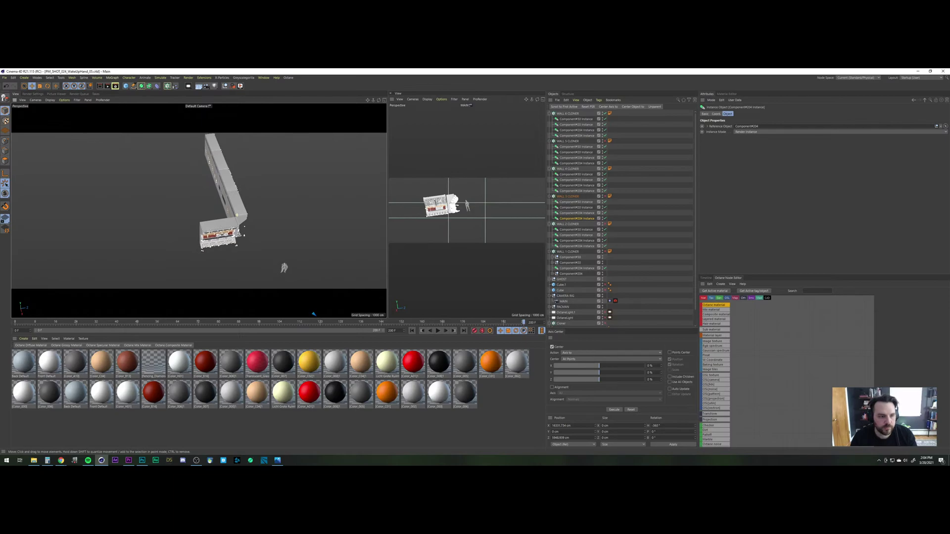
{"action": "scroll", "coordinate": [222, 308], "scroll_direction": "down", "scroll_amount": 2}
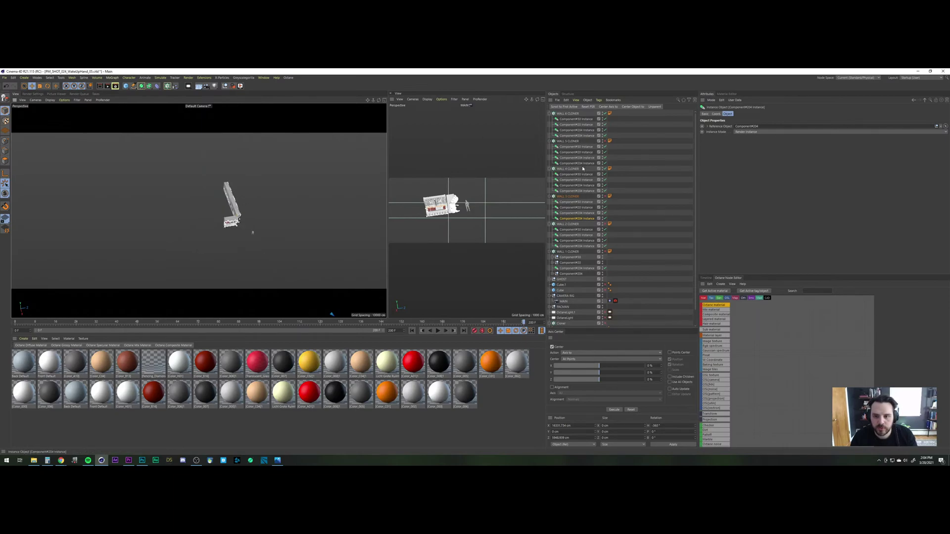
Step: Collapse the hierarchies of all six wall cloners in the object list
{"action": "left_click", "coordinate": [550, 252]}
{"action": "left_click", "coordinate": [549, 225]}
{"action": "left_click", "coordinate": [550, 197]}
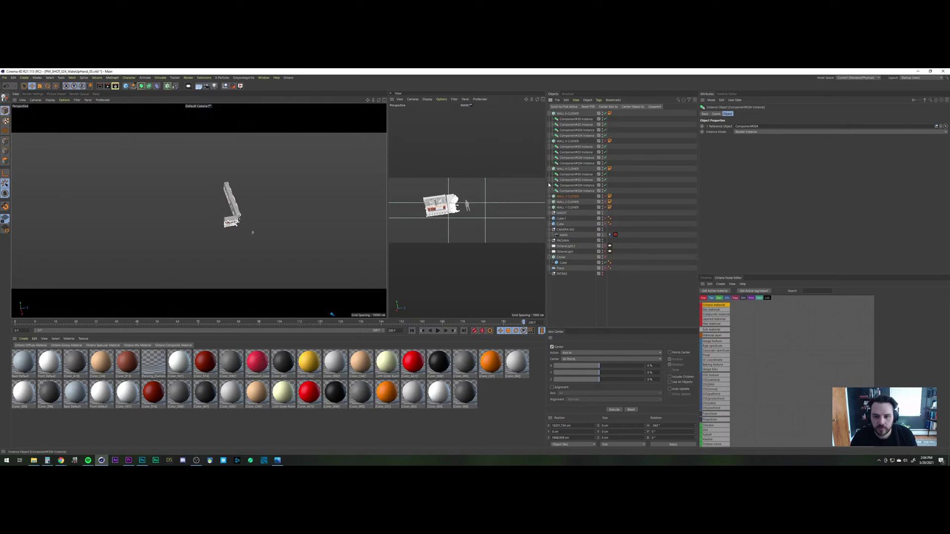
{"action": "left_click", "coordinate": [550, 169]}
{"action": "left_click", "coordinate": [550, 141]}
{"action": "left_click", "coordinate": [550, 113]}
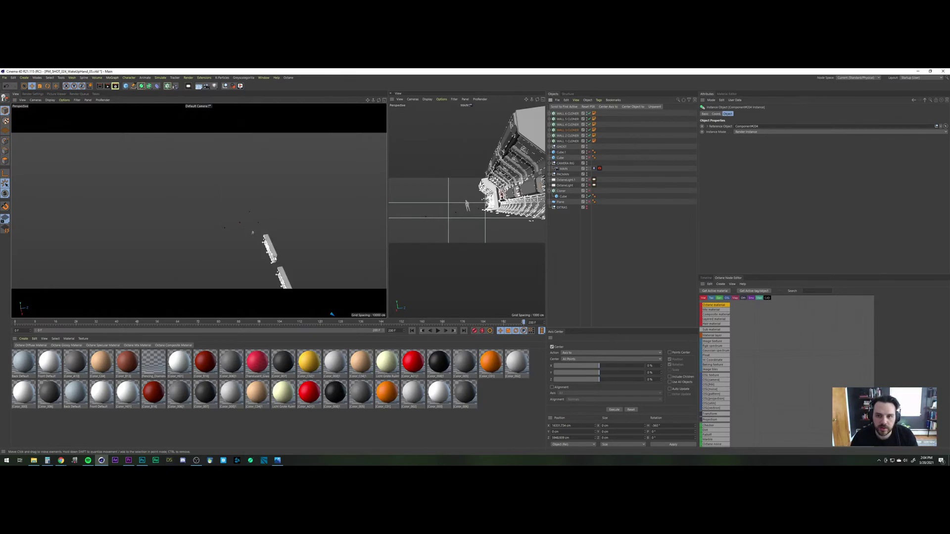
{"action": "middle_click_drag", "start_coordinate": [250, 215], "coordinate": [200, 136], "text": "alt"}
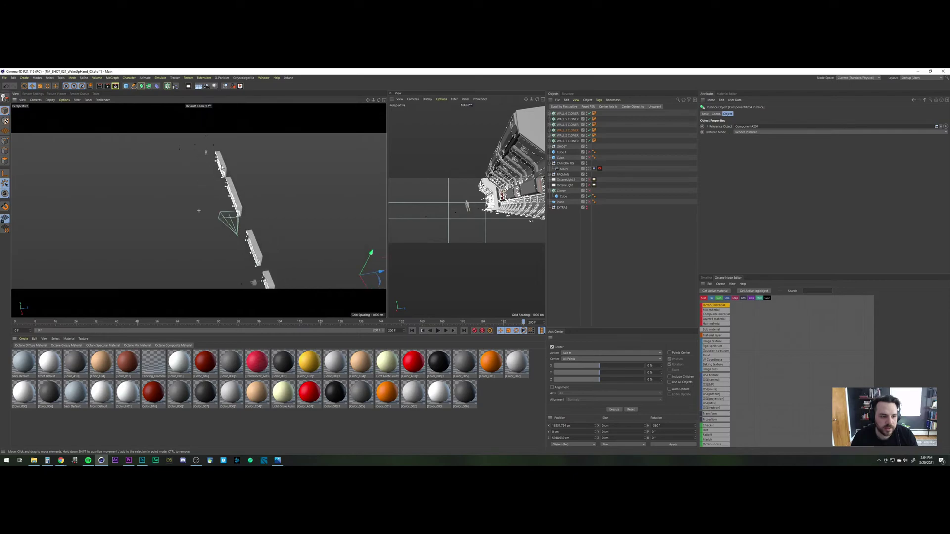
Step: Move the component instance out of WALL 1 CLONER to the object list's root and set its instance mode to Instance
{"action": "middle_click_drag", "start_coordinate": [239, 248], "coordinate": [237, 235], "text": "alt"}
{"action": "scroll", "coordinate": [232, 252], "scroll_direction": "down", "scroll_amount": 4}
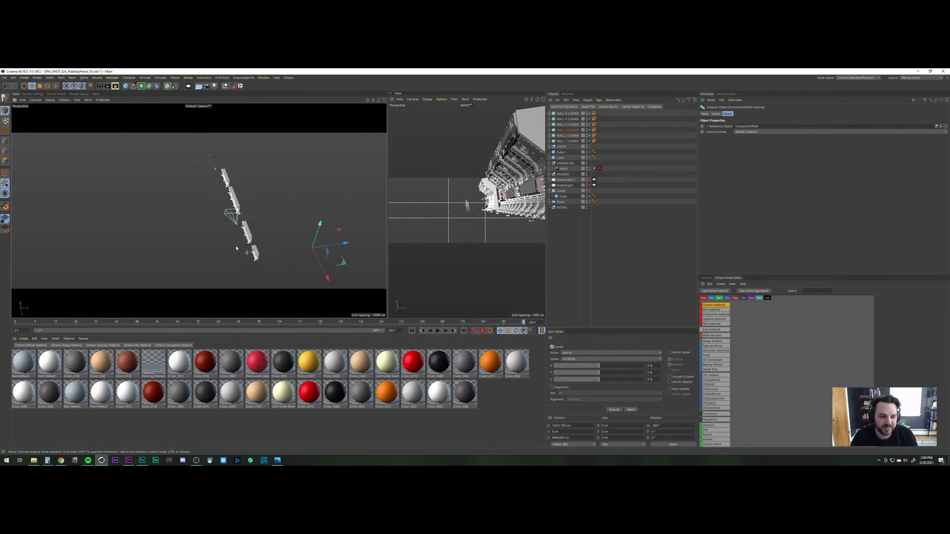
{"action": "left_click_drag", "start_coordinate": [256, 227], "coordinate": [291, 203], "text": "alt"}
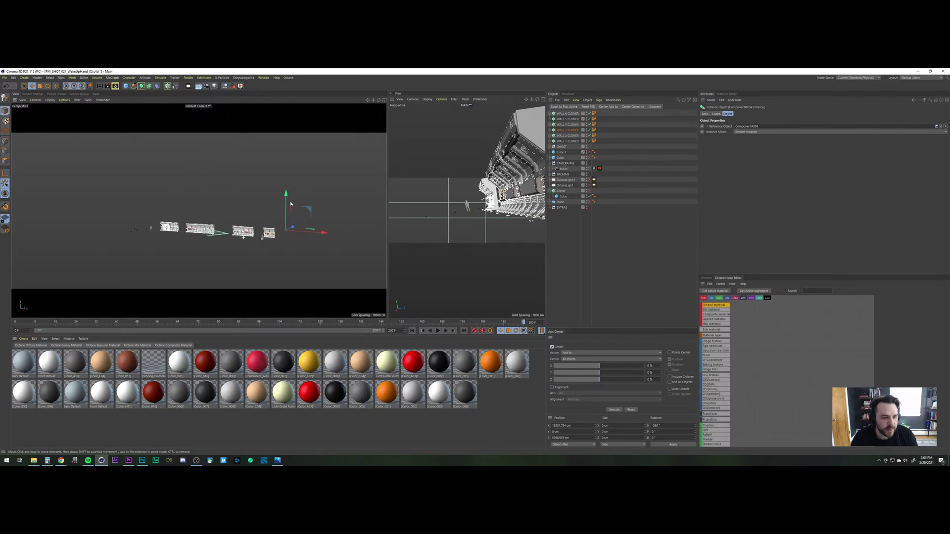
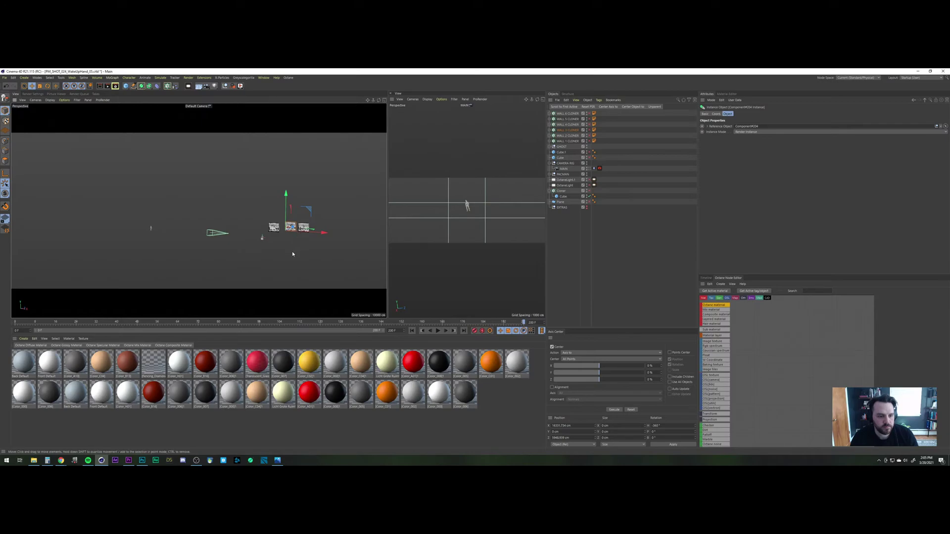
{"action": "left_click_drag", "start_coordinate": [292, 255], "coordinate": [289, 258], "text": "alt"}
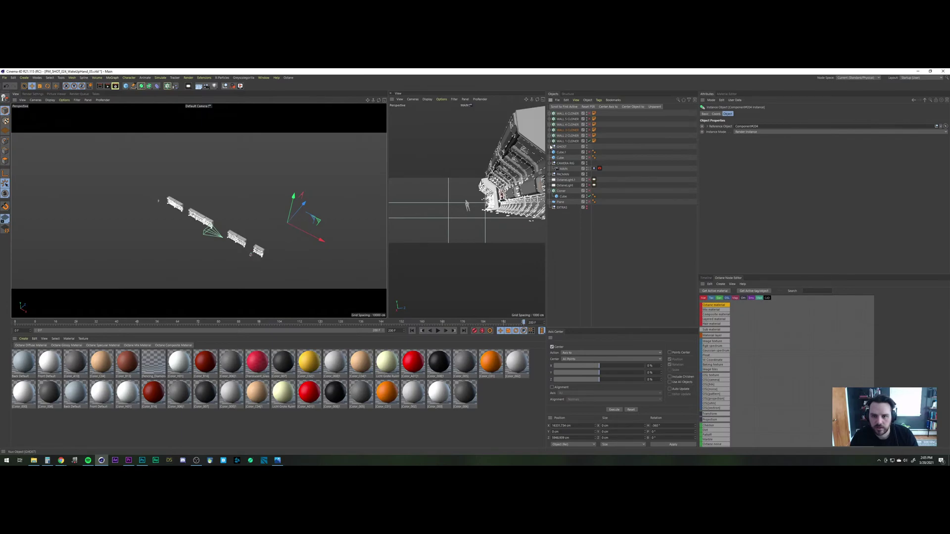
{"action": "left_click", "coordinate": [551, 141]}
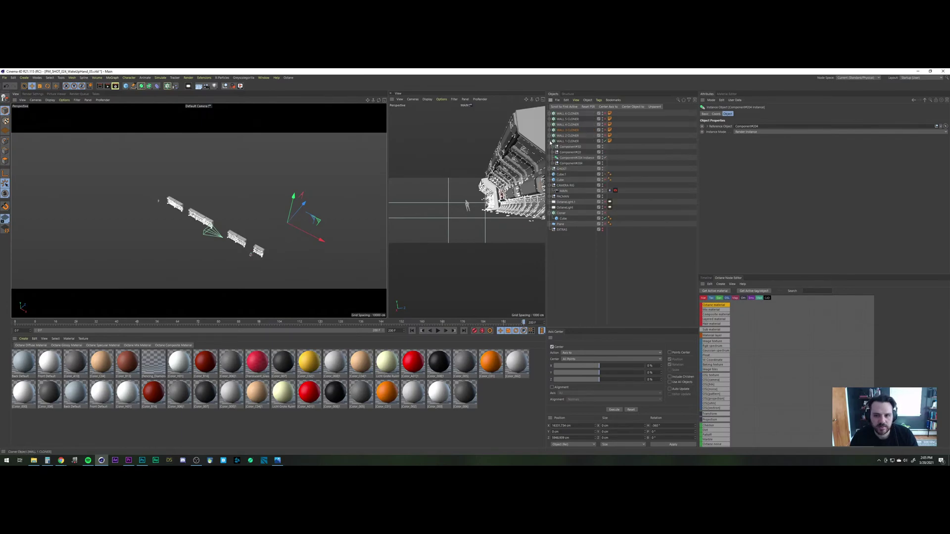
{"action": "left_click_drag", "start_coordinate": [573, 170], "coordinate": [578, 251]}
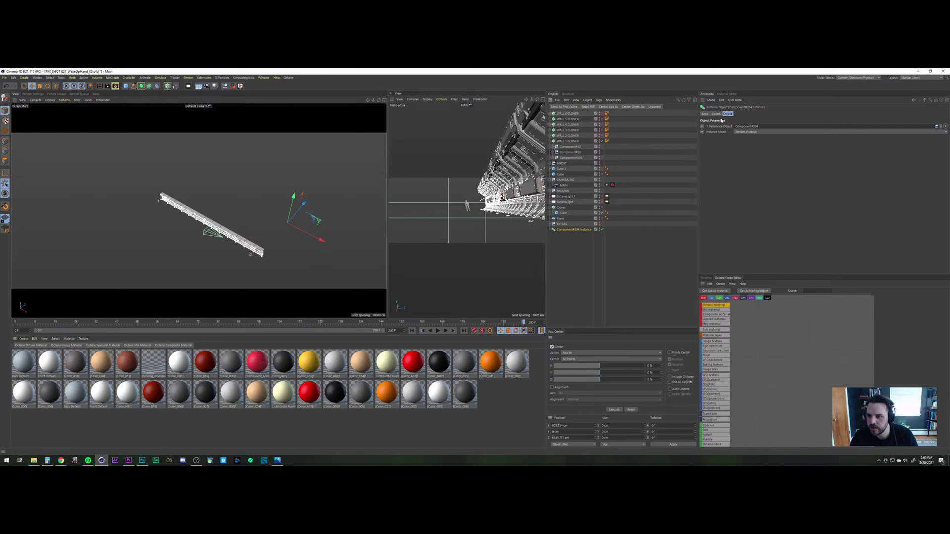
{"action": "left_click", "coordinate": [707, 127]}
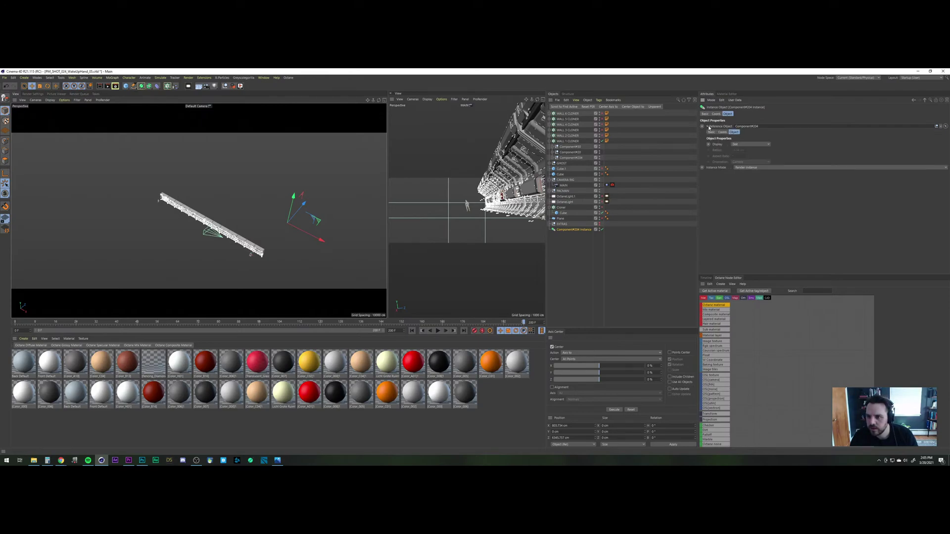
{"action": "left_click", "coordinate": [741, 168]}
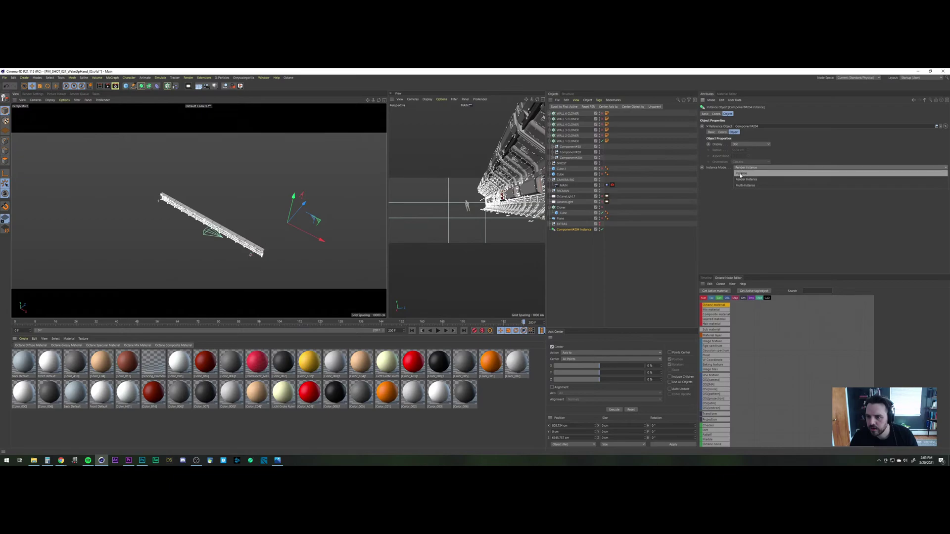
{"action": "left_click", "coordinate": [741, 175]}
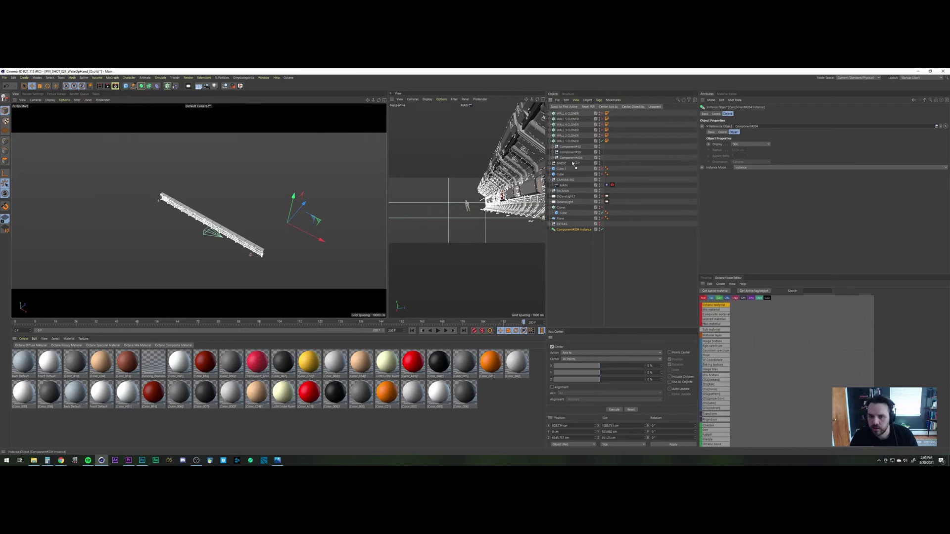
Step: Return the component instance to WALL 1 CLONER above the last component and set its instance mode to Render Instance
{"action": "mouse_move", "coordinate": [574, 159]}
{"action": "left_mouse_down"}
{"action": "mouse_move", "coordinate": [574, 144]}
{"action": "mouse_move", "coordinate": [573, 160]}
{"action": "left_mouse_up"}
{"action": "left_click", "coordinate": [554, 164]}
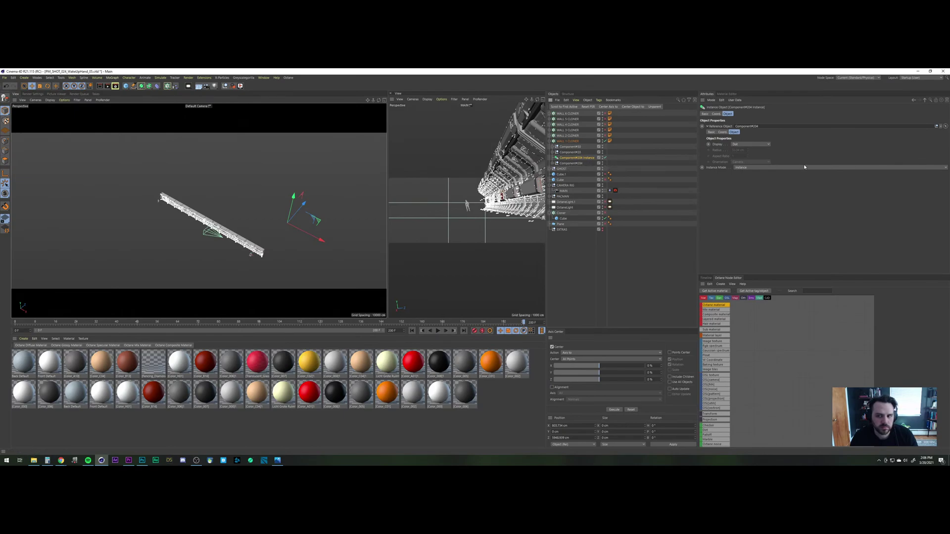
{"action": "left_click", "coordinate": [778, 168]}
{"action": "left_click", "coordinate": [769, 179]}
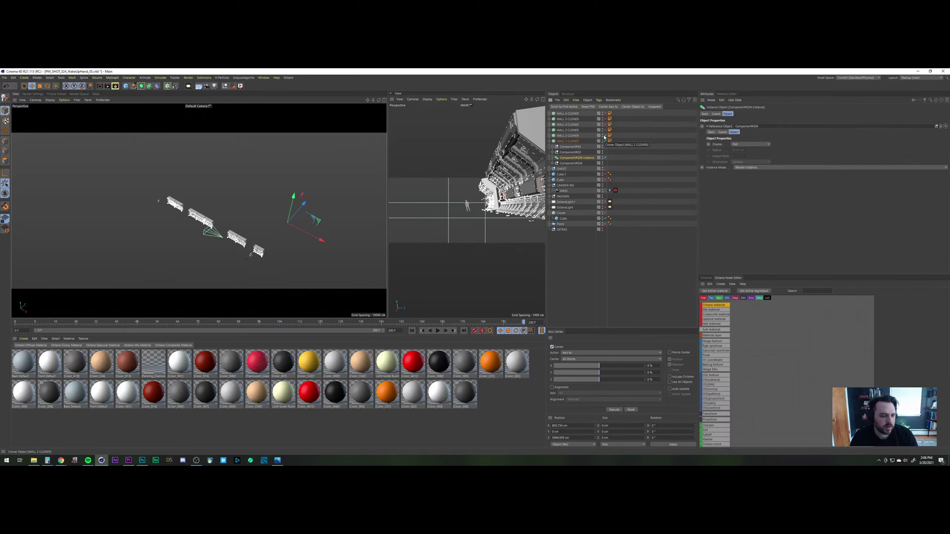
Step: Enable the WALL 2 to WALL 6 cloners and test-render the perspective view with the missing texture ignored
{"action": "left_click", "coordinate": [589, 136]}
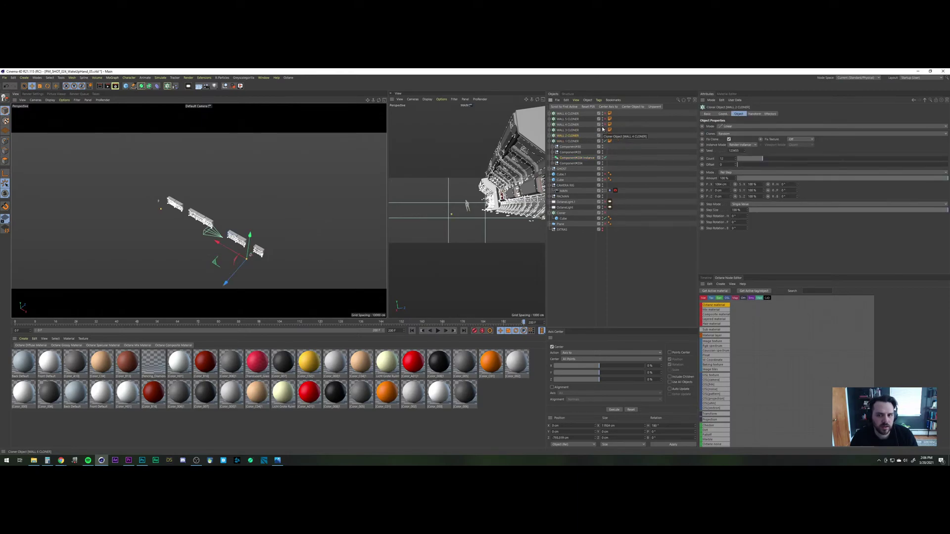
{"action": "left_click_drag", "start_coordinate": [605, 130], "coordinate": [606, 116]}
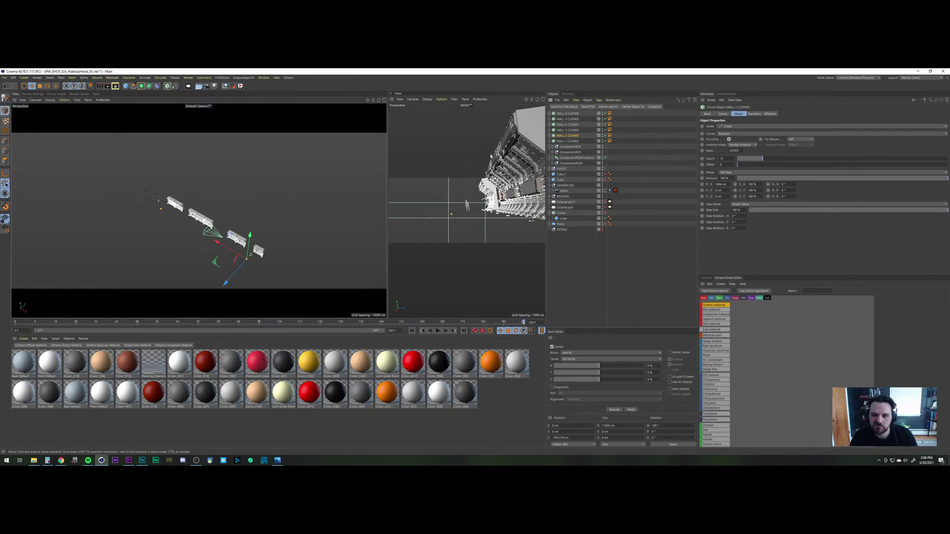
{"action": "left_click", "coordinate": [49, 100]}
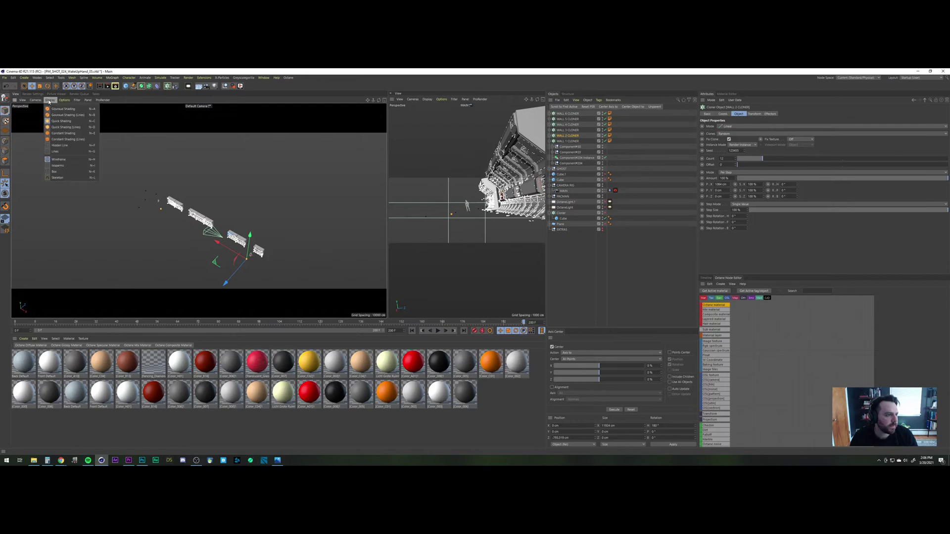
{"action": "mouse_move", "coordinate": [67, 109]}
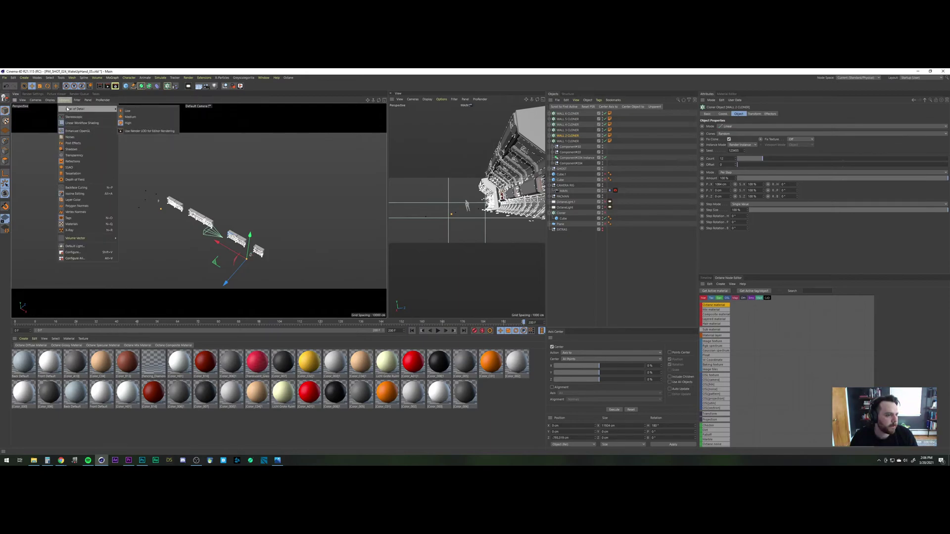
{"action": "left_click", "coordinate": [128, 97]}
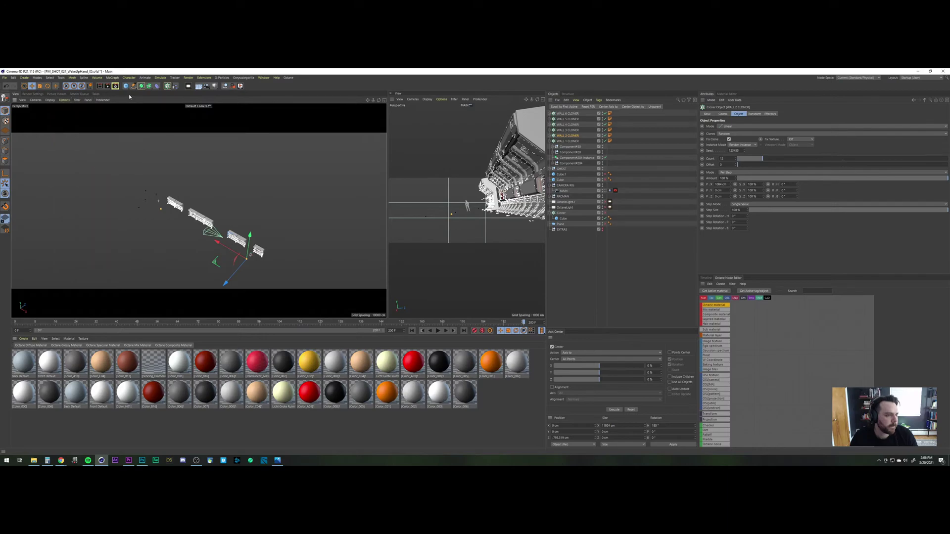
{"action": "left_click", "coordinate": [100, 86]}
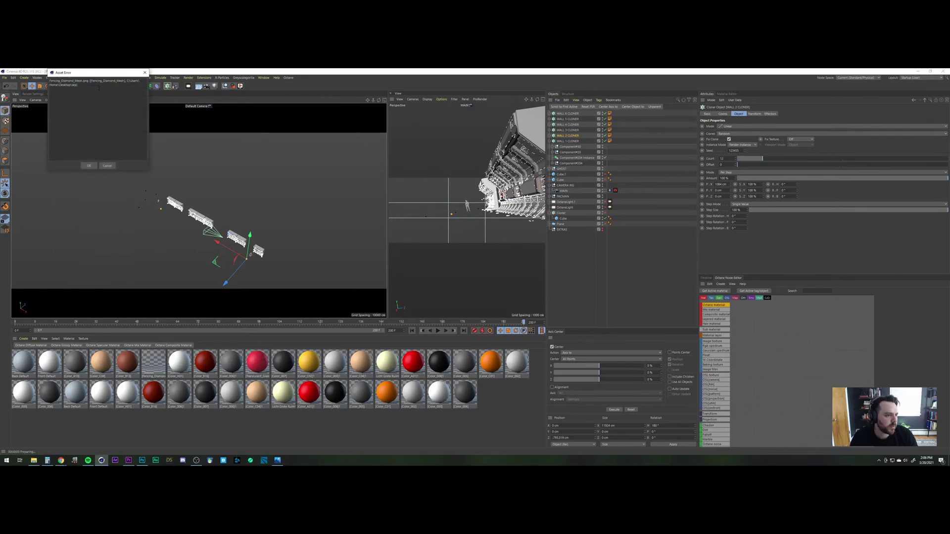
{"action": "left_click", "coordinate": [89, 166]}
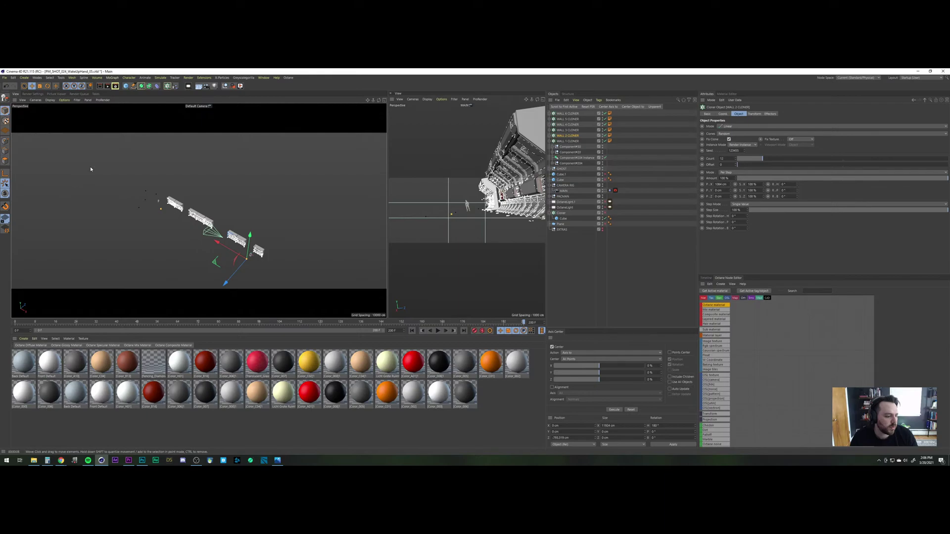
{"action": "left_click", "coordinate": [87, 217]}
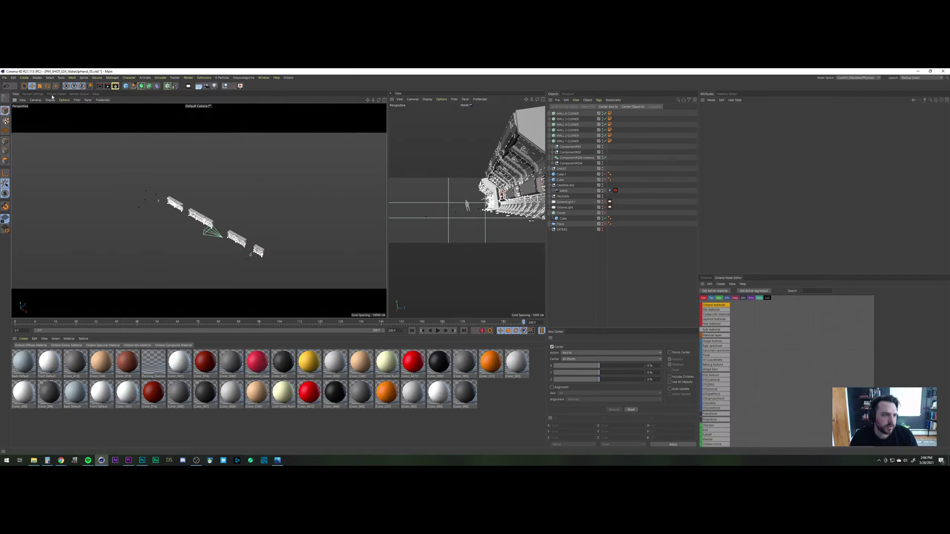
Step: Switch the renderer to Standard and render the perspective view again, continuing past the missing texture
{"action": "left_click", "coordinate": [33, 93]}
{"action": "left_click", "coordinate": [42, 108]}
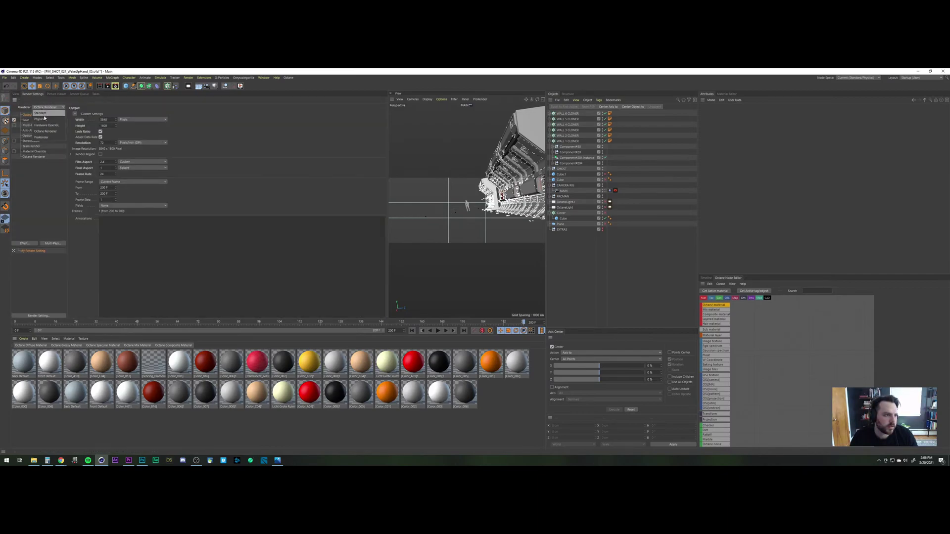
{"action": "left_click", "coordinate": [42, 113]}
{"action": "left_click", "coordinate": [16, 95]}
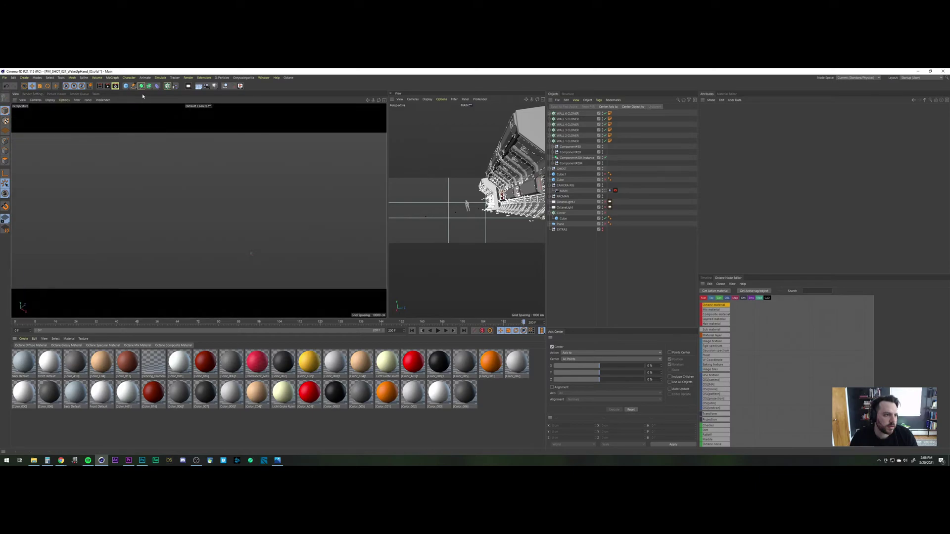
{"action": "left_click", "coordinate": [100, 86]}
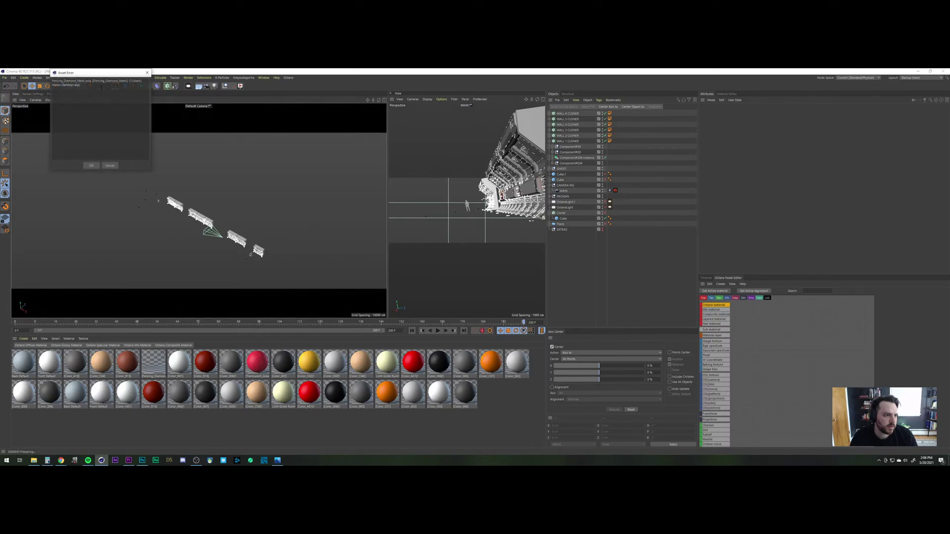
{"action": "left_click", "coordinate": [92, 166]}
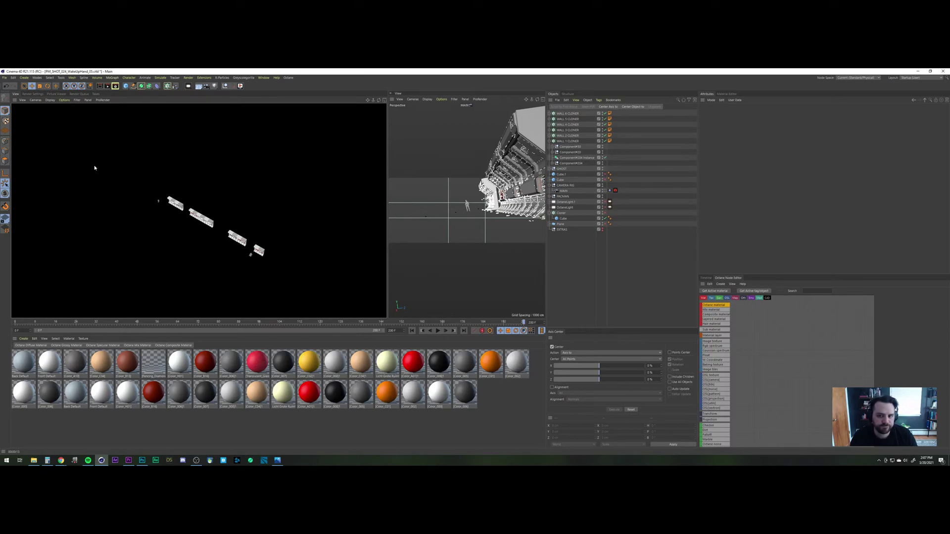
{"action": "left_click", "coordinate": [40, 94]}
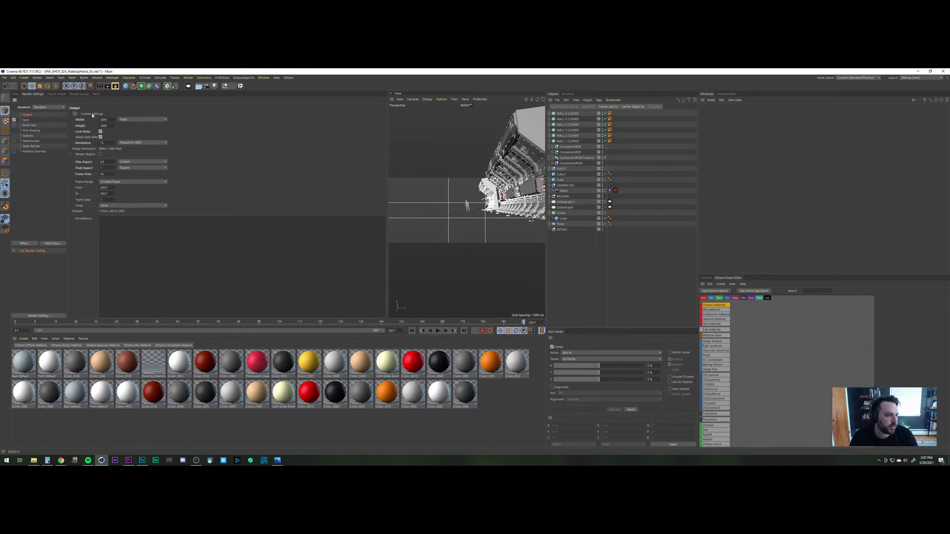
{"action": "left_click", "coordinate": [75, 114]}
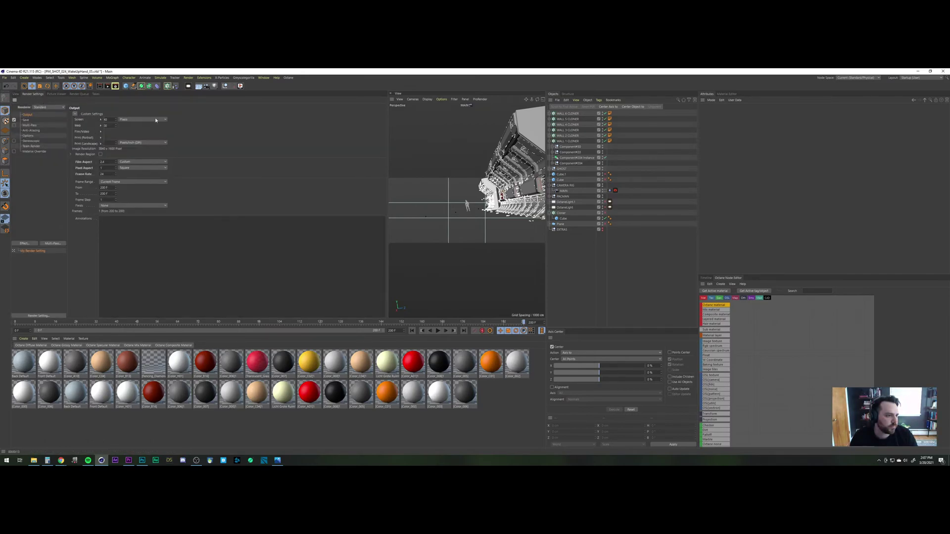
{"action": "left_click", "coordinate": [181, 150]}
{"action": "left_click", "coordinate": [27, 244]}
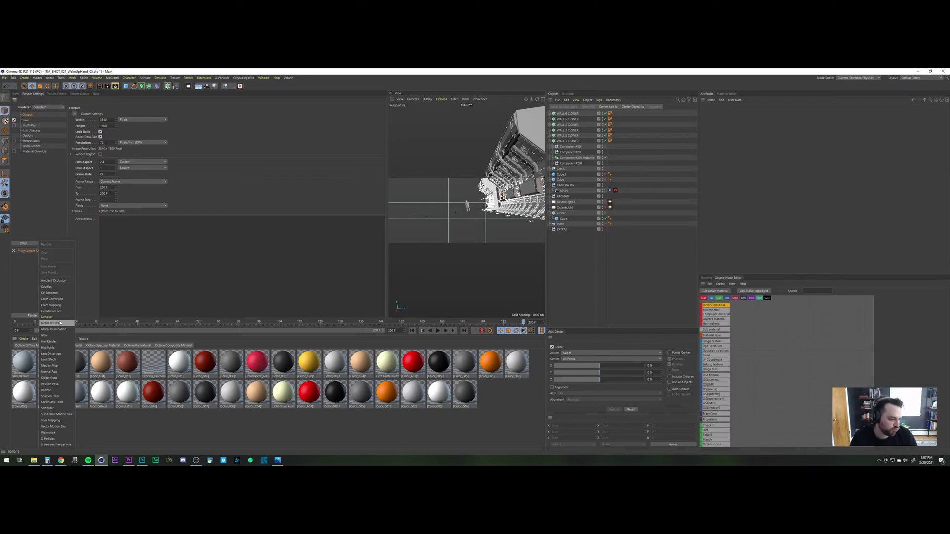
{"action": "left_click", "coordinate": [38, 187]}
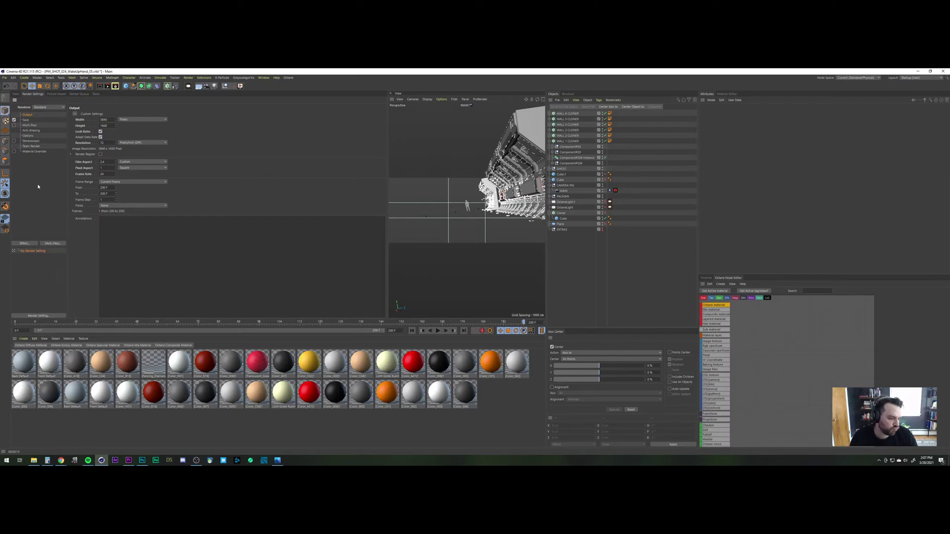
{"action": "left_click", "coordinate": [15, 94]}
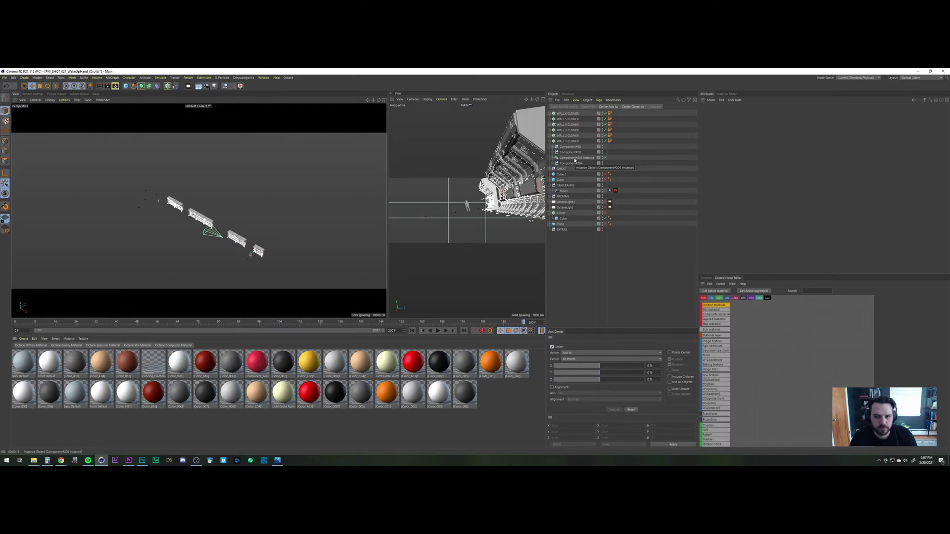
Step: Consult the Instance Object help page for the last instance under WALL 2 CLONER, and reselect WALL 1 CLONER
{"action": "left_click", "coordinate": [569, 135]}
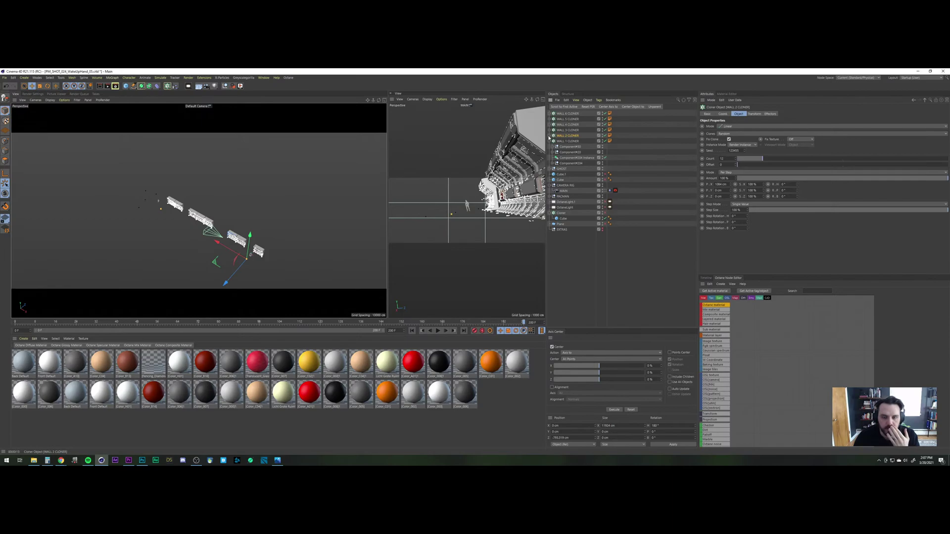
{"action": "left_click", "coordinate": [550, 136]}
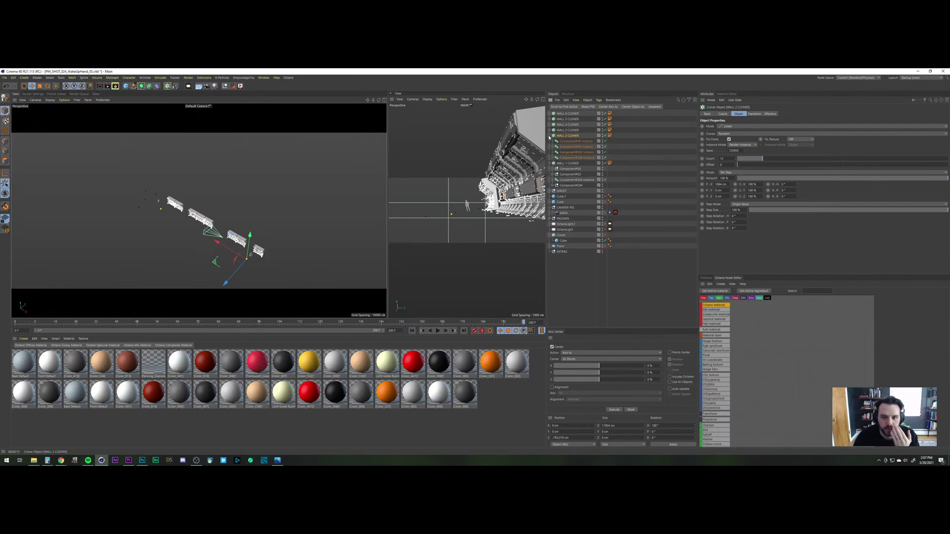
{"action": "left_click", "coordinate": [577, 158]}
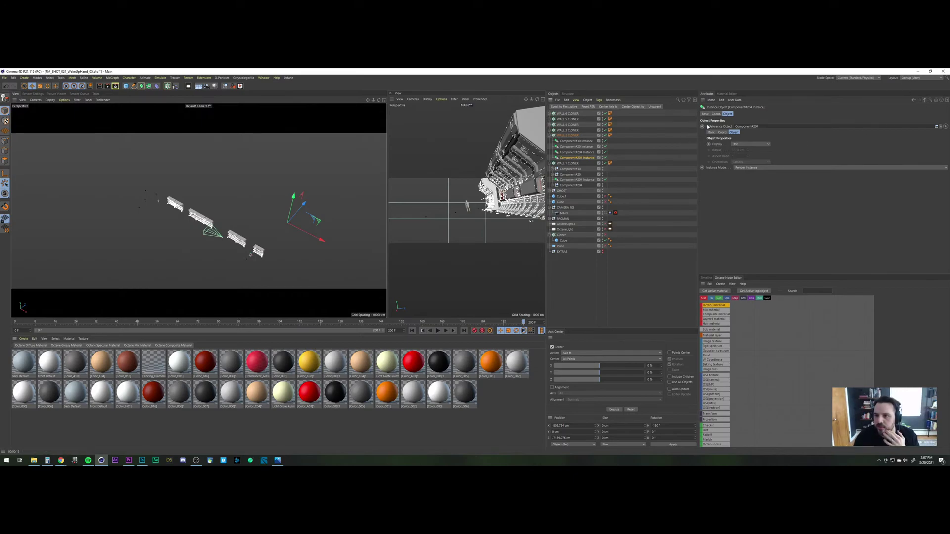
{"action": "right_click", "coordinate": [703, 109]}
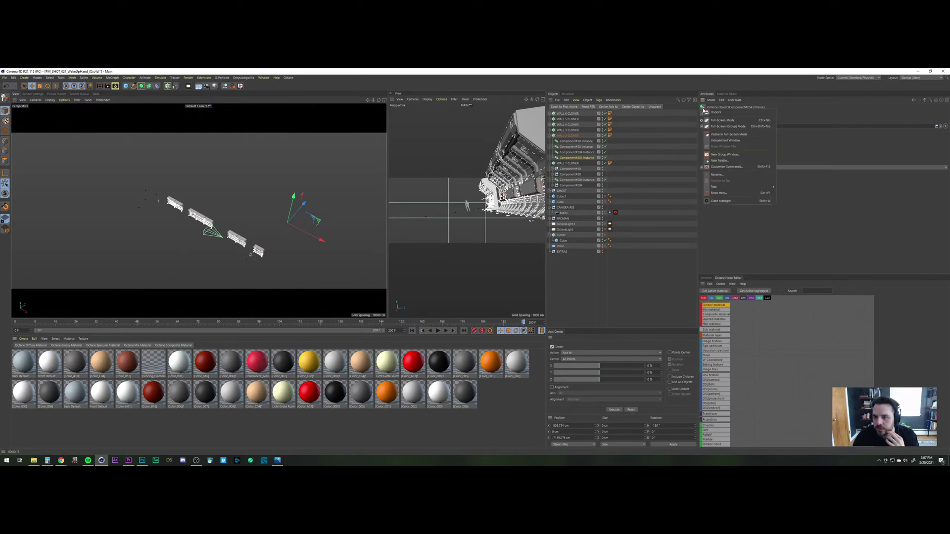
{"action": "left_click", "coordinate": [722, 200]}
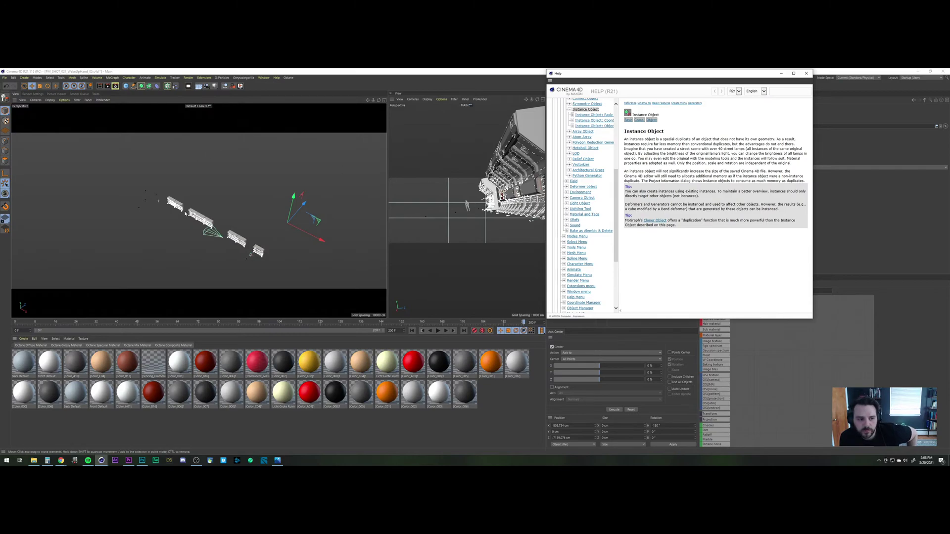
{"action": "left_click", "coordinate": [806, 73]}
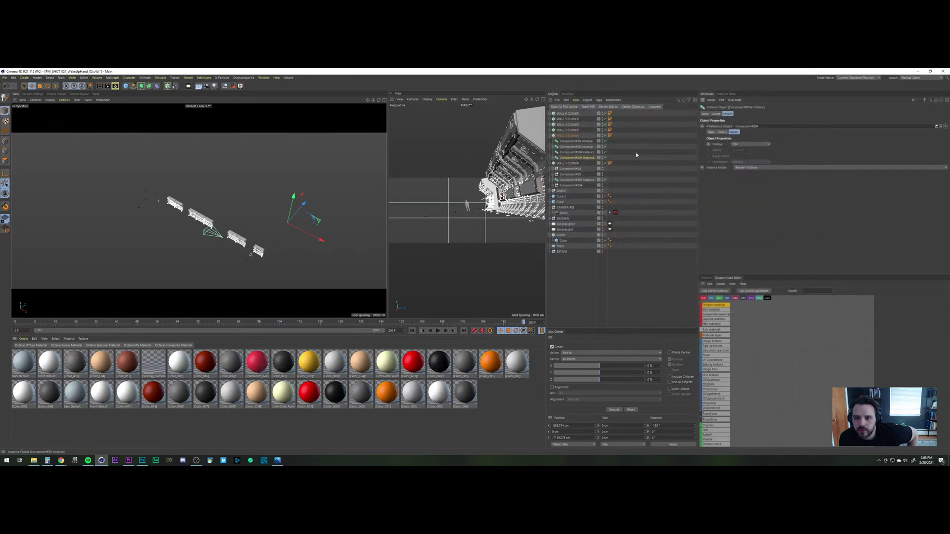
{"action": "left_click", "coordinate": [571, 163]}
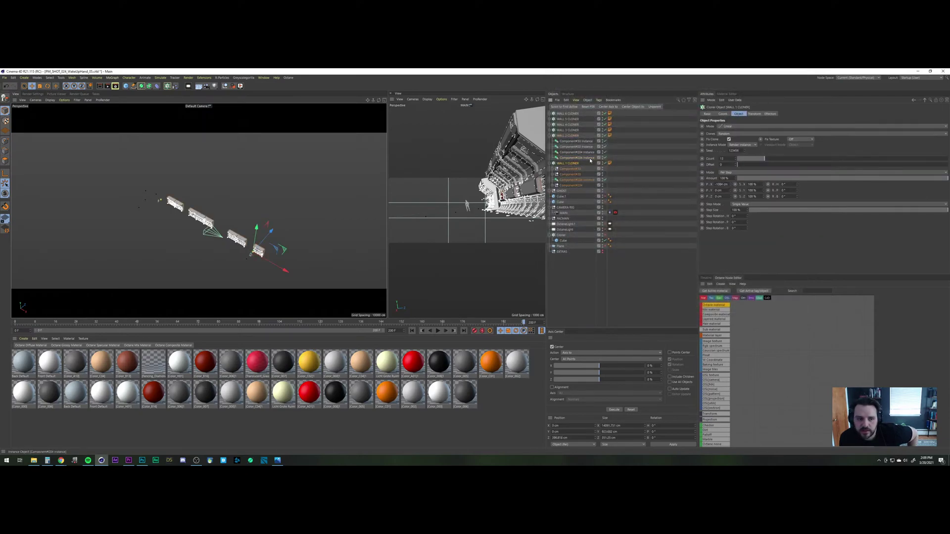
Step: Set the Clones option of WALL 1 CLONER to Iterate, keeping its instance mode at Render Instance
{"action": "left_click", "coordinate": [747, 145]}
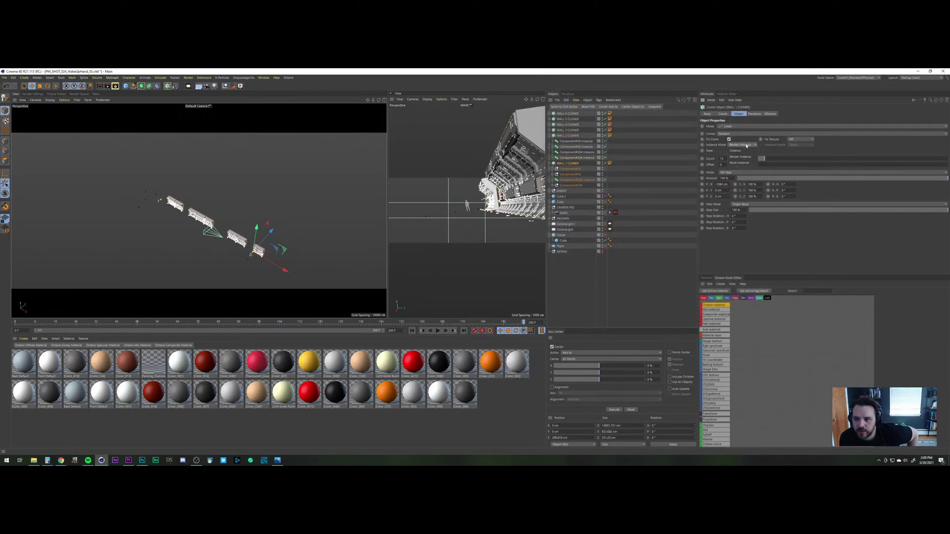
{"action": "left_click", "coordinate": [779, 152]}
{"action": "left_click", "coordinate": [744, 134]}
{"action": "left_click", "coordinate": [740, 140]}
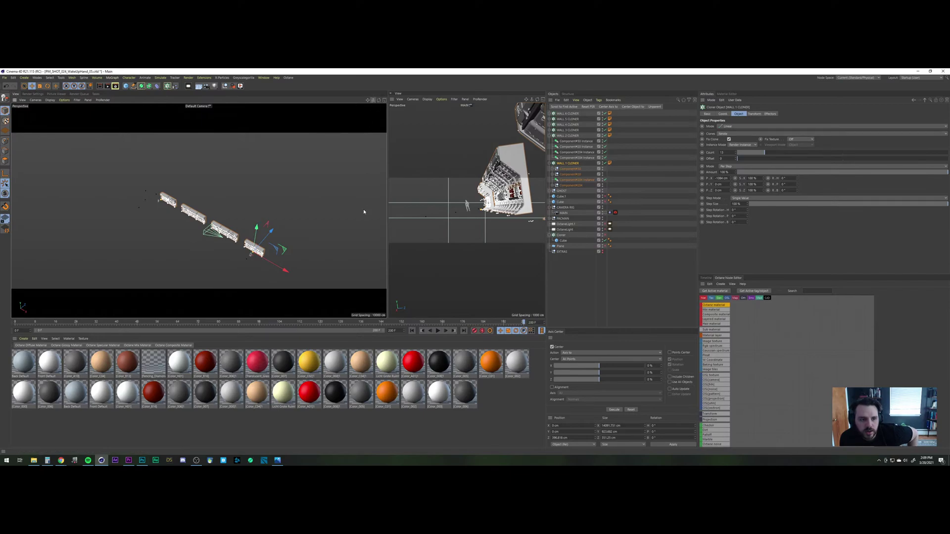
{"action": "mouse_move", "coordinate": [373, 100]}
{"action": "left_mouse_down"}
{"action": "mouse_move", "coordinate": [341, 100]}
{"action": "mouse_move", "coordinate": [373, 100]}
{"action": "left_mouse_up"}
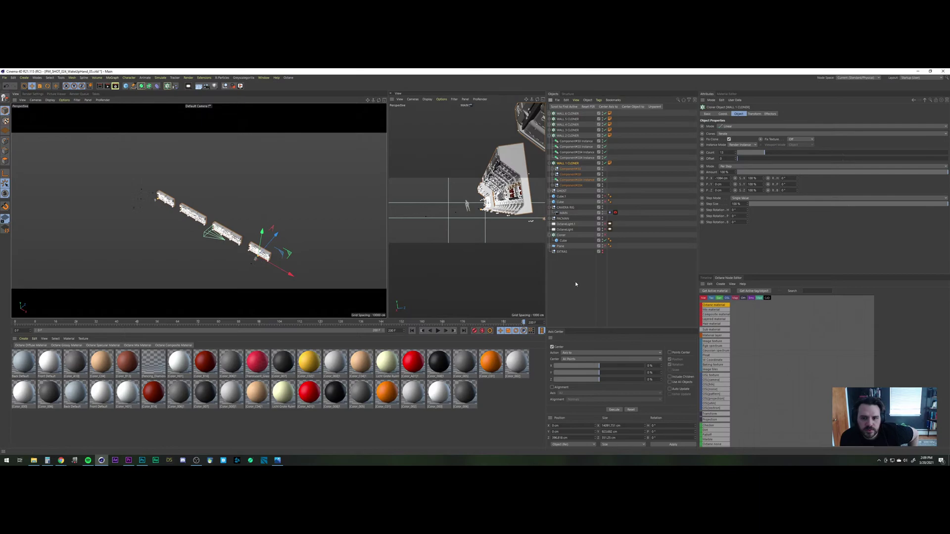
Step: Try the regular Instance mode on the component instance under WALL 1 CLONER
{"action": "left_click", "coordinate": [576, 180]}
{"action": "left_click", "coordinate": [743, 167]}
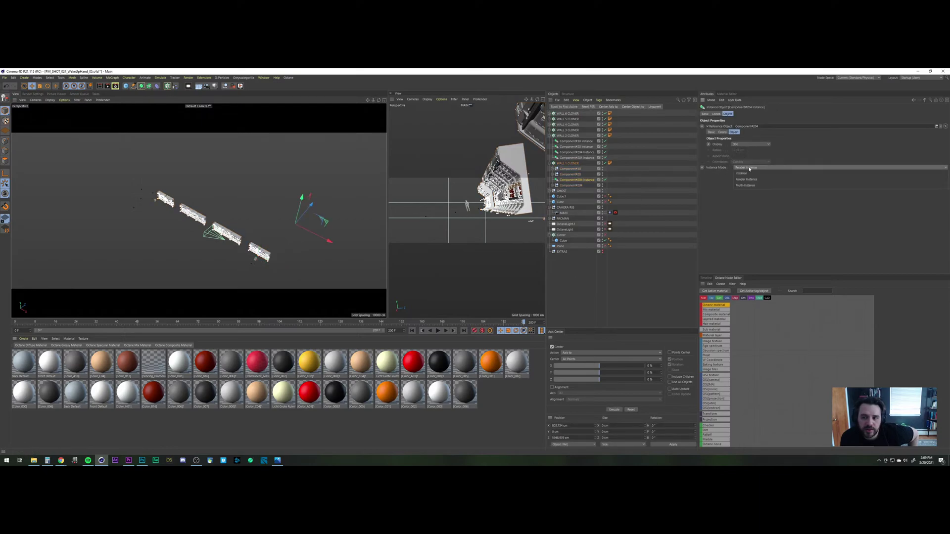
{"action": "left_click", "coordinate": [743, 173]}
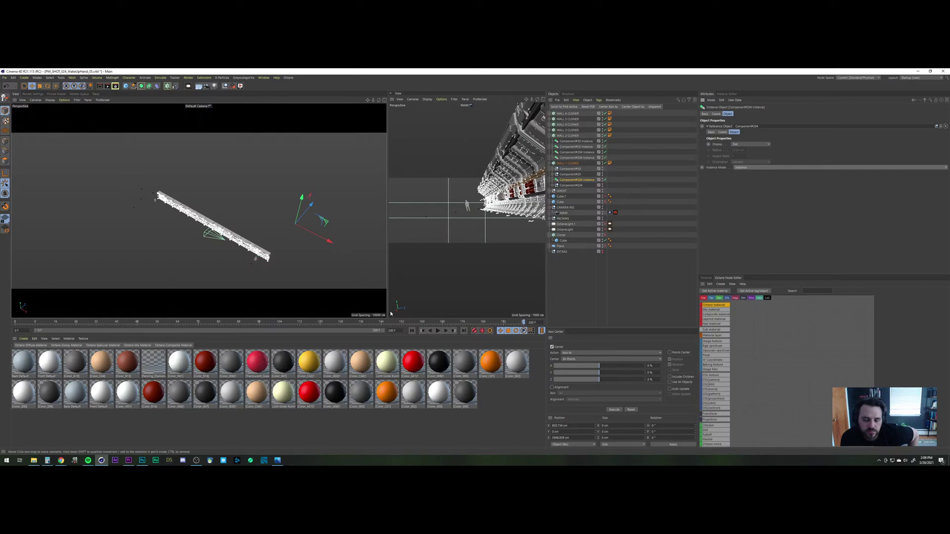
Step: Read the Instance Mode help for the Render Instance description, its drawbacks and the duplicating objects it supports, and close the help
{"action": "right_click", "coordinate": [717, 167]}
{"action": "left_click", "coordinate": [734, 274]}
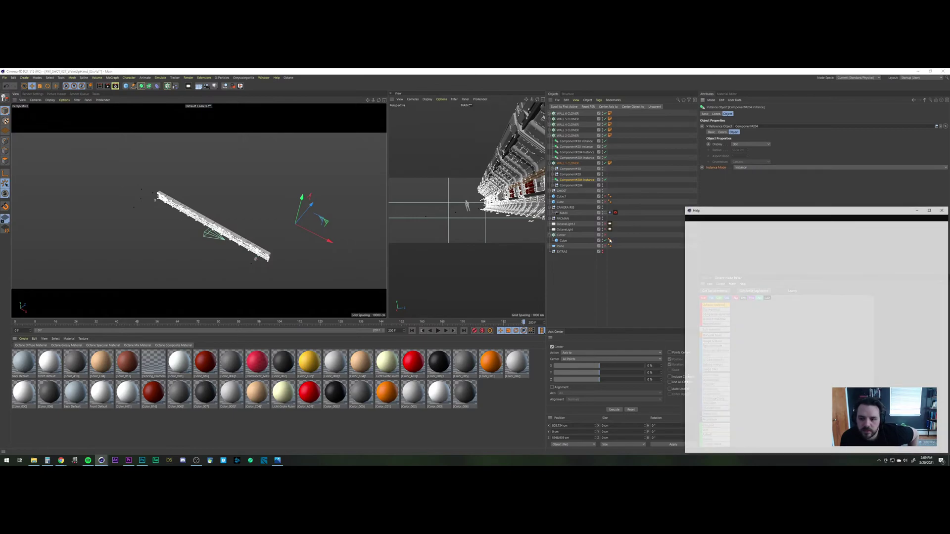
{"action": "left_click_drag", "start_coordinate": [760, 213], "coordinate": [593, 130]}
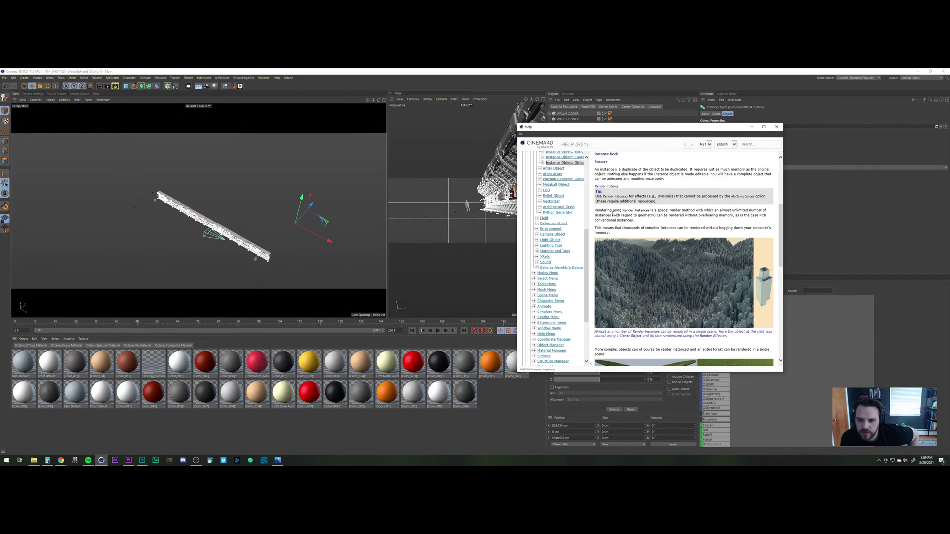
{"action": "left_click_drag", "start_coordinate": [594, 211], "coordinate": [720, 210]}
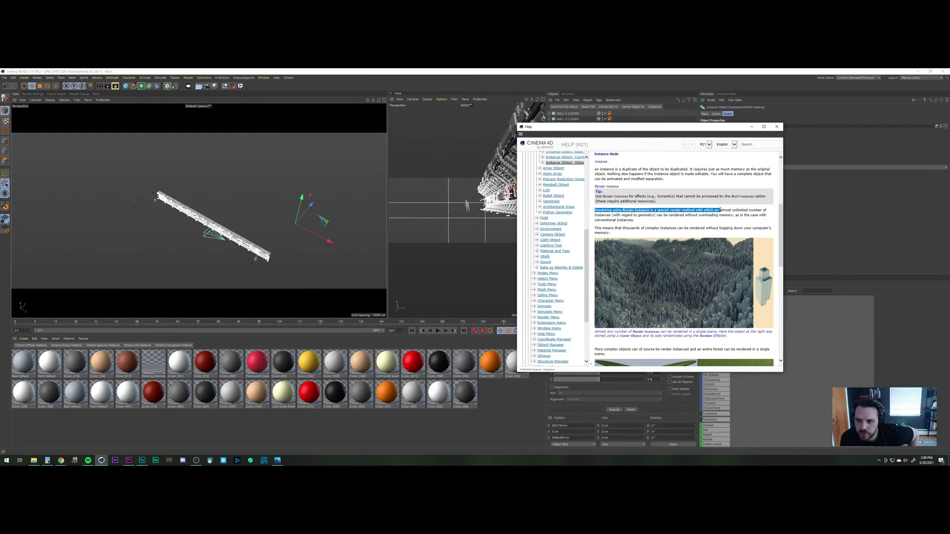
{"action": "left_click", "coordinate": [708, 242]}
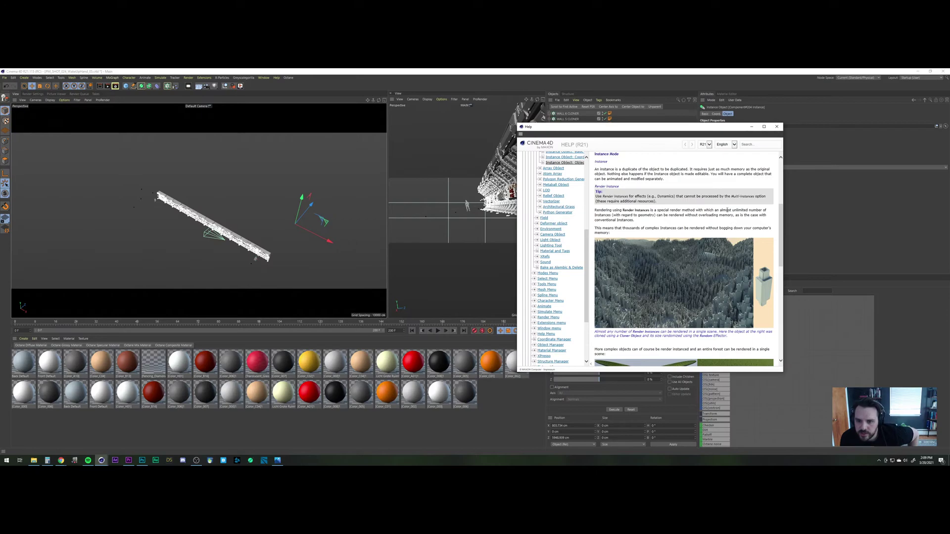
{"action": "scroll", "coordinate": [723, 208], "scroll_direction": "down", "scroll_amount": 4}
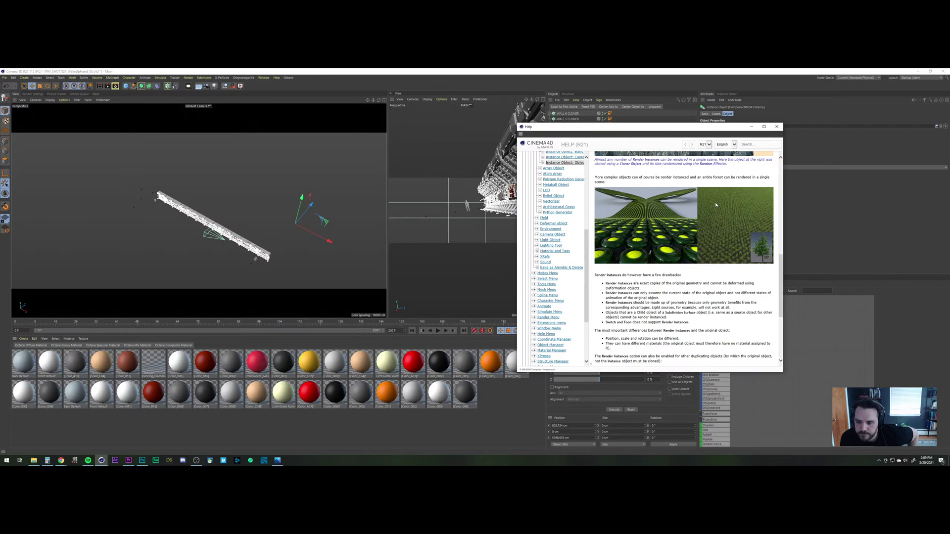
{"action": "scroll", "coordinate": [714, 202], "scroll_direction": "down", "scroll_amount": 3}
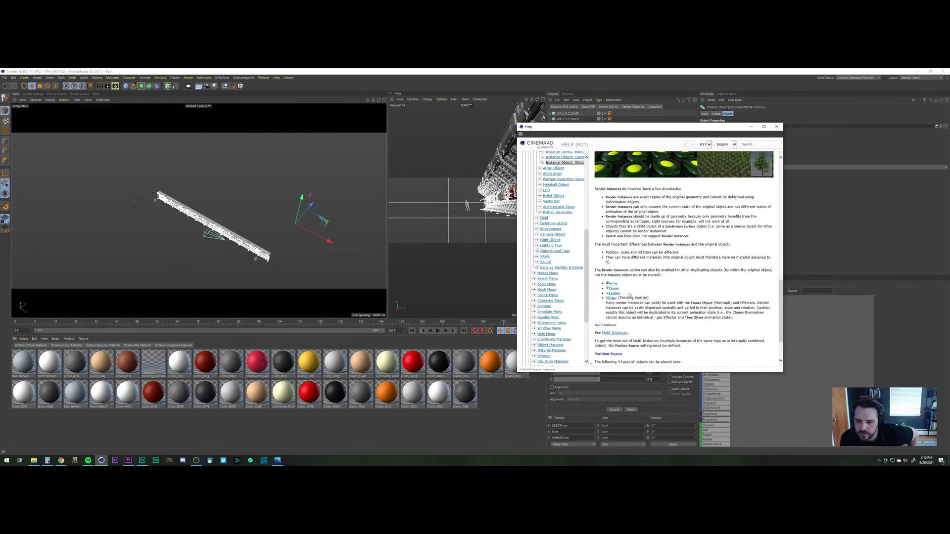
{"action": "left_click_drag", "start_coordinate": [601, 271], "coordinate": [703, 268]}
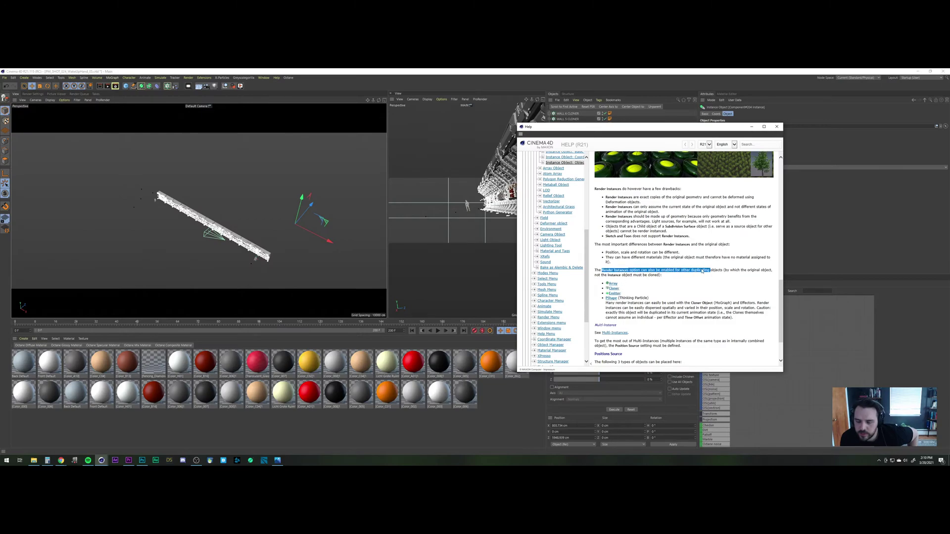
{"action": "left_click", "coordinate": [777, 127]}
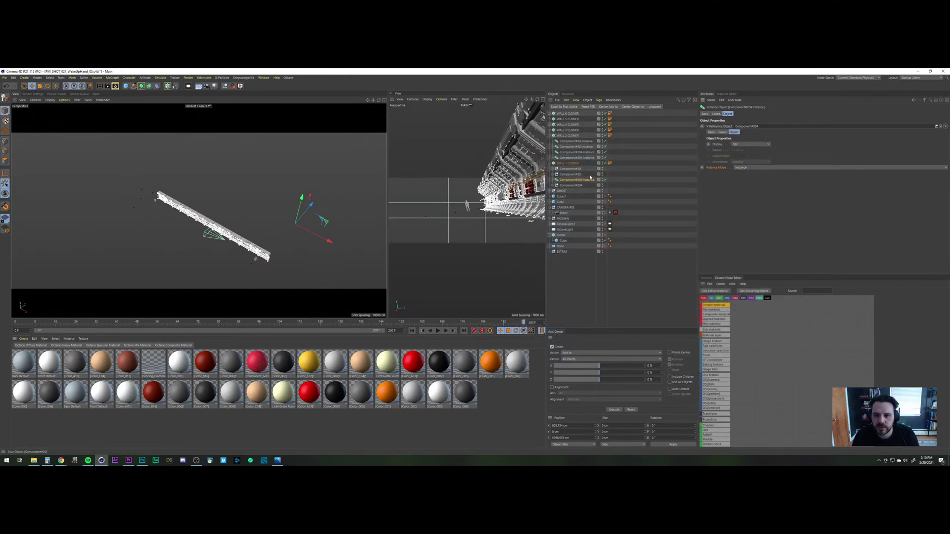
Step: Return the WALL 1 CLONER component instance to Render Instance mode and add an Octane Daylight to the scene
{"action": "left_click", "coordinate": [748, 169]}
{"action": "left_click", "coordinate": [749, 179]}
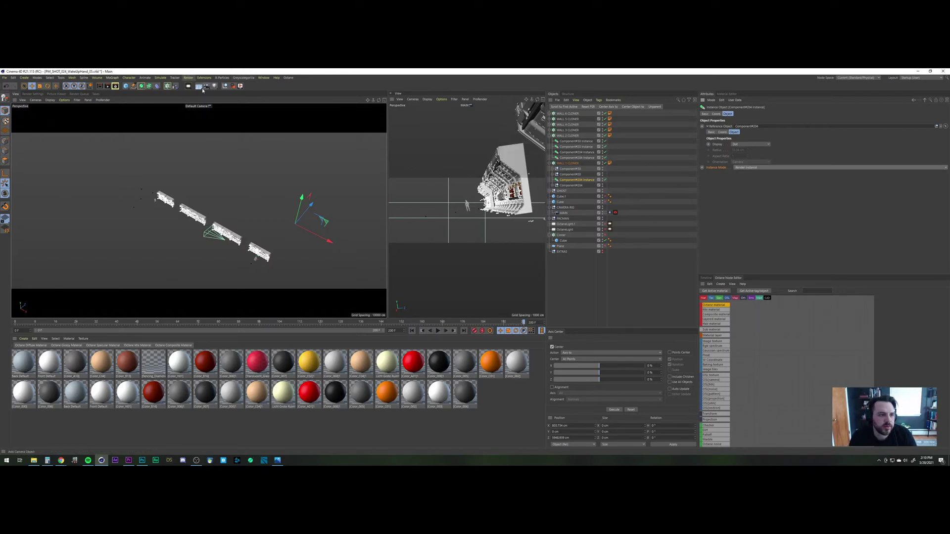
{"action": "left_click_drag", "start_coordinate": [200, 86], "coordinate": [219, 139]}
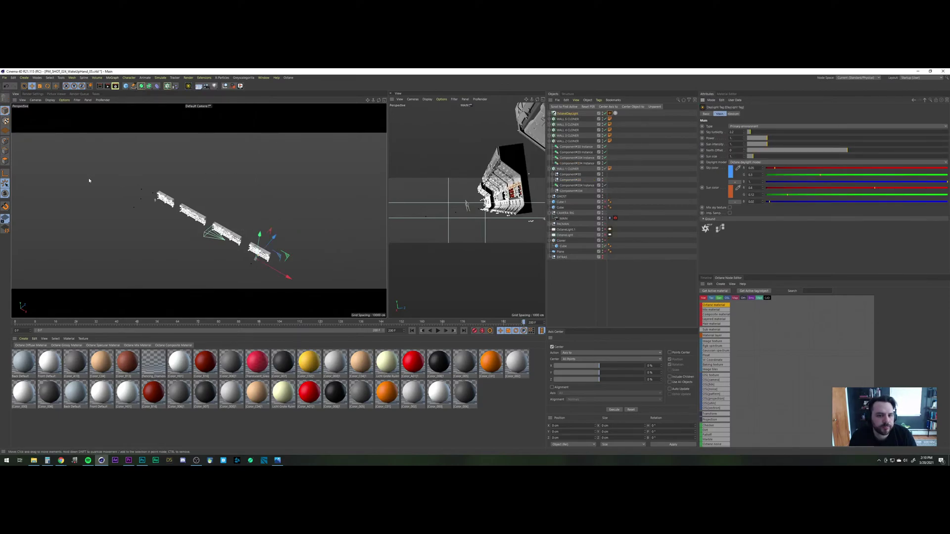
Step: Switch the renderer to Octane Renderer and open the Octane Live Viewer
{"action": "left_click", "coordinate": [33, 94]}
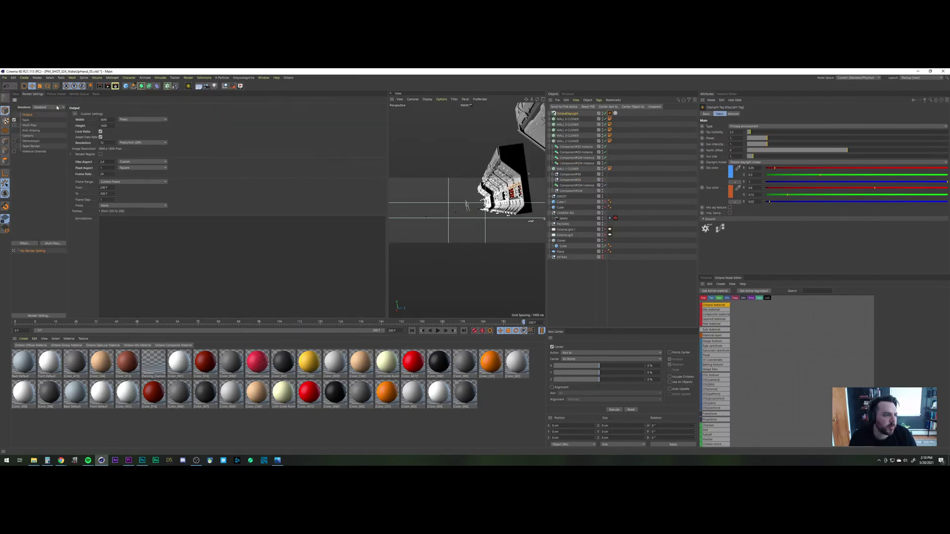
{"action": "left_click", "coordinate": [56, 108]}
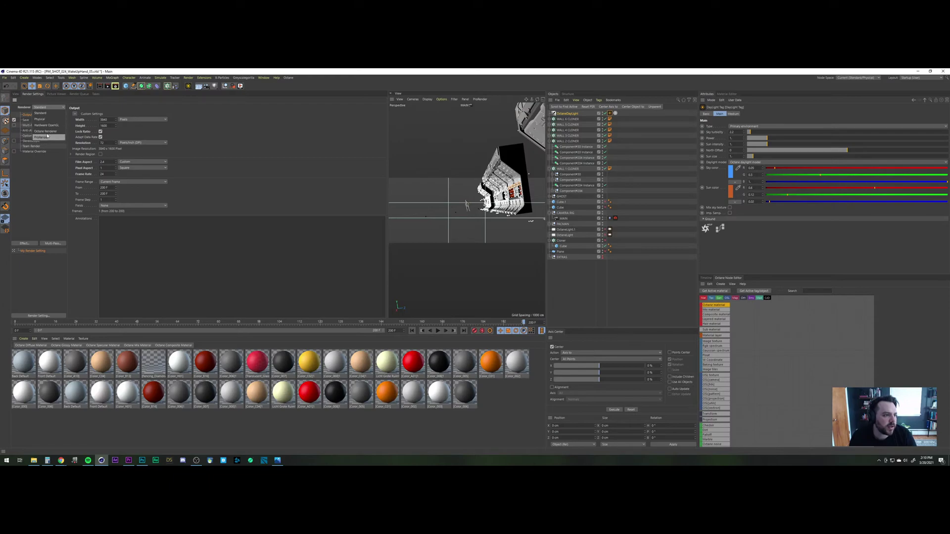
{"action": "left_click", "coordinate": [45, 131]}
{"action": "left_click", "coordinate": [288, 77]}
{"action": "left_click", "coordinate": [300, 98]}
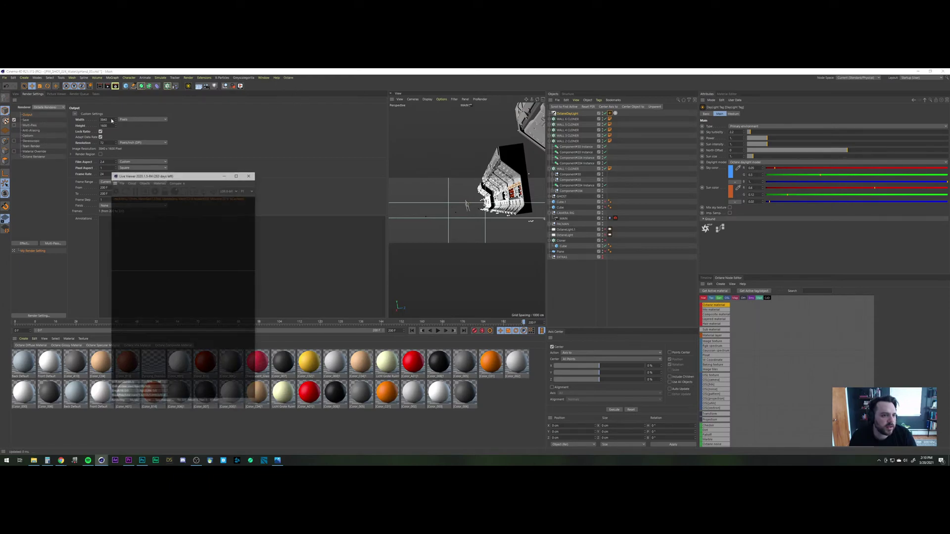
Step: Save the scene and start a live render in an enlarged Live Viewer placed clear of the object list
{"action": "left_click", "coordinate": [5, 77]}
{"action": "left_click", "coordinate": [16, 127]}
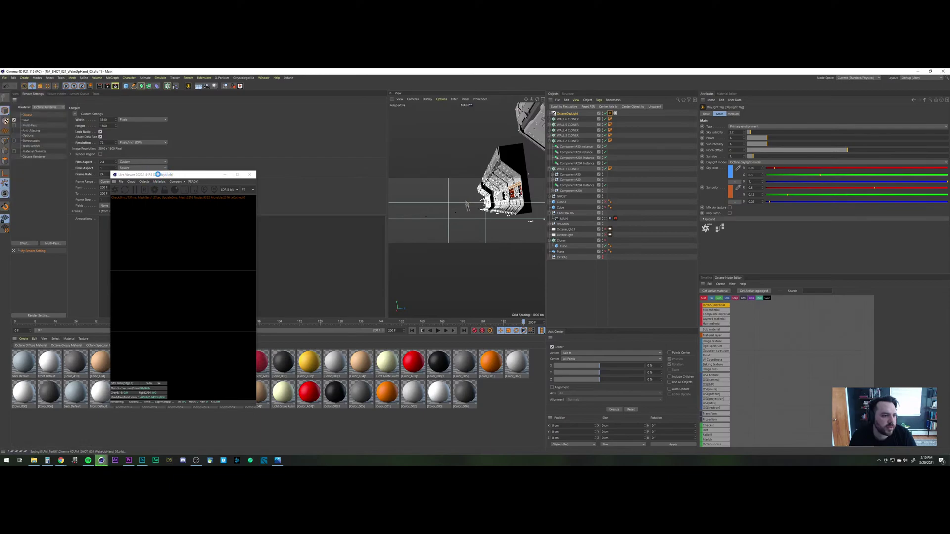
{"action": "left_click_drag", "start_coordinate": [149, 174], "coordinate": [228, 102]}
{"action": "left_click_drag", "start_coordinate": [334, 335], "coordinate": [588, 360]}
{"action": "left_click", "coordinate": [193, 118]}
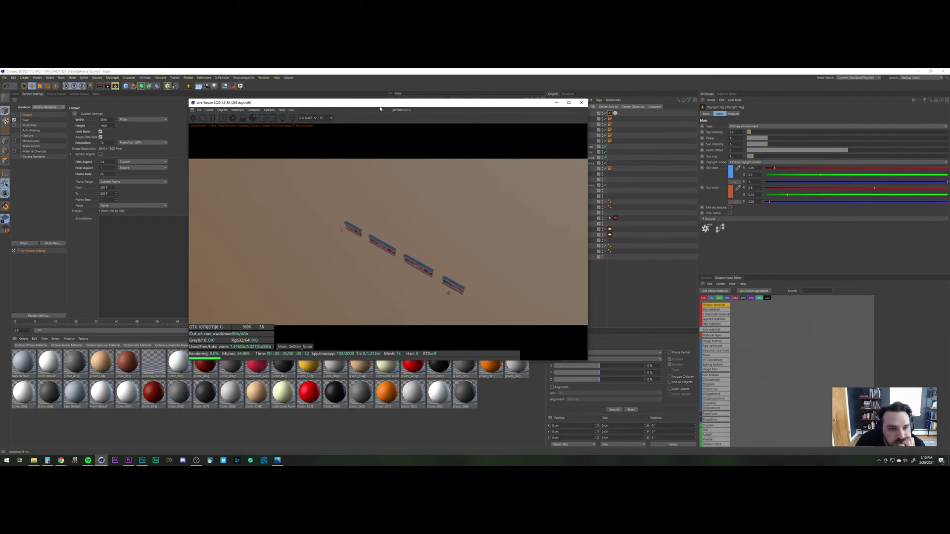
{"action": "left_click_drag", "start_coordinate": [380, 108], "coordinate": [259, 124]}
Step: Set the instance mode of the component instance under WALL 1 CLONER to Instance
{"action": "left_click", "coordinate": [586, 186]}
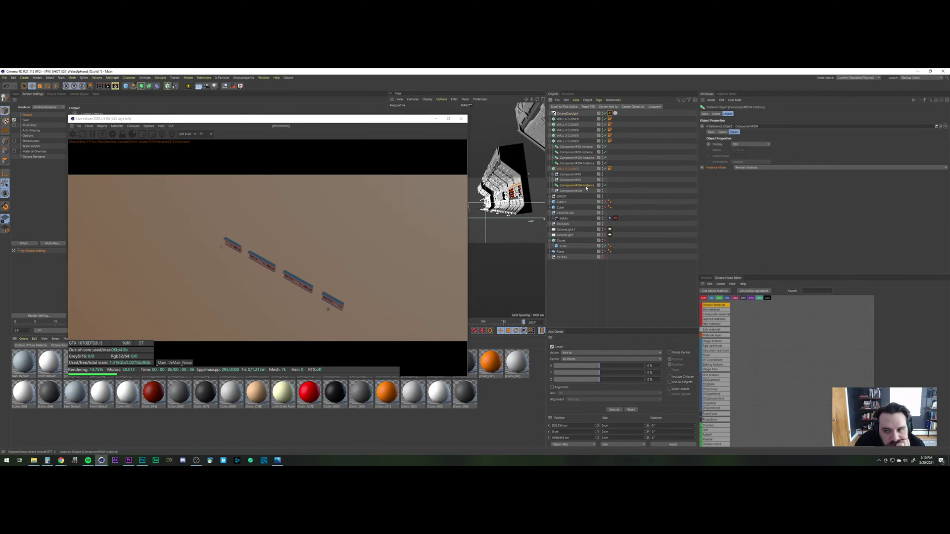
{"action": "left_click", "coordinate": [746, 168]}
{"action": "left_click", "coordinate": [745, 173]}
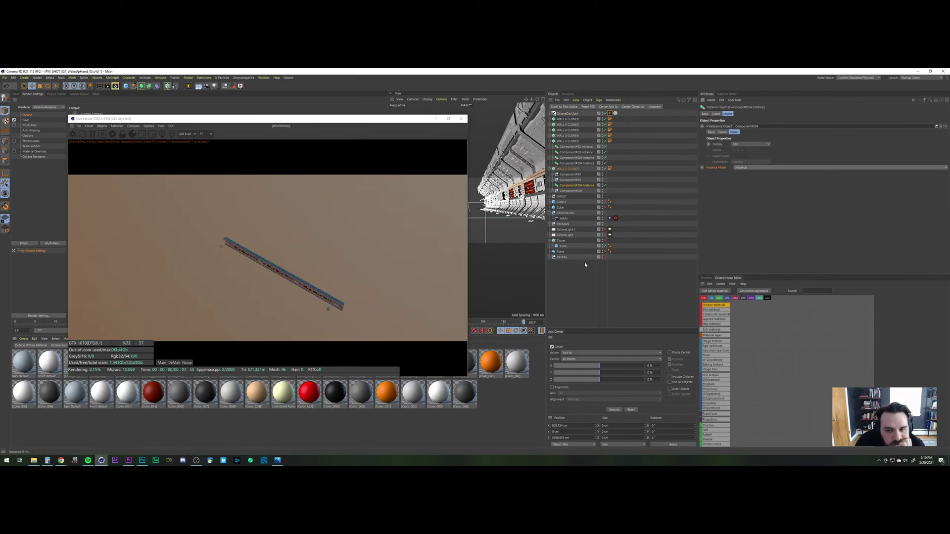
Step: Set all four component instances under WALL 2 CLONER to the Instance mode
{"action": "left_click", "coordinate": [576, 162]}
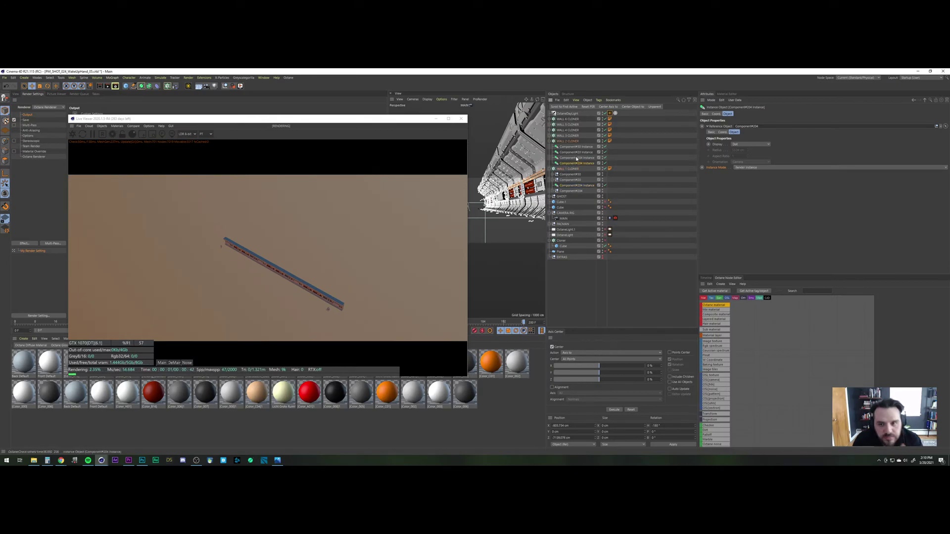
{"action": "left_click", "coordinate": [576, 146], "text": "shift"}
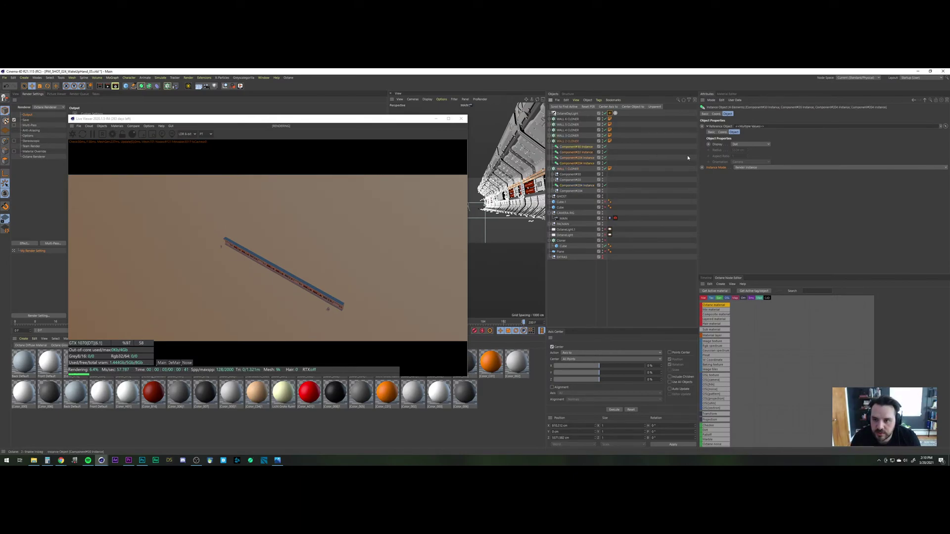
{"action": "left_click", "coordinate": [743, 167]}
{"action": "left_click", "coordinate": [740, 172]}
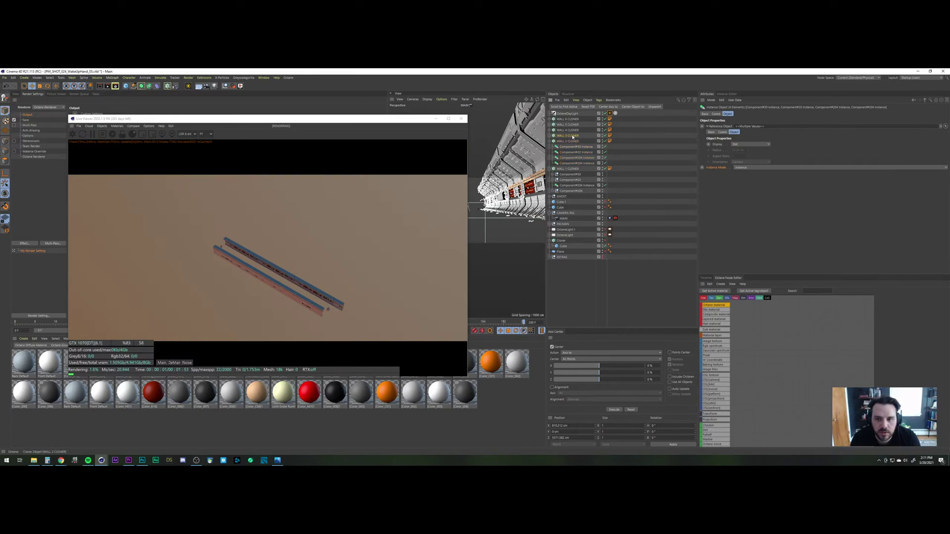
Step: Expand the WALL 3, WALL 4, WALL 5 and WALL 6 cloners to reveal their component instances
{"action": "left_click", "coordinate": [571, 136]}
{"action": "left_click", "coordinate": [554, 135]}
{"action": "left_click", "coordinate": [554, 130]}
{"action": "left_click", "coordinate": [554, 124]}
{"action": "left_click", "coordinate": [554, 119]}
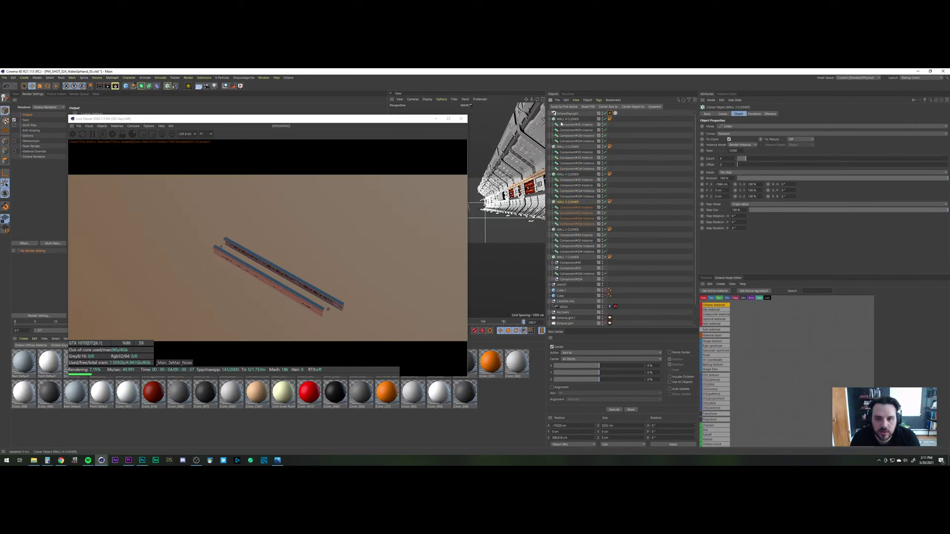
Step: Set the instance mode of all component instances under the WALL 2 to WALL 6 cloners to Instance and uncover the viewports
{"action": "left_click", "coordinate": [571, 125]}
{"action": "left_click", "coordinate": [575, 141], "text": "shift"}
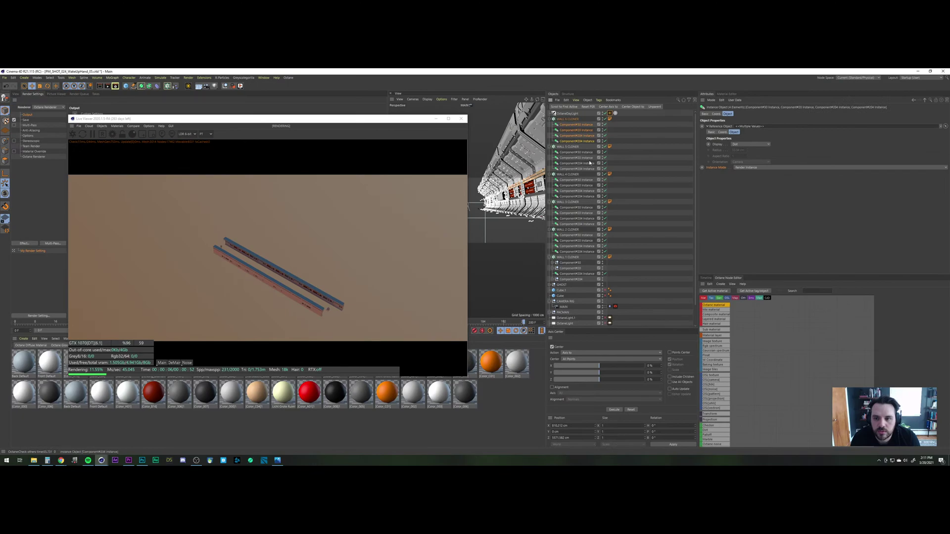
{"action": "left_click", "coordinate": [583, 154], "text": "ctrl"}
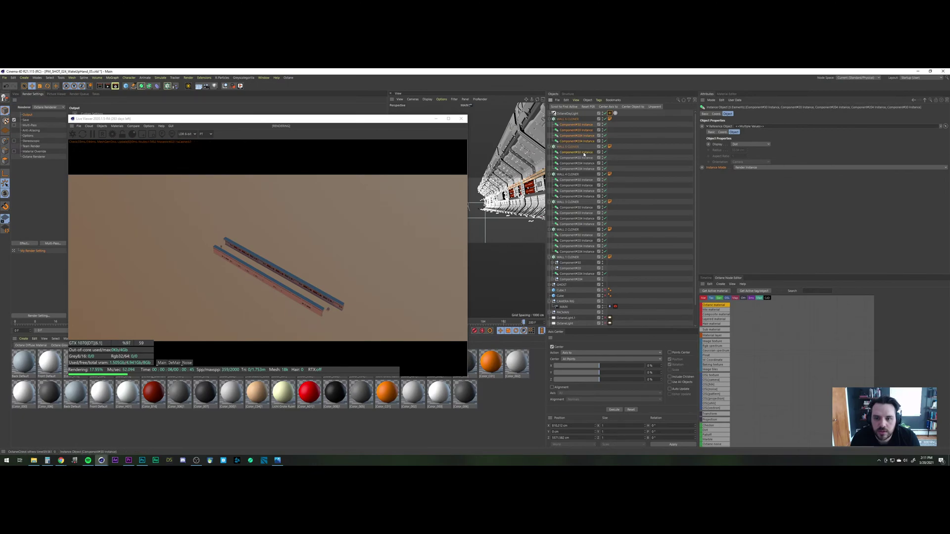
{"action": "left_click", "coordinate": [582, 162], "text": "shift"}
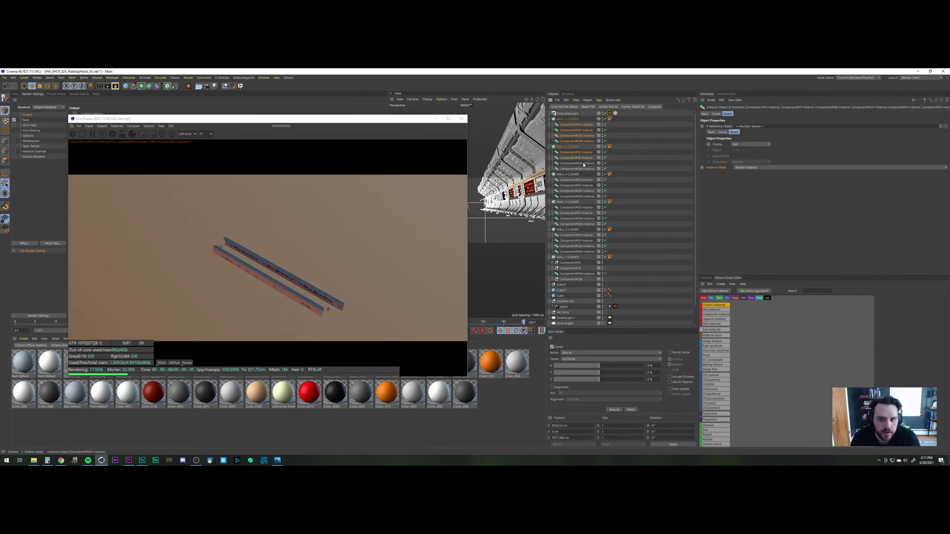
{"action": "left_click", "coordinate": [583, 169], "text": "ctrl"}
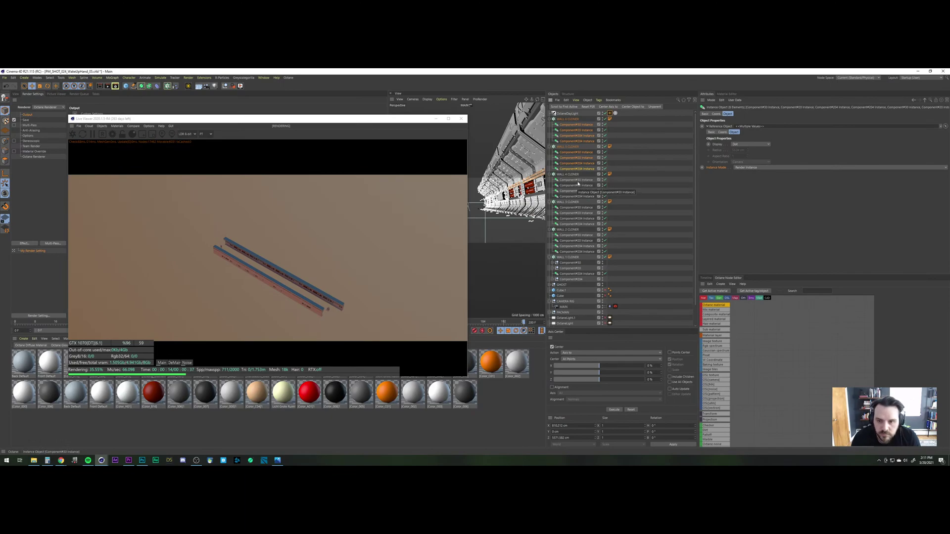
{"action": "left_click", "coordinate": [579, 180], "text": "ctrl"}
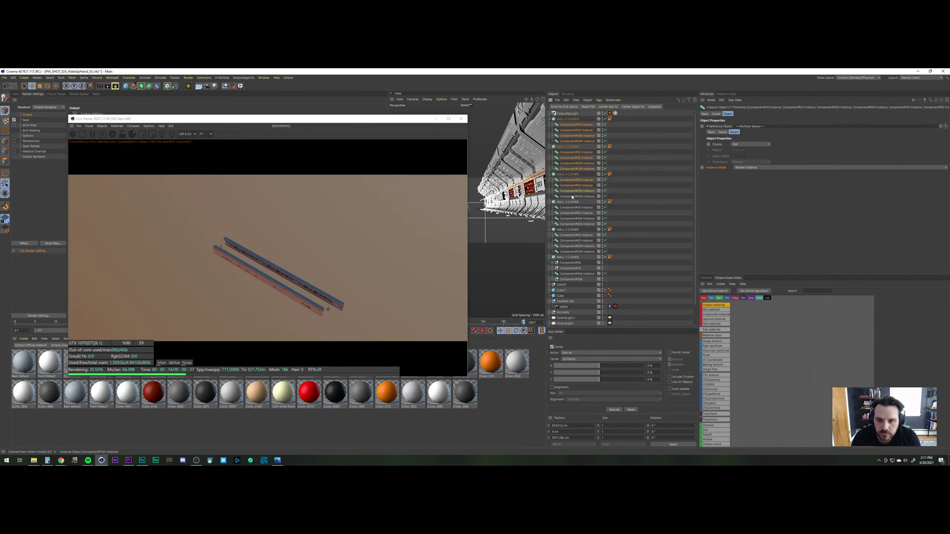
{"action": "left_click", "coordinate": [575, 208], "text": "ctrl"}
{"action": "left_click", "coordinate": [574, 219], "text": "ctrl"}
{"action": "left_click", "coordinate": [575, 235], "text": "ctrl"}
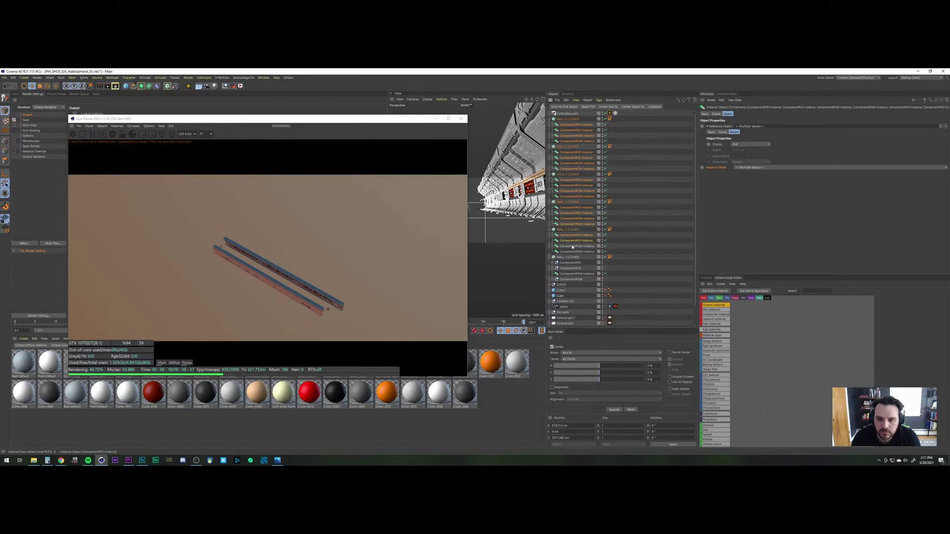
{"action": "left_click", "coordinate": [575, 252], "text": "ctrl"}
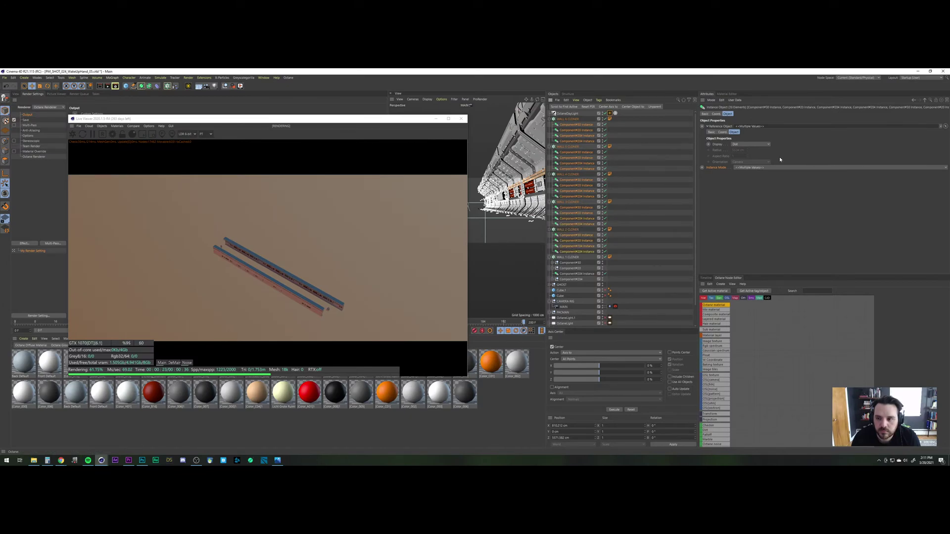
{"action": "left_click", "coordinate": [750, 167]}
{"action": "left_click", "coordinate": [752, 181]}
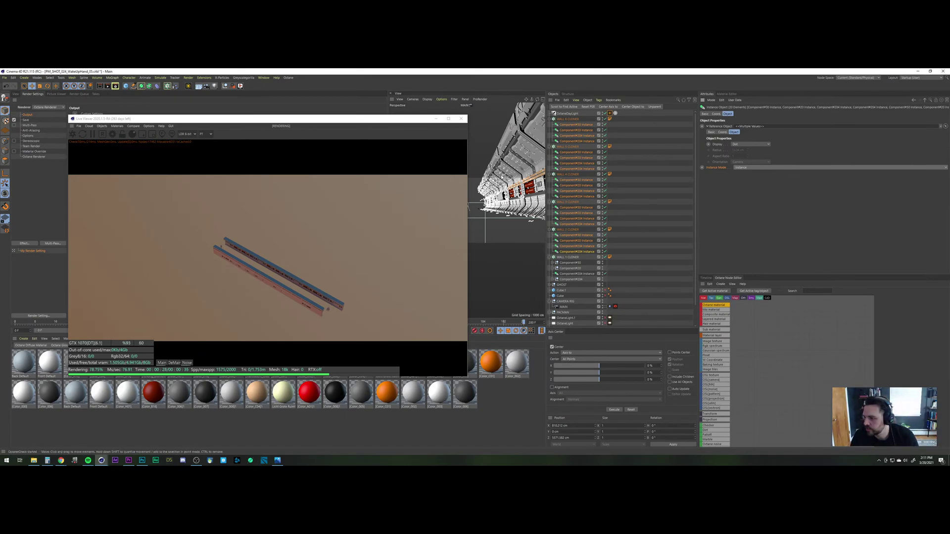
{"action": "left_click_drag", "start_coordinate": [396, 119], "coordinate": [746, 145]}
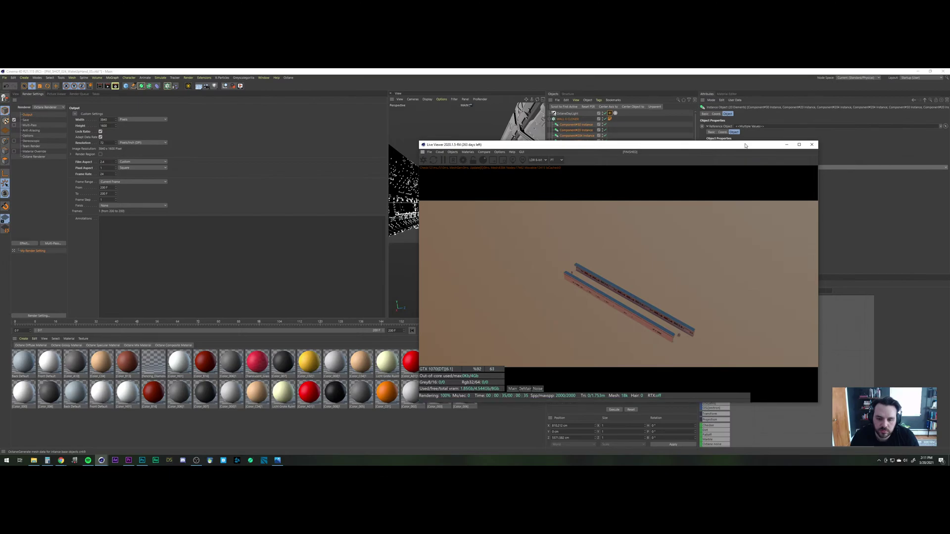
Step: Bring back the perspective view in place of the render settings and close the Live Viewer
{"action": "left_click", "coordinate": [16, 97]}
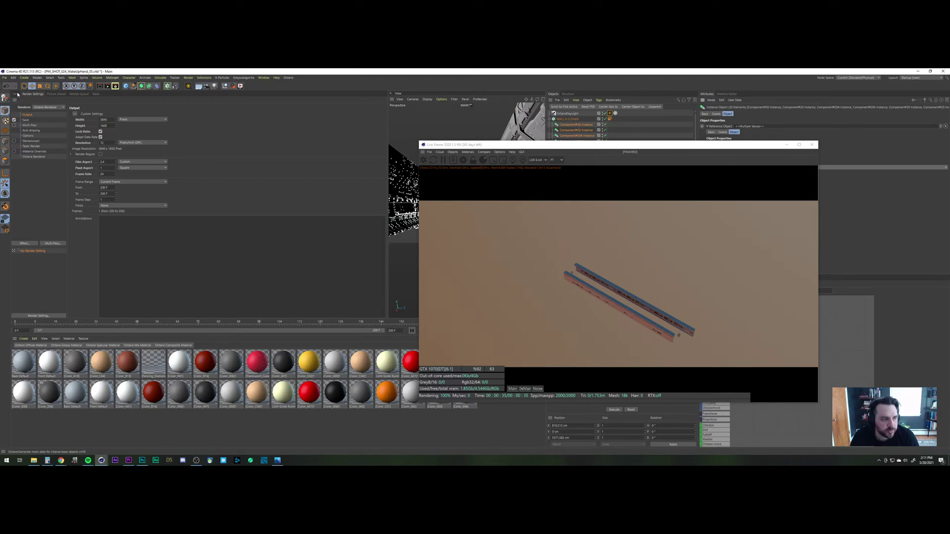
{"action": "left_click", "coordinate": [17, 94]}
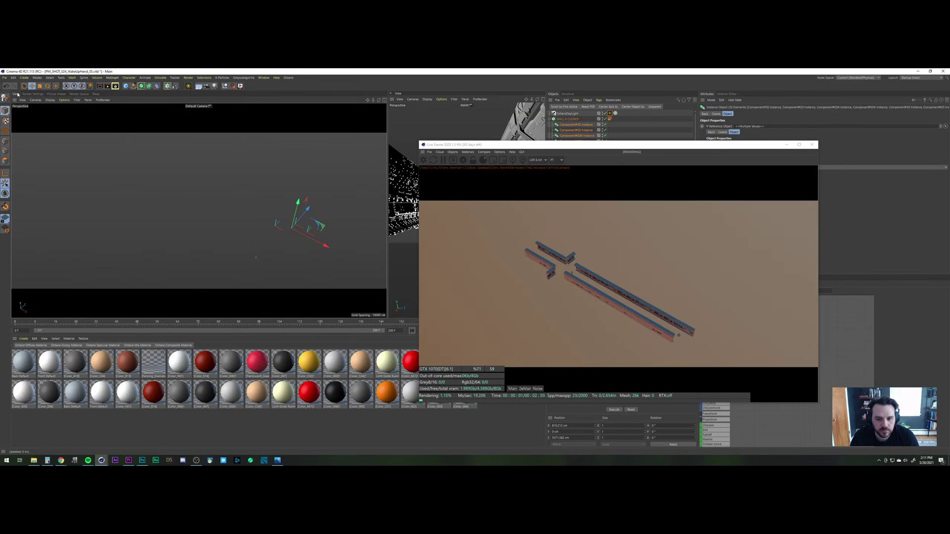
{"action": "left_click", "coordinate": [812, 145]}
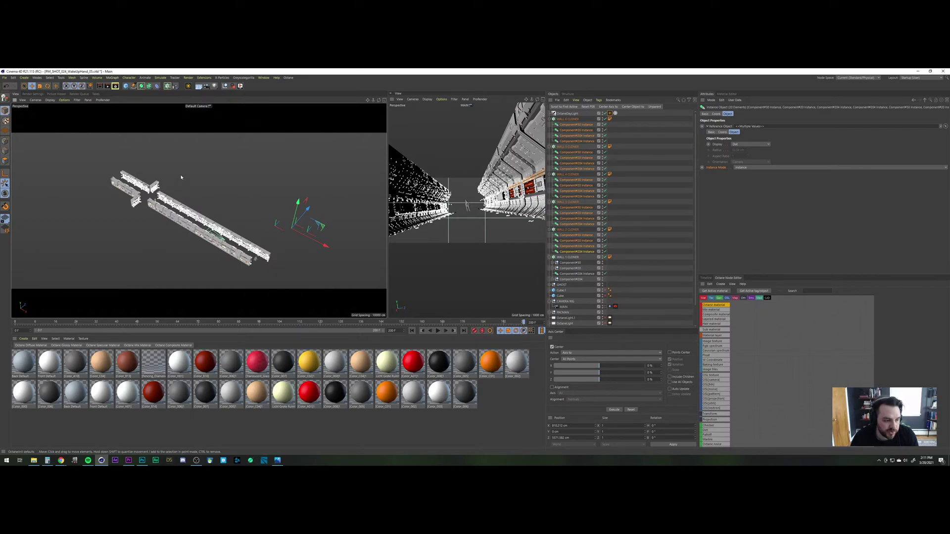
Step: Set the instance mode of all selected component instances under the WALL 2 to WALL 6 cloners to Render Instance
{"action": "scroll", "coordinate": [181, 178], "scroll_direction": "up", "scroll_amount": 2}
{"action": "scroll", "coordinate": [182, 169], "scroll_direction": "up", "scroll_amount": 2}
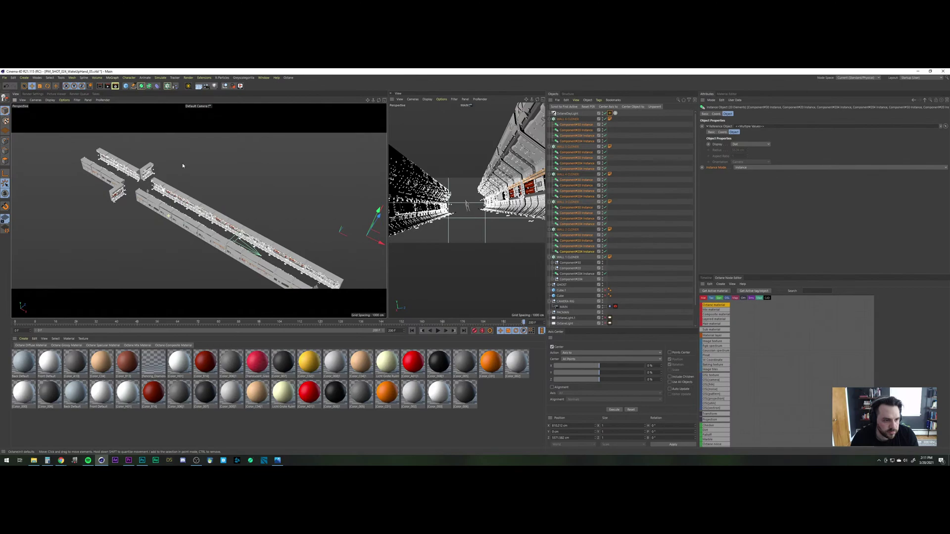
{"action": "scroll", "coordinate": [182, 165], "scroll_direction": "up", "scroll_amount": 2}
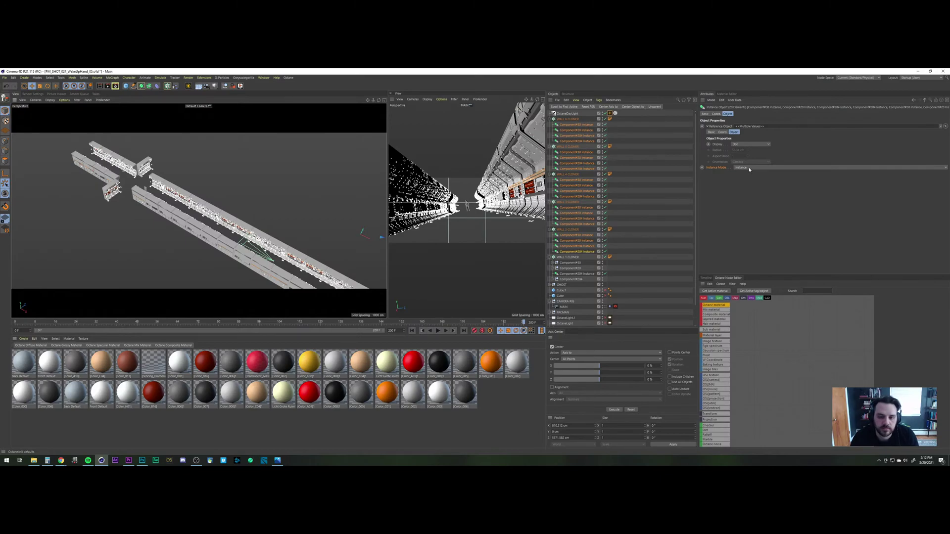
{"action": "left_click", "coordinate": [749, 168]}
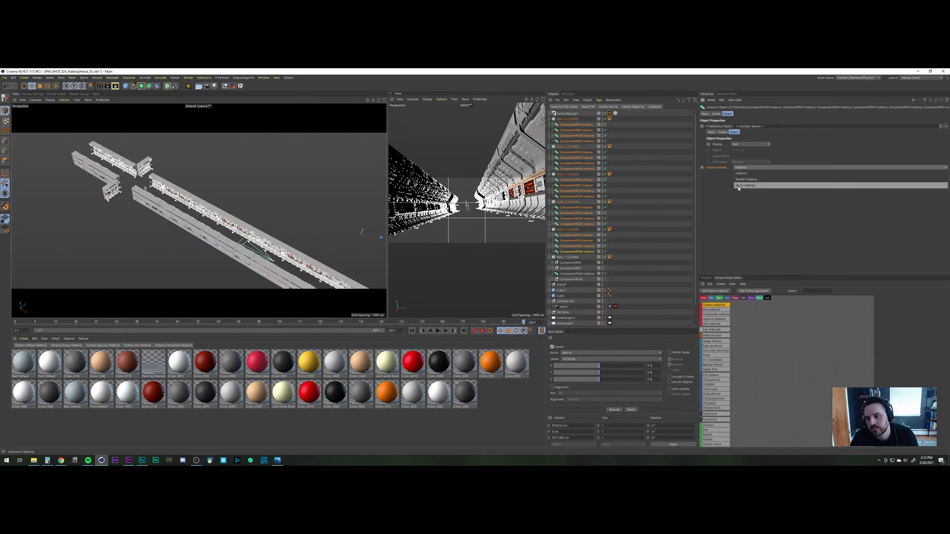
{"action": "left_click", "coordinate": [746, 179]}
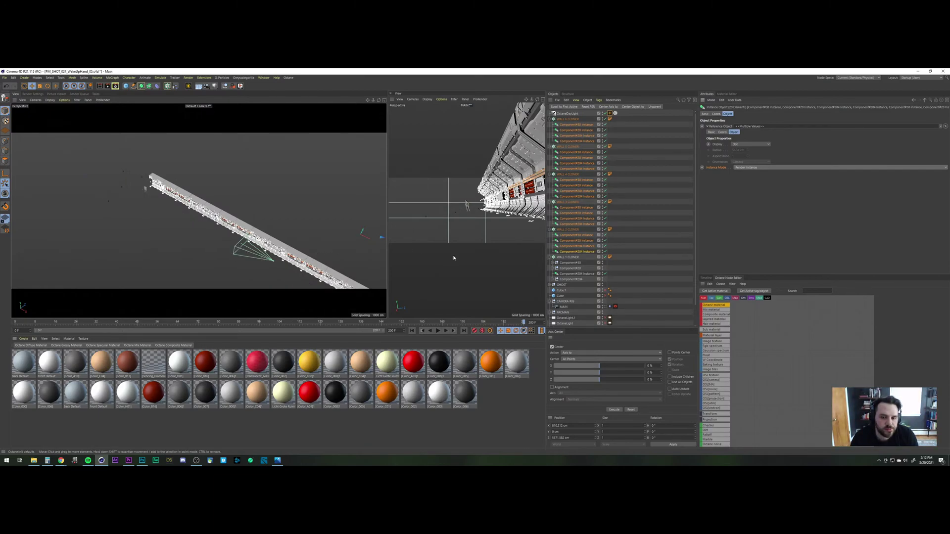
Step: Read the help page on Instance Mode for the component instance under WALL 1 CLONER, covering Instance, Render Instance and Multi-Instance
{"action": "left_click", "coordinate": [577, 273]}
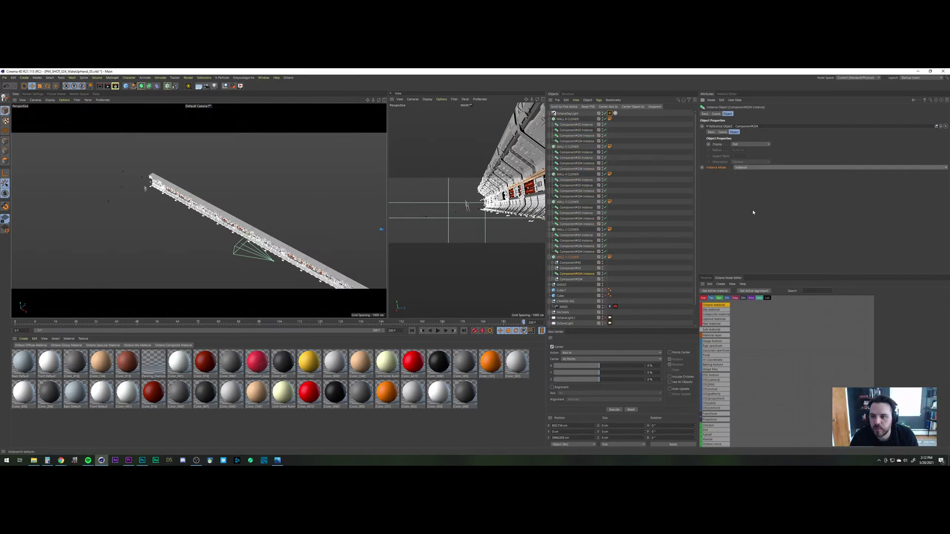
{"action": "right_click", "coordinate": [719, 168]}
{"action": "left_click", "coordinate": [732, 275]}
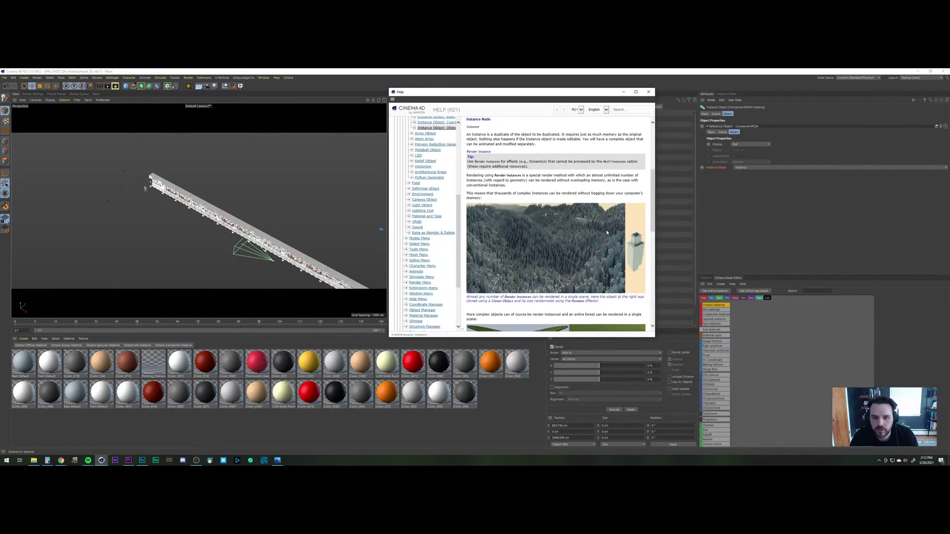
{"action": "scroll", "coordinate": [607, 232], "scroll_direction": "up", "scroll_amount": 3}
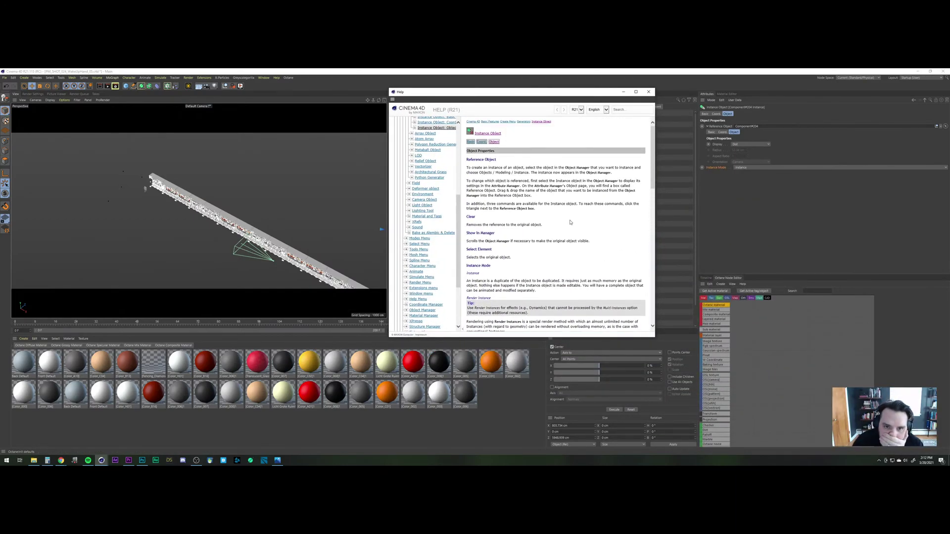
{"action": "scroll", "coordinate": [521, 230], "scroll_direction": "down", "scroll_amount": 1}
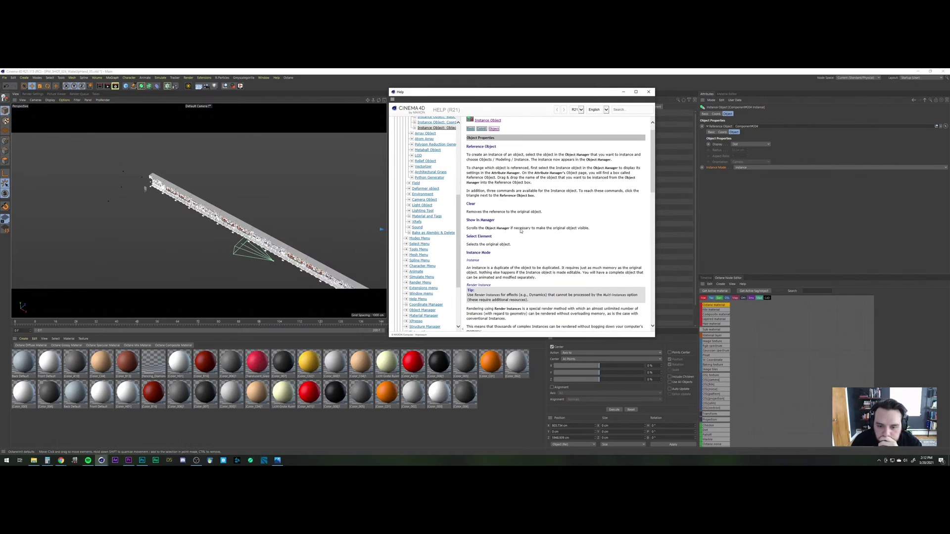
{"action": "scroll", "coordinate": [521, 231], "scroll_direction": "down", "scroll_amount": 1}
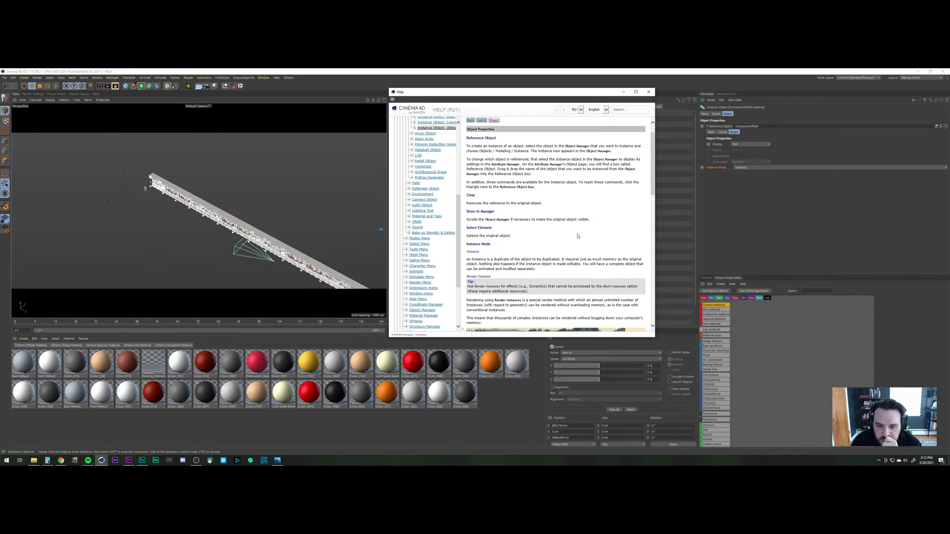
{"action": "scroll", "coordinate": [577, 236], "scroll_direction": "down", "scroll_amount": 3}
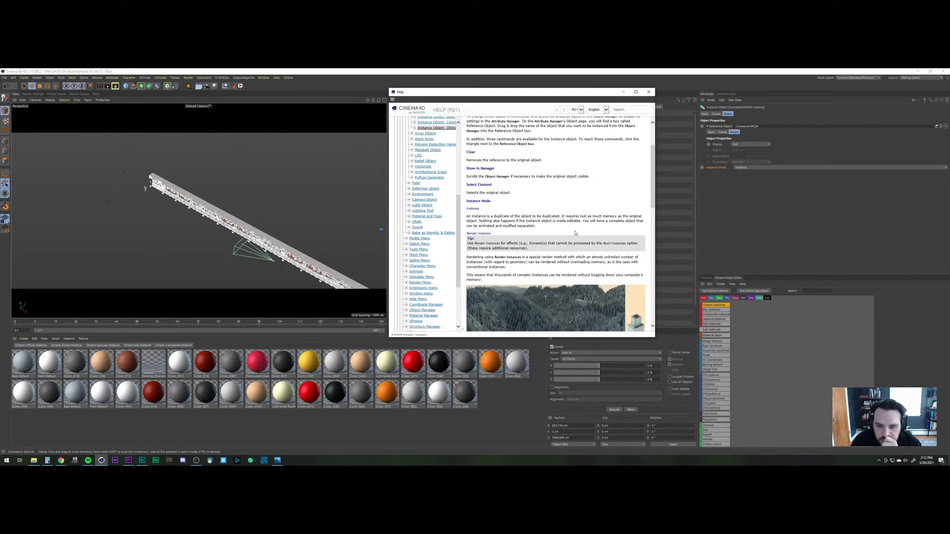
{"action": "scroll", "coordinate": [576, 233], "scroll_direction": "down", "scroll_amount": 15}
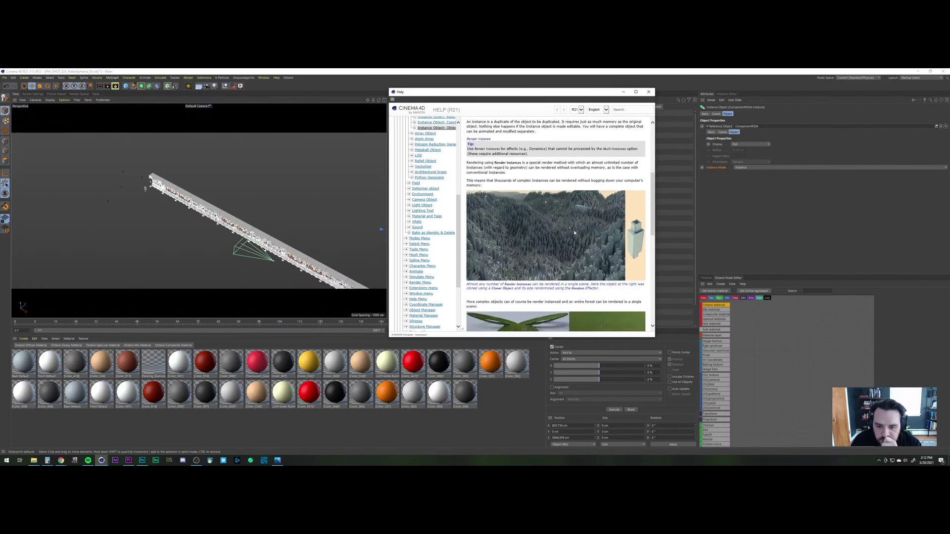
{"action": "scroll", "coordinate": [574, 231], "scroll_direction": "down", "scroll_amount": 6}
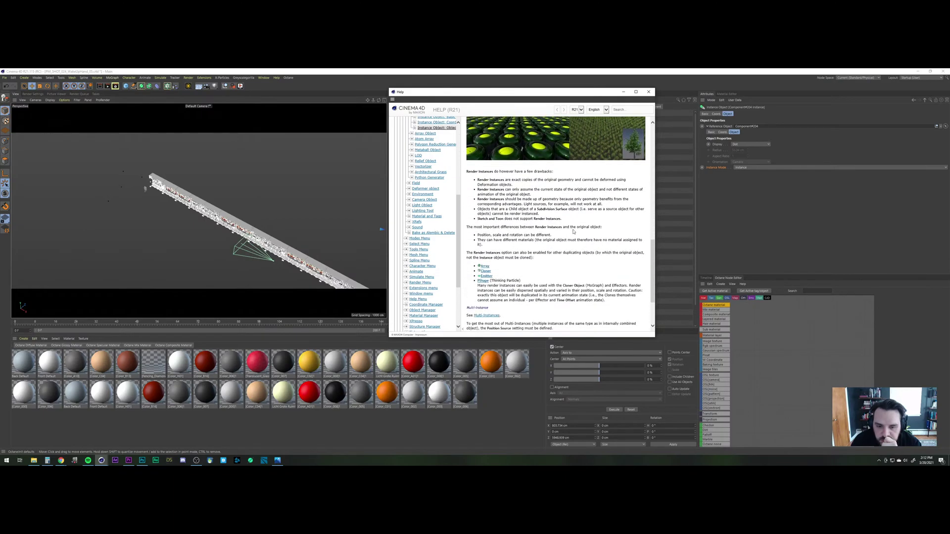
{"action": "scroll", "coordinate": [574, 231], "scroll_direction": "down", "scroll_amount": 5}
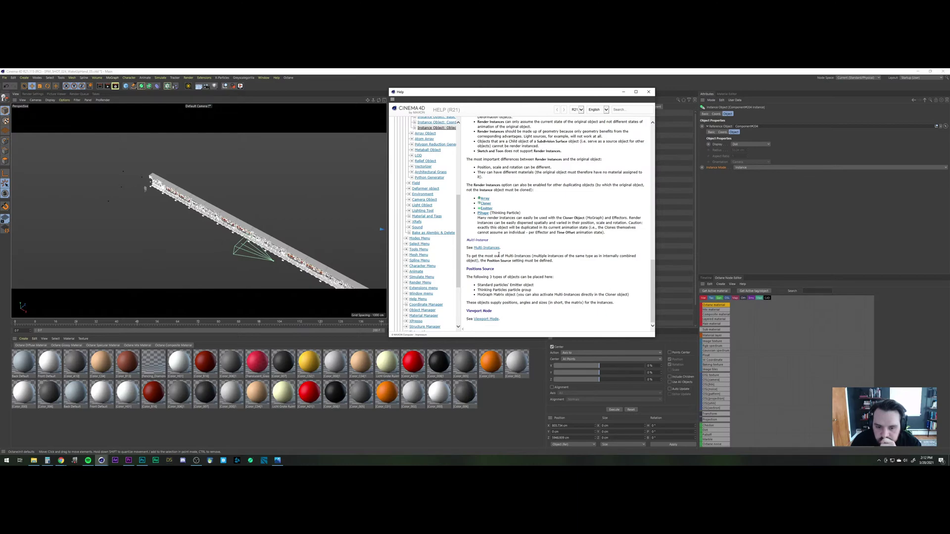
{"action": "left_click", "coordinate": [647, 92]}
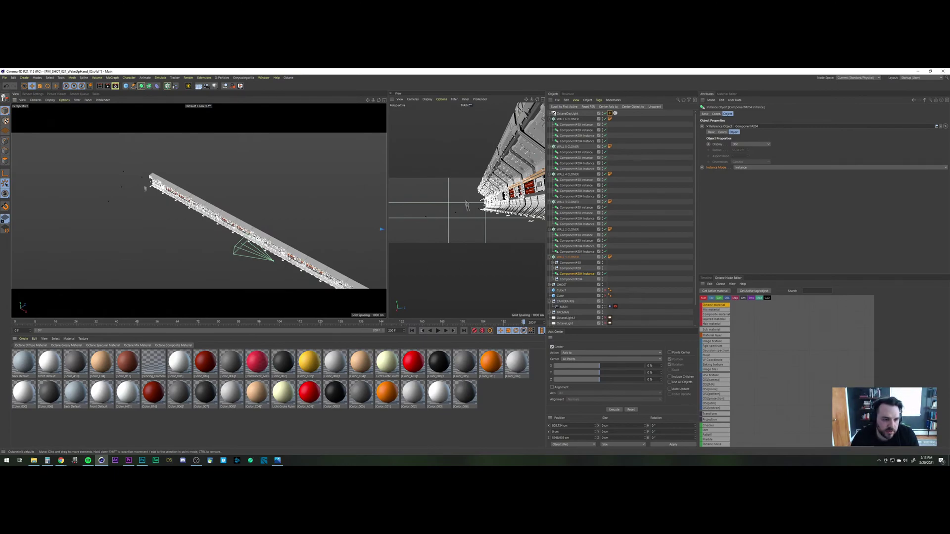
Step: Delete all component instances under the WALL 2, WALL 3 and WALL 4 cloners, keeping the cloners themselves
{"action": "scroll", "coordinate": [292, 259], "scroll_direction": "down", "scroll_amount": 3}
{"action": "scroll", "coordinate": [292, 258], "scroll_direction": "up", "scroll_amount": 4}
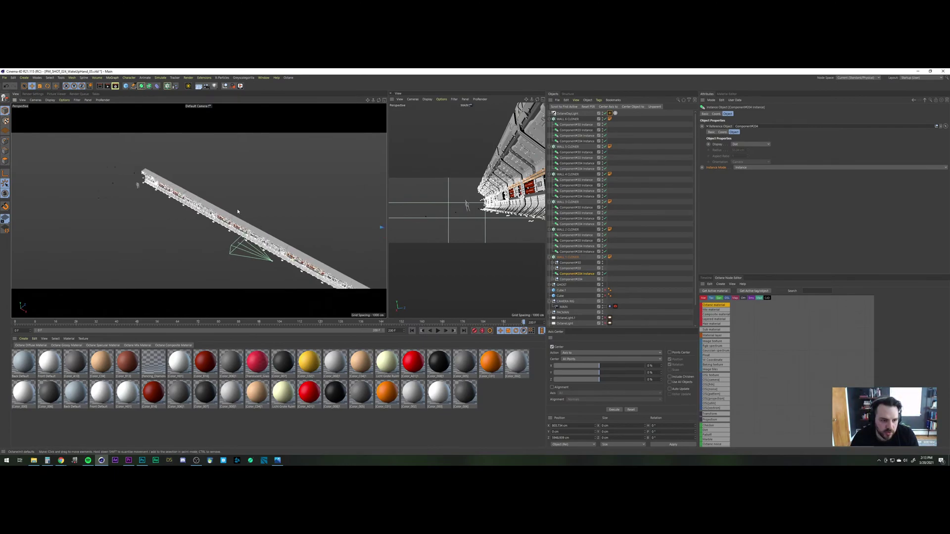
{"action": "middle_click_drag", "start_coordinate": [238, 211], "coordinate": [232, 205], "text": "alt"}
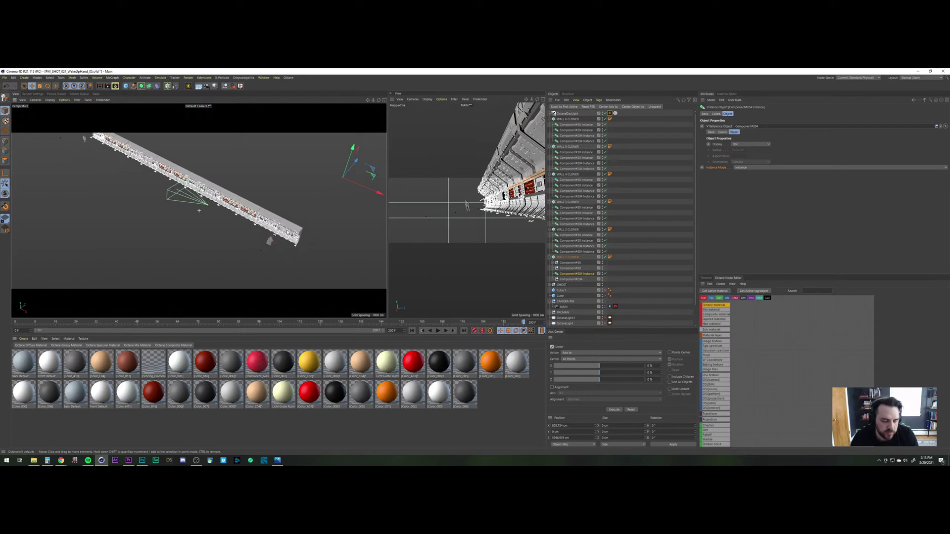
{"action": "left_click_drag", "start_coordinate": [292, 236], "coordinate": [262, 206], "text": "alt"}
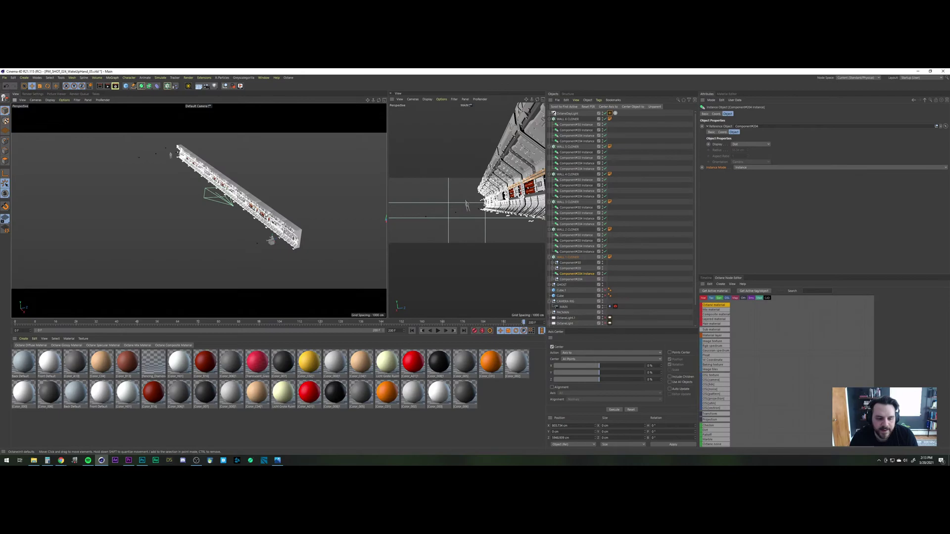
{"action": "left_click", "coordinate": [574, 251]}
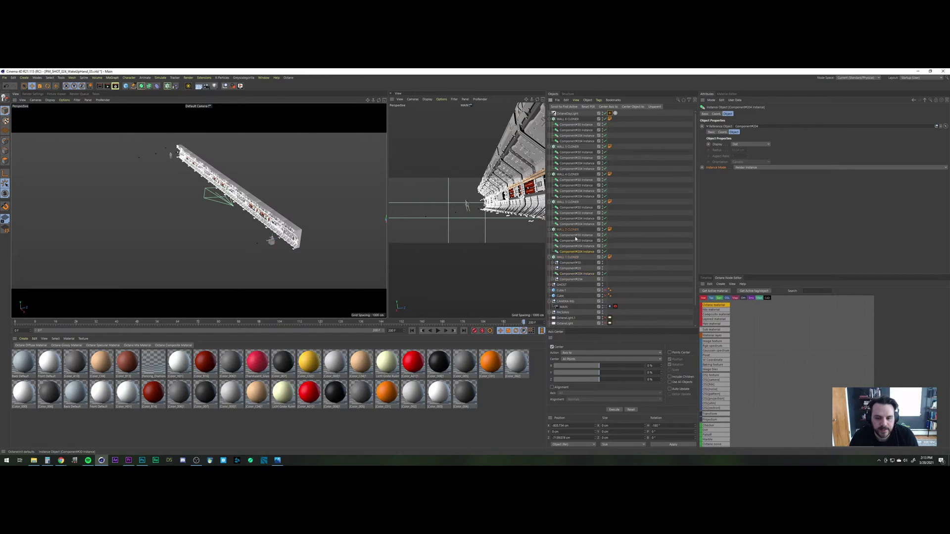
{"action": "left_click", "coordinate": [575, 236], "text": "shift"}
{"action": "key", "text": "Delete"}
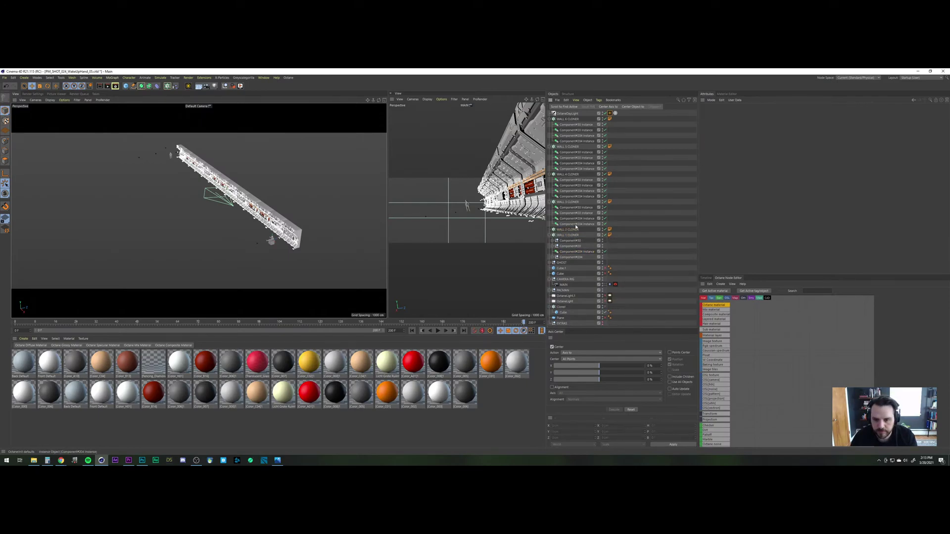
{"action": "left_click", "coordinate": [575, 224]}
{"action": "left_click", "coordinate": [576, 208], "text": "shift"}
{"action": "key", "text": "Delete"}
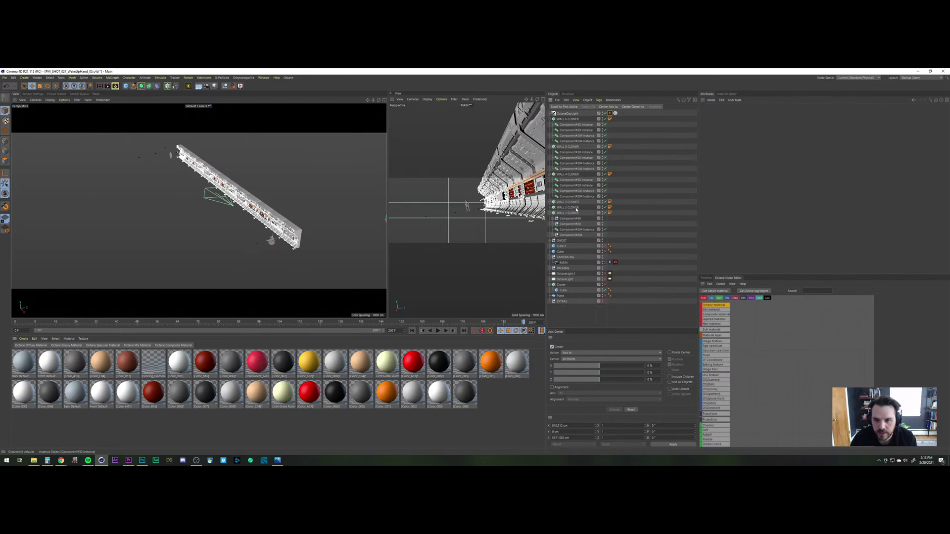
{"action": "left_click", "coordinate": [579, 180], "text": "shift"}
{"action": "key", "text": "Delete"}
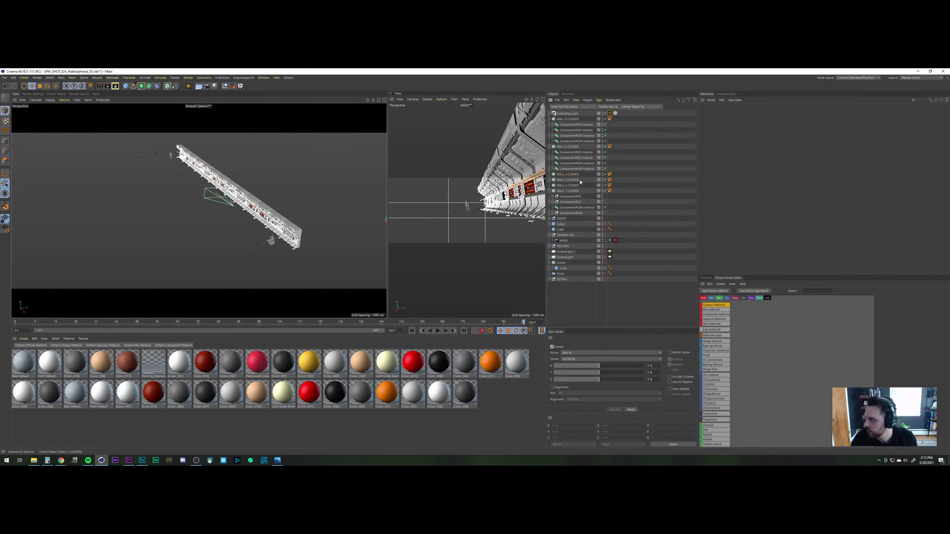
Step: Delete the four component instances under WALL 5 CLONER and the four under WALL 6 CLONER
{"action": "left_click", "coordinate": [570, 169]}
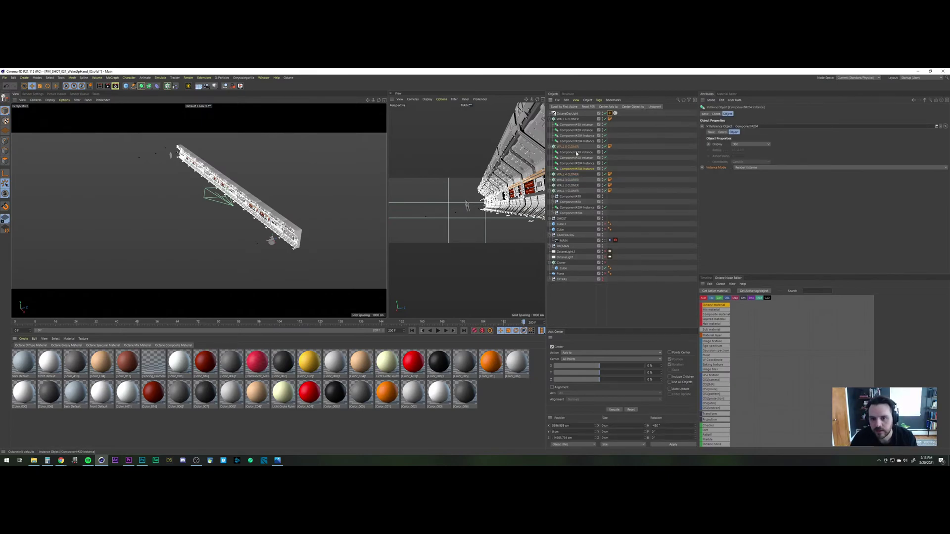
{"action": "left_click", "coordinate": [575, 152], "text": "shift"}
{"action": "key", "text": "Delete"}
{"action": "left_click", "coordinate": [575, 141]}
{"action": "left_click", "coordinate": [578, 125], "text": "shift"}
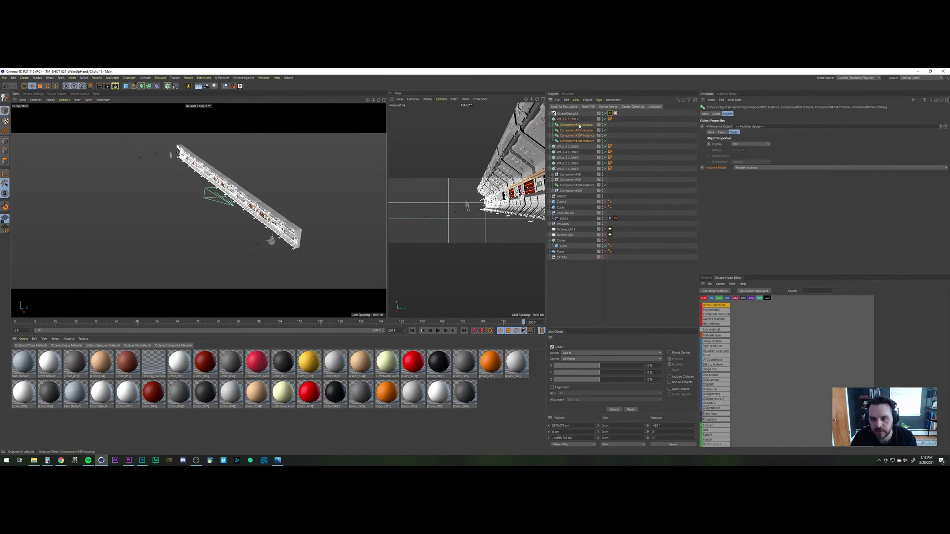
{"action": "key", "text": "Delete"}
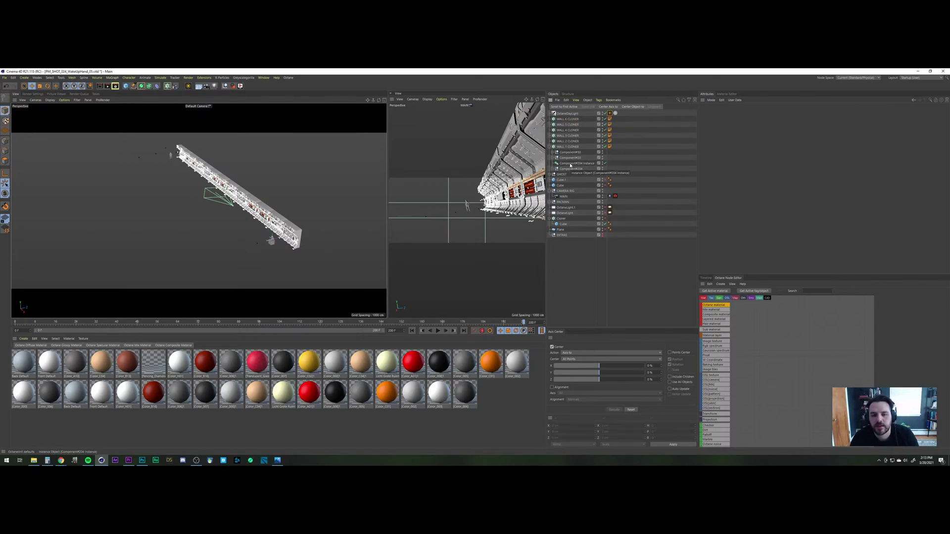
Step: Set the instance mode of the component instance under WALL 1 CLONER to Render Instance
{"action": "left_click", "coordinate": [628, 162]}
{"action": "left_click", "coordinate": [742, 168]}
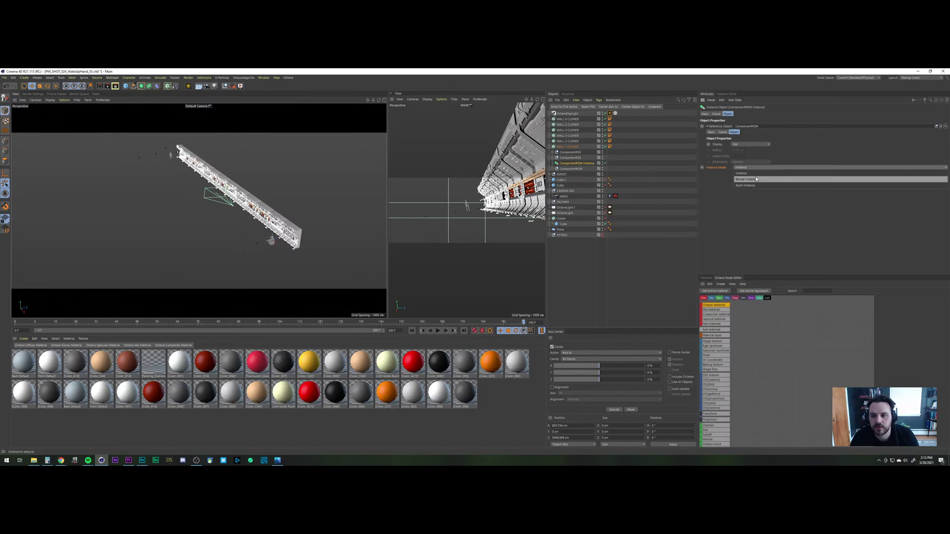
{"action": "left_click", "coordinate": [753, 177]}
Step: Disable all wall cloners from WALL 1 to WALL 6 and bring the original wall components into view
{"action": "left_click", "coordinate": [605, 141]}
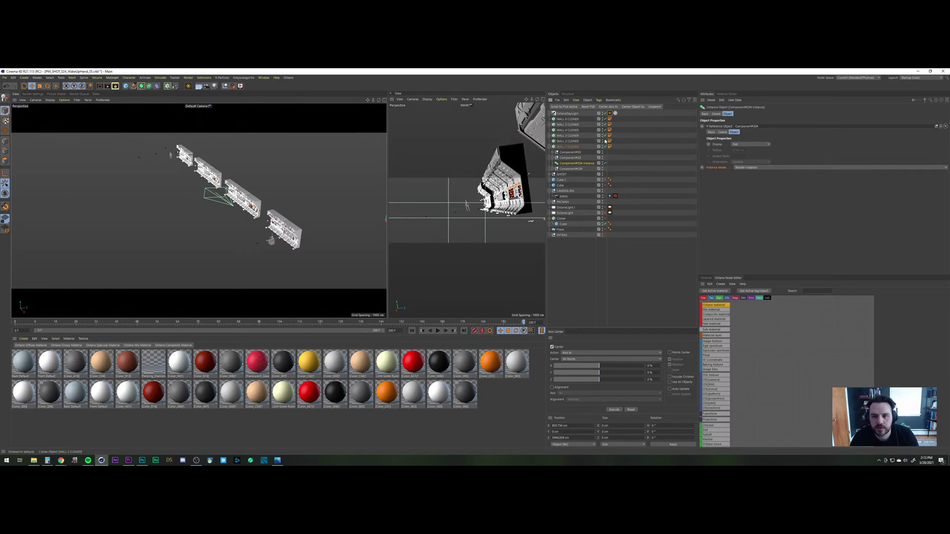
{"action": "left_click", "coordinate": [565, 114]}
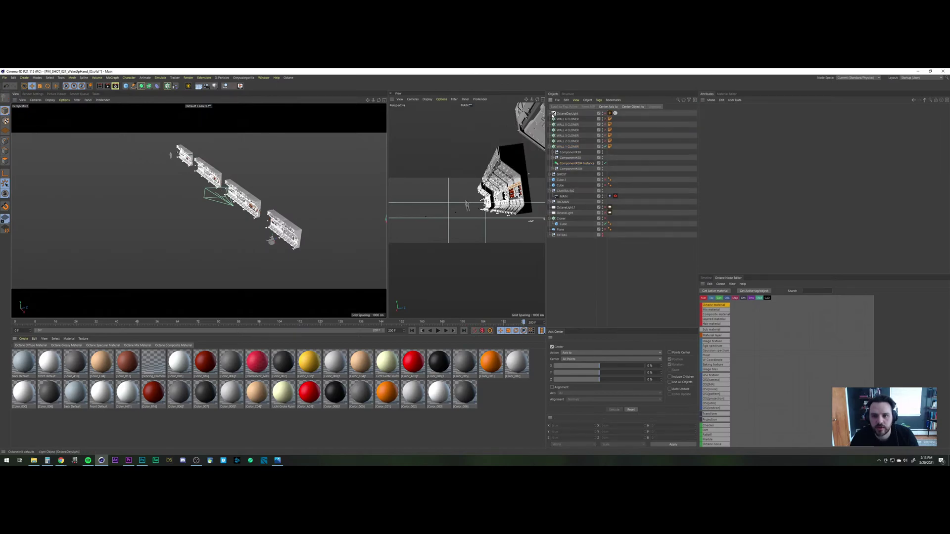
{"action": "left_click", "coordinate": [605, 146]}
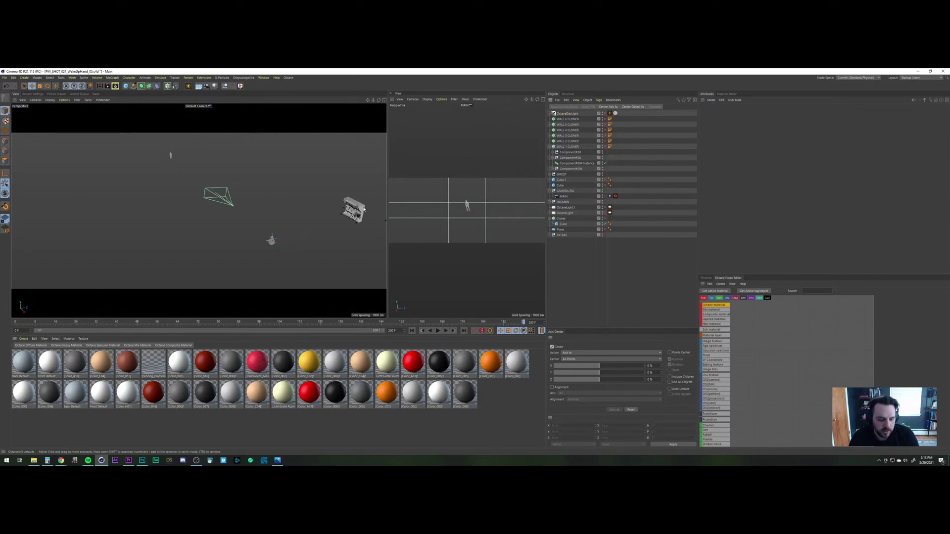
{"action": "middle_click_drag", "start_coordinate": [363, 210], "coordinate": [303, 212], "text": "alt"}
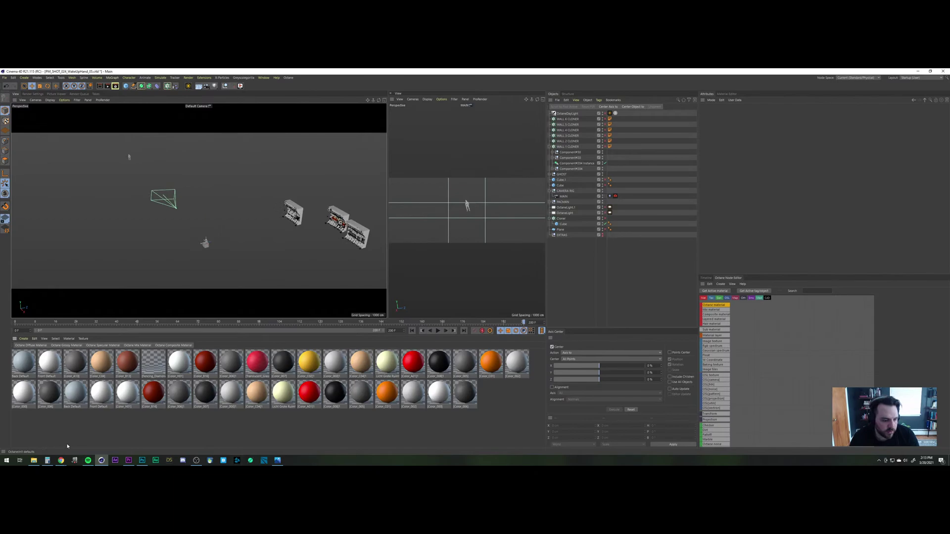
Step: Switch to Spotify and skip ahead two tracks
{"action": "left_click", "coordinate": [88, 461]}
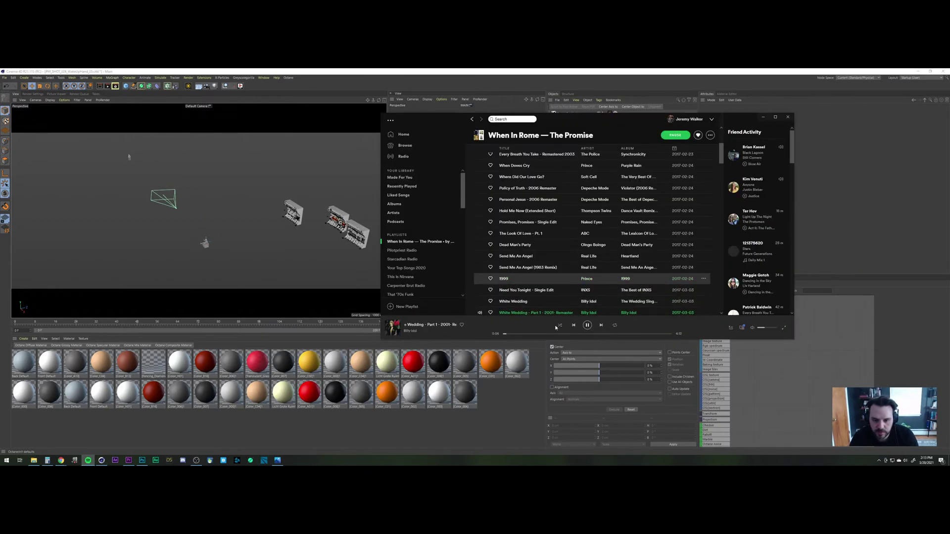
{"action": "left_click", "coordinate": [605, 325]}
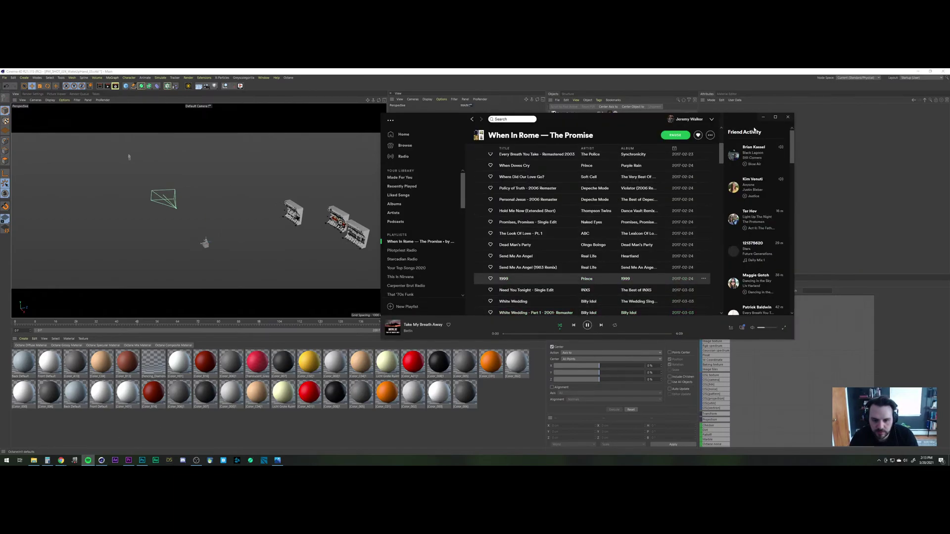
{"action": "left_click", "coordinate": [603, 326]}
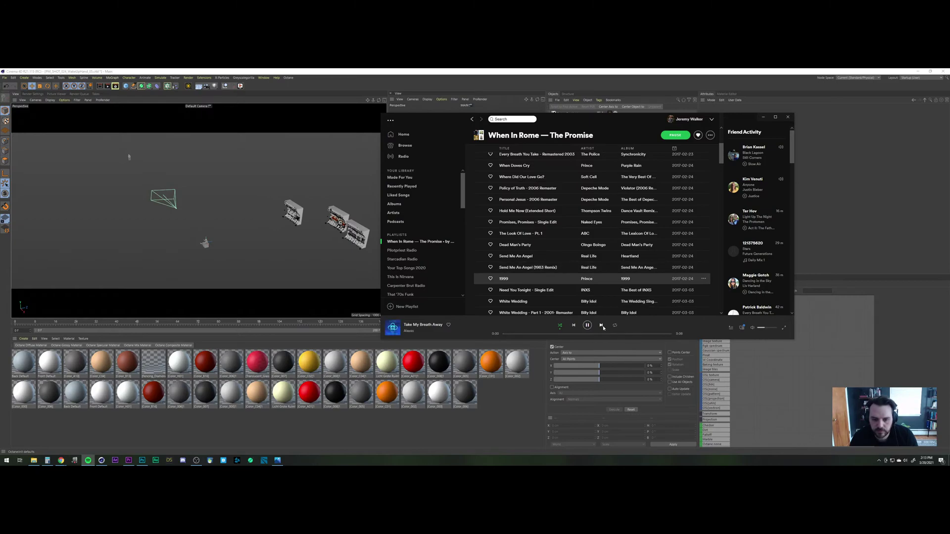
Step: Skip to the next track in Spotify and return to Cinema 4D
{"action": "left_click", "coordinate": [602, 325]}
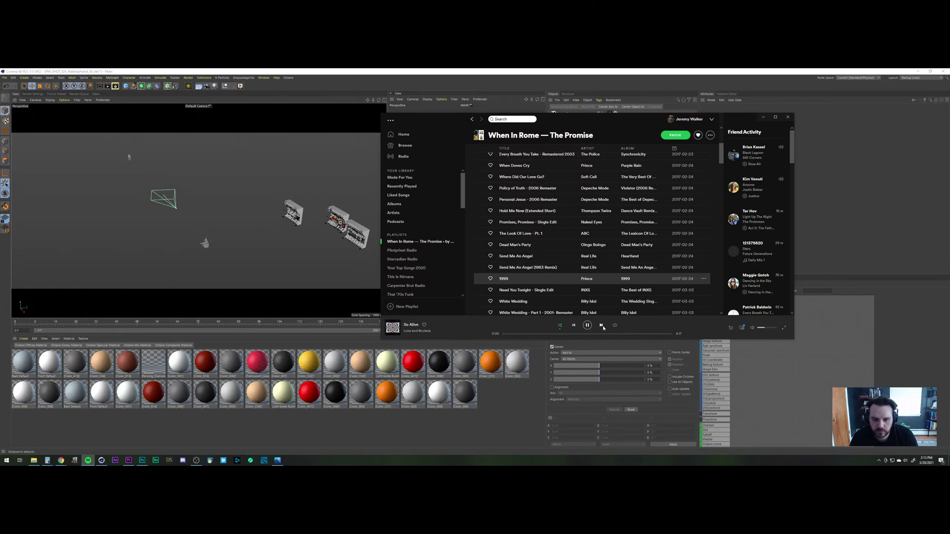
{"action": "left_click", "coordinate": [763, 117]}
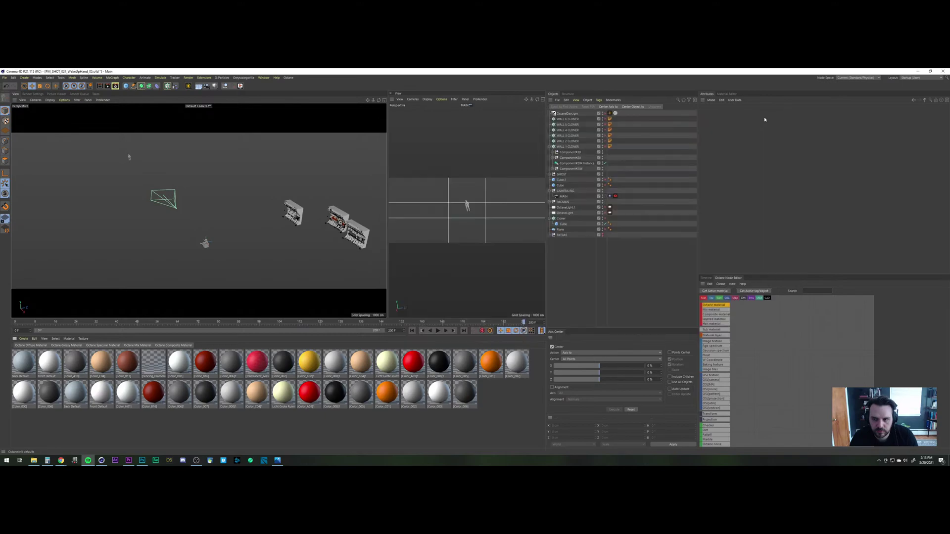
Step: Check the components under WALL 1 CLONER and try the cloner enabled with its instance mode set to Instance
{"action": "left_click", "coordinate": [571, 158]}
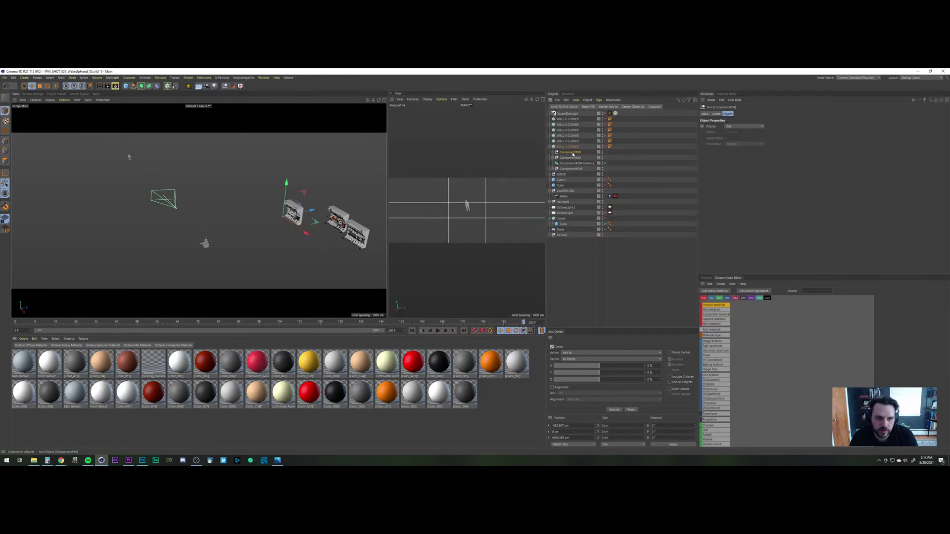
{"action": "left_click", "coordinate": [571, 170]}
{"action": "left_click", "coordinate": [572, 164]}
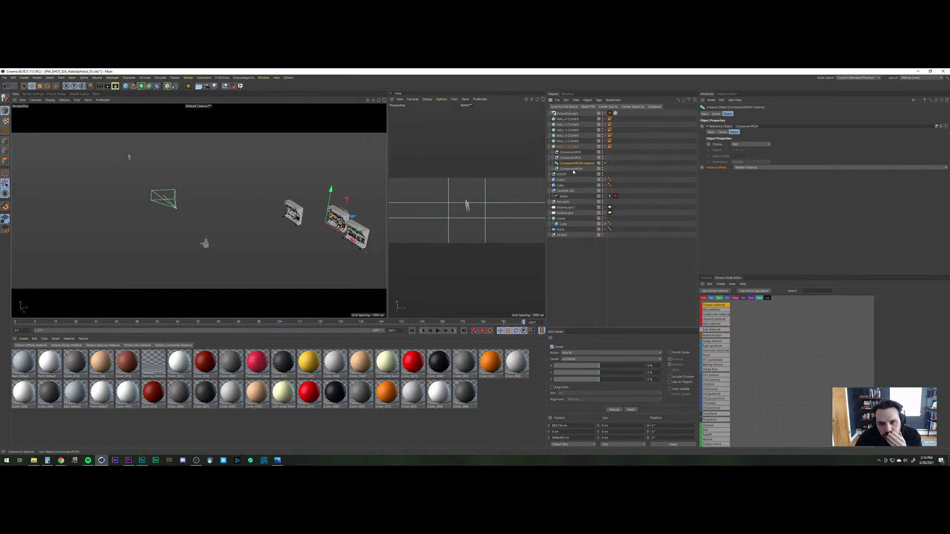
{"action": "left_click", "coordinate": [570, 147]}
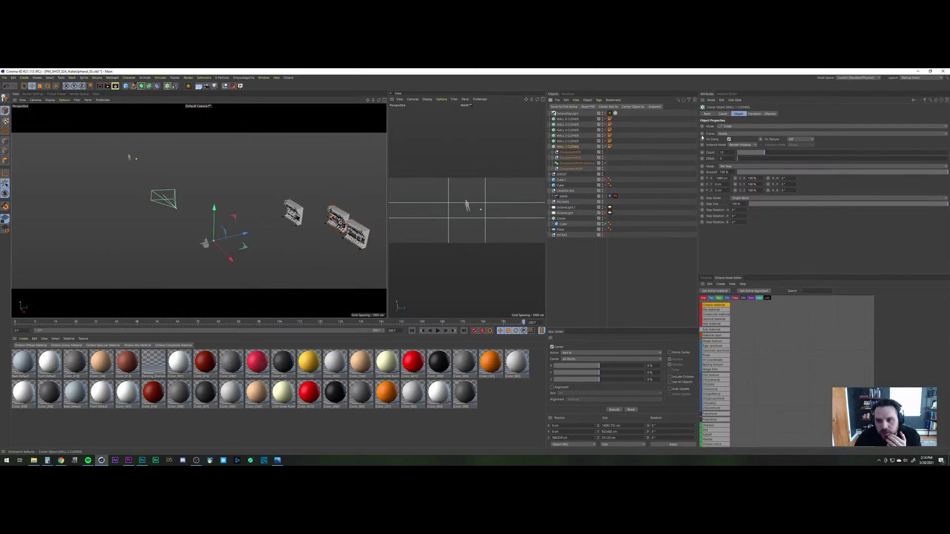
{"action": "left_click", "coordinate": [729, 139]}
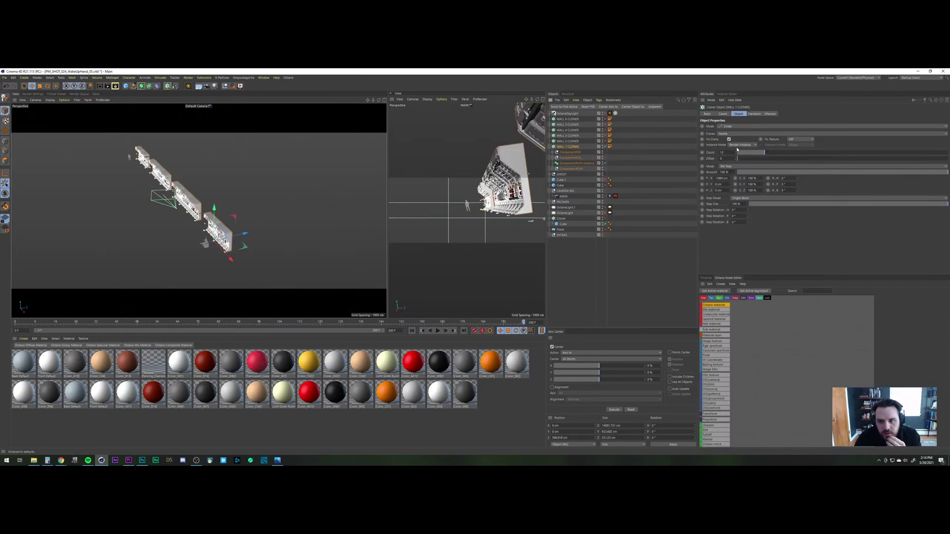
{"action": "left_click", "coordinate": [741, 144]}
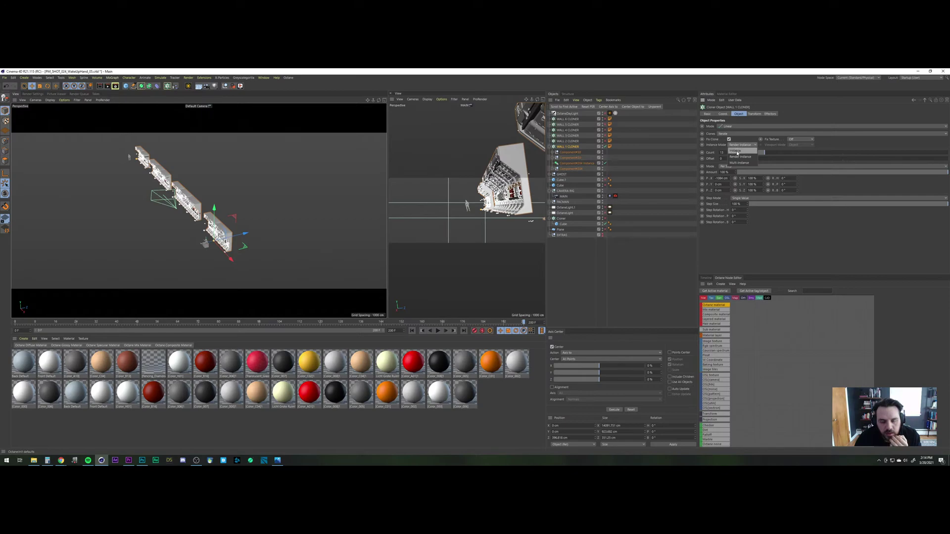
{"action": "left_click", "coordinate": [737, 154]}
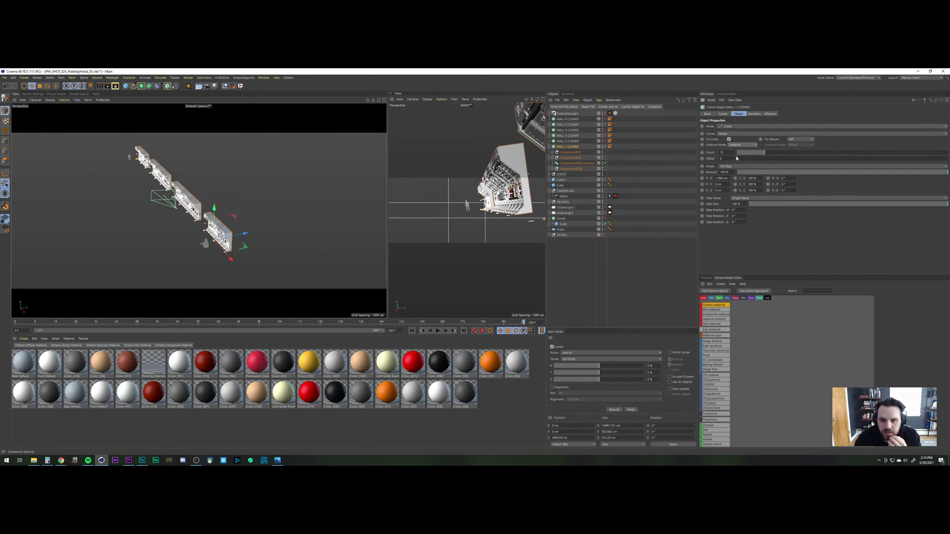
{"action": "key", "text": "ctrl+z"}
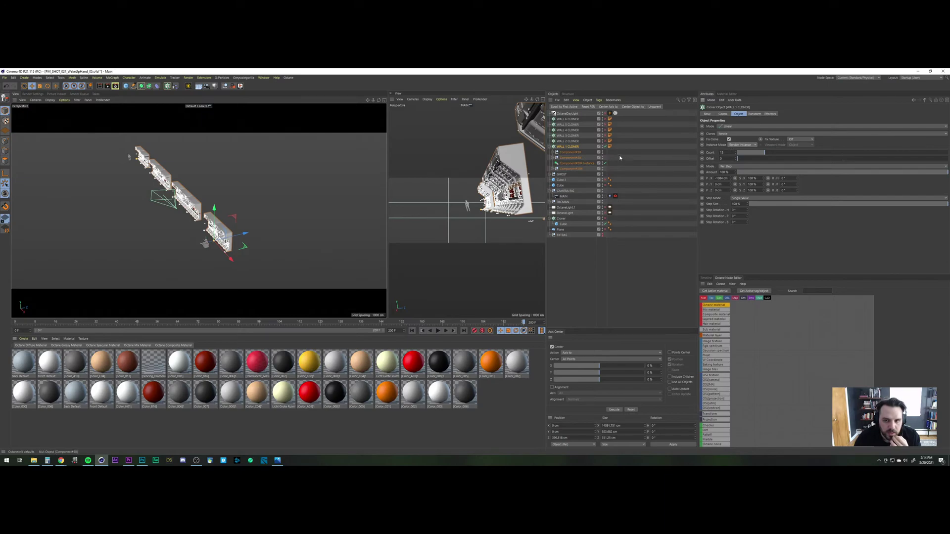
{"action": "left_click", "coordinate": [606, 146]}
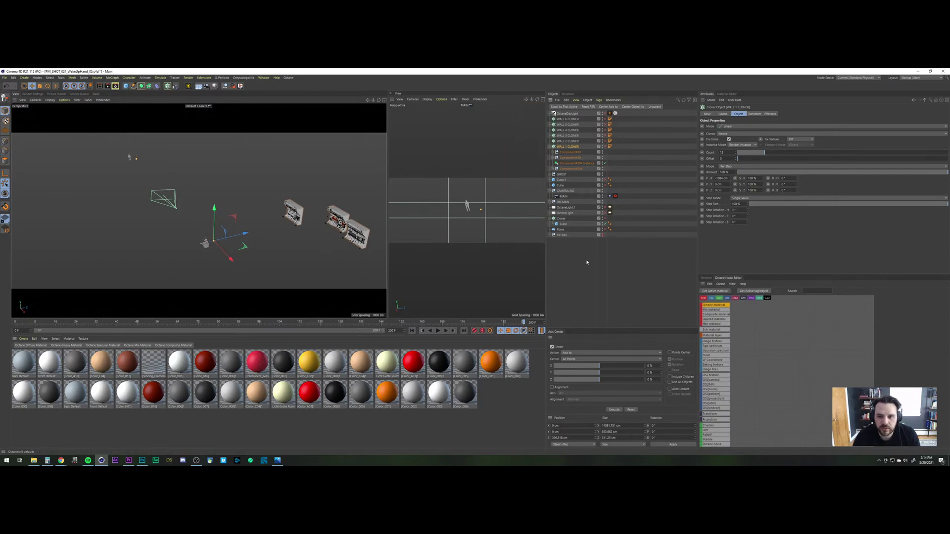
Step: Replace the component instance under WALL 1 CLONER with a new Render Instance of the last component, moved along X into the wall gap
{"action": "left_click", "coordinate": [579, 164]}
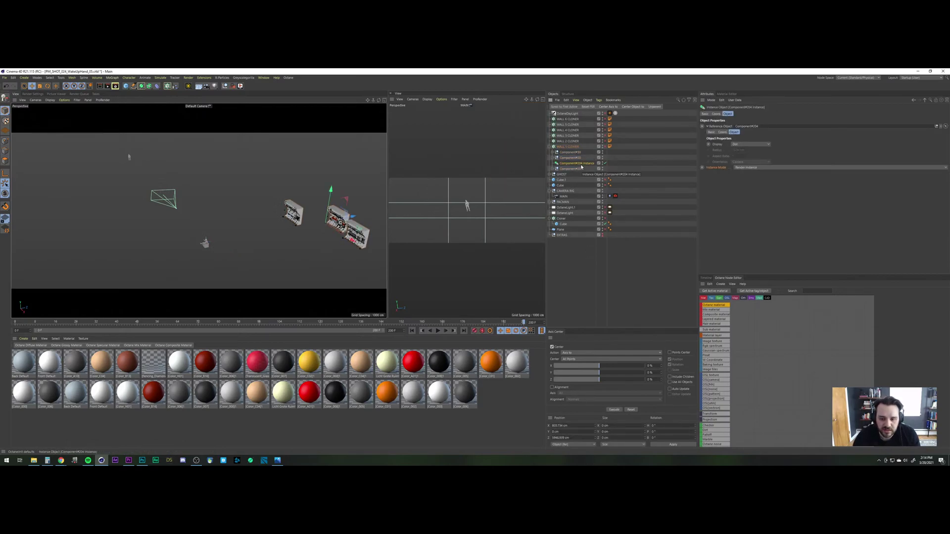
{"action": "key", "text": "Delete"}
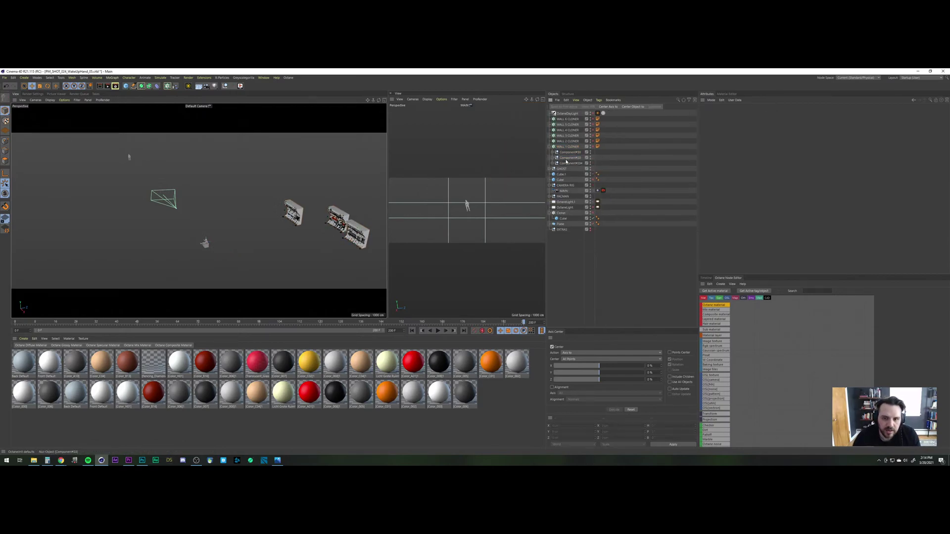
{"action": "left_click", "coordinate": [569, 164]}
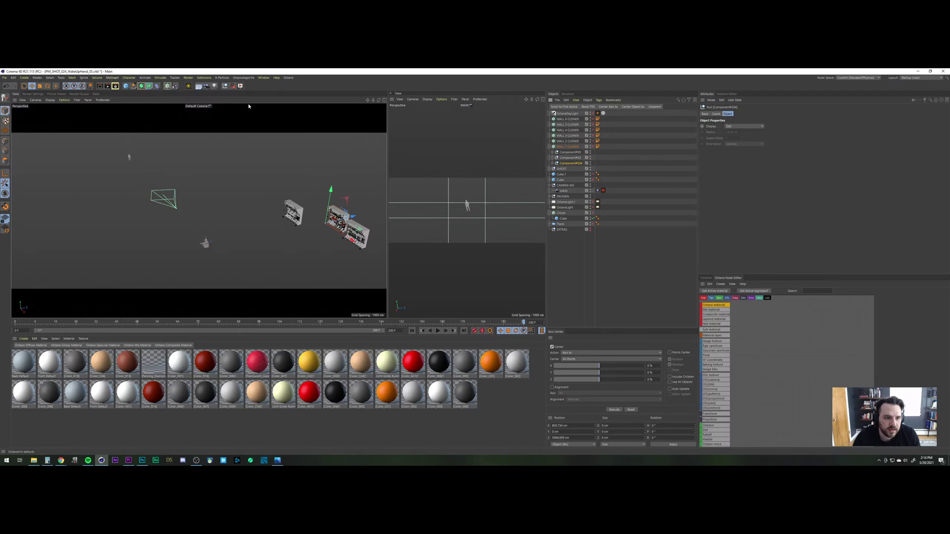
{"action": "left_click", "coordinate": [753, 167]}
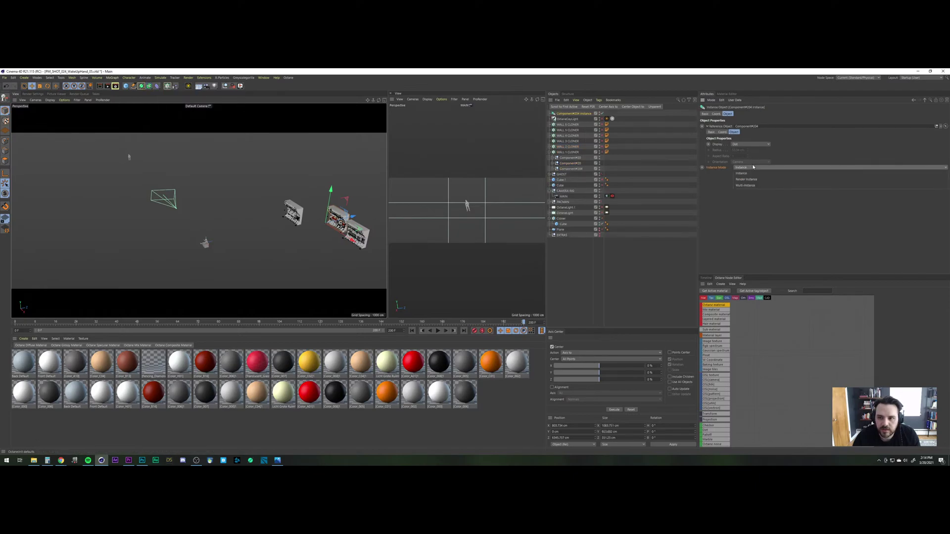
{"action": "left_click", "coordinate": [746, 179]}
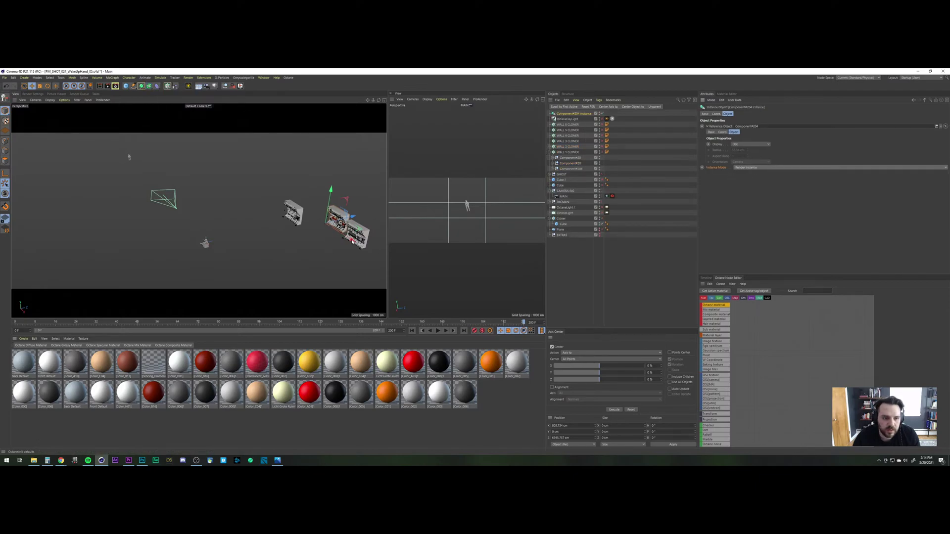
{"action": "left_click_drag", "start_coordinate": [352, 241], "coordinate": [287, 241]}
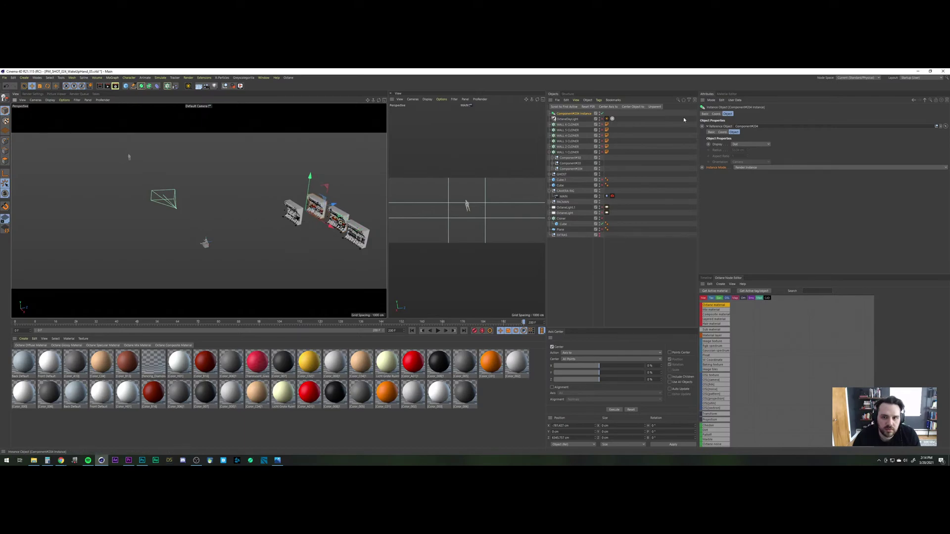
Step: Enable WALL 1 CLONER and nest the new render instance just above its last component
{"action": "left_click", "coordinate": [602, 152]}
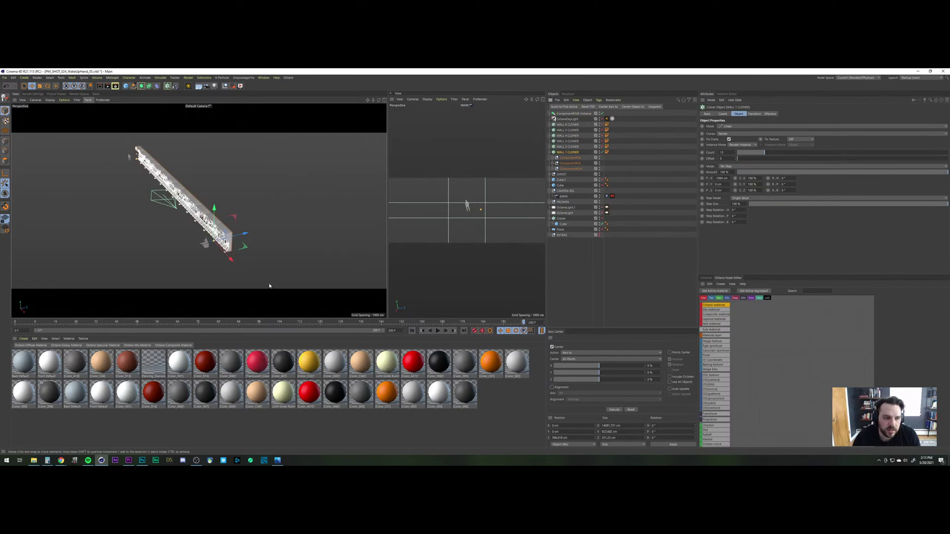
{"action": "left_click_drag", "start_coordinate": [579, 115], "coordinate": [577, 166]}
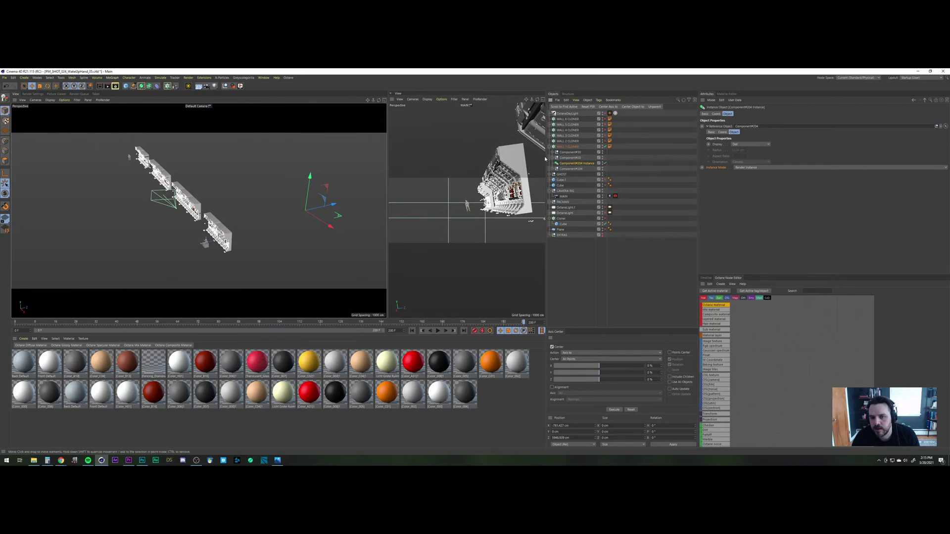
{"action": "left_click", "coordinate": [553, 158]}
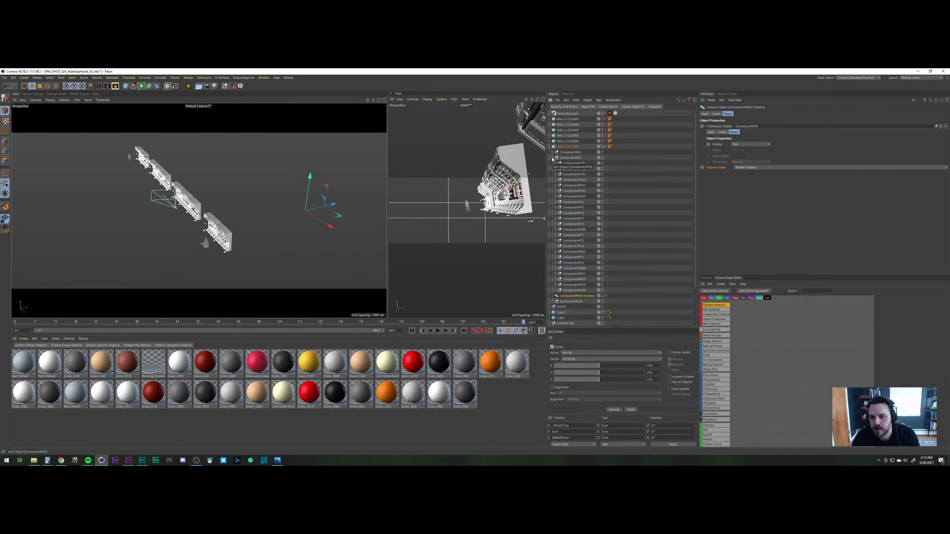
{"action": "left_click", "coordinate": [553, 159]}
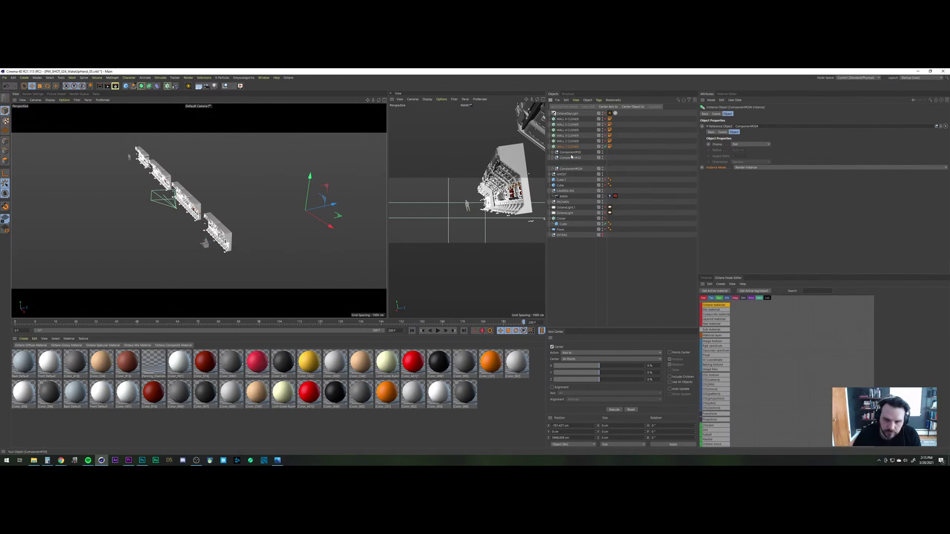
Step: Replace the render instance under WALL 1 CLONER with a real duplicate of the last component, removing the number suffix from its name
{"action": "key", "text": "Delete"}
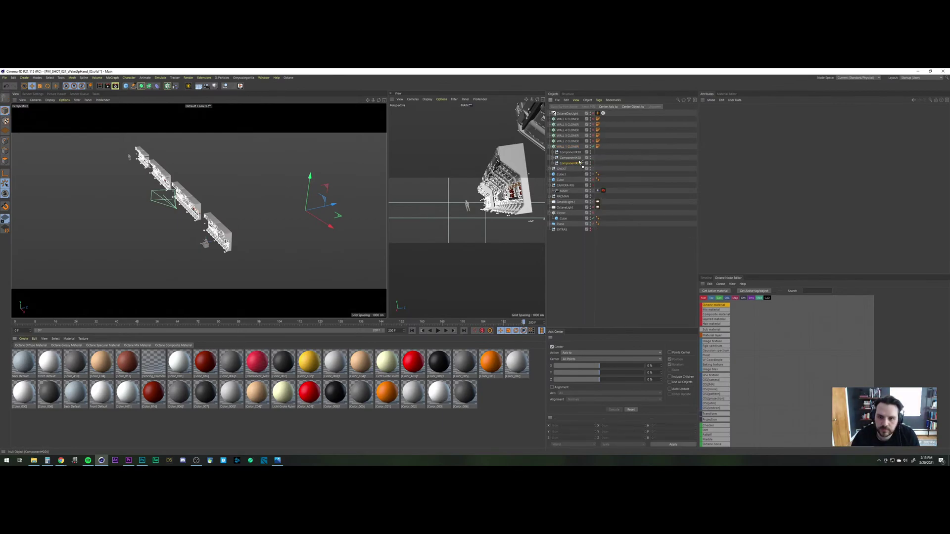
{"action": "left_click_drag", "start_coordinate": [579, 163], "coordinate": [583, 164], "text": "ctrl"}
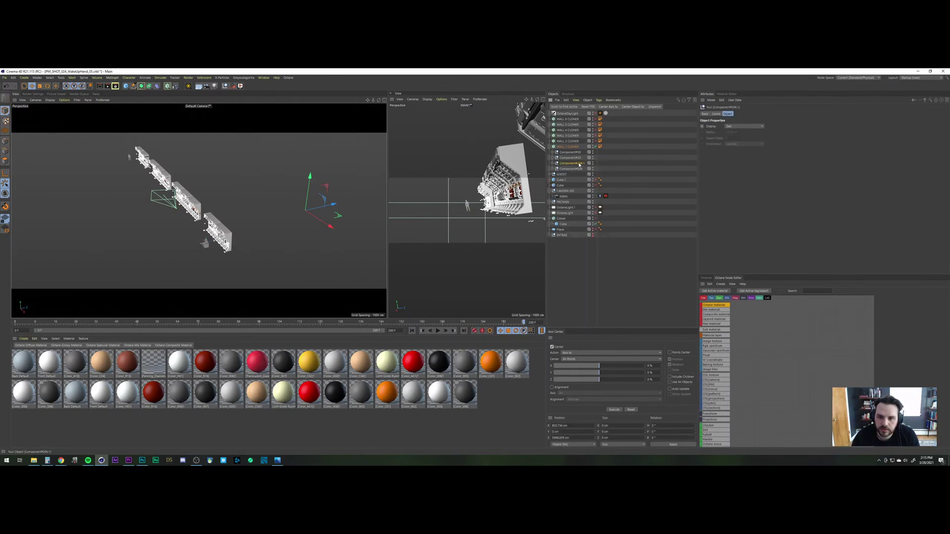
{"action": "double_click", "coordinate": [579, 163]}
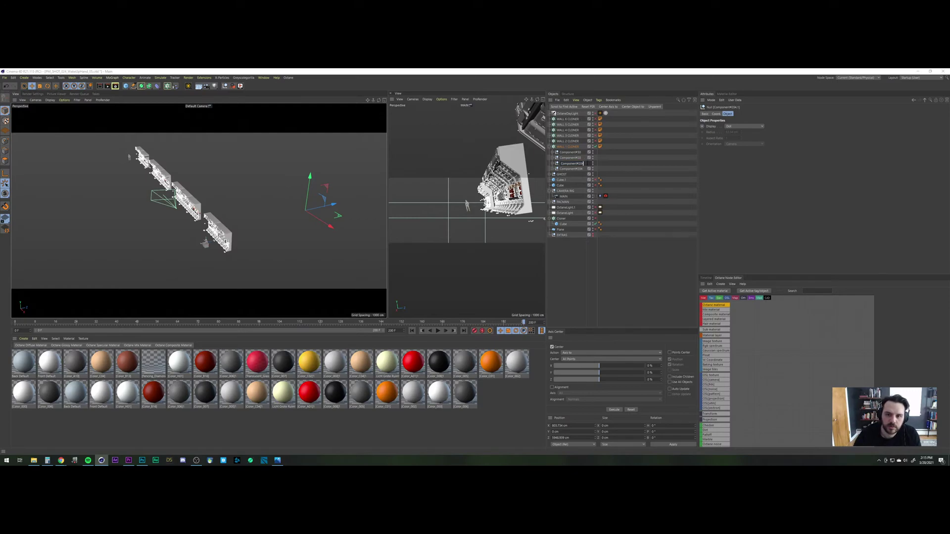
{"action": "key", "text": "Return"}
Step: Copy the four components under WALL 1 CLONER into each of the WALL 2 to WALL 6 cloners
{"action": "left_click", "coordinate": [571, 168]}
{"action": "left_click", "coordinate": [571, 153], "text": "shift"}
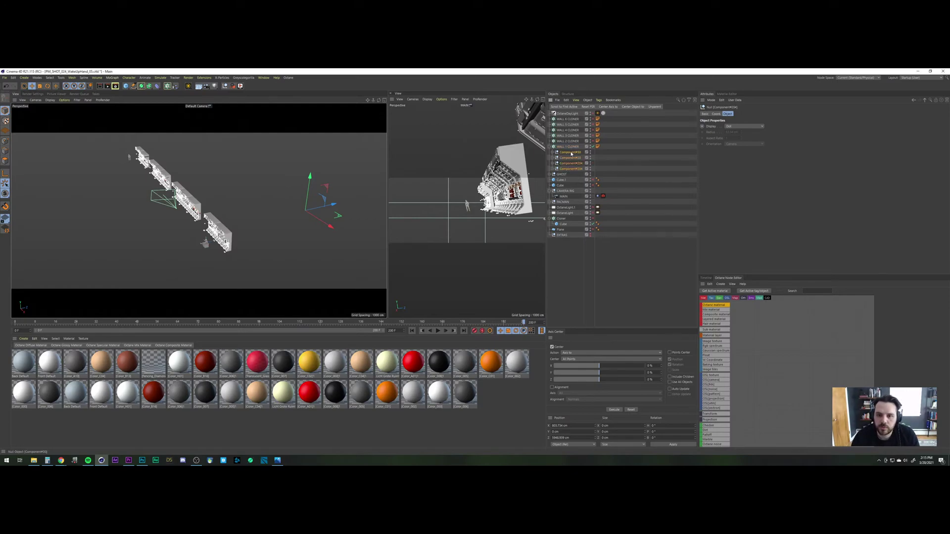
{"action": "left_click_drag", "start_coordinate": [571, 153], "coordinate": [576, 121], "text": "ctrl"}
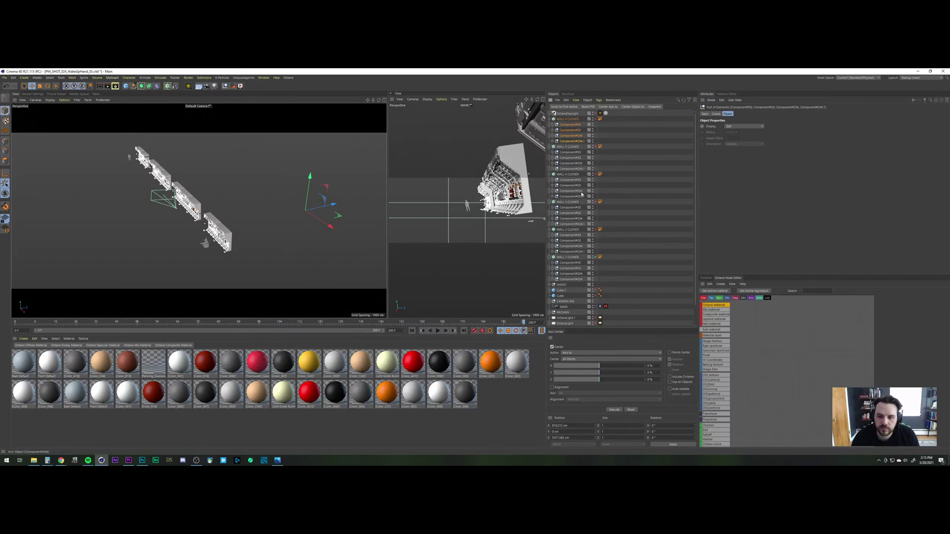
Step: Switch the WALL 1 CLONER off and back on to show the full wall, and save the project
{"action": "scroll", "coordinate": [583, 203], "scroll_direction": "down", "scroll_amount": 2}
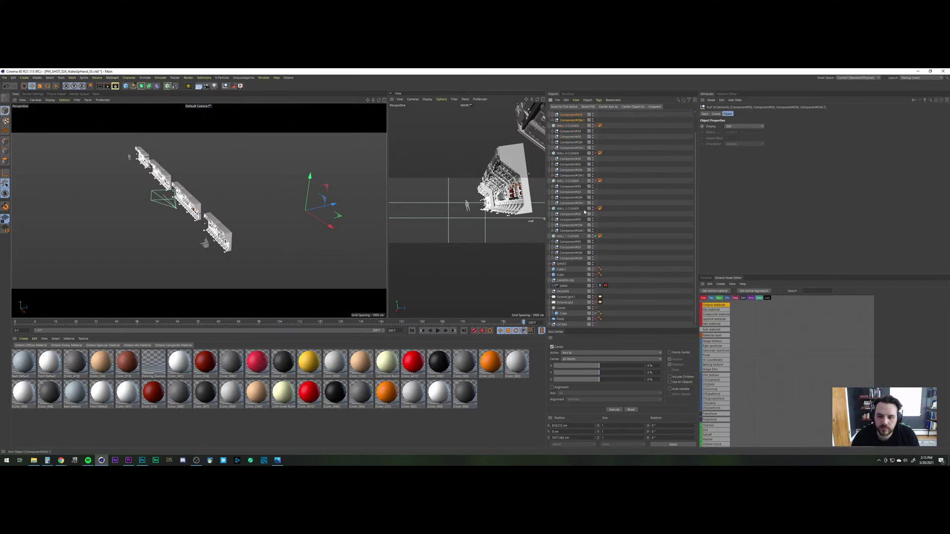
{"action": "left_click", "coordinate": [606, 242]}
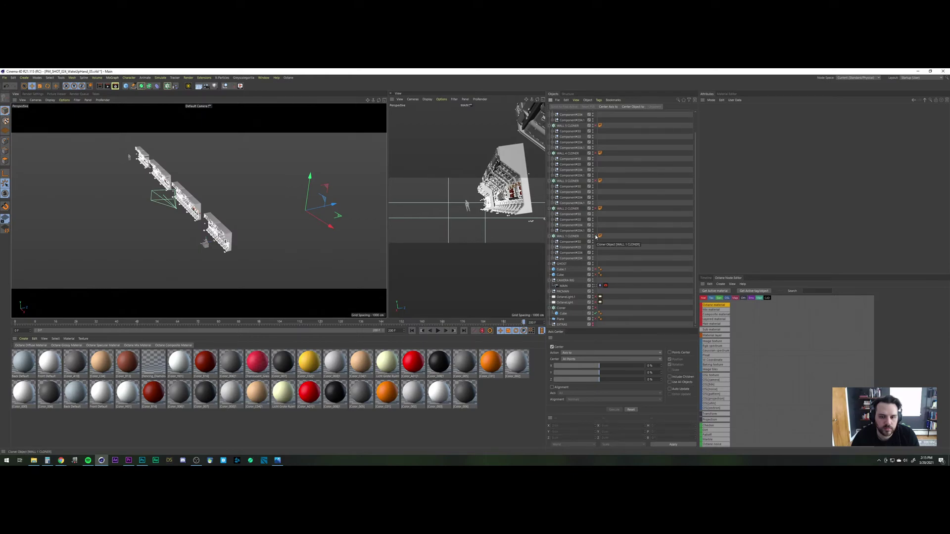
{"action": "left_click", "coordinate": [596, 237]}
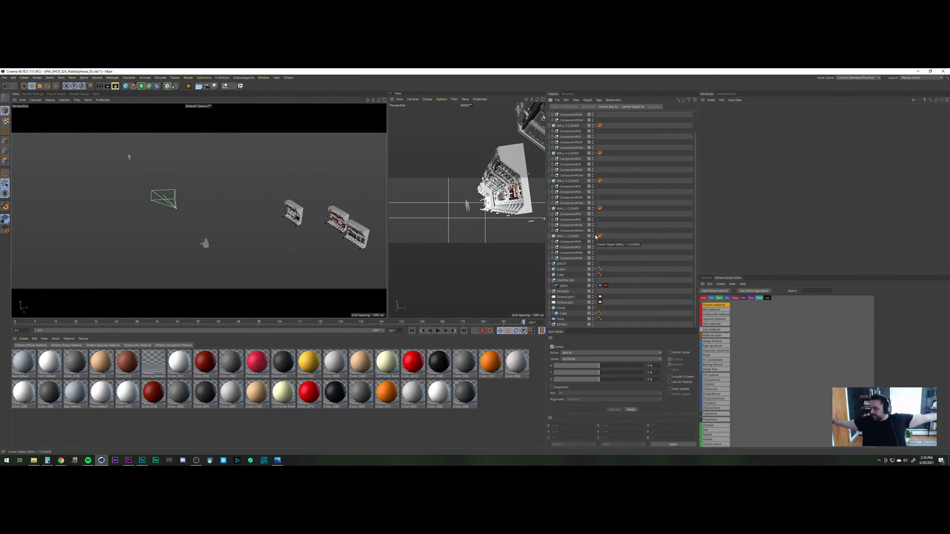
{"action": "left_click", "coordinate": [596, 236]}
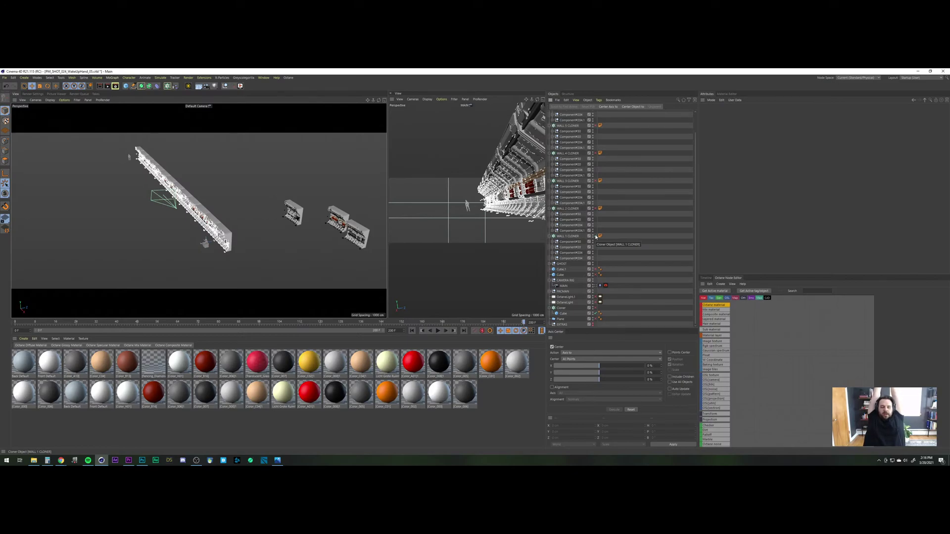
{"action": "key", "text": "ctrl+s"}
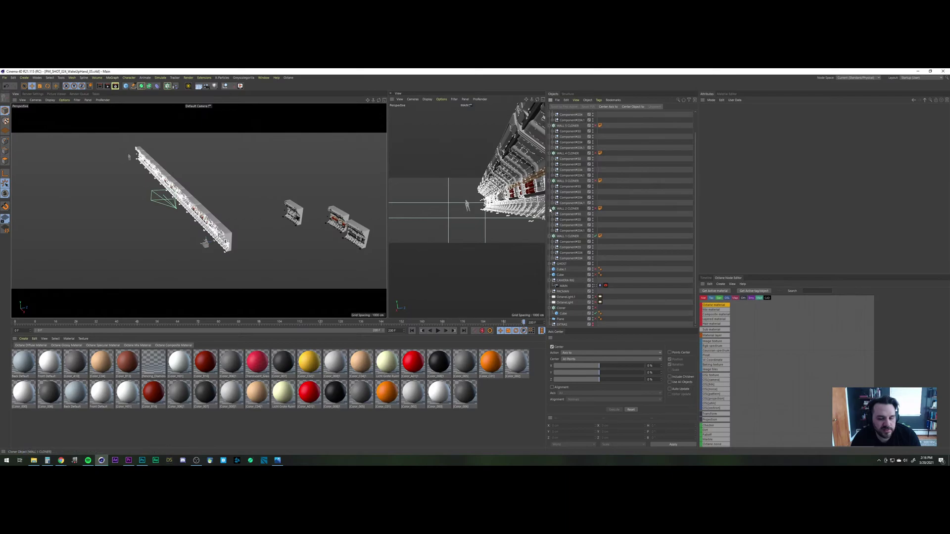
Step: Collapse the WALL 2, WALL 4, WALL 5 and WALL 6 cloner hierarchies in the object list
{"action": "left_click", "coordinate": [551, 209]}
{"action": "left_click", "coordinate": [551, 174]}
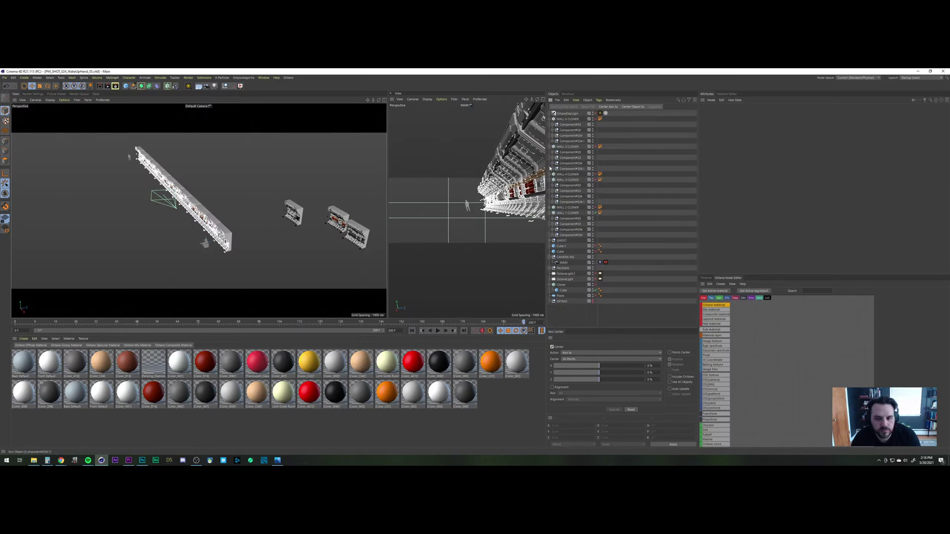
{"action": "left_click", "coordinate": [551, 147]}
{"action": "left_click", "coordinate": [551, 120]}
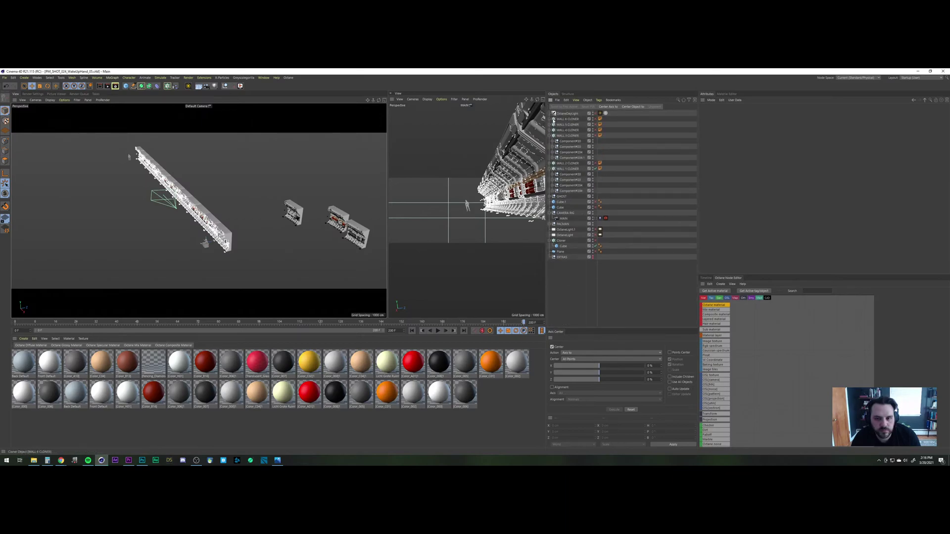
Step: Delete the Octane daylight and collapse the WALL 3 and WALL 1 cloner hierarchies
{"action": "left_click", "coordinate": [572, 113]}
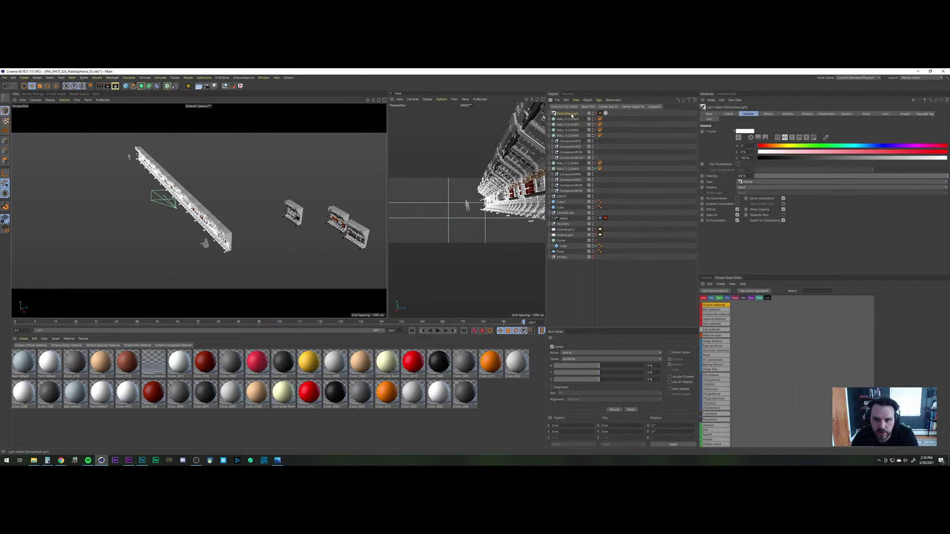
{"action": "key", "text": "Delete"}
{"action": "left_click", "coordinate": [550, 130]}
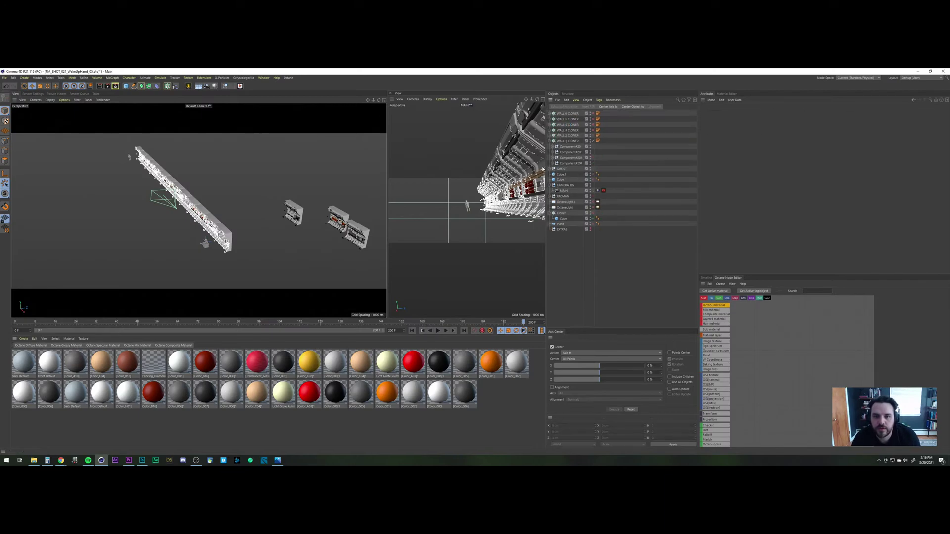
{"action": "left_click", "coordinate": [550, 142]}
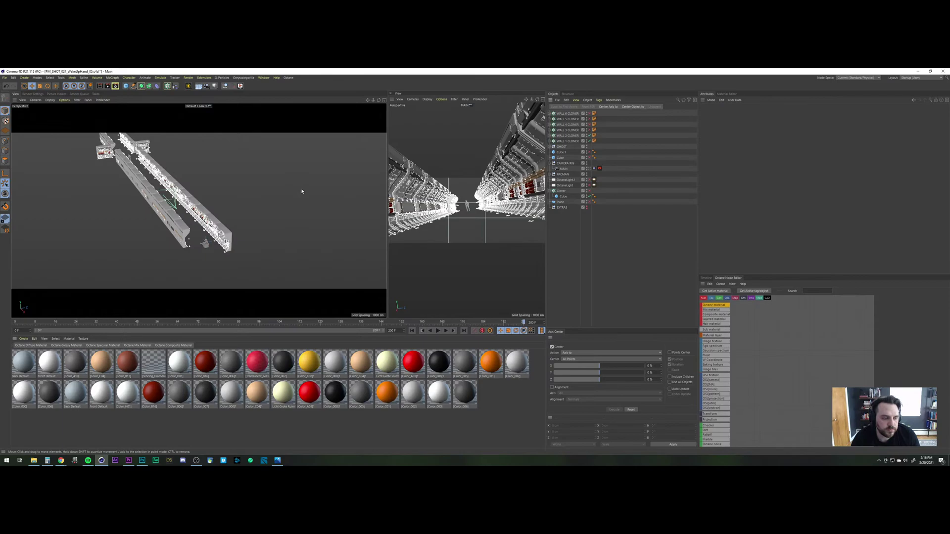
Step: Undo the last wall change and expand the WALL 6, WALL 5, WALL 4 and WALL 3 cloners to expose their components
{"action": "key", "text": "ctrl+z"}
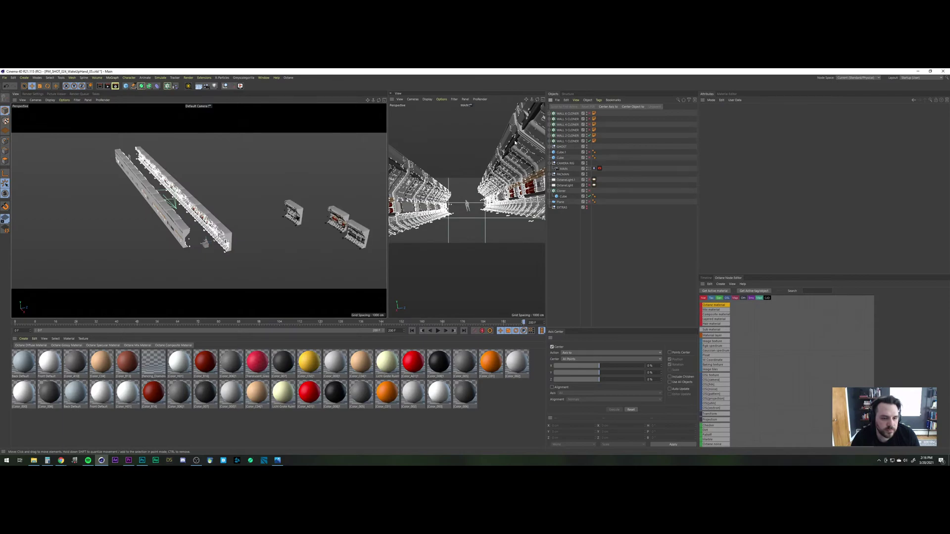
{"action": "left_click", "coordinate": [550, 114]}
{"action": "left_click", "coordinate": [550, 142]}
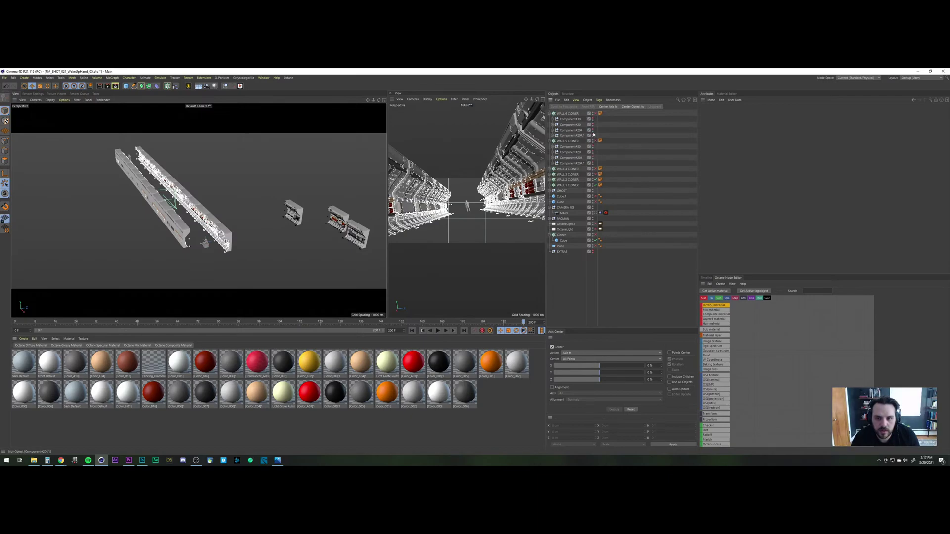
{"action": "left_click", "coordinate": [551, 169]}
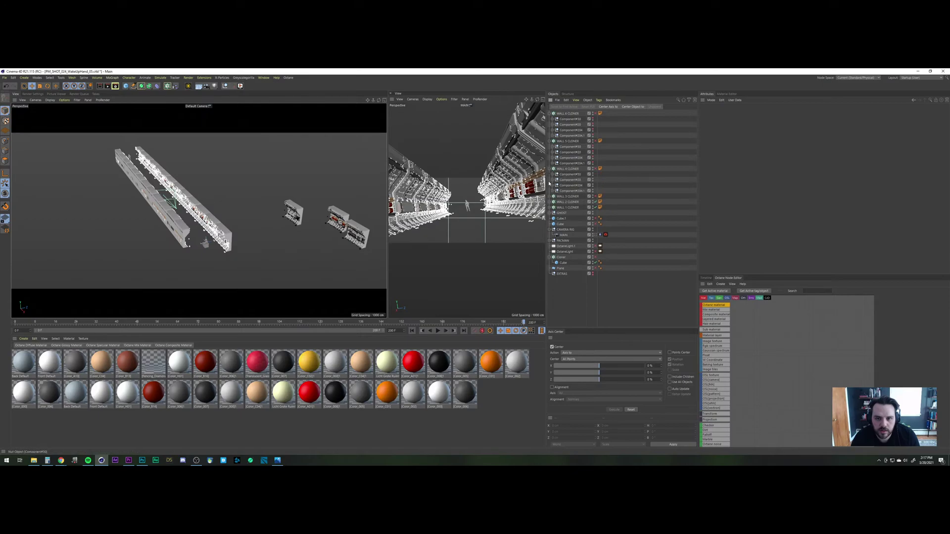
{"action": "left_click", "coordinate": [551, 196]}
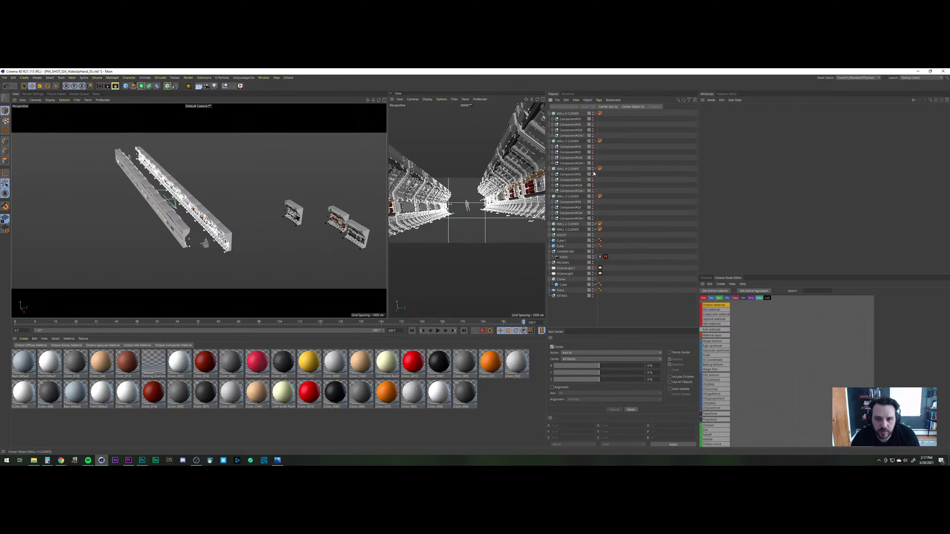
Step: Collapse the WALL 3 to WALL 6 cloner hierarchies and enable the cloners
{"action": "left_click", "coordinate": [550, 196]}
{"action": "left_click", "coordinate": [551, 169]}
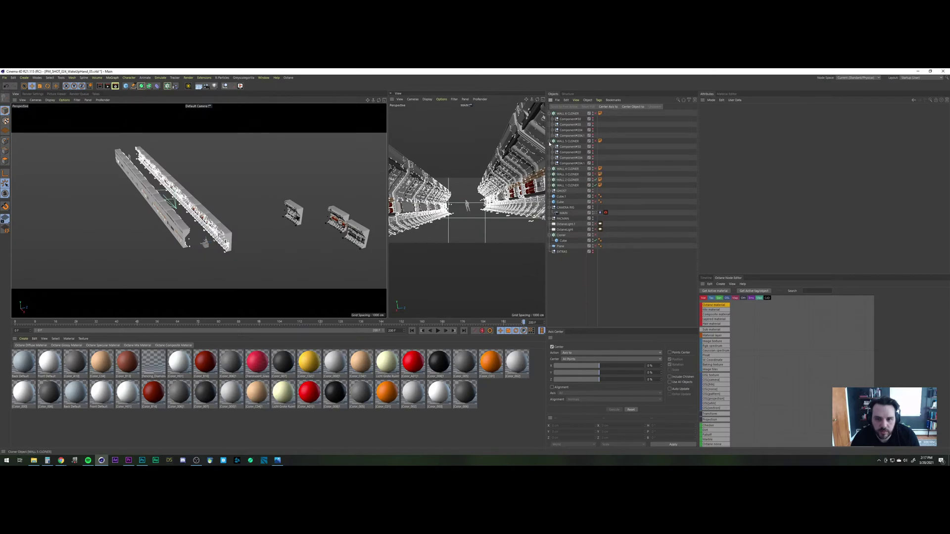
{"action": "left_click", "coordinate": [550, 142]}
{"action": "left_click", "coordinate": [551, 114]}
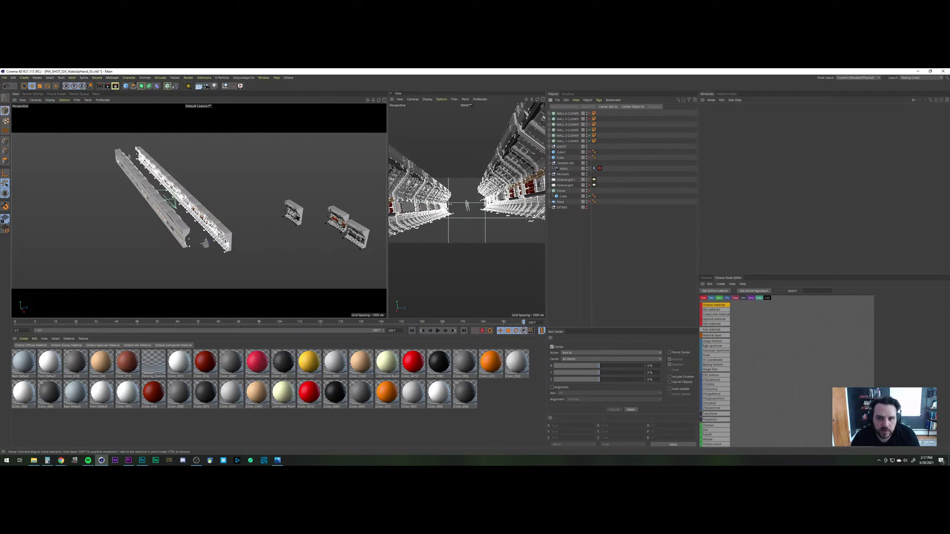
{"action": "left_click", "coordinate": [589, 120]}
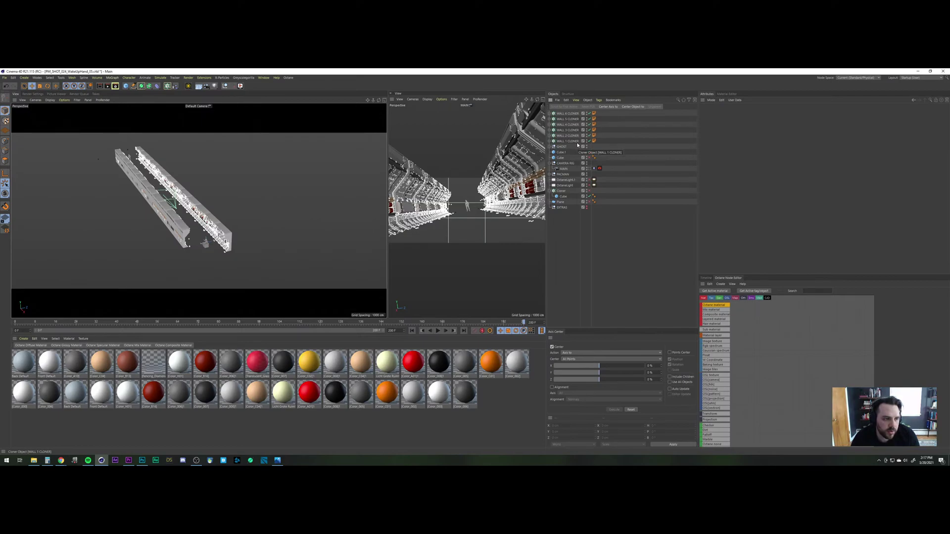
Step: Check the component objects inside the WALL 3 to WALL 6 cloners, collapse the hierarchies again and save the project
{"action": "left_click", "coordinate": [549, 130]}
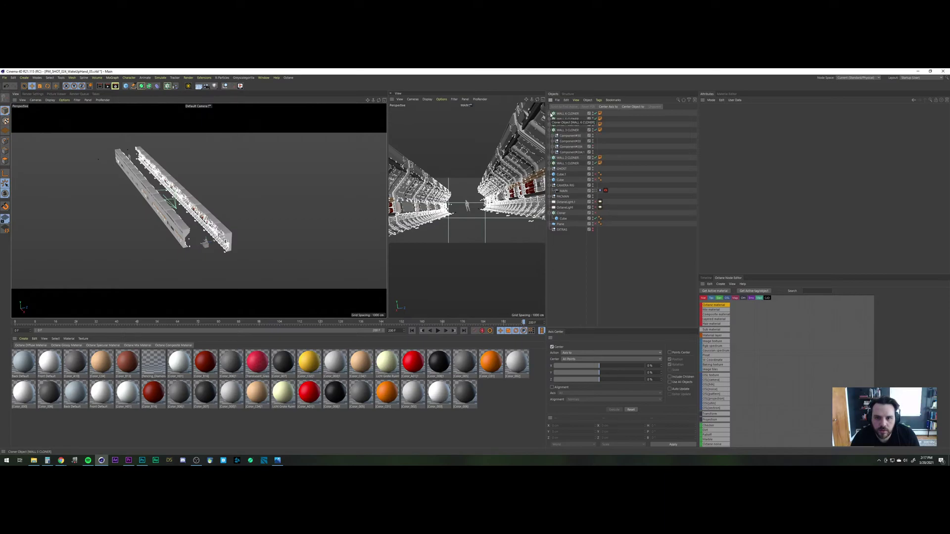
{"action": "left_click", "coordinate": [553, 113]}
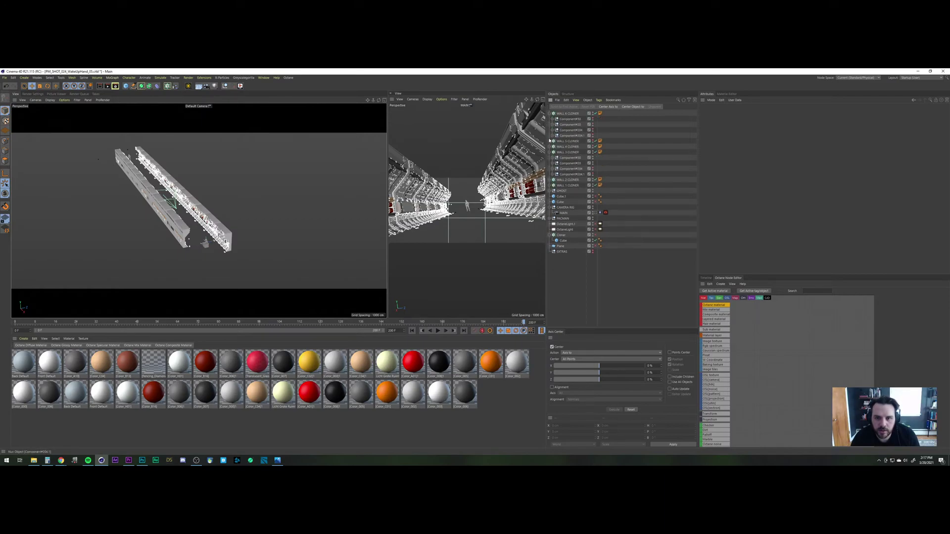
{"action": "left_click", "coordinate": [552, 141]}
{"action": "left_click", "coordinate": [551, 169]}
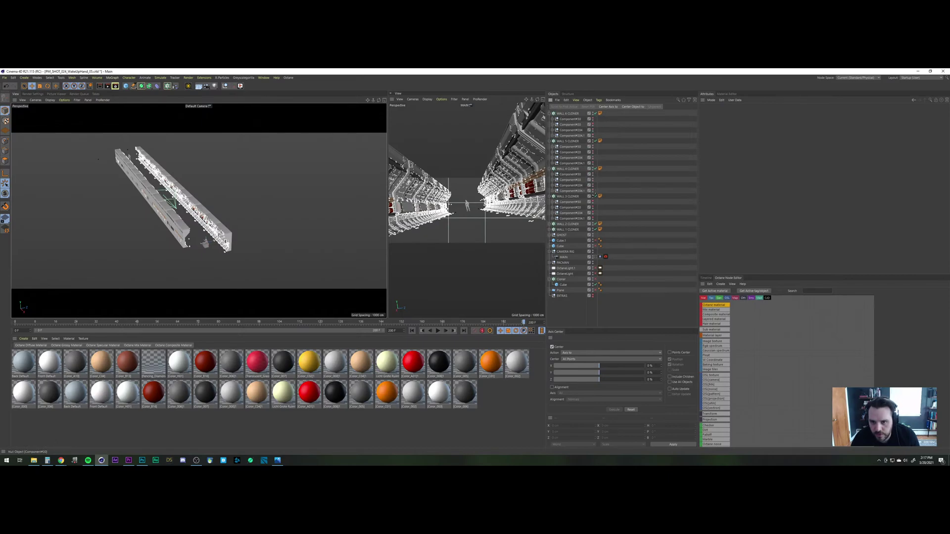
{"action": "left_click", "coordinate": [552, 196]}
{"action": "left_click", "coordinate": [552, 169]}
{"action": "left_click", "coordinate": [552, 141]}
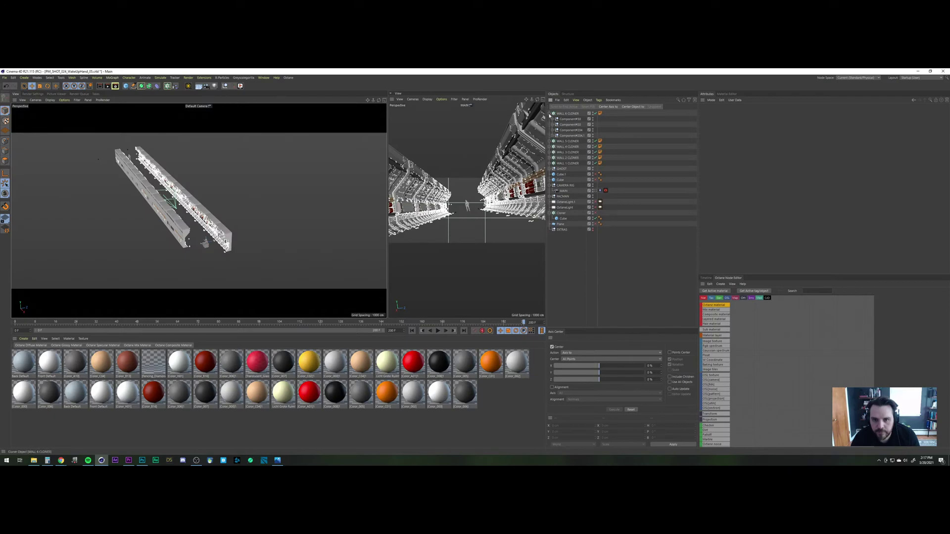
{"action": "left_click", "coordinate": [553, 113]}
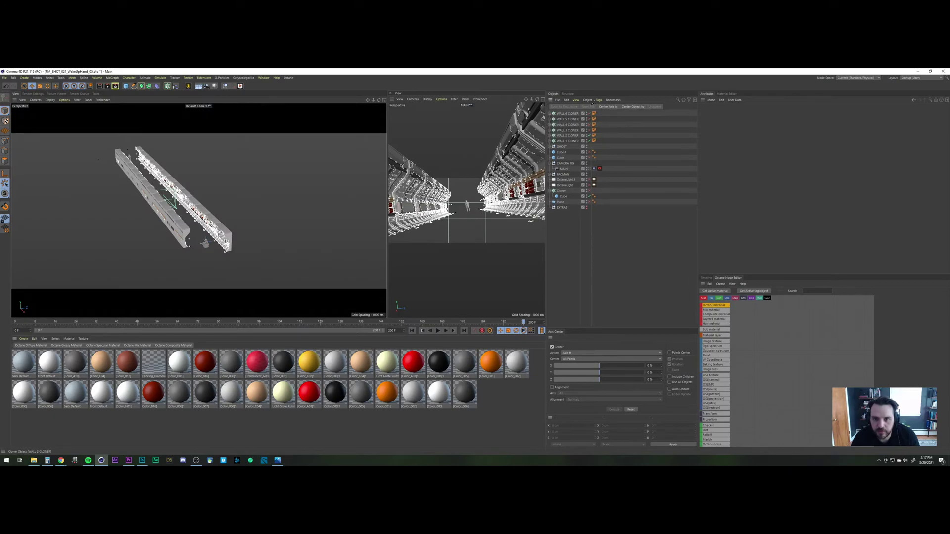
{"action": "key", "text": "ctrl+s"}
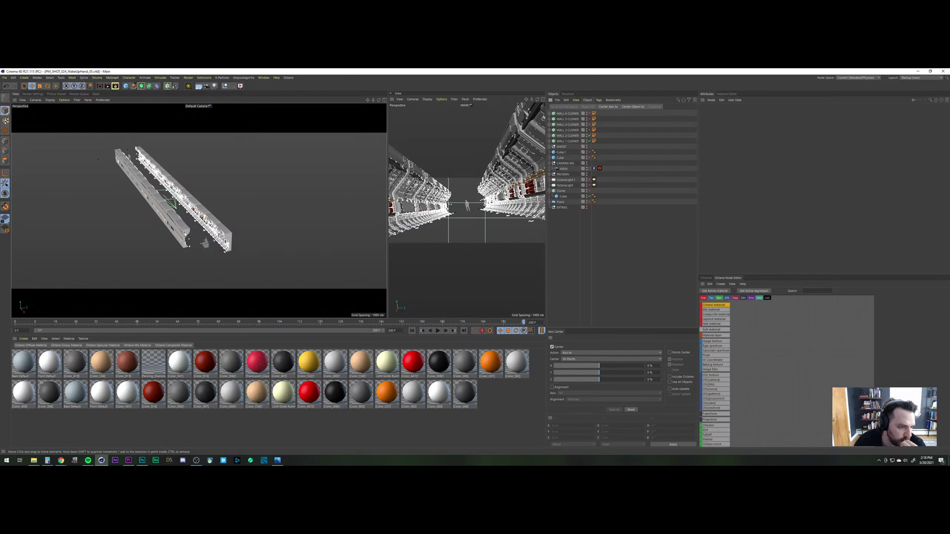
Step: Switch to the open project SciFi_Arch_13_MASTER_01.c4d
{"action": "left_click_drag", "start_coordinate": [590, 136], "coordinate": [590, 142]}
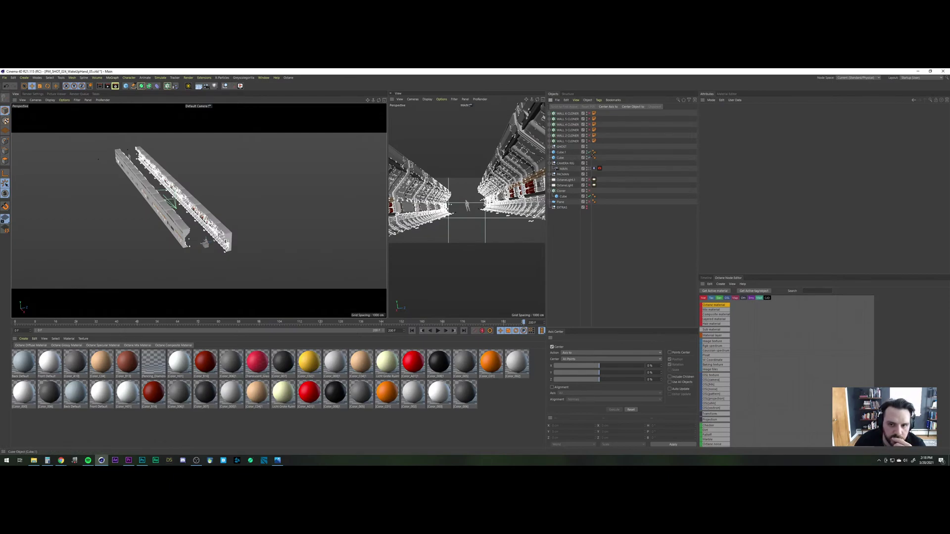
{"action": "key", "text": "v"}
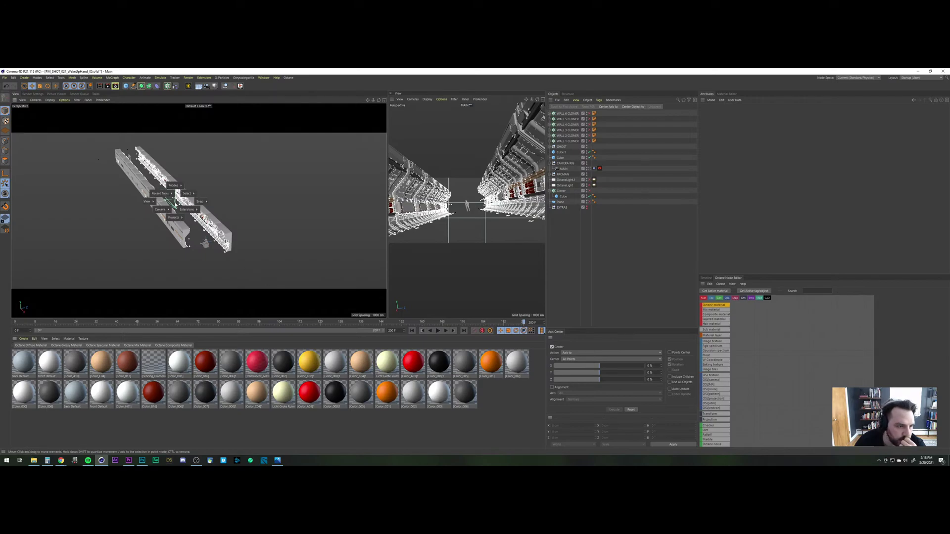
{"action": "mouse_move", "coordinate": [173, 218]}
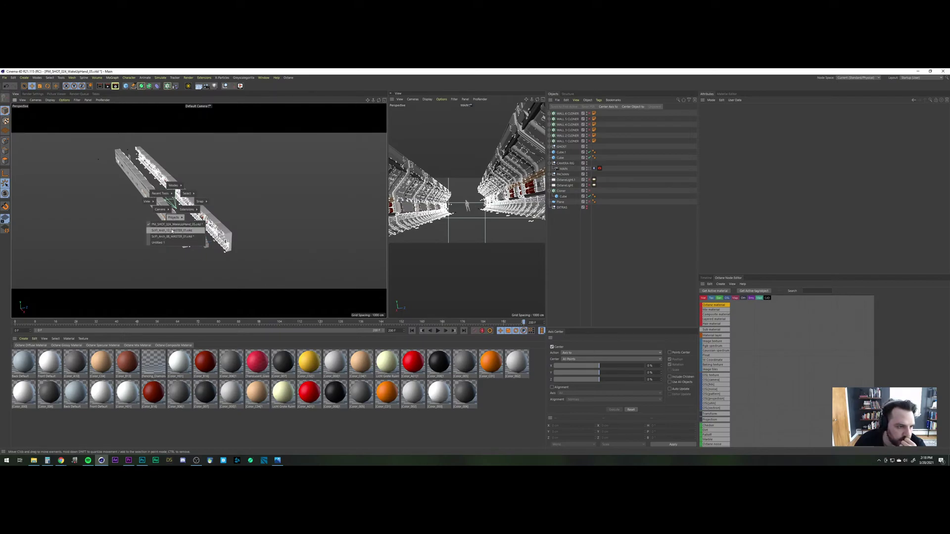
{"action": "left_click", "coordinate": [172, 232]}
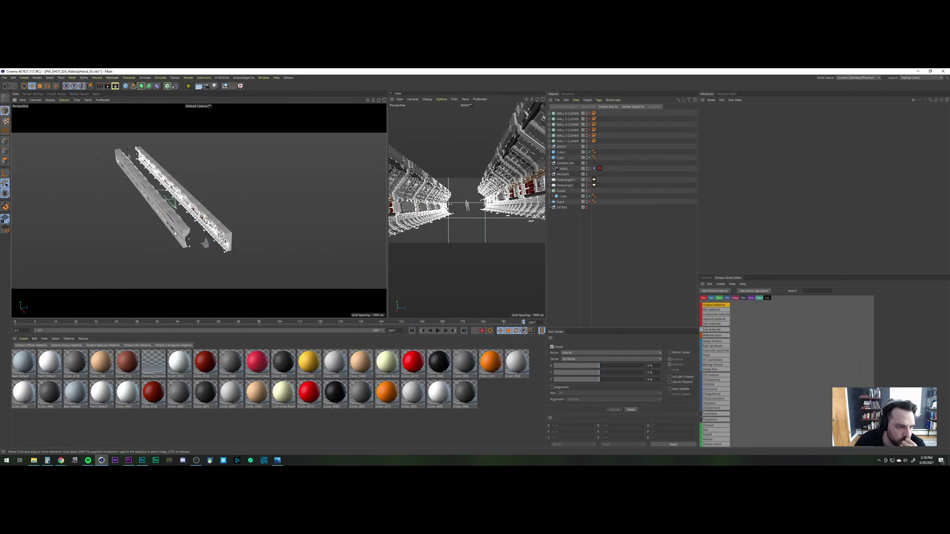
Step: Skip to the next track in Spotify and return to Cinema 4D
{"action": "left_click", "coordinate": [88, 460]}
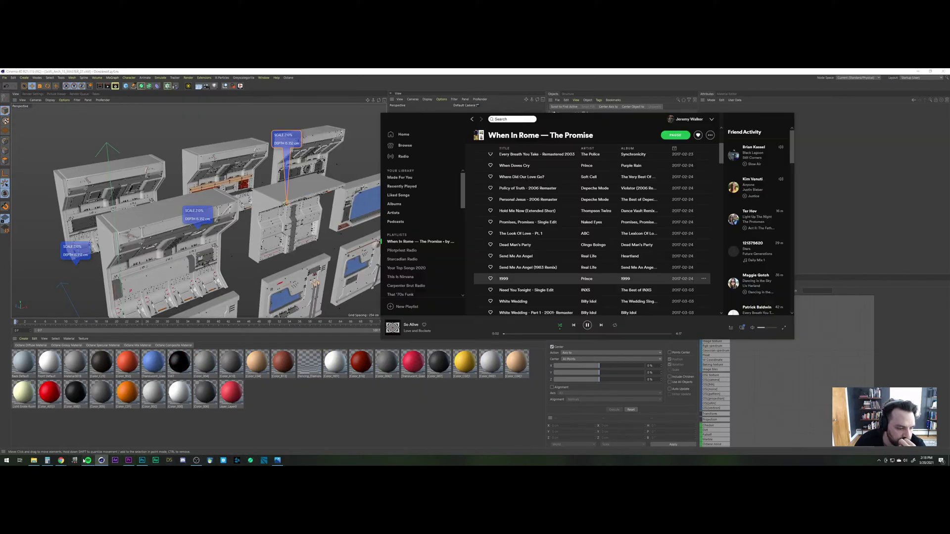
{"action": "left_click", "coordinate": [601, 325]}
{"action": "left_click", "coordinate": [368, 430]}
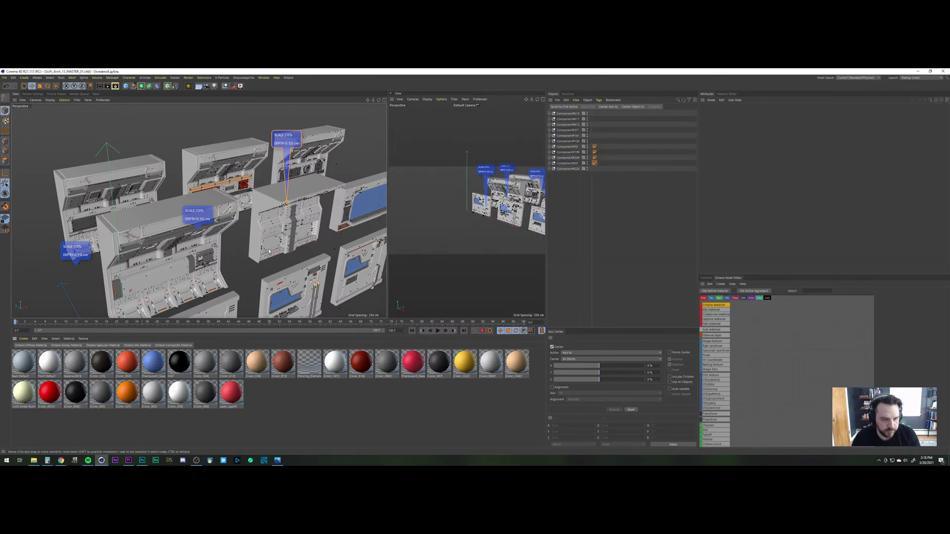
Step: Look over the sci-fi wall modules in the SciFi_Arch_13_MASTER_01.c4d kit from several angles
{"action": "middle_click_drag", "start_coordinate": [237, 259], "coordinate": [203, 251], "text": "alt"}
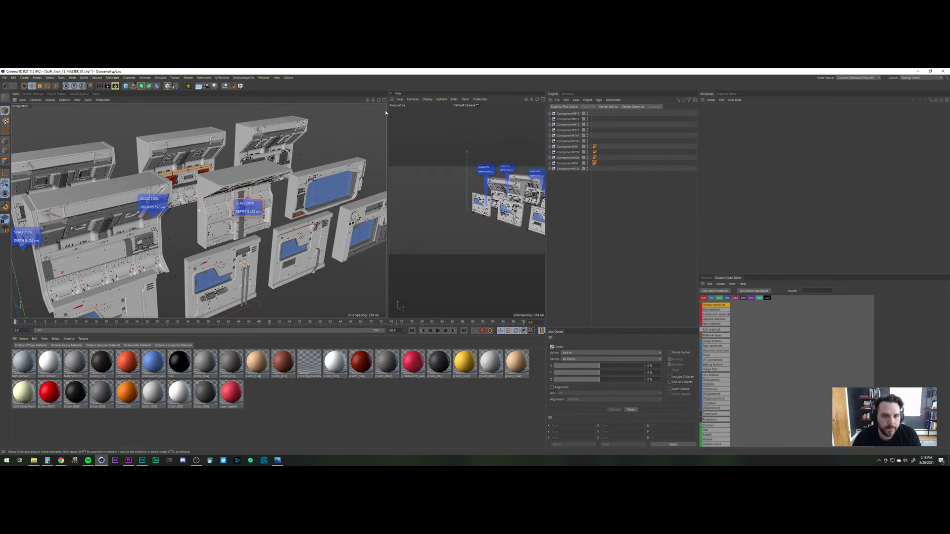
{"action": "left_click_drag", "start_coordinate": [327, 218], "coordinate": [284, 198], "text": "alt"}
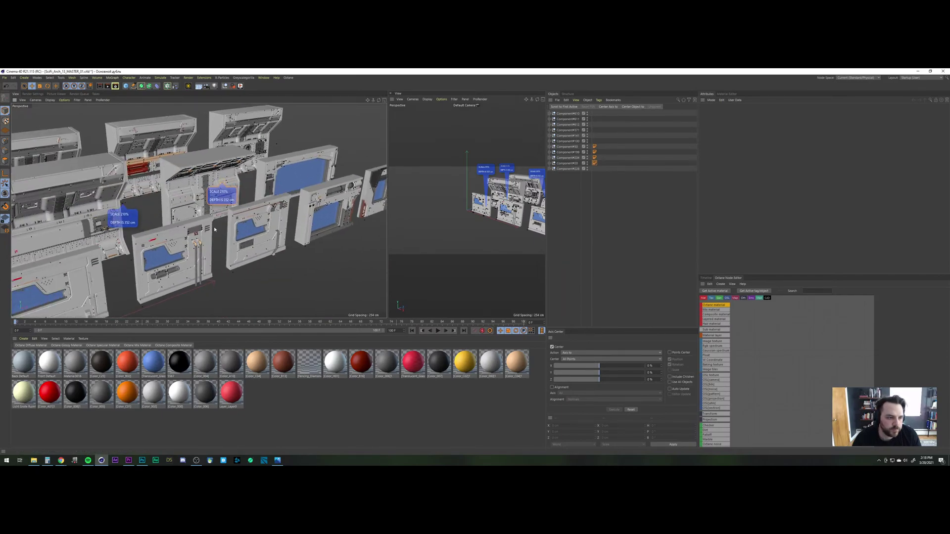
{"action": "scroll", "coordinate": [214, 227], "scroll_direction": "down", "scroll_amount": 5}
{"action": "scroll", "coordinate": [209, 239], "scroll_direction": "up", "scroll_amount": 3}
Step: Switch to the open project SciFi_Arch_08_MASTER_01.c4d and examine its small floor plates and panels up close
{"action": "key", "text": "v"}
{"action": "mouse_move", "coordinate": [205, 207]}
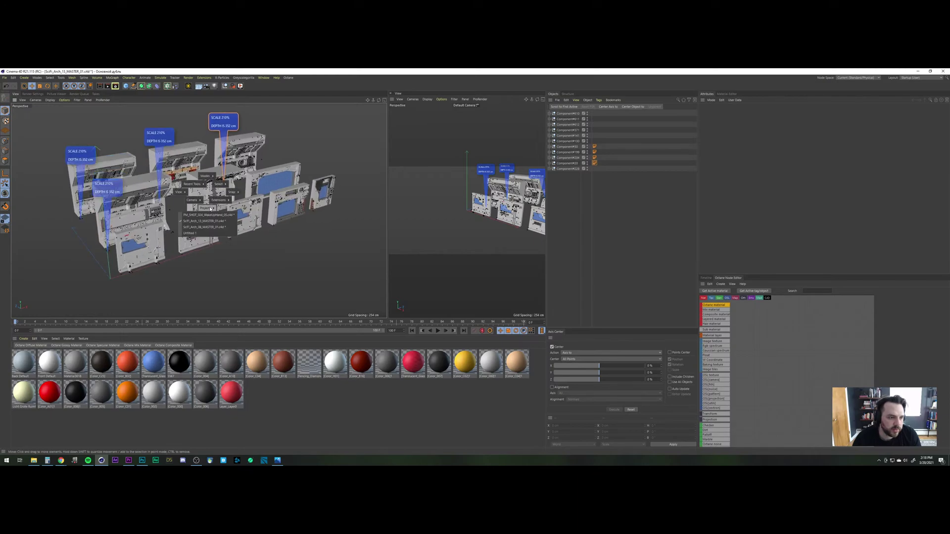
{"action": "left_click", "coordinate": [206, 227]}
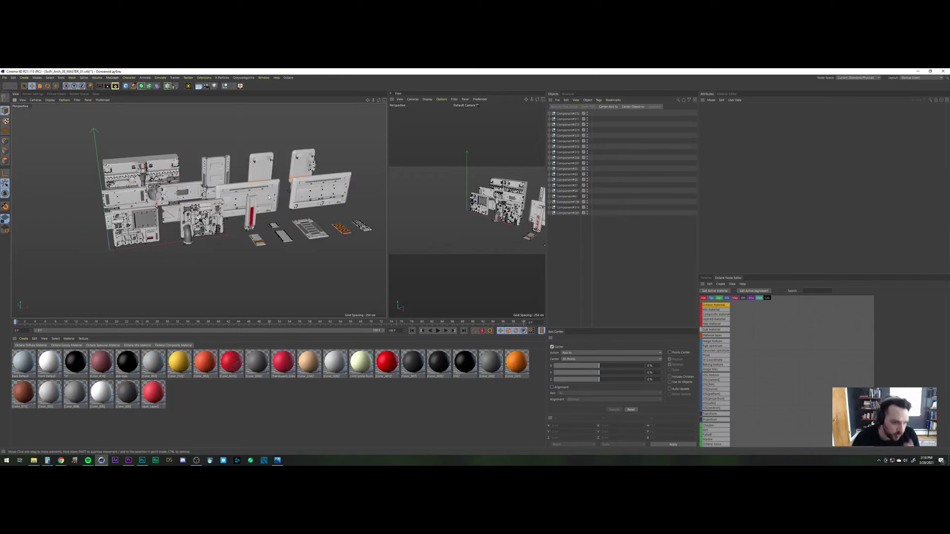
{"action": "scroll", "coordinate": [298, 202], "scroll_direction": "up", "scroll_amount": 2}
{"action": "scroll", "coordinate": [299, 202], "scroll_direction": "up", "scroll_amount": 4}
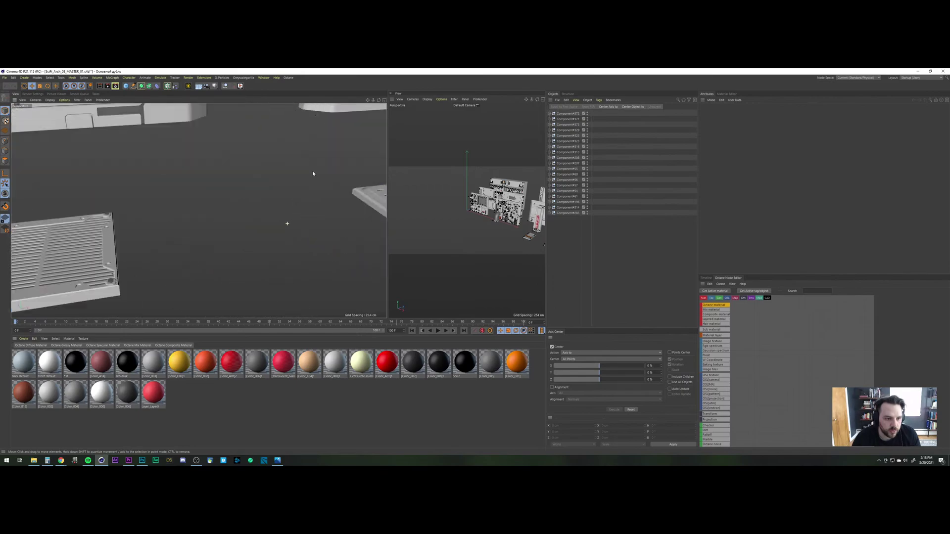
{"action": "scroll", "coordinate": [312, 171], "scroll_direction": "down", "scroll_amount": 2}
{"action": "scroll", "coordinate": [309, 195], "scroll_direction": "up", "scroll_amount": 3}
{"action": "scroll", "coordinate": [265, 267], "scroll_direction": "down", "scroll_amount": 2}
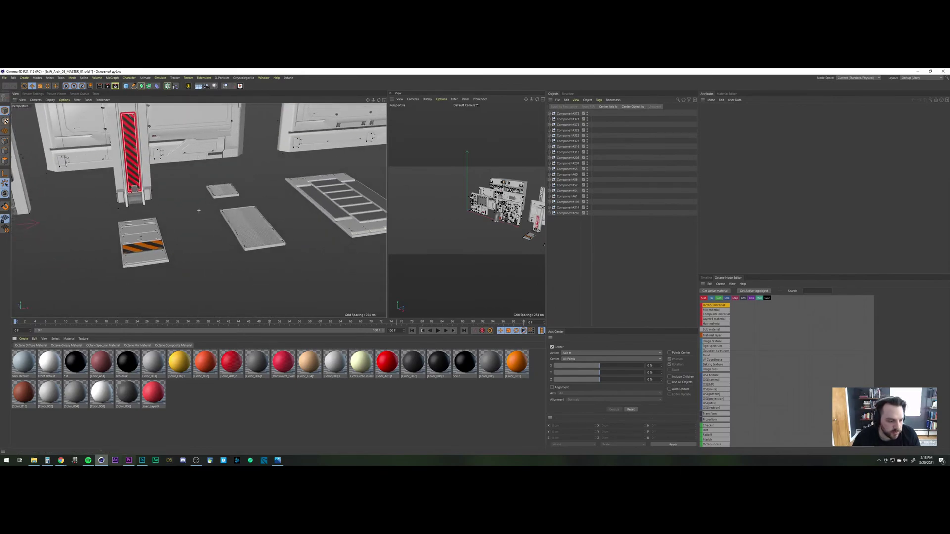
Step: Check the PacMan Reference corridor shot on ShotDeck in the browser and return to Cinema 4D
{"action": "mouse_move", "coordinate": [60, 460]}
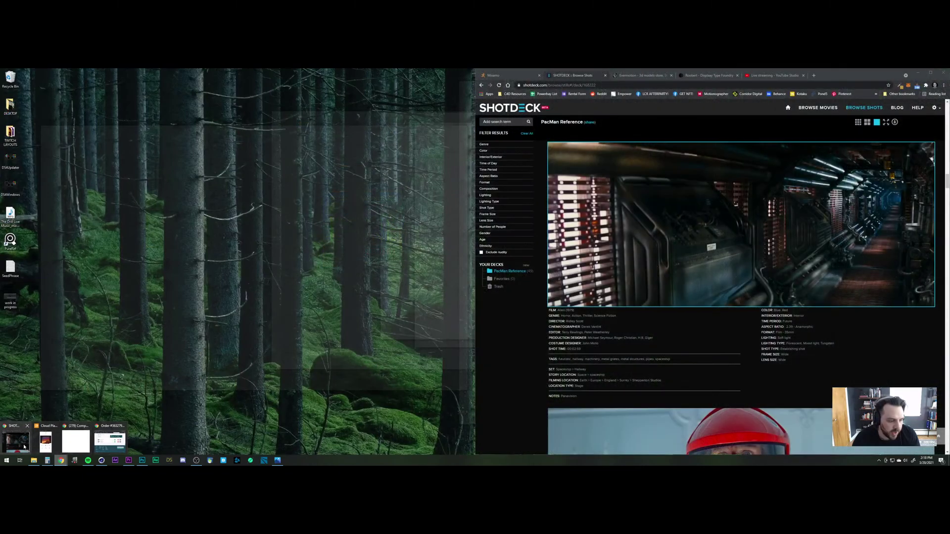
{"action": "left_click", "coordinate": [16, 442]}
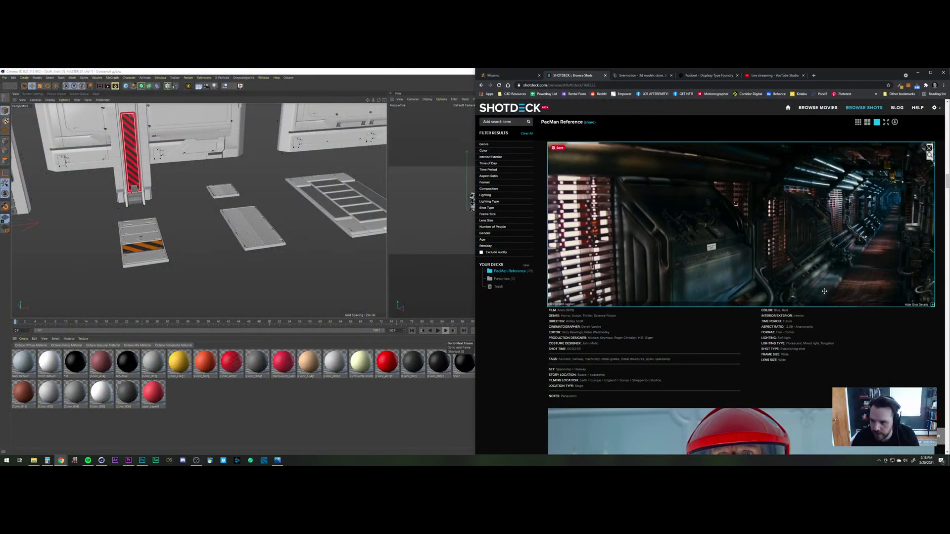
{"action": "left_click", "coordinate": [260, 232]}
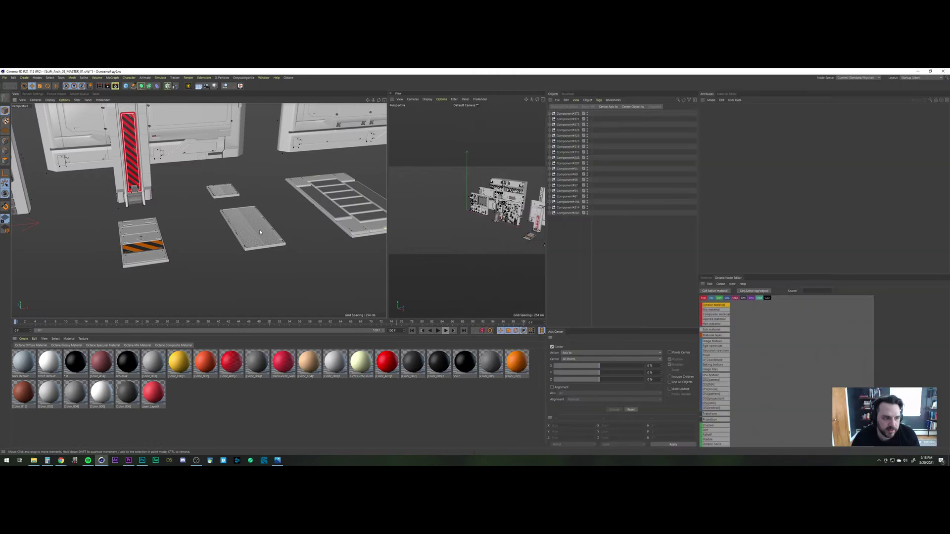
Step: Examine the kit's floor plates from above, including the ladder-patterned, orange-striped, vented and grated ones
{"action": "left_click_drag", "start_coordinate": [314, 207], "coordinate": [274, 275], "text": "alt"}
{"action": "scroll", "coordinate": [261, 208], "scroll_direction": "up", "scroll_amount": 4}
{"action": "scroll", "coordinate": [273, 274], "scroll_direction": "down", "scroll_amount": 5}
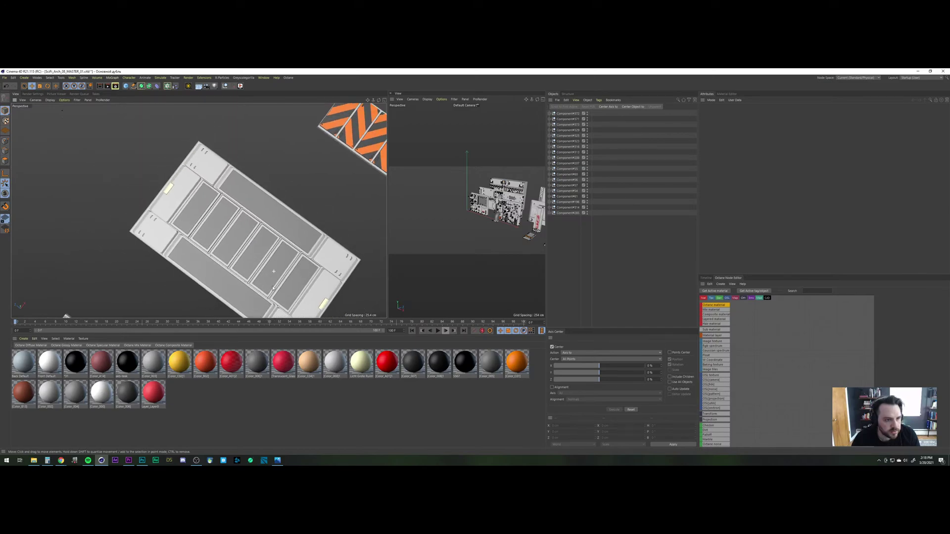
{"action": "middle_click_drag", "start_coordinate": [274, 275], "coordinate": [122, 319], "text": "alt"}
{"action": "middle_click_drag", "start_coordinate": [233, 222], "coordinate": [272, 281], "text": "alt"}
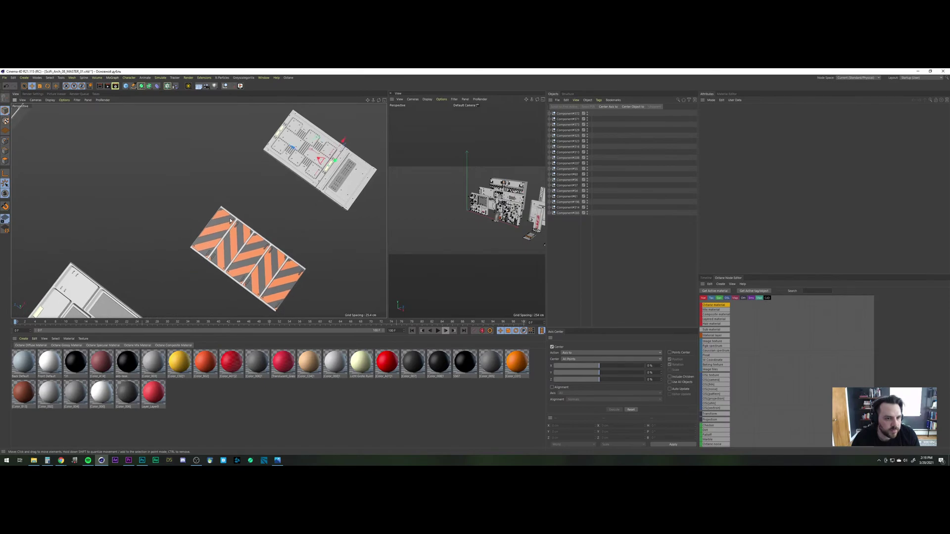
{"action": "left_click", "coordinate": [214, 266]}
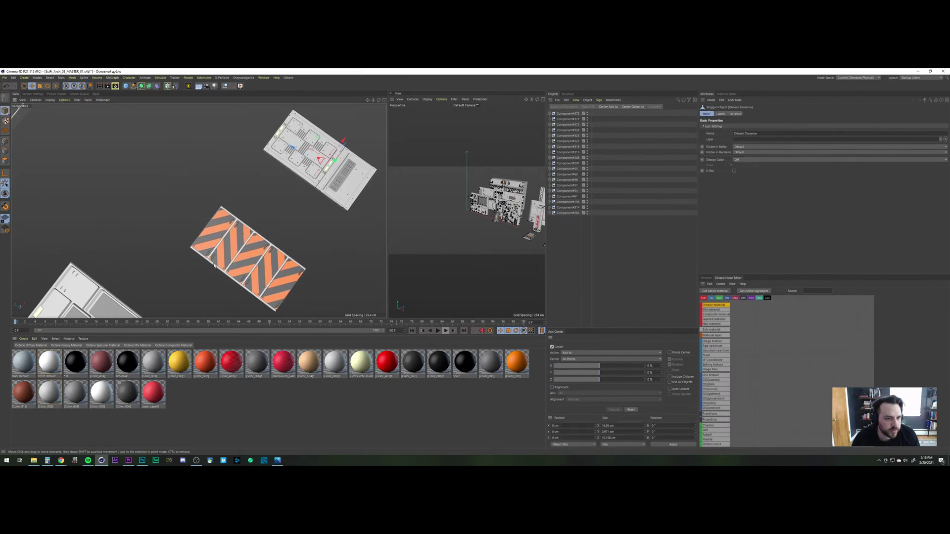
{"action": "left_click", "coordinate": [278, 206]}
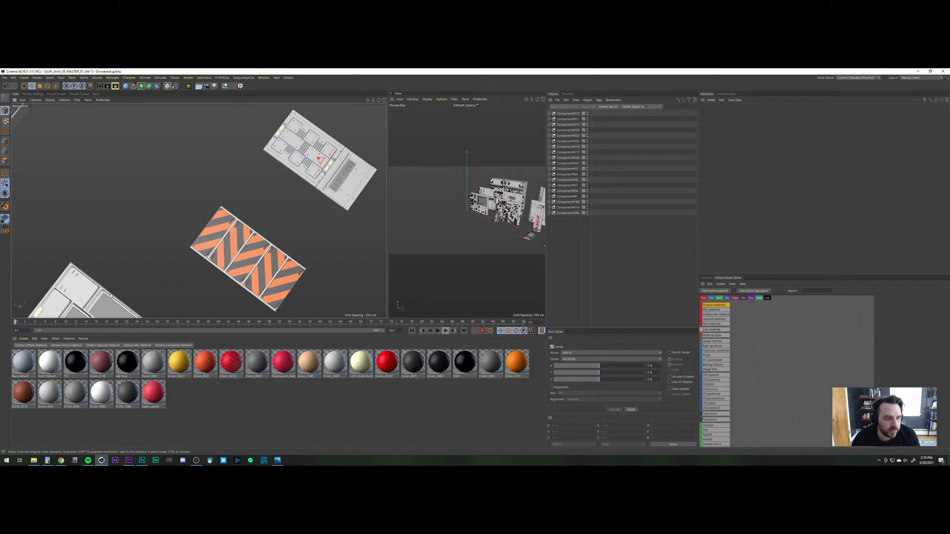
{"action": "mouse_move", "coordinate": [128, 276]}
{"action": "middle_mouse_down", "text": "alt"}
{"action": "mouse_move", "coordinate": [170, 208]}
{"action": "mouse_move", "coordinate": [298, 75]}
{"action": "middle_mouse_up", "text": "alt"}
{"action": "middle_click_drag", "start_coordinate": [223, 313], "coordinate": [240, 246], "text": "alt"}
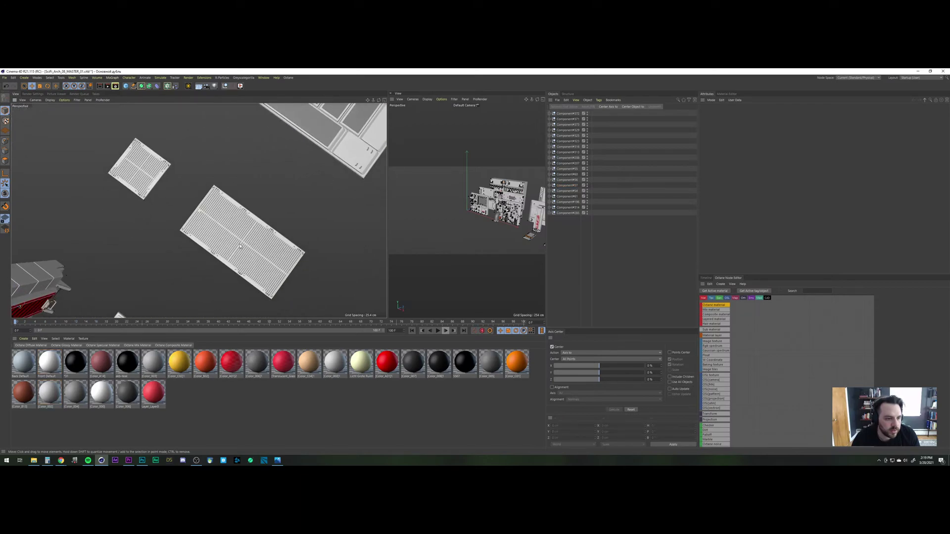
Step: Identify the parts of the long grated floor plate and select its component group
{"action": "key", "text": "ctrl+z"}
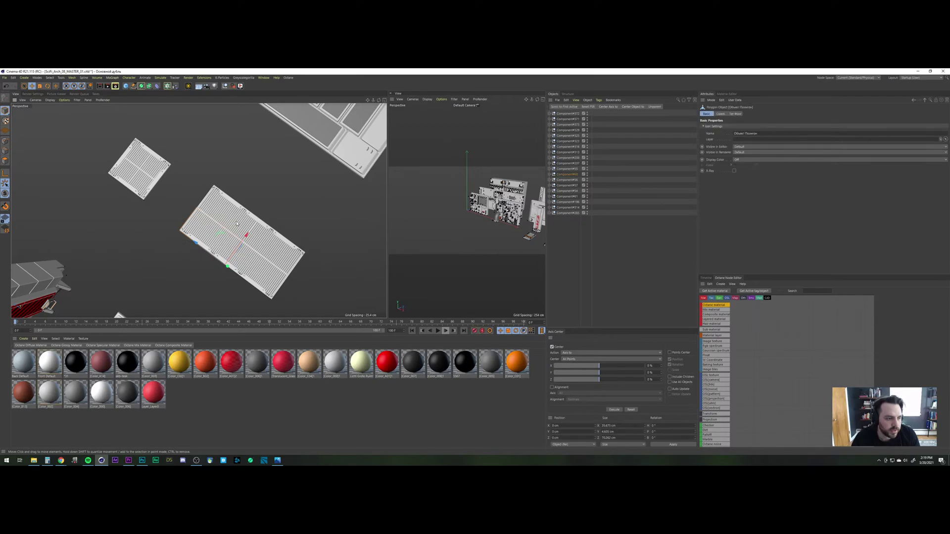
{"action": "key", "text": "ctrl+z"}
{"action": "left_click", "coordinate": [302, 254], "text": "shift"}
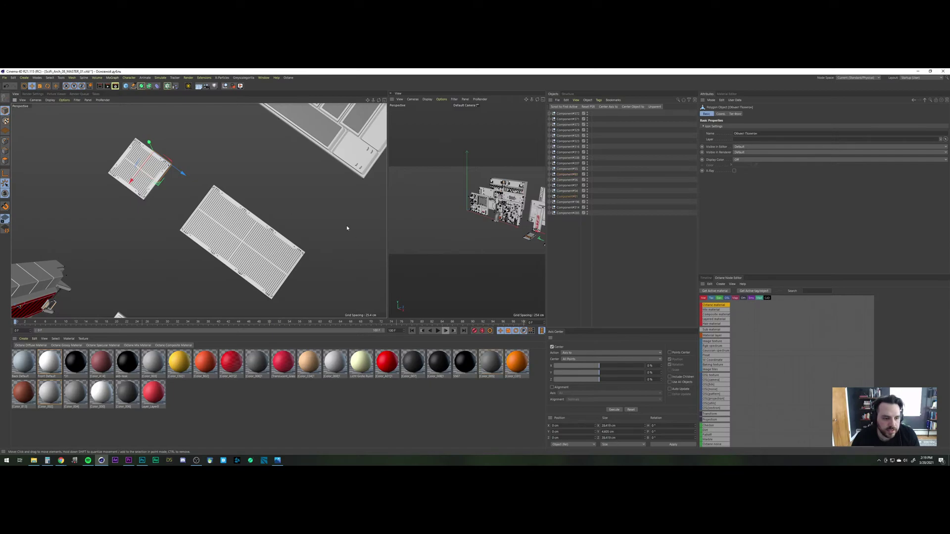
{"action": "left_click", "coordinate": [569, 174]}
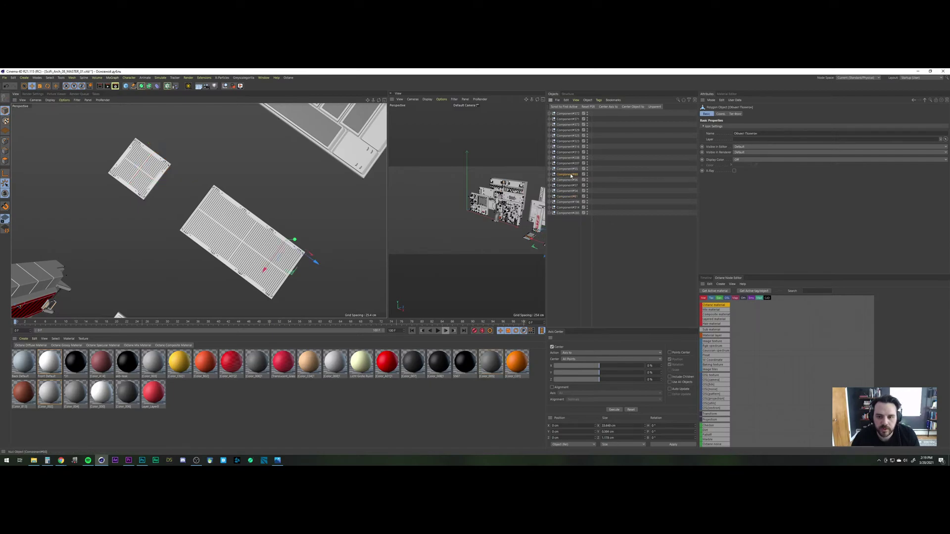
Step: Identify the orange-striped and vented floor plates and add their component groups to the grated plate's selection
{"action": "scroll", "coordinate": [272, 197], "scroll_direction": "down", "scroll_amount": 3}
{"action": "right_click_drag", "start_coordinate": [273, 197], "coordinate": [263, 218], "text": "alt"}
{"action": "middle_click_drag", "start_coordinate": [298, 171], "coordinate": [232, 262], "text": "alt"}
{"action": "middle_click_drag", "start_coordinate": [287, 182], "coordinate": [273, 207], "text": "alt"}
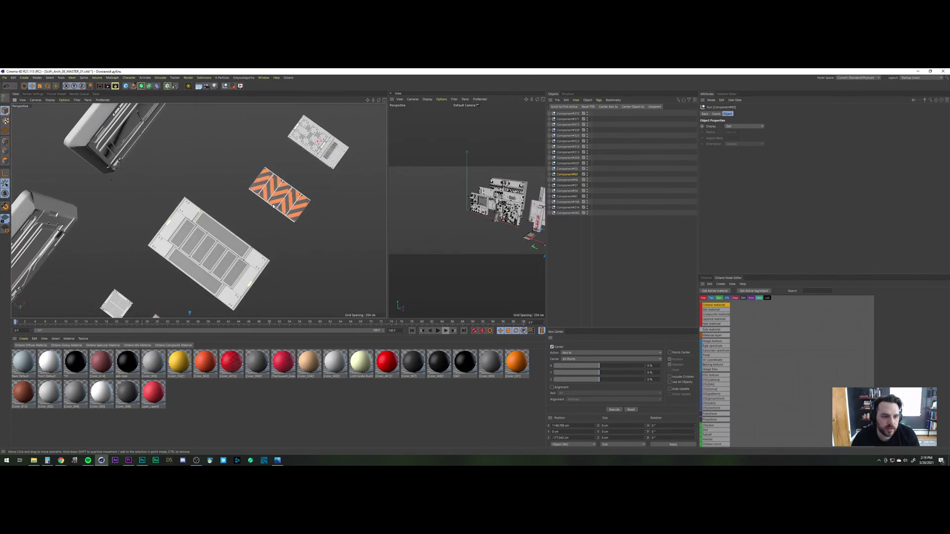
{"action": "left_click", "coordinate": [319, 143]}
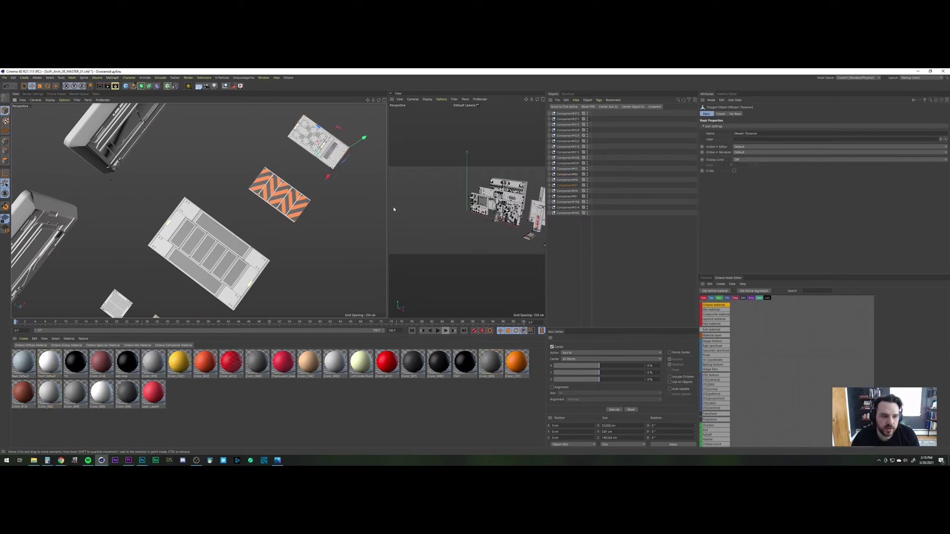
{"action": "key", "text": "ctrl+z"}
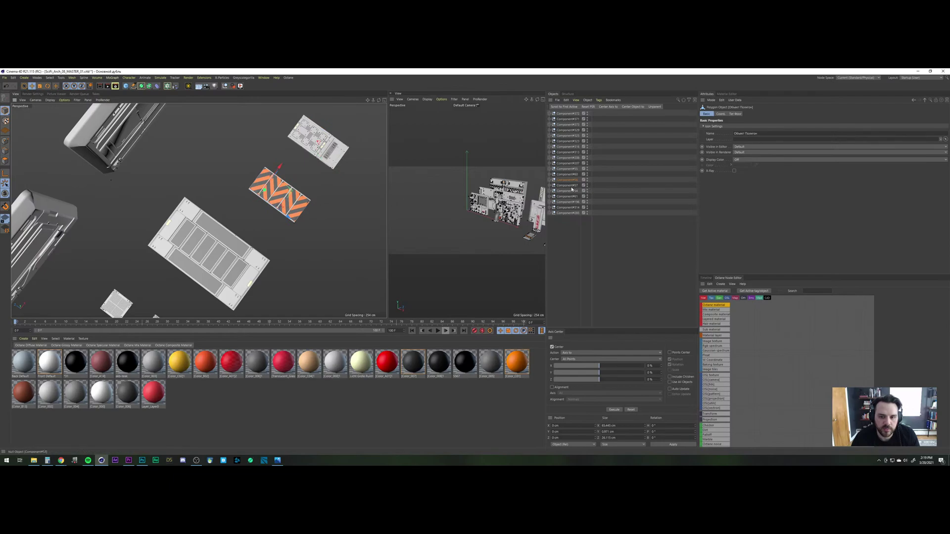
{"action": "left_click", "coordinate": [571, 176]}
{"action": "left_click", "coordinate": [570, 185], "text": "shift"}
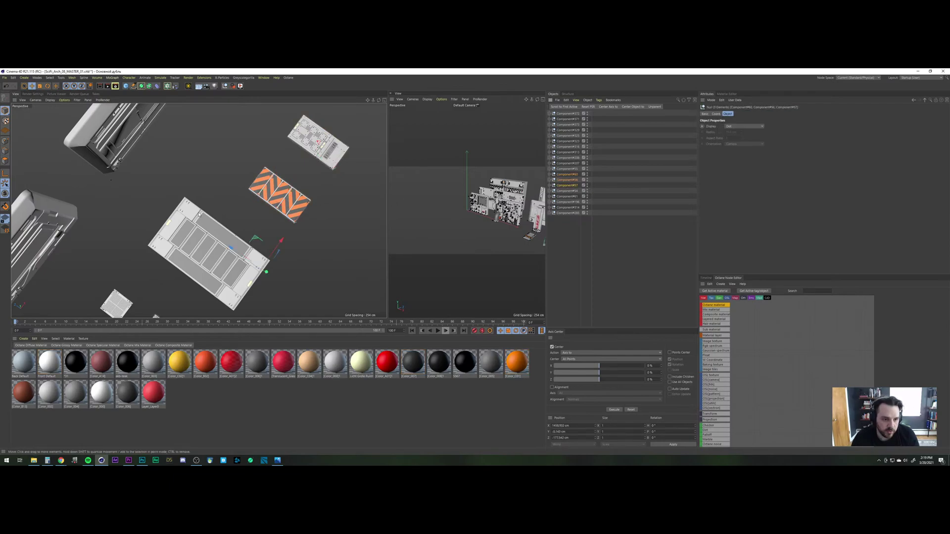
Step: Create a new project and paste the three selected floor plate groups into it
{"action": "left_click", "coordinate": [5, 78]}
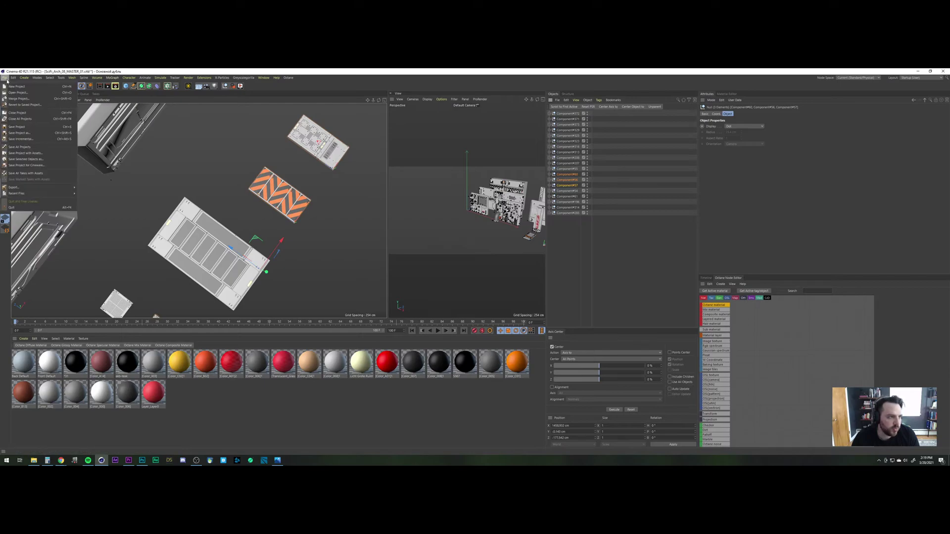
{"action": "left_click", "coordinate": [14, 85]}
{"action": "key", "text": "v"}
{"action": "mouse_move", "coordinate": [194, 185]}
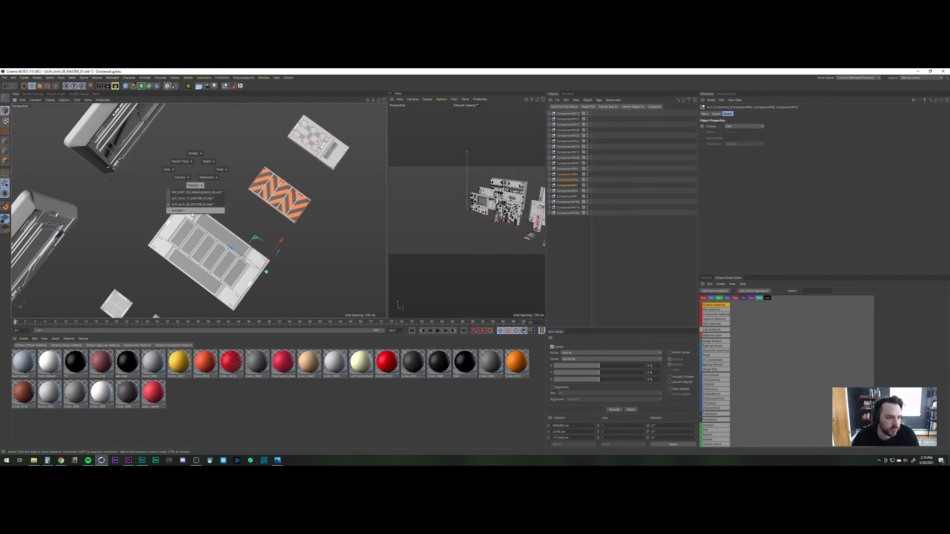
{"action": "left_click", "coordinate": [193, 211]}
{"action": "key", "text": "ctrl+v"}
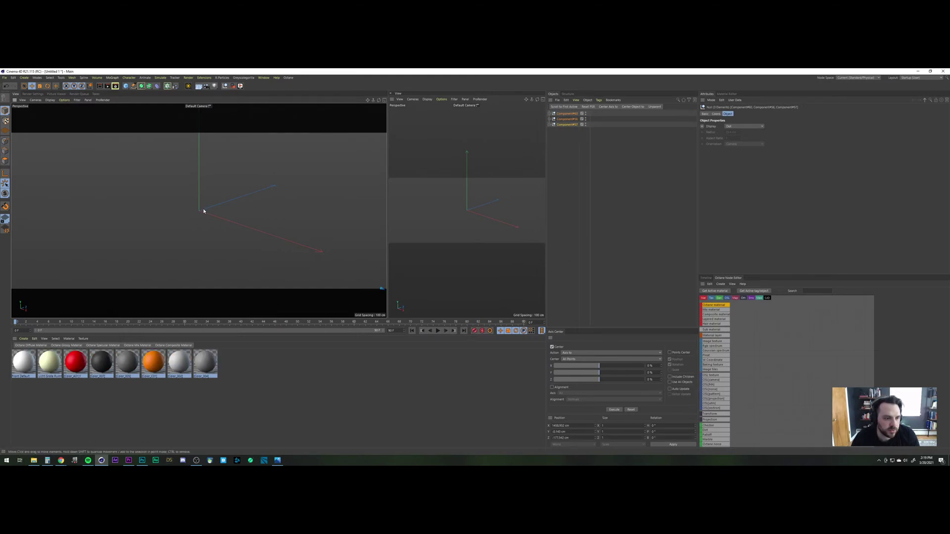
Step: Set the grated plate's X and Z positions to 0 cm
{"action": "right_click_drag", "start_coordinate": [203, 209], "coordinate": [249, 205], "text": "alt"}
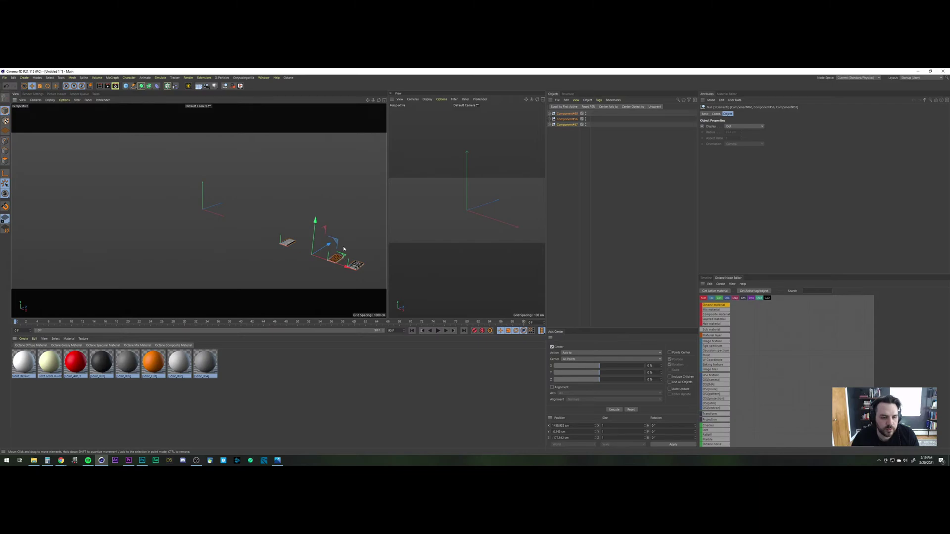
{"action": "left_click", "coordinate": [718, 114]}
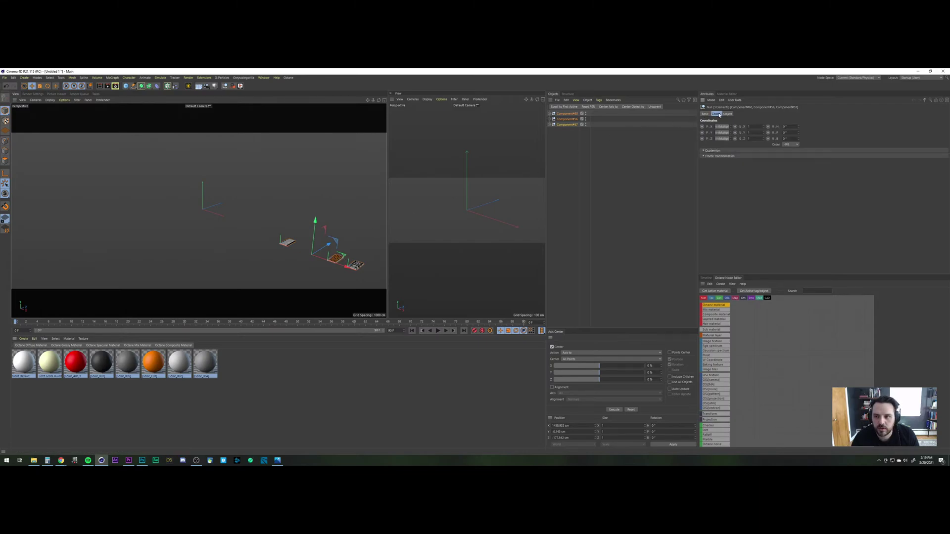
{"action": "key", "text": "0"}
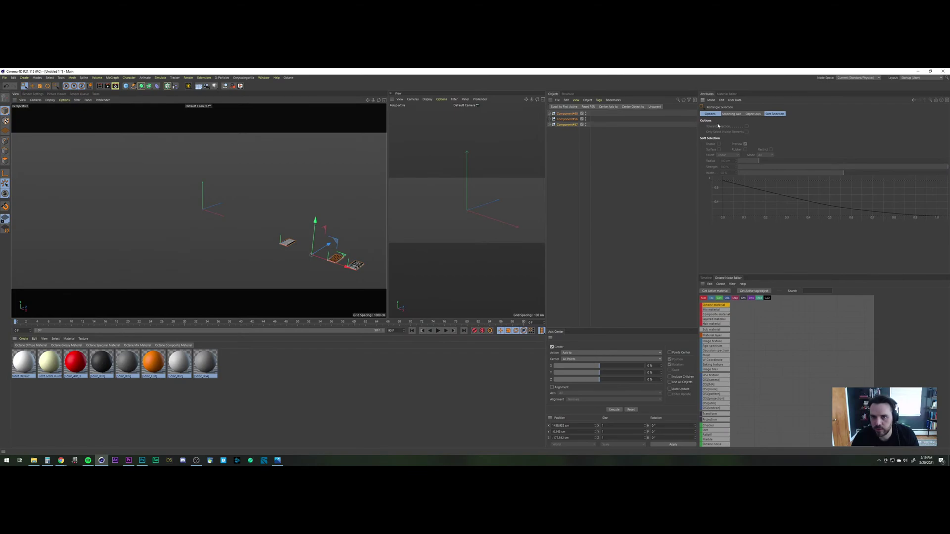
{"action": "left_click", "coordinate": [567, 114]}
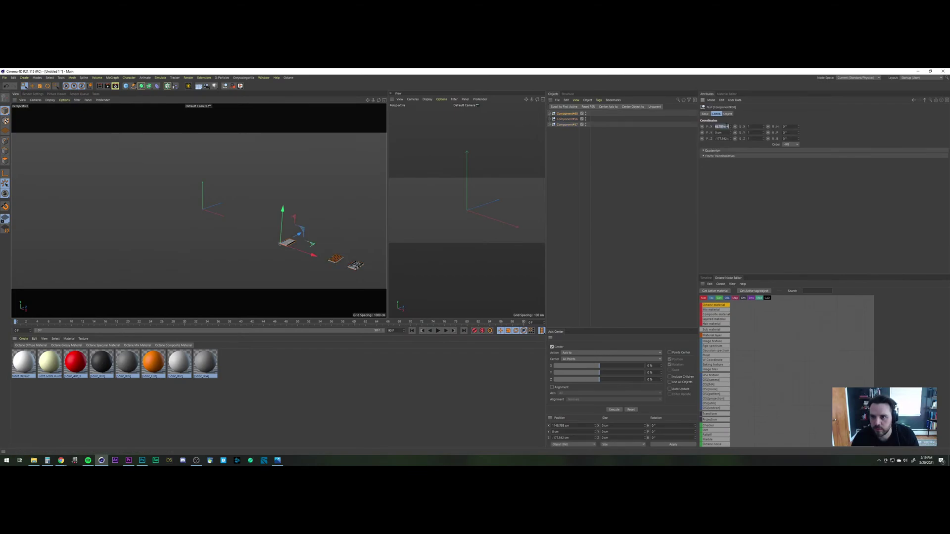
{"action": "type", "text": "0"}
{"action": "key", "text": "Tab"}
{"action": "key", "text": "Tab"}
{"action": "type", "text": "0"}
{"action": "key", "text": "Return"}
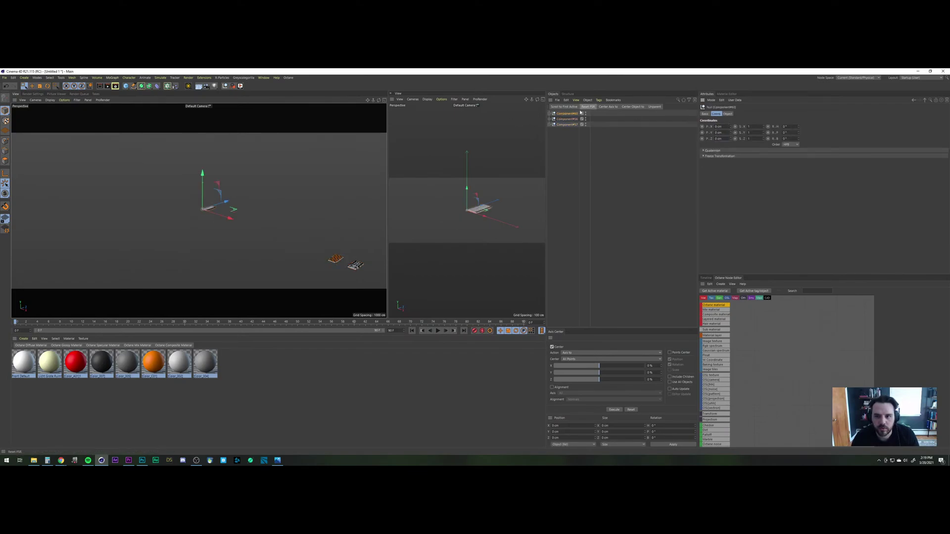
Step: Set the orange-striped plate's X, Y and Z positions to 0 cm
{"action": "left_click", "coordinate": [664, 119]}
{"action": "type", "text": "0"}
{"action": "key", "text": "Tab"}
{"action": "key", "text": "Tab"}
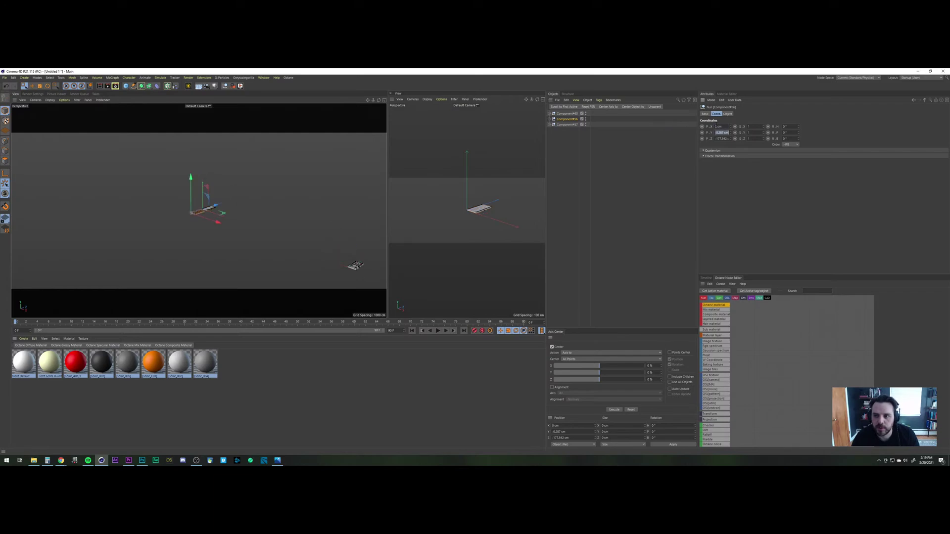
{"action": "type", "text": "0"}
{"action": "key", "text": "Return"}
Step: Set the vented plate's X and Z positions to 0 cm
{"action": "left_click", "coordinate": [567, 125]}
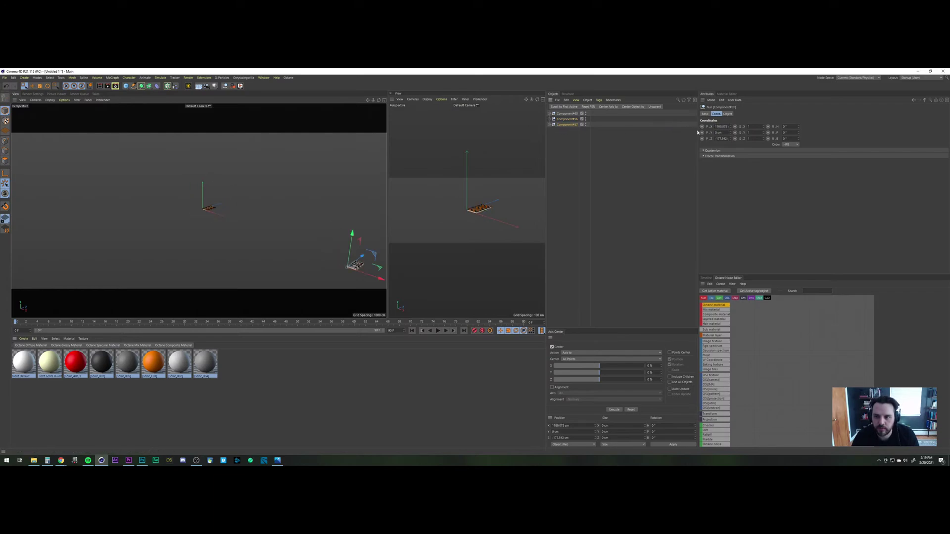
{"action": "type", "text": "0"}
{"action": "key", "text": "Tab"}
{"action": "key", "text": "Tab"}
{"action": "type", "text": "0"}
{"action": "key", "text": "Return"}
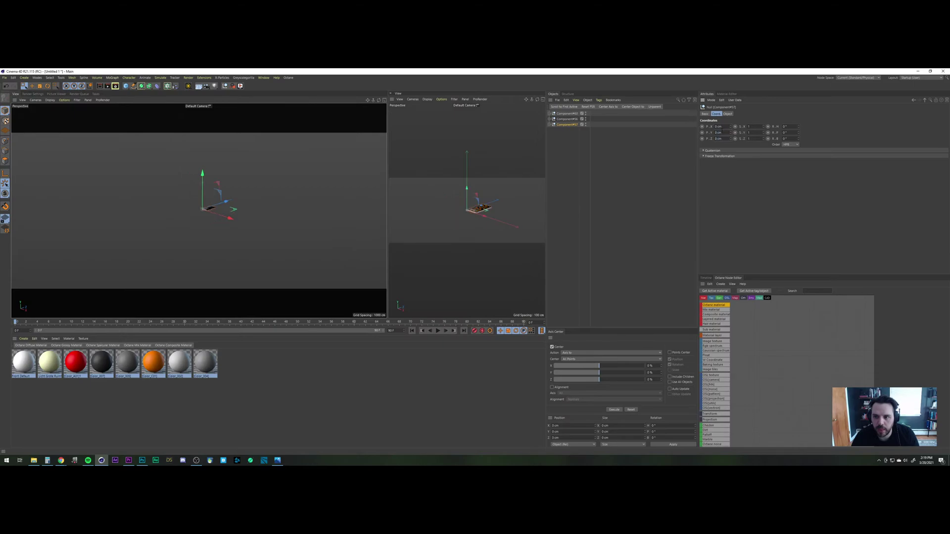
Step: Try the grated plate at the end of the orange-striped plate, undo that, and move it alongside the striped plate's long edge
{"action": "scroll", "coordinate": [197, 197], "scroll_direction": "up", "scroll_amount": 5}
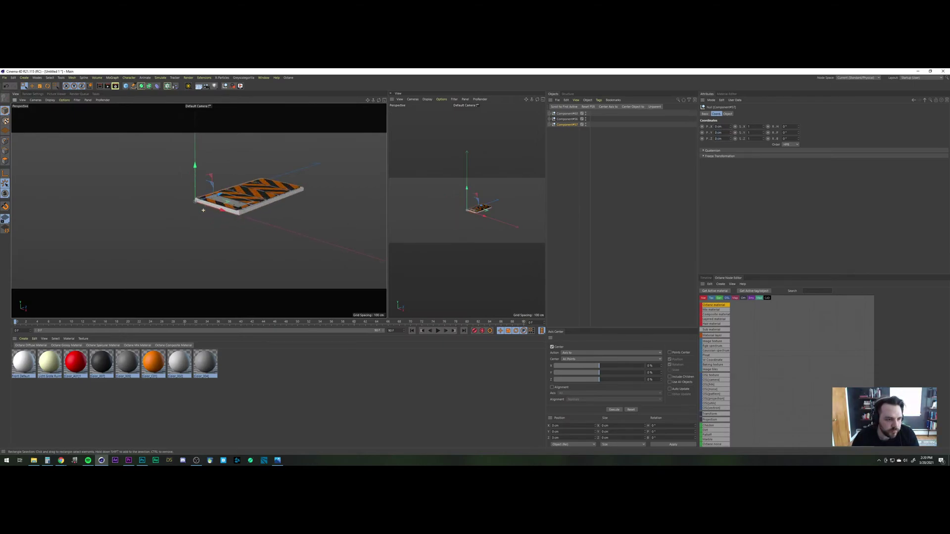
{"action": "left_click_drag", "start_coordinate": [205, 218], "coordinate": [195, 256], "text": "alt"}
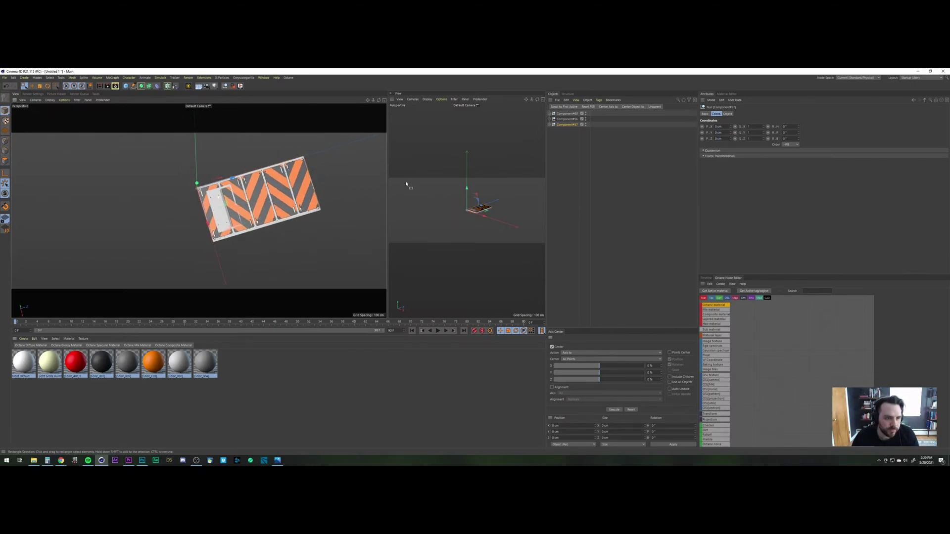
{"action": "left_click", "coordinate": [596, 144]}
{"action": "left_click", "coordinate": [575, 114]}
{"action": "key", "text": "v"}
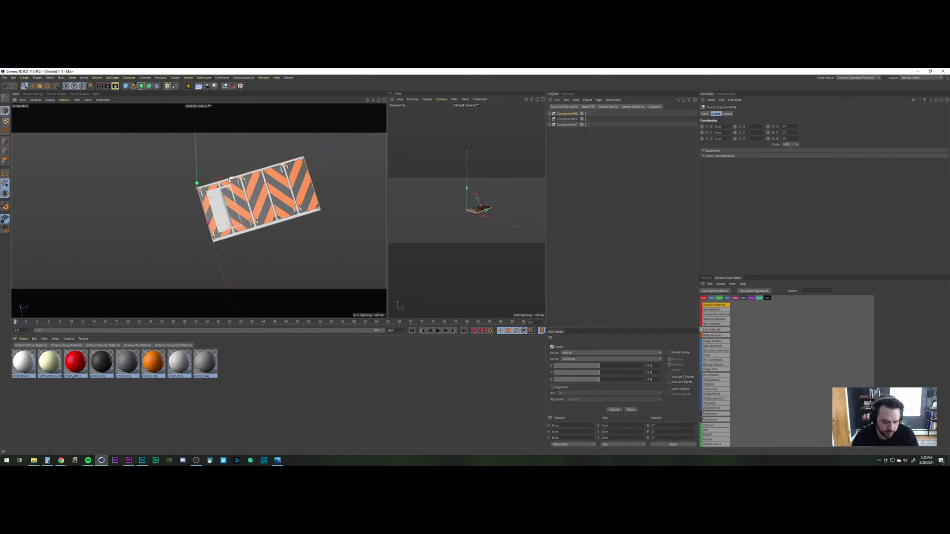
{"action": "key", "text": "e"}
{"action": "left_click_drag", "start_coordinate": [219, 183], "coordinate": [323, 168]}
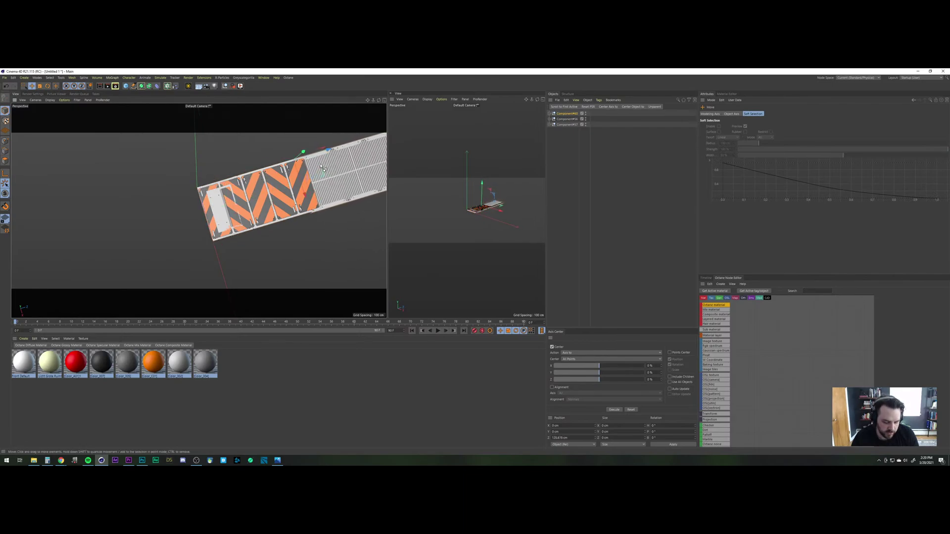
{"action": "key", "text": "ctrl+z"}
{"action": "left_click_drag", "start_coordinate": [207, 216], "coordinate": [191, 169]}
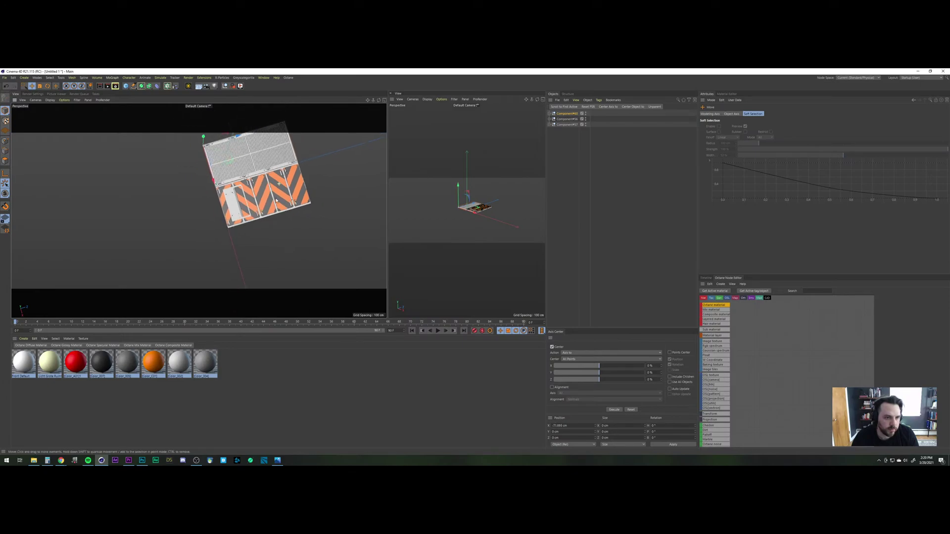
Step: Try sliding the vented plate lengthwise away from the orange-striped plate and undo the move
{"action": "left_click", "coordinate": [568, 124]}
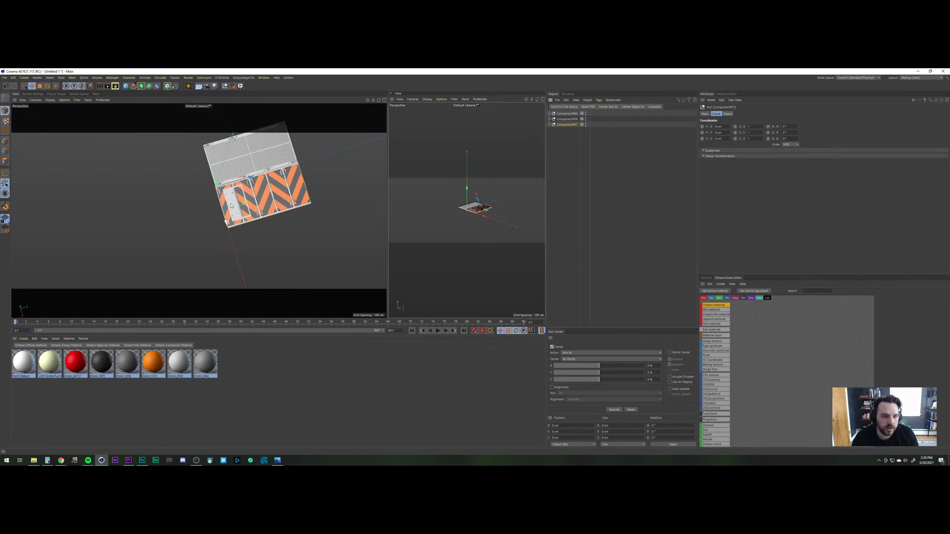
{"action": "left_click_drag", "start_coordinate": [246, 177], "coordinate": [164, 201]}
{"action": "key", "text": "ctrl+z"}
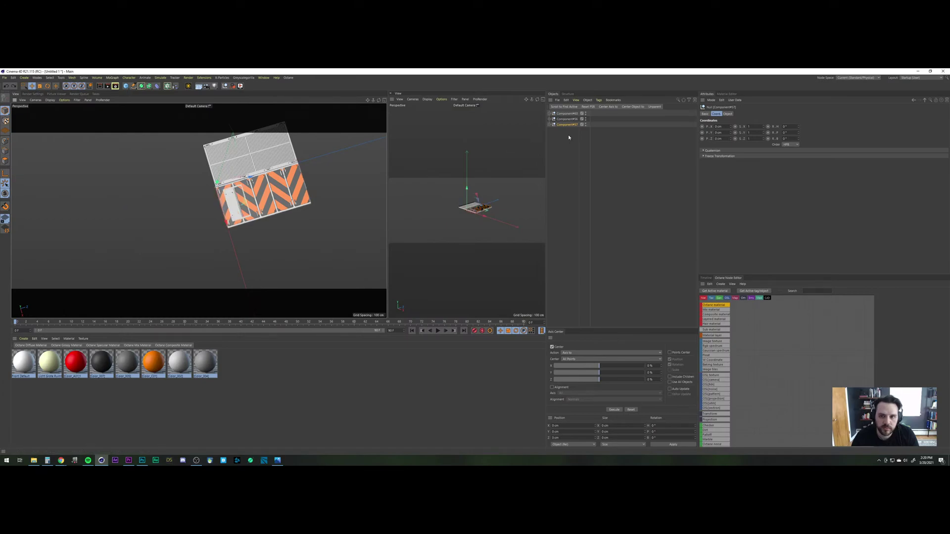
Step: Return the grated plate to the origin by setting its X position to 0 cm, and clear the selection
{"action": "left_click", "coordinate": [567, 114]}
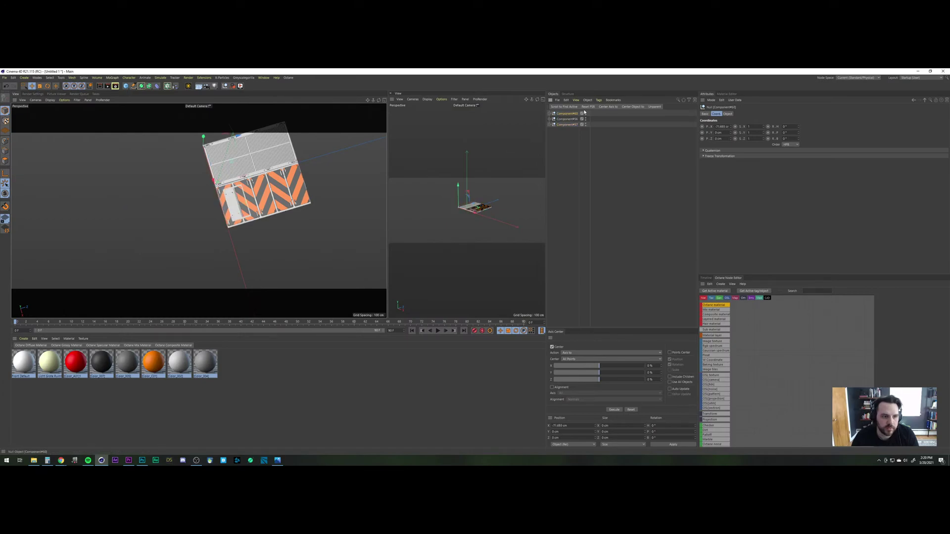
{"action": "left_click", "coordinate": [722, 126]}
{"action": "type", "text": "0"}
{"action": "key", "text": "Return"}
{"action": "left_click", "coordinate": [649, 147]}
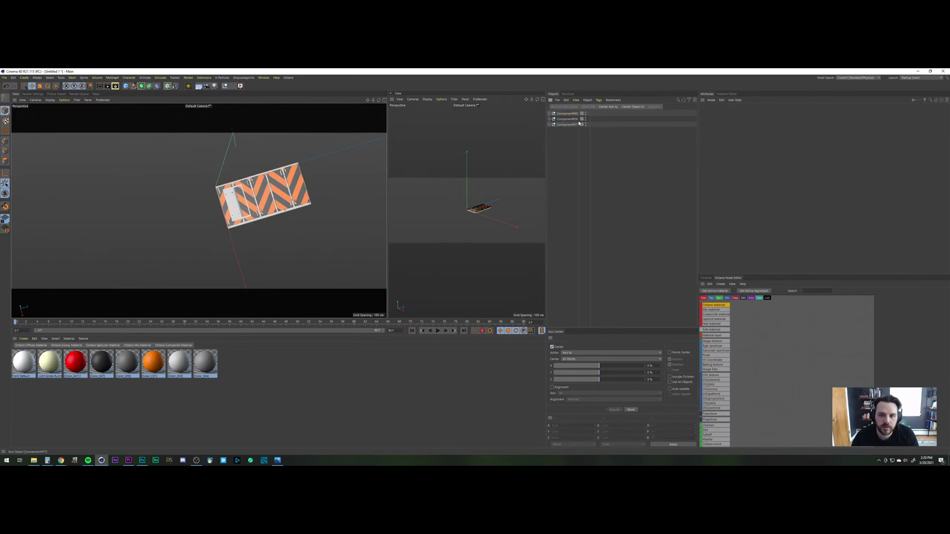
Step: Move the orange-striped plate sideways along X until it sits clear beside the other plates, and clear the selection
{"action": "left_click", "coordinate": [568, 119]}
{"action": "left_click_drag", "start_coordinate": [228, 226], "coordinate": [243, 273]}
{"action": "left_click", "coordinate": [605, 148]}
Step: Try sliding the grated plate lengthwise away from the vented plate and undo the move
{"action": "left_click", "coordinate": [568, 114]}
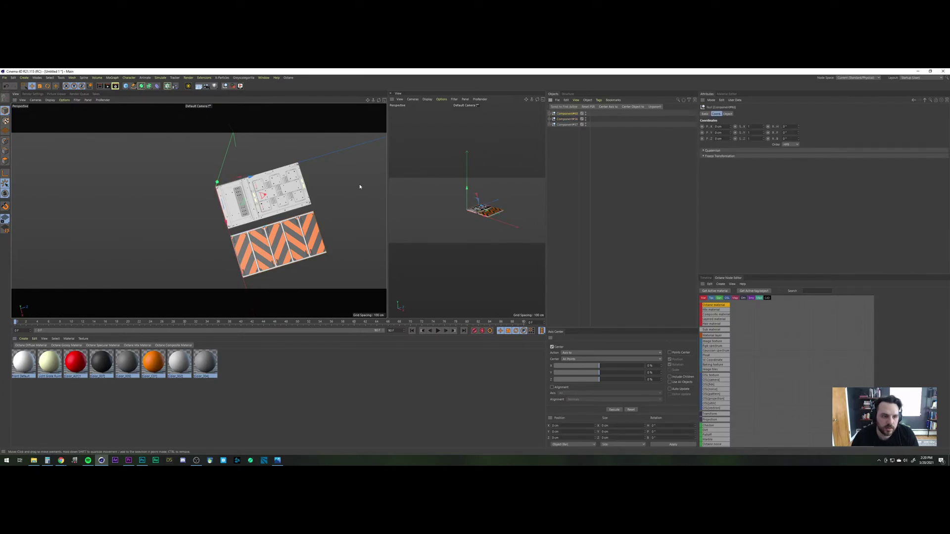
{"action": "left_click_drag", "start_coordinate": [260, 178], "coordinate": [162, 200]}
{"action": "key", "text": "ctrl+z"}
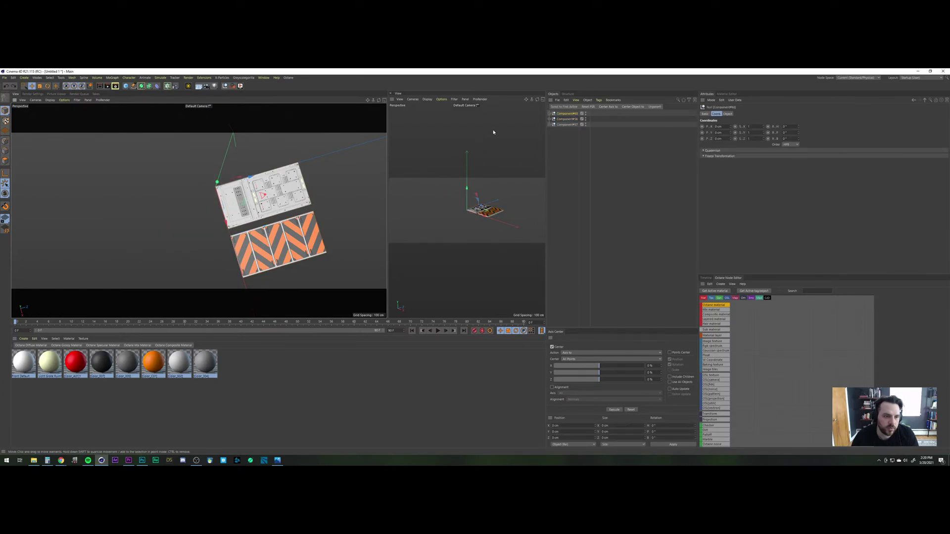
Step: Slide the vented plate along Z until it meets the end of the grated plate
{"action": "left_click", "coordinate": [558, 126]}
{"action": "left_click_drag", "start_coordinate": [237, 181], "coordinate": [165, 213]}
{"action": "scroll", "coordinate": [187, 213], "scroll_direction": "up", "scroll_amount": 10}
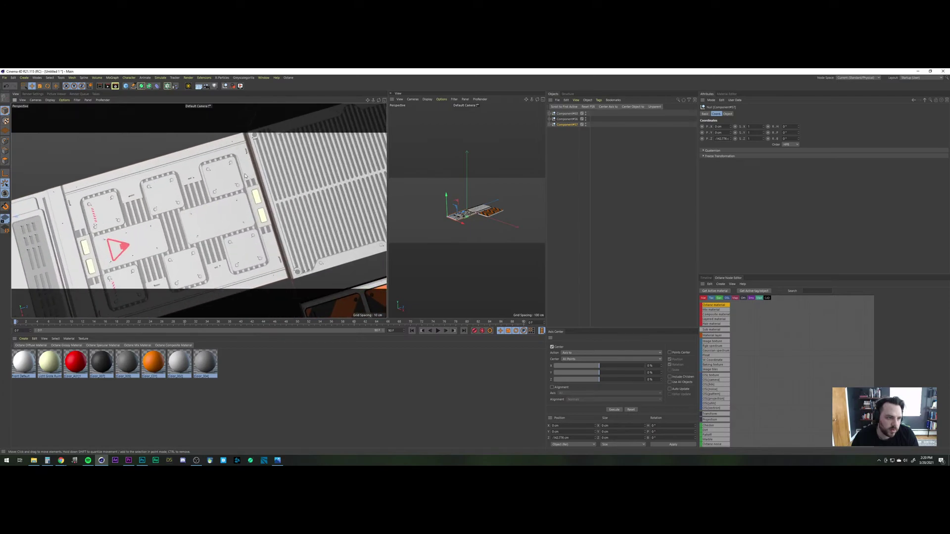
{"action": "scroll", "coordinate": [242, 243], "scroll_direction": "down", "scroll_amount": 10}
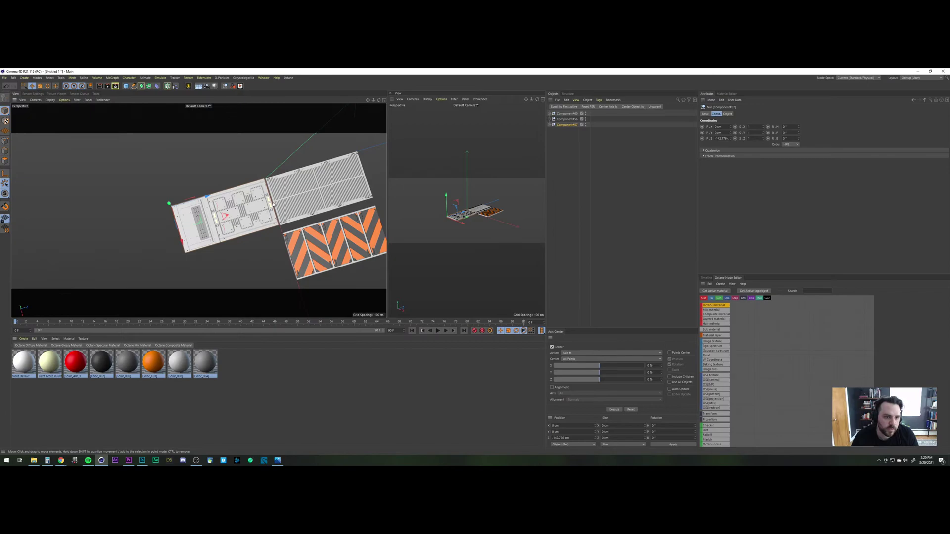
Step: Examine the joint between the vented and grated plates up close in the top view
{"action": "left_click", "coordinate": [385, 100]}
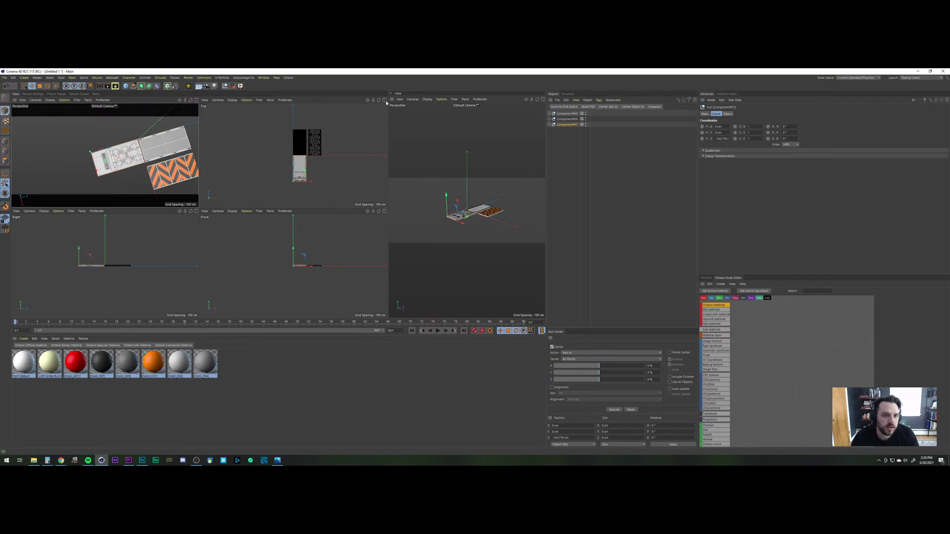
{"action": "middle_click", "coordinate": [308, 168]}
{"action": "scroll", "coordinate": [252, 161], "scroll_direction": "up", "scroll_amount": 6}
{"action": "middle_click_drag", "start_coordinate": [125, 248], "coordinate": [187, 202], "text": "alt"}
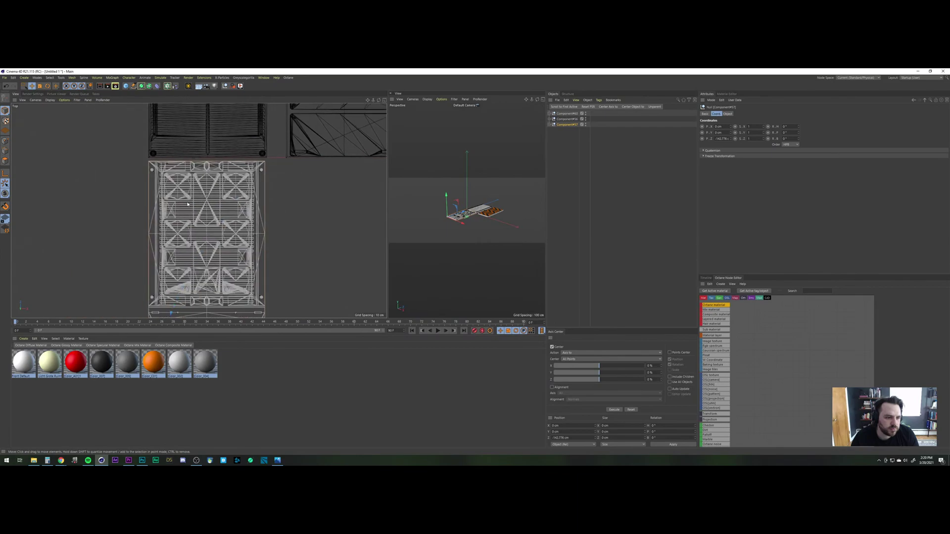
{"action": "scroll", "coordinate": [187, 202], "scroll_direction": "up", "scroll_amount": 3}
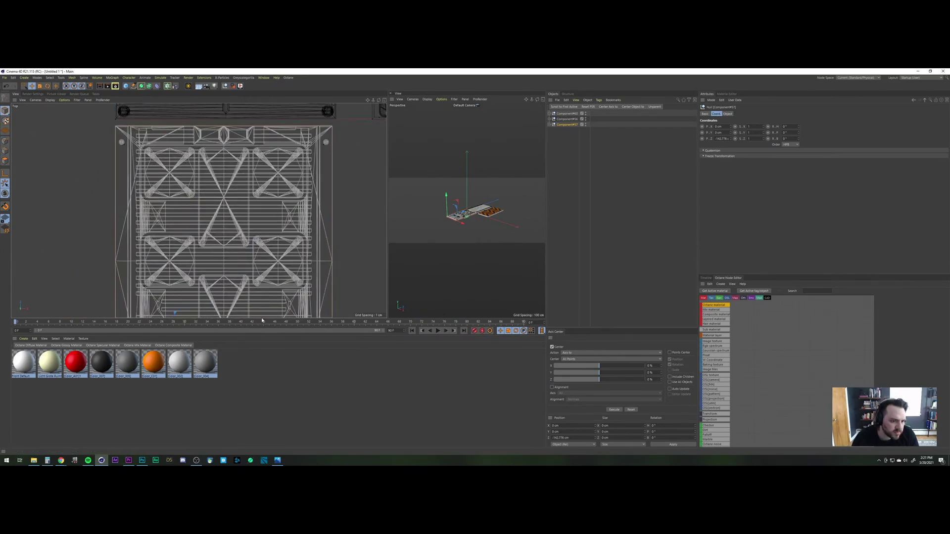
{"action": "left_click_drag", "start_coordinate": [214, 236], "coordinate": [67, 205], "text": "alt"}
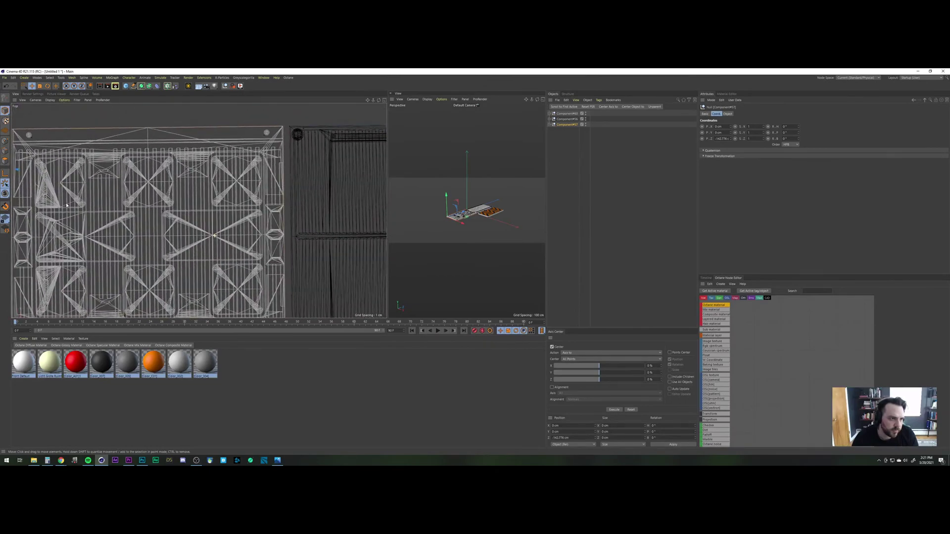
{"action": "scroll", "coordinate": [104, 212], "scroll_direction": "down", "scroll_amount": 5}
{"action": "right_click_drag", "start_coordinate": [104, 212], "coordinate": [114, 193], "text": "alt"}
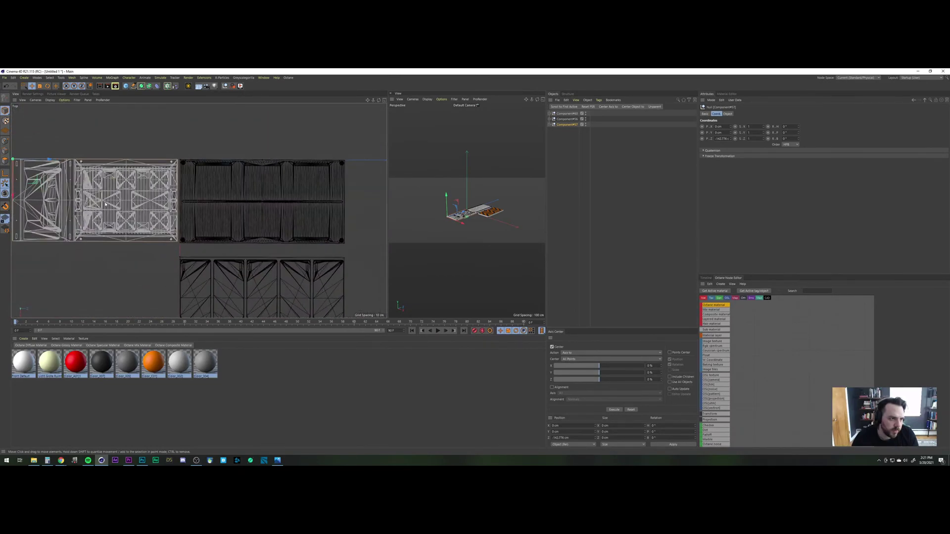
{"action": "middle_click_drag", "start_coordinate": [114, 193], "coordinate": [176, 207], "text": "alt"}
{"action": "right_click_drag", "start_coordinate": [176, 208], "coordinate": [181, 198], "text": "alt"}
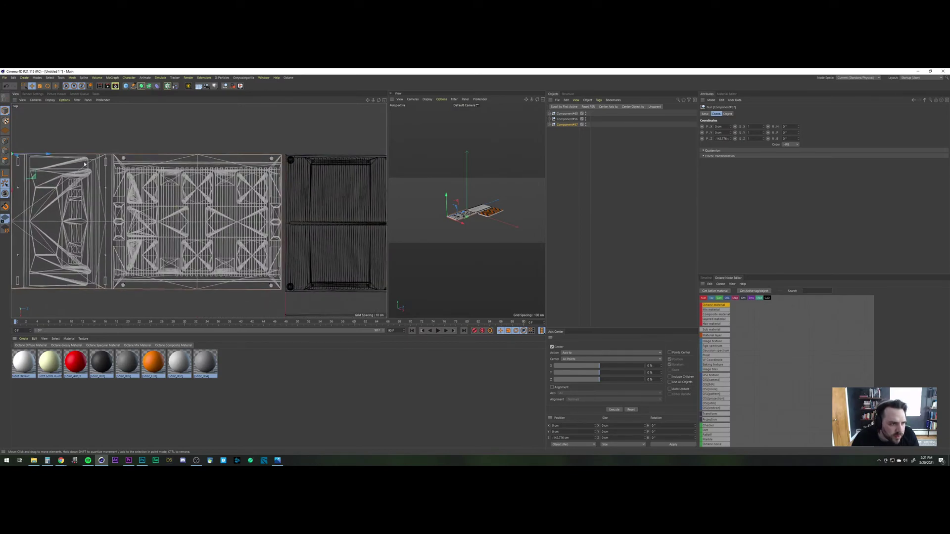
Step: Nudge the vented plate toward the grated plate, try Z positions of -140 and -141 cm, and settle on -140.5 cm
{"action": "left_click_drag", "start_coordinate": [49, 155], "coordinate": [53, 155]}
{"action": "scroll", "coordinate": [288, 154], "scroll_direction": "up", "scroll_amount": 5}
{"action": "middle_click_drag", "start_coordinate": [289, 154], "coordinate": [278, 214], "text": "alt"}
{"action": "double_click", "coordinate": [728, 139]}
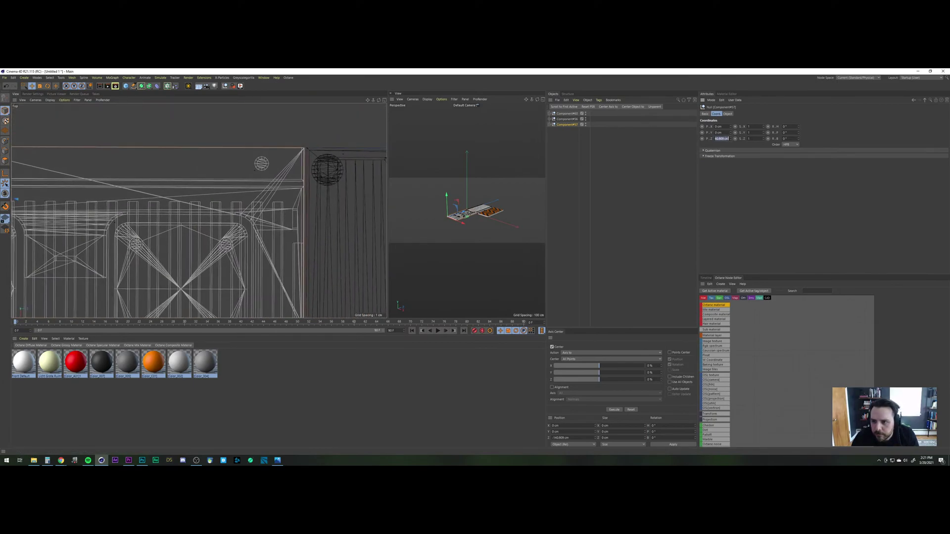
{"action": "type", "text": "-140"}
{"action": "key", "text": "Return"}
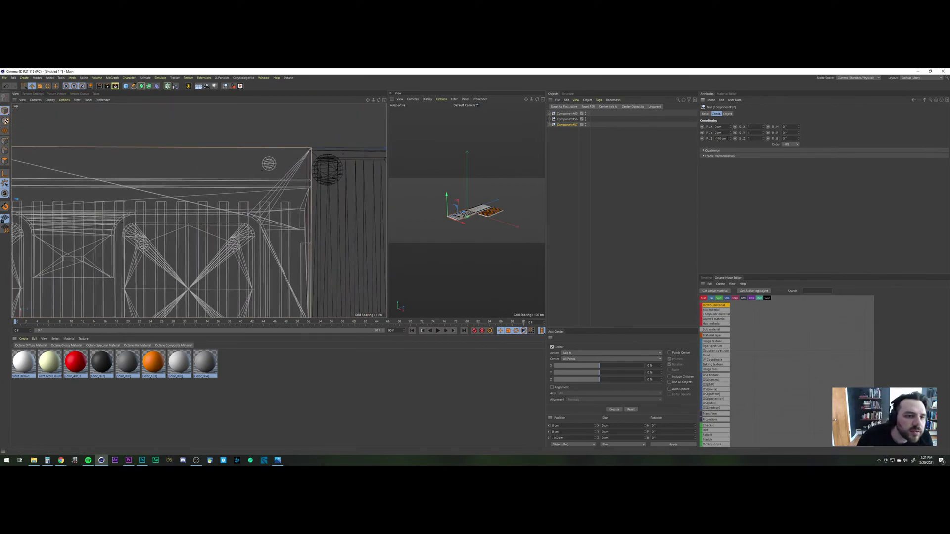
{"action": "left_click", "coordinate": [731, 140]}
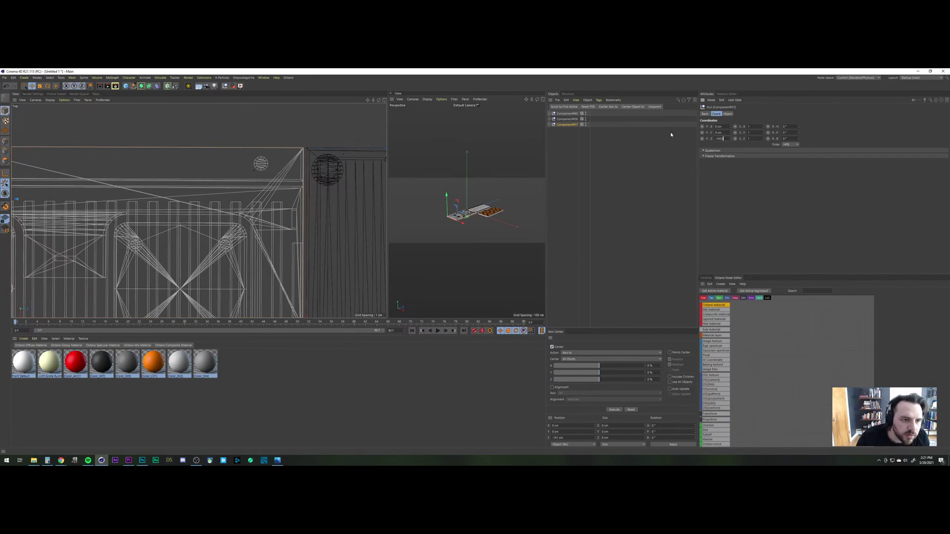
{"action": "key", "text": "Return"}
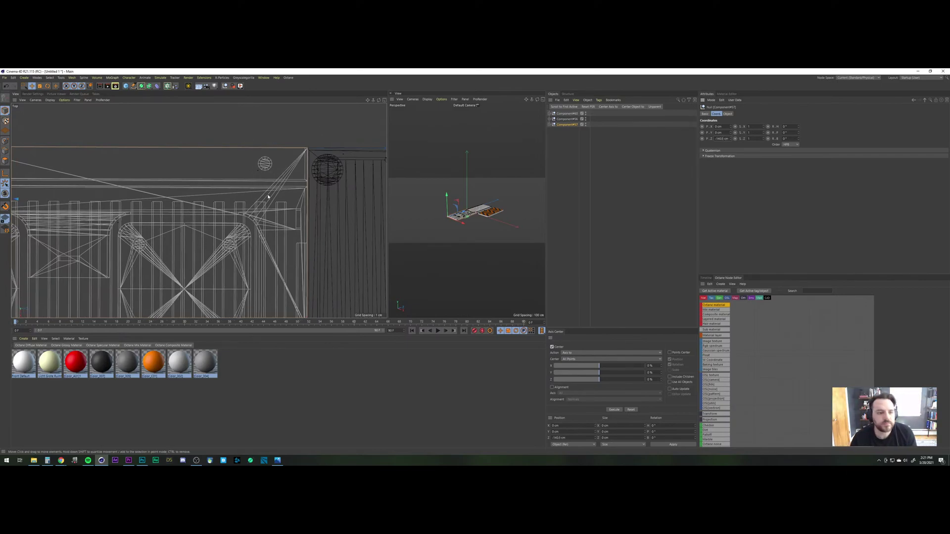
{"action": "scroll", "coordinate": [268, 197], "scroll_direction": "down", "scroll_amount": 5}
{"action": "scroll", "coordinate": [147, 205], "scroll_direction": "up", "scroll_amount": 4}
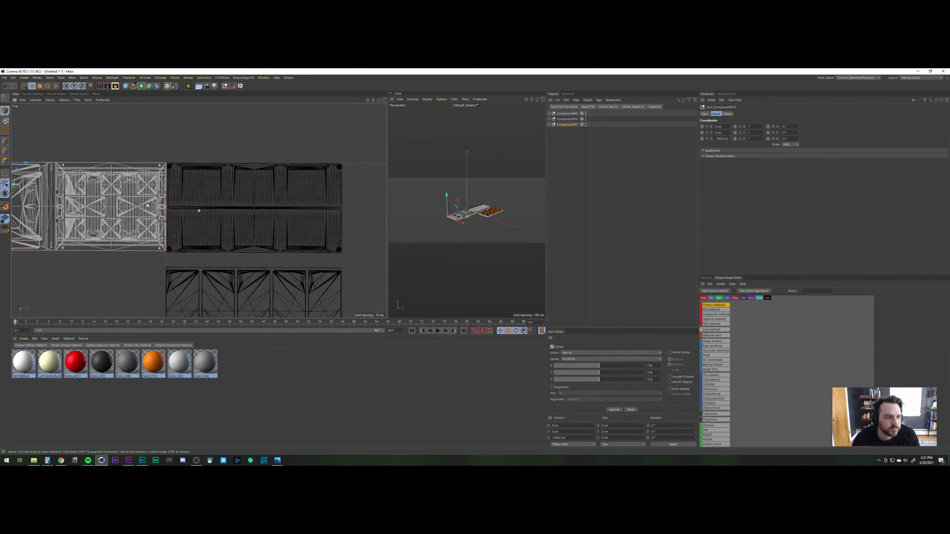
Step: Duplicate the vented plate to the grated plate's opposite end and set the copy's Z position to 140.5 cm
{"action": "scroll", "coordinate": [123, 186], "scroll_direction": "down", "scroll_amount": 3}
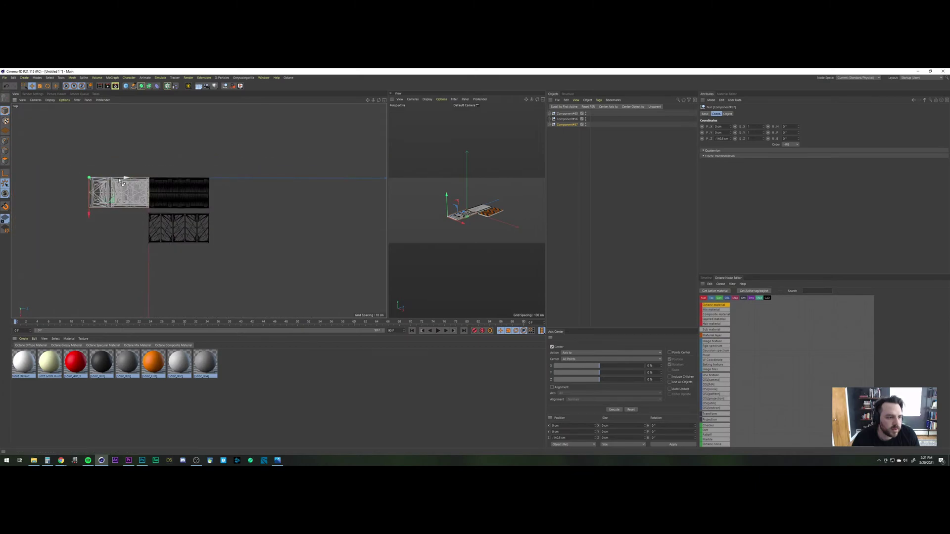
{"action": "left_click_drag", "start_coordinate": [125, 182], "coordinate": [245, 189]}
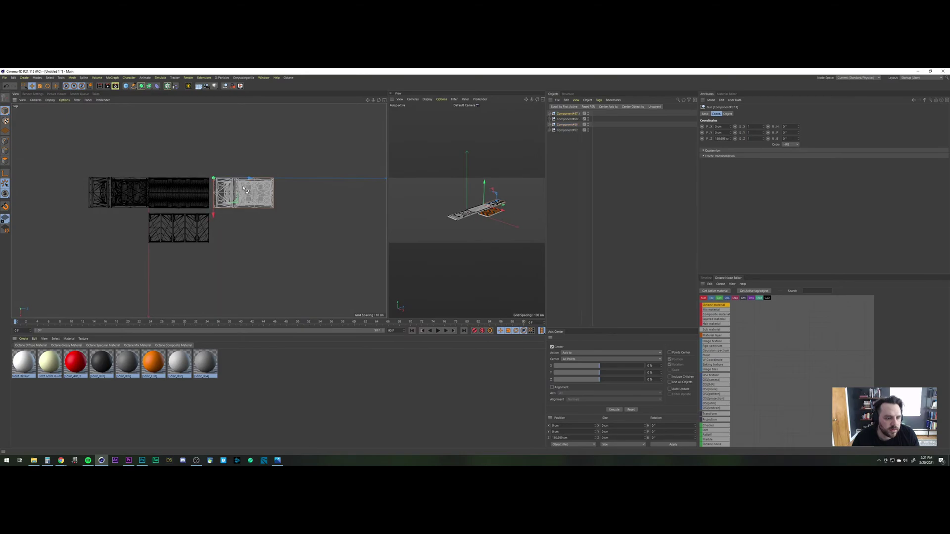
{"action": "left_click", "coordinate": [722, 138]}
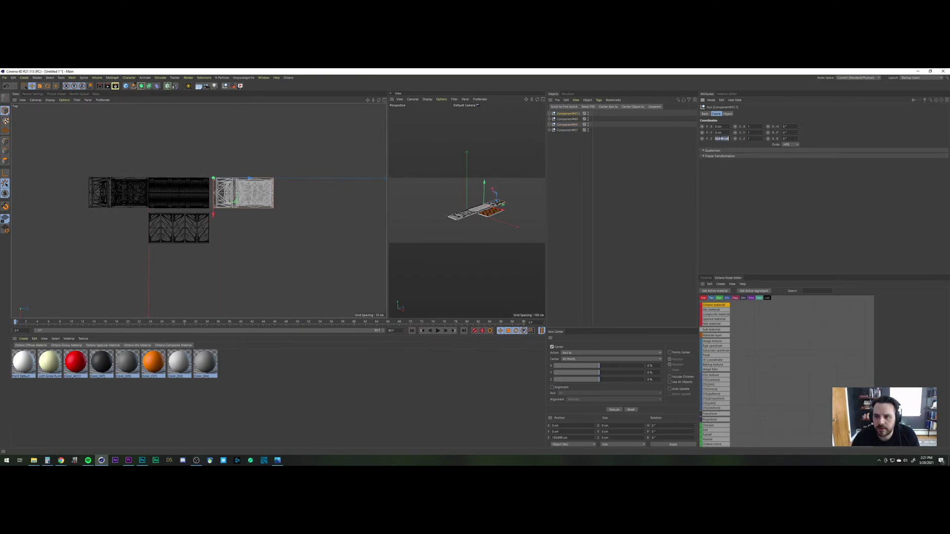
{"action": "type", "text": "140.5"}
{"action": "key", "text": "Return"}
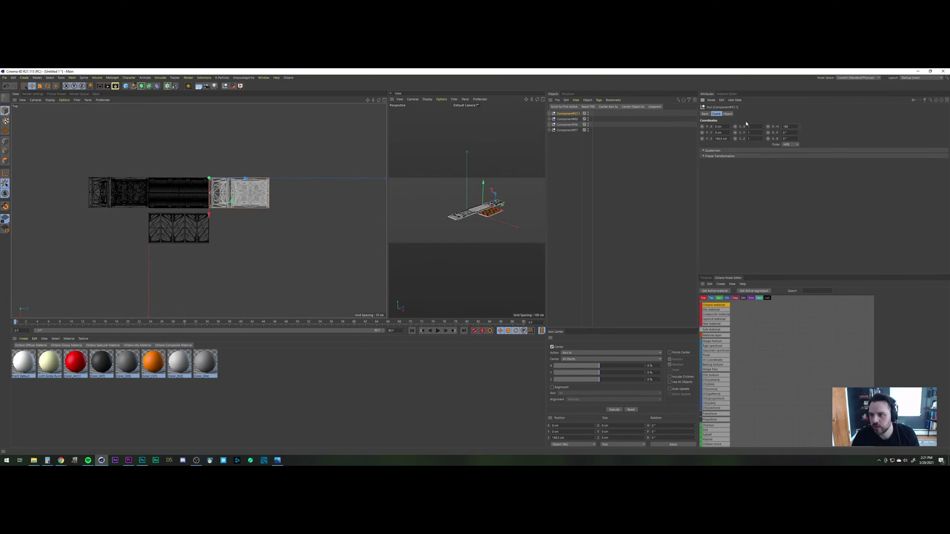
Step: Rotate the vented plate copy's heading to 180° and set its X position to 70 cm
{"action": "key", "text": "Return"}
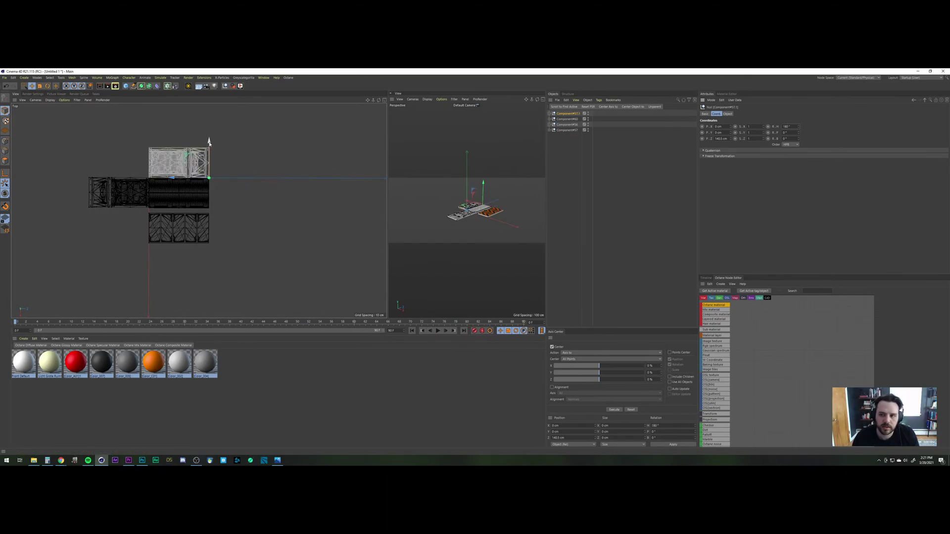
{"action": "left_click_drag", "start_coordinate": [208, 142], "coordinate": [208, 171]}
{"action": "left_click", "coordinate": [722, 127]}
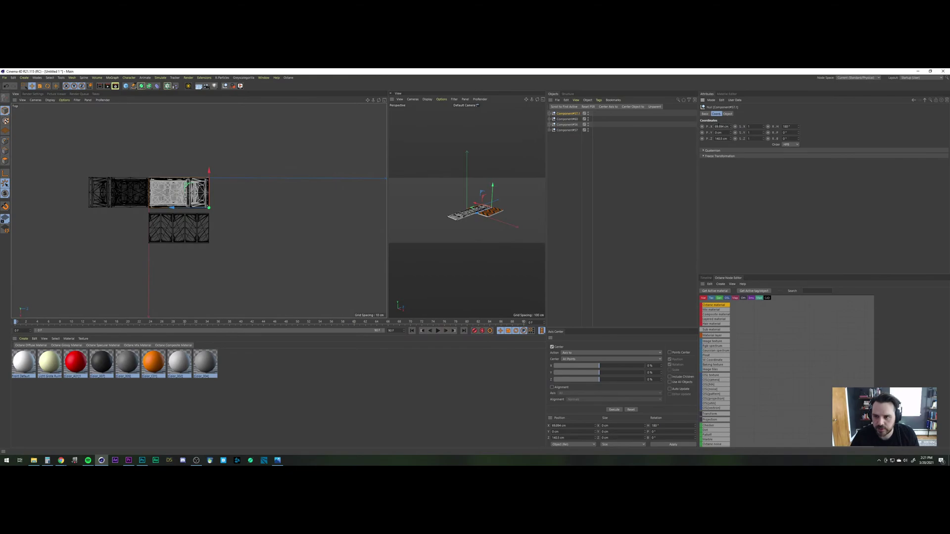
{"action": "double_click", "coordinate": [719, 126]}
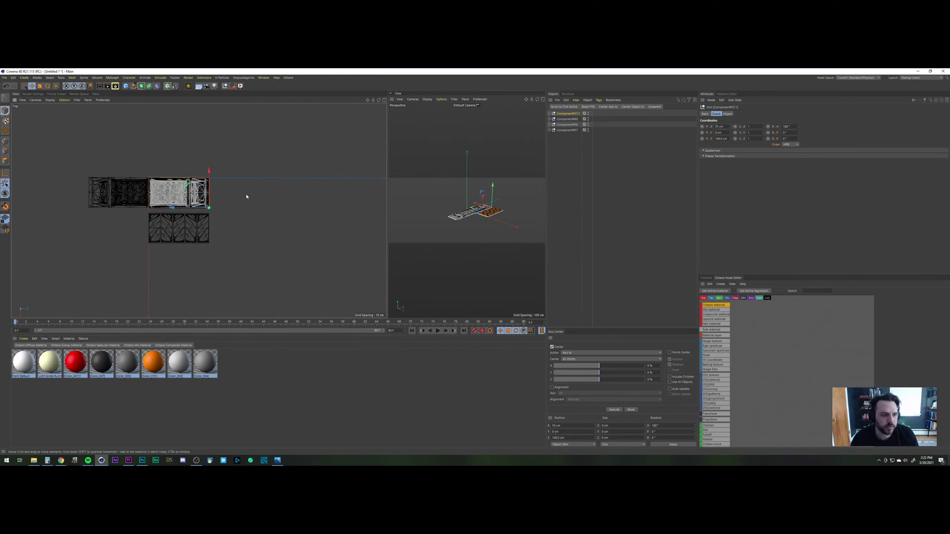
Step: Slide the rotated vented copy lengthwise off the grated plate and set its Z position to 281 cm
{"action": "left_click", "coordinate": [182, 212]}
{"action": "left_click", "coordinate": [179, 195]}
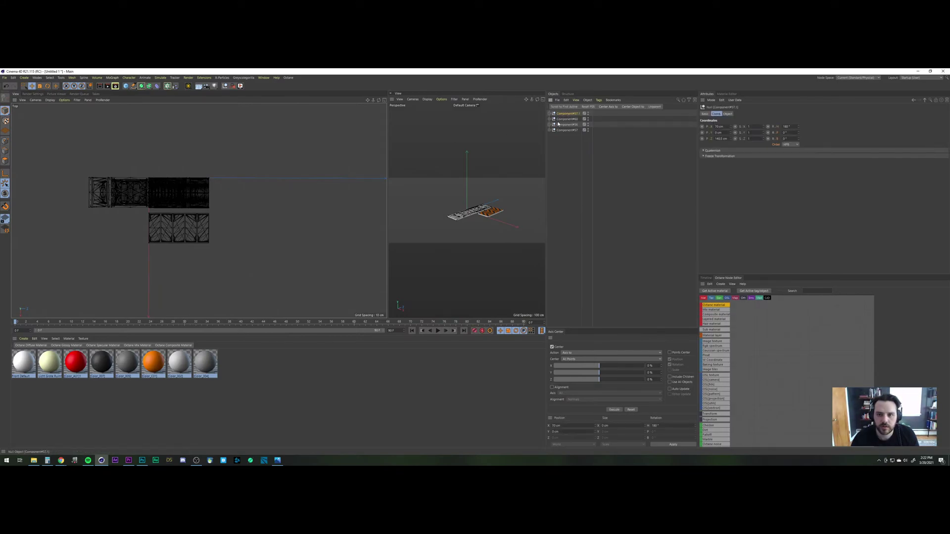
{"action": "left_click_drag", "start_coordinate": [172, 207], "coordinate": [236, 209]}
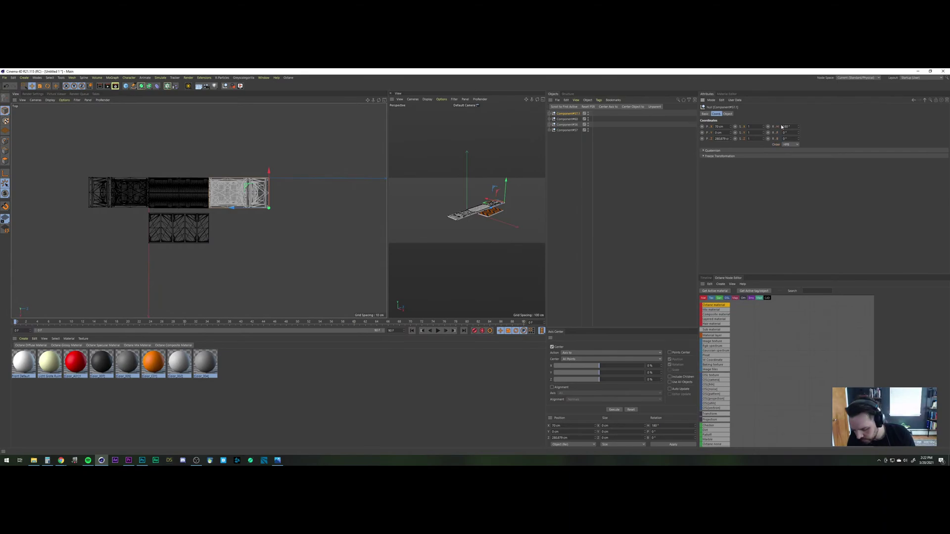
{"action": "key", "text": "super"}
{"action": "key", "text": "super"}
{"action": "left_click", "coordinate": [816, 156]}
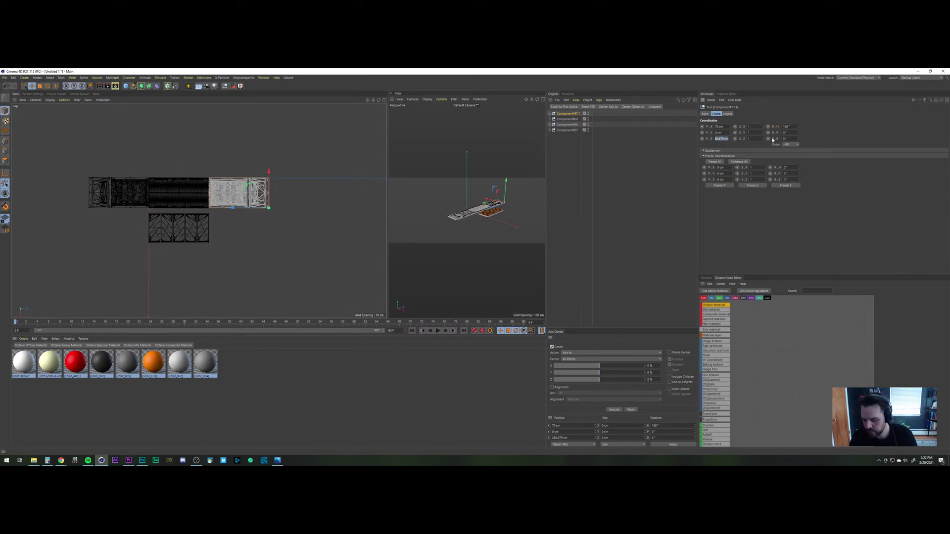
{"action": "type", "text": "281"}
{"action": "key", "text": "Return"}
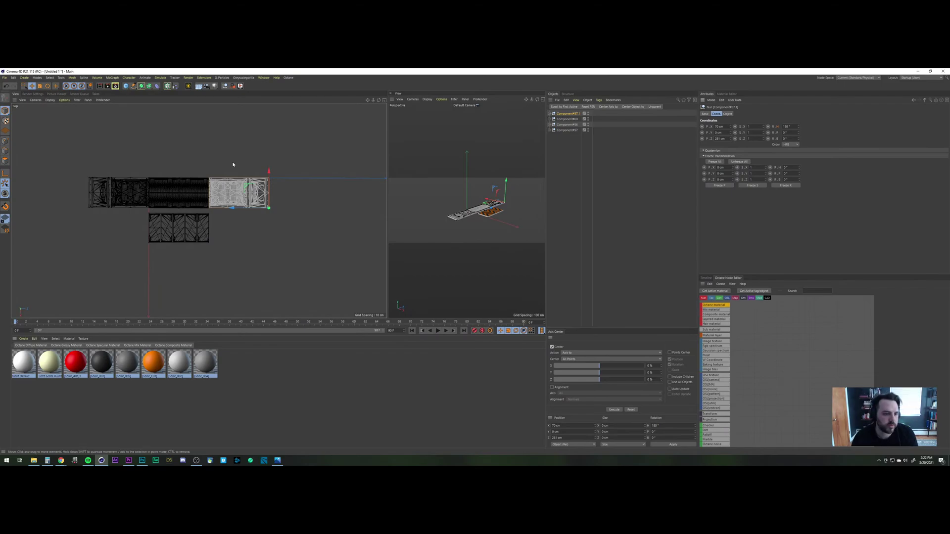
Step: Check the copy's joint, select the whole grated plate and scale it slightly narrower along X to match the vented plates' width
{"action": "scroll", "coordinate": [233, 163], "scroll_direction": "up", "scroll_amount": 8}
{"action": "scroll", "coordinate": [235, 149], "scroll_direction": "up", "scroll_amount": 1}
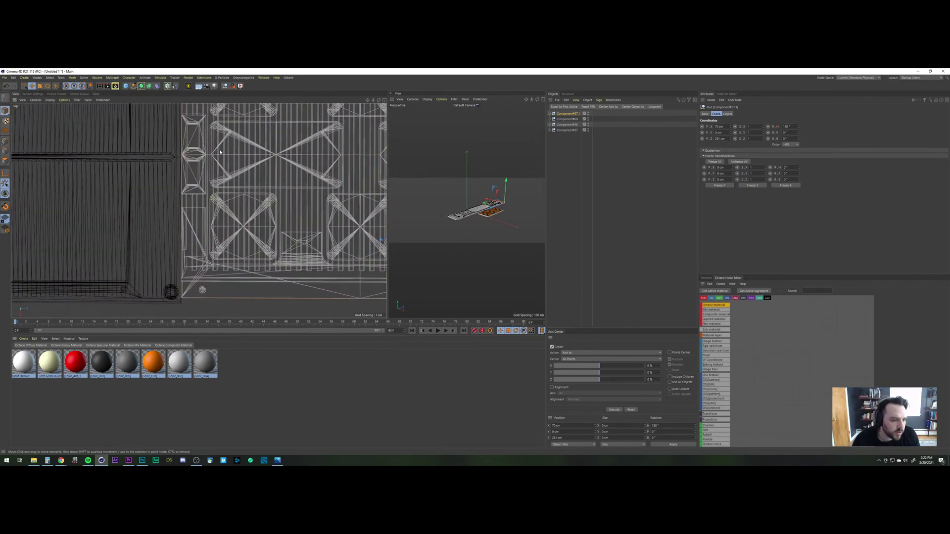
{"action": "middle_click_drag", "start_coordinate": [220, 152], "coordinate": [285, 123], "text": "alt"}
{"action": "scroll", "coordinate": [225, 168], "scroll_direction": "down", "scroll_amount": 8}
{"action": "scroll", "coordinate": [224, 173], "scroll_direction": "up", "scroll_amount": 3}
{"action": "middle_click_drag", "start_coordinate": [92, 167], "coordinate": [12, 223], "text": "alt"}
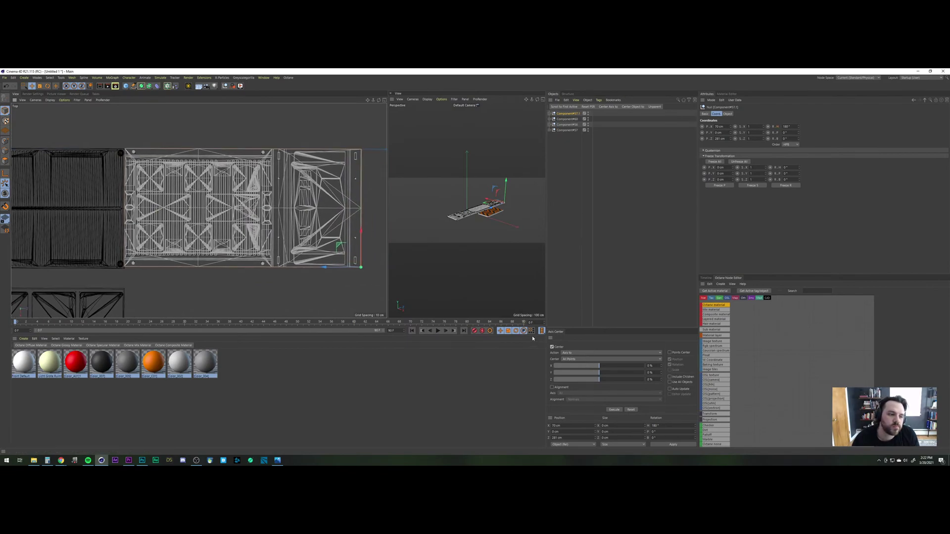
{"action": "left_click", "coordinate": [43, 230]}
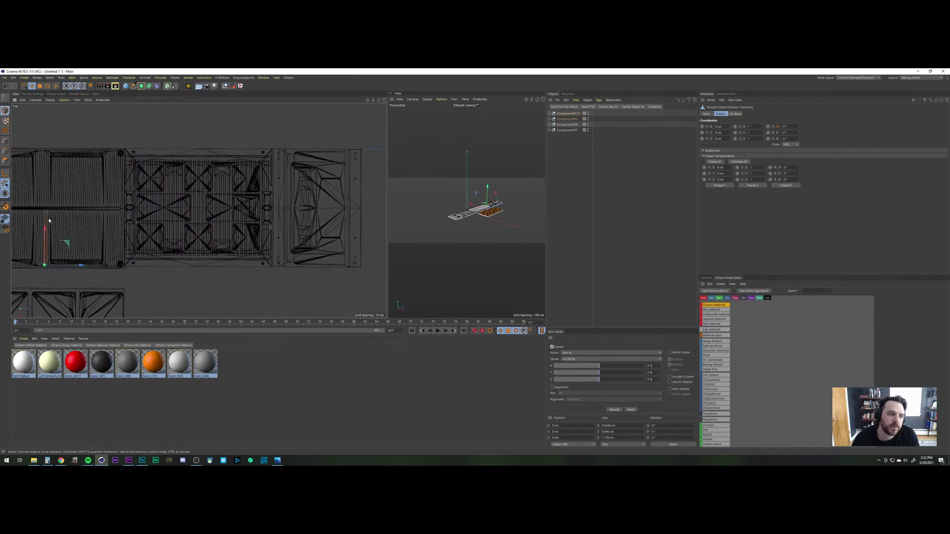
{"action": "left_click", "coordinate": [572, 141]}
{"action": "left_click", "coordinate": [568, 120]}
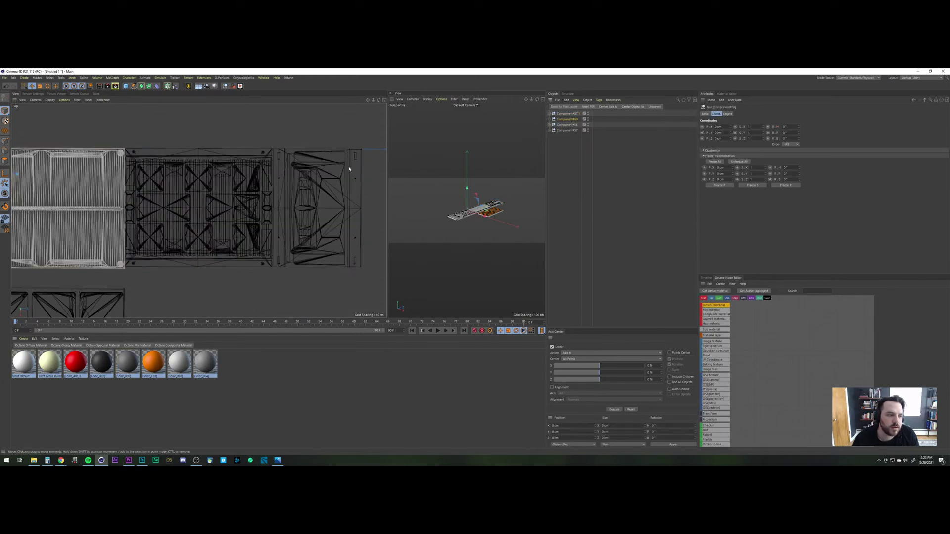
{"action": "scroll", "coordinate": [209, 198], "scroll_direction": "up", "scroll_amount": 5}
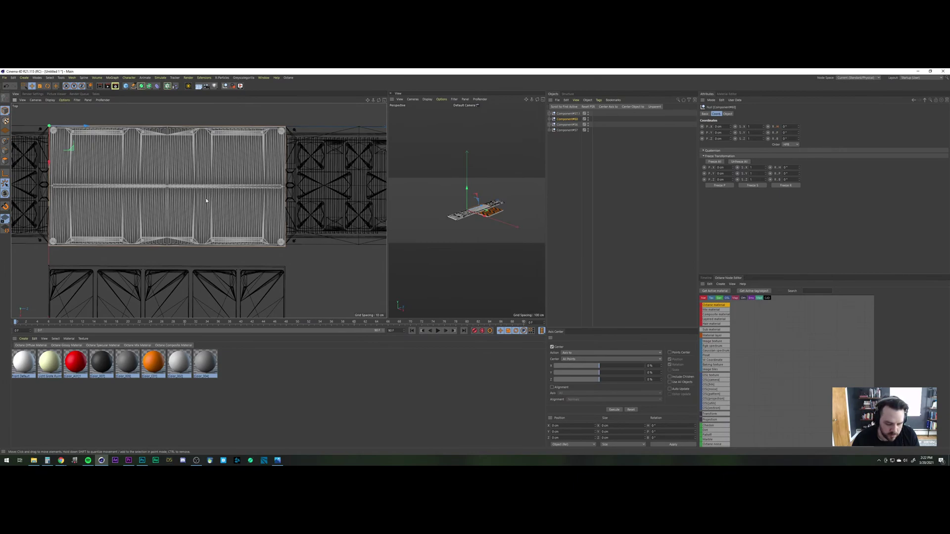
{"action": "key", "text": "t"}
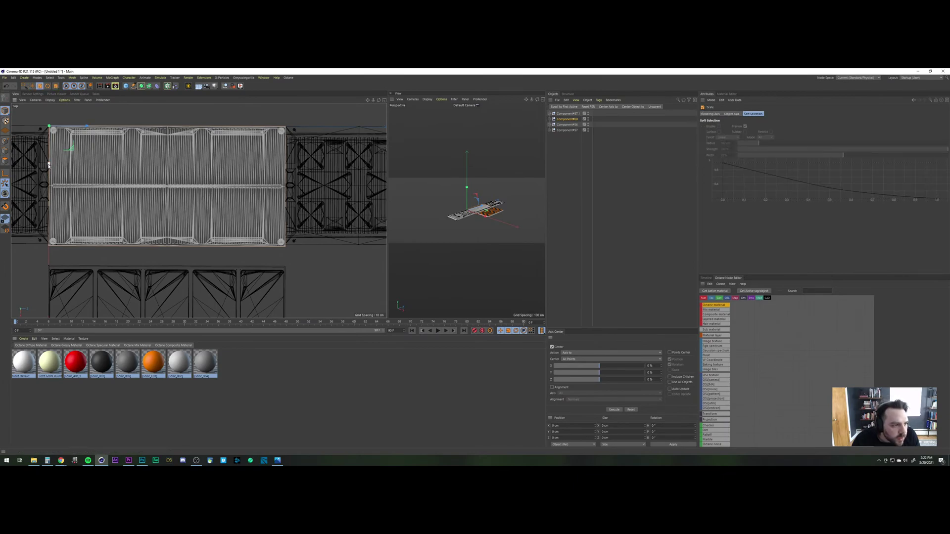
{"action": "left_click_drag", "start_coordinate": [49, 165], "coordinate": [49, 164]}
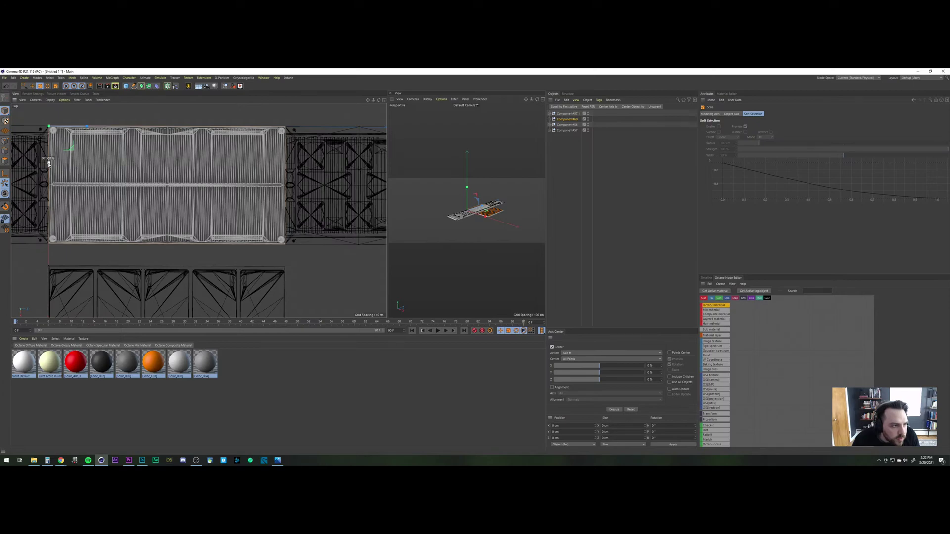
{"action": "scroll", "coordinate": [295, 251], "scroll_direction": "up", "scroll_amount": 8}
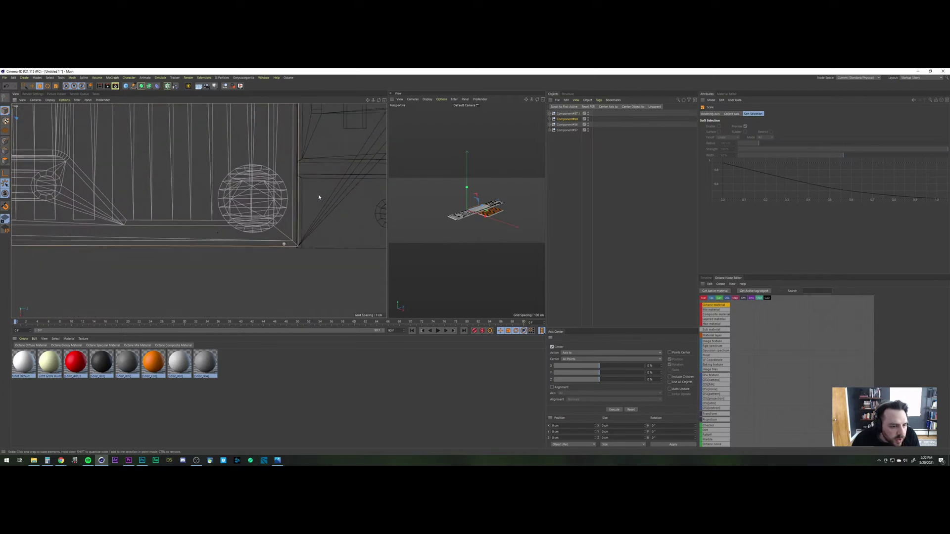
{"action": "mouse_move", "coordinate": [312, 213]}
{"action": "right_mouse_down", "text": "alt"}
{"action": "mouse_move", "coordinate": [306, 221]}
{"action": "mouse_move", "coordinate": [322, 203]}
{"action": "right_mouse_up", "text": "alt"}
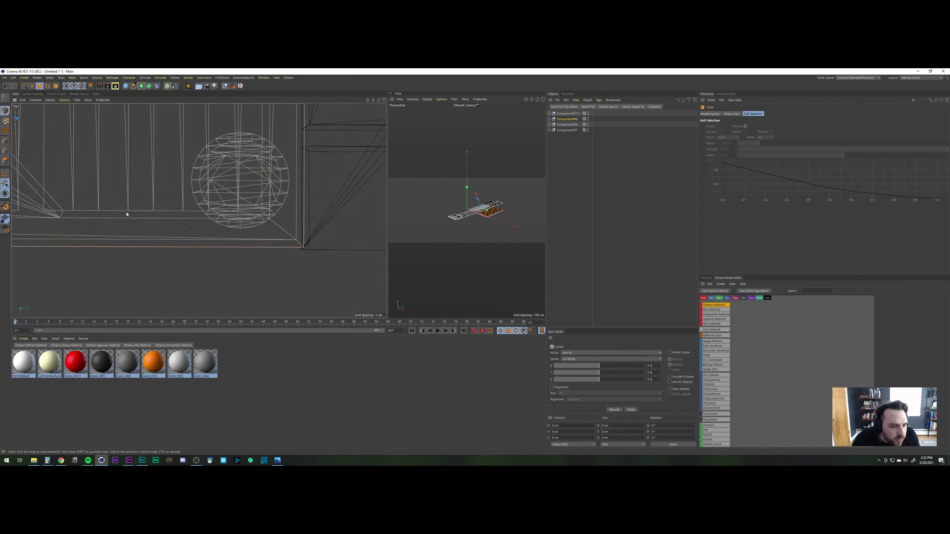
Step: Check the grated plate's edges along its length against the vented plate and fine-tune the grated plate's width scale
{"action": "middle_click_drag", "start_coordinate": [128, 212], "coordinate": [424, 214], "text": "alt"}
{"action": "middle_click_drag", "start_coordinate": [120, 185], "coordinate": [376, 225], "text": "alt"}
{"action": "middle_click_drag", "start_coordinate": [76, 233], "coordinate": [321, 205], "text": "alt"}
{"action": "middle_click_drag", "start_coordinate": [139, 194], "coordinate": [367, 212], "text": "alt"}
{"action": "middle_click_drag", "start_coordinate": [153, 201], "coordinate": [277, 191], "text": "alt"}
{"action": "middle_click_drag", "start_coordinate": [102, 194], "coordinate": [322, 190], "text": "alt"}
{"action": "middle_click_drag", "start_coordinate": [103, 222], "coordinate": [301, 201], "text": "alt"}
{"action": "middle_click_drag", "start_coordinate": [100, 205], "coordinate": [291, 210], "text": "alt"}
{"action": "right_click_drag", "start_coordinate": [290, 210], "coordinate": [189, 217], "text": "alt"}
{"action": "middle_click_drag", "start_coordinate": [188, 218], "coordinate": [390, 233], "text": "alt"}
{"action": "right_click_drag", "start_coordinate": [138, 225], "coordinate": [158, 155], "text": "alt"}
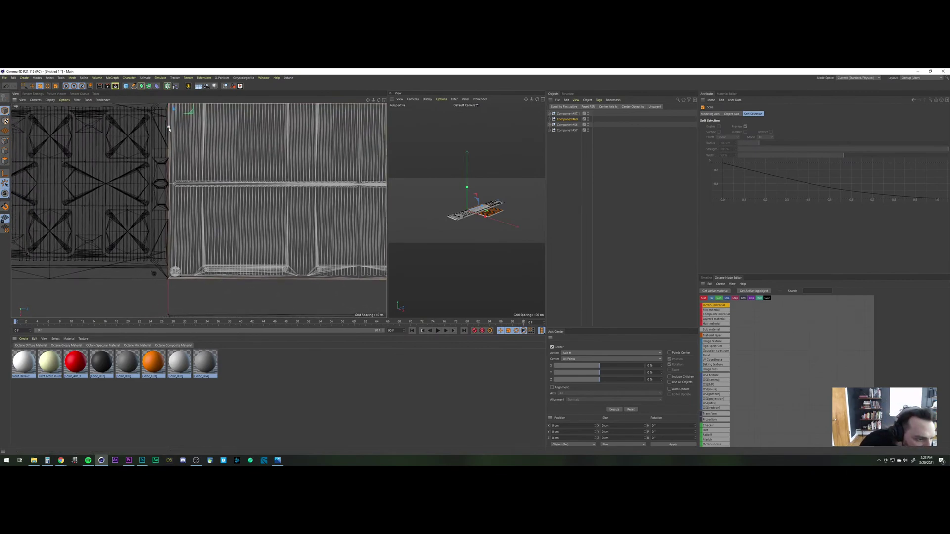
{"action": "left_click_drag", "start_coordinate": [169, 128], "coordinate": [168, 128]}
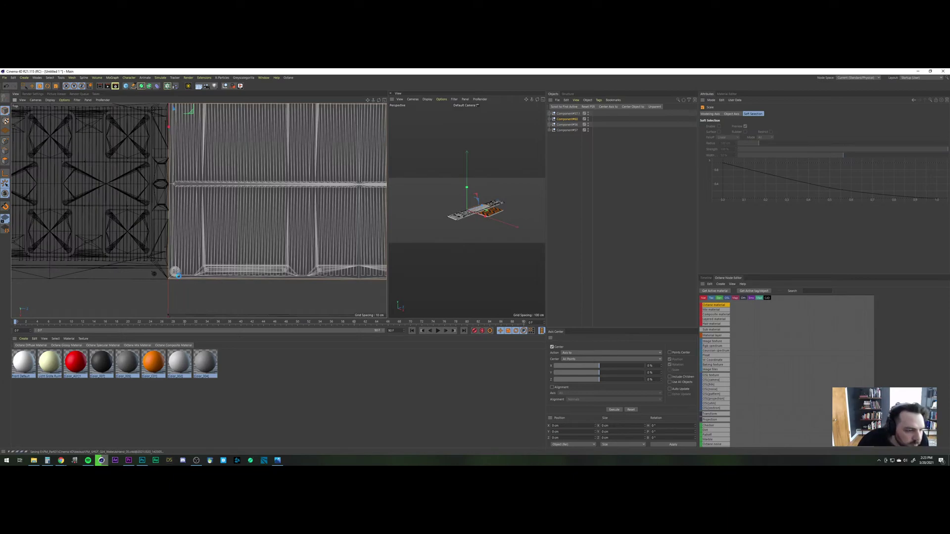
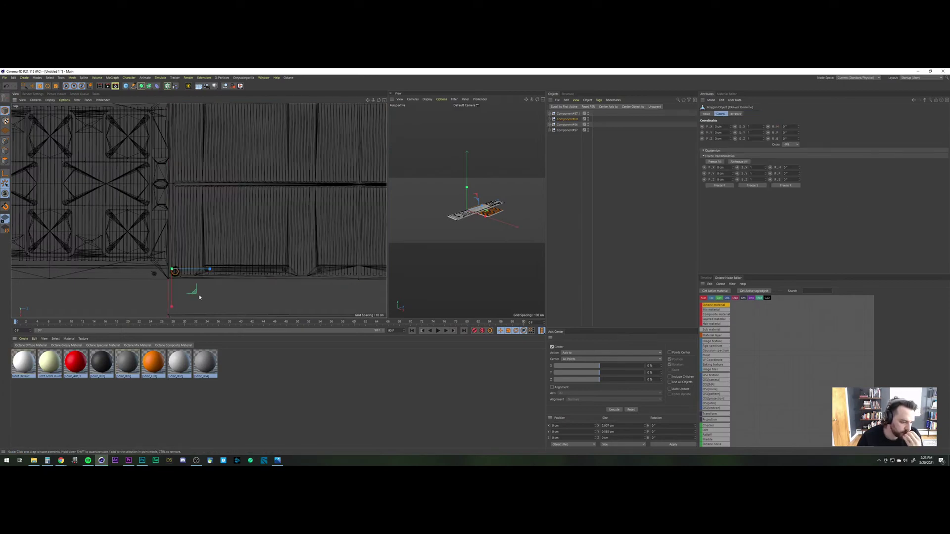
Step: Switch to the WakeUpHand_05 shot project and close it, saving its changes
{"action": "key", "text": "v"}
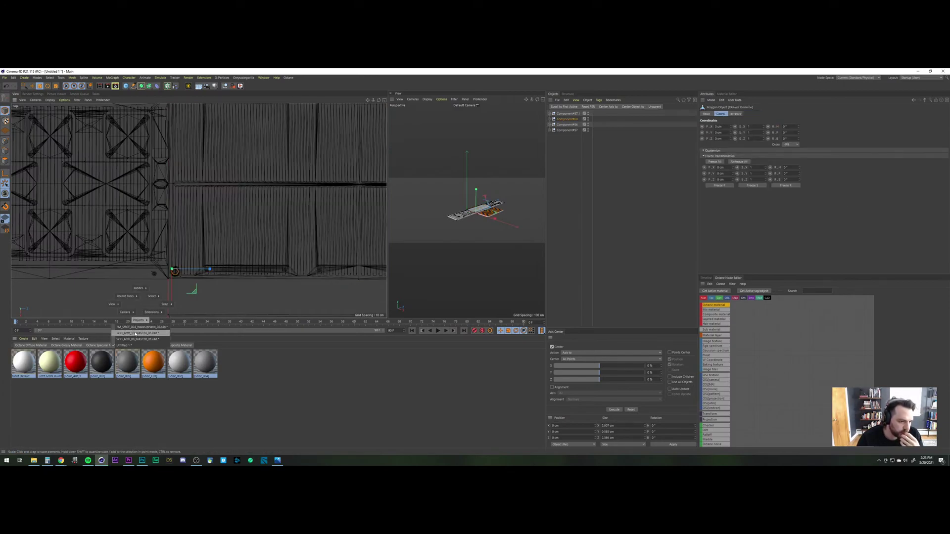
{"action": "left_click", "coordinate": [137, 328]}
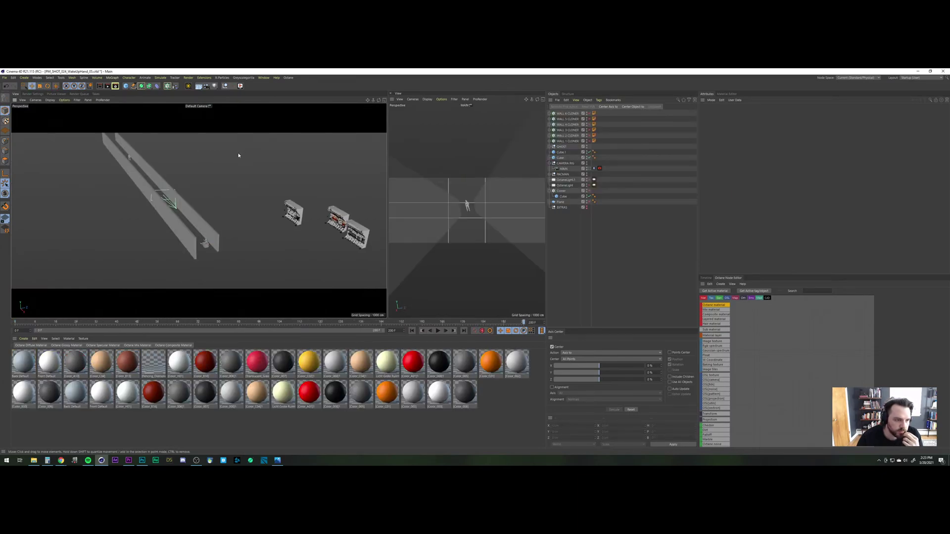
{"action": "key", "text": "v"}
{"action": "mouse_move", "coordinate": [170, 167]}
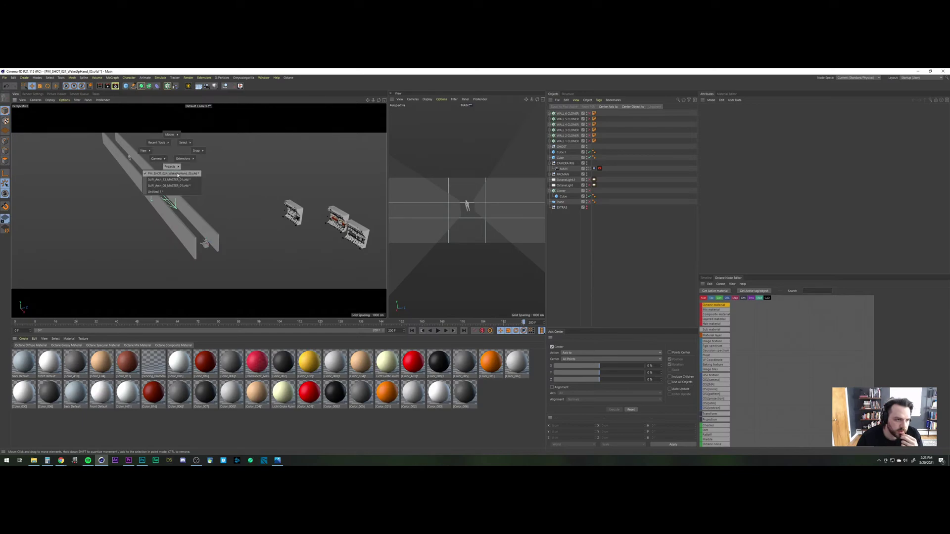
{"action": "left_click", "coordinate": [236, 156]}
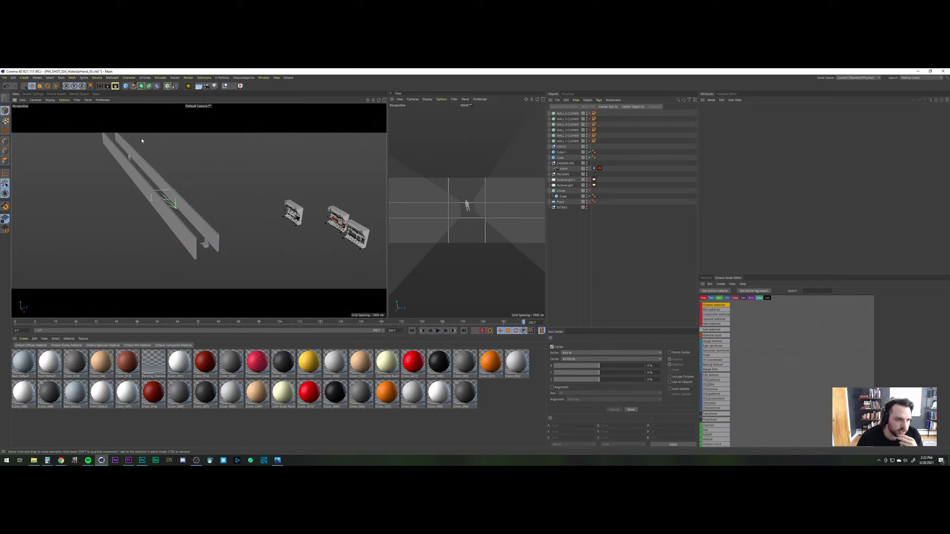
{"action": "left_click", "coordinate": [4, 78]}
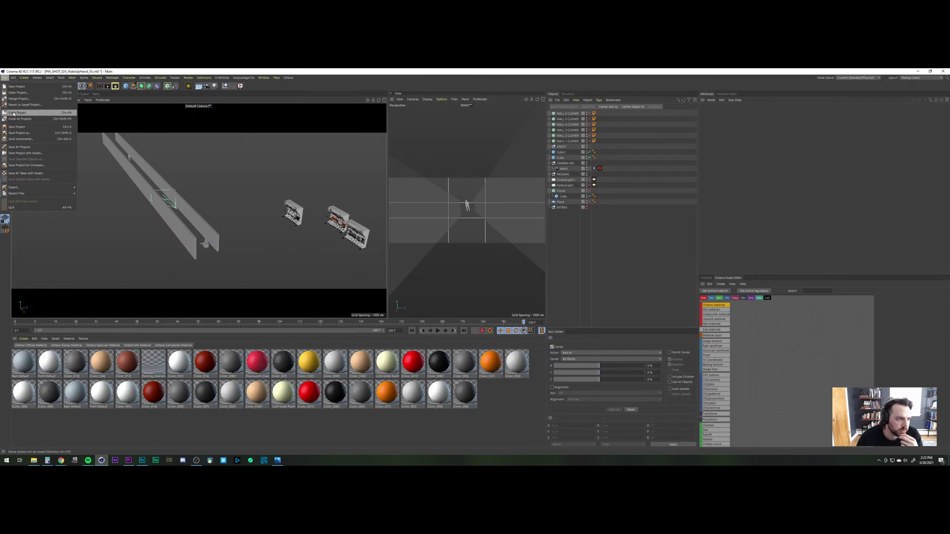
{"action": "left_click", "coordinate": [19, 112]}
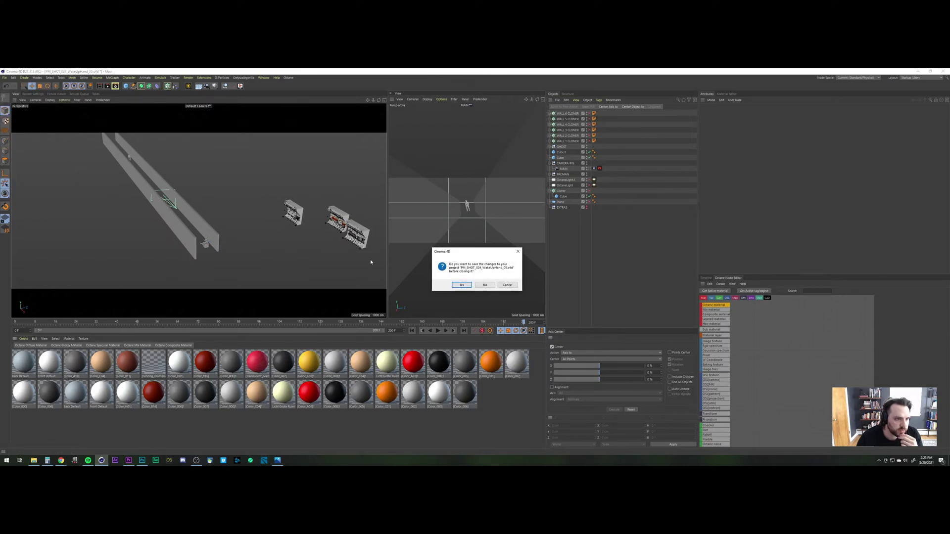
{"action": "left_click", "coordinate": [461, 285]}
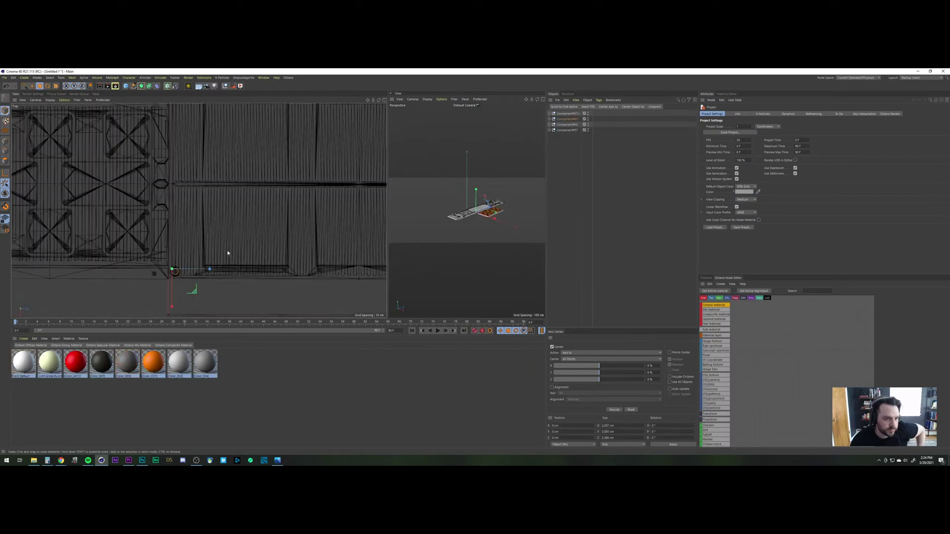
Step: Save the floor project as FLOOR_MASTER_01 in the Models folder
{"action": "left_click", "coordinate": [5, 77]}
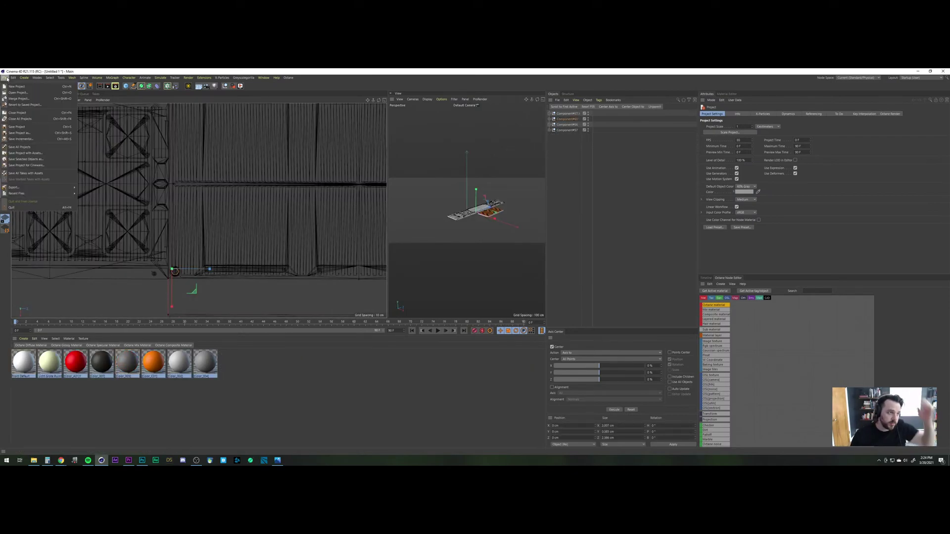
{"action": "left_click", "coordinate": [18, 133]}
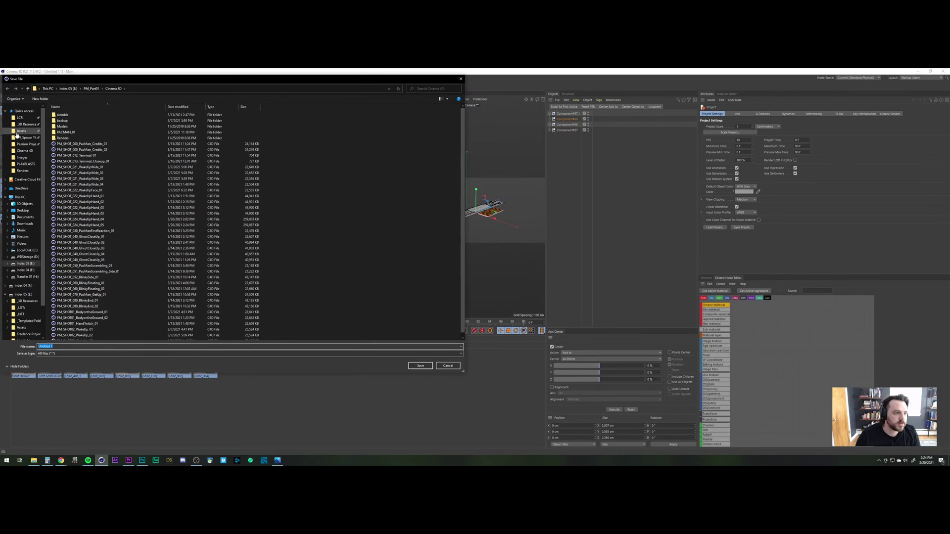
{"action": "double_click", "coordinate": [63, 126]}
{"action": "left_click", "coordinate": [75, 348]}
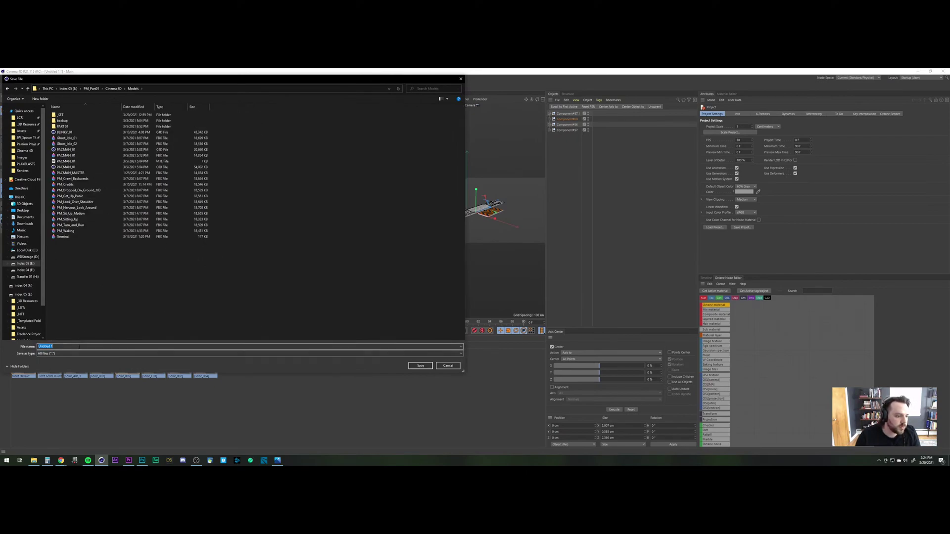
{"action": "type", "text": "FLOOR"}
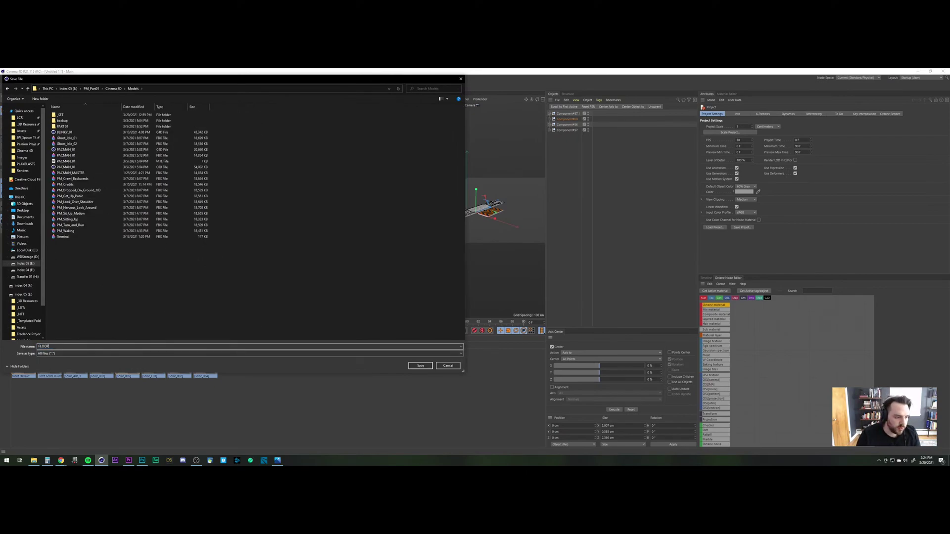
{"action": "type", "text": "_MASTER_01"}
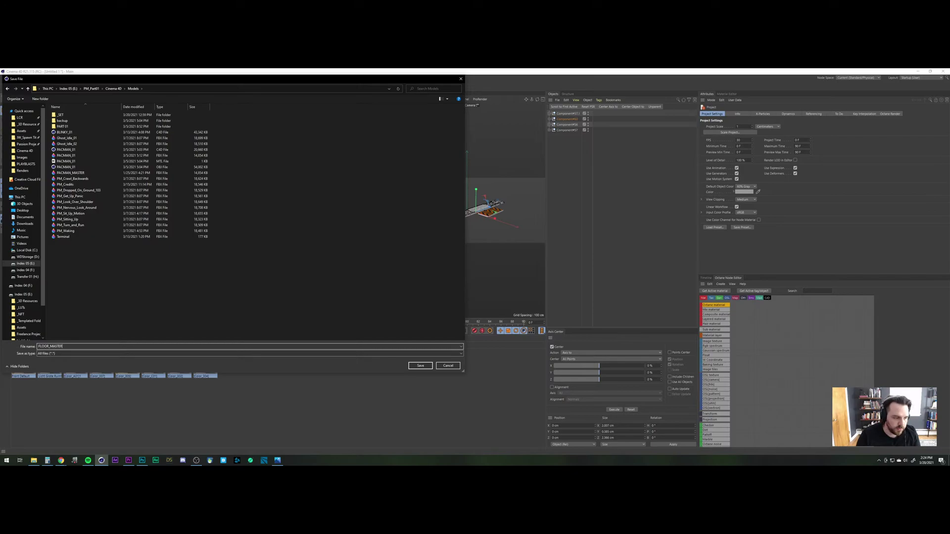
{"action": "key", "text": "Return"}
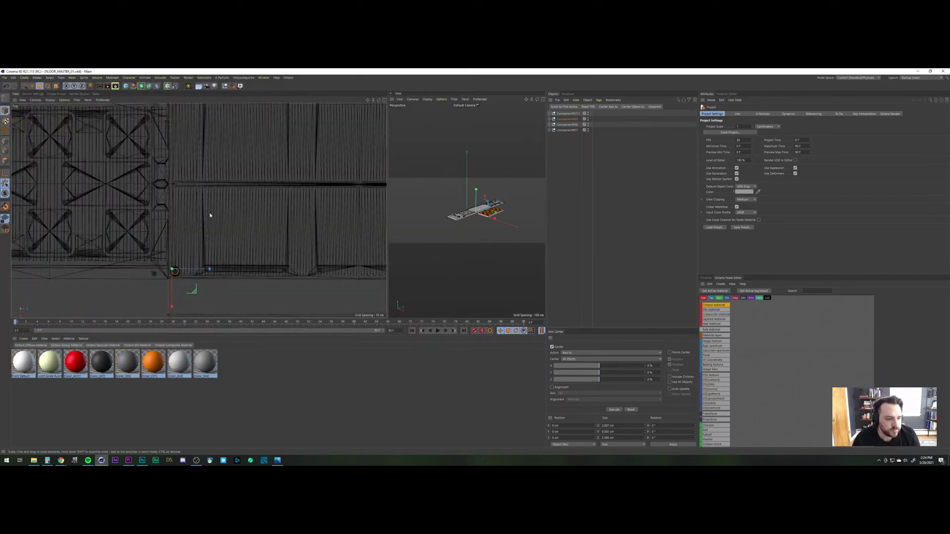
Step: Deselect everything and examine the joined floor plates and the striped plate from several angles in the perspective view
{"action": "scroll", "coordinate": [212, 211], "scroll_direction": "down", "scroll_amount": 5}
{"action": "middle_click_drag", "start_coordinate": [324, 246], "coordinate": [289, 238], "text": "alt"}
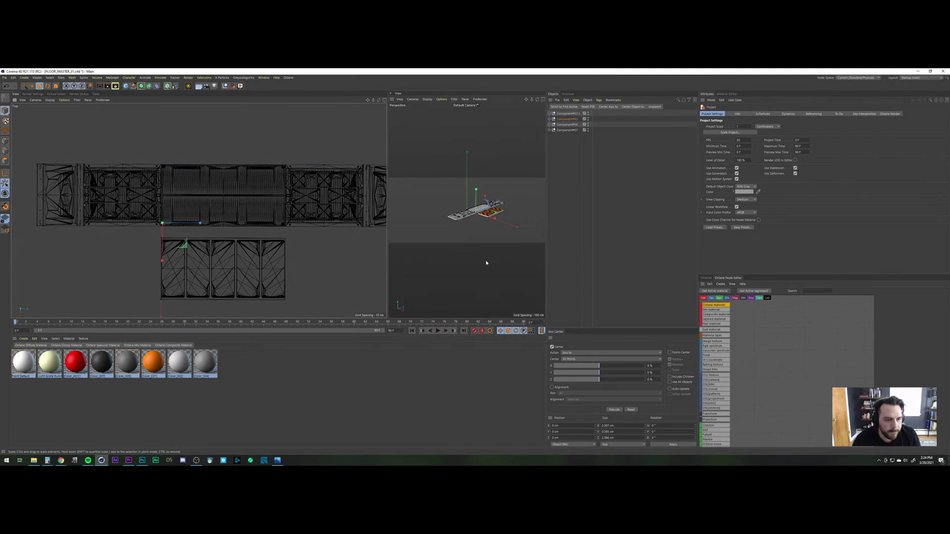
{"action": "left_click", "coordinate": [601, 248]}
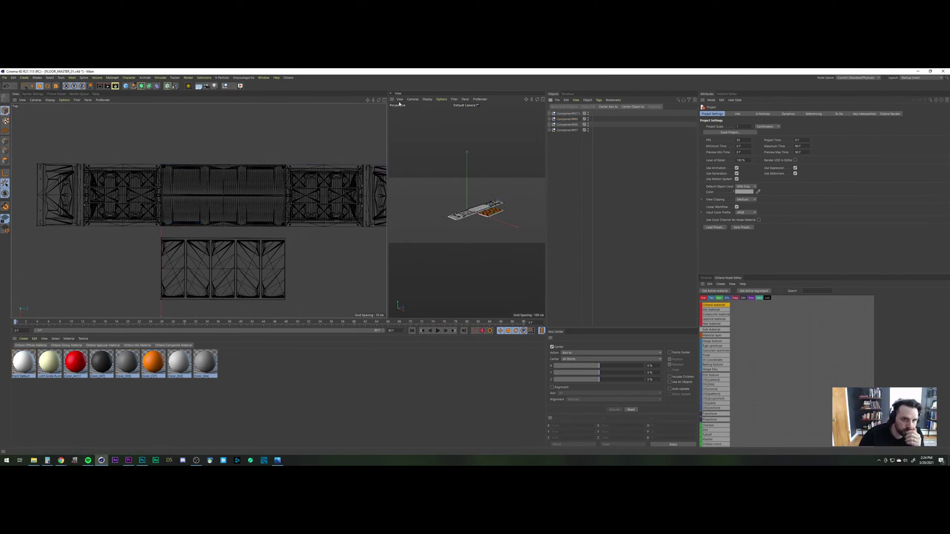
{"action": "left_click", "coordinate": [385, 100]}
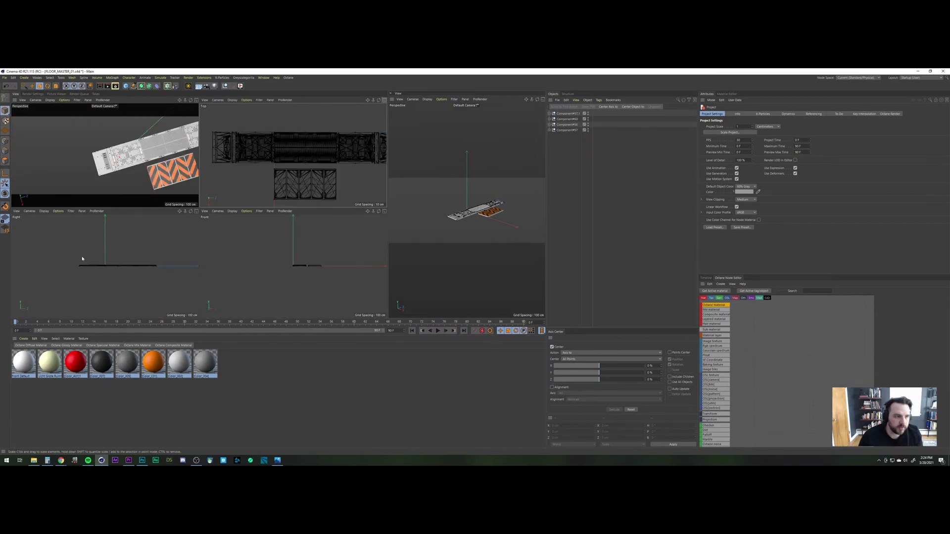
{"action": "left_click", "coordinate": [197, 100]}
{"action": "middle_click_drag", "start_coordinate": [263, 222], "coordinate": [188, 193], "text": "alt"}
{"action": "scroll", "coordinate": [194, 186], "scroll_direction": "up", "scroll_amount": 5}
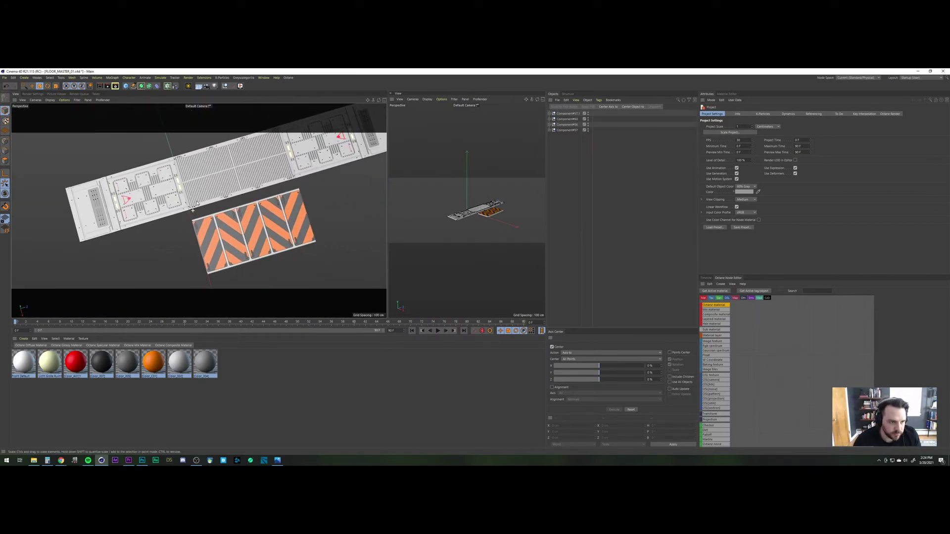
{"action": "left_click_drag", "start_coordinate": [194, 186], "coordinate": [223, 142], "text": "alt"}
{"action": "middle_click_drag", "start_coordinate": [212, 177], "coordinate": [198, 238], "text": "alt"}
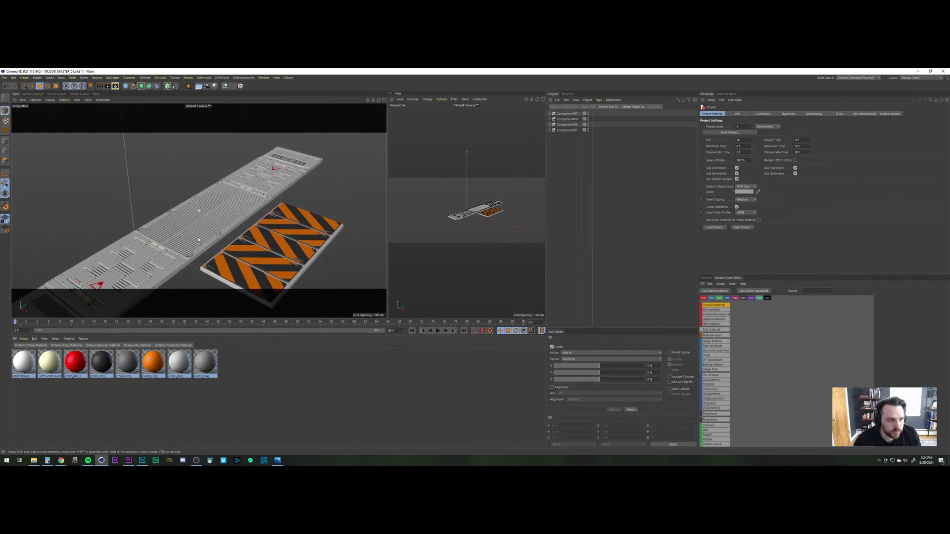
{"action": "right_click_drag", "start_coordinate": [198, 238], "coordinate": [204, 215], "text": "alt"}
{"action": "left_click_drag", "start_coordinate": [204, 215], "coordinate": [179, 247], "text": "alt"}
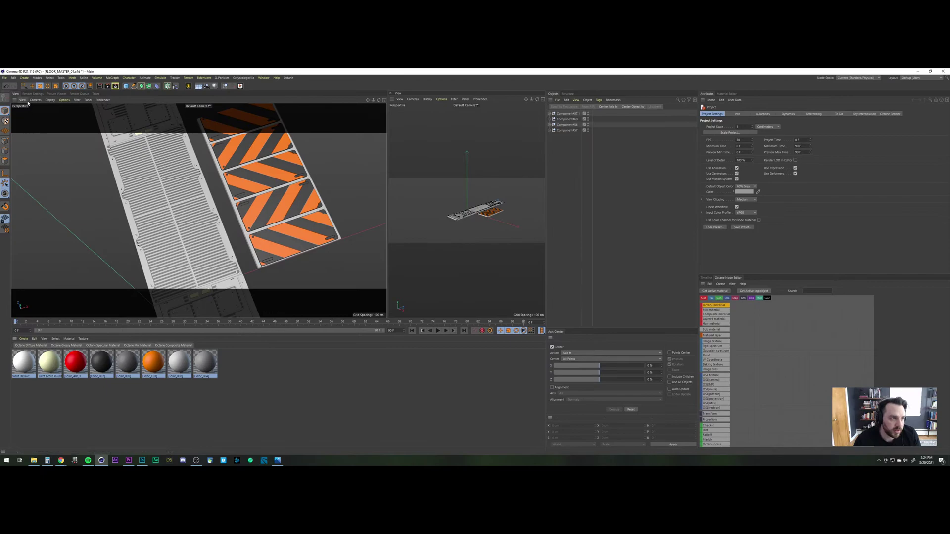
Step: Switch to the SciFi_Arch_08_MASTER_01 project and inspect its small grated plates and the white panel with the hazard stripe
{"action": "key", "text": "v"}
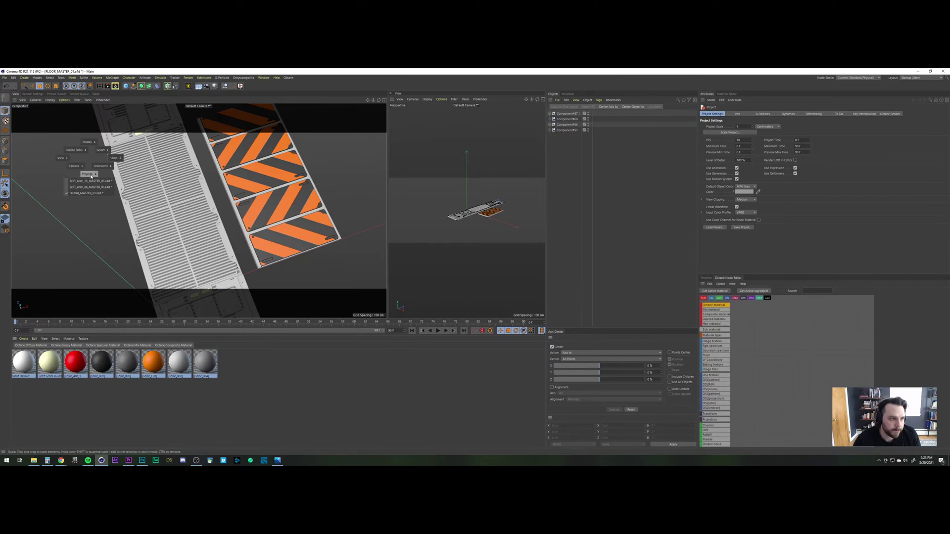
{"action": "left_click", "coordinate": [91, 183]}
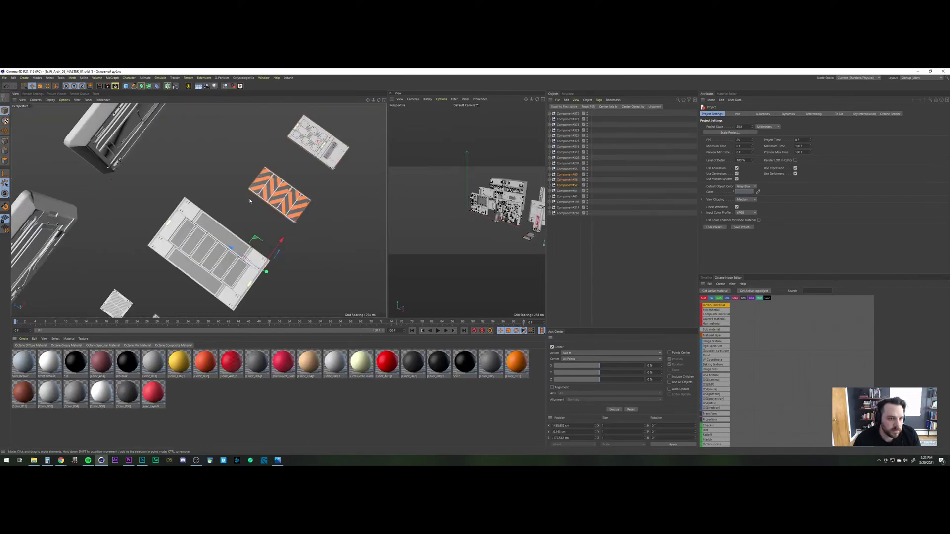
{"action": "middle_click_drag", "start_coordinate": [172, 220], "coordinate": [196, 161], "text": "alt"}
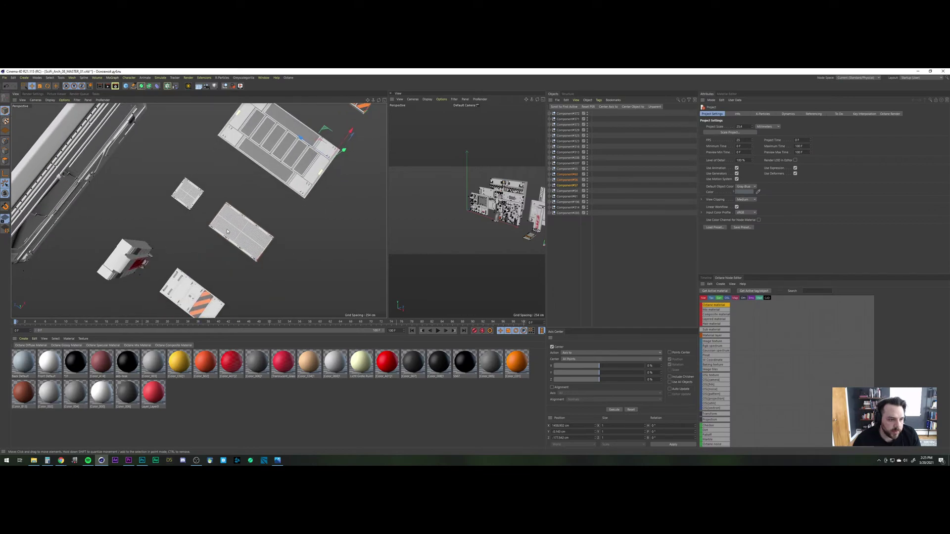
{"action": "left_click", "coordinate": [182, 195]}
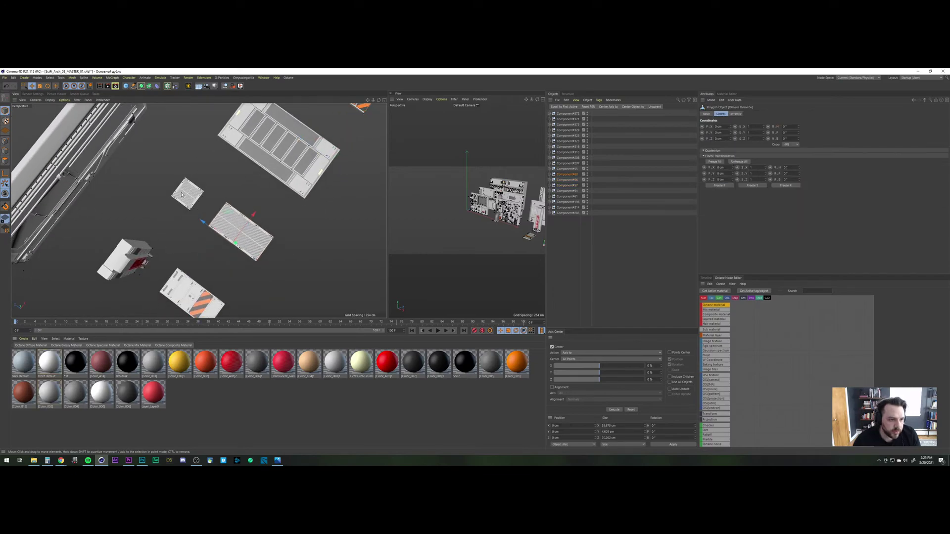
{"action": "left_click", "coordinate": [182, 195]}
{"action": "left_click", "coordinate": [174, 218]}
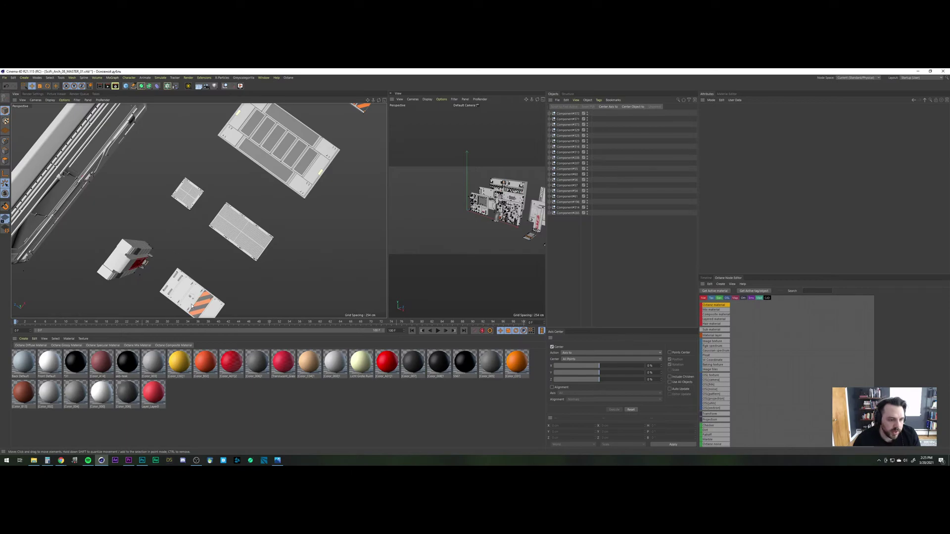
{"action": "middle_click_drag", "start_coordinate": [192, 306], "coordinate": [199, 211], "text": "alt"}
{"action": "right_click_drag", "start_coordinate": [199, 210], "coordinate": [264, 132], "text": "alt"}
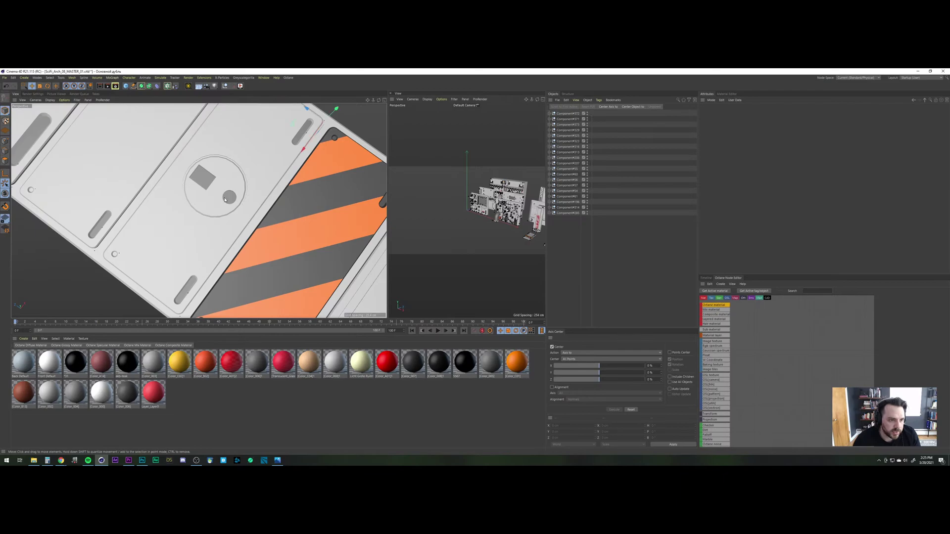
Step: Copy the whole white floor panel module with the hazard stripe into the FLOOR_MASTER_01 project
{"action": "left_click", "coordinate": [204, 202]}
{"action": "left_click_drag", "start_coordinate": [204, 202], "coordinate": [276, 193], "text": "alt"}
{"action": "left_click", "coordinate": [261, 185]}
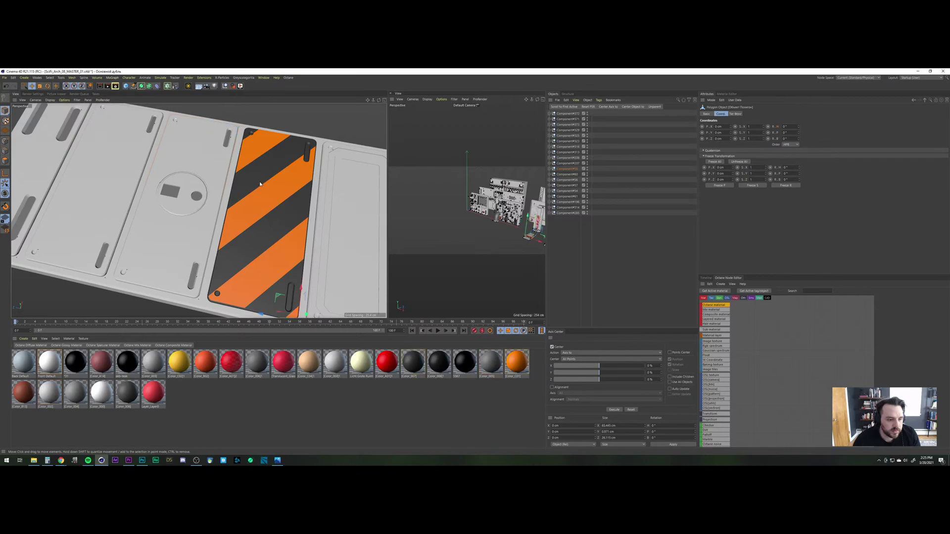
{"action": "left_click", "coordinate": [568, 169]}
{"action": "key", "text": "v"}
{"action": "mouse_move", "coordinate": [153, 227]}
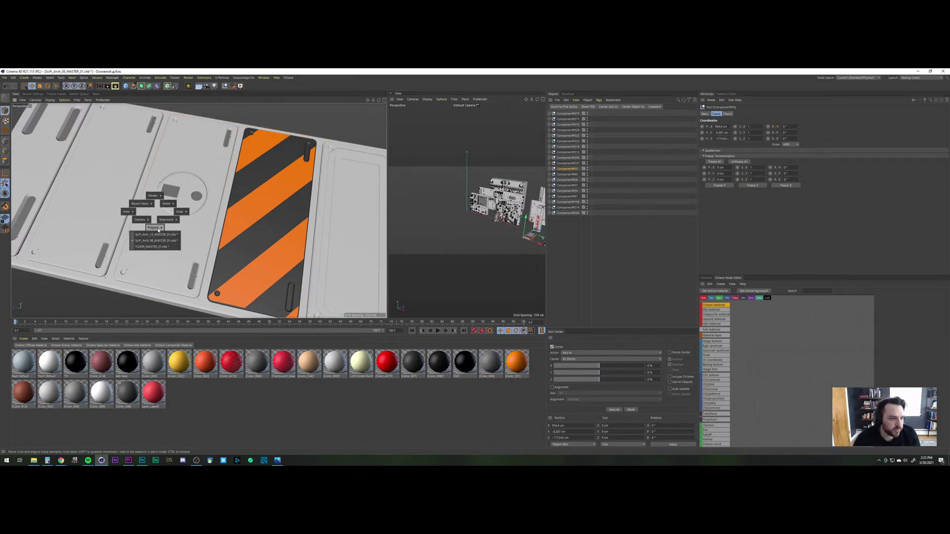
{"action": "left_click", "coordinate": [151, 247]}
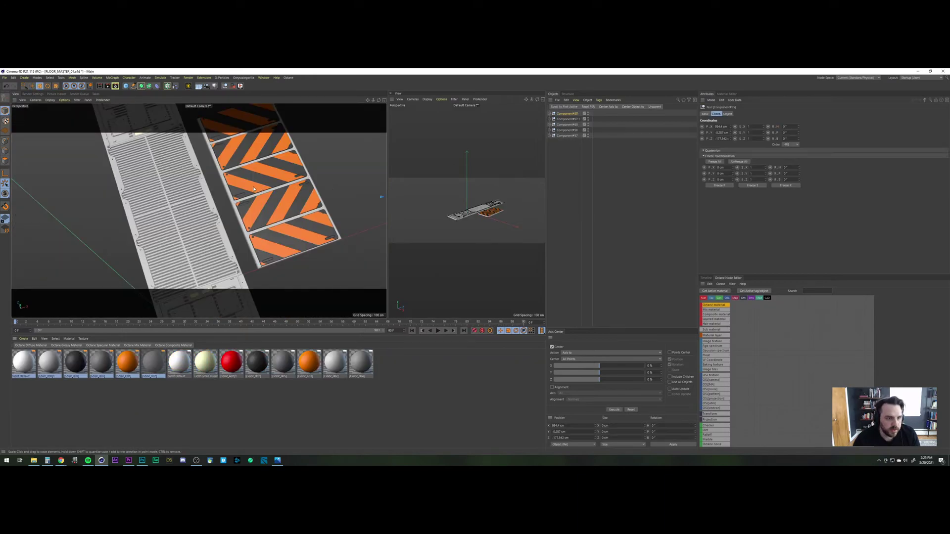
Step: Set the pasted panel module's X, Y and Z positions to 0 cm and get the Move tool ready
{"action": "scroll", "coordinate": [362, 177], "scroll_direction": "down", "scroll_amount": 10}
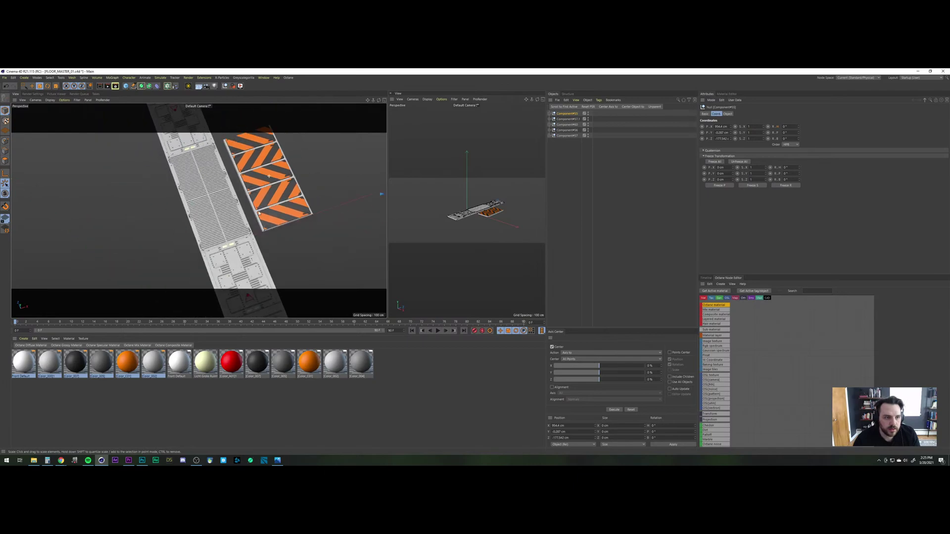
{"action": "right_click_drag", "start_coordinate": [223, 287], "coordinate": [216, 292], "text": "alt"}
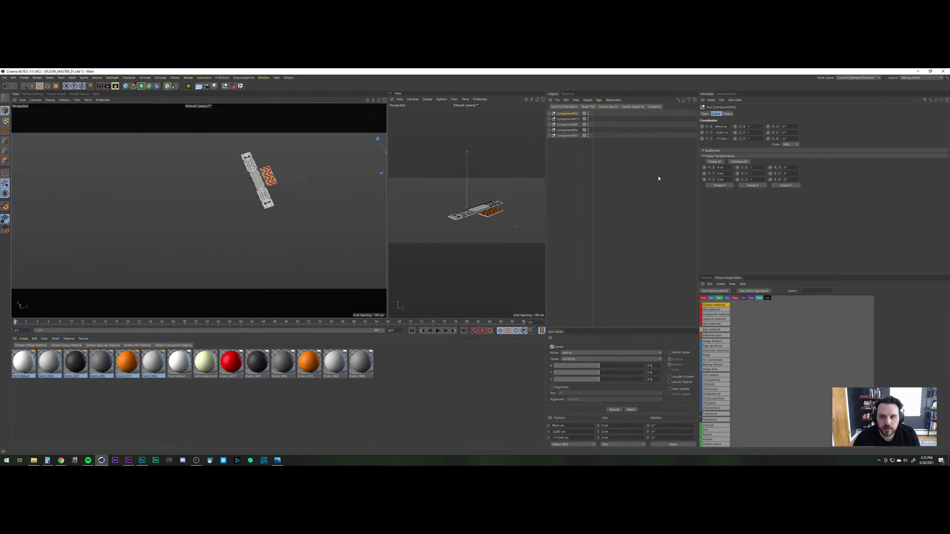
{"action": "type", "text": "0"}
{"action": "key", "text": "Return"}
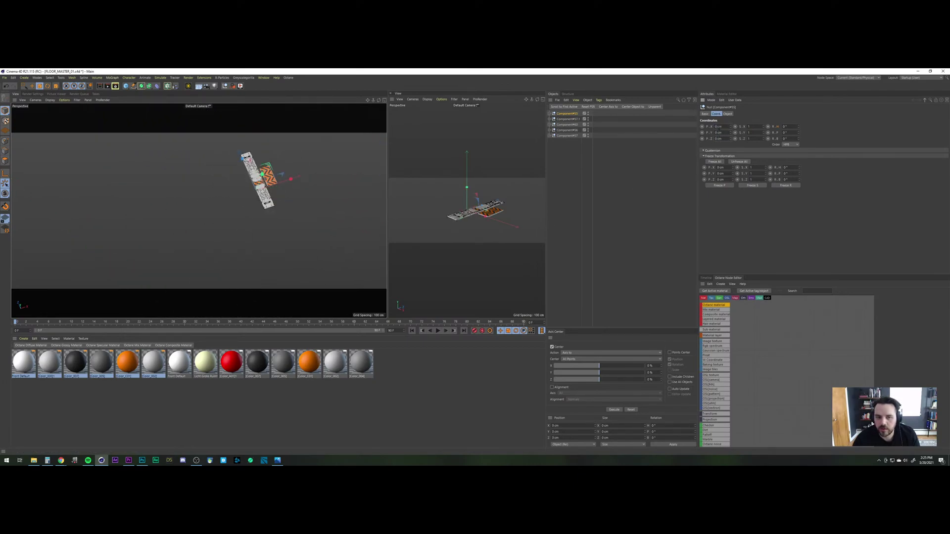
{"action": "key", "text": "t"}
{"action": "right_click_drag", "start_coordinate": [261, 179], "coordinate": [299, 193], "text": "alt"}
{"action": "key", "text": "e"}
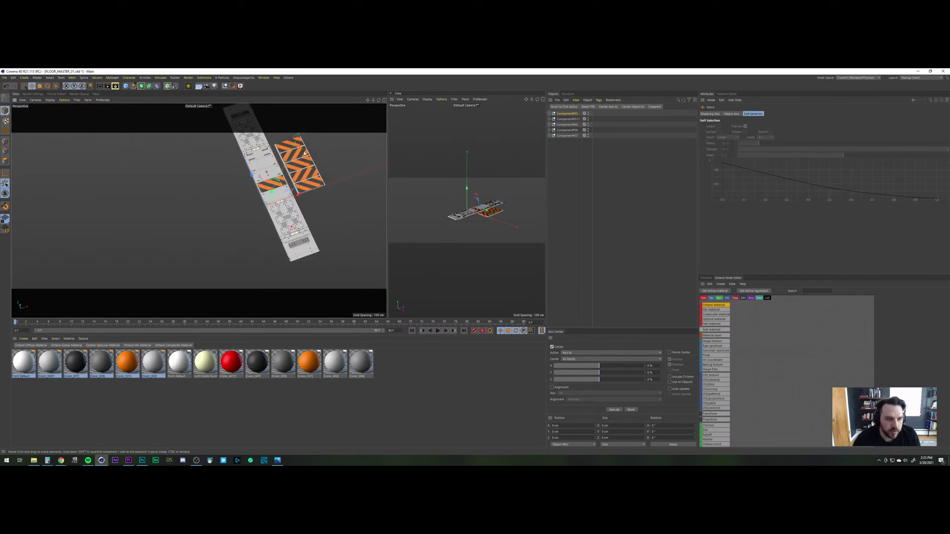
Step: Move the white panel module along X off the corridor strip so it lies beside the central grated plate
{"action": "left_click_drag", "start_coordinate": [299, 194], "coordinate": [263, 208]}
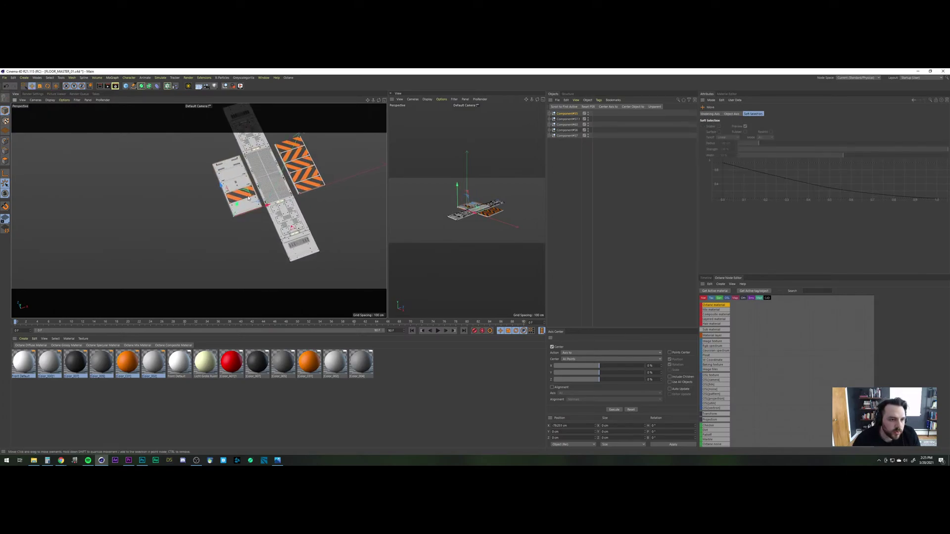
{"action": "right_click_drag", "start_coordinate": [248, 196], "coordinate": [271, 194], "text": "alt"}
{"action": "left_click_drag", "start_coordinate": [239, 240], "coordinate": [256, 240]}
{"action": "right_click_drag", "start_coordinate": [252, 189], "coordinate": [289, 171], "text": "alt"}
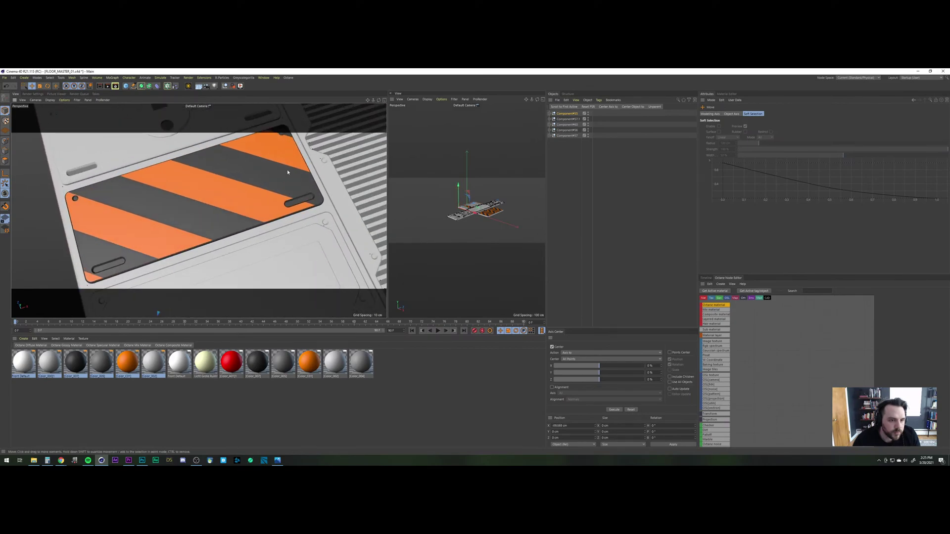
{"action": "middle_click_drag", "start_coordinate": [289, 170], "coordinate": [201, 208], "text": "alt"}
{"action": "left_click_drag", "start_coordinate": [203, 224], "coordinate": [231, 210], "text": "alt"}
{"action": "right_click_drag", "start_coordinate": [264, 198], "coordinate": [233, 200], "text": "alt"}
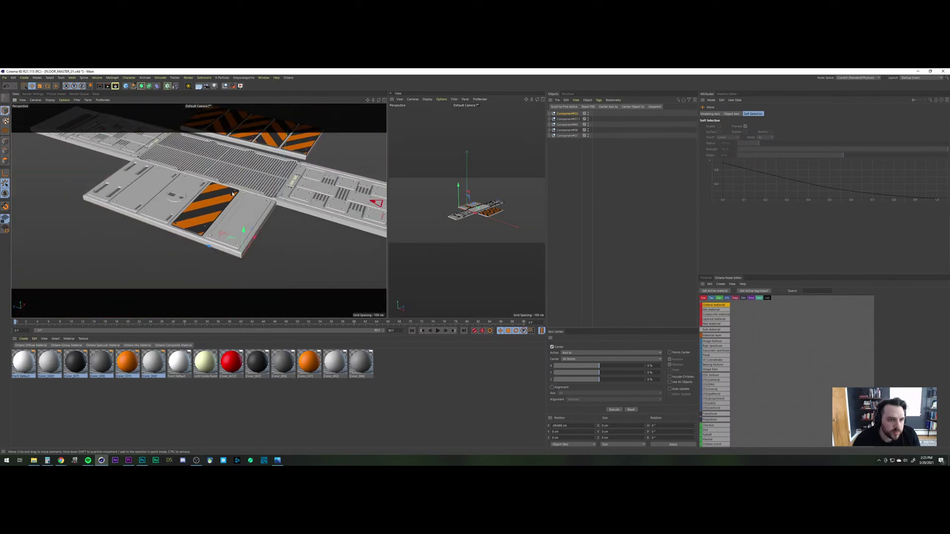
Step: Locate the hazard-stripe plate in the panel module's object hierarchy and select its polygon mesh
{"action": "middle_click_drag", "start_coordinate": [242, 191], "coordinate": [226, 236], "text": "alt"}
{"action": "right_click_drag", "start_coordinate": [210, 248], "coordinate": [247, 219], "text": "alt"}
{"action": "left_click", "coordinate": [247, 219]}
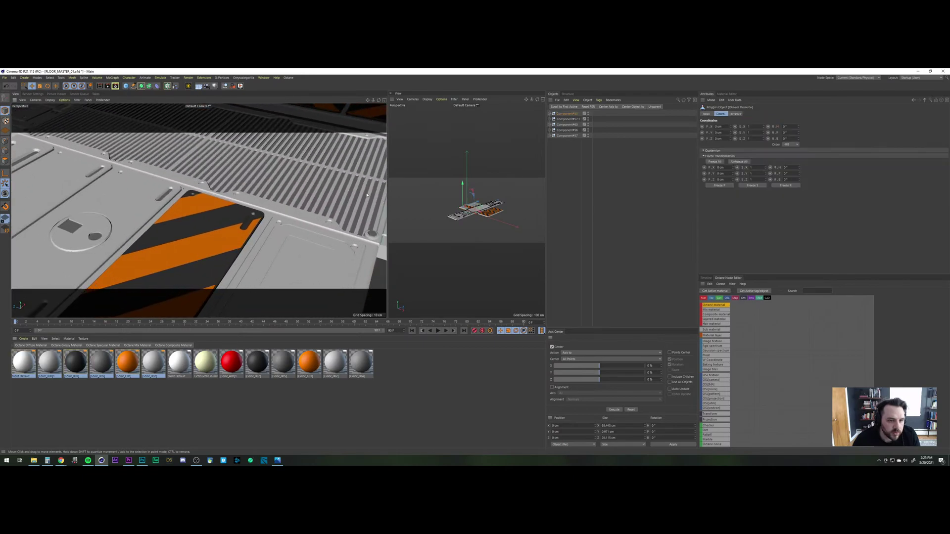
{"action": "left_click", "coordinate": [564, 106]}
{"action": "left_click", "coordinate": [570, 119]}
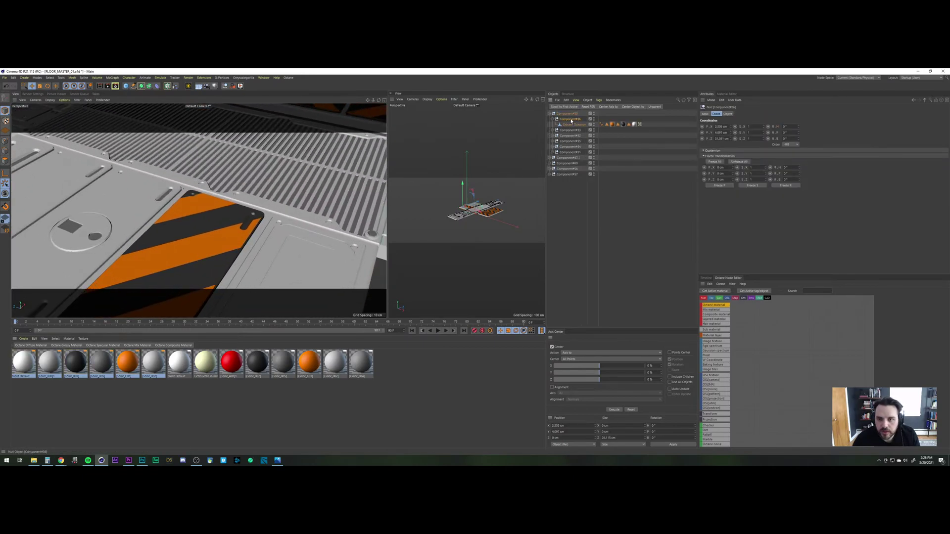
{"action": "left_click", "coordinate": [571, 125]}
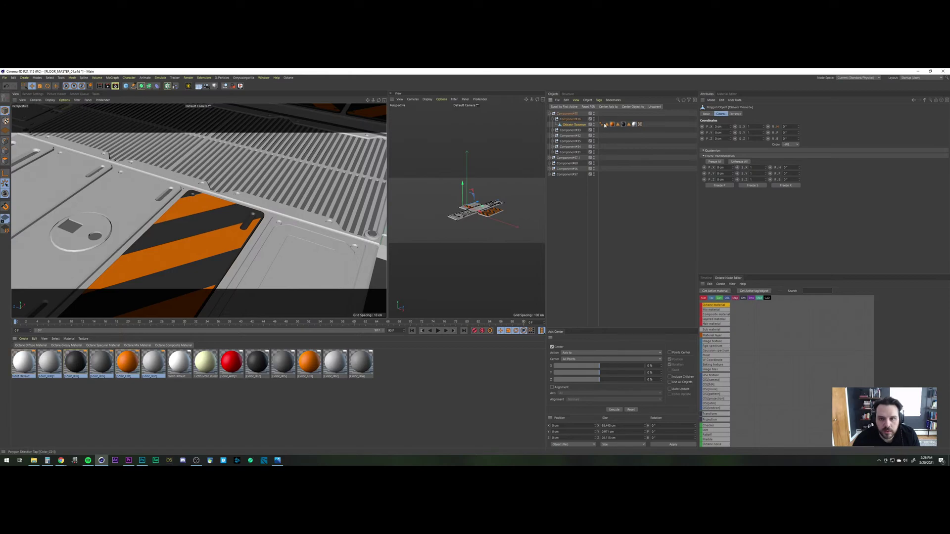
Step: Replace the orange and black materials on the hazard-stripe plate with copies of the neighbouring plate's white material
{"action": "left_click", "coordinate": [325, 270]}
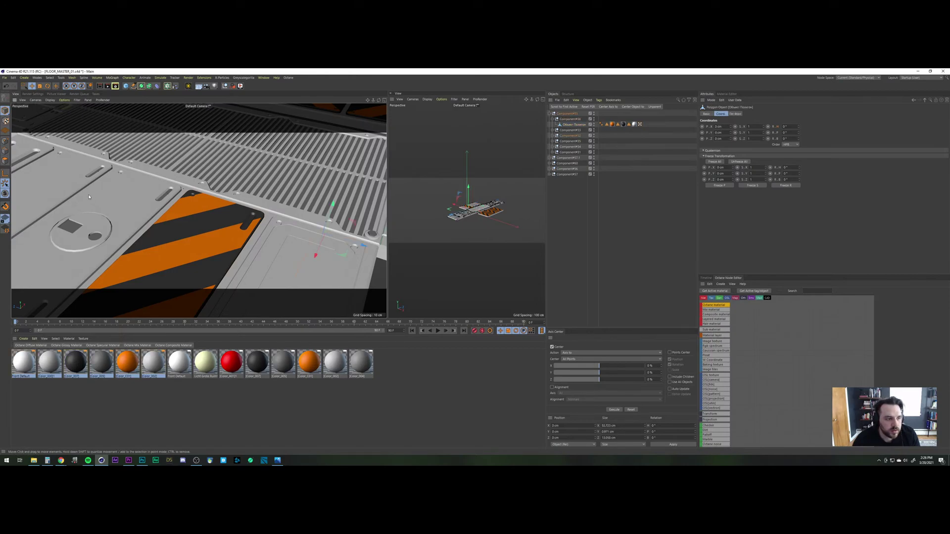
{"action": "left_click", "coordinate": [569, 130]}
{"action": "left_click", "coordinate": [553, 131]}
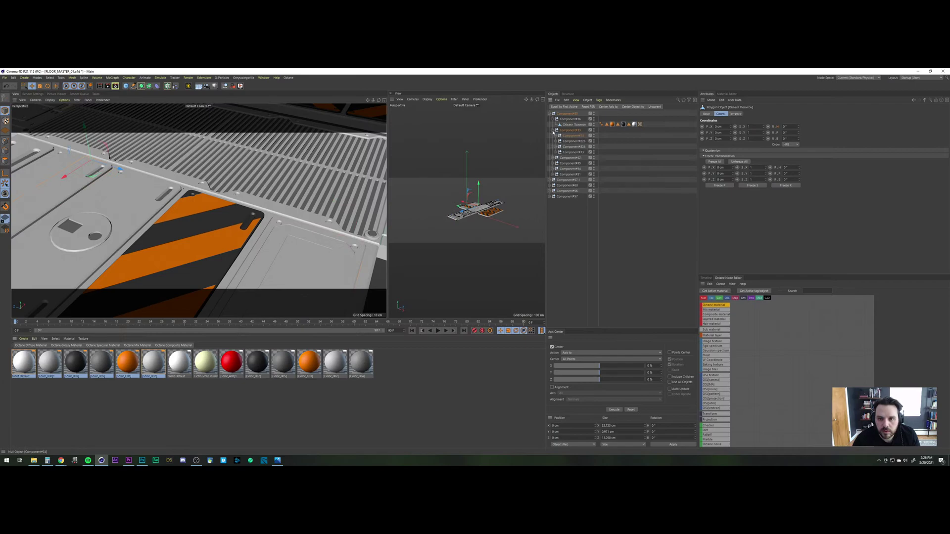
{"action": "left_click", "coordinate": [557, 136]}
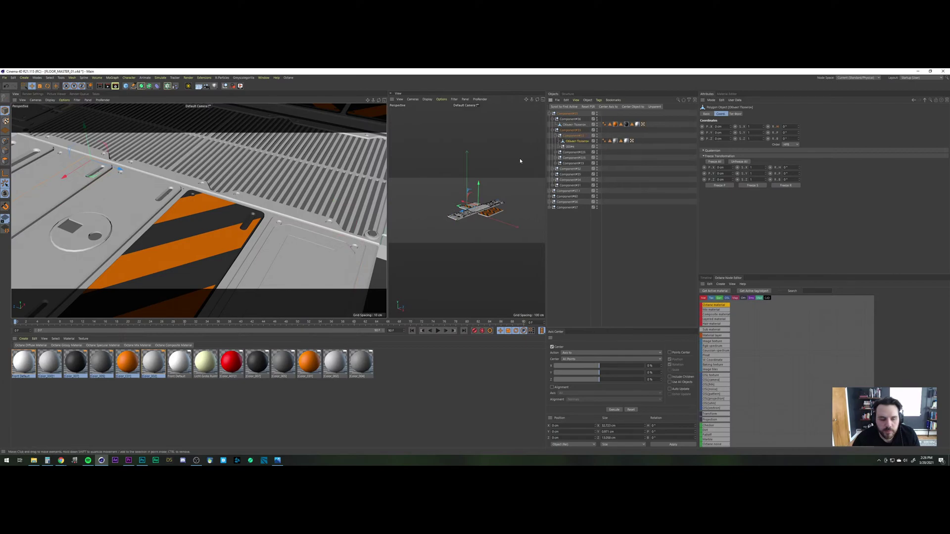
{"action": "middle_click_drag", "start_coordinate": [70, 241], "coordinate": [200, 237], "text": "alt"}
{"action": "left_click_drag", "start_coordinate": [200, 237], "coordinate": [173, 256], "text": "alt"}
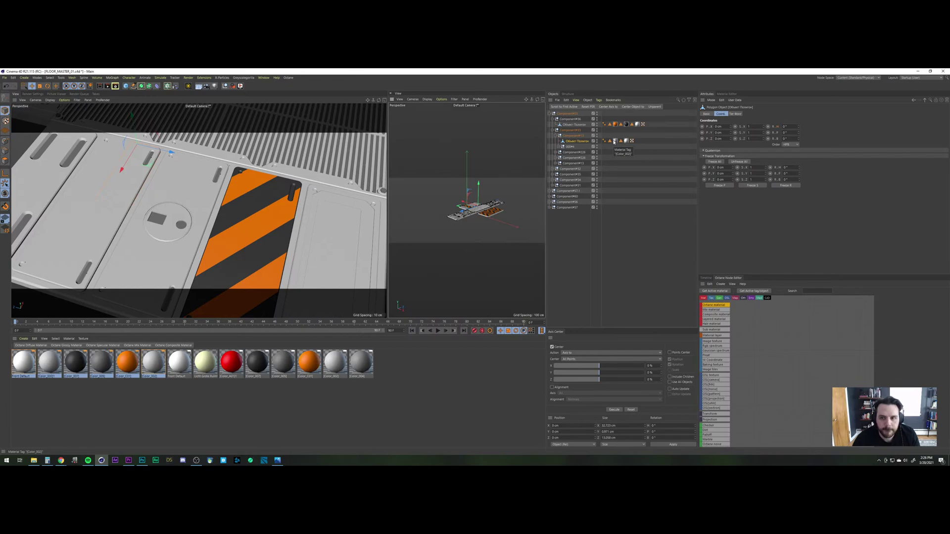
{"action": "left_click", "coordinate": [615, 141]}
{"action": "left_click", "coordinate": [381, 416]}
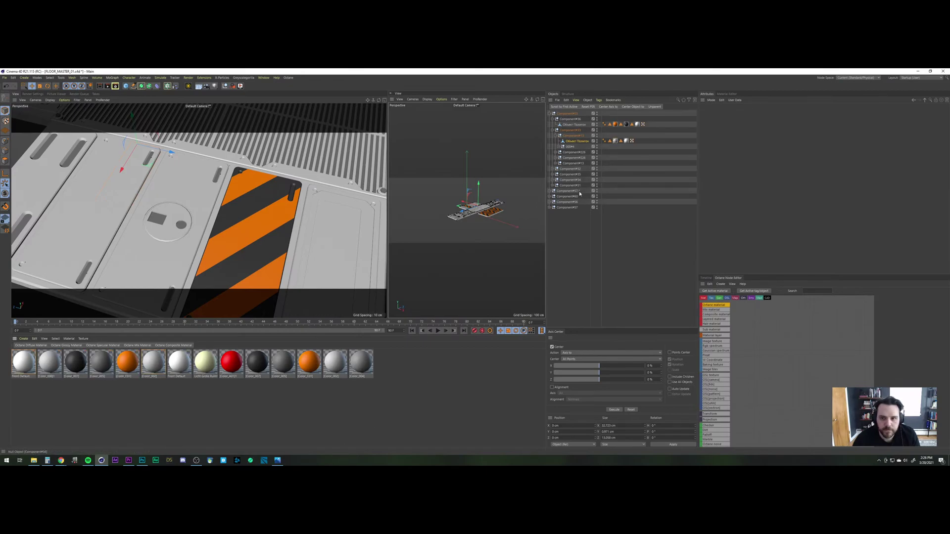
{"action": "left_click_drag", "start_coordinate": [614, 126], "coordinate": [615, 125], "text": "ctrl"}
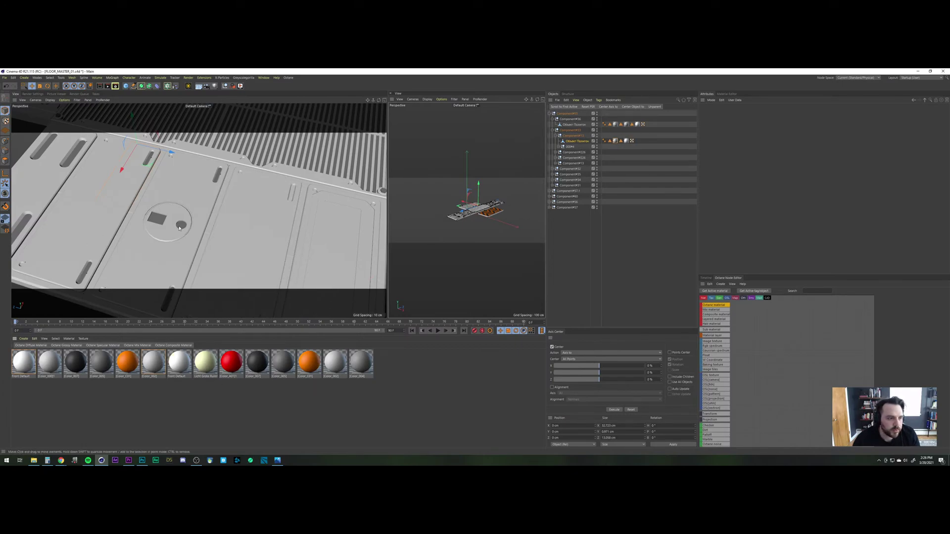
Step: Find the plate with the round recess in the object hierarchy and examine its mesh and child components
{"action": "scroll", "coordinate": [212, 245], "scroll_direction": "down", "scroll_amount": 3}
{"action": "scroll", "coordinate": [212, 245], "scroll_direction": "down", "scroll_amount": 5}
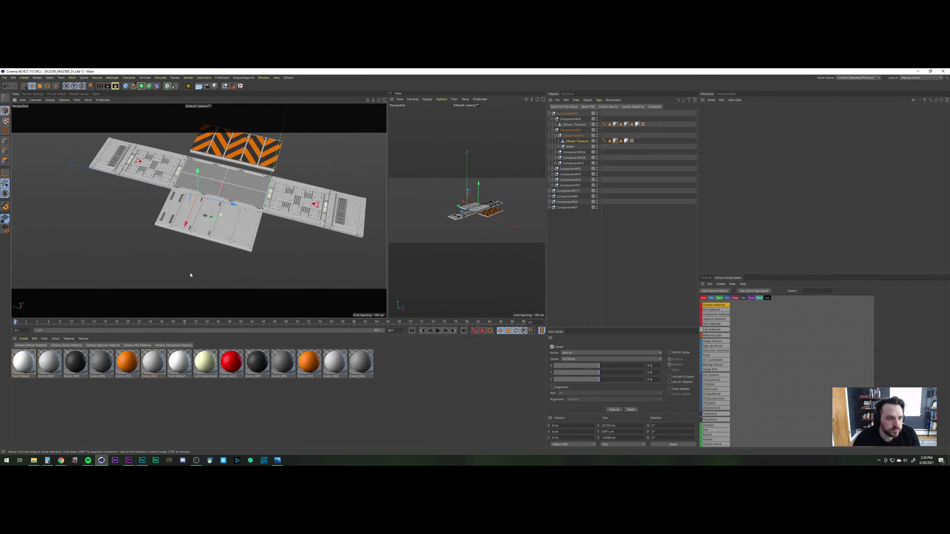
{"action": "scroll", "coordinate": [191, 274], "scroll_direction": "up", "scroll_amount": 1}
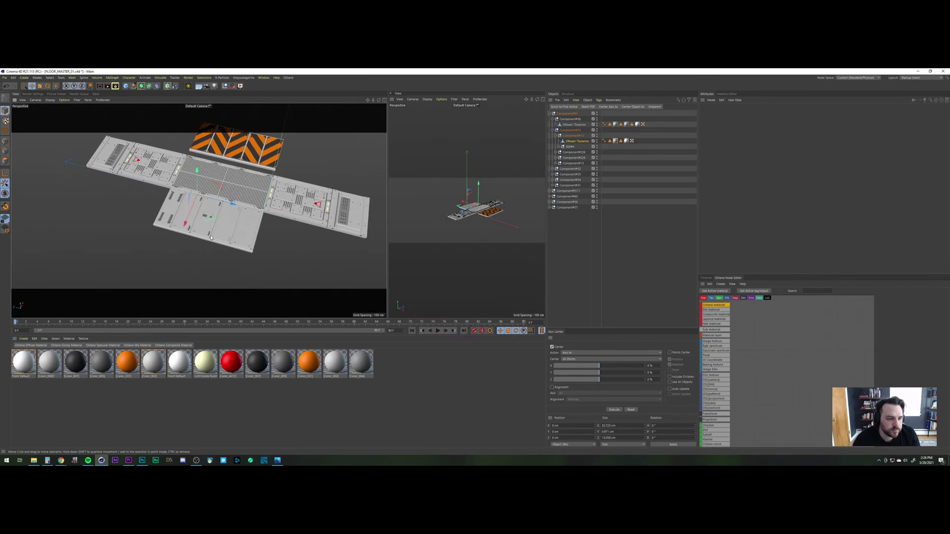
{"action": "scroll", "coordinate": [234, 184], "scroll_direction": "up", "scroll_amount": 5}
{"action": "left_click", "coordinate": [222, 198]}
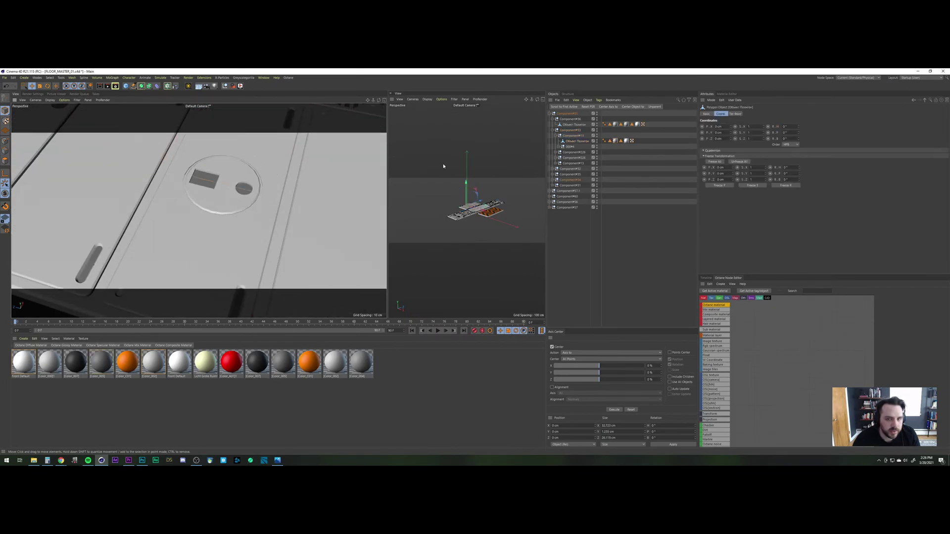
{"action": "left_click", "coordinate": [552, 180]}
{"action": "left_click", "coordinate": [557, 191]}
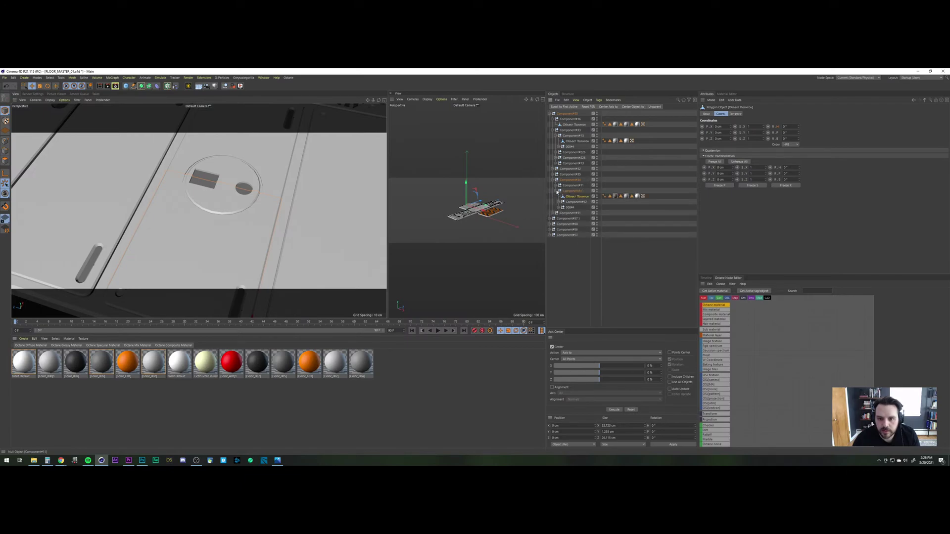
{"action": "left_click", "coordinate": [575, 202]}
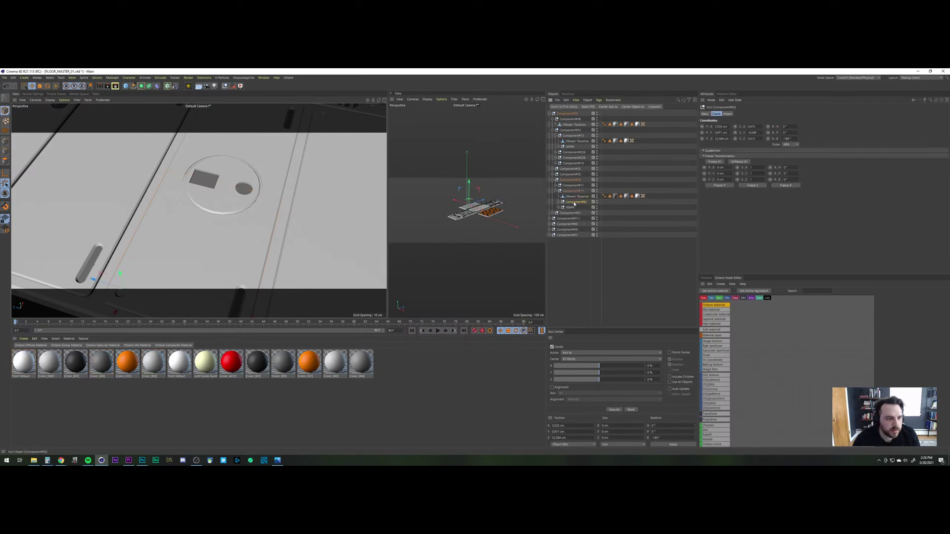
{"action": "left_click", "coordinate": [569, 208]}
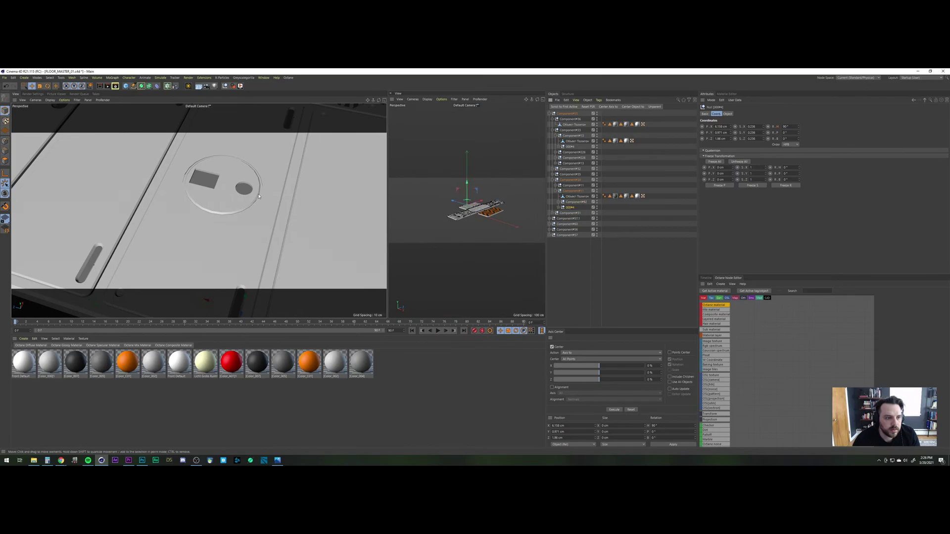
{"action": "left_click", "coordinate": [579, 196]}
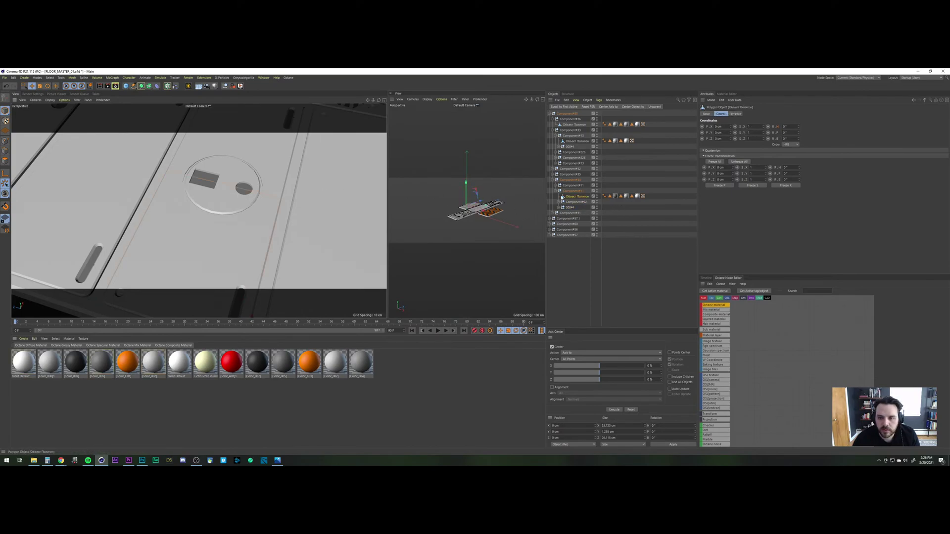
Step: Check the extent of the recessed plate's half mesh by selecting all its polygons, and clear the polygon selection
{"action": "left_click", "coordinate": [627, 196]}
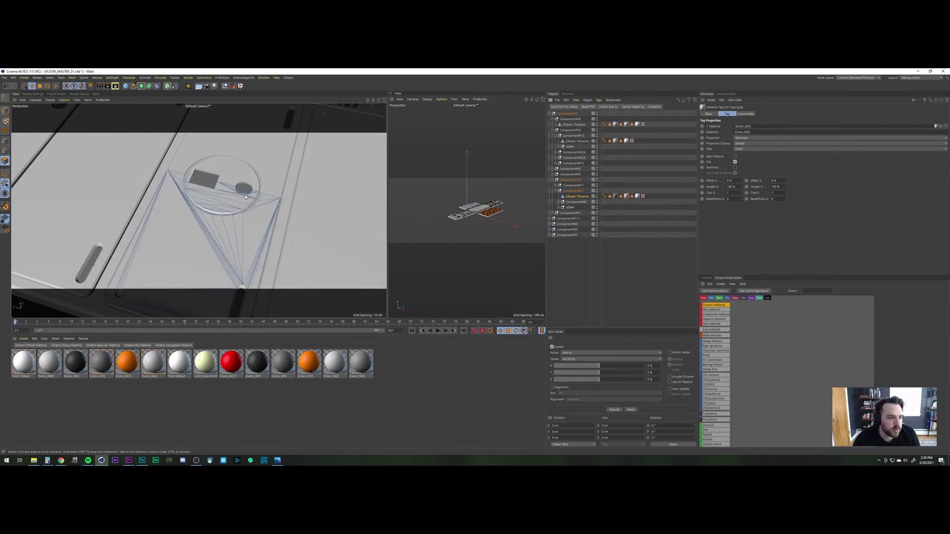
{"action": "left_click", "coordinate": [223, 190]}
{"action": "key", "text": "ctrl+a"}
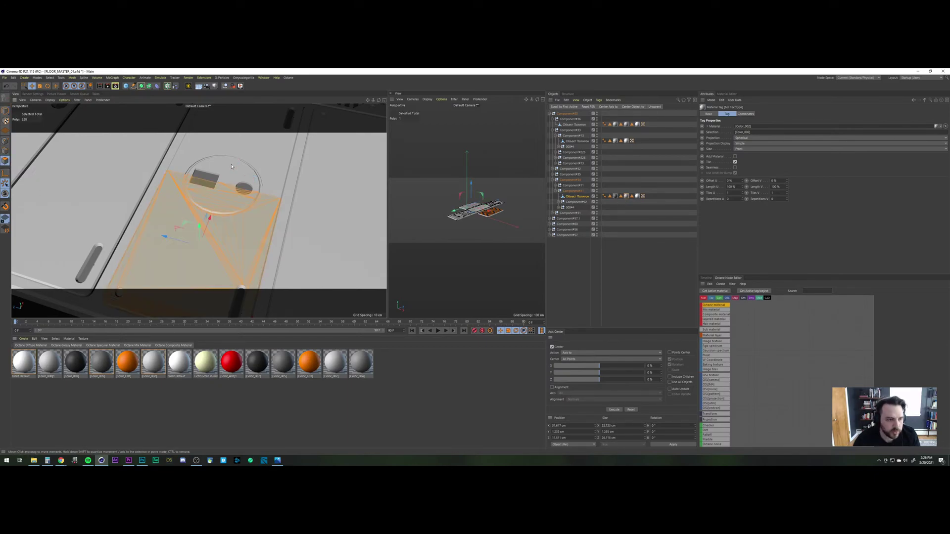
{"action": "left_click", "coordinate": [574, 257]}
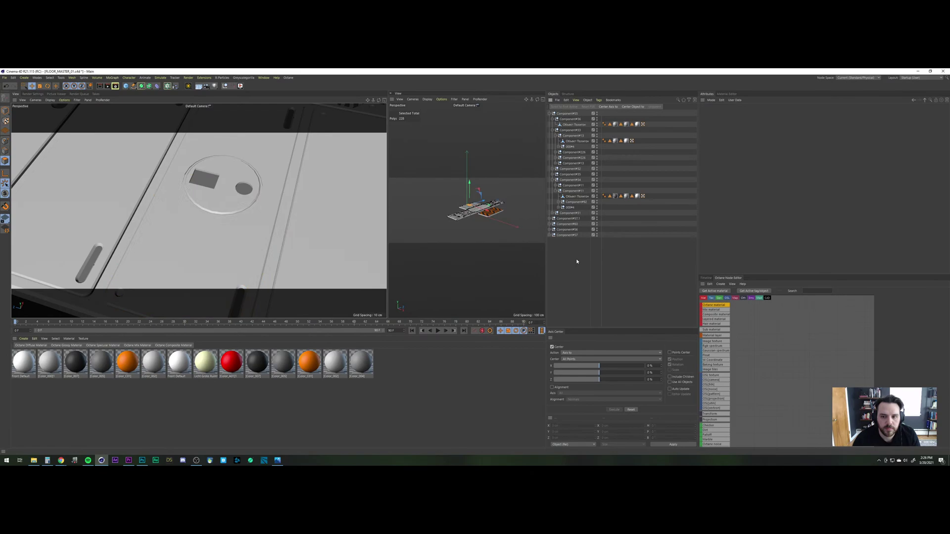
{"action": "mouse_move", "coordinate": [217, 223]}
{"action": "left_mouse_down", "text": "alt"}
{"action": "mouse_move", "coordinate": [206, 164]}
{"action": "mouse_move", "coordinate": [226, 143]}
{"action": "mouse_move", "coordinate": [226, 209]}
{"action": "mouse_move", "coordinate": [79, 173]}
{"action": "mouse_move", "coordinate": [219, 176]}
{"action": "mouse_move", "coordinate": [298, 199]}
{"action": "mouse_move", "coordinate": [228, 217]}
{"action": "left_mouse_up", "text": "alt"}
{"action": "left_click", "coordinate": [220, 213]}
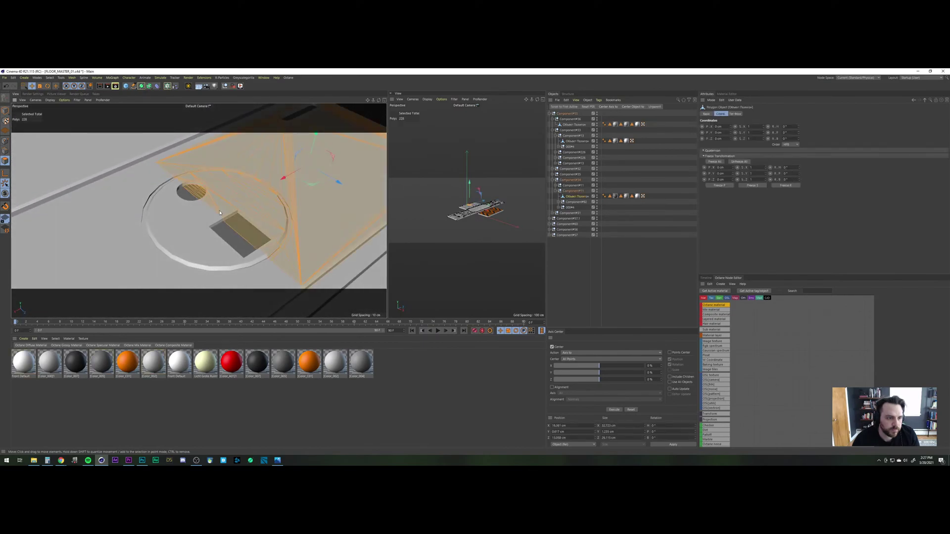
{"action": "left_click", "coordinate": [188, 233]}
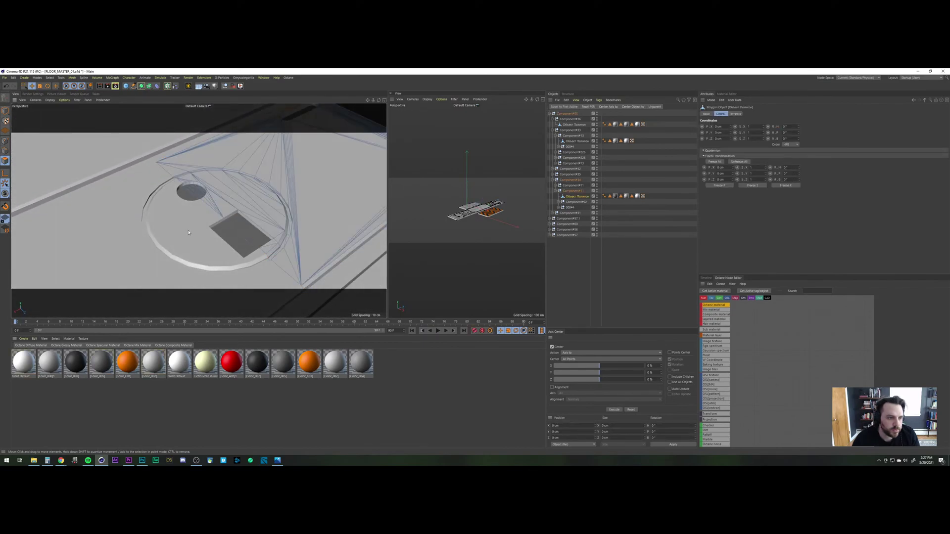
Step: Expand the recessed plate's child components and its mirrored half, and examine which mesh forms each part
{"action": "left_click", "coordinate": [560, 203]}
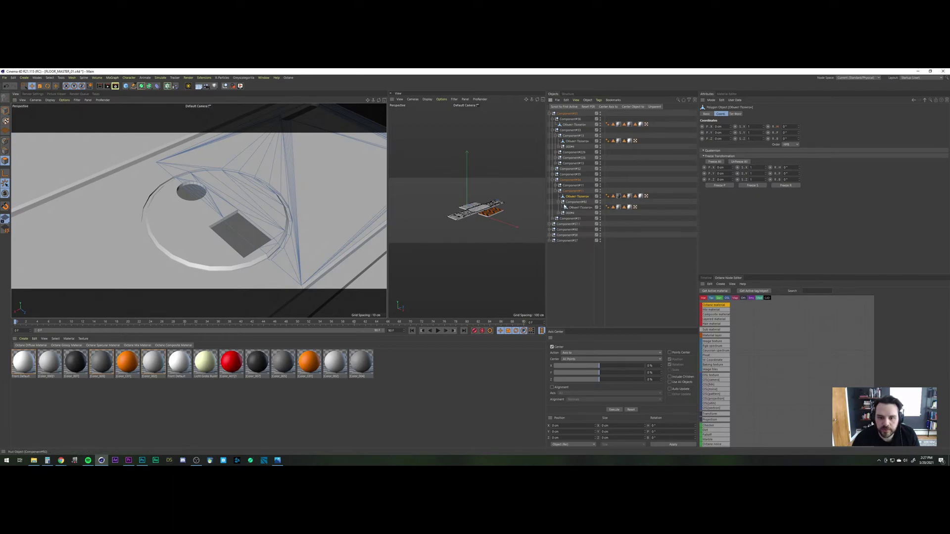
{"action": "left_click", "coordinate": [563, 213]}
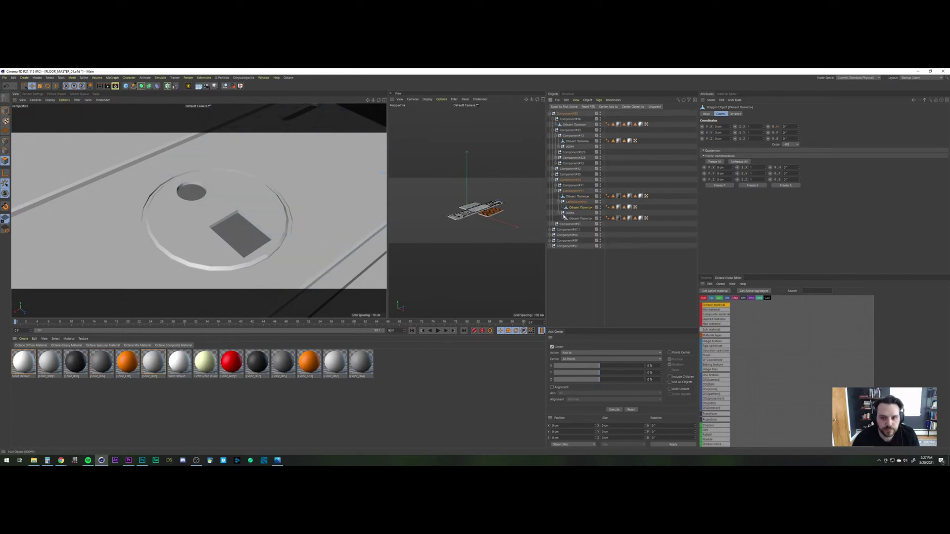
{"action": "left_click", "coordinate": [577, 219]}
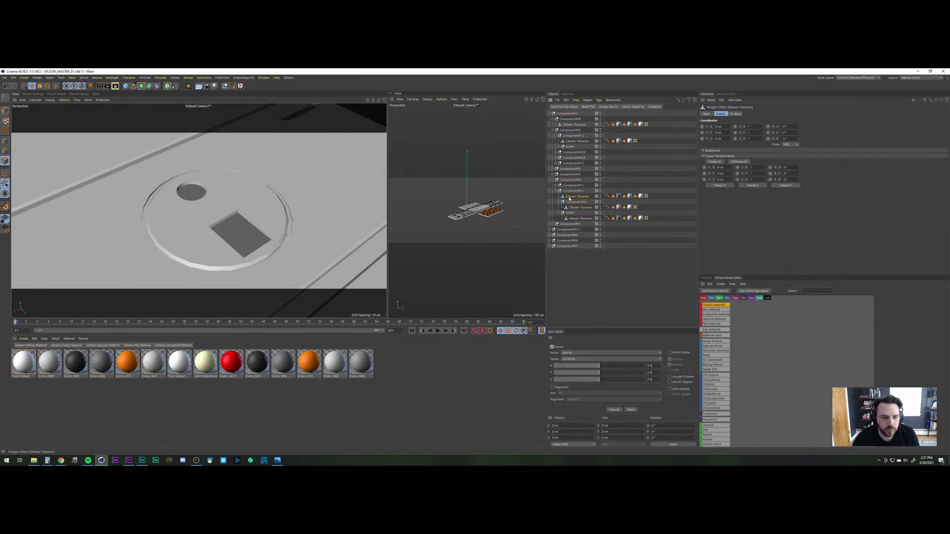
{"action": "left_click", "coordinate": [570, 197]}
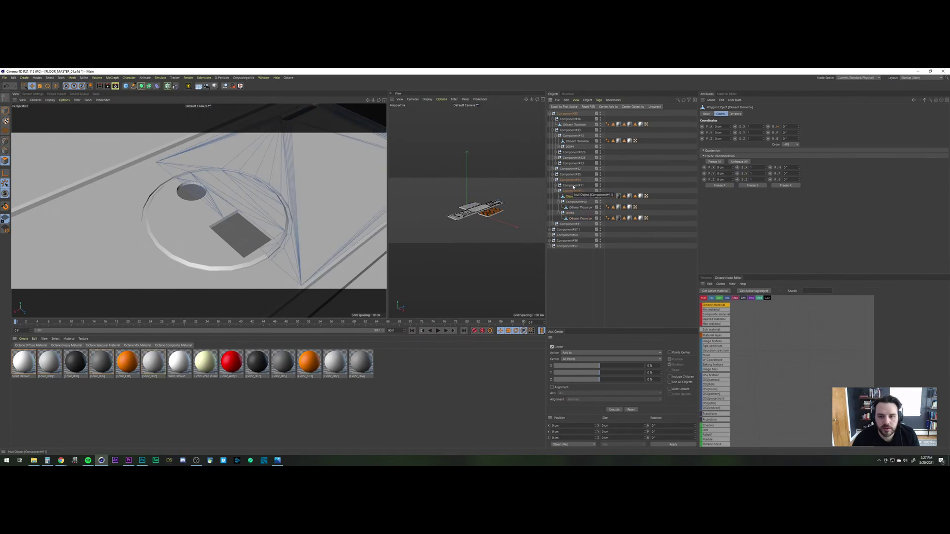
{"action": "left_click", "coordinate": [554, 185]}
{"action": "left_click", "coordinate": [578, 192]}
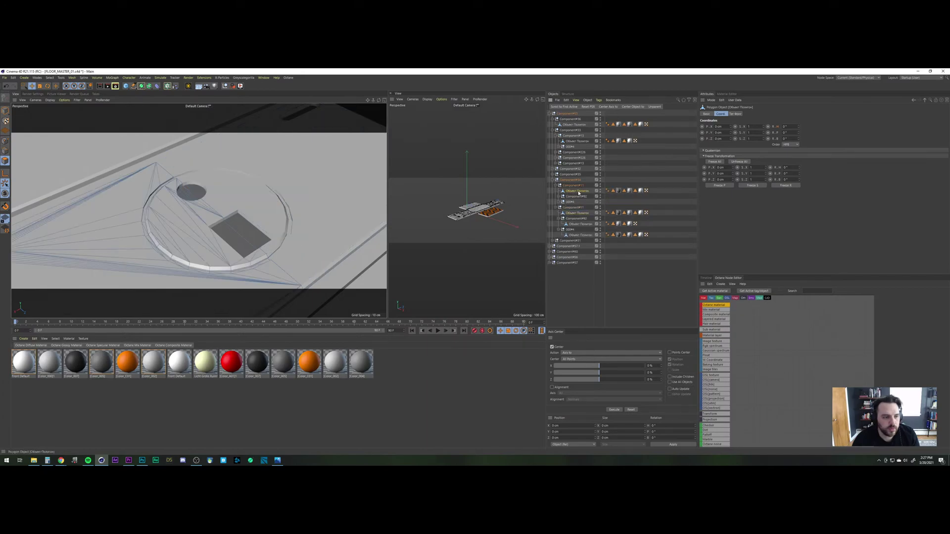
Step: Inspect the other half mesh around the round recess by selecting its connected polygons and a single polygon, and deselect them
{"action": "scroll", "coordinate": [174, 211], "scroll_direction": "down", "scroll_amount": 5}
{"action": "scroll", "coordinate": [173, 212], "scroll_direction": "up", "scroll_amount": 10}
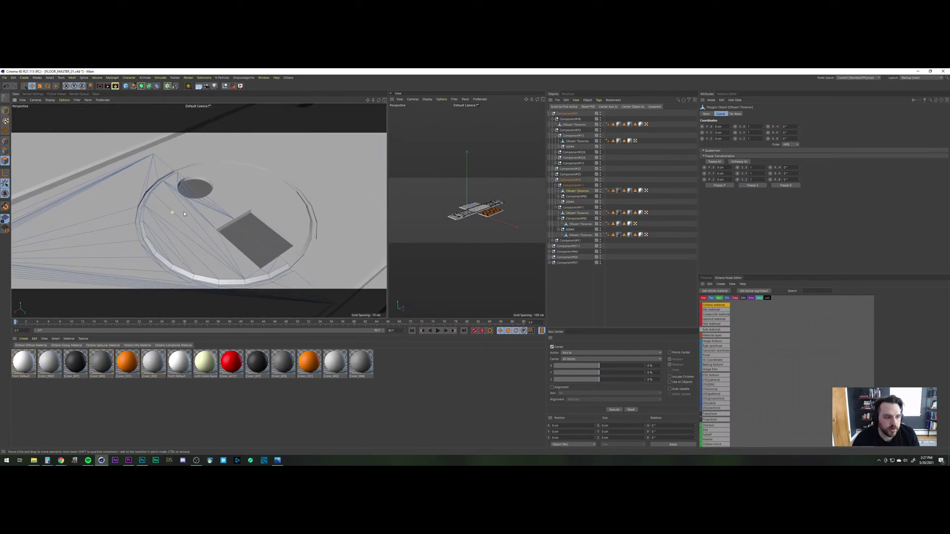
{"action": "left_click", "coordinate": [233, 212]}
{"action": "key", "text": "u"}
{"action": "key", "text": "w"}
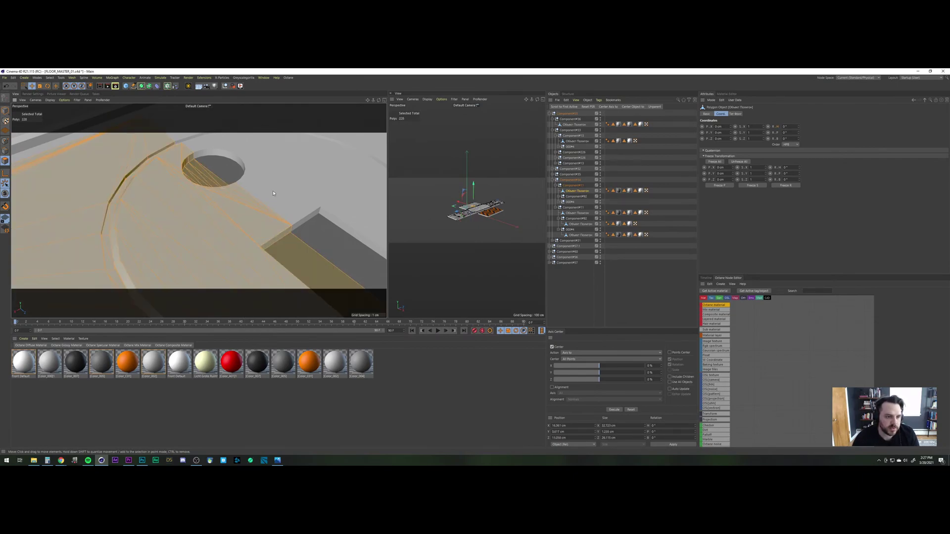
{"action": "scroll", "coordinate": [281, 192], "scroll_direction": "down", "scroll_amount": 3}
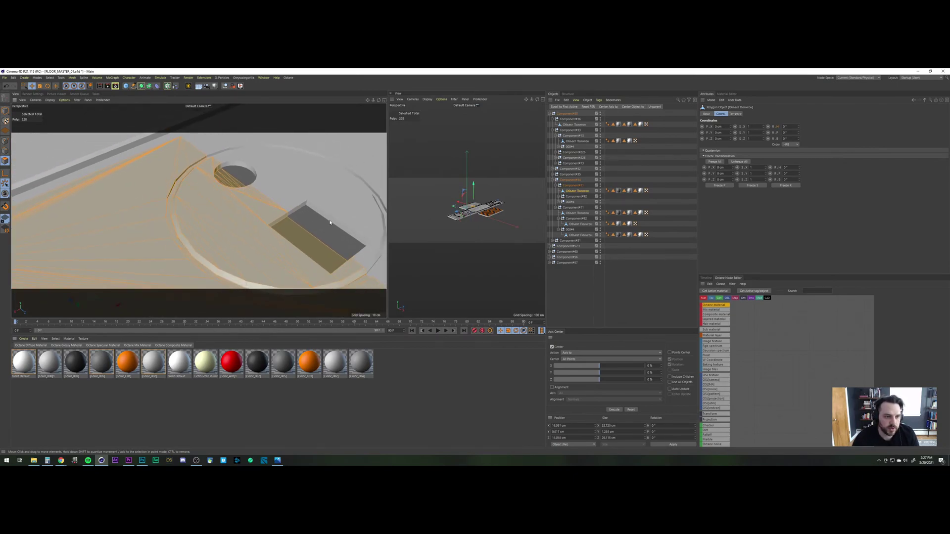
{"action": "left_click", "coordinate": [252, 212]}
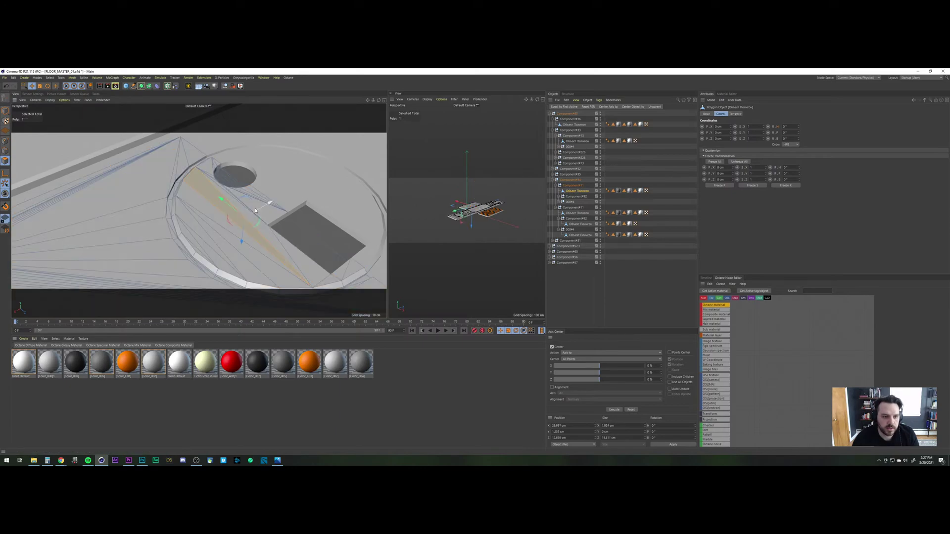
{"action": "scroll", "coordinate": [256, 211], "scroll_direction": "down", "scroll_amount": 5}
{"action": "left_click", "coordinate": [350, 156]}
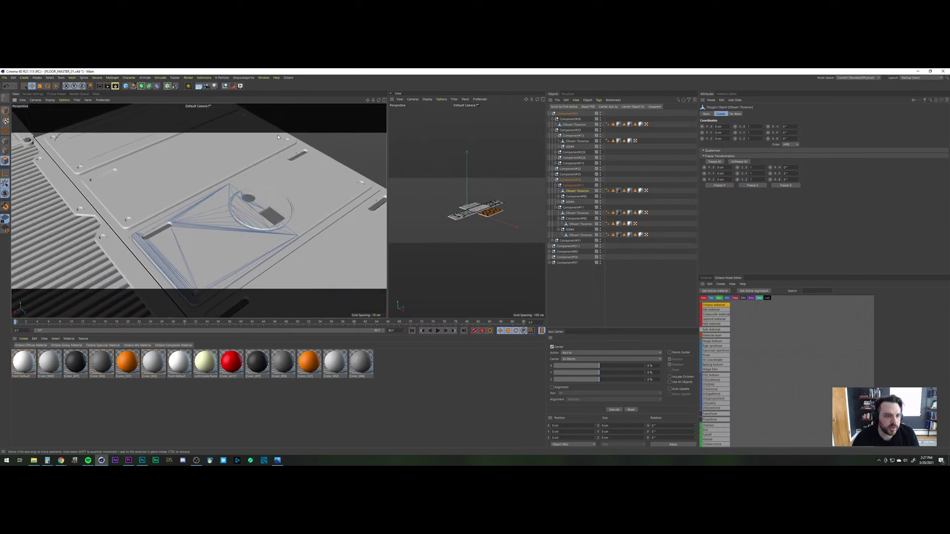
Step: Add a cylinder primitive and move it over the round recess of the floor plate in the top view
{"action": "left_click", "coordinate": [126, 87]}
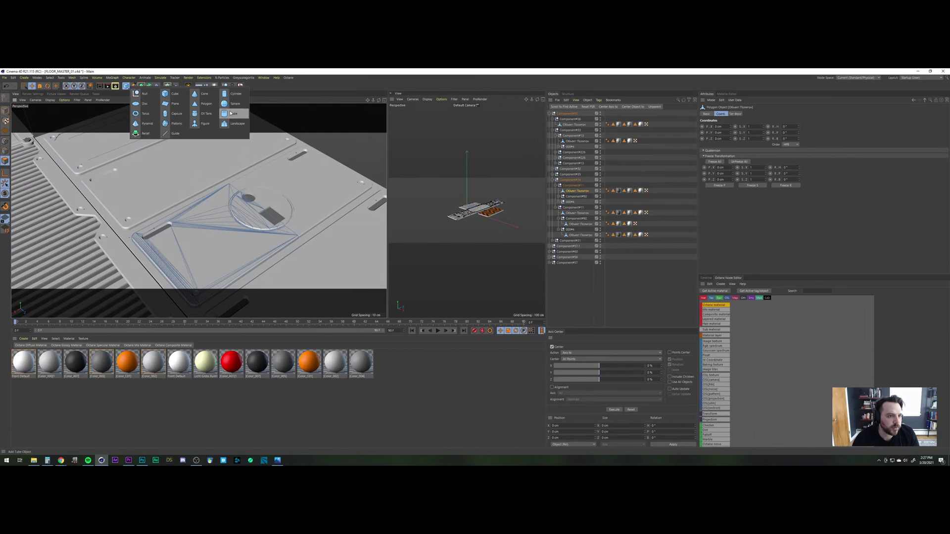
{"action": "left_click", "coordinate": [231, 94]}
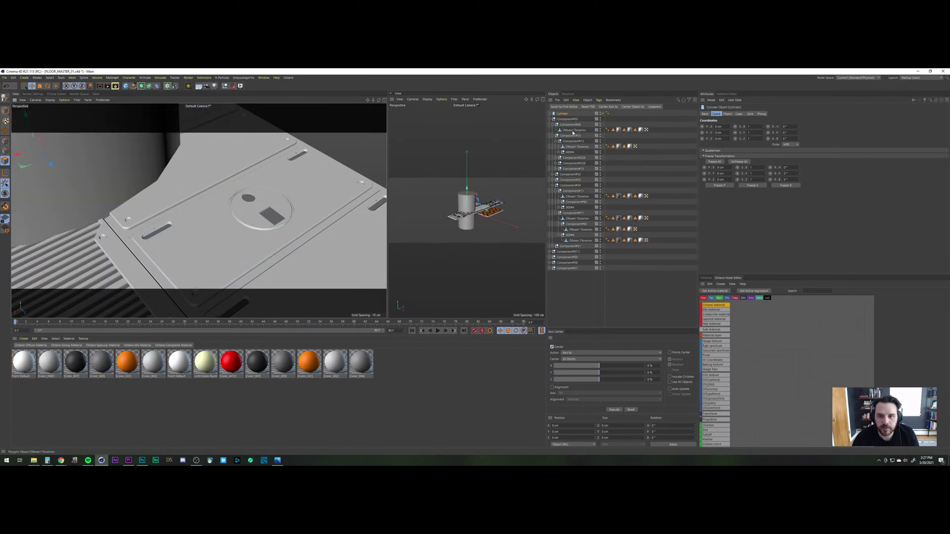
{"action": "middle_click", "coordinate": [378, 109]}
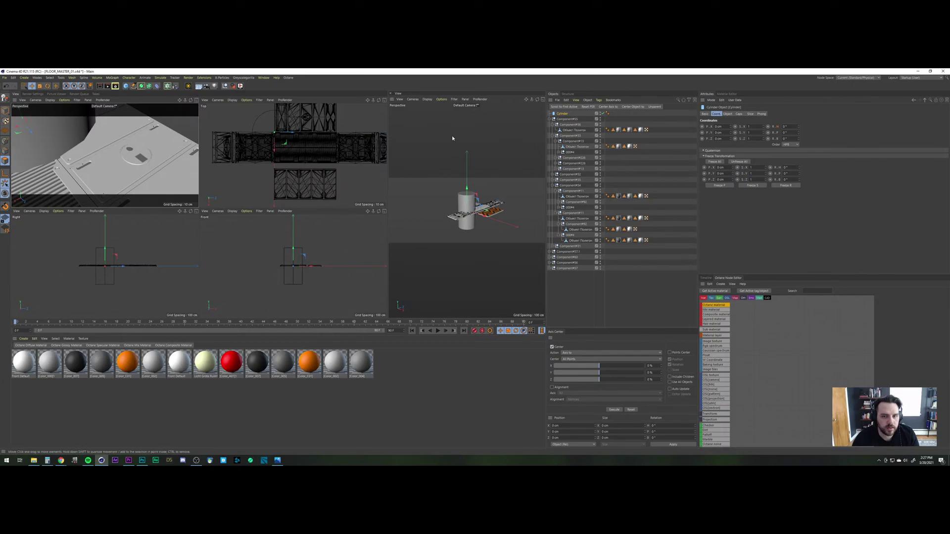
{"action": "scroll", "coordinate": [269, 192], "scroll_direction": "up", "scroll_amount": 3}
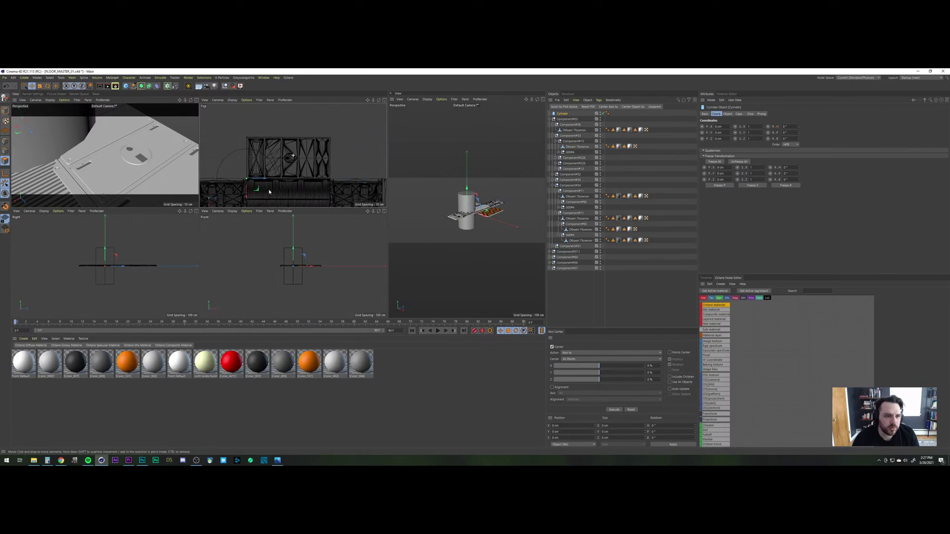
{"action": "left_click_drag", "start_coordinate": [253, 202], "coordinate": [290, 173]}
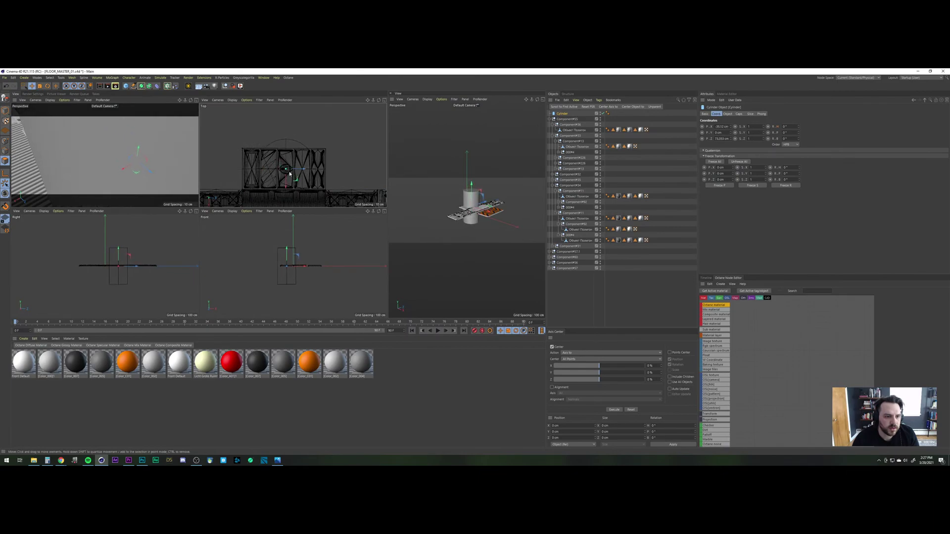
{"action": "scroll", "coordinate": [290, 174], "scroll_direction": "up", "scroll_amount": 4}
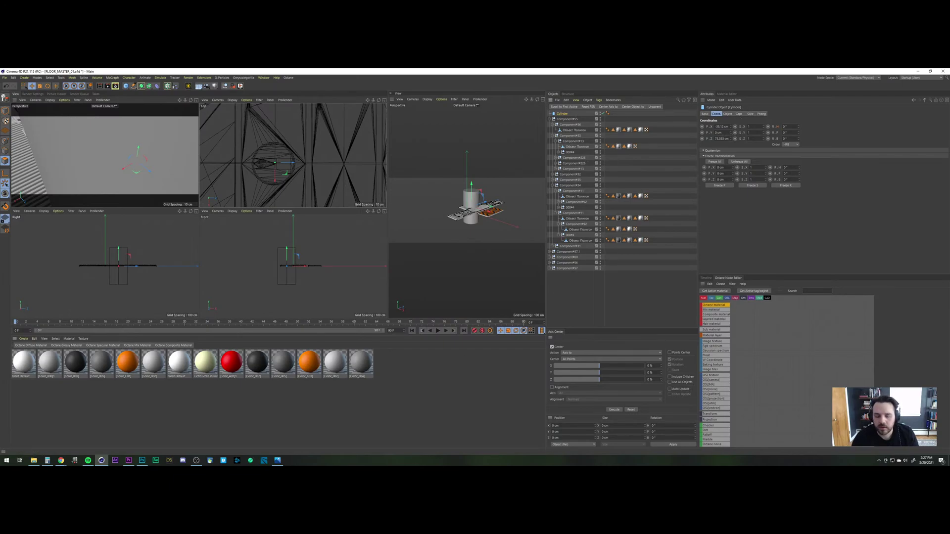
Step: Skip ahead two songs in Spotify and return to Cinema 4D
{"action": "left_click", "coordinate": [88, 460]}
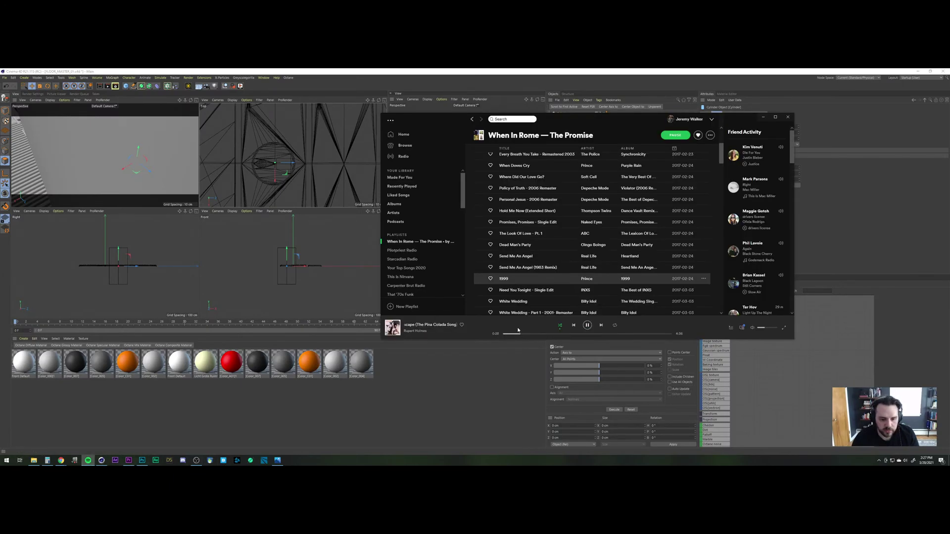
{"action": "left_click", "coordinate": [601, 326]}
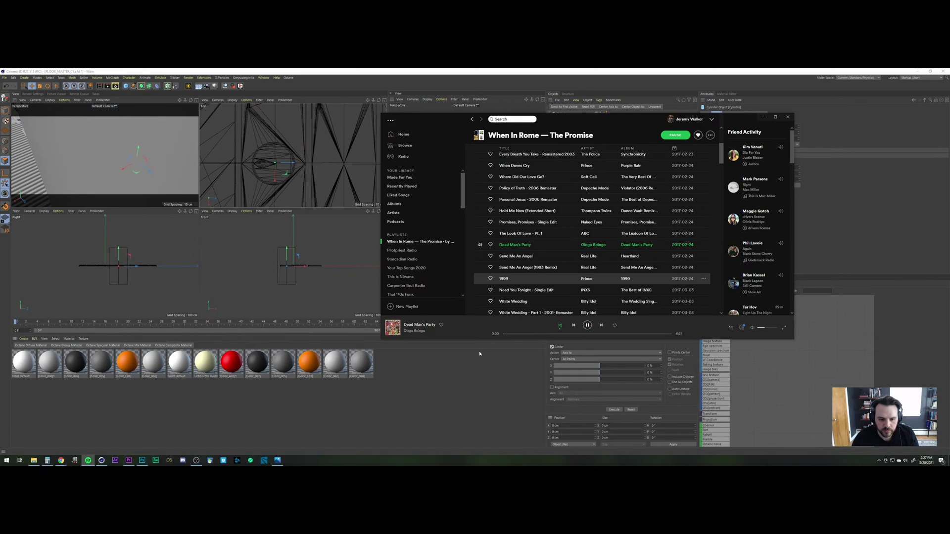
{"action": "left_click", "coordinate": [601, 326]}
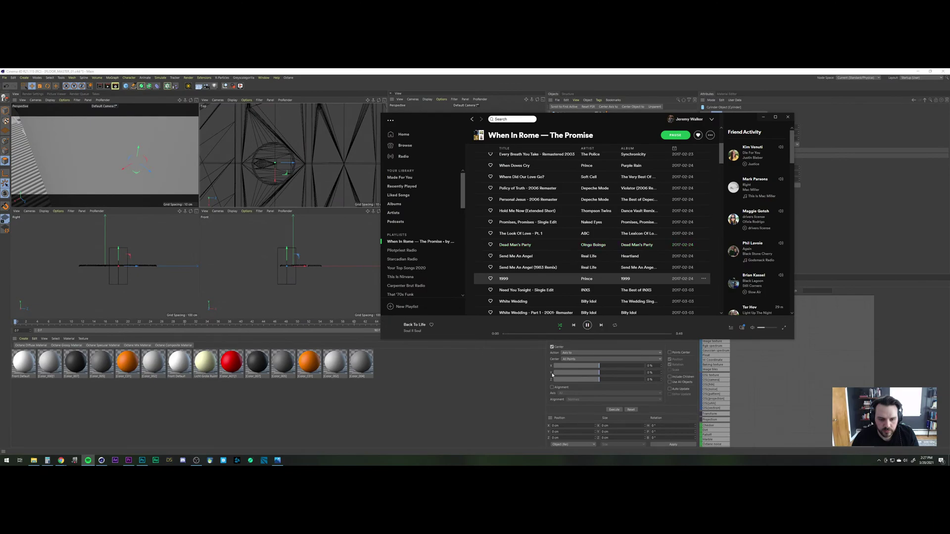
{"action": "left_click", "coordinate": [492, 389]}
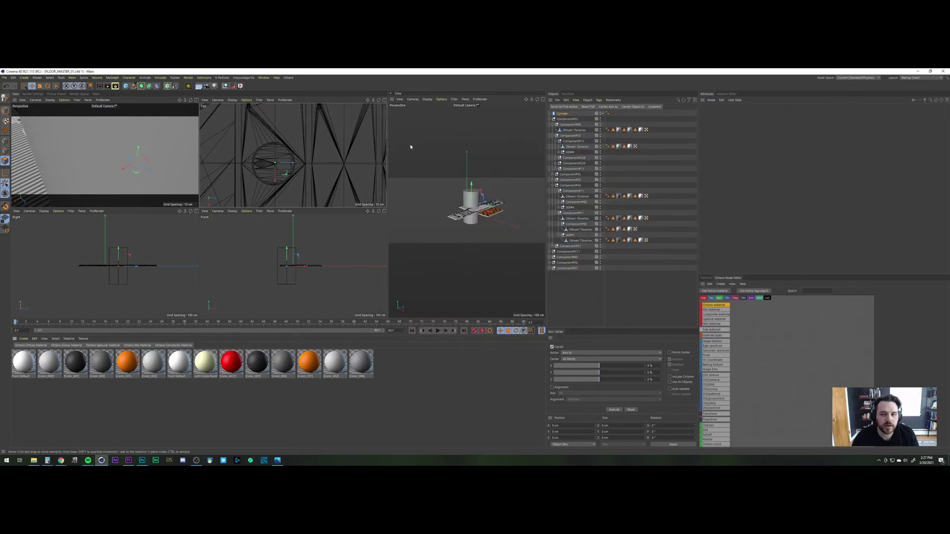
Step: Reduce the cylinder's radius to roughly the size of the round recess and center it there in the top view
{"action": "left_click", "coordinate": [563, 114]}
{"action": "left_click", "coordinate": [728, 114]}
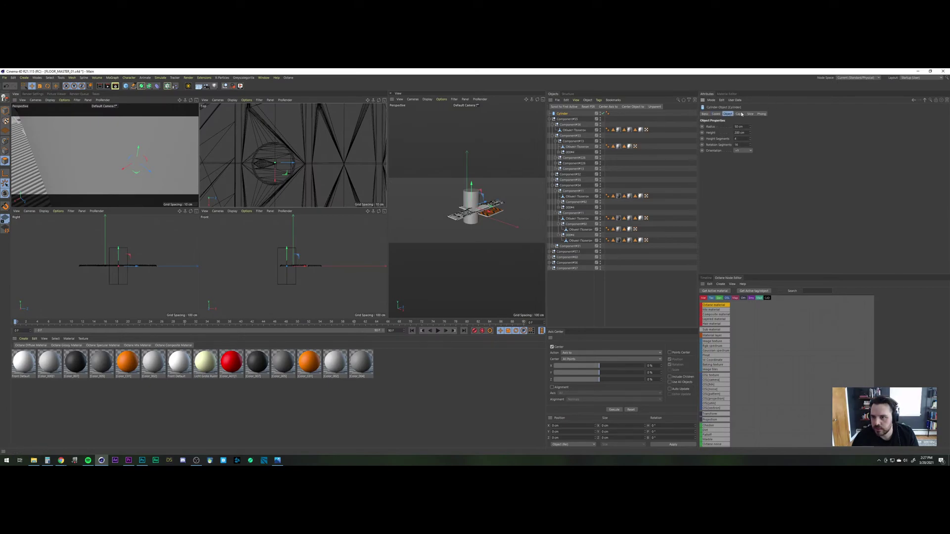
{"action": "mouse_move", "coordinate": [750, 127]}
{"action": "left_mouse_down"}
{"action": "mouse_move", "coordinate": [751, 145]}
{"action": "mouse_move", "coordinate": [750, 128]}
{"action": "left_mouse_up"}
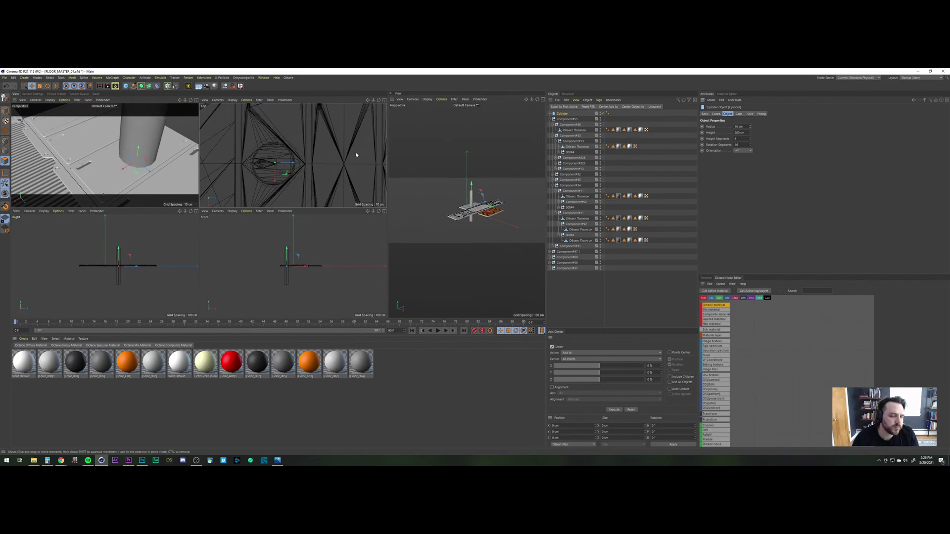
{"action": "left_click", "coordinate": [385, 100]}
{"action": "scroll", "coordinate": [180, 219], "scroll_direction": "up", "scroll_amount": 2}
{"action": "scroll", "coordinate": [180, 219], "scroll_direction": "up", "scroll_amount": 3}
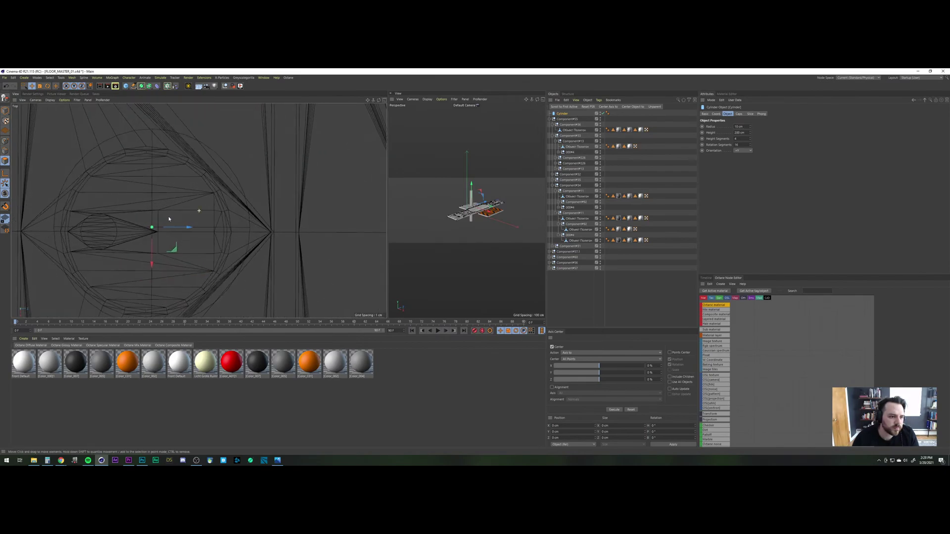
{"action": "middle_click_drag", "start_coordinate": [168, 216], "coordinate": [208, 204], "text": "alt"}
{"action": "mouse_move", "coordinate": [192, 233]}
{"action": "left_mouse_down"}
{"action": "mouse_move", "coordinate": [192, 245]}
{"action": "mouse_move", "coordinate": [216, 222]}
{"action": "mouse_move", "coordinate": [207, 227]}
{"action": "left_mouse_up"}
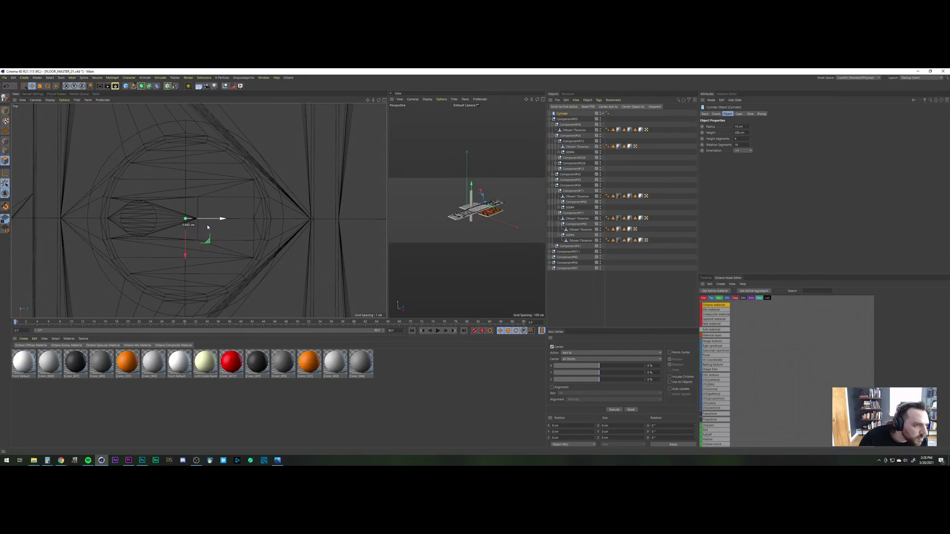
{"action": "left_click_drag", "start_coordinate": [208, 227], "coordinate": [208, 227]}
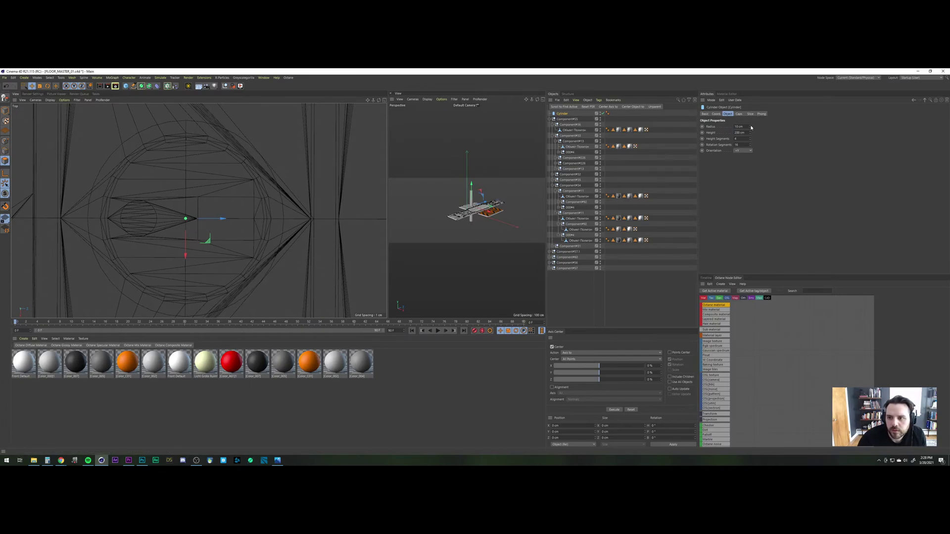
Step: Set the cylinder's radius to 7 cm and its rotation segments to 60
{"action": "left_click_drag", "start_coordinate": [750, 126], "coordinate": [750, 128]}
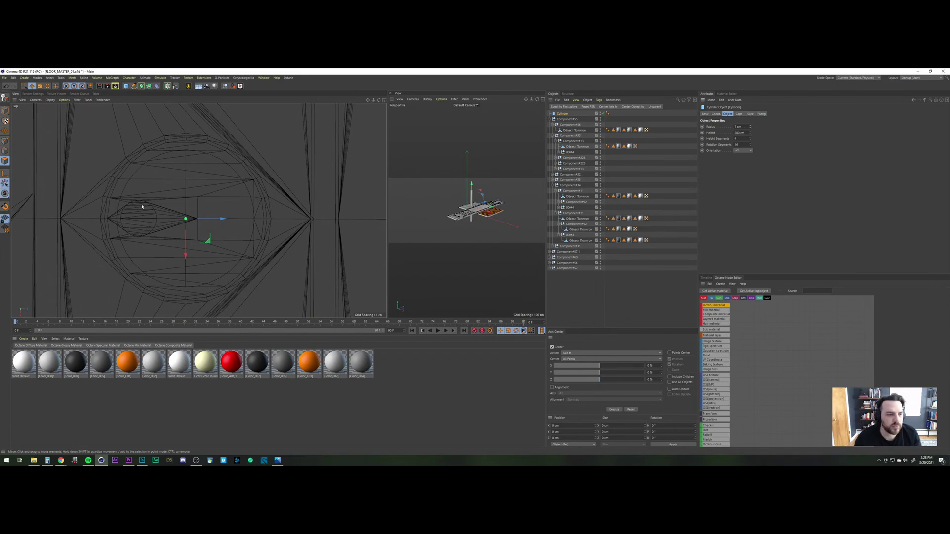
{"action": "left_click", "coordinate": [384, 101]}
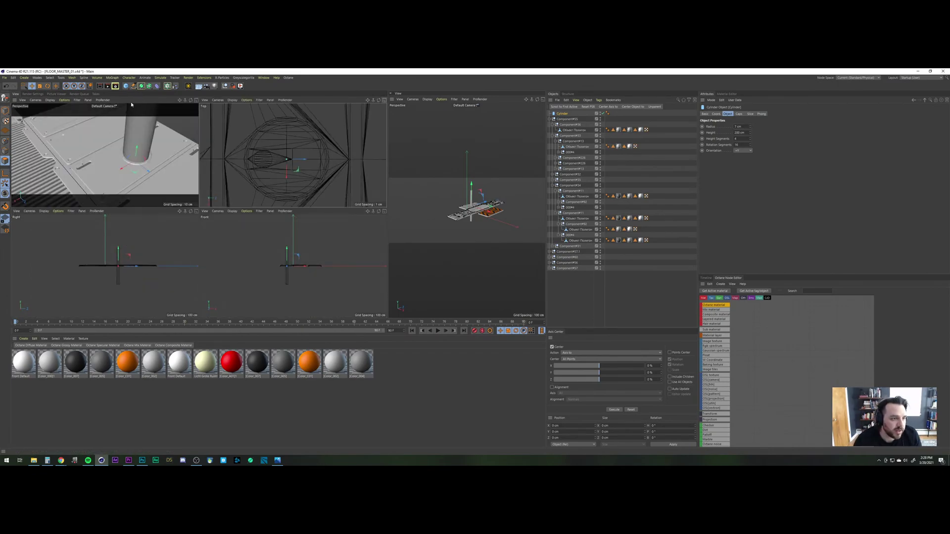
{"action": "left_click", "coordinate": [197, 101]}
{"action": "scroll", "coordinate": [266, 198], "scroll_direction": "down", "scroll_amount": 4}
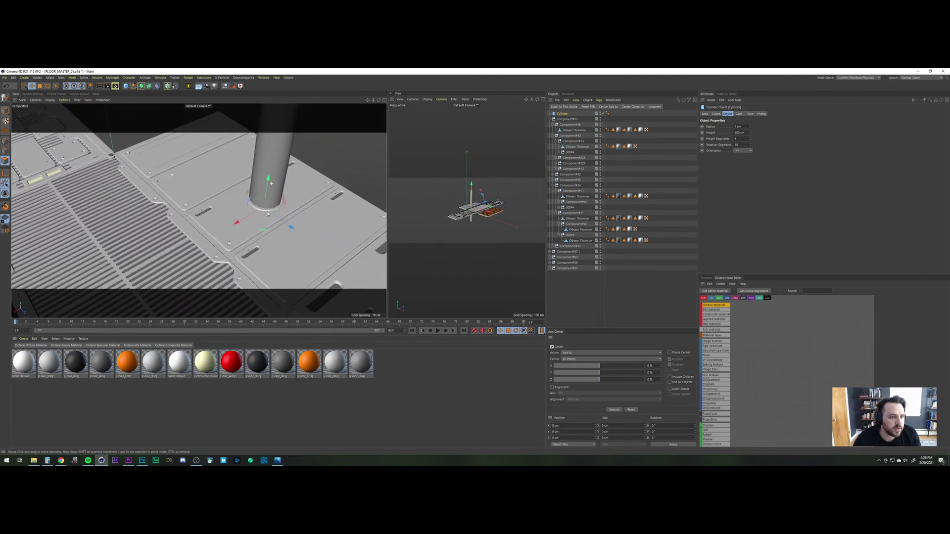
{"action": "middle_click_drag", "start_coordinate": [264, 212], "coordinate": [247, 267], "text": "alt"}
{"action": "scroll", "coordinate": [242, 272], "scroll_direction": "up", "scroll_amount": 5}
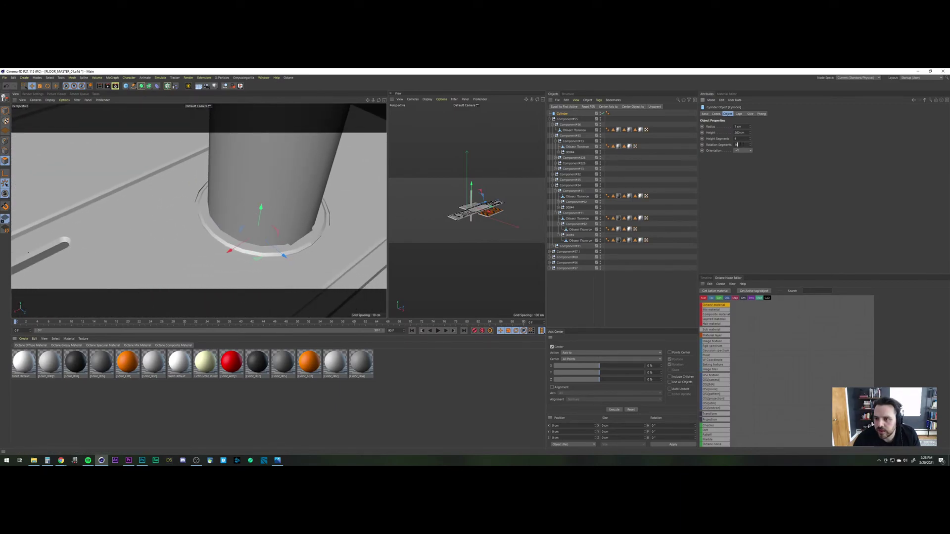
{"action": "type", "text": "60"}
{"action": "key", "text": "Return"}
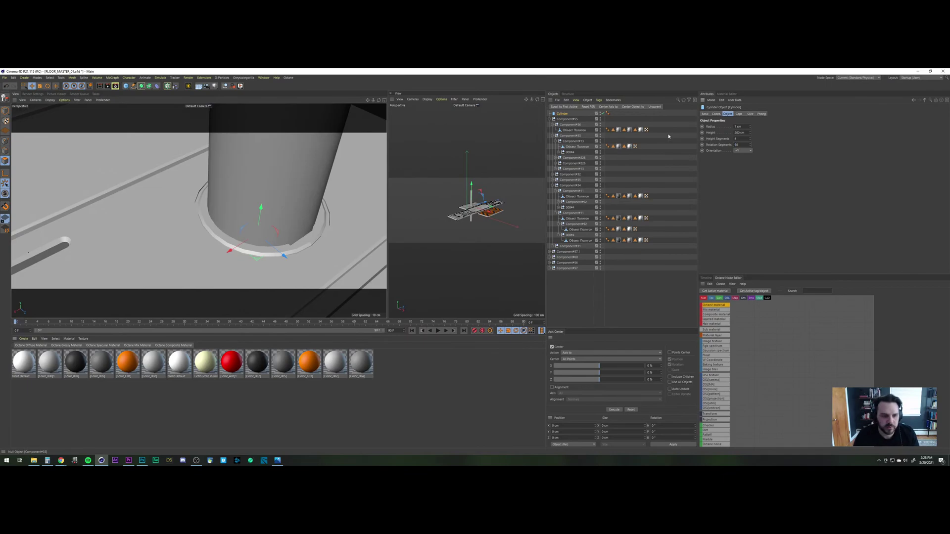
Step: Shorten the cylinder into a low disc and set its radius to 7.5 cm
{"action": "double_click", "coordinate": [739, 133]}
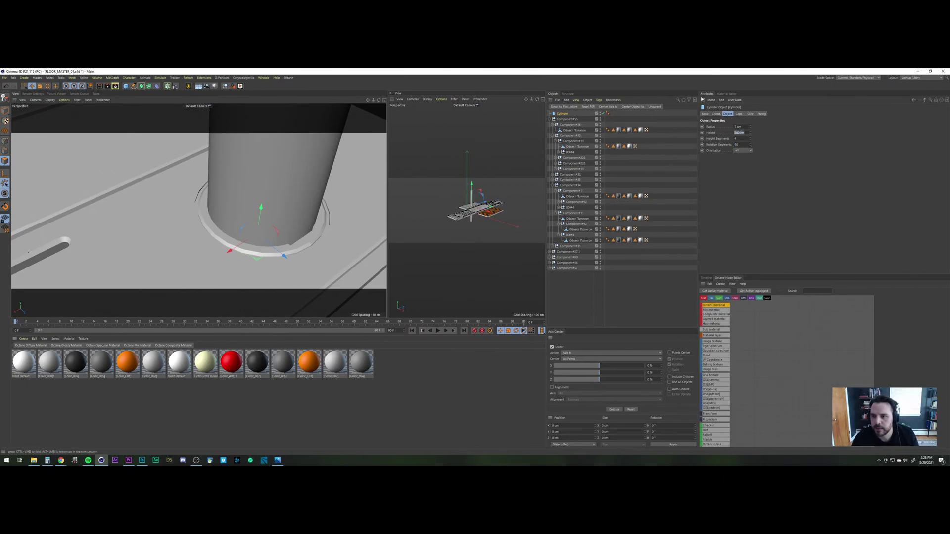
{"action": "type", "text": "2"}
{"action": "key", "text": "Return"}
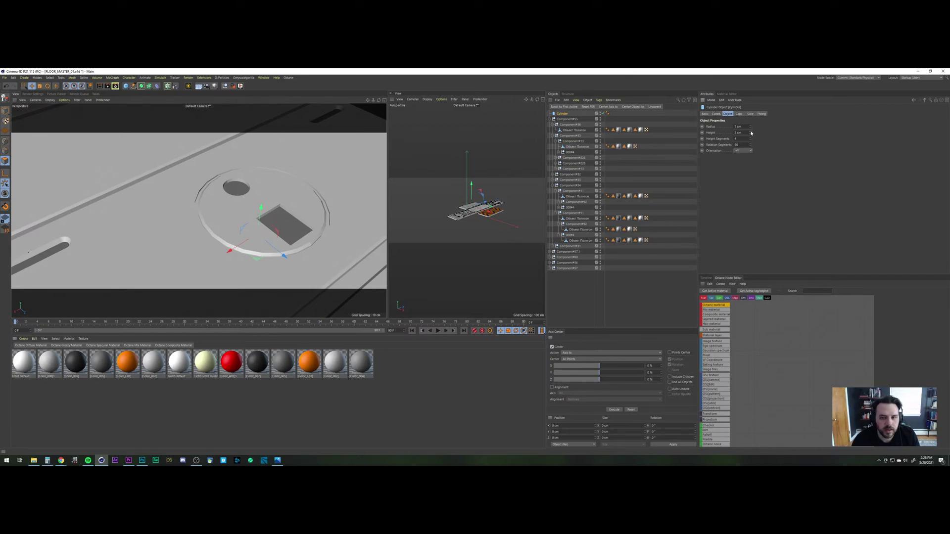
{"action": "left_click_drag", "start_coordinate": [750, 132], "coordinate": [631, 100]}
{"action": "type", "text": "7.5"}
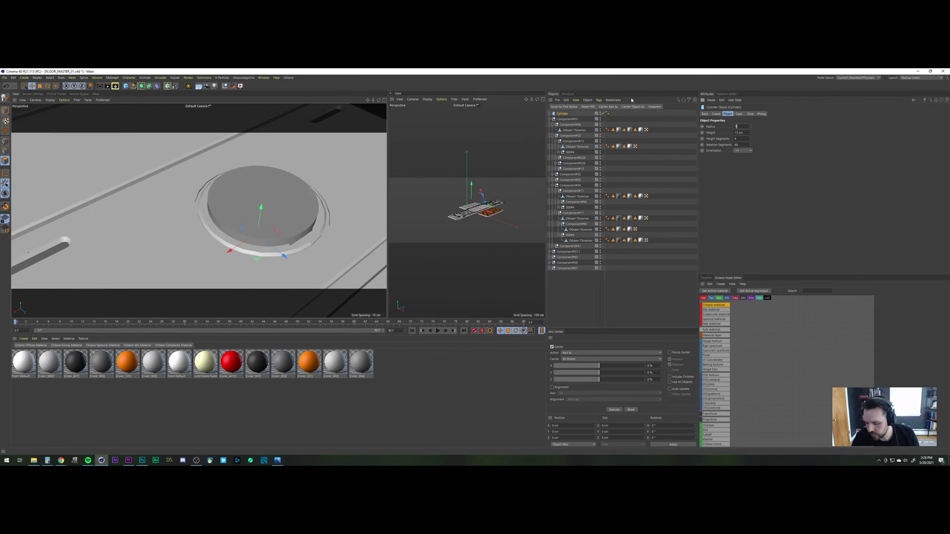
{"action": "key", "text": "Return"}
{"action": "scroll", "coordinate": [241, 221], "scroll_direction": "up", "scroll_amount": 4}
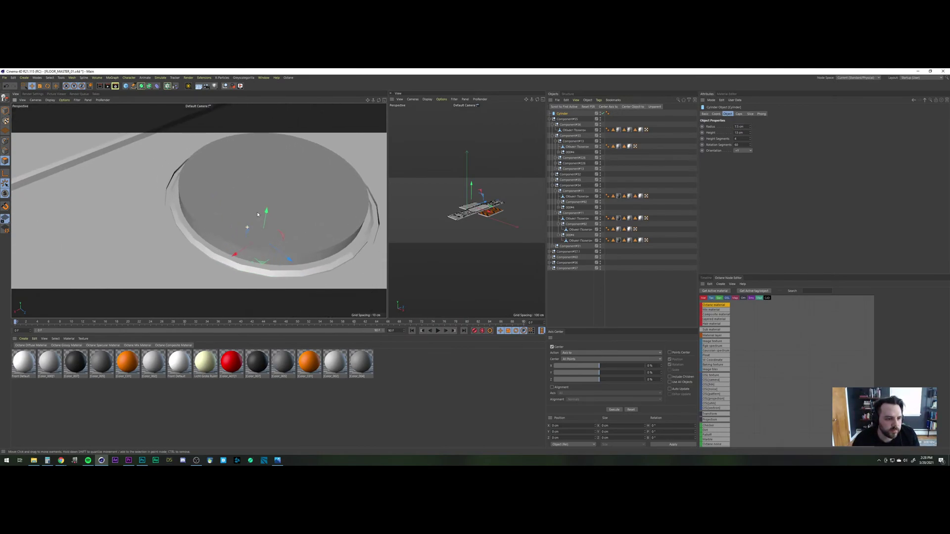
{"action": "left_click_drag", "start_coordinate": [240, 221], "coordinate": [271, 194], "text": "alt"}
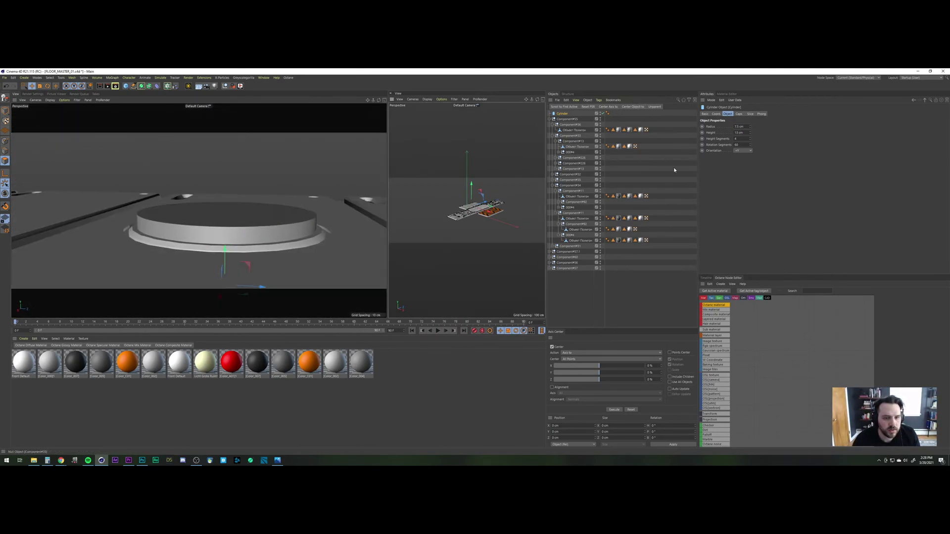
Step: Set the disc's height to 1 cm and raise it so it sits inside the round recess
{"action": "double_click", "coordinate": [742, 132]}
{"action": "type", "text": "1"}
{"action": "key", "text": "Return"}
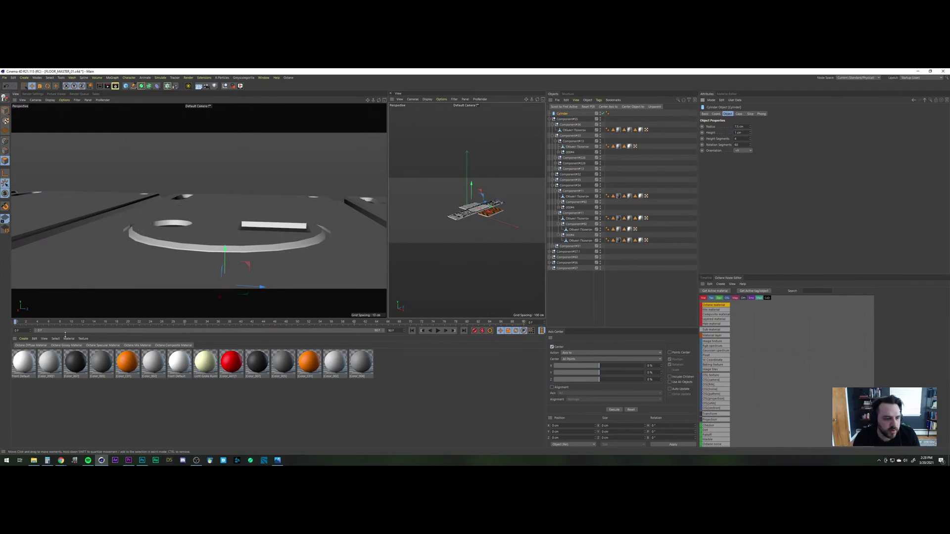
{"action": "left_click_drag", "start_coordinate": [224, 248], "coordinate": [236, 186]}
{"action": "scroll", "coordinate": [242, 220], "scroll_direction": "down", "scroll_amount": 3}
{"action": "left_click_drag", "start_coordinate": [242, 223], "coordinate": [185, 243], "text": "alt"}
{"action": "left_click_drag", "start_coordinate": [289, 177], "coordinate": [288, 176]}
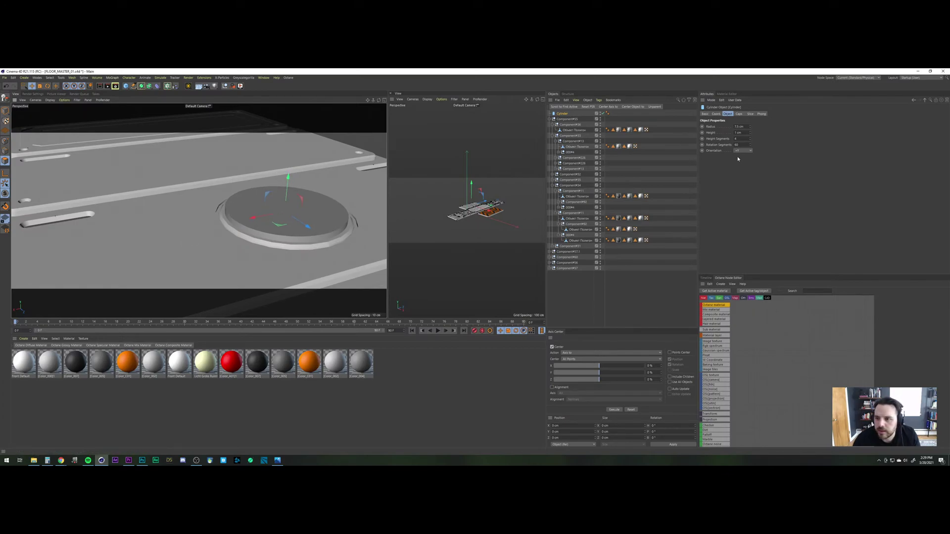
Step: Enable the fillet on the disc's caps with a radius of 0.125 cm
{"action": "left_click", "coordinate": [740, 115]}
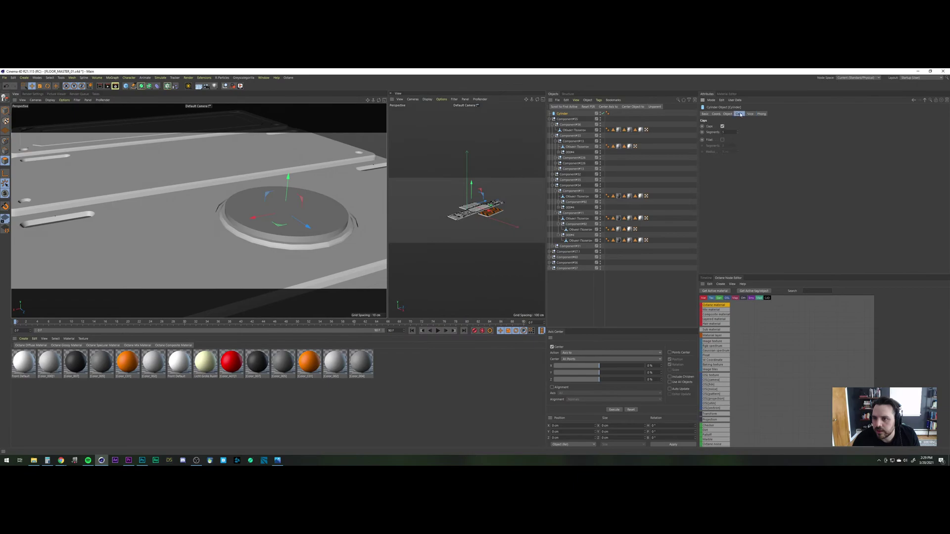
{"action": "left_click", "coordinate": [722, 140]}
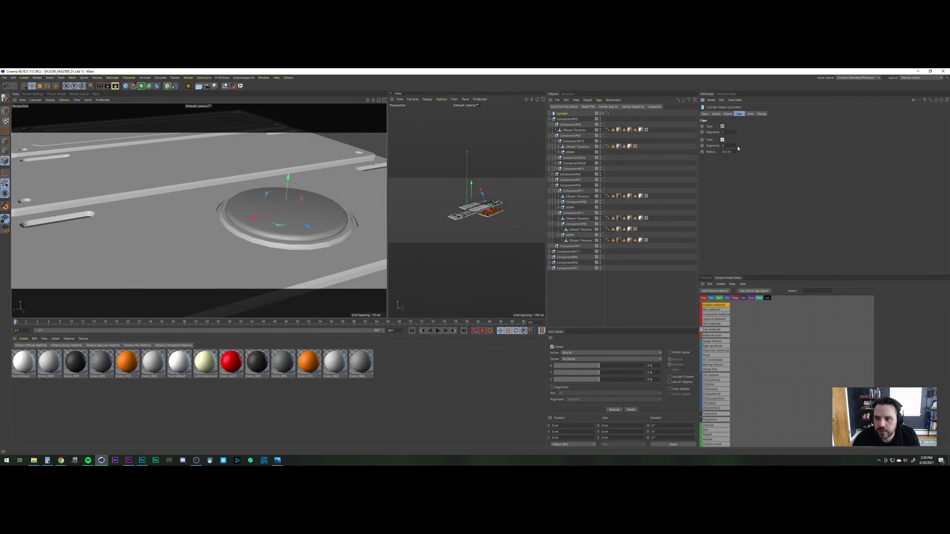
{"action": "left_click", "coordinate": [736, 151]}
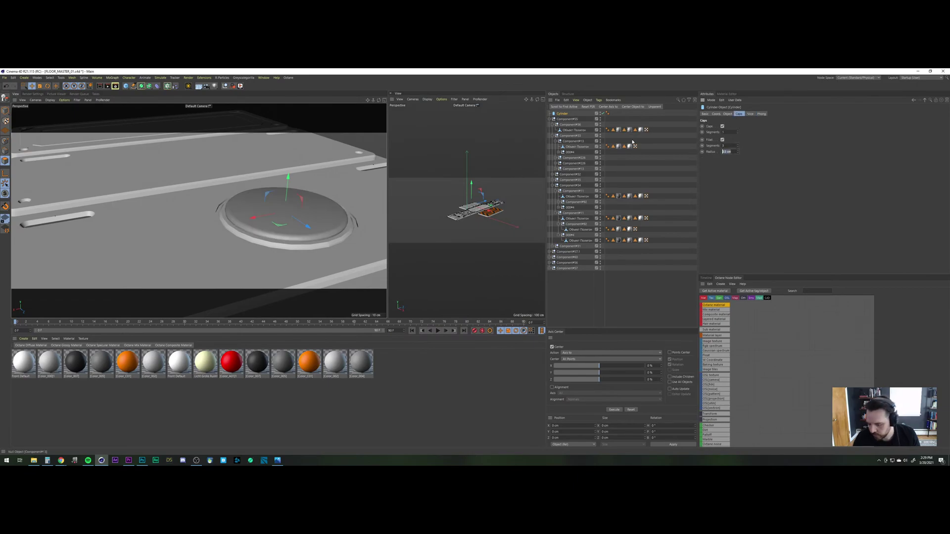
{"action": "key", "text": "BackSpace"}
{"action": "key", "text": "Return"}
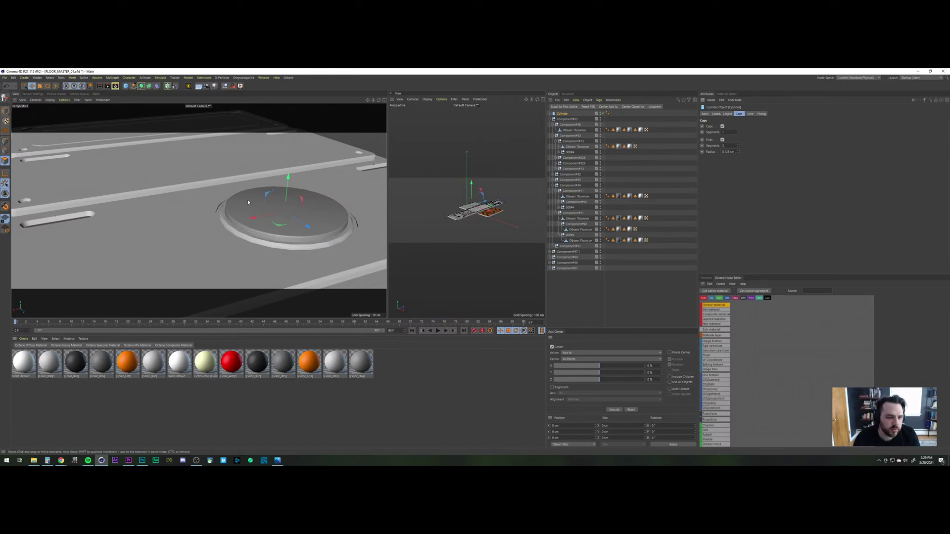
{"action": "right_click_drag", "start_coordinate": [218, 222], "coordinate": [248, 251], "text": "alt"}
{"action": "right_click_drag", "start_coordinate": [199, 211], "coordinate": [217, 257], "text": "alt"}
{"action": "middle_click_drag", "start_coordinate": [216, 257], "coordinate": [189, 270], "text": "alt"}
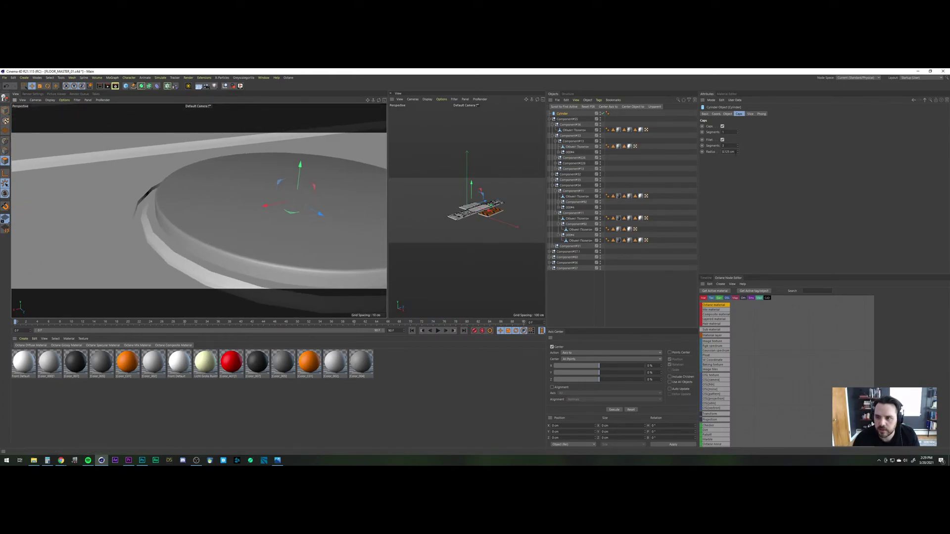
Step: Set the disc's fillet radius to 0.5 cm and lower the disc slightly into the recess
{"action": "left_click_drag", "start_coordinate": [736, 152], "coordinate": [630, 141]}
{"action": "type", "text": ".5"}
{"action": "key", "text": "Return"}
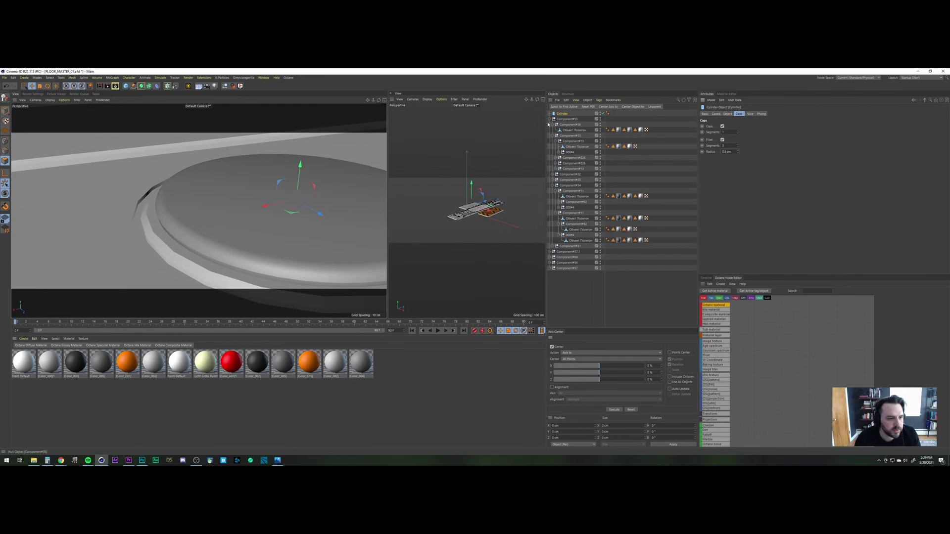
{"action": "left_click_drag", "start_coordinate": [300, 168], "coordinate": [302, 172]}
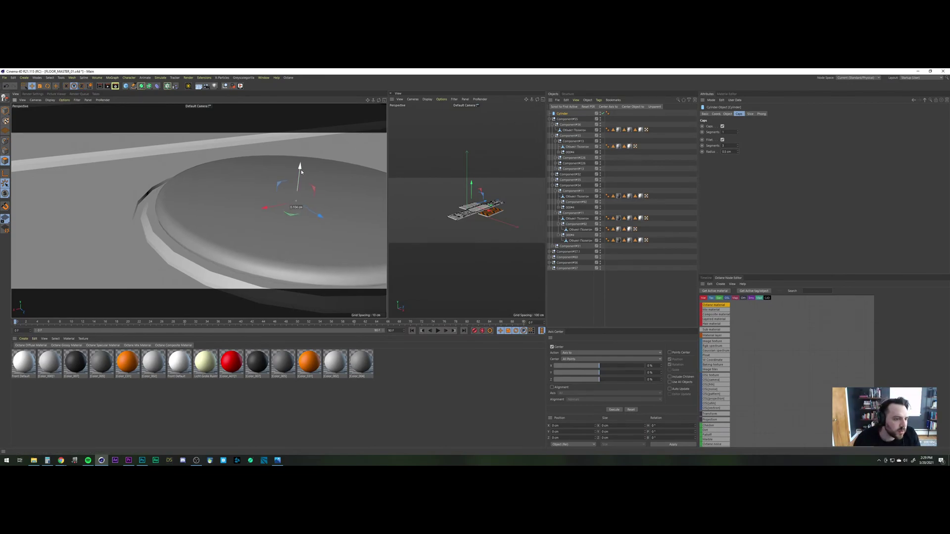
{"action": "scroll", "coordinate": [285, 235], "scroll_direction": "down", "scroll_amount": 3}
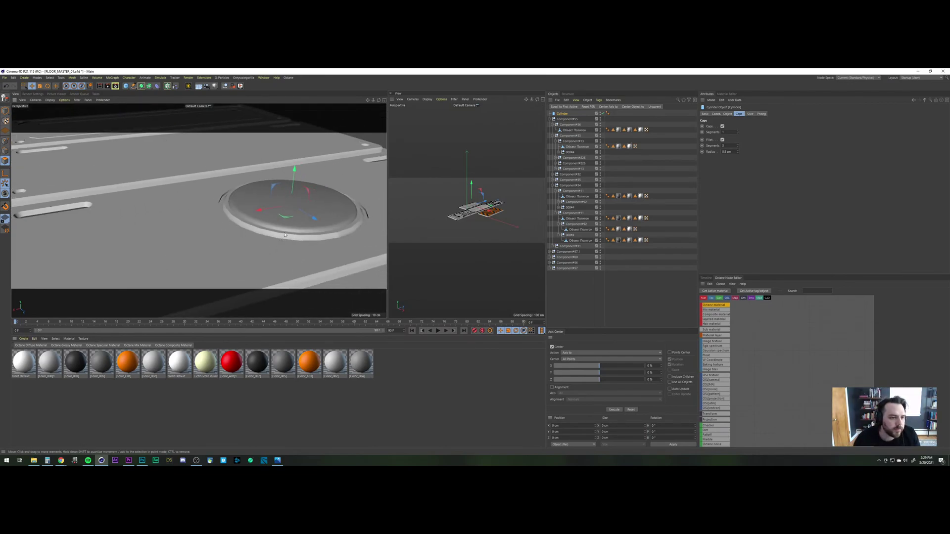
Step: Rename the disc cylinder to LIGHT
{"action": "scroll", "coordinate": [285, 234], "scroll_direction": "down", "scroll_amount": 5}
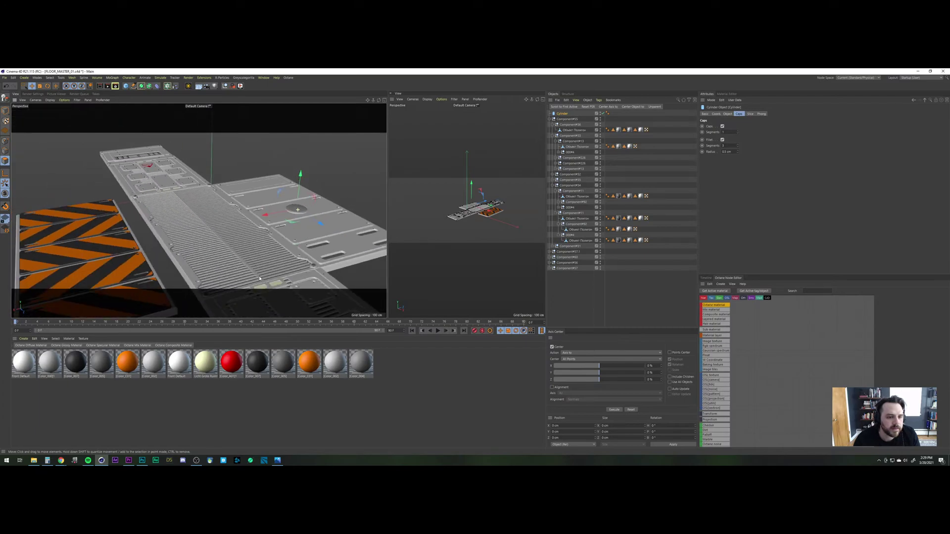
{"action": "left_click_drag", "start_coordinate": [312, 229], "coordinate": [372, 223], "text": "alt"}
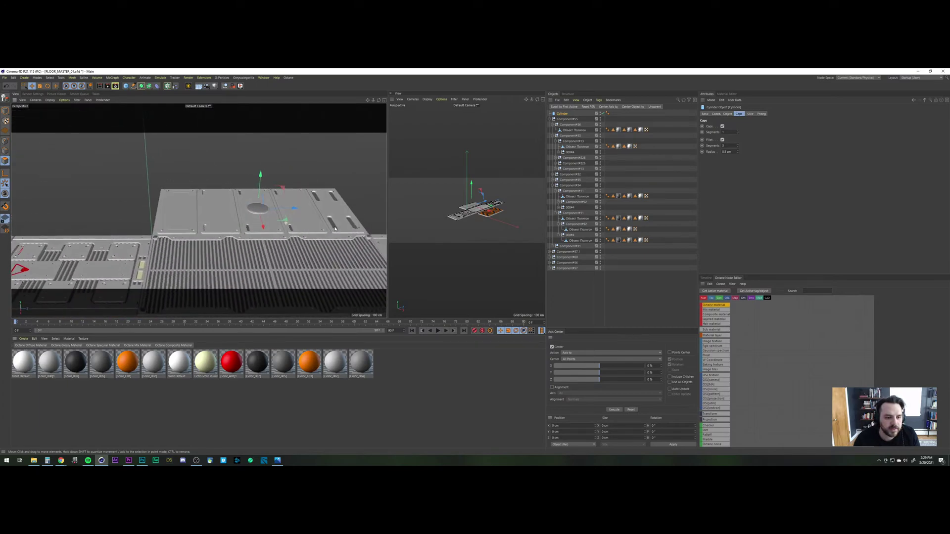
{"action": "left_click", "coordinate": [570, 291]}
{"action": "double_click", "coordinate": [563, 114]}
{"action": "type", "text": "l"}
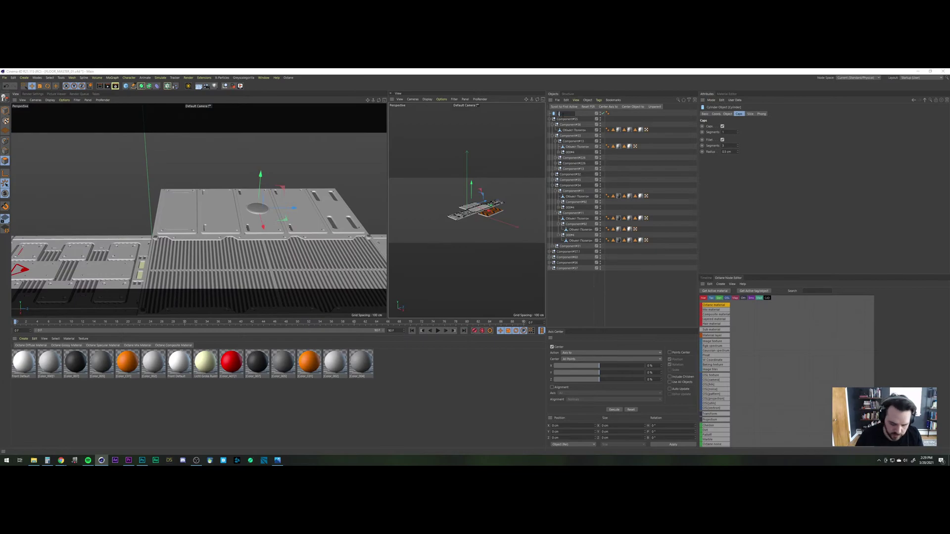
{"action": "type", "text": "IGTH"}
{"action": "key", "text": "Return"}
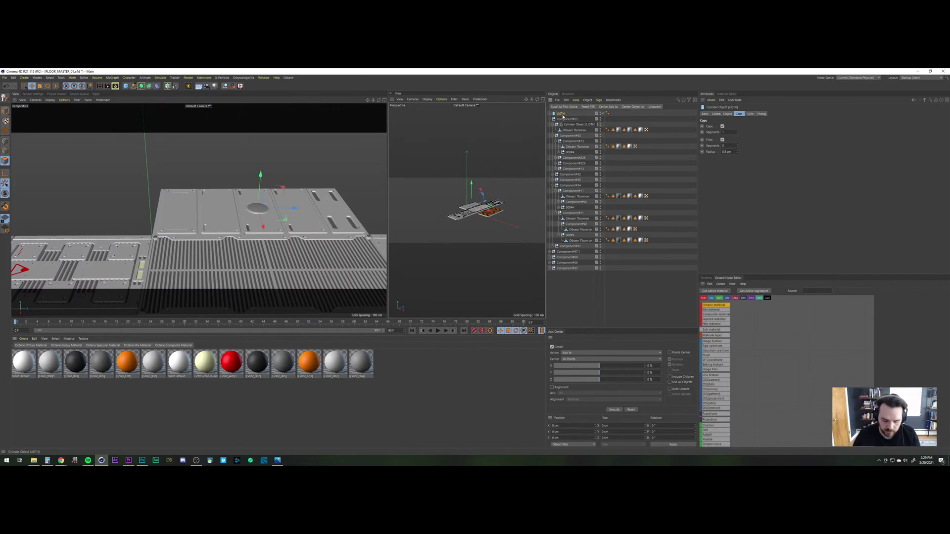
{"action": "double_click", "coordinate": [561, 114]}
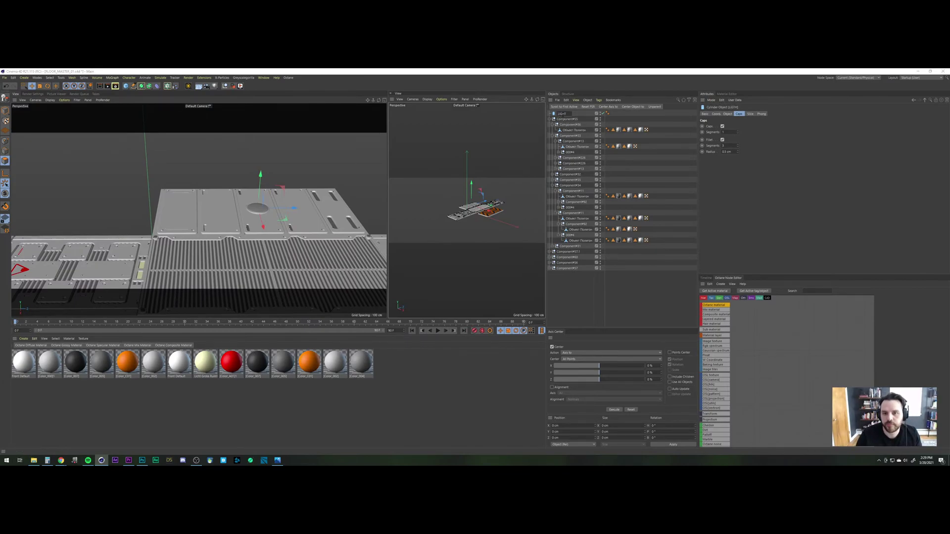
{"action": "key", "text": "Return"}
Step: Collapse the expanded component hierarchies and nest LIGHT inside the white panel module's parent null
{"action": "left_click", "coordinate": [553, 185]}
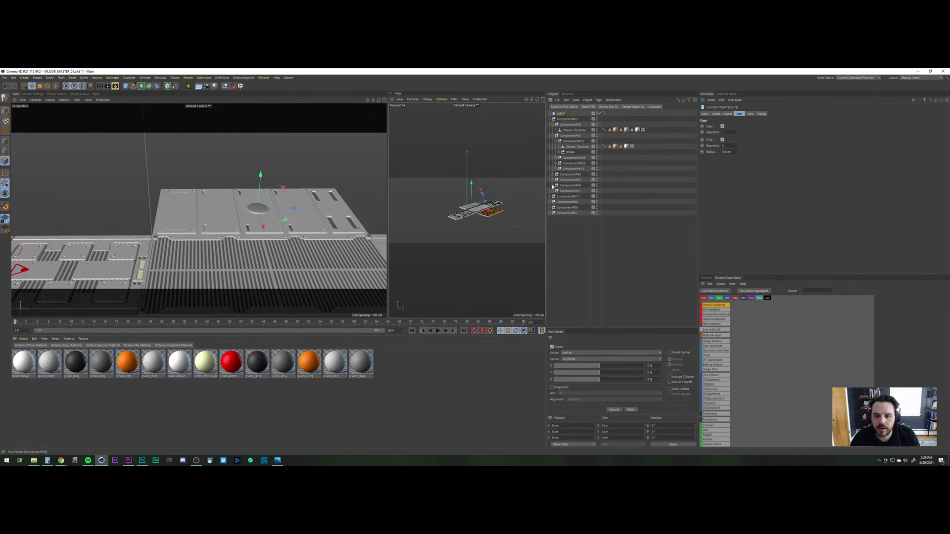
{"action": "left_click", "coordinate": [553, 125]}
{"action": "left_click", "coordinate": [554, 130]}
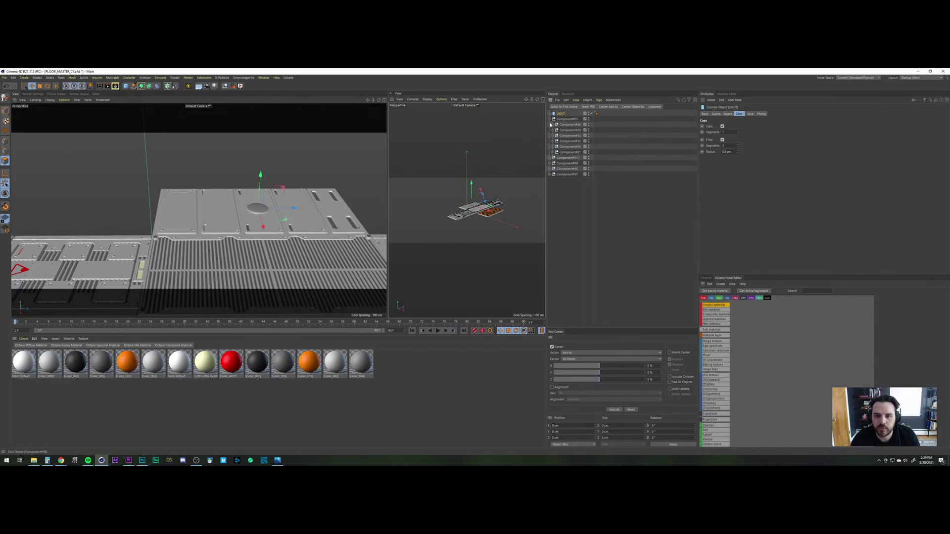
{"action": "left_click_drag", "start_coordinate": [563, 121], "coordinate": [563, 120]}
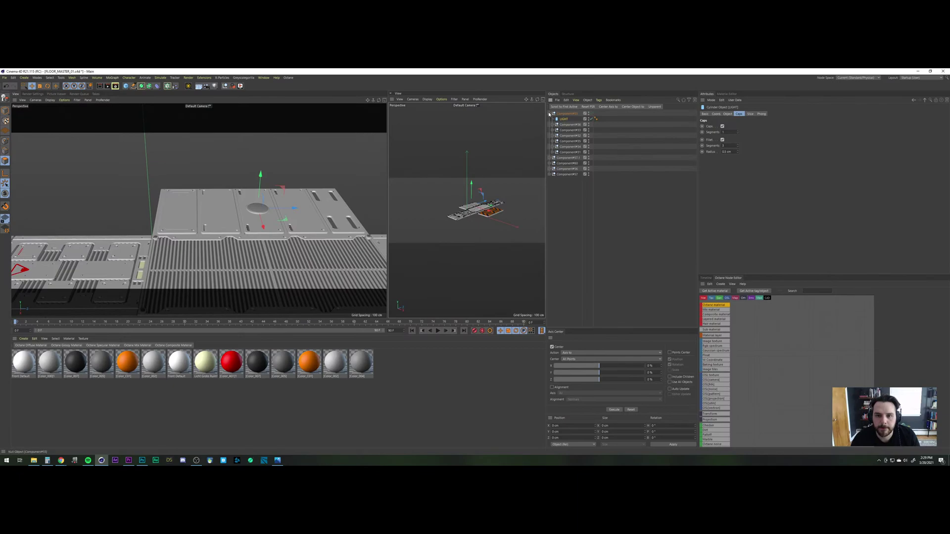
{"action": "left_click", "coordinate": [550, 114]}
{"action": "left_click", "coordinate": [575, 186]}
Step: Duplicate the two side modules flanking the grated floor and place the copies on either side of the white panel module
{"action": "right_click_drag", "start_coordinate": [241, 233], "coordinate": [234, 274], "text": "alt"}
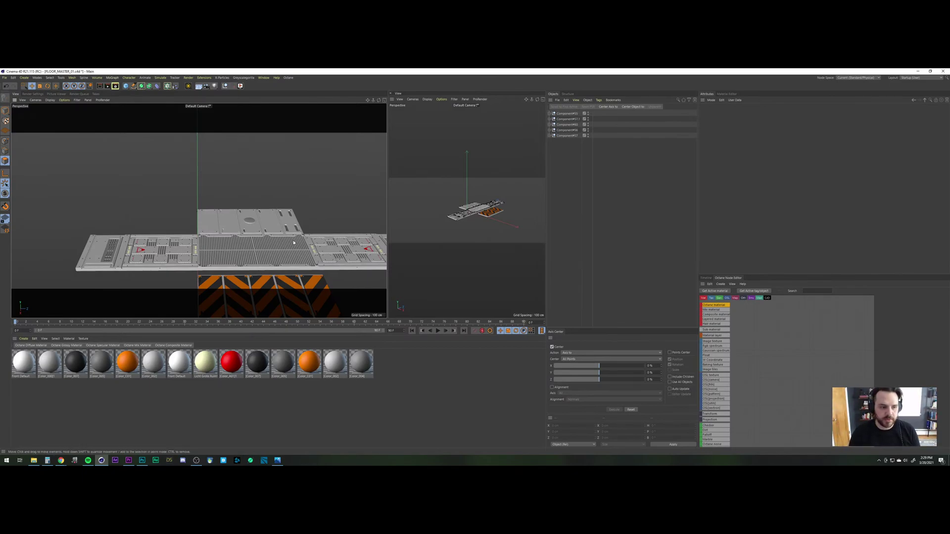
{"action": "left_click_drag", "start_coordinate": [262, 252], "coordinate": [231, 263], "text": "alt"}
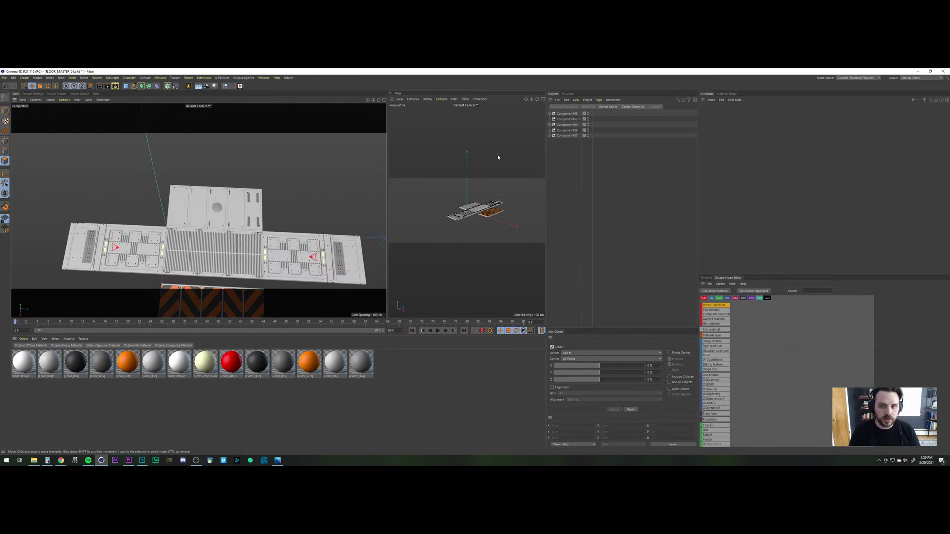
{"action": "left_click", "coordinate": [568, 119]}
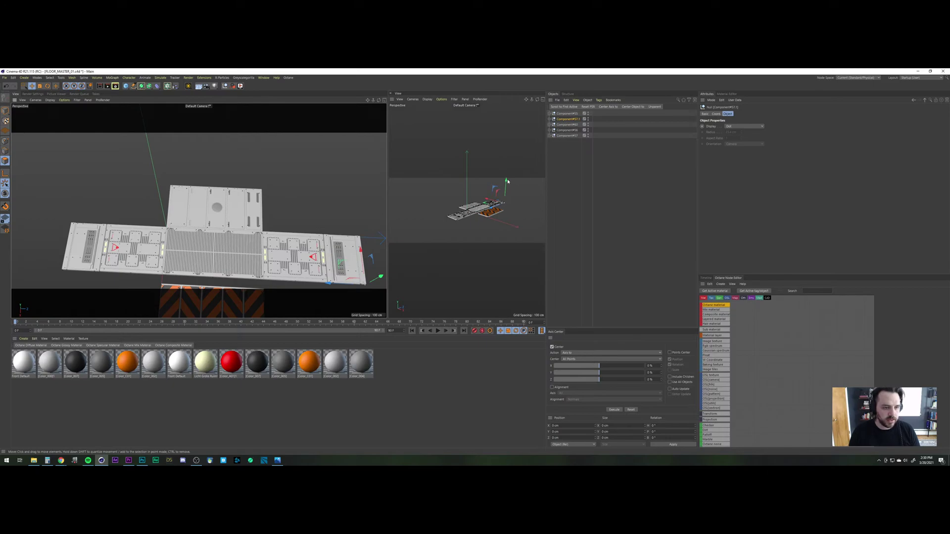
{"action": "left_click", "coordinate": [569, 124]}
{"action": "left_click", "coordinate": [568, 130], "text": "ctrl"}
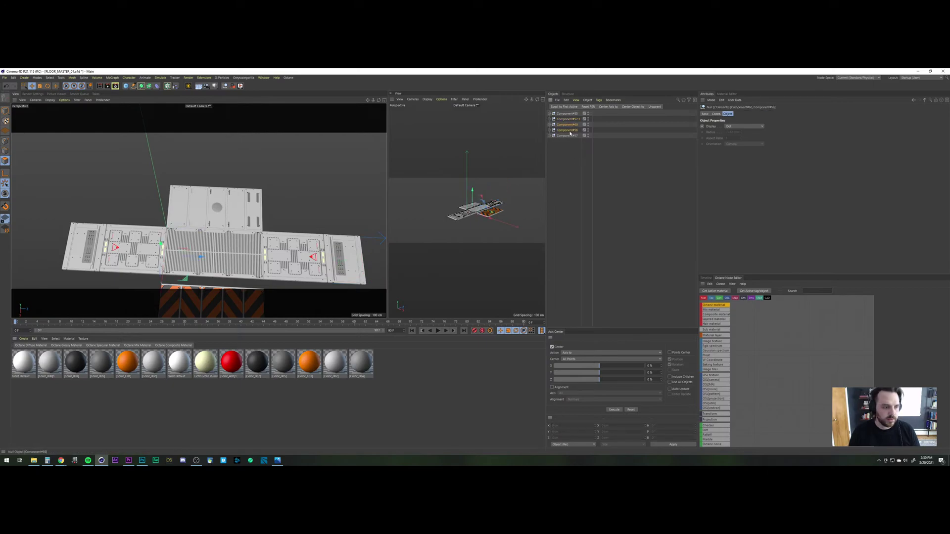
{"action": "left_click", "coordinate": [568, 170]}
{"action": "left_click", "coordinate": [572, 136]}
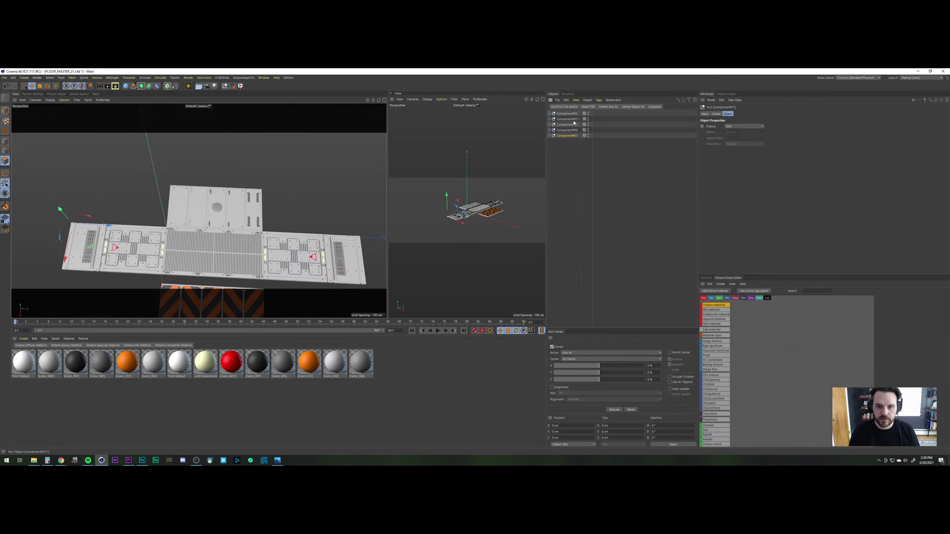
{"action": "left_click", "coordinate": [568, 119], "text": "ctrl"}
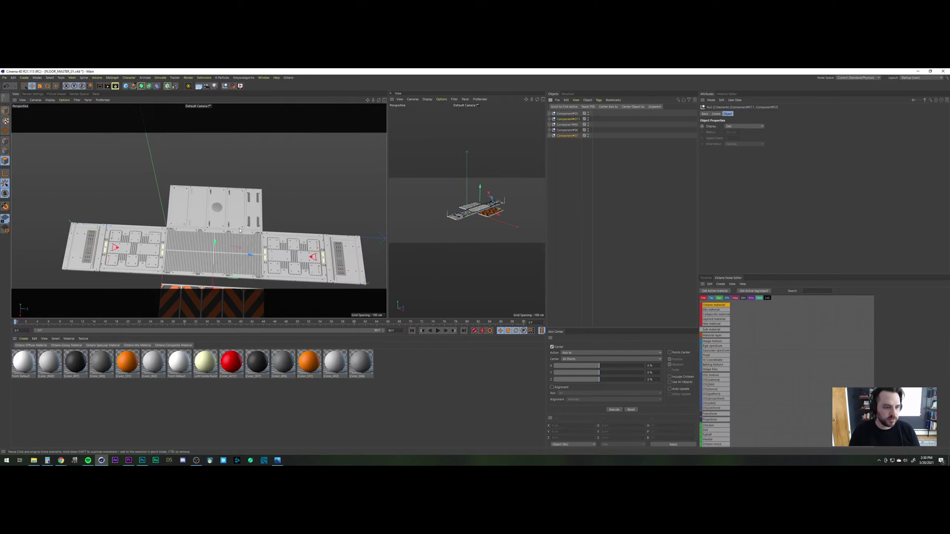
{"action": "left_click_drag", "start_coordinate": [213, 279], "coordinate": [213, 280], "text": "alt"}
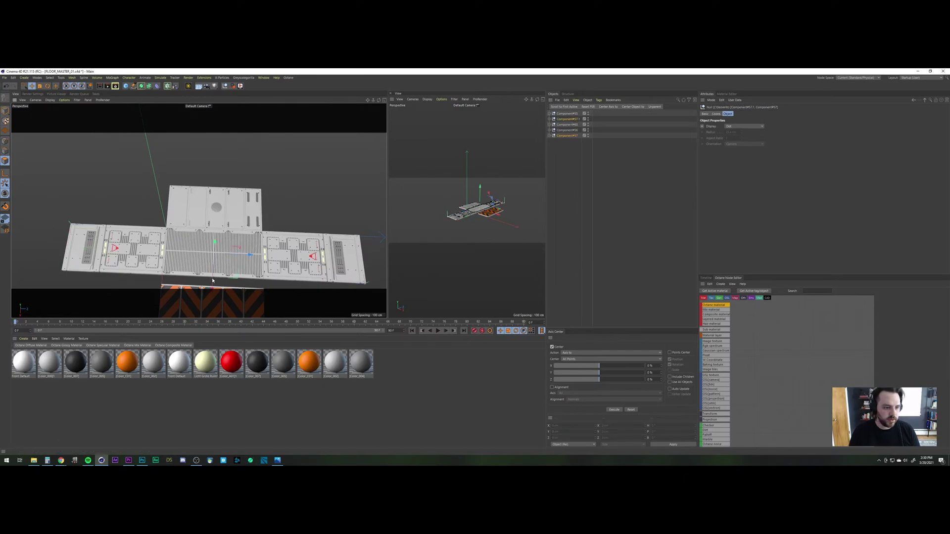
{"action": "key", "text": "ctrl+z"}
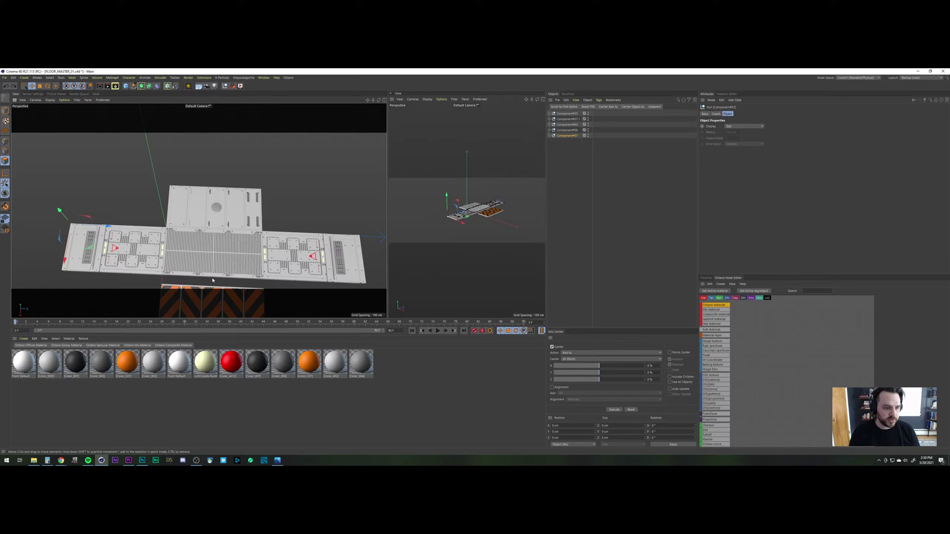
{"action": "left_click", "coordinate": [573, 120], "text": "ctrl"}
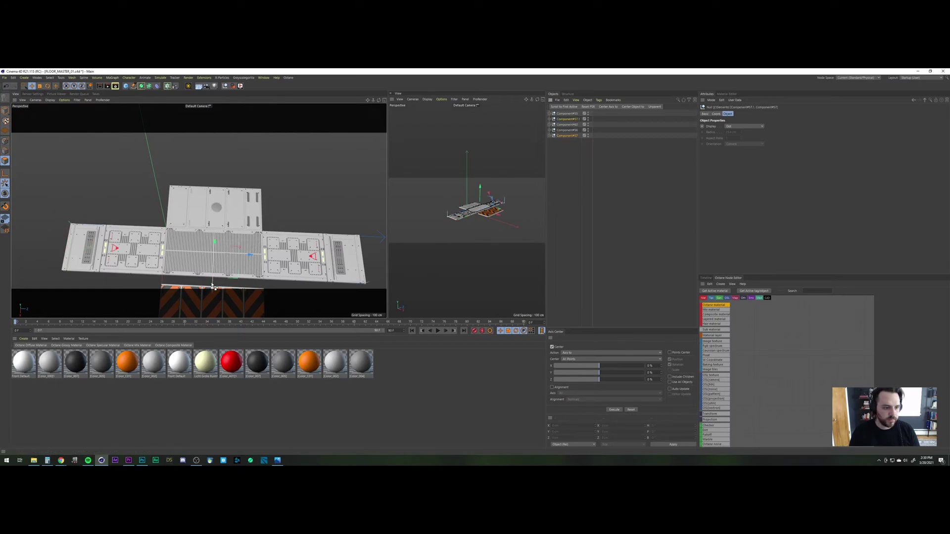
{"action": "left_click_drag", "start_coordinate": [216, 277], "coordinate": [222, 233]}
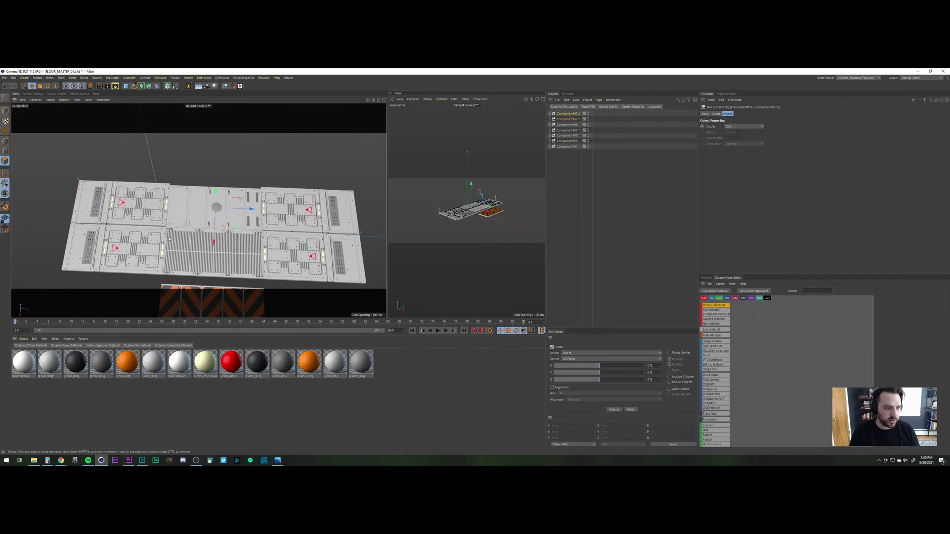
Step: Fine-tune the duplicated side modules' position so their edges line up with the white panel module and the row in front
{"action": "right_click_drag", "start_coordinate": [170, 233], "coordinate": [257, 184], "text": "alt"}
{"action": "middle_click_drag", "start_coordinate": [238, 193], "coordinate": [226, 212], "text": "alt"}
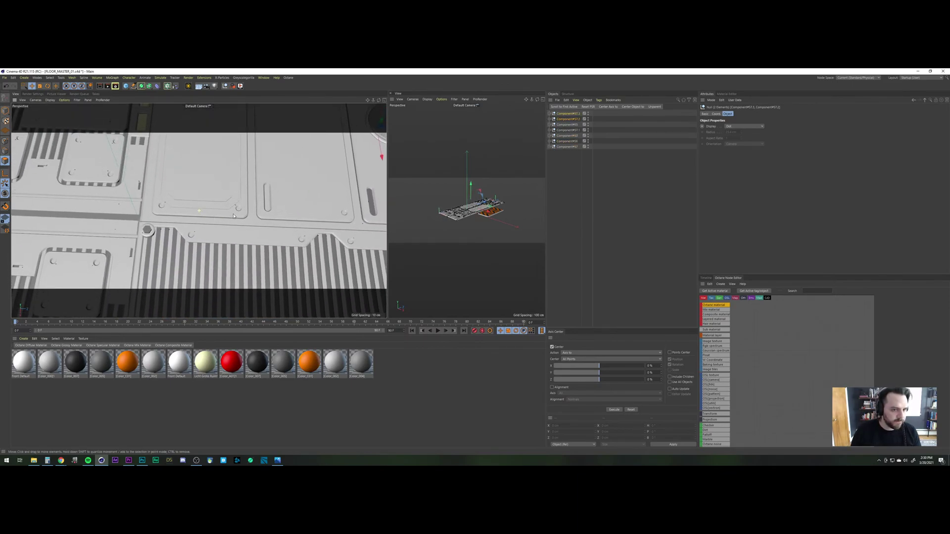
{"action": "left_click_drag", "start_coordinate": [381, 161], "coordinate": [383, 147]}
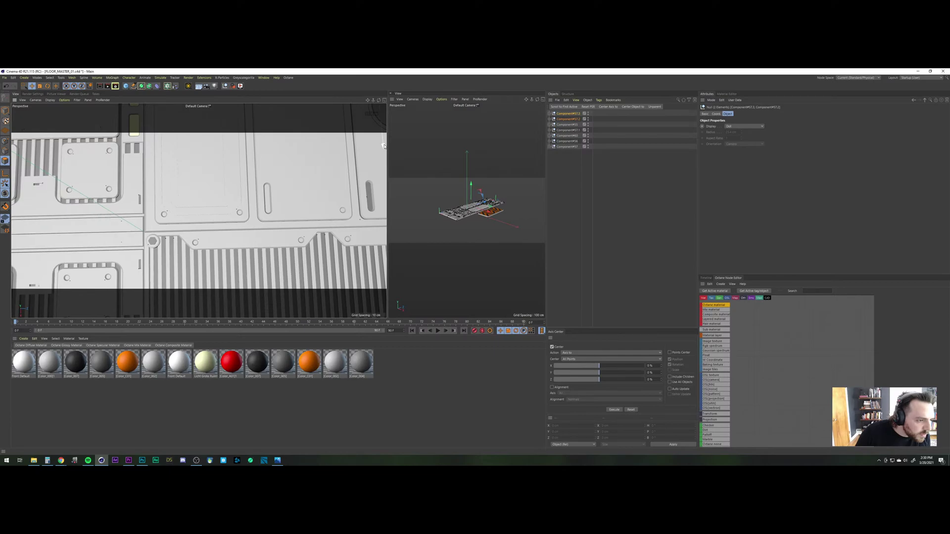
{"action": "scroll", "coordinate": [341, 167], "scroll_direction": "down", "scroll_amount": 6}
{"action": "left_click_drag", "start_coordinate": [327, 171], "coordinate": [295, 181], "text": "alt"}
{"action": "middle_click_drag", "start_coordinate": [295, 182], "coordinate": [285, 250], "text": "alt"}
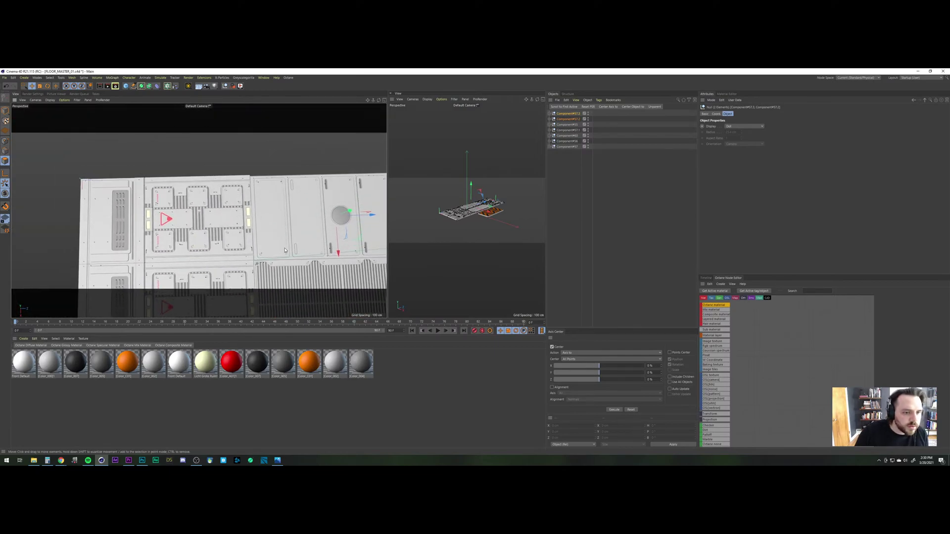
{"action": "left_click_drag", "start_coordinate": [339, 250], "coordinate": [340, 250]}
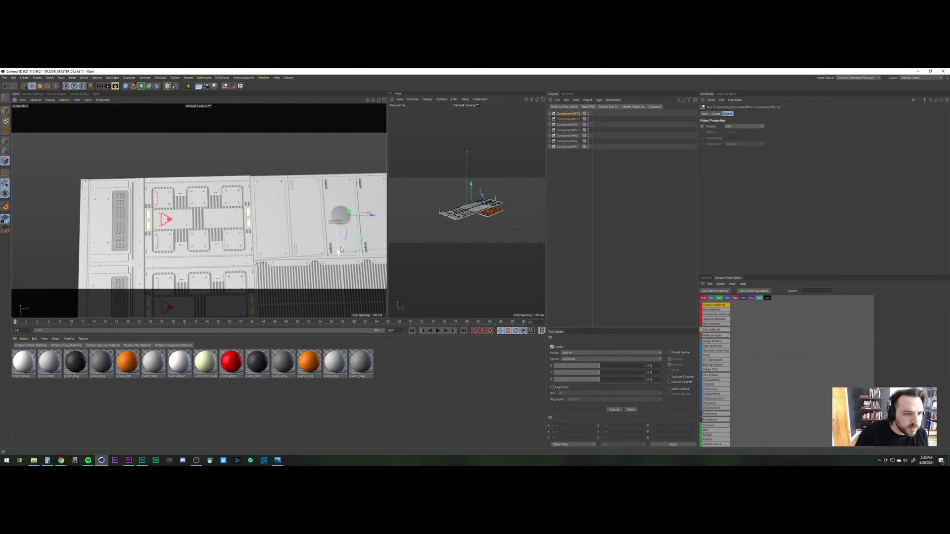
{"action": "left_click_drag", "start_coordinate": [342, 250], "coordinate": [342, 250]}
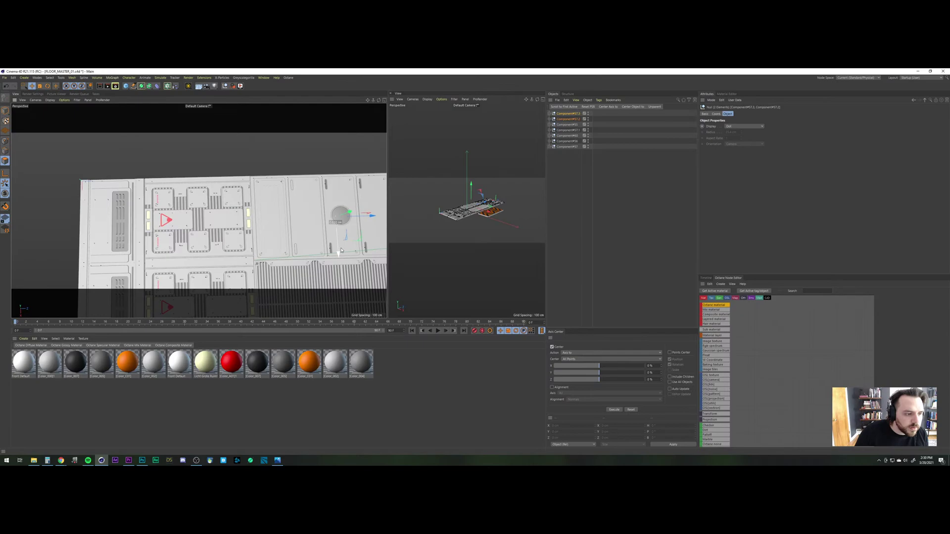
Step: Move the orange-striped hazard module far away from the assembled floor rows
{"action": "middle_click_drag", "start_coordinate": [341, 250], "coordinate": [217, 202], "text": "alt"}
{"action": "right_click_drag", "start_coordinate": [216, 203], "coordinate": [215, 245], "text": "alt"}
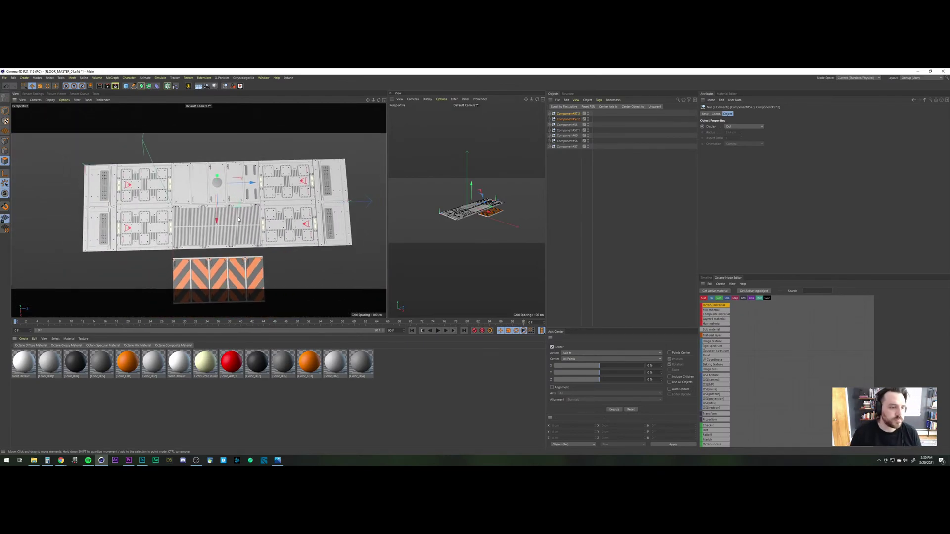
{"action": "scroll", "coordinate": [238, 219], "scroll_direction": "down", "scroll_amount": 4}
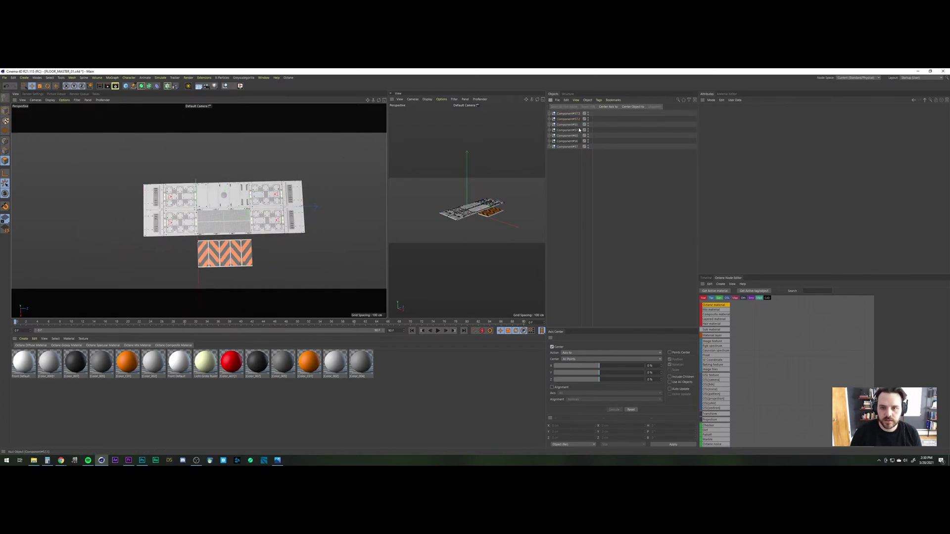
{"action": "left_click", "coordinate": [567, 124]}
{"action": "left_click", "coordinate": [567, 141]}
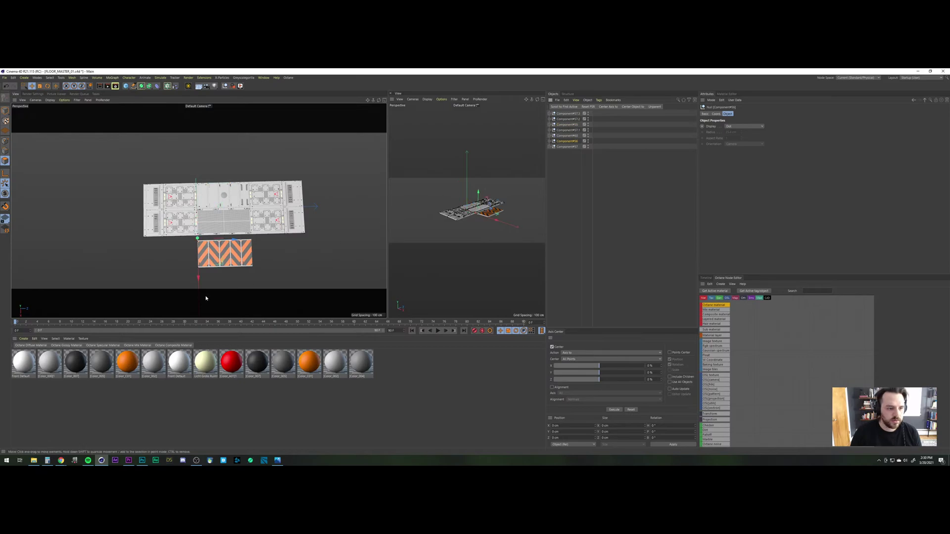
{"action": "left_click_drag", "start_coordinate": [198, 279], "coordinate": [201, 396]}
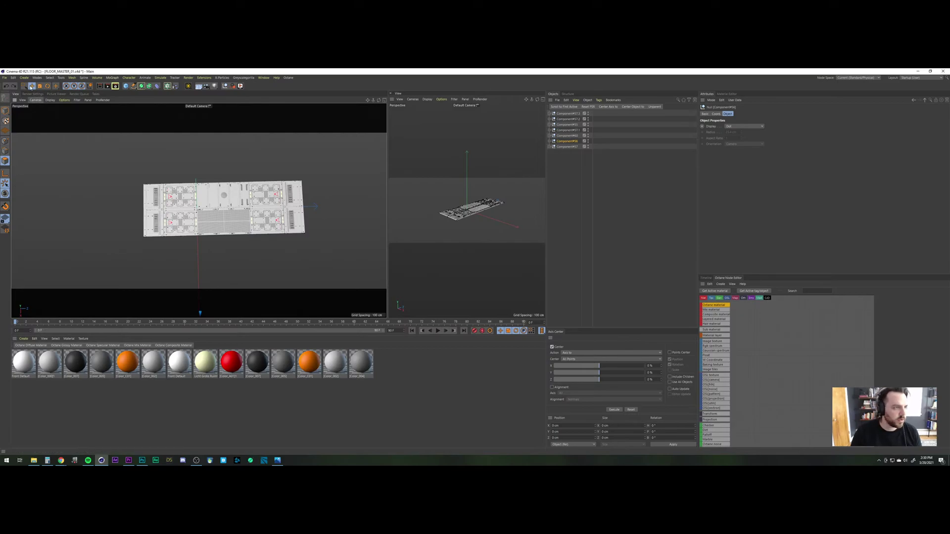
Step: Identify the grated row's three modules with Rectangle Selection and gather their parent nulls together at the end of the object list
{"action": "left_click", "coordinate": [24, 86]}
{"action": "left_click_drag", "start_coordinate": [330, 228], "coordinate": [125, 264]}
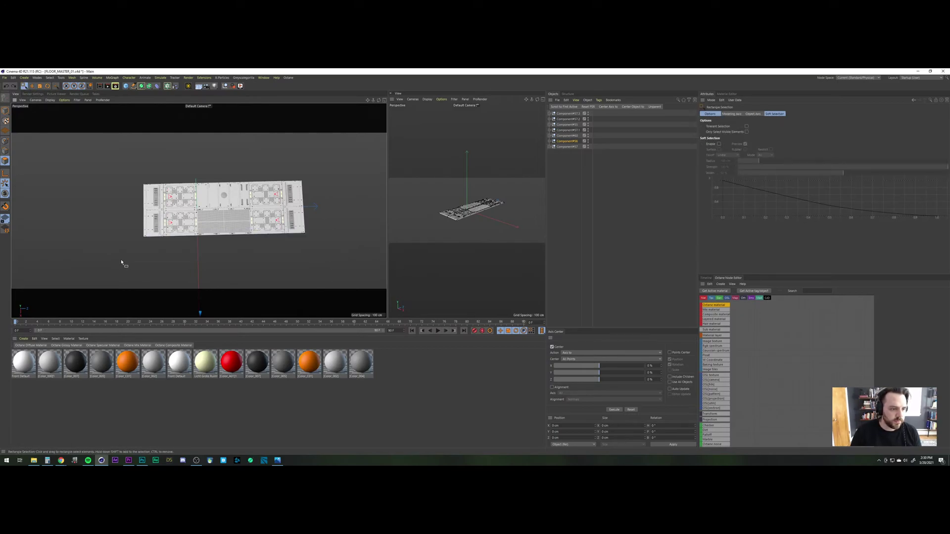
{"action": "left_click_drag", "start_coordinate": [338, 214], "coordinate": [84, 266]}
{"action": "left_click_drag", "start_coordinate": [311, 220], "coordinate": [92, 270]}
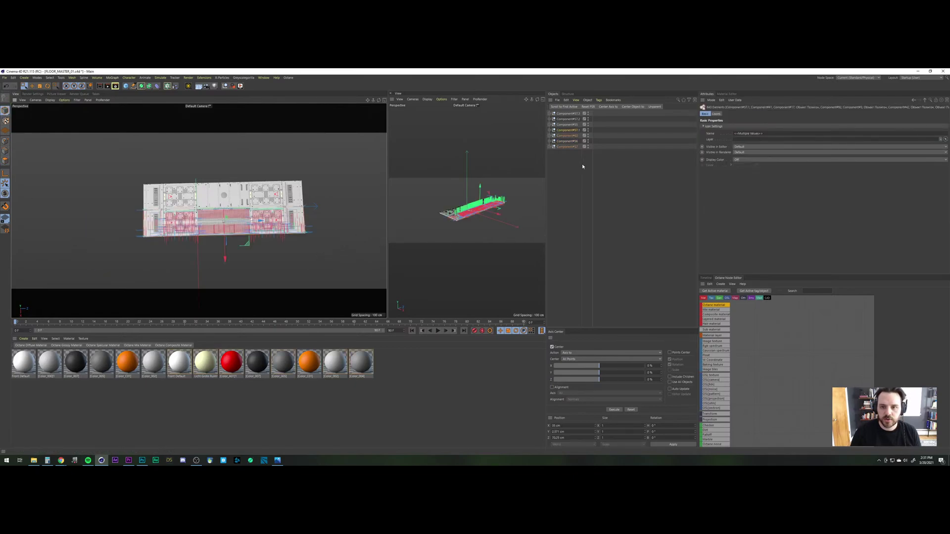
{"action": "left_click_drag", "start_coordinate": [568, 136], "coordinate": [579, 176]}
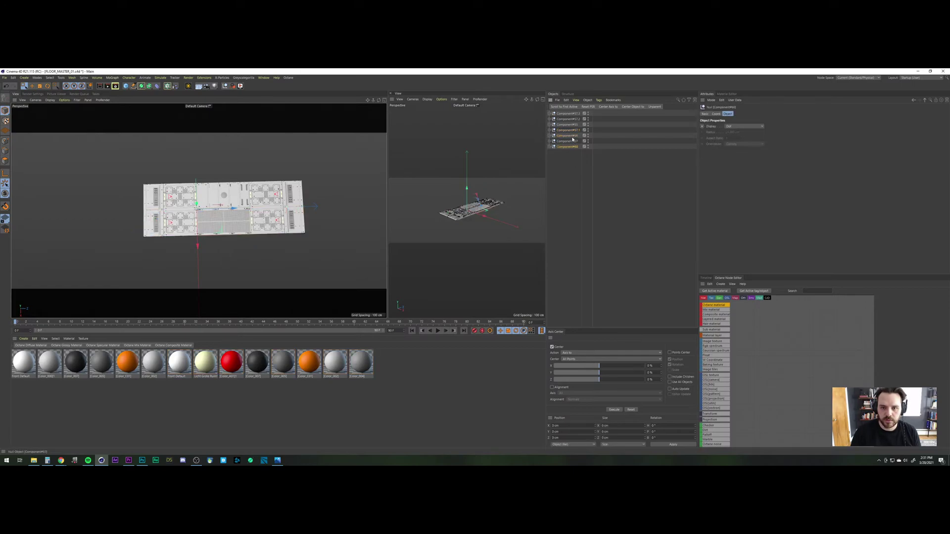
{"action": "left_click_drag", "start_coordinate": [103, 267], "coordinate": [289, 231]}
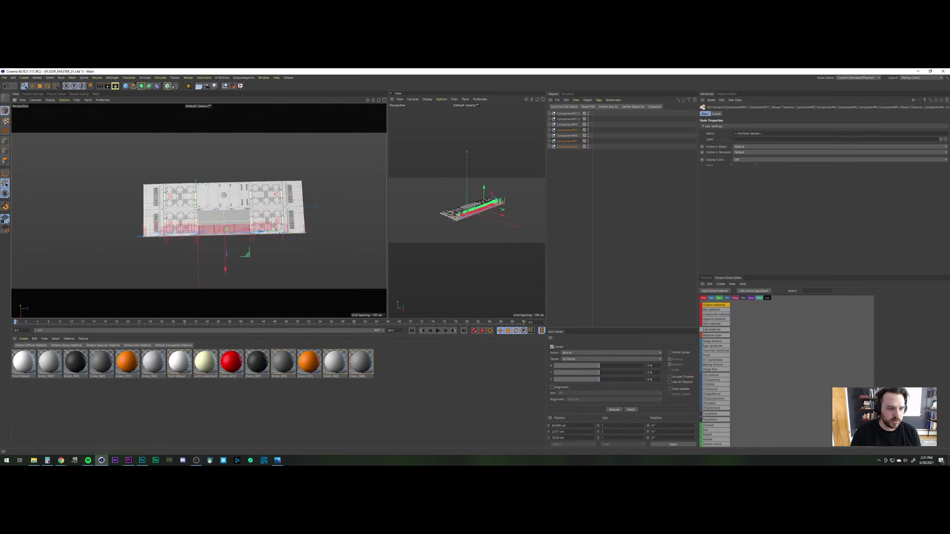
{"action": "left_click", "coordinate": [568, 131]}
{"action": "left_click", "coordinate": [568, 147], "text": "shift"}
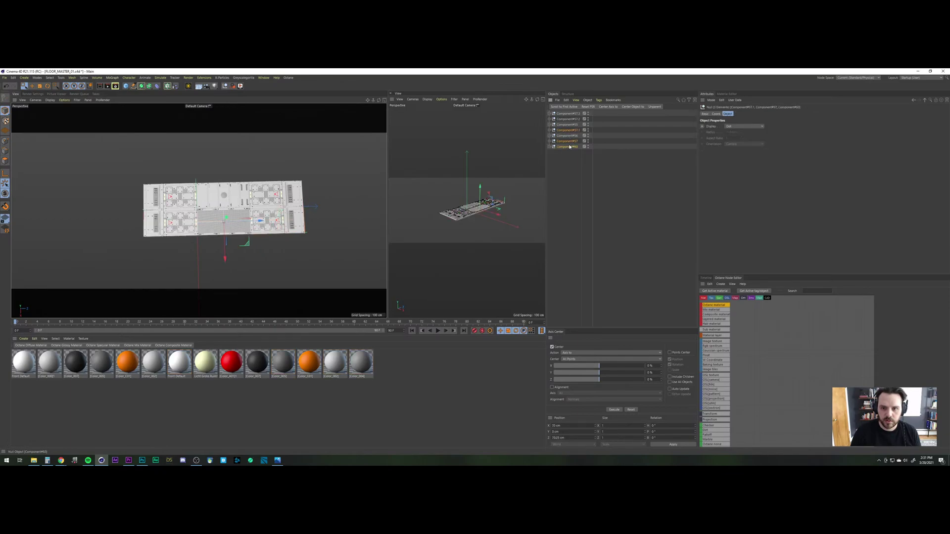
{"action": "left_click", "coordinate": [567, 147]}
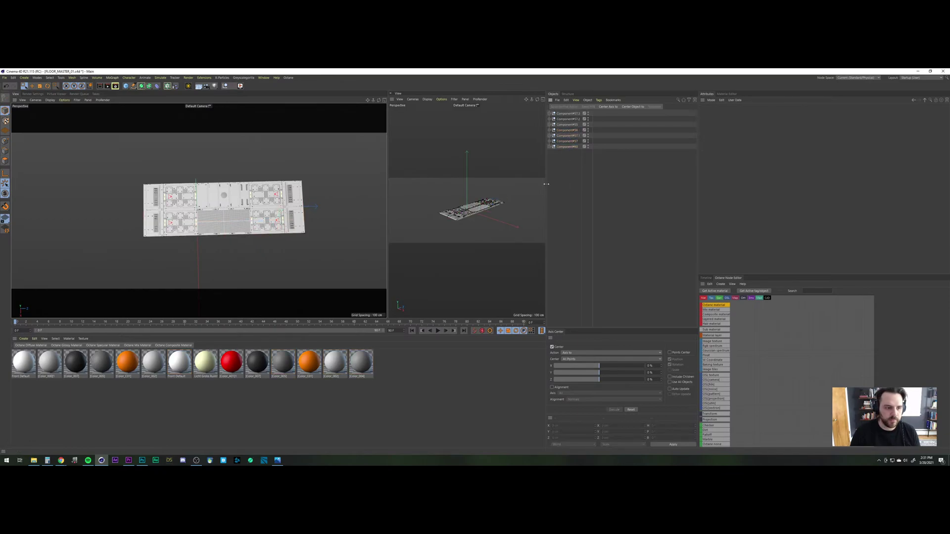
Step: Duplicate the grated row's three modules in front of the original and align the copies edge to edge with that row
{"action": "left_click", "coordinate": [569, 137], "text": "shift"}
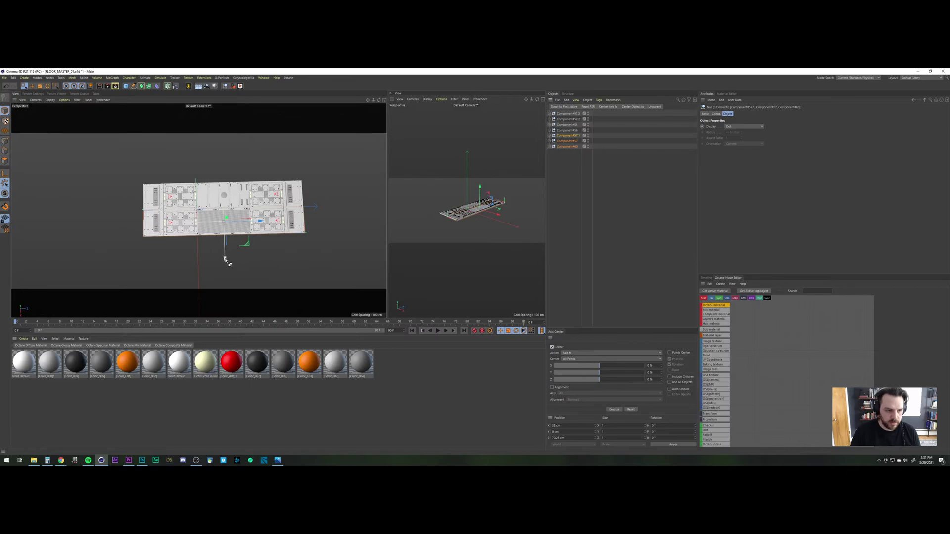
{"action": "mouse_move", "coordinate": [225, 260]}
{"action": "left_mouse_down", "text": "ctrl"}
{"action": "mouse_move", "coordinate": [227, 284]}
{"action": "mouse_move", "coordinate": [225, 276]}
{"action": "left_mouse_up", "text": "ctrl"}
{"action": "scroll", "coordinate": [225, 267], "scroll_direction": "up", "scroll_amount": 10}
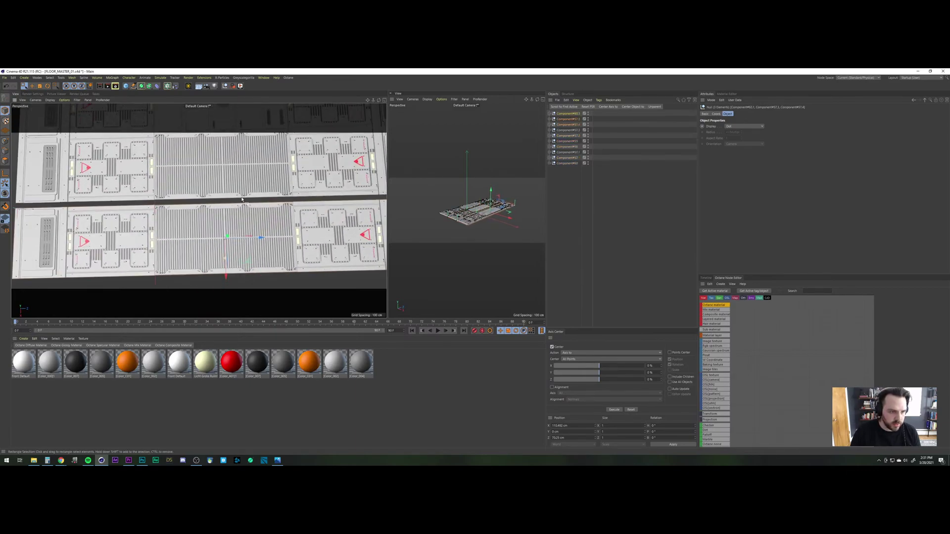
{"action": "left_click_drag", "start_coordinate": [229, 266], "coordinate": [230, 255]}
{"action": "middle_click_drag", "start_coordinate": [227, 169], "coordinate": [223, 193], "text": "alt"}
{"action": "right_click_drag", "start_coordinate": [223, 193], "coordinate": [236, 171], "text": "alt"}
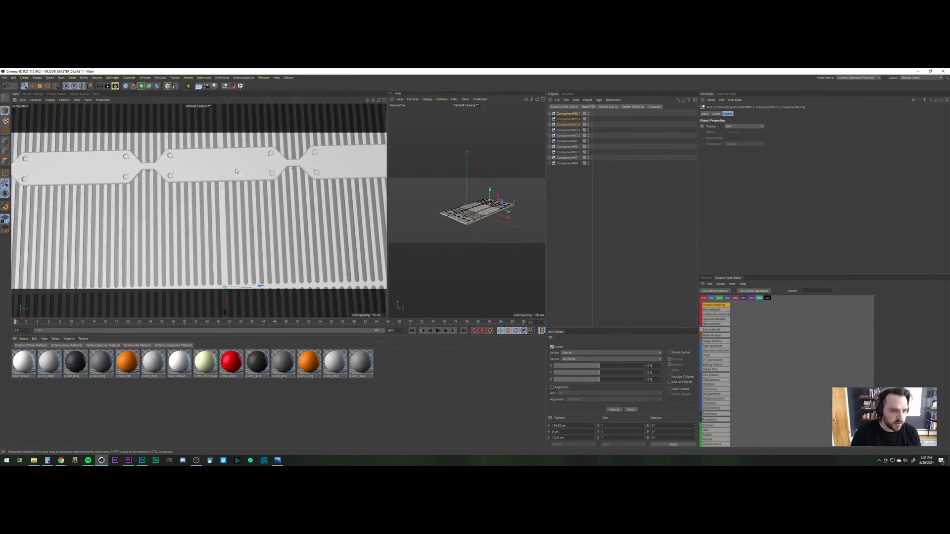
{"action": "left_click_drag", "start_coordinate": [235, 171], "coordinate": [229, 253], "text": "alt"}
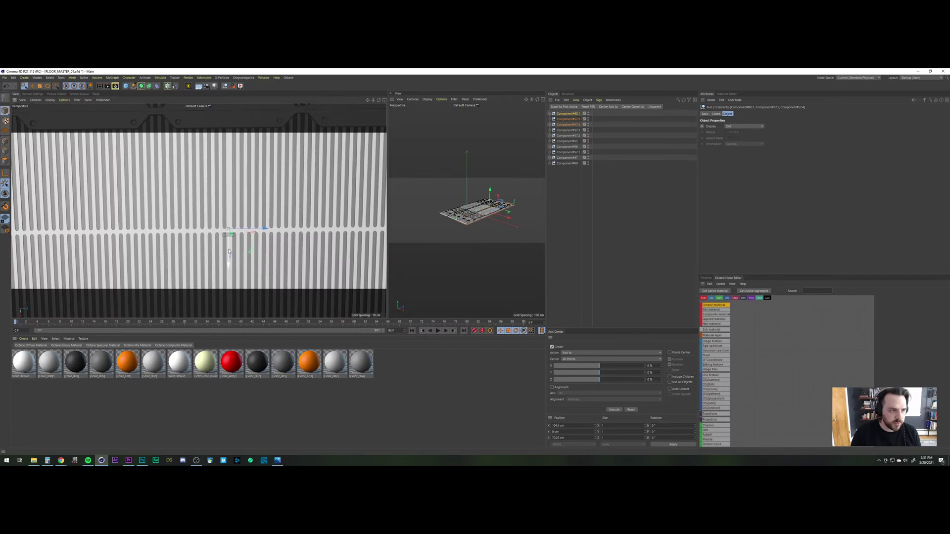
{"action": "scroll", "coordinate": [229, 253], "scroll_direction": "down", "scroll_amount": 5}
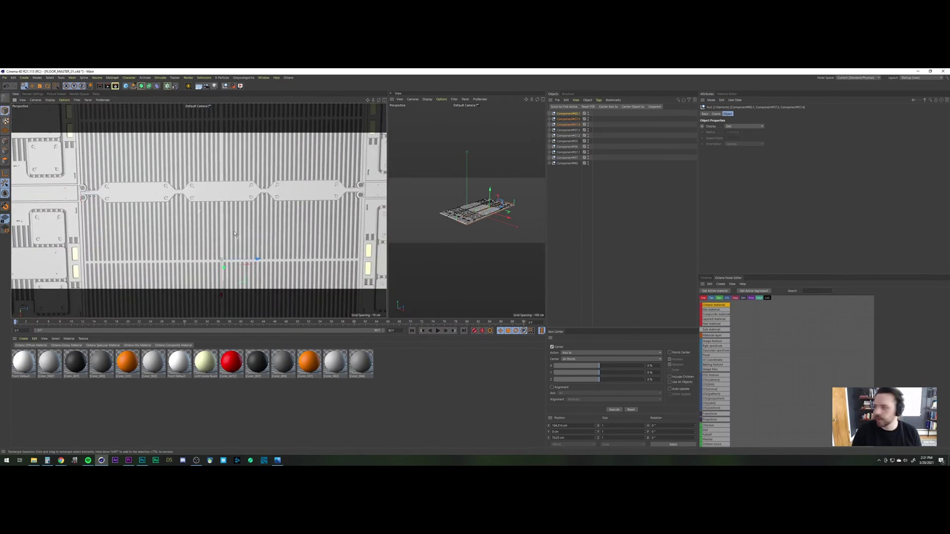
{"action": "scroll", "coordinate": [229, 269], "scroll_direction": "down", "scroll_amount": 5}
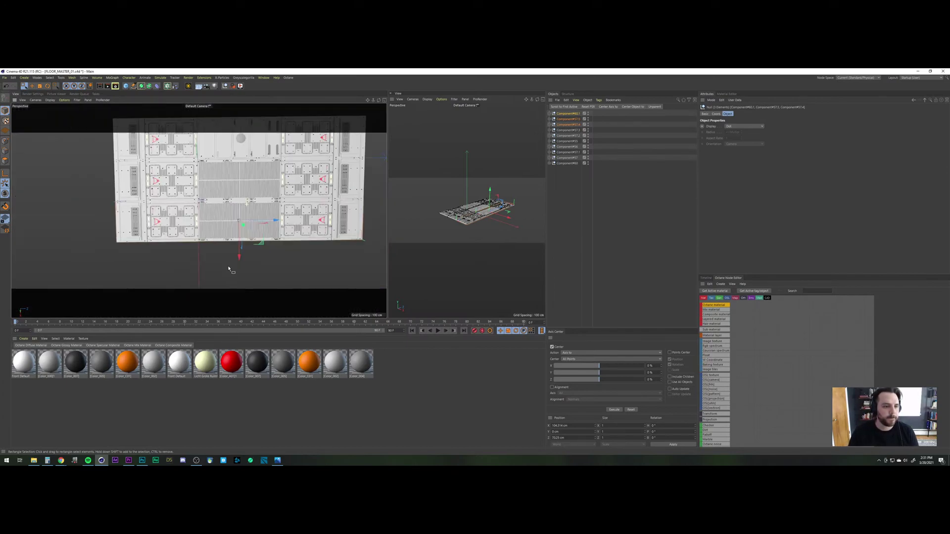
Step: Duplicate the new grated row once more to form a fourth floor row and fine-tune its position against the row behind
{"action": "middle_click_drag", "start_coordinate": [235, 220], "coordinate": [237, 201], "text": "alt"}
{"action": "scroll", "coordinate": [238, 198], "scroll_direction": "up", "scroll_amount": 2}
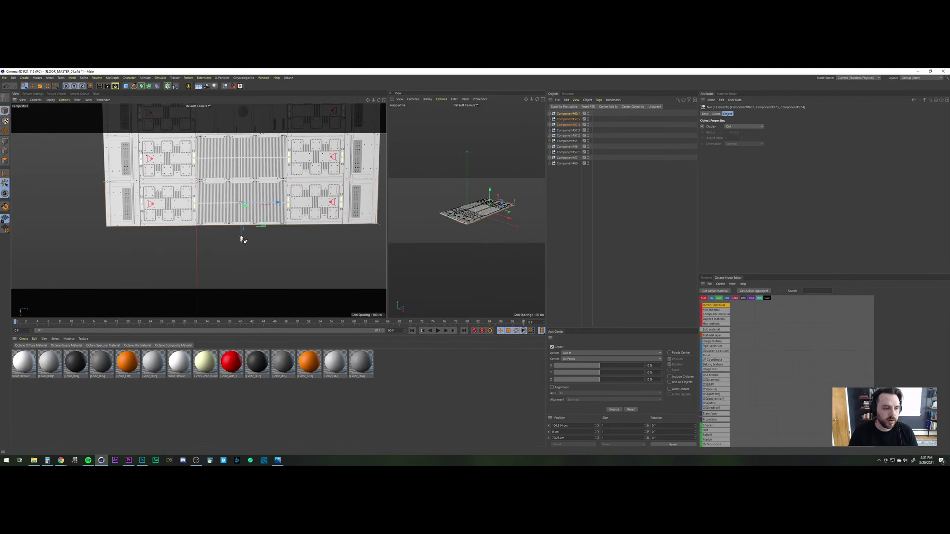
{"action": "left_click_drag", "start_coordinate": [241, 240], "coordinate": [241, 286], "text": "ctrl"}
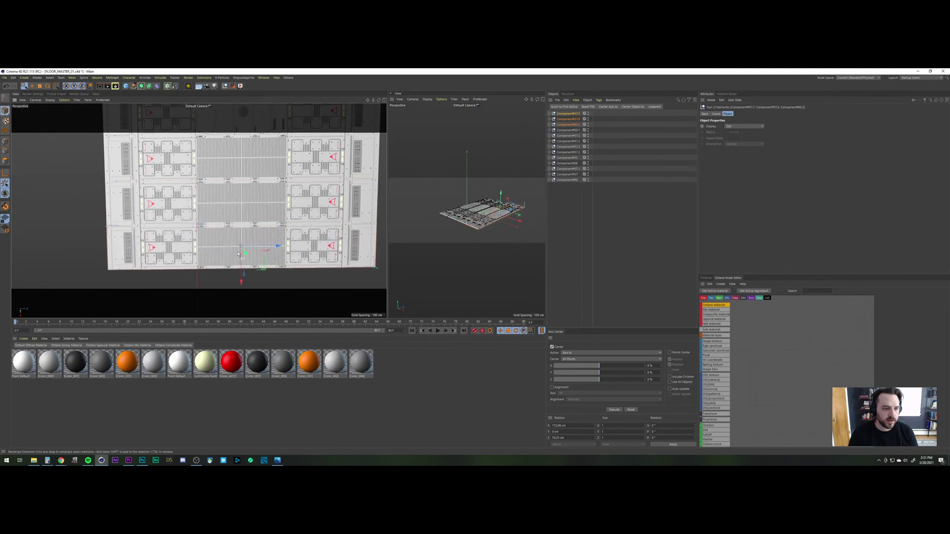
{"action": "right_click_drag", "start_coordinate": [238, 252], "coordinate": [255, 177], "text": "alt"}
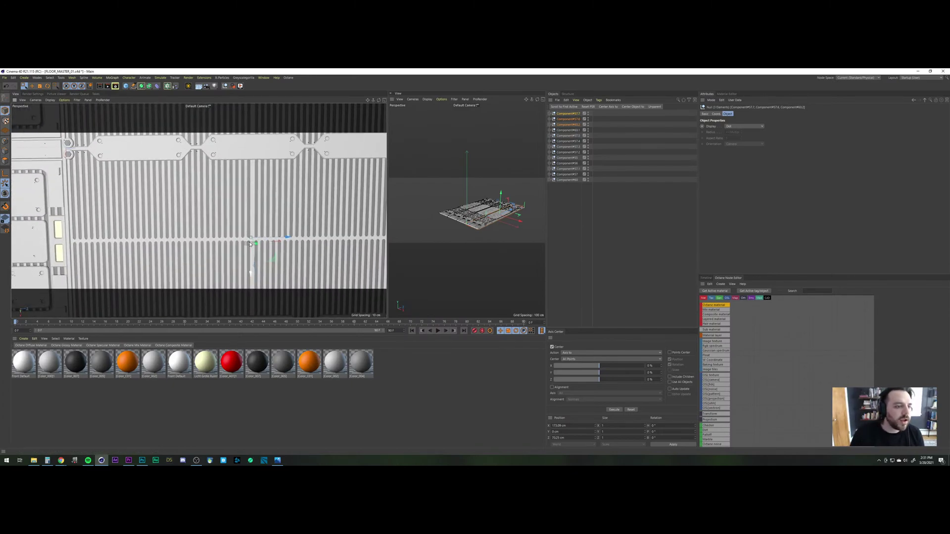
{"action": "left_click_drag", "start_coordinate": [250, 244], "coordinate": [251, 246]}
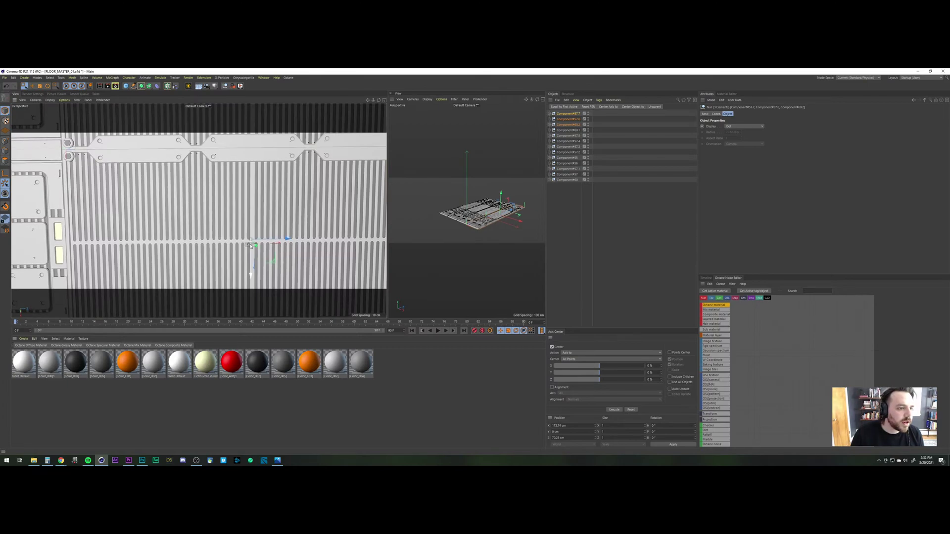
{"action": "scroll", "coordinate": [236, 229], "scroll_direction": "down", "scroll_amount": 5}
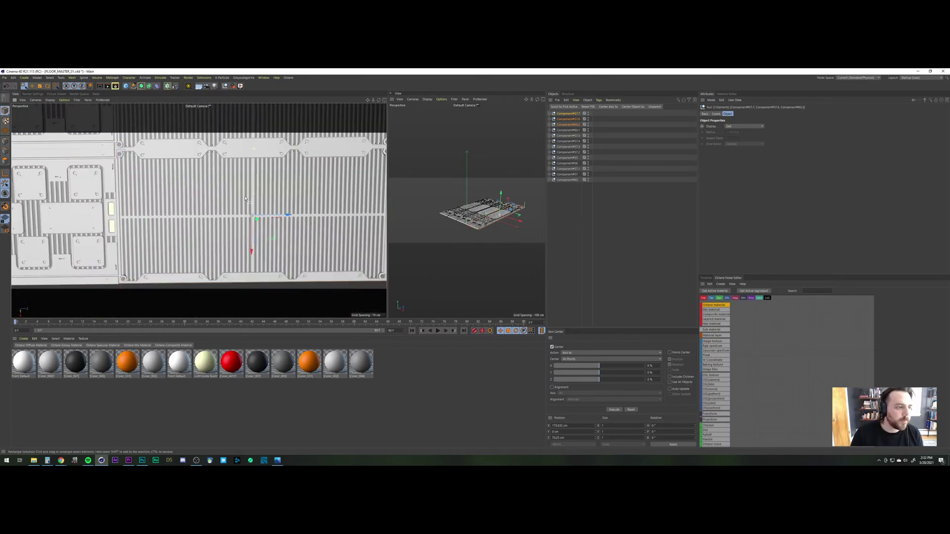
Step: Identify the orange-striped hazard module's parent null and place it at the end of the object list
{"action": "mouse_move", "coordinate": [236, 229]}
{"action": "left_mouse_down", "text": "alt"}
{"action": "mouse_move", "coordinate": [264, 194]}
{"action": "mouse_move", "coordinate": [234, 231]}
{"action": "left_mouse_up", "text": "alt"}
{"action": "left_click", "coordinate": [566, 163]}
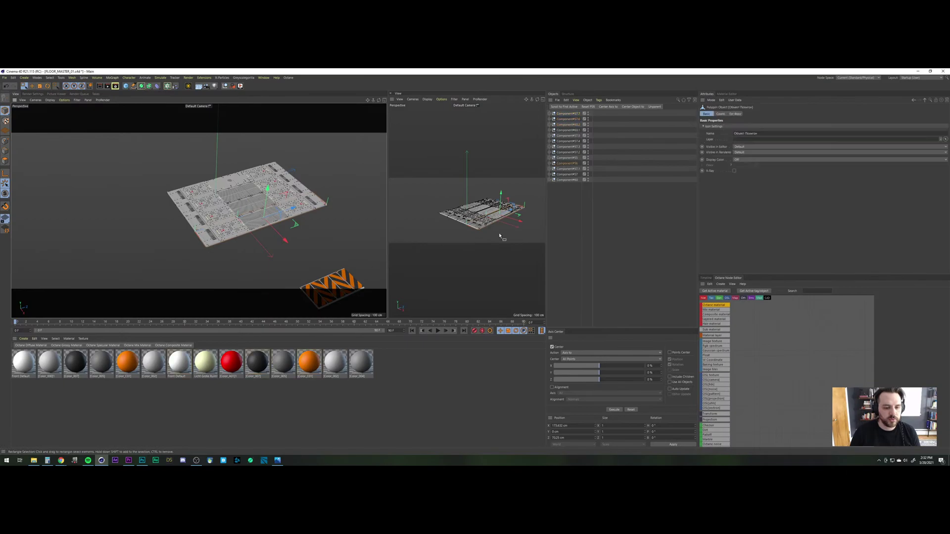
{"action": "left_click", "coordinate": [563, 191]}
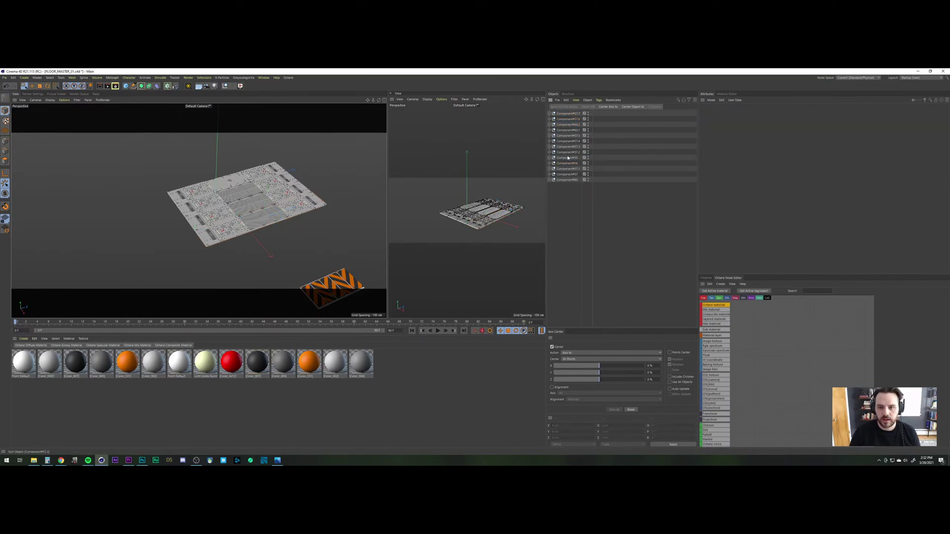
{"action": "left_click", "coordinate": [567, 157]}
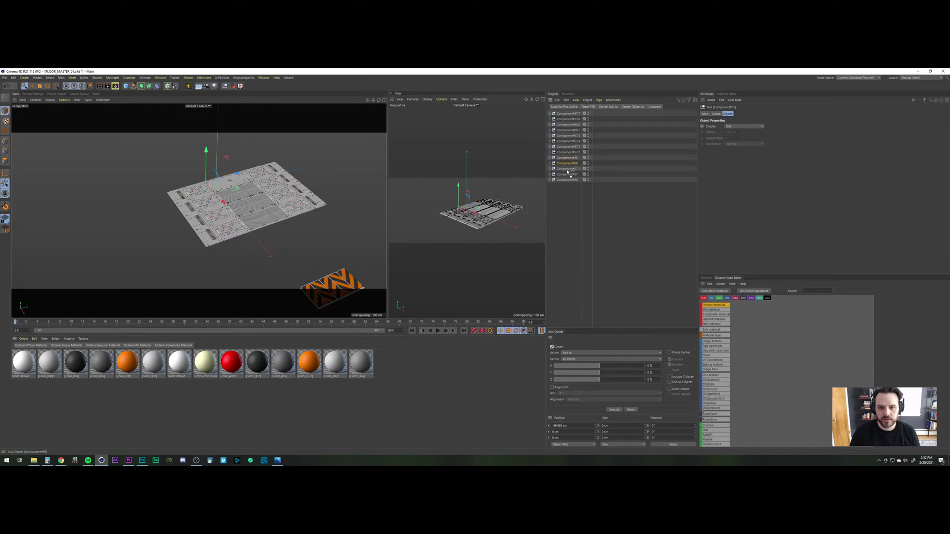
{"action": "left_click_drag", "start_coordinate": [567, 172], "coordinate": [567, 182]}
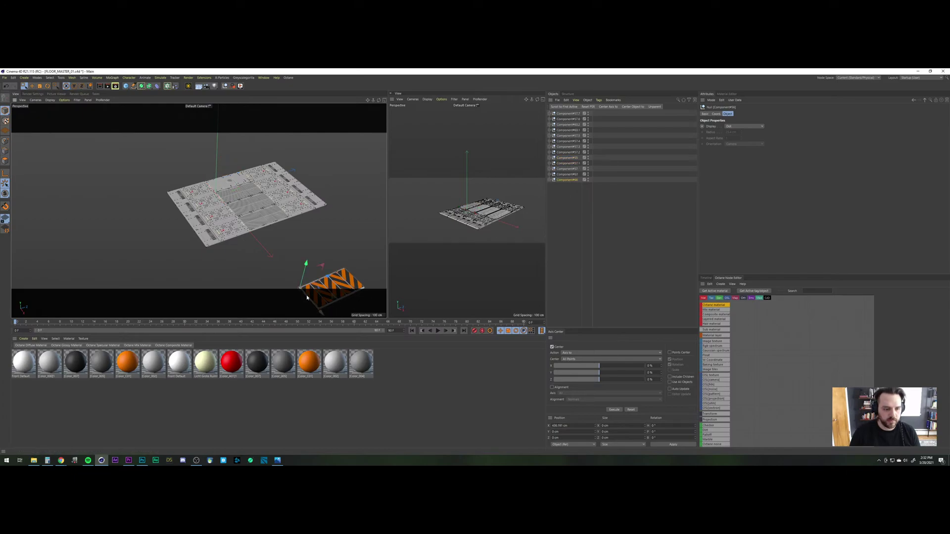
Step: Move the hazard module back against the front edge of the last grated module and raise it slightly
{"action": "left_click_drag", "start_coordinate": [307, 297], "coordinate": [270, 240]}
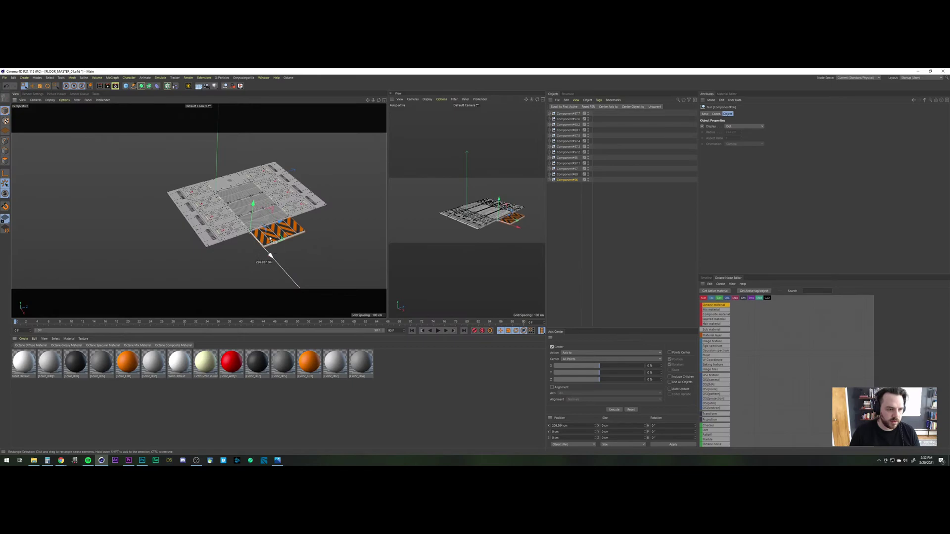
{"action": "scroll", "coordinate": [270, 240], "scroll_direction": "up", "scroll_amount": 6}
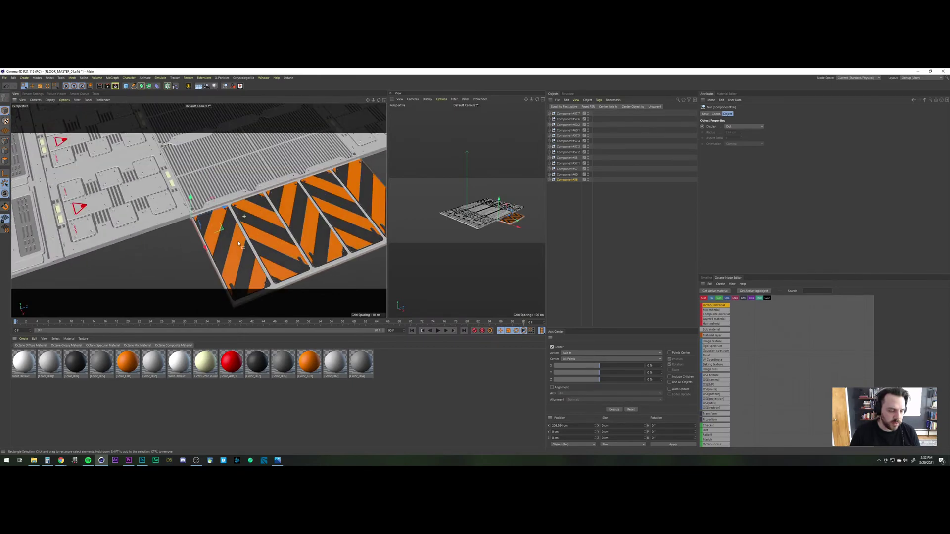
{"action": "scroll", "coordinate": [238, 244], "scroll_direction": "up", "scroll_amount": 3}
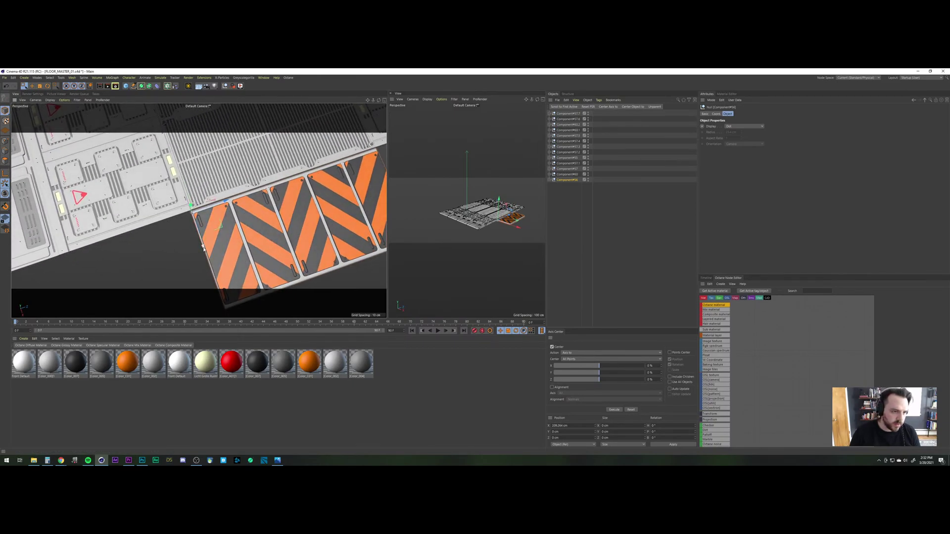
{"action": "left_click_drag", "start_coordinate": [203, 248], "coordinate": [205, 248]}
{"action": "scroll", "coordinate": [201, 158], "scroll_direction": "up", "scroll_amount": 5}
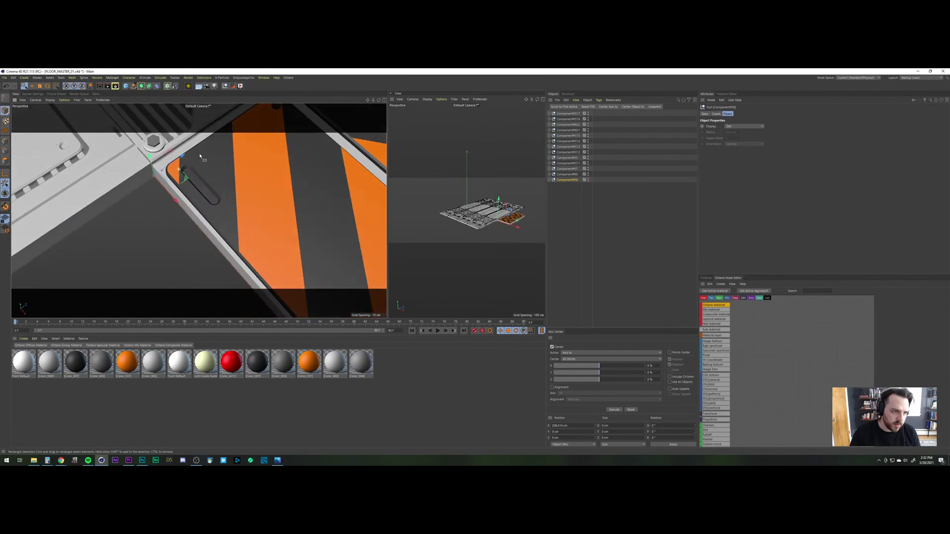
{"action": "left_click_drag", "start_coordinate": [200, 157], "coordinate": [211, 149], "text": "alt"}
{"action": "left_click_drag", "start_coordinate": [150, 167], "coordinate": [149, 165]}
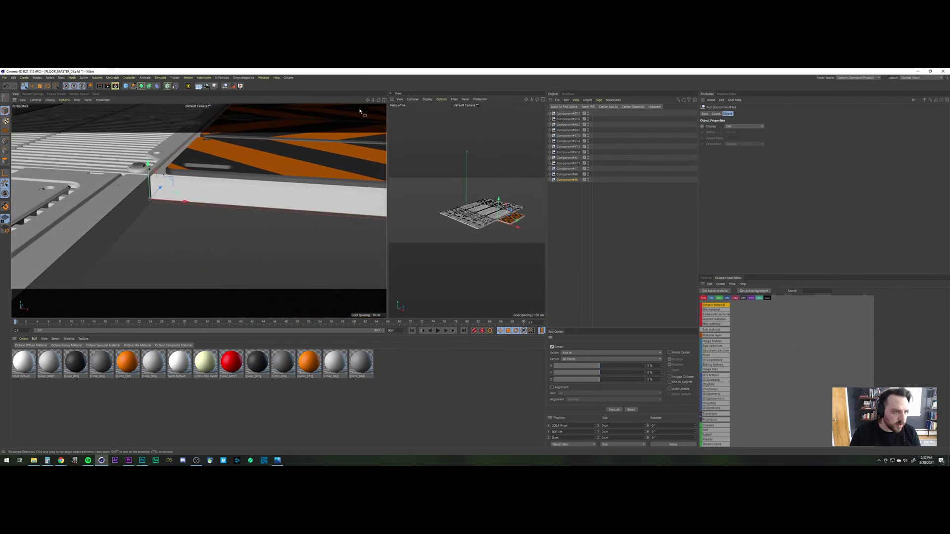
Step: Fine-tune the hazard module's height and position in the Front view so its rear edge meets the grated row's front edge
{"action": "left_click", "coordinate": [384, 99]}
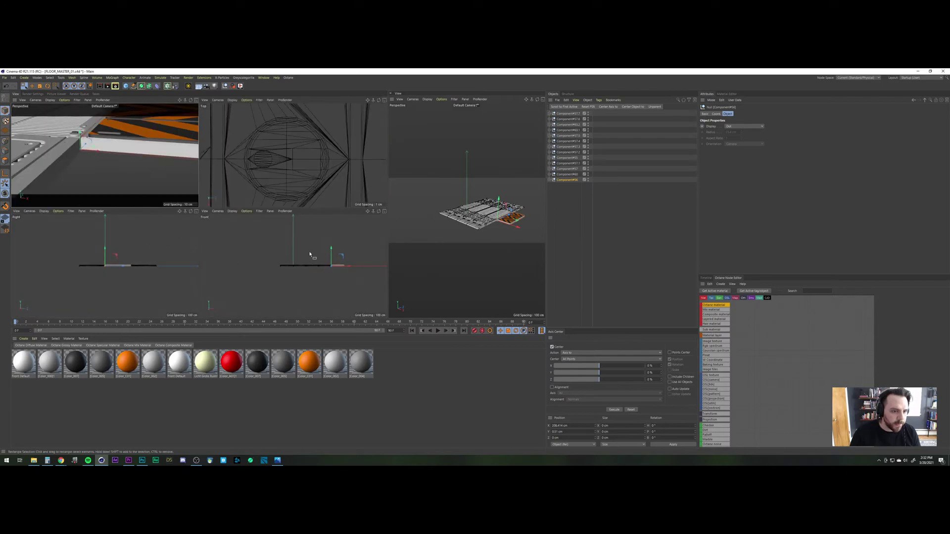
{"action": "right_click_drag", "start_coordinate": [330, 269], "coordinate": [366, 269], "text": "alt"}
{"action": "middle_click_drag", "start_coordinate": [349, 241], "coordinate": [319, 291], "text": "alt"}
{"action": "right_click_drag", "start_coordinate": [319, 261], "coordinate": [332, 242], "text": "alt"}
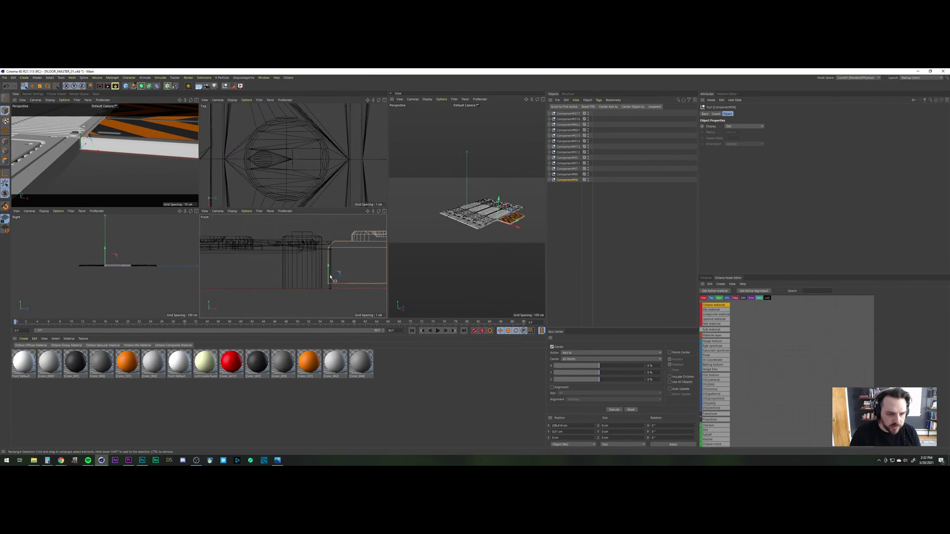
{"action": "left_click_drag", "start_coordinate": [335, 285], "coordinate": [329, 285]}
{"action": "left_click", "coordinate": [384, 211]}
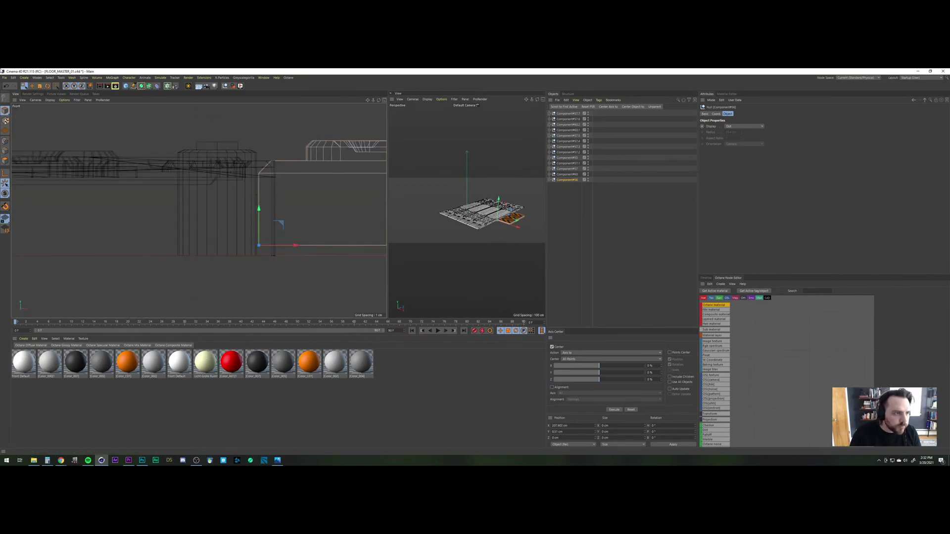
{"action": "key", "text": "e"}
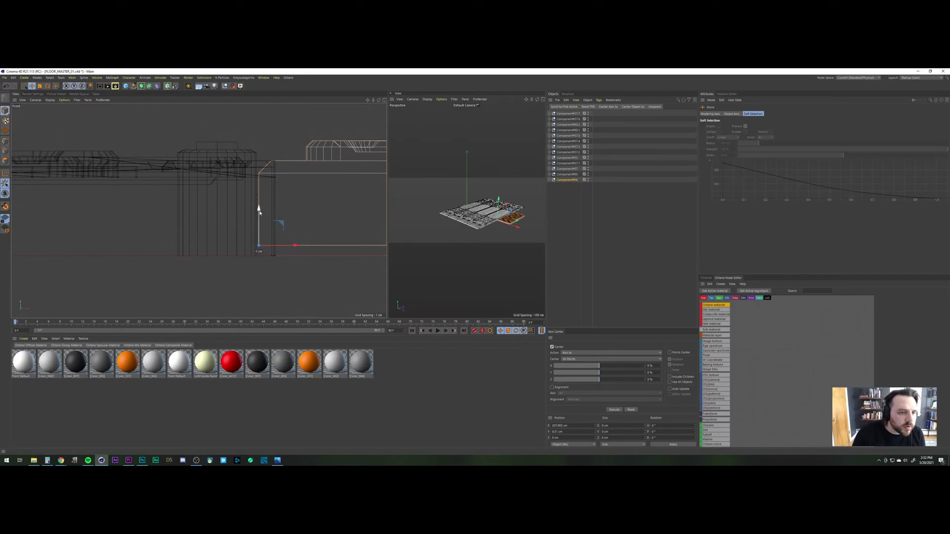
{"action": "left_click_drag", "start_coordinate": [260, 212], "coordinate": [259, 212]}
{"action": "left_click_drag", "start_coordinate": [274, 245], "coordinate": [290, 246]}
{"action": "scroll", "coordinate": [269, 248], "scroll_direction": "down", "scroll_amount": 5}
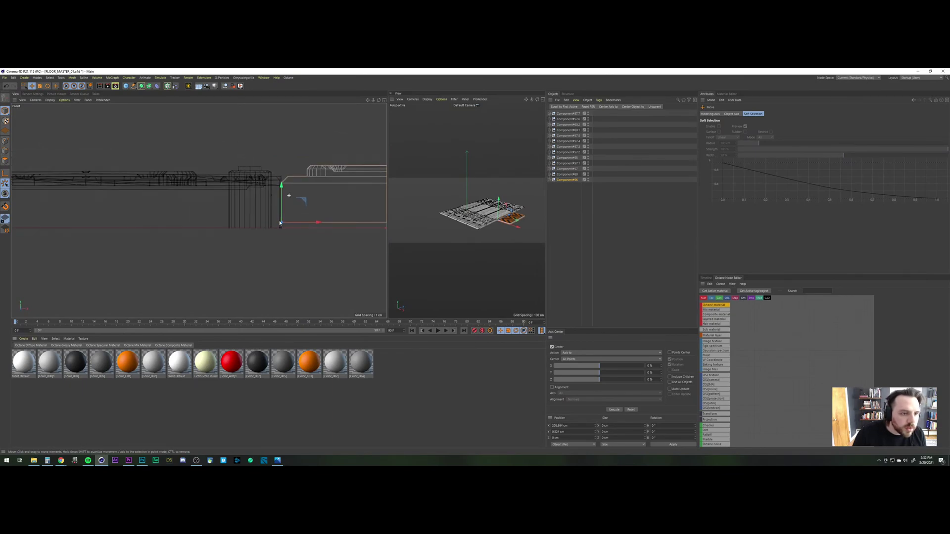
{"action": "scroll", "coordinate": [263, 255], "scroll_direction": "down", "scroll_amount": 4}
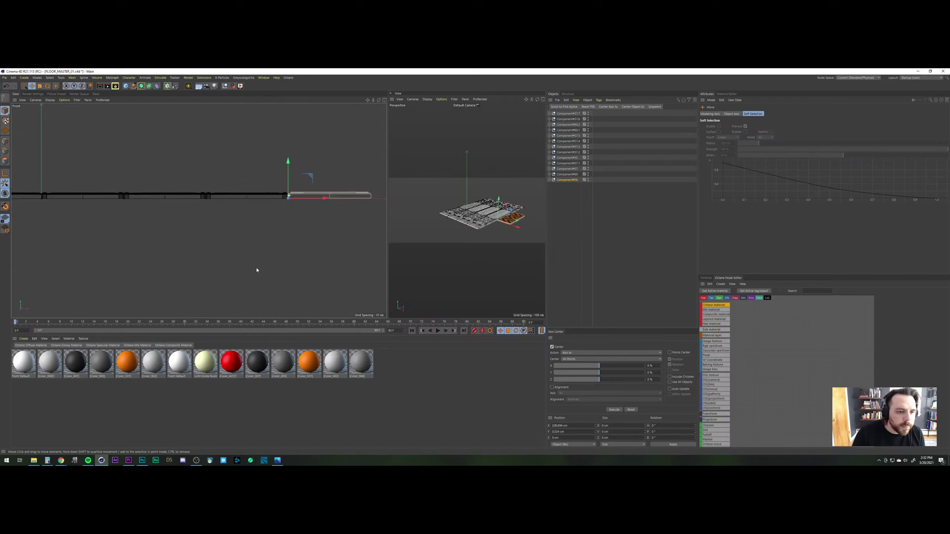
{"action": "left_click", "coordinate": [385, 100]}
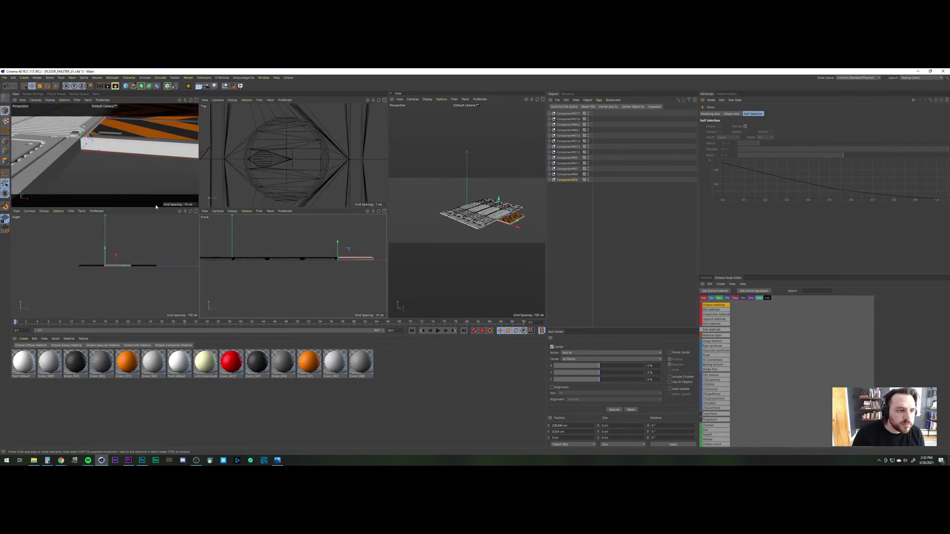
{"action": "left_click", "coordinate": [197, 100]}
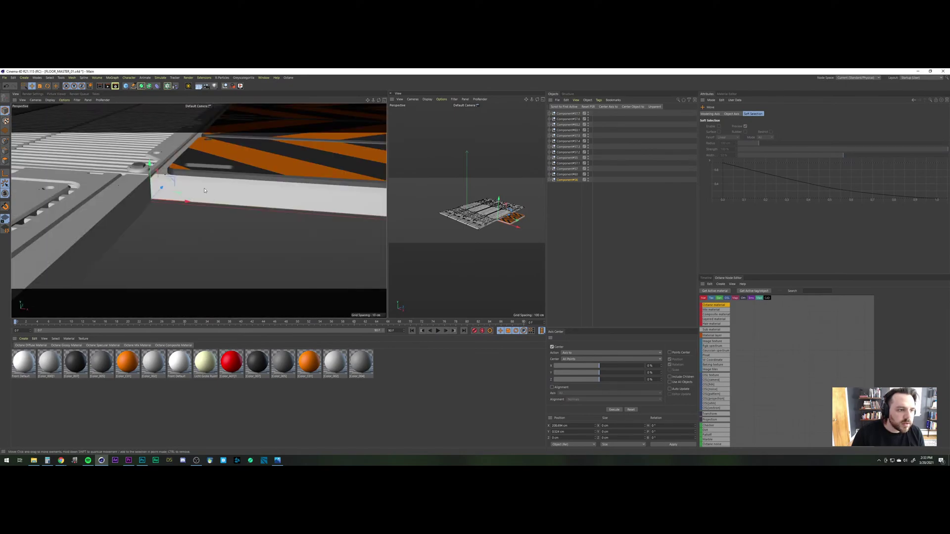
{"action": "scroll", "coordinate": [226, 191], "scroll_direction": "down", "scroll_amount": 4}
{"action": "left_click_drag", "start_coordinate": [225, 191], "coordinate": [174, 257], "text": "alt"}
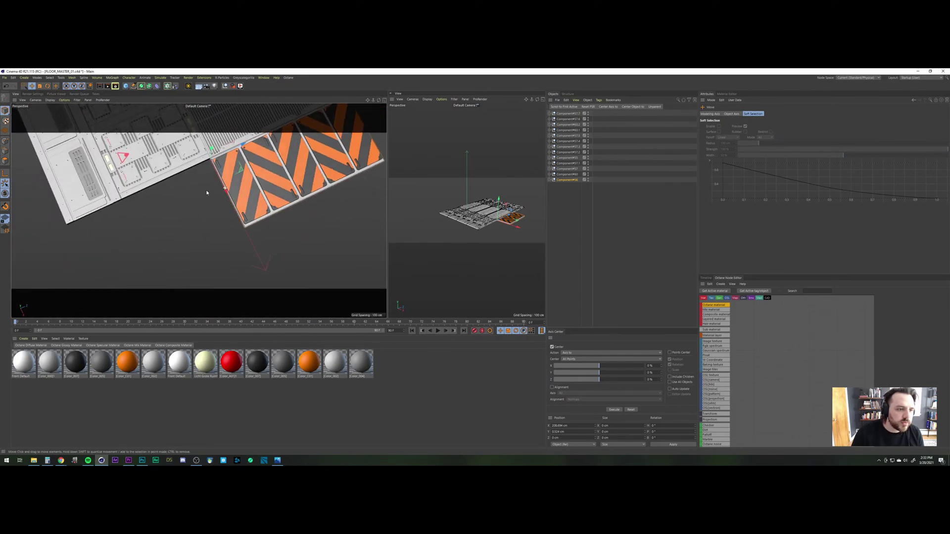
{"action": "left_click_drag", "start_coordinate": [240, 150], "coordinate": [365, 140]}
{"action": "middle_click_drag", "start_coordinate": [365, 141], "coordinate": [220, 231], "text": "alt"}
{"action": "mouse_move", "coordinate": [226, 175]}
{"action": "left_mouse_down"}
{"action": "mouse_move", "coordinate": [248, 170]}
{"action": "mouse_move", "coordinate": [238, 177]}
{"action": "left_mouse_up"}
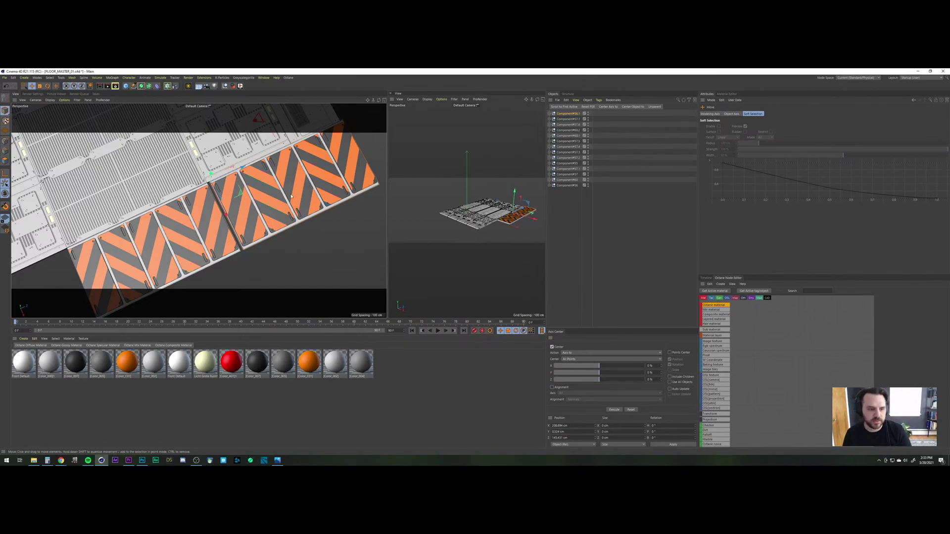
{"action": "key", "text": "Delete"}
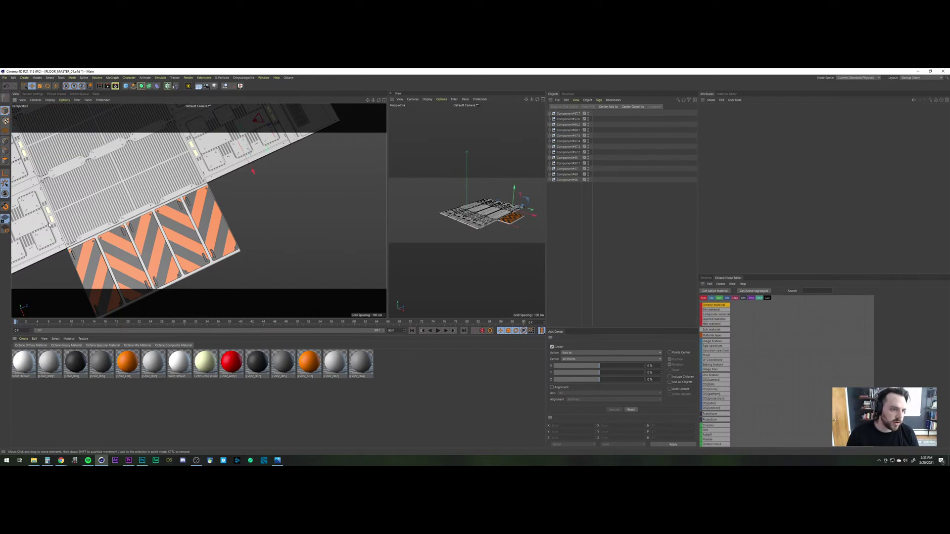
Step: Duplicate the last row's two side modules forward so the copies flank the hazard module
{"action": "left_click", "coordinate": [36, 231]}
{"action": "left_click", "coordinate": [568, 119]}
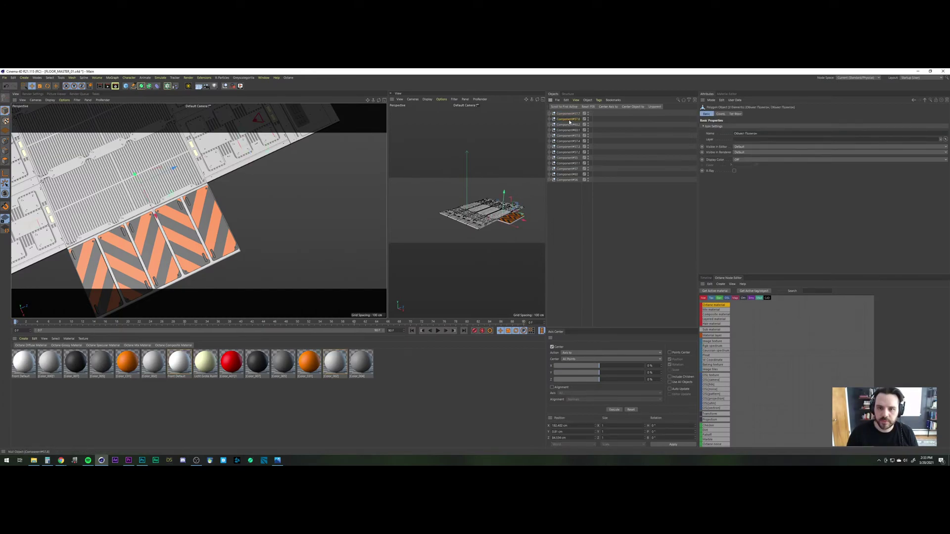
{"action": "left_click", "coordinate": [569, 114], "text": "shift"}
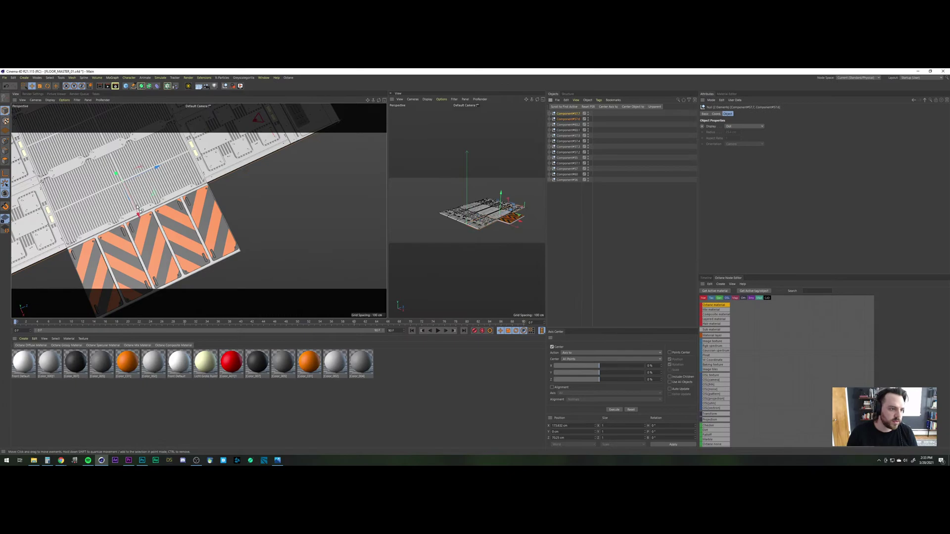
{"action": "left_click_drag", "start_coordinate": [155, 251], "coordinate": [170, 283]}
Step: Nudge the two duplicated side modules along X so their front edges line up with the hazard module's front edge
{"action": "scroll", "coordinate": [218, 187], "scroll_direction": "up", "scroll_amount": 8}
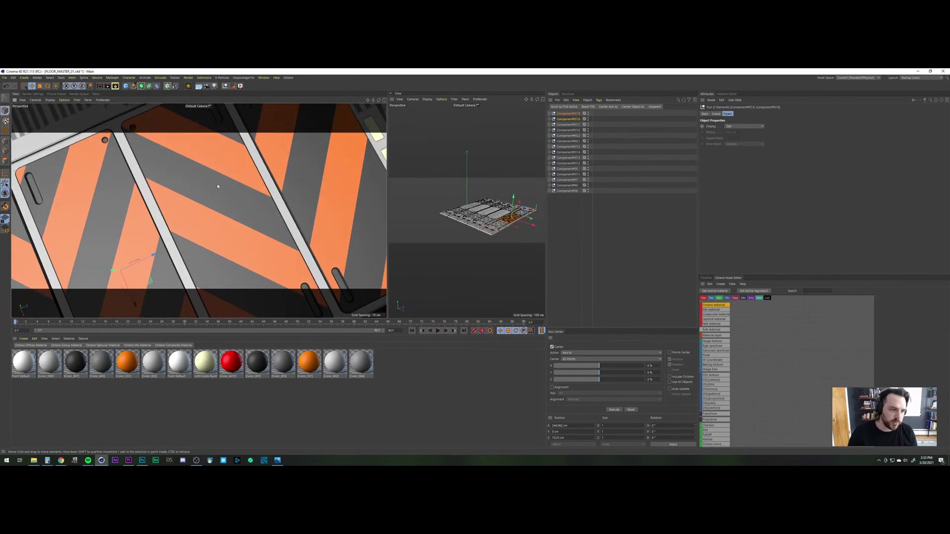
{"action": "middle_click_drag", "start_coordinate": [218, 186], "coordinate": [156, 341], "text": "alt"}
{"action": "left_click_drag", "start_coordinate": [255, 183], "coordinate": [251, 187], "text": "alt"}
{"action": "middle_click_drag", "start_coordinate": [304, 269], "coordinate": [198, 143], "text": "alt"}
{"action": "middle_click_drag", "start_coordinate": [224, 205], "coordinate": [249, 164], "text": "alt"}
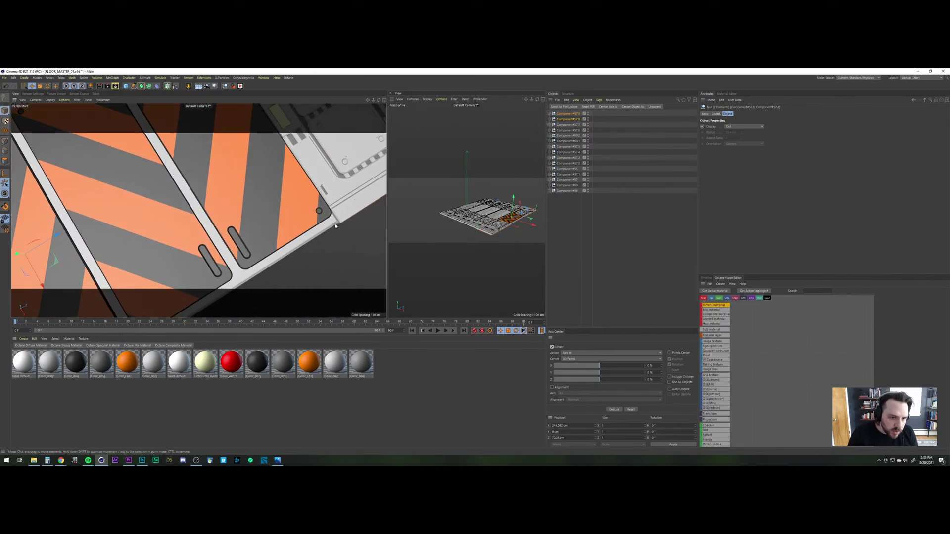
{"action": "left_click_drag", "start_coordinate": [42, 285], "coordinate": [42, 287]}
{"action": "scroll", "coordinate": [252, 183], "scroll_direction": "down", "scroll_amount": 5}
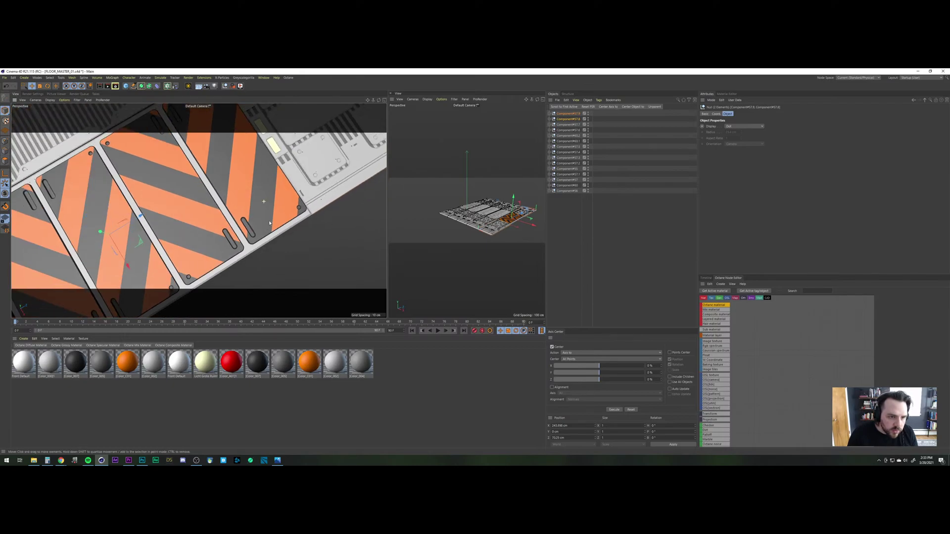
Step: Inspect the seams between the hazard module and its side modules up close, and check the whole floor from an angle
{"action": "scroll", "coordinate": [262, 201], "scroll_direction": "up", "scroll_amount": 6}
{"action": "middle_click_drag", "start_coordinate": [364, 221], "coordinate": [224, 225], "text": "alt"}
{"action": "left_click_drag", "start_coordinate": [224, 225], "coordinate": [210, 243], "text": "alt"}
{"action": "scroll", "coordinate": [211, 243], "scroll_direction": "down", "scroll_amount": 5}
{"action": "middle_click_drag", "start_coordinate": [188, 149], "coordinate": [193, 177], "text": "alt"}
{"action": "right_click_drag", "start_coordinate": [192, 177], "coordinate": [182, 255], "text": "alt"}
{"action": "middle_click_drag", "start_coordinate": [170, 171], "coordinate": [202, 231], "text": "alt"}
{"action": "left_click_drag", "start_coordinate": [201, 231], "coordinate": [261, 257], "text": "alt"}
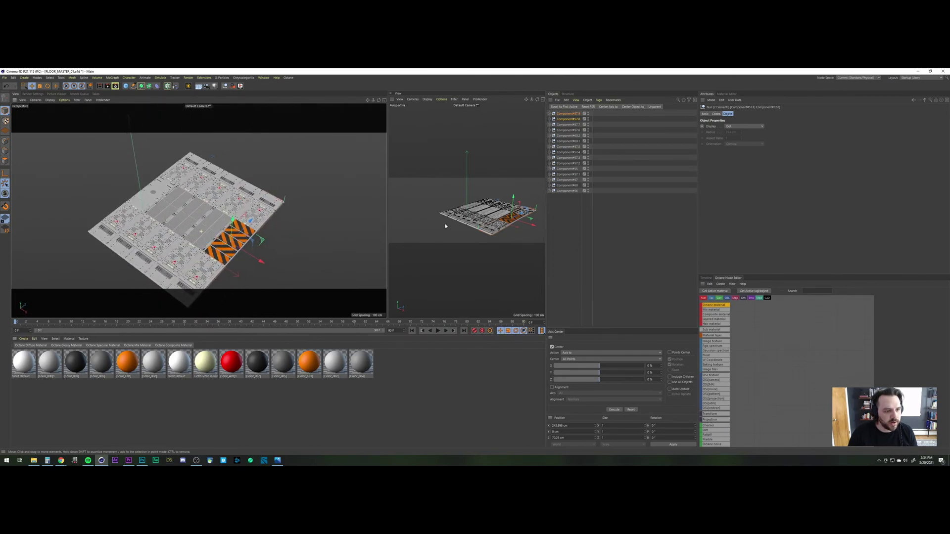
Step: Group all the floor modules under one null and name it PANEL
{"action": "left_click", "coordinate": [587, 229]}
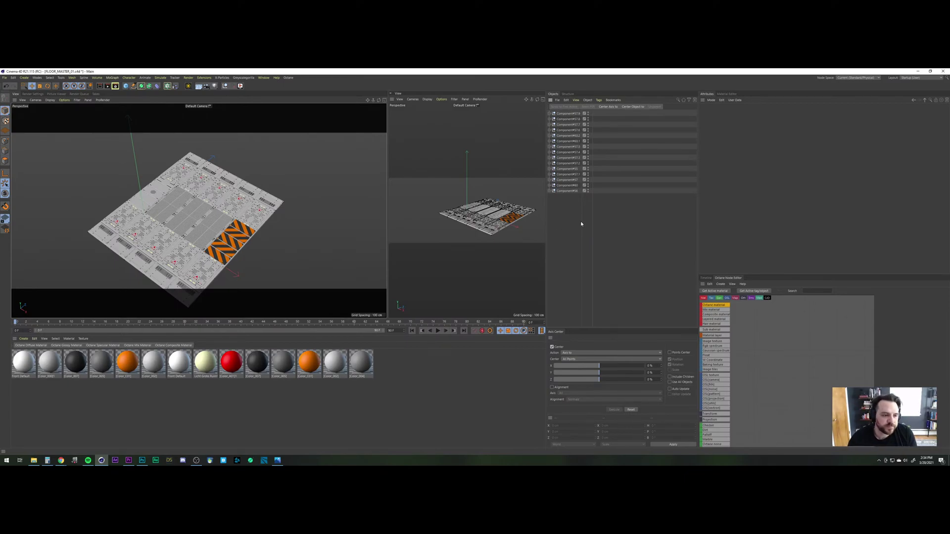
{"action": "left_click_drag", "start_coordinate": [592, 224], "coordinate": [571, 114]}
{"action": "key", "text": "alt+g"}
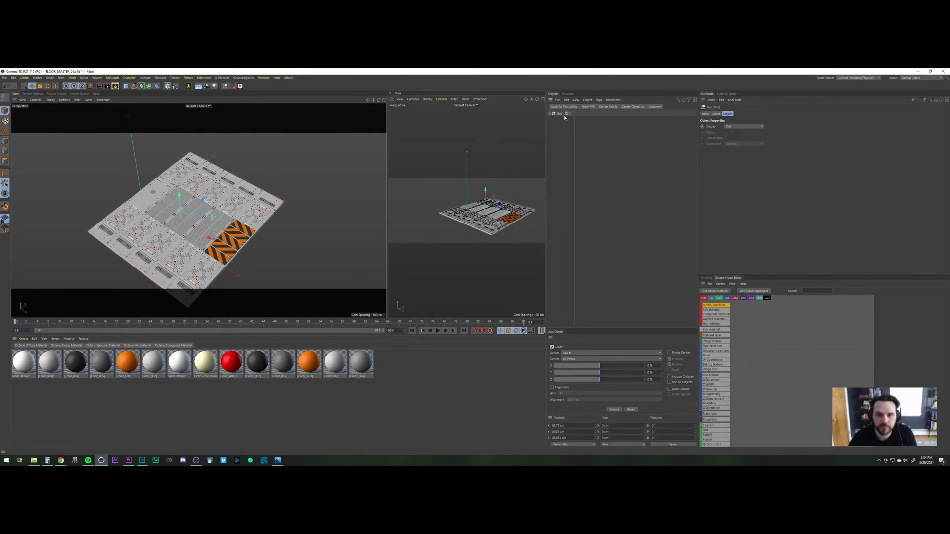
{"action": "double_click", "coordinate": [559, 115]}
{"action": "type", "text": "PANEL"}
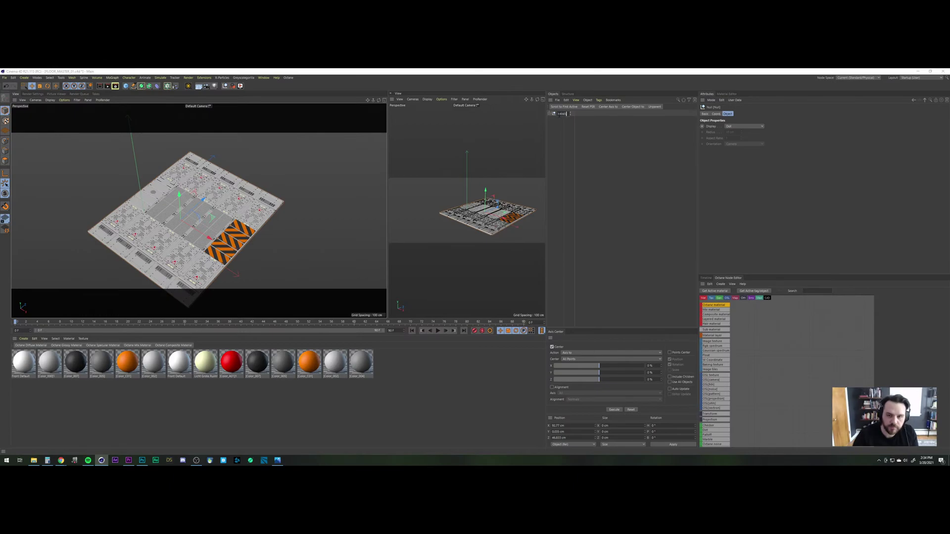
{"action": "key", "text": "Return"}
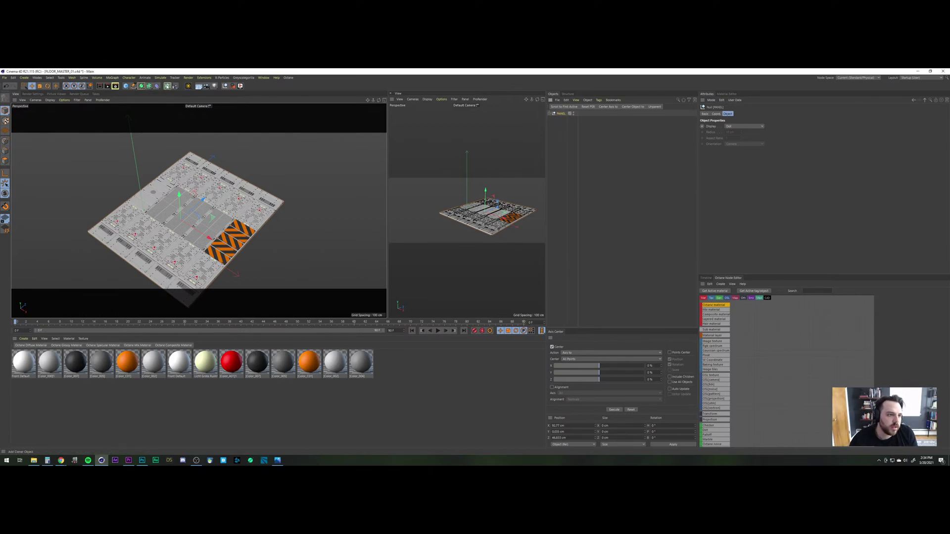
Step: Create a Cloner in Render Instance mode and make the PANEL group its child
{"action": "left_click", "coordinate": [149, 87]}
{"action": "left_click", "coordinate": [741, 144]}
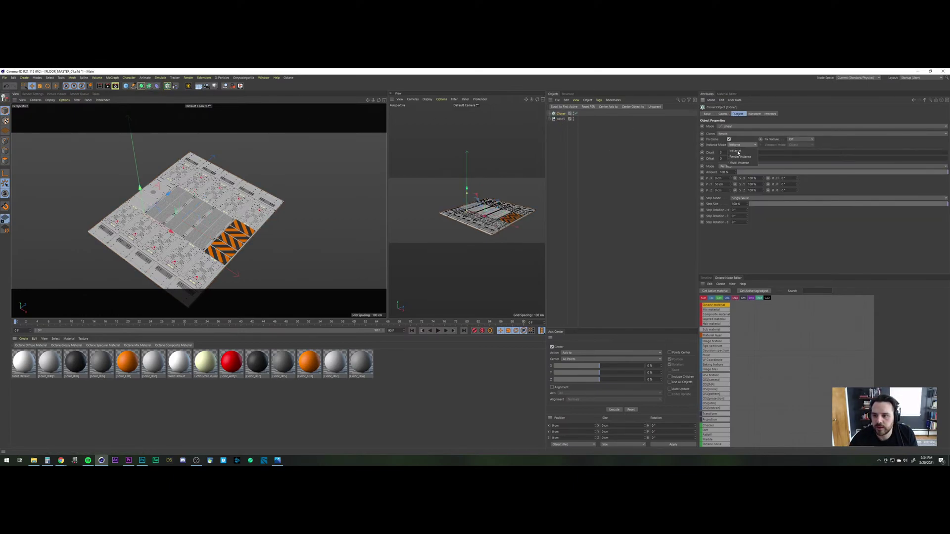
{"action": "left_click", "coordinate": [741, 156]}
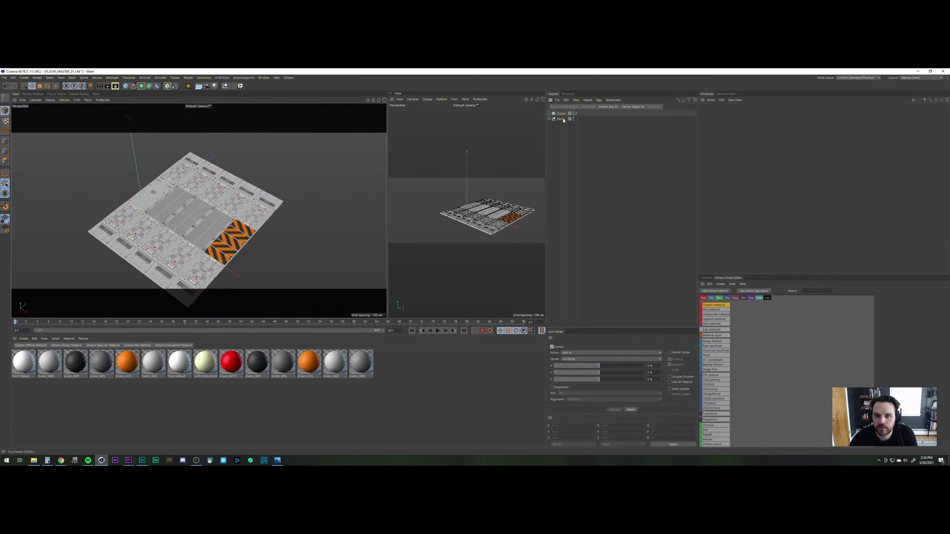
{"action": "left_click_drag", "start_coordinate": [561, 119], "coordinate": [561, 114]}
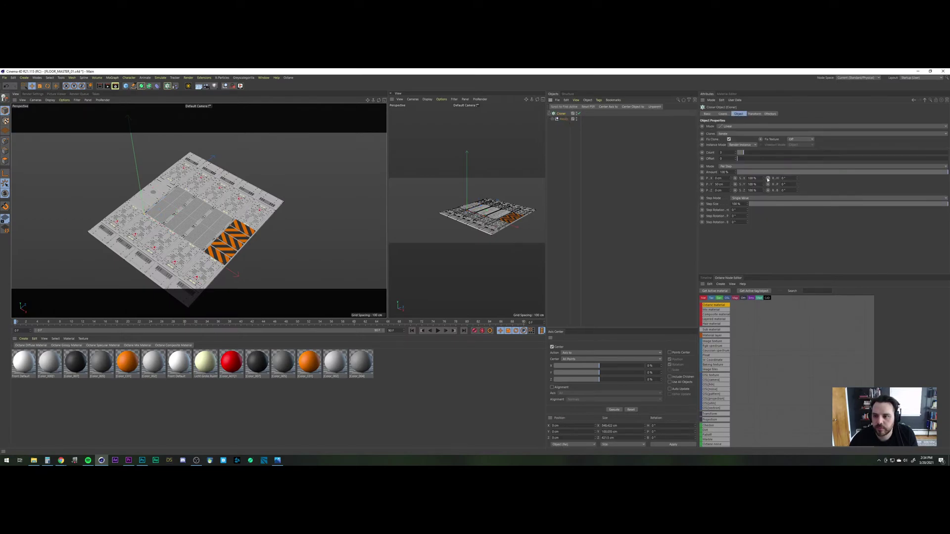
Step: Set the Cloner's Y spacing to 0 cm and its X spacing to about 348 cm so the panels run end to end
{"action": "type", "text": "0"}
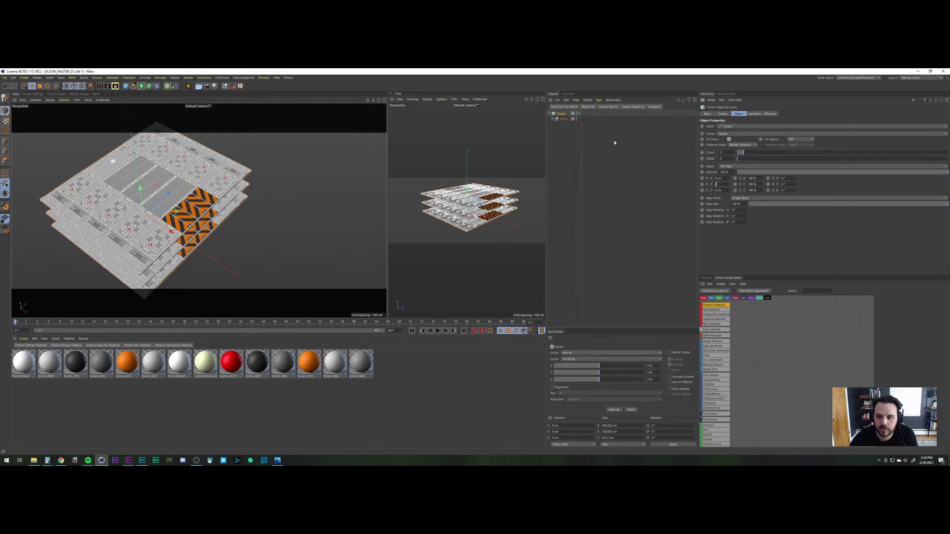
{"action": "key", "text": "Return"}
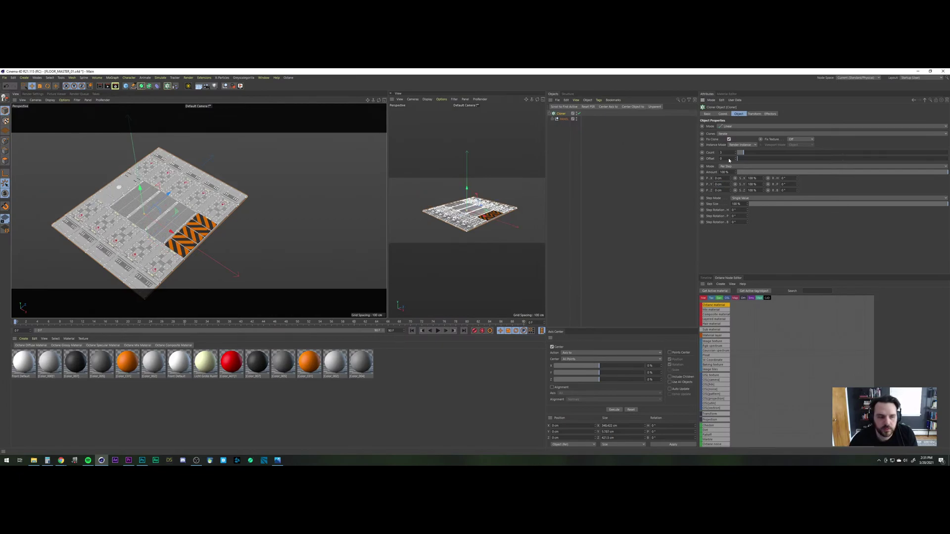
{"action": "left_click_drag", "start_coordinate": [731, 191], "coordinate": [690, 179]}
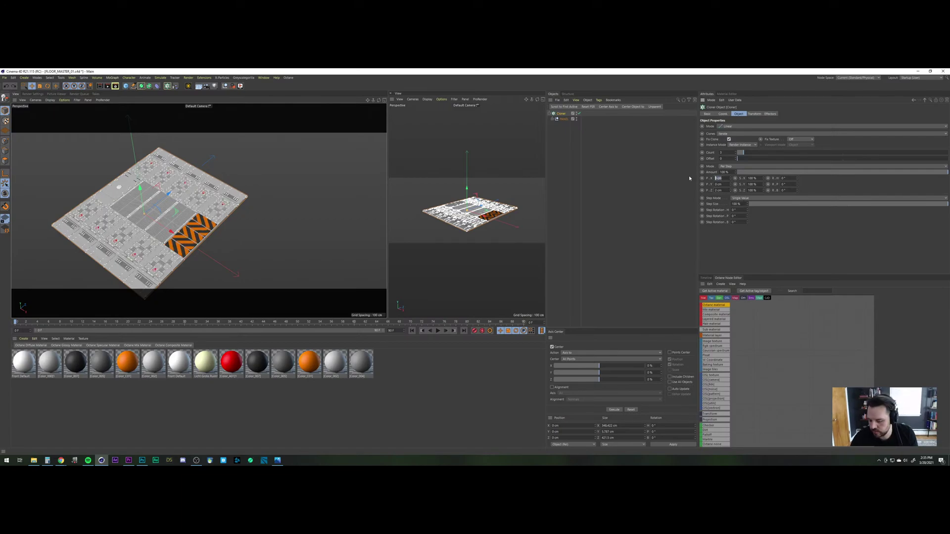
{"action": "type", "text": "200"}
{"action": "key", "text": "Return"}
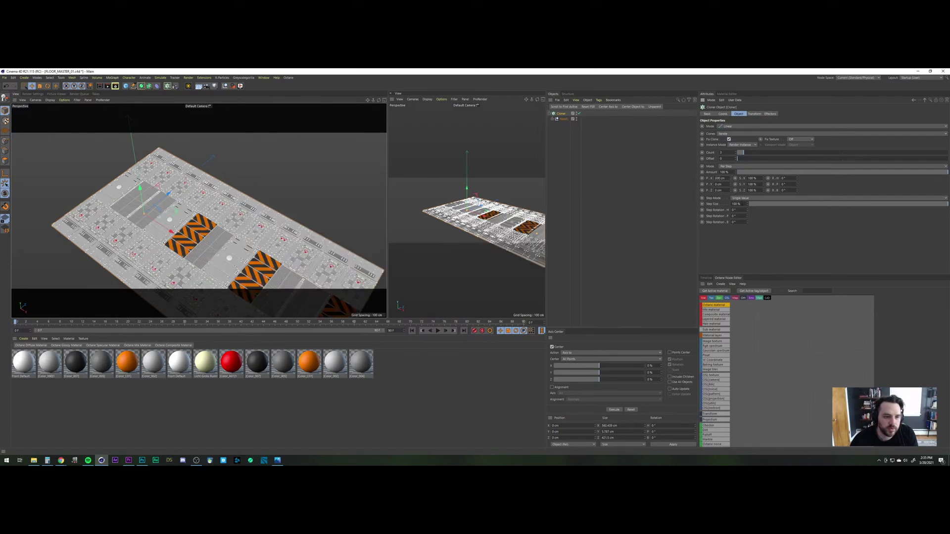
{"action": "mouse_move", "coordinate": [731, 178]}
{"action": "left_mouse_down"}
{"action": "mouse_move", "coordinate": [730, 164]}
{"action": "mouse_move", "coordinate": [730, 180]}
{"action": "left_mouse_up"}
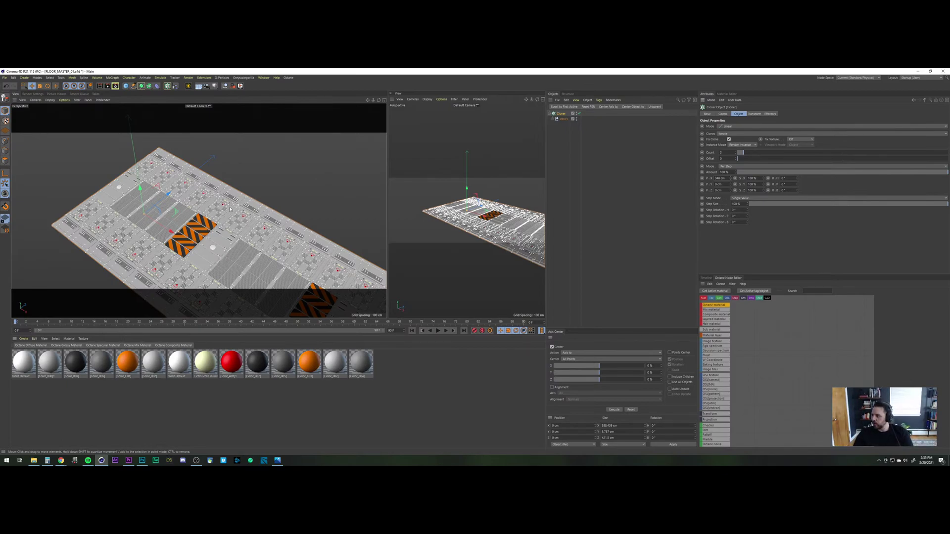
{"action": "mouse_move", "coordinate": [212, 221]}
{"action": "right_mouse_down", "text": "alt"}
{"action": "mouse_move", "coordinate": [177, 204]}
{"action": "mouse_move", "coordinate": [175, 234]}
{"action": "right_mouse_up", "text": "alt"}
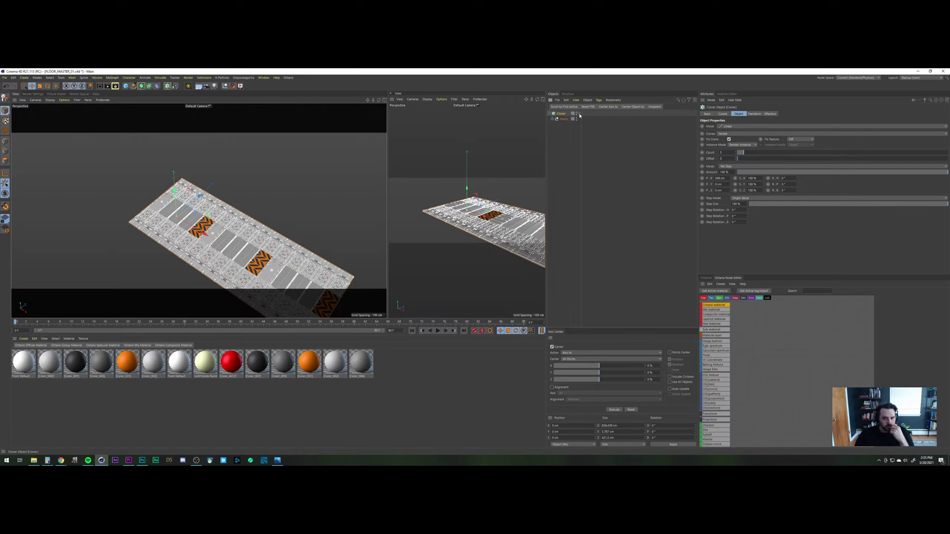
Step: Disable the Cloner and expand the PANEL group to list its modules
{"action": "left_click", "coordinate": [565, 119]}
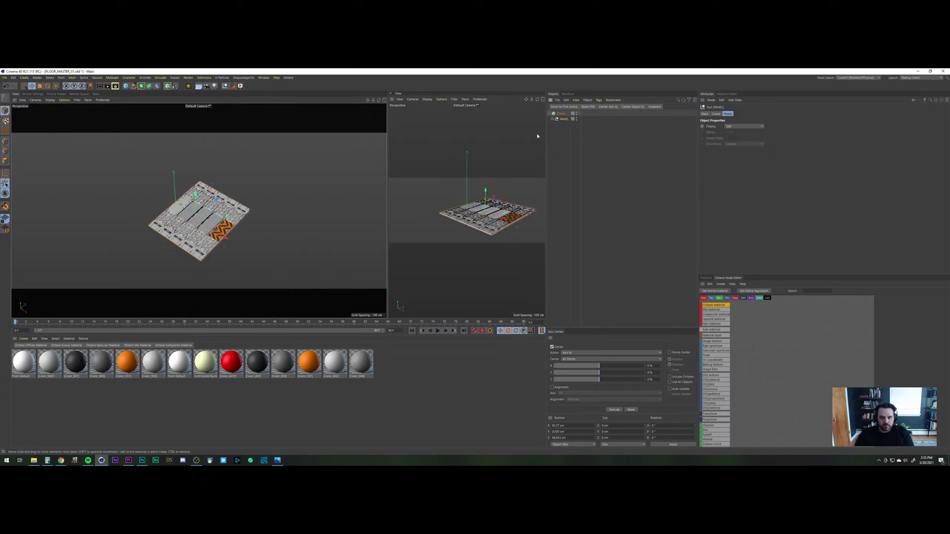
{"action": "left_click", "coordinate": [552, 119]}
{"action": "left_click", "coordinate": [577, 233]}
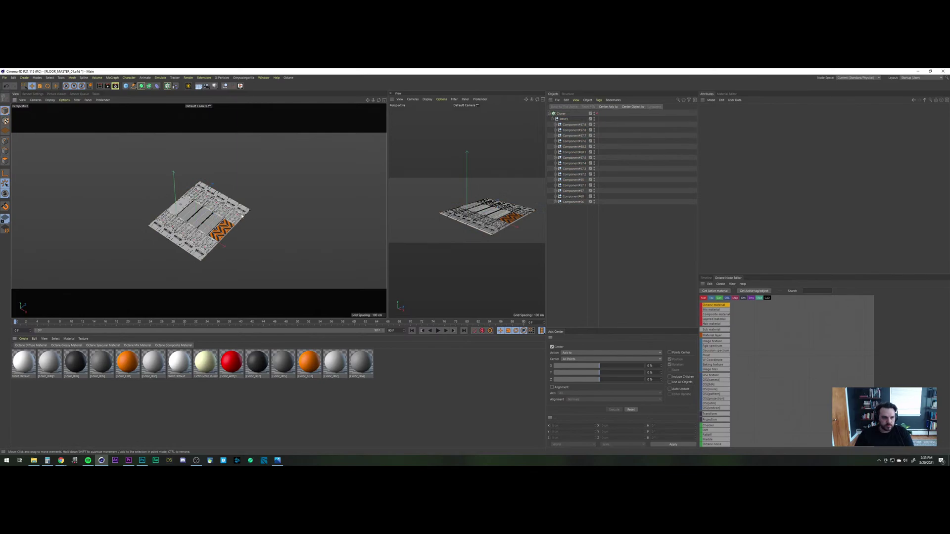
{"action": "left_click", "coordinate": [223, 231]}
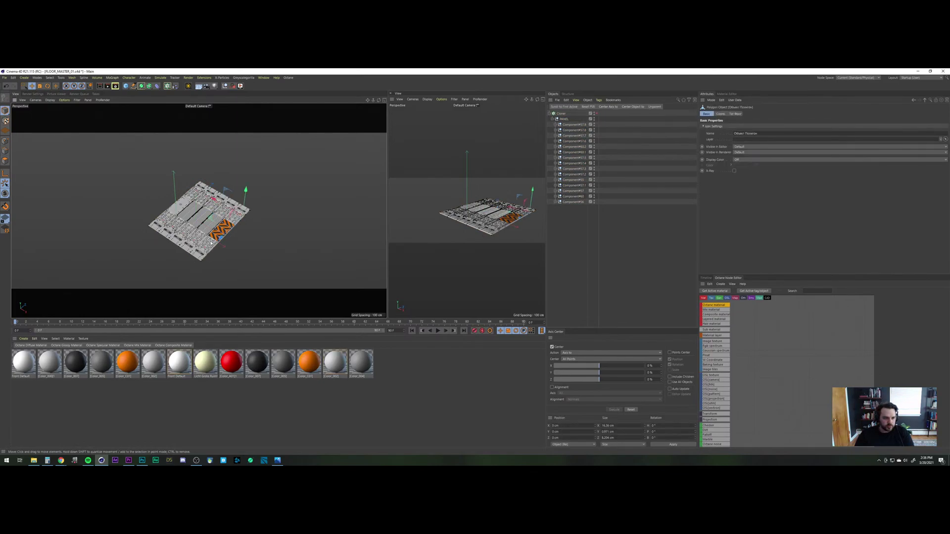
{"action": "left_click", "coordinate": [211, 243], "text": "shift"}
{"action": "left_click", "coordinate": [211, 243], "text": "shift"}
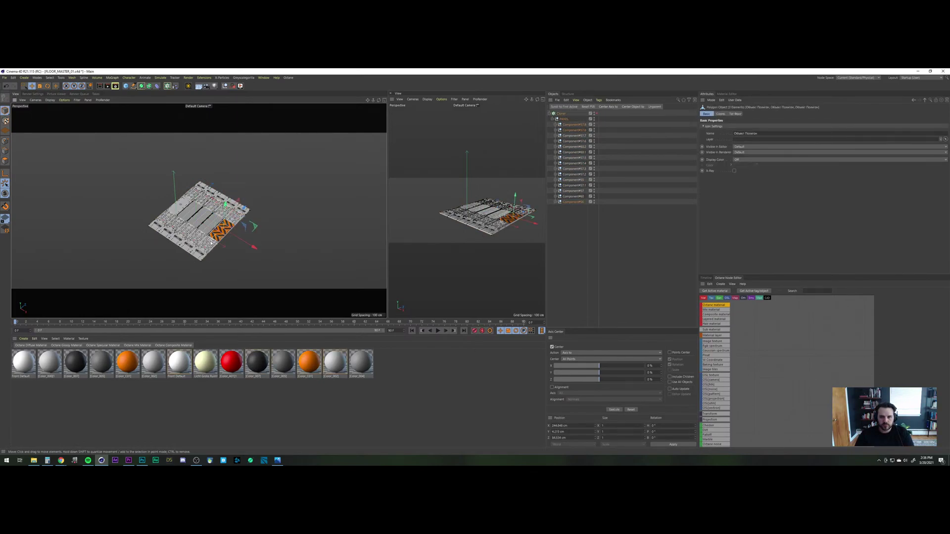
{"action": "key", "text": "Delete"}
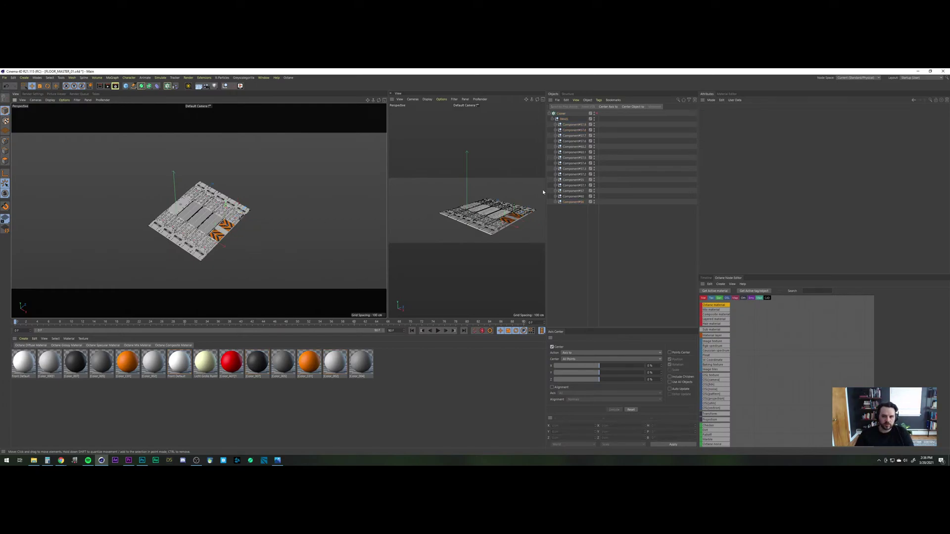
{"action": "key", "text": "ctrl+z"}
{"action": "left_click", "coordinate": [596, 229]}
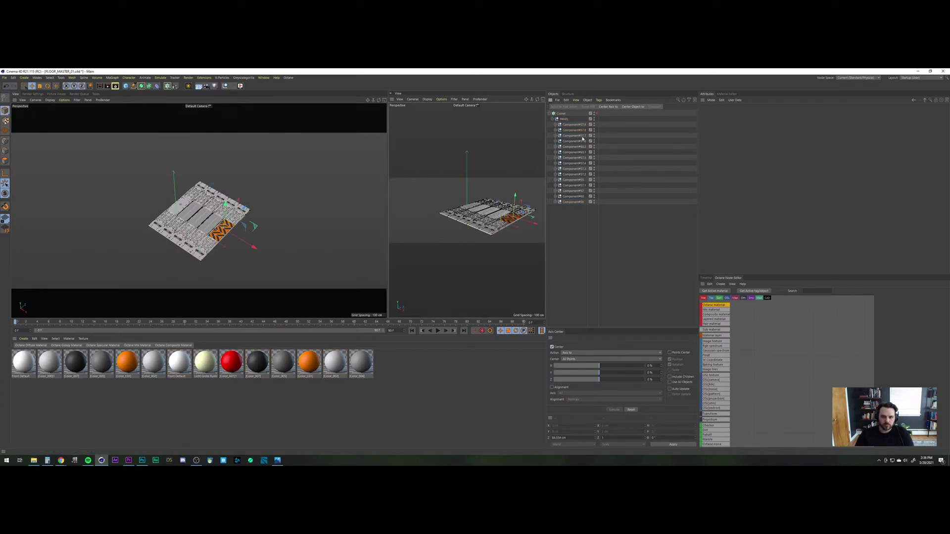
Step: Delete the hazard module and its two flanking side modules from the PANEL group, and re-enable the Cloner
{"action": "left_click", "coordinate": [580, 125]}
{"action": "left_click", "coordinate": [579, 130], "text": "ctrl"}
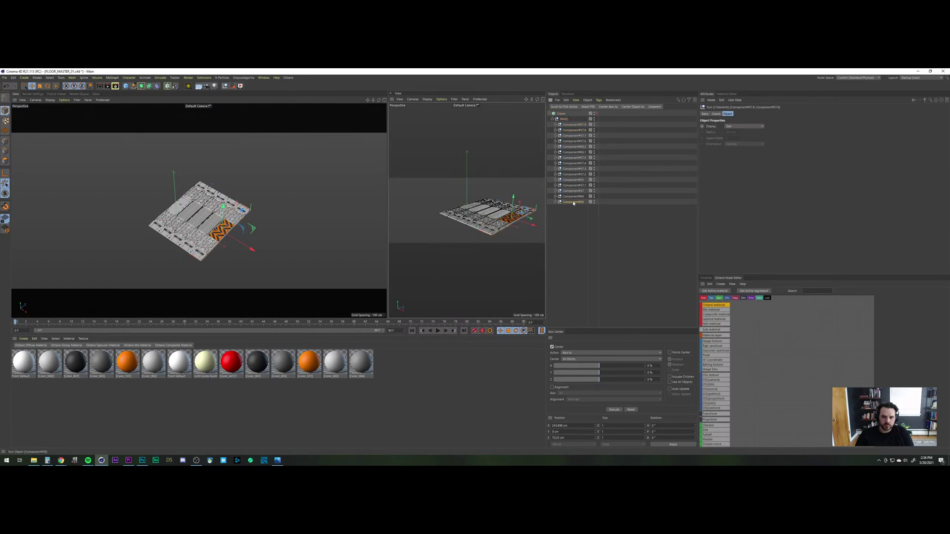
{"action": "left_click", "coordinate": [573, 202], "text": "ctrl"}
{"action": "left_click", "coordinate": [574, 125], "text": "ctrl"}
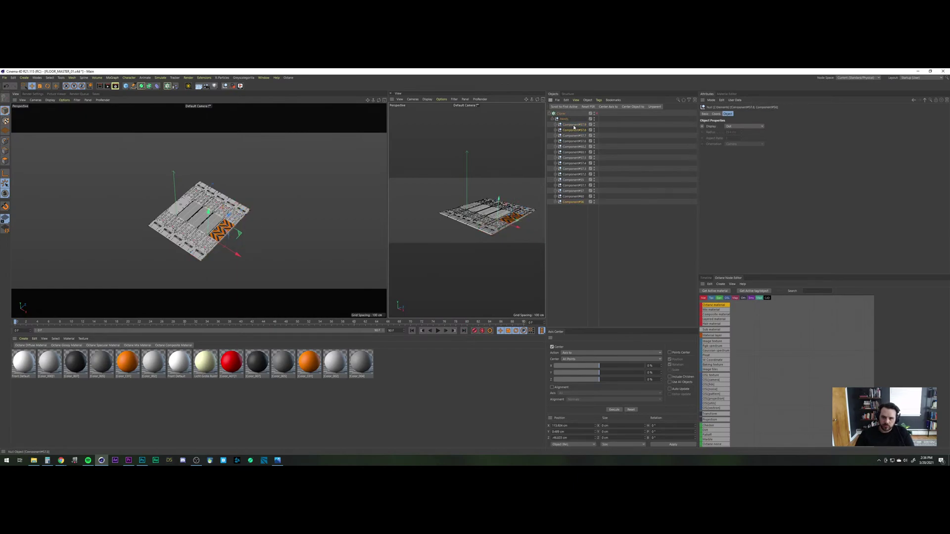
{"action": "key", "text": "Delete"}
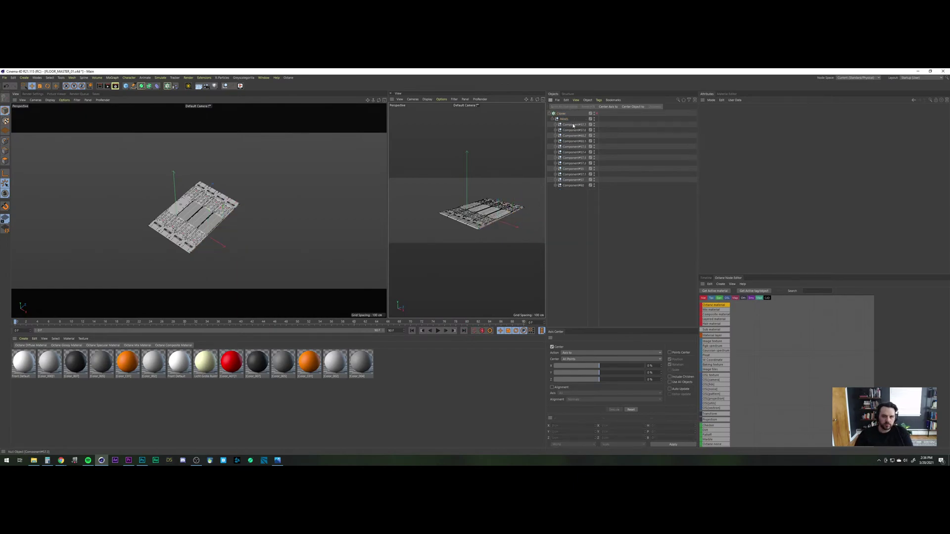
{"action": "left_click", "coordinate": [596, 113]}
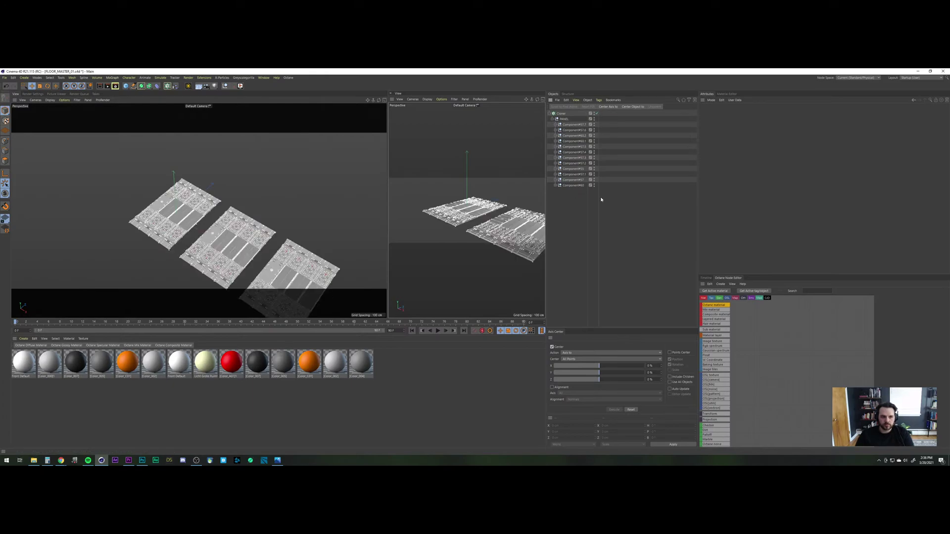
Step: Reduce the Cloner's X spacing to 300 cm, lower it in small increments, and set it to 260 cm to tighten the gaps between panels
{"action": "left_click", "coordinate": [562, 113]}
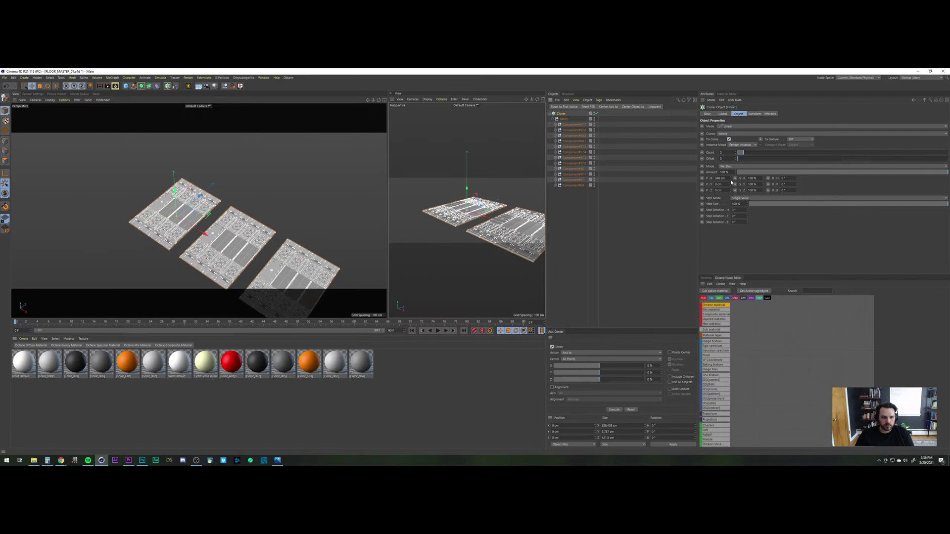
{"action": "left_click_drag", "start_coordinate": [730, 178], "coordinate": [679, 173]}
{"action": "type", "text": "300"}
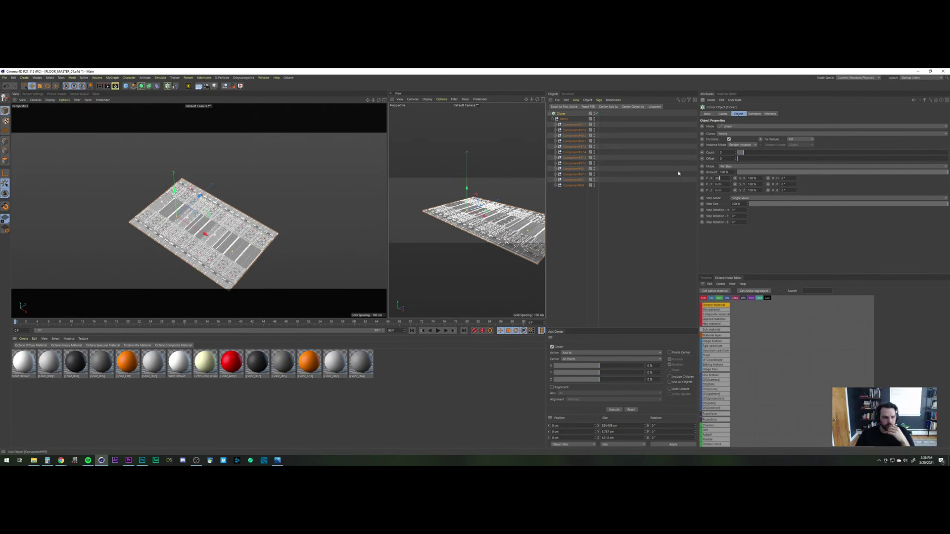
{"action": "key", "text": "Return"}
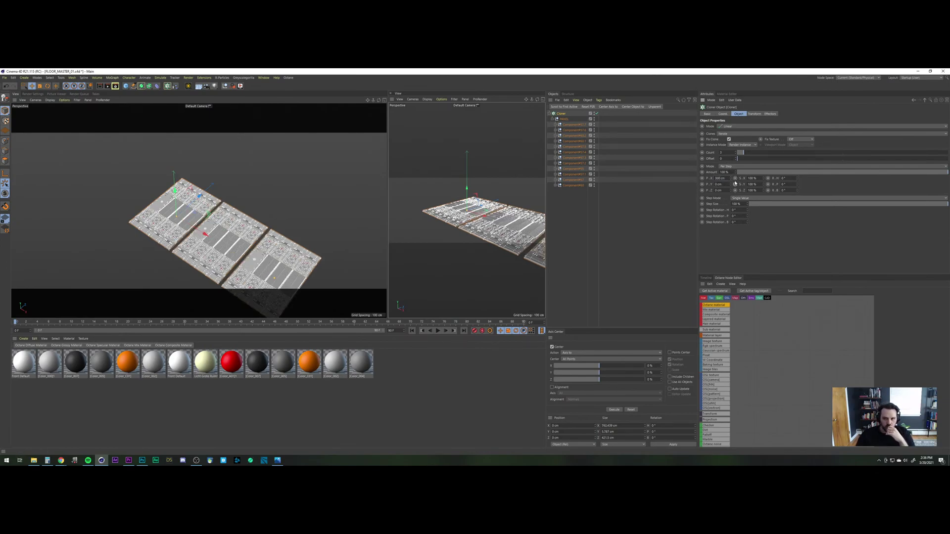
{"action": "left_click", "coordinate": [731, 179]}
{"action": "left_click", "coordinate": [732, 179]}
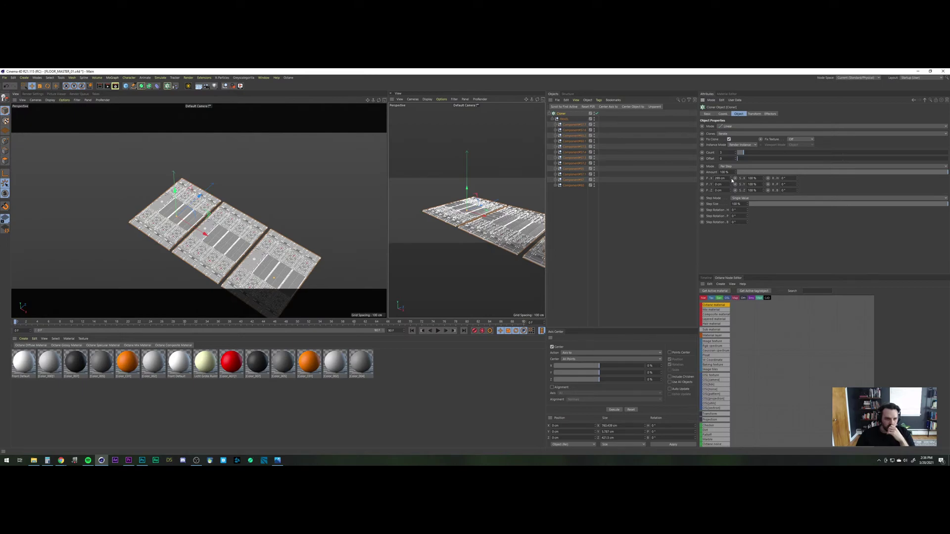
{"action": "left_click", "coordinate": [732, 179]}
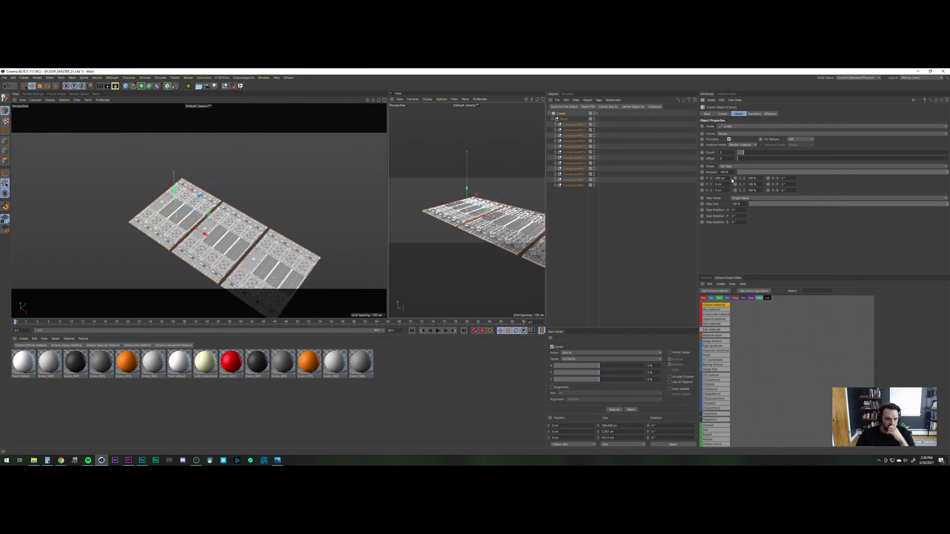
{"action": "left_click", "coordinate": [732, 179]}
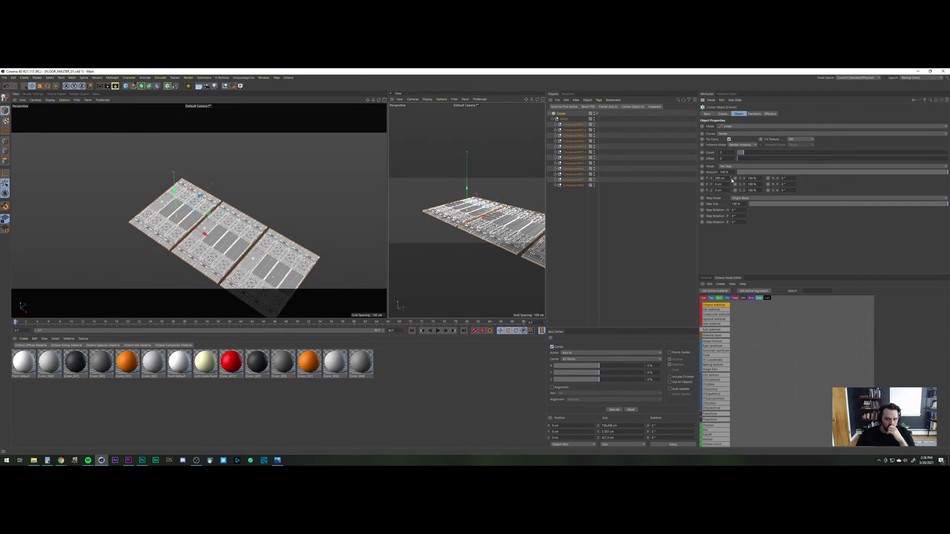
{"action": "left_click", "coordinate": [732, 179]}
{"action": "left_click", "coordinate": [731, 179]}
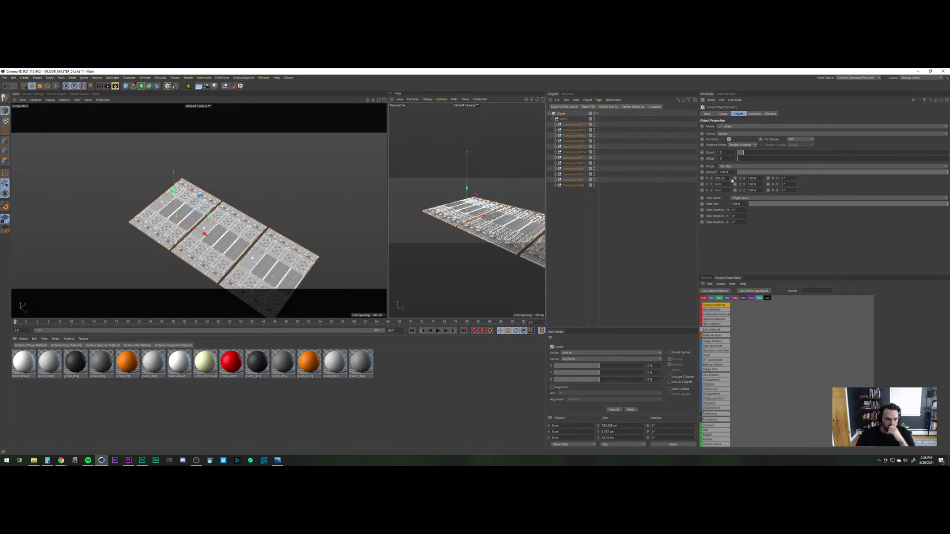
{"action": "left_click", "coordinate": [731, 179]}
{"action": "left_click_drag", "start_coordinate": [728, 179], "coordinate": [696, 173]}
{"action": "type", "text": "260"}
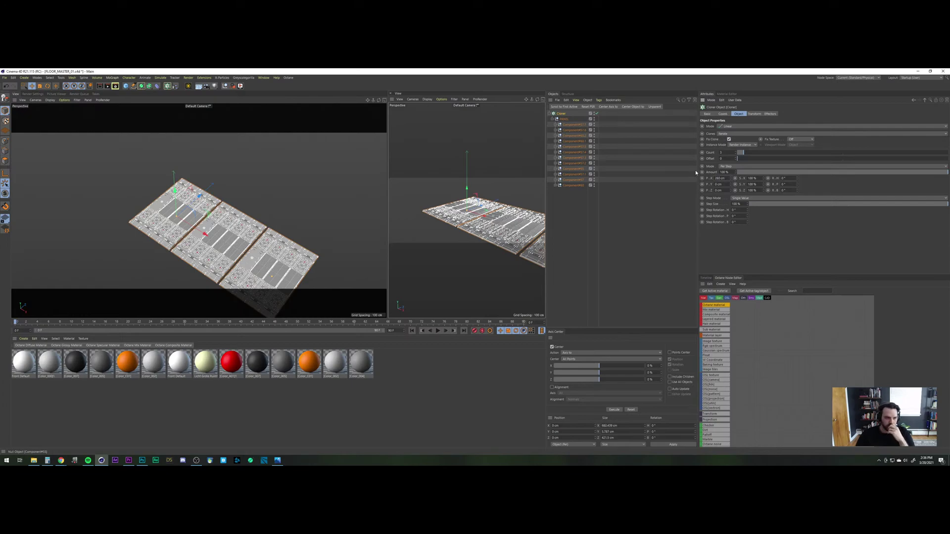
Step: Set the Cloner's X spacing to 270 cm to correct the overlap between the cloned panels
{"action": "key", "text": "Return"}
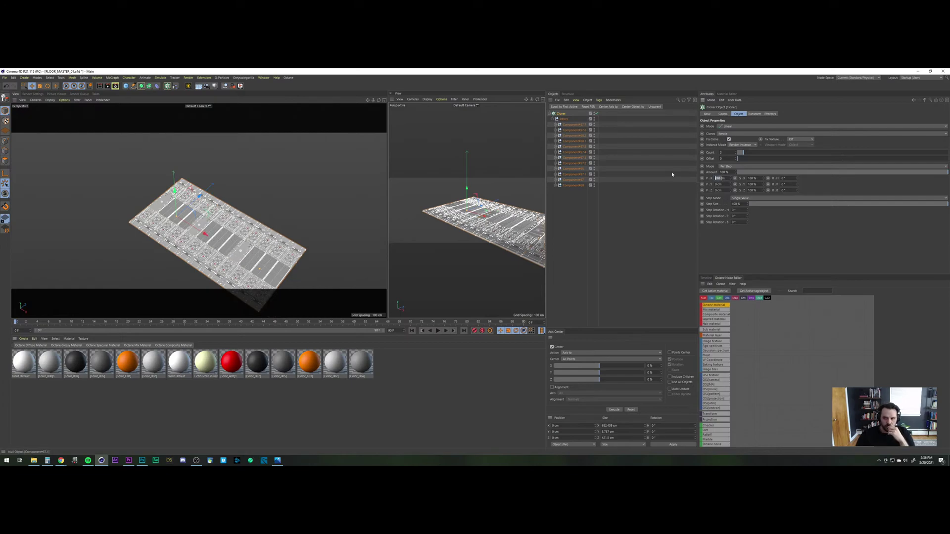
{"action": "type", "text": "27"}
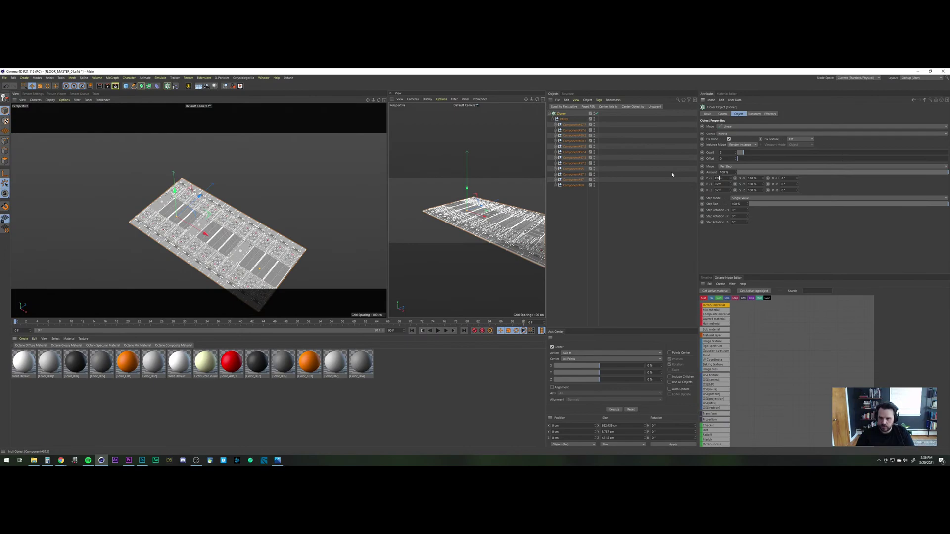
{"action": "type", "text": "0"}
{"action": "key", "text": "Return"}
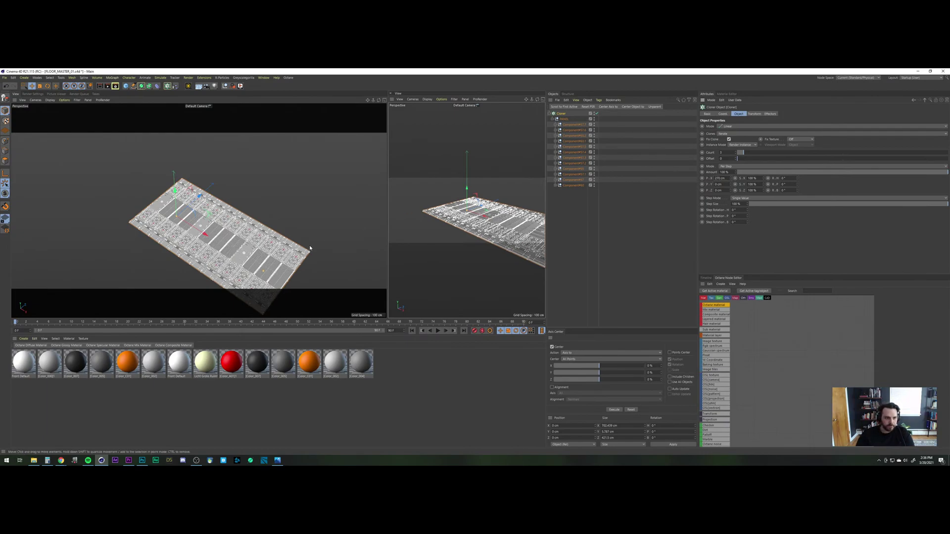
Step: Raise the Cloner's X spacing in 1 cm increments to 277 cm while checking the seam between panels up close
{"action": "scroll", "coordinate": [218, 208], "scroll_direction": "up", "scroll_amount": 15}
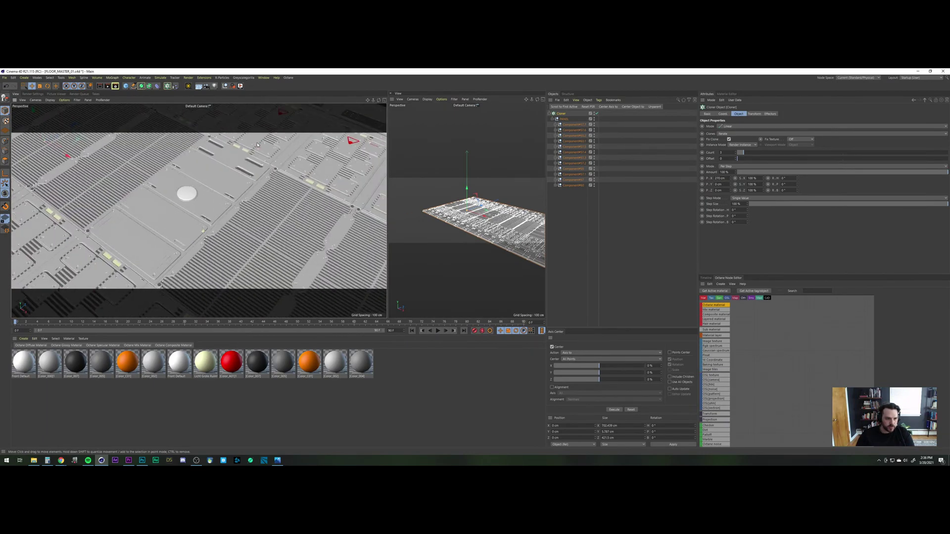
{"action": "right_click_drag", "start_coordinate": [261, 140], "coordinate": [266, 132], "text": "alt"}
{"action": "middle_click_drag", "start_coordinate": [266, 132], "coordinate": [289, 137], "text": "alt"}
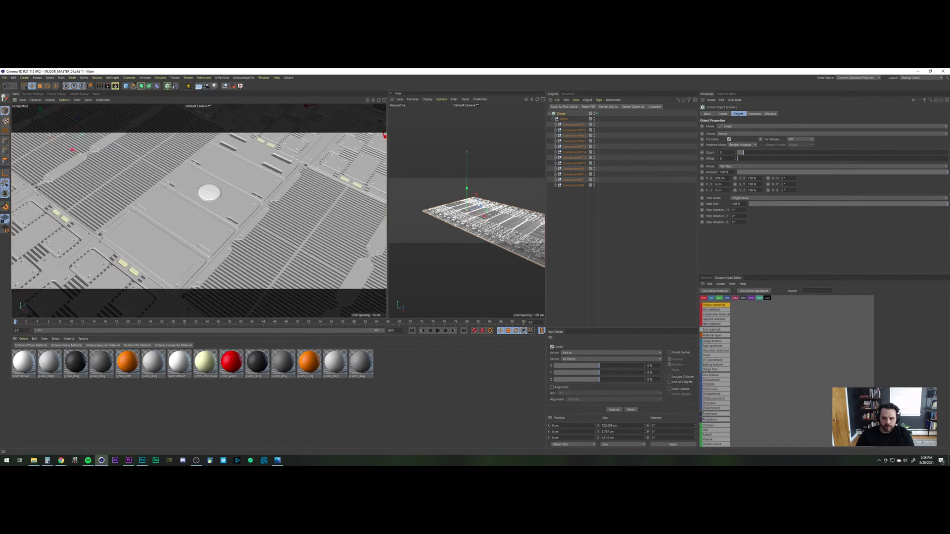
{"action": "left_click", "coordinate": [732, 177]}
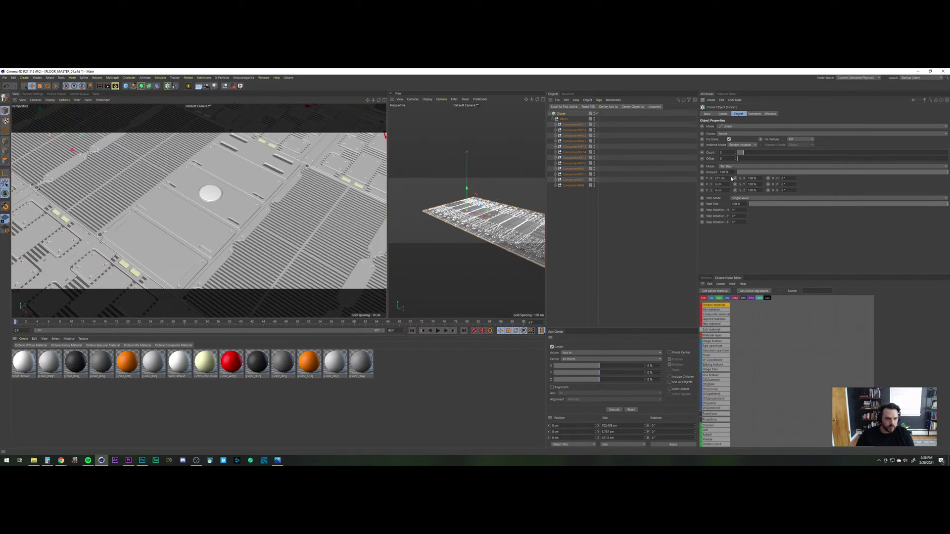
{"action": "left_click", "coordinate": [732, 178]}
{"action": "left_click", "coordinate": [731, 178]}
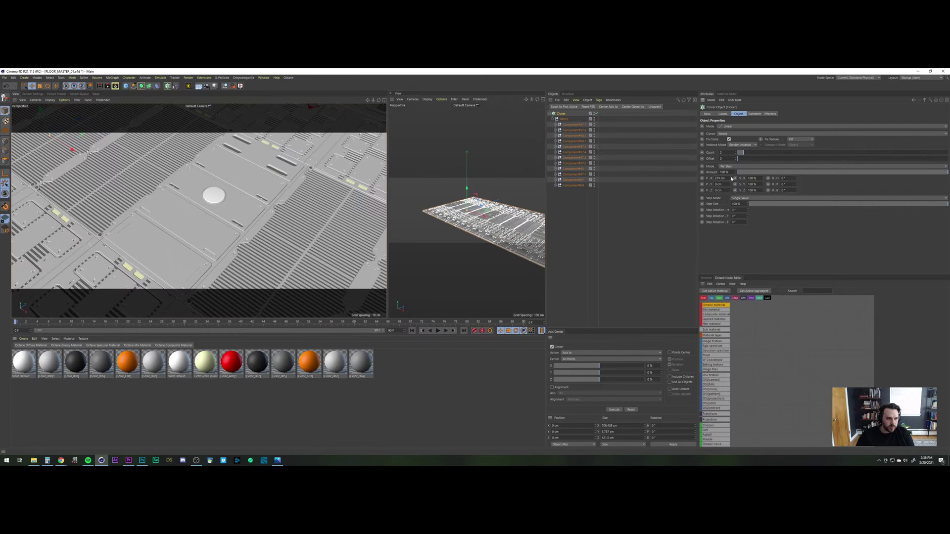
{"action": "left_click", "coordinate": [731, 177]}
{"action": "left_click", "coordinate": [732, 177]}
{"action": "left_click", "coordinate": [732, 177]}
{"action": "left_click", "coordinate": [732, 177]}
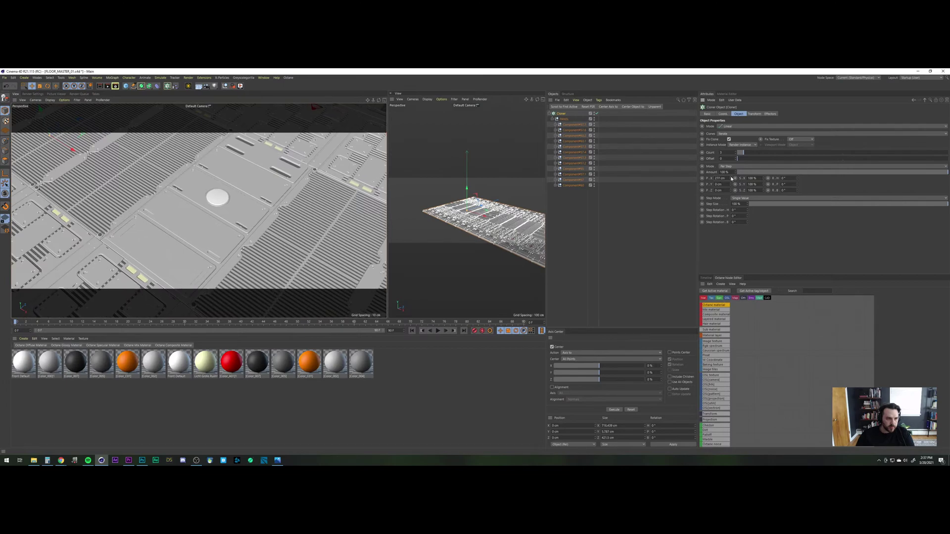
Step: Fine-tune the Cloner's X spacing around the panel seam and settle on 278 cm
{"action": "middle_click_drag", "start_coordinate": [175, 236], "coordinate": [230, 247], "text": "alt"}
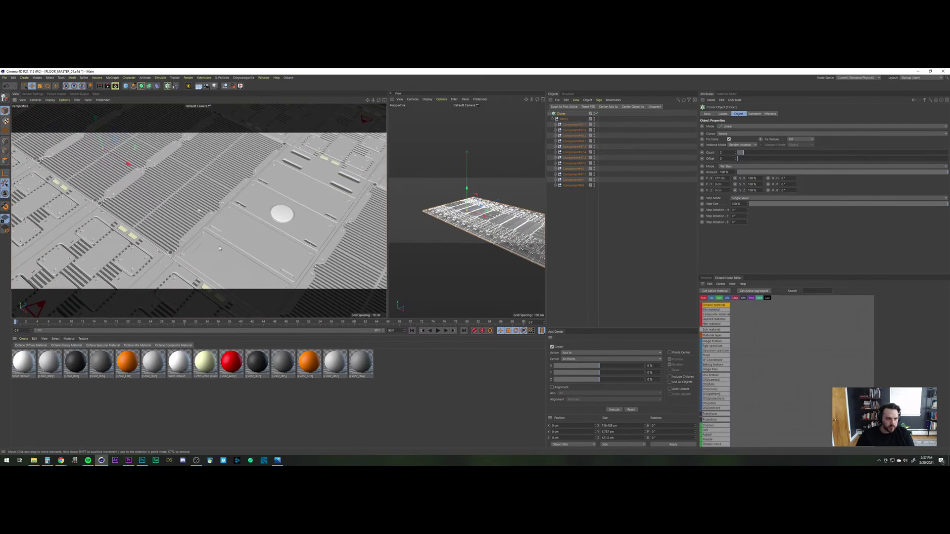
{"action": "left_click_drag", "start_coordinate": [218, 247], "coordinate": [238, 263], "text": "alt"}
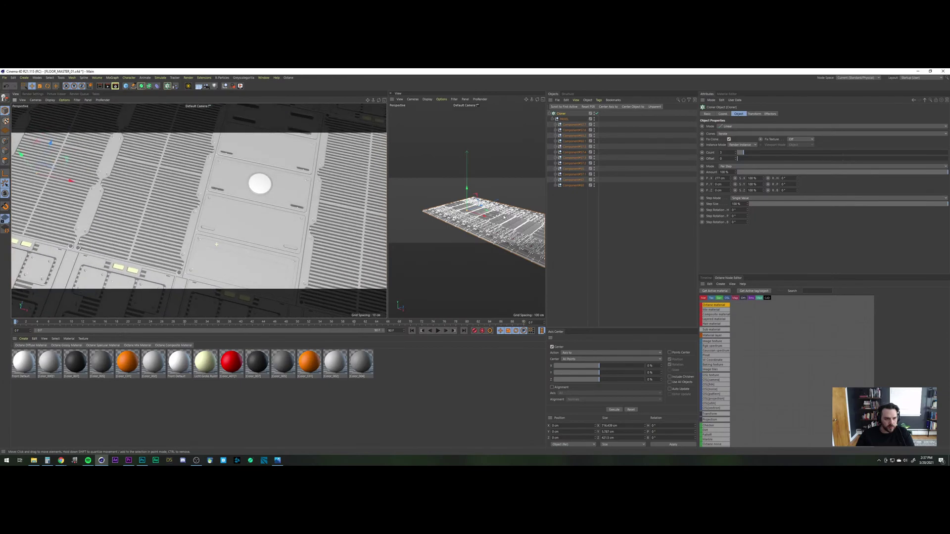
{"action": "left_click", "coordinate": [730, 177]}
{"action": "left_click", "coordinate": [731, 177]}
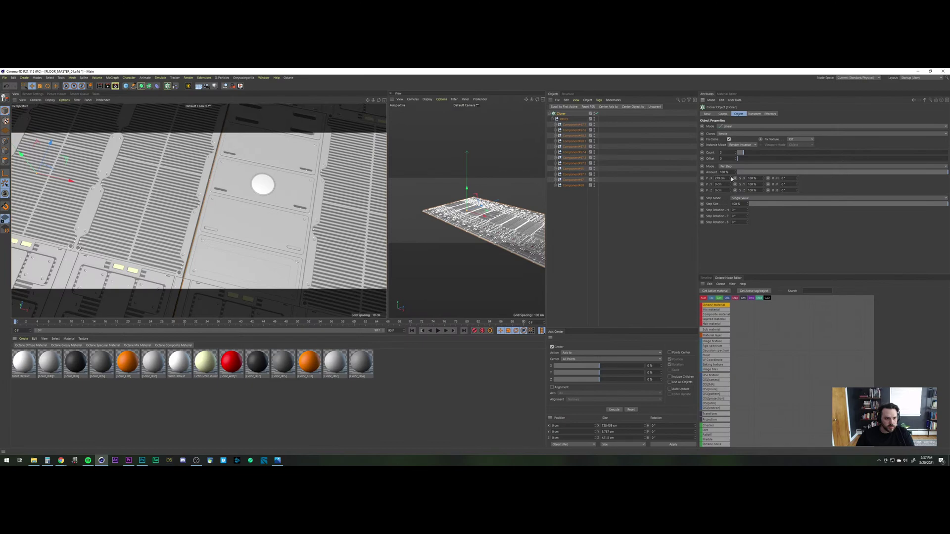
{"action": "left_click", "coordinate": [731, 180]}
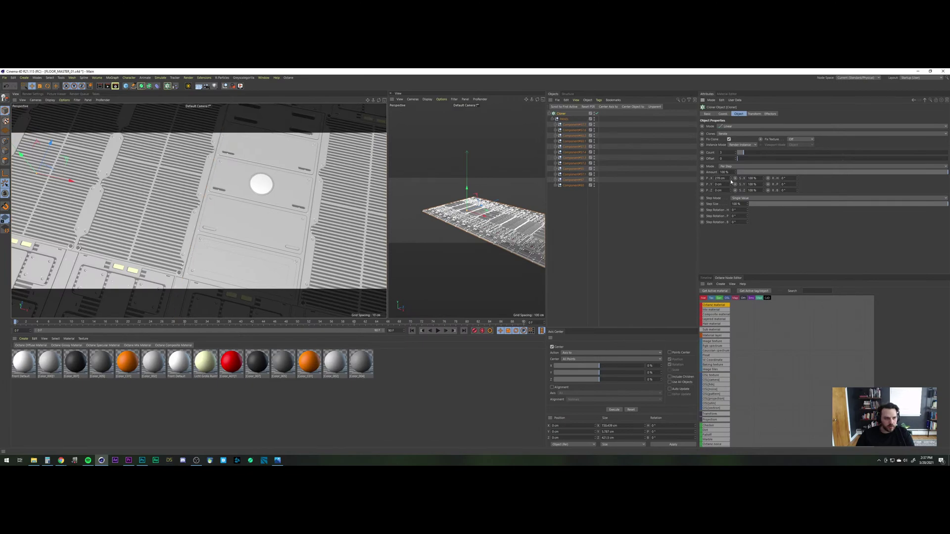
{"action": "left_click", "coordinate": [731, 180]}
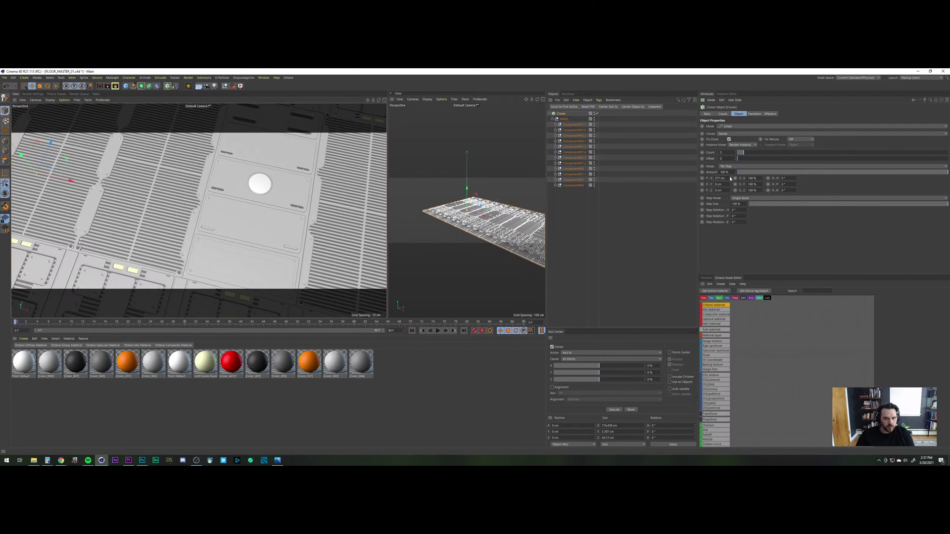
{"action": "left_click", "coordinate": [731, 177]}
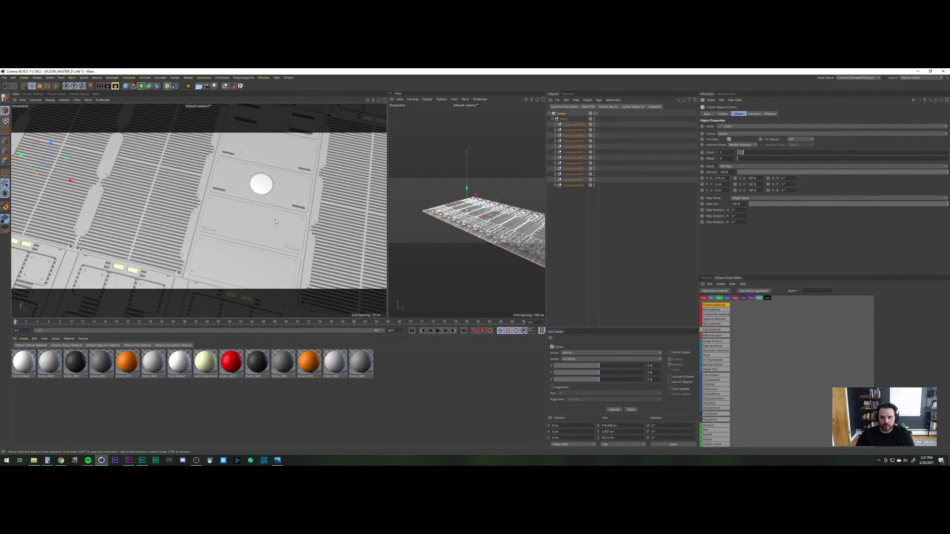
Step: Examine the cloned floor's seams and warning-triangle details from several angles, check the red material, and clear the selection
{"action": "right_click_drag", "start_coordinate": [275, 221], "coordinate": [267, 261], "text": "alt"}
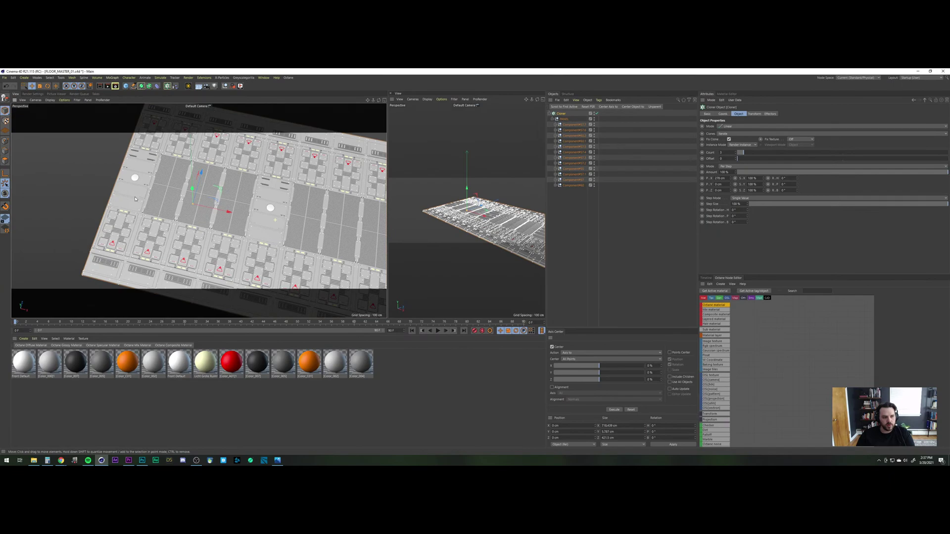
{"action": "middle_click_drag", "start_coordinate": [135, 199], "coordinate": [128, 192], "text": "alt"}
{"action": "right_click_drag", "start_coordinate": [214, 197], "coordinate": [188, 248], "text": "alt"}
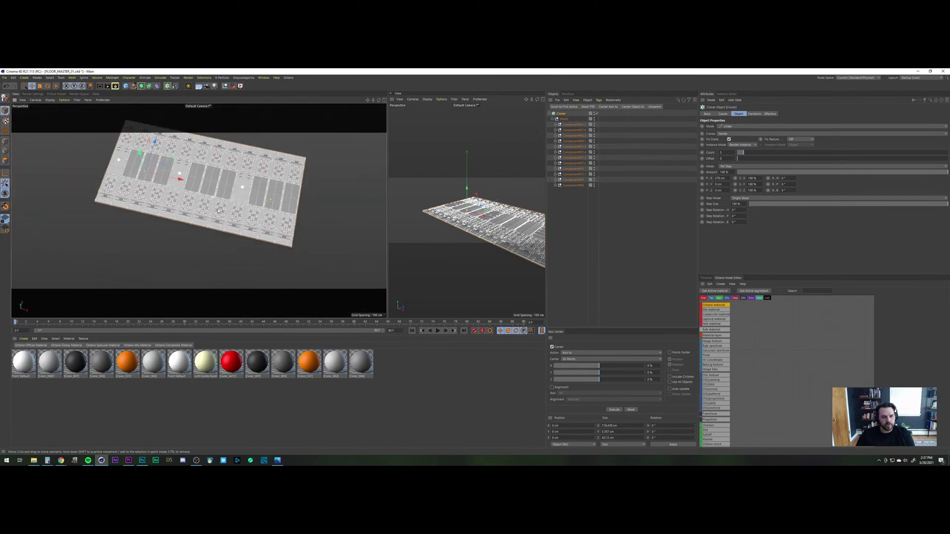
{"action": "left_click_drag", "start_coordinate": [218, 211], "coordinate": [177, 186], "text": "alt"}
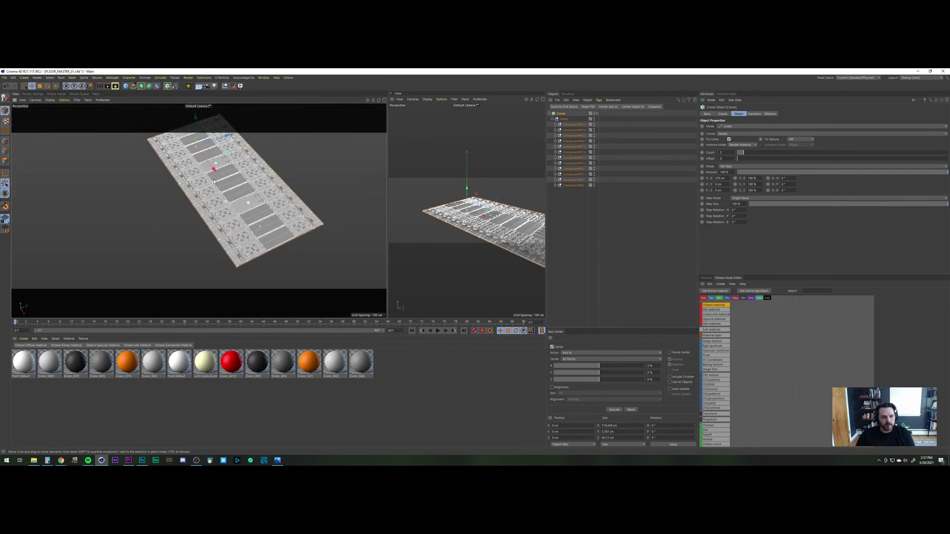
{"action": "left_click_drag", "start_coordinate": [232, 232], "coordinate": [232, 234], "text": "alt"}
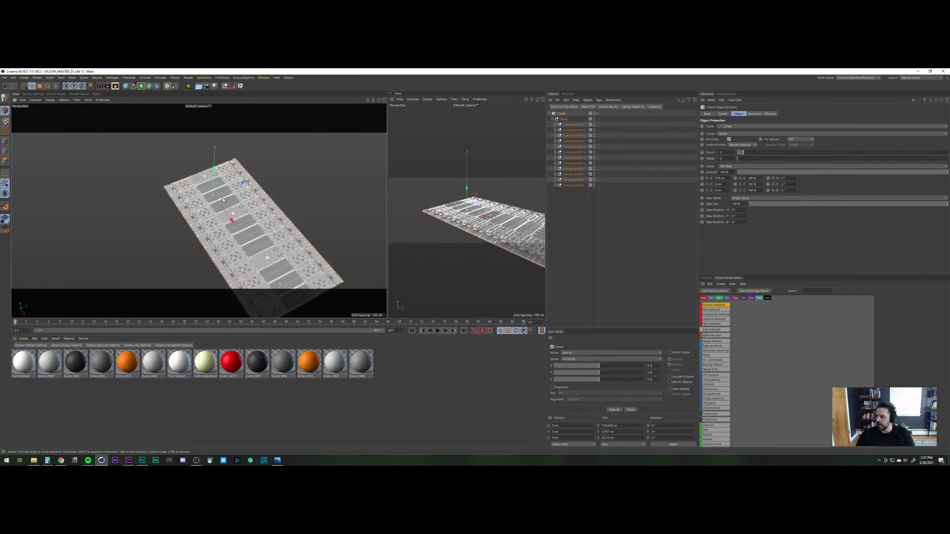
{"action": "left_click_drag", "start_coordinate": [223, 199], "coordinate": [228, 211], "text": "alt"}
{"action": "scroll", "coordinate": [231, 208], "scroll_direction": "up", "scroll_amount": 3}
{"action": "scroll", "coordinate": [237, 168], "scroll_direction": "up", "scroll_amount": 10}
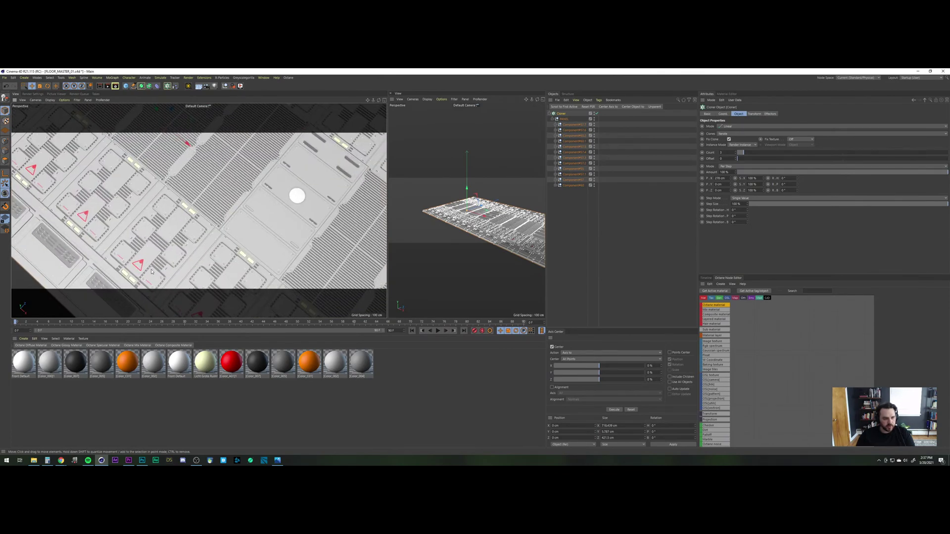
{"action": "left_click", "coordinate": [231, 363]}
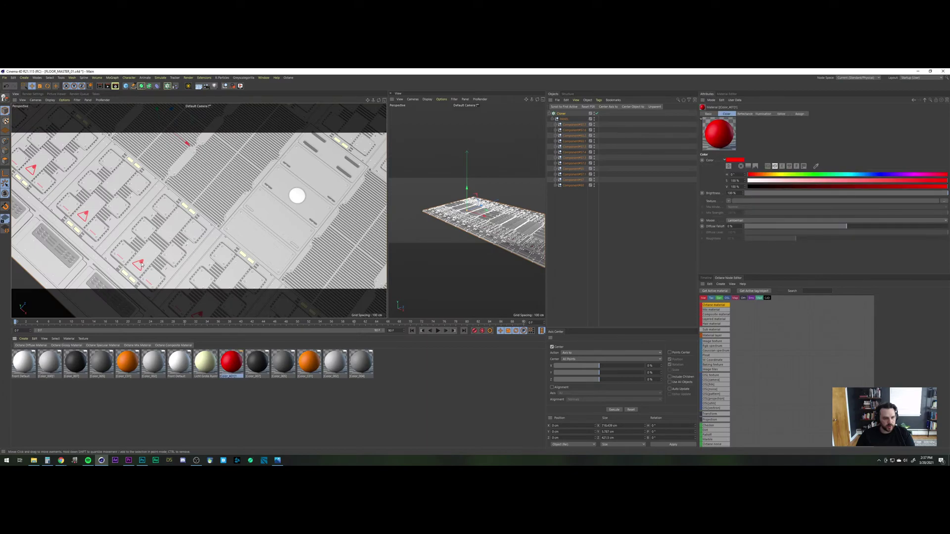
{"action": "left_click", "coordinate": [590, 265]}
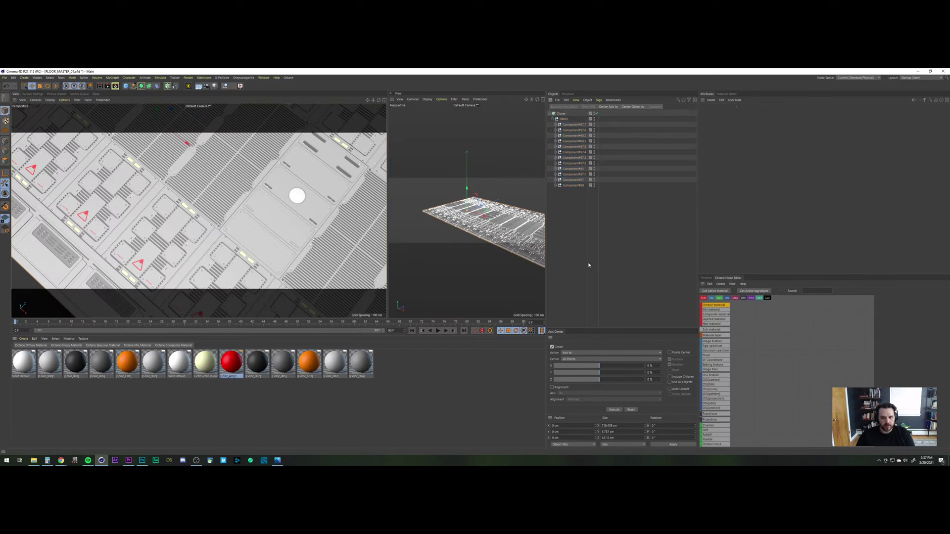
{"action": "right_click_drag", "start_coordinate": [237, 194], "coordinate": [229, 232], "text": "alt"}
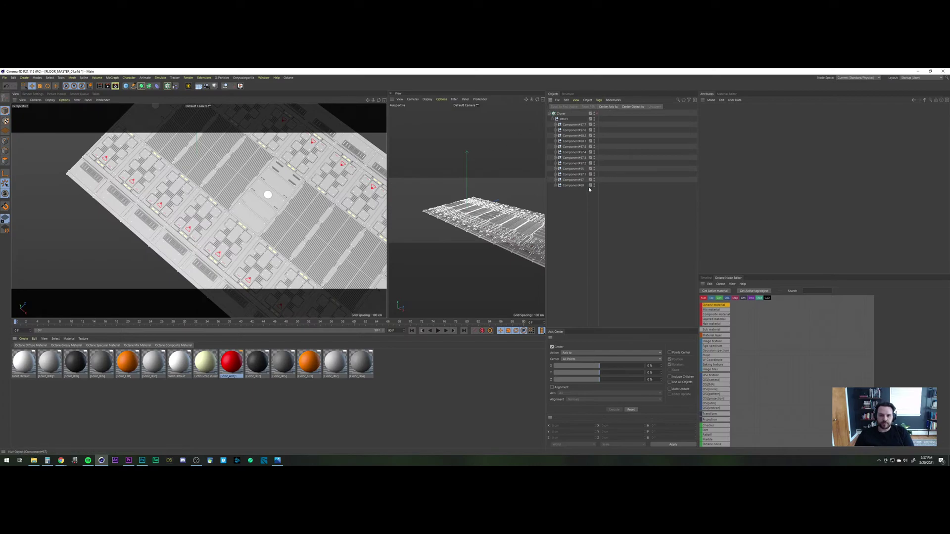
Step: Save the floor project and open the WakeUpHand_05 shot from the recent files
{"action": "left_click", "coordinate": [5, 78]}
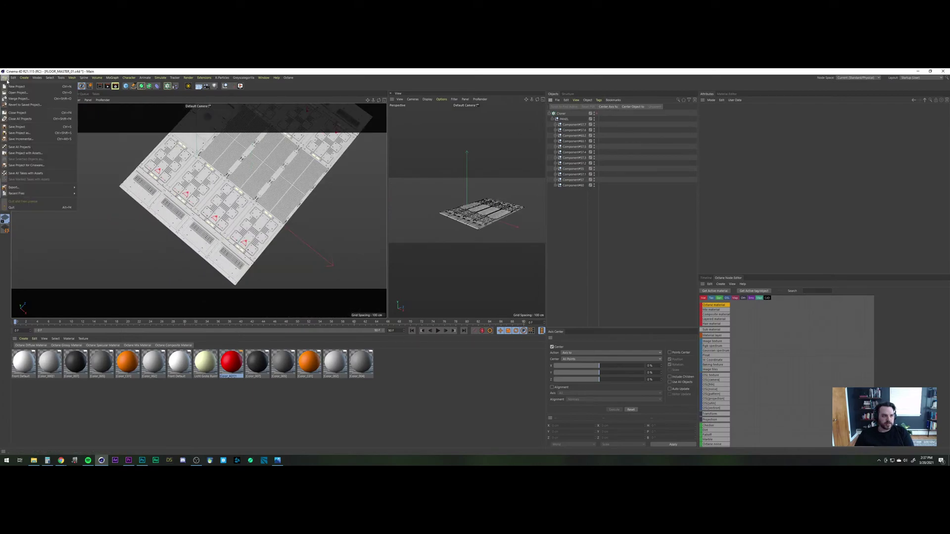
{"action": "left_click", "coordinate": [19, 128]}
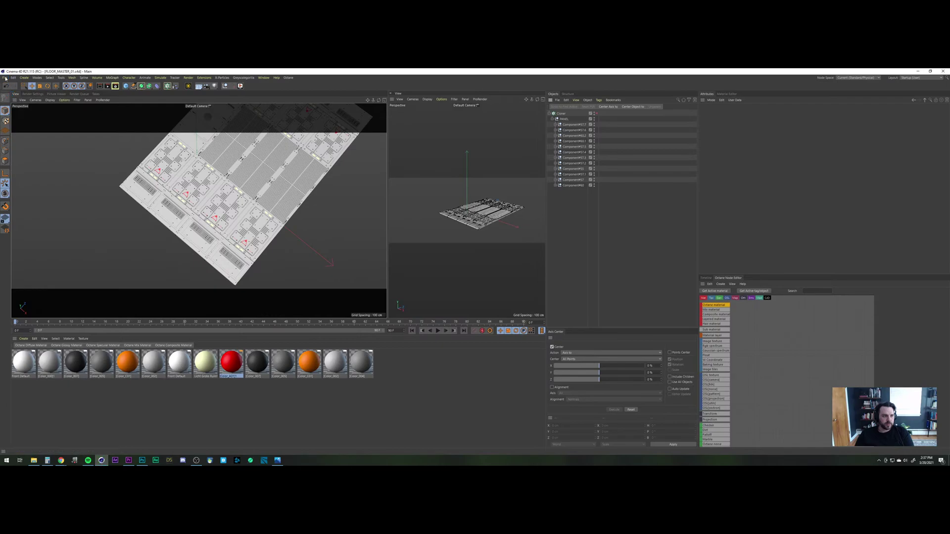
{"action": "left_click", "coordinate": [5, 77]}
{"action": "mouse_move", "coordinate": [31, 187]}
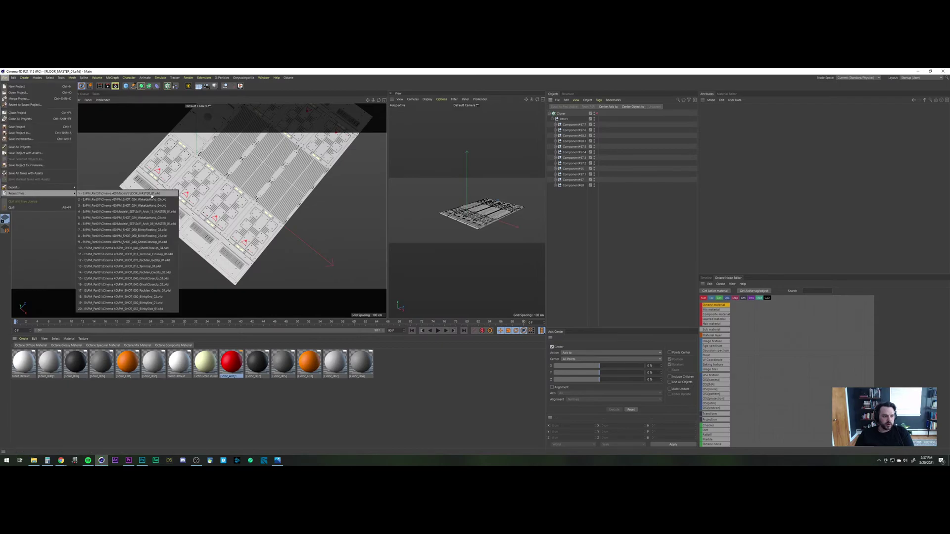
{"action": "left_click", "coordinate": [162, 198]}
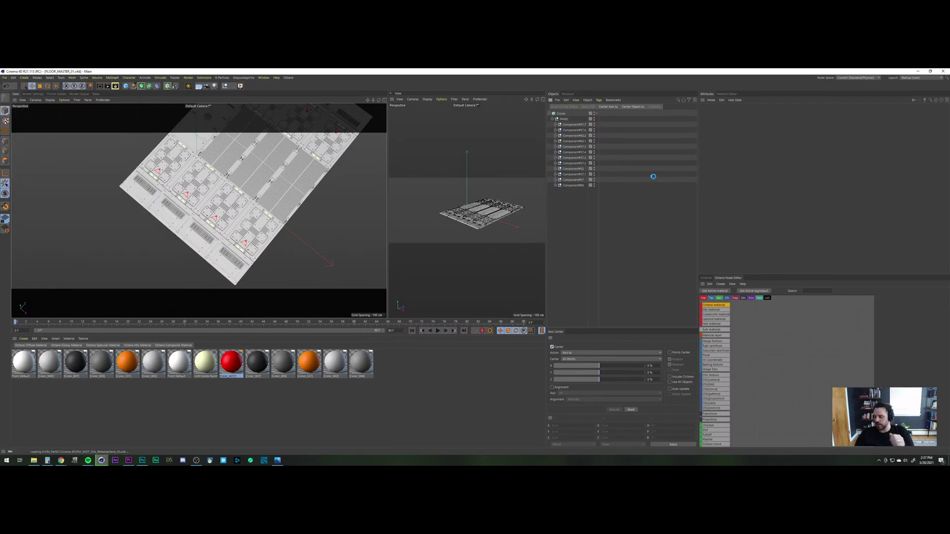
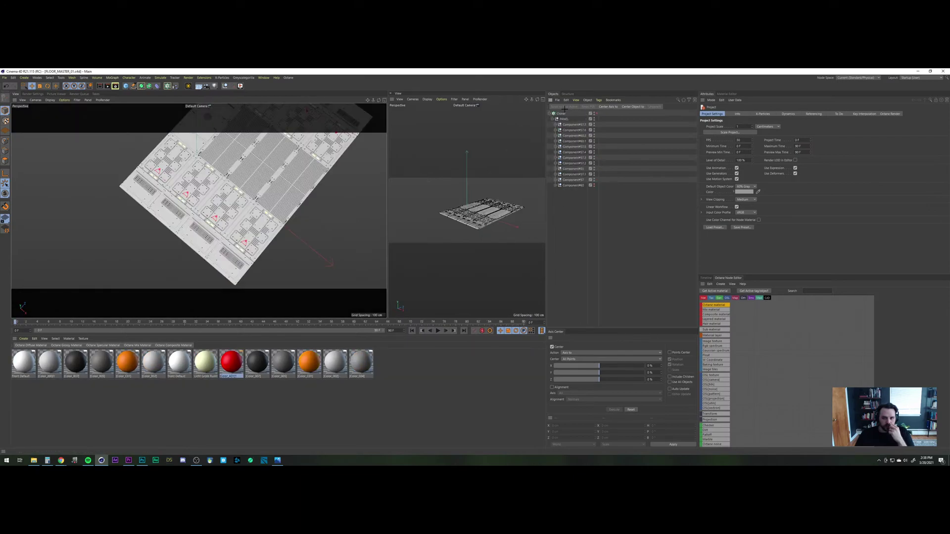
Step: Rename the floor's Cloner to FLOOR CLONER and switch to the open WakeUpHand_05 project
{"action": "left_click", "coordinate": [561, 113]}
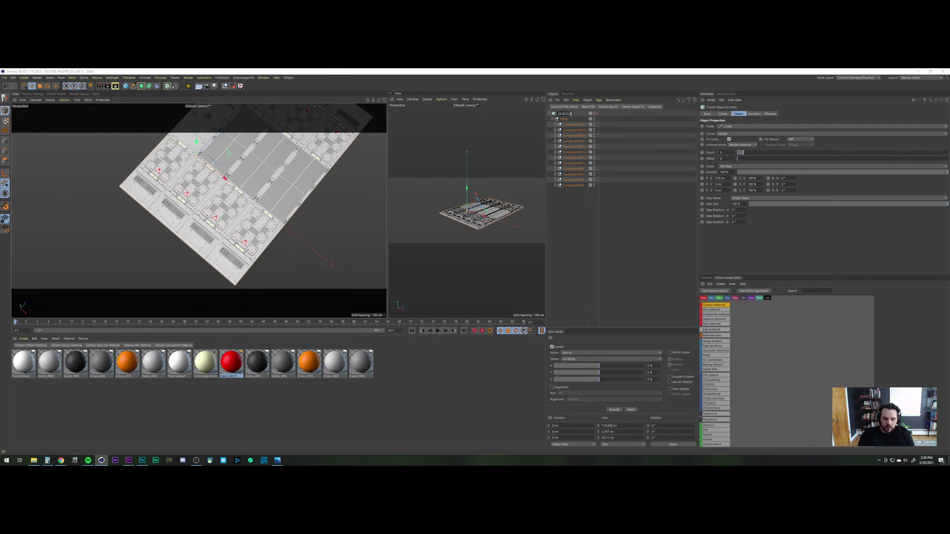
{"action": "type", "text": "R"}
{"action": "key", "text": "Return"}
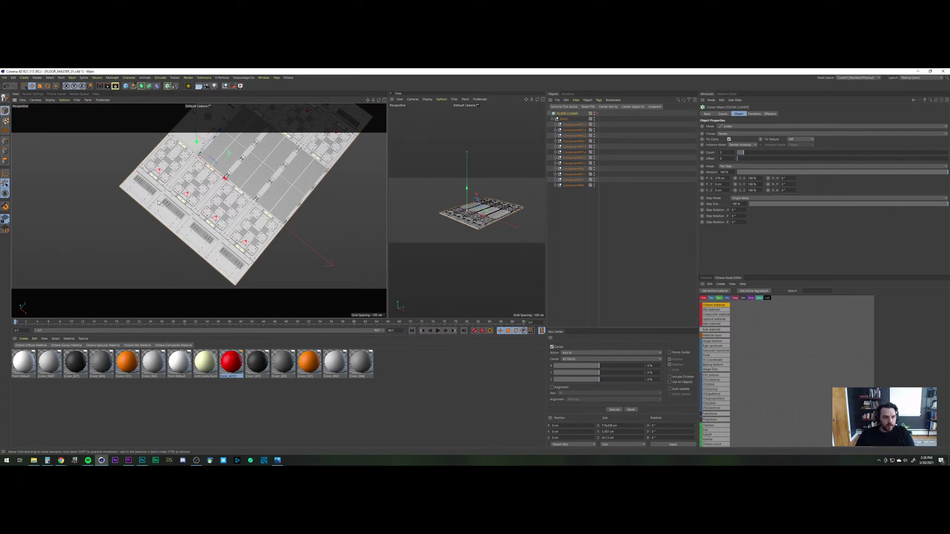
{"action": "key", "text": "v"}
{"action": "mouse_move", "coordinate": [160, 214]}
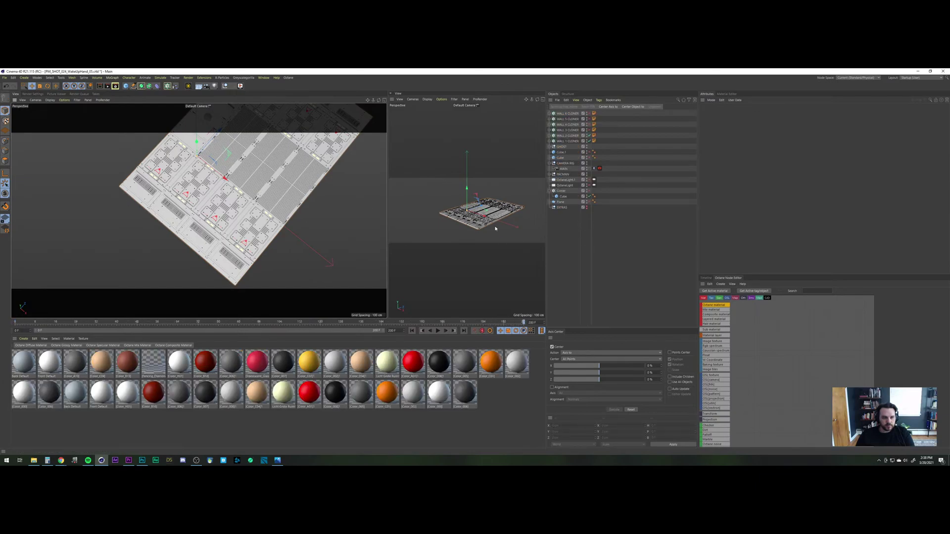
Step: Reduce the clone counts of WALL 2 CLONER and WALL 1 CLONER to shorten both walls, and save the project
{"action": "left_click", "coordinate": [569, 140]}
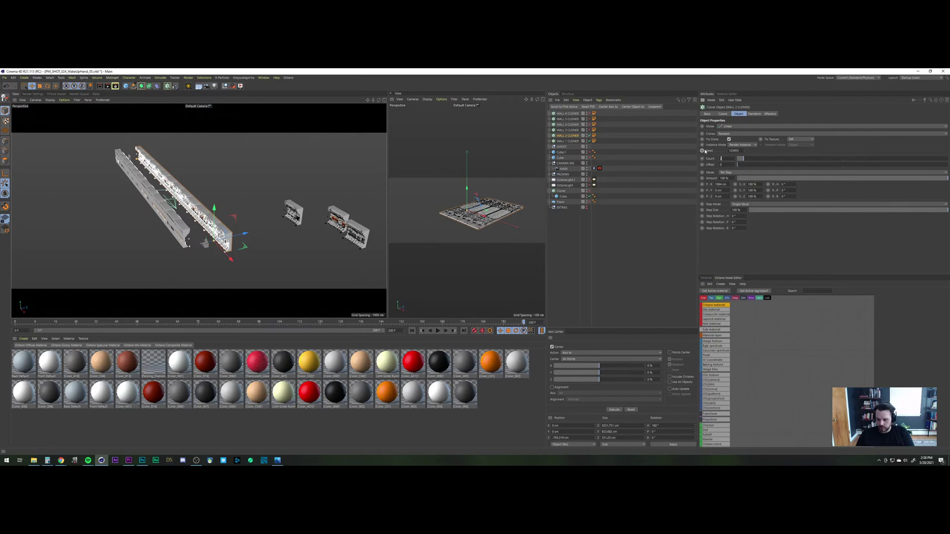
{"action": "left_click", "coordinate": [566, 142]}
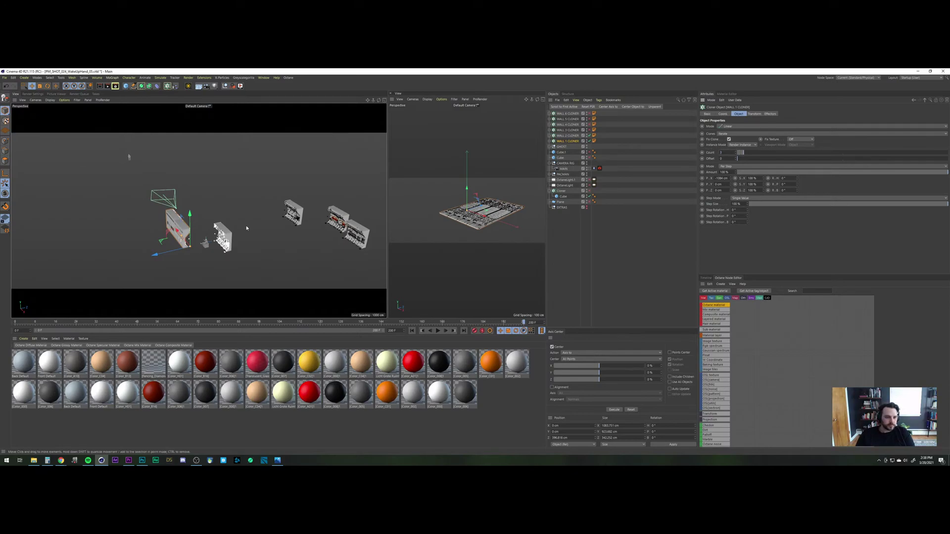
{"action": "key", "text": "ctrl+s"}
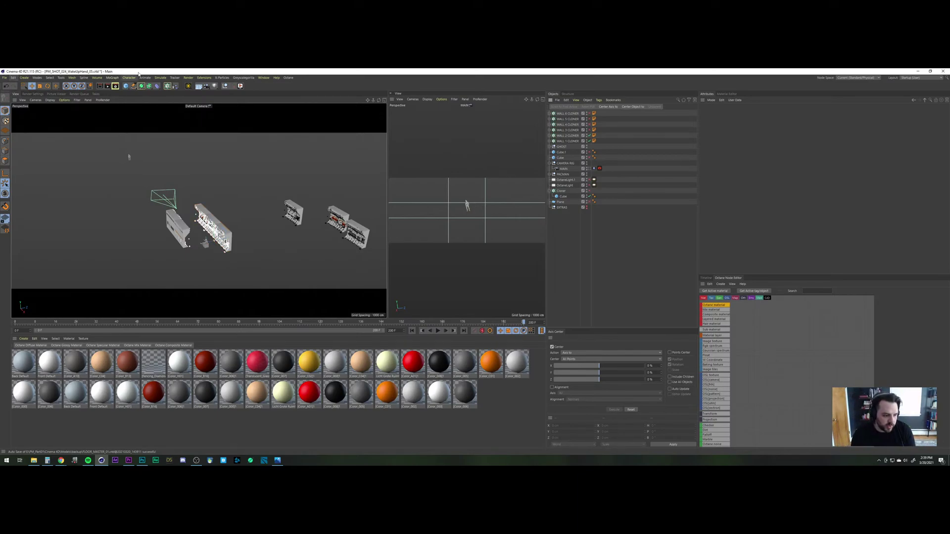
Step: Check the auto-save settings in the Files section of the preferences
{"action": "left_click", "coordinate": [14, 78]}
{"action": "left_click", "coordinate": [27, 153]}
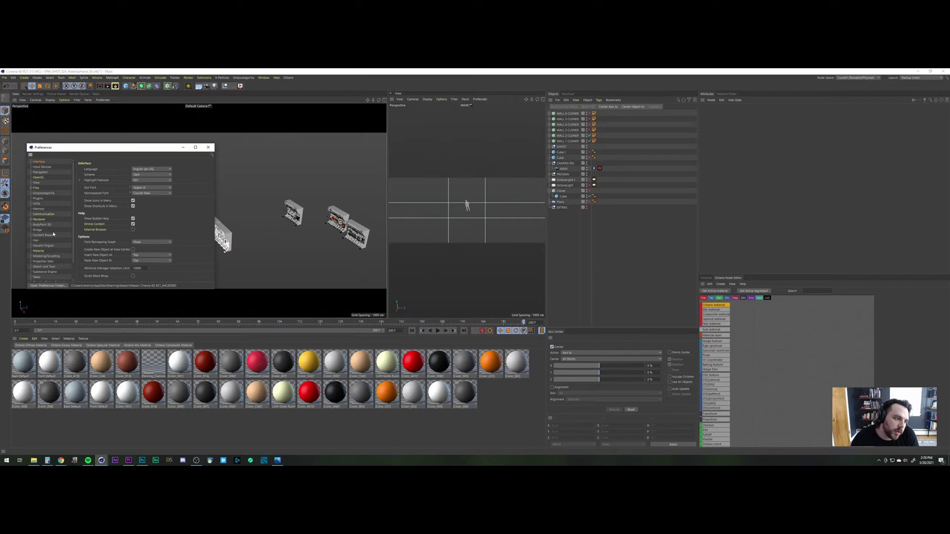
{"action": "scroll", "coordinate": [43, 194], "scroll_direction": "down", "scroll_amount": 2}
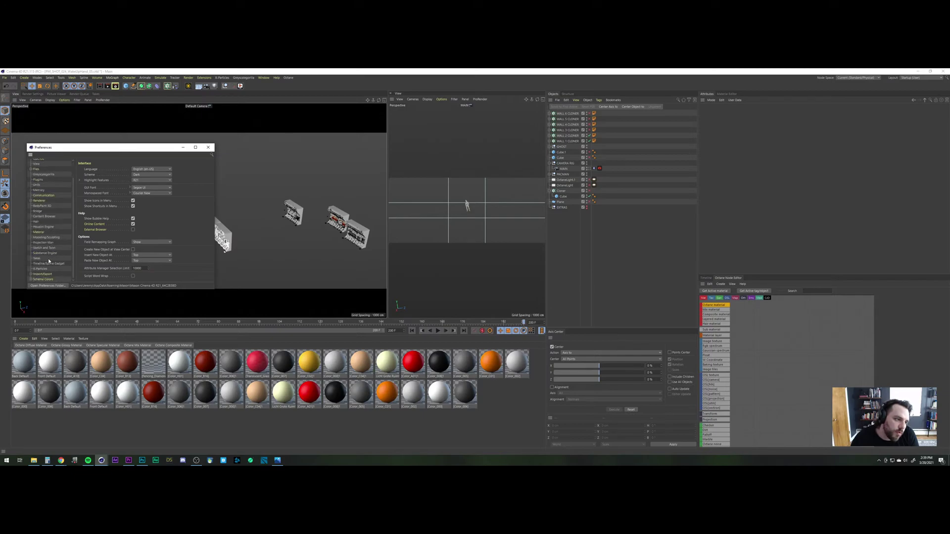
{"action": "scroll", "coordinate": [39, 223], "scroll_direction": "up", "scroll_amount": 2}
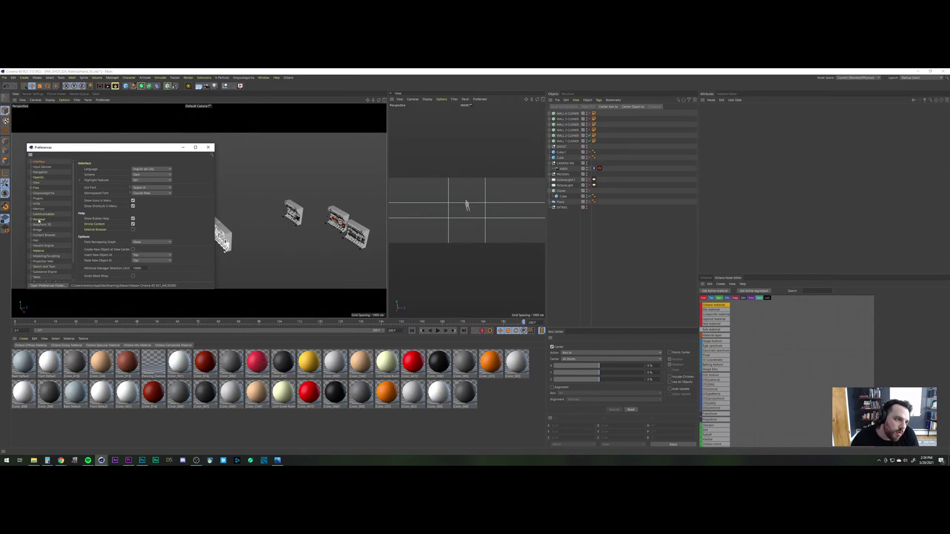
{"action": "left_click", "coordinate": [36, 188]}
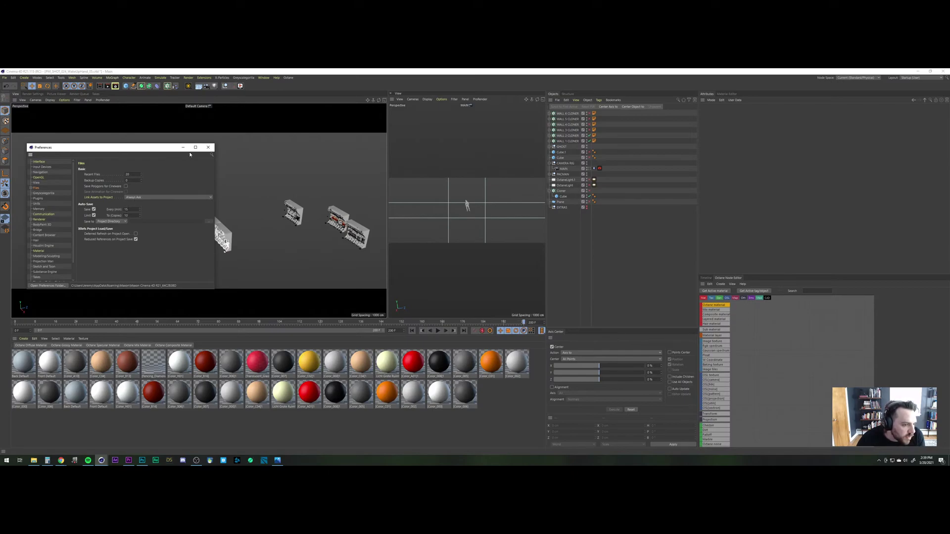
{"action": "left_click", "coordinate": [209, 147]}
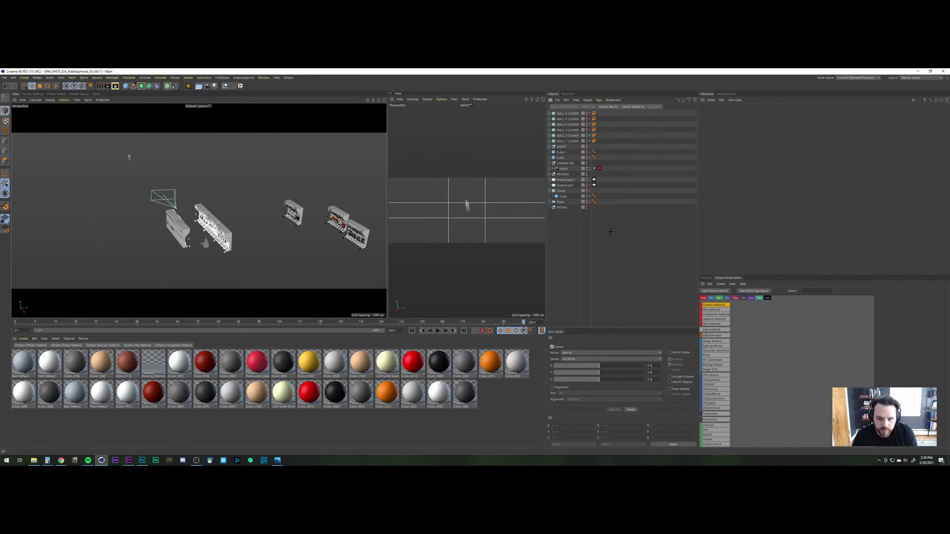
Step: Paste FLOOR CLONER with its floor panel into the WakeUpHand_05 scene and inspect its placement between the two walls
{"action": "key", "text": "ctrl+v"}
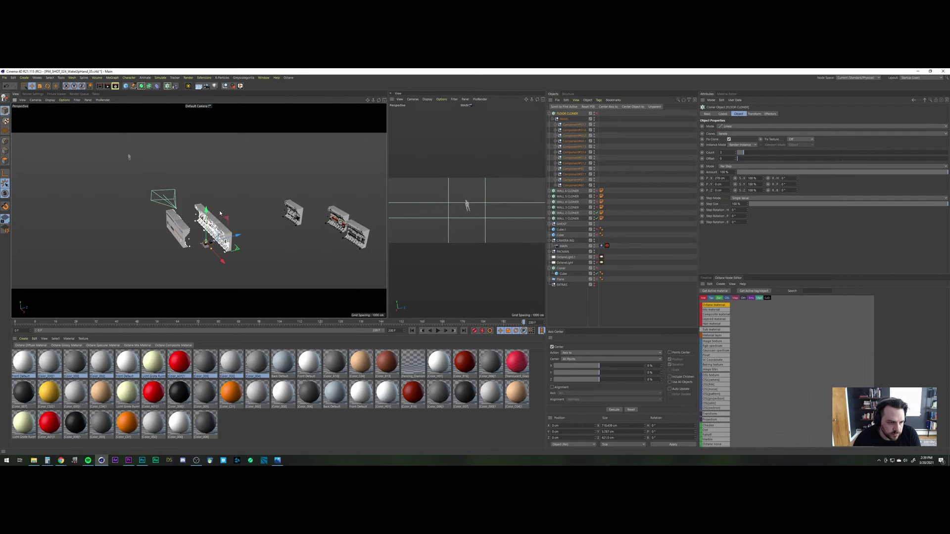
{"action": "scroll", "coordinate": [223, 198], "scroll_direction": "up", "scroll_amount": 2}
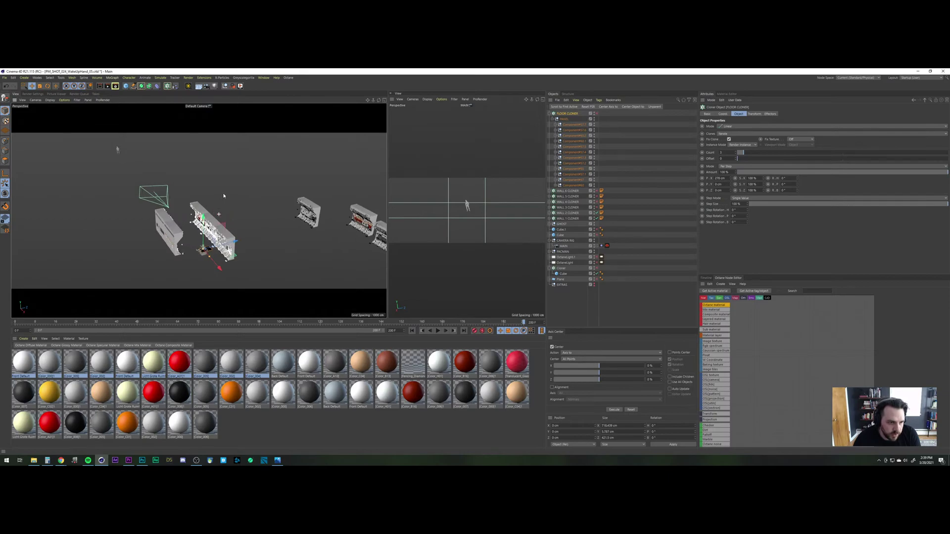
{"action": "scroll", "coordinate": [225, 188], "scroll_direction": "up", "scroll_amount": 1}
{"action": "scroll", "coordinate": [232, 153], "scroll_direction": "up", "scroll_amount": 5}
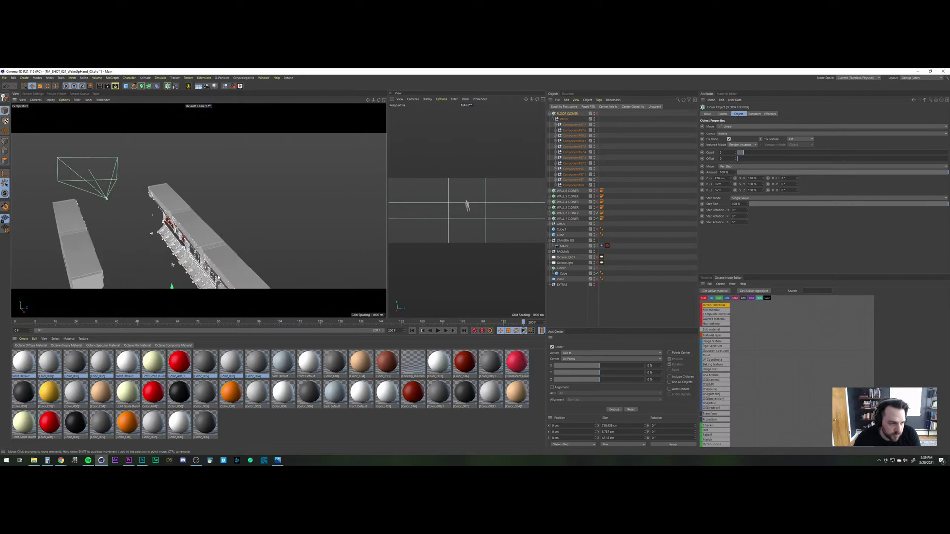
{"action": "middle_click_drag", "start_coordinate": [208, 213], "coordinate": [202, 194], "text": "alt"}
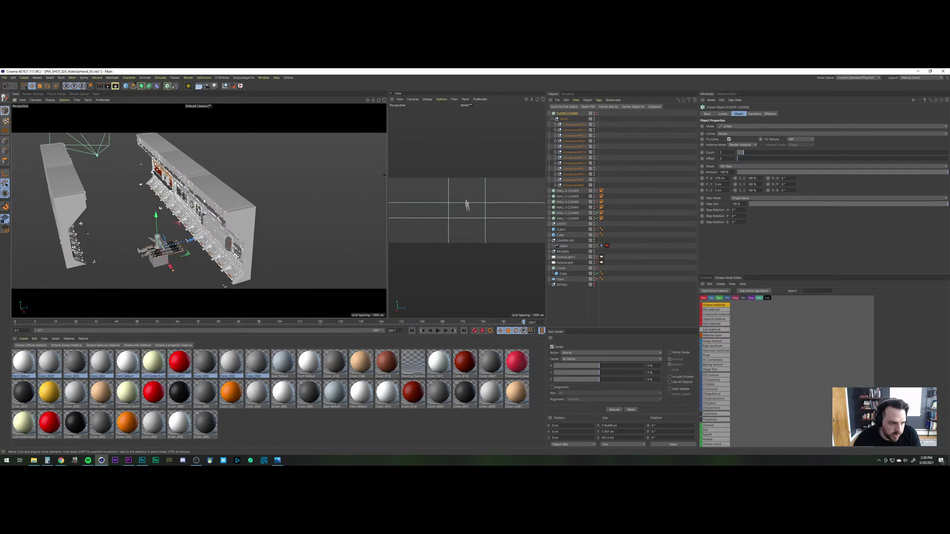
{"action": "left_click_drag", "start_coordinate": [164, 259], "coordinate": [149, 279], "text": "alt"}
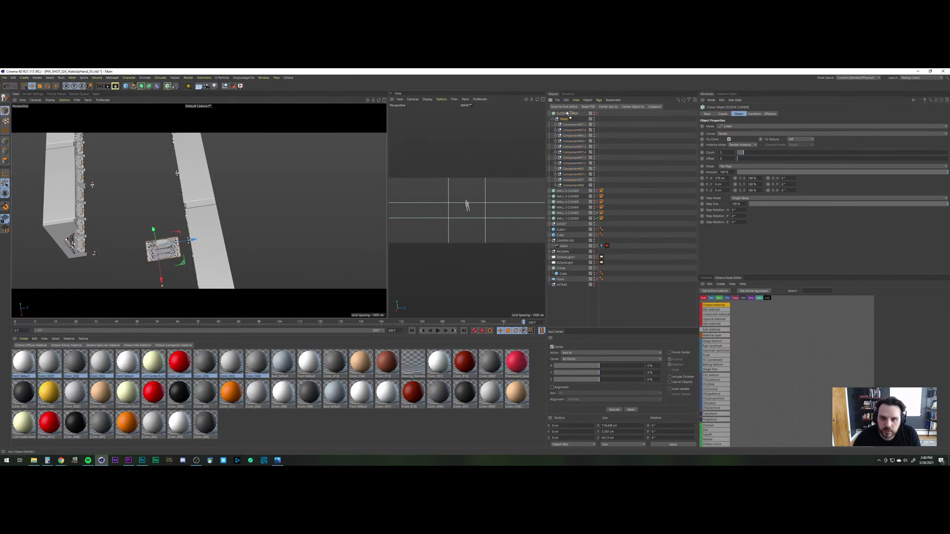
Step: Take the PANEL null out of FLOOR CLONER and place it at the top level of the object hierarchy
{"action": "left_click_drag", "start_coordinate": [567, 113], "coordinate": [567, 111]}
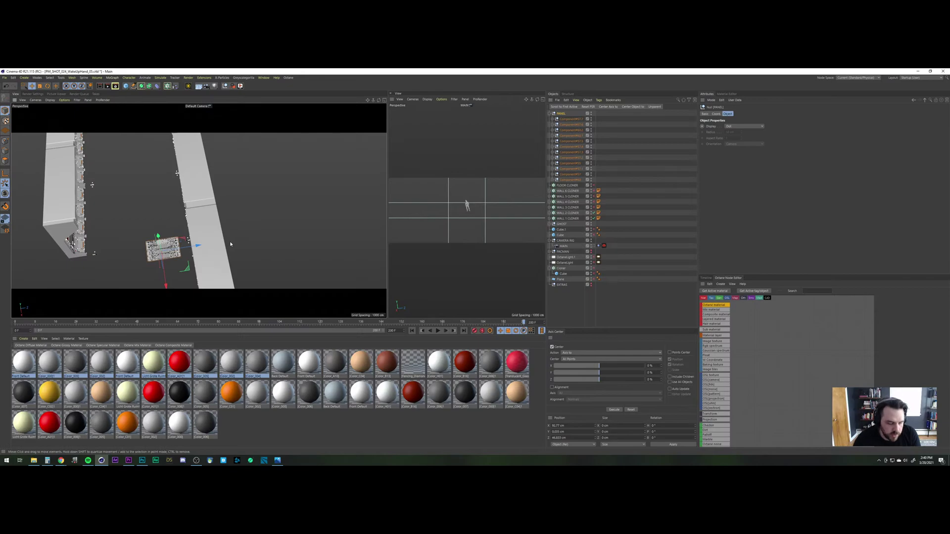
{"action": "key", "text": "e"}
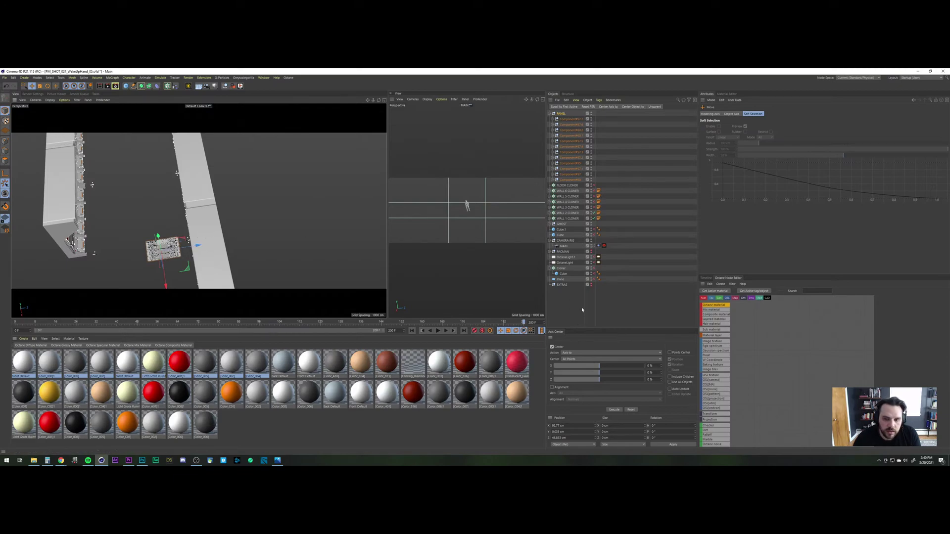
{"action": "left_click", "coordinate": [203, 234]}
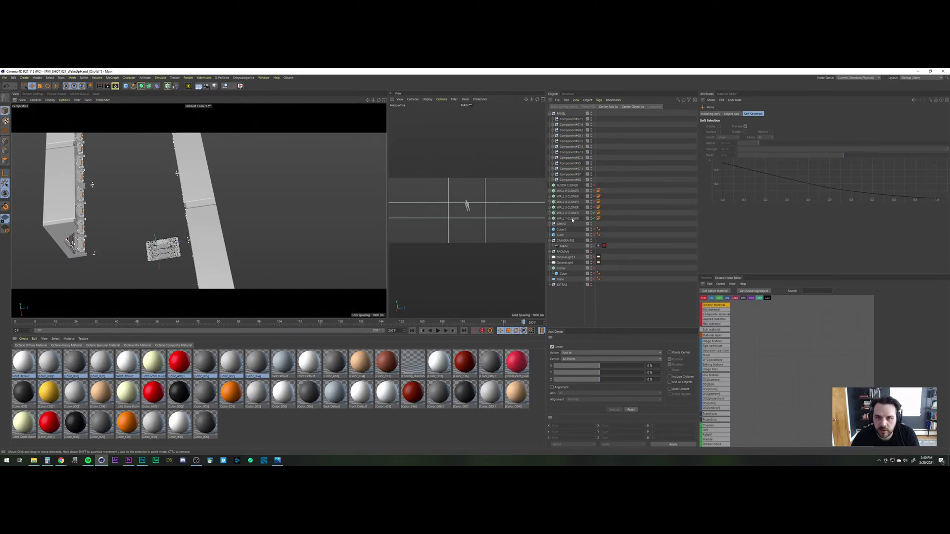
{"action": "key", "text": "ctrl+z"}
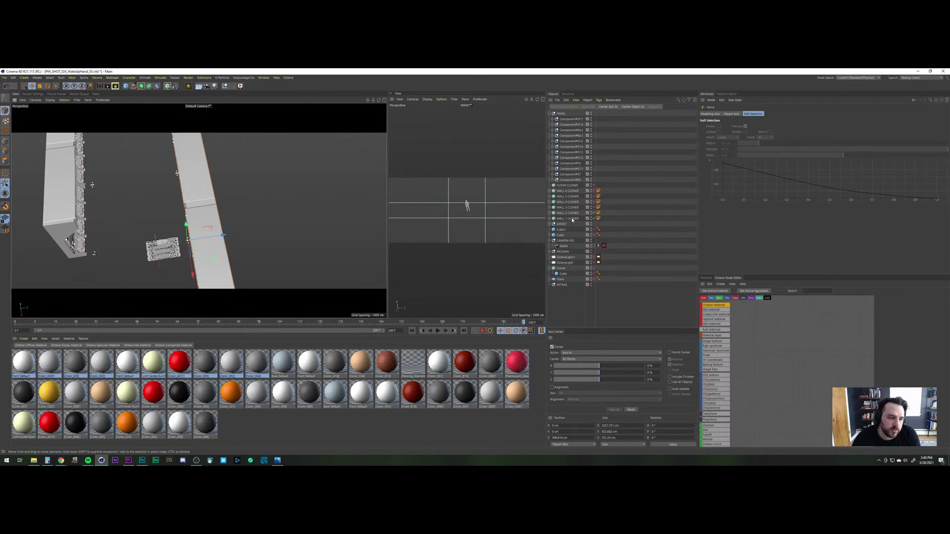
Step: Use WALL 1 CLONER's Z position as the PANEL null's Z position and offset it by subtraction towards the corridor's middle
{"action": "left_click", "coordinate": [569, 219]}
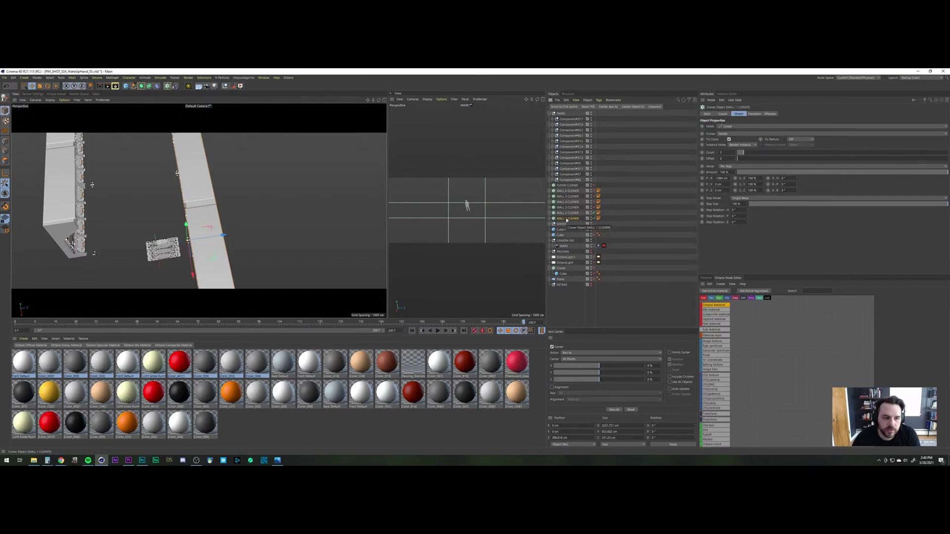
{"action": "left_click", "coordinate": [725, 114]}
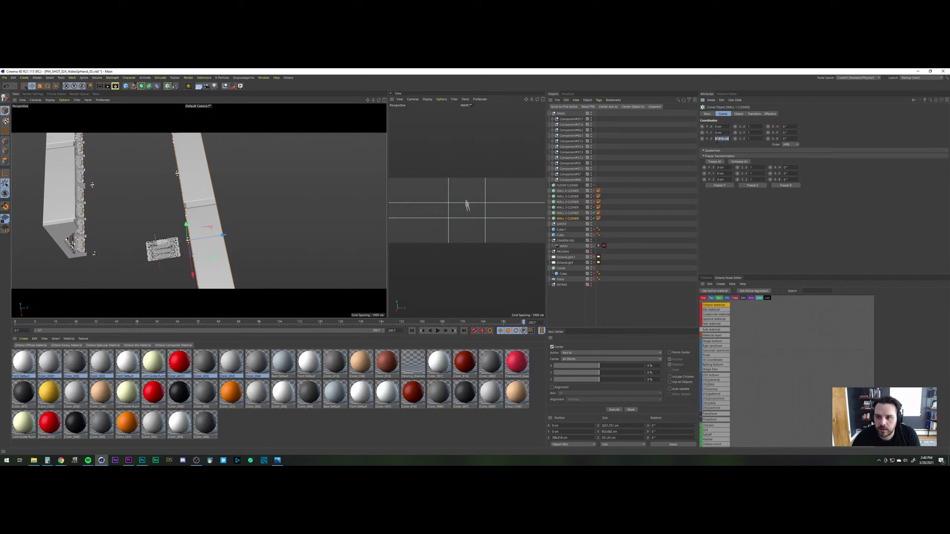
{"action": "left_click", "coordinate": [561, 114]}
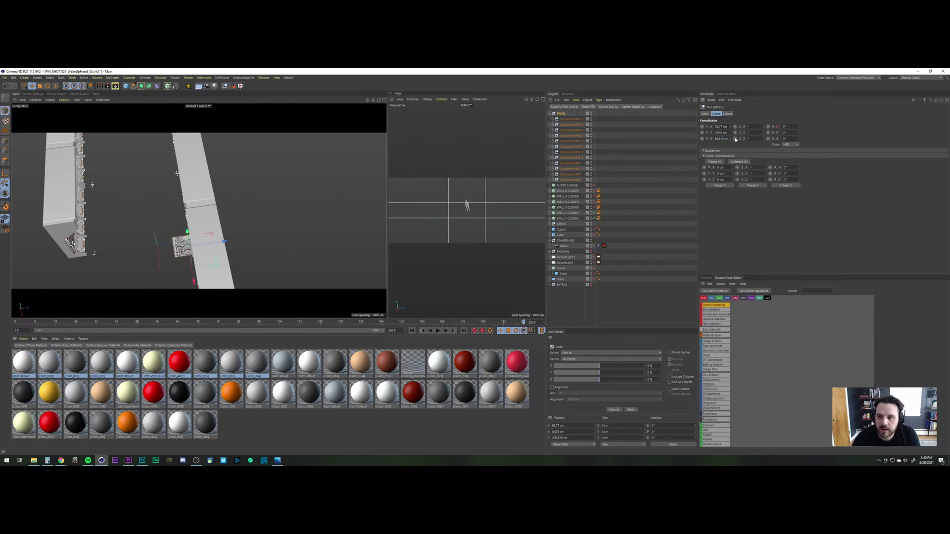
{"action": "type", "text": "-800"}
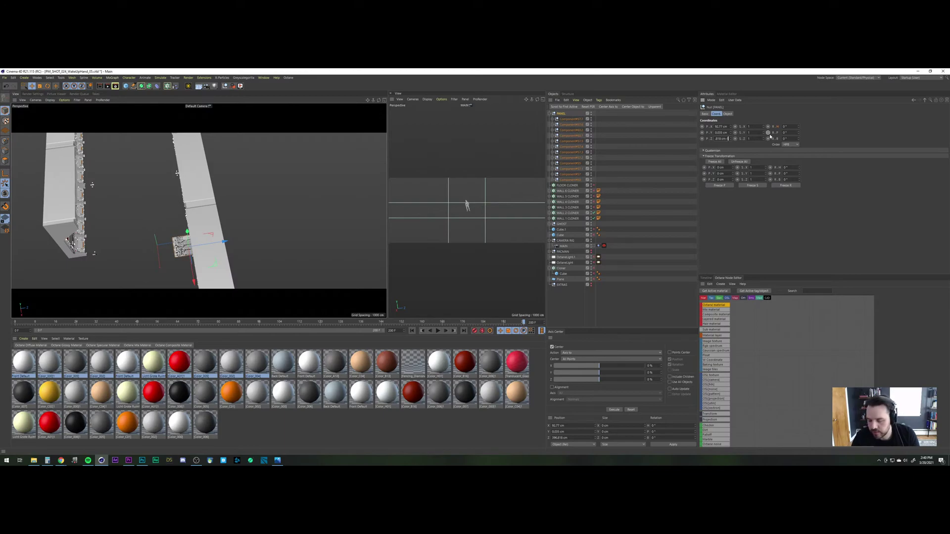
{"action": "key", "text": "Return"}
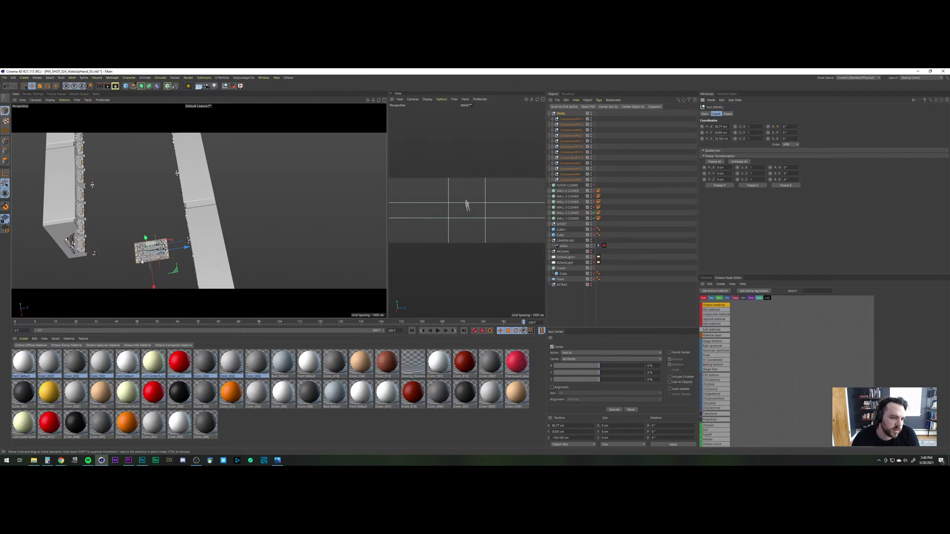
Step: Show the scene in a single full-size Top view to judge the panel's position between the walls
{"action": "middle_click_drag", "start_coordinate": [167, 222], "coordinate": [193, 212], "text": "alt"}
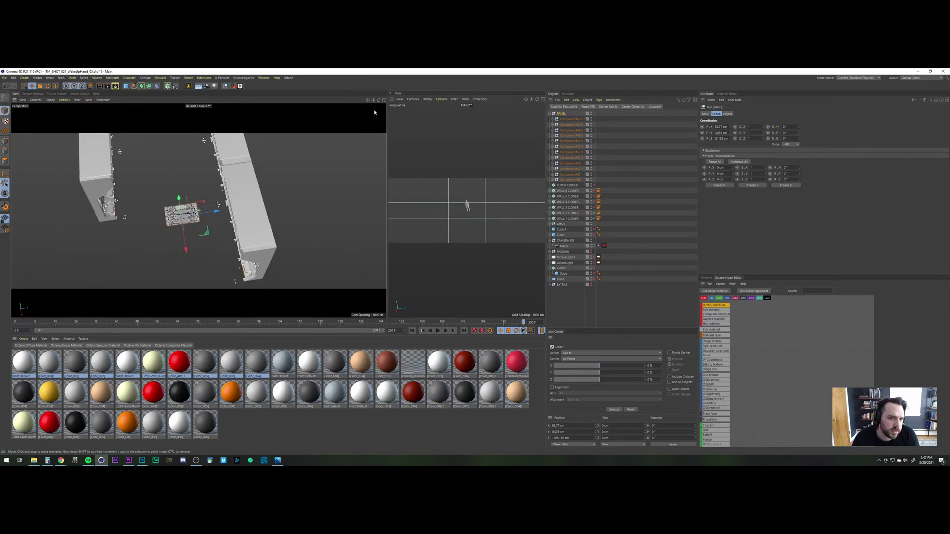
{"action": "left_click", "coordinate": [384, 101]}
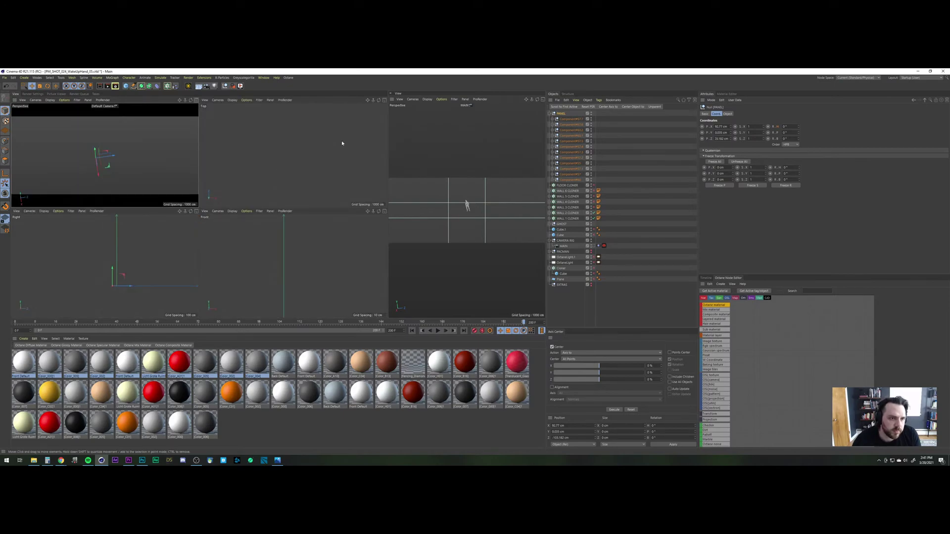
{"action": "left_click", "coordinate": [385, 100]}
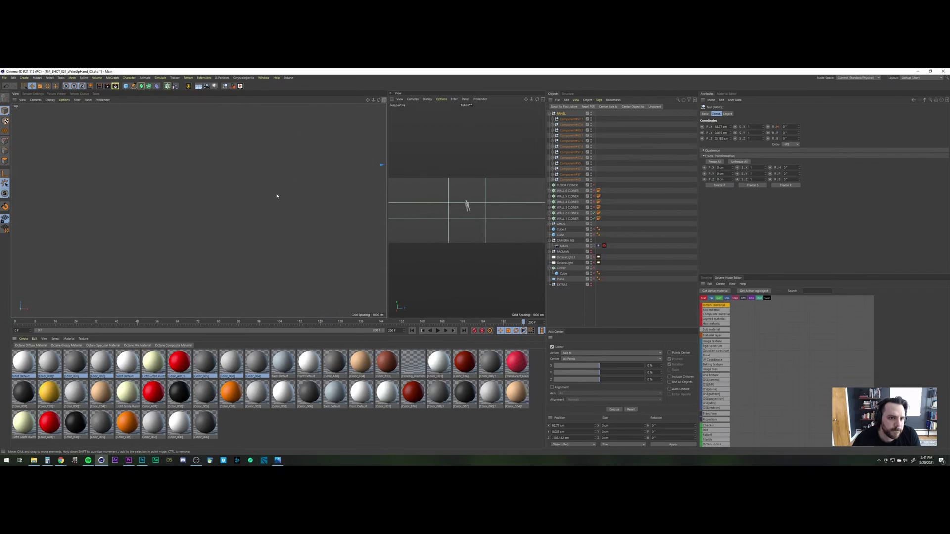
Step: Frame the whole scene in the top view and scale the PANEL null up uniformly until its upper edge meets the wall row
{"action": "scroll", "coordinate": [247, 208], "scroll_direction": "down", "scroll_amount": 5}
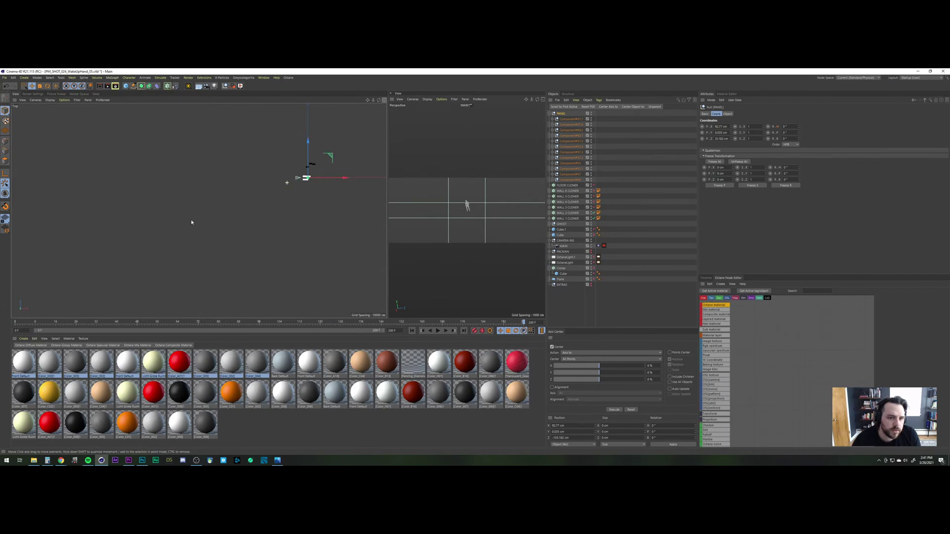
{"action": "scroll", "coordinate": [191, 225], "scroll_direction": "down", "scroll_amount": 2}
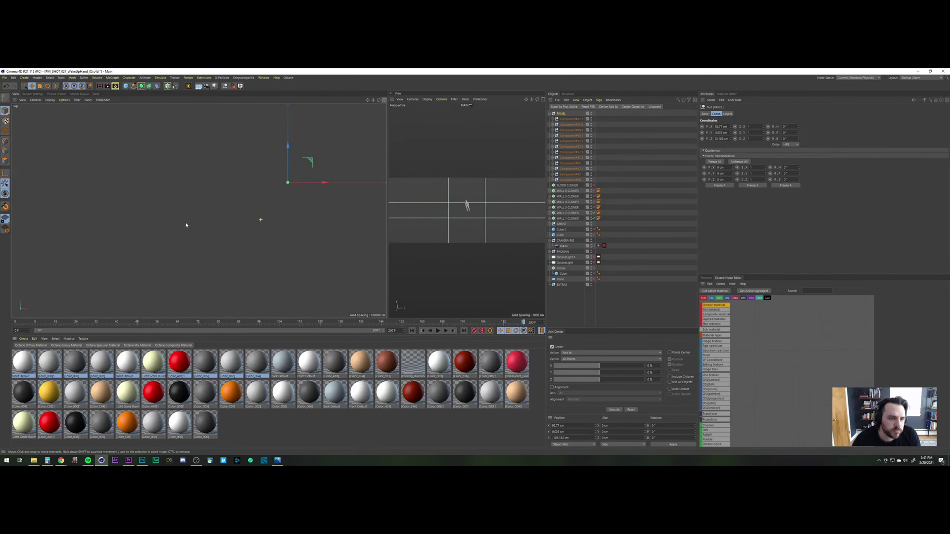
{"action": "left_click", "coordinate": [22, 100]}
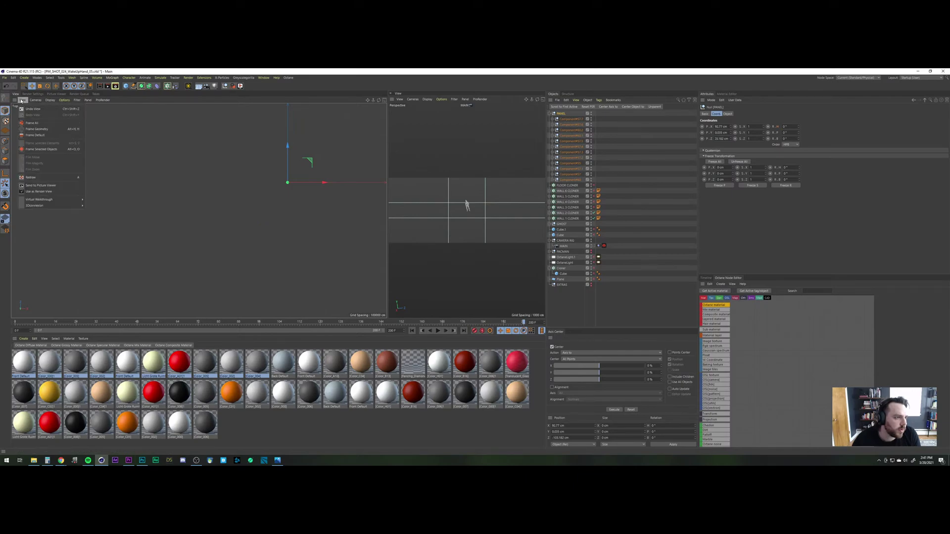
{"action": "left_click", "coordinate": [32, 122]}
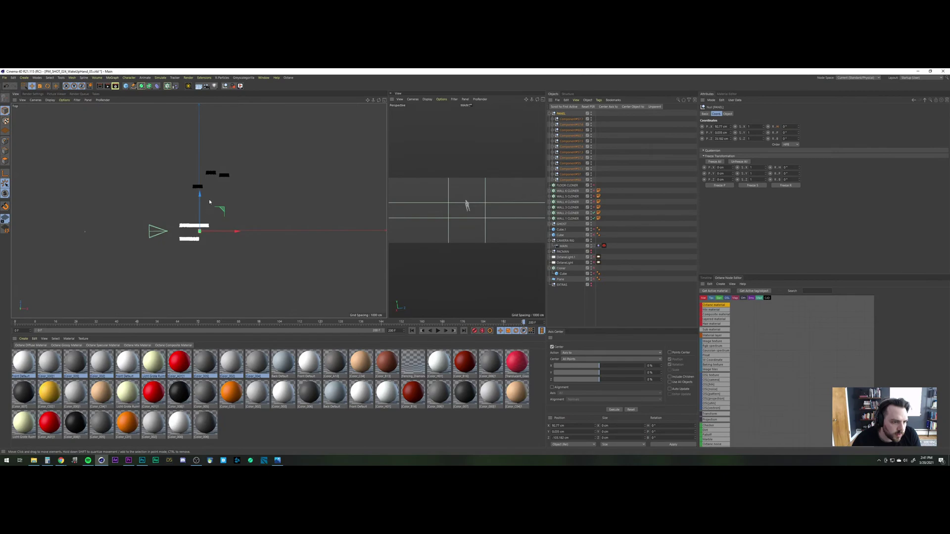
{"action": "scroll", "coordinate": [209, 199], "scroll_direction": "up", "scroll_amount": 10}
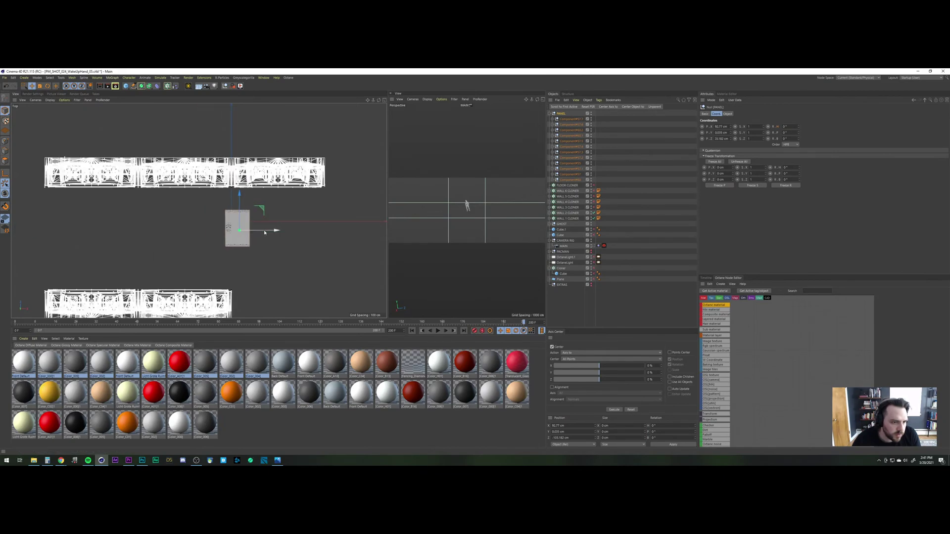
{"action": "key", "text": "t"}
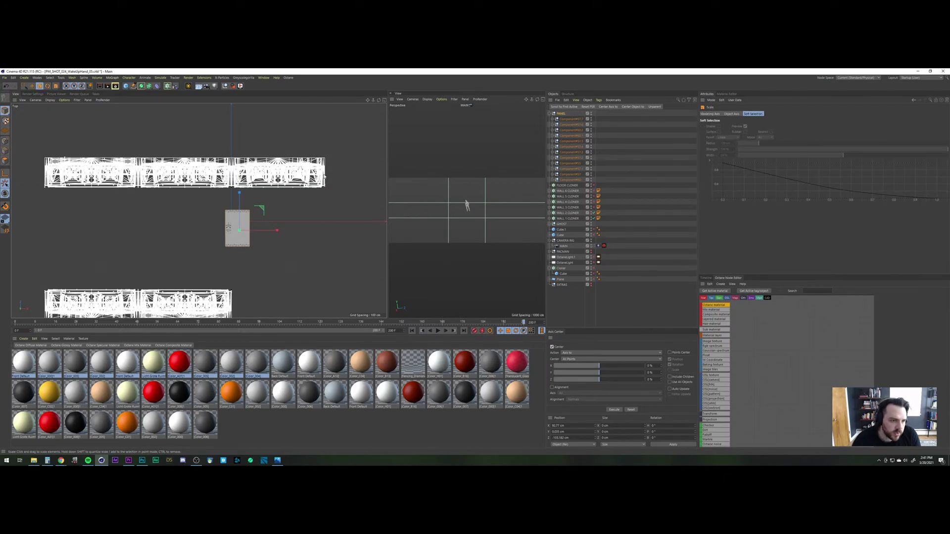
{"action": "left_click_drag", "start_coordinate": [324, 176], "coordinate": [652, 121]}
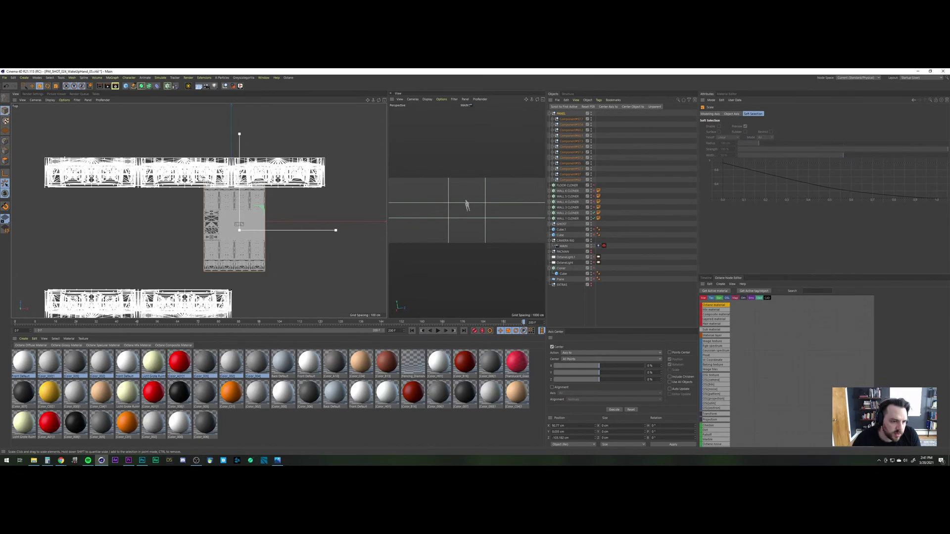
{"action": "left_click_drag", "start_coordinate": [653, 121], "coordinate": [657, 121]}
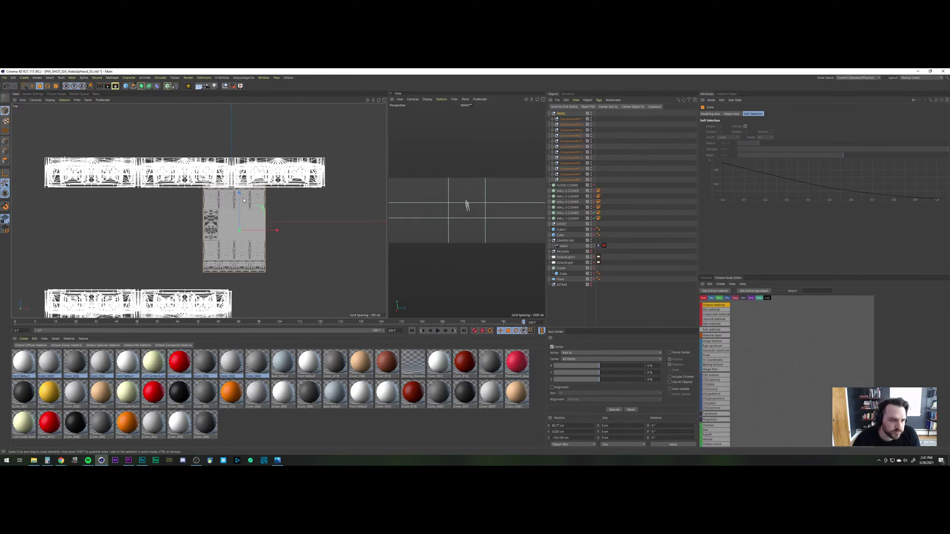
{"action": "key", "text": "e"}
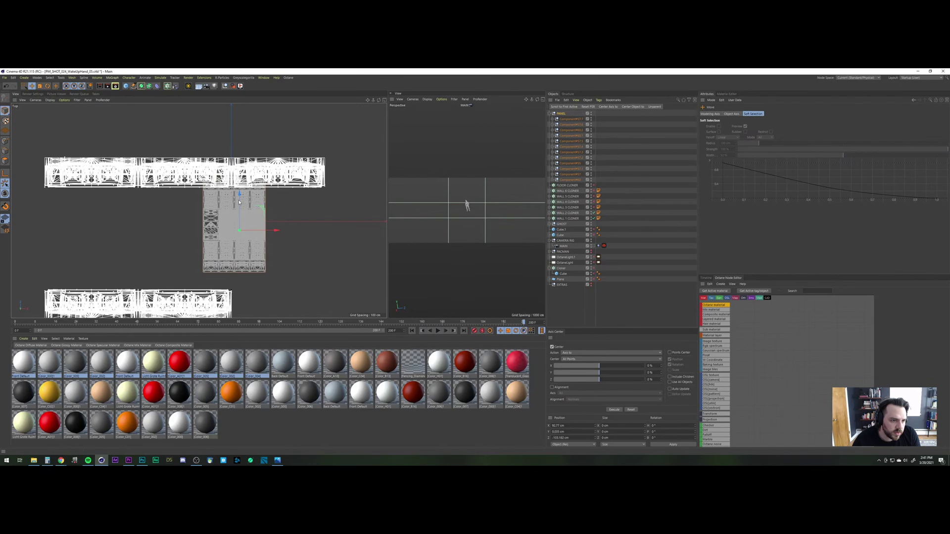
{"action": "left_click_drag", "start_coordinate": [239, 205], "coordinate": [238, 214]}
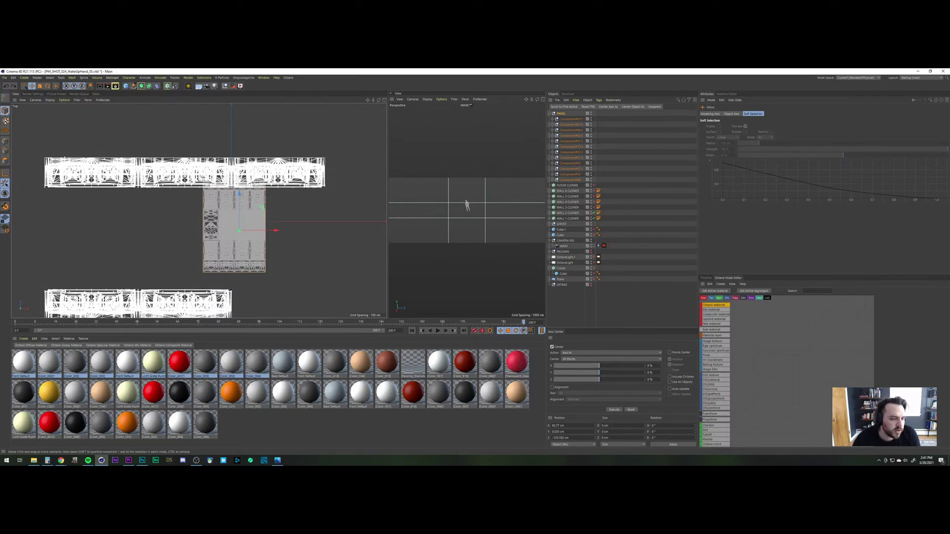
Step: Look at the wall components in the open SciFi_Arch project and return to the shot scene
{"action": "key", "text": "v"}
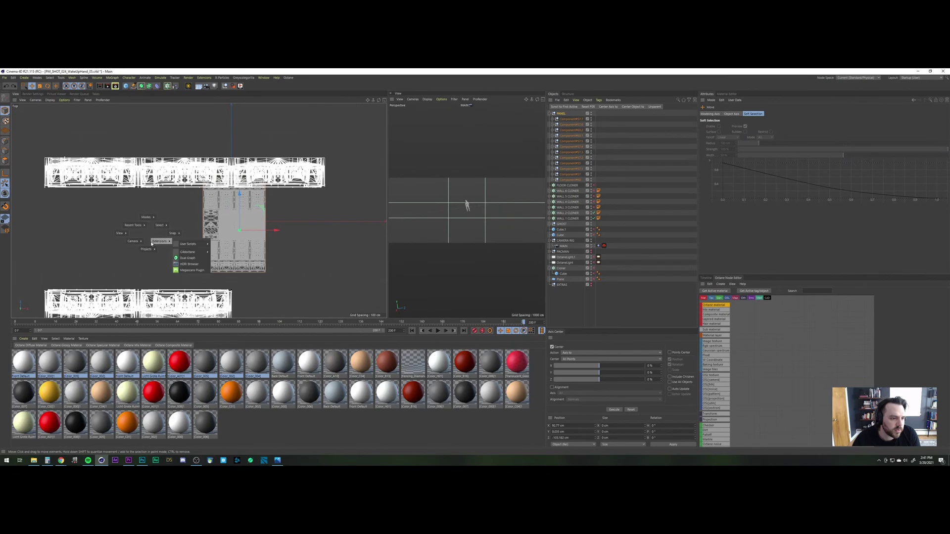
{"action": "left_click", "coordinate": [146, 262]}
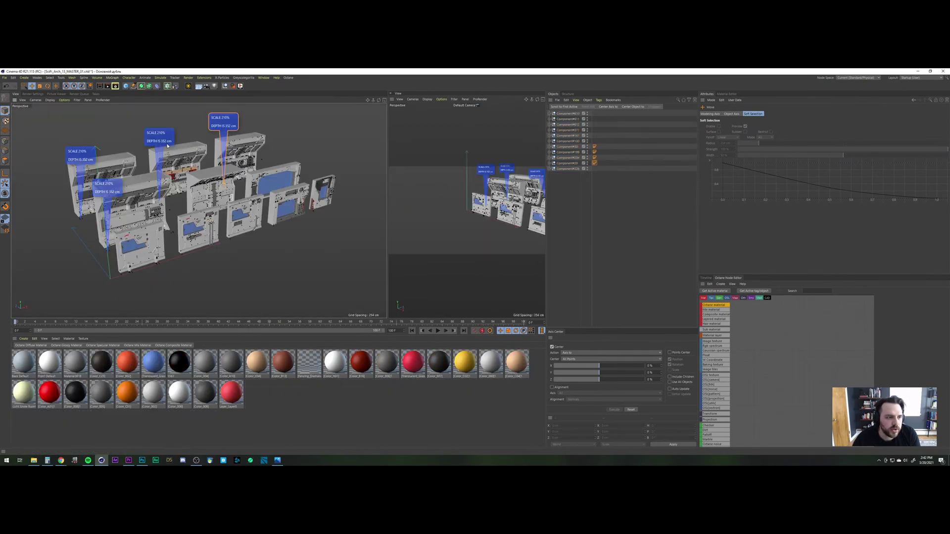
{"action": "key", "text": "v"}
{"action": "left_click", "coordinate": [197, 222]}
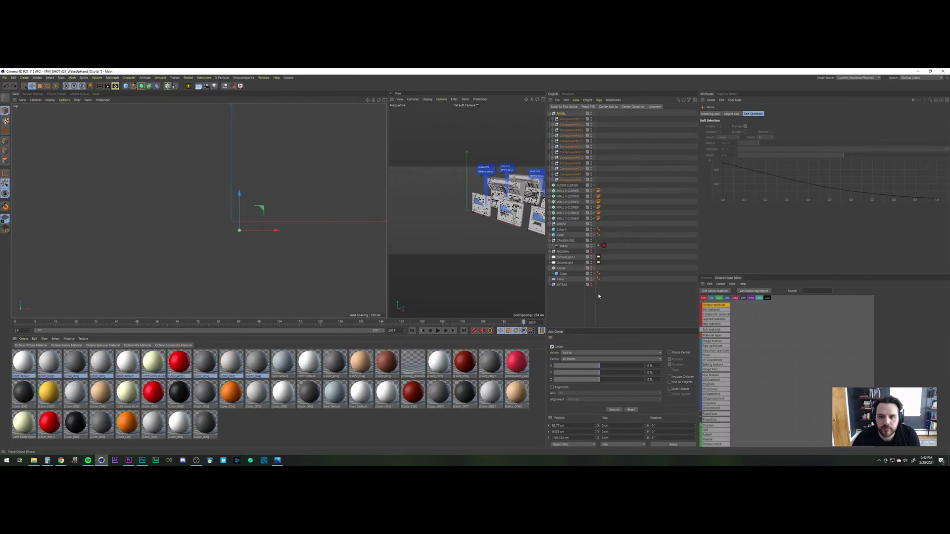
Step: Compare the coordinates of the PANEL null with those of WALL 2 CLONER and WALL 1 CLONER
{"action": "left_click", "coordinate": [561, 114]}
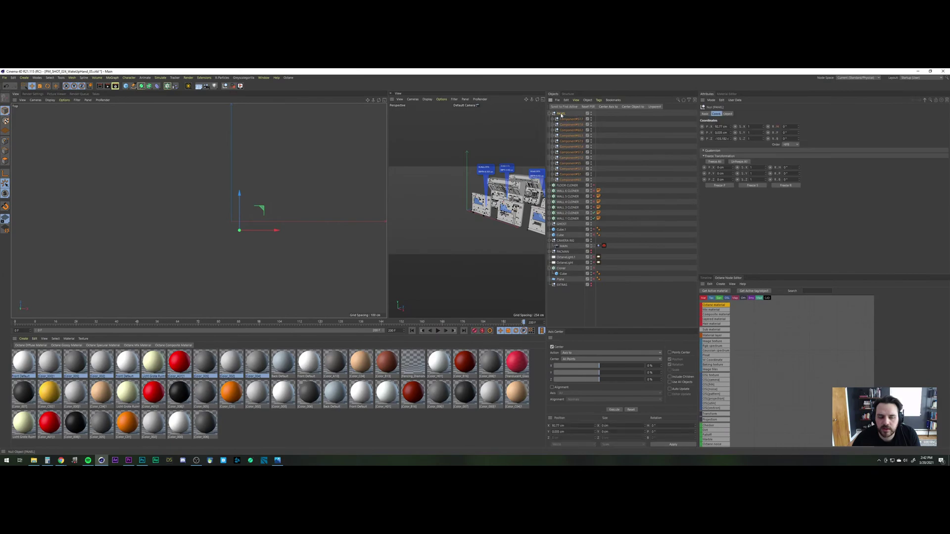
{"action": "left_click", "coordinate": [567, 213]}
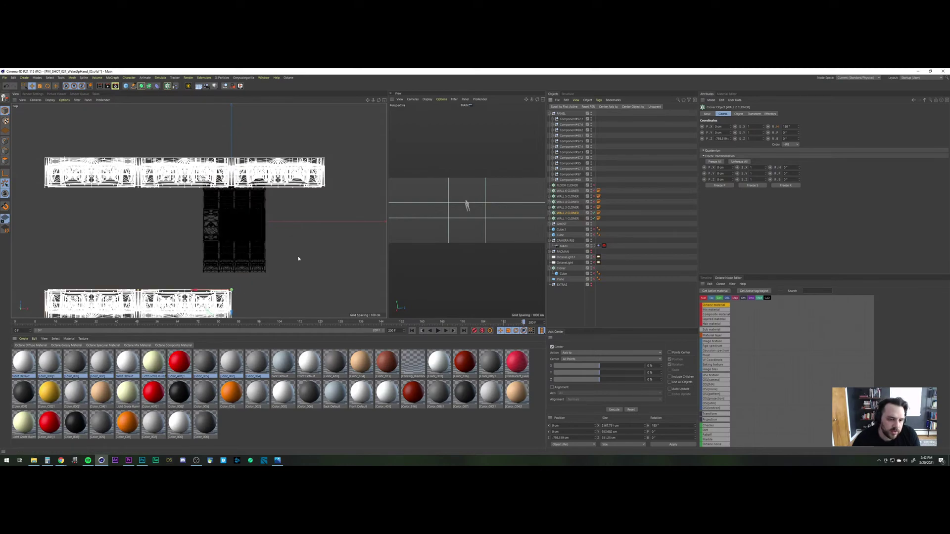
{"action": "left_click", "coordinate": [567, 219], "text": "shift"}
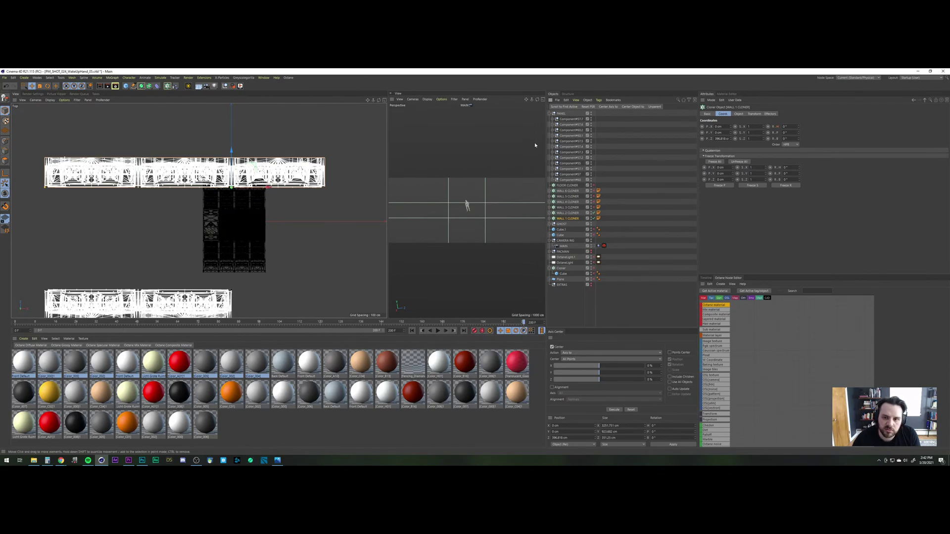
{"action": "left_click", "coordinate": [561, 113]}
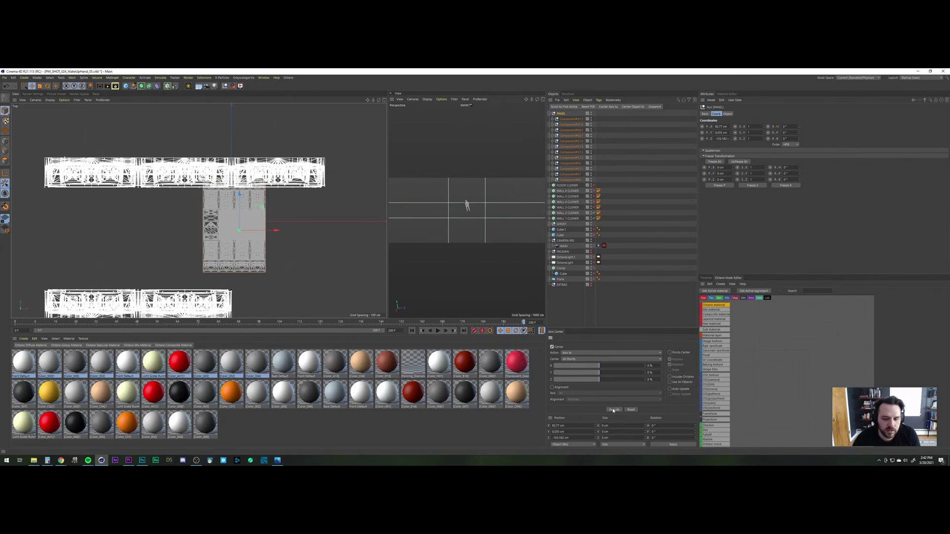
{"action": "left_click", "coordinate": [596, 310]}
Step: Duplicate the LIGHT cylinder from its component inside PANEL to the top level of the object hierarchy
{"action": "left_click", "coordinate": [571, 141]}
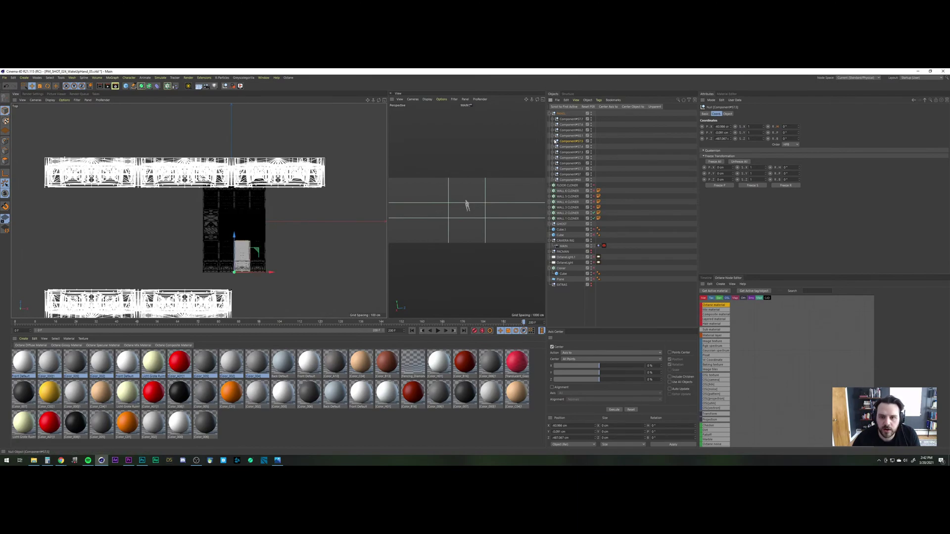
{"action": "left_click", "coordinate": [554, 164]}
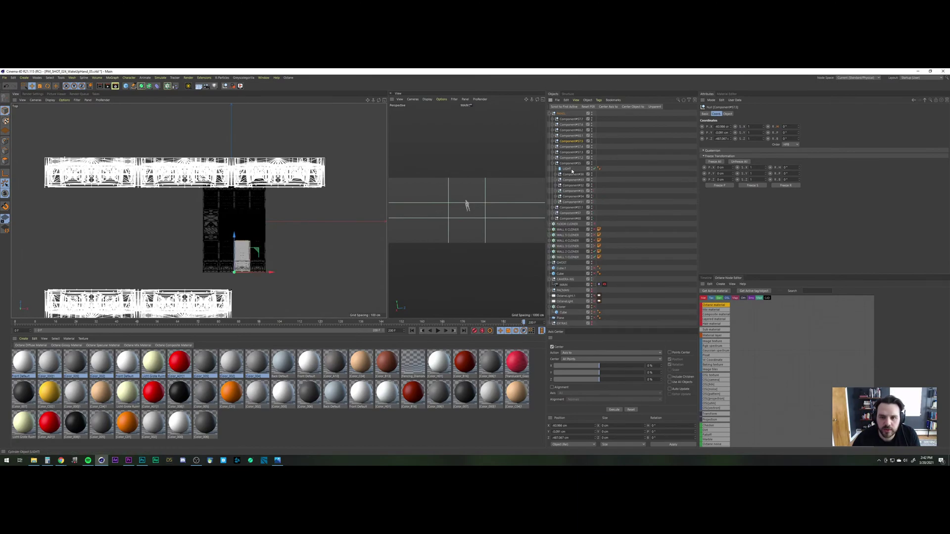
{"action": "left_click", "coordinate": [568, 170]}
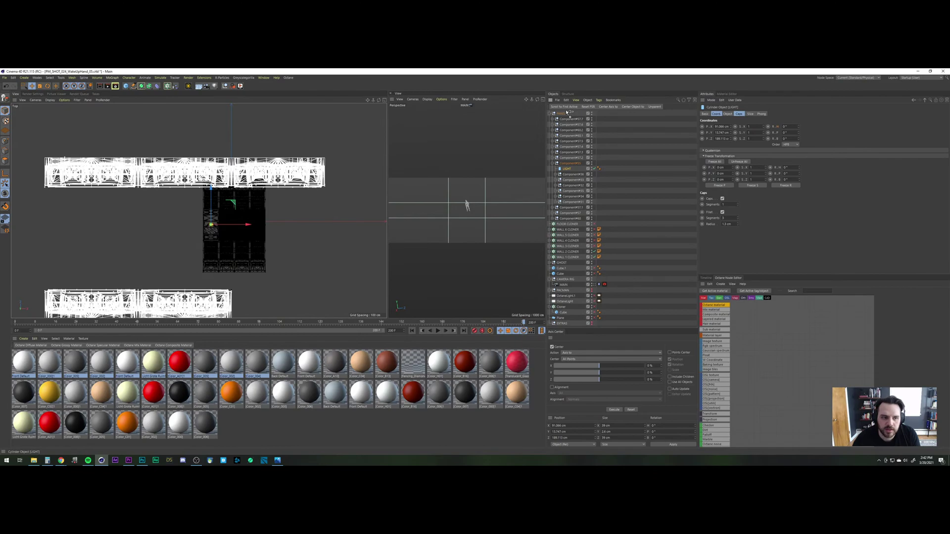
{"action": "left_click_drag", "start_coordinate": [567, 113], "coordinate": [567, 113], "text": "ctrl"}
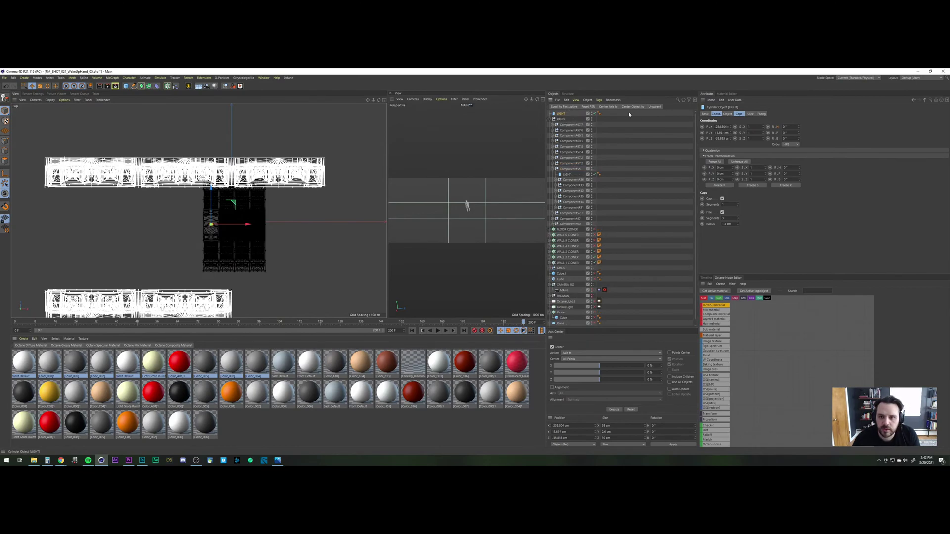
Step: Copy WALL 1 CLONER's Z position to the duplicated LIGHT cylinder and offset that value to place it between the wall rows
{"action": "left_click", "coordinate": [567, 263]}
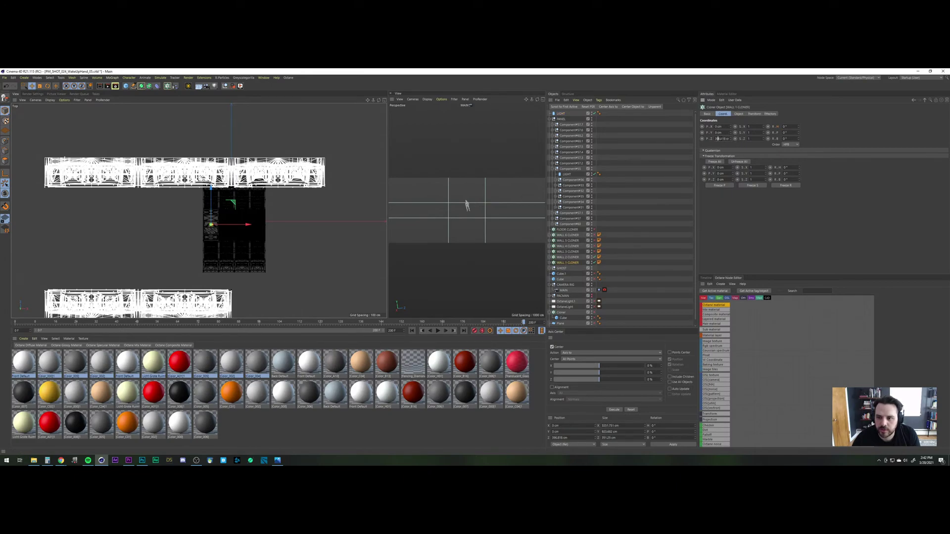
{"action": "double_click", "coordinate": [722, 139]}
{"action": "key", "text": "ctrl+c"}
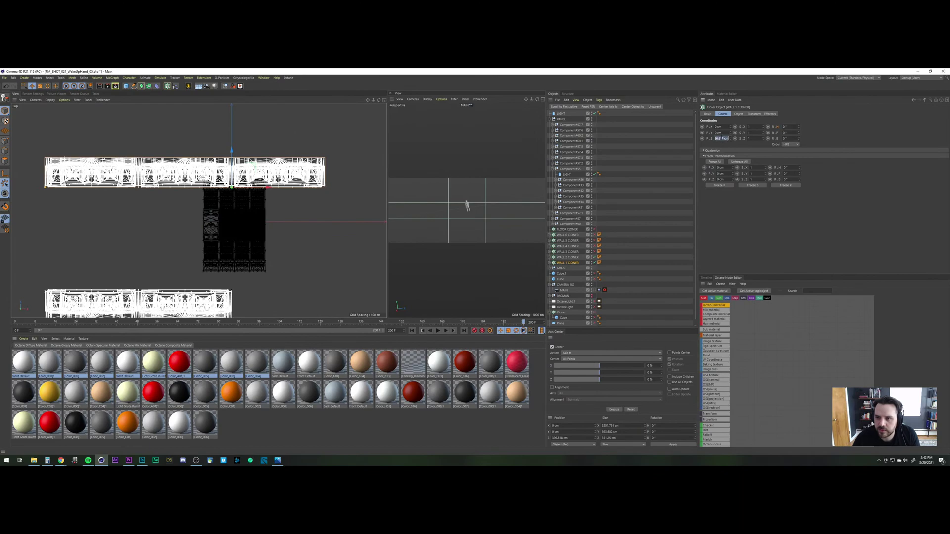
{"action": "left_click", "coordinate": [560, 113]}
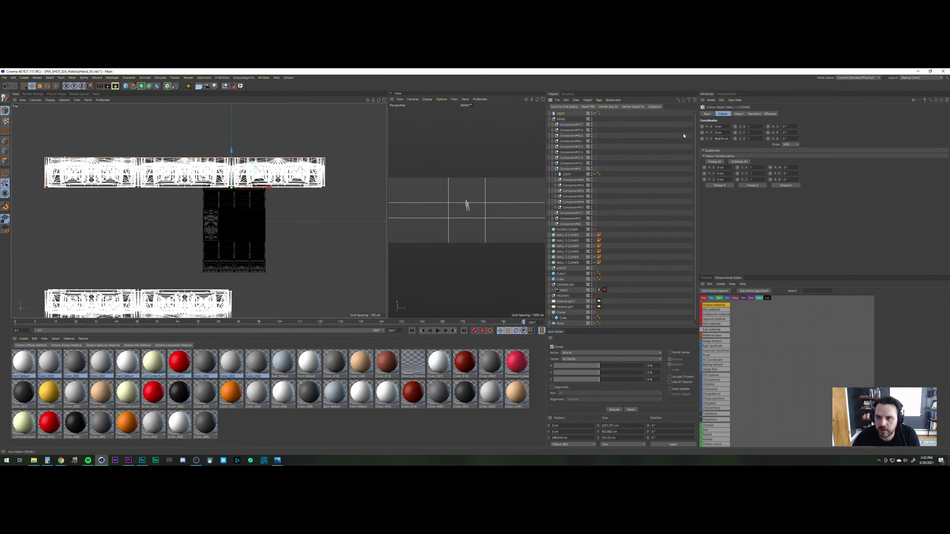
{"action": "double_click", "coordinate": [721, 139]}
{"action": "key", "text": "ctrl+v"}
{"action": "key", "text": "Return"}
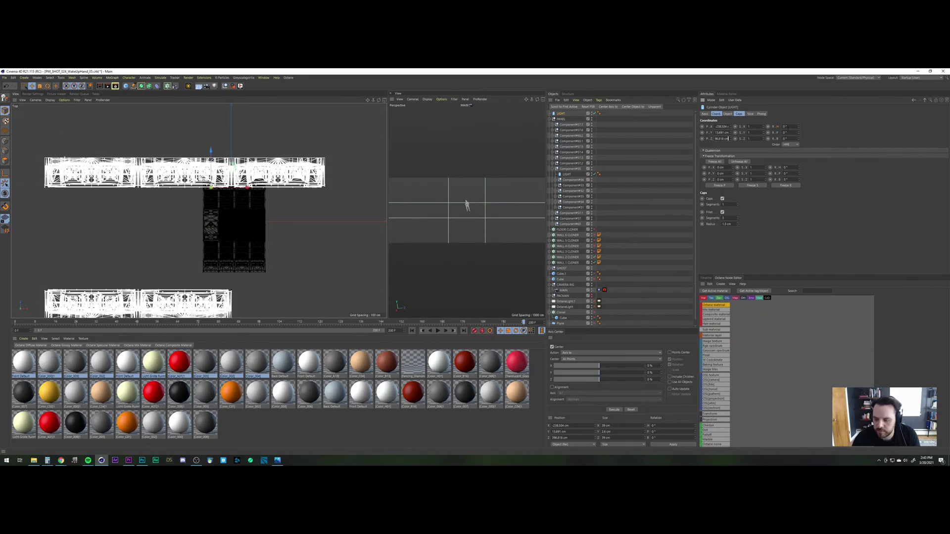
{"action": "key", "text": "Return"}
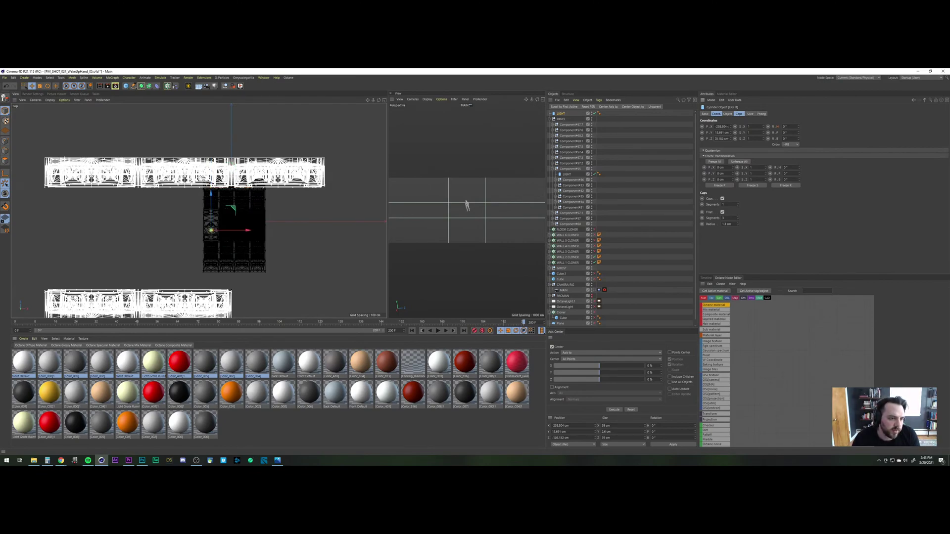
Step: Collapse the PANEL hierarchy and move the PANEL null along negative Z to about -172 cm
{"action": "left_click", "coordinate": [551, 118]}
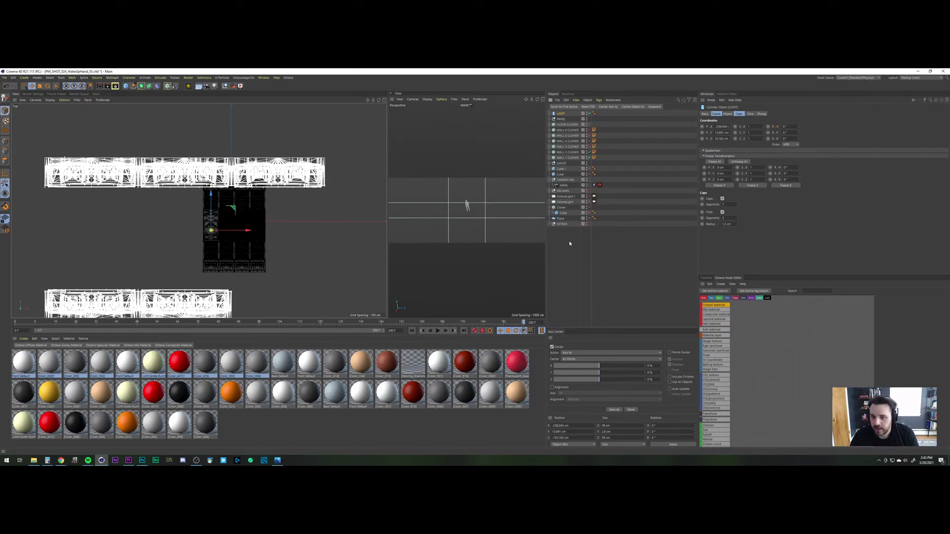
{"action": "left_click", "coordinate": [556, 139]}
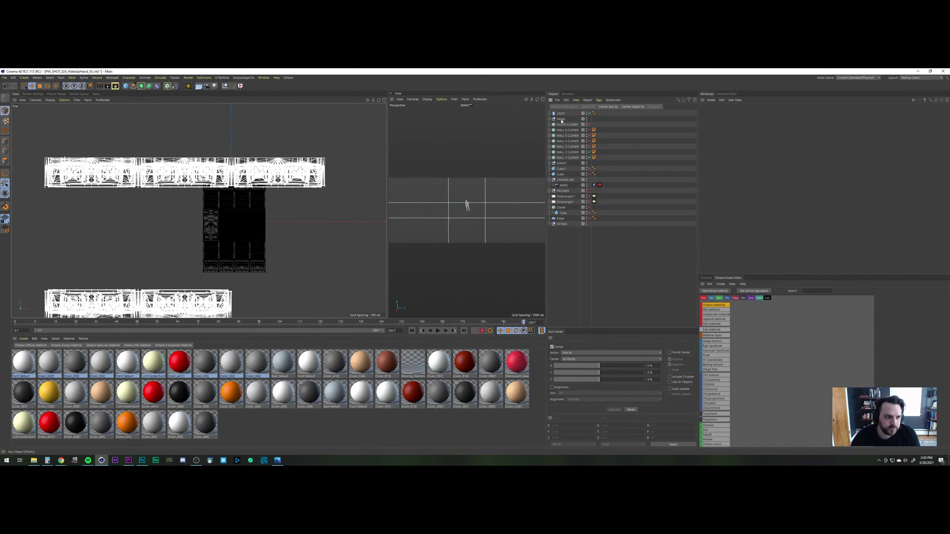
{"action": "left_click", "coordinate": [561, 119]}
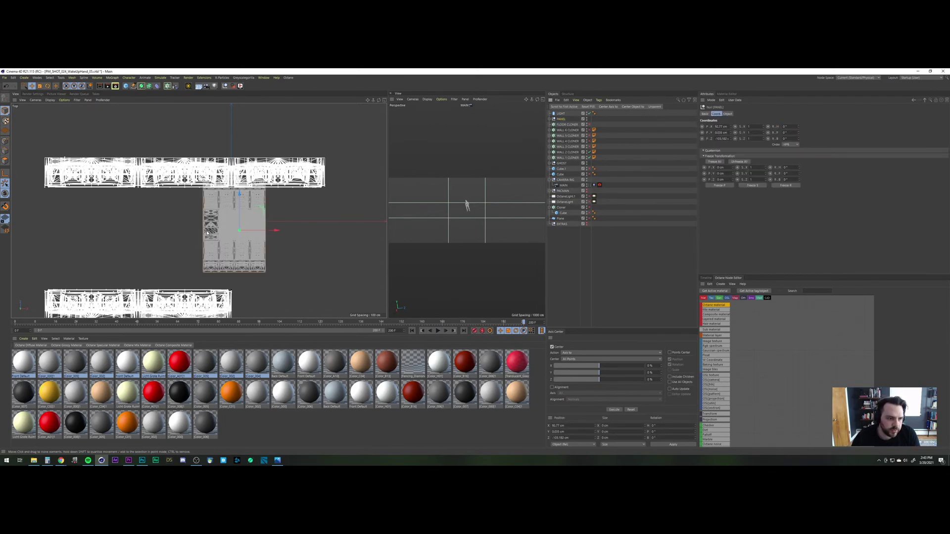
{"action": "scroll", "coordinate": [213, 210], "scroll_direction": "up", "scroll_amount": 10}
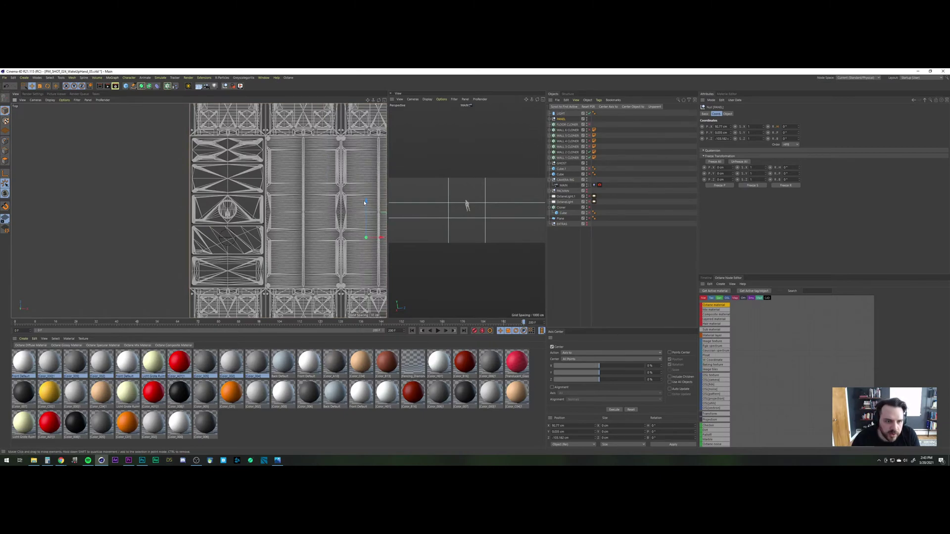
{"action": "left_click_drag", "start_coordinate": [366, 205], "coordinate": [367, 230]}
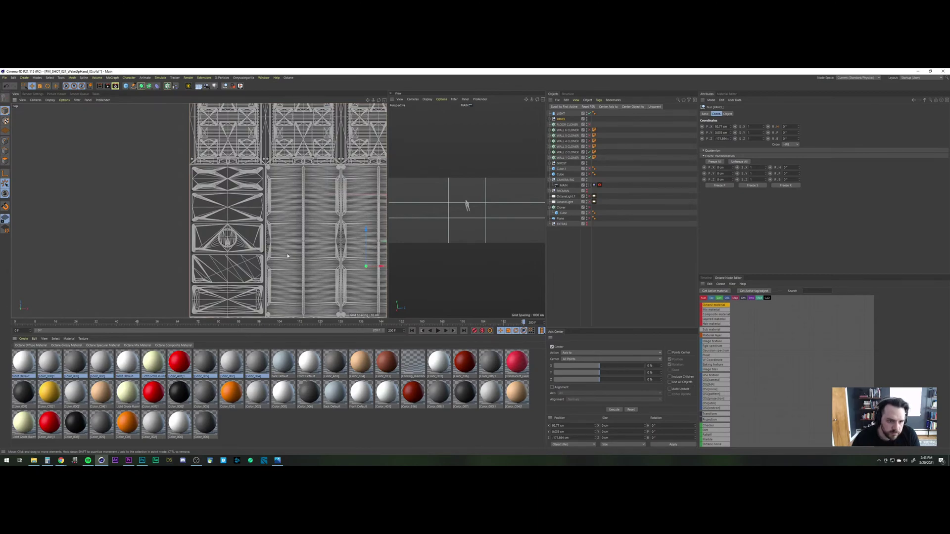
Step: Set the PANEL null's Z position to -170 cm to align its centre with the reference LIGHT cylinder in the top view
{"action": "scroll", "coordinate": [237, 236], "scroll_direction": "up", "scroll_amount": 4}
{"action": "scroll", "coordinate": [238, 236], "scroll_direction": "up", "scroll_amount": 1}
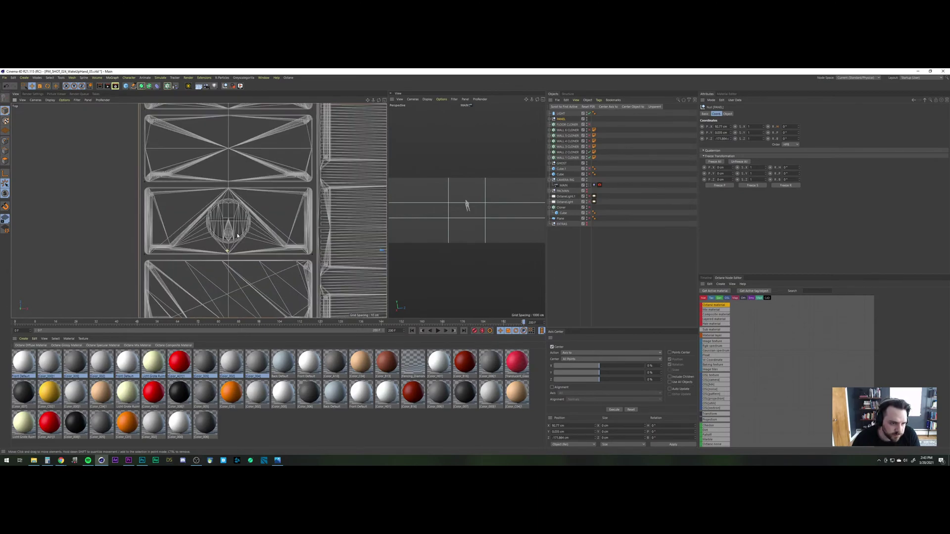
{"action": "right_click_drag", "start_coordinate": [237, 236], "coordinate": [237, 236], "text": "alt"}
{"action": "middle_click_drag", "start_coordinate": [197, 253], "coordinate": [90, 263], "text": "alt"}
{"action": "middle_click_drag", "start_coordinate": [239, 238], "coordinate": [351, 245], "text": "alt"}
{"action": "right_click_drag", "start_coordinate": [221, 238], "coordinate": [234, 197], "text": "alt"}
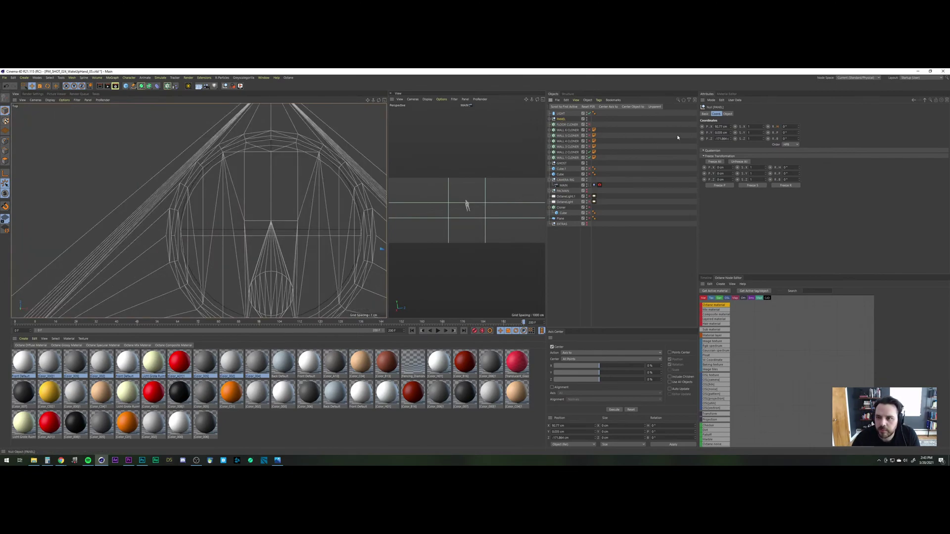
{"action": "left_click", "coordinate": [731, 128]}
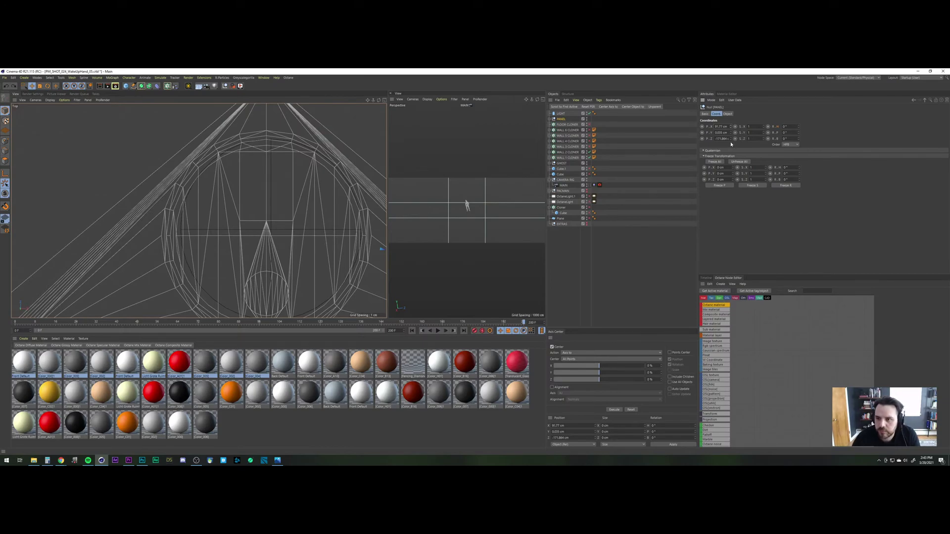
{"action": "key", "text": "ctrl+z"}
{"action": "left_click", "coordinate": [731, 139]}
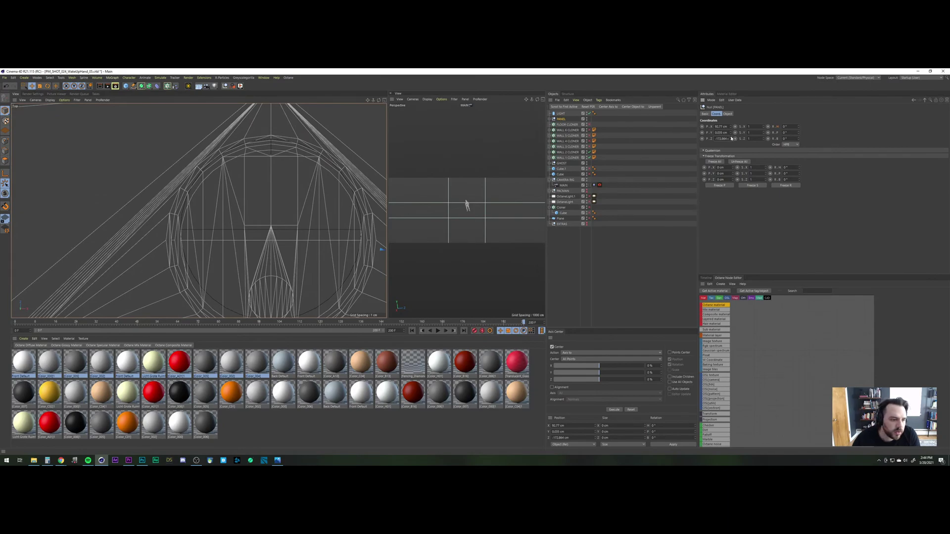
{"action": "left_click", "coordinate": [731, 139]}
{"action": "left_click", "coordinate": [731, 139]}
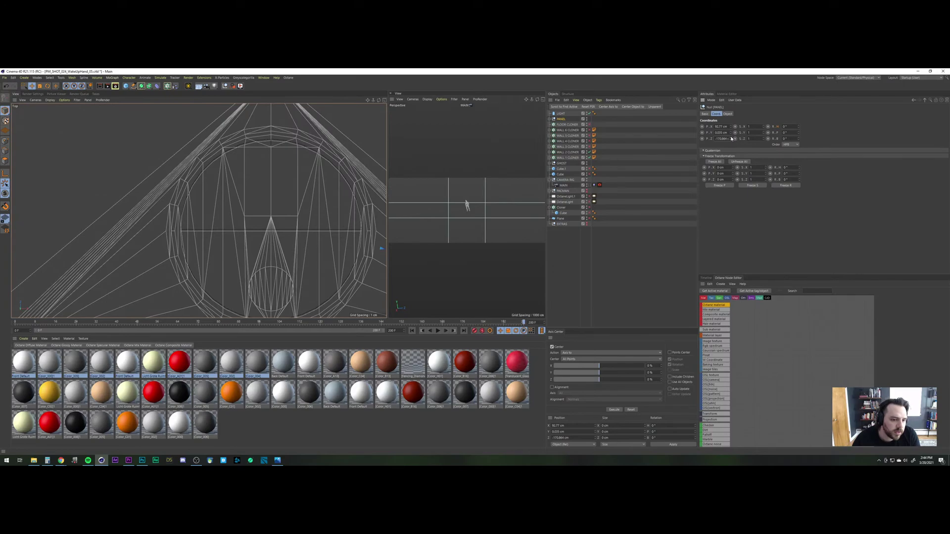
{"action": "double_click", "coordinate": [721, 138]}
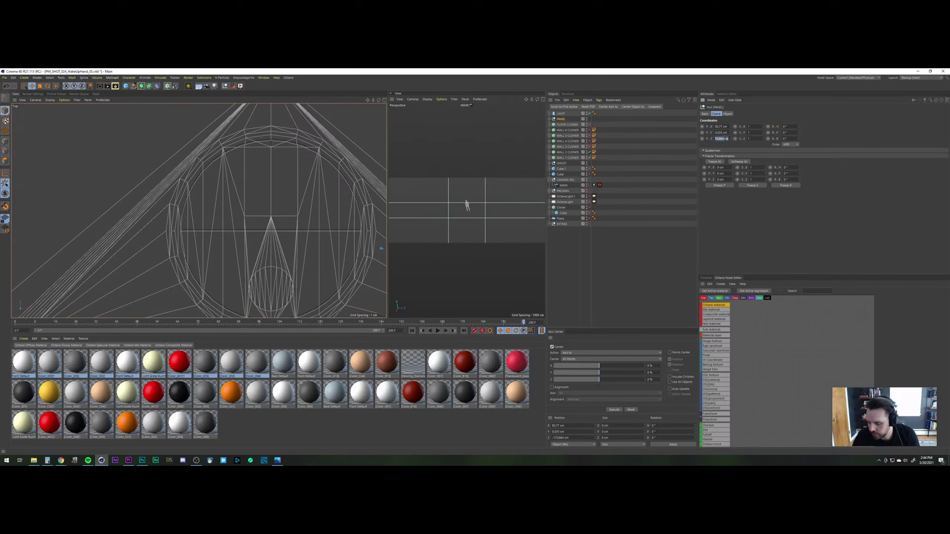
{"action": "type", "text": "-170"}
{"action": "key", "text": "Return"}
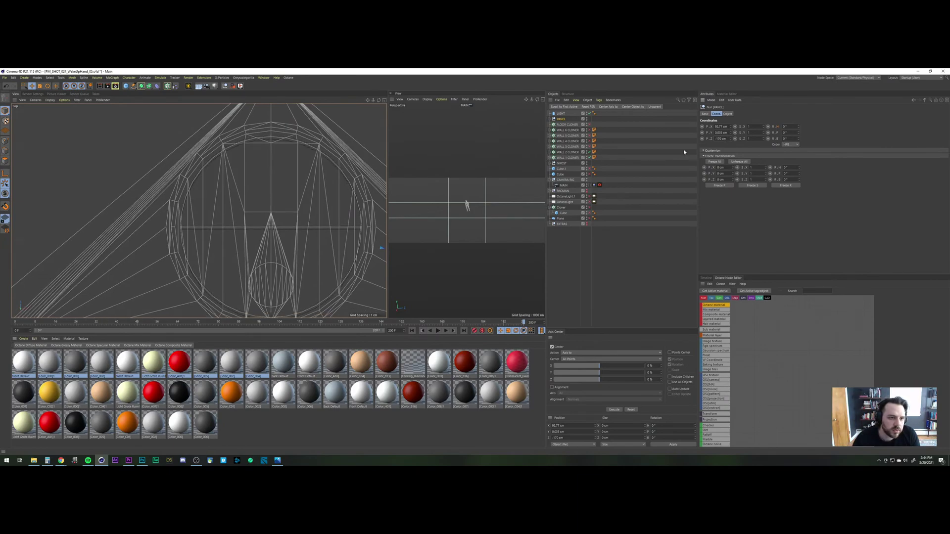
Step: Select the LIGHT cylinder and switch the main viewport from the top view to the perspective view
{"action": "left_click", "coordinate": [551, 114]}
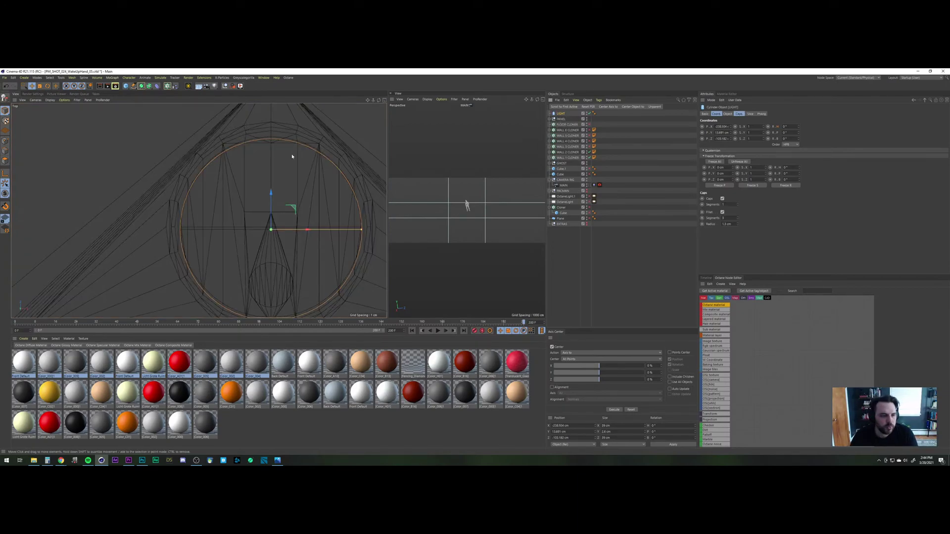
{"action": "left_click", "coordinate": [385, 100]}
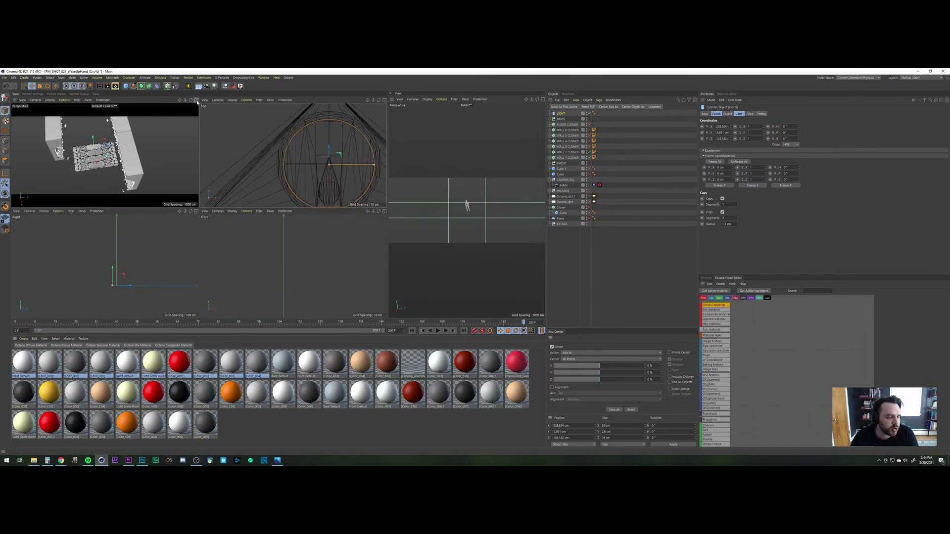
{"action": "left_click", "coordinate": [197, 101]}
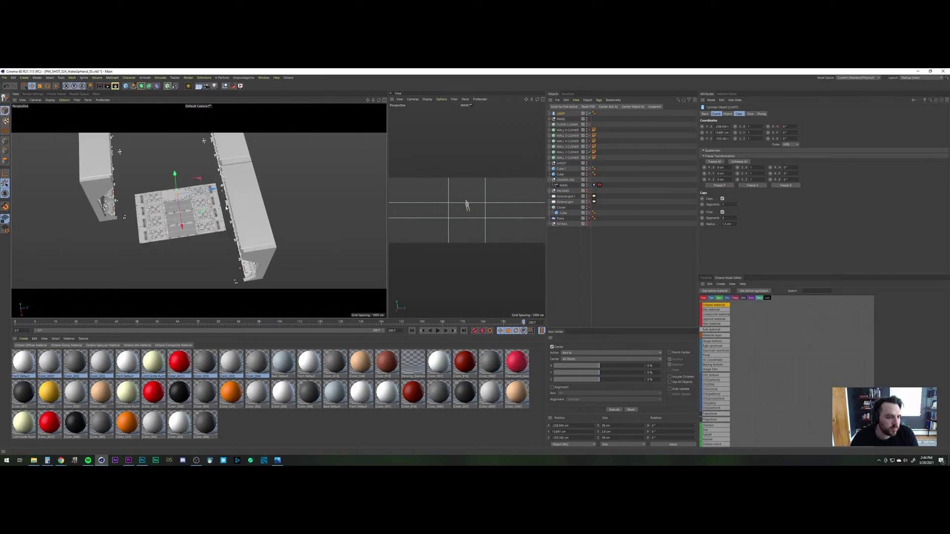
{"action": "key", "text": "t"}
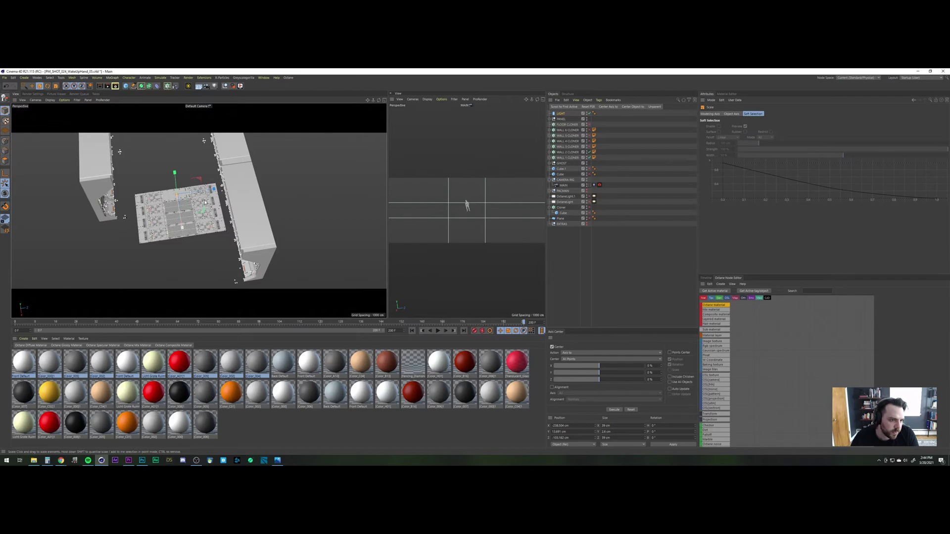
{"action": "left_click_drag", "start_coordinate": [231, 204], "coordinate": [204, 206], "text": "alt"}
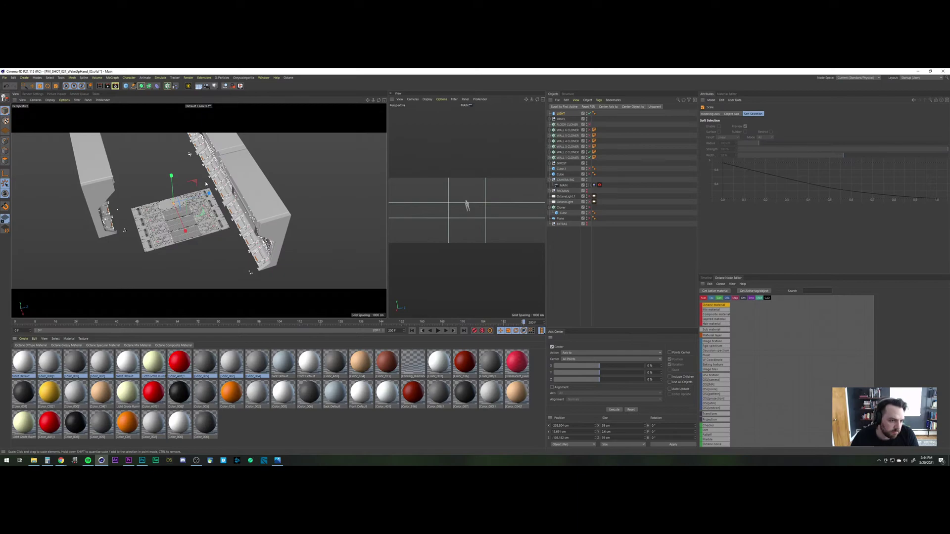
{"action": "left_click_drag", "start_coordinate": [214, 178], "coordinate": [220, 171]}
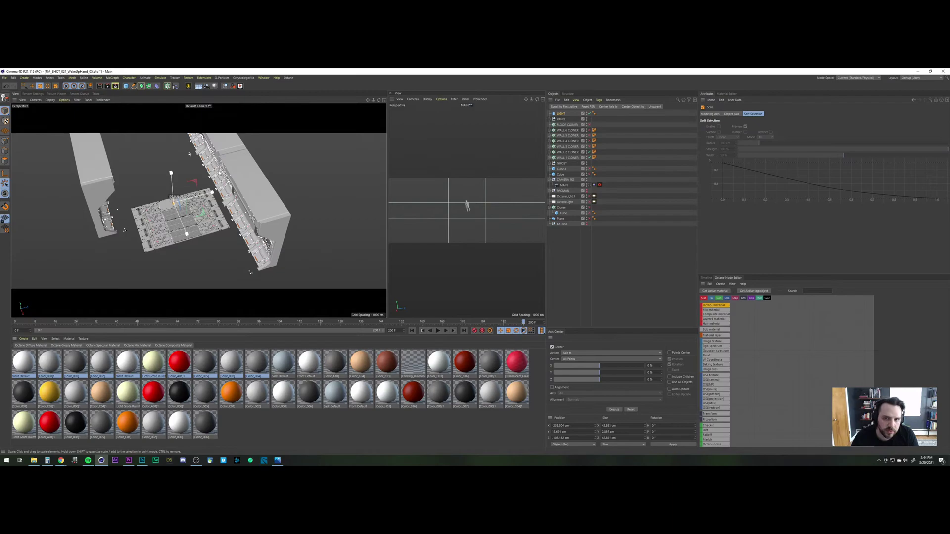
{"action": "key", "text": "ctrl+z"}
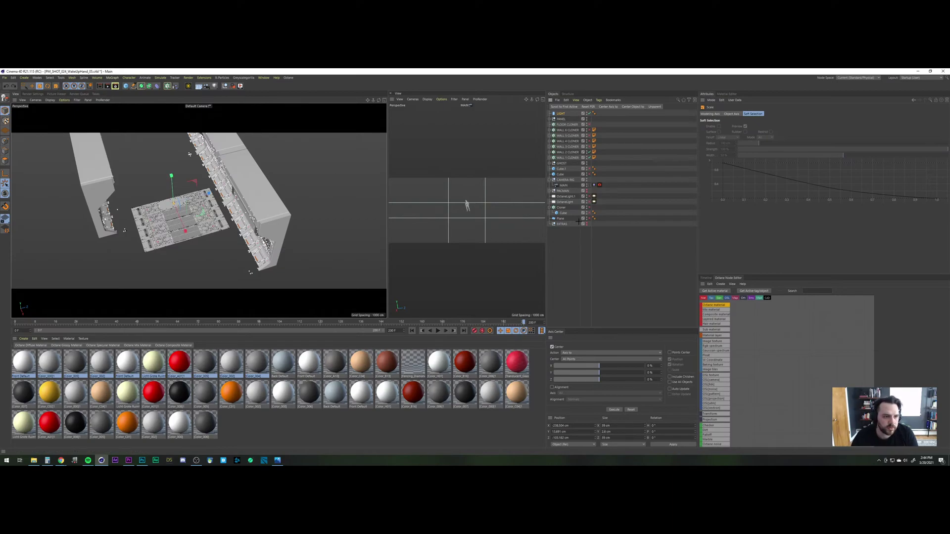
{"action": "left_click", "coordinate": [580, 240]}
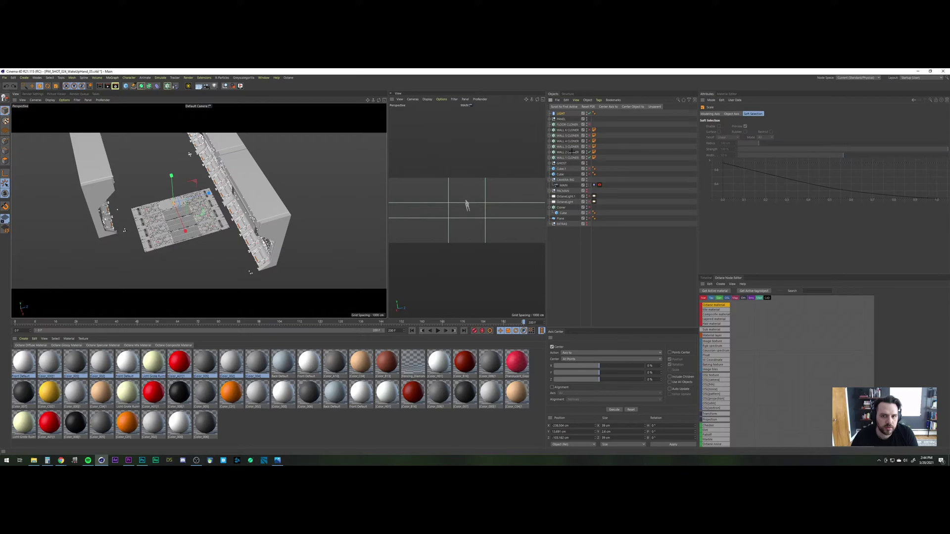
Step: Scale the PANEL null up uniformly so that it nearly fills the gap between the two wall rows
{"action": "left_click", "coordinate": [561, 119]}
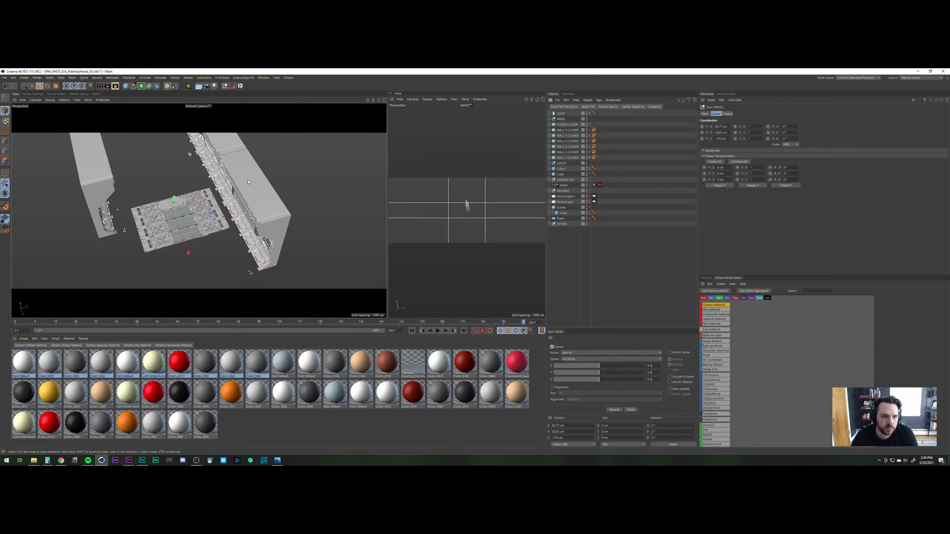
{"action": "key", "text": "t"}
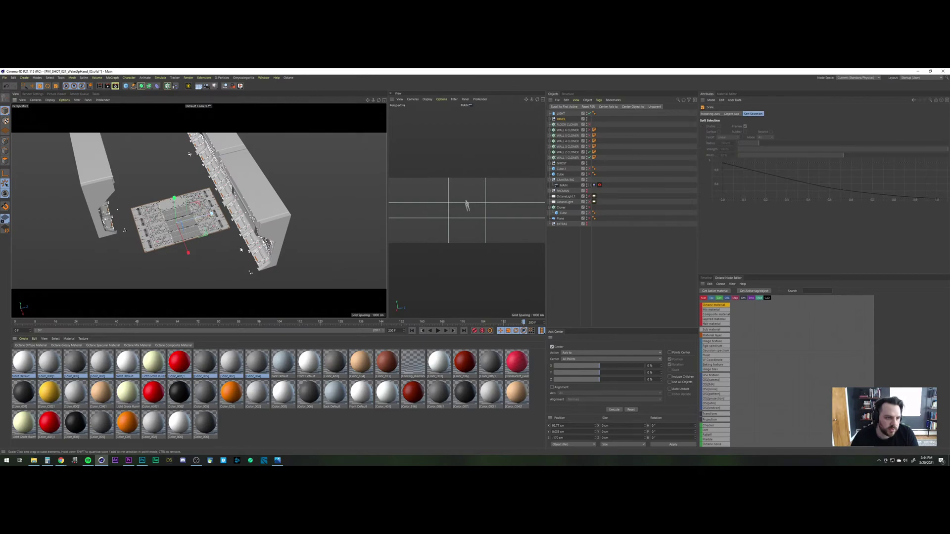
{"action": "left_click_drag", "start_coordinate": [239, 248], "coordinate": [264, 261]}
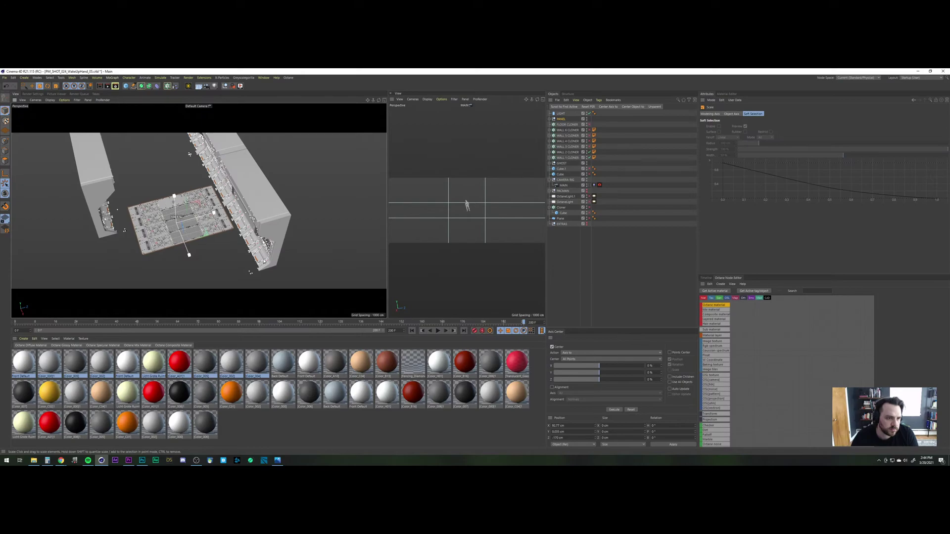
{"action": "left_click_drag", "start_coordinate": [309, 285], "coordinate": [309, 286]}
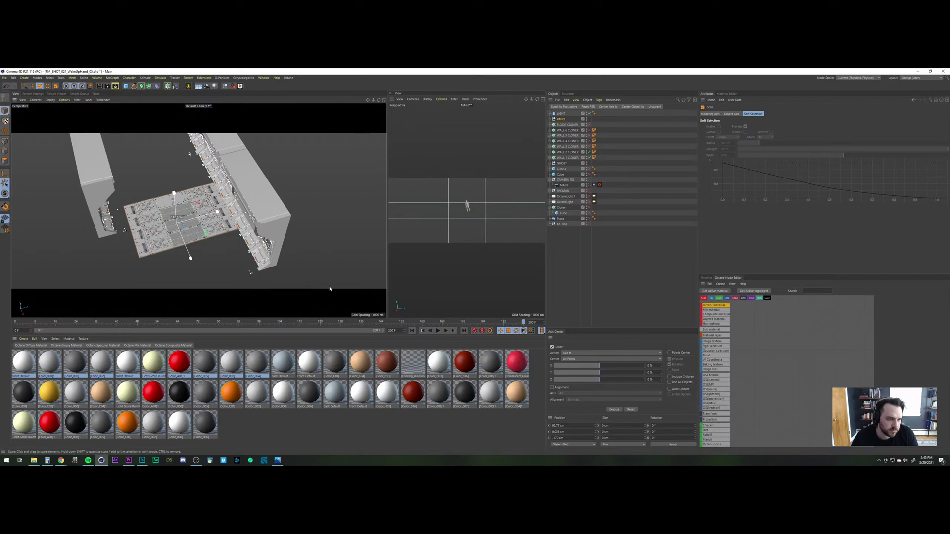
{"action": "left_click_drag", "start_coordinate": [330, 289], "coordinate": [366, 291]}
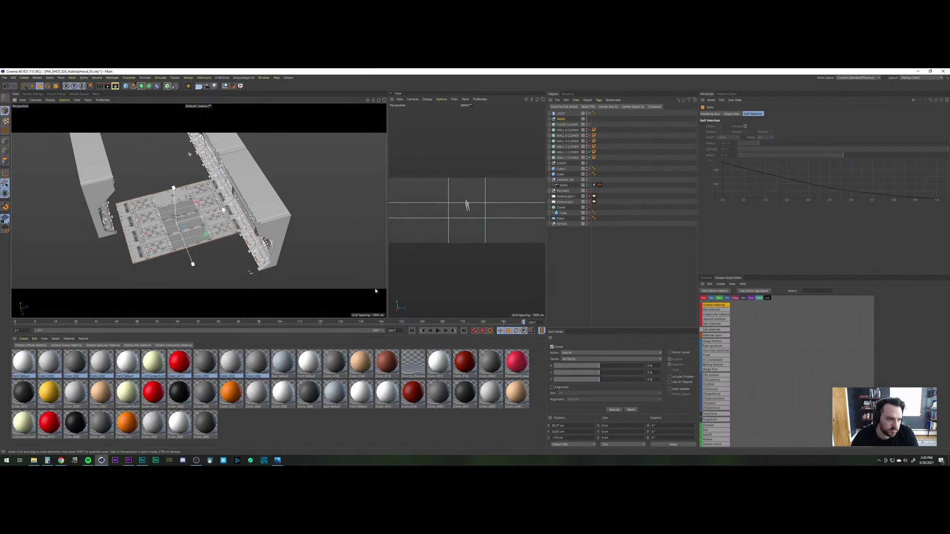
{"action": "left_click_drag", "start_coordinate": [375, 289], "coordinate": [376, 289]}
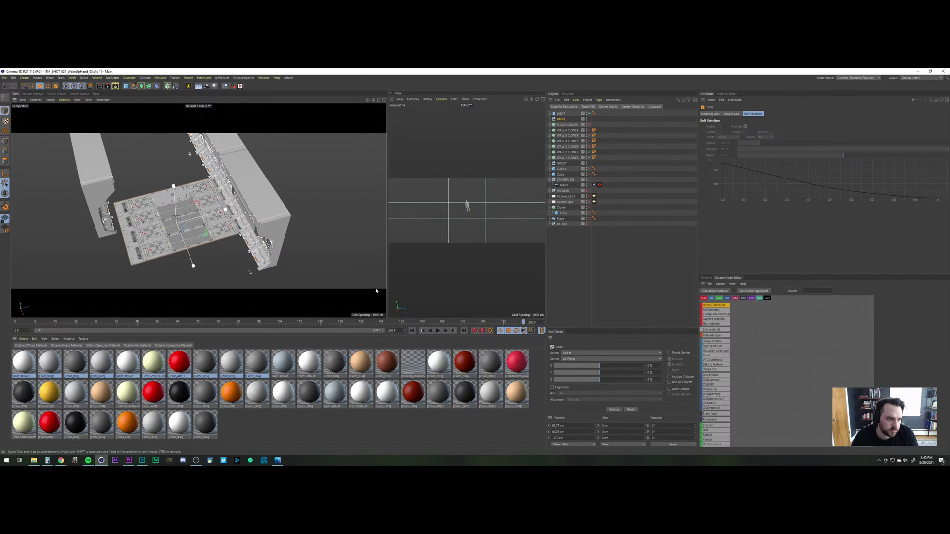
{"action": "left_click_drag", "start_coordinate": [375, 291], "coordinate": [375, 291]}
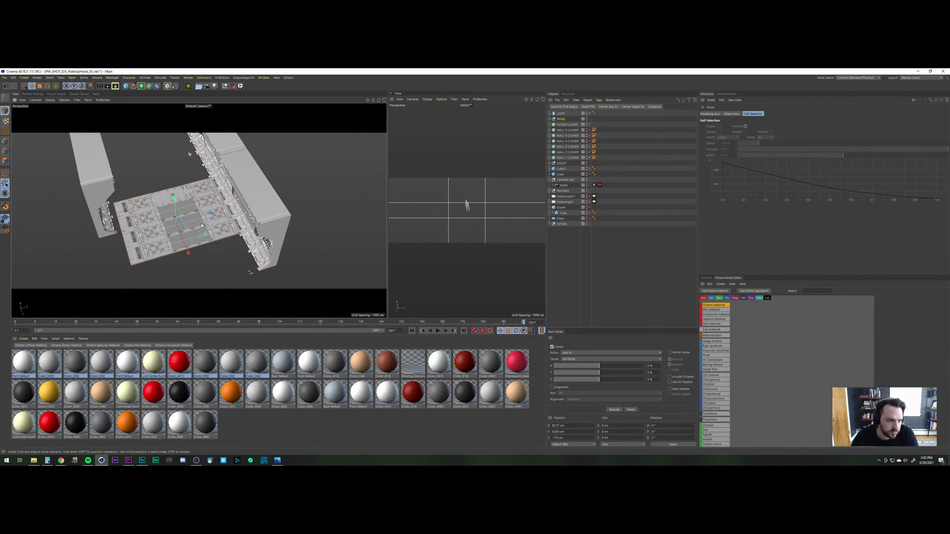
Step: Move the scaled PANEL null along negative Z so that it spans the floor between both wall rows
{"action": "key", "text": "e"}
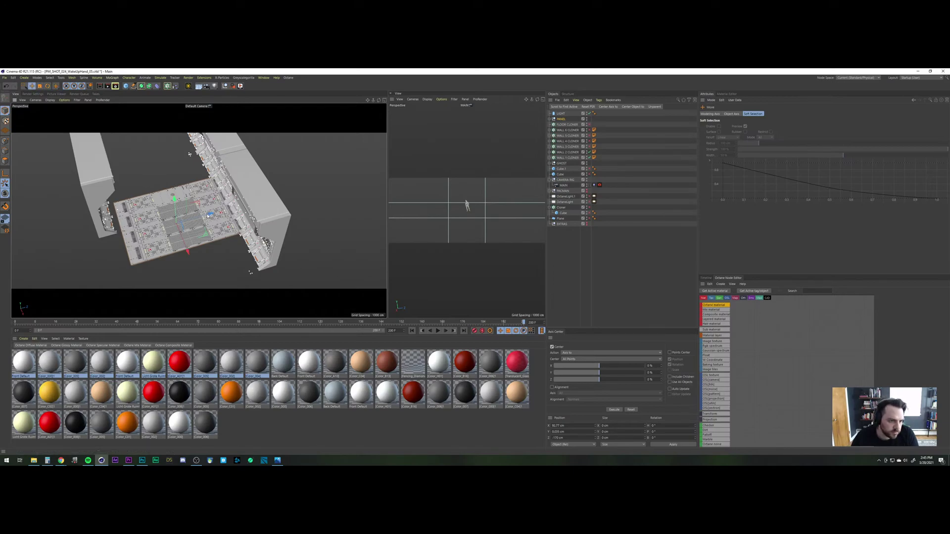
{"action": "mouse_move", "coordinate": [208, 215]}
{"action": "left_mouse_down"}
{"action": "mouse_move", "coordinate": [198, 225]}
{"action": "mouse_move", "coordinate": [201, 217]}
{"action": "left_mouse_up"}
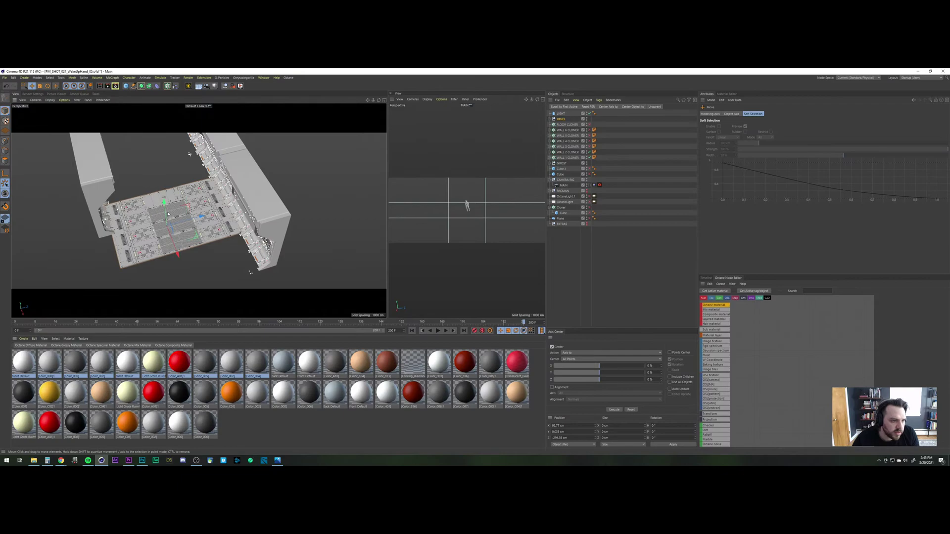
Step: Examine the panel's fit between the walls up close and in the camera view at the first frame
{"action": "scroll", "coordinate": [173, 200], "scroll_direction": "up", "scroll_amount": 5}
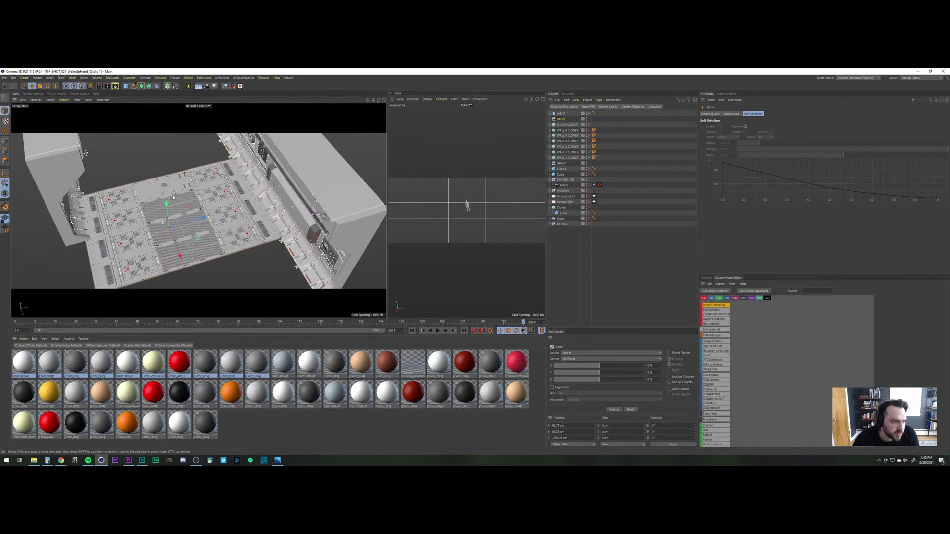
{"action": "scroll", "coordinate": [174, 195], "scroll_direction": "up", "scroll_amount": 3}
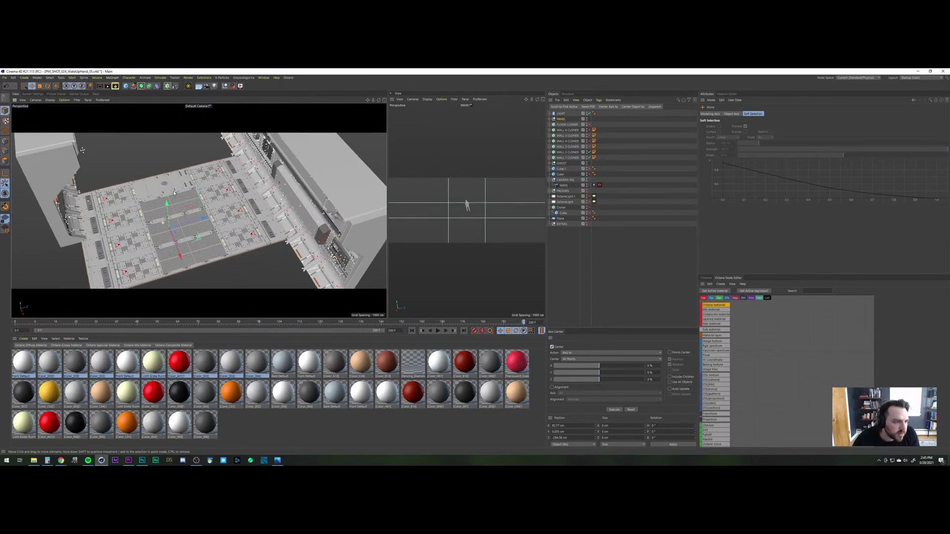
{"action": "scroll", "coordinate": [174, 192], "scroll_direction": "up", "scroll_amount": 2}
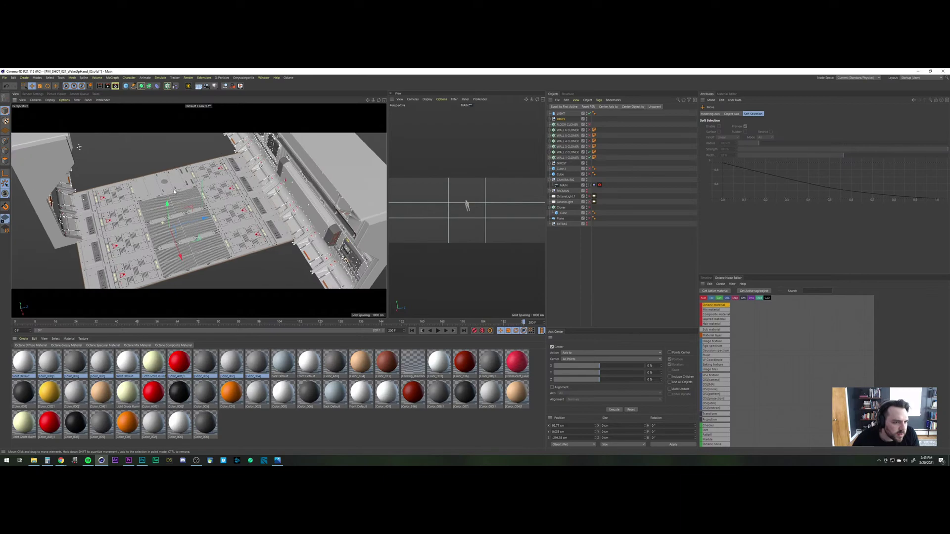
{"action": "scroll", "coordinate": [175, 188], "scroll_direction": "up", "scroll_amount": 1}
{"action": "scroll", "coordinate": [176, 188], "scroll_direction": "up", "scroll_amount": 2}
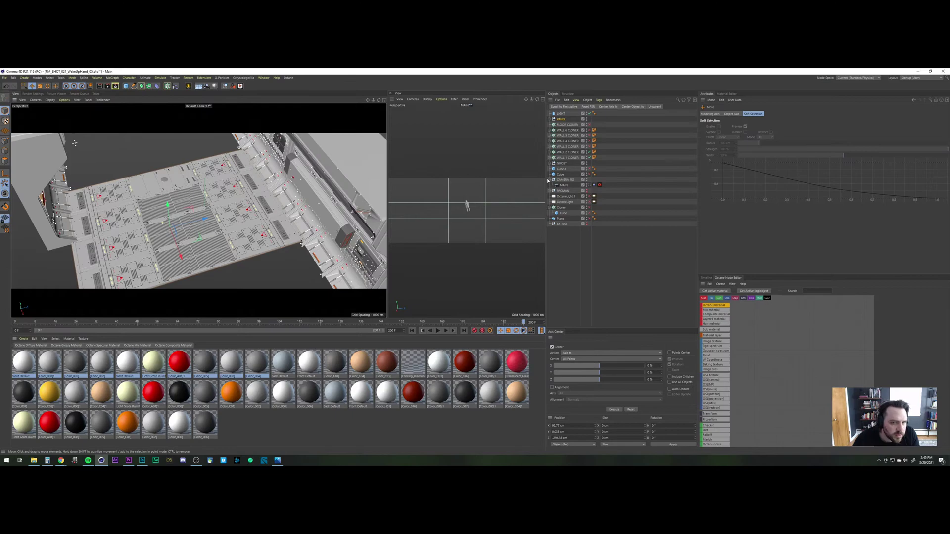
{"action": "left_click", "coordinate": [412, 331]}
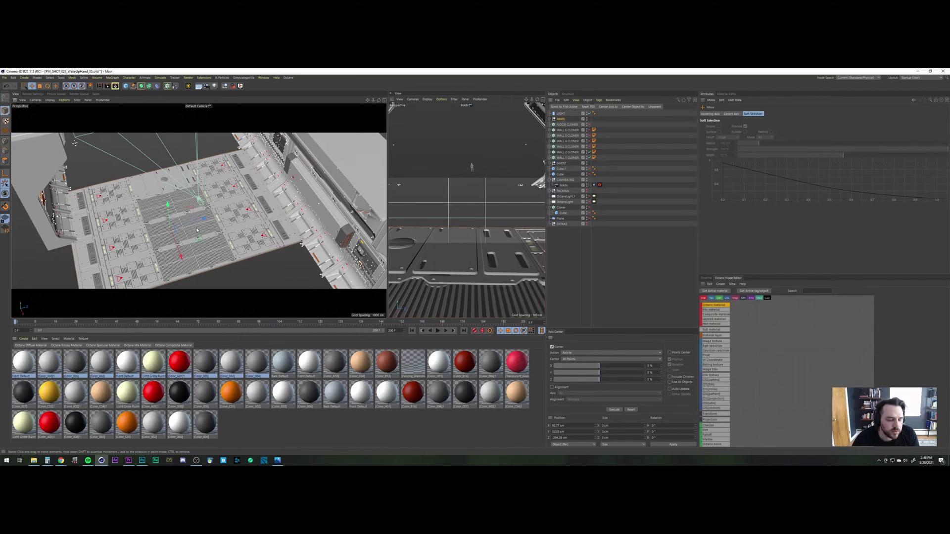
{"action": "scroll", "coordinate": [193, 250], "scroll_direction": "down", "scroll_amount": 3}
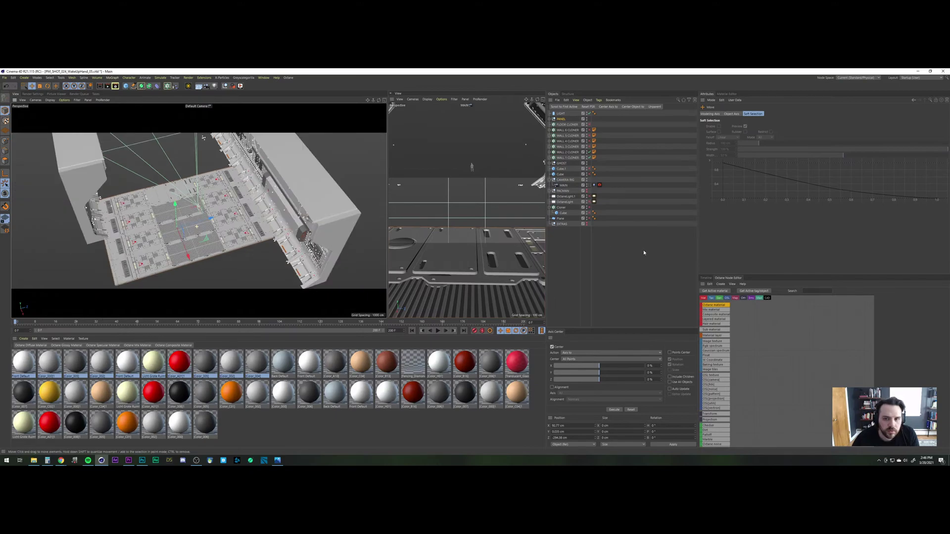
Step: Copy the PANEL null and switch to the FLOOR_MASTER_01.c4d project
{"action": "left_click", "coordinate": [561, 120], "text": "ctrl"}
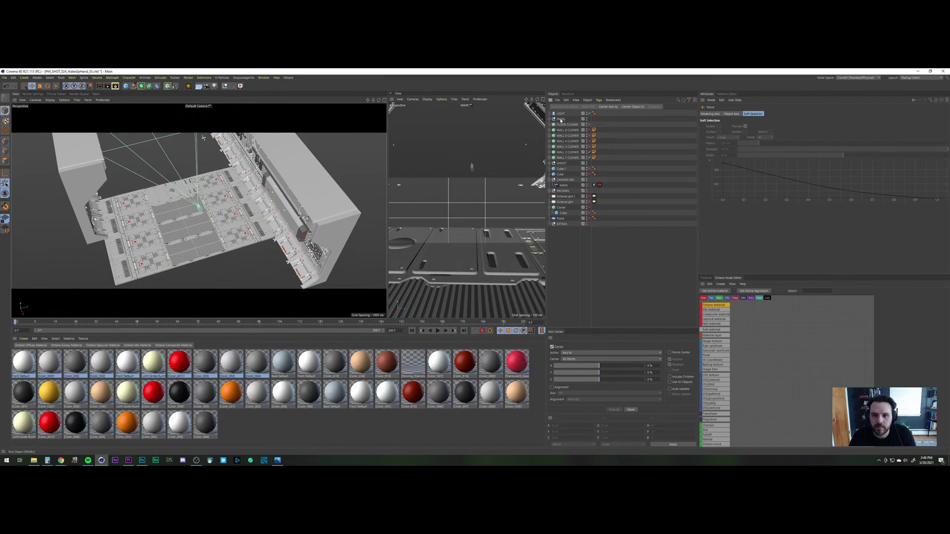
{"action": "left_click", "coordinate": [561, 120]}
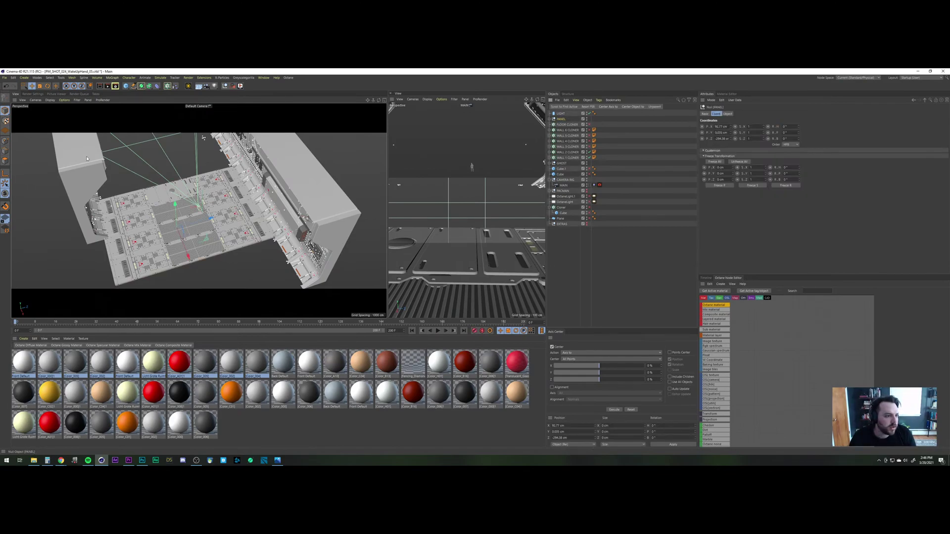
{"action": "key", "text": "v"}
{"action": "mouse_move", "coordinate": [80, 170]}
{"action": "left_click", "coordinate": [80, 189]}
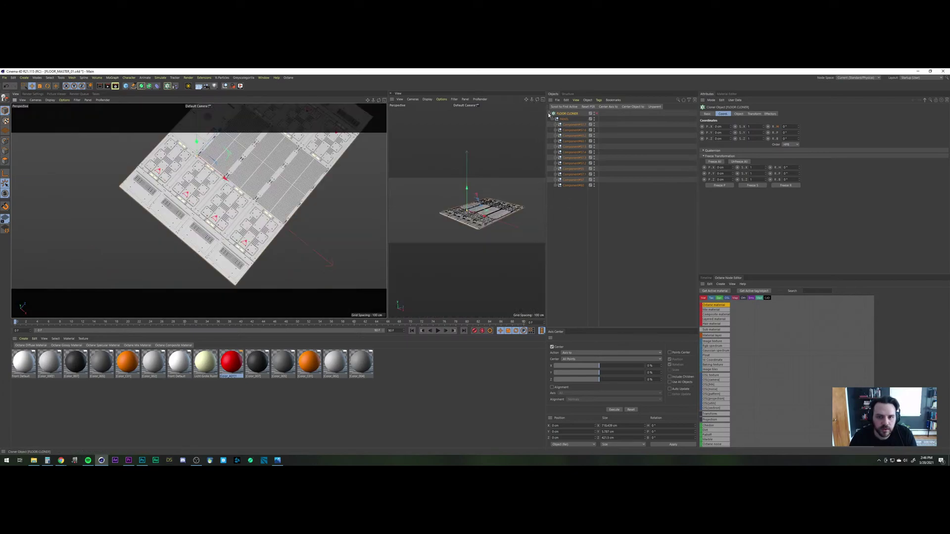
Step: Replace the FLOOR CLONER hierarchy in the floor master project with the copied PANEL null
{"action": "left_click", "coordinate": [555, 114]}
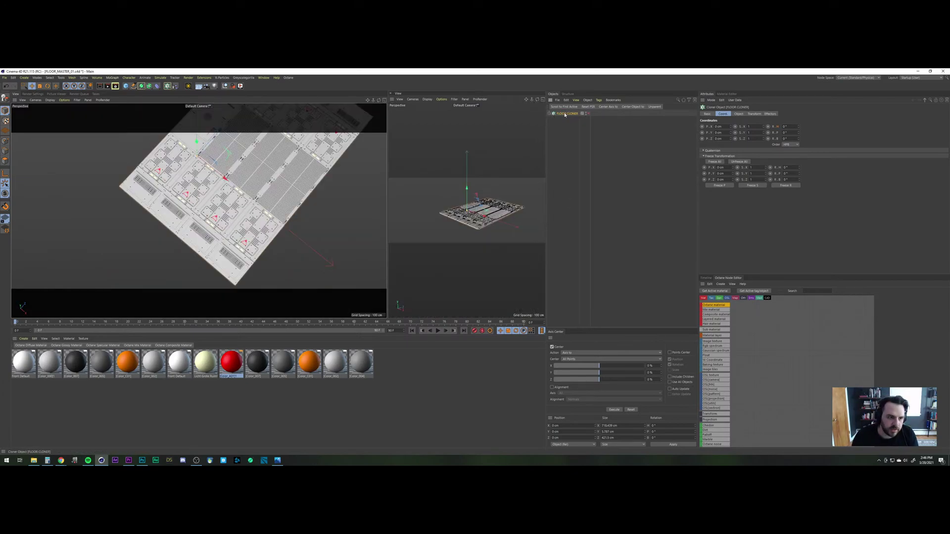
{"action": "key", "text": "Delete"}
{"action": "key", "text": "ctrl+v"}
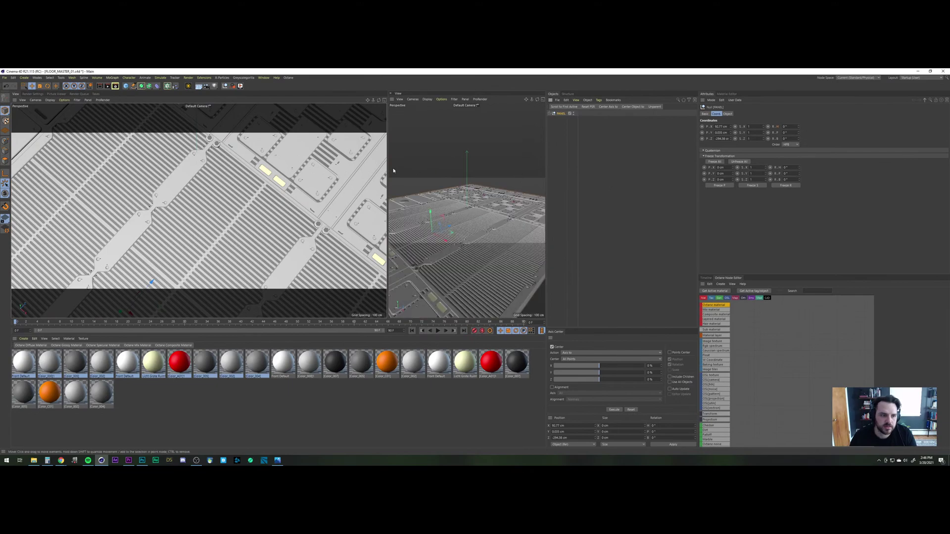
Step: Save the floor master project with the new panel and switch back to the corridor shot project
{"action": "right_click_drag", "start_coordinate": [240, 259], "coordinate": [230, 318], "text": "alt"}
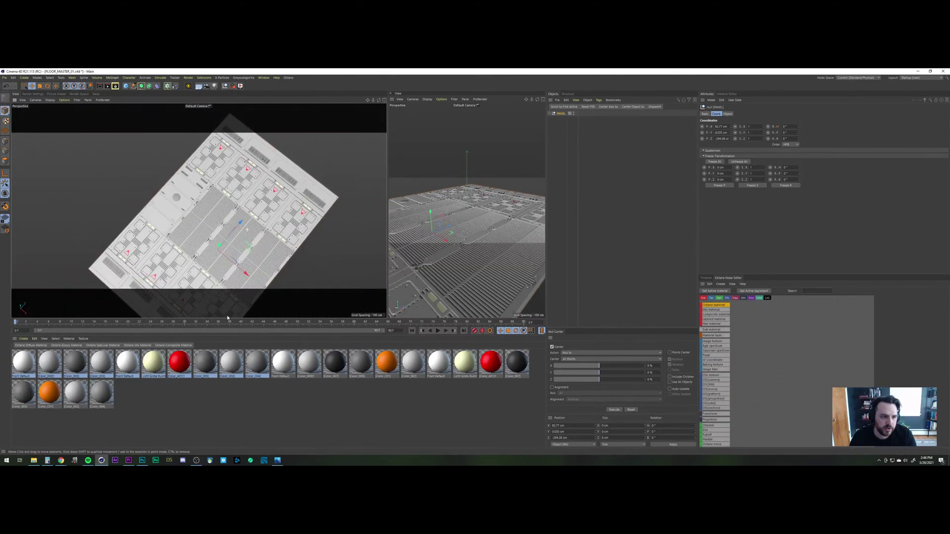
{"action": "middle_click_drag", "start_coordinate": [205, 243], "coordinate": [220, 244], "text": "alt"}
{"action": "left_click_drag", "start_coordinate": [219, 244], "coordinate": [203, 275], "text": "alt"}
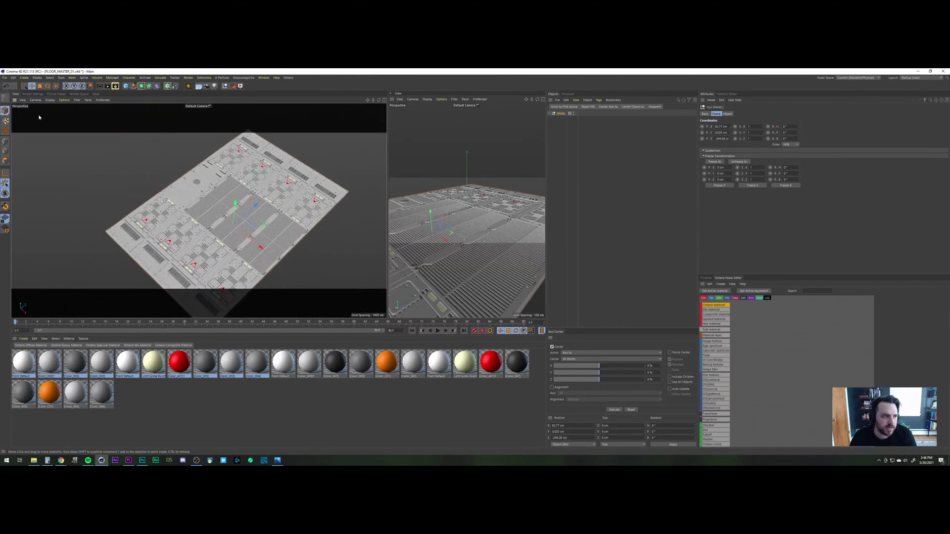
{"action": "left_click", "coordinate": [4, 78]}
{"action": "left_click", "coordinate": [17, 127]}
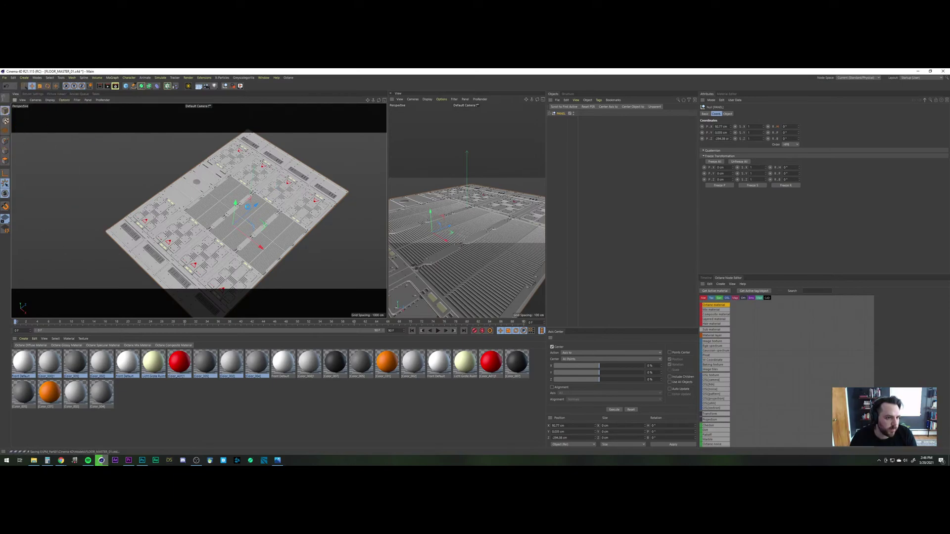
{"action": "key", "text": "v"}
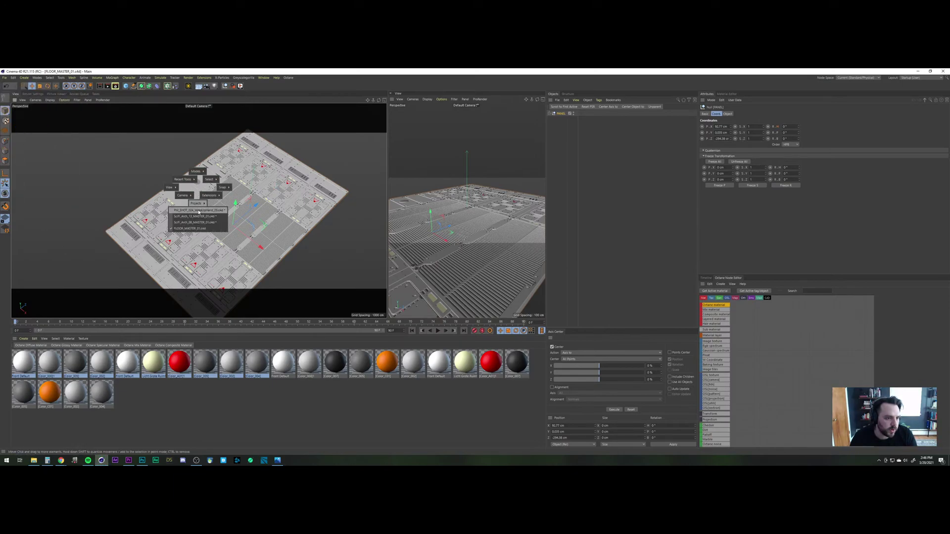
{"action": "left_click", "coordinate": [199, 211]}
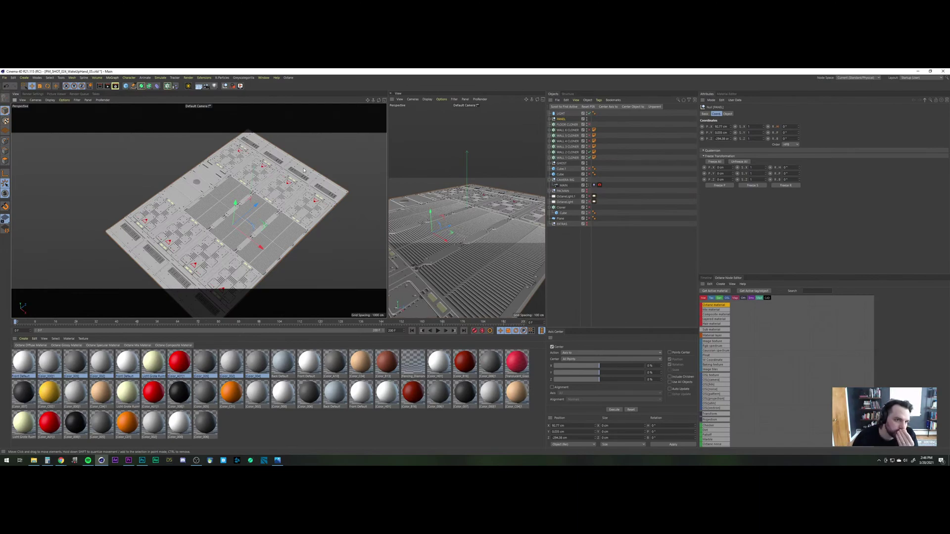
Step: Make the PANEL null a child of FLOOR CLONER and turn off the wall cloners
{"action": "left_click_drag", "start_coordinate": [305, 192], "coordinate": [301, 173], "text": "alt"}
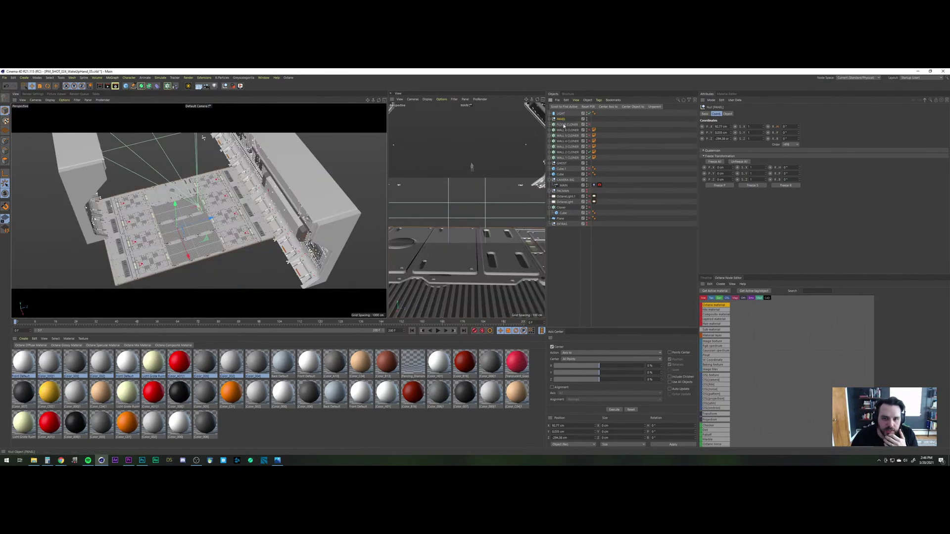
{"action": "left_click_drag", "start_coordinate": [561, 126], "coordinate": [568, 125]}
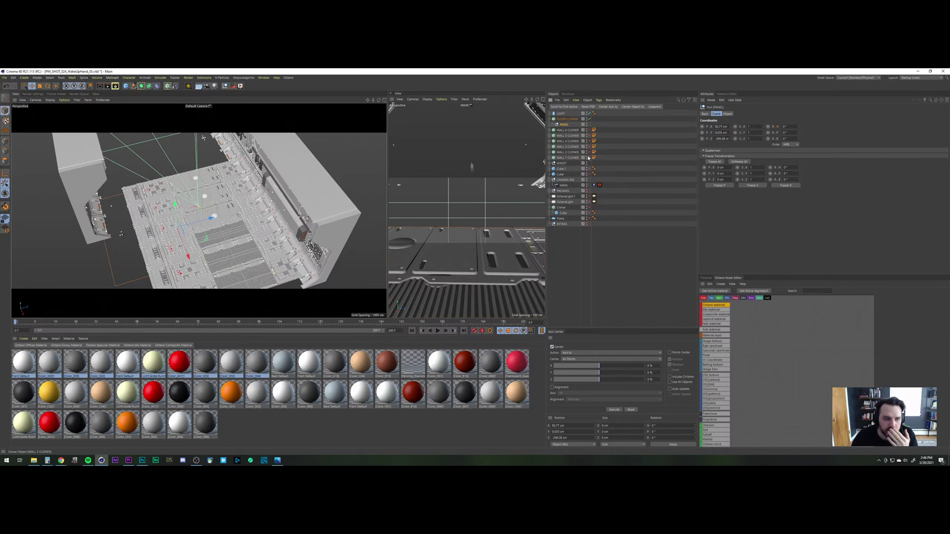
{"action": "left_click", "coordinate": [585, 264]}
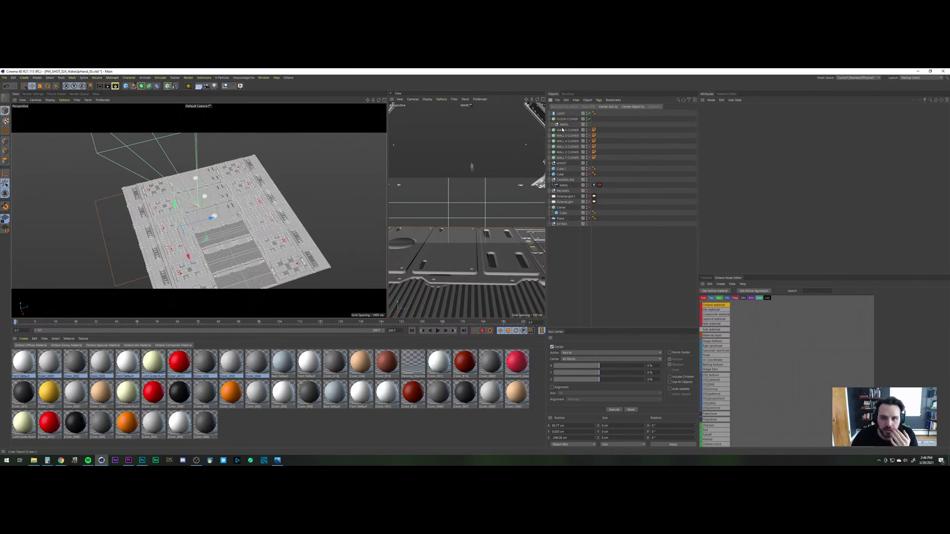
Step: Set the FLOOR CLONER's X position offset per step to -1000 cm
{"action": "left_click", "coordinate": [567, 120]}
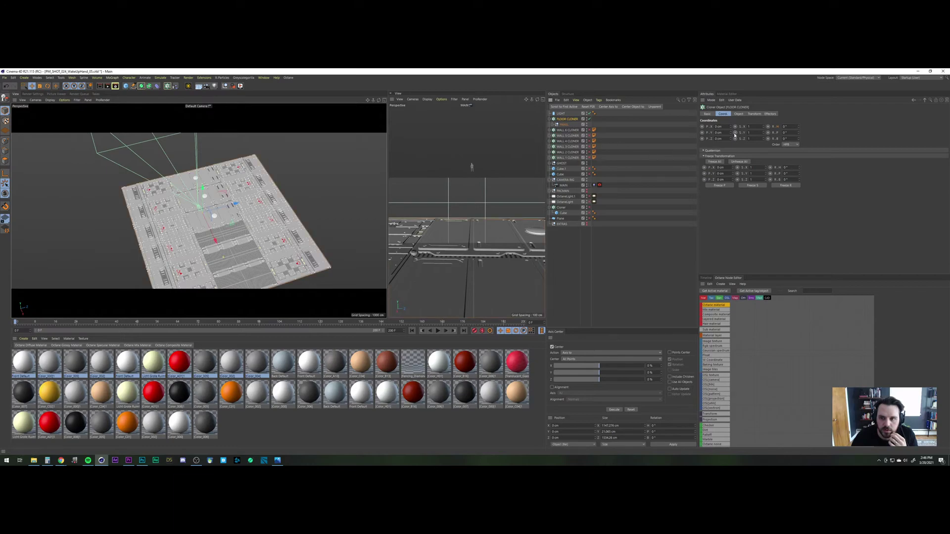
{"action": "left_click", "coordinate": [739, 114]}
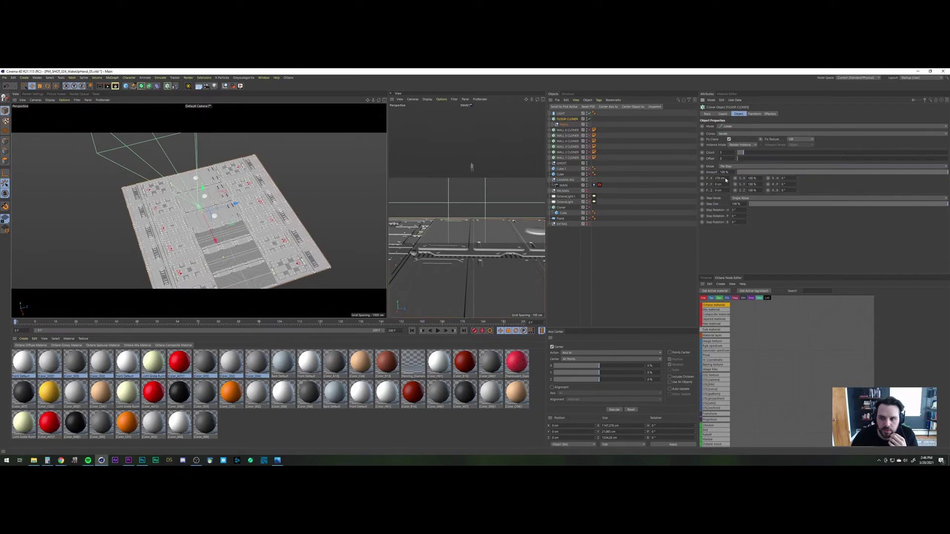
{"action": "left_click_drag", "start_coordinate": [729, 178], "coordinate": [673, 173]}
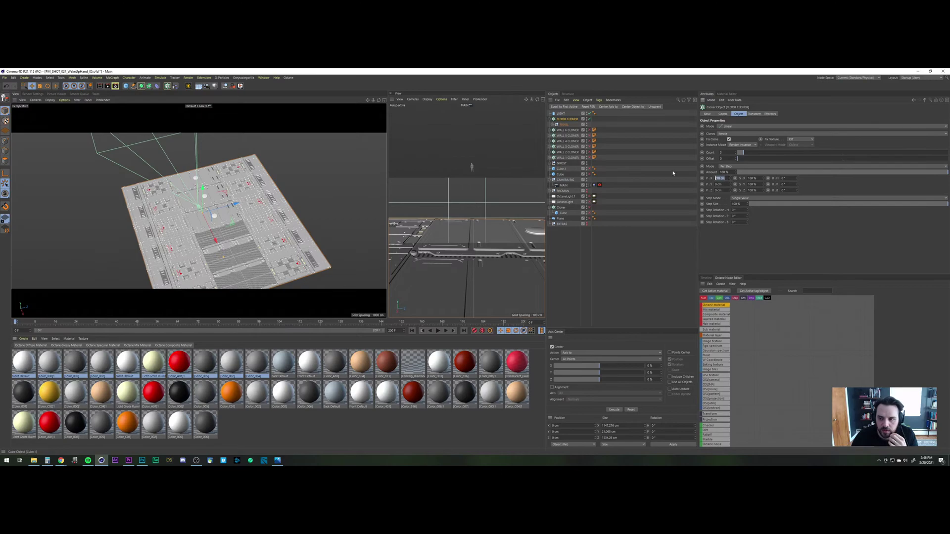
{"action": "type", "text": "-1000"}
{"action": "key", "text": "Return"}
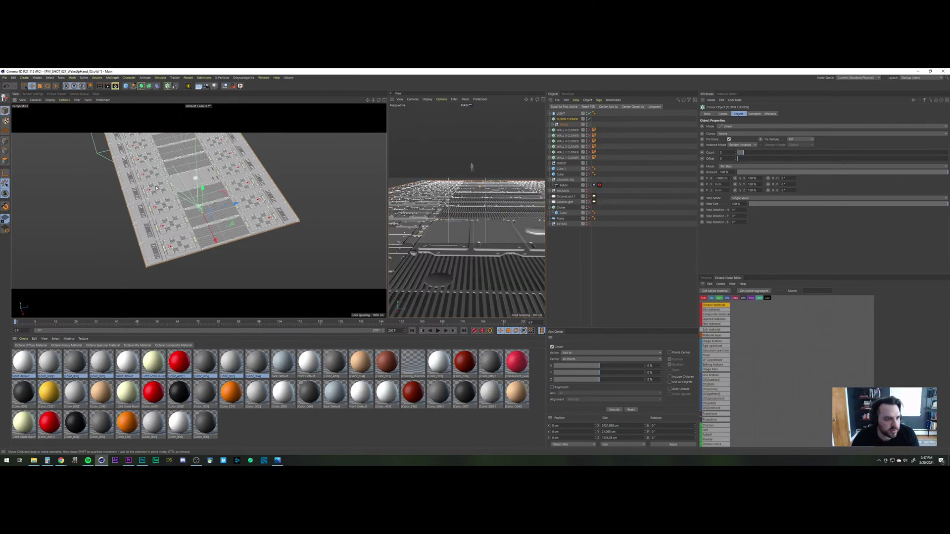
Step: Reduce the FLOOR CLONER's clone count to 2
{"action": "left_click_drag", "start_coordinate": [218, 213], "coordinate": [234, 216], "text": "alt"}
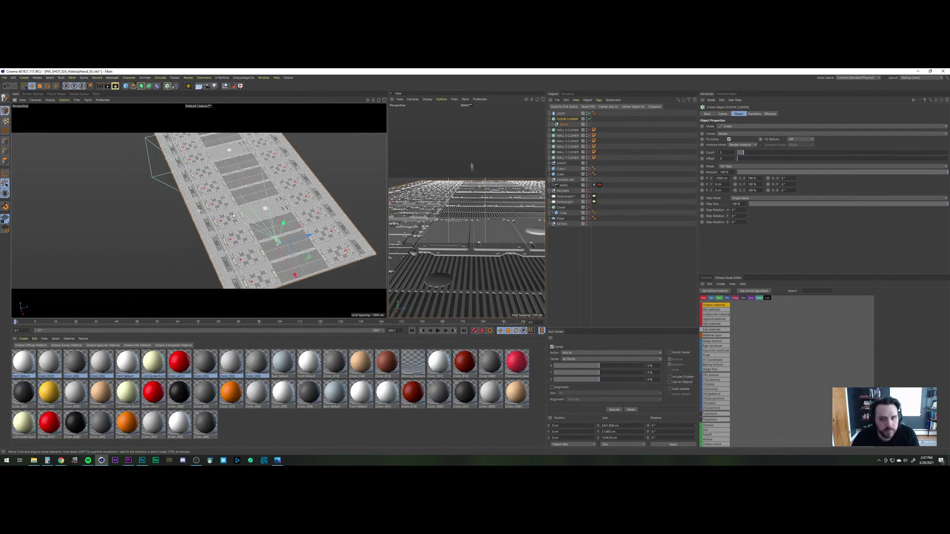
{"action": "left_click", "coordinate": [737, 153]}
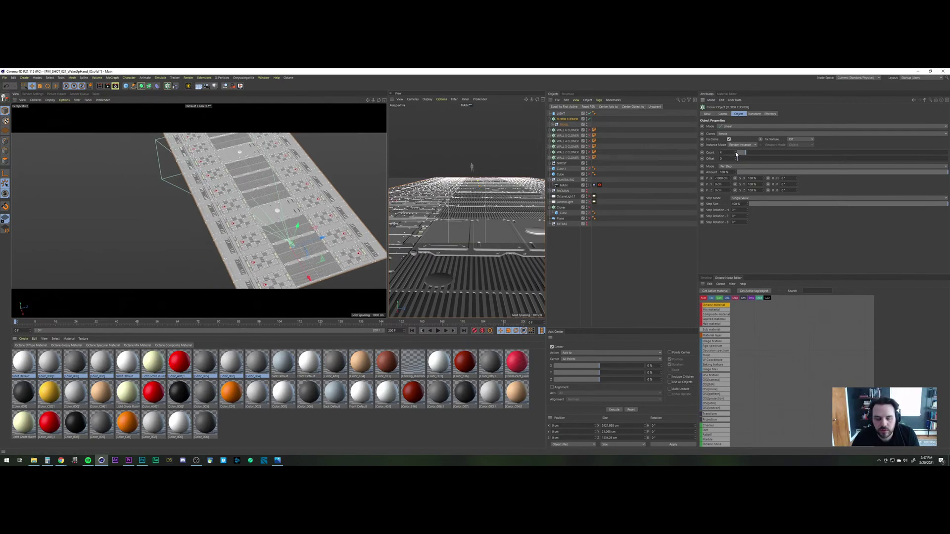
{"action": "left_click_drag", "start_coordinate": [729, 153], "coordinate": [678, 150]}
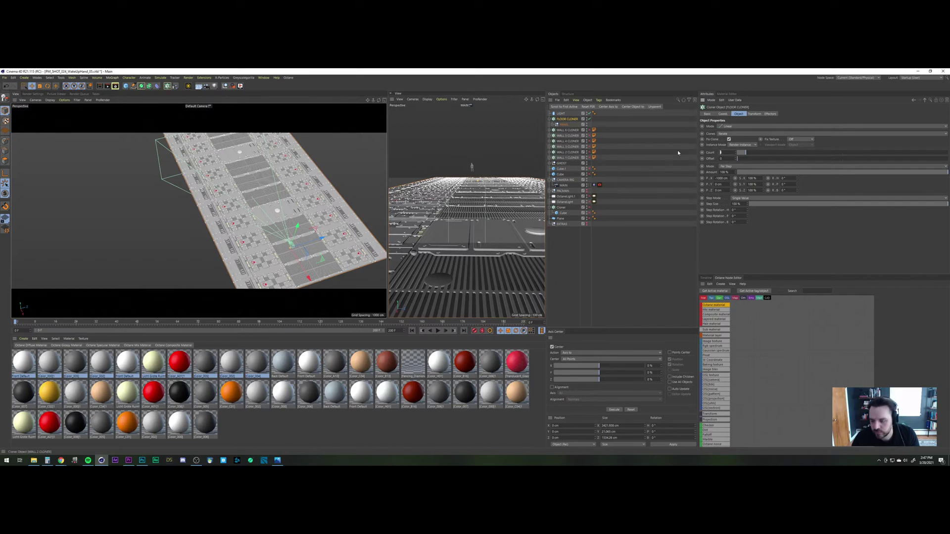
{"action": "type", "text": "2"}
{"action": "key", "text": "Return"}
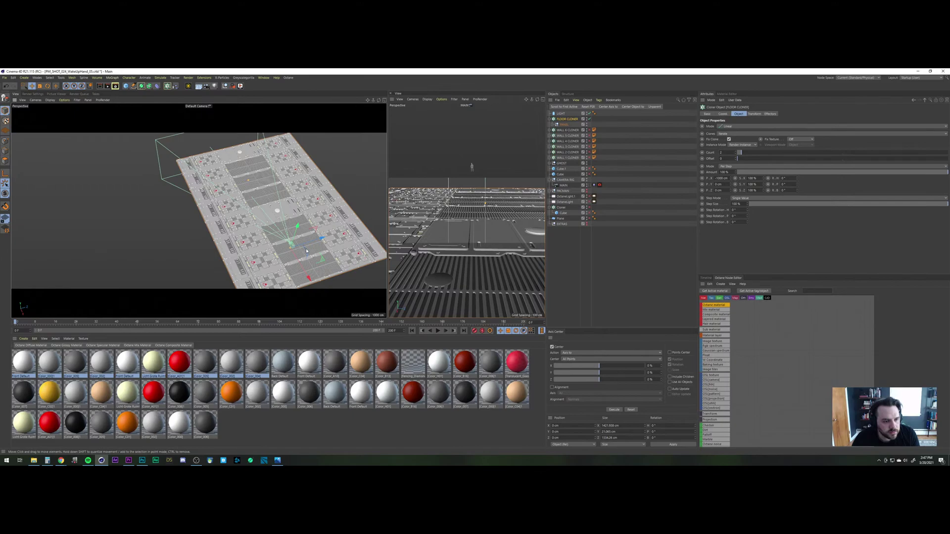
Step: Try an X offset of -1020 cm on the FLOOR CLONER and inspect the seam between the two panels up close
{"action": "left_click_drag", "start_coordinate": [307, 251], "coordinate": [314, 273], "text": "alt"}
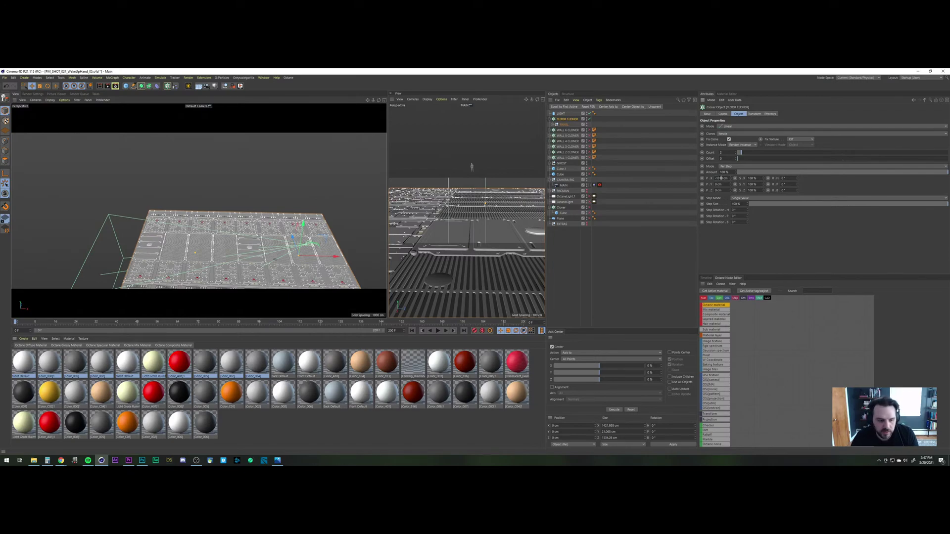
{"action": "key", "text": "Return"}
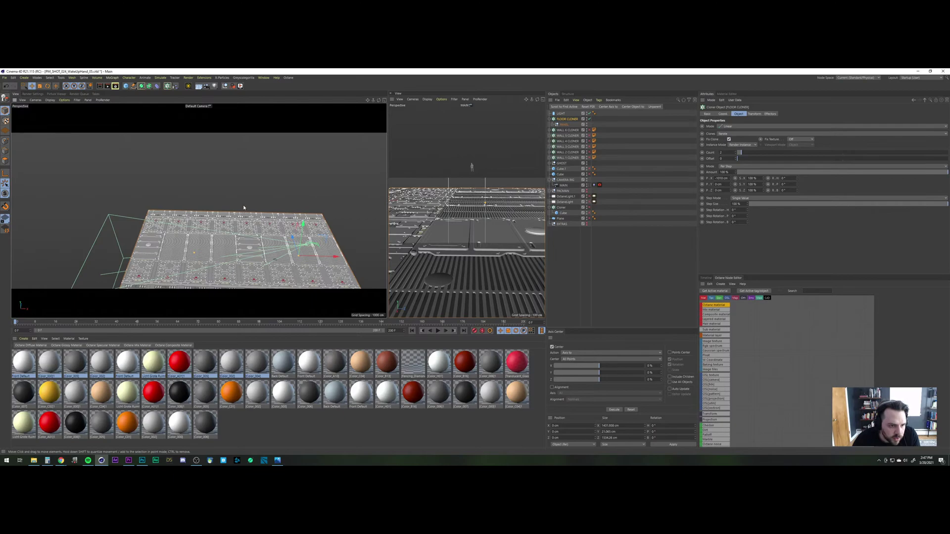
{"action": "scroll", "coordinate": [244, 203], "scroll_direction": "up", "scroll_amount": 6}
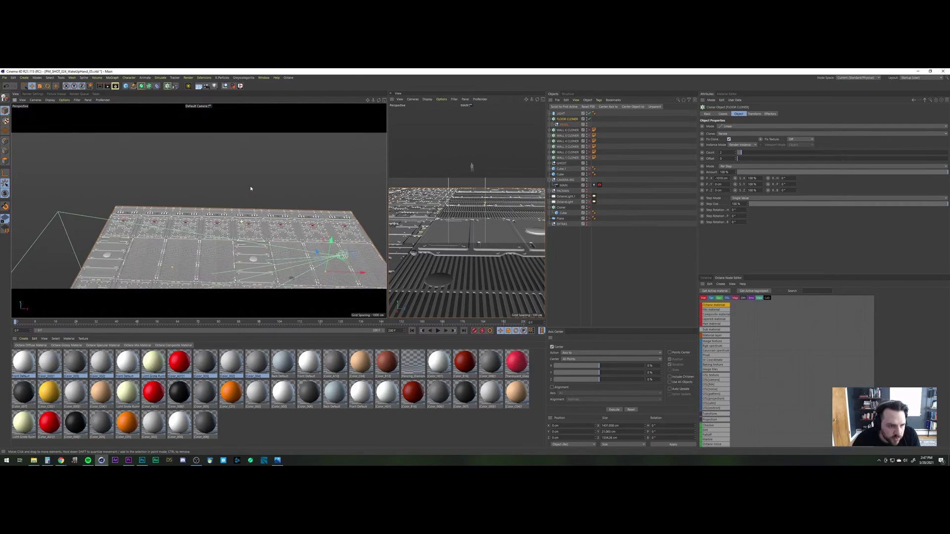
{"action": "scroll", "coordinate": [256, 184], "scroll_direction": "up", "scroll_amount": 6}
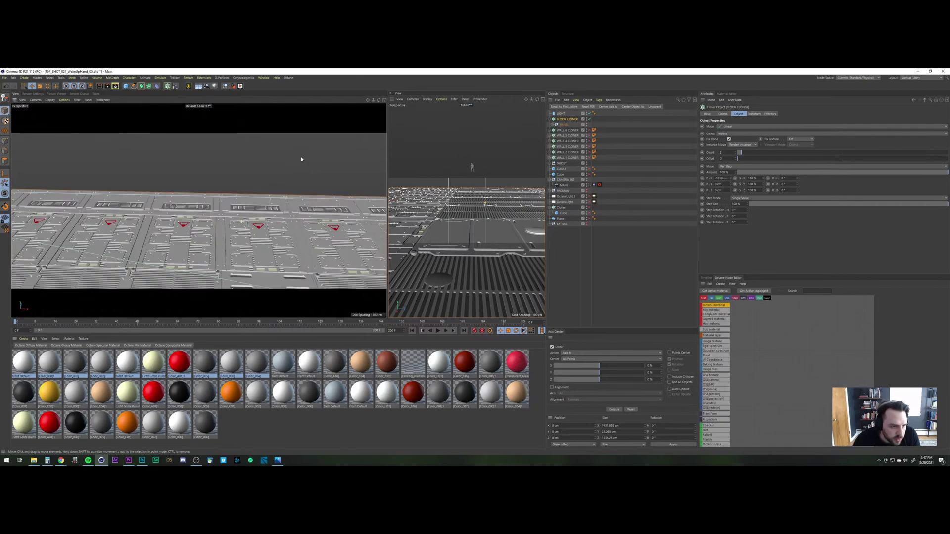
{"action": "scroll", "coordinate": [247, 241], "scroll_direction": "up", "scroll_amount": 1}
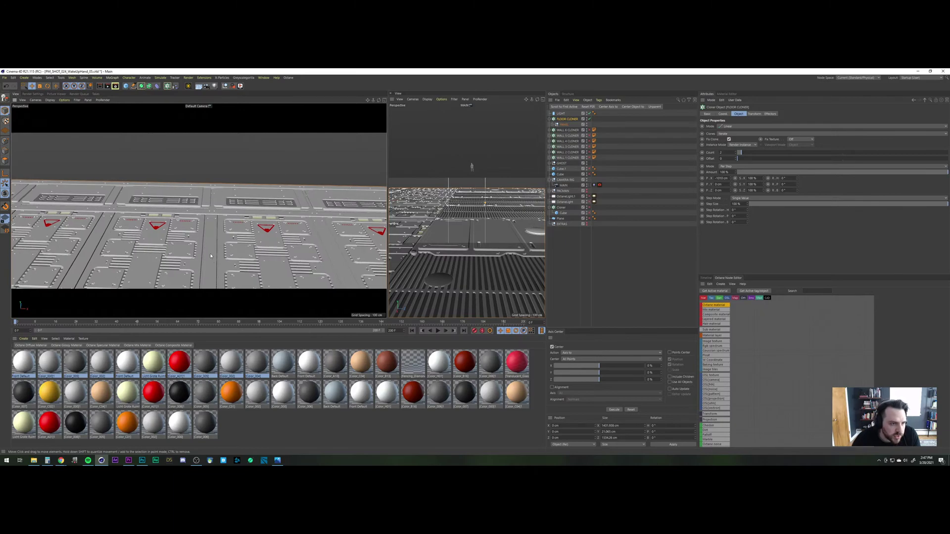
{"action": "scroll", "coordinate": [219, 230], "scroll_direction": "up", "scroll_amount": 6}
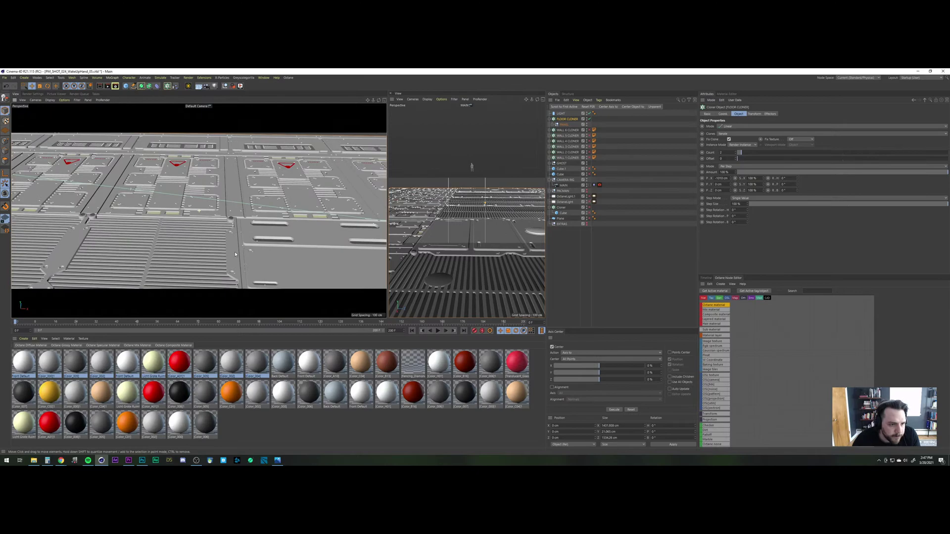
{"action": "scroll", "coordinate": [235, 255], "scroll_direction": "up", "scroll_amount": 5}
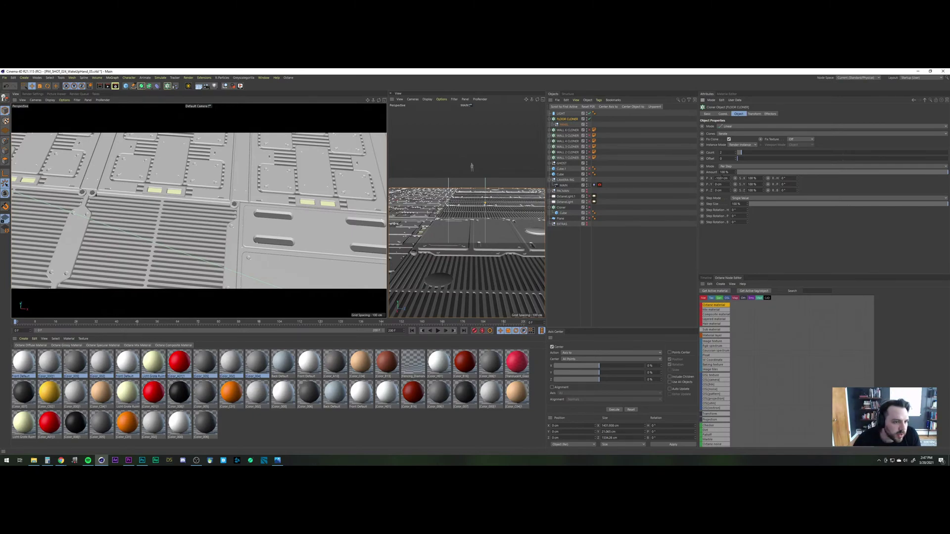
{"action": "key", "text": "Return"}
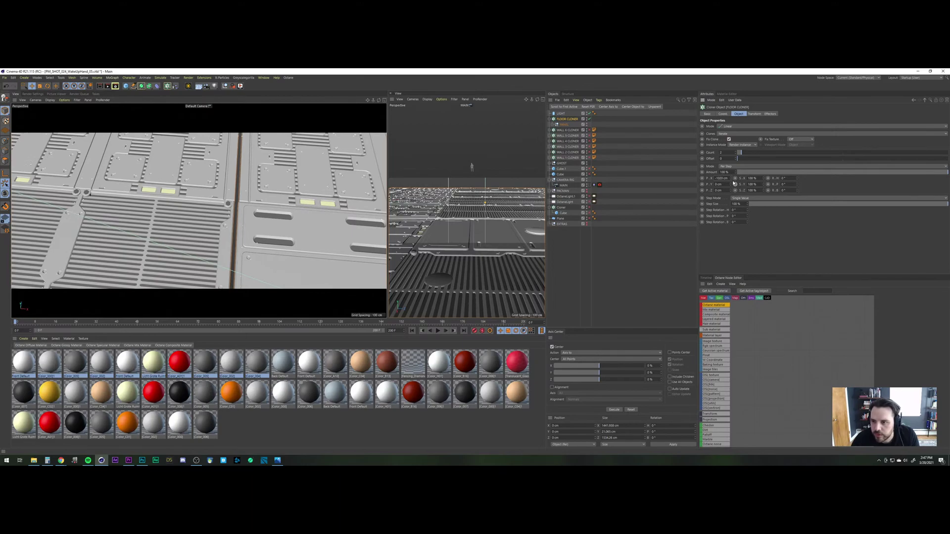
Step: Fine-tune the FLOOR CLONER's X offset to -1012 cm so that the neighbouring panels meet without a gap
{"action": "left_click_drag", "start_coordinate": [724, 178], "coordinate": [660, 174]}
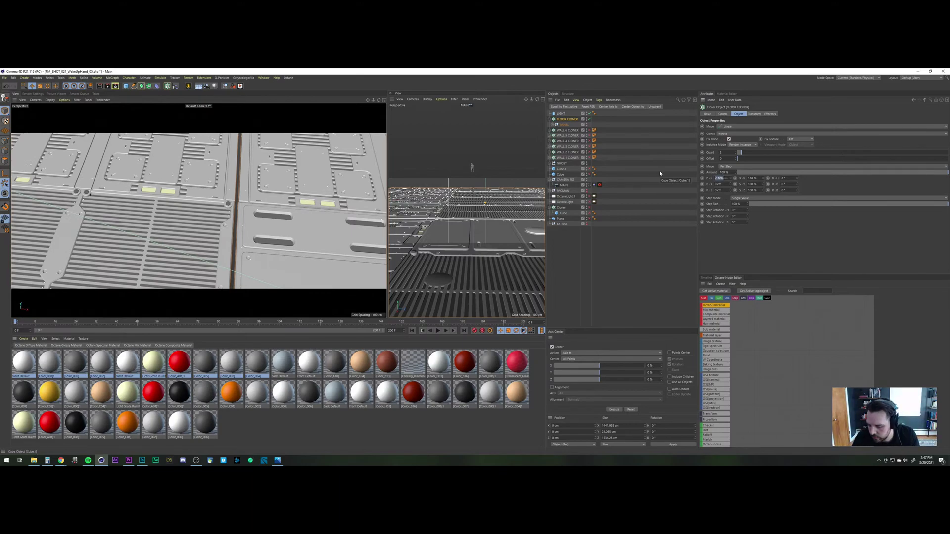
{"action": "key", "text": "BackSpace"}
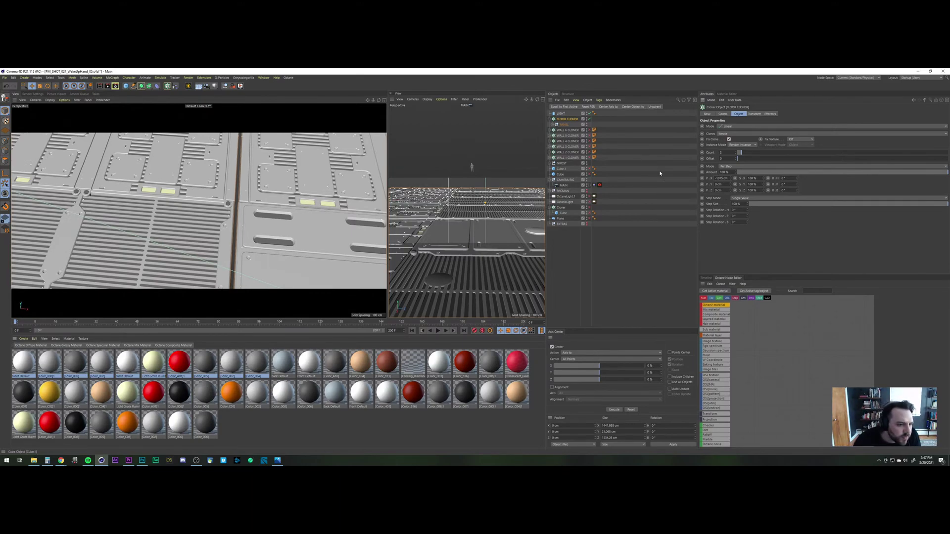
{"action": "type", "text": "-1015"}
{"action": "key", "text": "Return"}
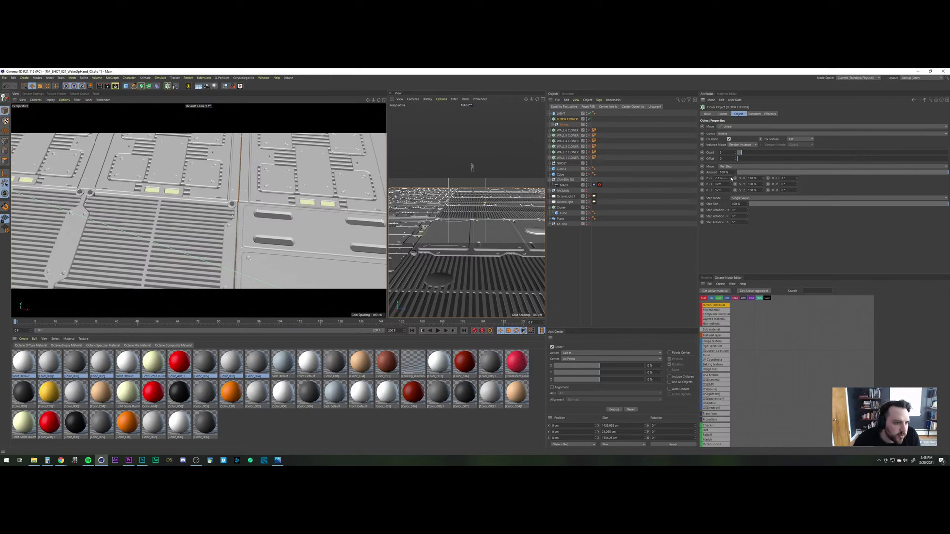
{"action": "left_click", "coordinate": [732, 177]}
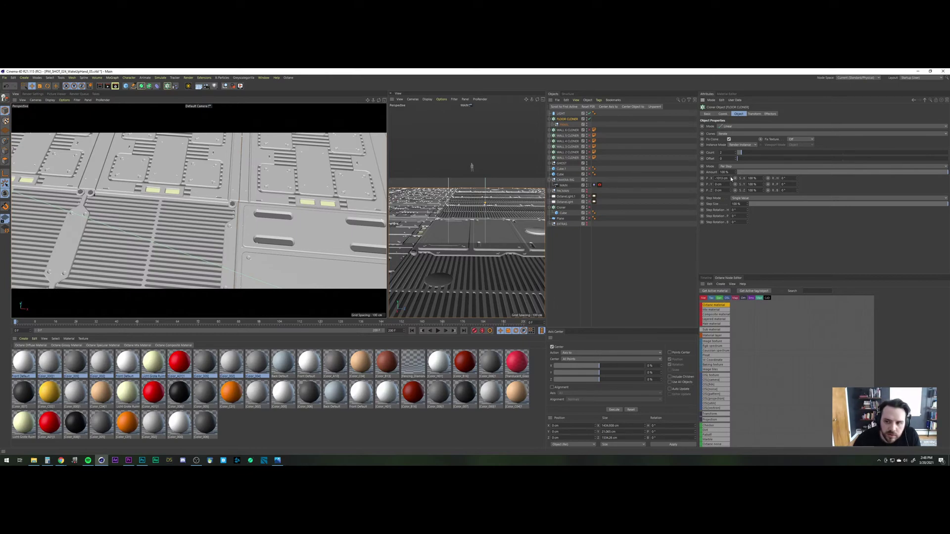
{"action": "left_click", "coordinate": [731, 178]}
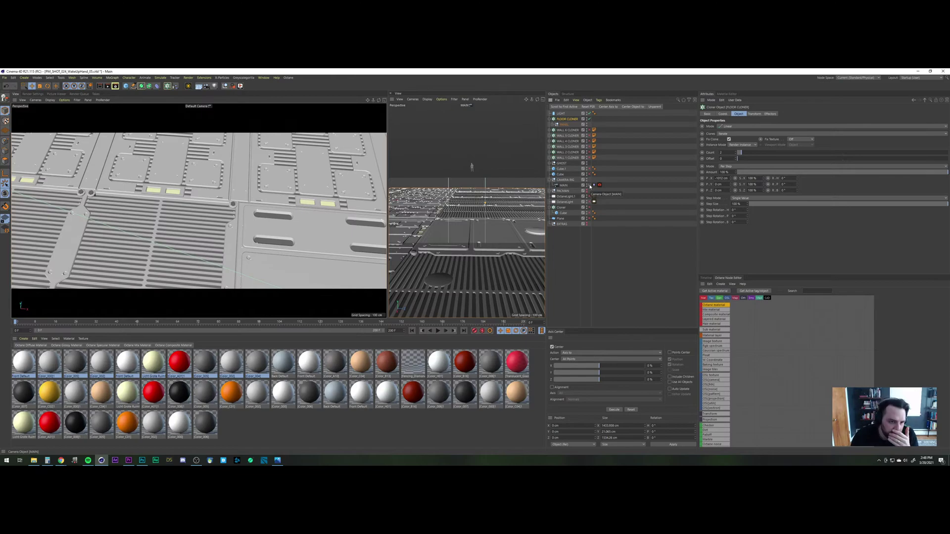
Step: Look through the MAIN camera and save the shot project as the next version
{"action": "left_click", "coordinate": [589, 186]}
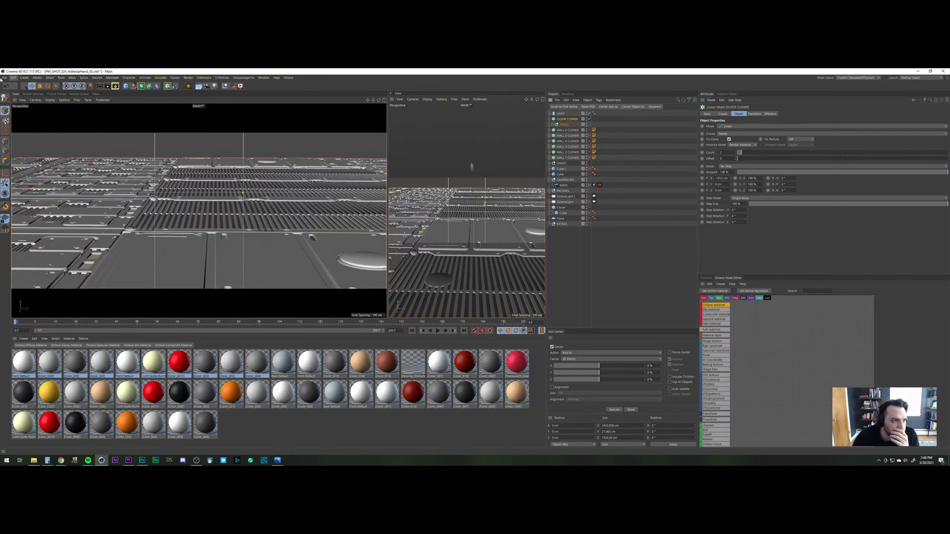
{"action": "left_click", "coordinate": [5, 78]}
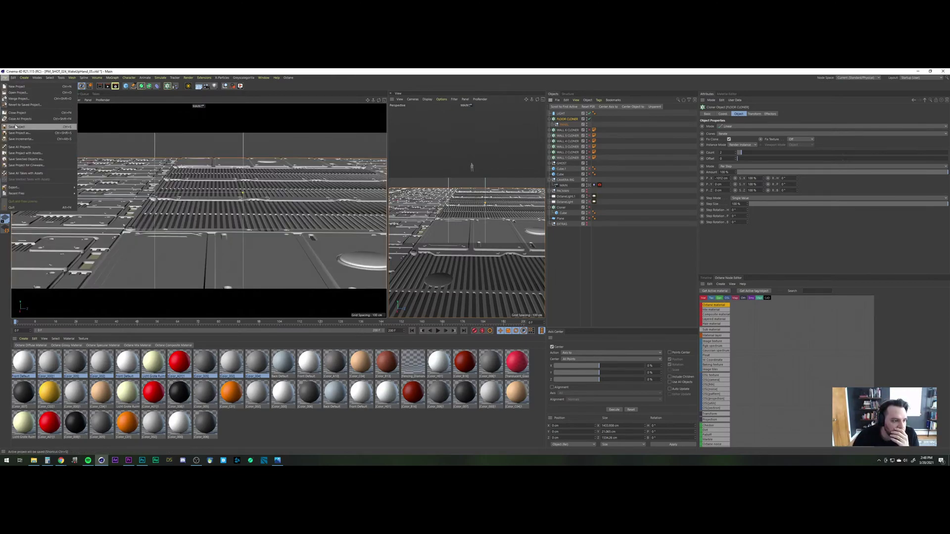
{"action": "left_click", "coordinate": [15, 127]}
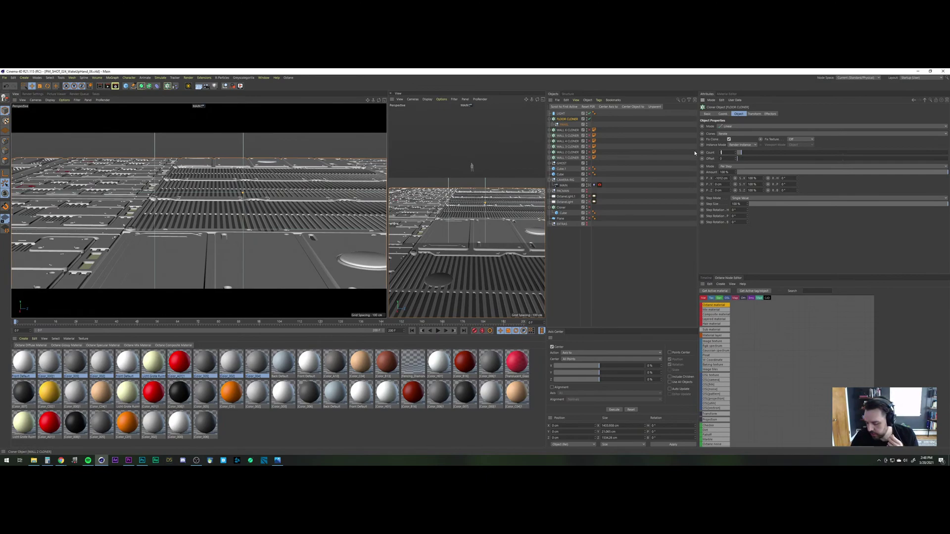
Step: Set the FLOOR CLONER's clone count to 10 to extend the floor down the corridor
{"action": "type", "text": "10"}
{"action": "key", "text": "Return"}
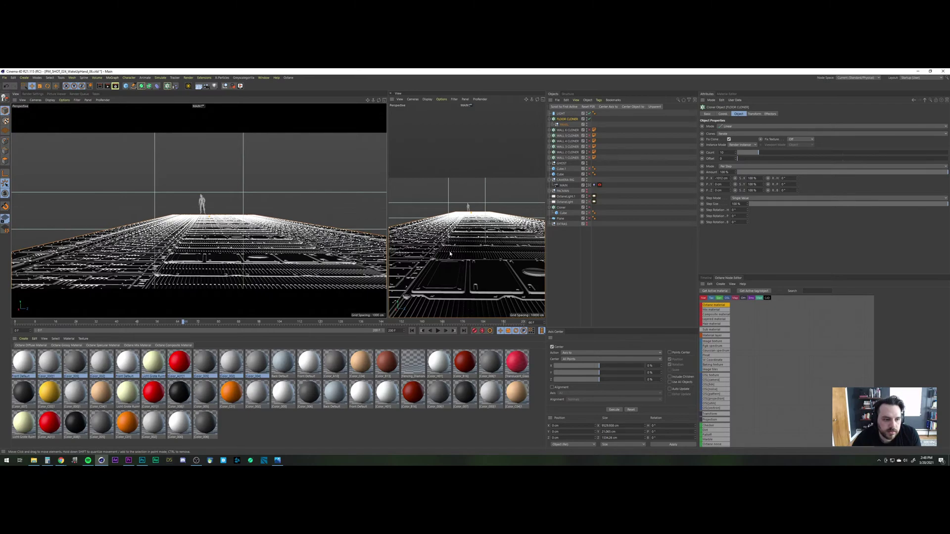
Step: Enable WALL 1 CLONER and WALL 2 CLONER, and raise WALL 1 CLONER's clone count to 13
{"action": "left_click", "coordinate": [589, 159]}
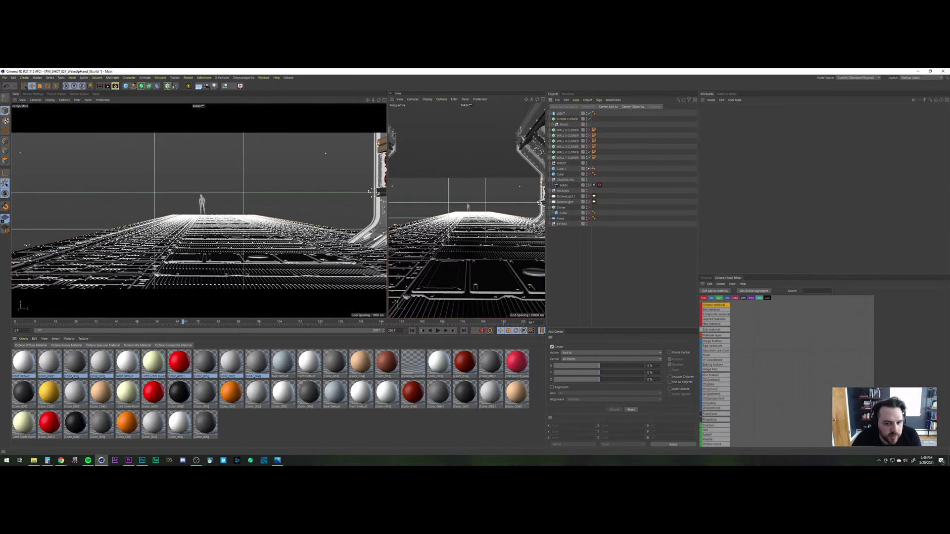
{"action": "left_click", "coordinate": [577, 153]}
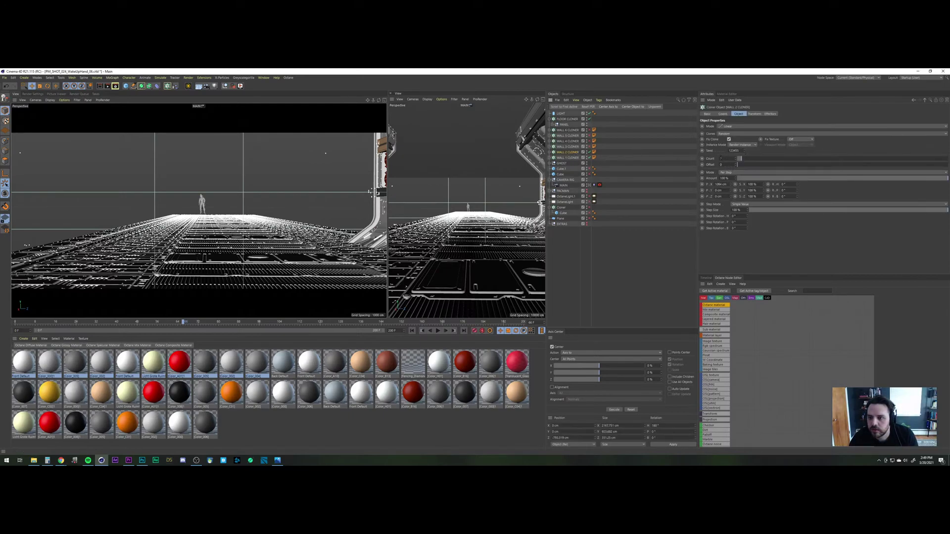
{"action": "left_click", "coordinate": [574, 158]}
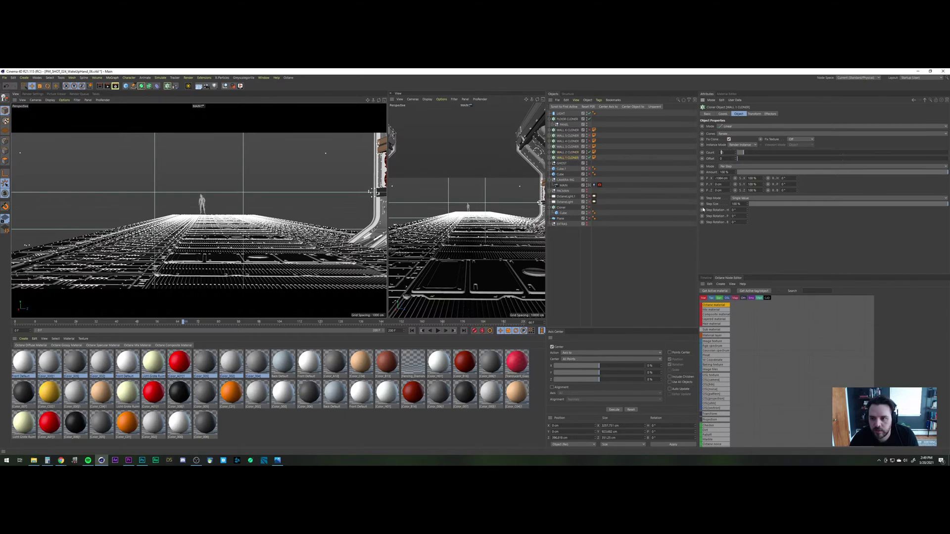
{"action": "left_click", "coordinate": [637, 245]}
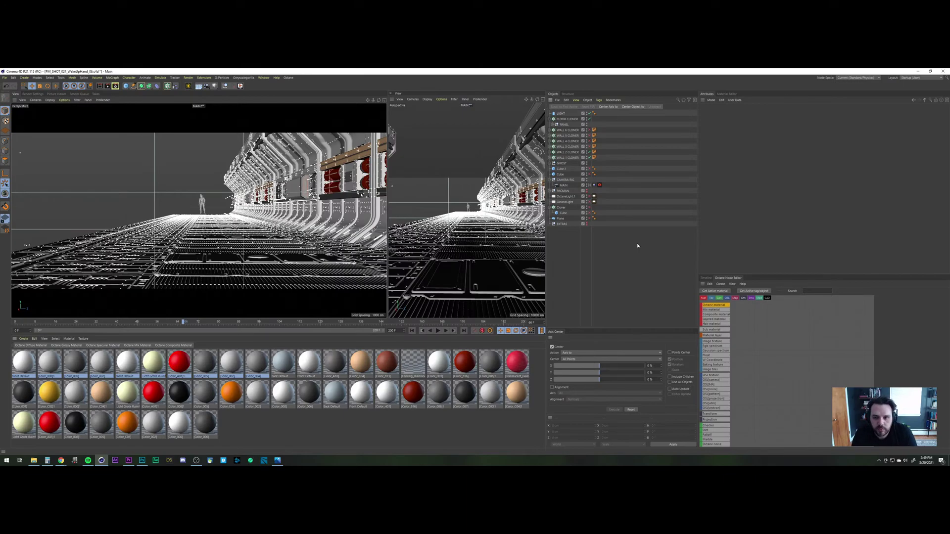
Step: Set WALL 2 CLONER's clone count to 12 so the second wall runs down the corridor
{"action": "left_click", "coordinate": [568, 153]}
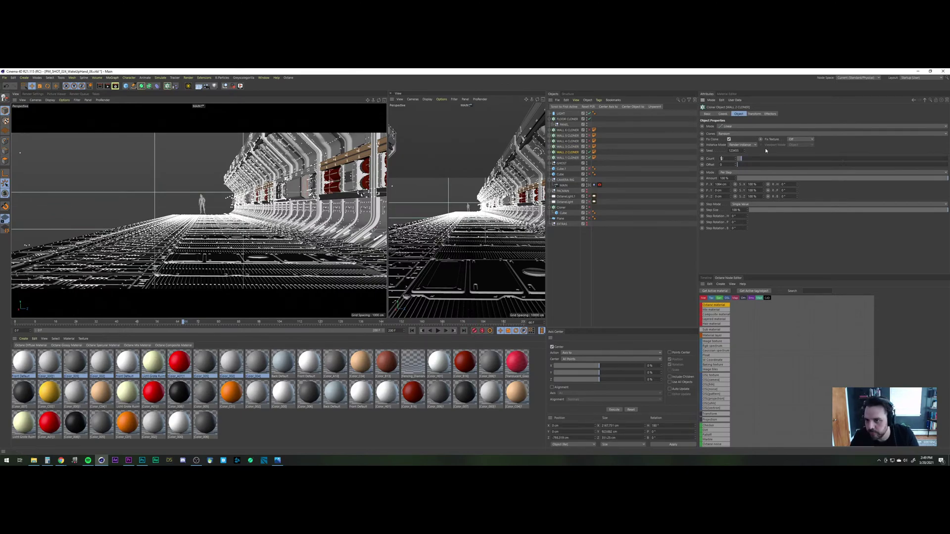
{"action": "type", "text": "12"}
{"action": "key", "text": "Return"}
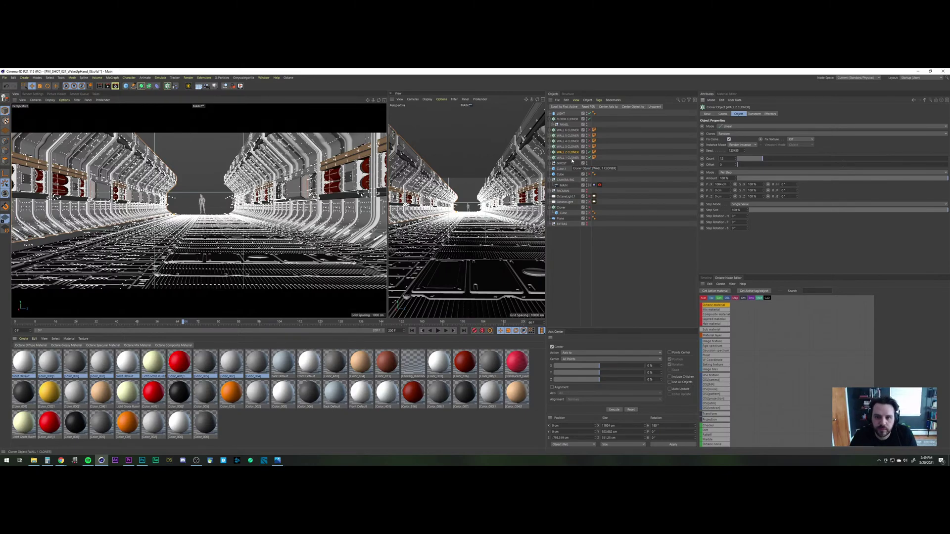
Step: Group the FLOOR CLONER and all the WALL cloners under a new null and expand it in the hierarchy
{"action": "left_click", "coordinate": [572, 160]}
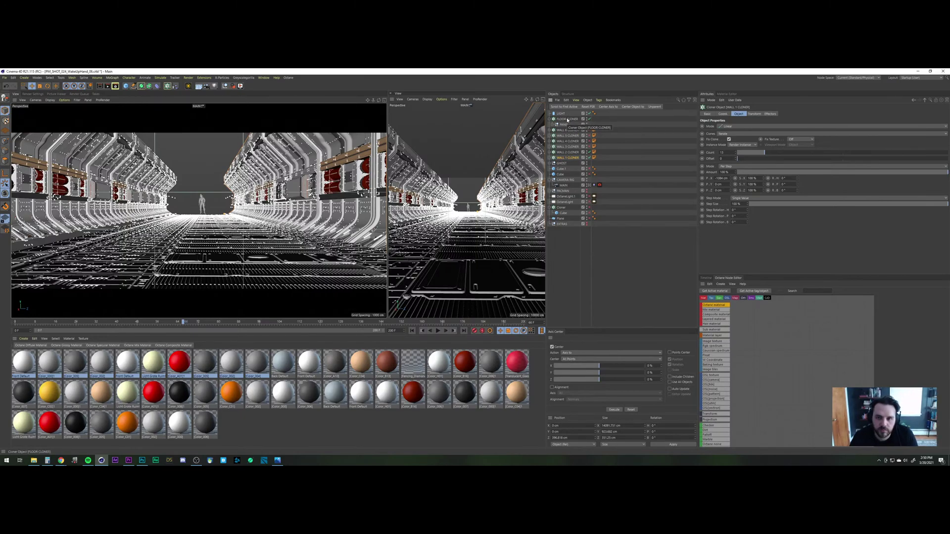
{"action": "left_click", "coordinate": [567, 120], "text": "shift"}
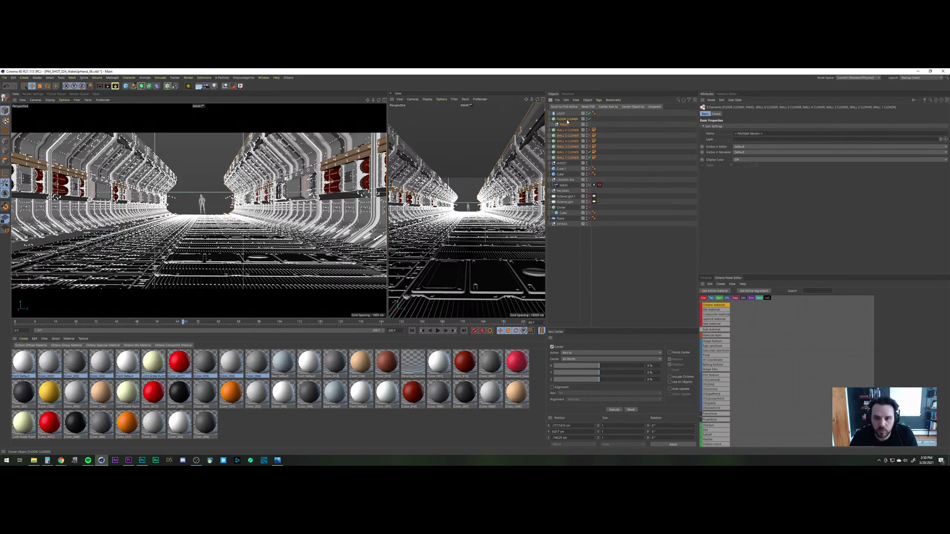
{"action": "key", "text": "alt+g"}
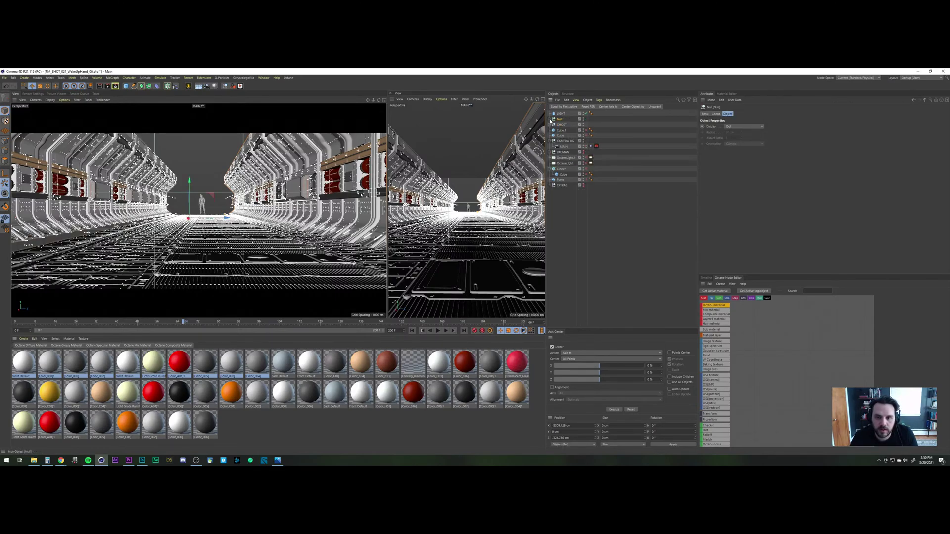
{"action": "left_click", "coordinate": [551, 120]}
{"action": "key", "text": "ctrl+shift+a"}
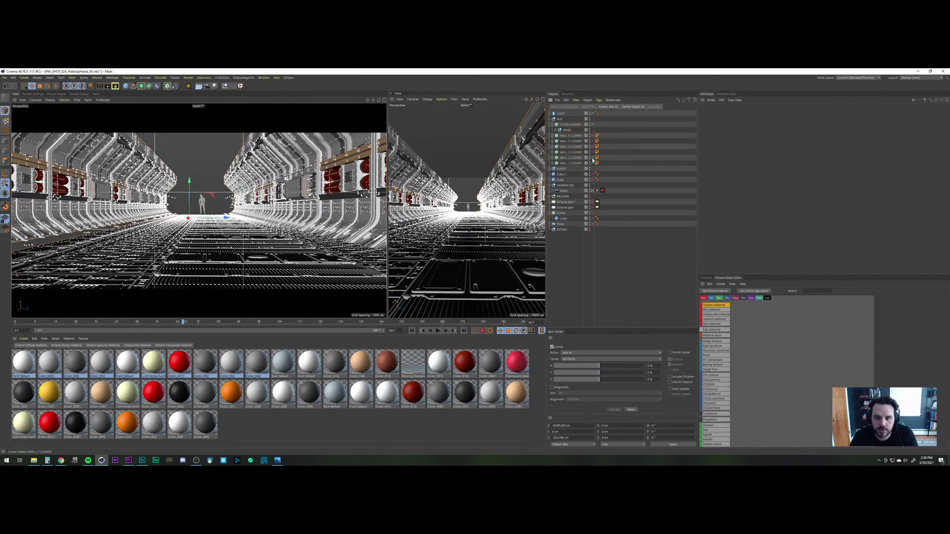
Step: Frame the corridor in the top view and set the FLOOR CLONER's count to 1, leaving a single panel
{"action": "left_click", "coordinate": [386, 102]}
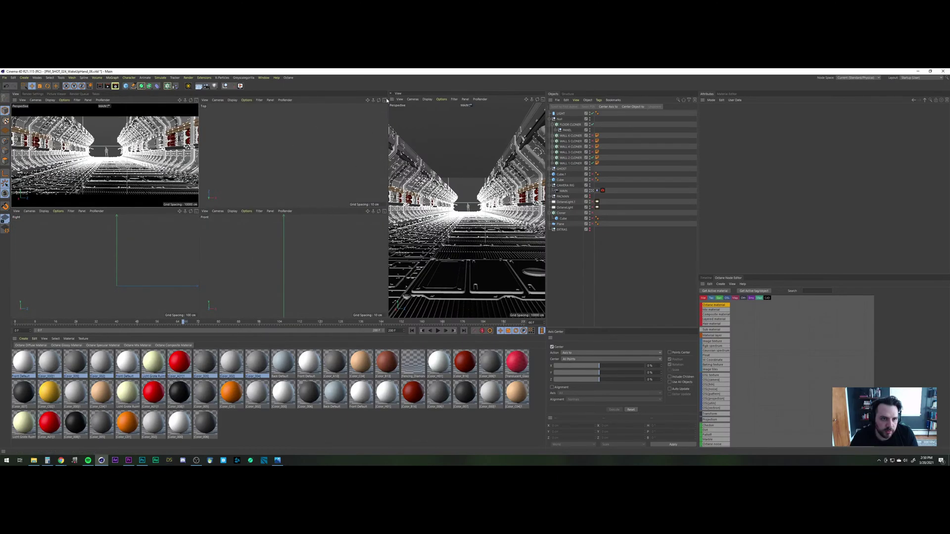
{"action": "left_click", "coordinate": [385, 99]}
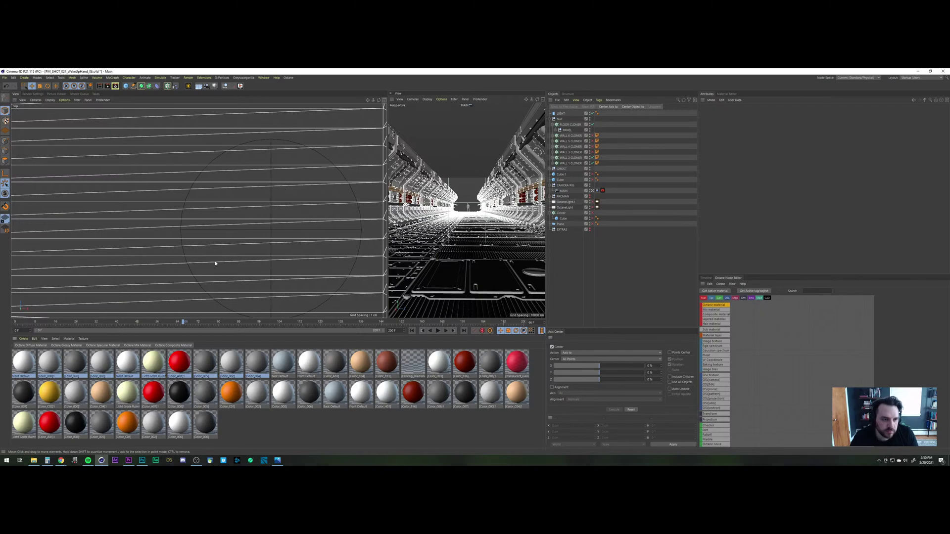
{"action": "scroll", "coordinate": [215, 263], "scroll_direction": "down", "scroll_amount": 10}
{"action": "scroll", "coordinate": [195, 279], "scroll_direction": "down", "scroll_amount": 6}
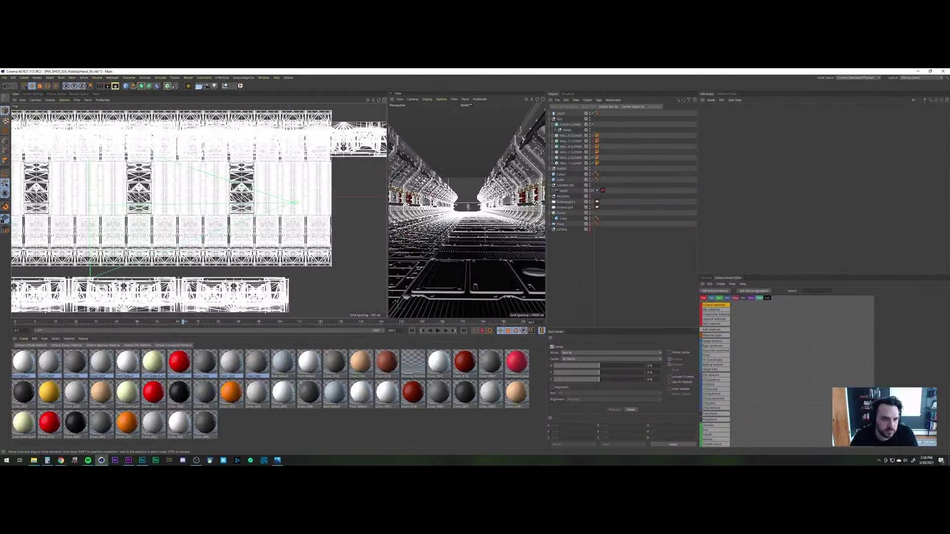
{"action": "scroll", "coordinate": [194, 279], "scroll_direction": "up", "scroll_amount": 2}
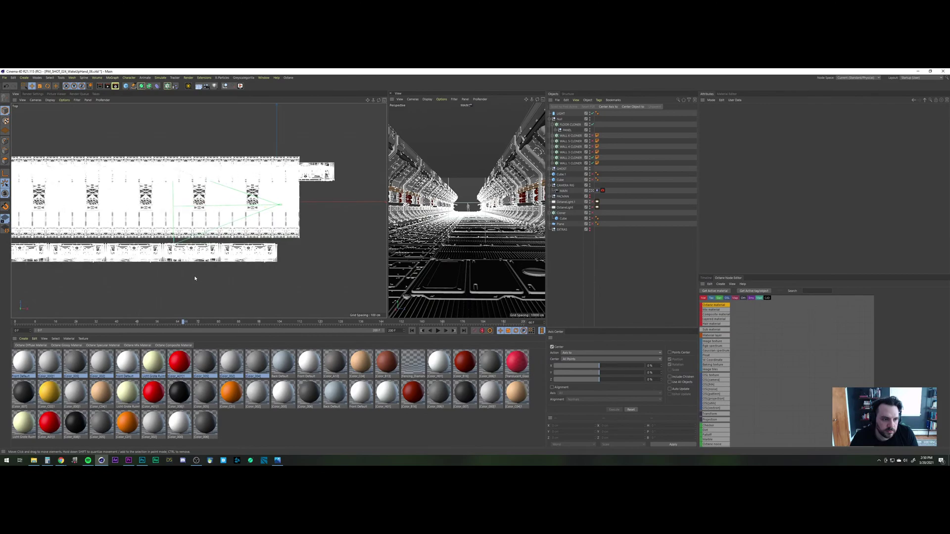
{"action": "scroll", "coordinate": [194, 279], "scroll_direction": "up", "scroll_amount": 1}
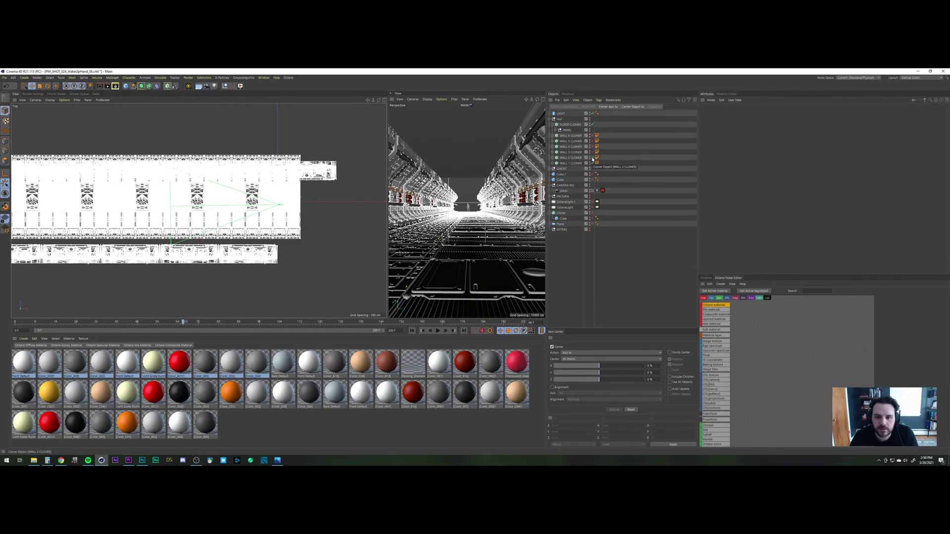
{"action": "left_click", "coordinate": [574, 125]}
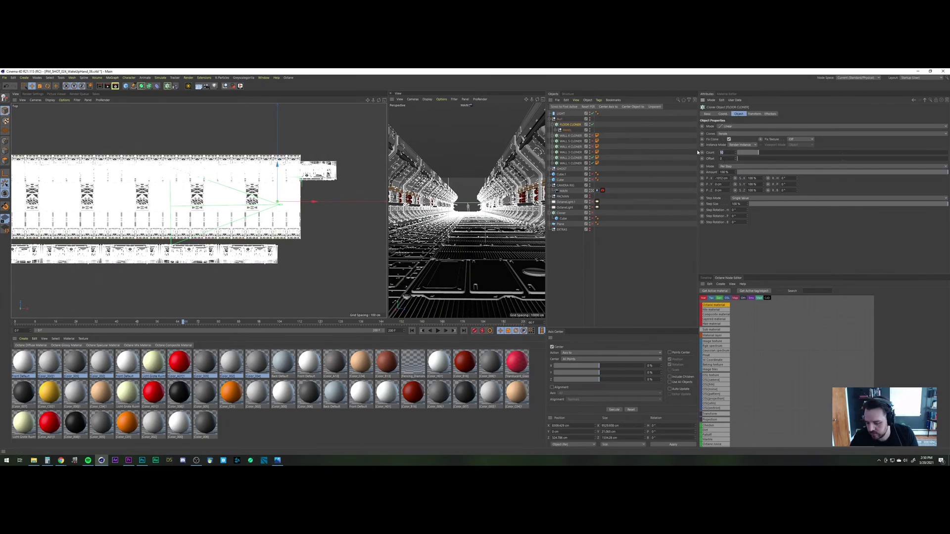
{"action": "type", "text": "1"}
{"action": "key", "text": "Return"}
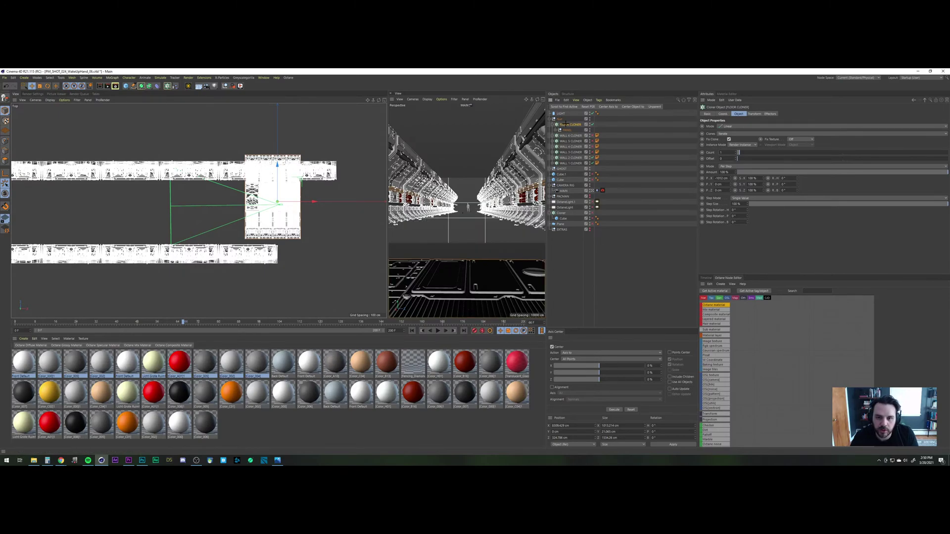
Step: Move the FLOOR CLONER along Z in the top view to centre its panel between the two walls
{"action": "left_click", "coordinate": [603, 125]}
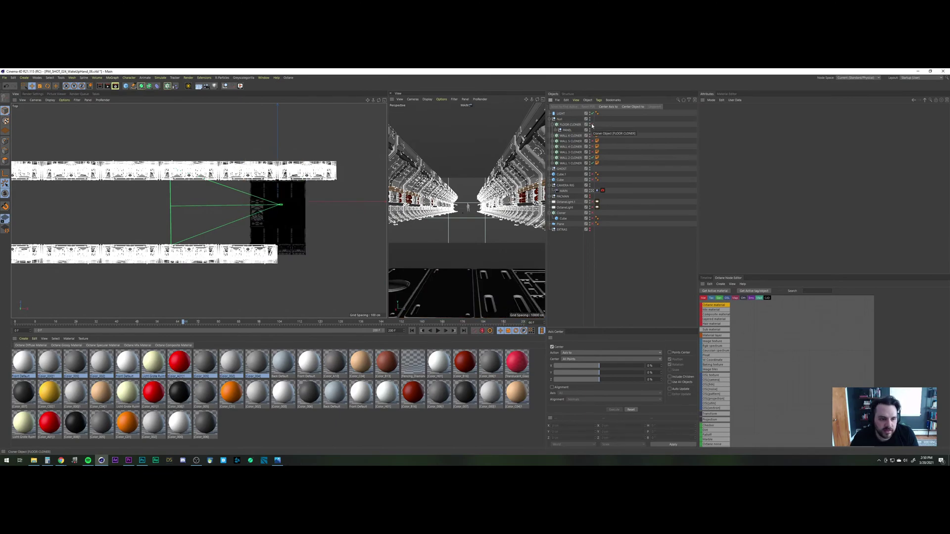
{"action": "left_click", "coordinate": [572, 125]}
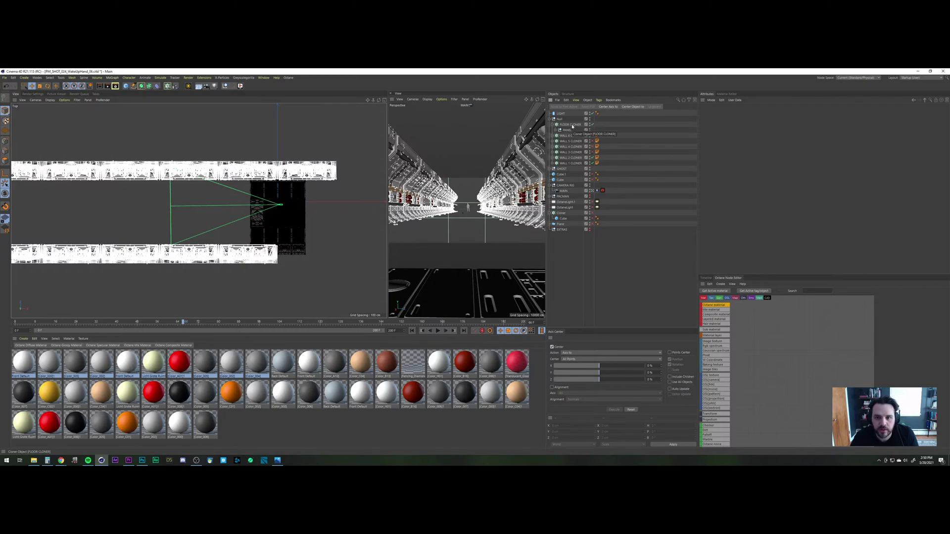
{"action": "key", "text": "e"}
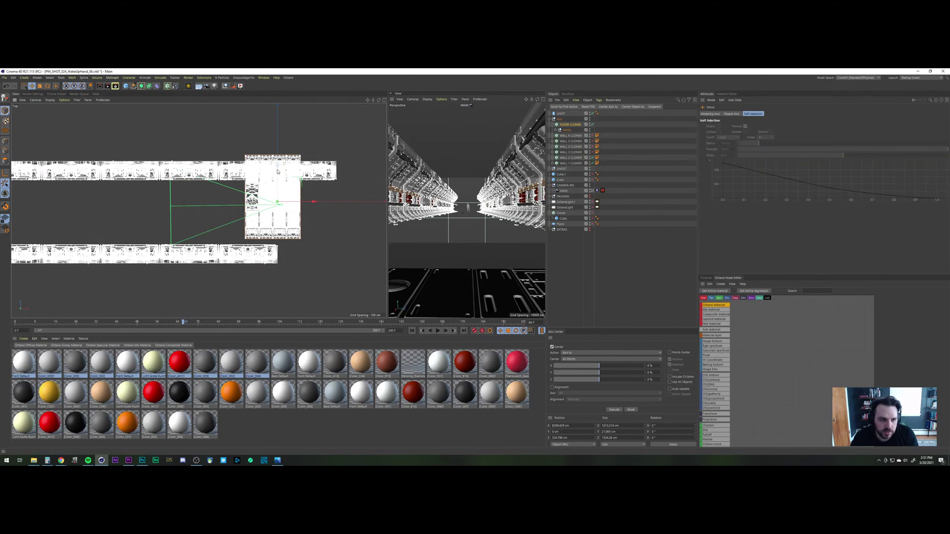
{"action": "left_click_drag", "start_coordinate": [277, 173], "coordinate": [277, 181]}
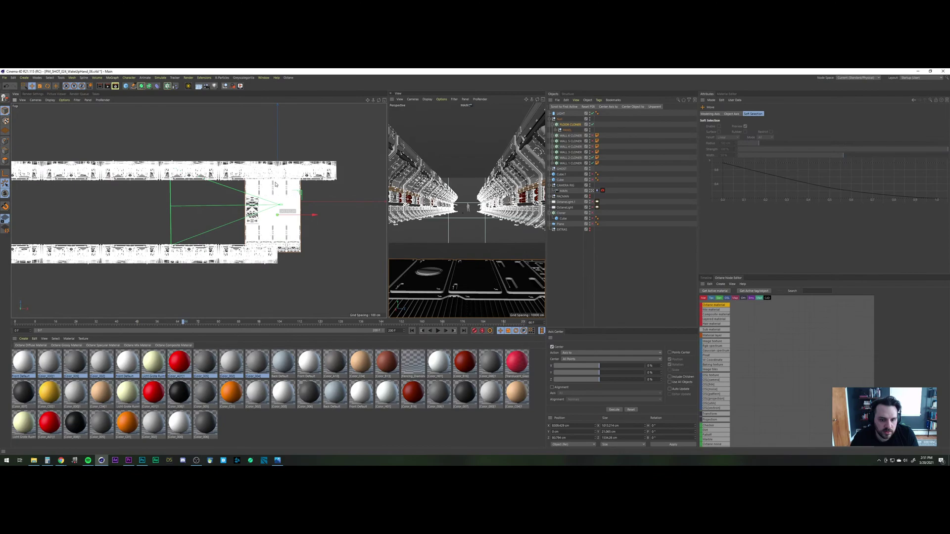
{"action": "left_click_drag", "start_coordinate": [276, 184], "coordinate": [274, 183]}
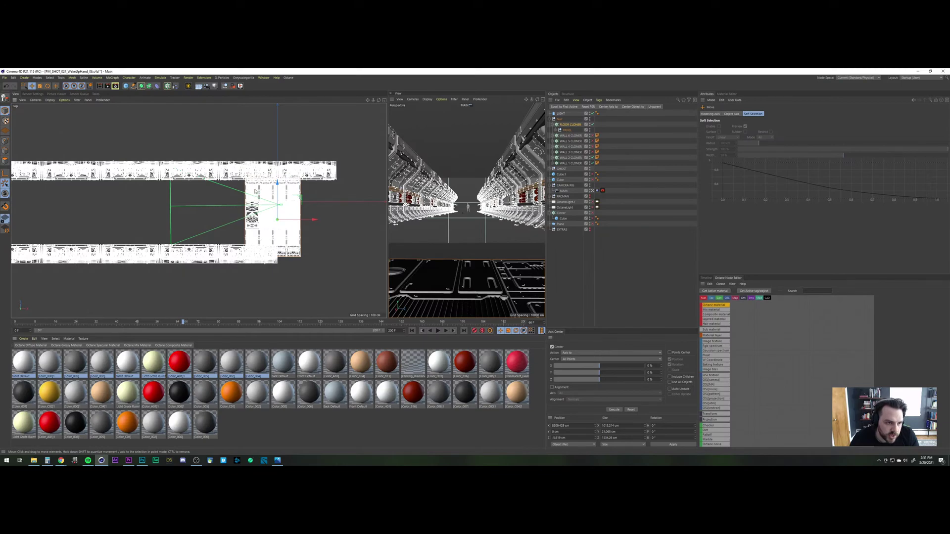
{"action": "scroll", "coordinate": [256, 194], "scroll_direction": "up", "scroll_amount": 3}
{"action": "scroll", "coordinate": [256, 188], "scroll_direction": "up", "scroll_amount": 1}
{"action": "scroll", "coordinate": [253, 191], "scroll_direction": "up", "scroll_amount": 1}
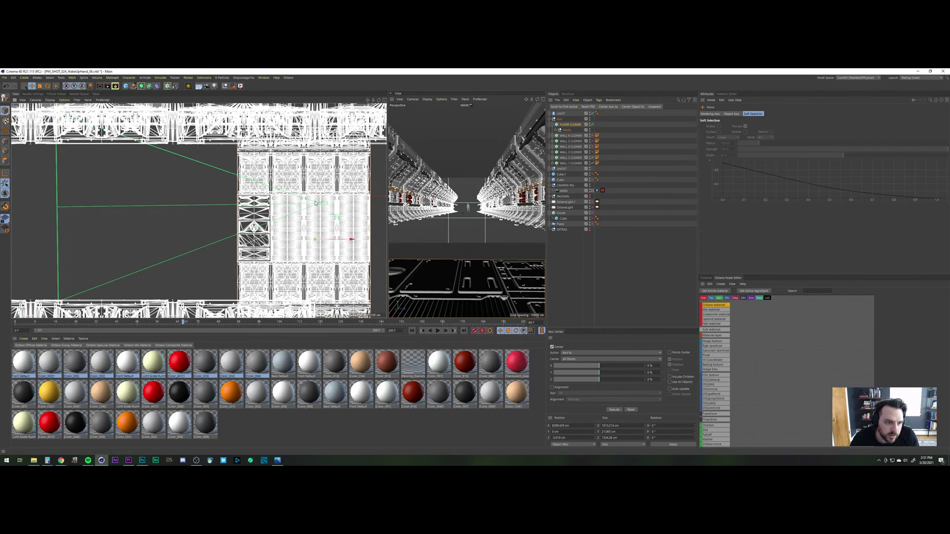
{"action": "left_click_drag", "start_coordinate": [315, 203], "coordinate": [316, 193]}
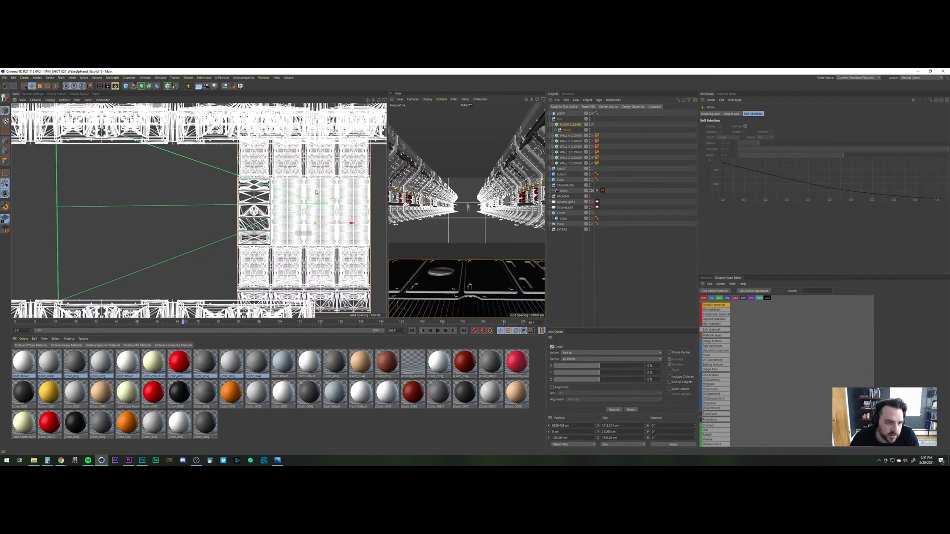
{"action": "left_click_drag", "start_coordinate": [316, 192], "coordinate": [316, 188]}
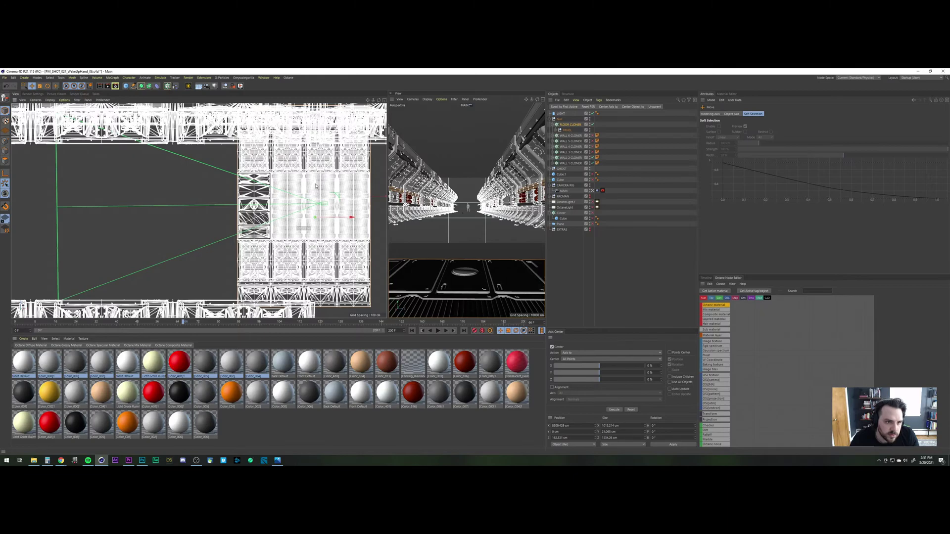
Step: Return to the perspective view, leave the MAIN camera, and inspect where the floor panel meets the walls
{"action": "middle_click", "coordinate": [315, 191]}
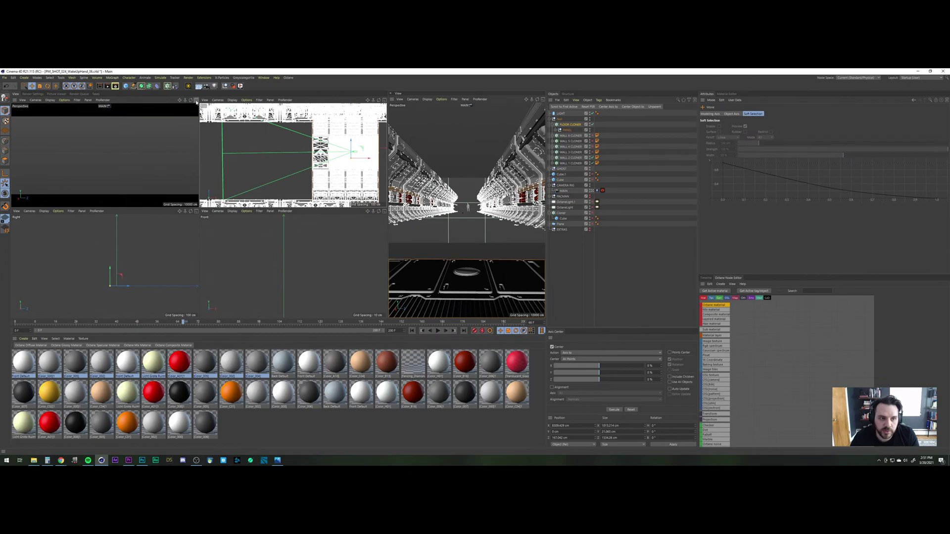
{"action": "middle_click", "coordinate": [131, 140]}
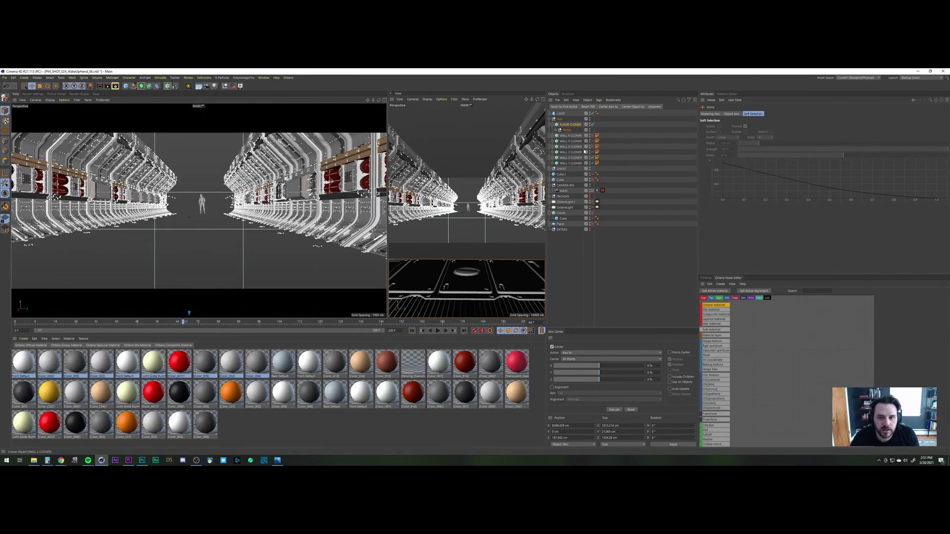
{"action": "left_click", "coordinate": [594, 191]}
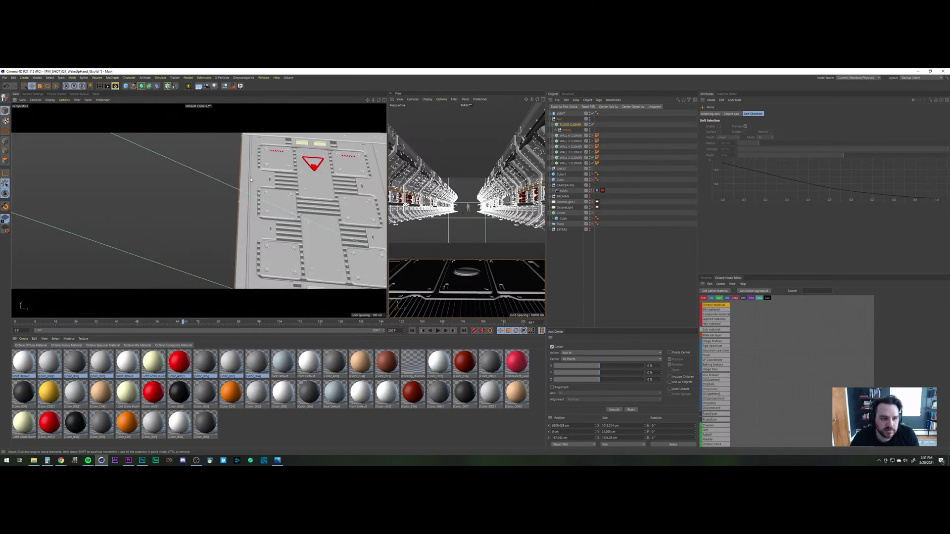
{"action": "left_click_drag", "start_coordinate": [188, 164], "coordinate": [300, 189], "text": "alt"}
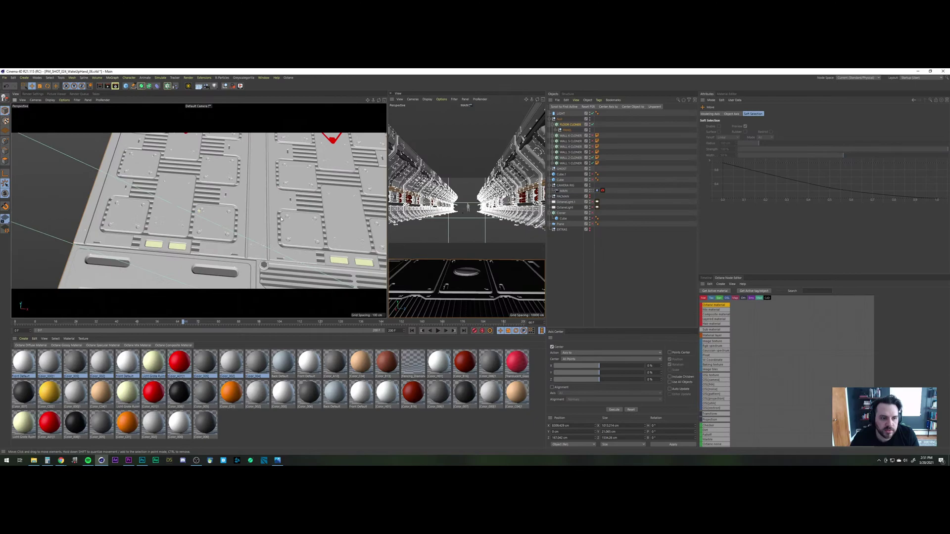
{"action": "right_click_drag", "start_coordinate": [280, 226], "coordinate": [276, 264], "text": "alt"}
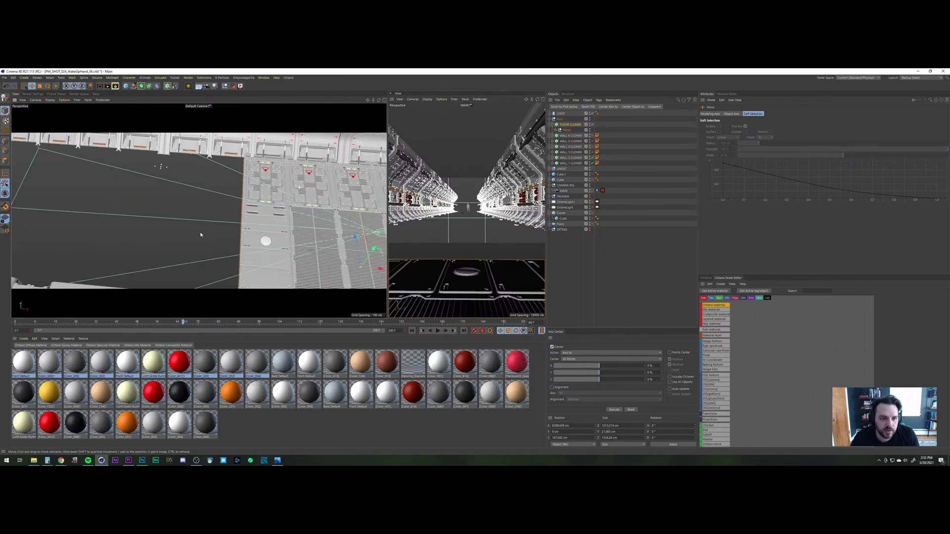
{"action": "left_click_drag", "start_coordinate": [200, 234], "coordinate": [175, 236], "text": "alt"}
{"action": "middle_click_drag", "start_coordinate": [164, 235], "coordinate": [177, 219], "text": "alt"}
{"action": "mouse_move", "coordinate": [217, 175]}
{"action": "right_mouse_down", "text": "alt"}
{"action": "mouse_move", "coordinate": [234, 139]}
{"action": "mouse_move", "coordinate": [224, 159]}
{"action": "right_mouse_up", "text": "alt"}
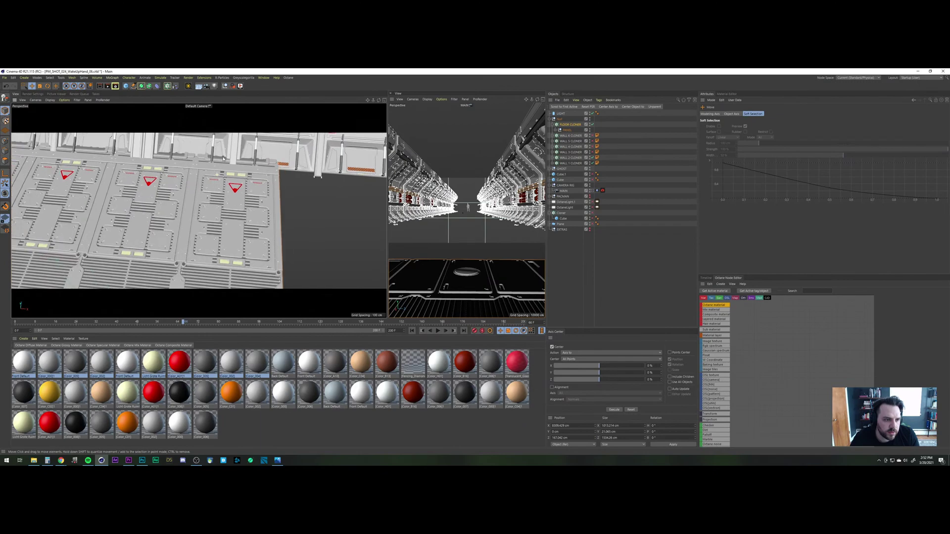
{"action": "left_click_drag", "start_coordinate": [210, 162], "coordinate": [164, 186], "text": "alt"}
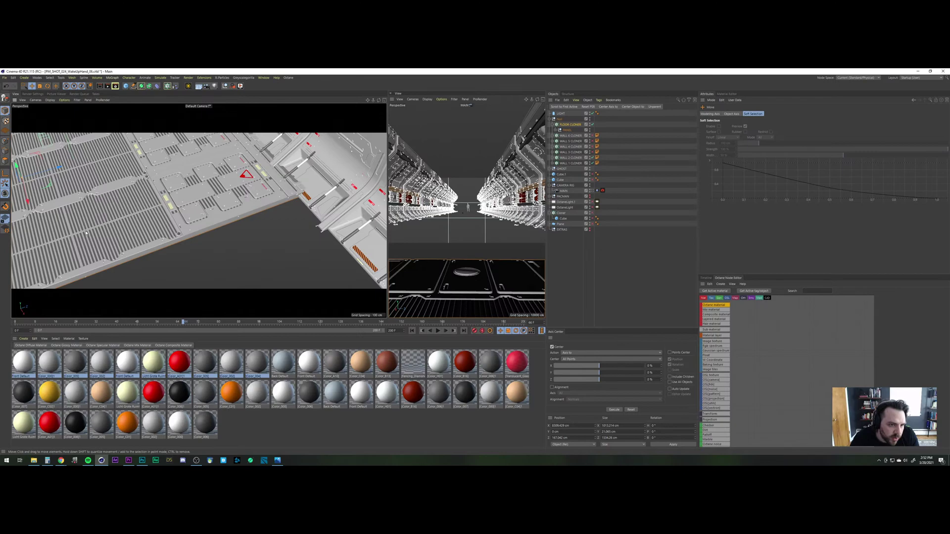
Step: Examine the floor panel's vented side strip and its alignment with the base of the opposite wall
{"action": "left_click", "coordinate": [5, 229]}
{"action": "left_click", "coordinate": [44, 238]}
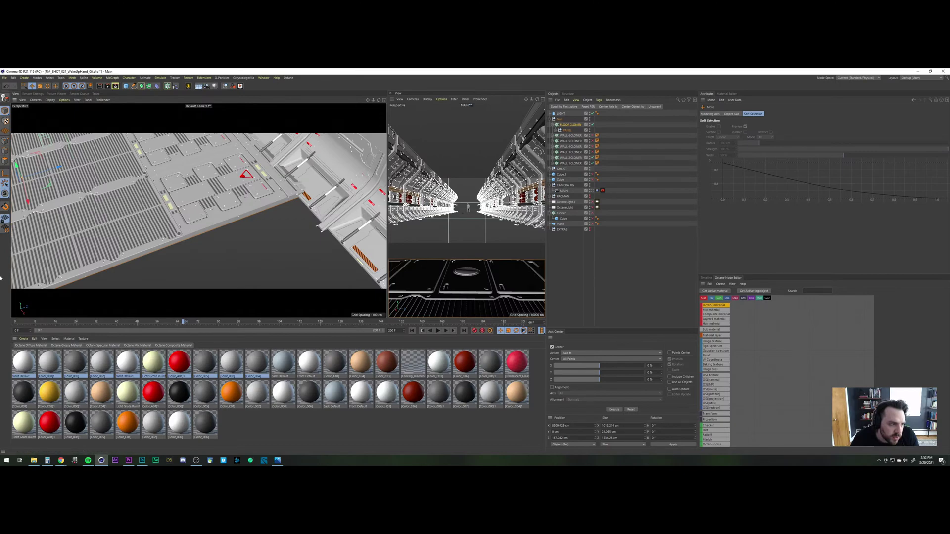
{"action": "middle_click_drag", "start_coordinate": [143, 206], "coordinate": [328, 171], "text": "alt"}
{"action": "middle_click_drag", "start_coordinate": [197, 213], "coordinate": [197, 213], "text": "alt"}
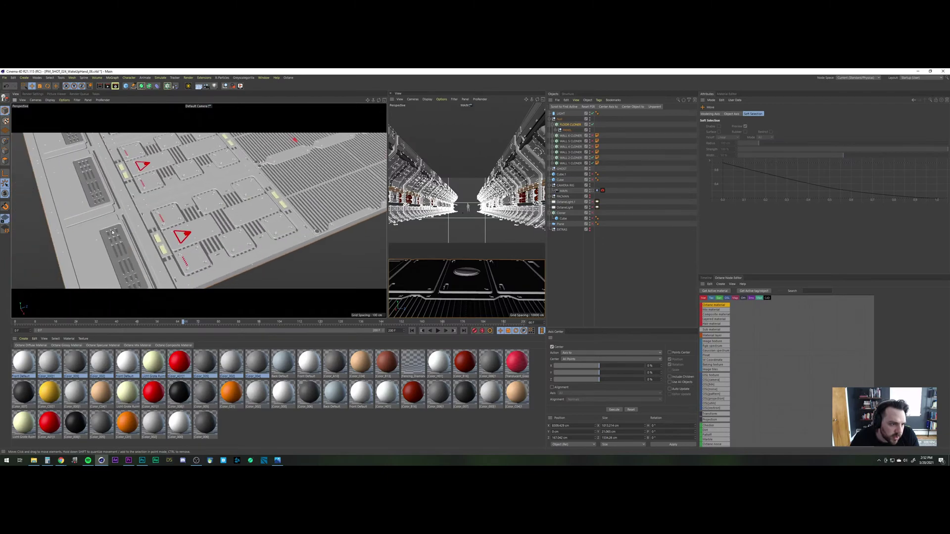
{"action": "left_click_drag", "start_coordinate": [96, 233], "coordinate": [121, 230], "text": "alt"}
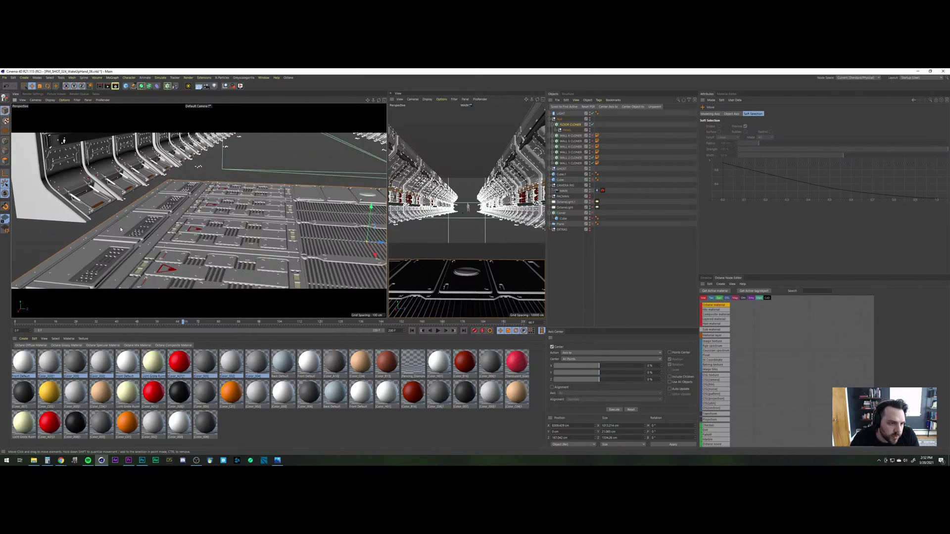
Step: Move the FLOOR CLONER along Z to about 74 cm, shifting the panel towards the nearby wall's base
{"action": "middle_click_drag", "start_coordinate": [120, 228], "coordinate": [120, 230], "text": "alt"}
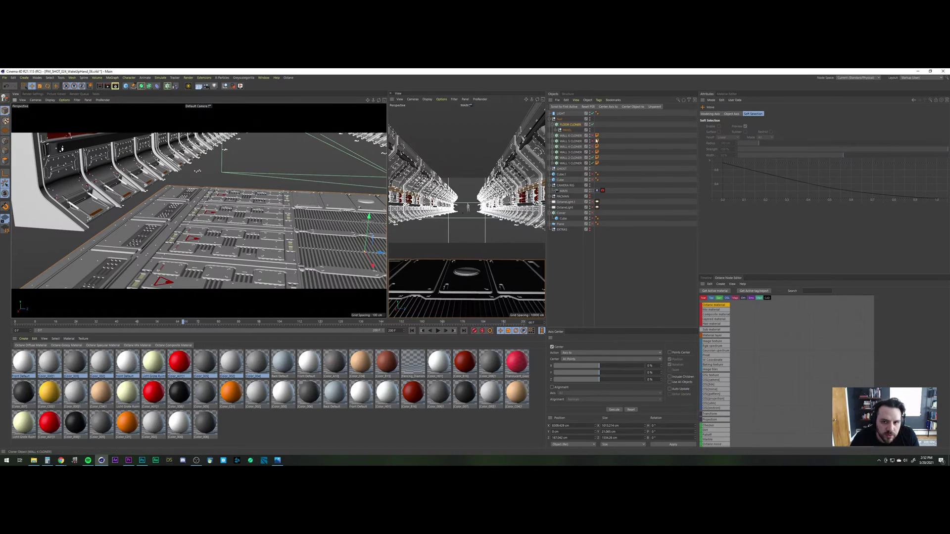
{"action": "left_click", "coordinate": [381, 253]}
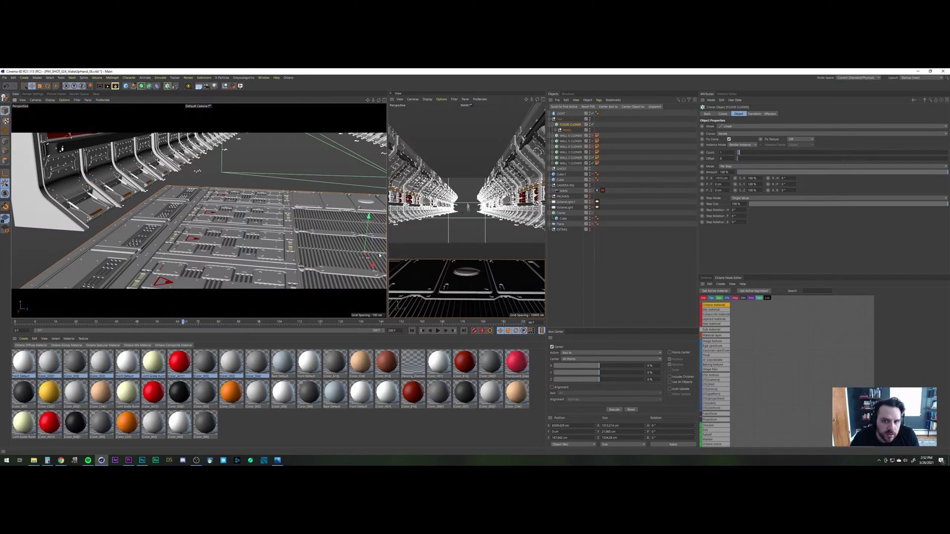
{"action": "left_click_drag", "start_coordinate": [379, 255], "coordinate": [347, 262]}
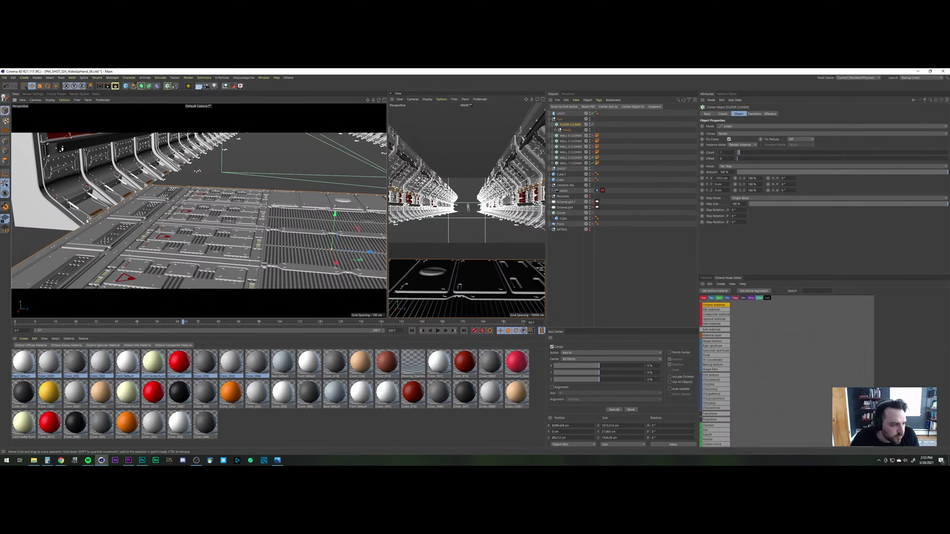
{"action": "left_click_drag", "start_coordinate": [87, 220], "coordinate": [82, 242], "text": "alt"}
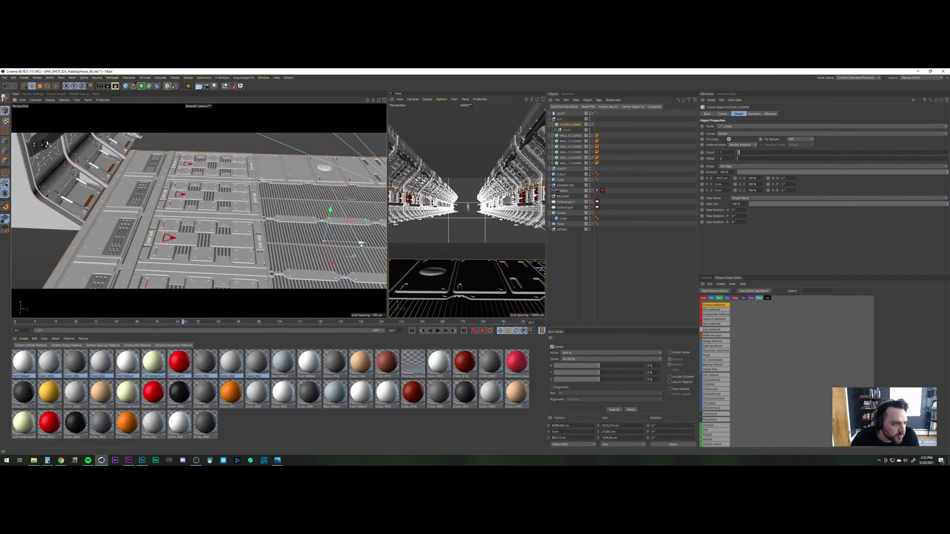
{"action": "left_click_drag", "start_coordinate": [360, 245], "coordinate": [359, 243]}
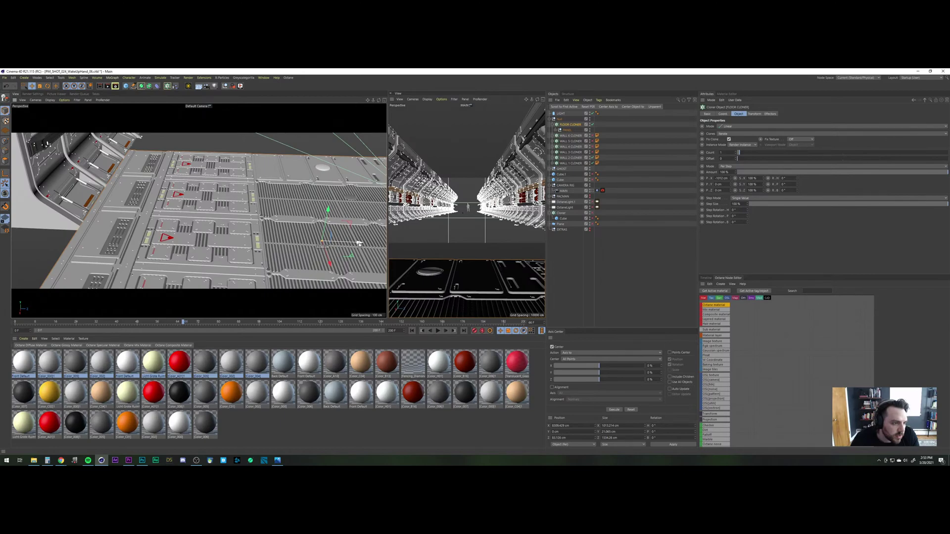
{"action": "left_click_drag", "start_coordinate": [348, 244], "coordinate": [355, 243]}
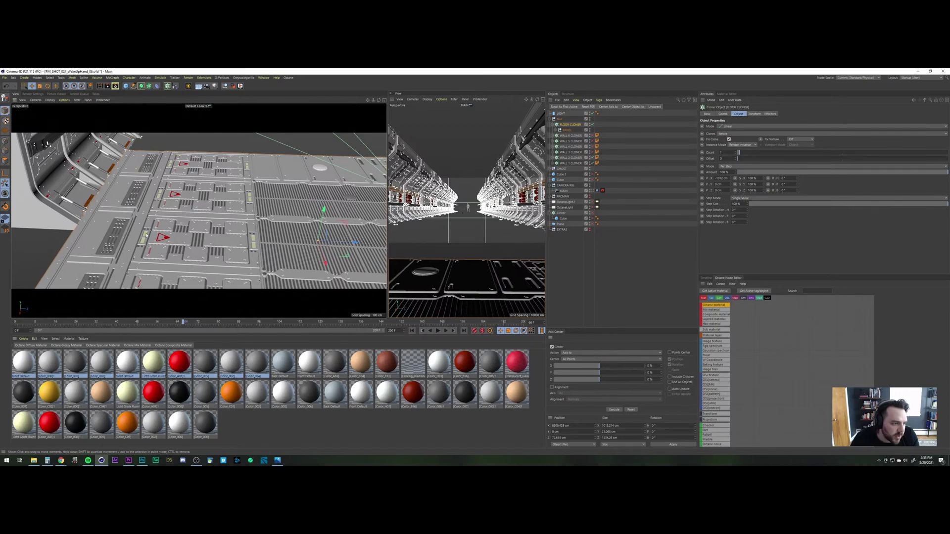
Step: Check the panel against the opposite wall and fine-tune the FLOOR CLONER's Z position to about 44 cm
{"action": "middle_click_drag", "start_coordinate": [318, 231], "coordinate": [86, 221], "text": "alt"}
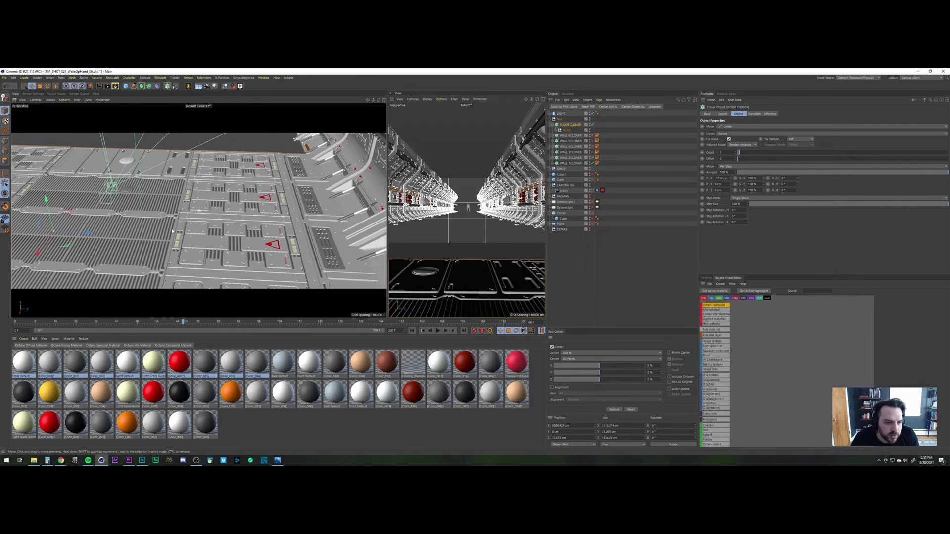
{"action": "left_click_drag", "start_coordinate": [173, 231], "coordinate": [166, 240], "text": "alt"}
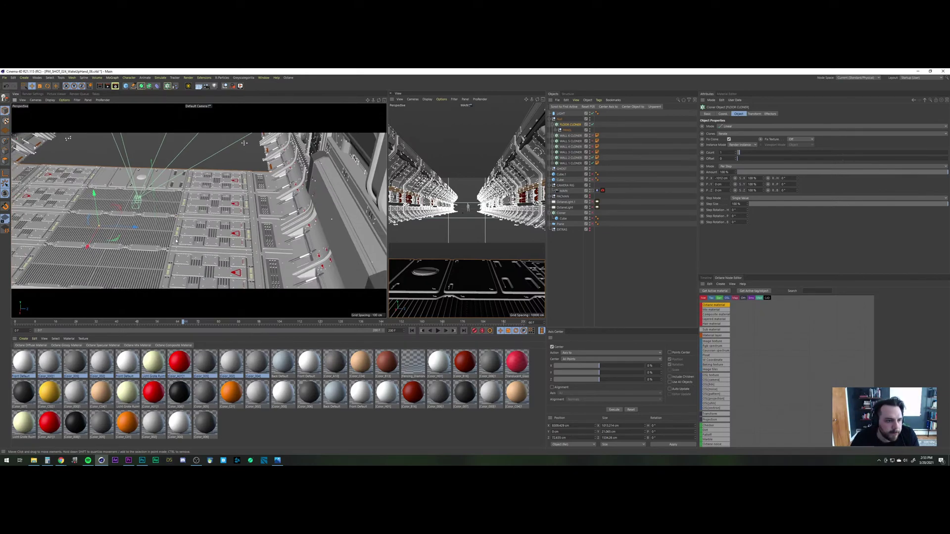
{"action": "left_click_drag", "start_coordinate": [176, 241], "coordinate": [260, 236], "text": "alt"}
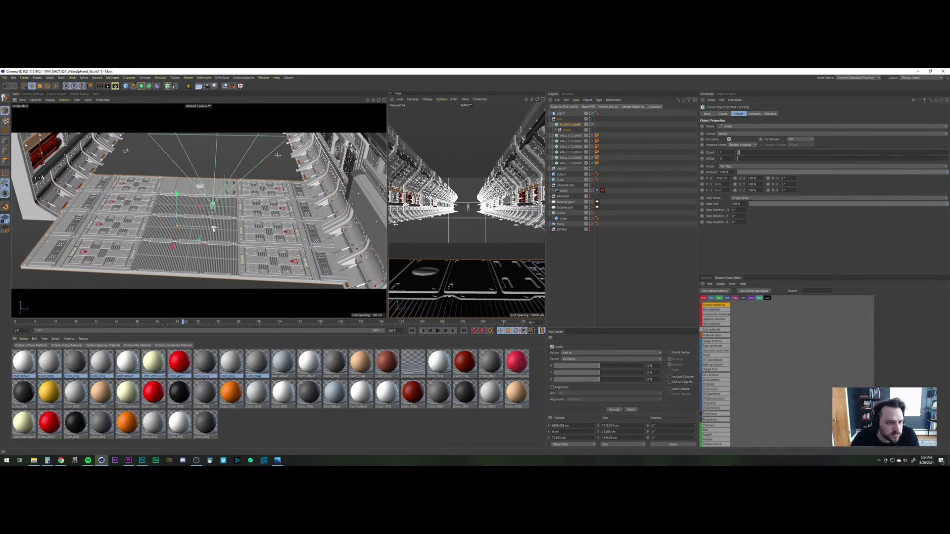
{"action": "left_click_drag", "start_coordinate": [213, 228], "coordinate": [208, 230]}
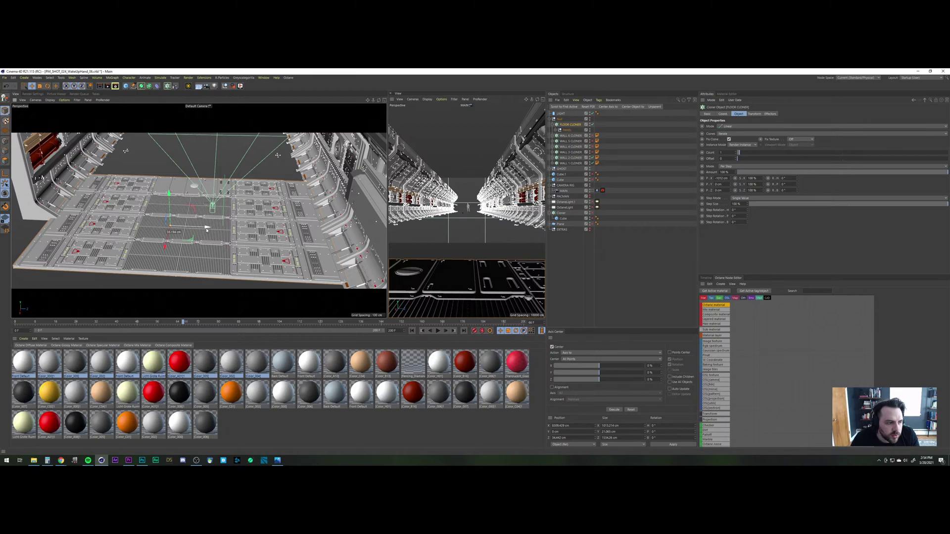
{"action": "left_click_drag", "start_coordinate": [207, 230], "coordinate": [212, 231]}
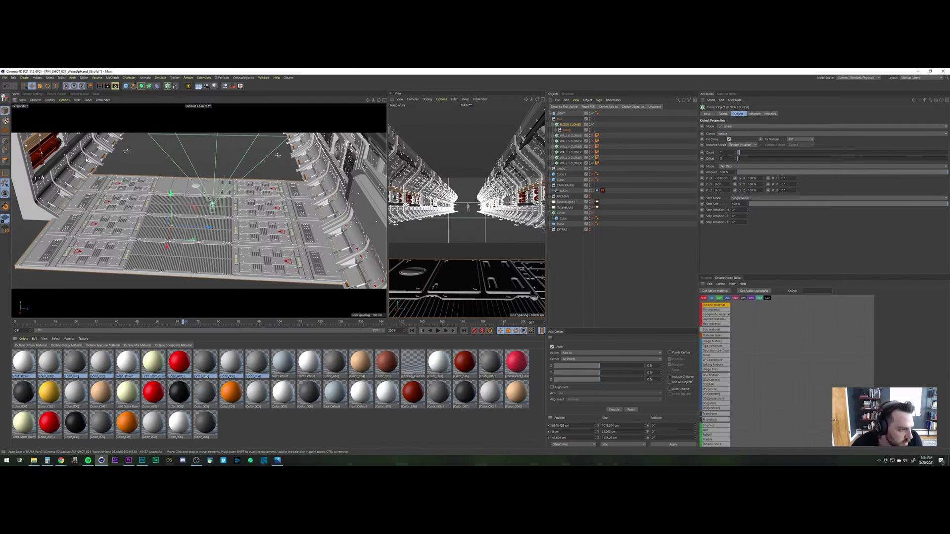
Step: Lower the FLOOR CLONER in 1 cm increments to a Y position of -10 cm, watching the seam at the wall base
{"action": "middle_click_drag", "start_coordinate": [86, 160], "coordinate": [148, 163], "text": "alt"}
{"action": "right_click_drag", "start_coordinate": [87, 160], "coordinate": [102, 149], "text": "alt"}
{"action": "middle_click_drag", "start_coordinate": [68, 164], "coordinate": [110, 125], "text": "alt"}
{"action": "right_click_drag", "start_coordinate": [110, 125], "coordinate": [112, 125], "text": "alt"}
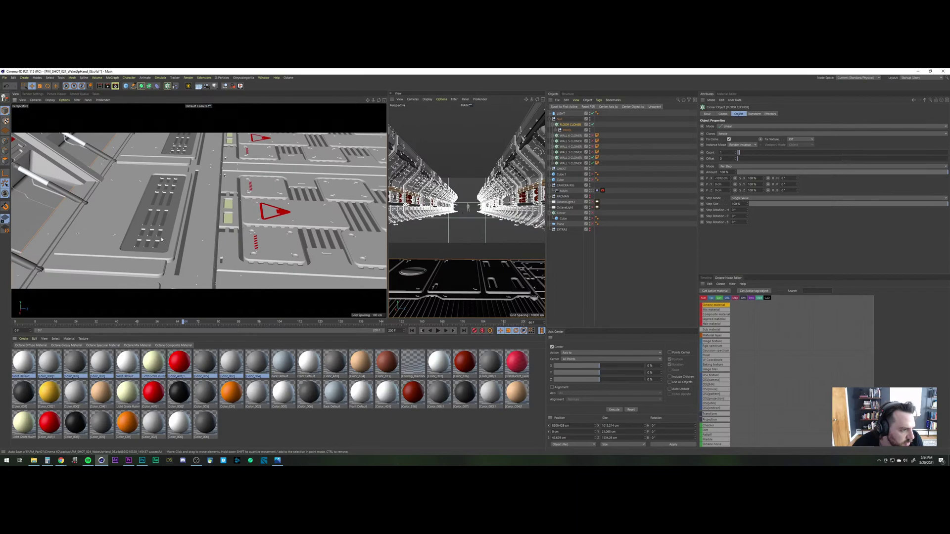
{"action": "left_click_drag", "start_coordinate": [189, 242], "coordinate": [287, 234], "text": "alt"}
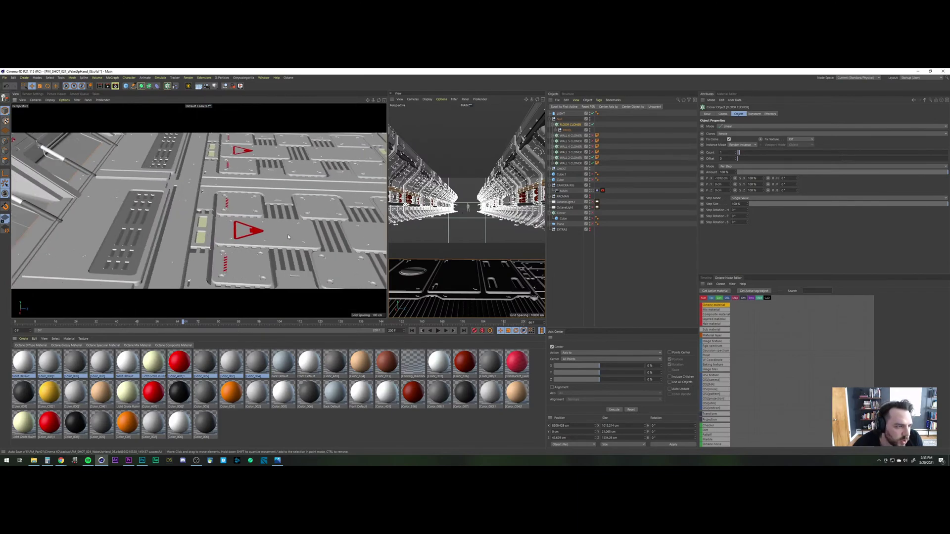
{"action": "left_click", "coordinate": [723, 114]}
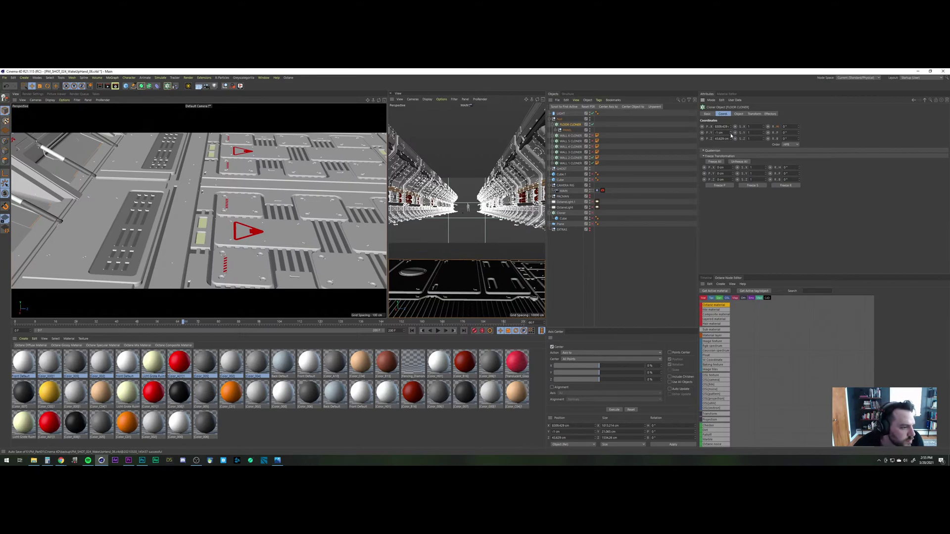
{"action": "left_click", "coordinate": [731, 135]}
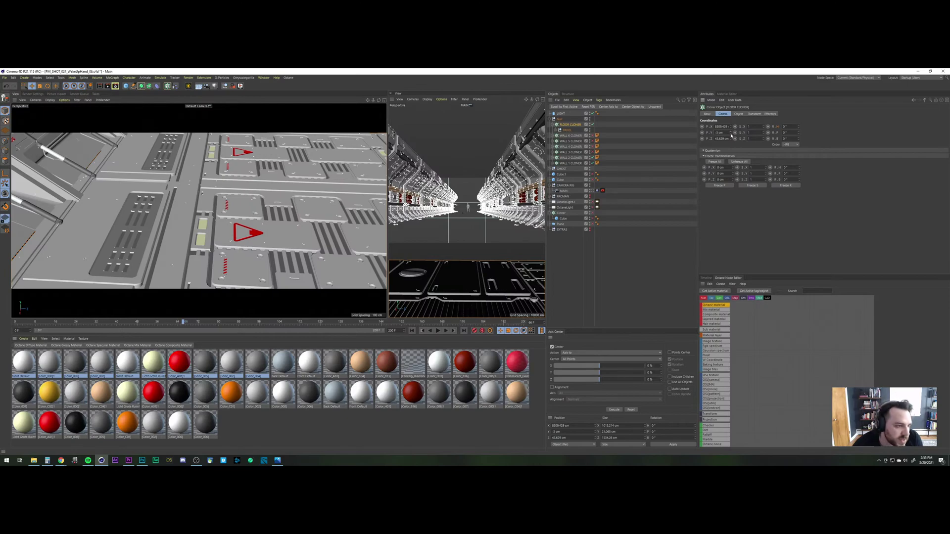
{"action": "left_click", "coordinate": [731, 134]}
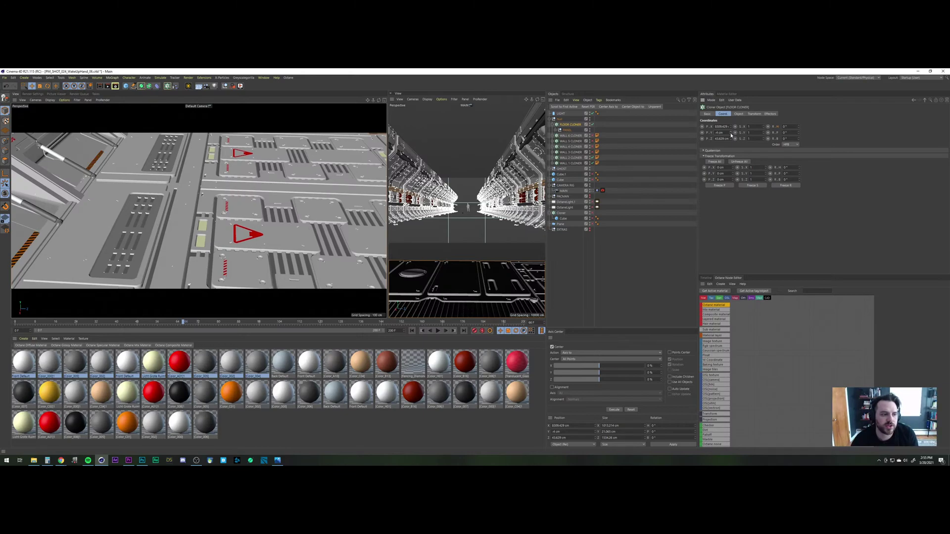
{"action": "left_click", "coordinate": [731, 134]}
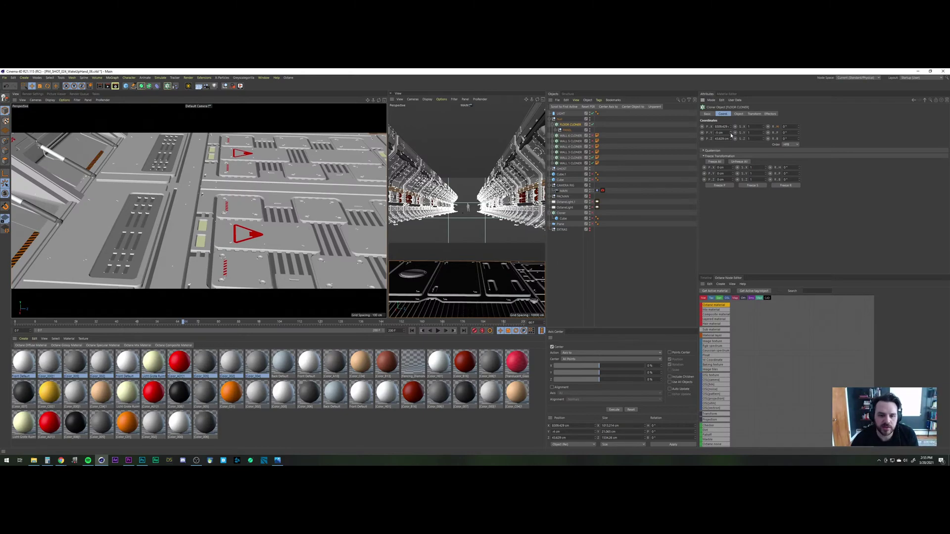
{"action": "left_click", "coordinate": [731, 135]}
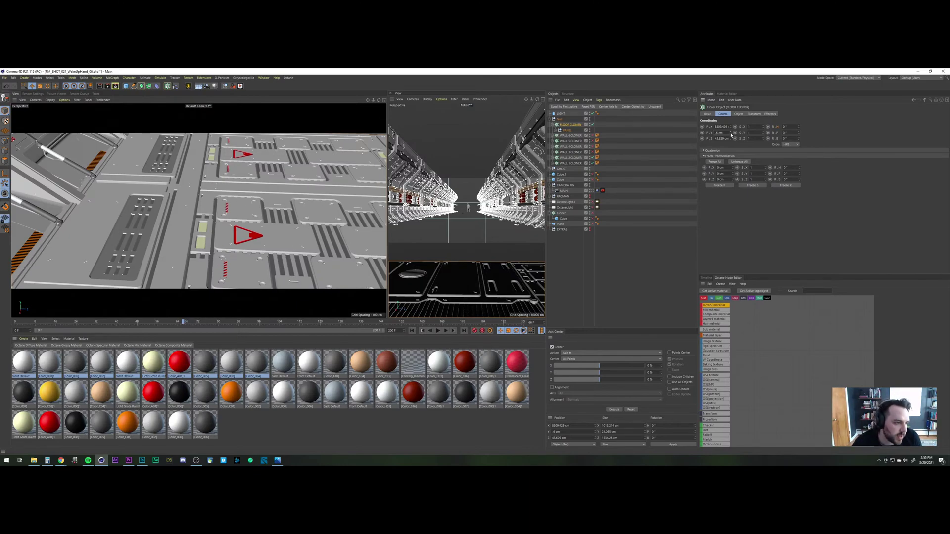
{"action": "left_click", "coordinate": [731, 134]}
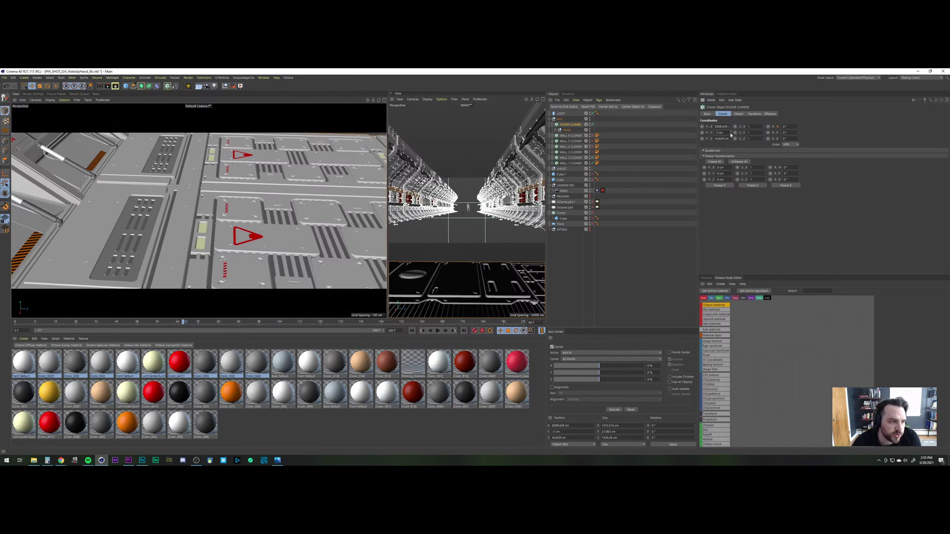
{"action": "left_click", "coordinate": [731, 135]}
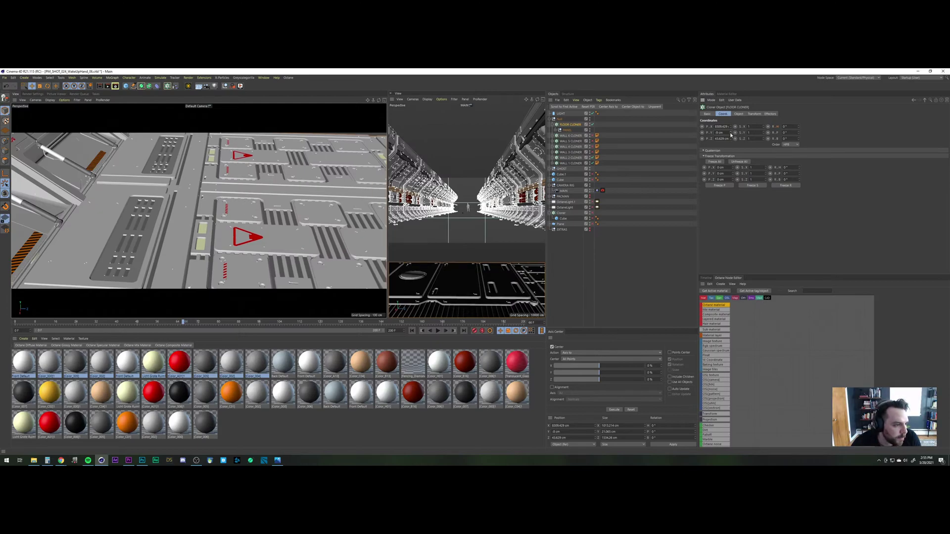
{"action": "left_click", "coordinate": [731, 135]}
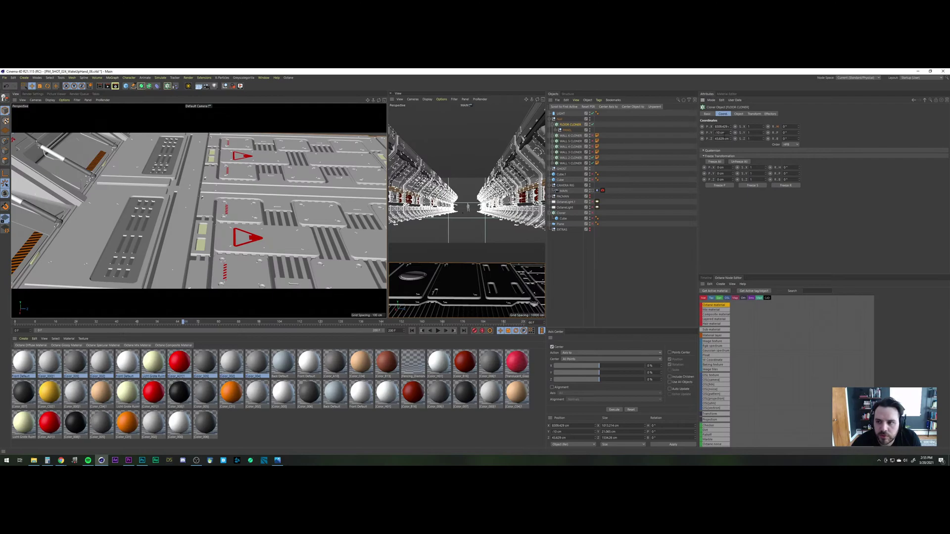
Step: Set the FLOOR CLONER's Y position to -20 cm
{"action": "left_click_drag", "start_coordinate": [726, 133], "coordinate": [686, 126]}
{"action": "key", "text": "BackSpace"}
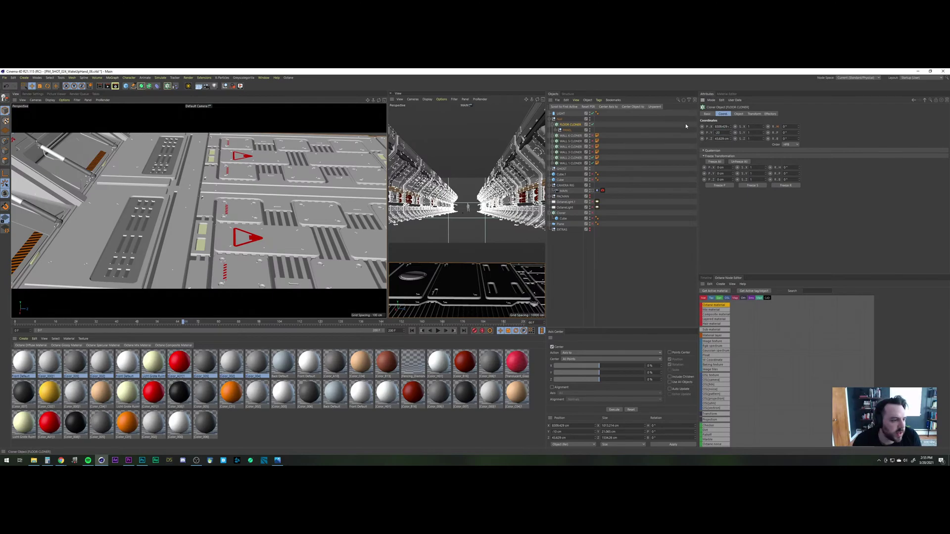
{"action": "type", "text": "-20"}
{"action": "key", "text": "Return"}
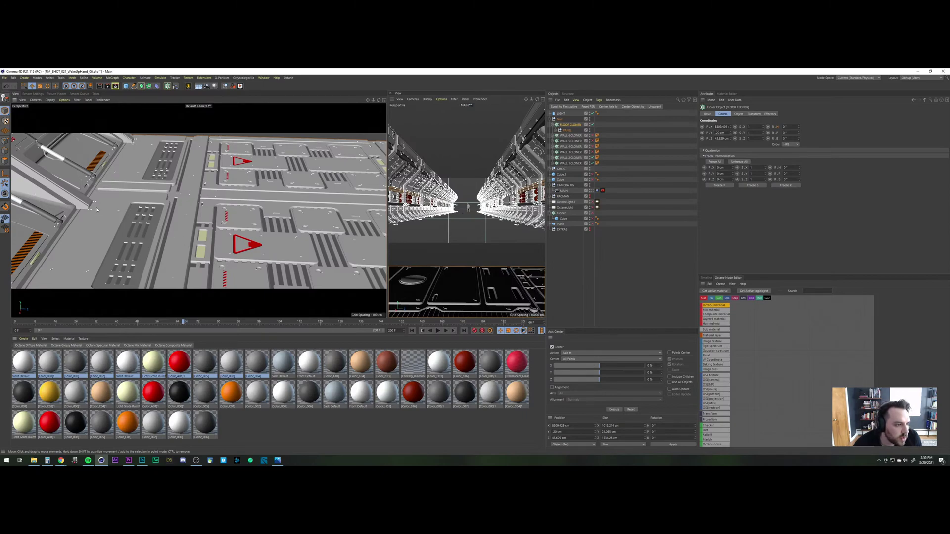
Step: From a floor-level view, reduce the WALL 2 CLONER's count to 2 and the WALL 1 CLONER's count to 3
{"action": "left_click_drag", "start_coordinate": [94, 226], "coordinate": [115, 198], "text": "alt"}
{"action": "scroll", "coordinate": [113, 202], "scroll_direction": "down", "scroll_amount": 5}
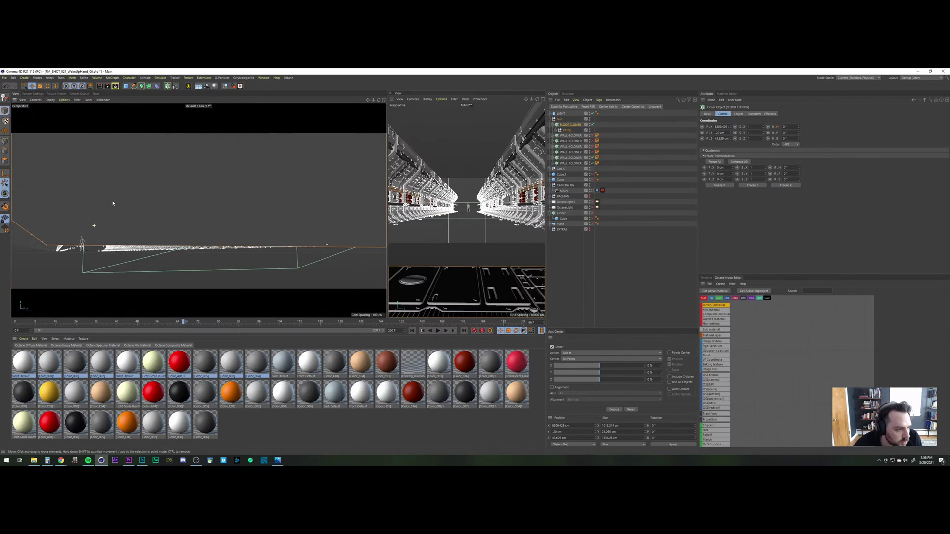
{"action": "scroll", "coordinate": [113, 203], "scroll_direction": "down", "scroll_amount": 5}
{"action": "scroll", "coordinate": [113, 203], "scroll_direction": "up", "scroll_amount": 2}
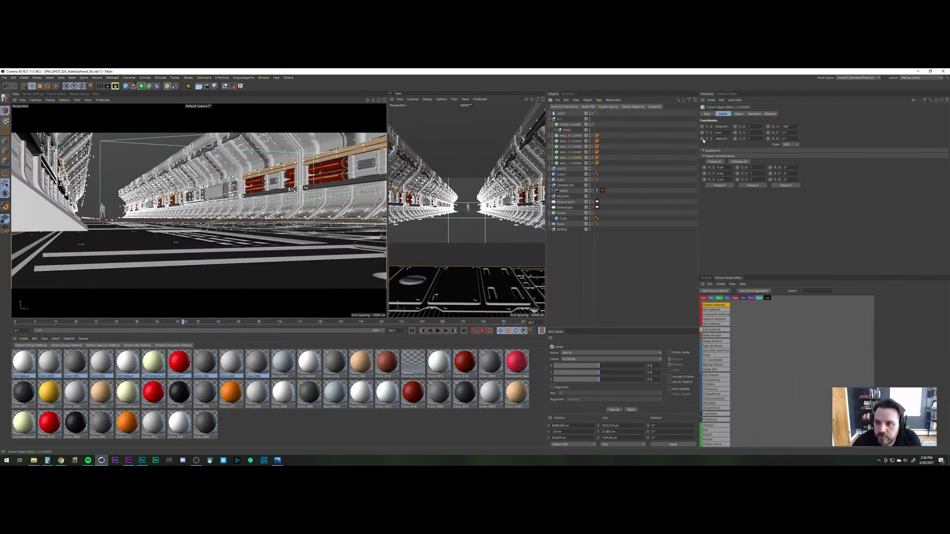
{"action": "left_click", "coordinate": [571, 157]}
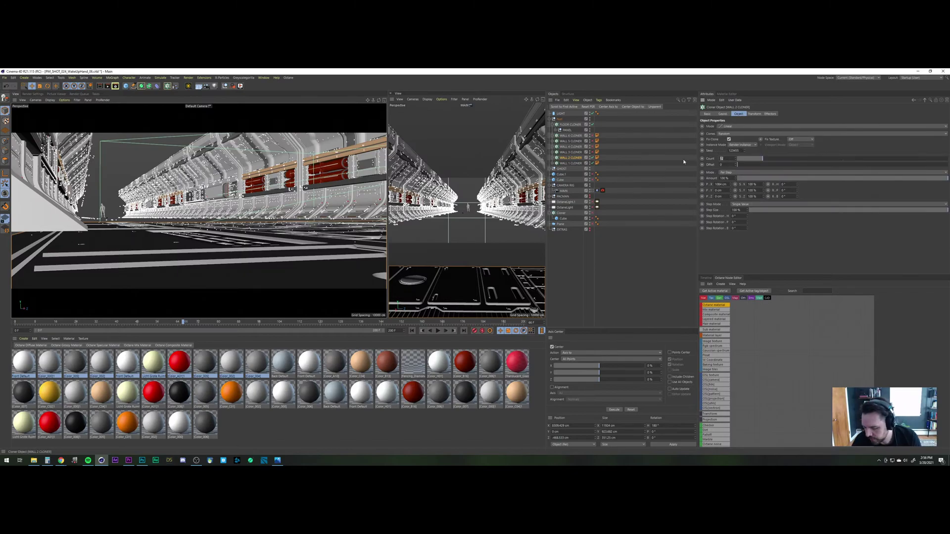
{"action": "type", "text": "2"}
{"action": "left_click", "coordinate": [576, 164]}
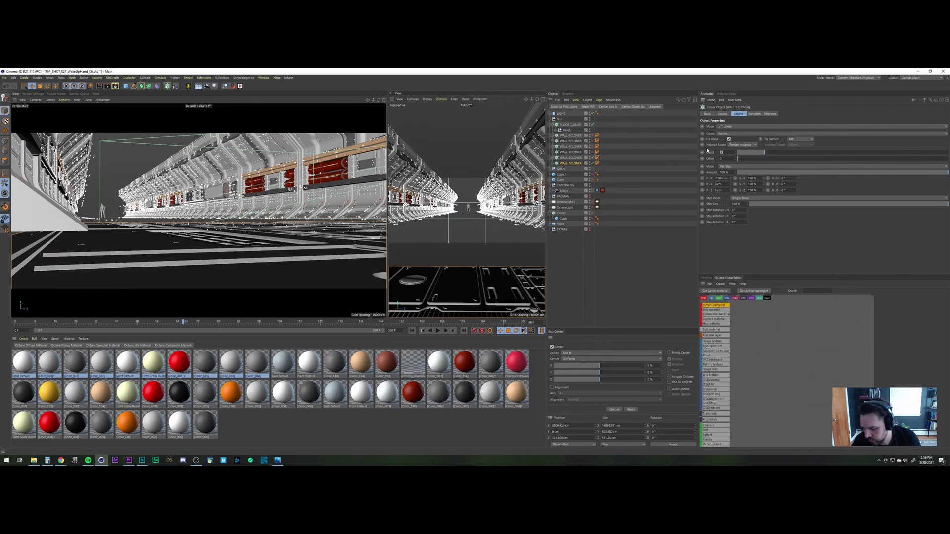
{"action": "type", "text": "3"}
{"action": "key", "text": "Return"}
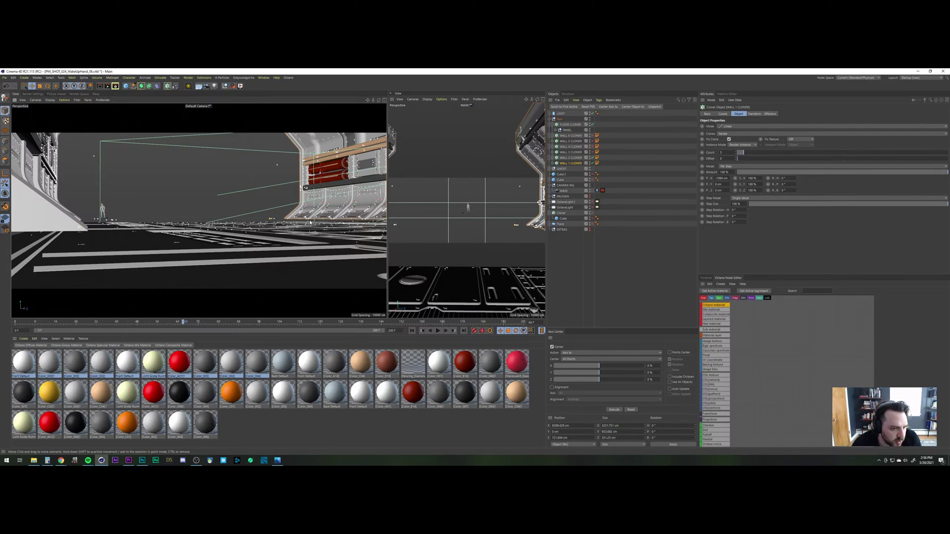
Step: Raise the FLOOR CLONER to a Y position of -15 cm, and refine it to -14 cm
{"action": "left_click", "coordinate": [559, 114]}
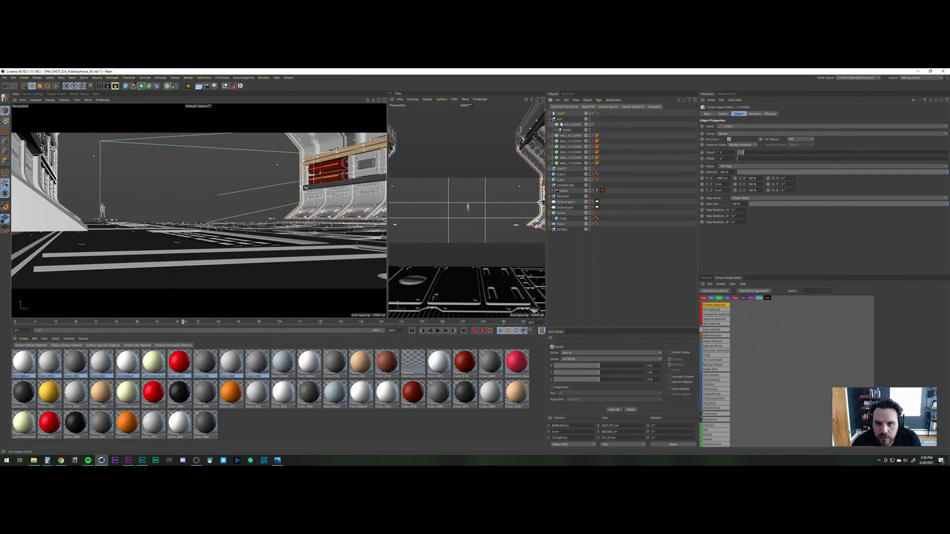
{"action": "left_click", "coordinate": [565, 126]}
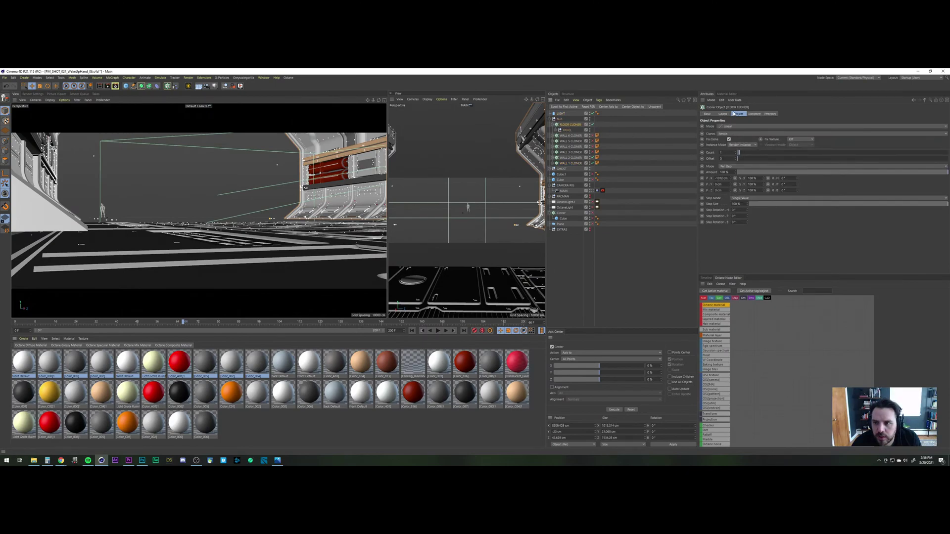
{"action": "left_click", "coordinate": [724, 115]}
{"action": "left_click_drag", "start_coordinate": [727, 133], "coordinate": [662, 132]}
{"action": "type", "text": "-15"}
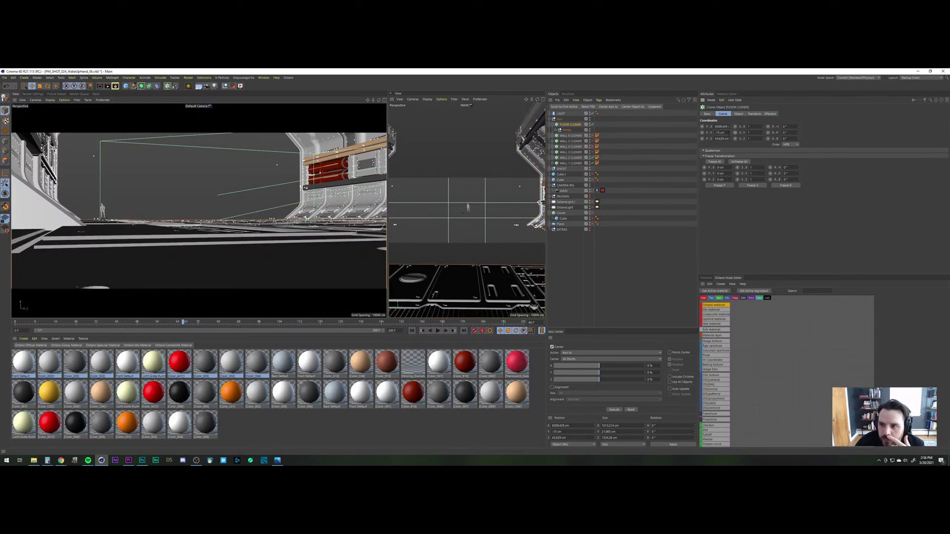
{"action": "left_click_drag", "start_coordinate": [729, 133], "coordinate": [617, 111]}
{"action": "type", "text": "-"}
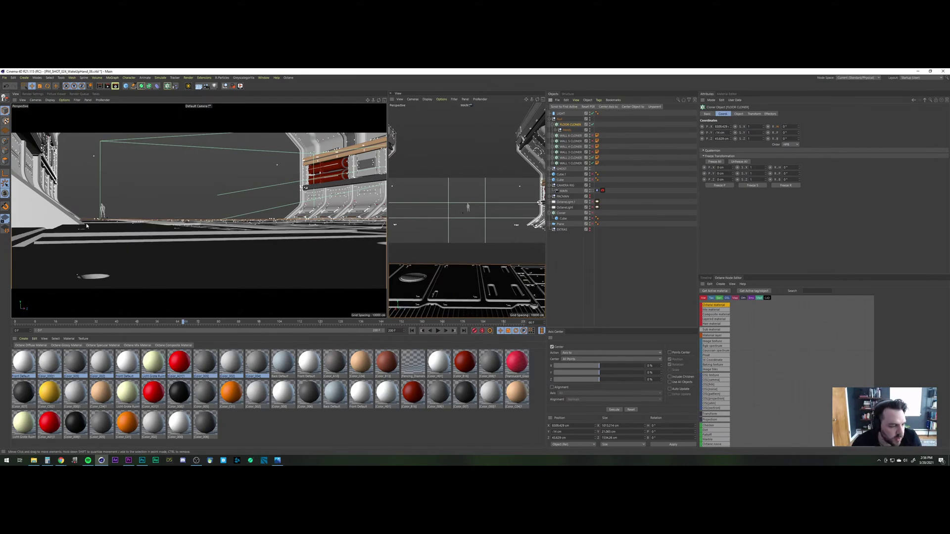
Step: Examine from floor level how the floor panel meets the bases of both walls
{"action": "mouse_move", "coordinate": [80, 222]}
{"action": "left_mouse_down", "text": "alt"}
{"action": "mouse_move", "coordinate": [72, 234]}
{"action": "mouse_move", "coordinate": [77, 226]}
{"action": "left_mouse_up", "text": "alt"}
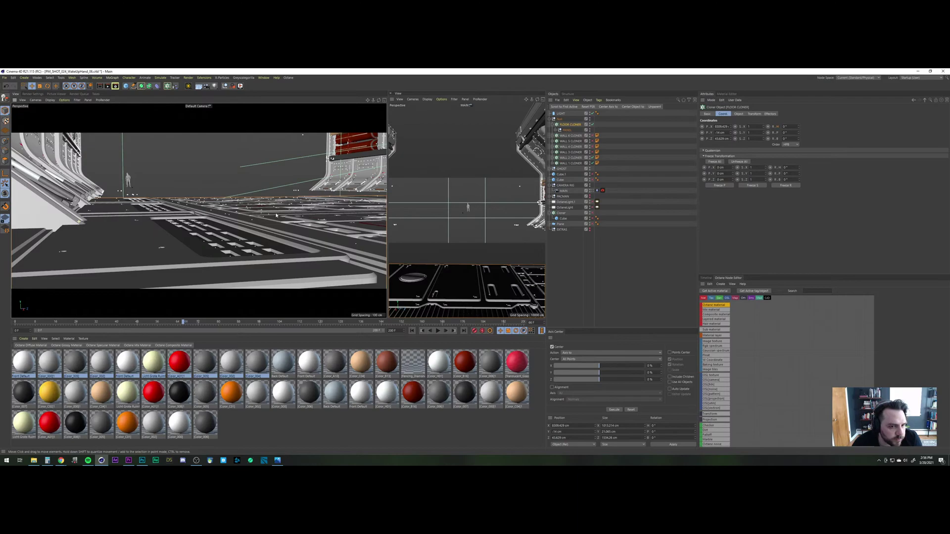
{"action": "scroll", "coordinate": [270, 233], "scroll_direction": "down", "scroll_amount": 3}
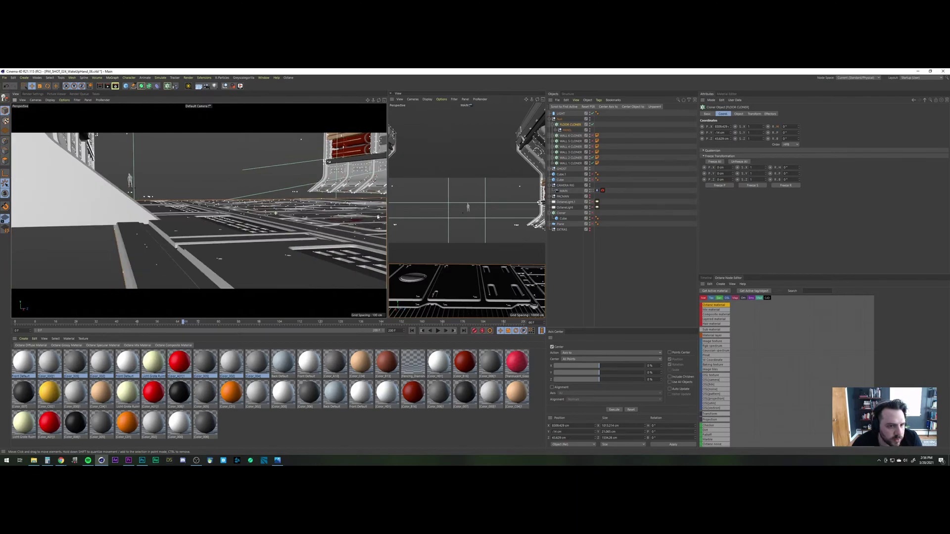
{"action": "left_click_drag", "start_coordinate": [325, 241], "coordinate": [255, 262], "text": "alt"}
{"action": "left_click_drag", "start_coordinate": [188, 267], "coordinate": [305, 186], "text": "alt"}
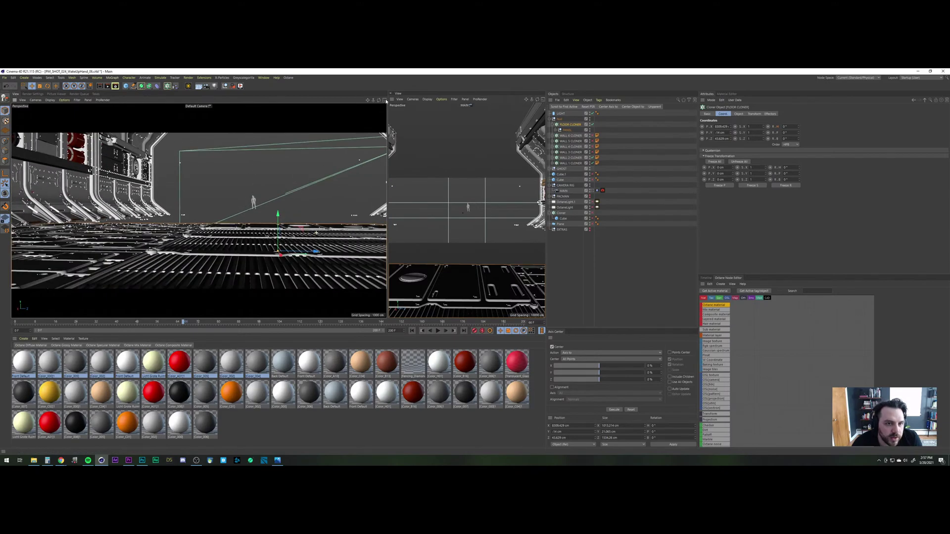
Step: Examine in the side view and from above how the floor panel's edge meets the wall bases
{"action": "left_click", "coordinate": [385, 100]}
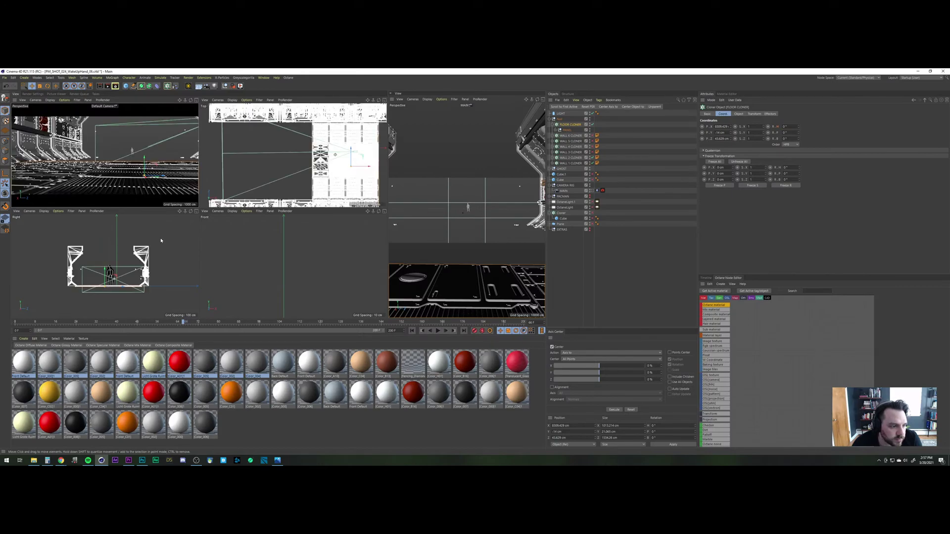
{"action": "middle_click", "coordinate": [175, 234]}
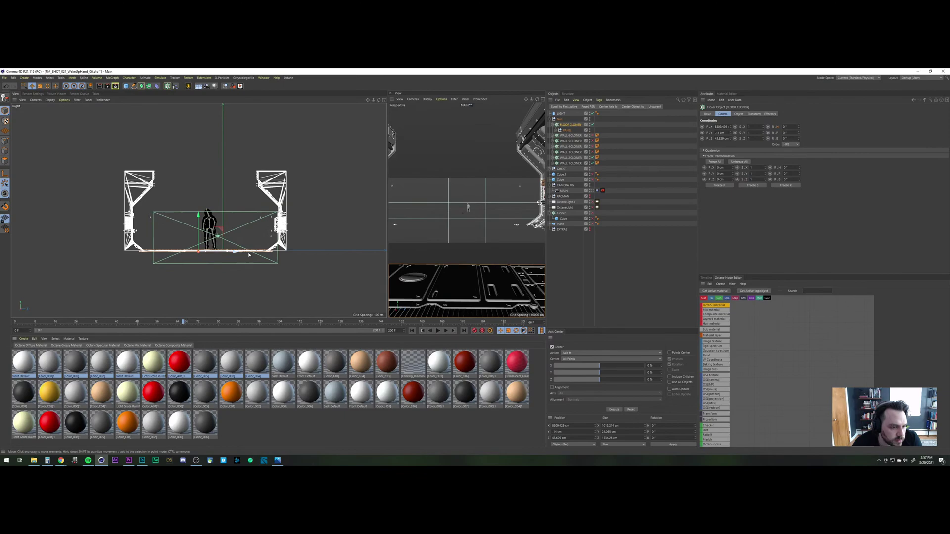
{"action": "scroll", "coordinate": [308, 210], "scroll_direction": "up", "scroll_amount": 15}
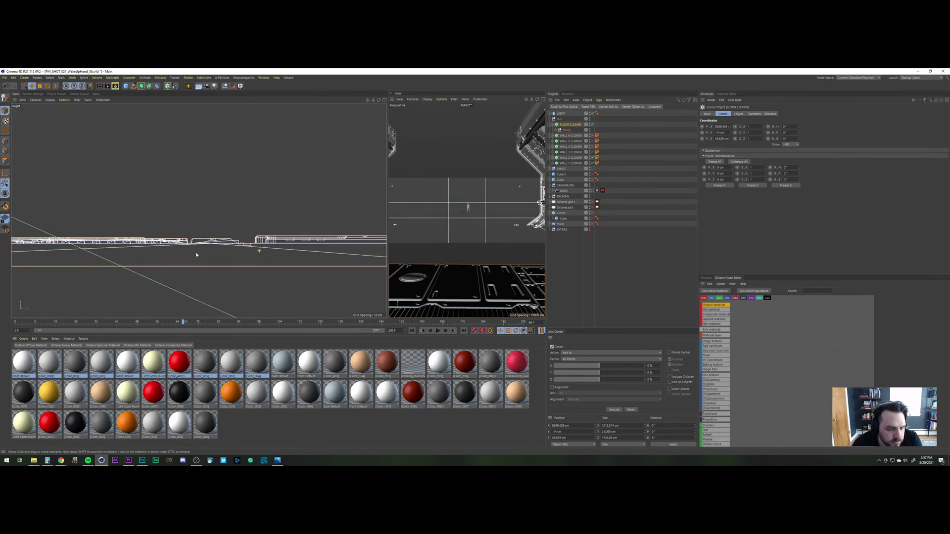
{"action": "middle_click_drag", "start_coordinate": [325, 243], "coordinate": [160, 256], "text": "alt"}
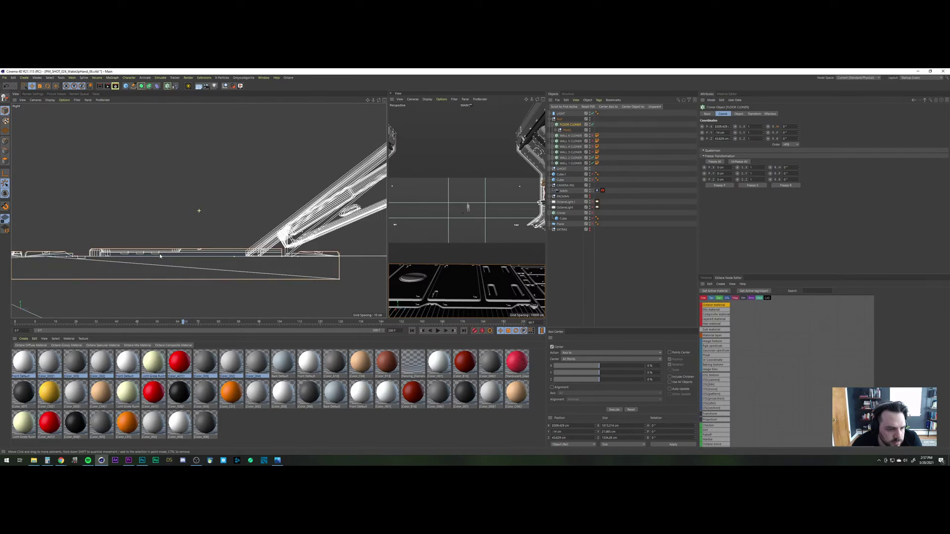
{"action": "left_click", "coordinate": [384, 100]}
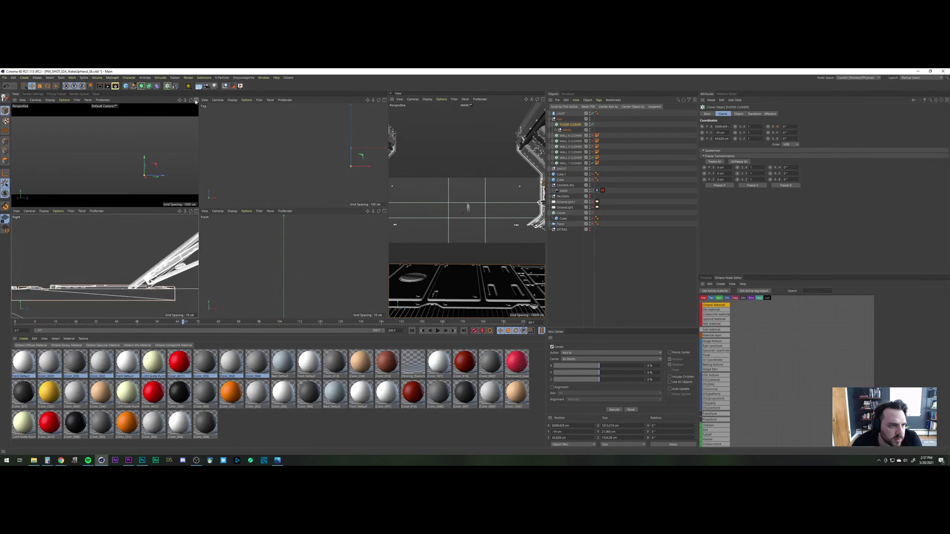
{"action": "left_click", "coordinate": [196, 100]}
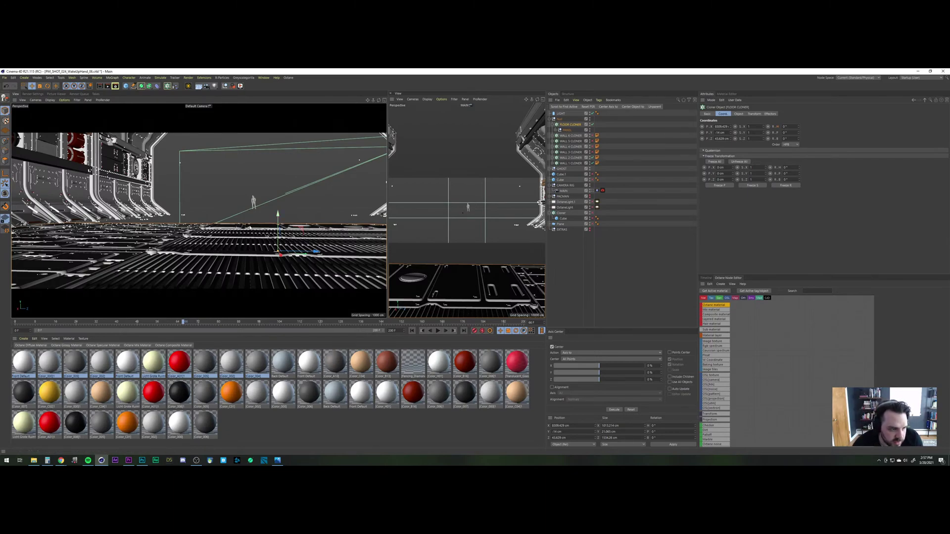
{"action": "left_click_drag", "start_coordinate": [143, 269], "coordinate": [147, 314], "text": "alt"}
{"action": "right_click_drag", "start_coordinate": [229, 211], "coordinate": [207, 257], "text": "alt"}
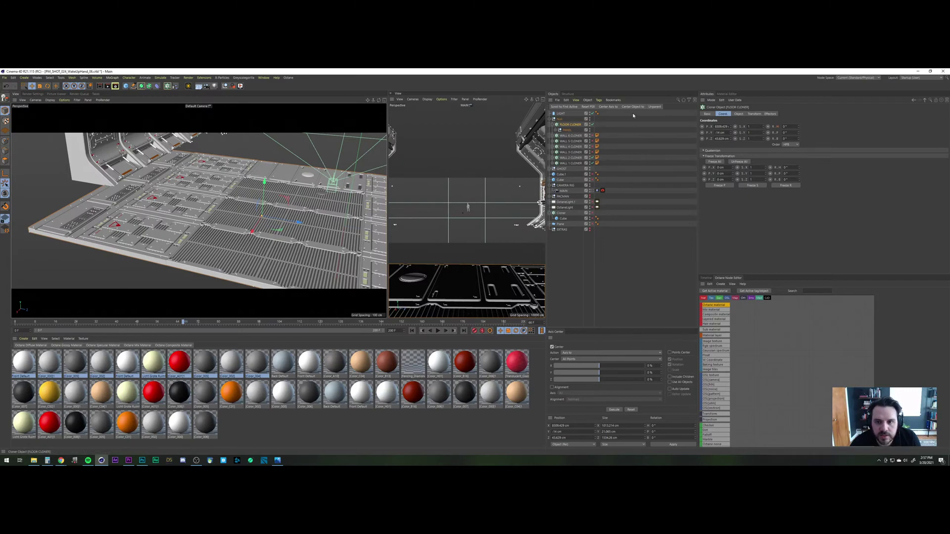
Step: Move the Null containing the floor and wall cloners along Z so the corridor is centred in the main camera view
{"action": "left_click", "coordinate": [559, 119]}
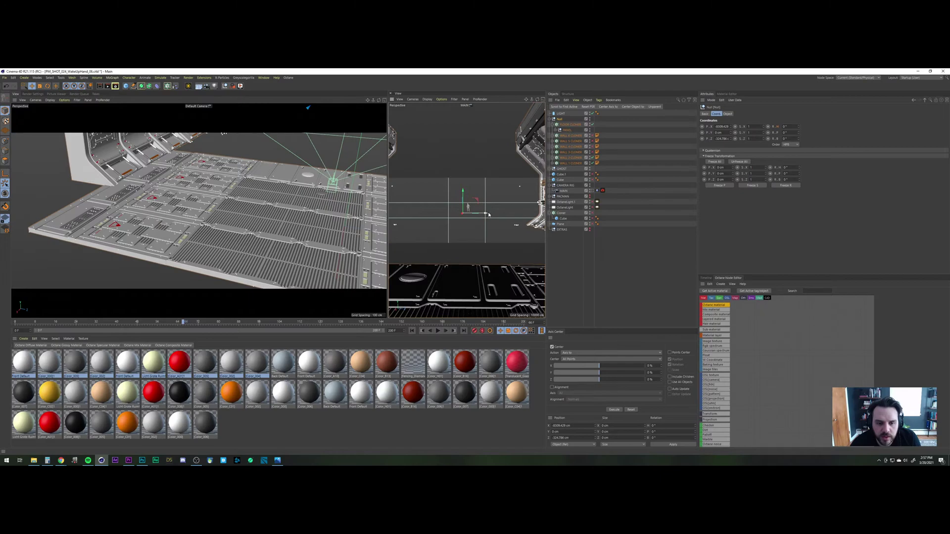
{"action": "left_click_drag", "start_coordinate": [489, 215], "coordinate": [487, 214]}
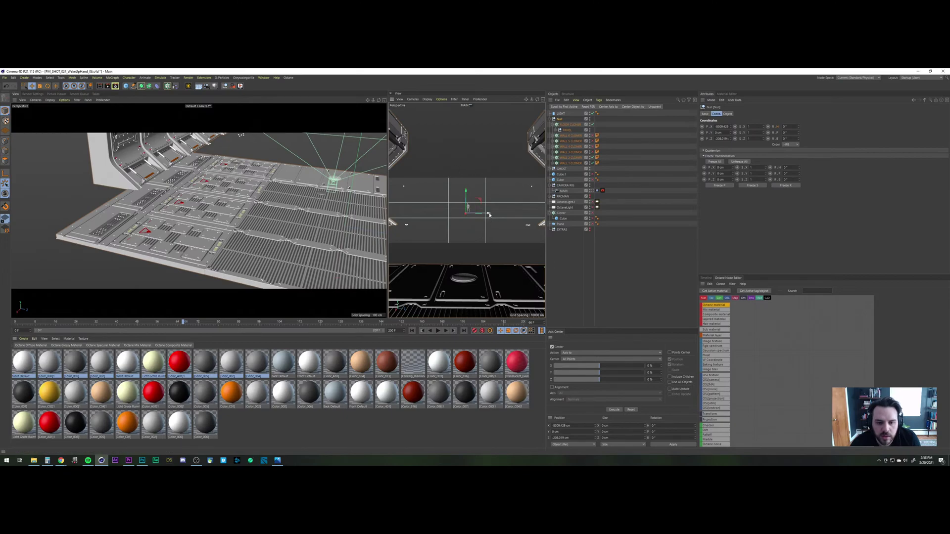
{"action": "left_click", "coordinate": [385, 100]}
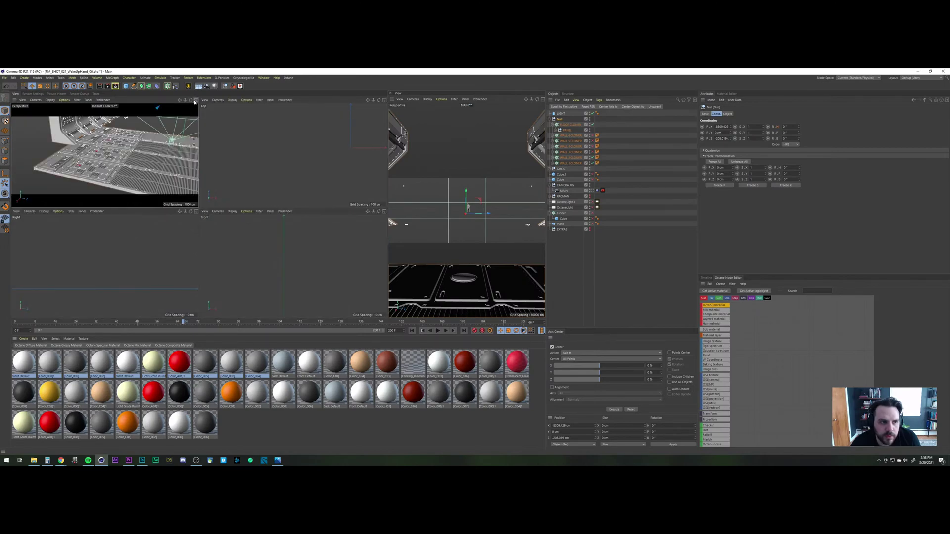
{"action": "left_click", "coordinate": [197, 100]}
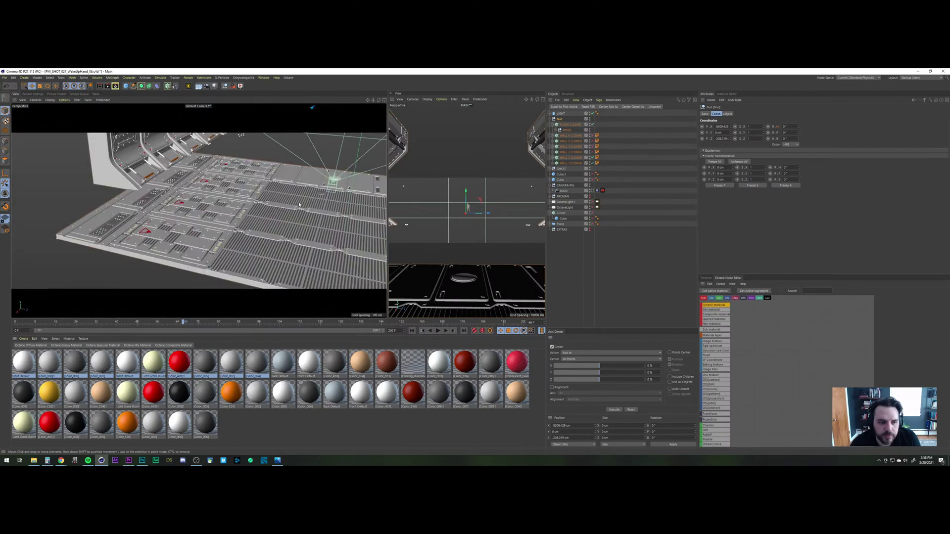
{"action": "scroll", "coordinate": [279, 263], "scroll_direction": "down", "scroll_amount": 5}
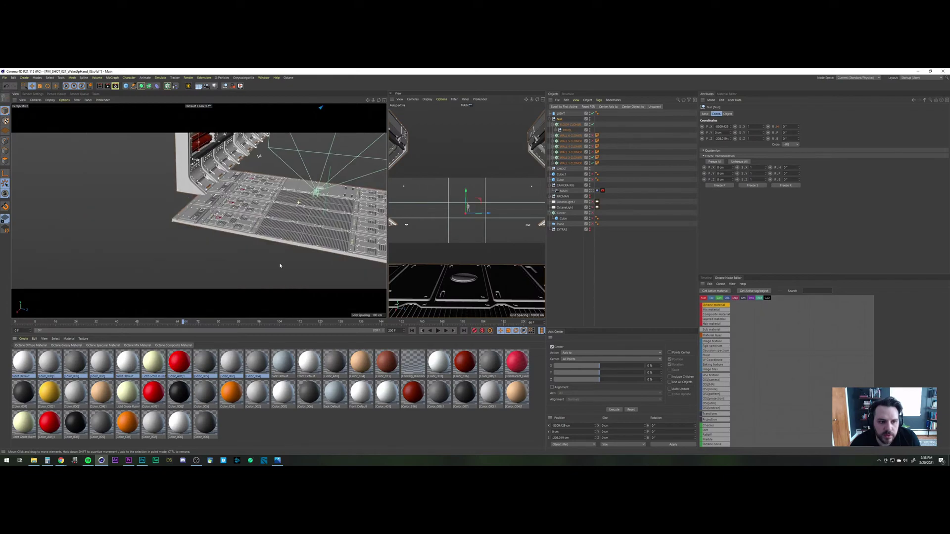
{"action": "left_click_drag", "start_coordinate": [284, 263], "coordinate": [293, 262], "text": "alt"}
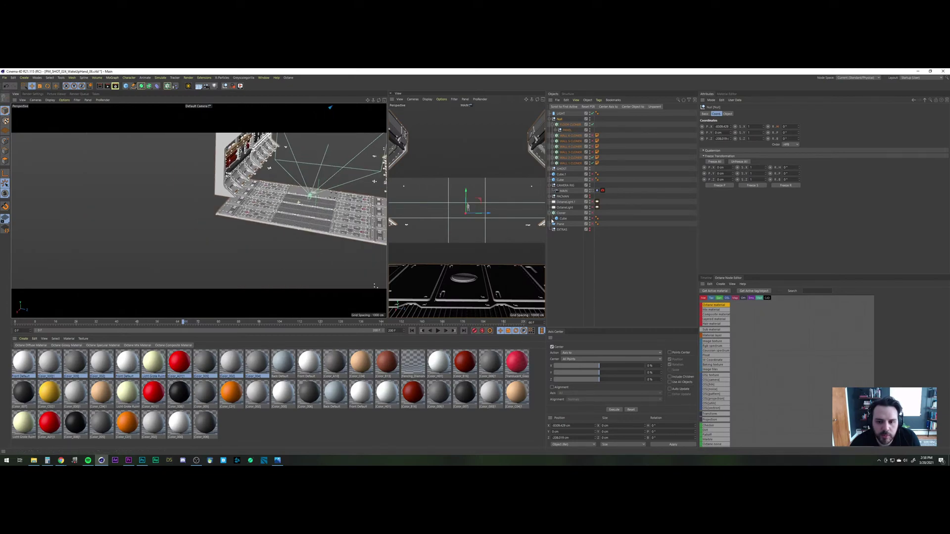
Step: Unhide the character so its hands are shown in the main camera view
{"action": "left_click", "coordinate": [590, 197]}
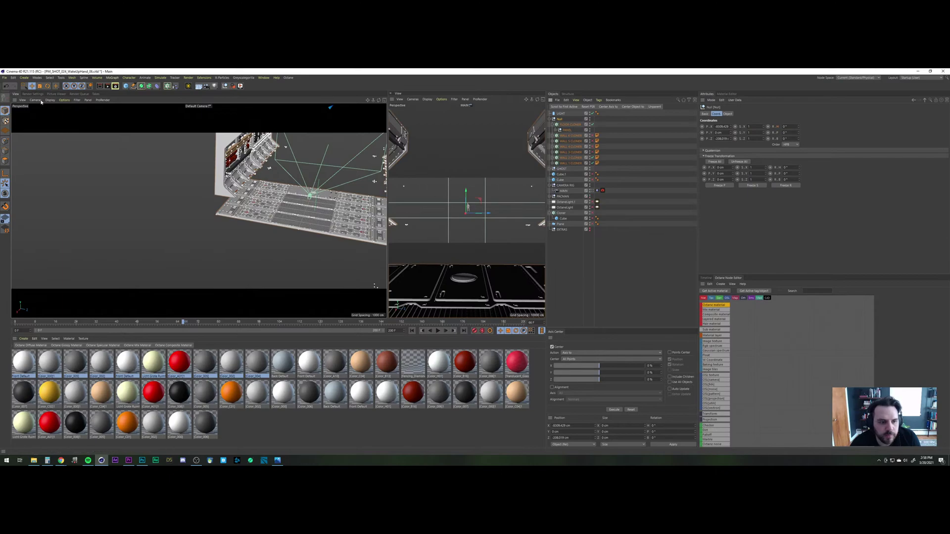
{"action": "left_click", "coordinate": [4, 77]}
{"action": "left_click", "coordinate": [23, 127]}
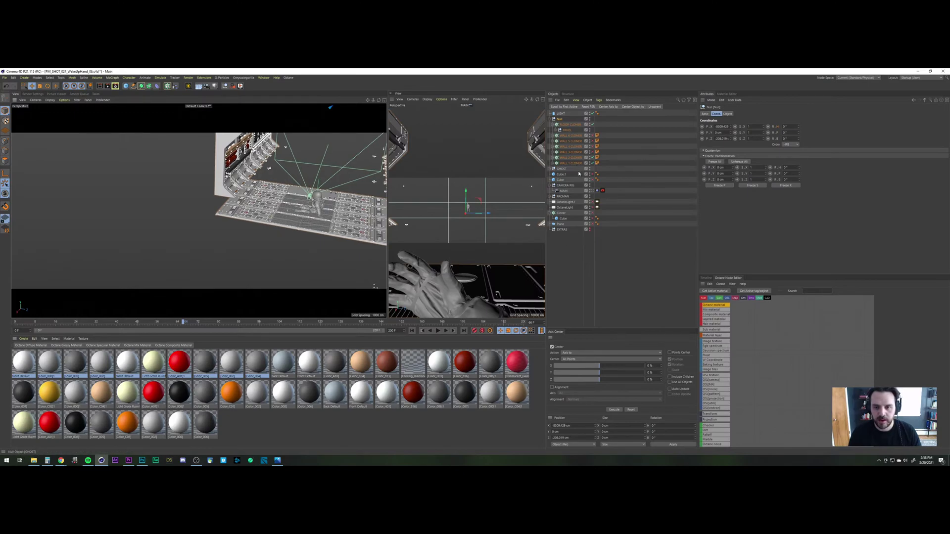
Step: Raise the wall cloners' counts to extend both walls down the corridor, and set the FLOOR CLONER's count to 10
{"action": "left_click", "coordinate": [580, 159]}
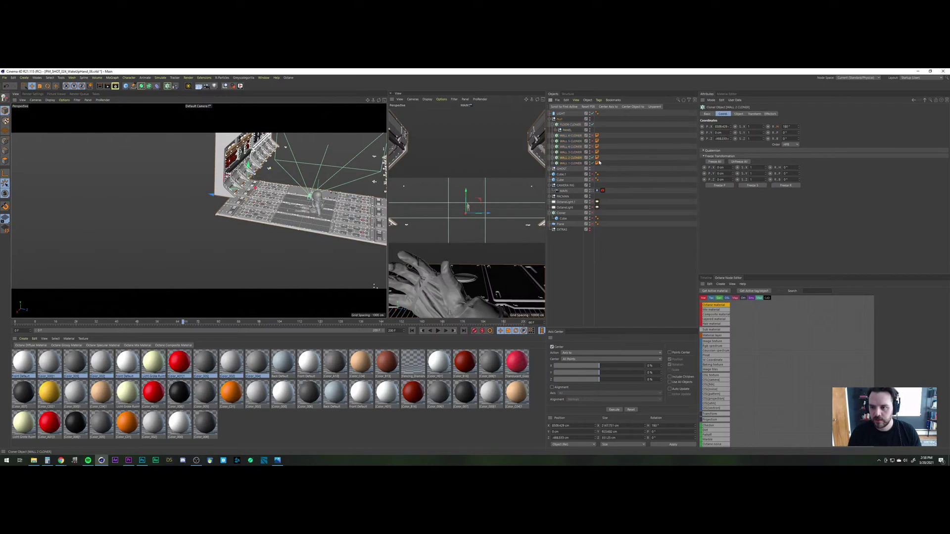
{"action": "left_click", "coordinate": [739, 114]}
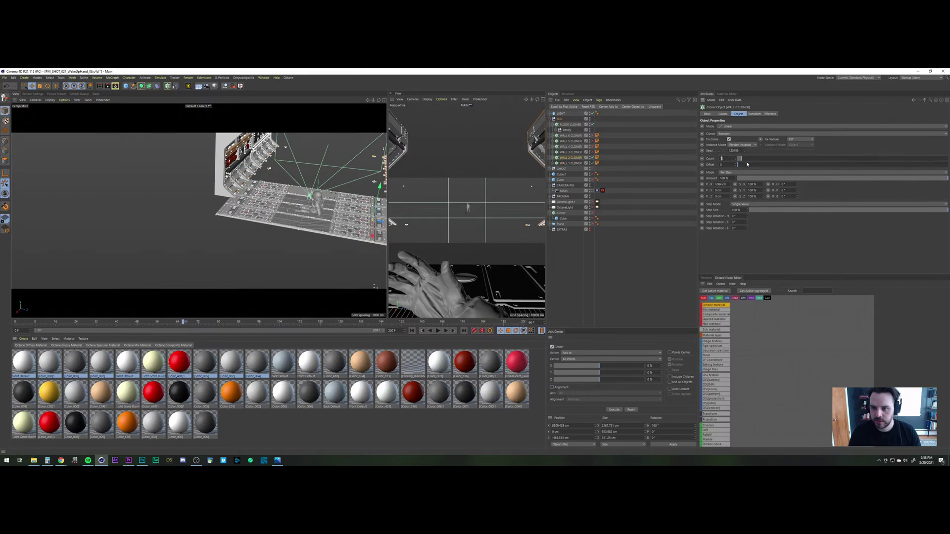
{"action": "left_click", "coordinate": [574, 127]}
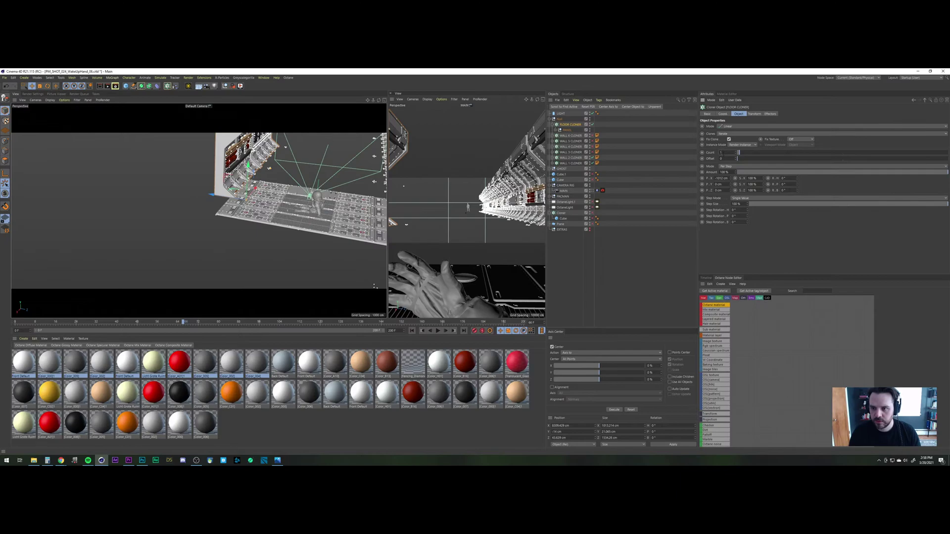
{"action": "type", "text": "0"}
{"action": "key", "text": "Return"}
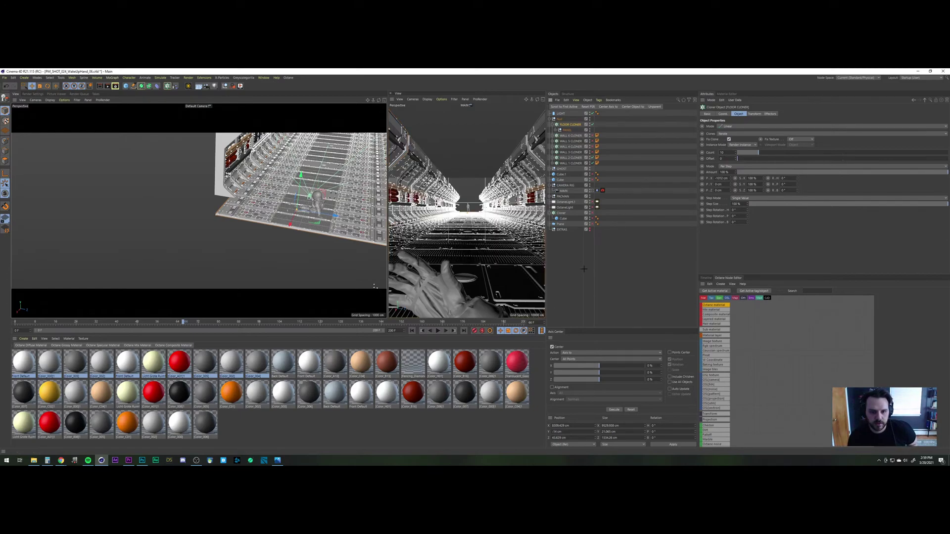
Step: Clear the object selection and look through the main camera in the large perspective viewport
{"action": "left_click", "coordinate": [583, 244]}
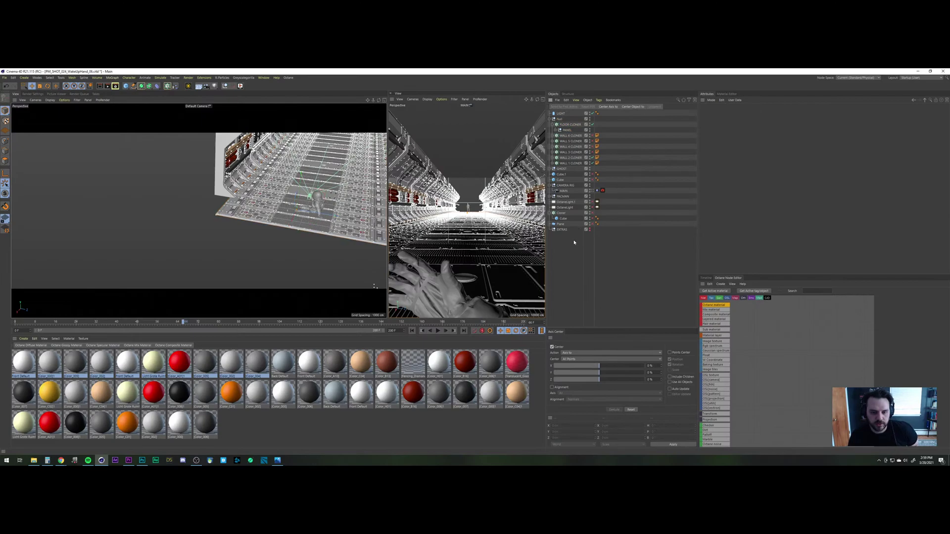
{"action": "left_click", "coordinate": [594, 192]}
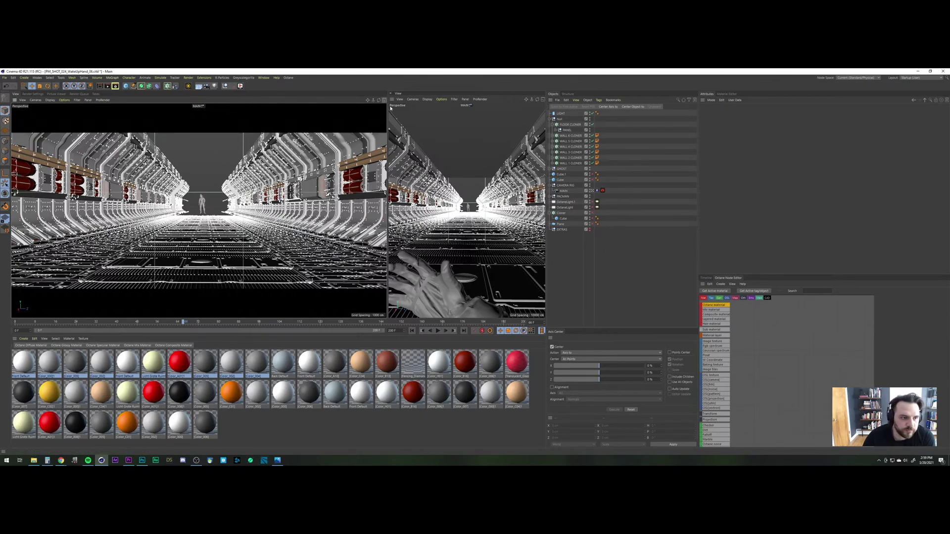
Step: Set the FLOOR CLONER's count to 20 so the floor covers the corridor's full length in the top view
{"action": "middle_click", "coordinate": [282, 118]}
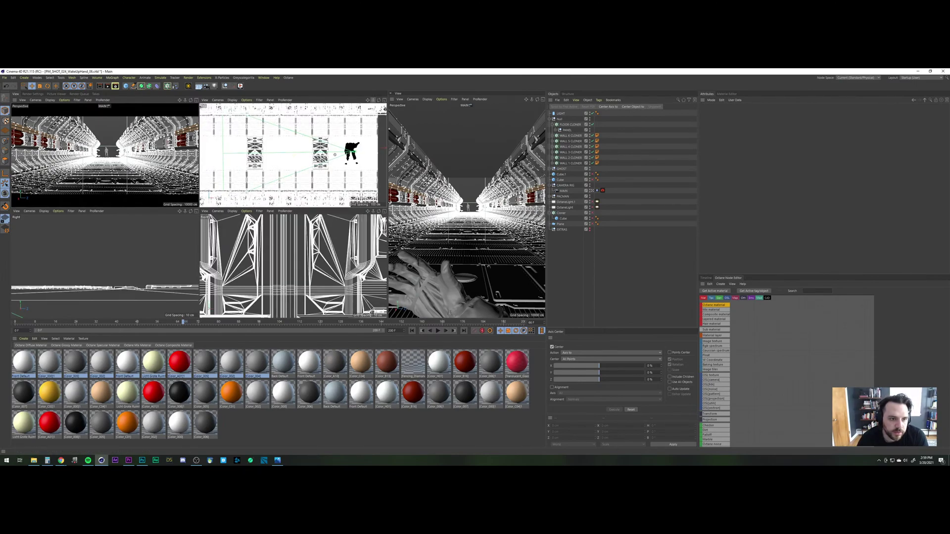
{"action": "scroll", "coordinate": [335, 155], "scroll_direction": "down", "scroll_amount": 4}
{"action": "scroll", "coordinate": [293, 155], "scroll_direction": "down", "scroll_amount": 2}
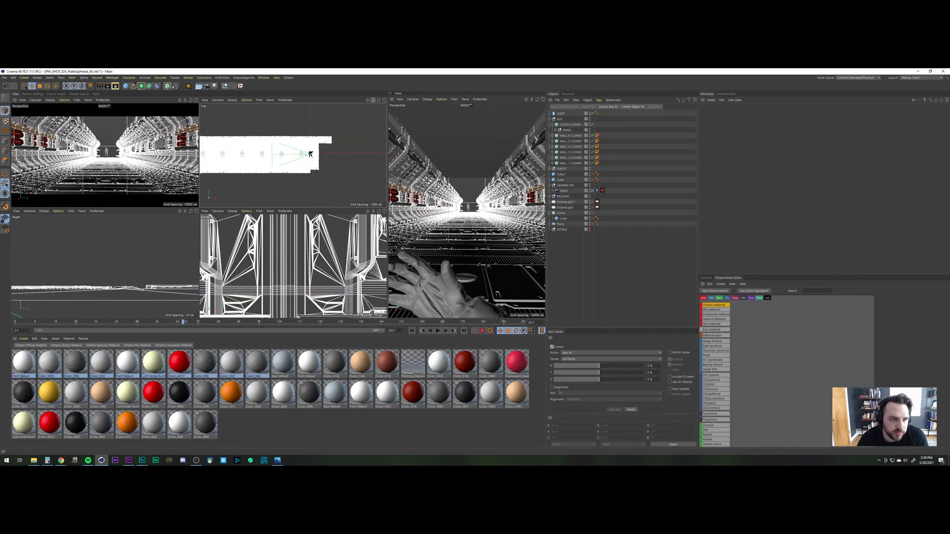
{"action": "scroll", "coordinate": [297, 154], "scroll_direction": "down", "scroll_amount": 1}
{"action": "scroll", "coordinate": [306, 154], "scroll_direction": "down", "scroll_amount": 1}
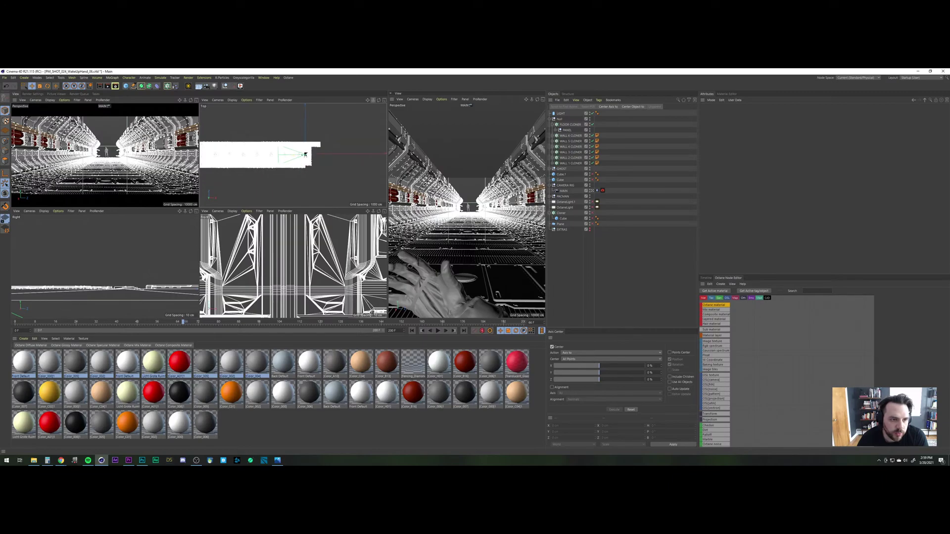
{"action": "scroll", "coordinate": [306, 154], "scroll_direction": "down", "scroll_amount": 1}
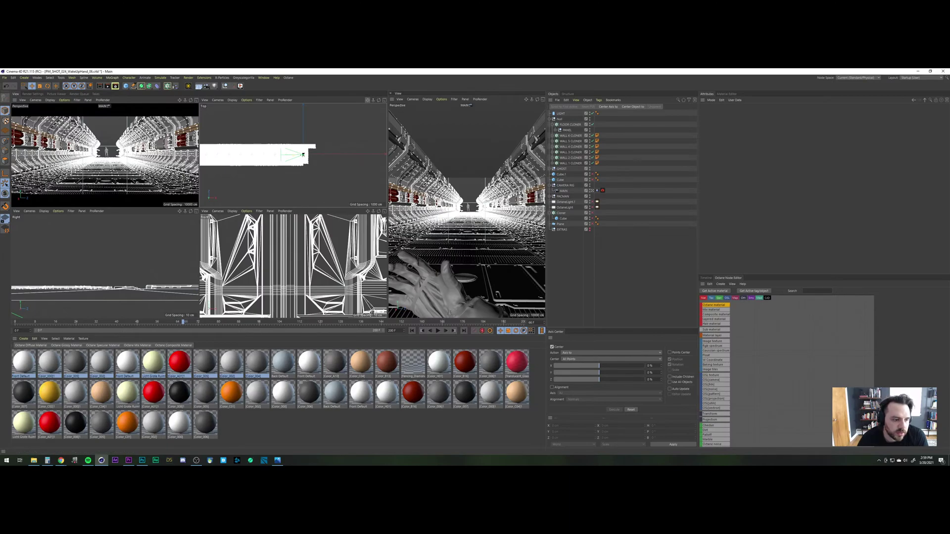
{"action": "left_click_drag", "start_coordinate": [368, 100], "coordinate": [369, 105]}
{"action": "middle_click_drag", "start_coordinate": [293, 156], "coordinate": [363, 166], "text": "alt"}
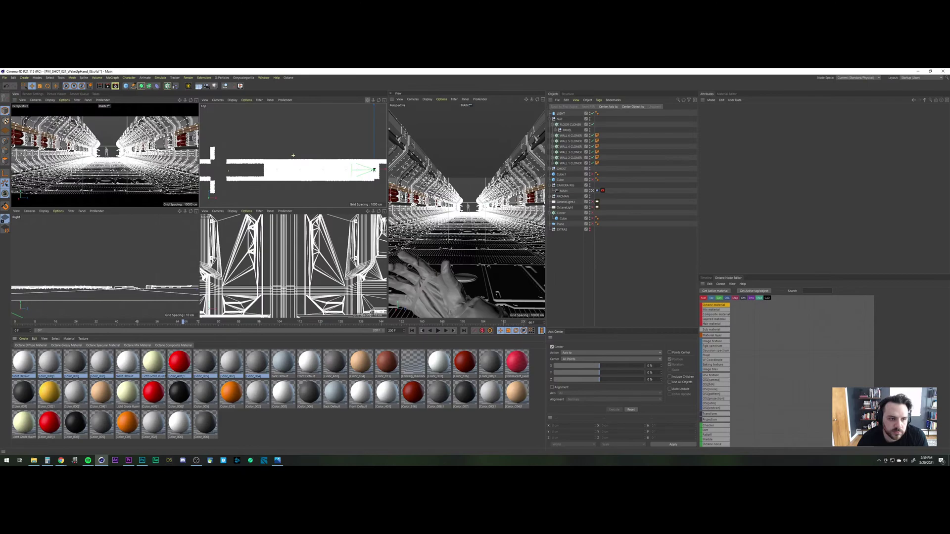
{"action": "middle_click_drag", "start_coordinate": [293, 156], "coordinate": [316, 155], "text": "alt"}
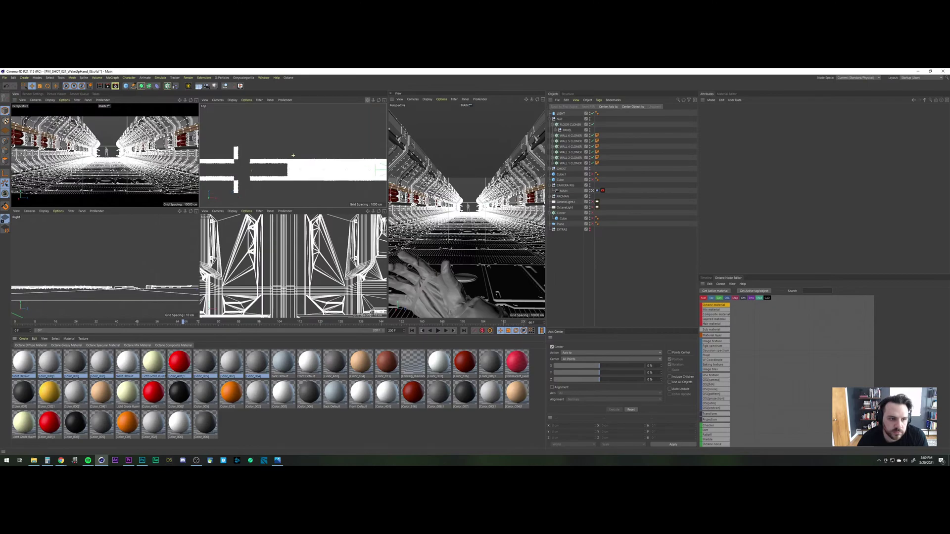
{"action": "middle_click_drag", "start_coordinate": [293, 156], "coordinate": [305, 156], "text": "alt"}
{"action": "left_click_drag", "start_coordinate": [368, 100], "coordinate": [369, 100]}
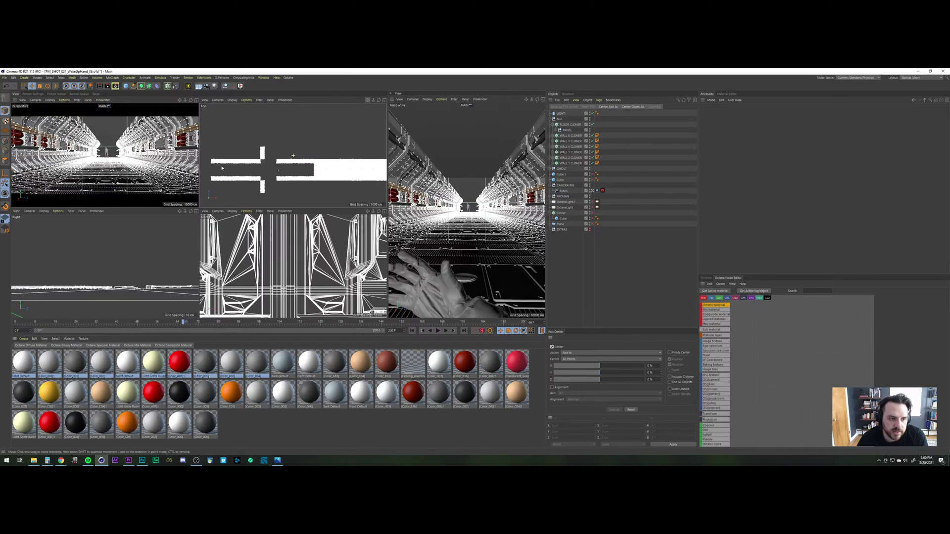
{"action": "left_click", "coordinate": [570, 125]}
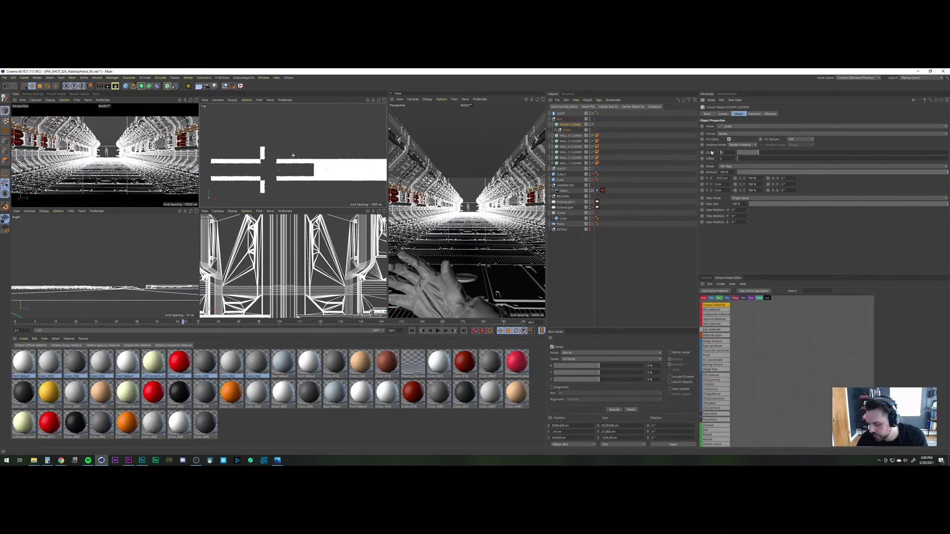
{"action": "key", "text": "Return"}
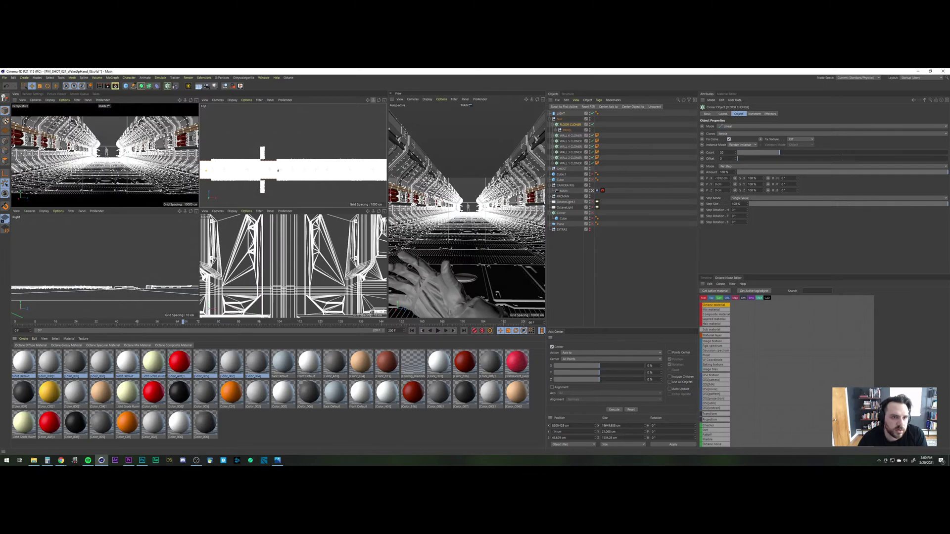
{"action": "left_click_drag", "start_coordinate": [374, 100], "coordinate": [373, 101]}
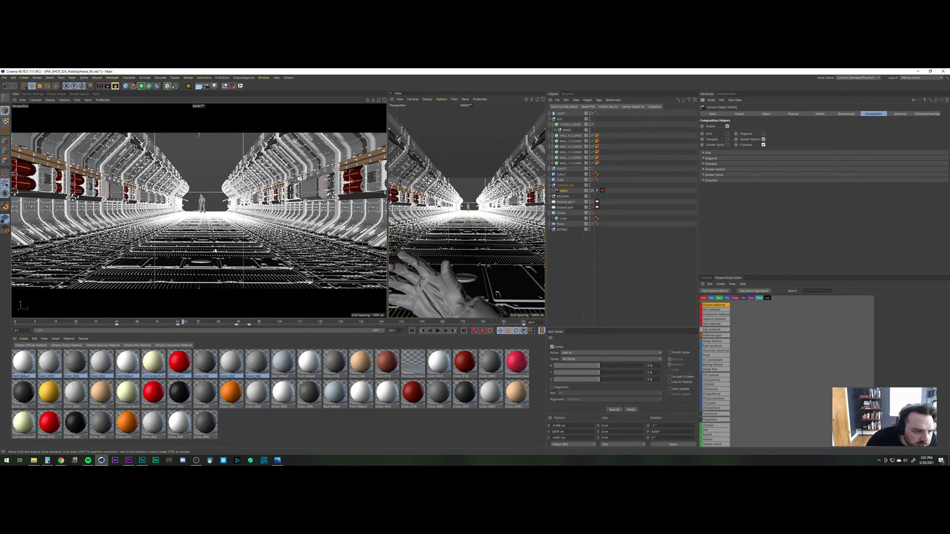
Step: Rename the Null that groups the floor and wall cloners as SET, and open its coordinates
{"action": "left_click", "coordinate": [560, 120]}
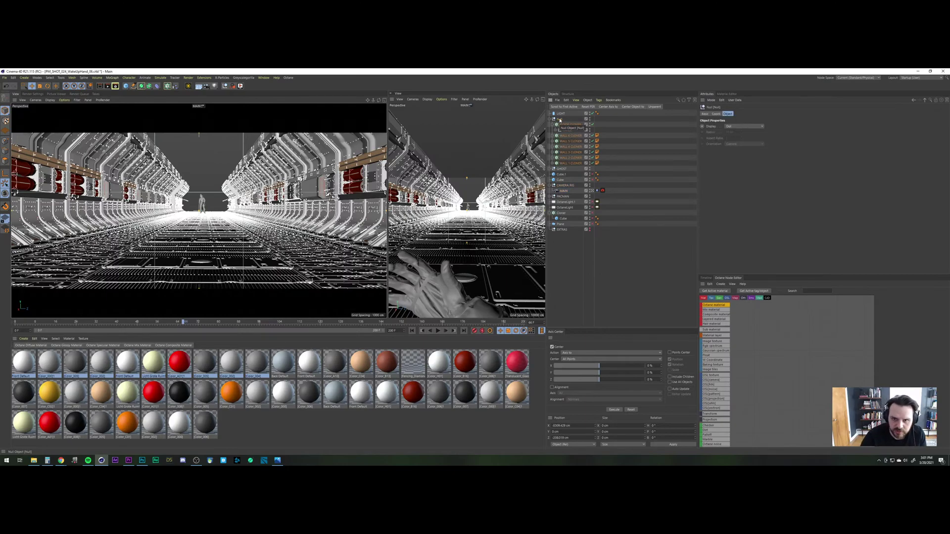
{"action": "double_click", "coordinate": [560, 120]}
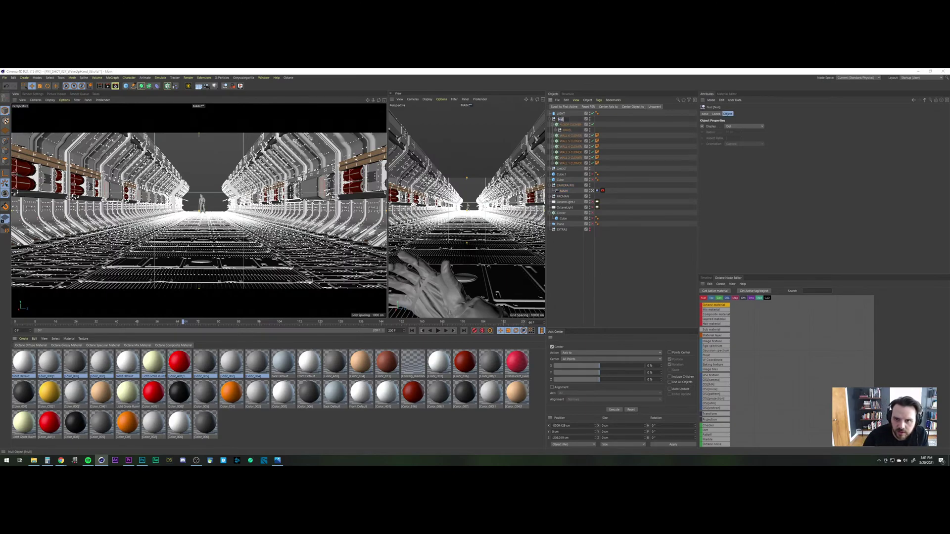
{"action": "key", "text": "Return"}
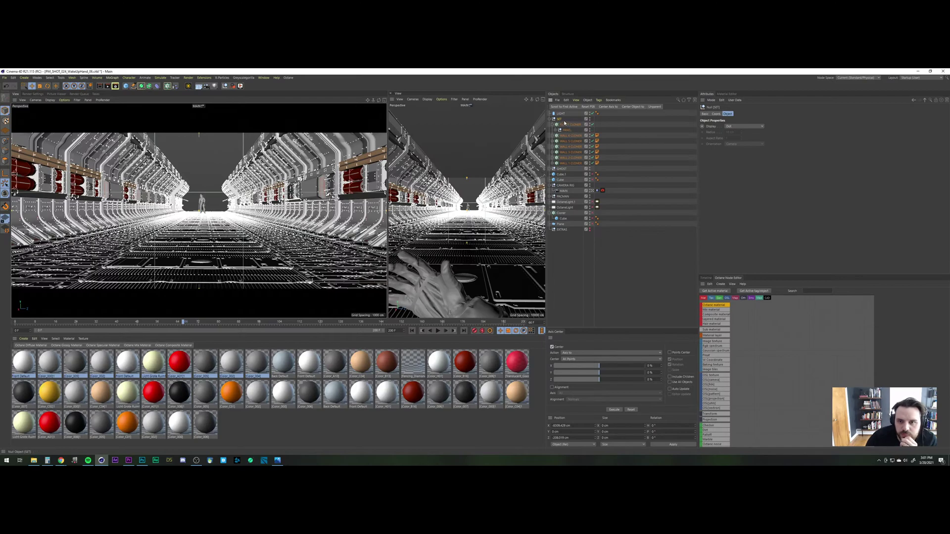
{"action": "left_click", "coordinate": [716, 114]}
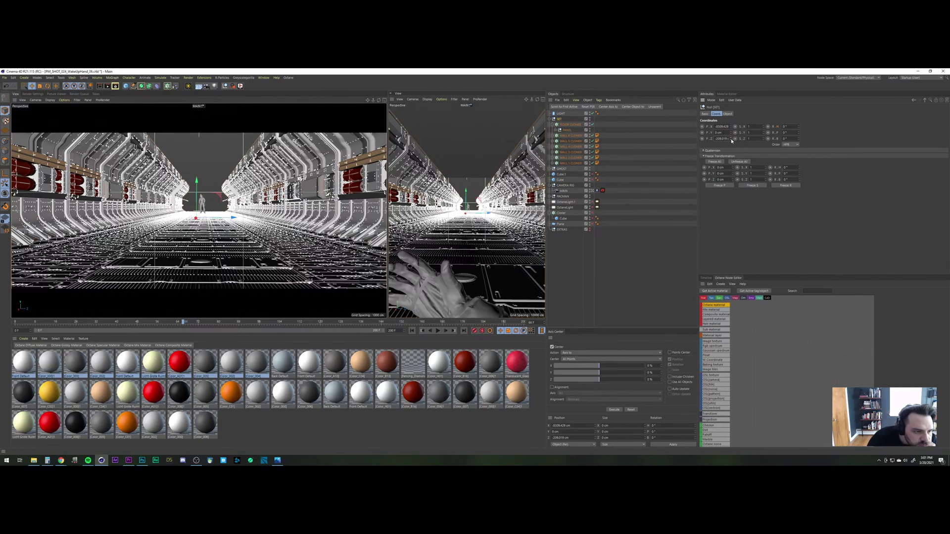
Step: Try Z positions of -205 cm and -215 cm for the SET null to centre the corridor in the main camera
{"action": "double_click", "coordinate": [725, 139]}
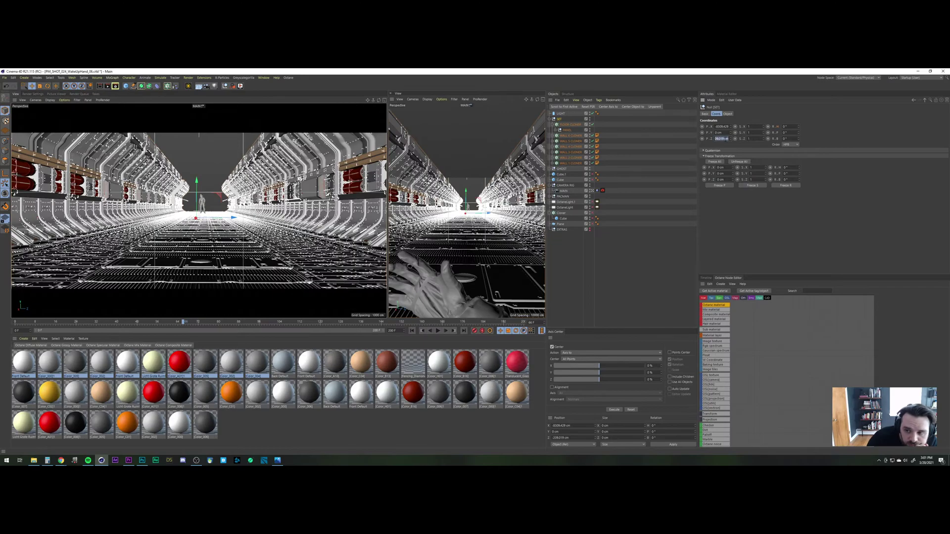
{"action": "type", "text": "-205"}
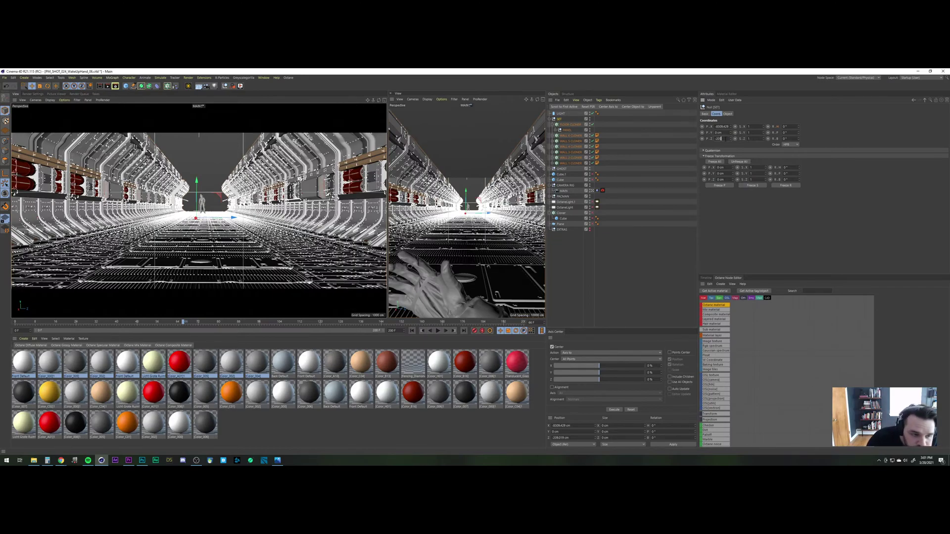
{"action": "key", "text": "Return"}
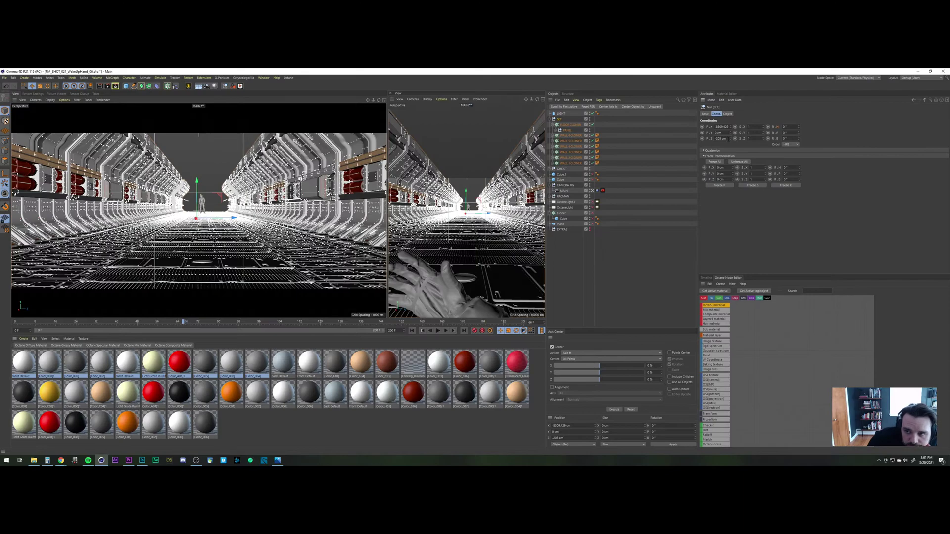
{"action": "left_click_drag", "start_coordinate": [729, 139], "coordinate": [692, 127]}
{"action": "type", "text": "-215"}
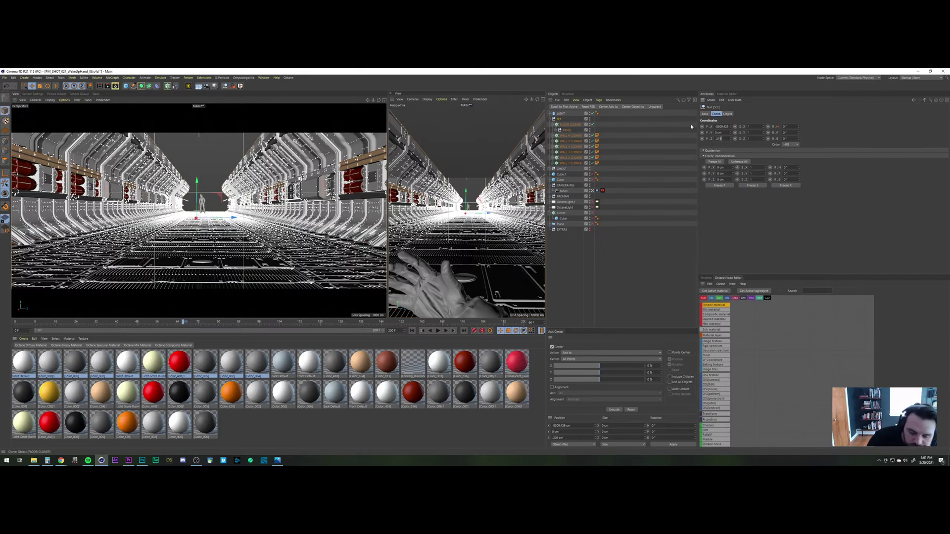
{"action": "key", "text": "Return"}
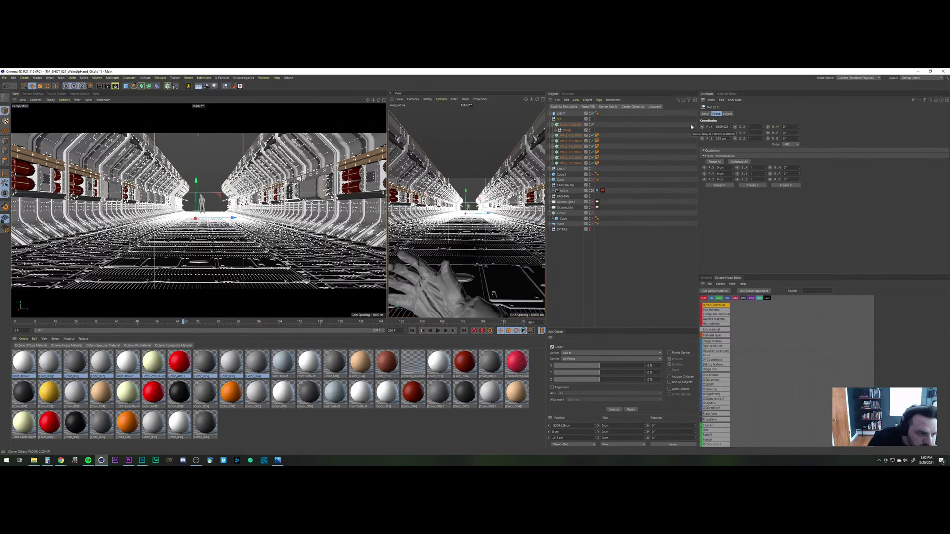
Step: Raise the height of the LIGHT cylinder nested in the FLOOR CLONER so it stands up as a centring guide
{"action": "left_click", "coordinate": [592, 271]}
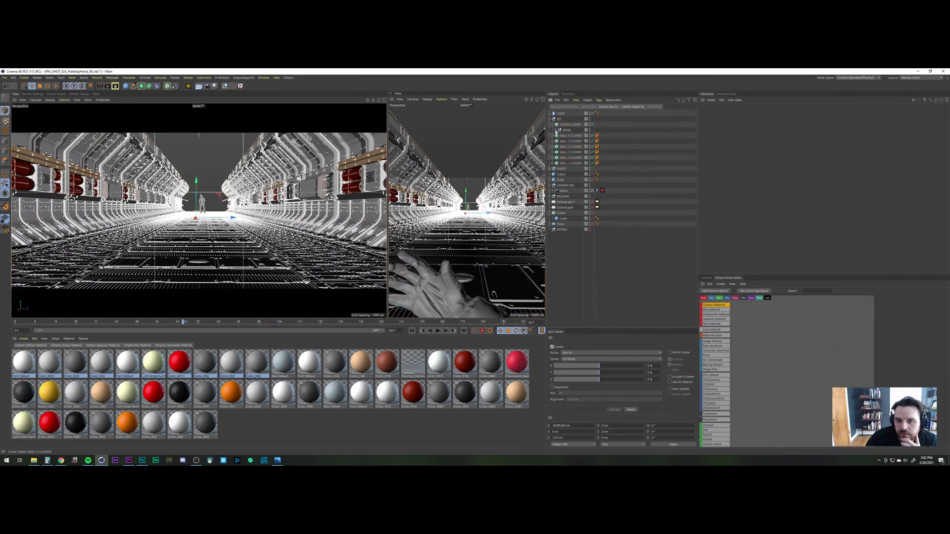
{"action": "left_click", "coordinate": [557, 130]}
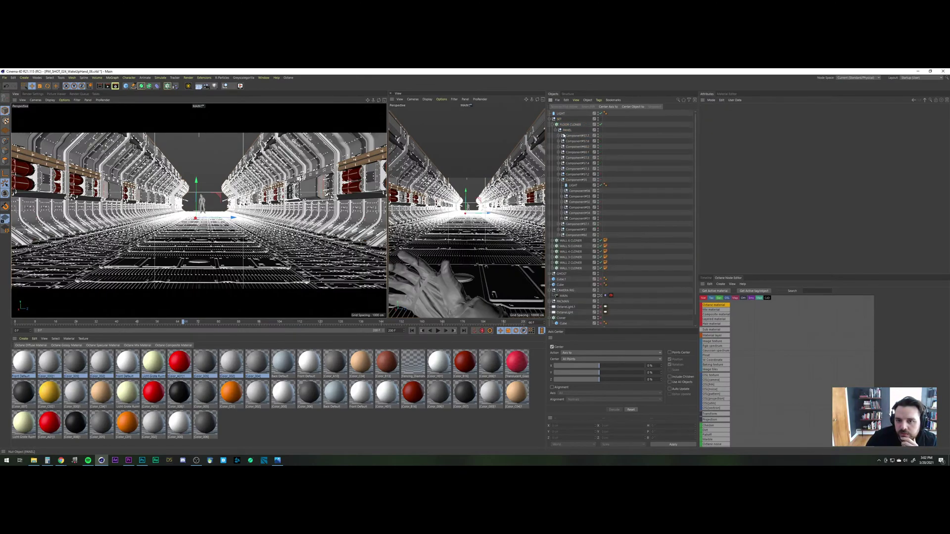
{"action": "left_click", "coordinate": [573, 185]}
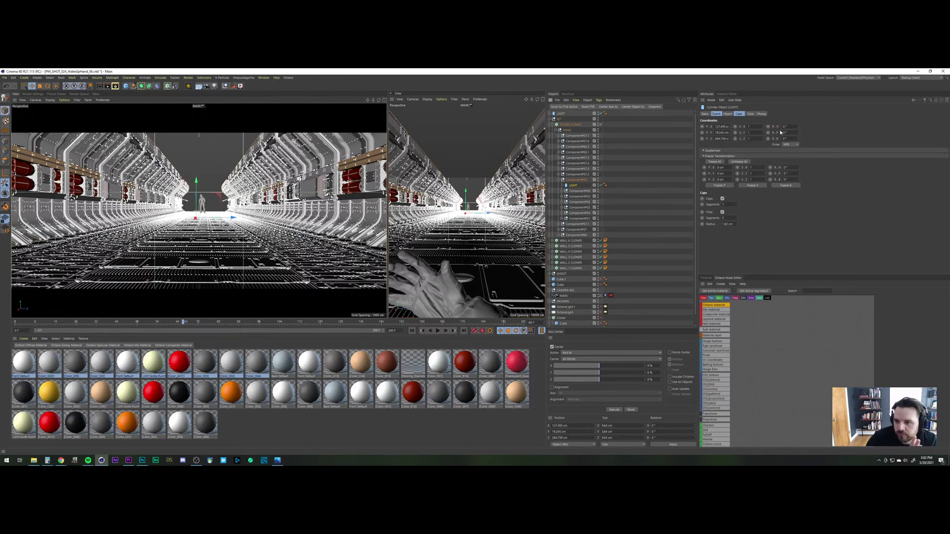
{"action": "left_click", "coordinate": [728, 114]}
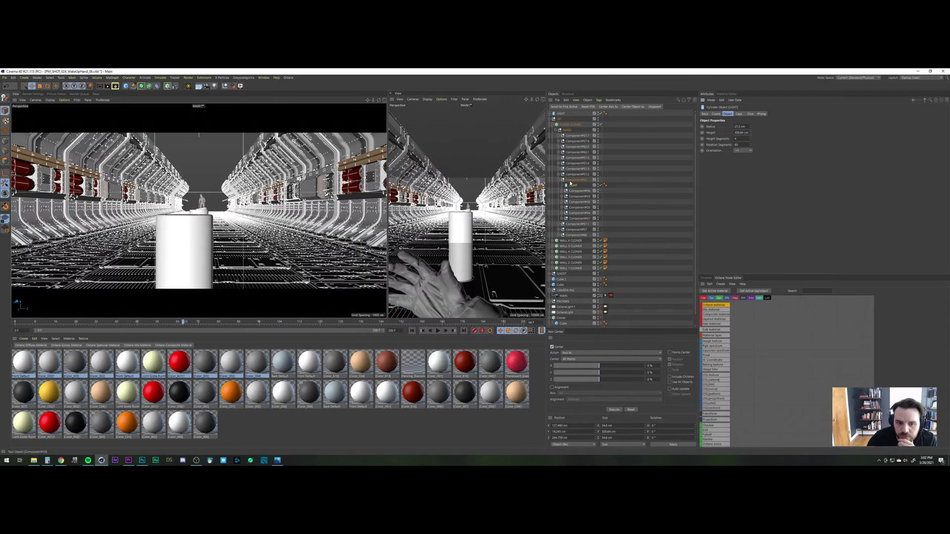
Step: Adjust the SET null's Z position against the tall cylinder guide, trying -210 cm and -220 cm and settling on -230 cm
{"action": "left_click", "coordinate": [561, 125]}
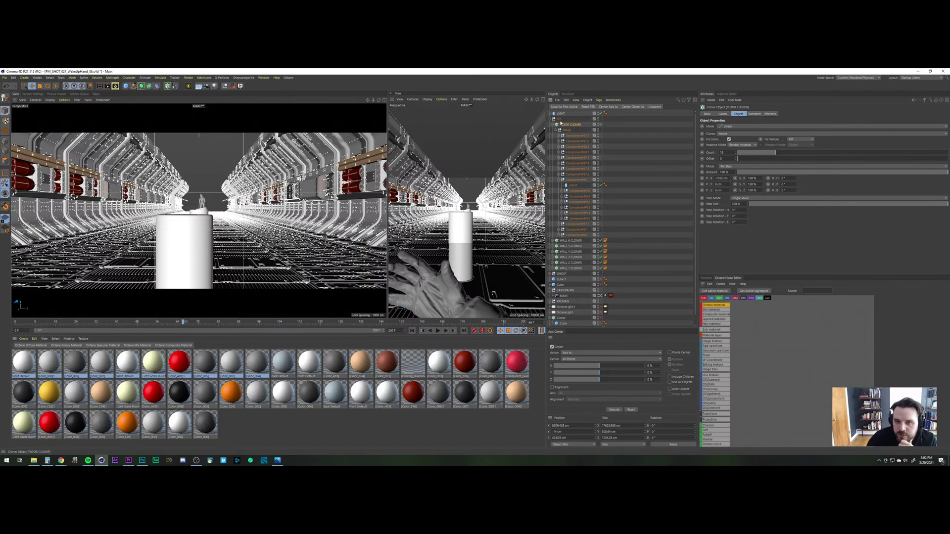
{"action": "left_click", "coordinate": [717, 114]}
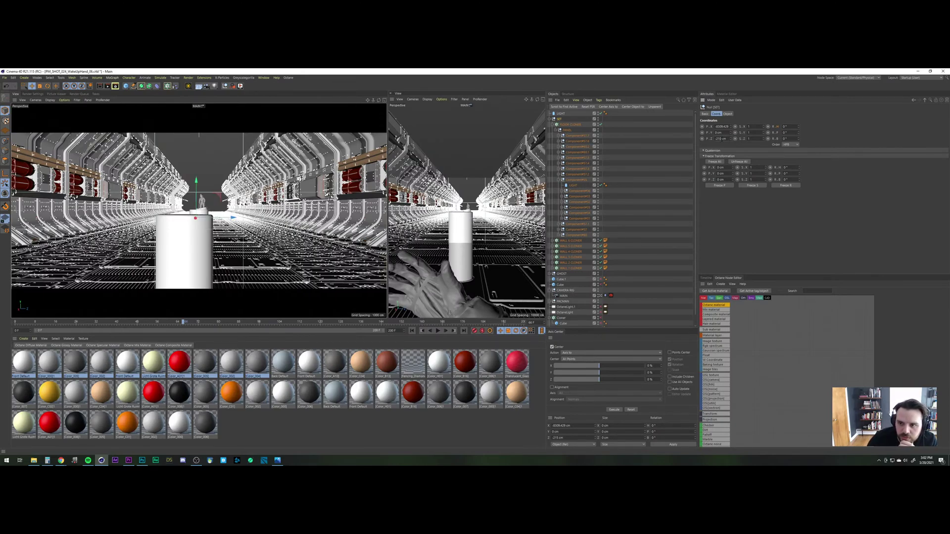
{"action": "type", "text": "0"}
{"action": "key", "text": "Return"}
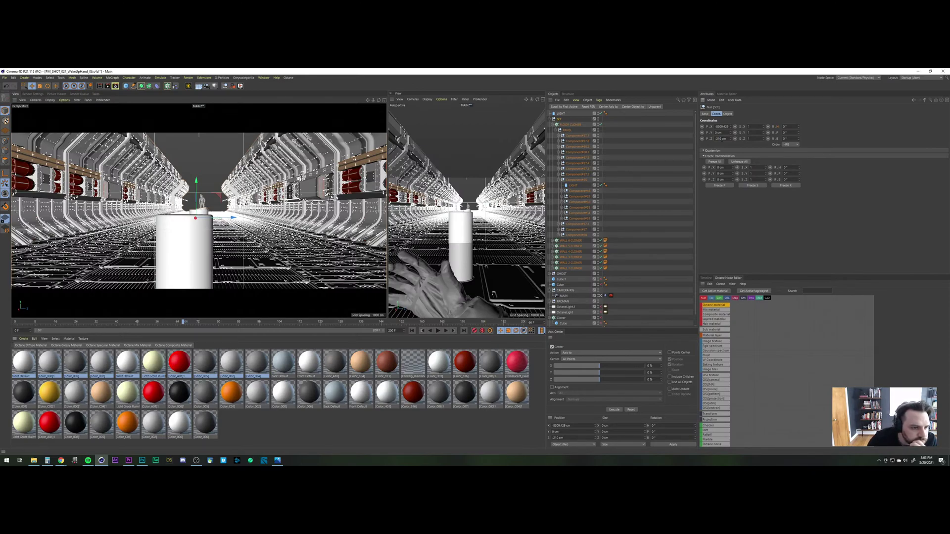
{"action": "scroll", "coordinate": [721, 139], "scroll_direction": "up", "scroll_amount": 5}
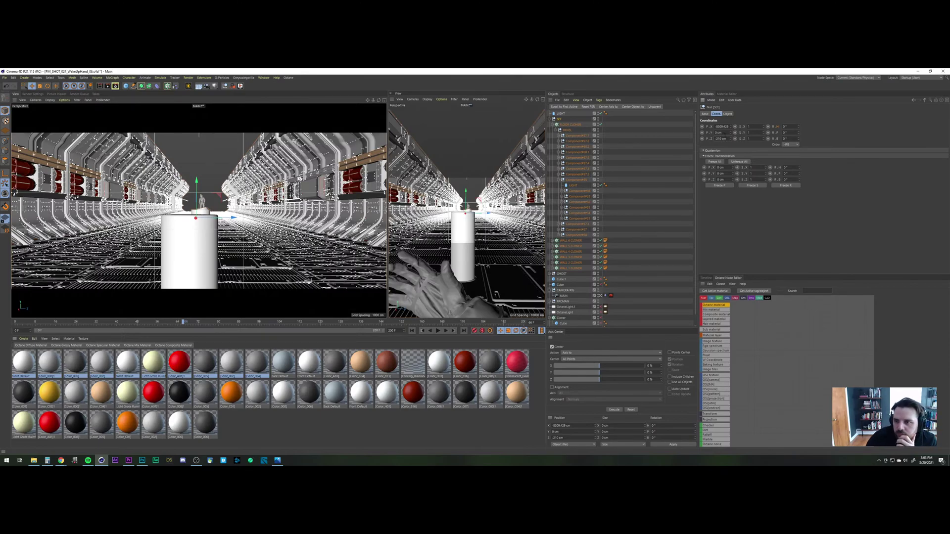
{"action": "left_click_drag", "start_coordinate": [728, 139], "coordinate": [671, 133]}
{"action": "type", "text": "-"}
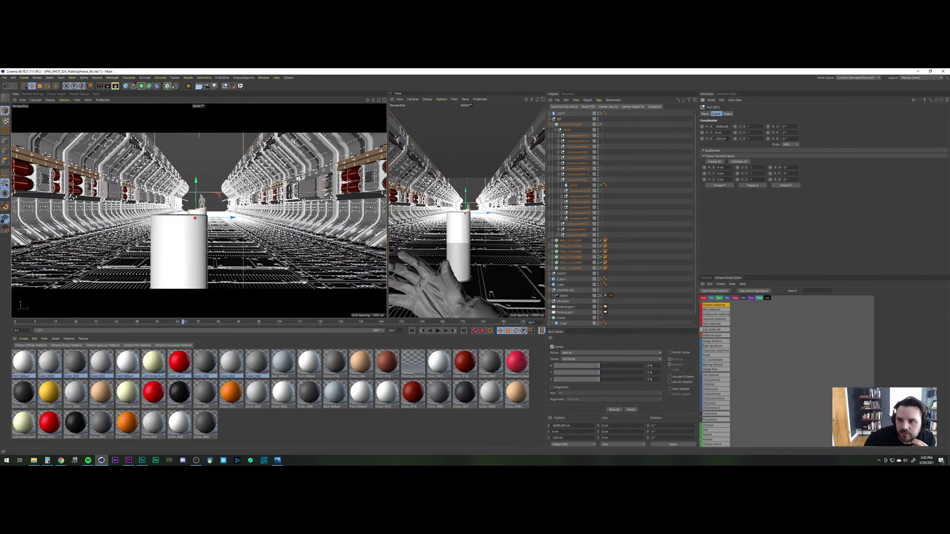
{"action": "left_click", "coordinate": [720, 138]}
{"action": "type", "text": "-23"}
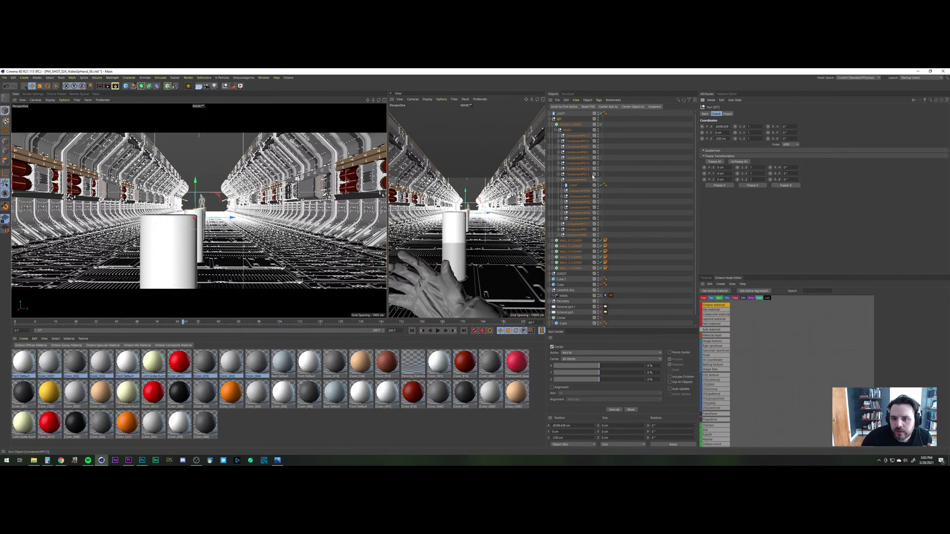
Step: Return the floor's LIGHT cylinder to its original low height and save the project
{"action": "left_click", "coordinate": [574, 185]}
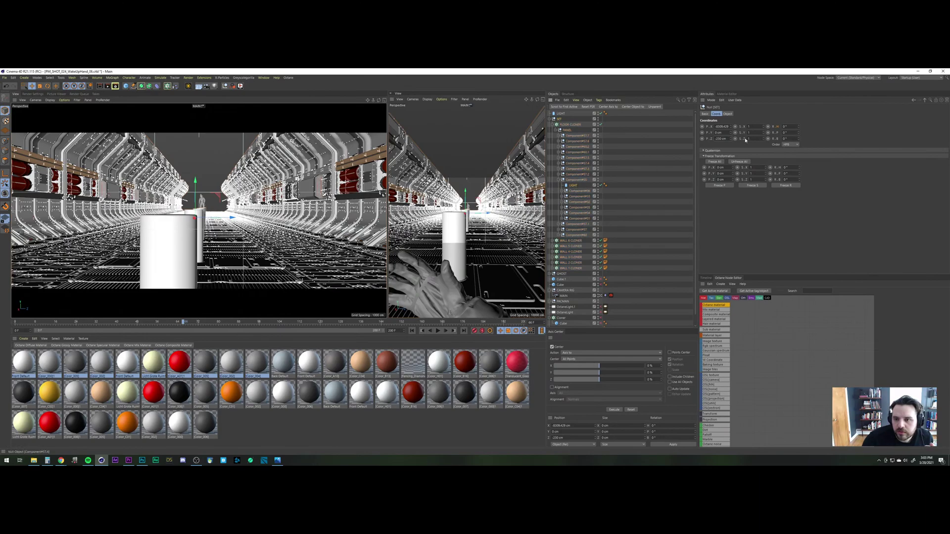
{"action": "left_click", "coordinate": [728, 114]}
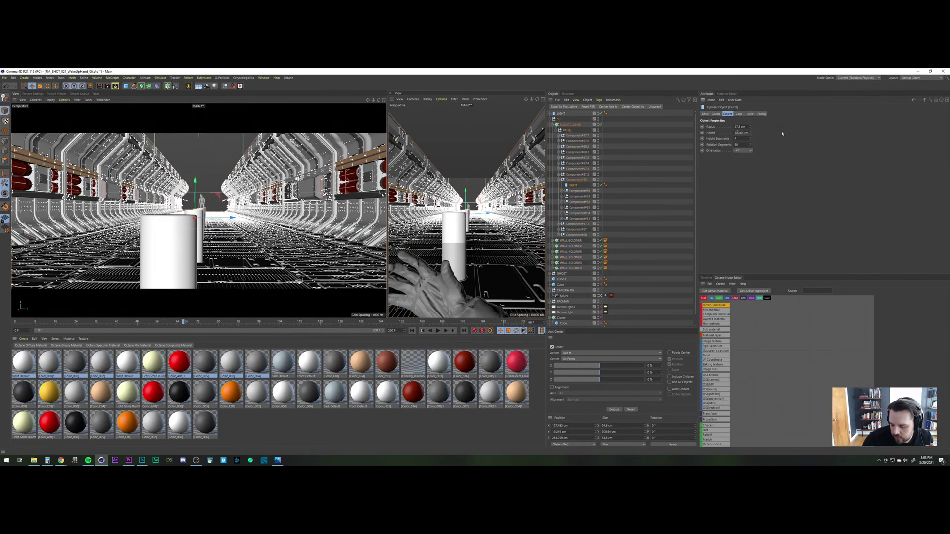
{"action": "key", "text": "BackSpace"}
{"action": "key", "text": "BackSpace"}
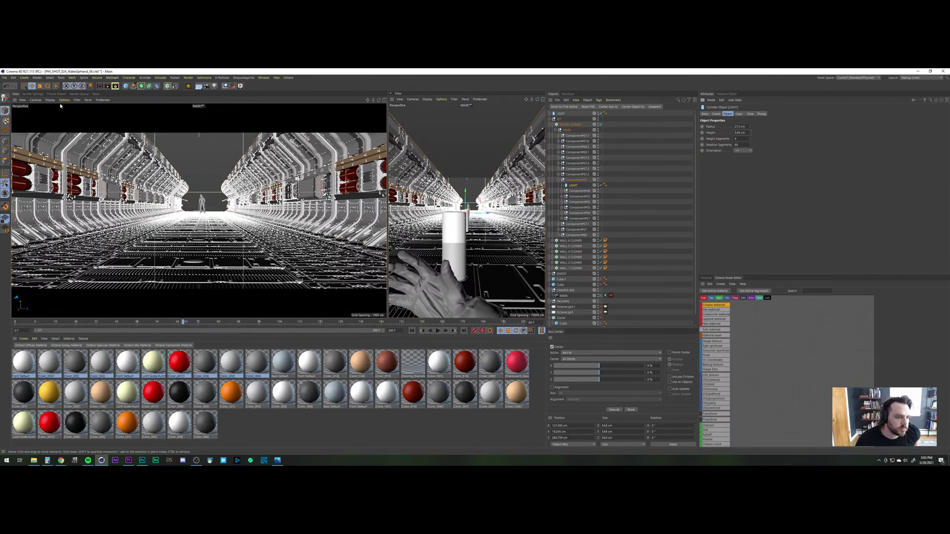
{"action": "left_click", "coordinate": [5, 78]}
{"action": "left_click", "coordinate": [19, 127]}
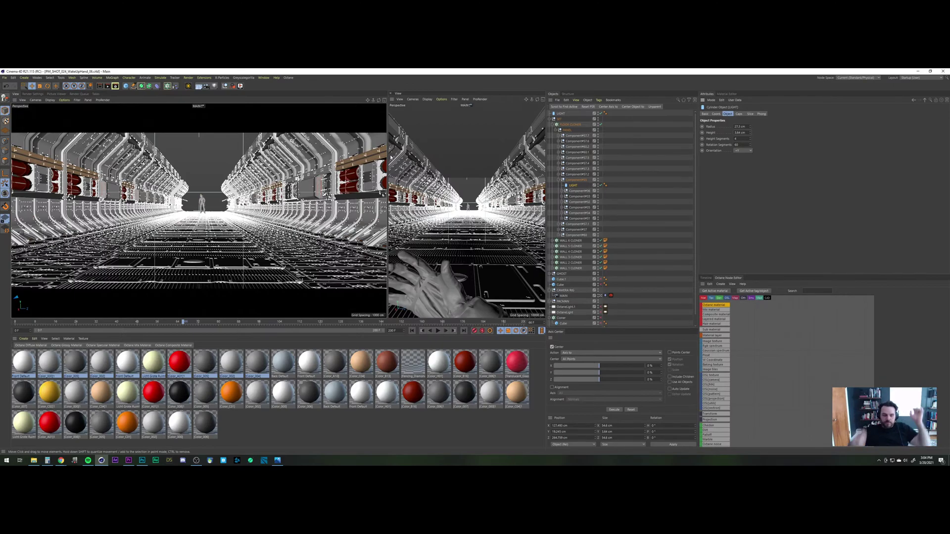
{"action": "left_click", "coordinate": [89, 461]}
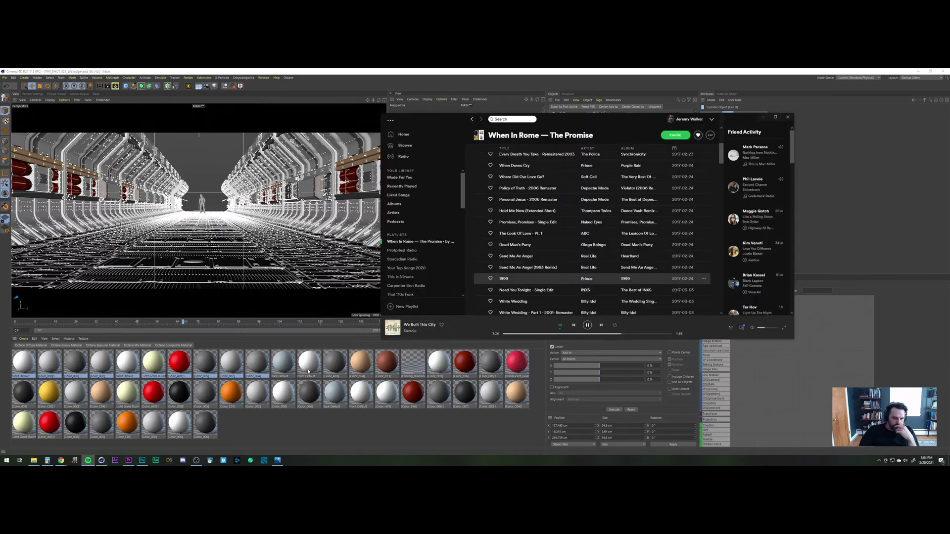
{"action": "left_click", "coordinate": [763, 117]}
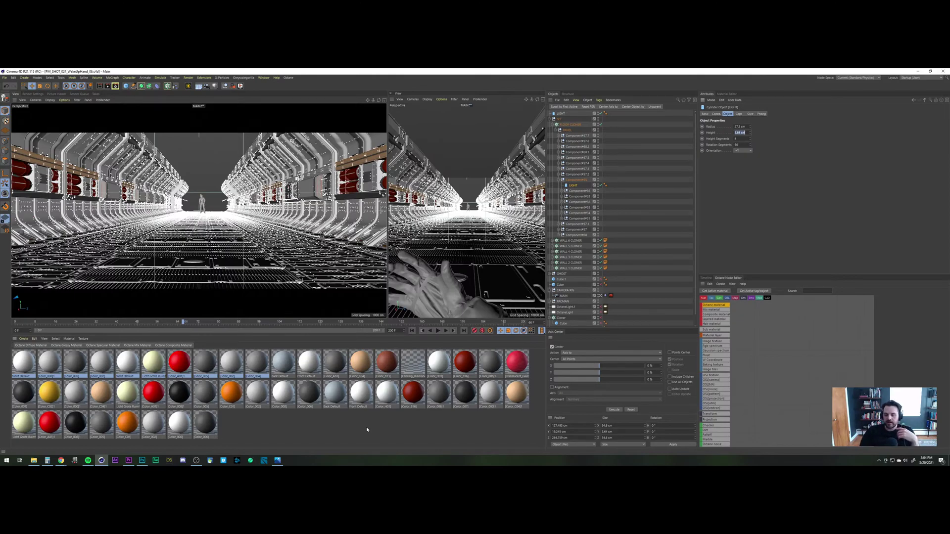
{"action": "left_click", "coordinate": [808, 209]}
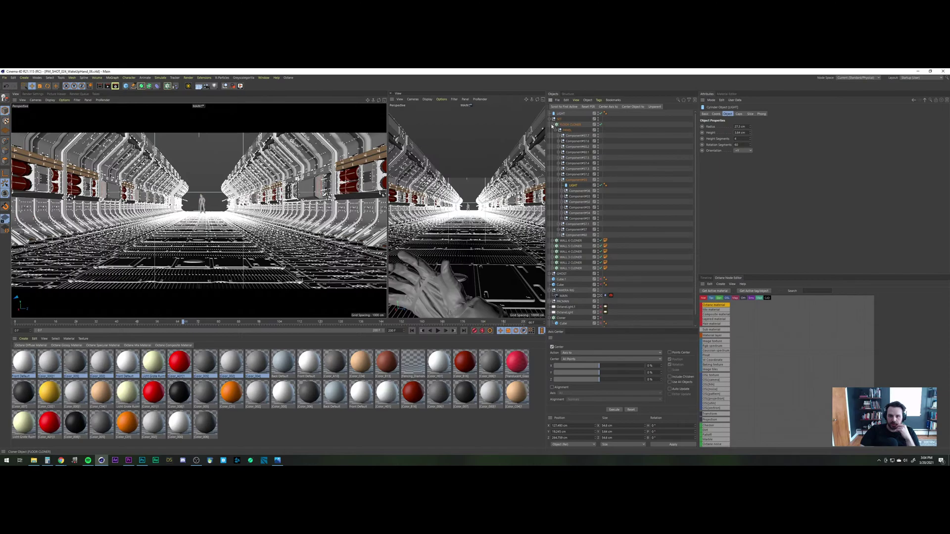
Step: Collapse the FLOOR CLONER hierarchy and make a Hardware OpenGL Preview of the shot
{"action": "left_click", "coordinate": [554, 125]}
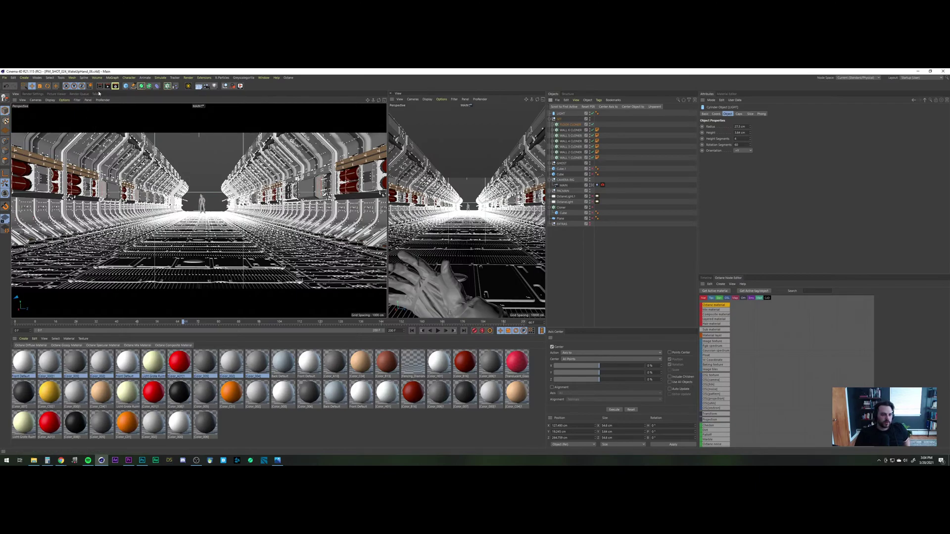
{"action": "left_click", "coordinate": [241, 86]}
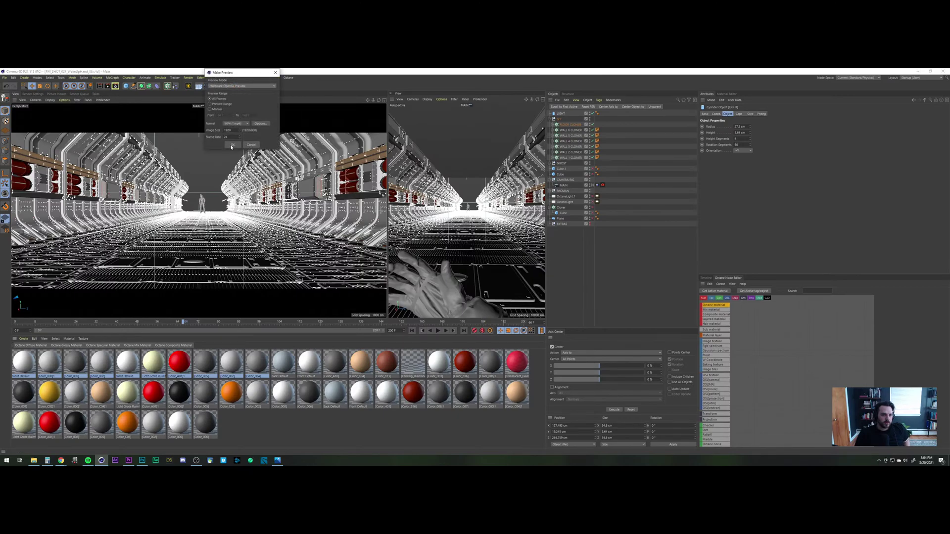
{"action": "left_click", "coordinate": [232, 145]}
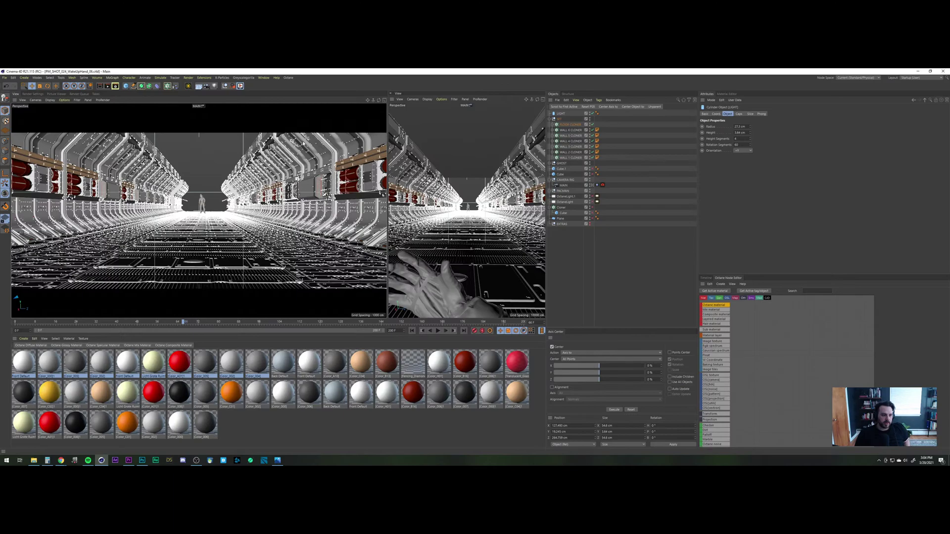
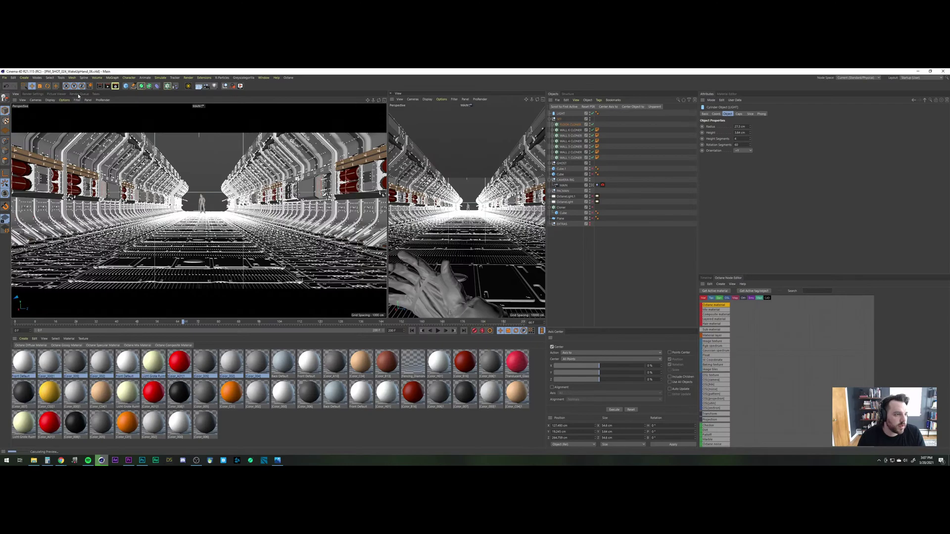
Step: Check the Picture Viewer for the preview, return to the camera view, and look at a frame past the middle of the shot
{"action": "left_click", "coordinate": [56, 94]}
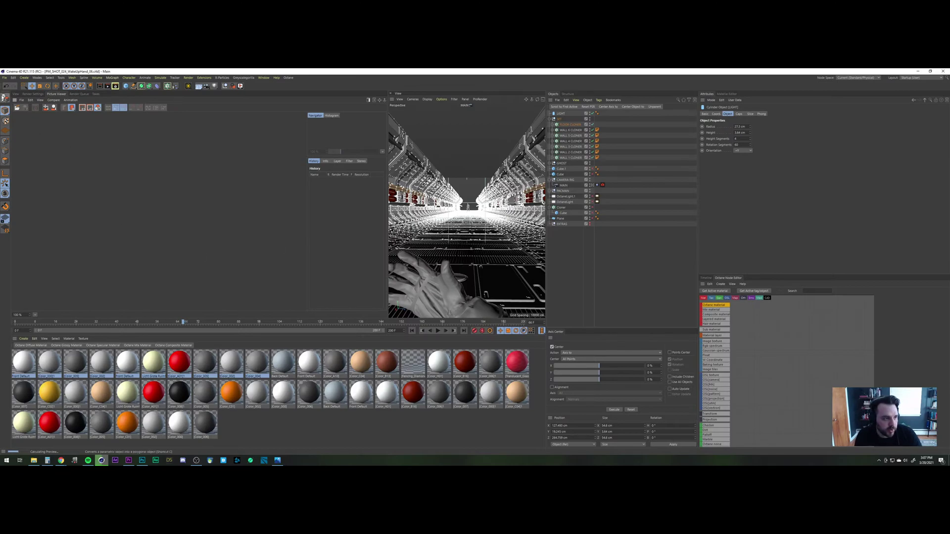
{"action": "left_click", "coordinate": [15, 93]}
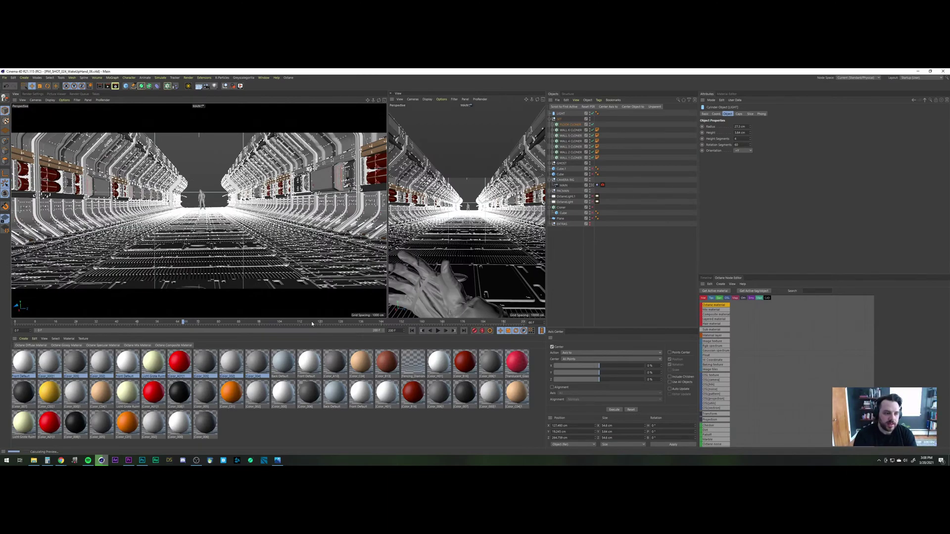
{"action": "left_click", "coordinate": [312, 322]}
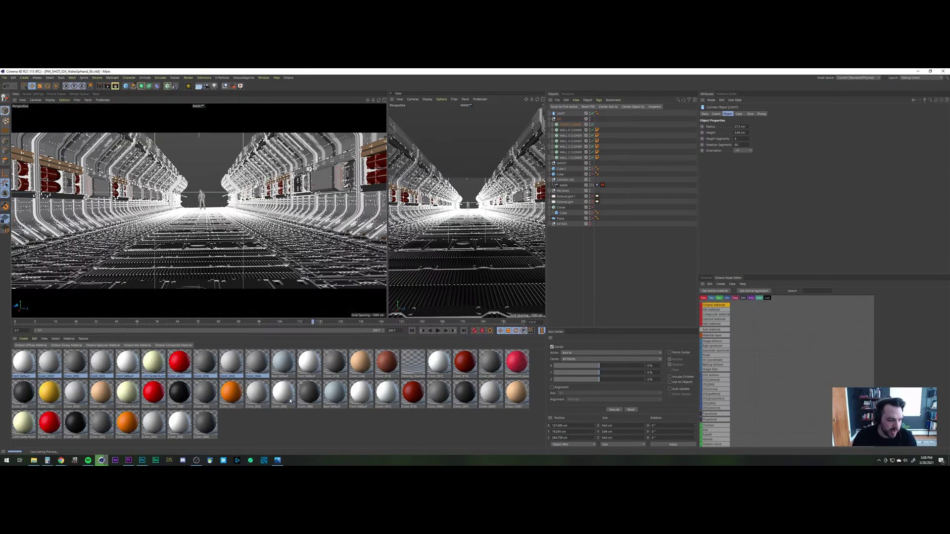
Step: Switch to Premiere Pro and move the MAIN_02 playhead back to the overhead shot of the floating astronaut
{"action": "key", "text": "alt+Tab"}
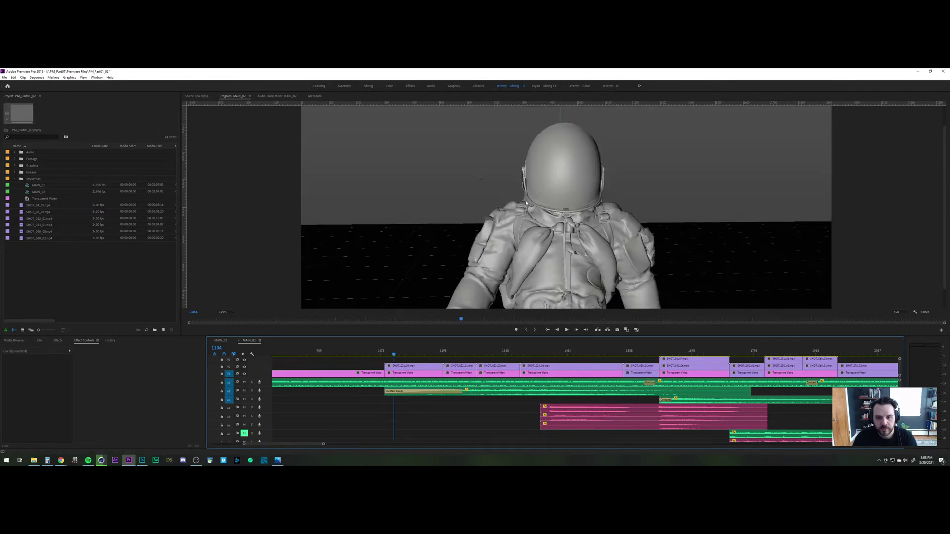
{"action": "scroll", "coordinate": [335, 364], "scroll_direction": "up", "scroll_amount": 3}
{"action": "scroll", "coordinate": [335, 363], "scroll_direction": "up", "scroll_amount": 9}
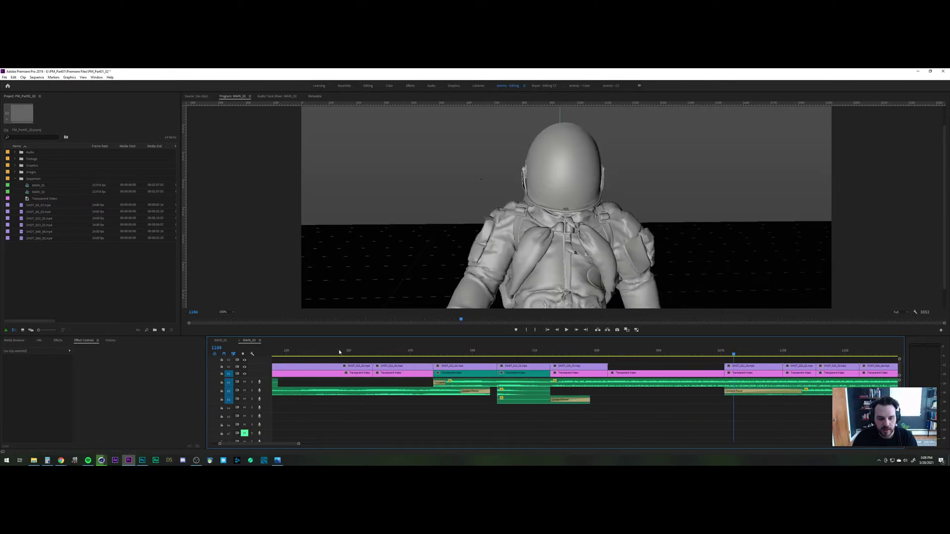
{"action": "left_click", "coordinate": [409, 352]}
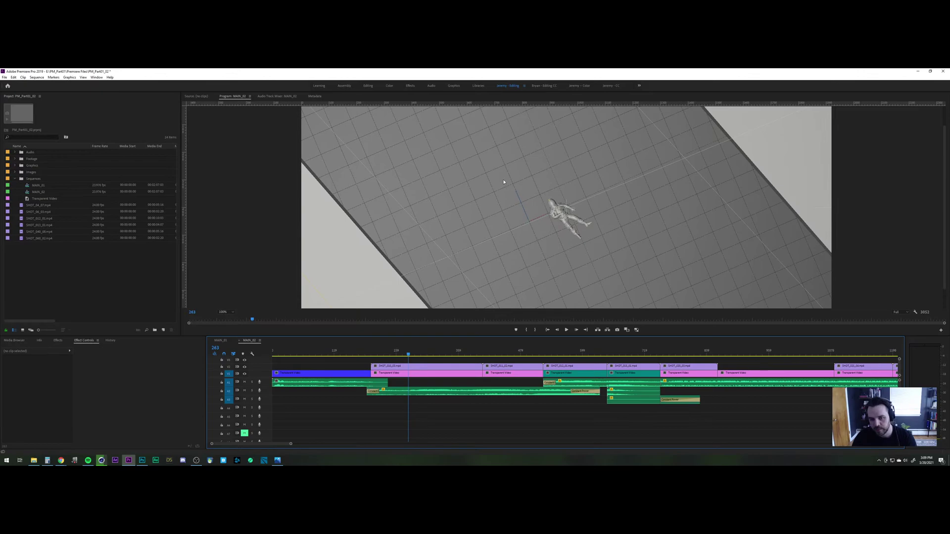
Step: Switch to the ShotDeck browser window, view the corridor still in the PacMan Reference deck, and minimise the window
{"action": "left_click", "coordinate": [61, 461]}
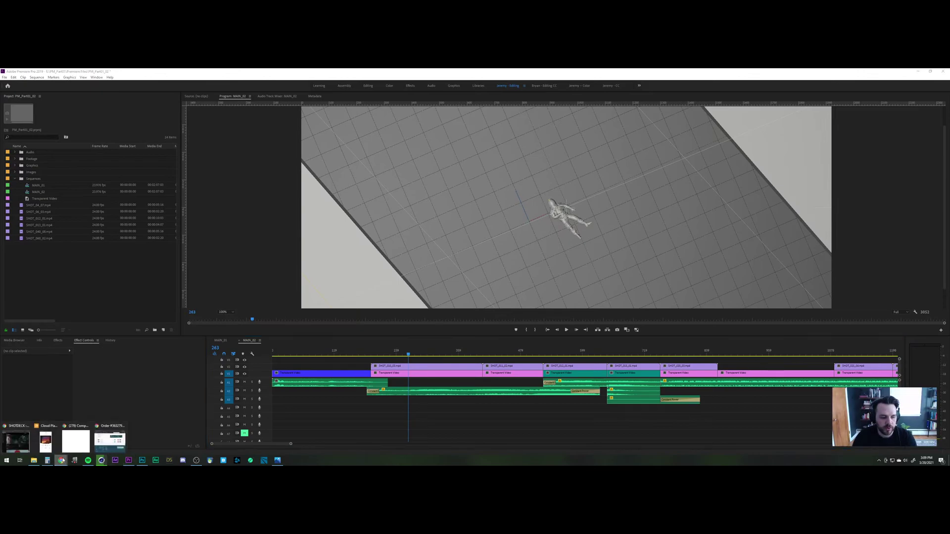
{"action": "left_click", "coordinate": [16, 442]}
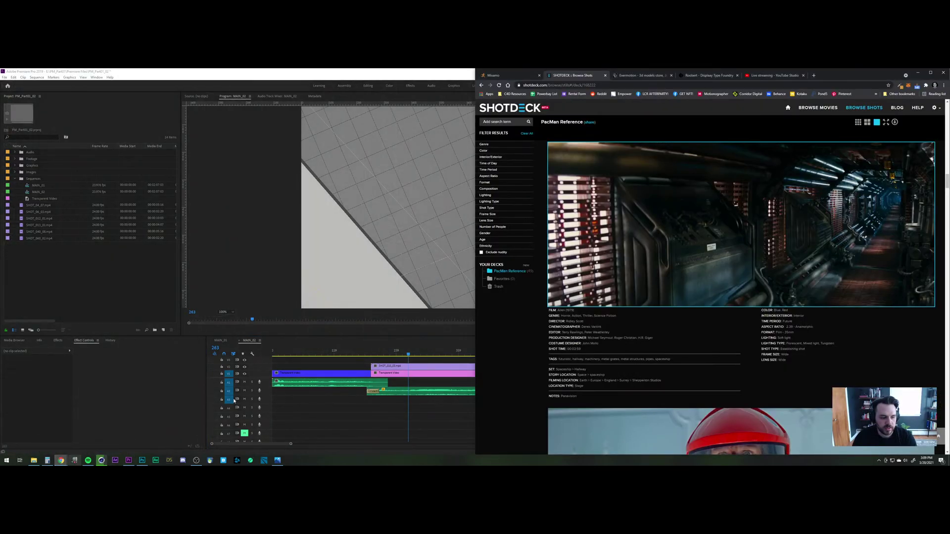
{"action": "left_click", "coordinate": [918, 72]}
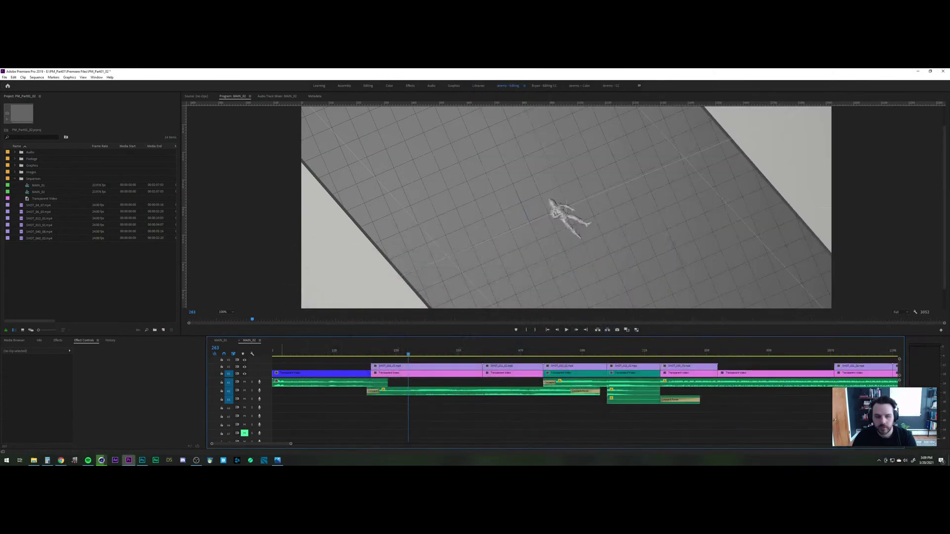
Step: Switch to the browser window with the Astartes Project video on YouTube and show its dark blue overhead interior shot at 5:36
{"action": "left_click", "coordinate": [61, 460]}
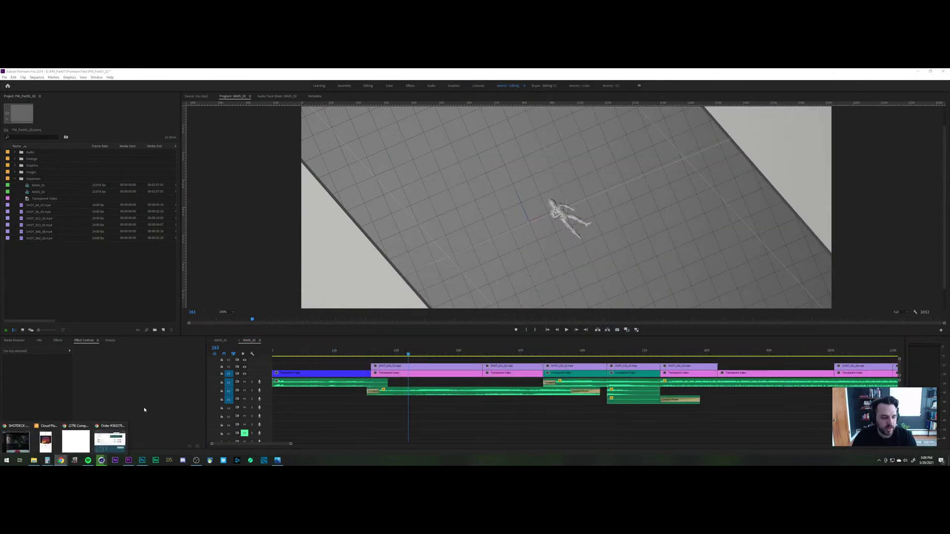
{"action": "left_click", "coordinate": [113, 445]}
{"action": "left_click", "coordinate": [500, 90]}
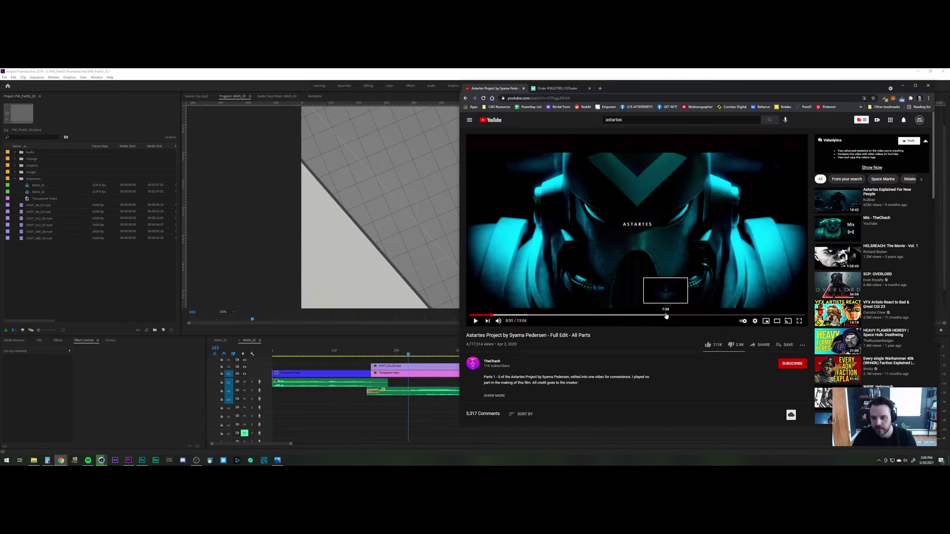
{"action": "left_click", "coordinate": [614, 316]}
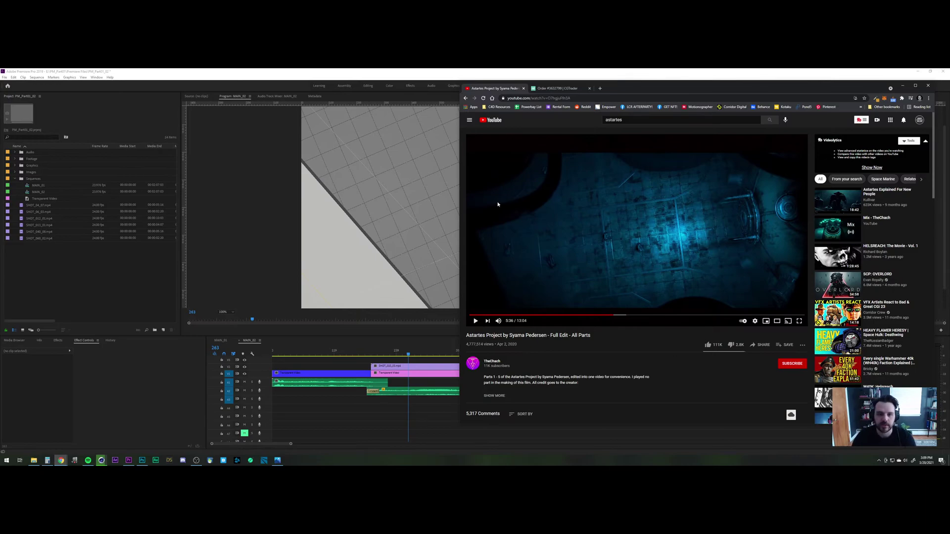
Step: Reposition the Astartes video window over Premiere Pro to compare its overhead shot with the floating astronaut shot
{"action": "left_click_drag", "start_coordinate": [627, 89], "coordinate": [343, 274]}
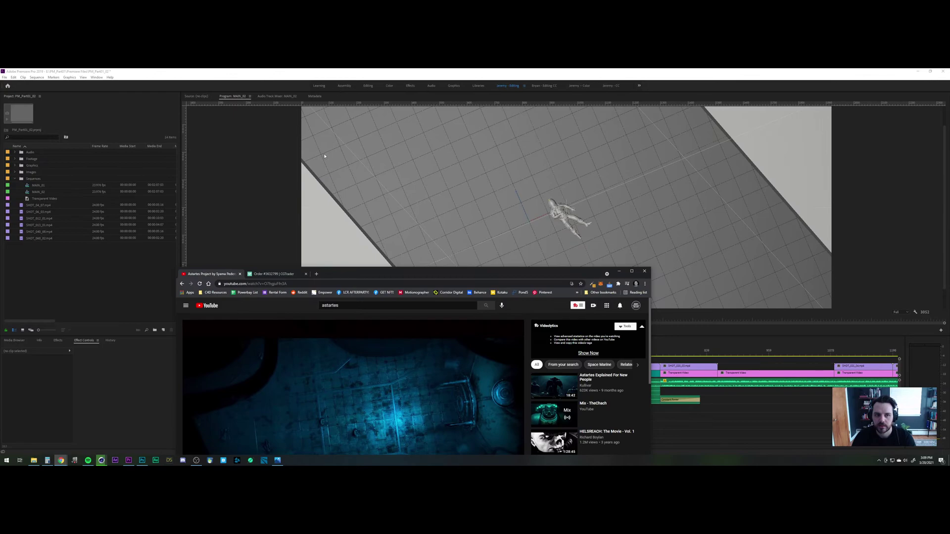
{"action": "left_click", "coordinate": [483, 239]}
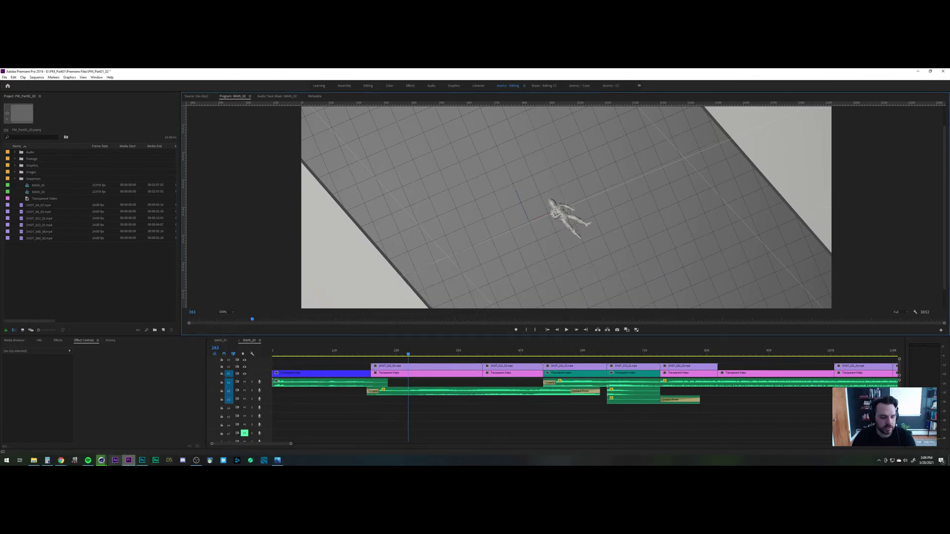
{"action": "mouse_move", "coordinate": [61, 460]}
{"action": "left_click", "coordinate": [108, 445]}
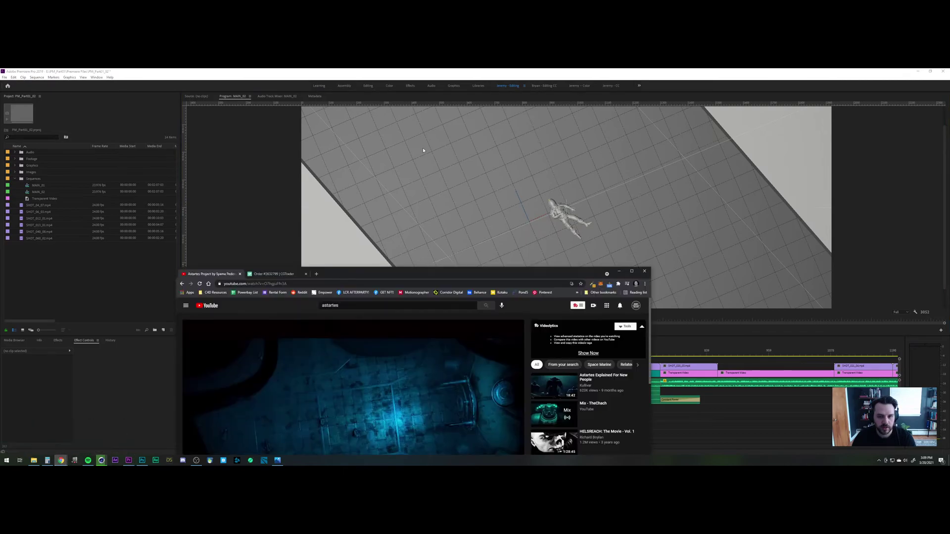
{"action": "left_click_drag", "start_coordinate": [382, 272], "coordinate": [592, 115]}
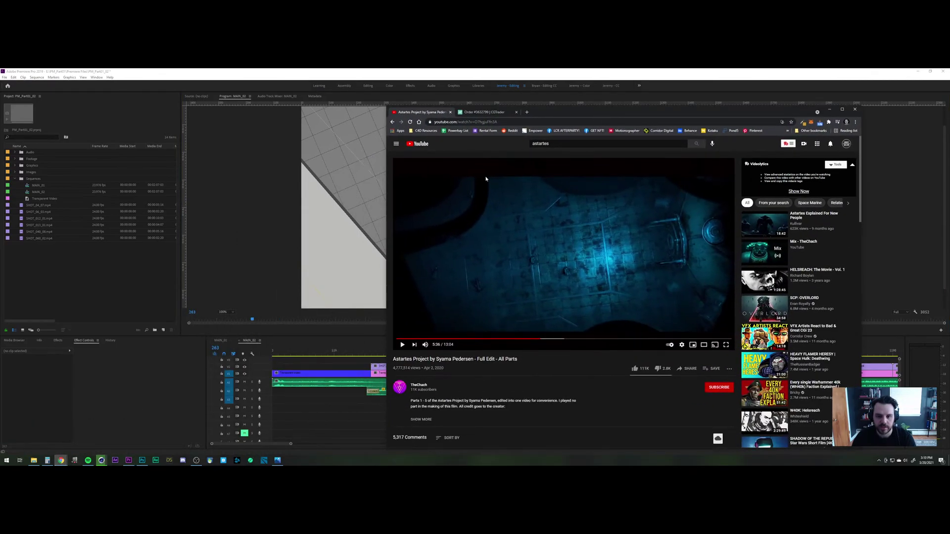
Step: Switch to Cinema 4D, bring up the ShotDeck window beside it, and examine the dark tunnel stills in the PacMan Reference deck
{"action": "left_click", "coordinate": [101, 460]}
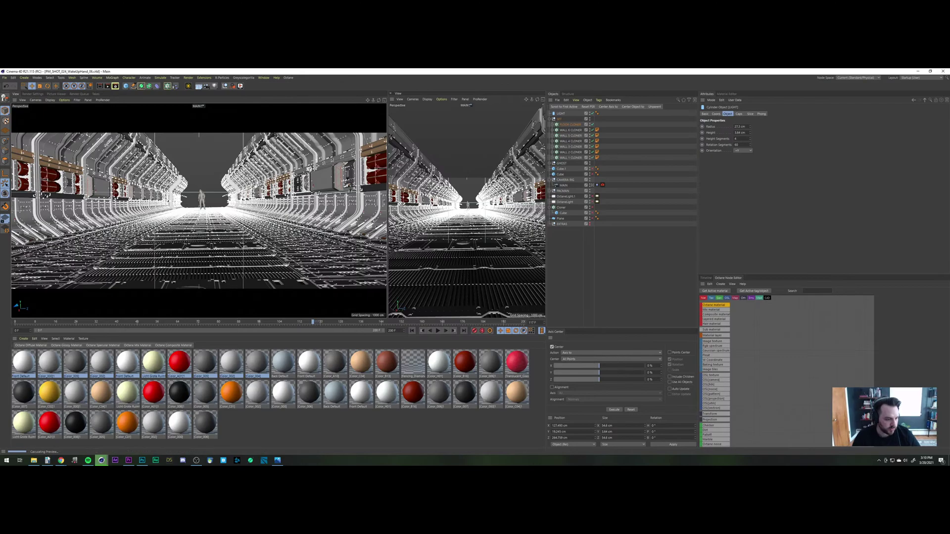
{"action": "left_click", "coordinate": [61, 460]}
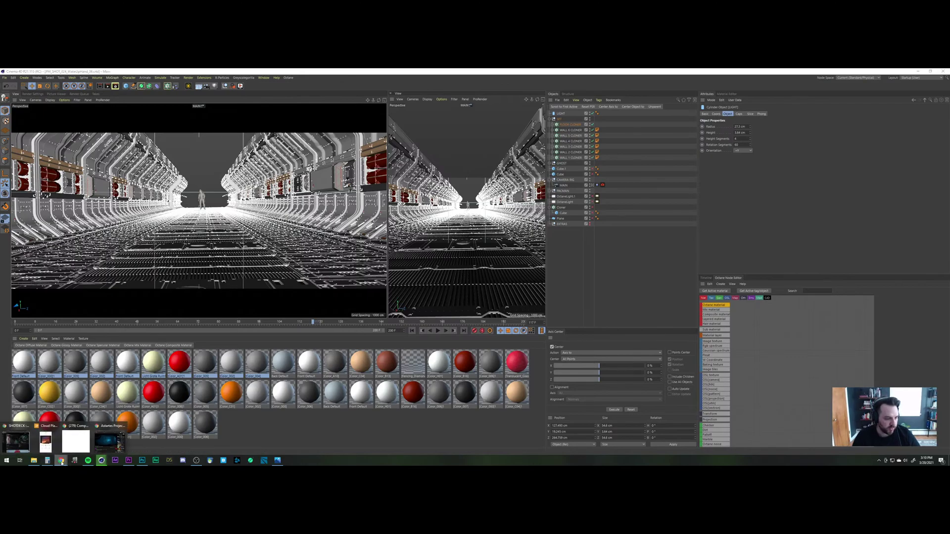
{"action": "left_click", "coordinate": [17, 442]}
{"action": "scroll", "coordinate": [888, 199], "scroll_direction": "down", "scroll_amount": 5}
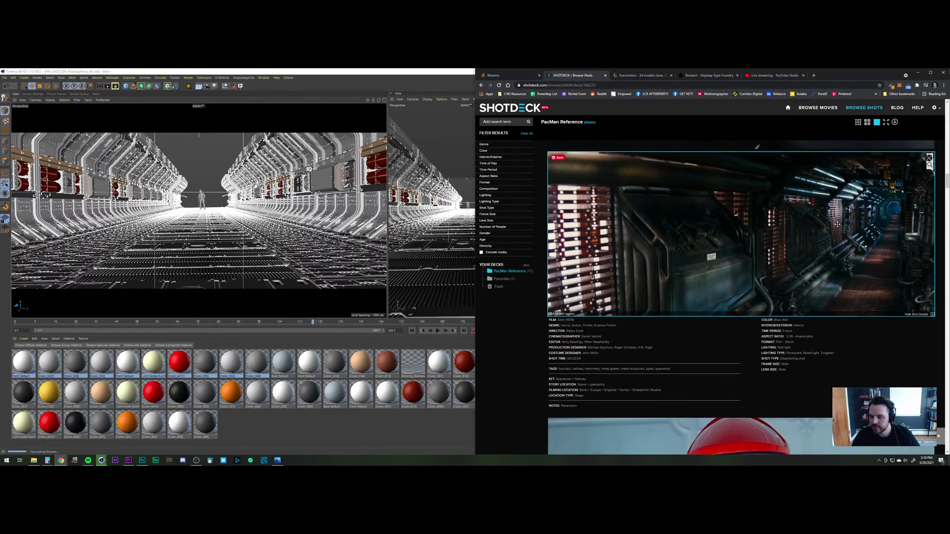
{"action": "scroll", "coordinate": [834, 333], "scroll_direction": "down", "scroll_amount": 5}
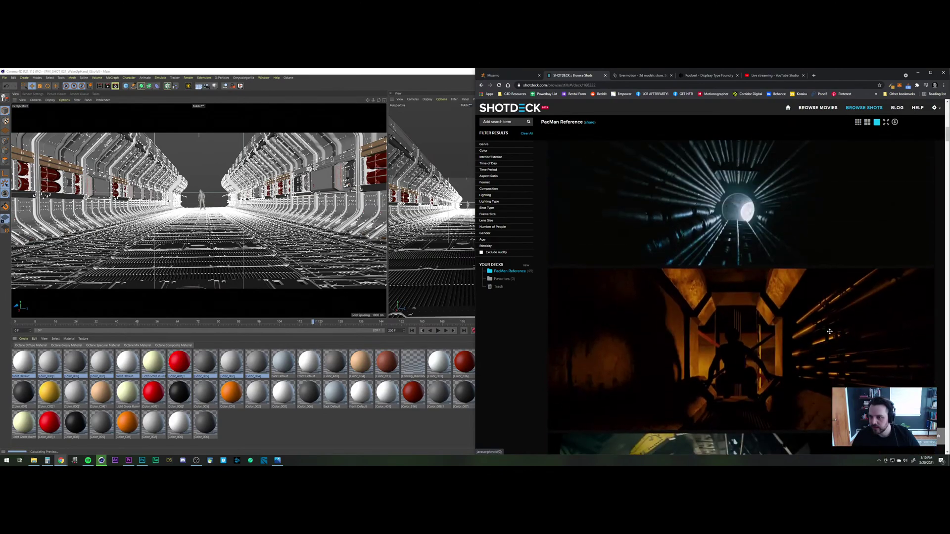
{"action": "scroll", "coordinate": [830, 331], "scroll_direction": "up", "scroll_amount": 3}
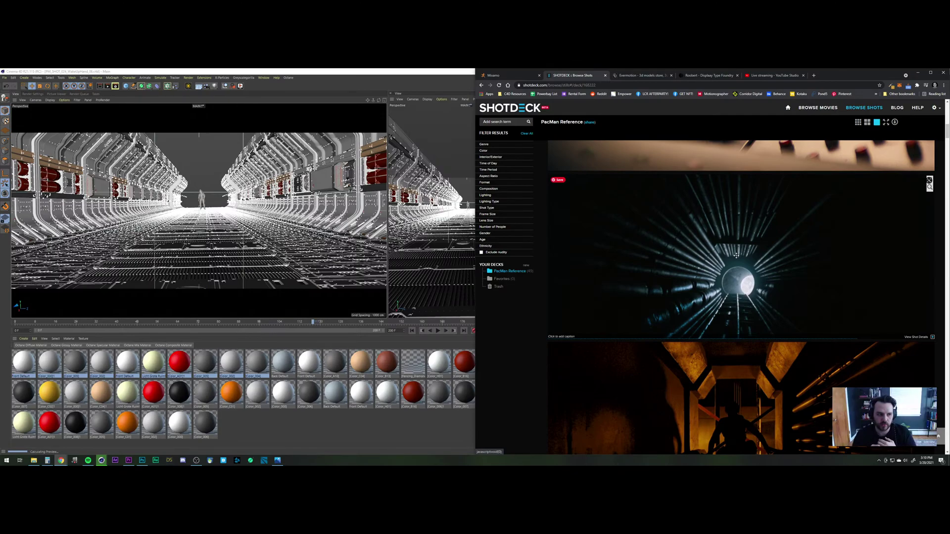
Step: Go back through the PacMan Reference deck to the Alien spaceship corridor still and study its lighting and wall detail
{"action": "scroll", "coordinate": [728, 232], "scroll_direction": "down", "scroll_amount": 10}
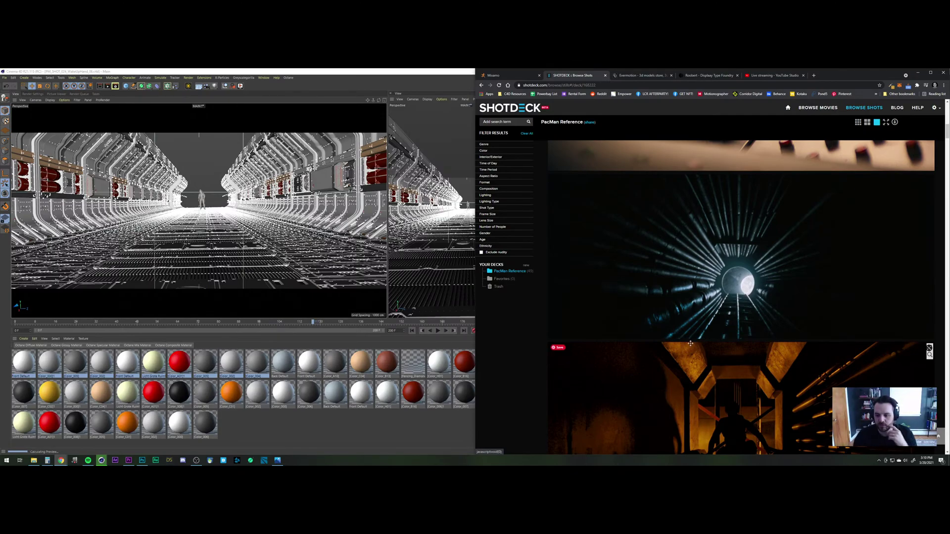
{"action": "scroll", "coordinate": [687, 338], "scroll_direction": "down", "scroll_amount": 10}
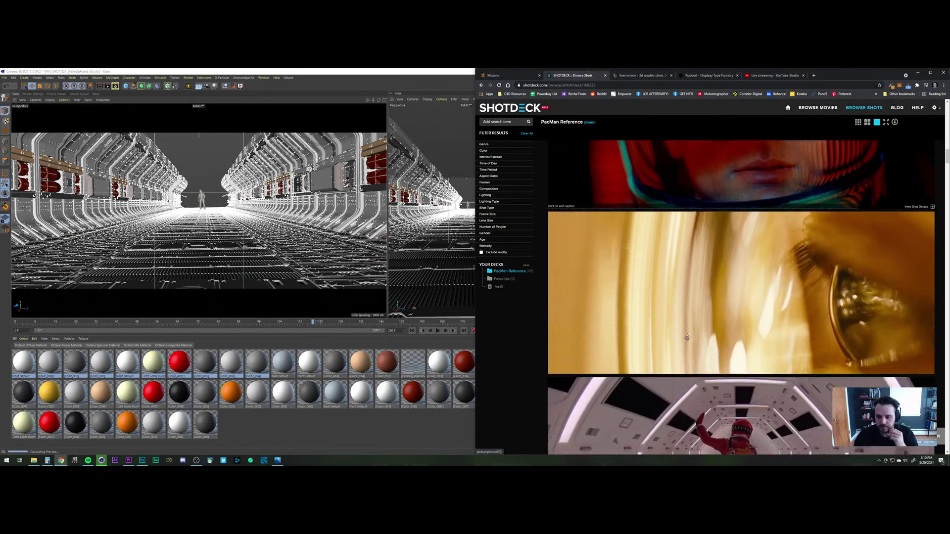
{"action": "scroll", "coordinate": [687, 338], "scroll_direction": "down", "scroll_amount": 5}
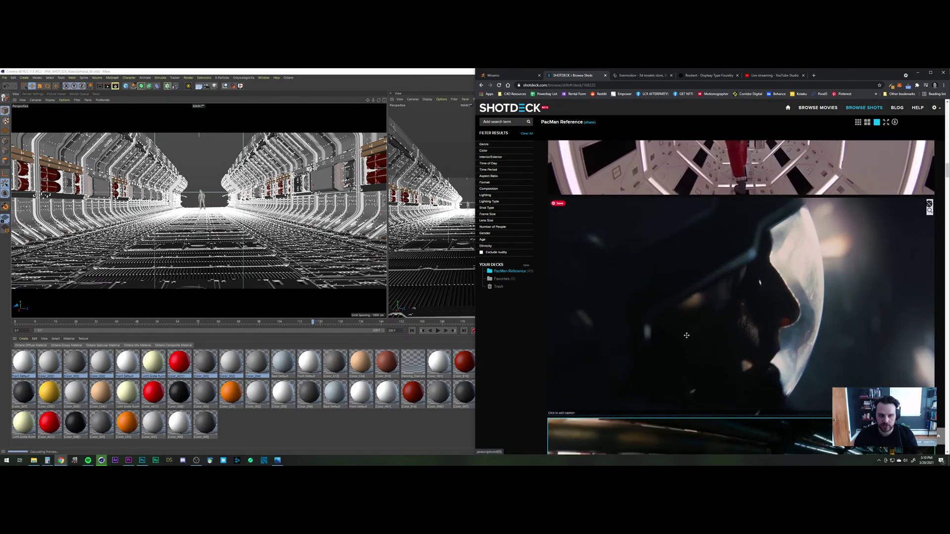
{"action": "left_click", "coordinate": [687, 336]}
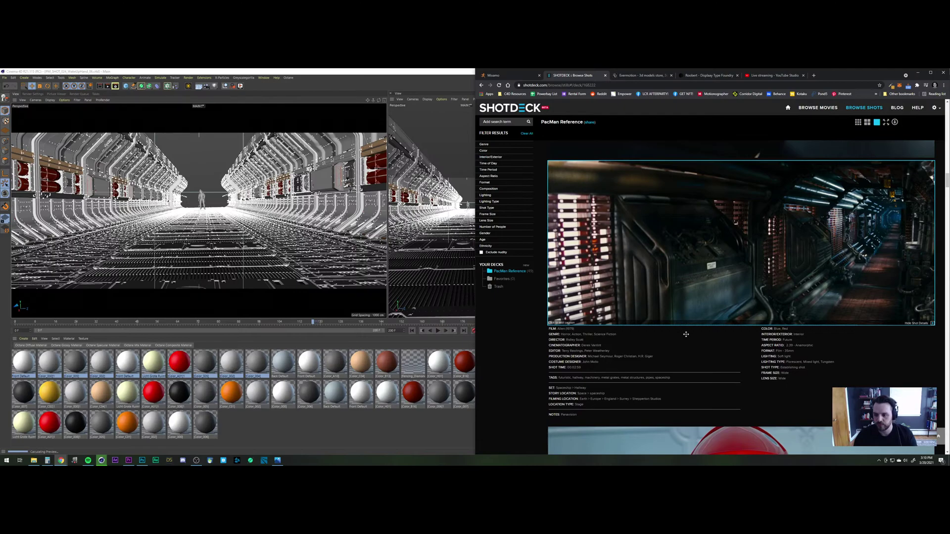
{"action": "scroll", "coordinate": [839, 264], "scroll_direction": "down", "scroll_amount": 1}
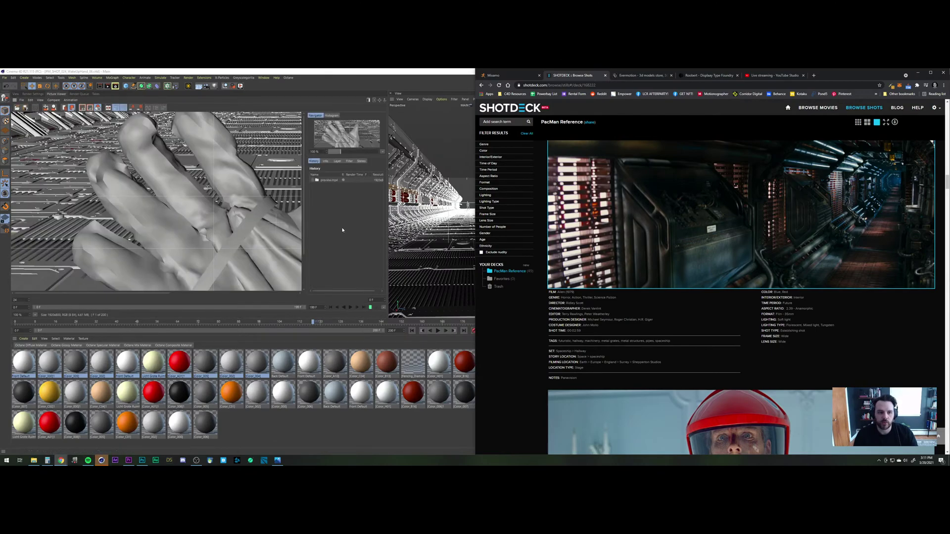
{"action": "scroll", "coordinate": [236, 196], "scroll_direction": "down", "scroll_amount": 4}
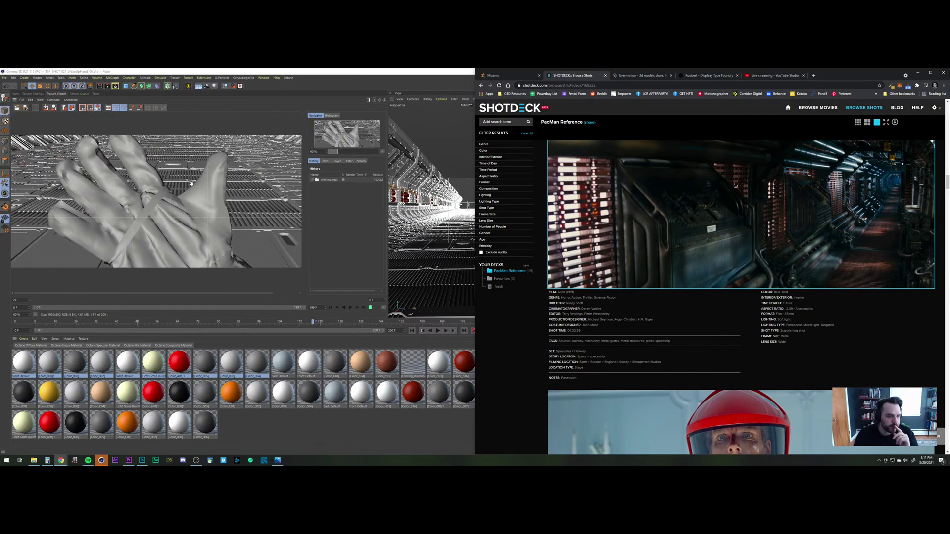
Step: Return from the Picture Viewer to the camera view in Cinema 4D and bring up the project's Cinema 4D folder in File Explorer
{"action": "left_click", "coordinate": [16, 94]}
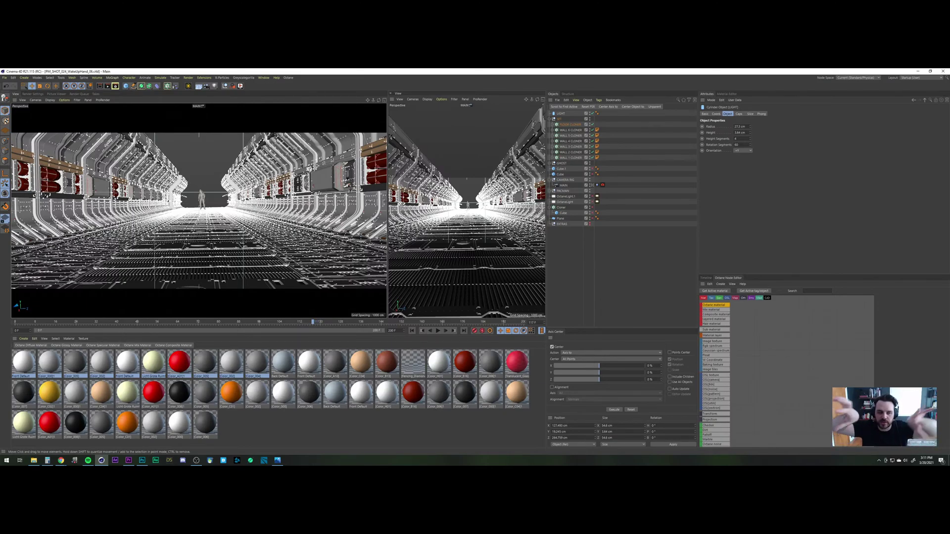
{"action": "left_click", "coordinate": [33, 460]}
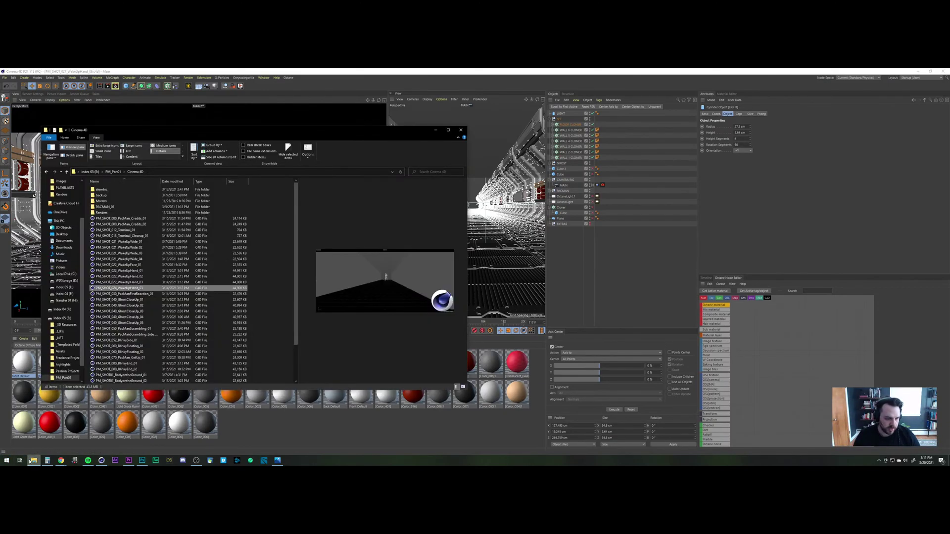
Step: Switch back to the ShotDeck window and browse the rest of the PacMan Reference deck for corridor, lighting and framing references
{"action": "left_click", "coordinate": [60, 461]}
{"action": "left_click", "coordinate": [22, 448]}
{"action": "scroll", "coordinate": [706, 258], "scroll_direction": "down", "scroll_amount": 10}
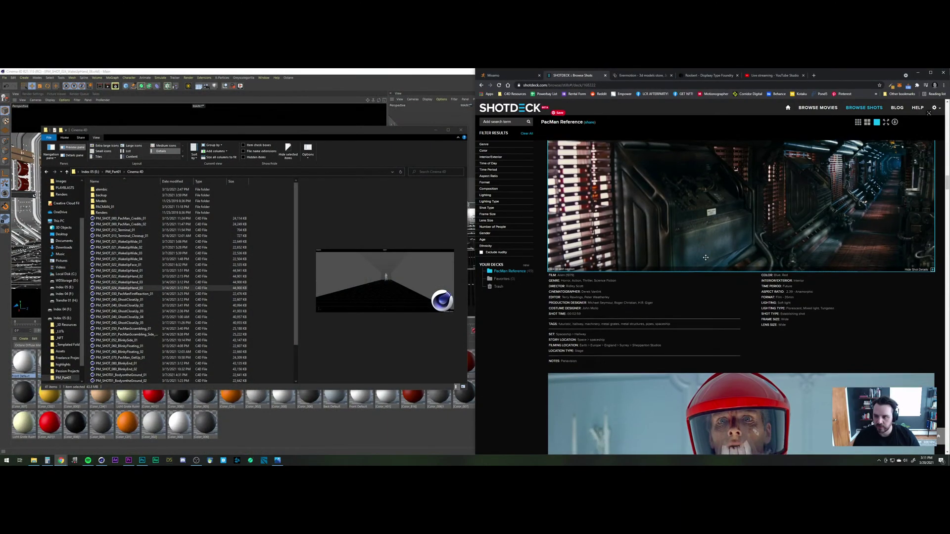
{"action": "scroll", "coordinate": [706, 258], "scroll_direction": "down", "scroll_amount": 2}
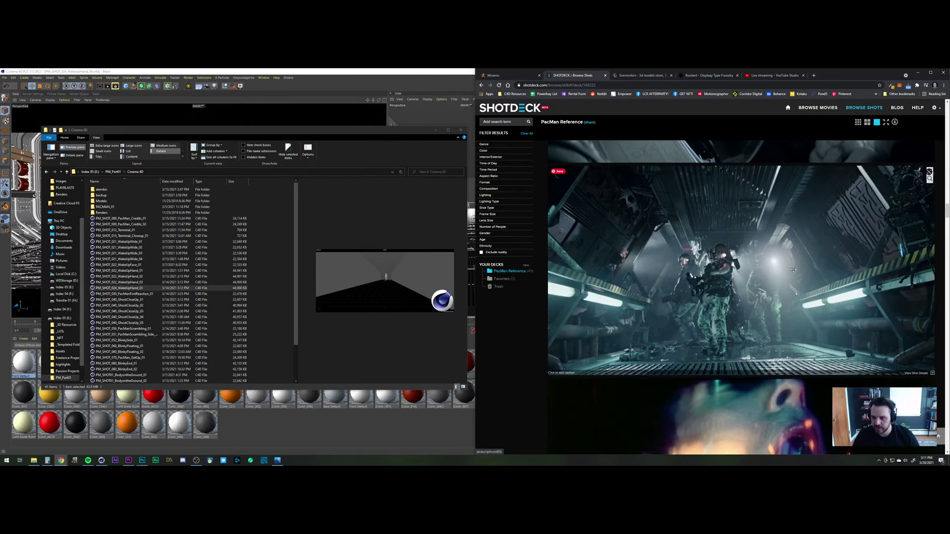
{"action": "scroll", "coordinate": [660, 332], "scroll_direction": "down", "scroll_amount": 10}
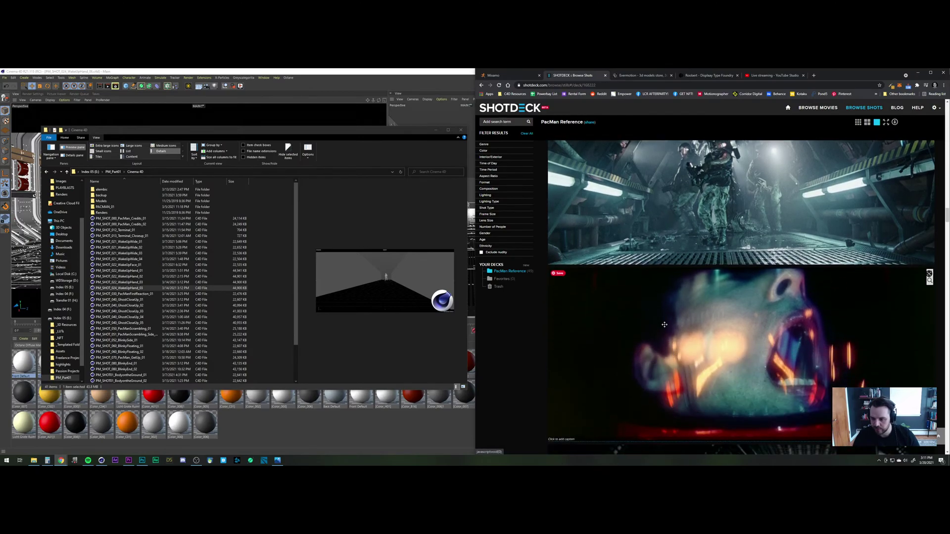
{"action": "scroll", "coordinate": [664, 324], "scroll_direction": "up", "scroll_amount": 1}
{"action": "scroll", "coordinate": [662, 328], "scroll_direction": "down", "scroll_amount": 10}
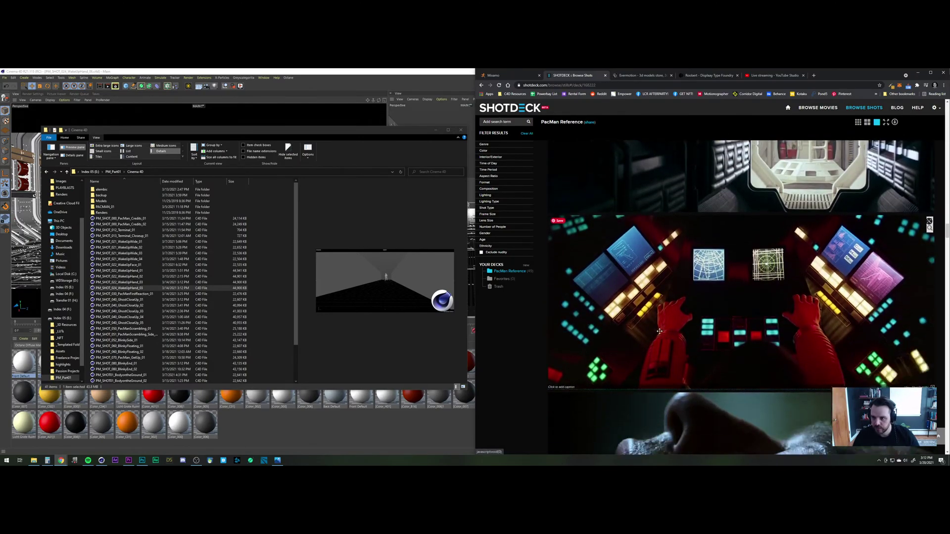
{"action": "scroll", "coordinate": [660, 331], "scroll_direction": "down", "scroll_amount": 6}
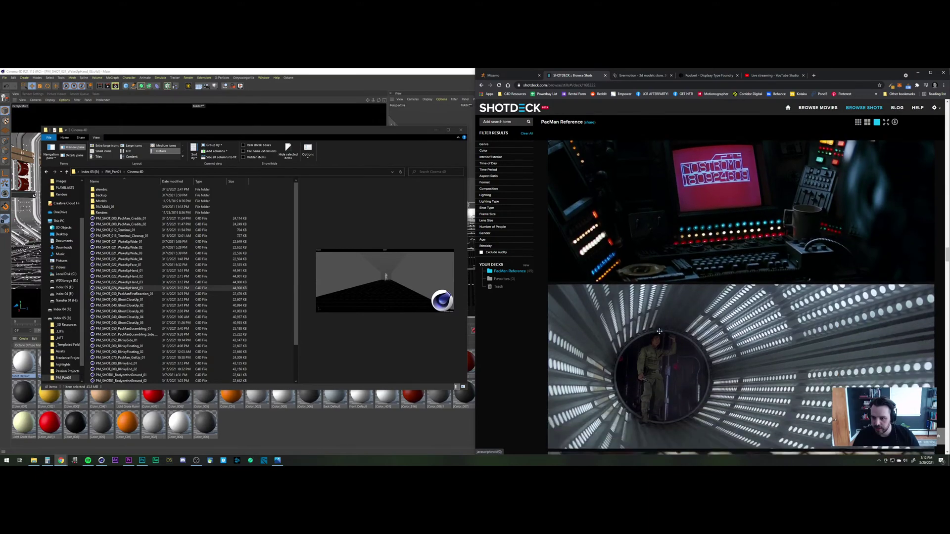
{"action": "scroll", "coordinate": [660, 332], "scroll_direction": "down", "scroll_amount": 4}
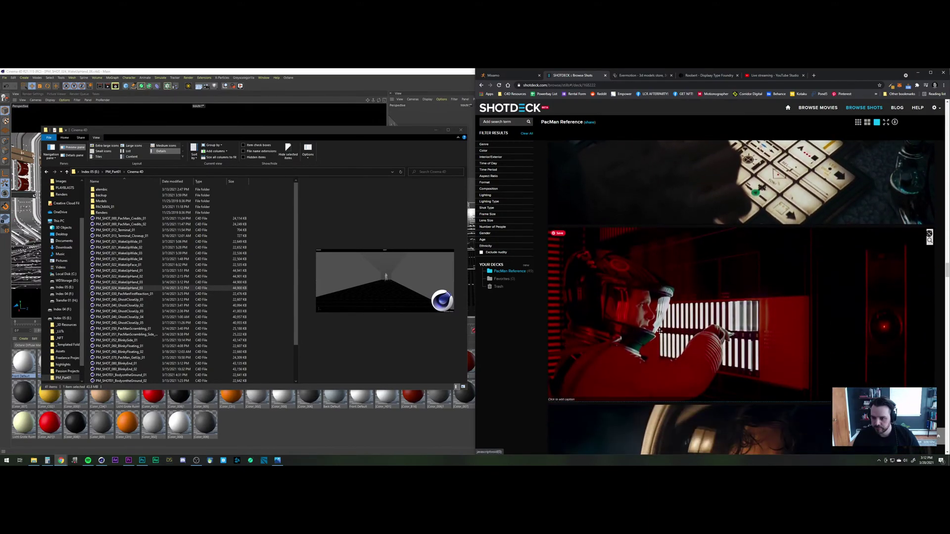
{"action": "scroll", "coordinate": [659, 331], "scroll_direction": "down", "scroll_amount": 8}
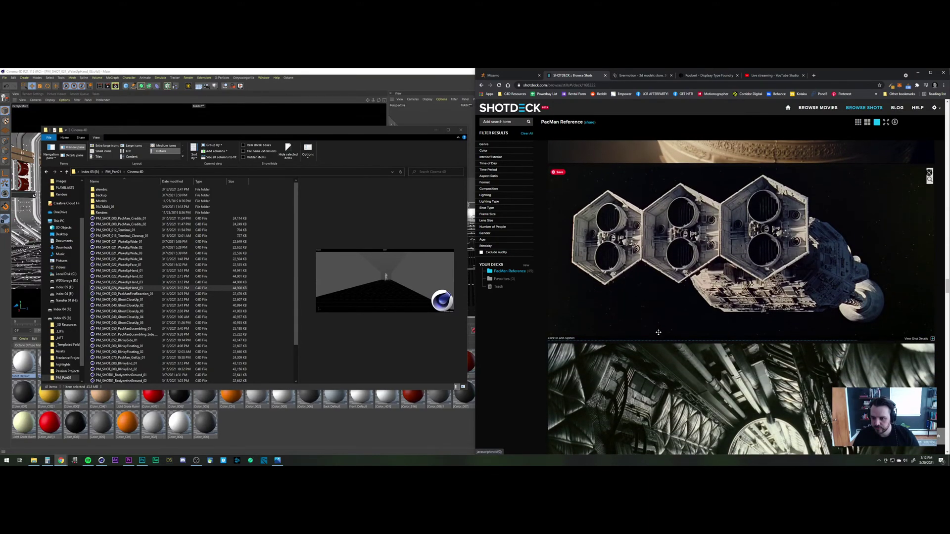
{"action": "scroll", "coordinate": [658, 332], "scroll_direction": "down", "scroll_amount": 2}
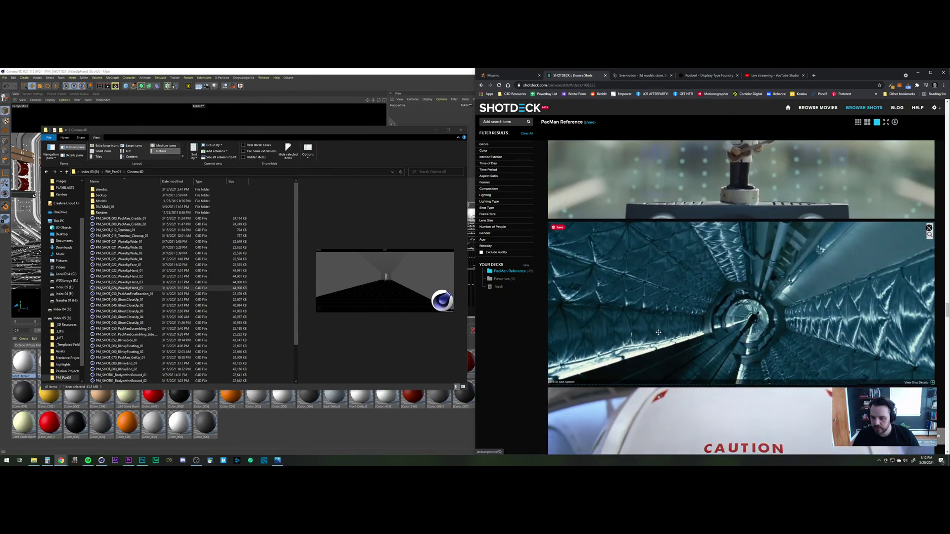
{"action": "scroll", "coordinate": [658, 332], "scroll_direction": "down", "scroll_amount": 3}
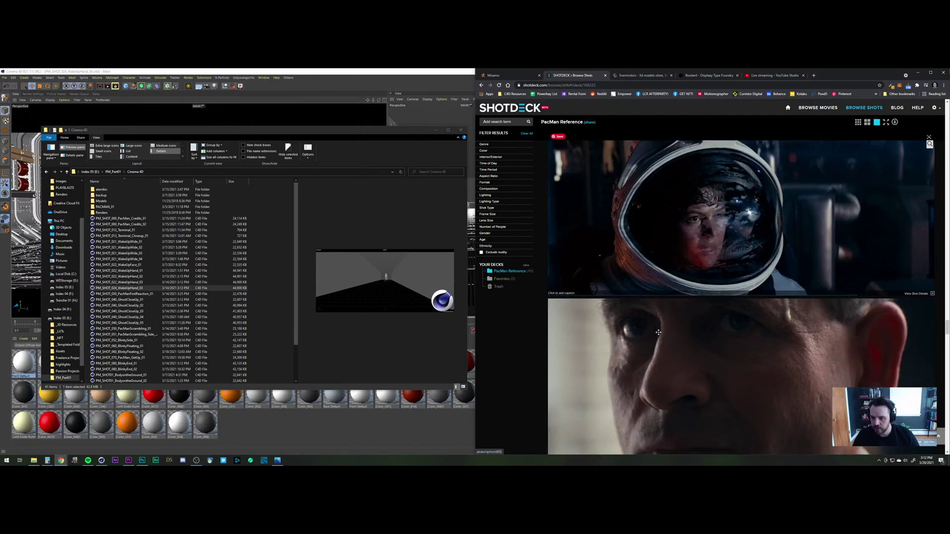
{"action": "scroll", "coordinate": [659, 332], "scroll_direction": "down", "scroll_amount": 9}
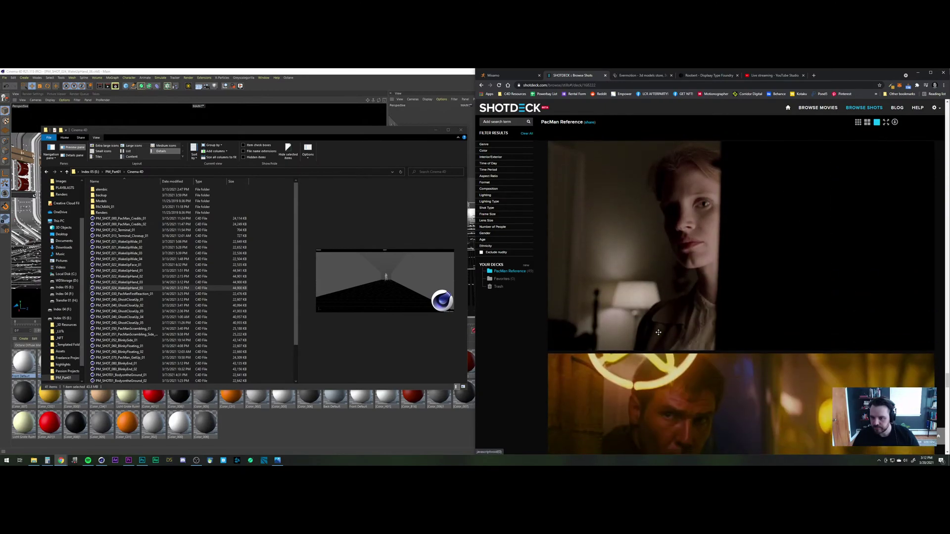
{"action": "scroll", "coordinate": [658, 332], "scroll_direction": "down", "scroll_amount": 10}
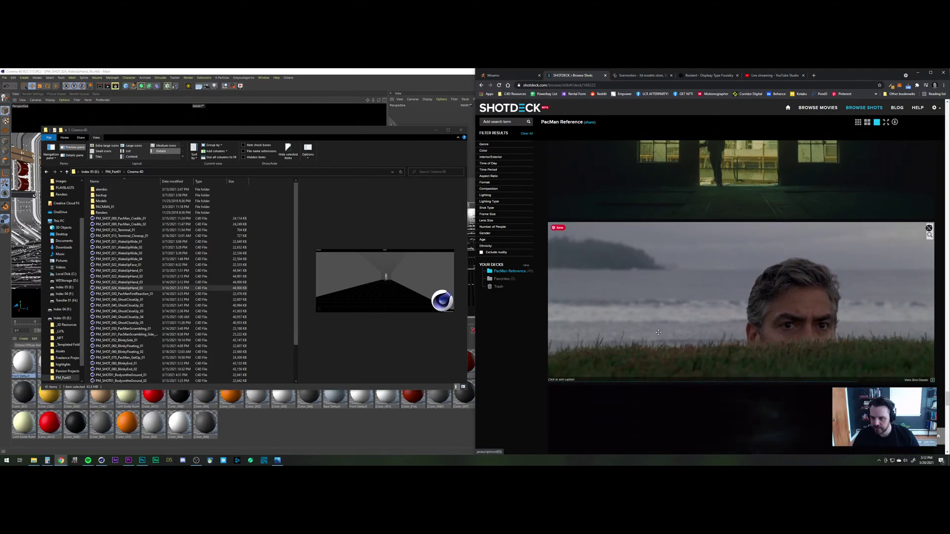
{"action": "scroll", "coordinate": [659, 332], "scroll_direction": "down", "scroll_amount": 15}
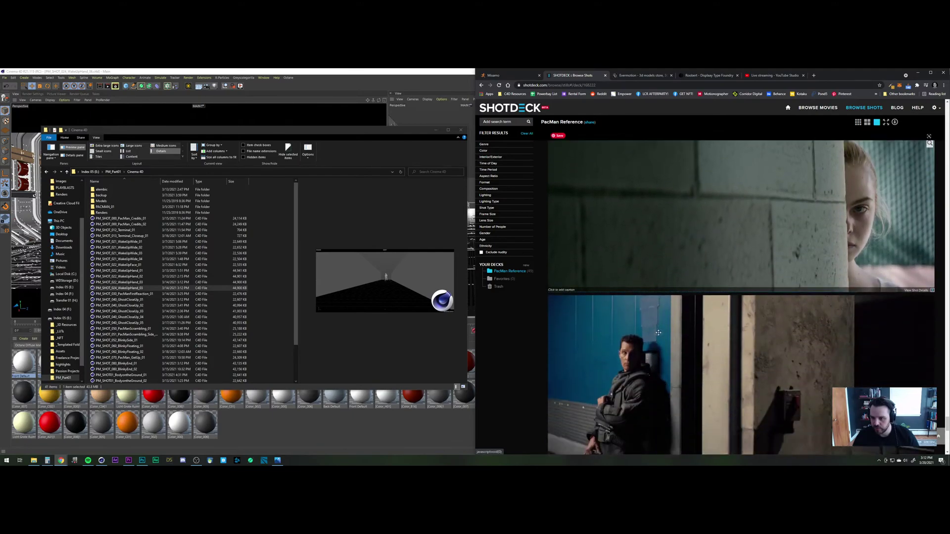
{"action": "scroll", "coordinate": [659, 333], "scroll_direction": "down", "scroll_amount": 8}
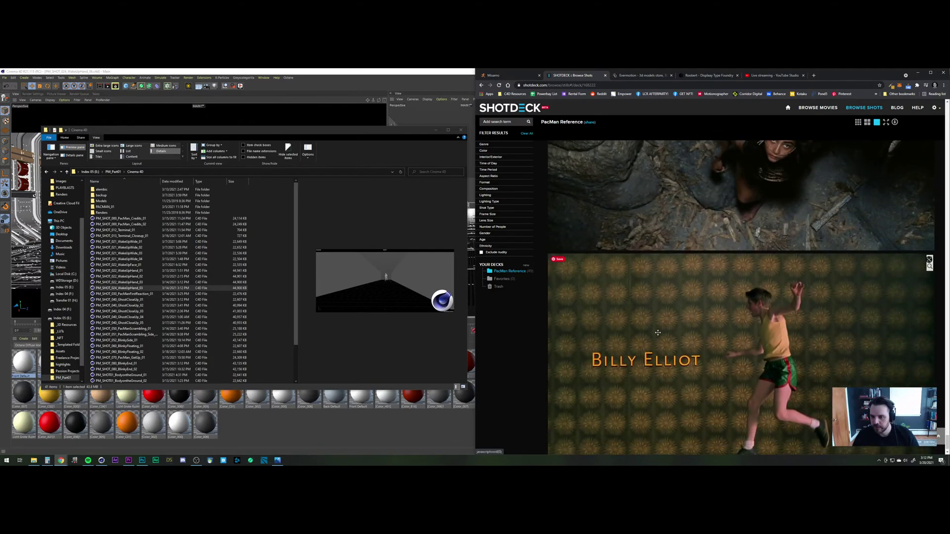
{"action": "scroll", "coordinate": [658, 333], "scroll_direction": "down", "scroll_amount": 15}
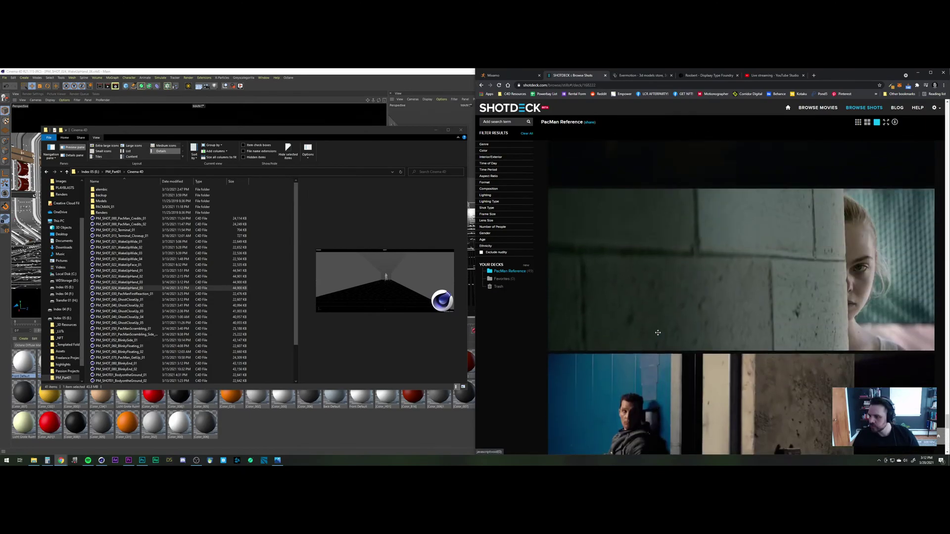
{"action": "scroll", "coordinate": [658, 331], "scroll_direction": "up", "scroll_amount": 10}
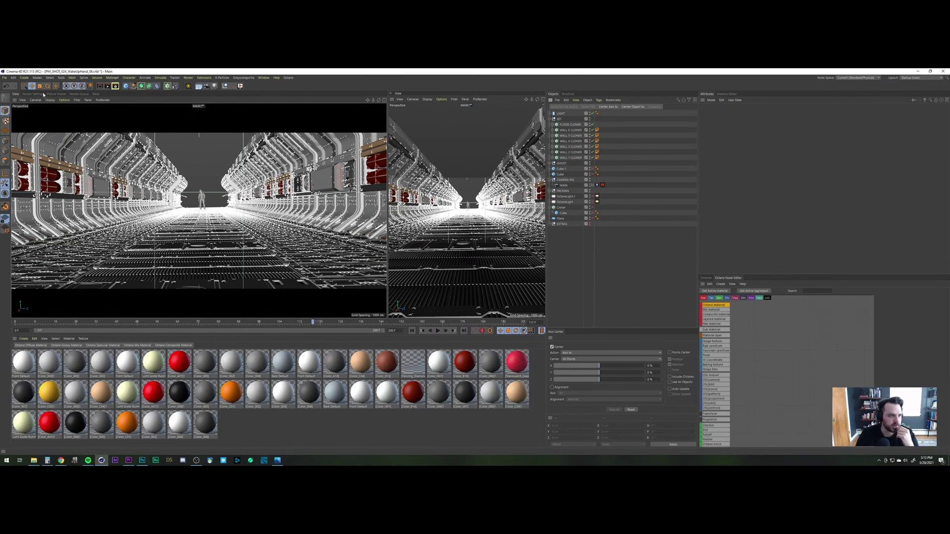
Step: Reveal the rendered preview video from the Picture Viewer history in File Explorer
{"action": "left_click", "coordinate": [56, 94]}
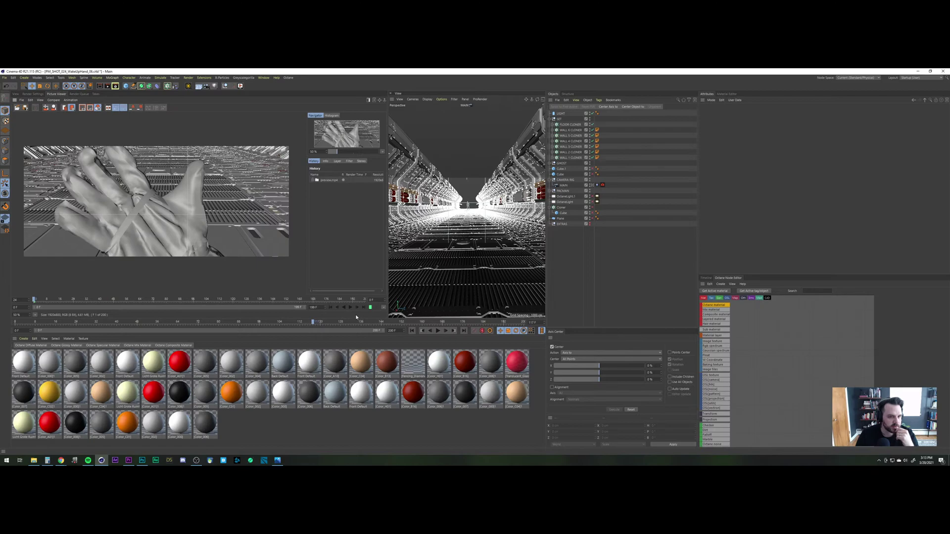
{"action": "right_click", "coordinate": [323, 180]}
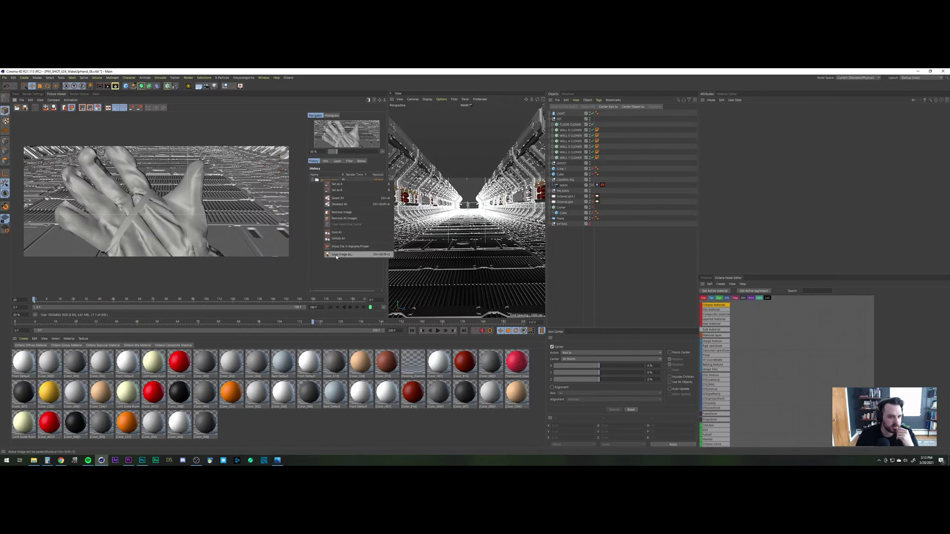
{"action": "left_click", "coordinate": [336, 249]}
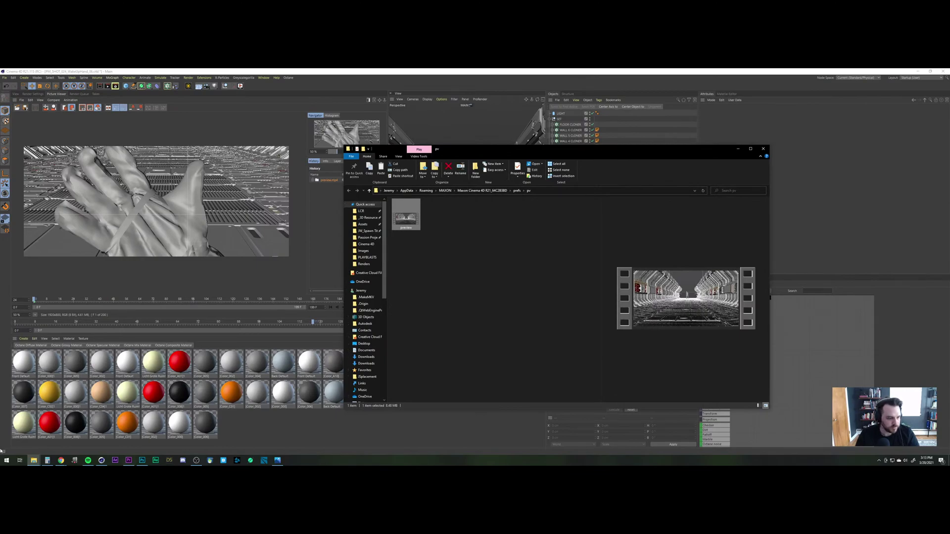
Step: Copy the preview video into the PLAYBLASTS folder inside PM_Part01's Footage folder
{"action": "left_click", "coordinate": [34, 460]}
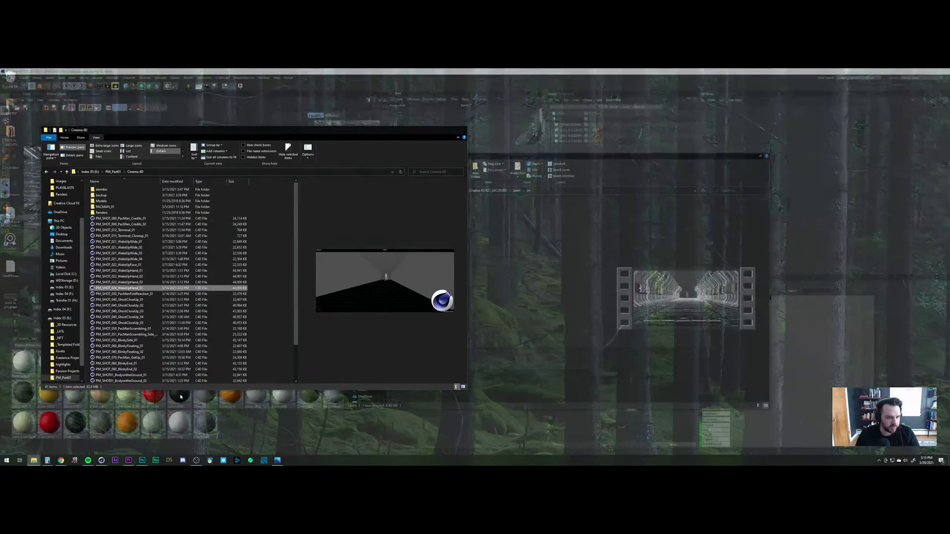
{"action": "left_click", "coordinate": [23, 443]}
{"action": "left_click", "coordinate": [114, 172]}
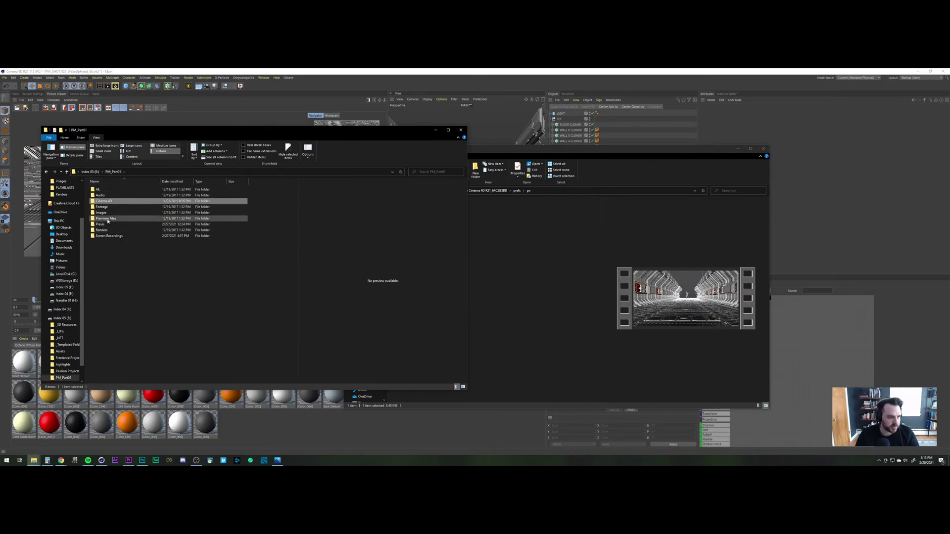
{"action": "double_click", "coordinate": [102, 206]}
{"action": "double_click", "coordinate": [143, 190]}
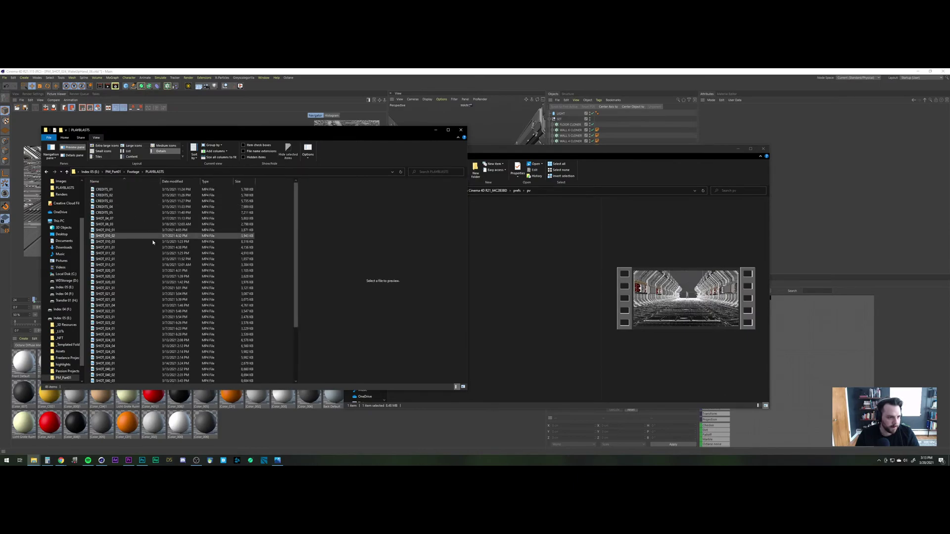
{"action": "key", "text": "ctrl+v"}
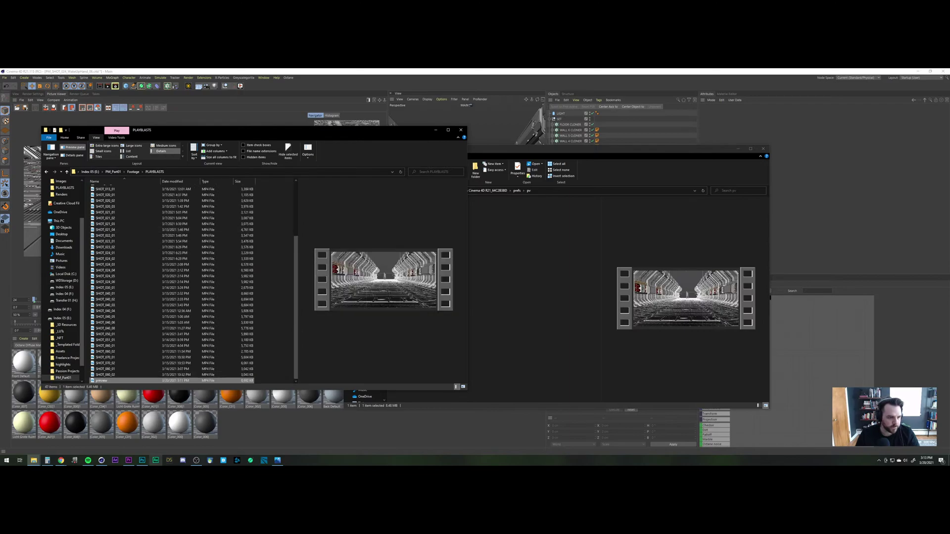
Step: Rename the copied preview video as SHOT_024_07
{"action": "key", "text": "F2"}
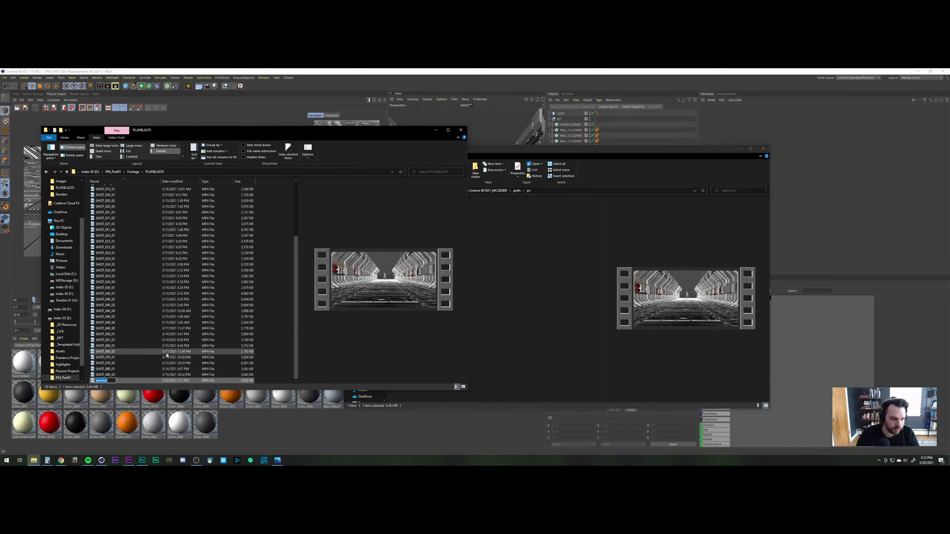
{"action": "type", "text": "SHOT_"}
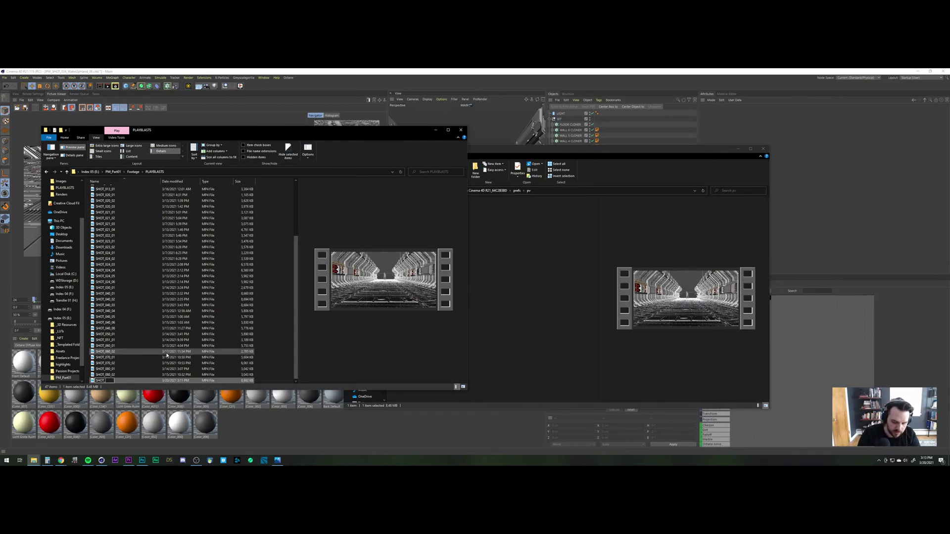
{"action": "type", "text": "02"}
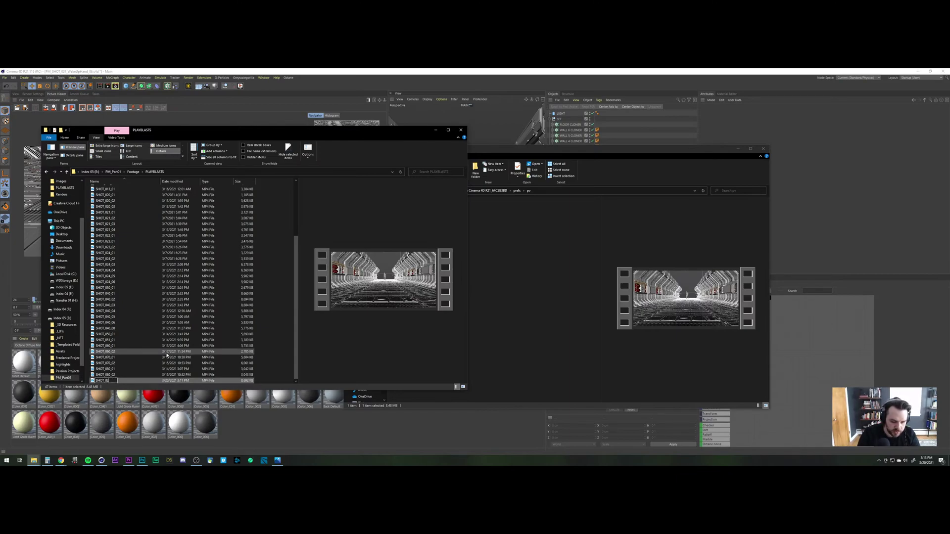
{"action": "type", "text": "4_"}
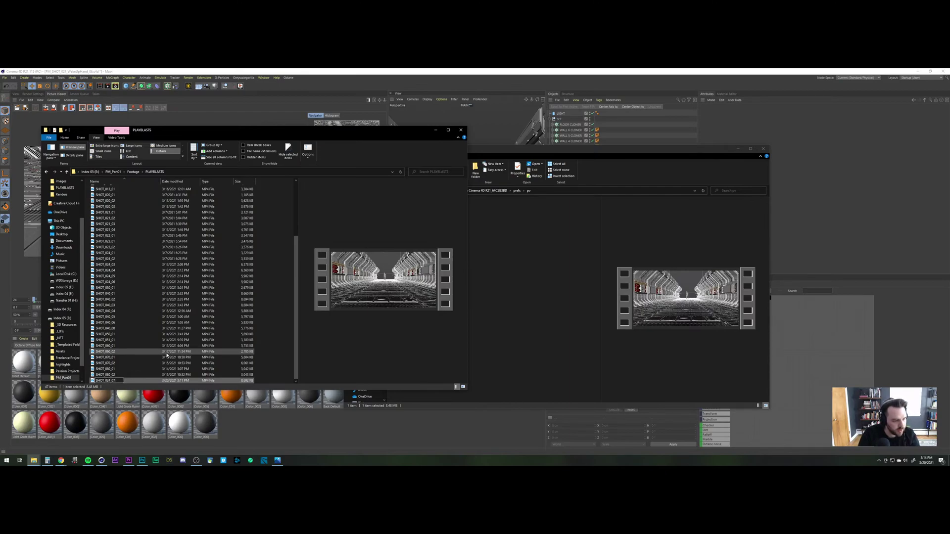
{"action": "type", "text": "07"}
{"action": "key", "text": "Return"}
Step: Switch to Premiere Pro and import SHOT_024_07 from the PLAYBLASTS folder into the project
{"action": "left_click", "coordinate": [129, 460]}
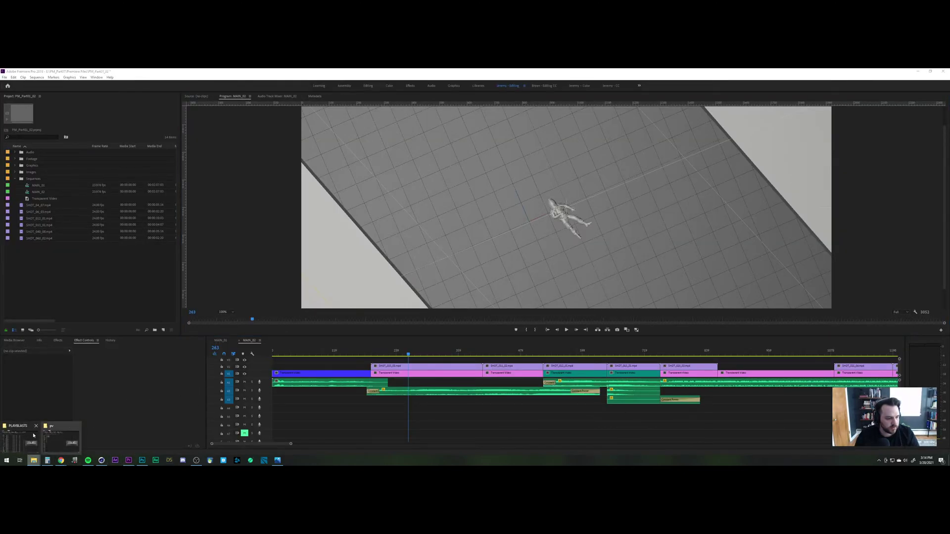
{"action": "left_click", "coordinate": [34, 460]}
{"action": "left_click_drag", "start_coordinate": [120, 381], "coordinate": [23, 281]}
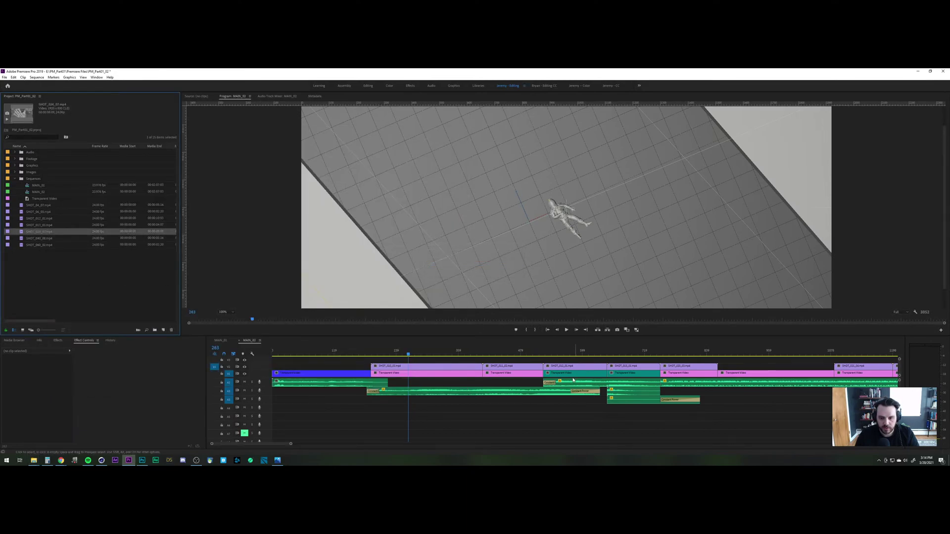
Step: Turn on the Actual Desktop Audio source in OBS and return to the Premiere edit
{"action": "scroll", "coordinate": [573, 379], "scroll_direction": "down", "scroll_amount": 5}
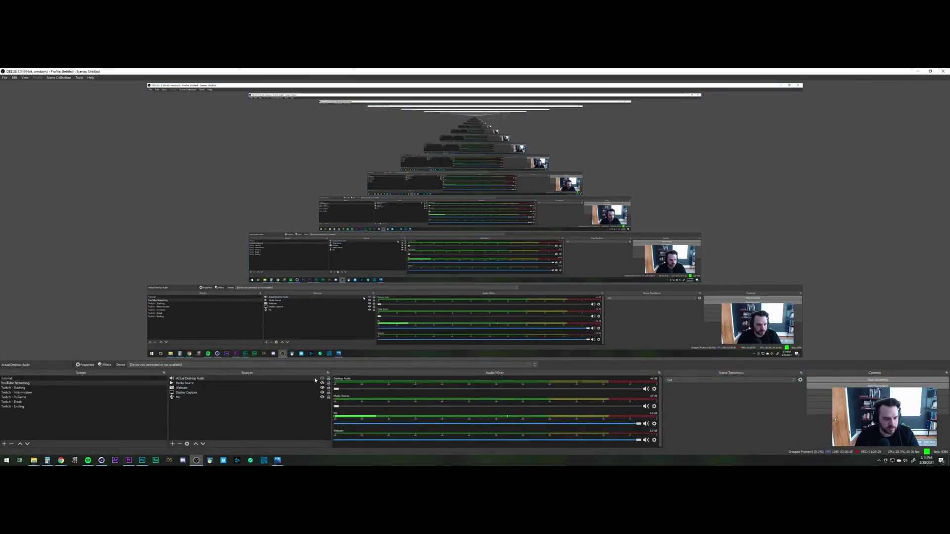
{"action": "left_click", "coordinate": [322, 379]}
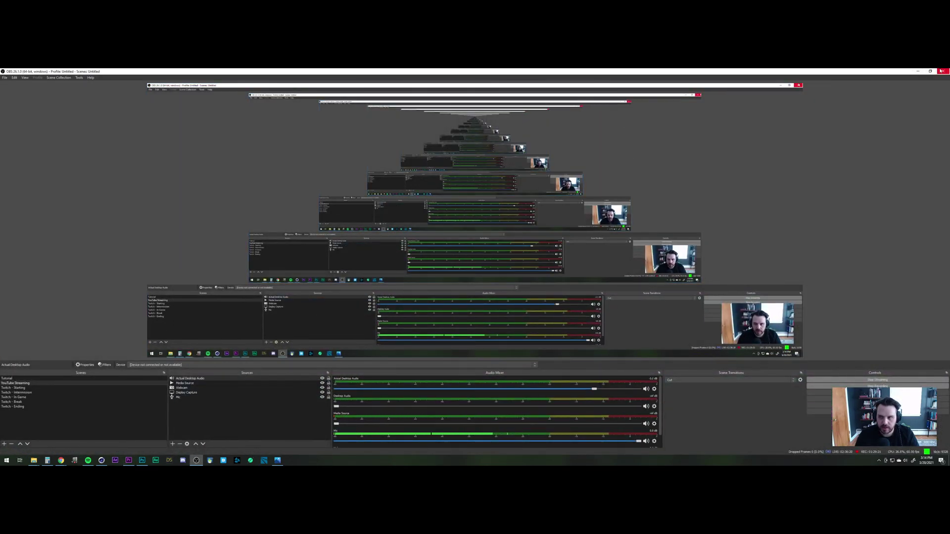
{"action": "left_click", "coordinate": [918, 72]}
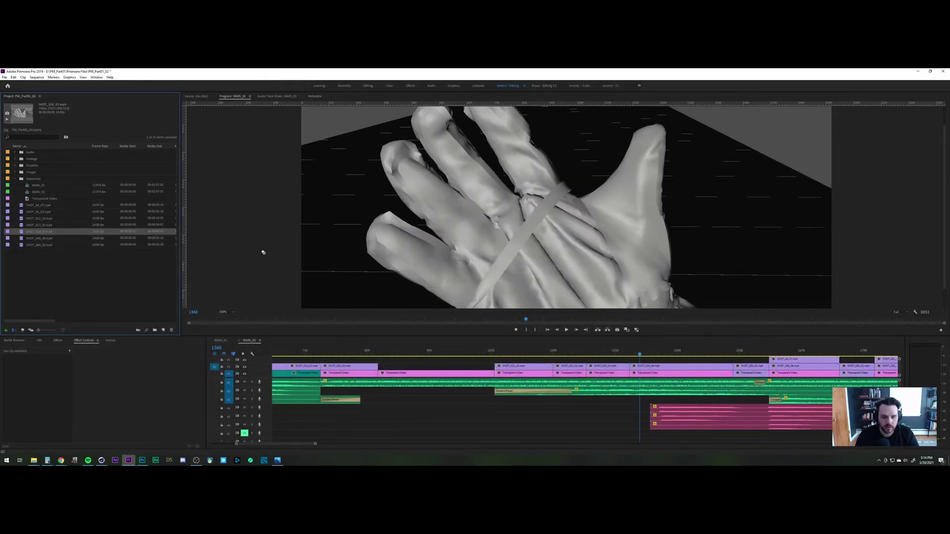
Step: Place SHOT_024_07 on the track above the old hand shot in MAIN_02 and set the playhead shortly before it
{"action": "left_click_drag", "start_coordinate": [701, 354], "coordinate": [634, 364]}
{"action": "scroll", "coordinate": [638, 376], "scroll_direction": "up", "scroll_amount": 2}
{"action": "left_click", "coordinate": [651, 350]}
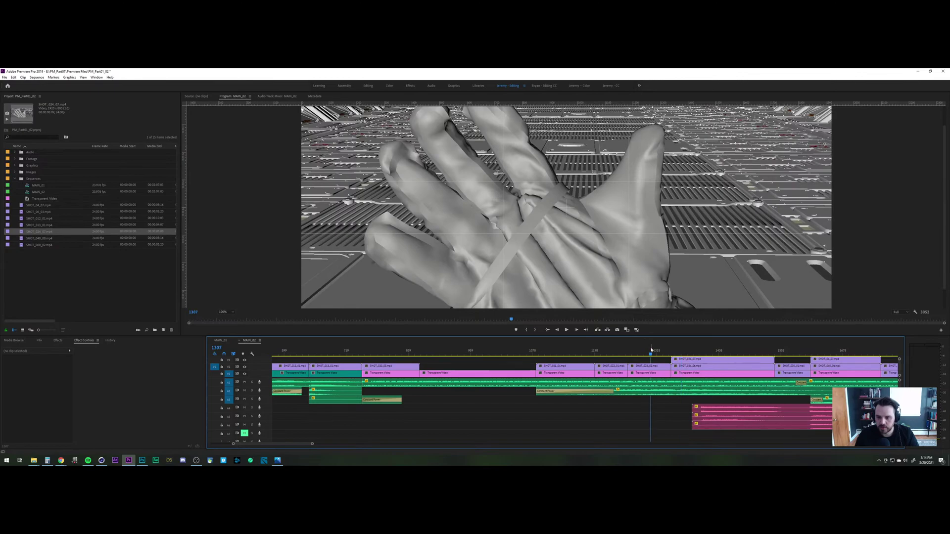
Step: Play the new corridor shot in the edit, replay its second half and park on a frame near its end
{"action": "key", "text": "space"}
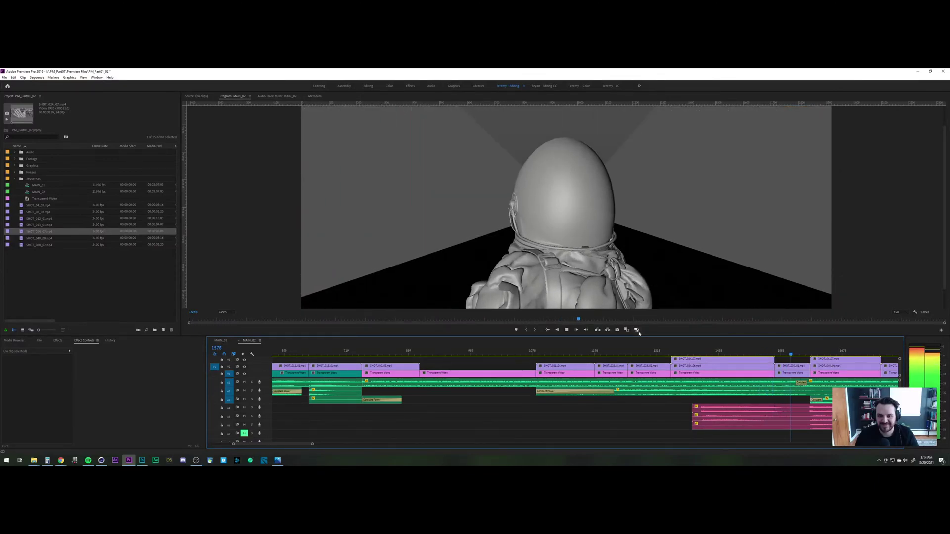
{"action": "left_click", "coordinate": [564, 321]}
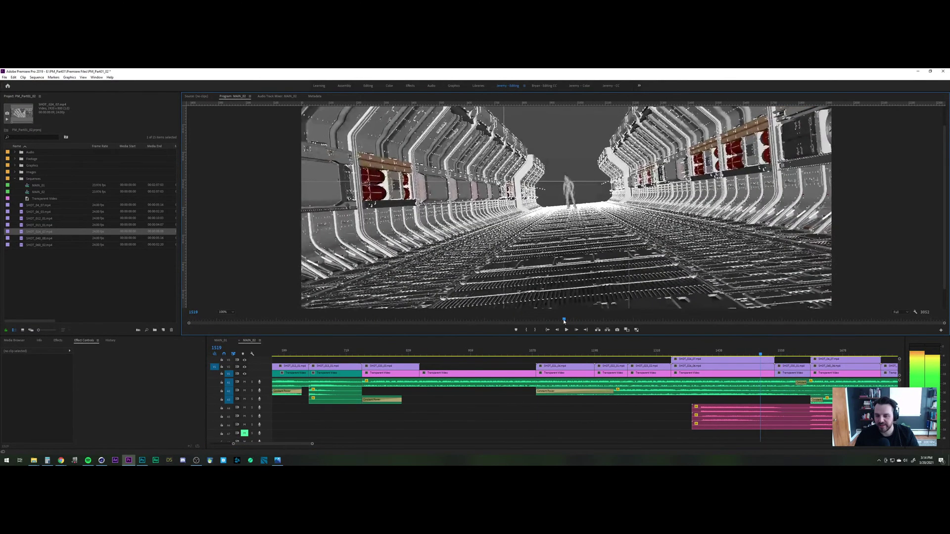
{"action": "left_click", "coordinate": [724, 353]}
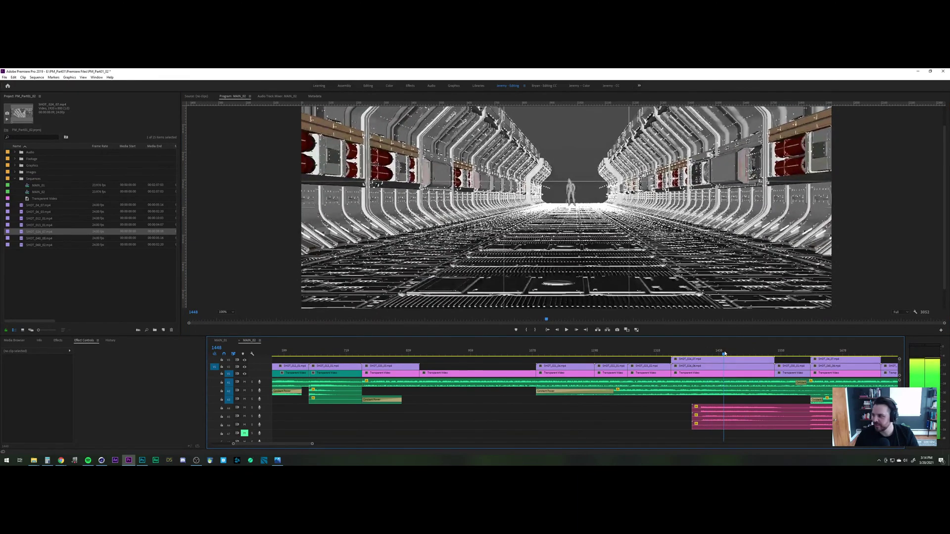
{"action": "key", "text": "space"}
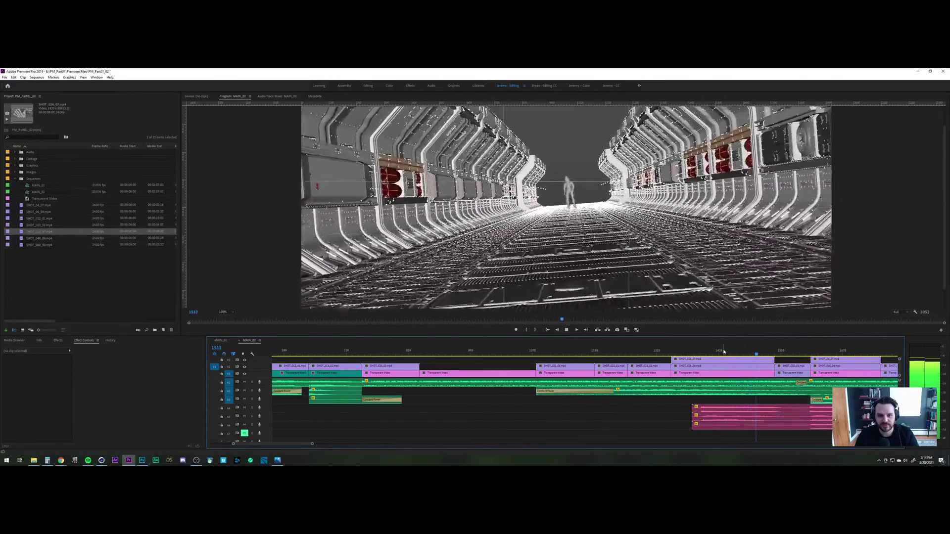
{"action": "key", "text": "space"}
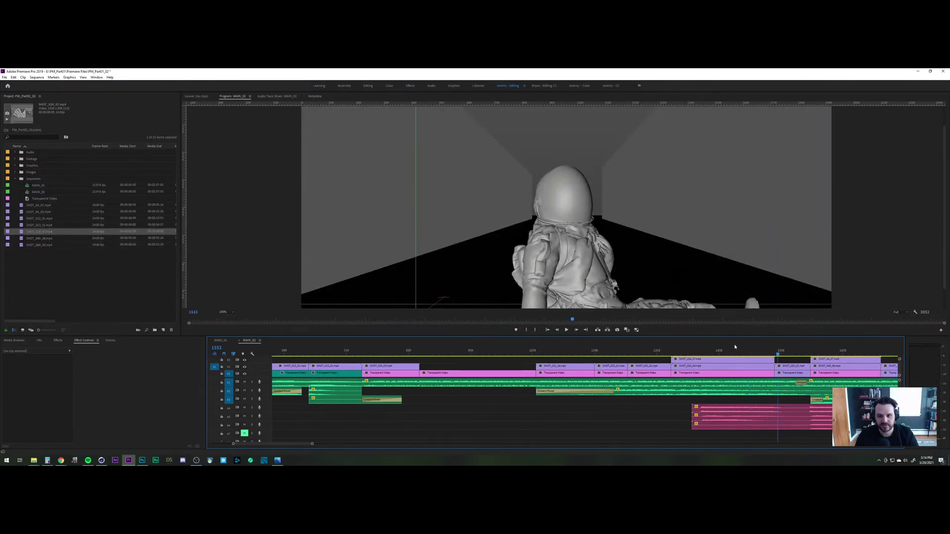
{"action": "left_click", "coordinate": [762, 353]}
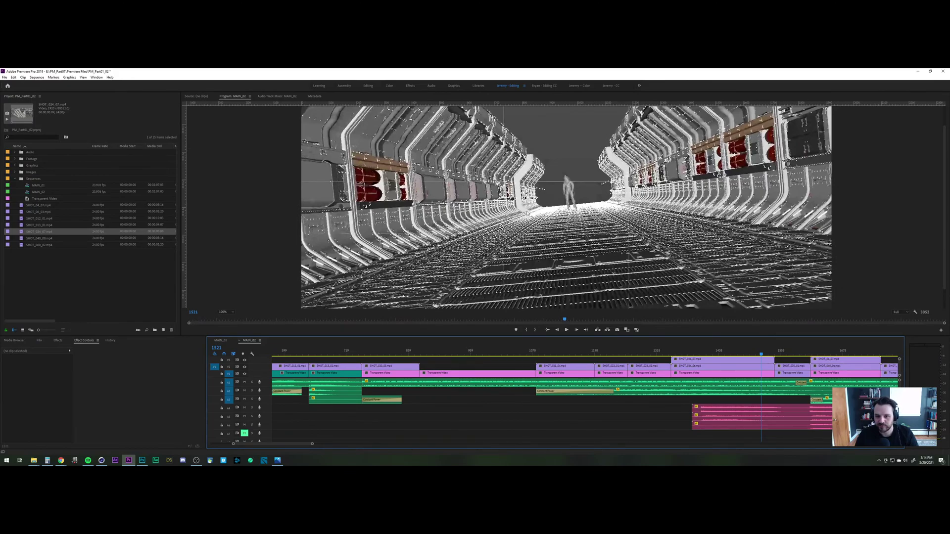
Step: Bring back the Cinema 4D viewports in place of the Picture Viewer, and step back a few frames through the corridor shot in Premiere
{"action": "left_click", "coordinate": [102, 461]}
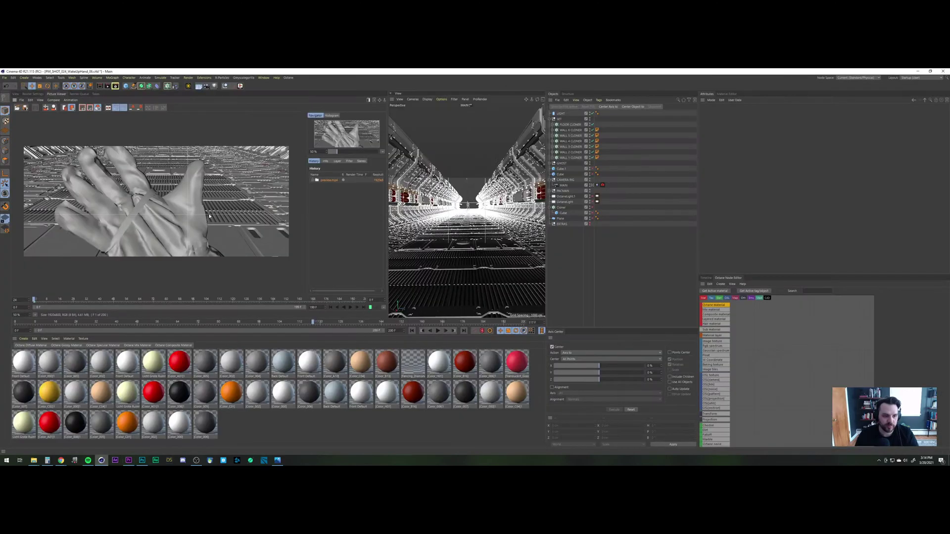
{"action": "left_click", "coordinate": [17, 94]}
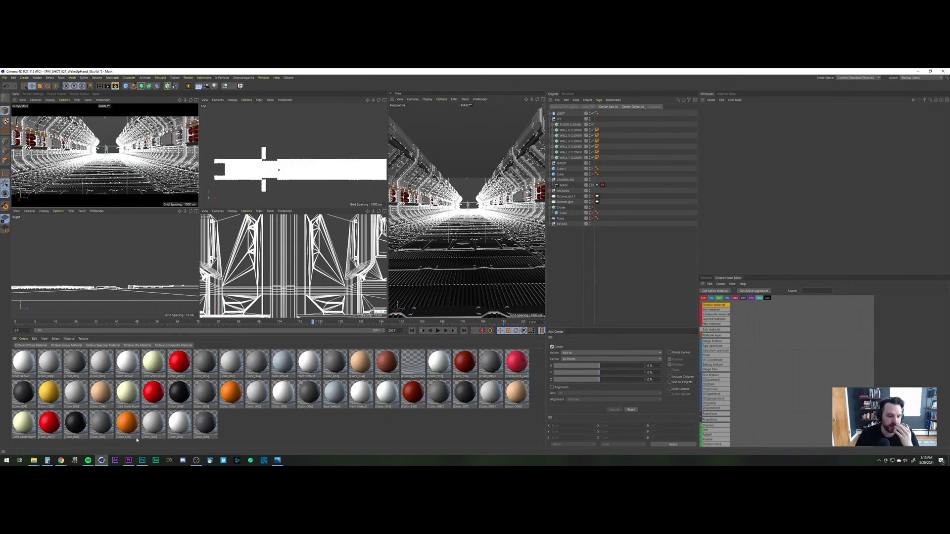
{"action": "left_click", "coordinate": [128, 460]}
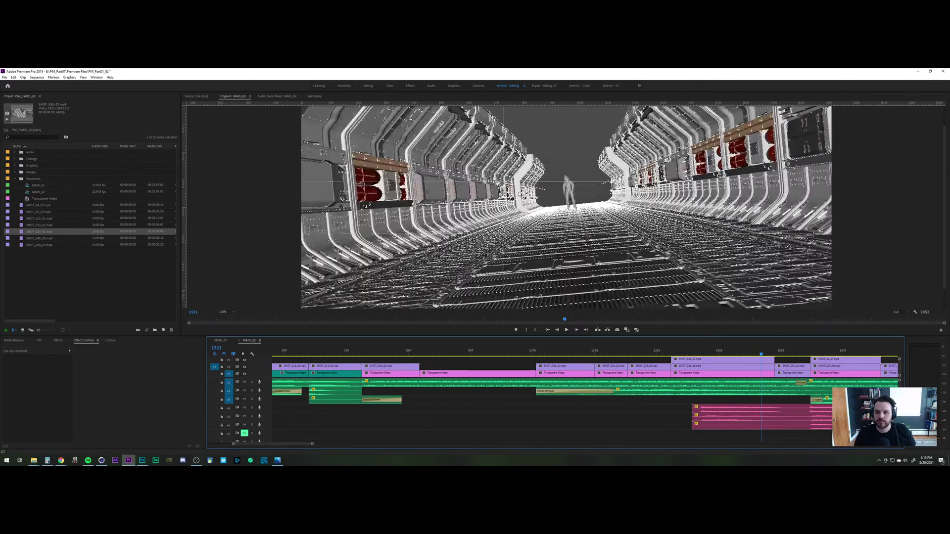
{"action": "key", "text": "Left"}
{"action": "key", "text": "Left"}
{"action": "key", "text": "Left"}
{"action": "key", "text": "Left"}
{"action": "key", "text": "Left"}
{"action": "key", "text": "Left"}
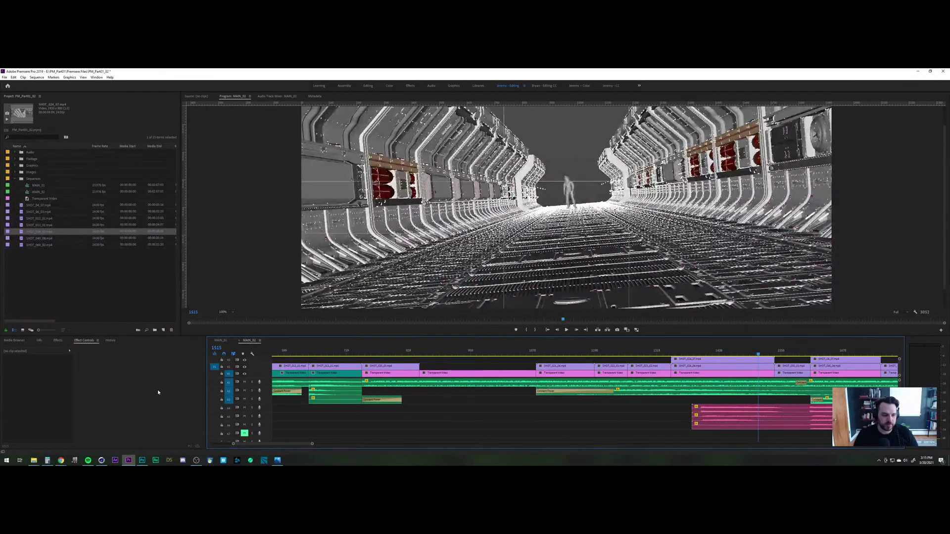
Step: Switch to the CGTrader browser window and open the sci-fi Architecture kitbash 26 page from the purchases list
{"action": "left_click", "coordinate": [101, 460]}
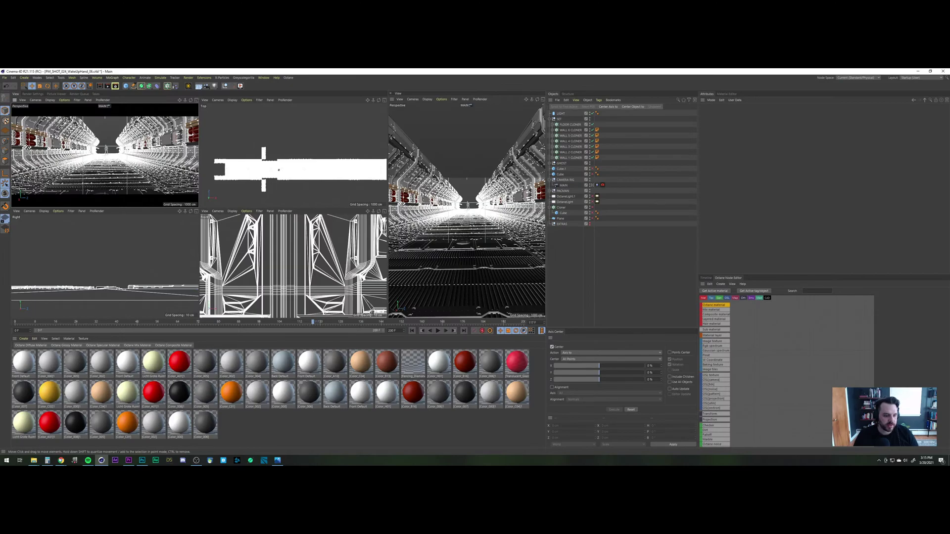
{"action": "mouse_move", "coordinate": [61, 460]}
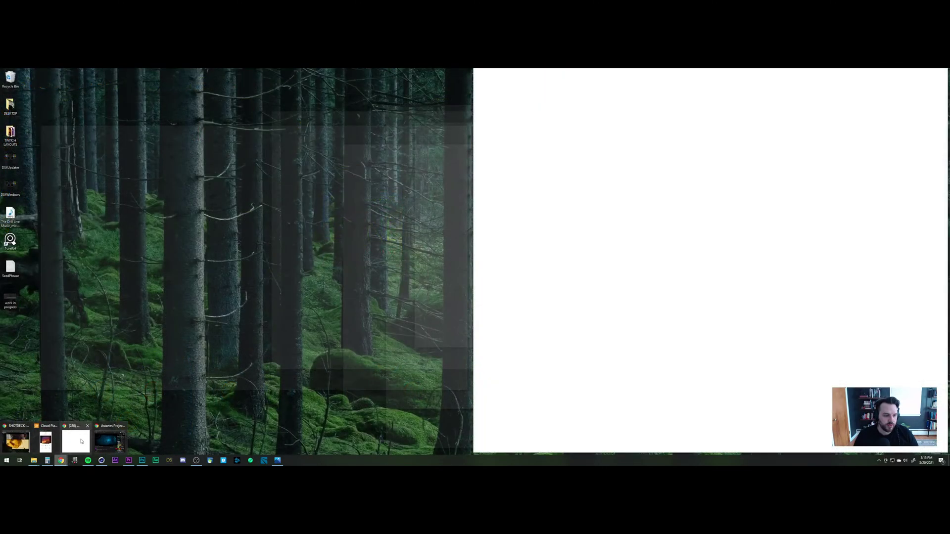
{"action": "left_click", "coordinate": [81, 442]}
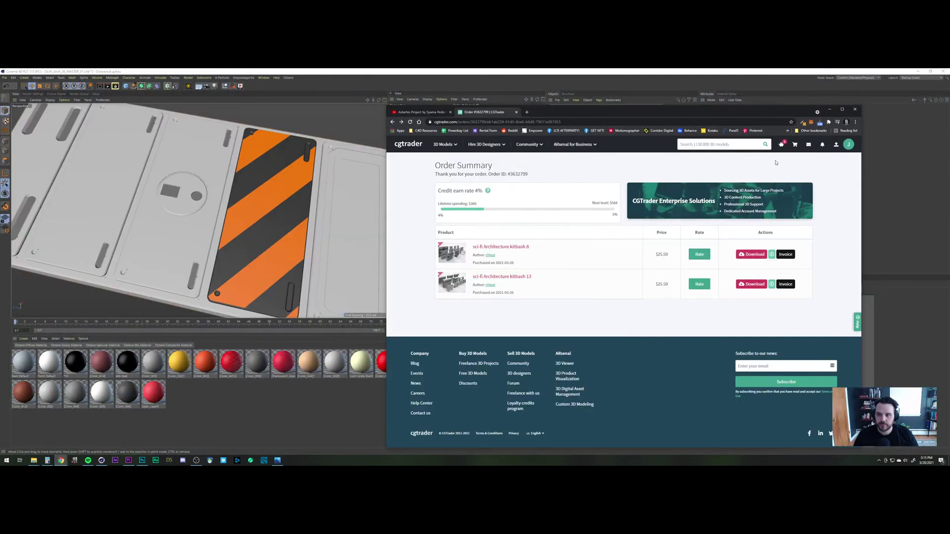
{"action": "left_click", "coordinate": [849, 144]}
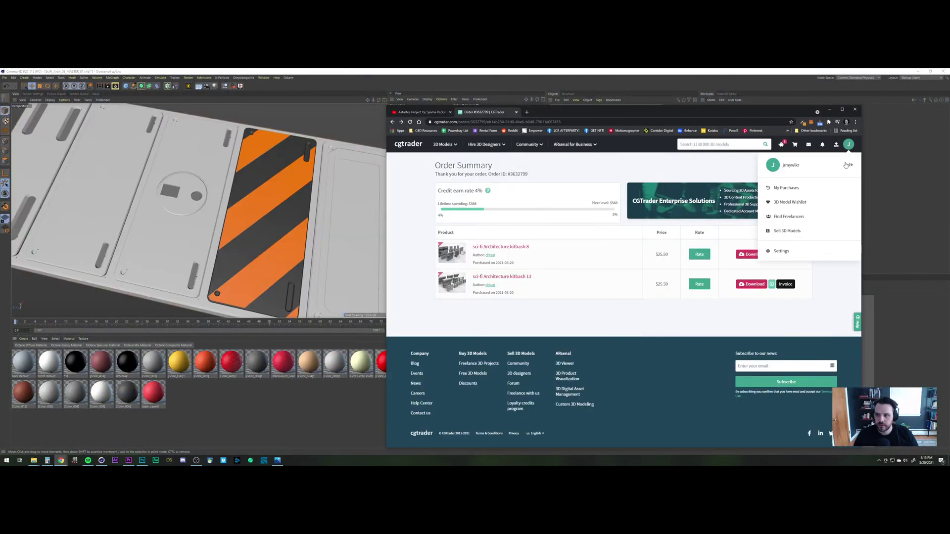
{"action": "left_click", "coordinate": [787, 187]}
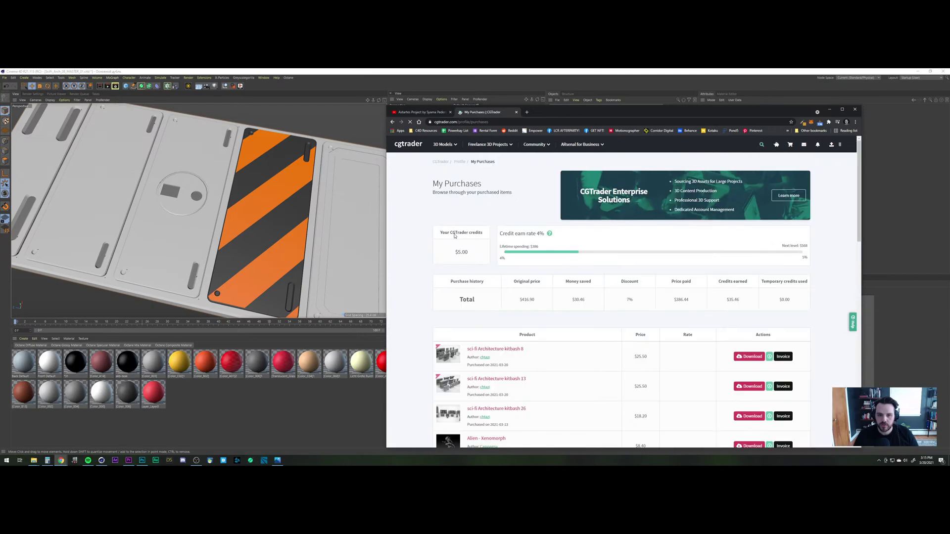
{"action": "scroll", "coordinate": [490, 355], "scroll_direction": "down", "scroll_amount": 1}
{"action": "left_click", "coordinate": [489, 354]}
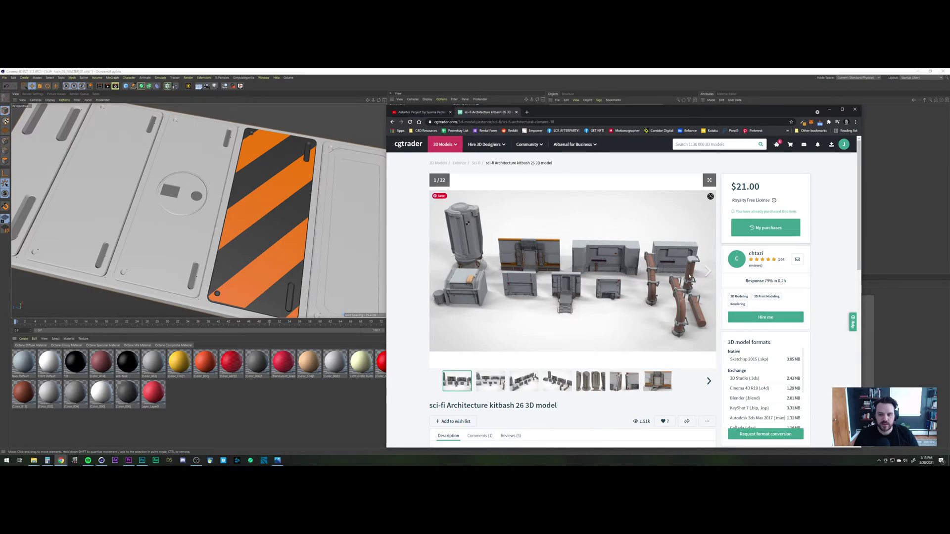
Step: Examine the kitbash 26 gallery images of the cylindrical tanks and the doorway wall with steps
{"action": "left_click", "coordinate": [591, 381]}
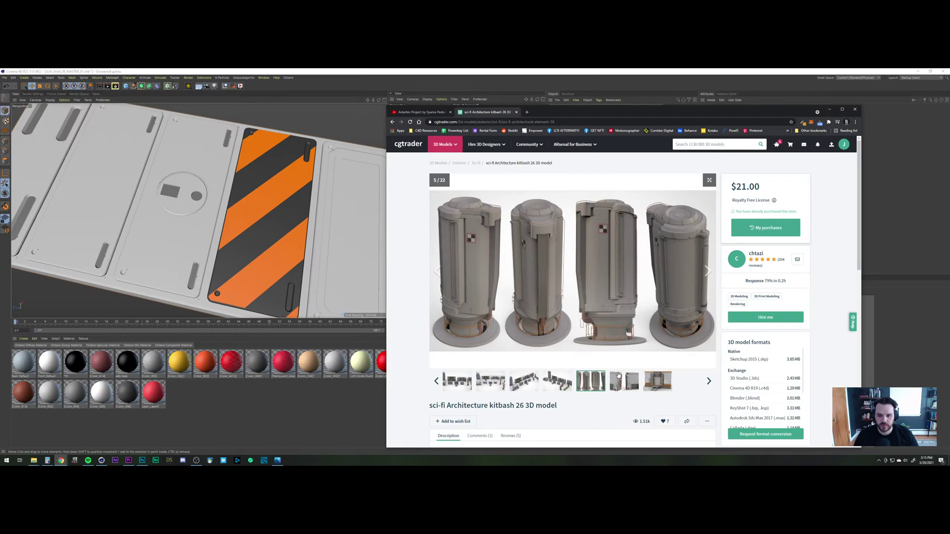
{"action": "left_click", "coordinate": [622, 380]}
{"action": "left_click", "coordinate": [664, 381]}
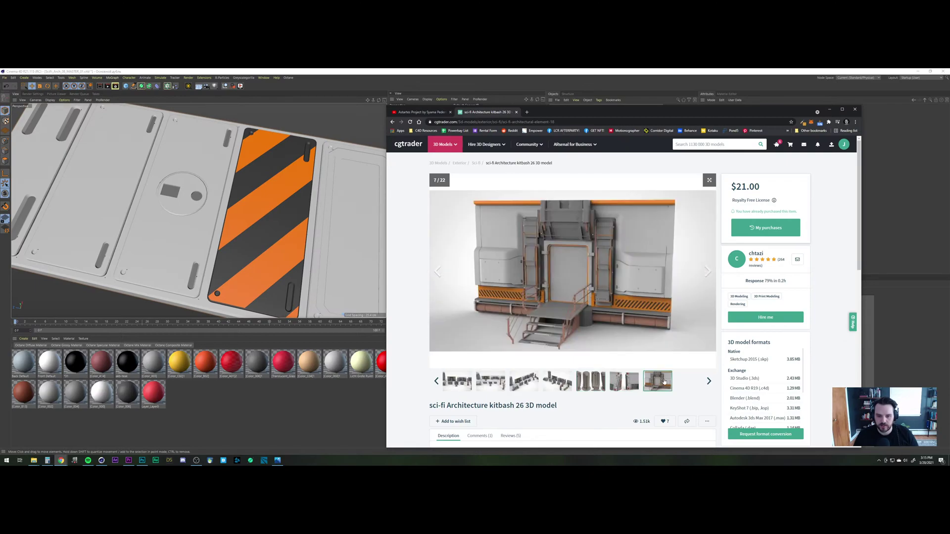
Step: Examine the kitbash 26 gallery images of the pipe elements and the grey wall modules
{"action": "left_click", "coordinate": [709, 381]}
{"action": "left_click", "coordinate": [506, 384]}
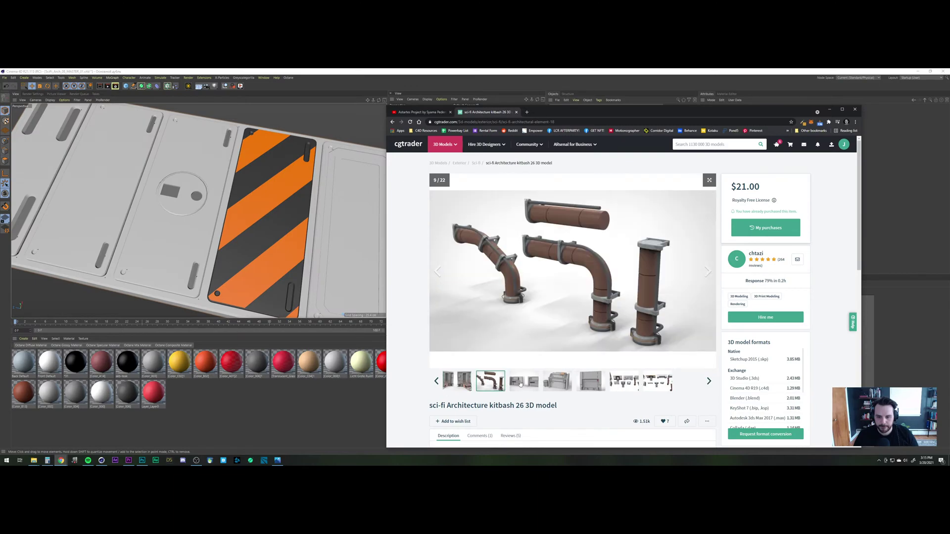
{"action": "left_click", "coordinate": [529, 386]}
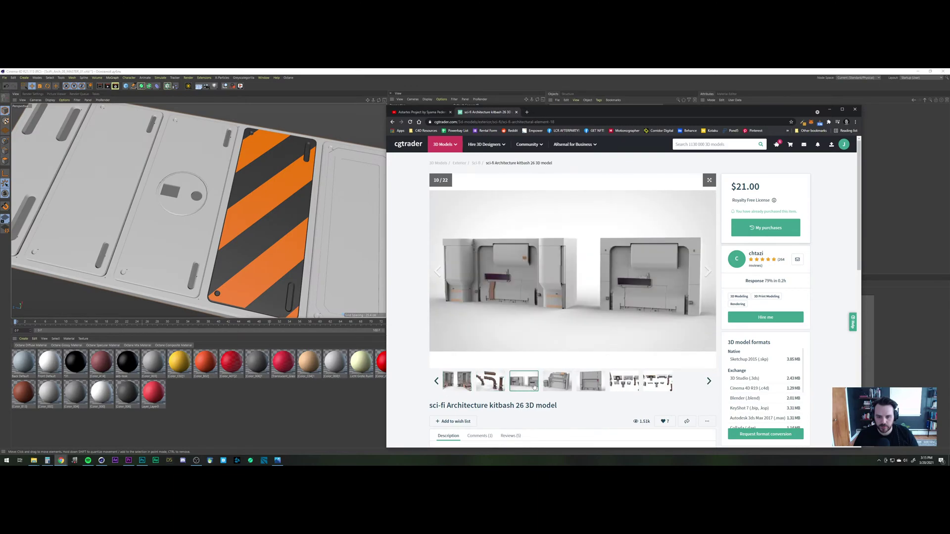
{"action": "left_click", "coordinate": [567, 386]}
{"action": "left_click", "coordinate": [589, 384]}
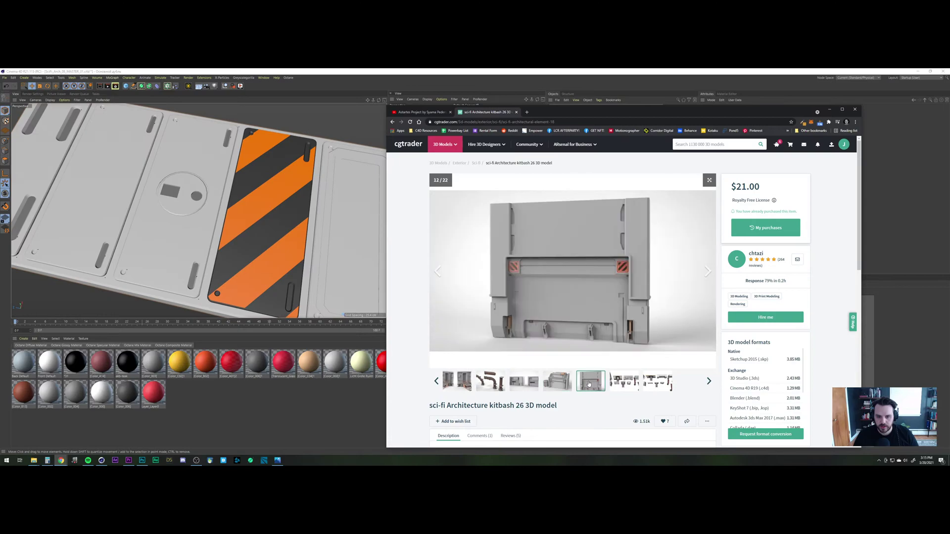
Step: Switch to Cinema 4D and inspect the full layout of parts in the sci-fi architecture master scene, including the machinery wall
{"action": "left_click", "coordinate": [96, 302]}
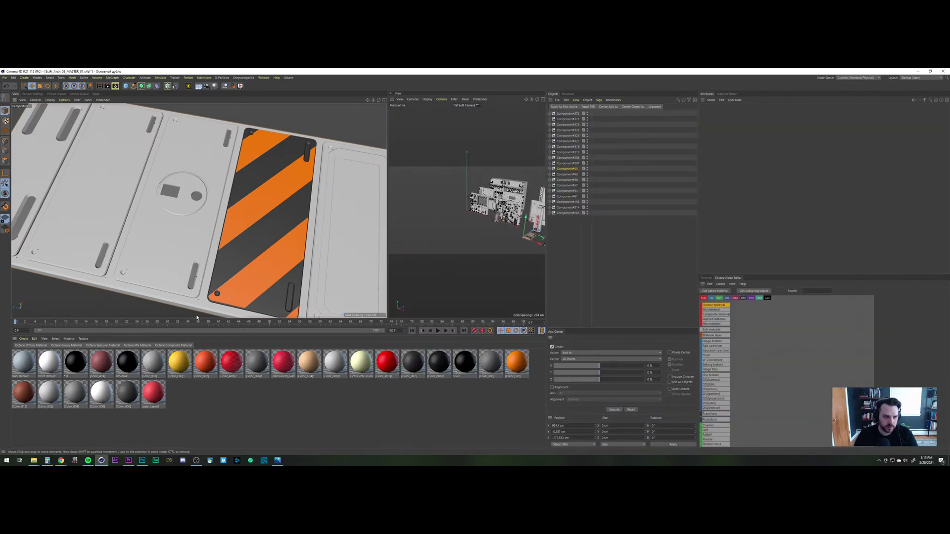
{"action": "left_click", "coordinate": [308, 257]}
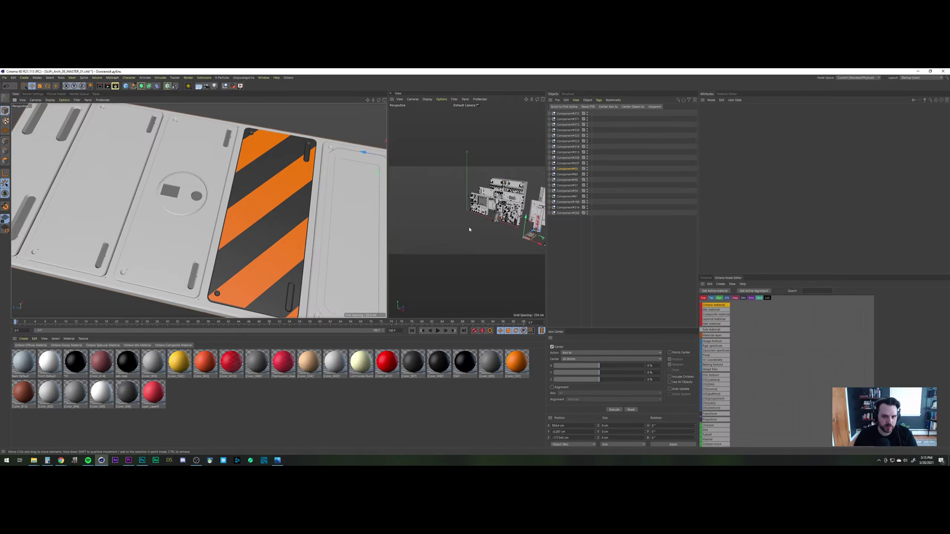
{"action": "left_click", "coordinate": [208, 219]}
{"action": "right_click_drag", "start_coordinate": [208, 241], "coordinate": [114, 241], "text": "alt"}
{"action": "left_click_drag", "start_coordinate": [100, 267], "coordinate": [151, 253], "text": "alt"}
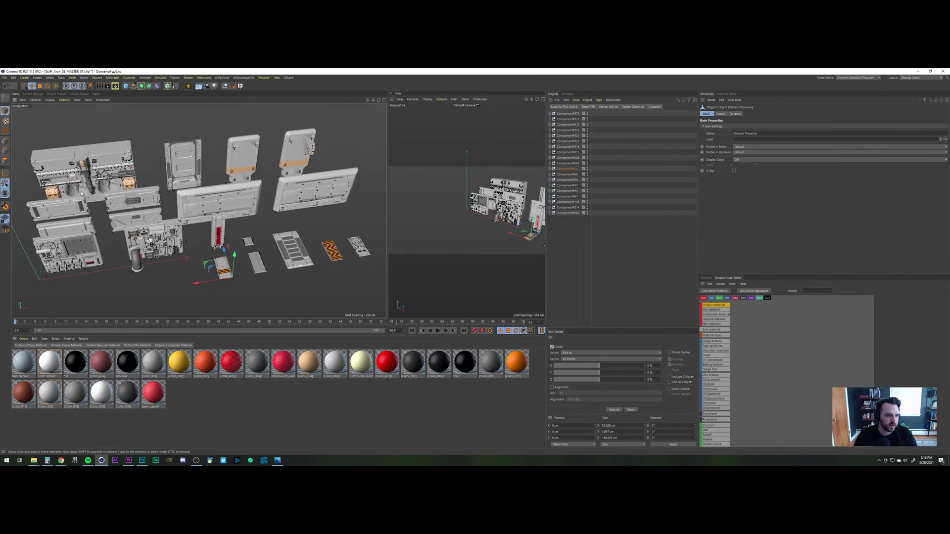
{"action": "right_click_drag", "start_coordinate": [79, 181], "coordinate": [122, 173], "text": "alt"}
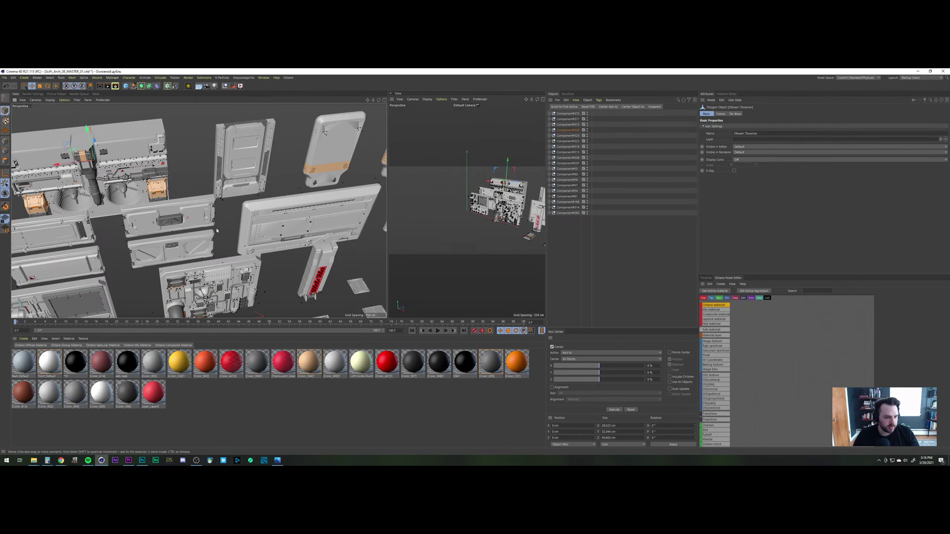
Step: Switch to the FLOOR_MASTER_01 project, save and close it, and maximize the perspective view of the shot scene
{"action": "key", "text": "v"}
{"action": "mouse_move", "coordinate": [208, 254]}
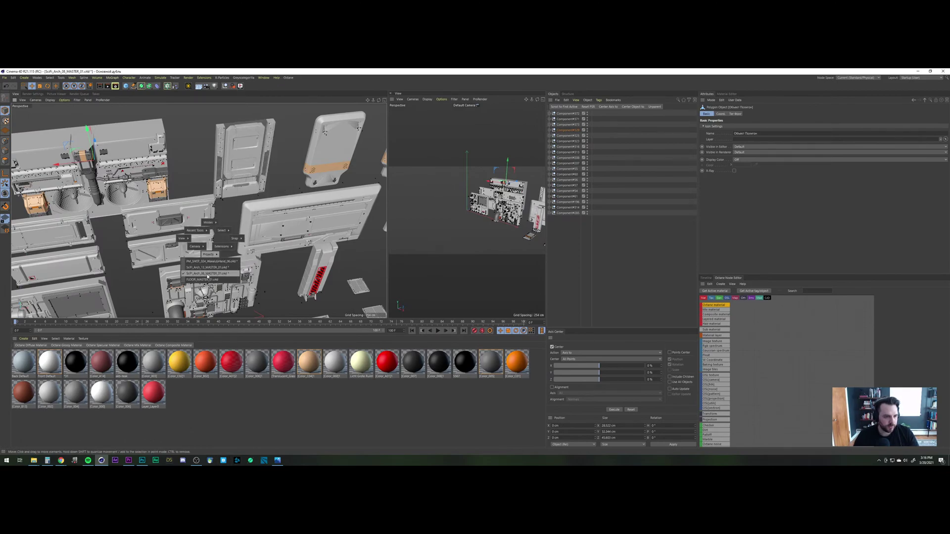
{"action": "left_click", "coordinate": [207, 280]}
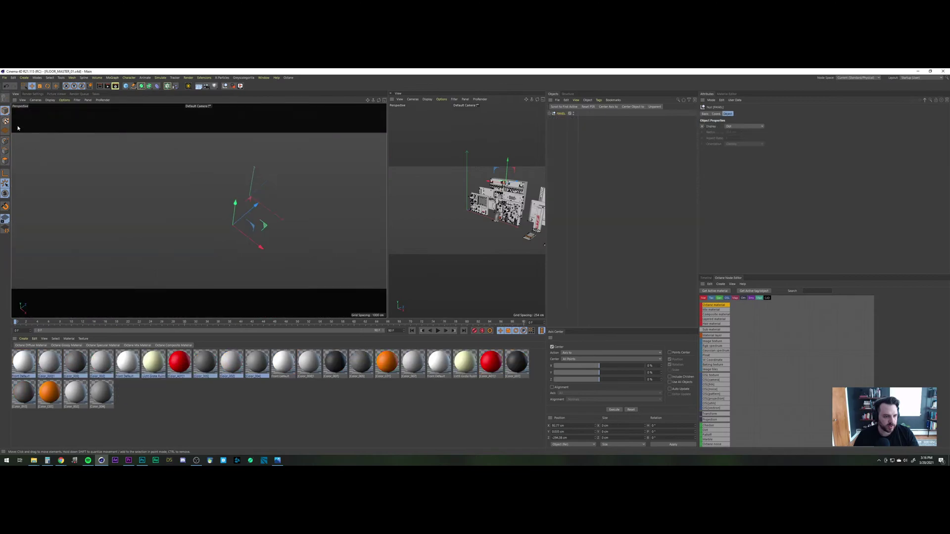
{"action": "left_click", "coordinate": [4, 78]}
{"action": "left_click", "coordinate": [20, 127]}
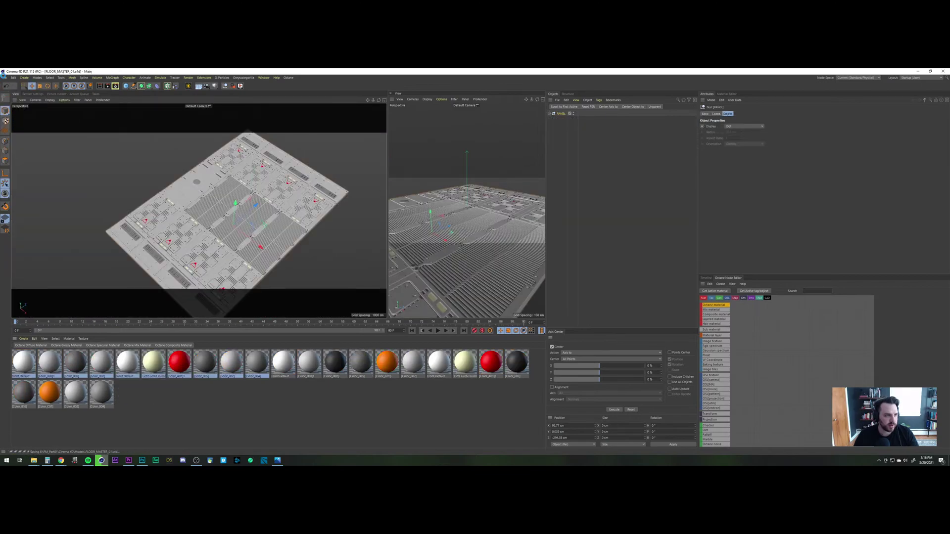
{"action": "left_click", "coordinate": [5, 78]}
{"action": "left_click", "coordinate": [20, 113]}
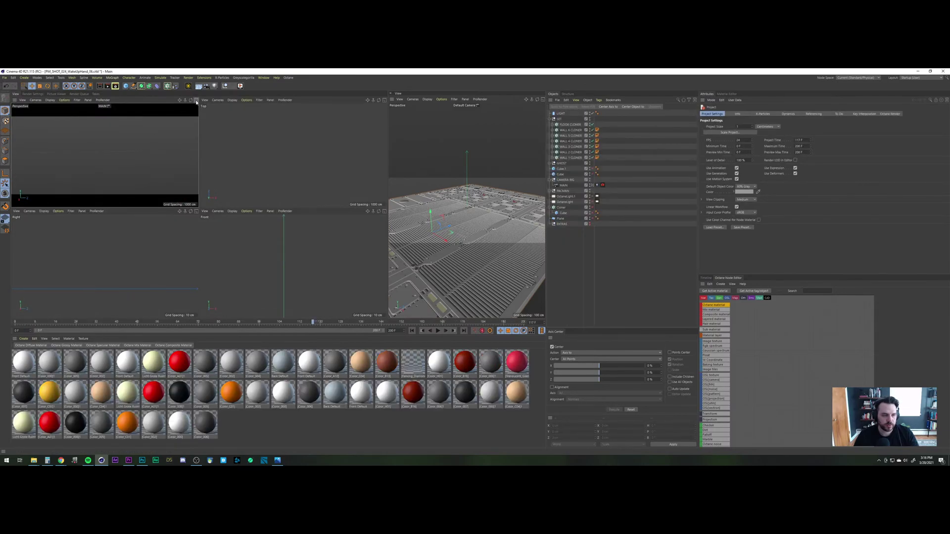
{"action": "left_click", "coordinate": [196, 100]}
Step: Switch to Premiere and scrub through the corridor shot, the raised-hand astronaut shot and the helmet close-up
{"action": "left_click", "coordinate": [129, 460]}
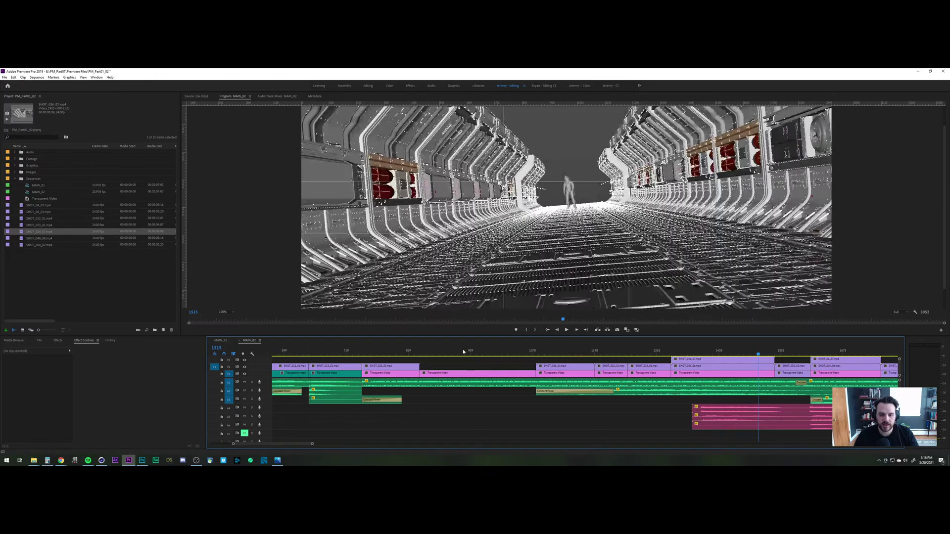
{"action": "left_click_drag", "start_coordinate": [711, 352], "coordinate": [769, 352]}
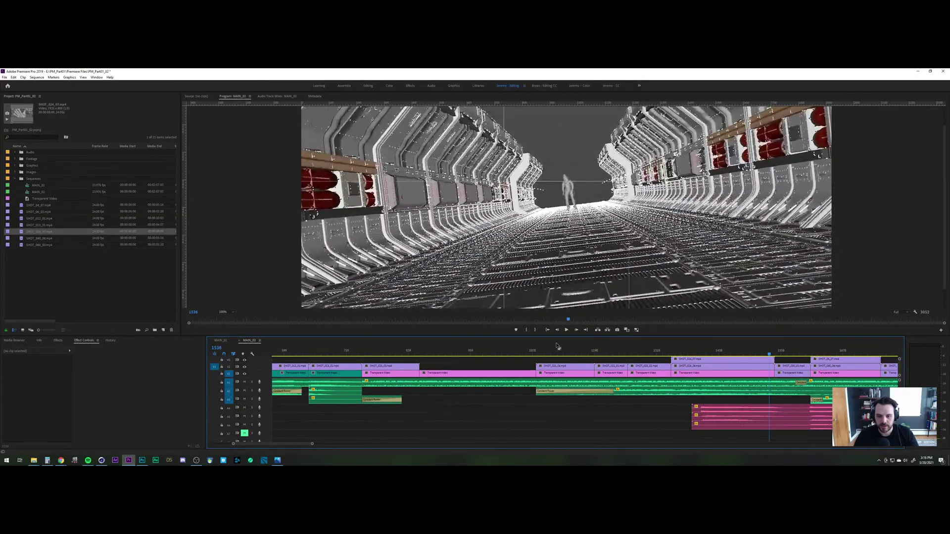
{"action": "left_click_drag", "start_coordinate": [567, 353], "coordinate": [570, 354]}
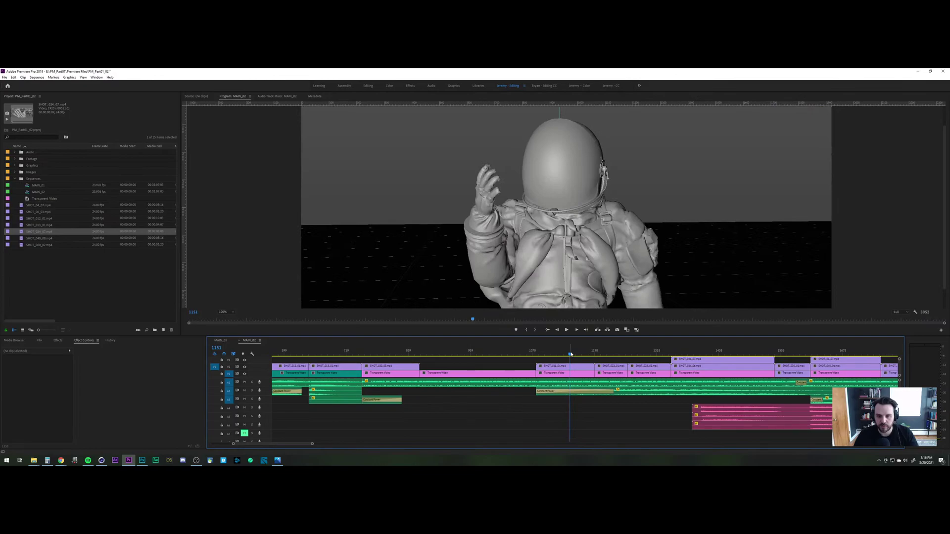
{"action": "left_click_drag", "start_coordinate": [298, 354], "coordinate": [414, 351]}
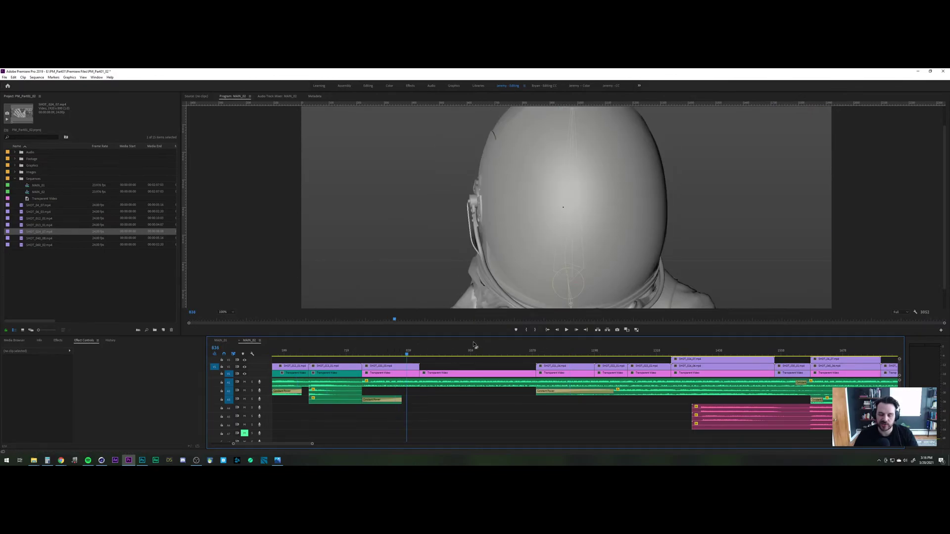
Step: Review the earlier shots in the edit: the overhead lying astronaut, the tilted helmet close-up and the television
{"action": "scroll", "coordinate": [425, 357], "scroll_direction": "up", "scroll_amount": 5}
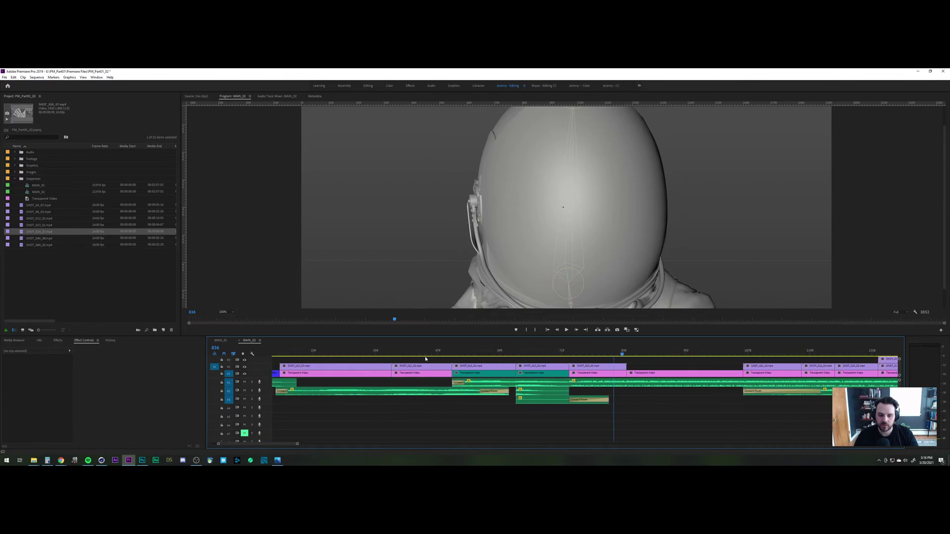
{"action": "scroll", "coordinate": [426, 359], "scroll_direction": "up", "scroll_amount": 1}
{"action": "left_click_drag", "start_coordinate": [368, 356], "coordinate": [410, 358]}
{"action": "scroll", "coordinate": [409, 359], "scroll_direction": "up", "scroll_amount": 4}
{"action": "scroll", "coordinate": [408, 358], "scroll_direction": "down", "scroll_amount": 3}
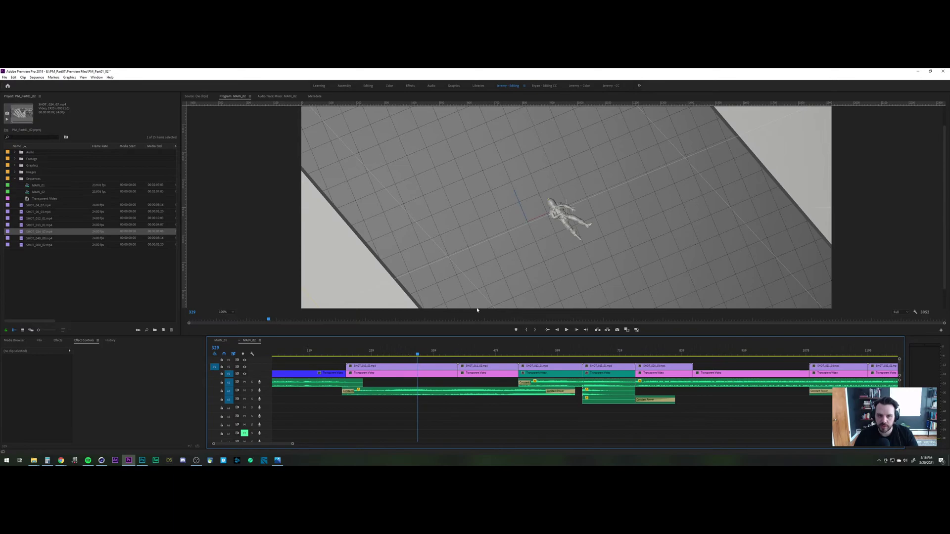
{"action": "left_click", "coordinate": [477, 352]}
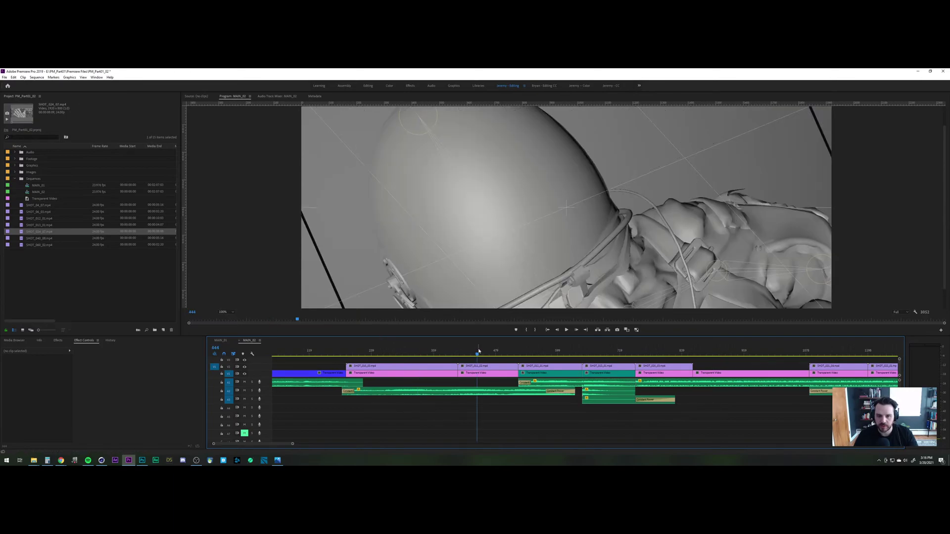
{"action": "scroll", "coordinate": [473, 346], "scroll_direction": "down", "scroll_amount": 3}
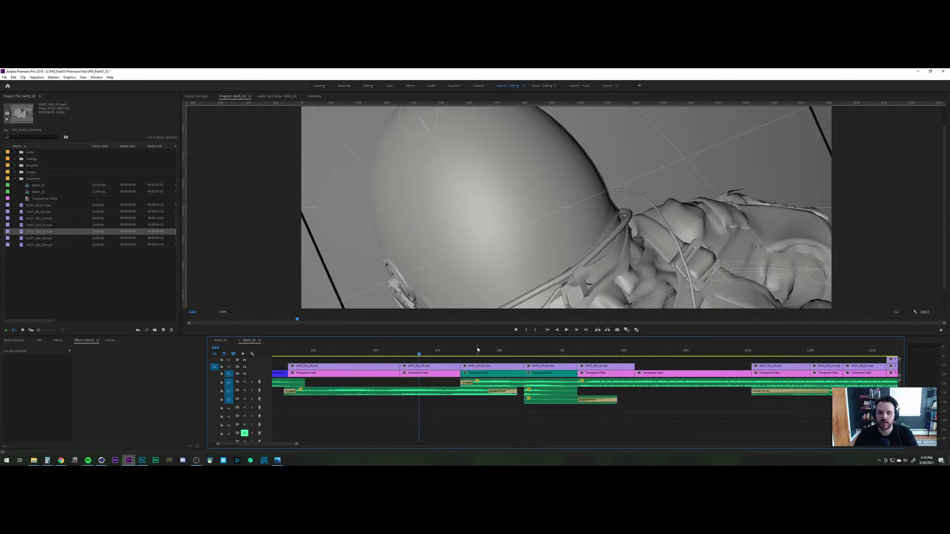
{"action": "left_click", "coordinate": [477, 350]}
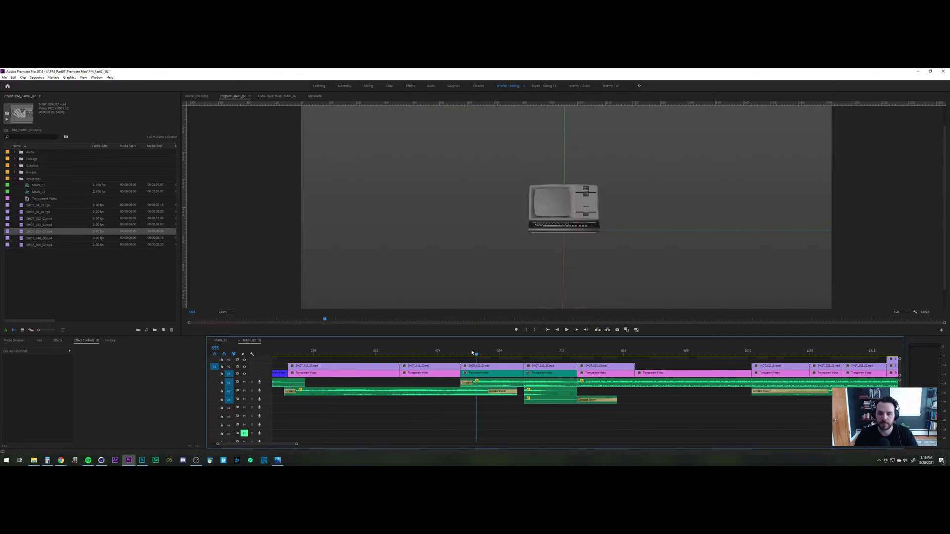
{"action": "left_click", "coordinate": [434, 350]}
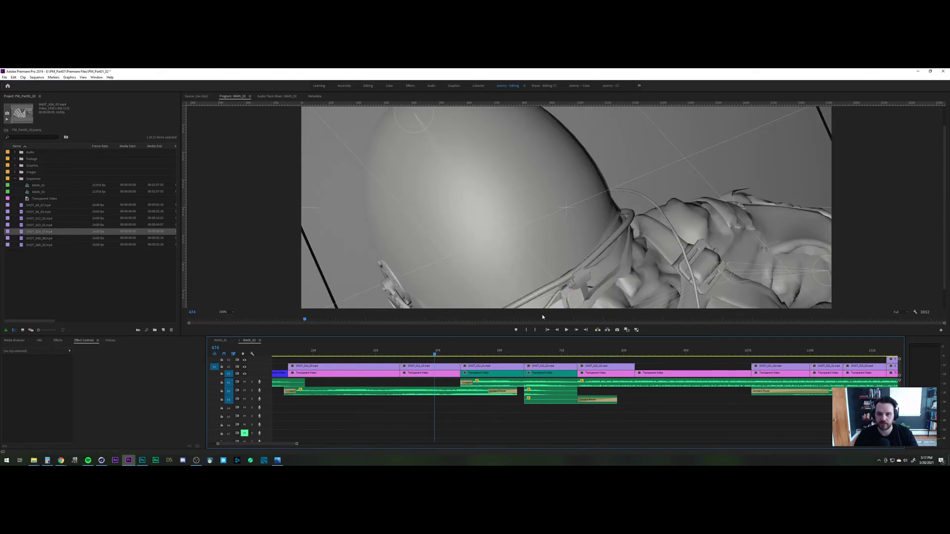
Step: Check the frontal helmet close-up, the black gap following it and the astronaut raising a hand
{"action": "left_click", "coordinate": [590, 350]}
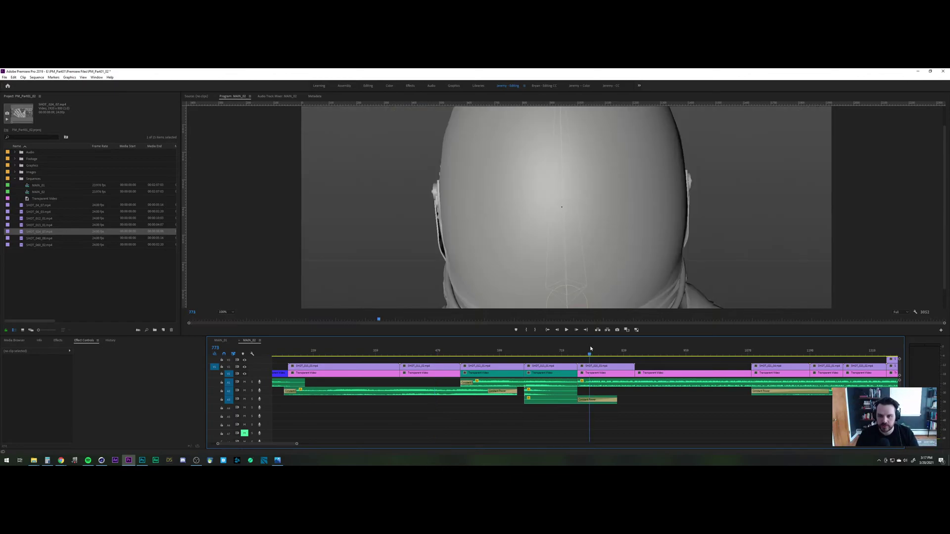
{"action": "scroll", "coordinate": [653, 353], "scroll_direction": "down", "scroll_amount": 2}
{"action": "left_click", "coordinate": [714, 351]}
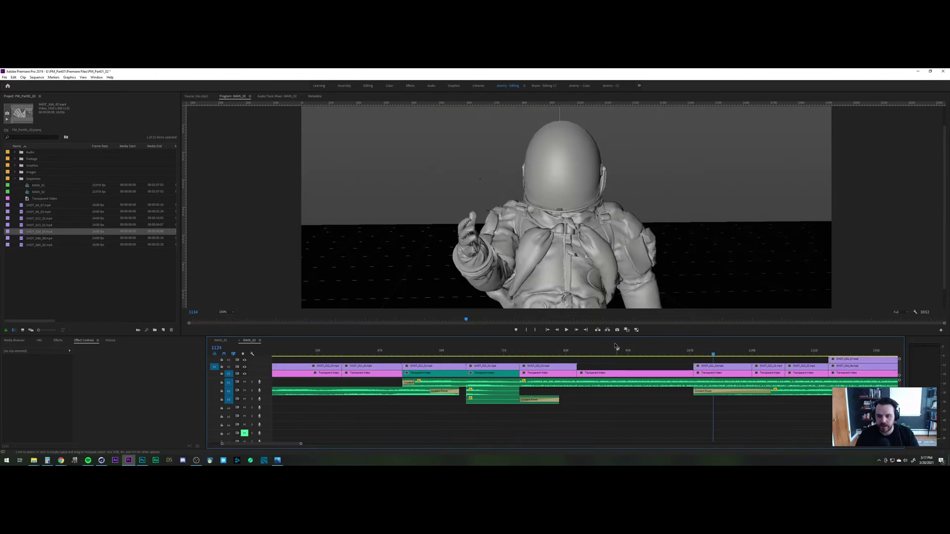
{"action": "left_click", "coordinate": [608, 351]}
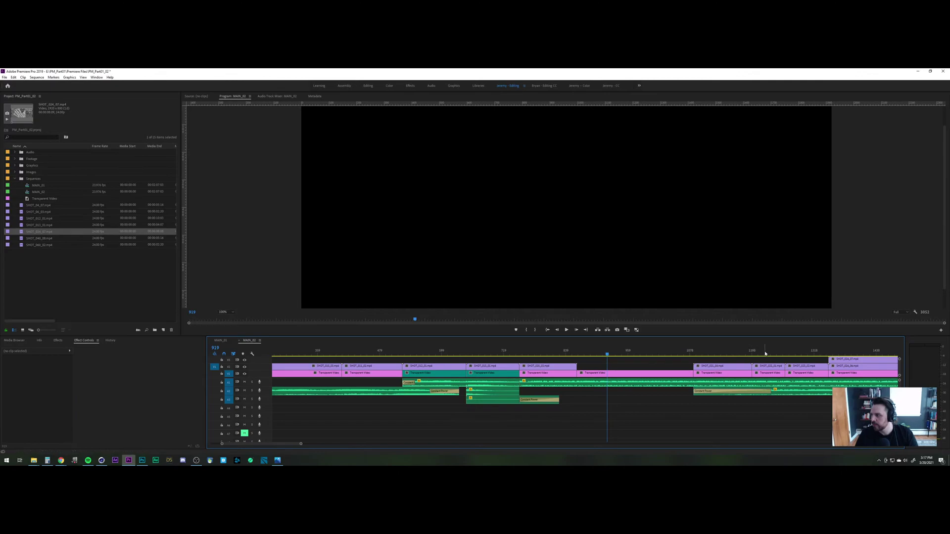
{"action": "scroll", "coordinate": [782, 371], "scroll_direction": "down", "scroll_amount": 3}
{"action": "left_click", "coordinate": [659, 351]}
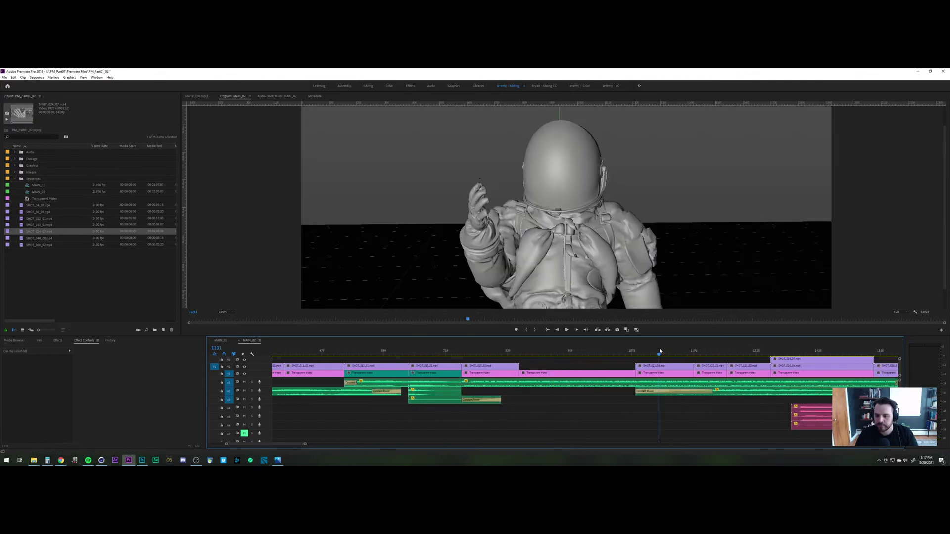
{"action": "left_click", "coordinate": [584, 353]}
{"action": "left_click", "coordinate": [659, 351]}
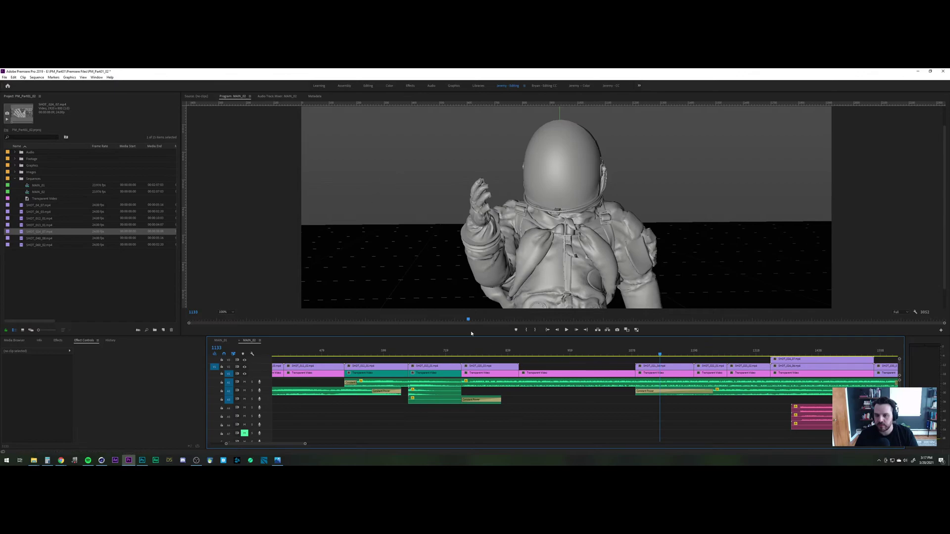
Step: Compare the hand close-up on the empty ground with the hand shot over the new corridor floor
{"action": "left_click", "coordinate": [704, 352]}
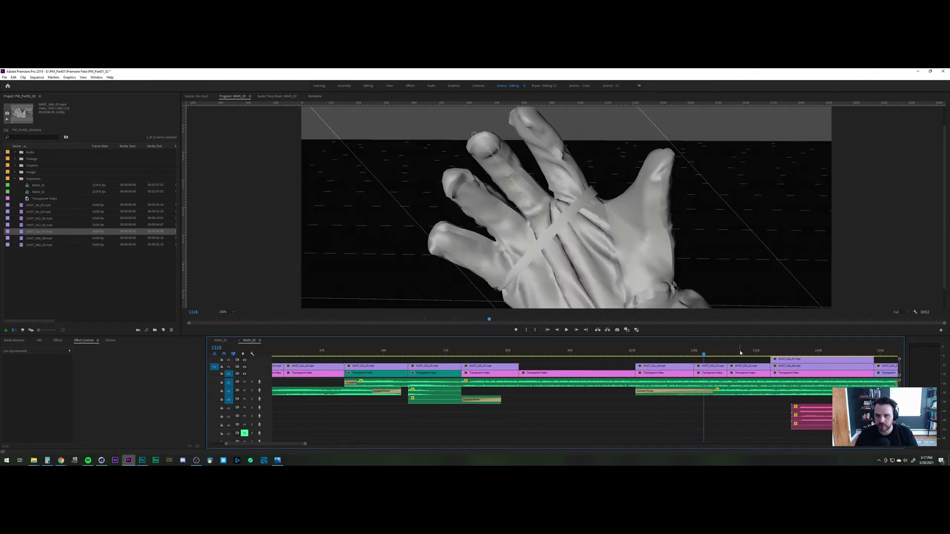
{"action": "left_click", "coordinate": [795, 352]}
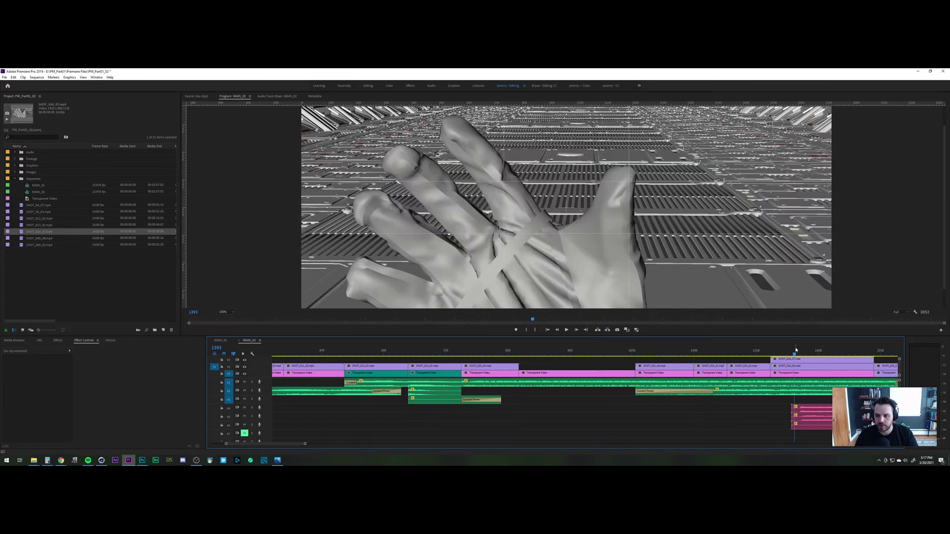
{"action": "left_click", "coordinate": [702, 352]}
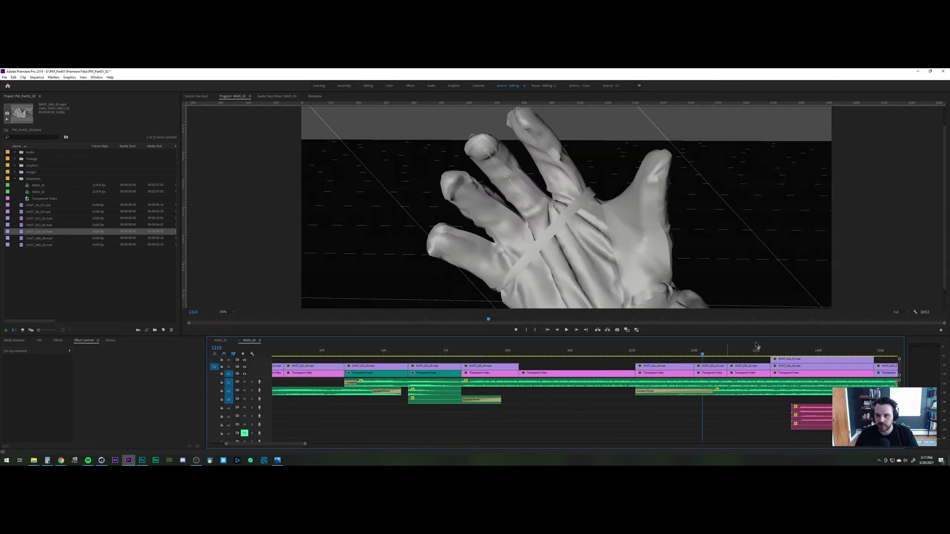
{"action": "left_click", "coordinate": [793, 352]}
{"action": "scroll", "coordinate": [738, 359], "scroll_direction": "down", "scroll_amount": 3}
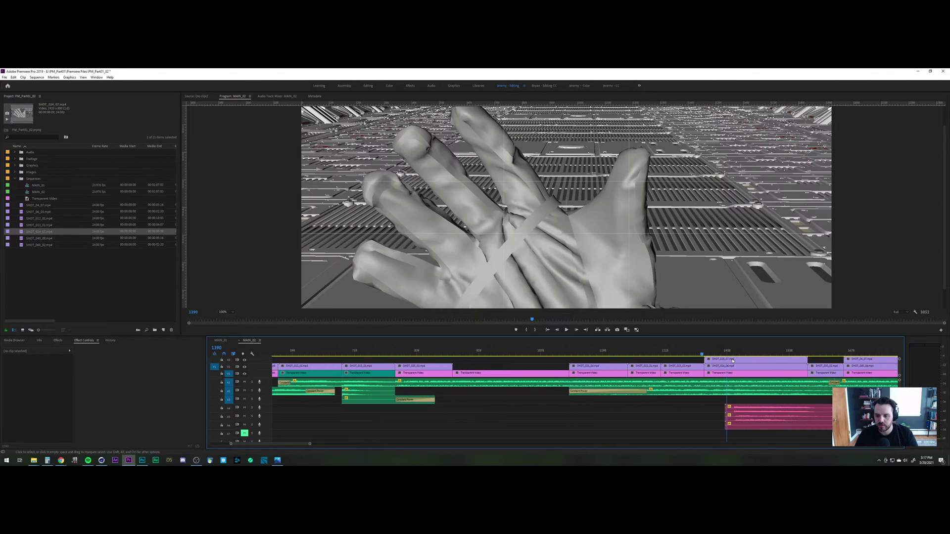
Step: Review the corridor shot against the following shots of the astronaut from behind, standing in the hallway and sitting
{"action": "scroll", "coordinate": [733, 361], "scroll_direction": "down", "scroll_amount": 2}
{"action": "left_click", "coordinate": [747, 352]}
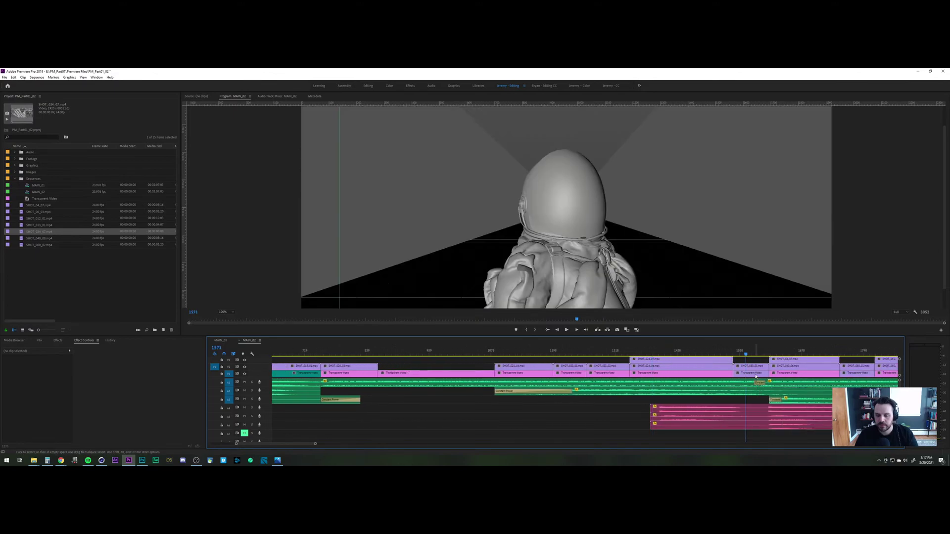
{"action": "left_click", "coordinate": [693, 354]}
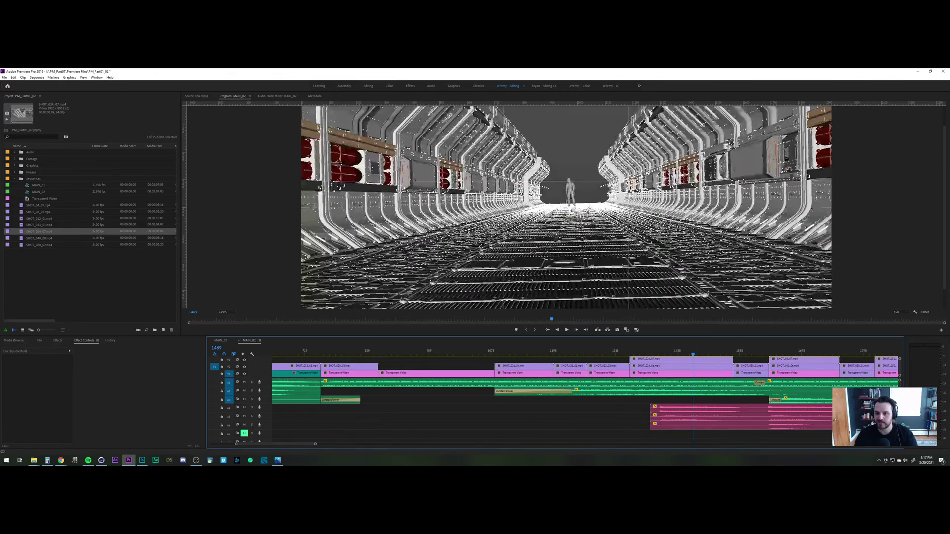
{"action": "left_click", "coordinate": [744, 351]}
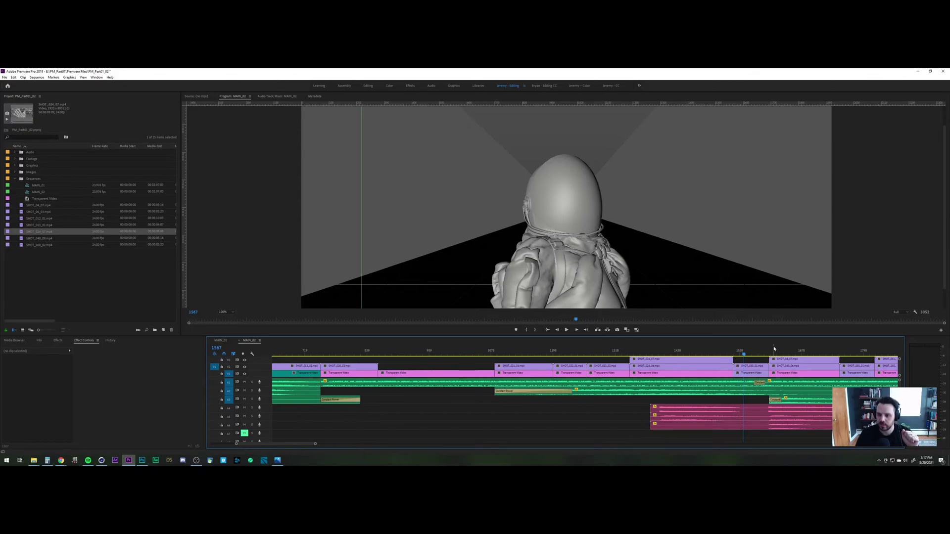
{"action": "left_click_drag", "start_coordinate": [780, 348], "coordinate": [771, 346]}
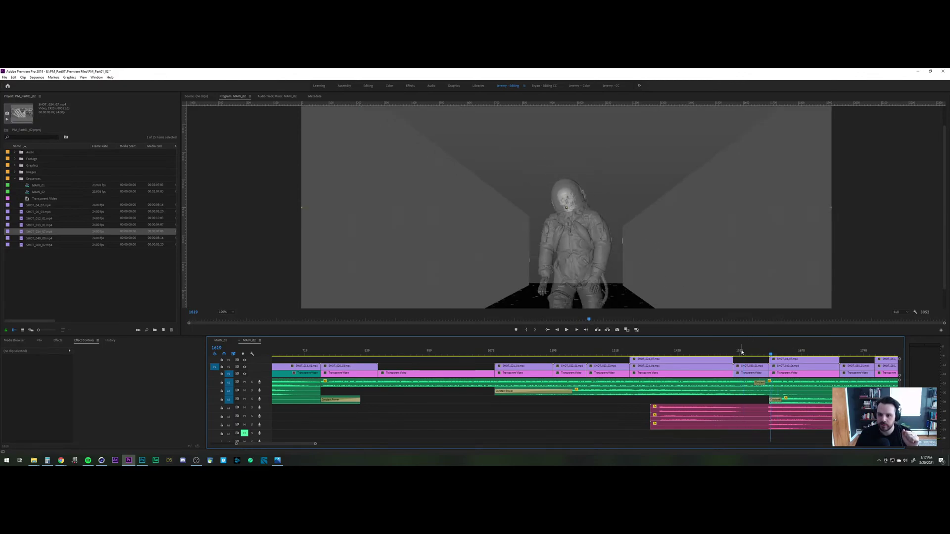
{"action": "left_click", "coordinate": [790, 351]}
{"action": "scroll", "coordinate": [752, 353], "scroll_direction": "down", "scroll_amount": 4}
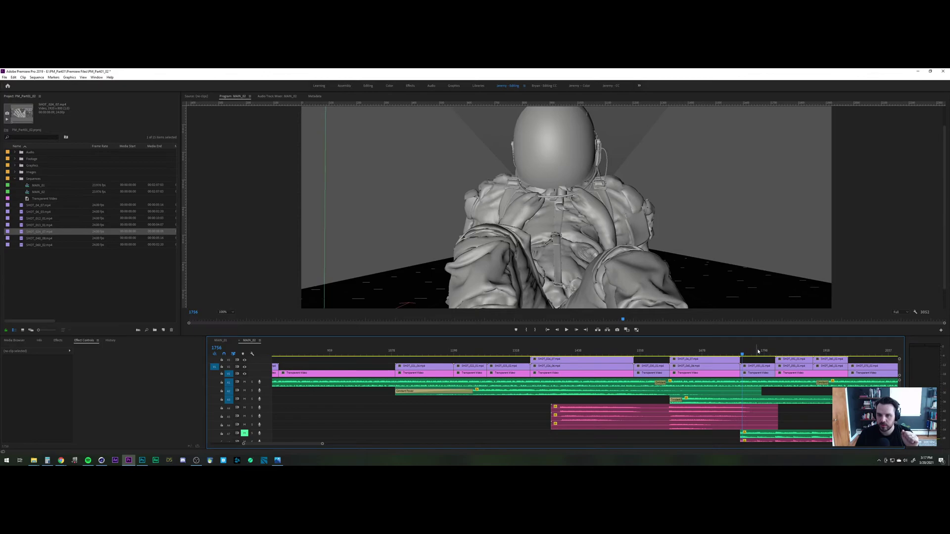
Step: Review the shots of the astronaut sitting in profile, the dangling boots and the astronaut crouching on the floor
{"action": "left_click", "coordinate": [760, 351]}
{"action": "left_click_drag", "start_coordinate": [758, 352], "coordinate": [793, 350]}
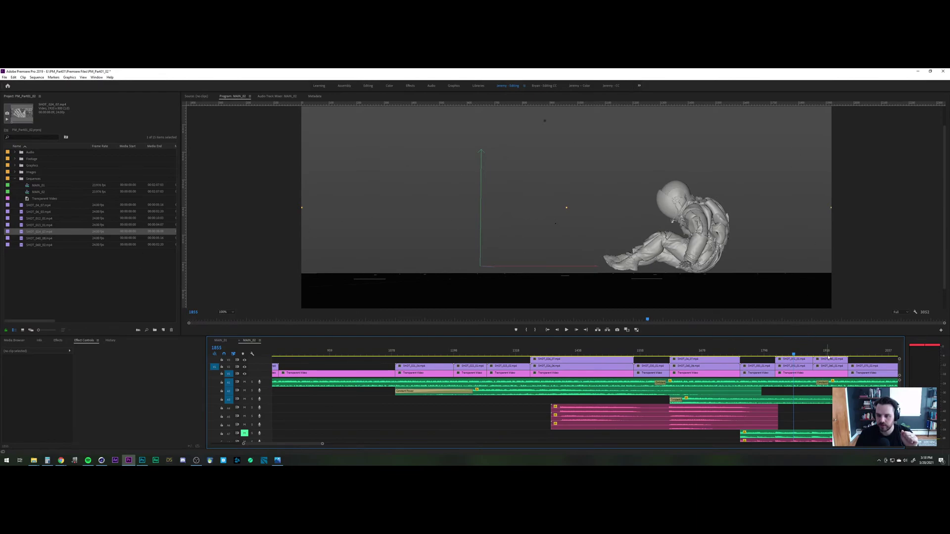
{"action": "left_click", "coordinate": [828, 352]}
{"action": "scroll", "coordinate": [806, 350], "scroll_direction": "down", "scroll_amount": 4}
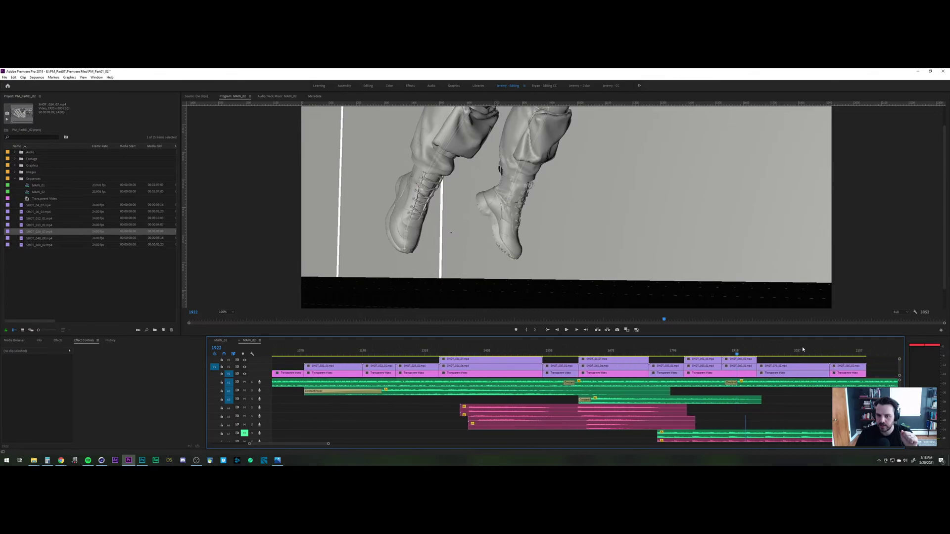
{"action": "left_click", "coordinate": [759, 350]}
{"action": "scroll", "coordinate": [787, 352], "scroll_direction": "down", "scroll_amount": 3}
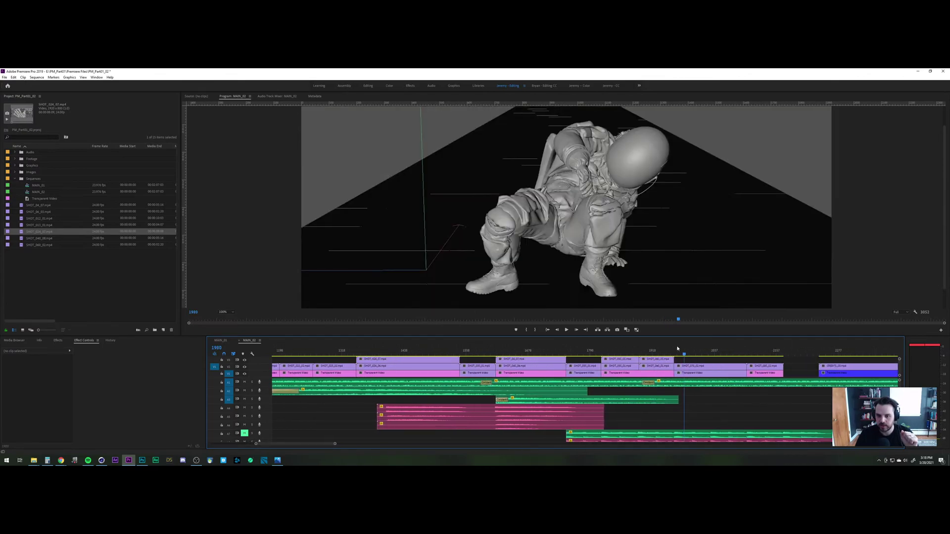
Step: Check the closing shots: the astronaut upright in the hallway, the skull inside the helmet and the helmet in profile
{"action": "left_click_drag", "start_coordinate": [678, 349], "coordinate": [725, 352]}
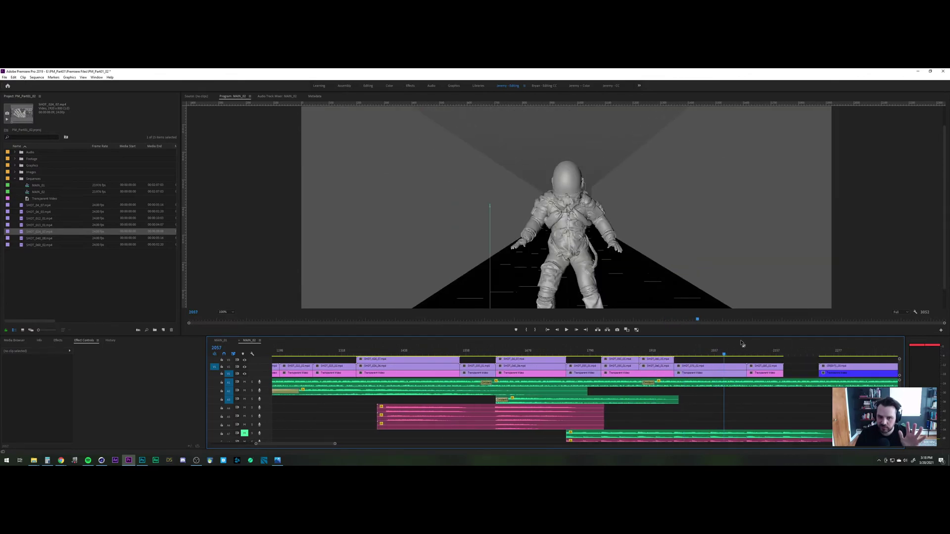
{"action": "left_click", "coordinate": [759, 351]}
{"action": "left_click_drag", "start_coordinate": [761, 353], "coordinate": [763, 354]}
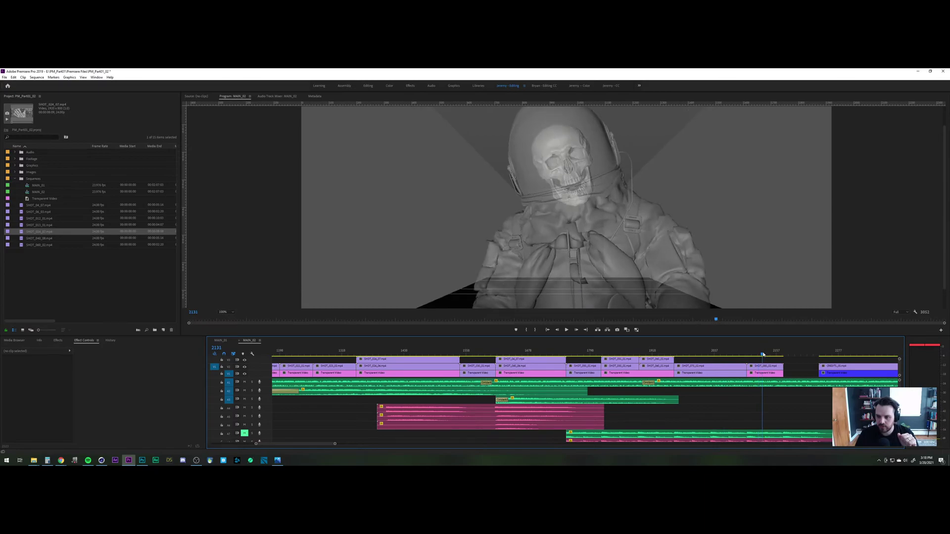
{"action": "left_click", "coordinate": [835, 352]}
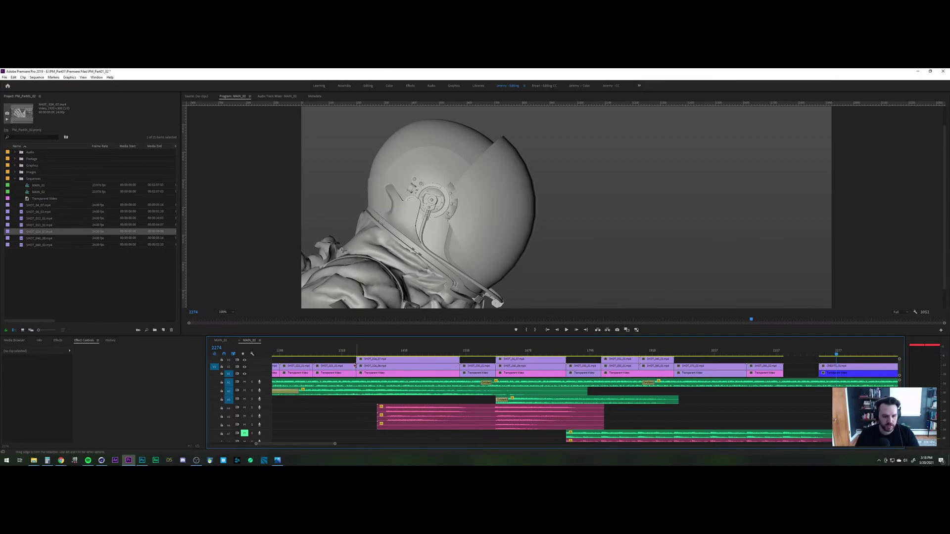
Step: Save the Premiere project and go back to the overhead shot of the lying astronaut near the sequence's start
{"action": "key", "text": "ctrl+s"}
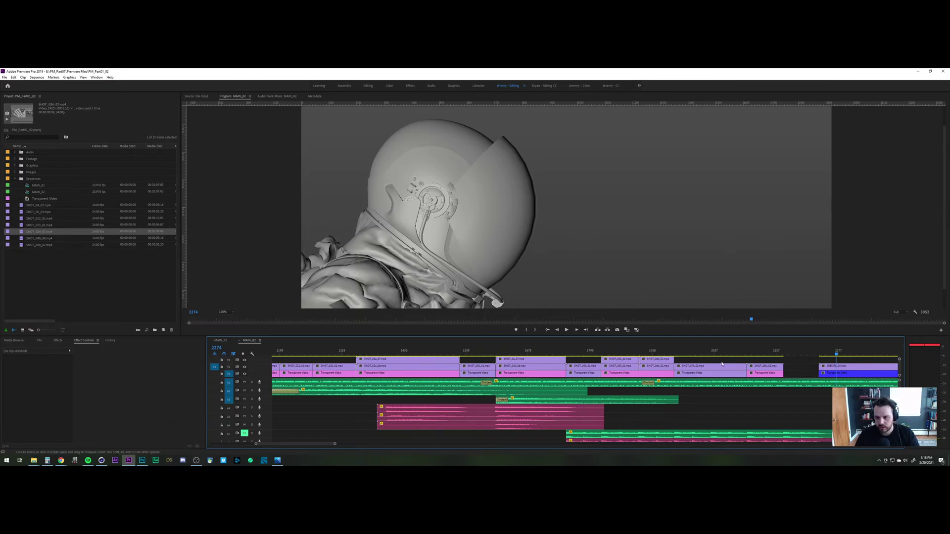
{"action": "scroll", "coordinate": [482, 367], "scroll_direction": "up", "scroll_amount": 10}
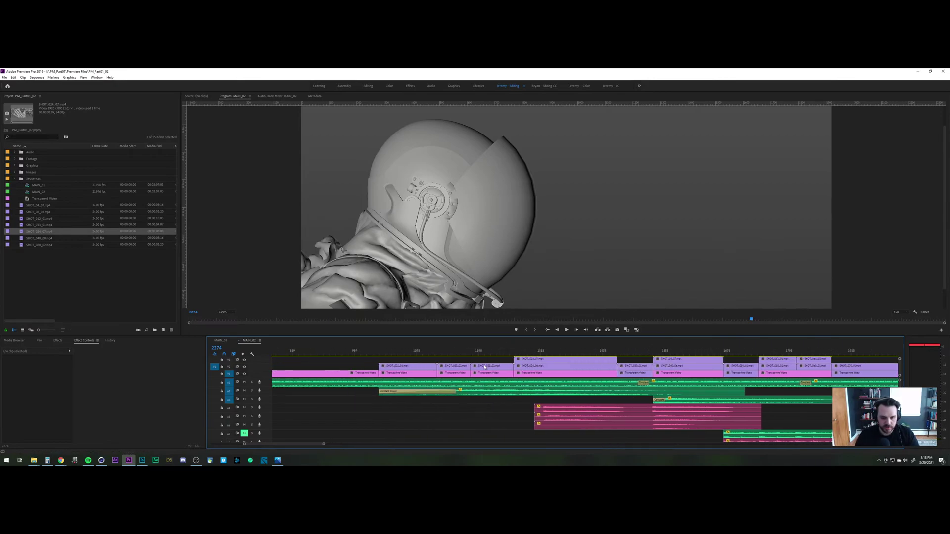
{"action": "scroll", "coordinate": [482, 367], "scroll_direction": "up", "scroll_amount": 8}
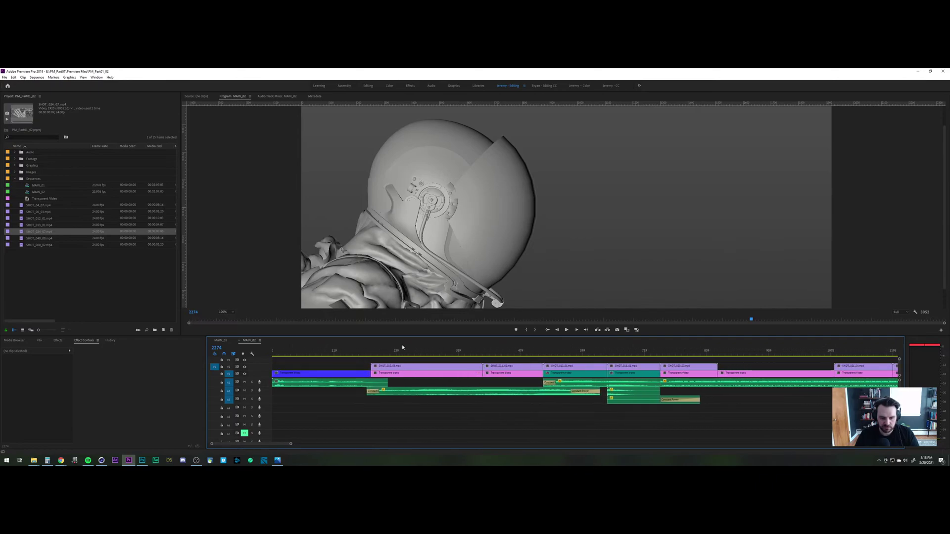
{"action": "left_click", "coordinate": [411, 350]}
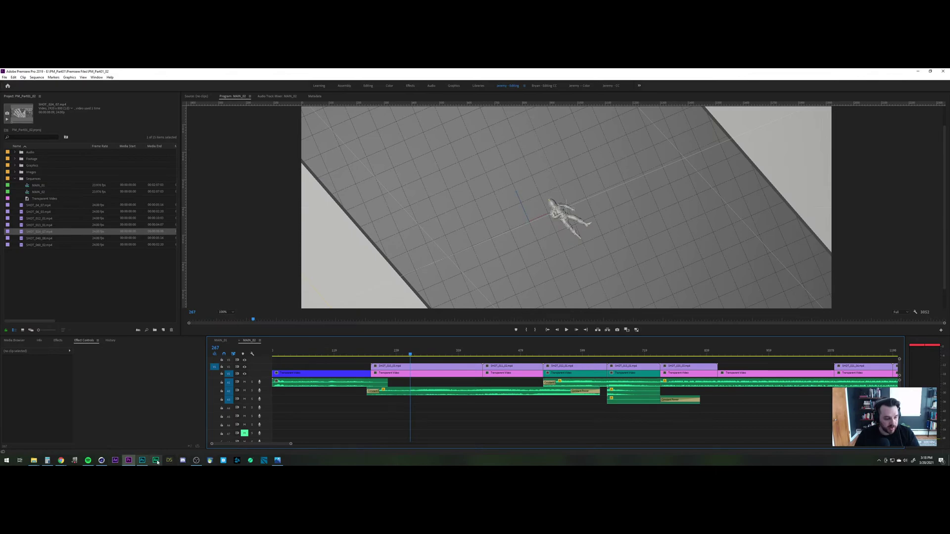
Step: Switch to ShotDeck in Chrome and look through the PacMan Reference deck up to the spaceship with hexagonal engines
{"action": "left_click", "coordinate": [61, 461]}
{"action": "mouse_move", "coordinate": [79, 446]}
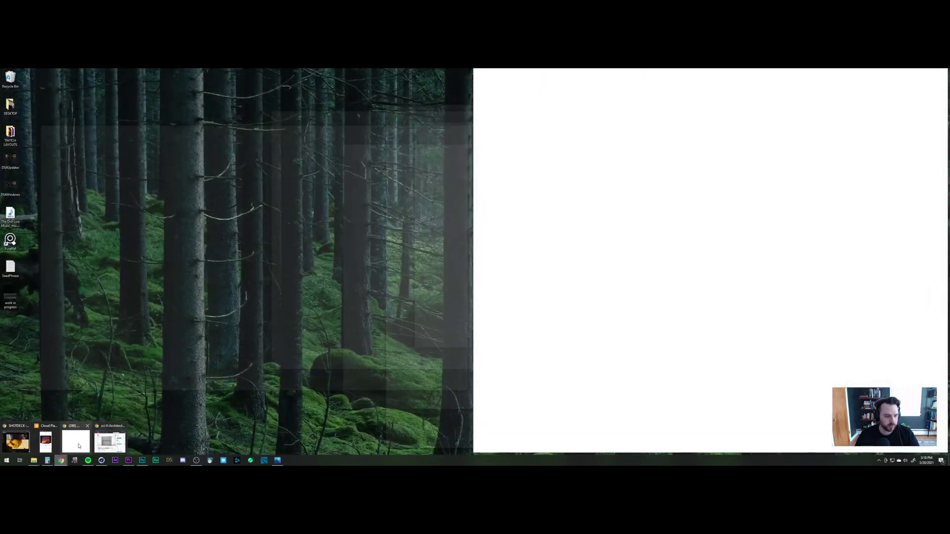
{"action": "mouse_move", "coordinate": [117, 442]}
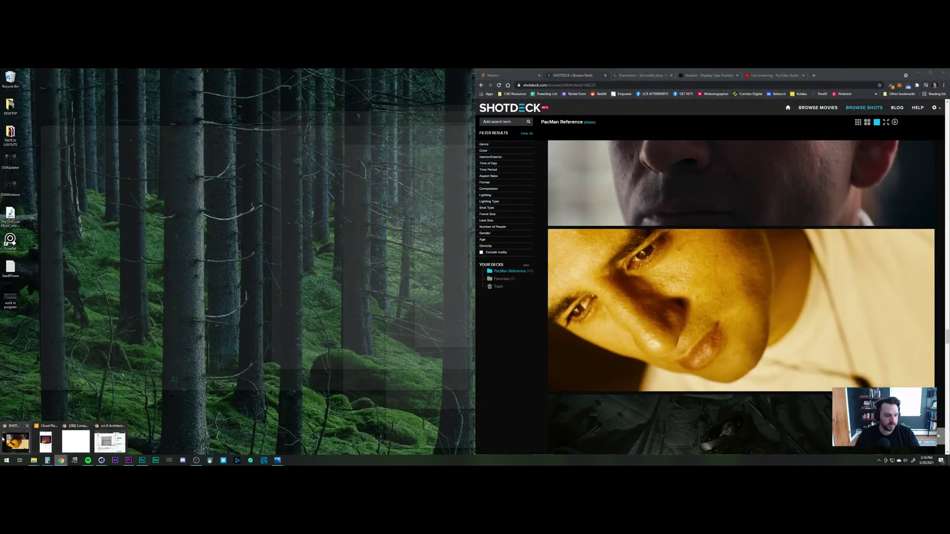
{"action": "left_click", "coordinate": [17, 442]}
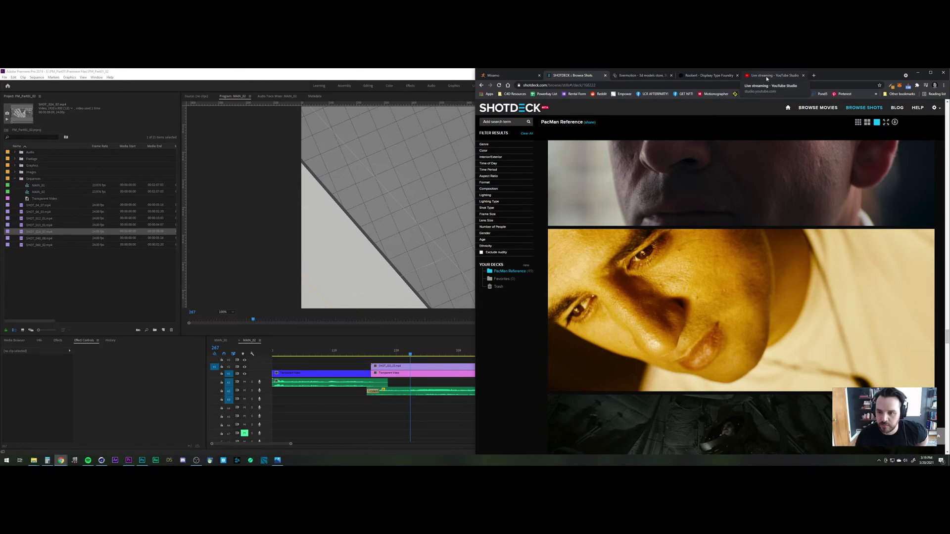
{"action": "scroll", "coordinate": [851, 253], "scroll_direction": "up", "scroll_amount": 10}
{"action": "scroll", "coordinate": [851, 253], "scroll_direction": "up", "scroll_amount": 5}
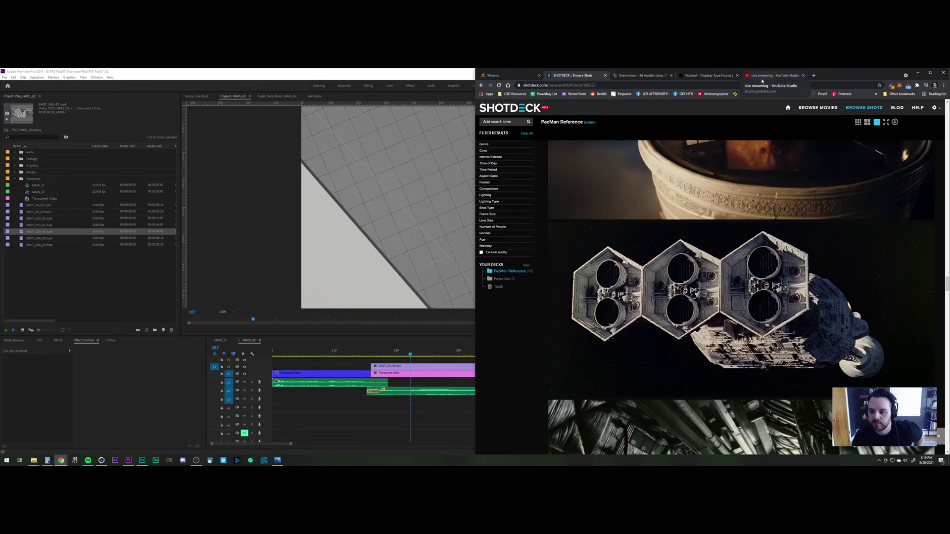
Step: Switch back to Premiere Pro and view the tilted helmet close-up and the wide shot of the new corridor
{"action": "left_click", "coordinate": [445, 418]}
{"action": "left_click_drag", "start_coordinate": [451, 356], "coordinate": [505, 352]}
{"action": "scroll", "coordinate": [688, 349], "scroll_direction": "down", "scroll_amount": 3}
{"action": "scroll", "coordinate": [688, 350], "scroll_direction": "down", "scroll_amount": 10}
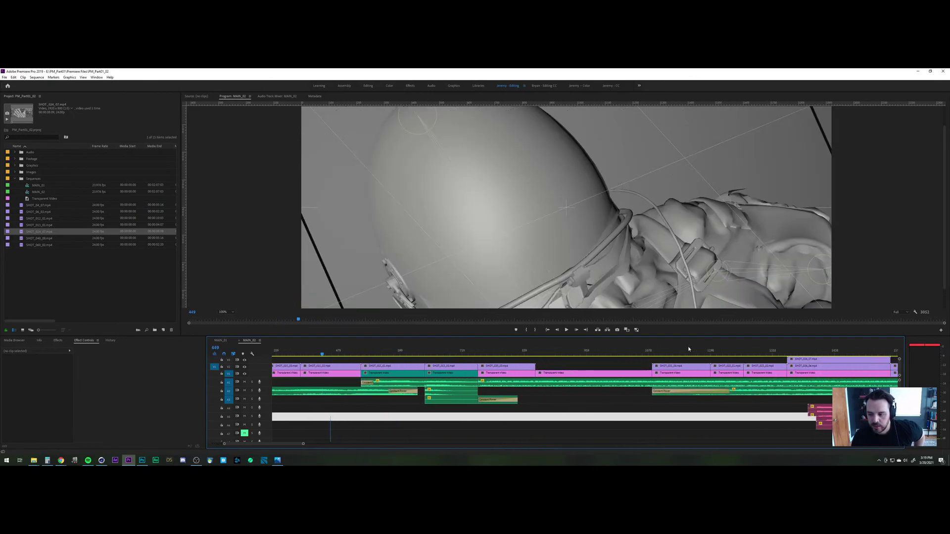
{"action": "left_click", "coordinate": [813, 350]}
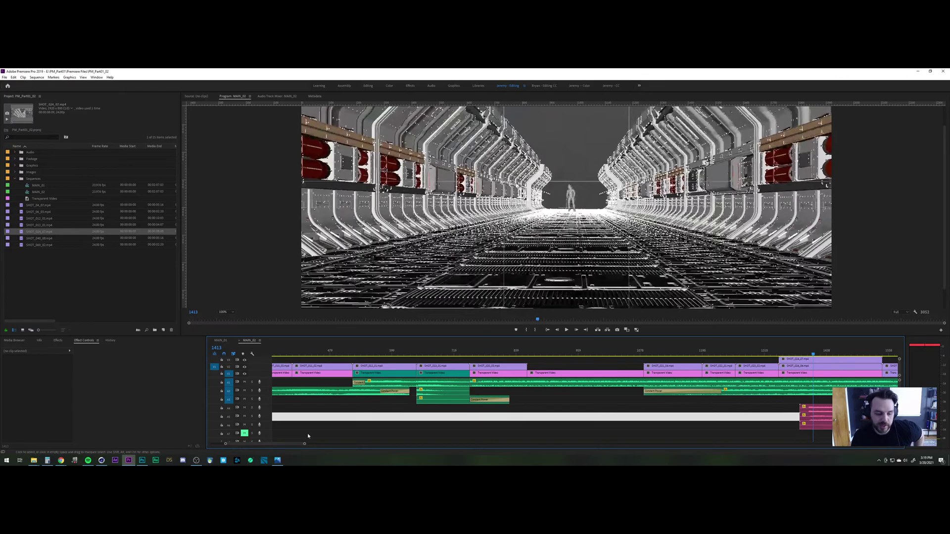
Step: Switch to YouTube Studio in Chrome and end the "Set Design in Cinema 4D || Workflow Live Stream" broadcast
{"action": "mouse_move", "coordinate": [276, 459]}
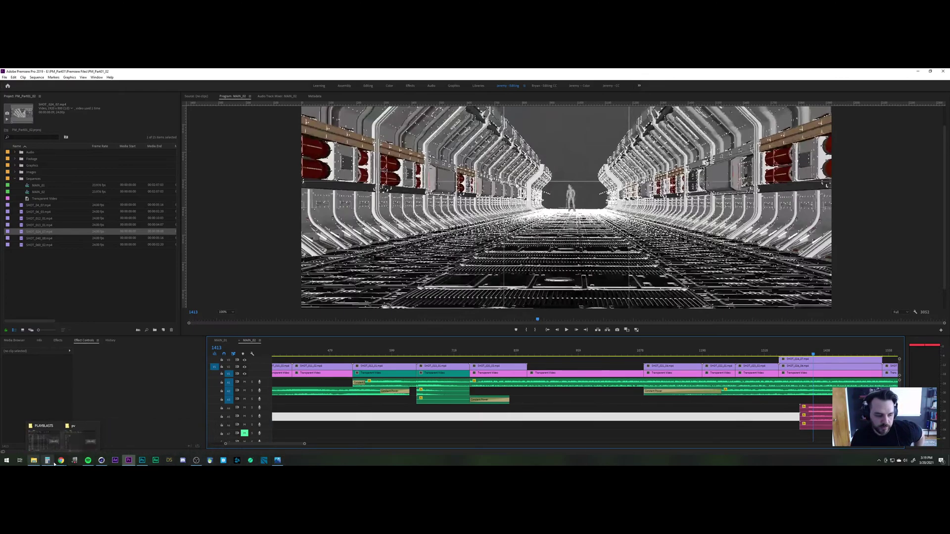
{"action": "mouse_move", "coordinate": [61, 460]}
{"action": "left_click", "coordinate": [16, 442]}
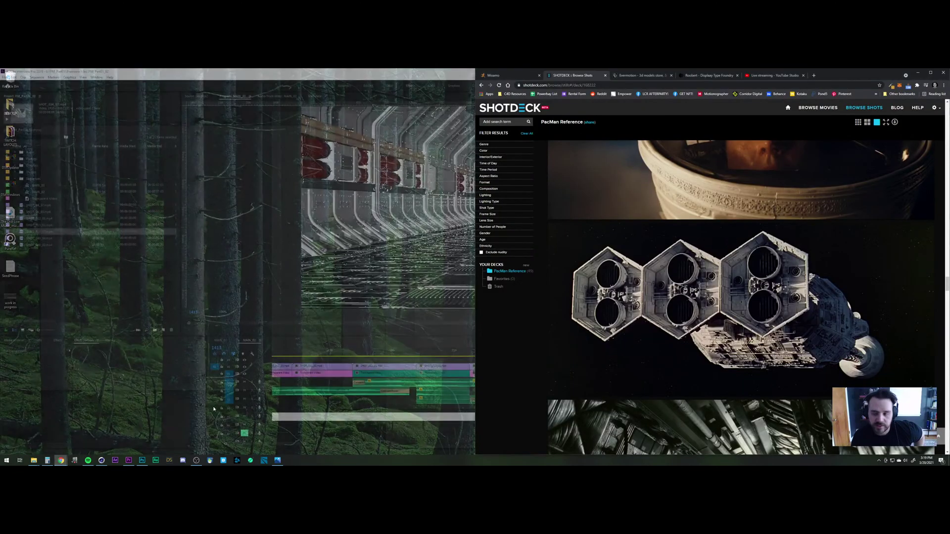
{"action": "left_click", "coordinate": [773, 76]}
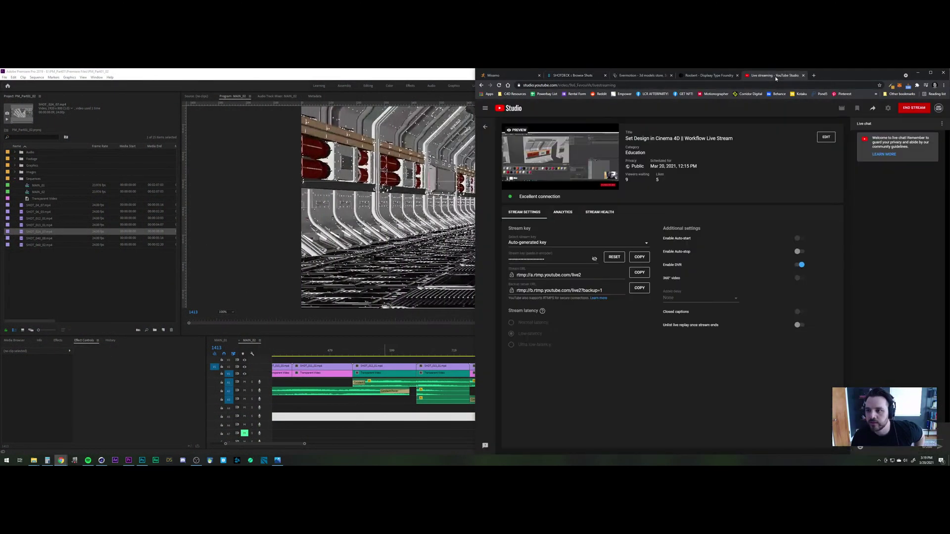
{"action": "left_click", "coordinate": [914, 108]}
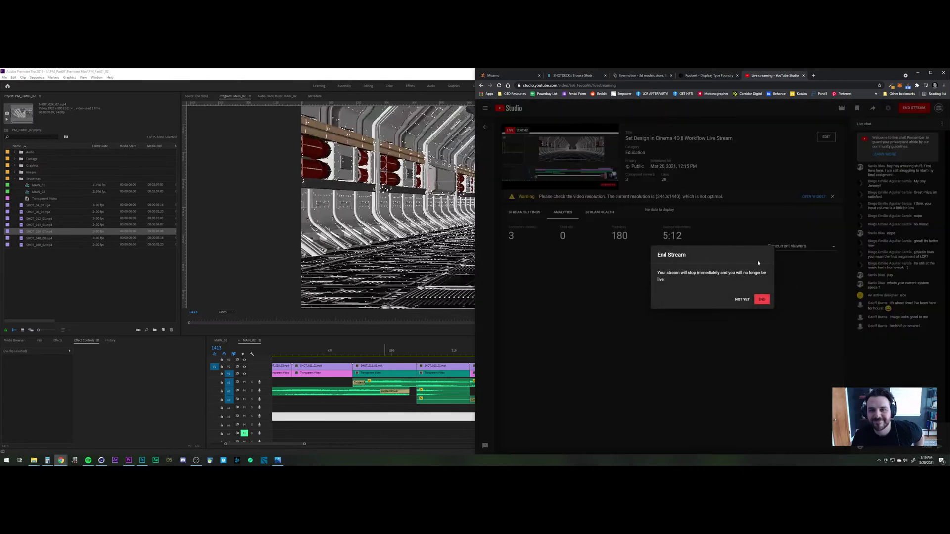
{"action": "left_click", "coordinate": [764, 313]}
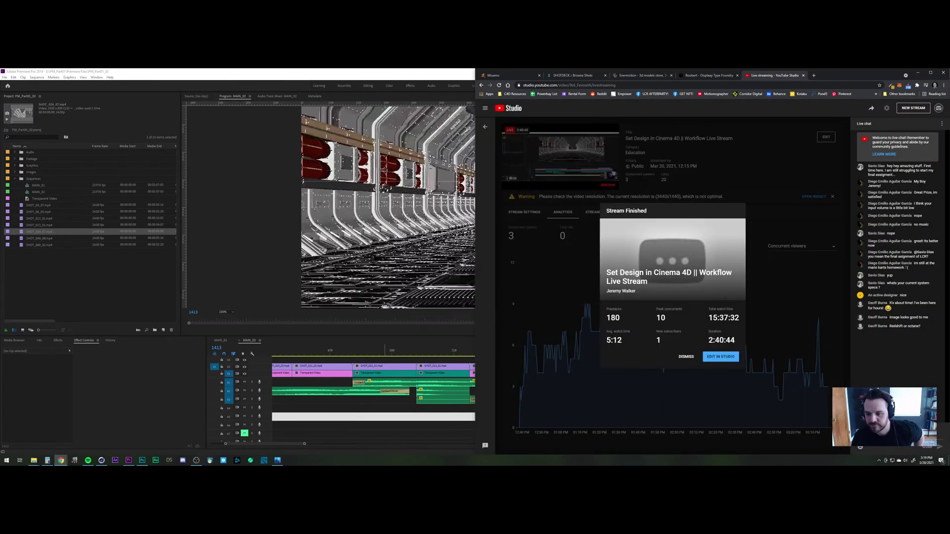